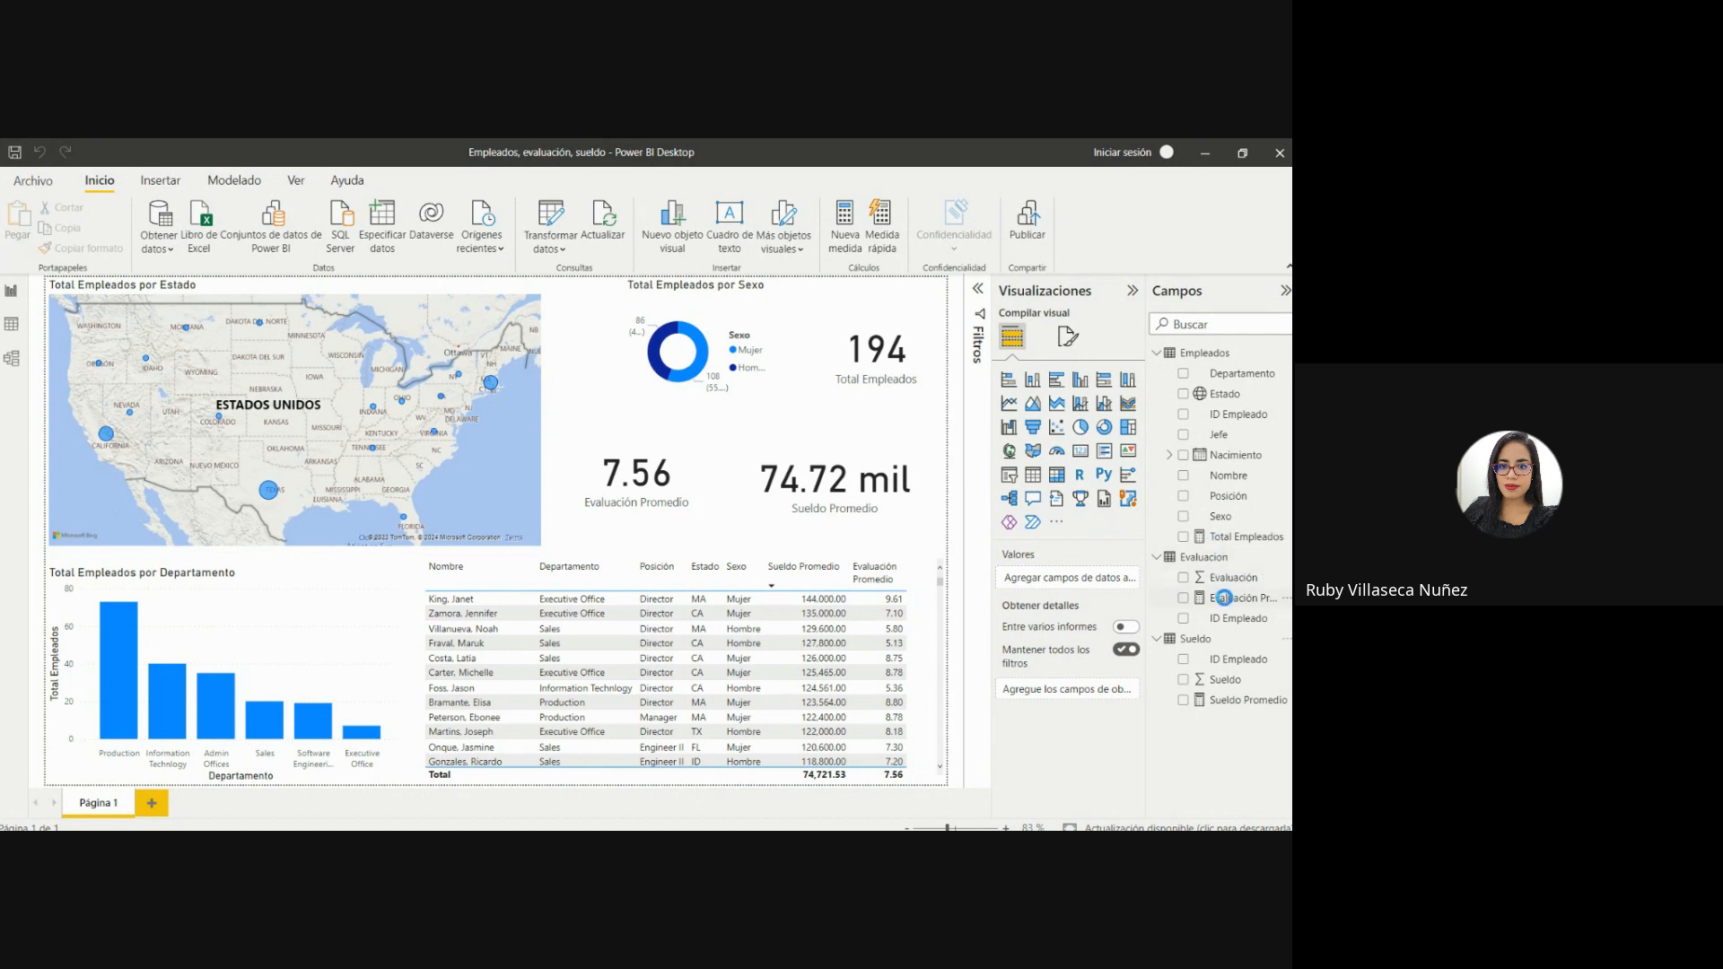
Examine the formulas of the Evaluación Promedio and Sueldo Promedio measures.
left_click(1224, 576)
left_click(1219, 599)
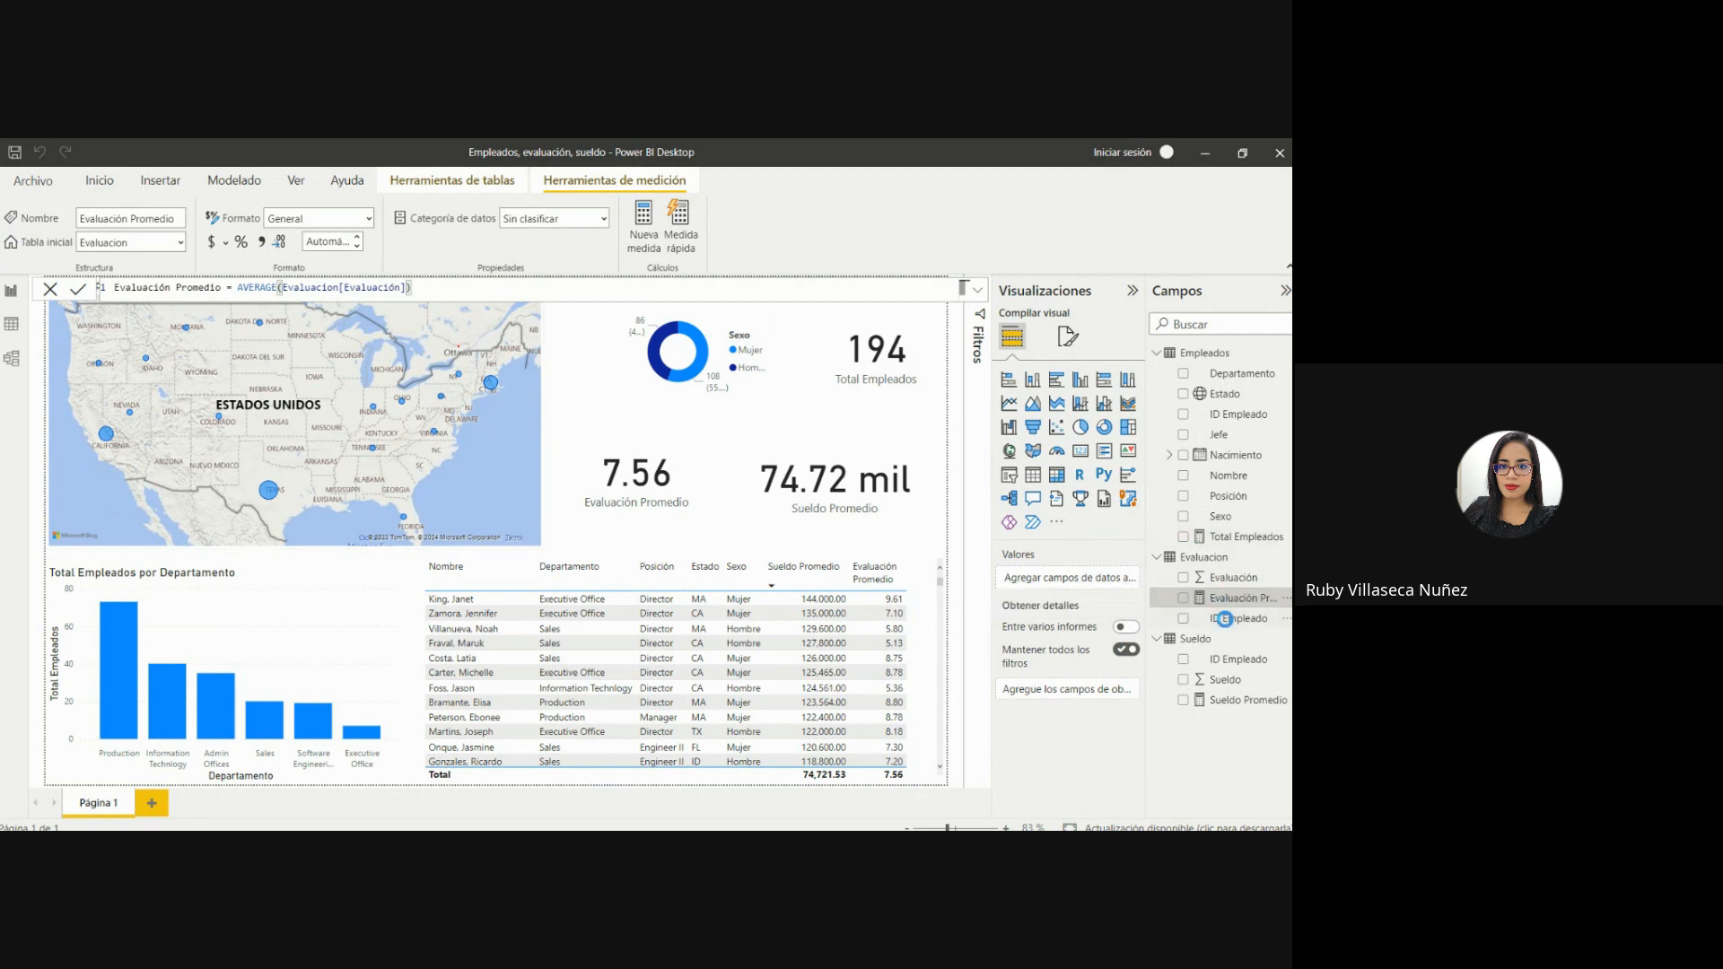
left_click(1202, 639)
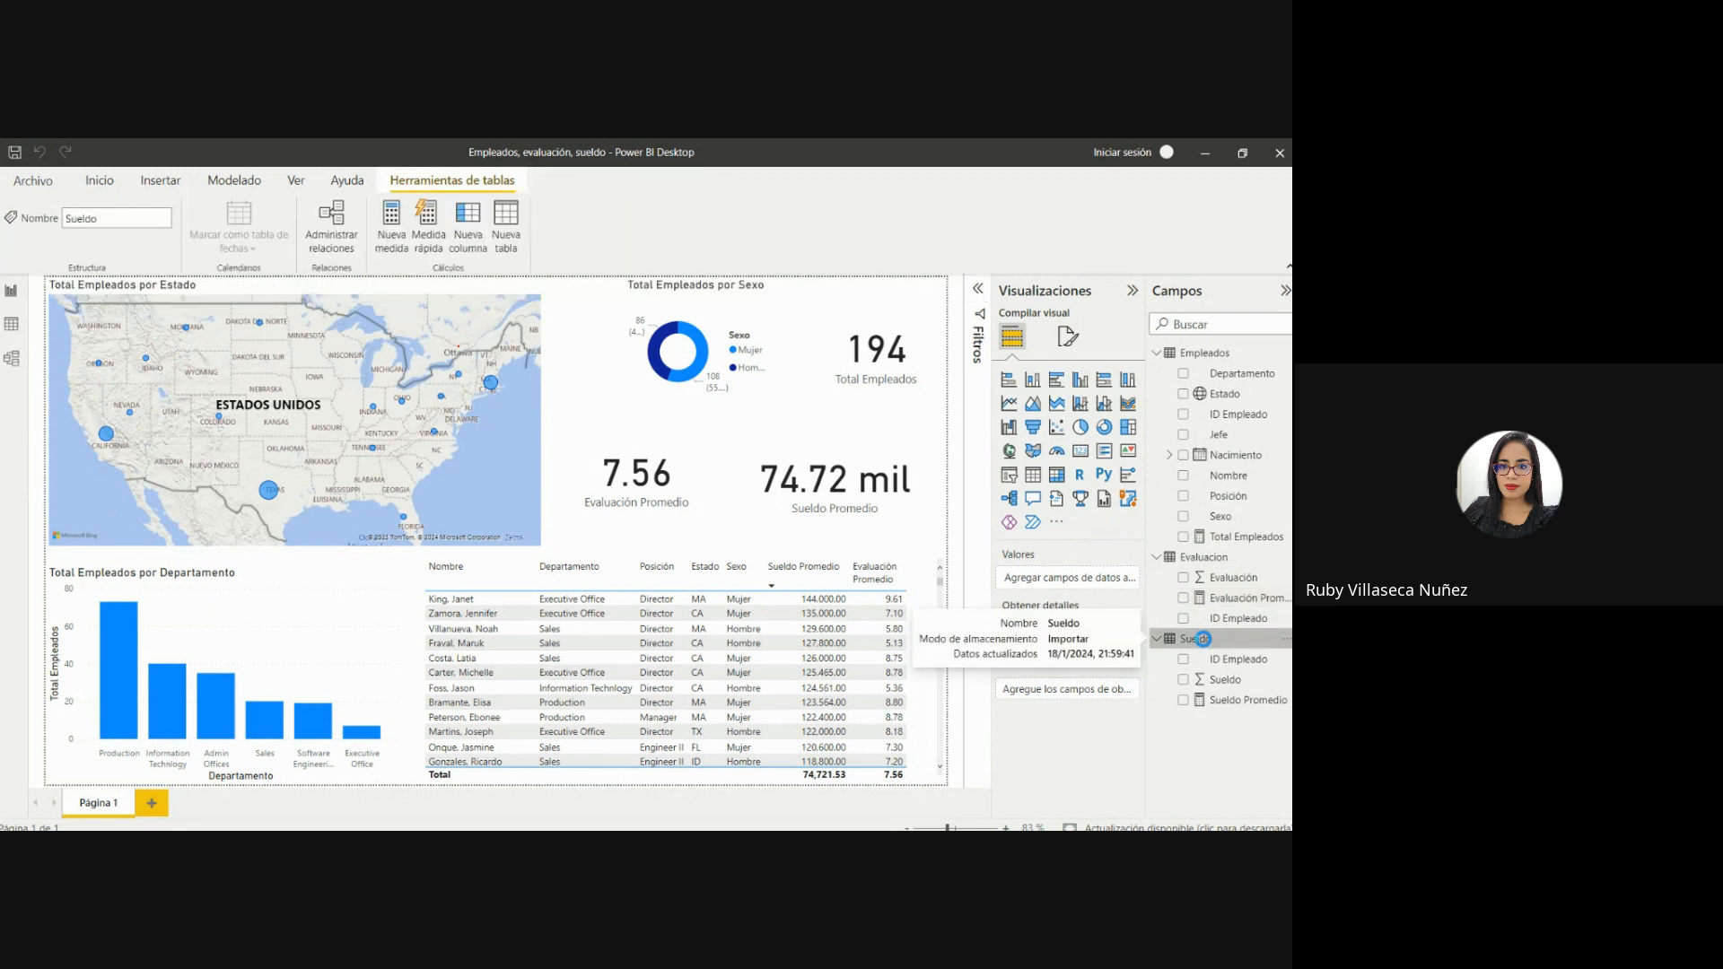
left_click(1221, 699)
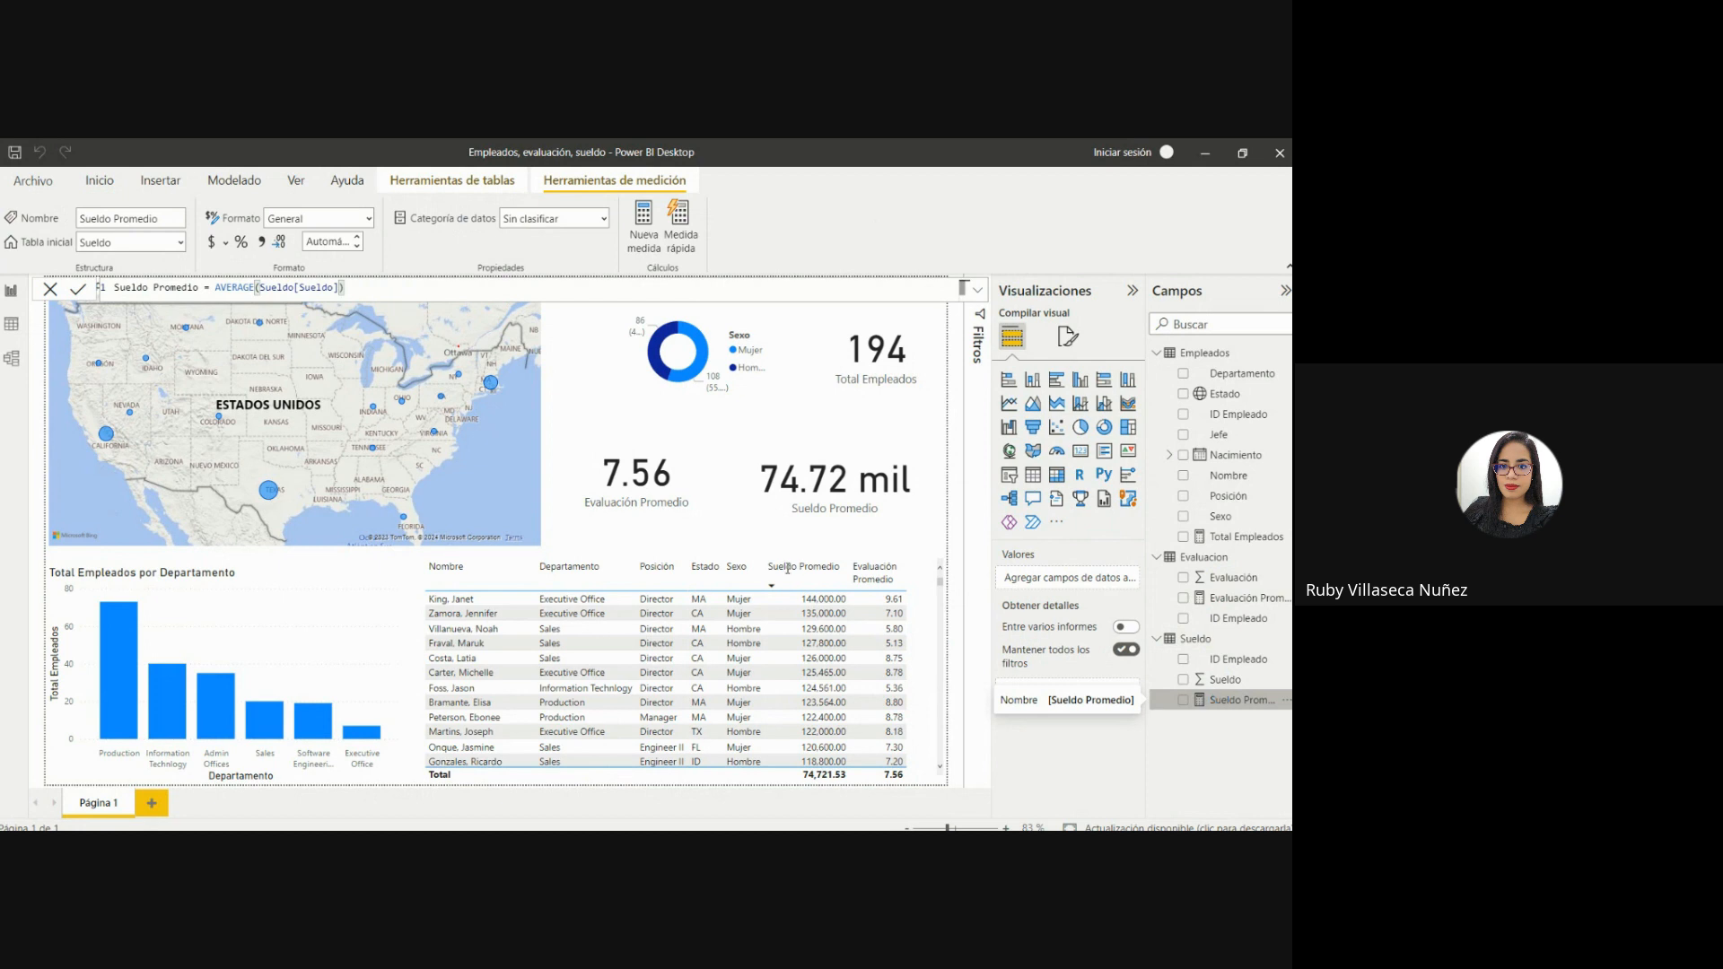
Examine the records of the Sueldo, Evaluacion and Empleados tables in the data view.
left_click(14, 321)
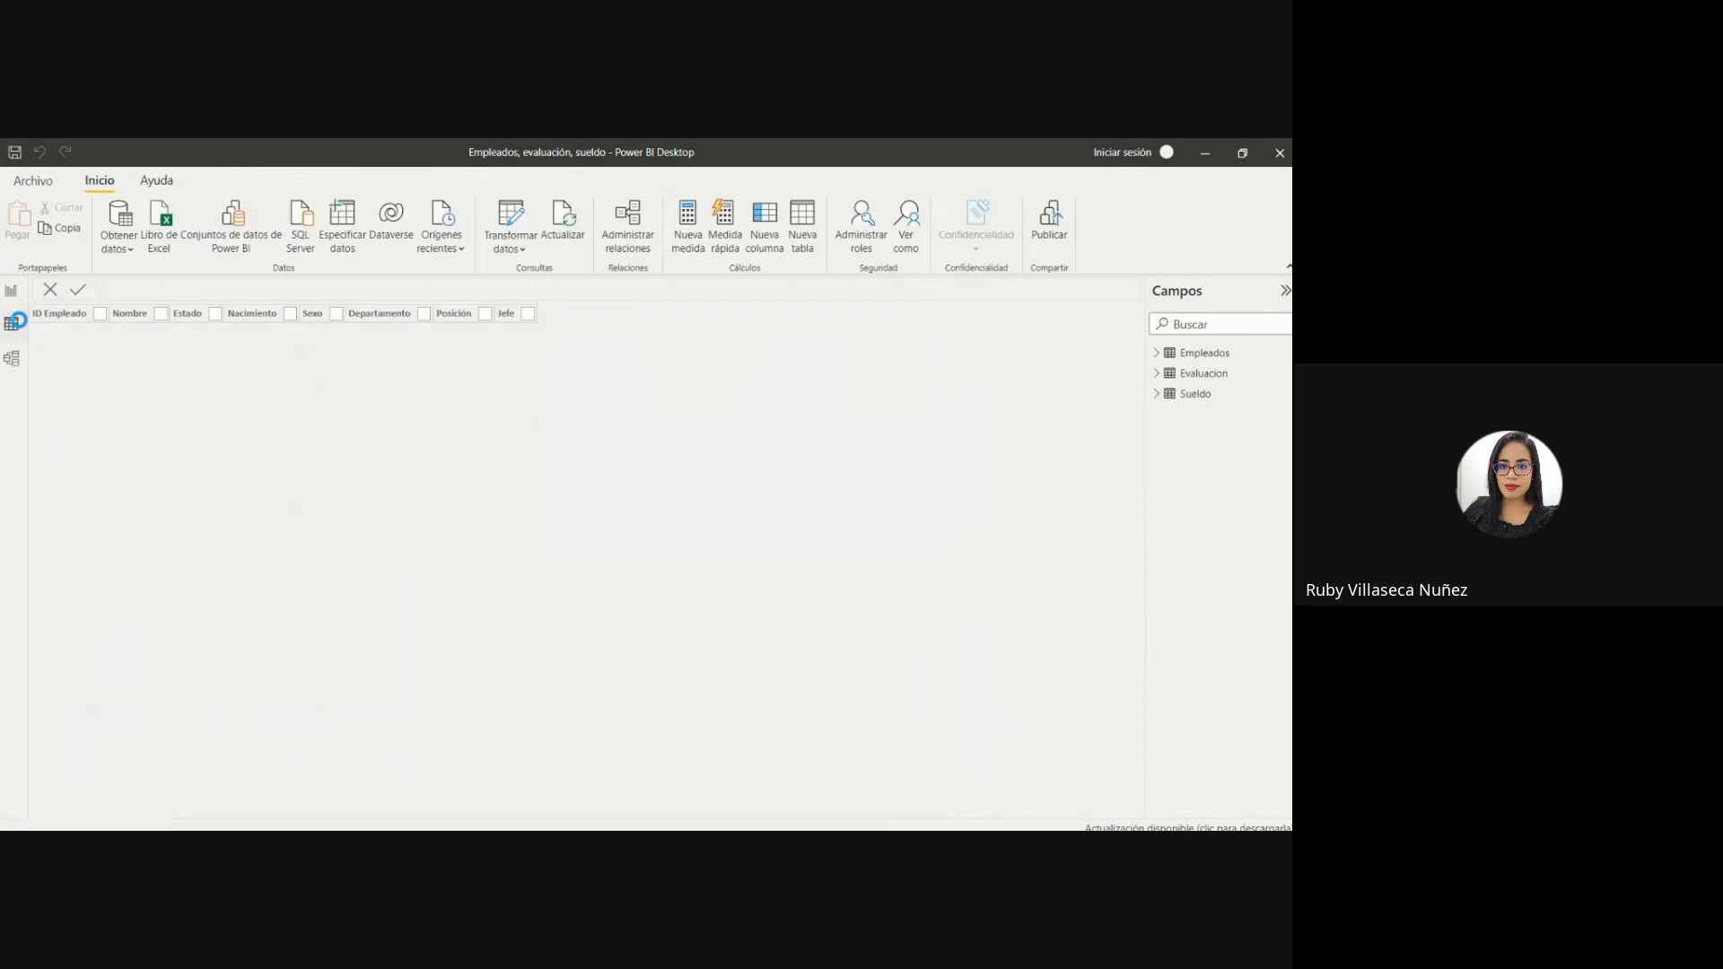
left_click(1186, 372)
left_click(1182, 394)
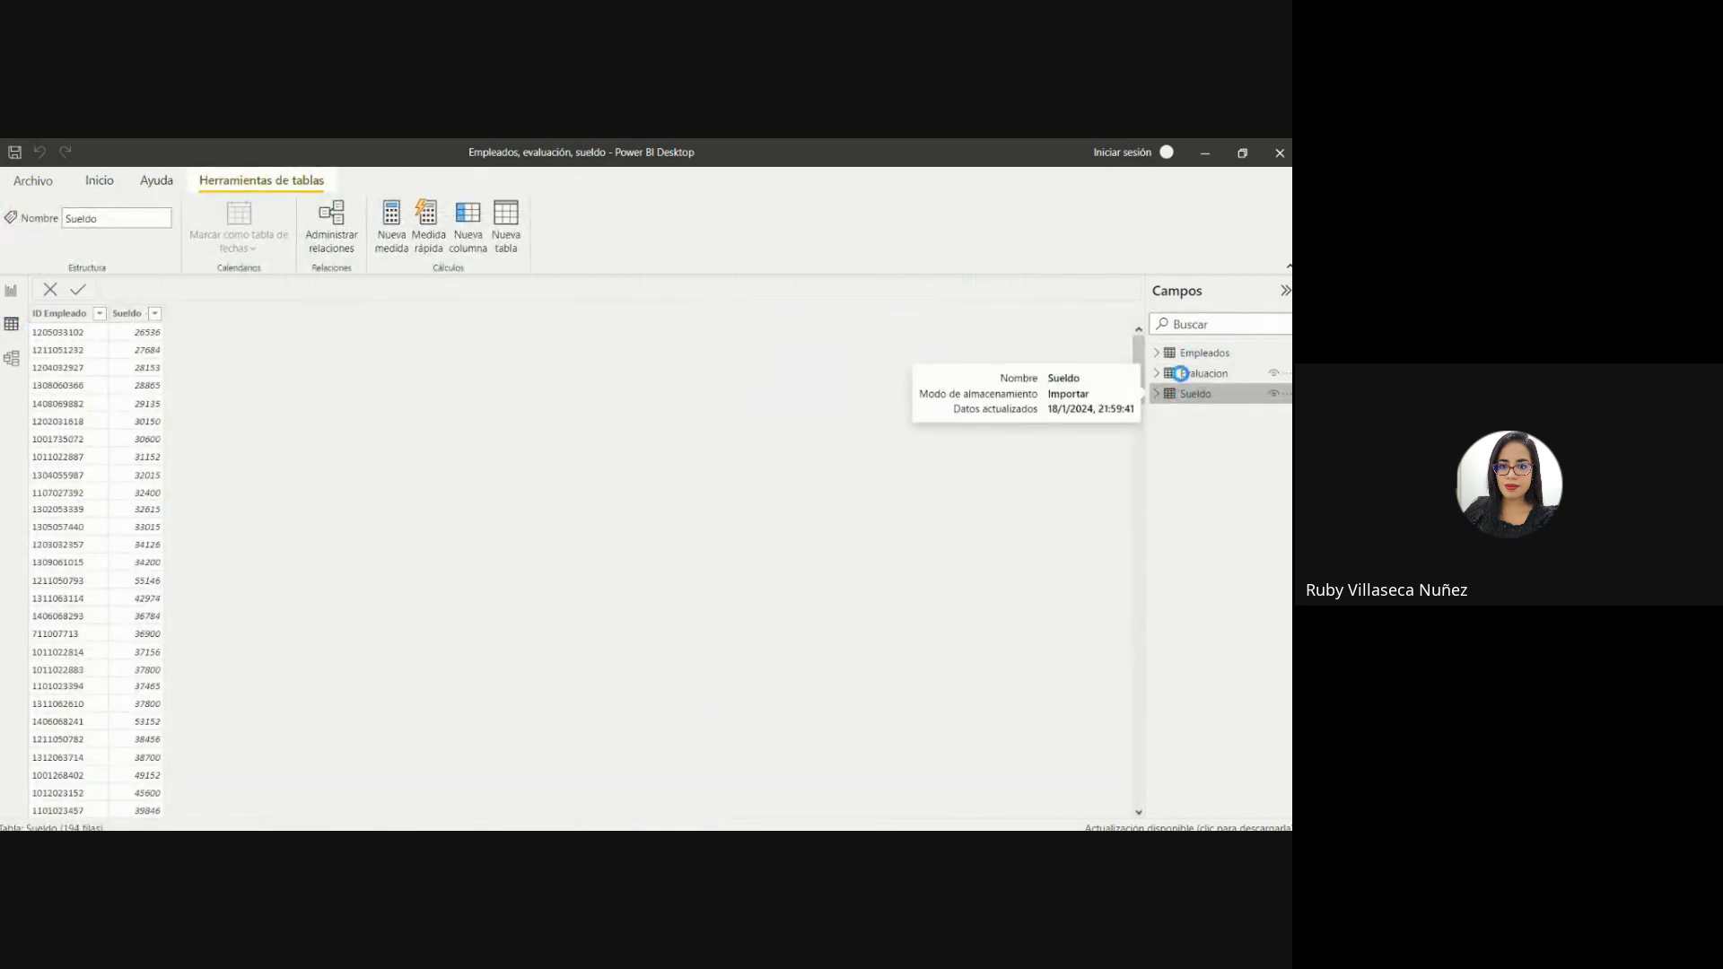
left_click(1178, 371)
left_click(1193, 352)
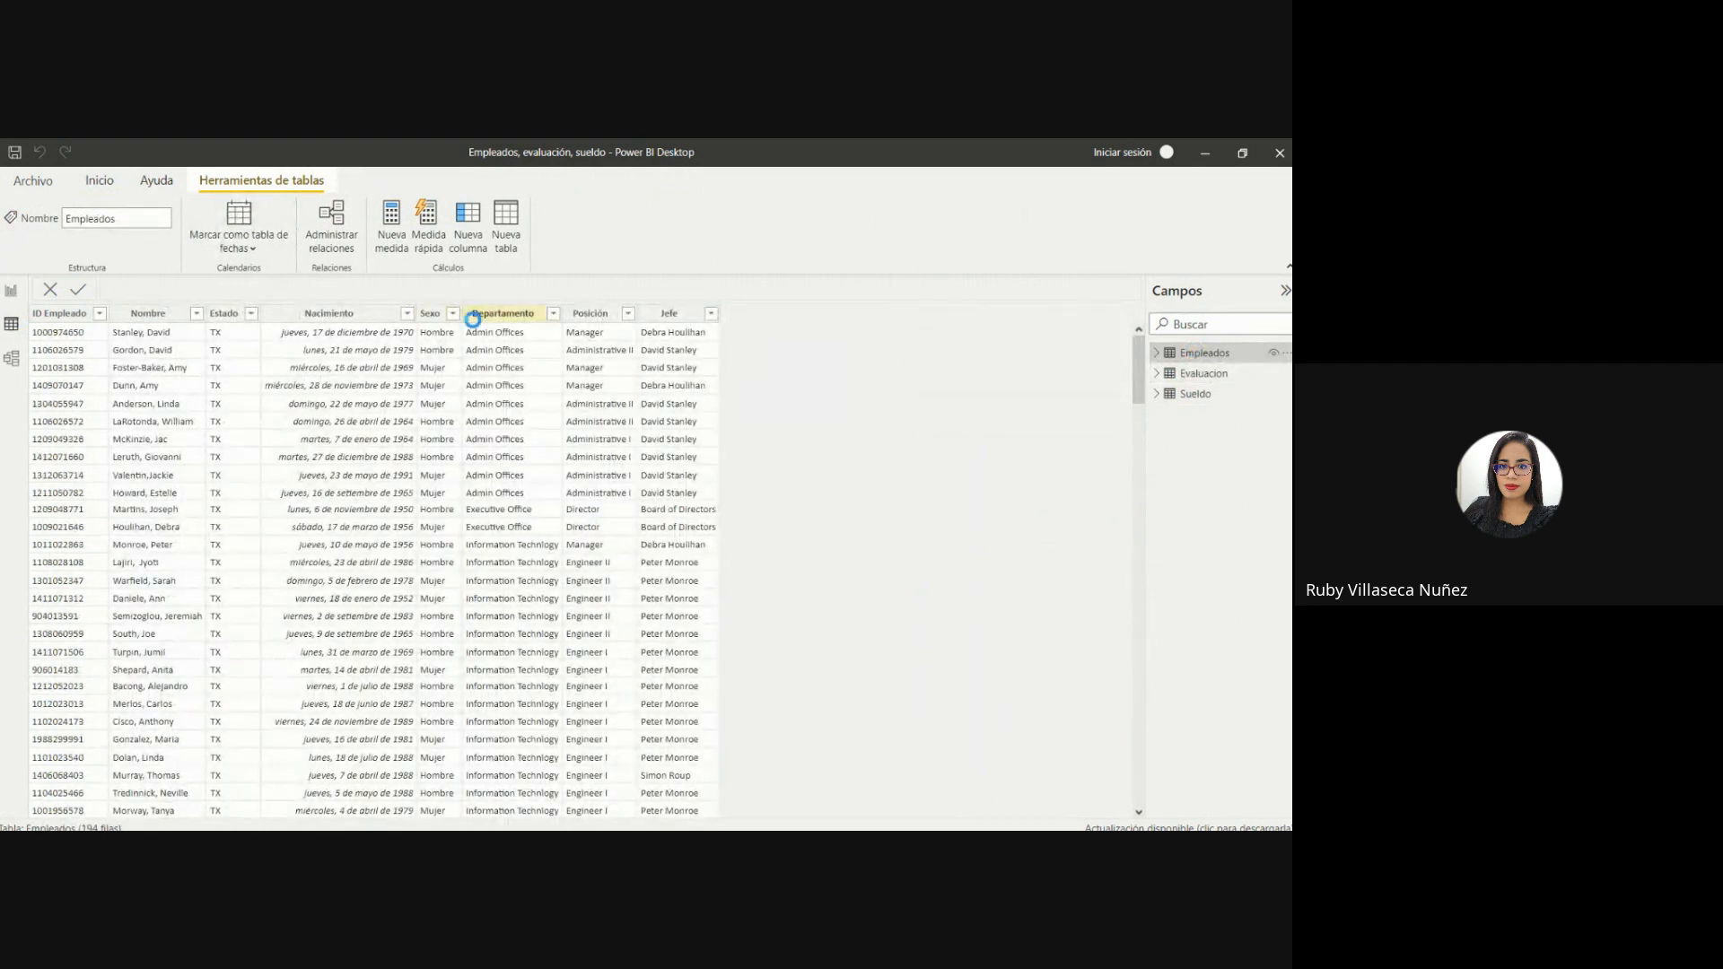
left_click(664, 310)
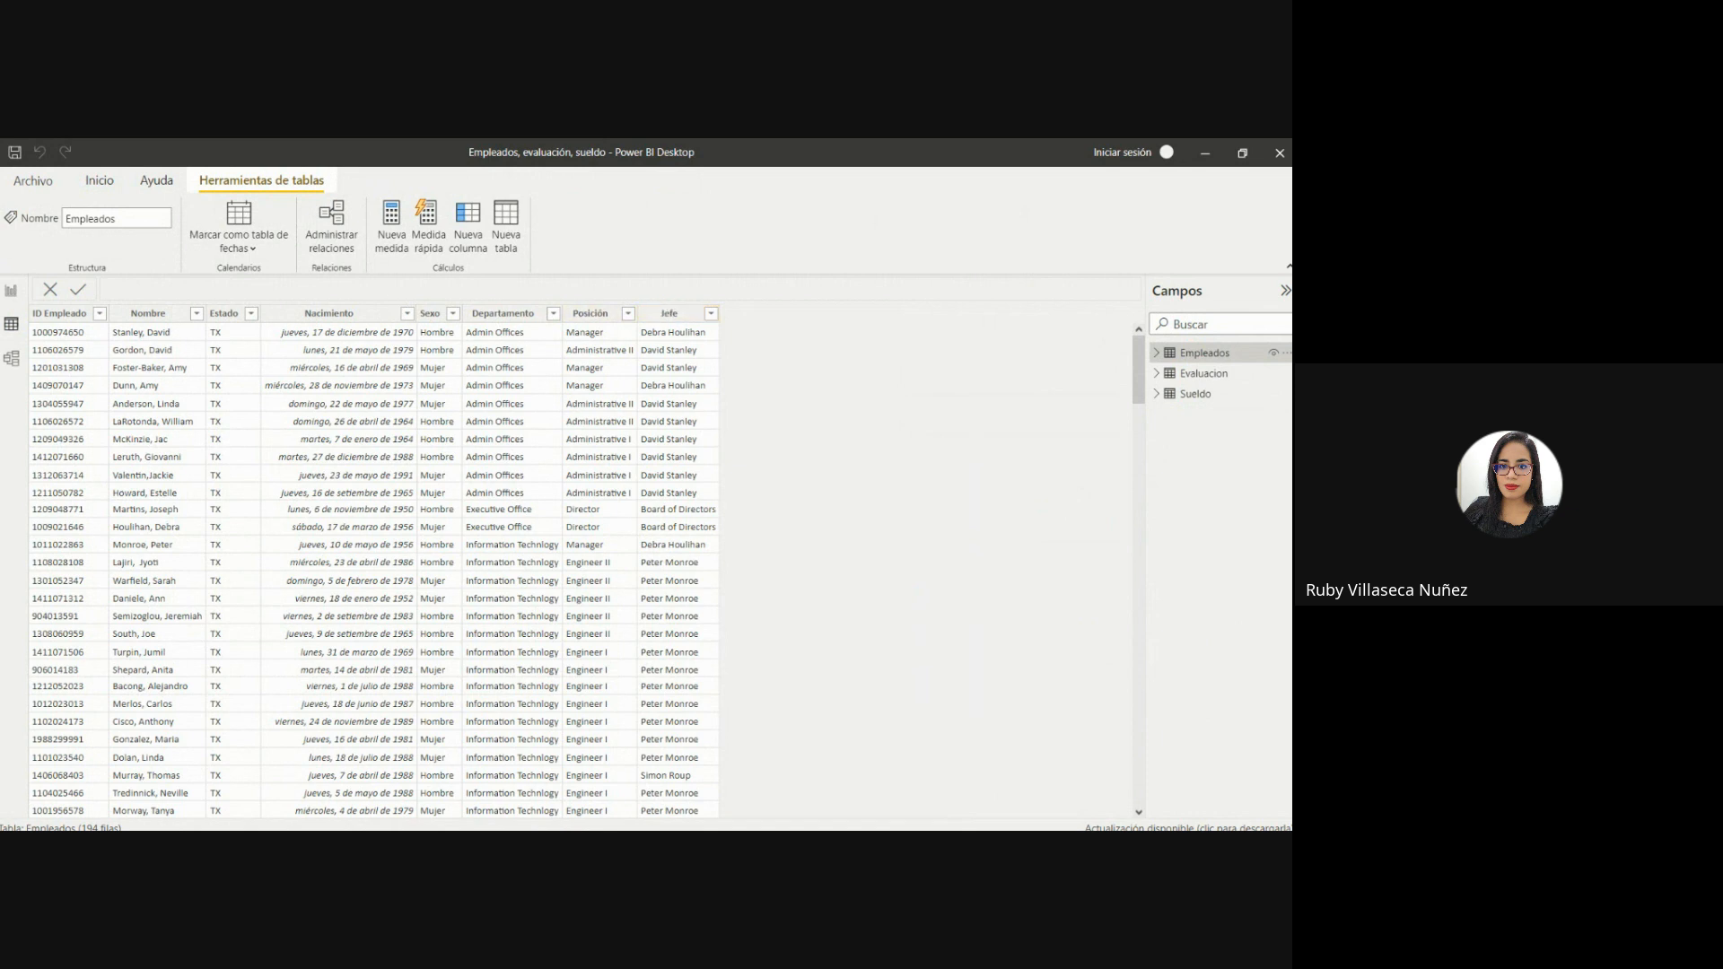
Check the report page, return to the data view and expand the fields of Empleados, Evaluacion and Sueldo.
left_click(11, 290)
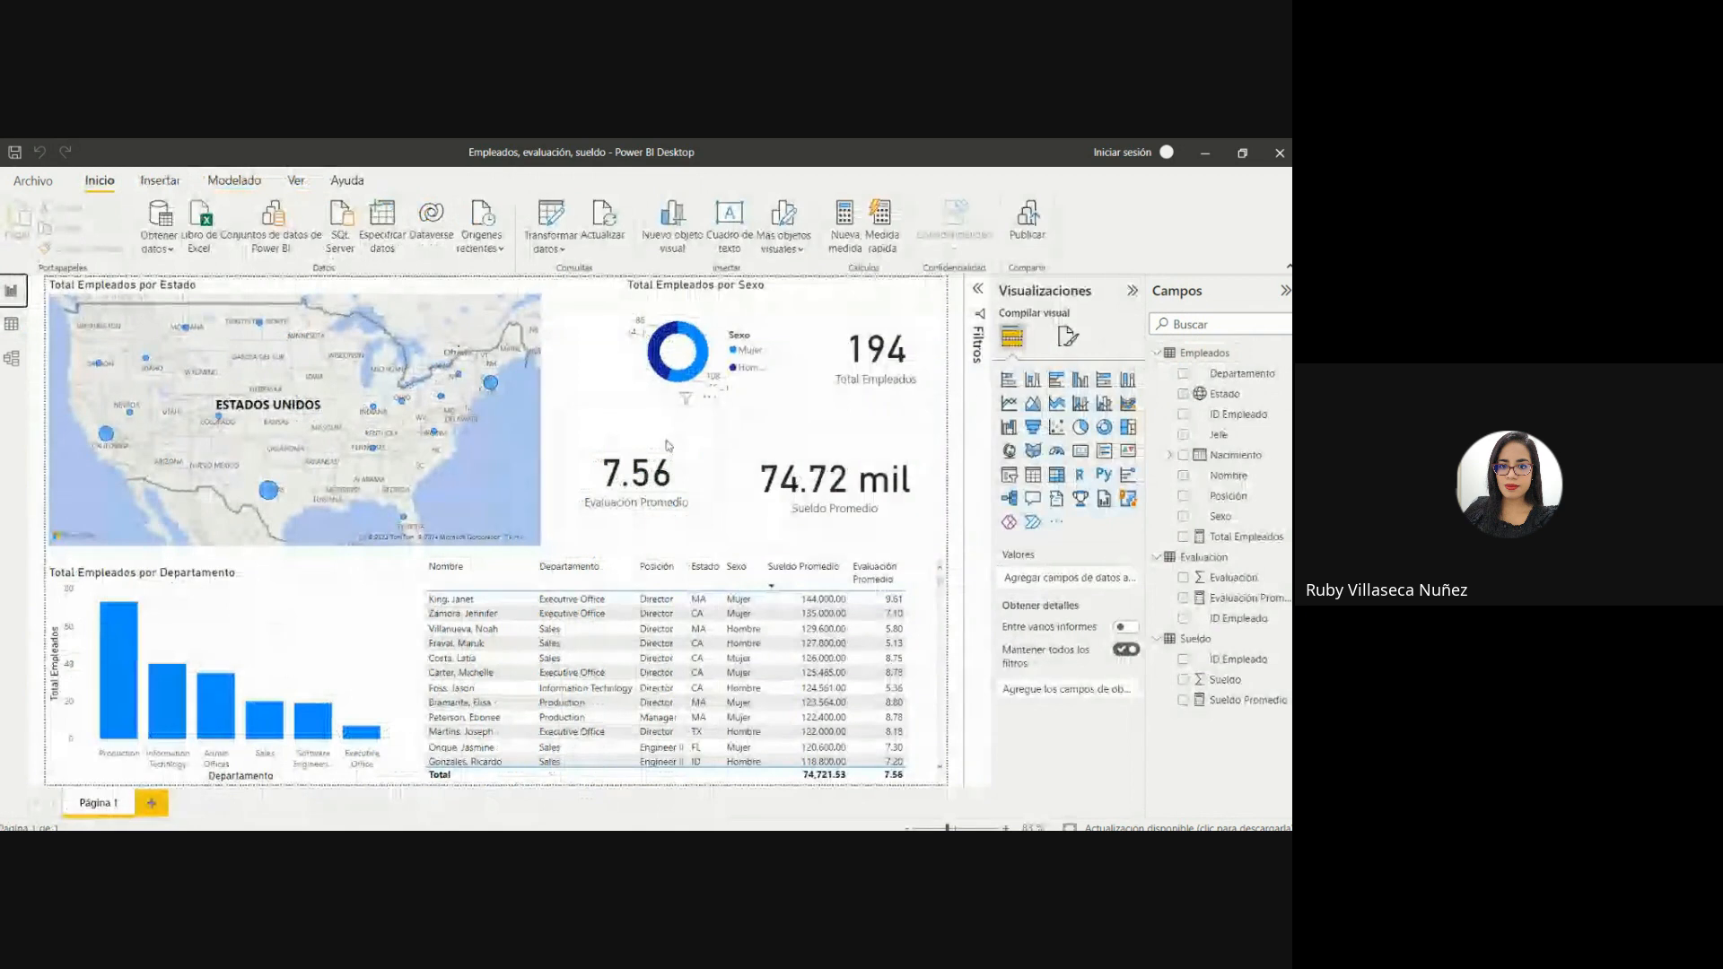
left_click(11, 323)
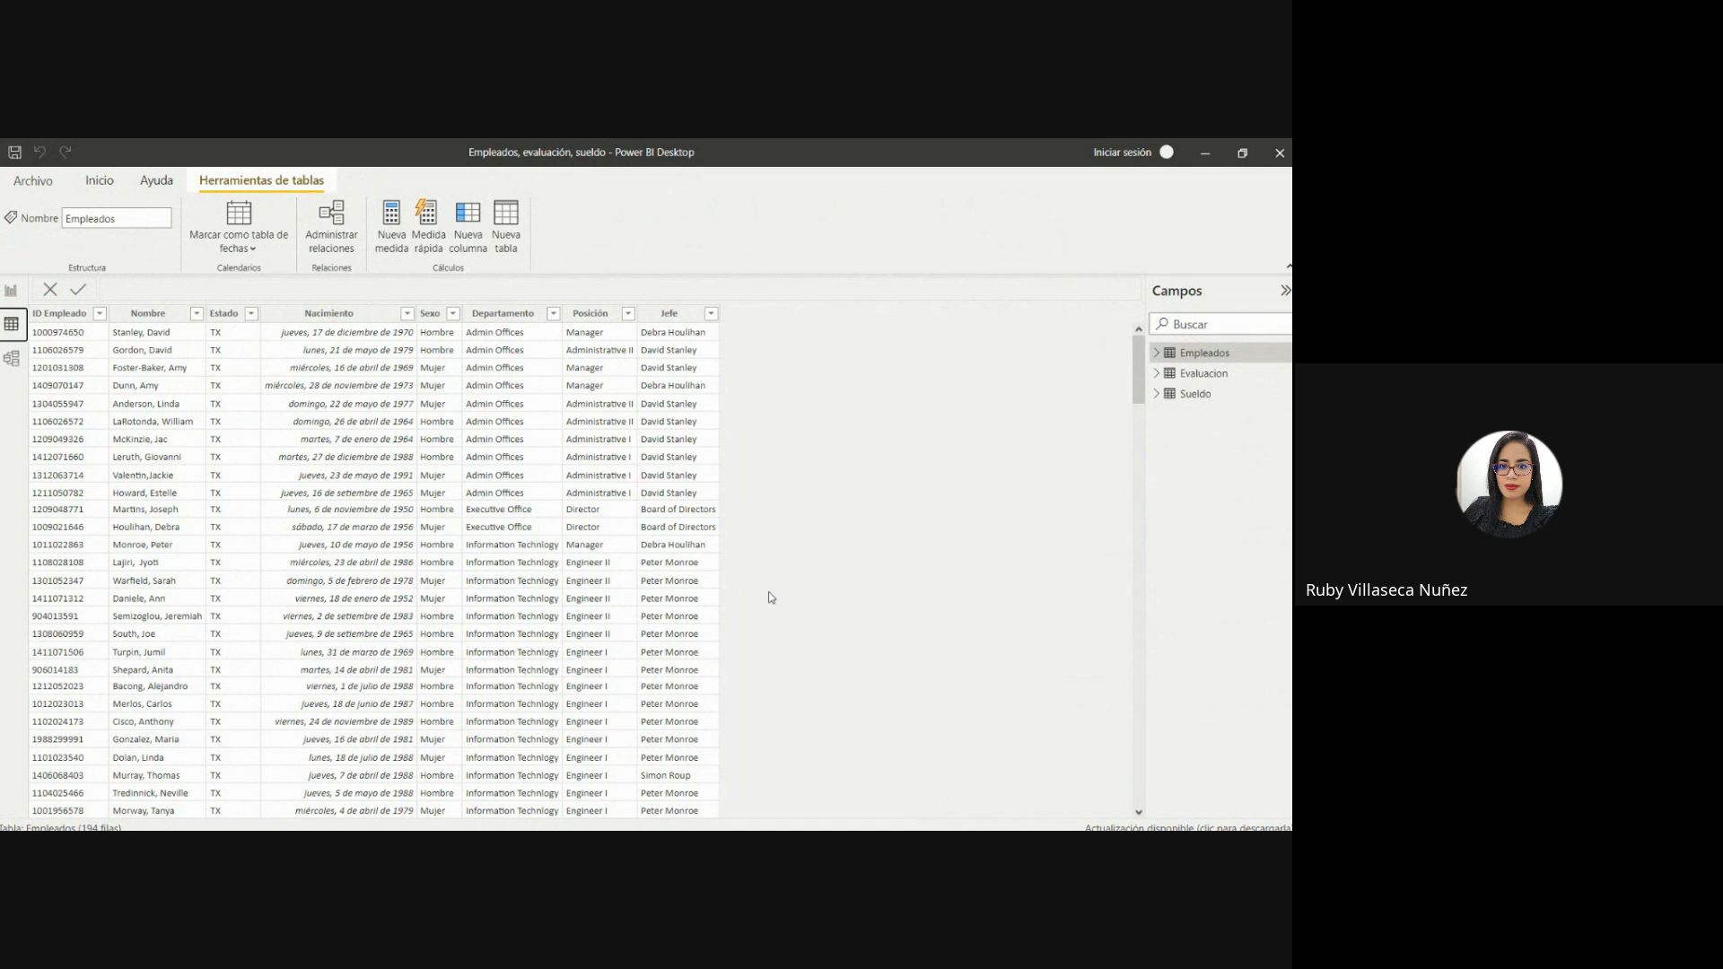
left_click(1157, 355)
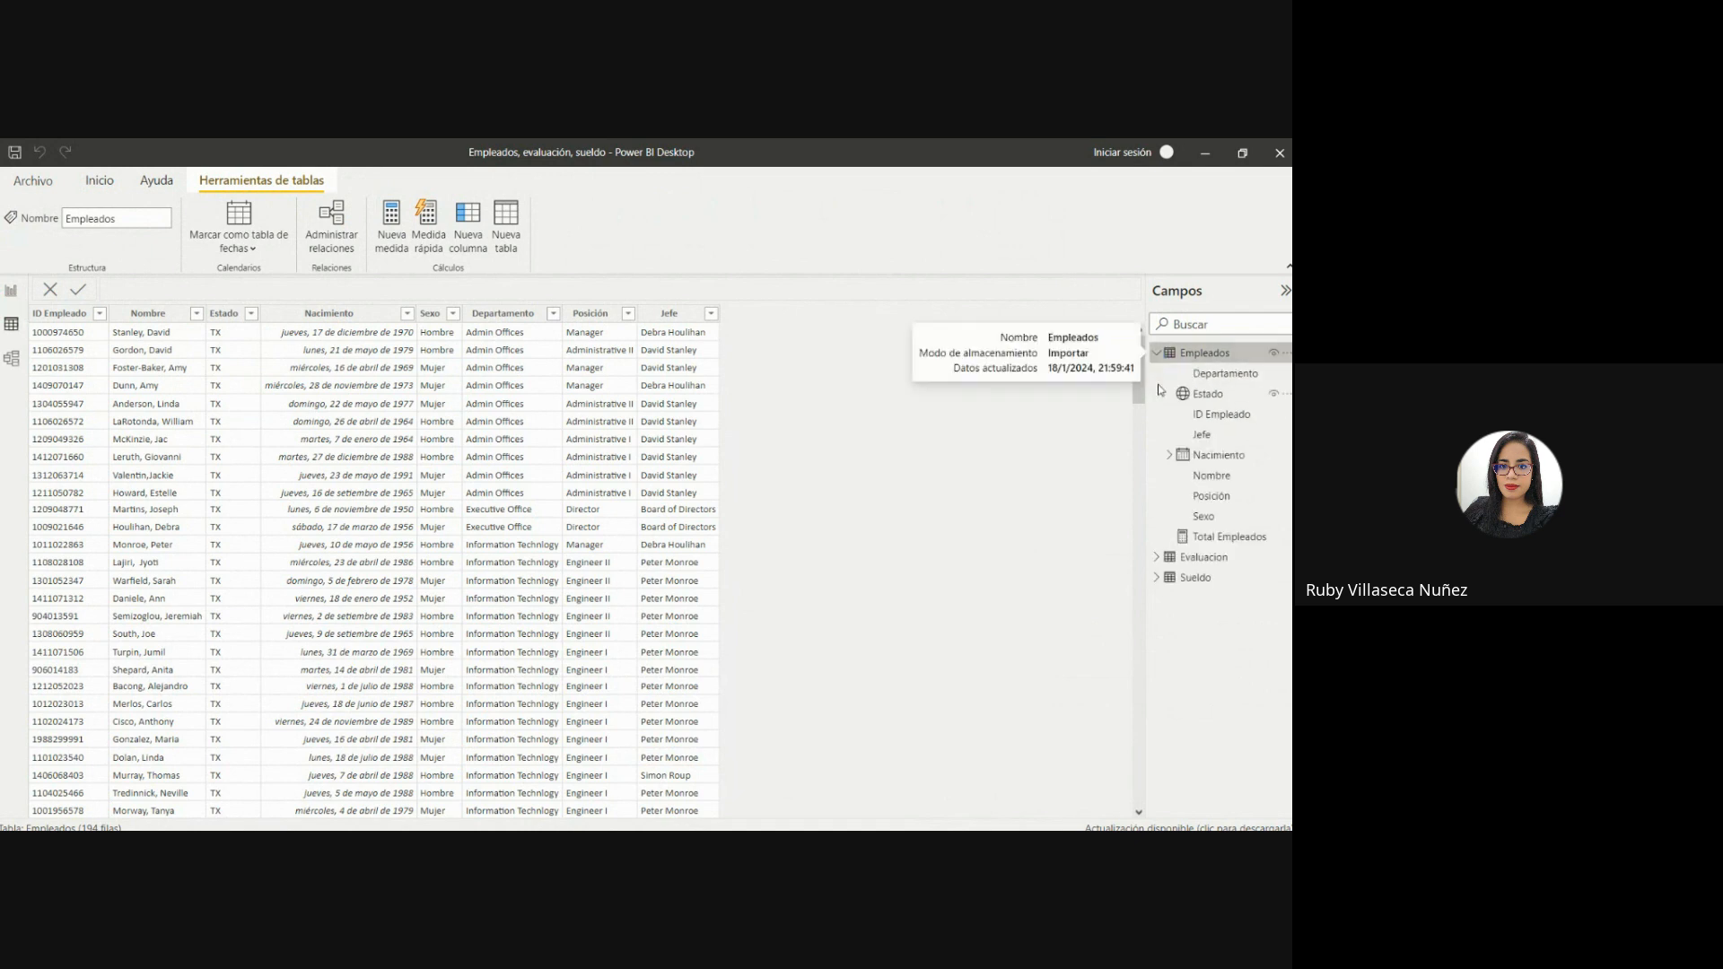
left_click(1157, 557)
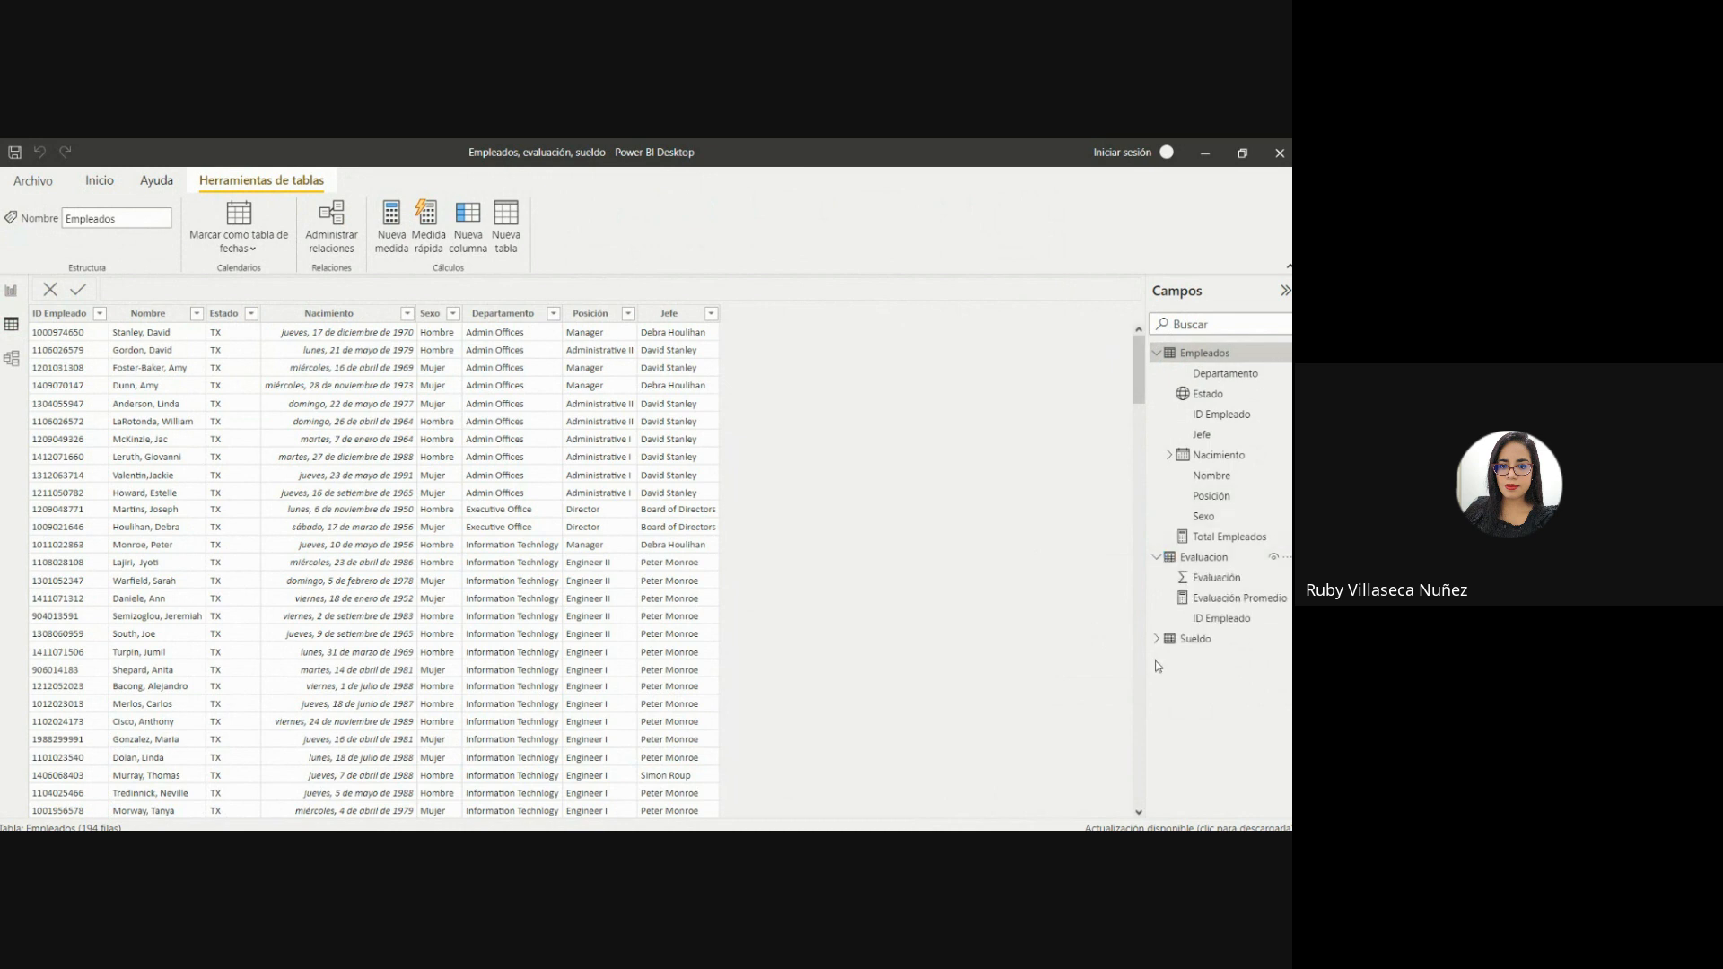
left_click(1156, 639)
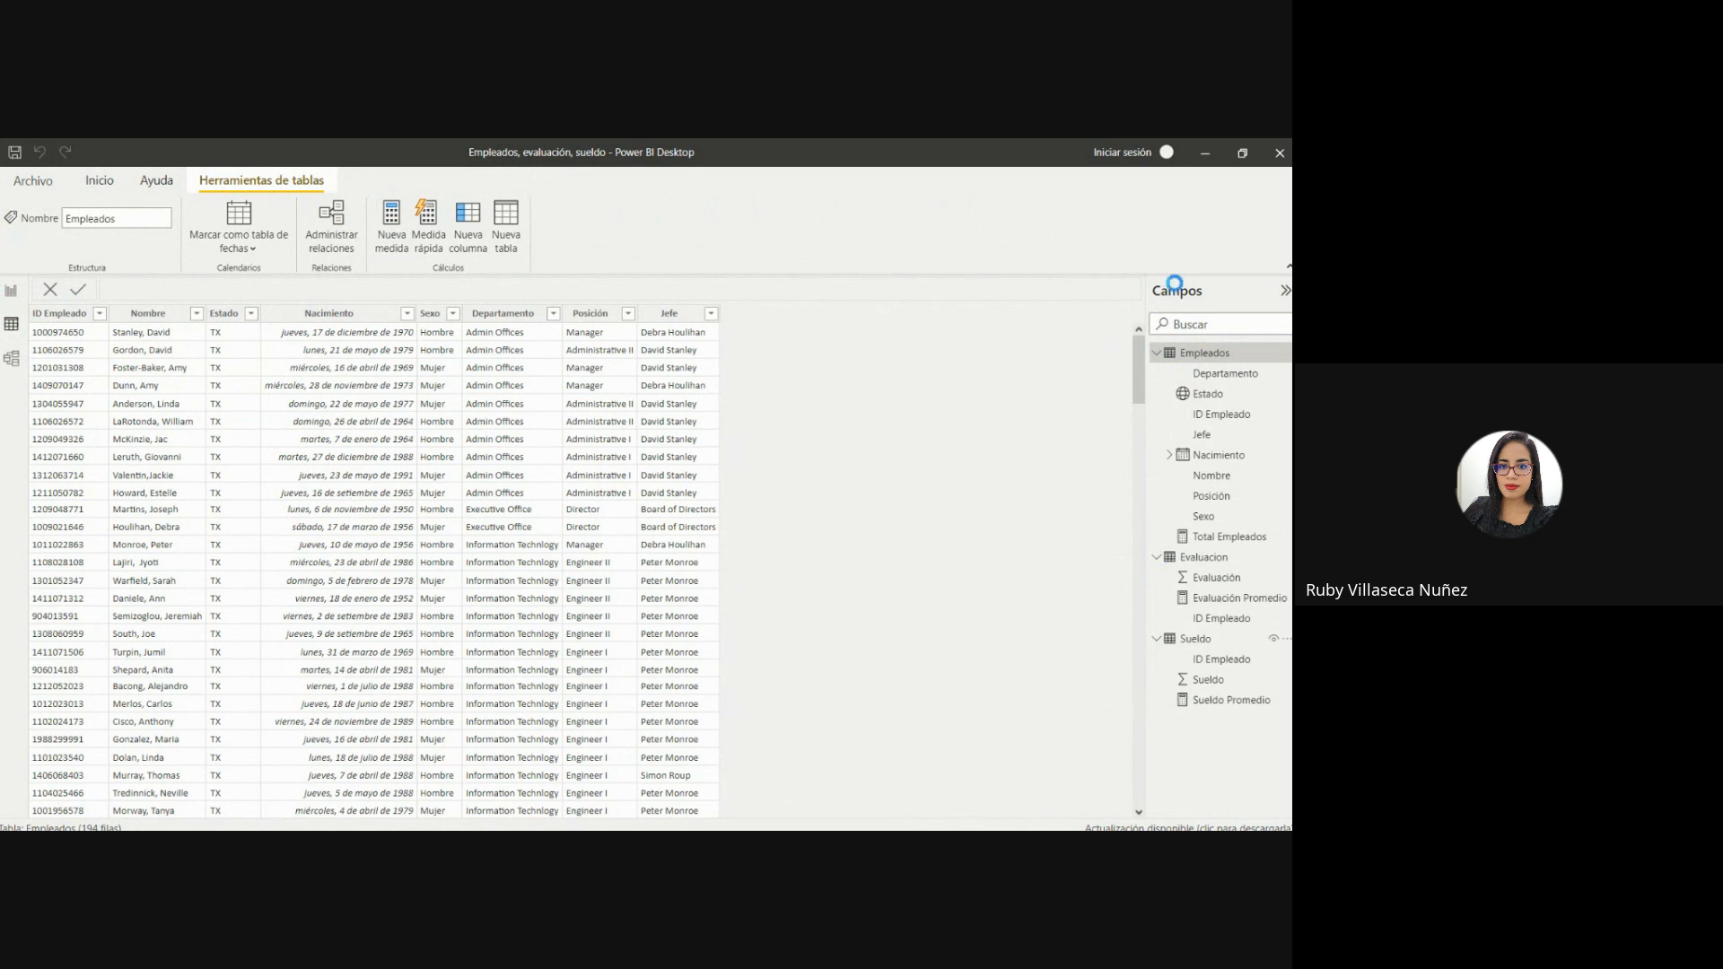
Add a new calculated column to the Empleados table and name it Edad.
left_click(1191, 354)
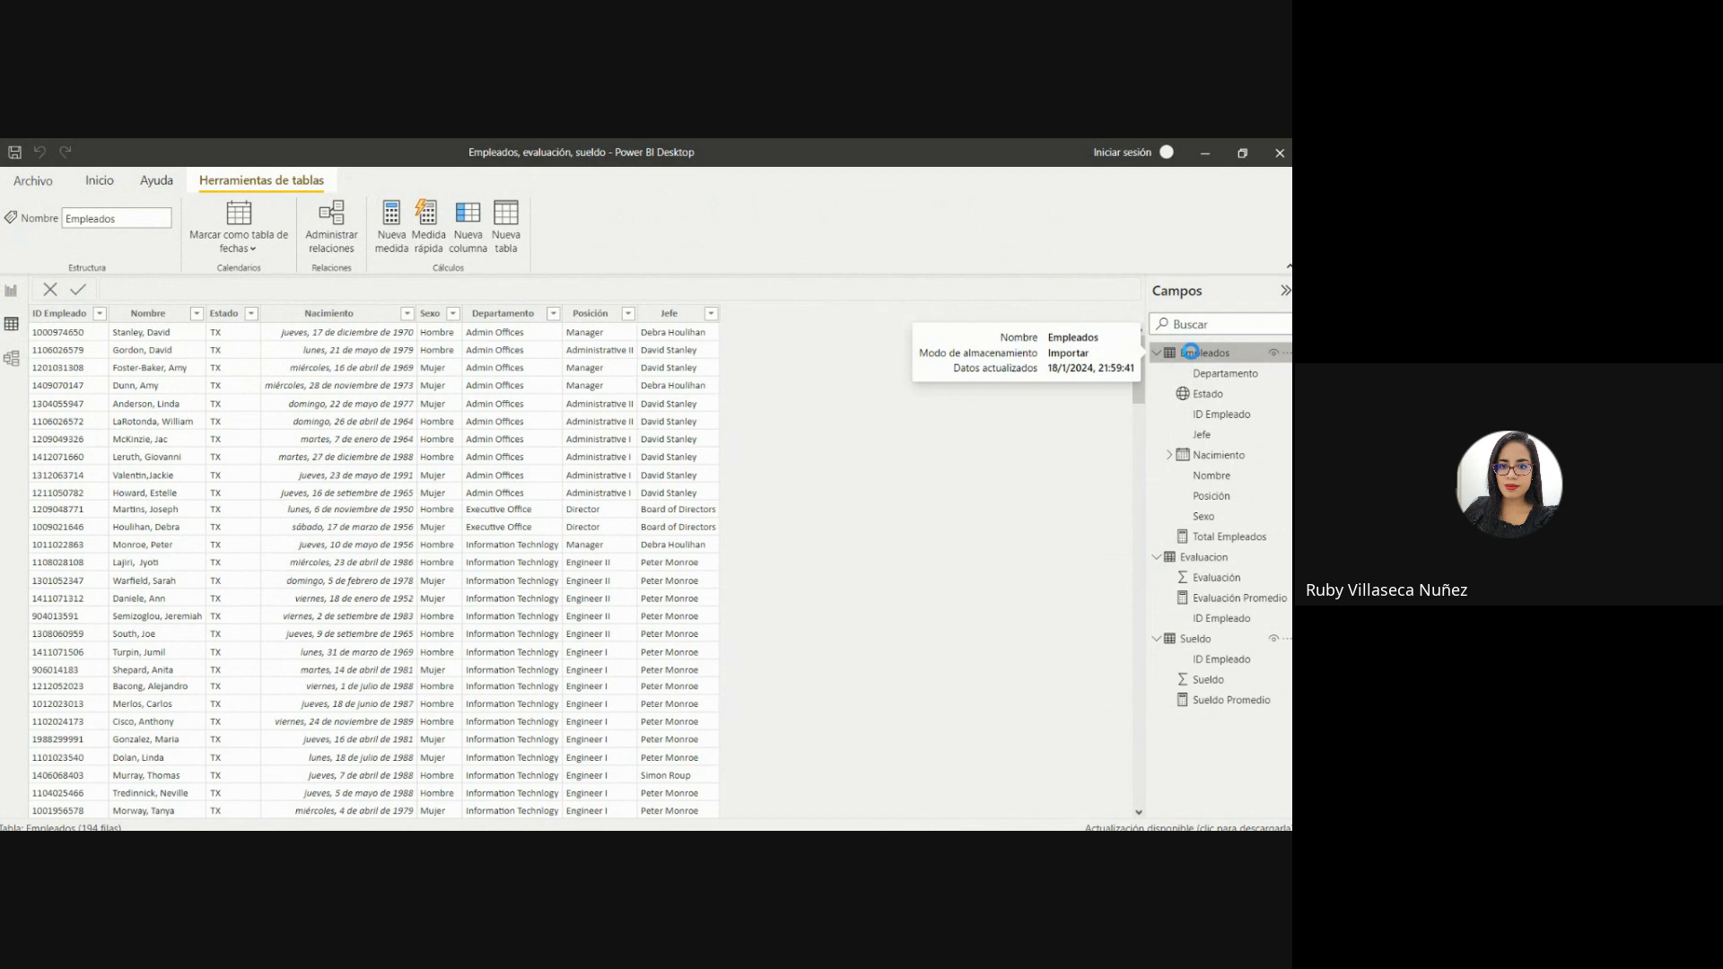
right_click(1190, 351)
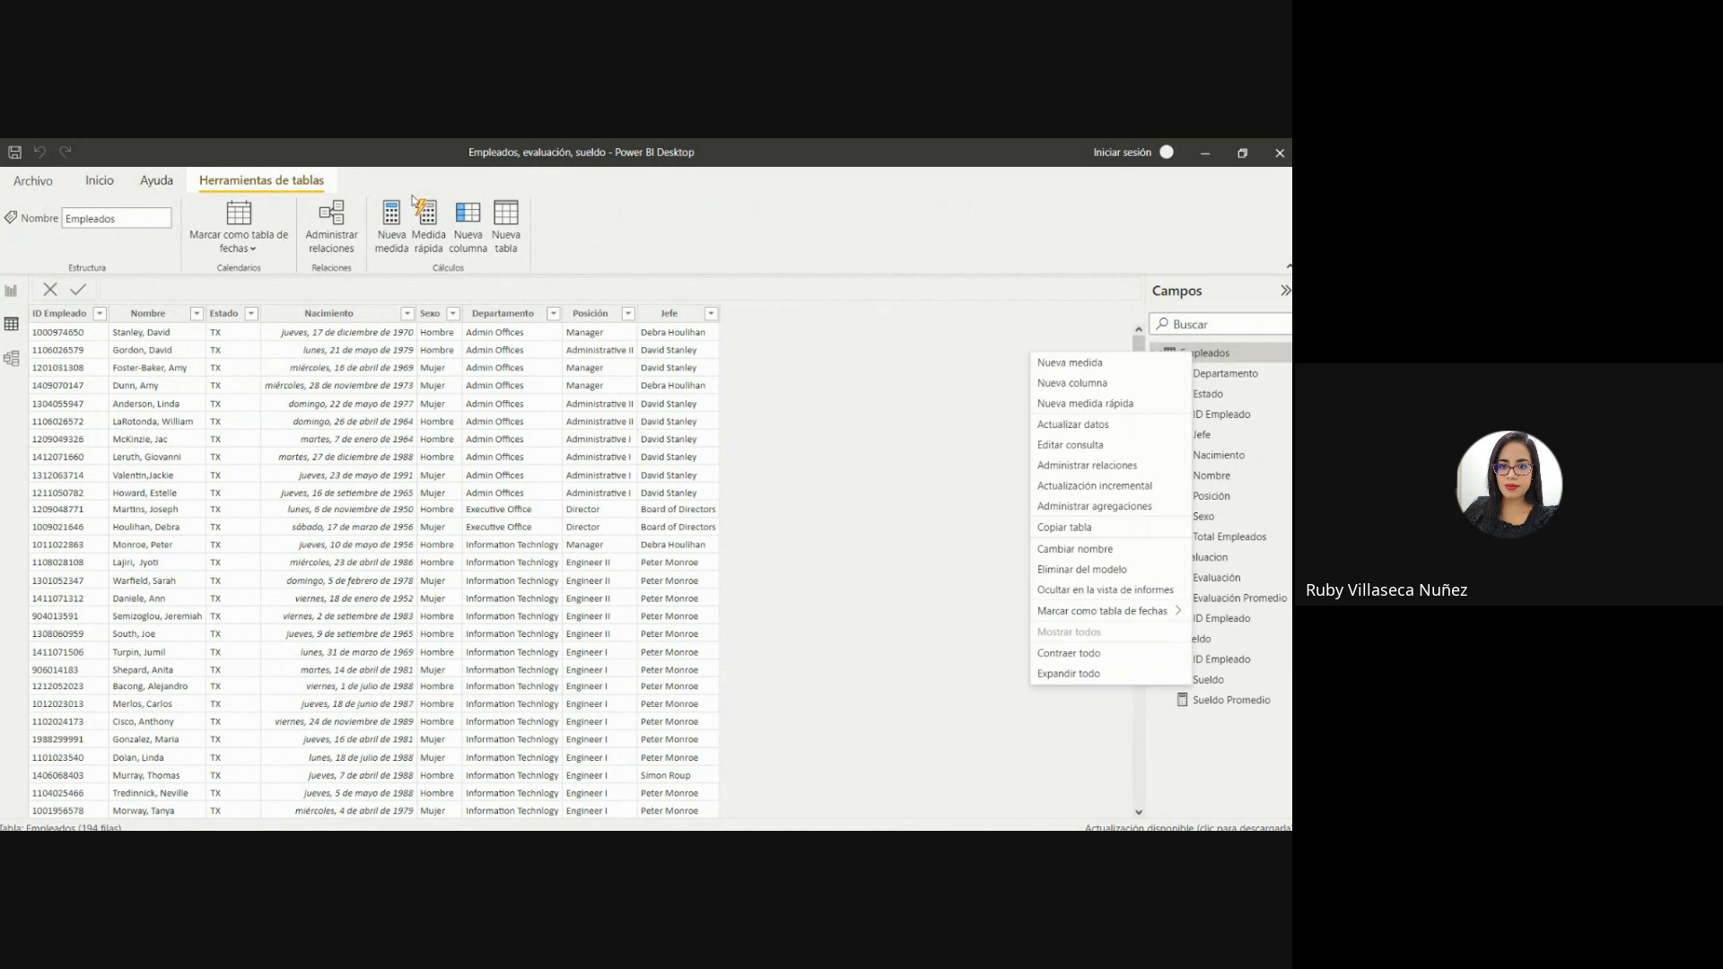
left_click(466, 232)
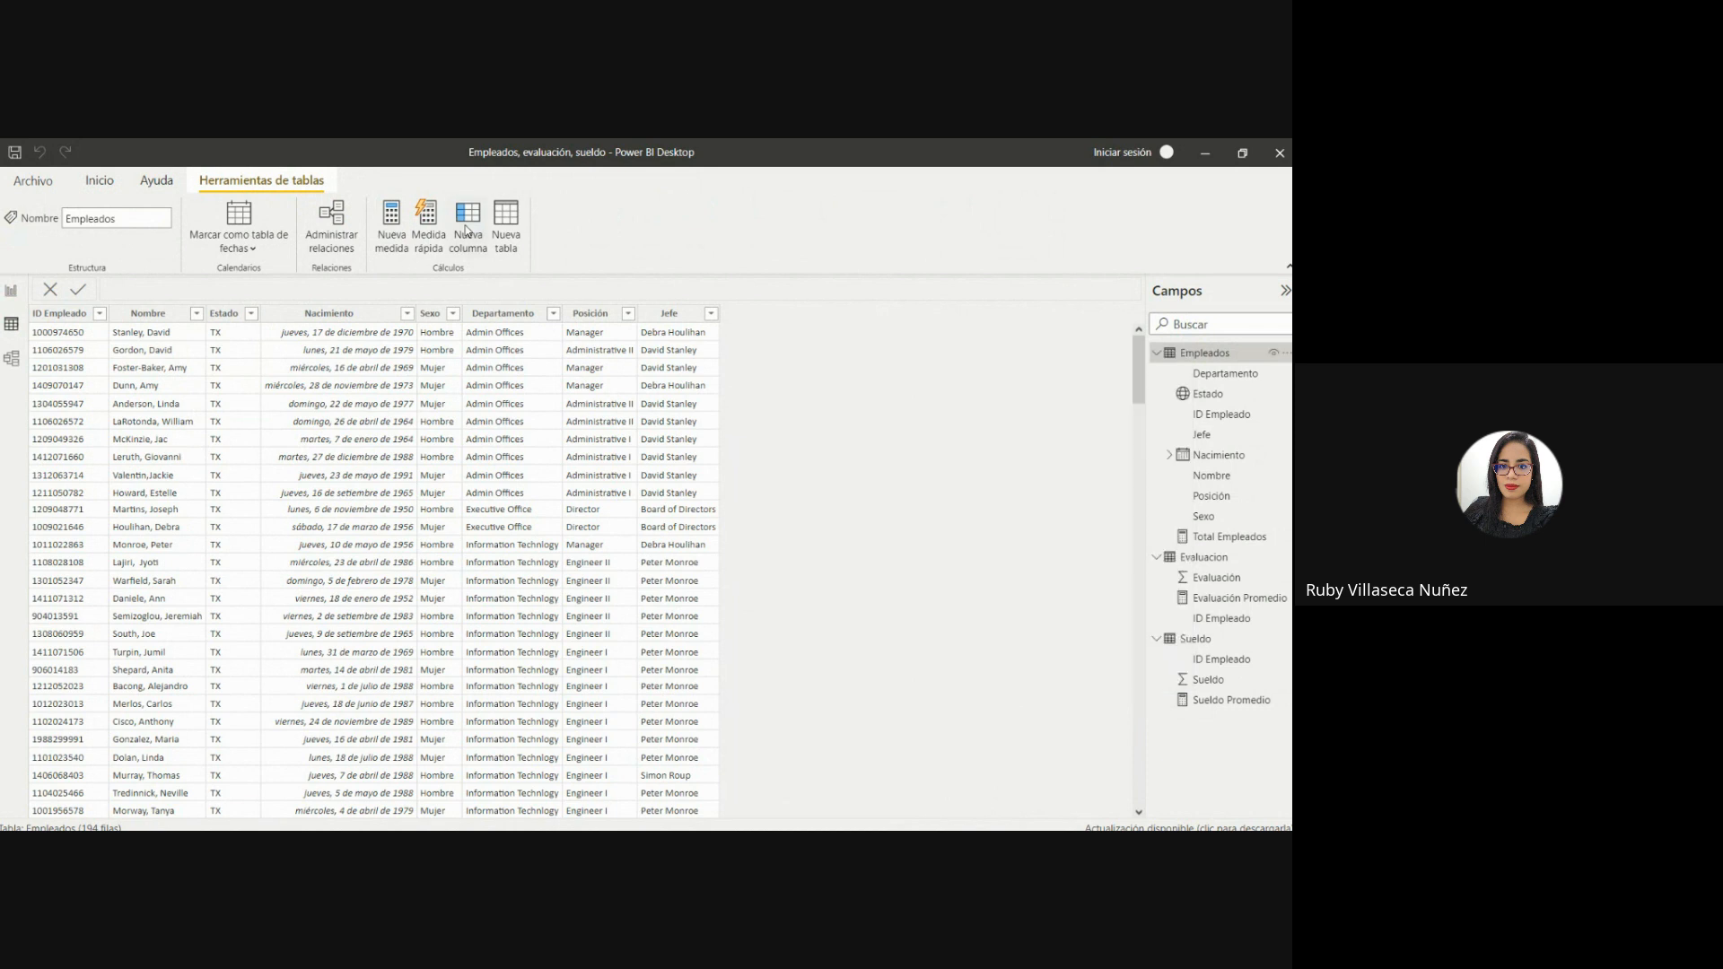
left_click(466, 231)
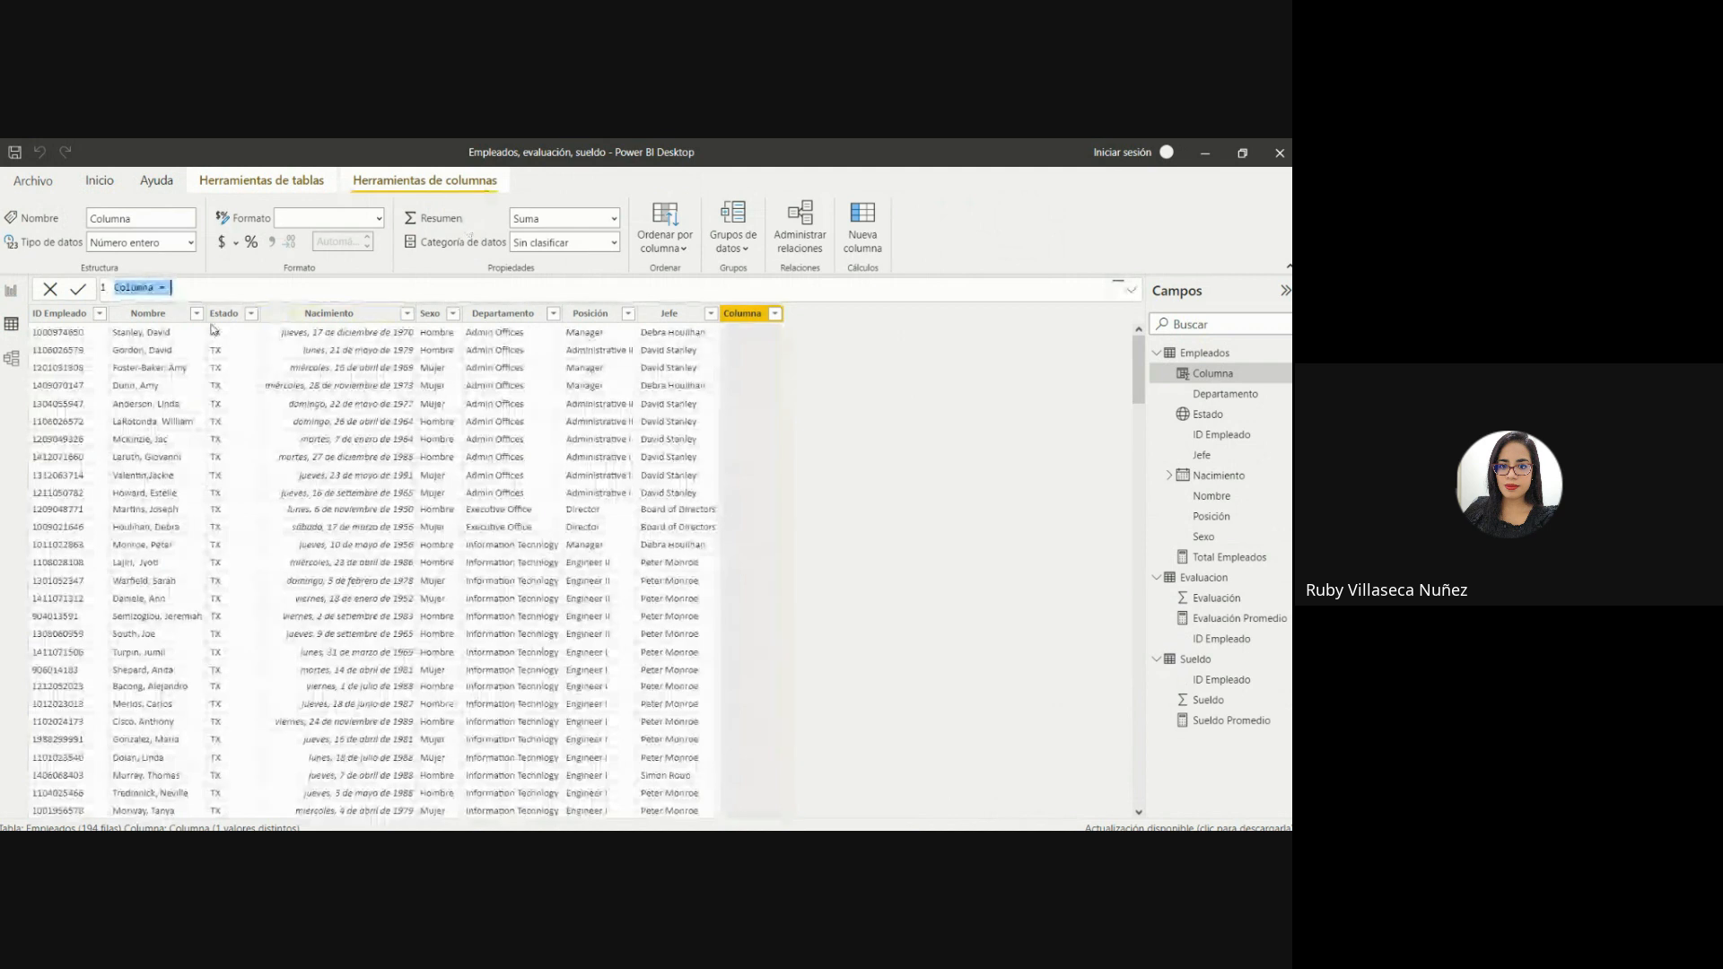
left_click(160, 288)
key("BackSpace")
key("BackSpace")
key("BackSpace")
key("BackSpace")
key("BackSpace")
key("BackSpace")
key("BackSpace")
type("Edad")
Start the Edad formula with YEARFRAC, using Empleados[Nacimiento] as the start date.
left_click(166, 287)
type("year")
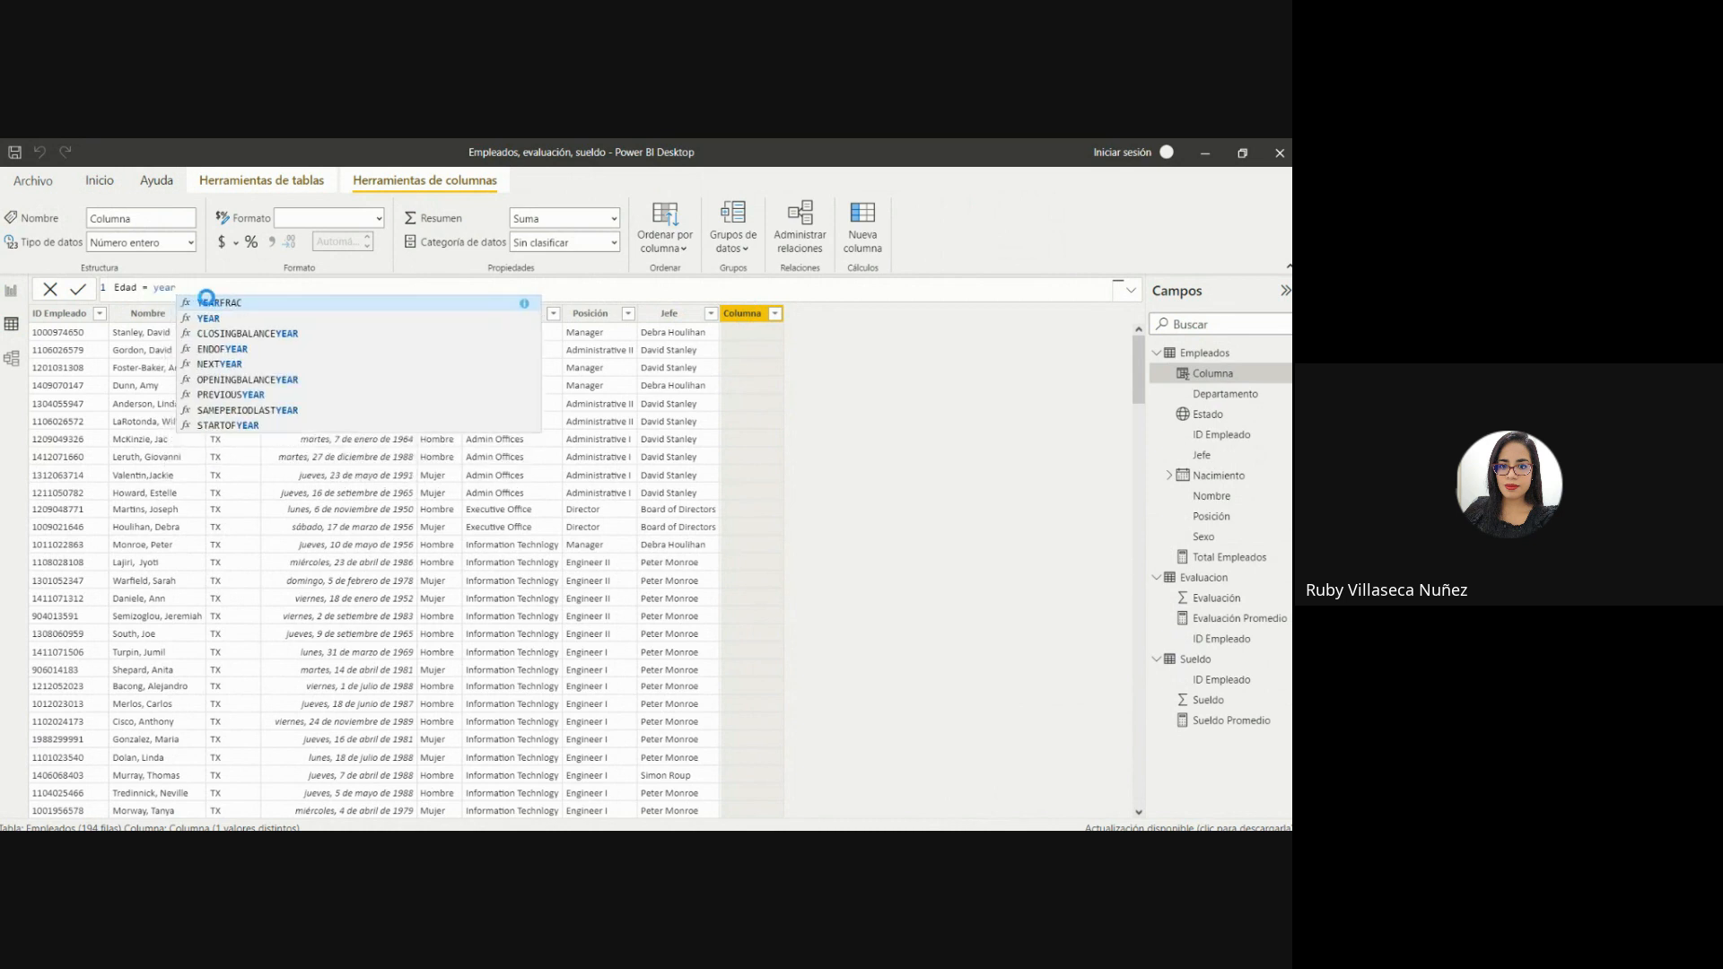
left_click(210, 301)
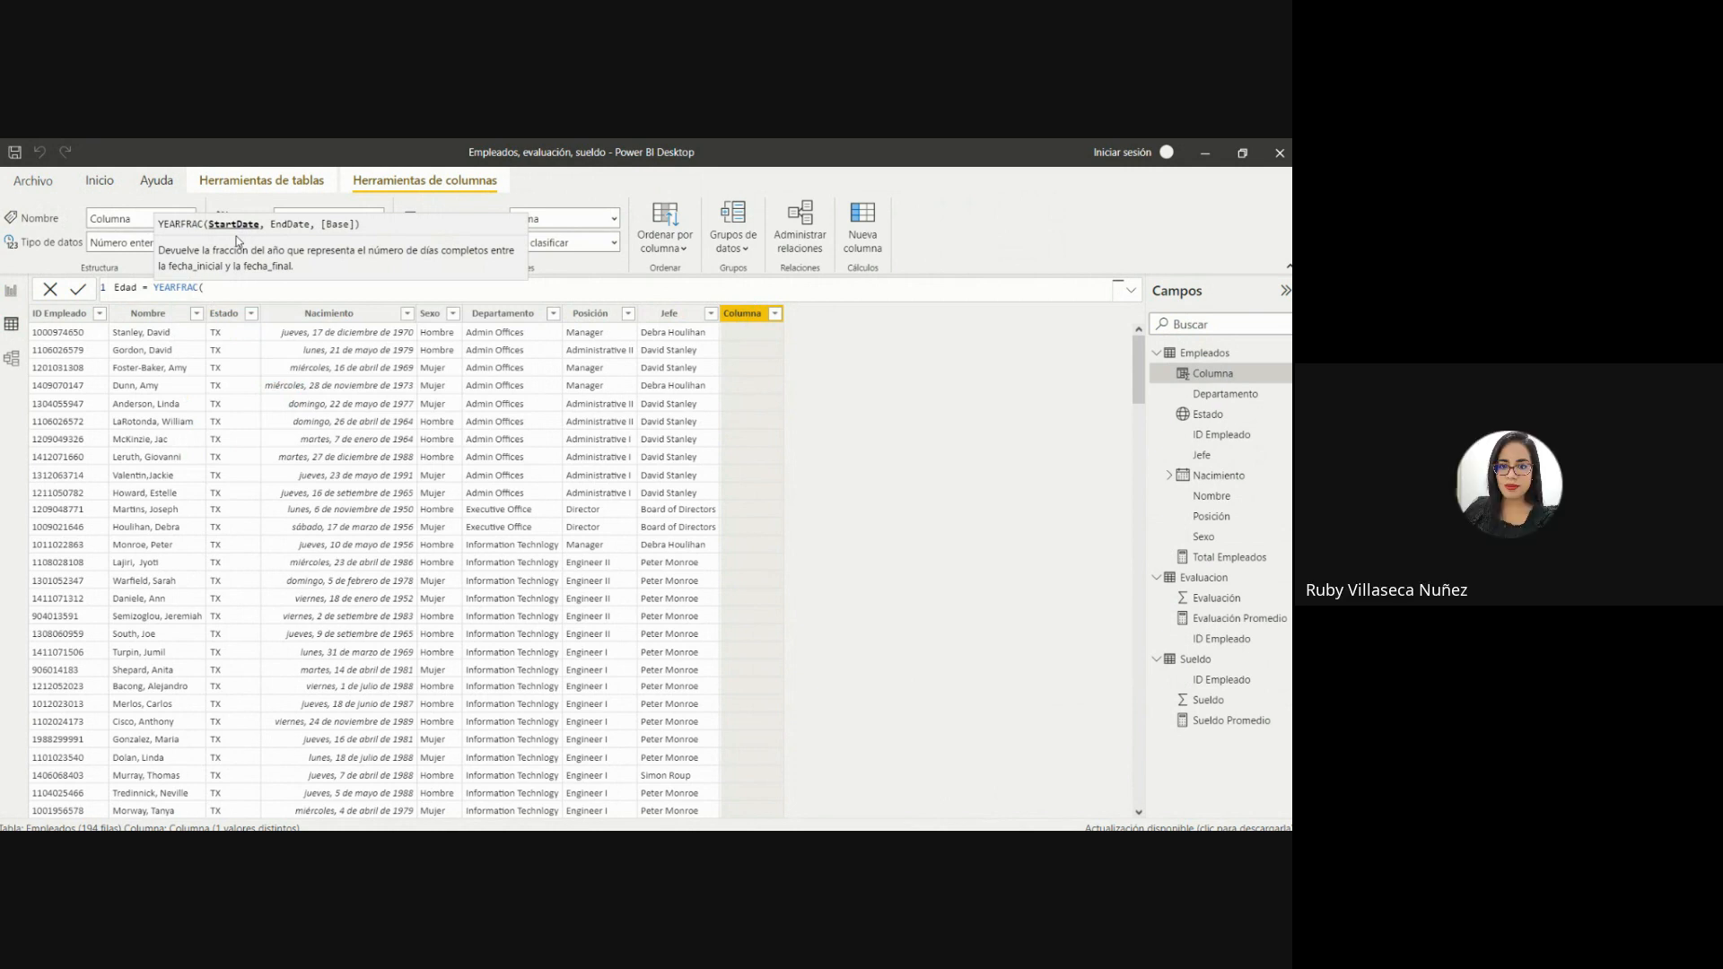
type("n")
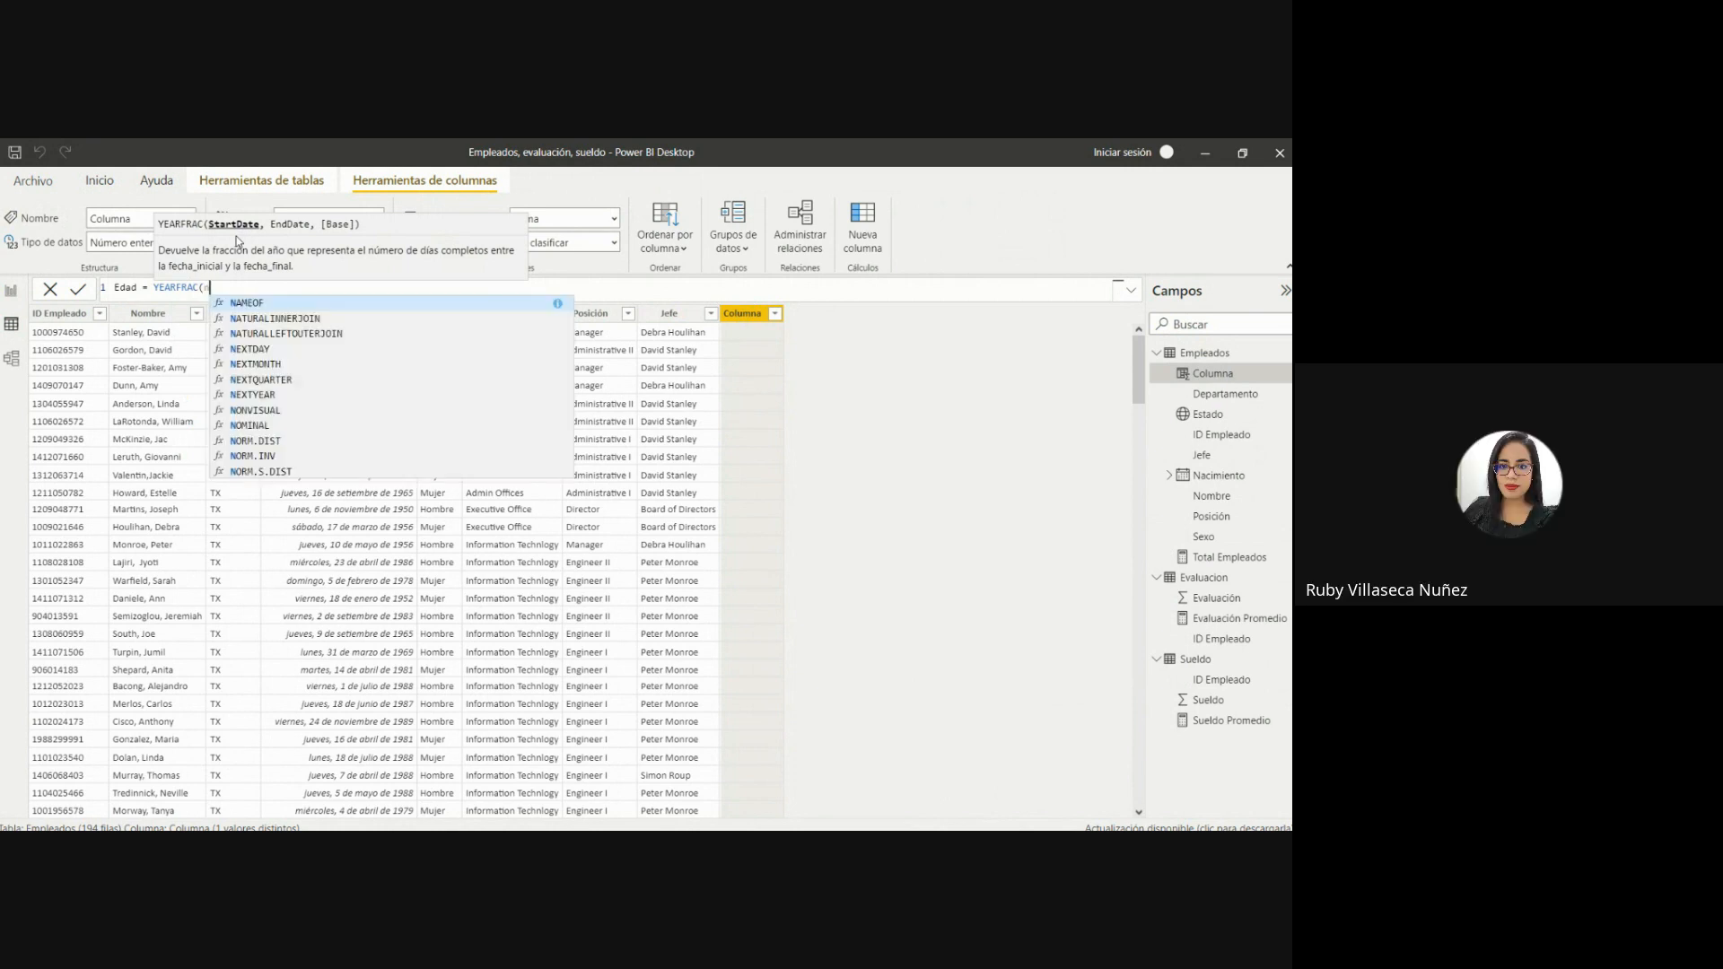
type("acimi")
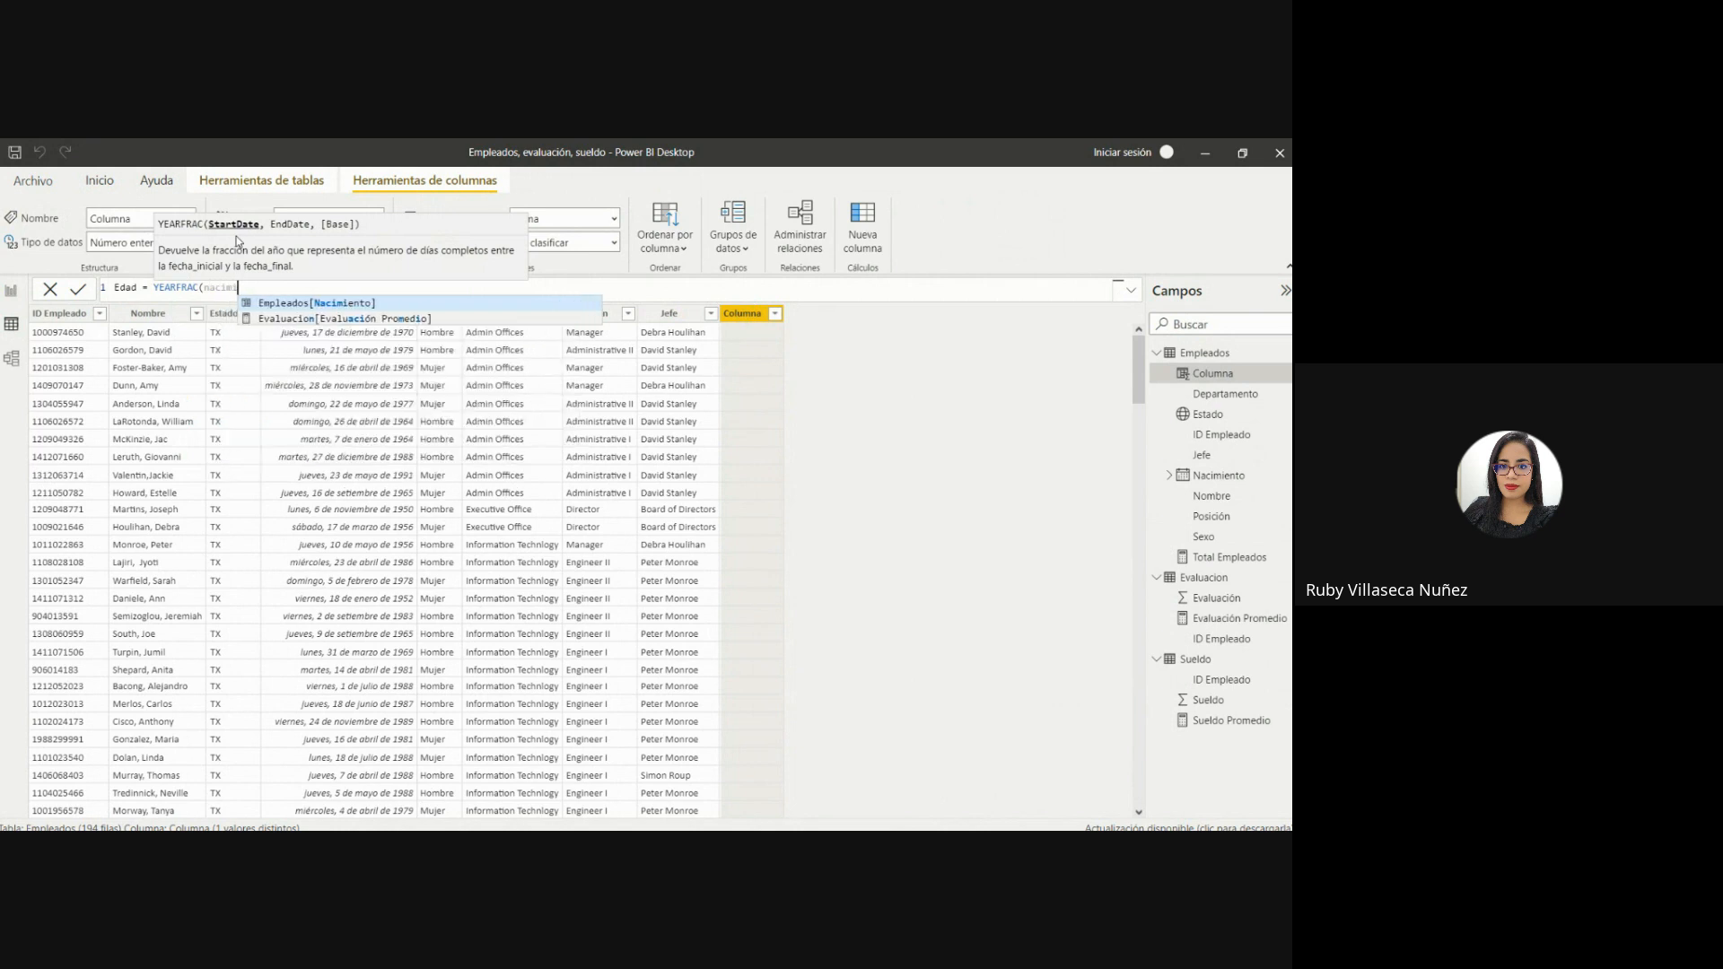
left_click(298, 304)
Complete the Edad formula with TODAY() as the YEARFRAC end date and apply it.
type(",")
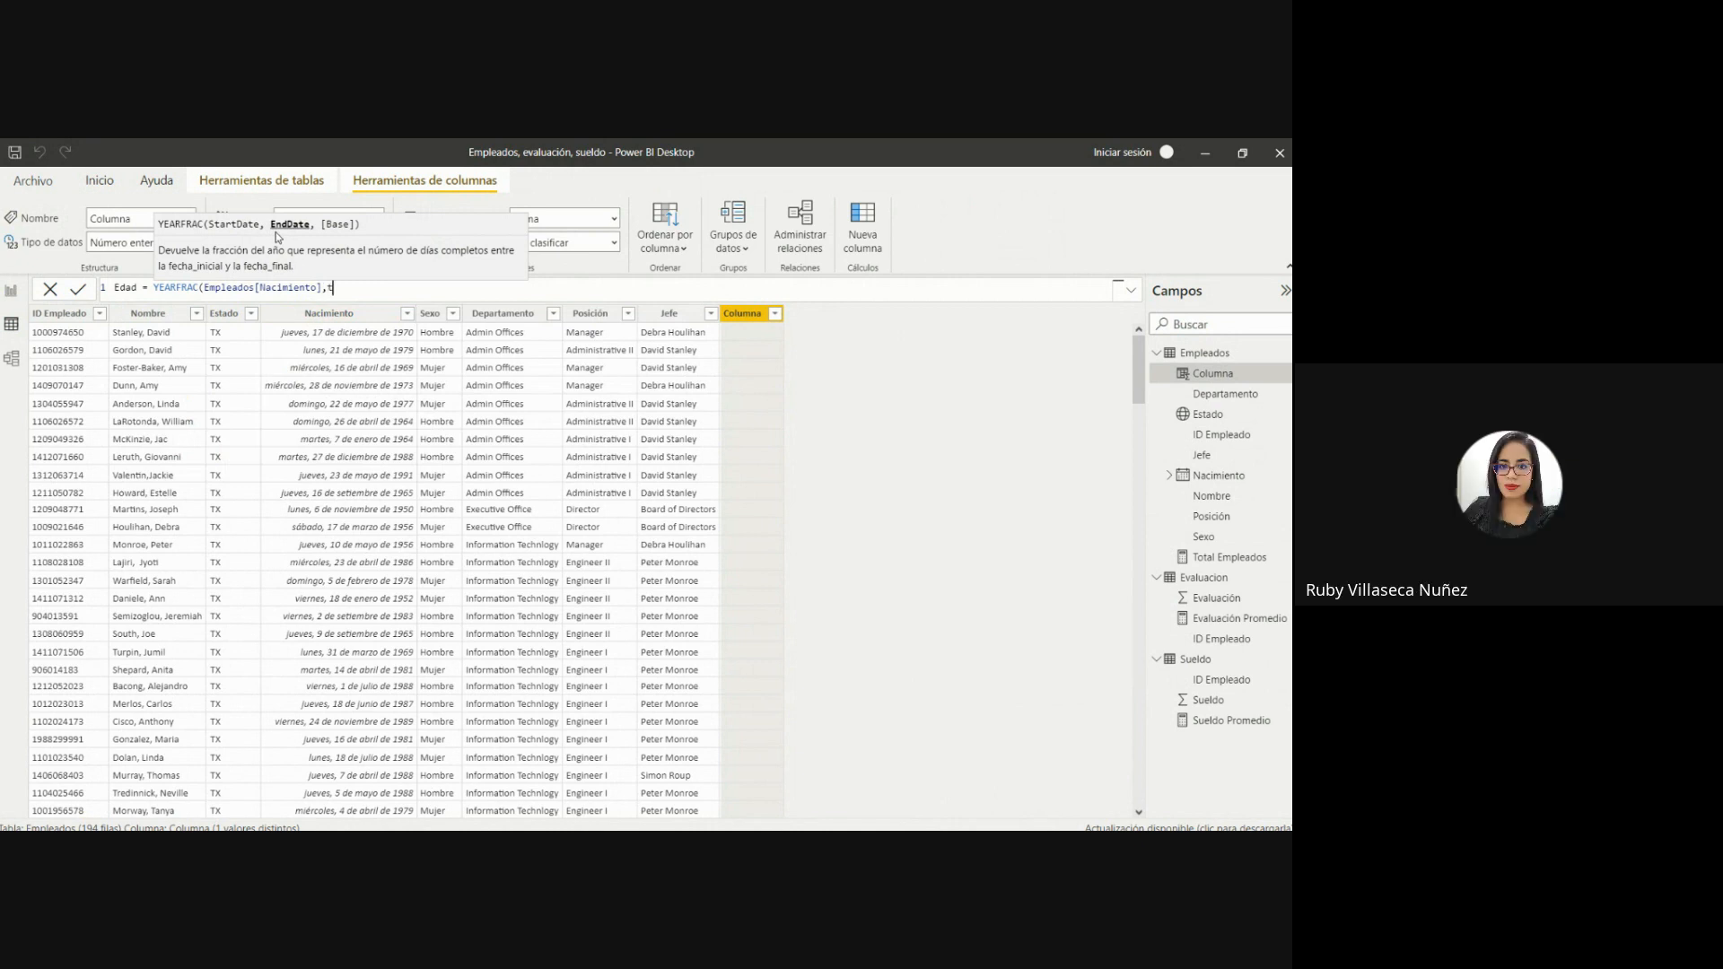
type("toda")
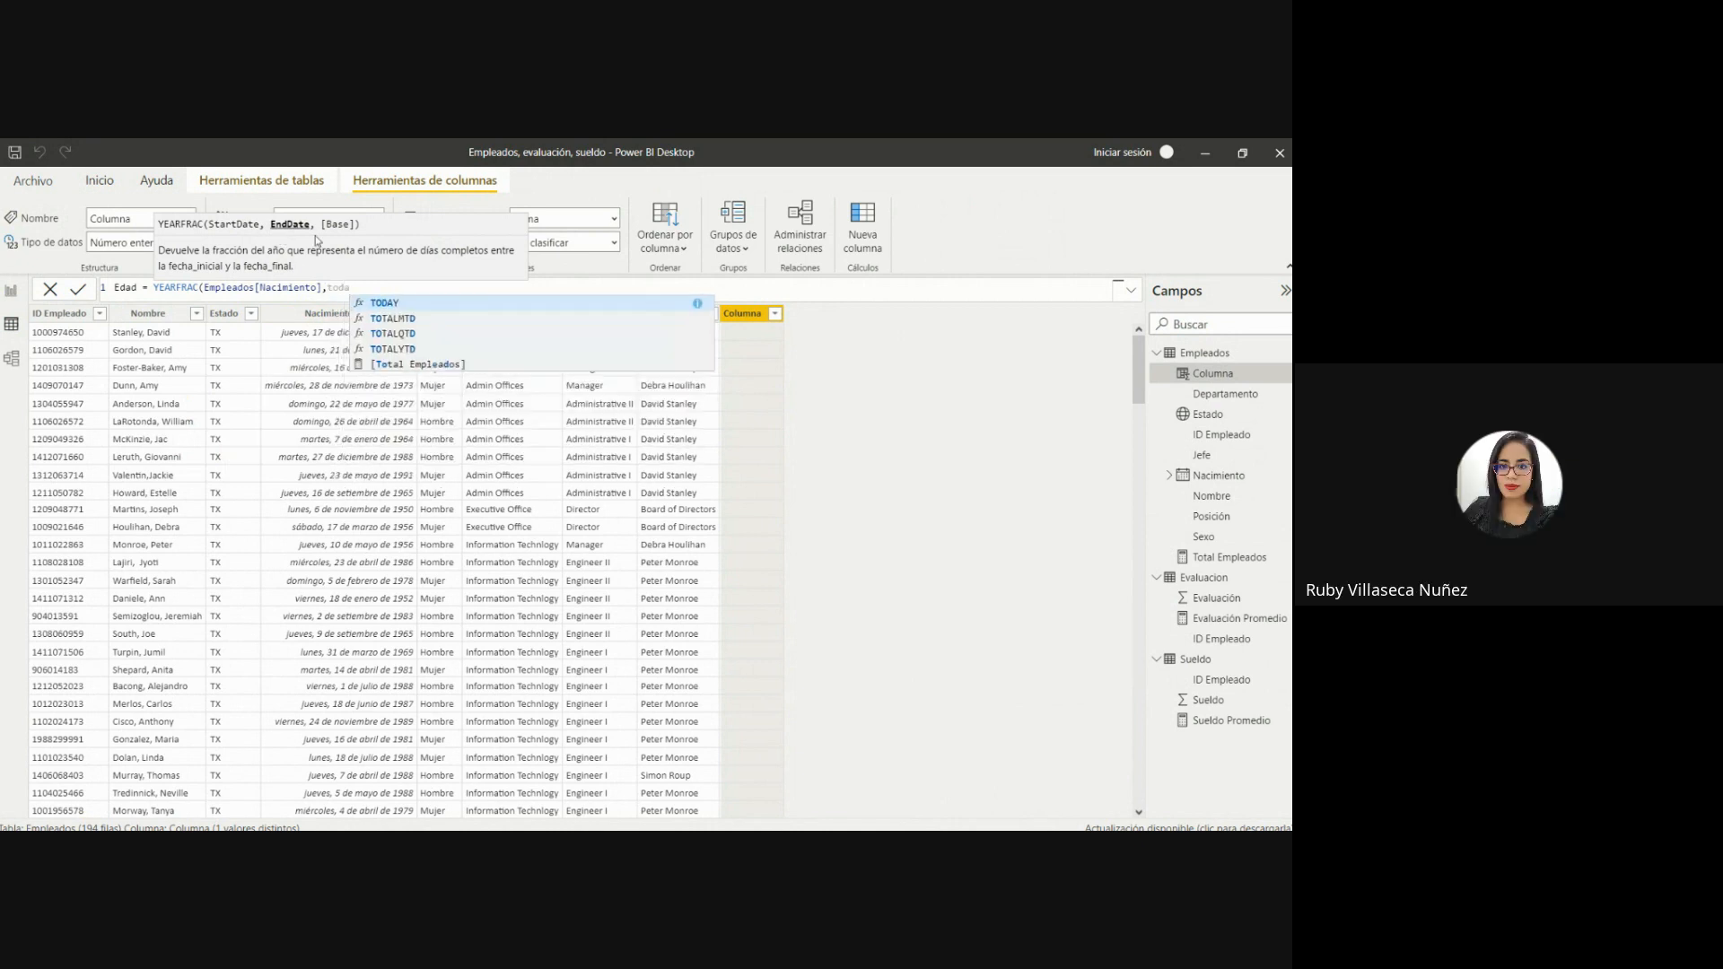
left_click(392, 303)
type("(")
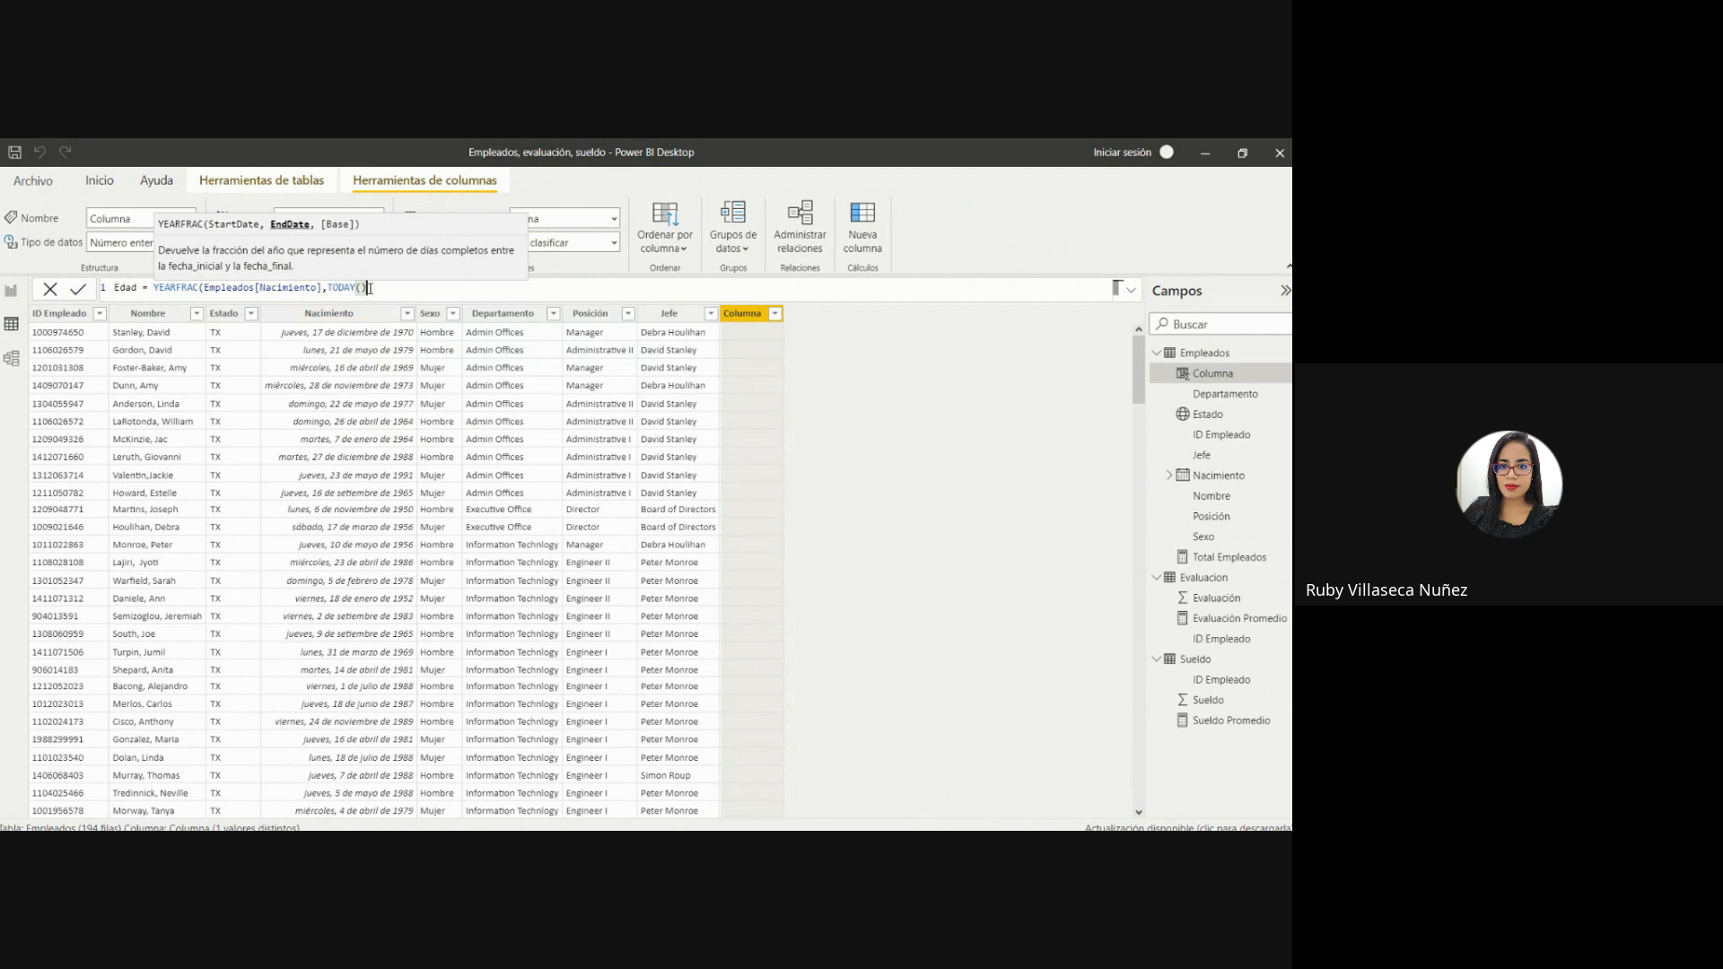
left_click(364, 287)
double_click(332, 285)
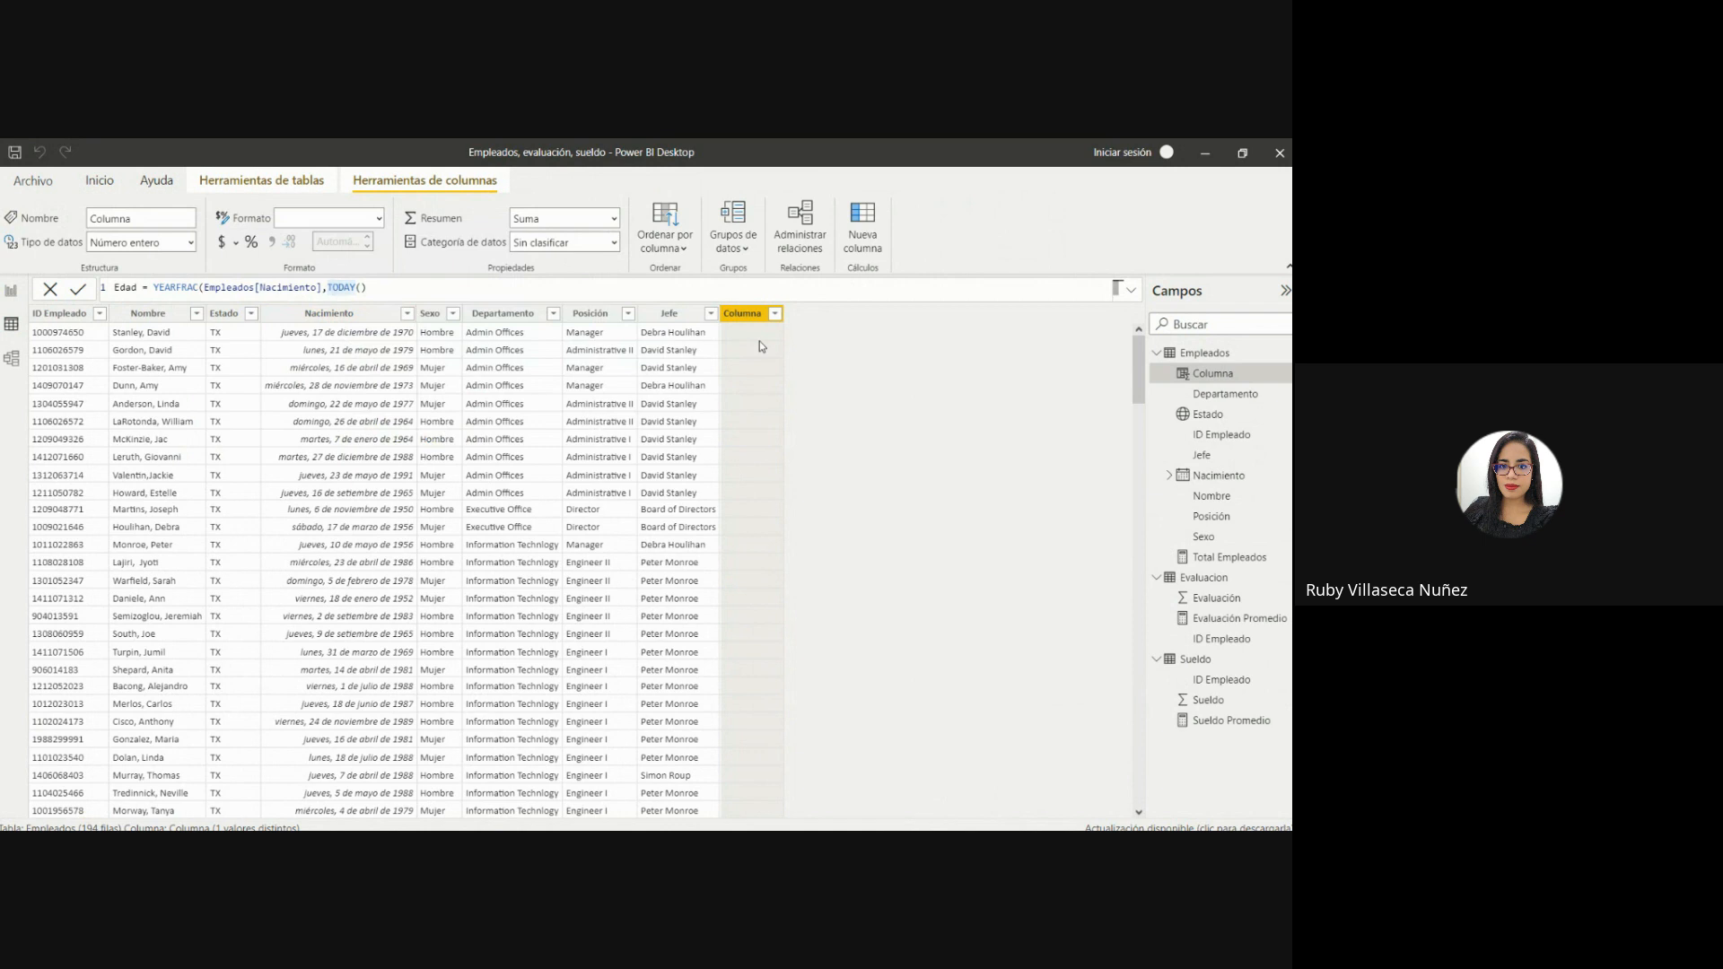
left_click(419, 285)
type(")")
key("Return")
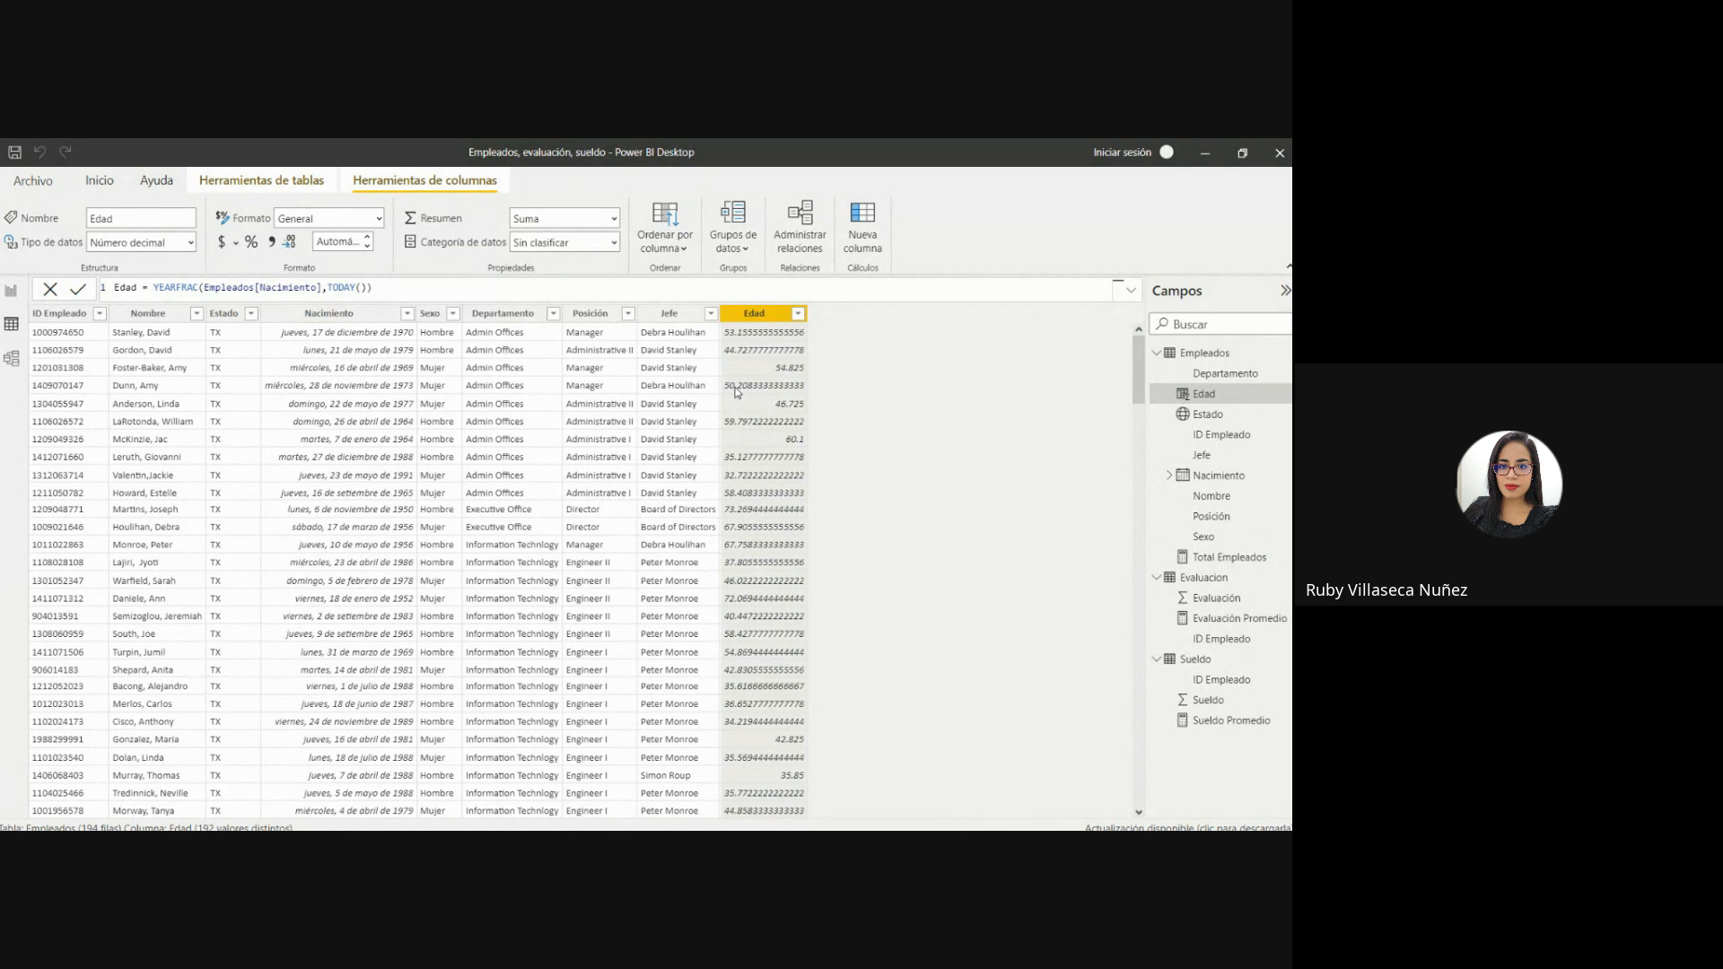
Wrap the Edad column's YEARFRAC expression in INT so the ages are whole numbers.
left_click(112, 313)
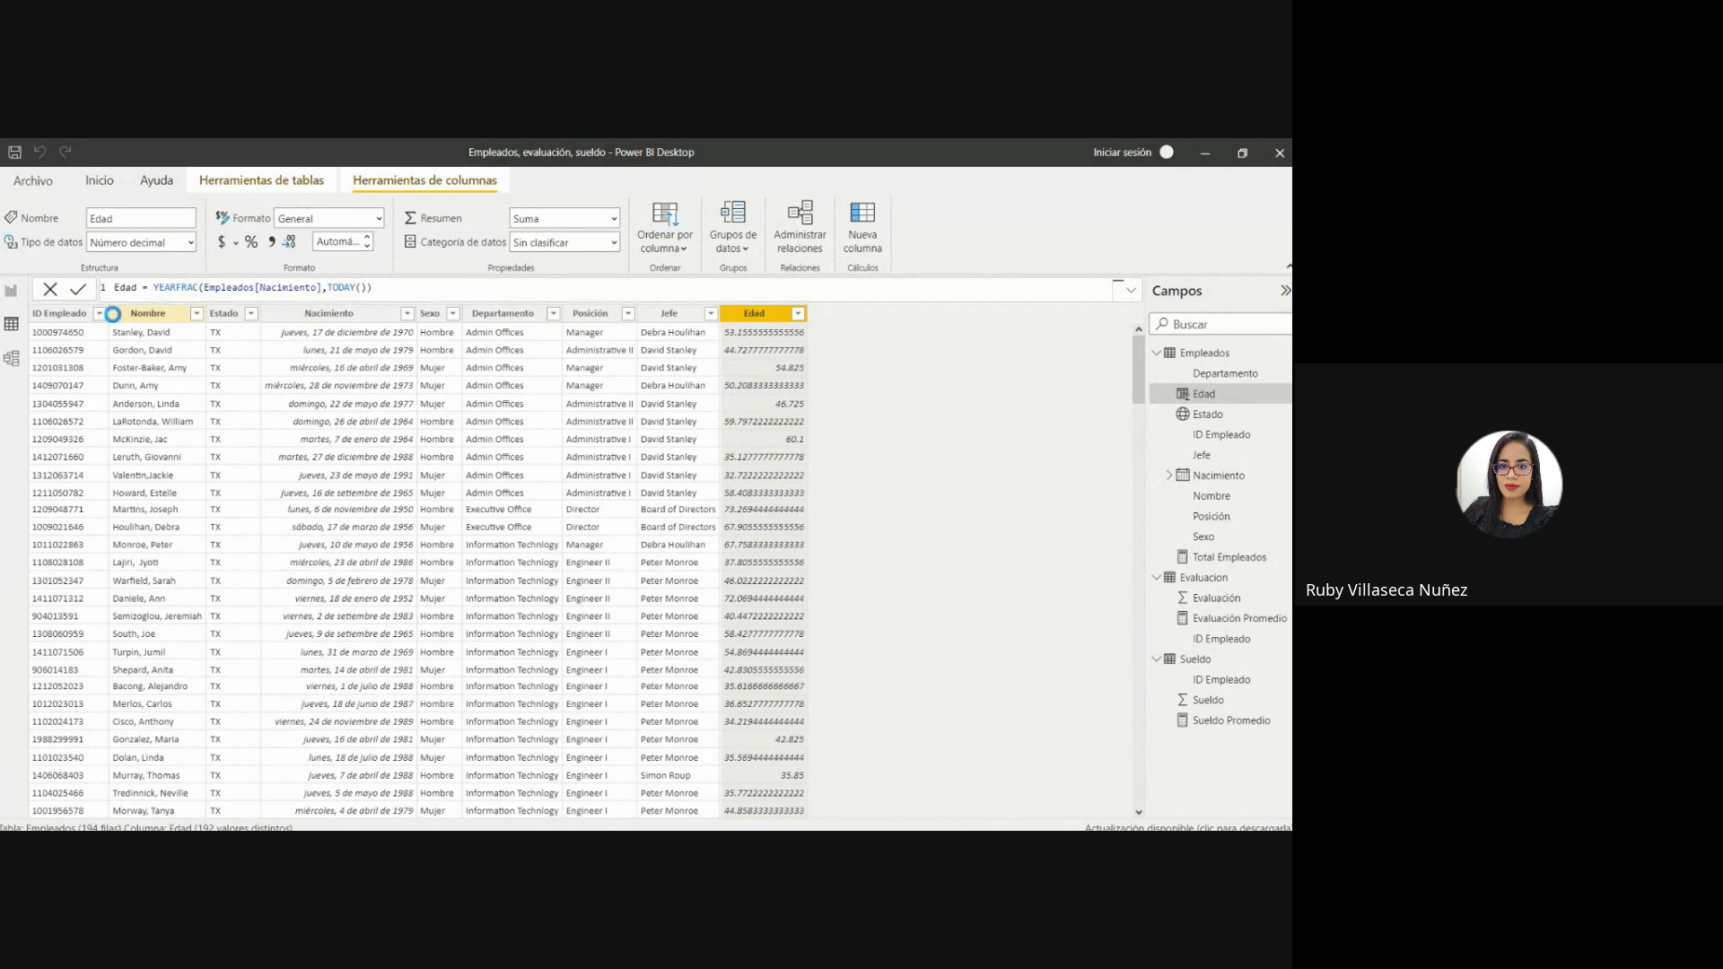
double_click(155, 287)
left_click(155, 287)
type("int")
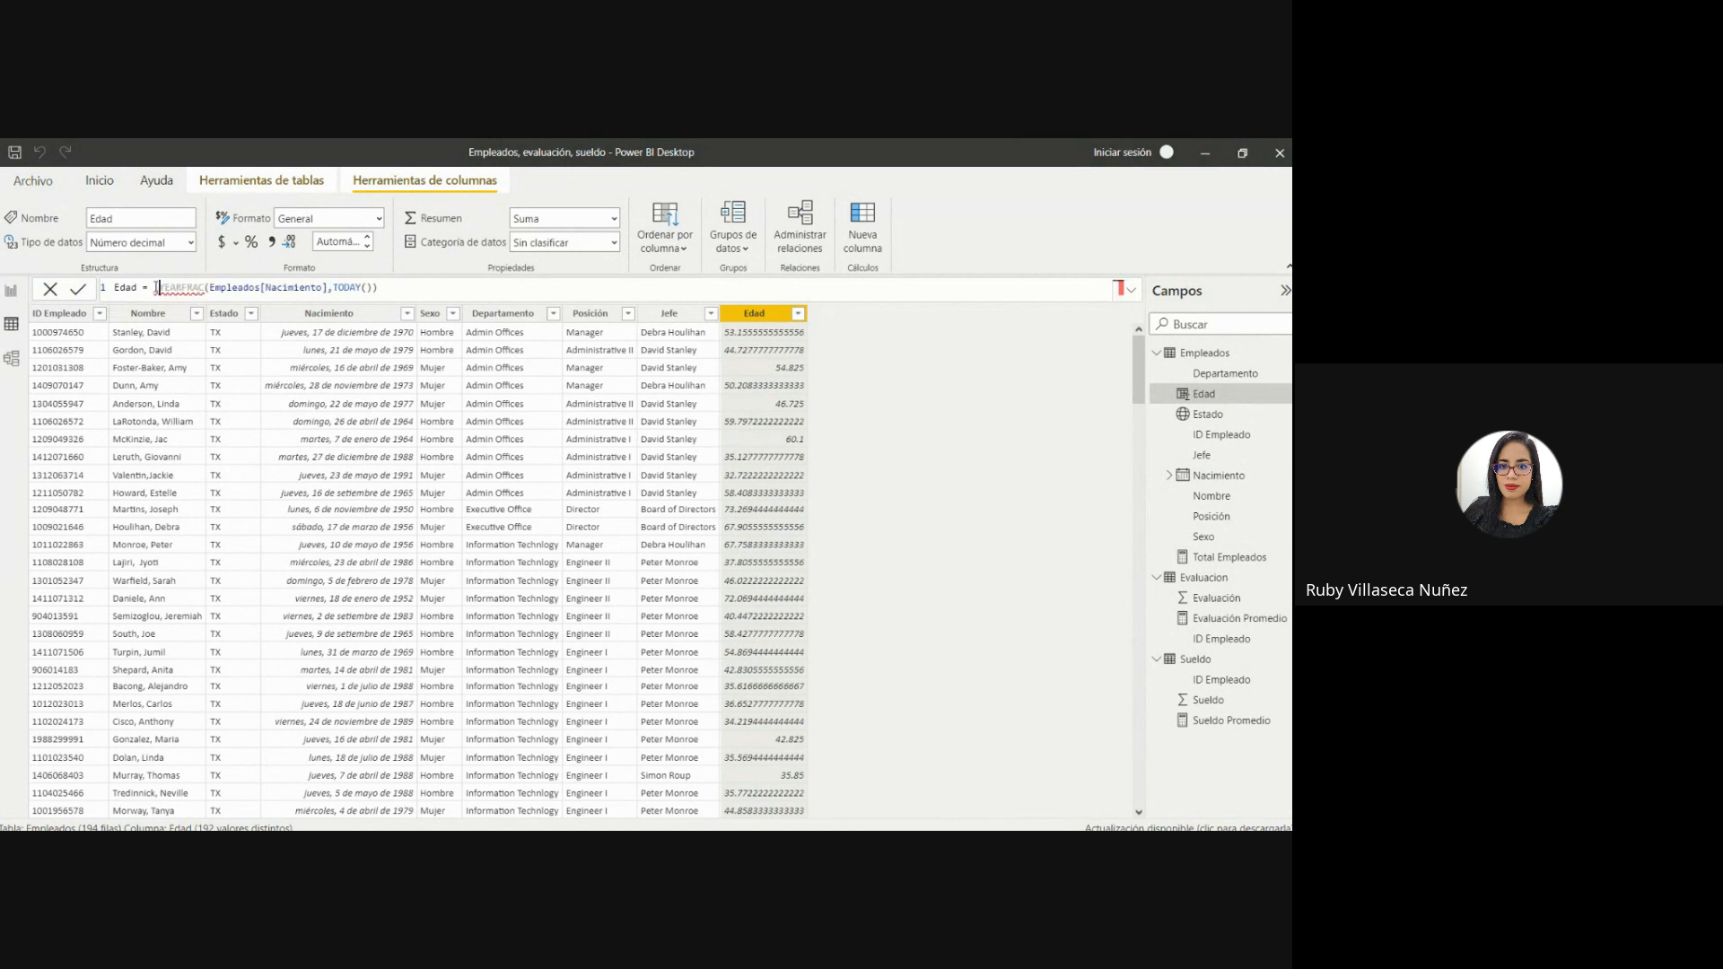
type("(")
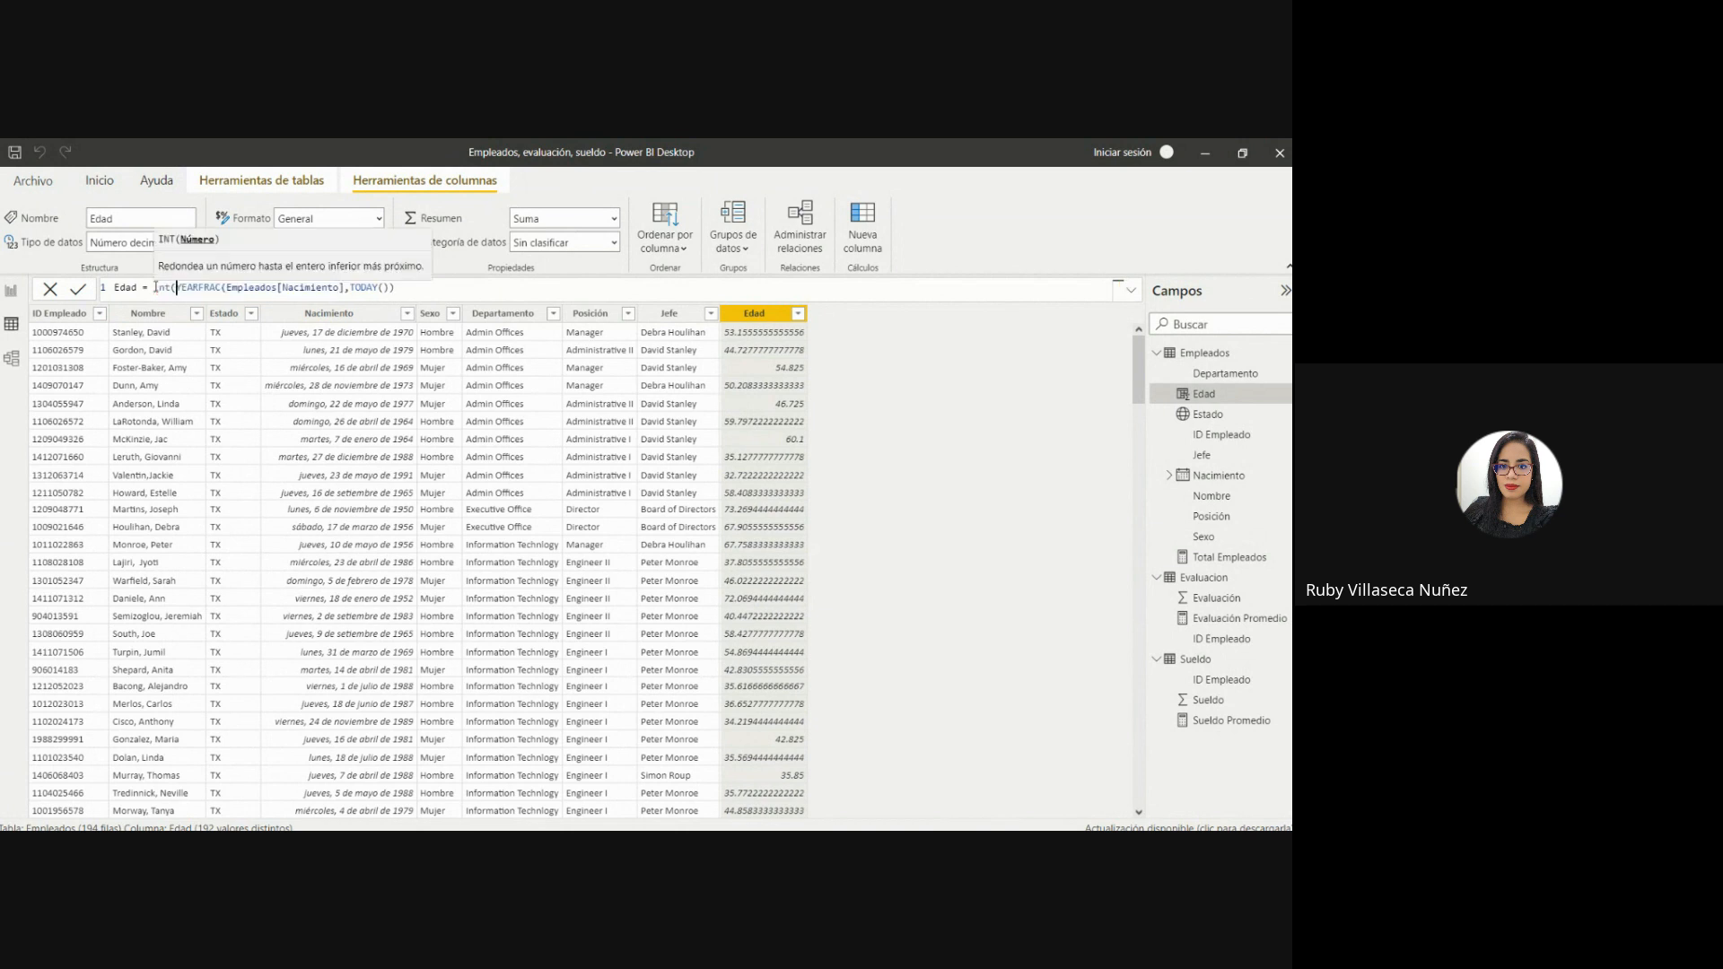
left_click(405, 287)
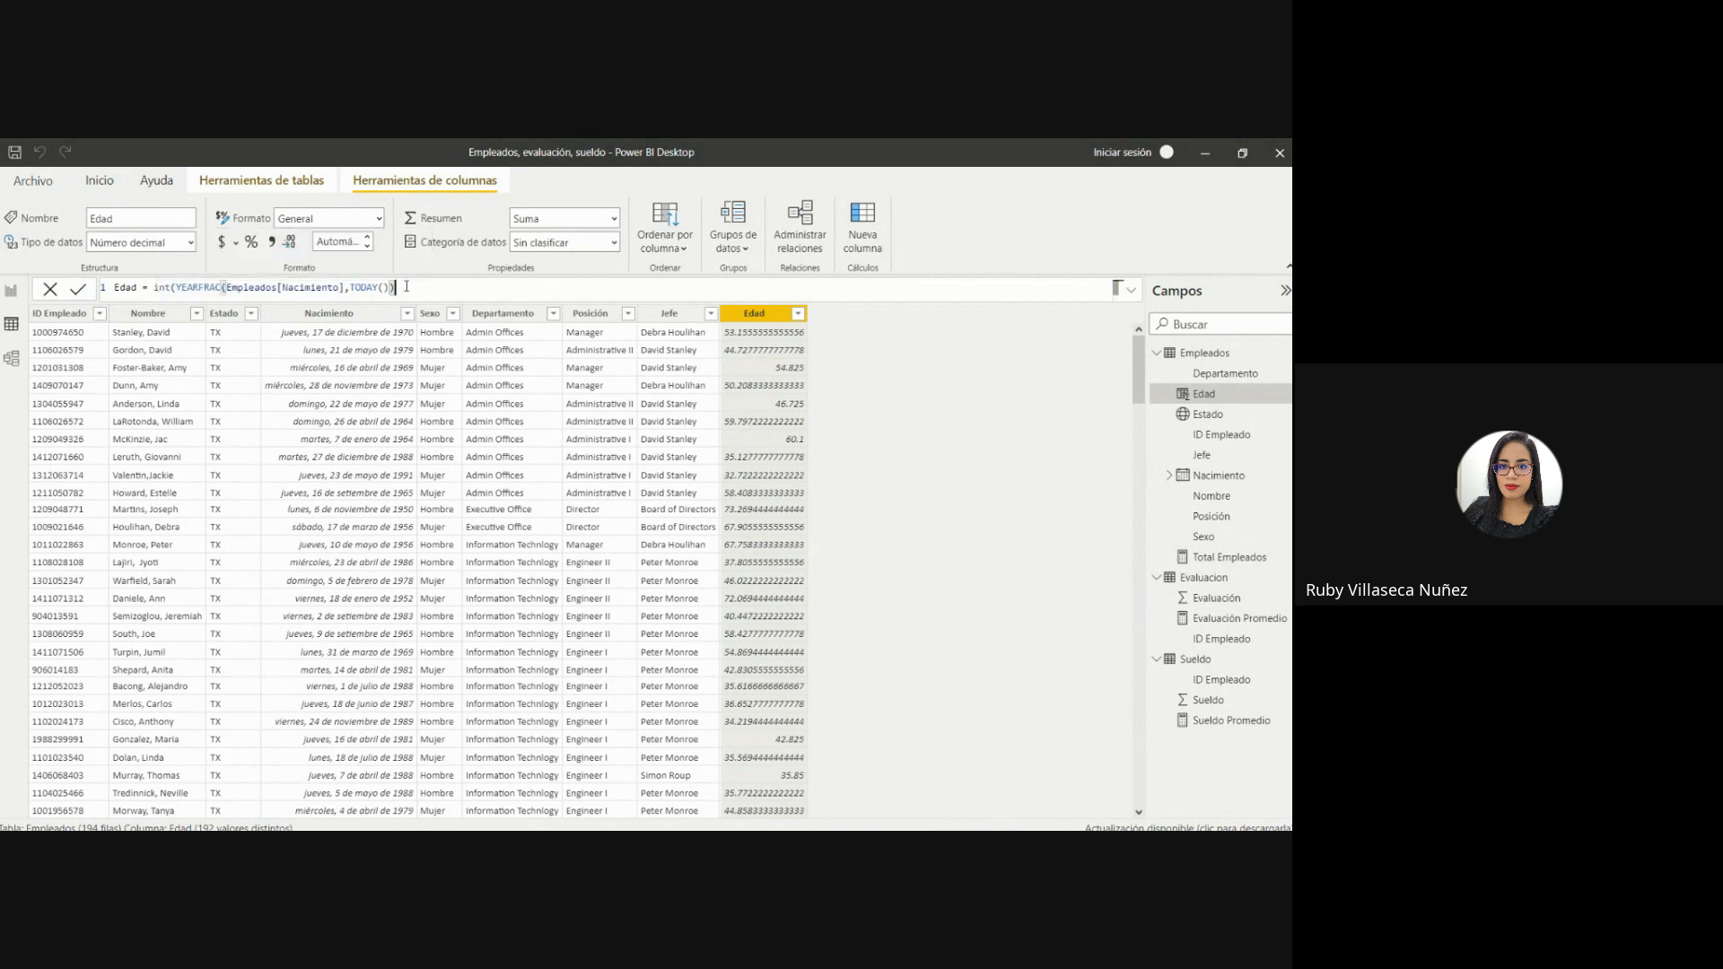
type(")")
key("Return")
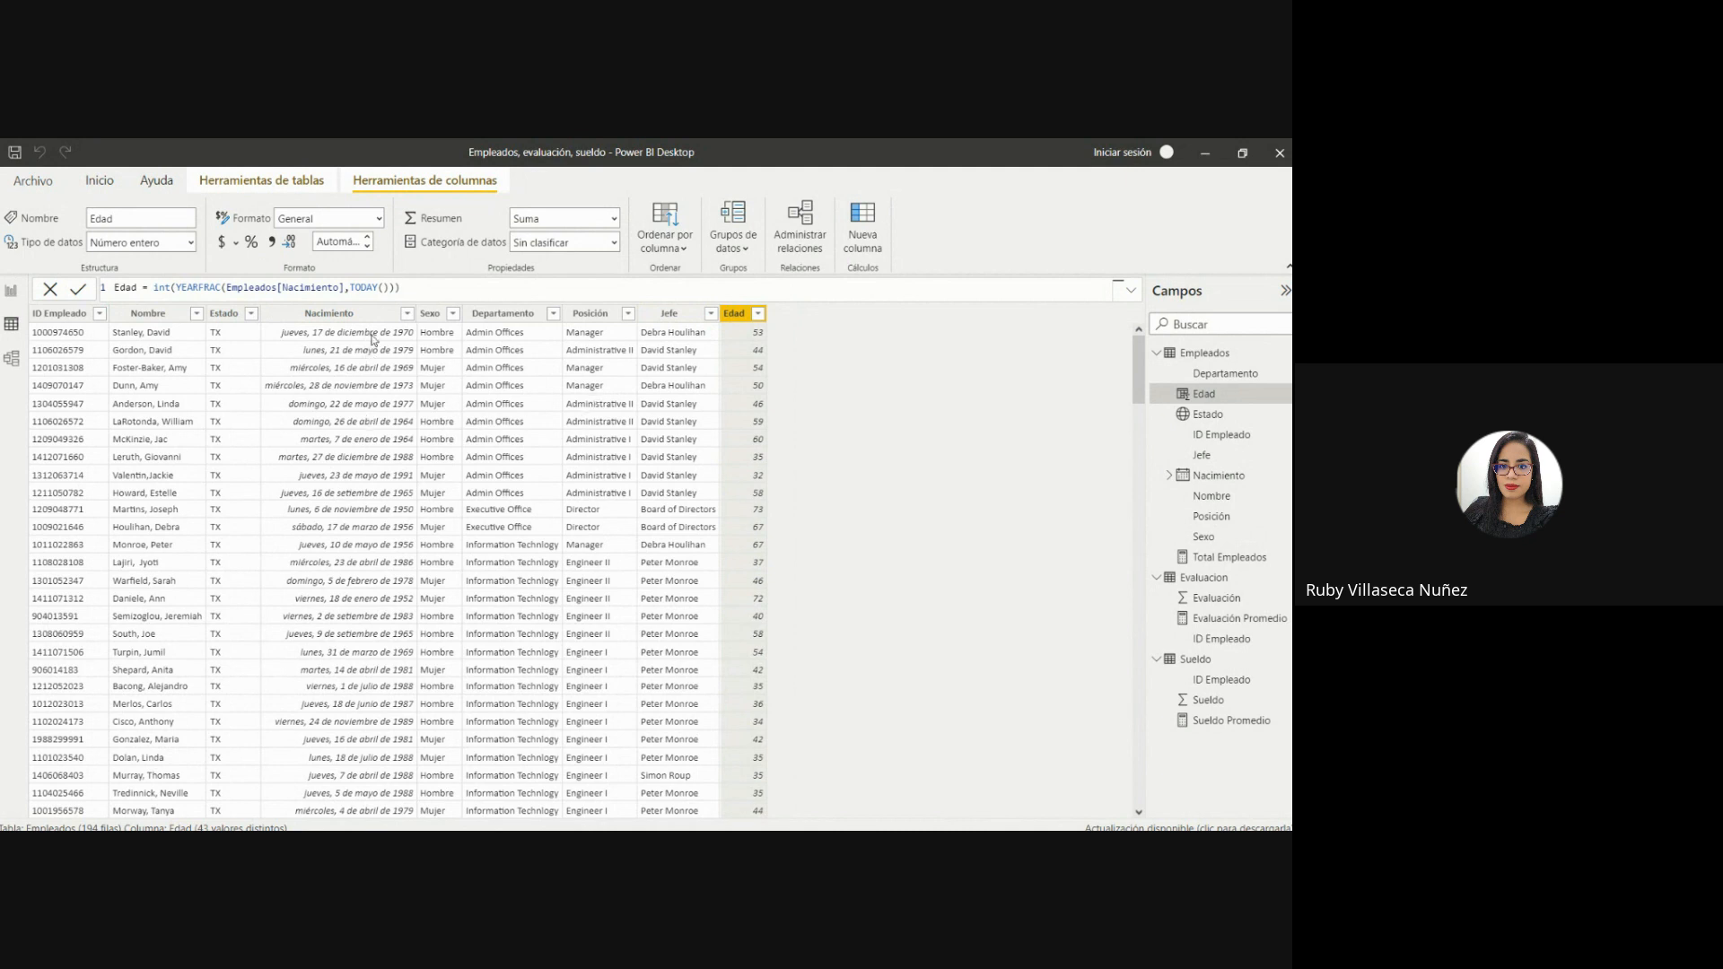
Return to the report page and narrow the Total Empleados por Estado map slightly.
left_click(348, 315)
left_click(11, 289)
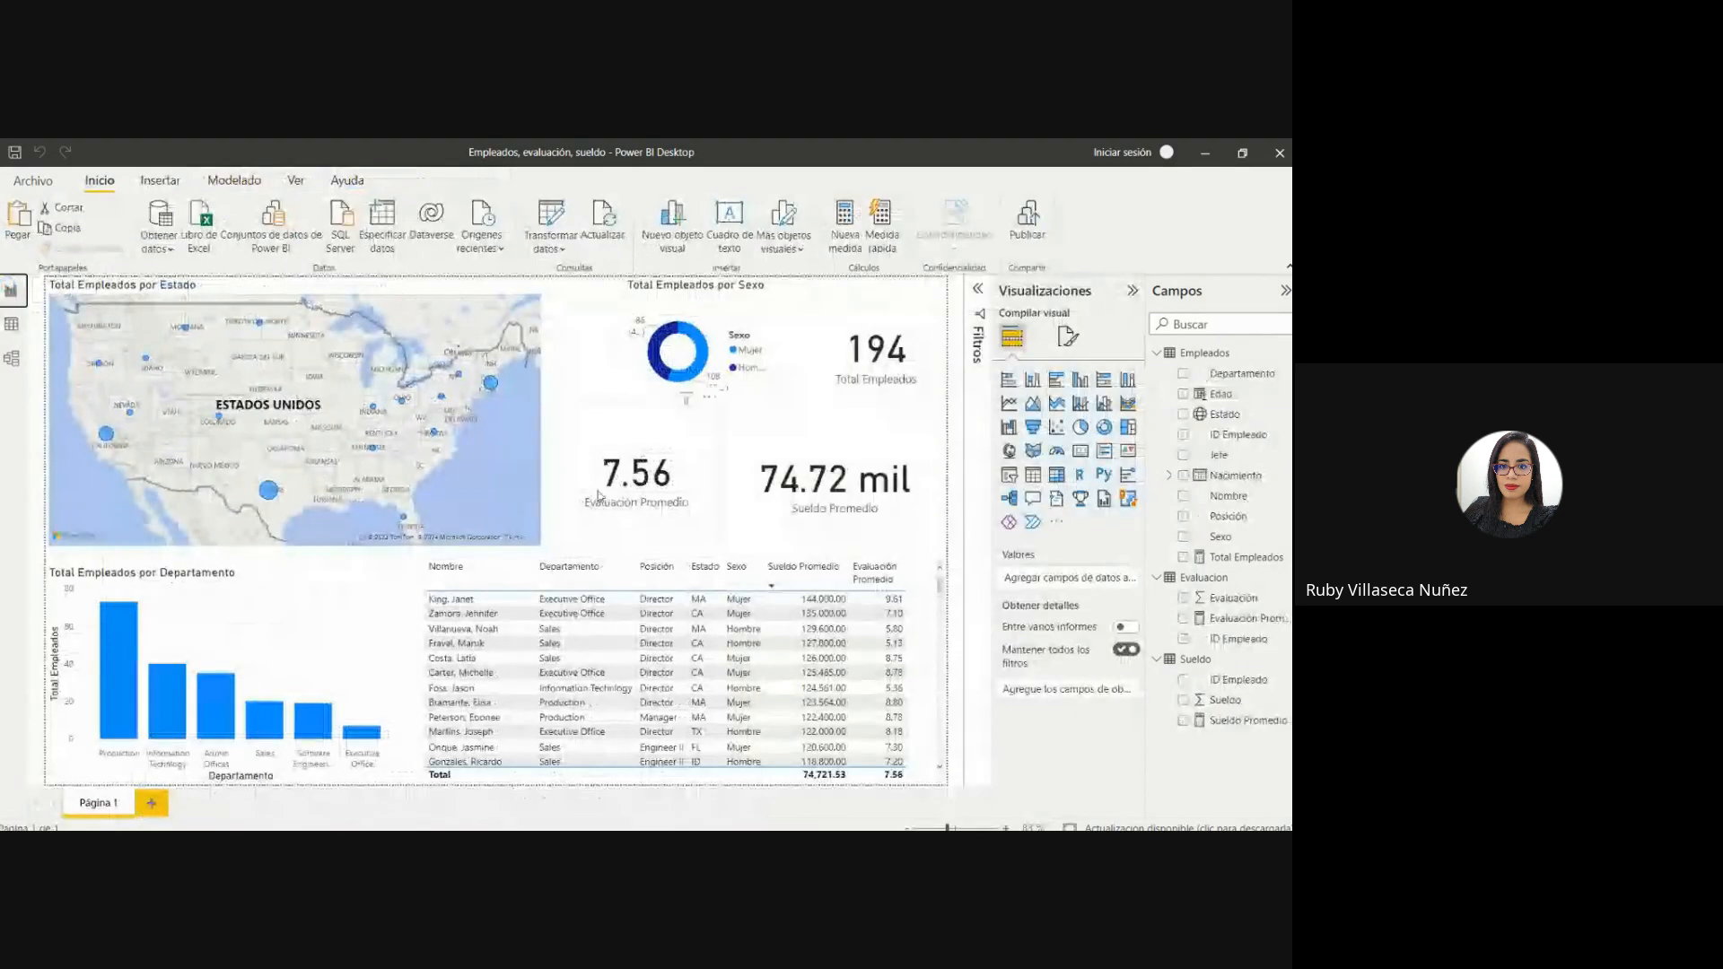
left_click(509, 483)
left_click_drag(536, 553, 513, 547)
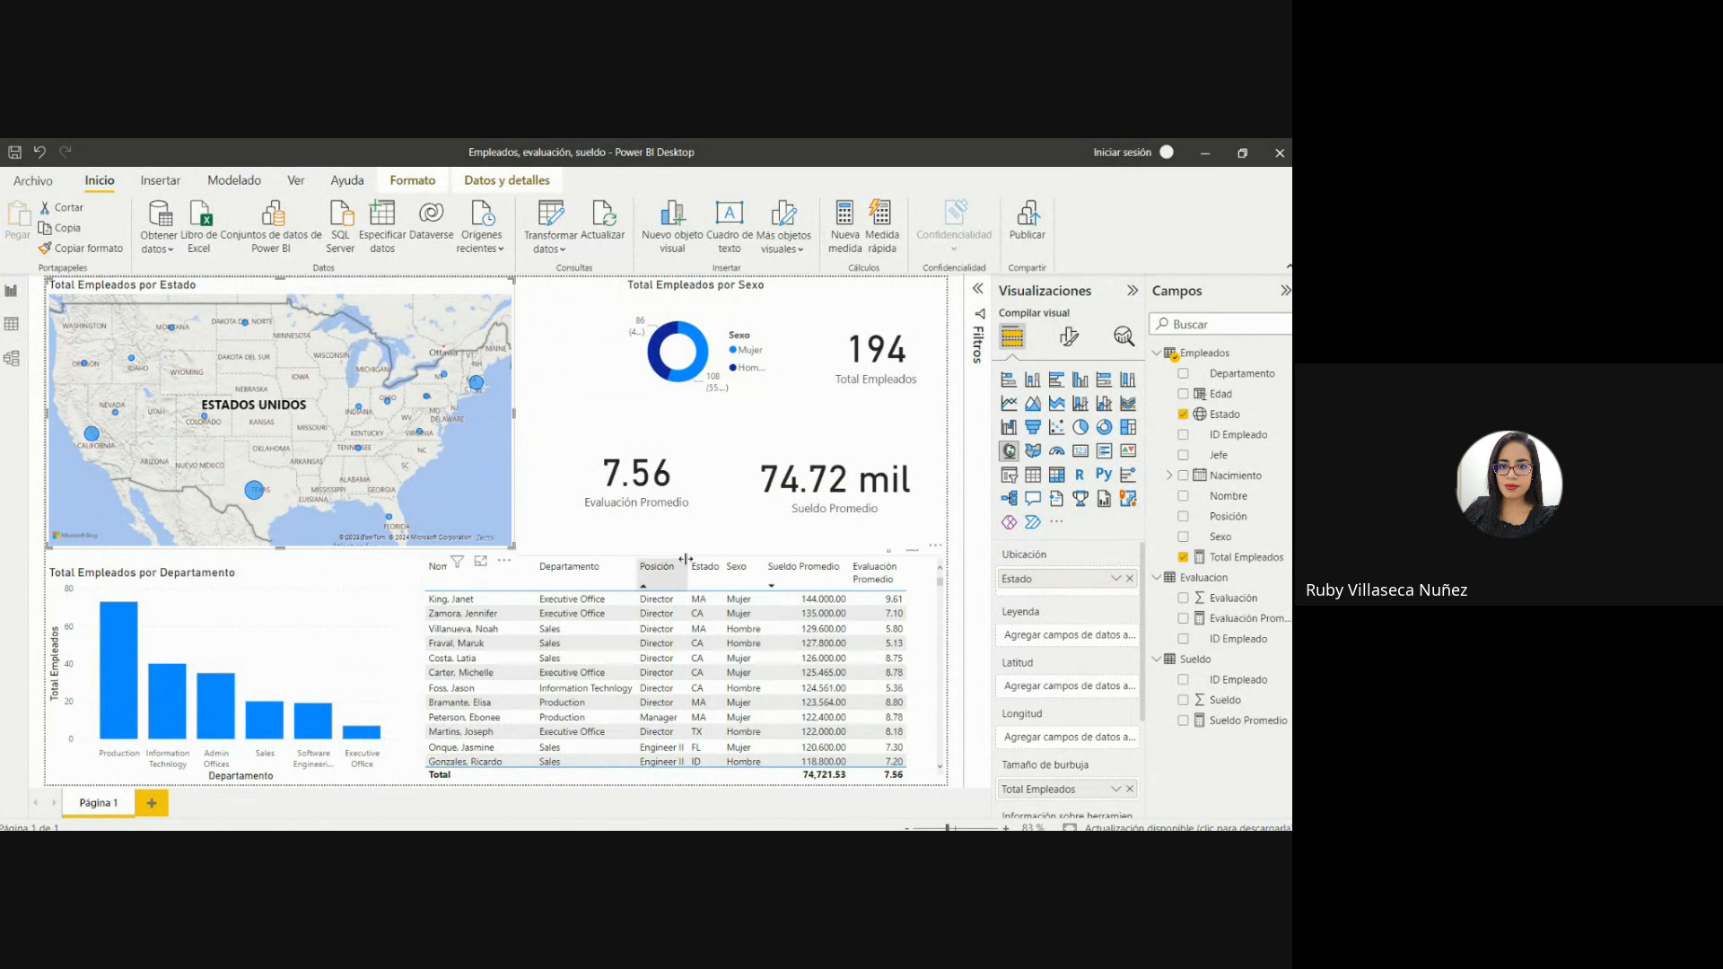
Shift the Evaluación Promedio card slightly toward the Sueldo Promedio card and shrink it.
left_click_drag(637, 496, 669, 507)
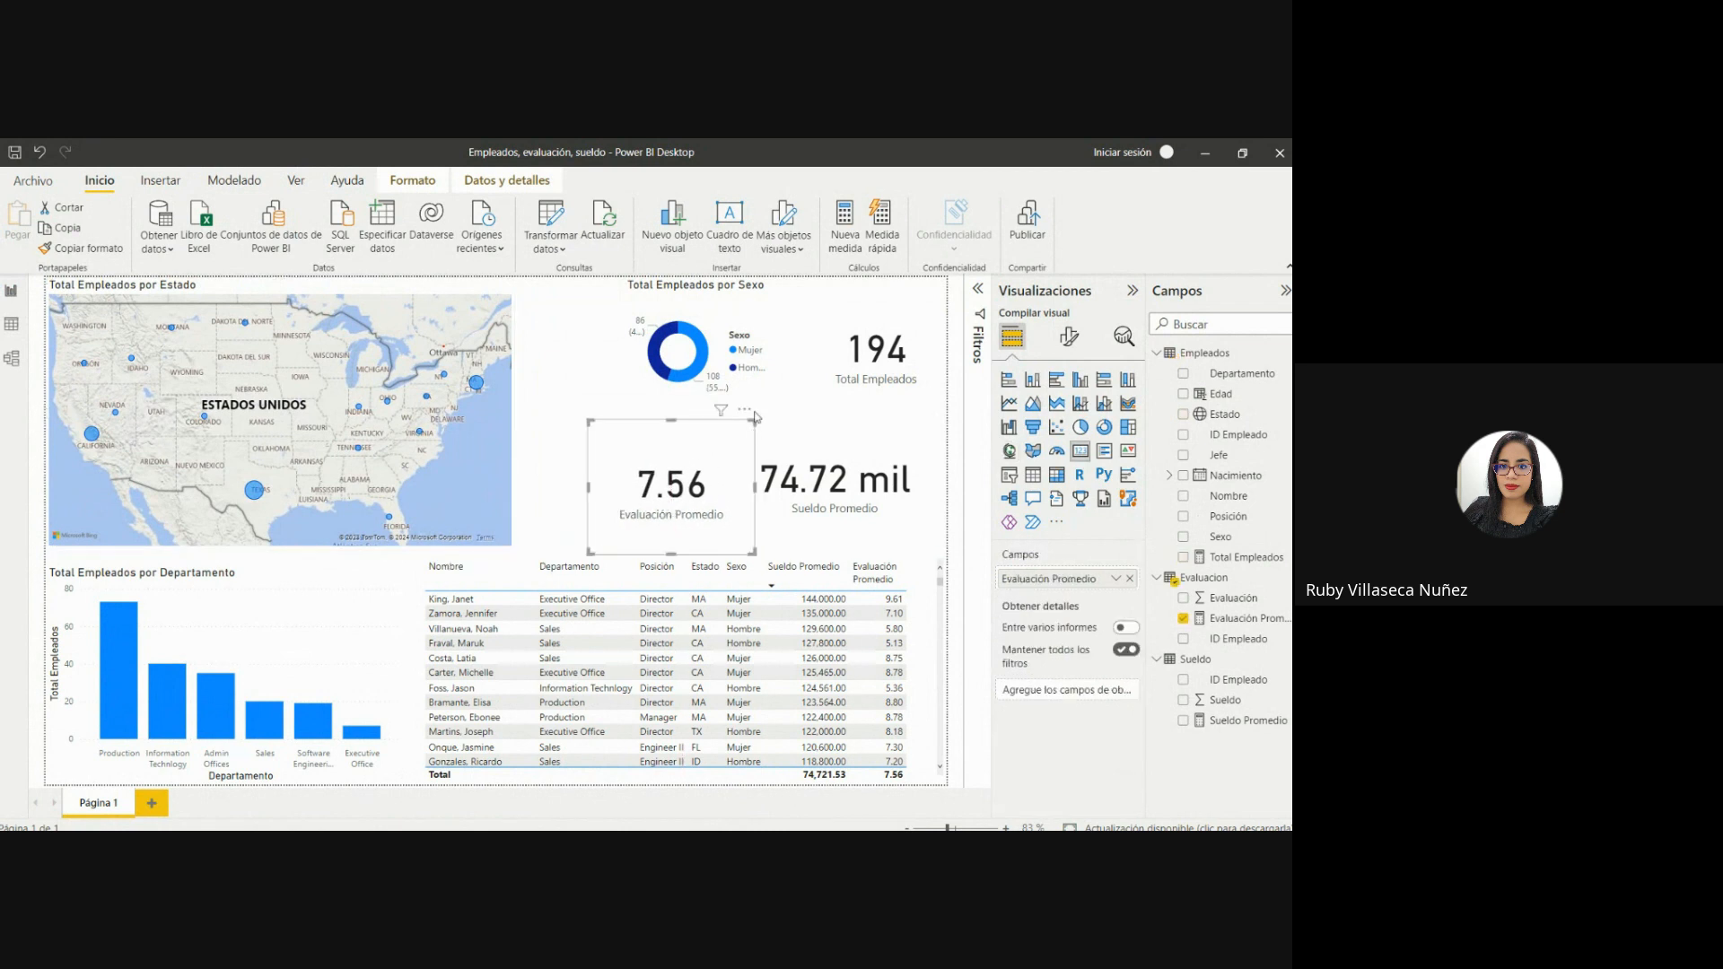
left_click_drag(755, 421, 705, 476)
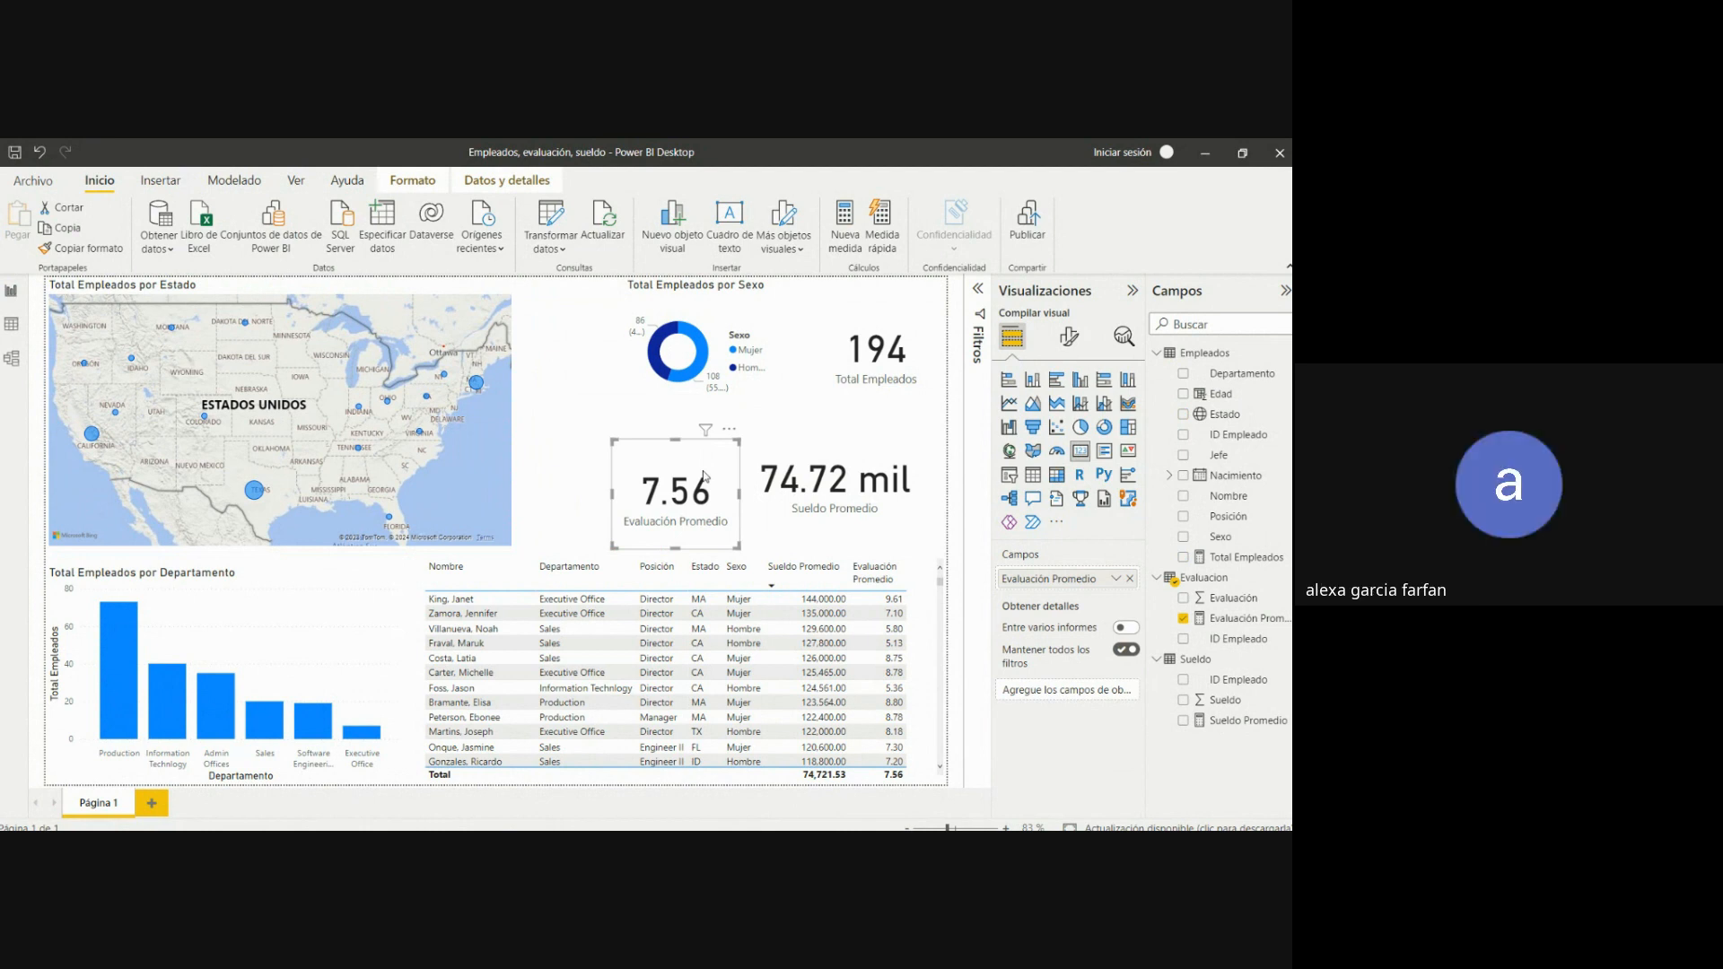
left_click(575, 414)
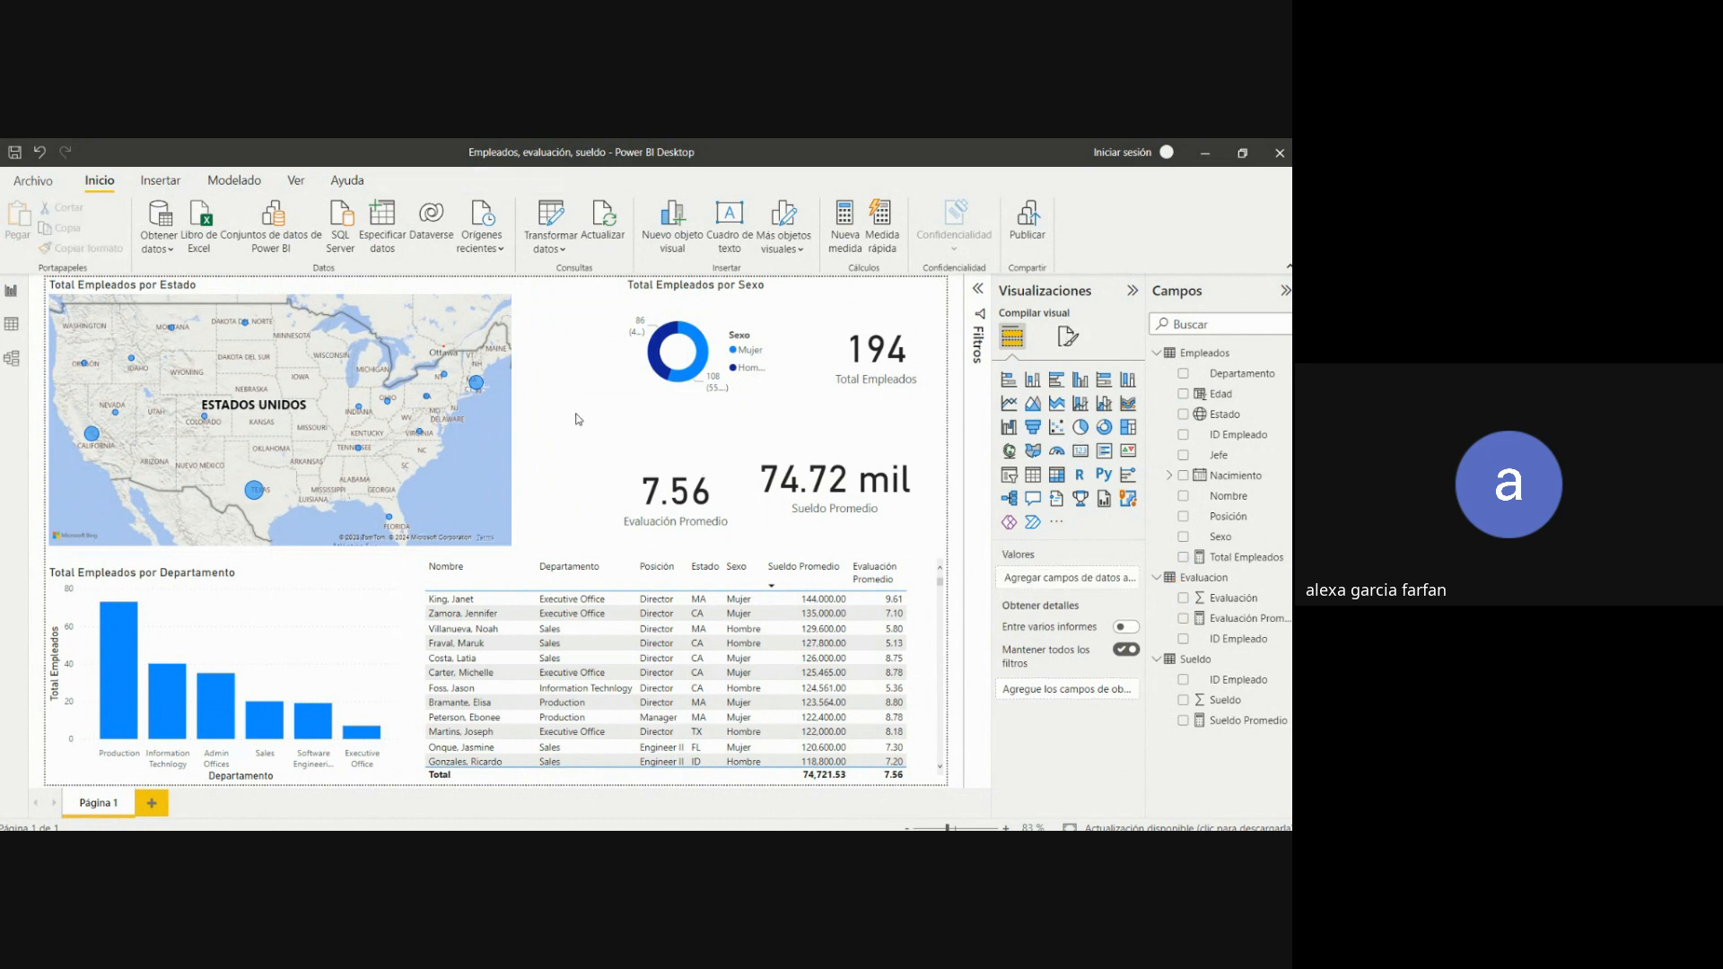
Create a new measure in the Empleados table and name it Edad Promedio.
left_click(1204, 352)
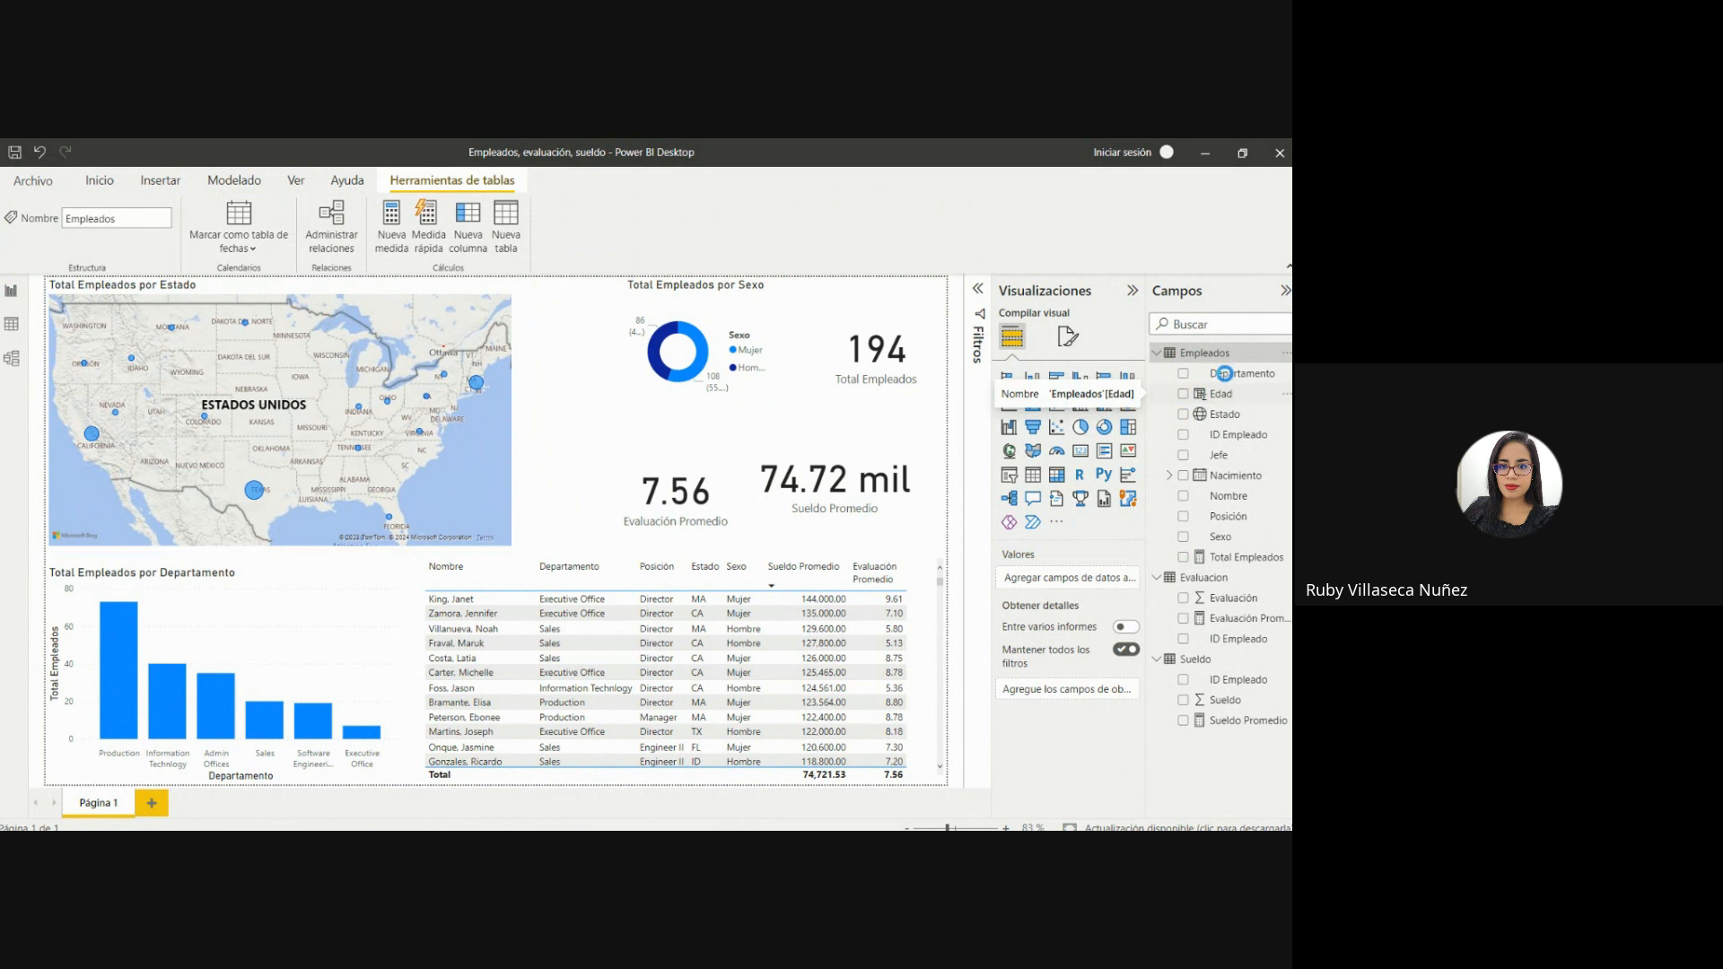
mouse_move(1201, 360)
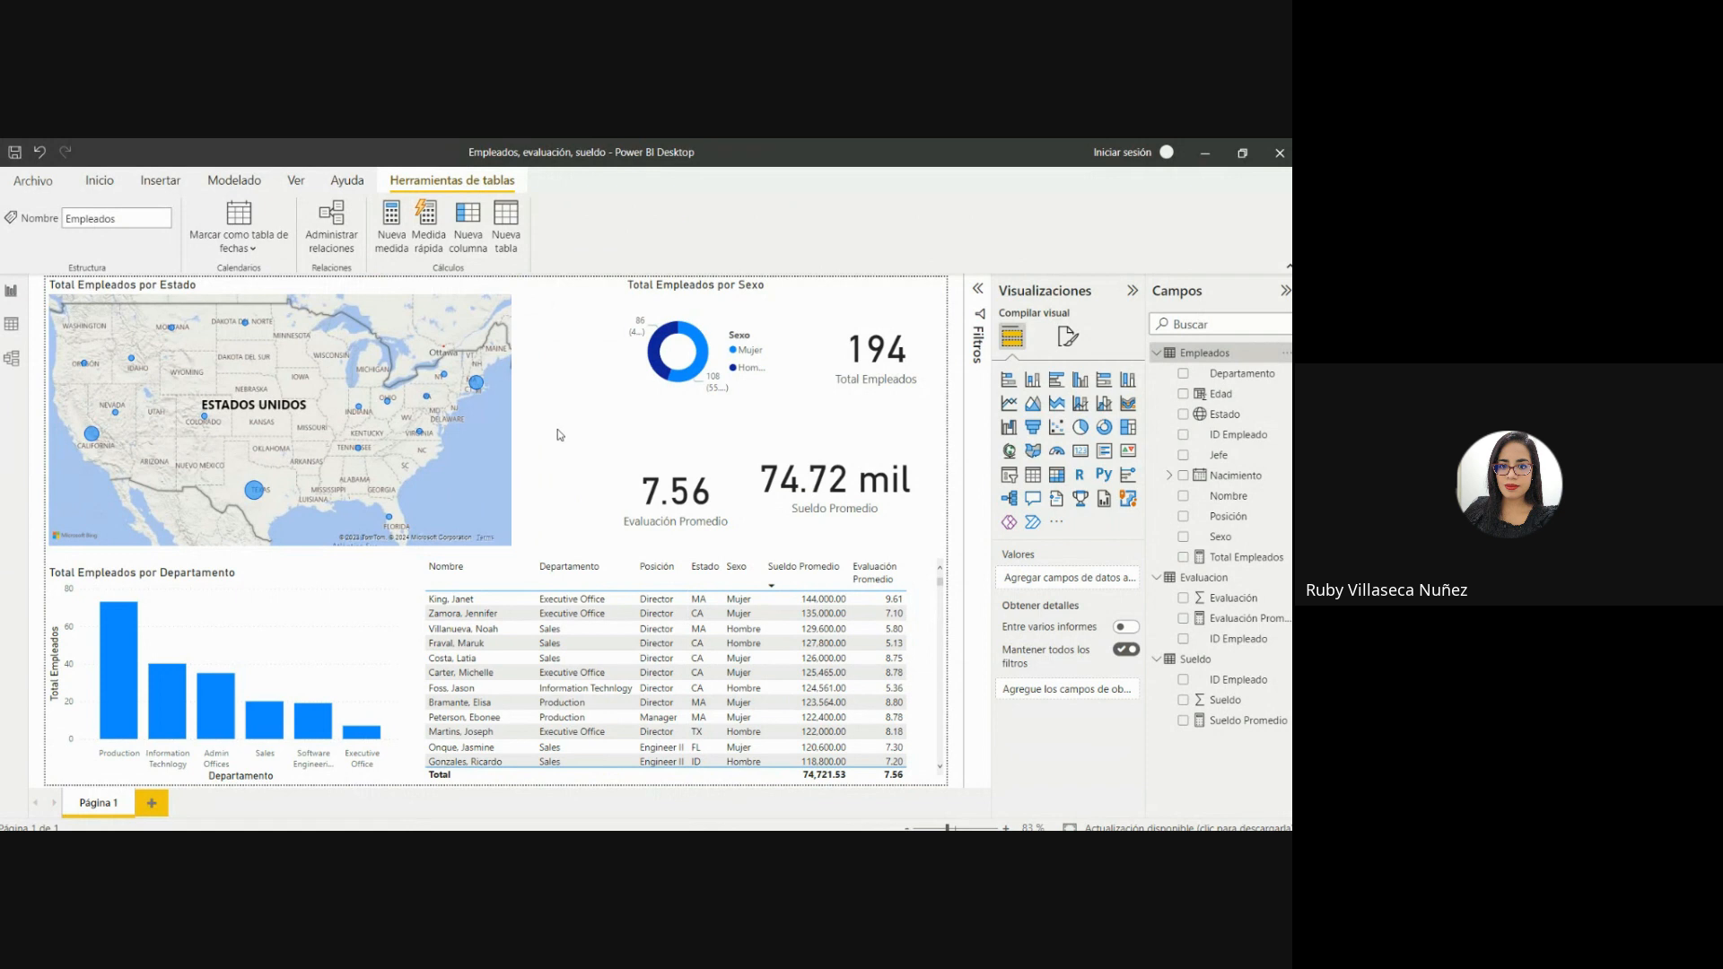
left_click(390, 224)
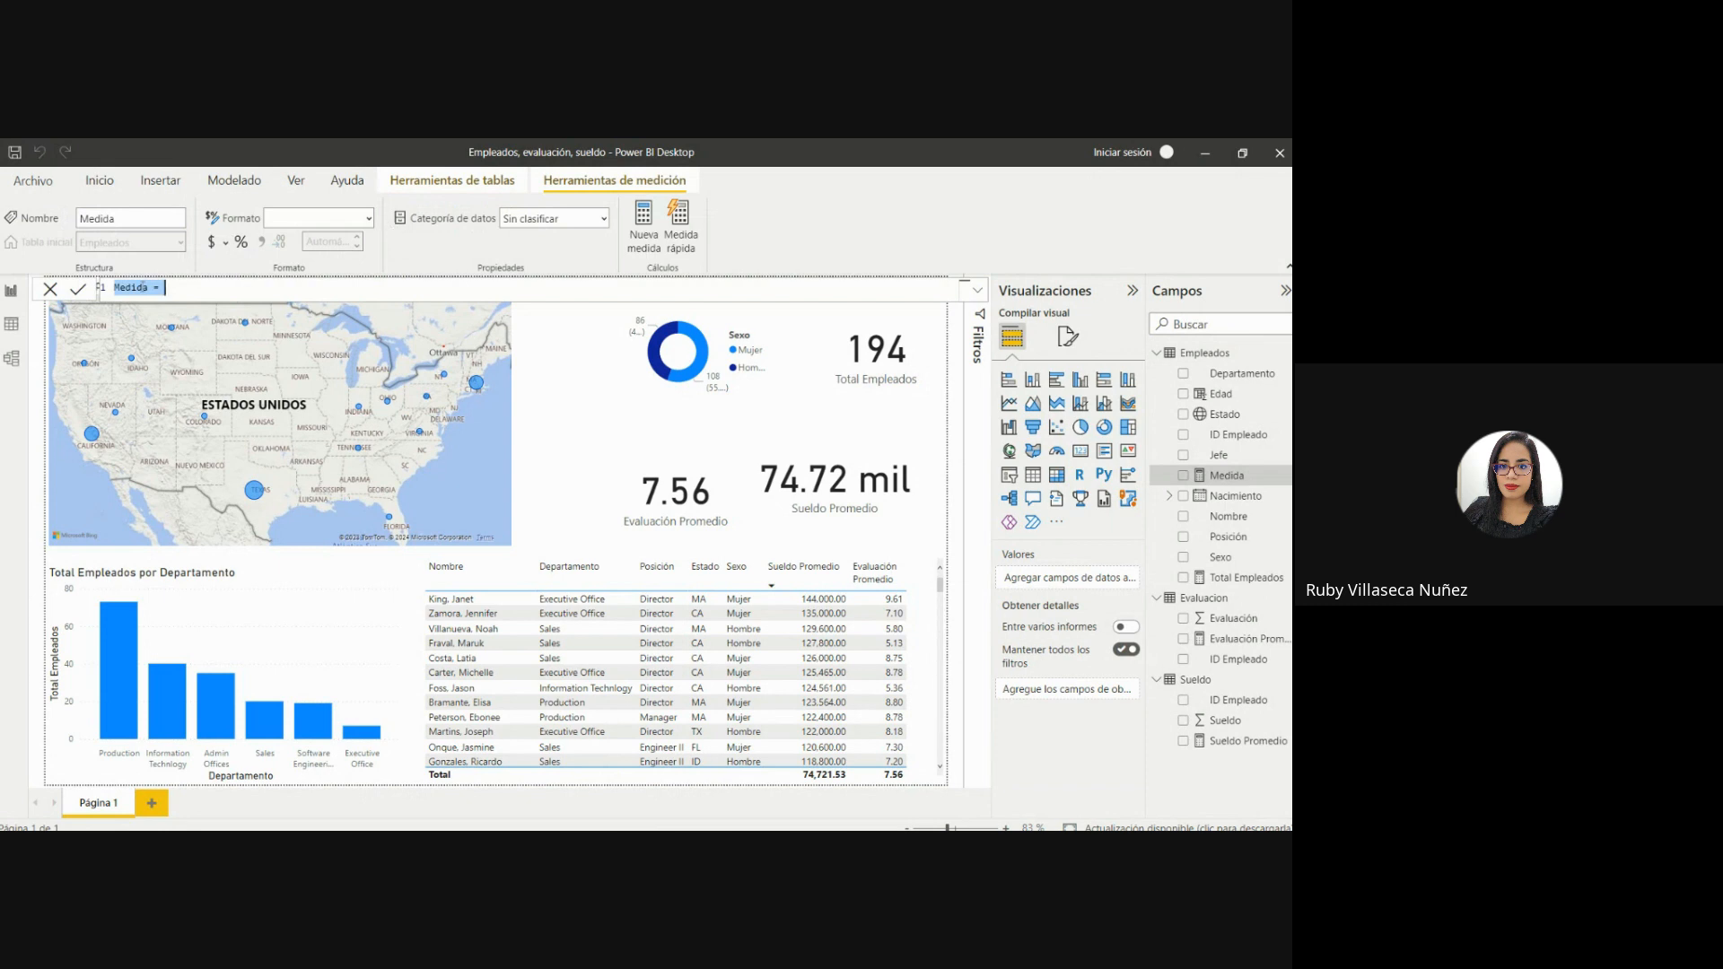
left_click(148, 287)
key("BackSpace")
key("BackSpace")
key("BackSpace")
key("BackSpace")
key("BackSpace")
key("BackSpace")
type("Edad Promedio")
left_click(225, 289)
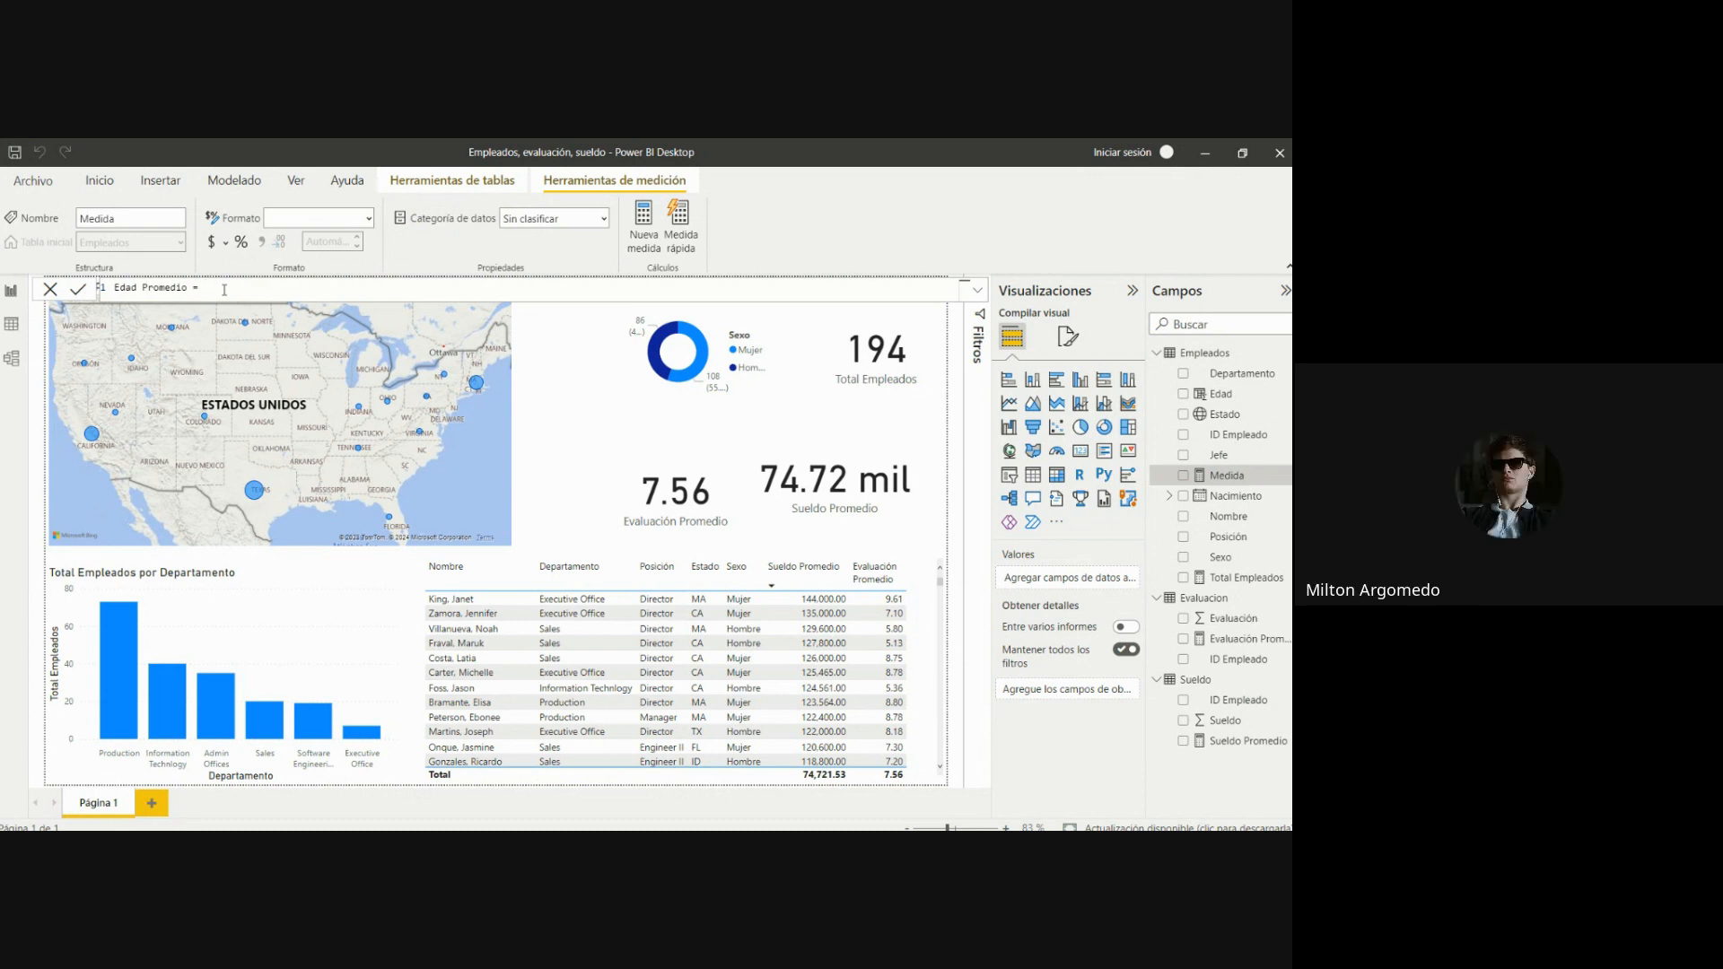
Define the Edad Promedio measure as AVERAGE(Empleados[Edad]) and apply the formula.
type("aver")
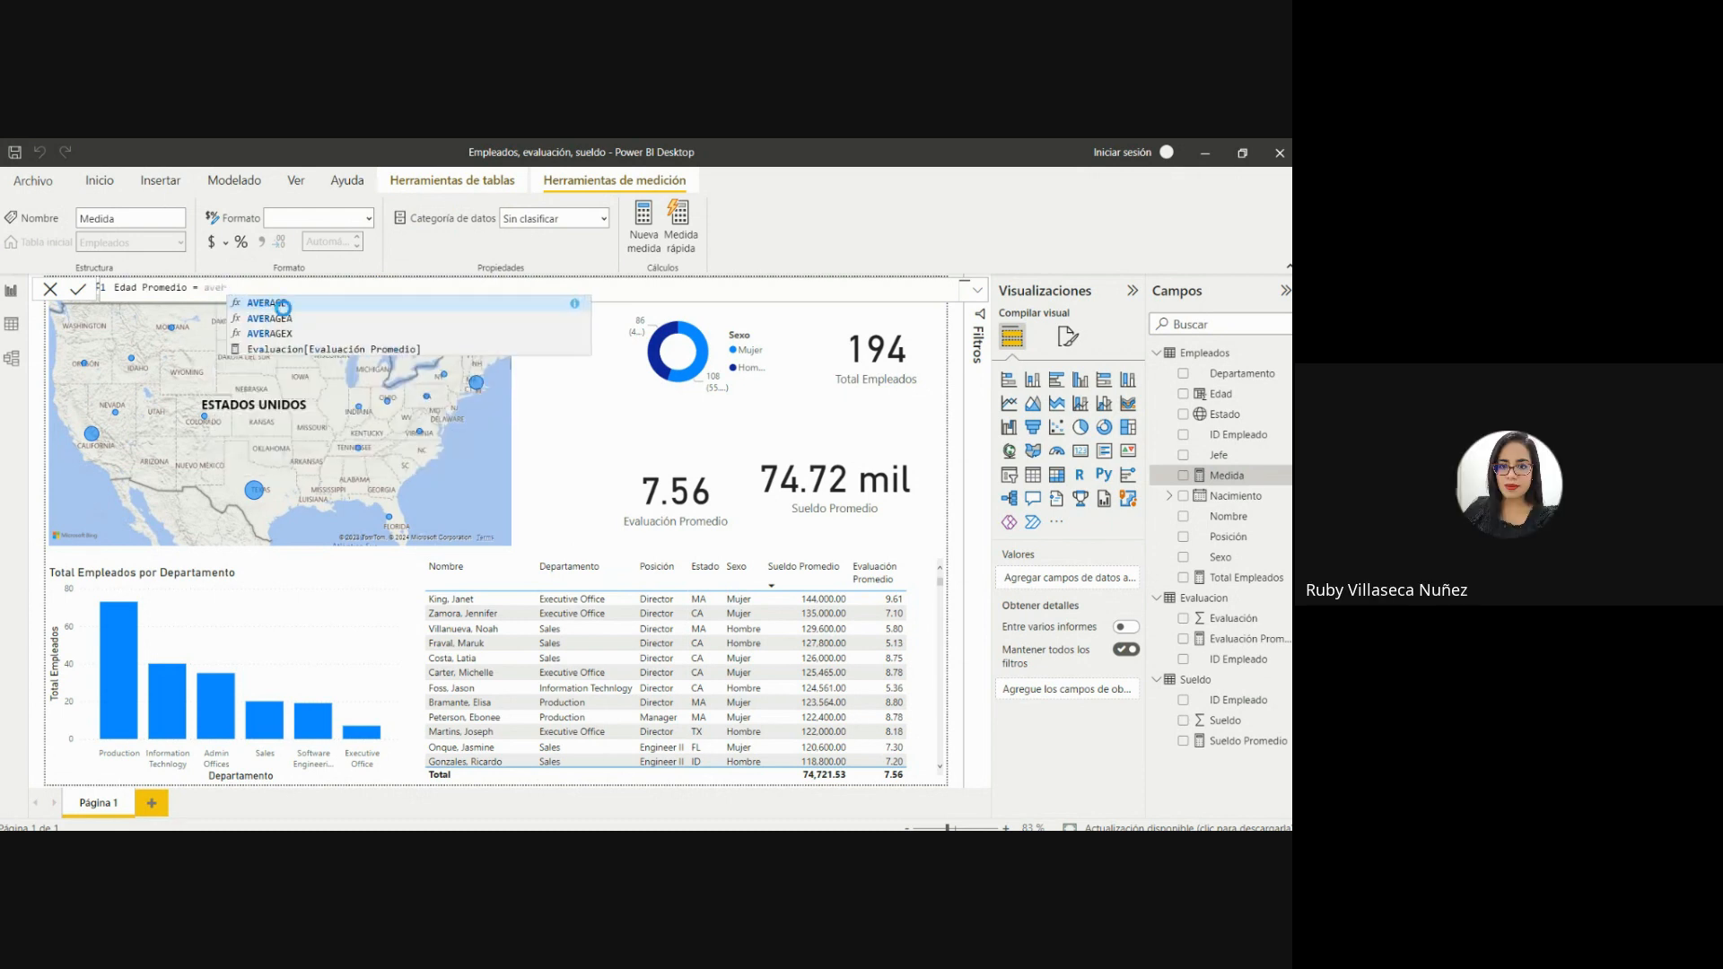
left_click(283, 307)
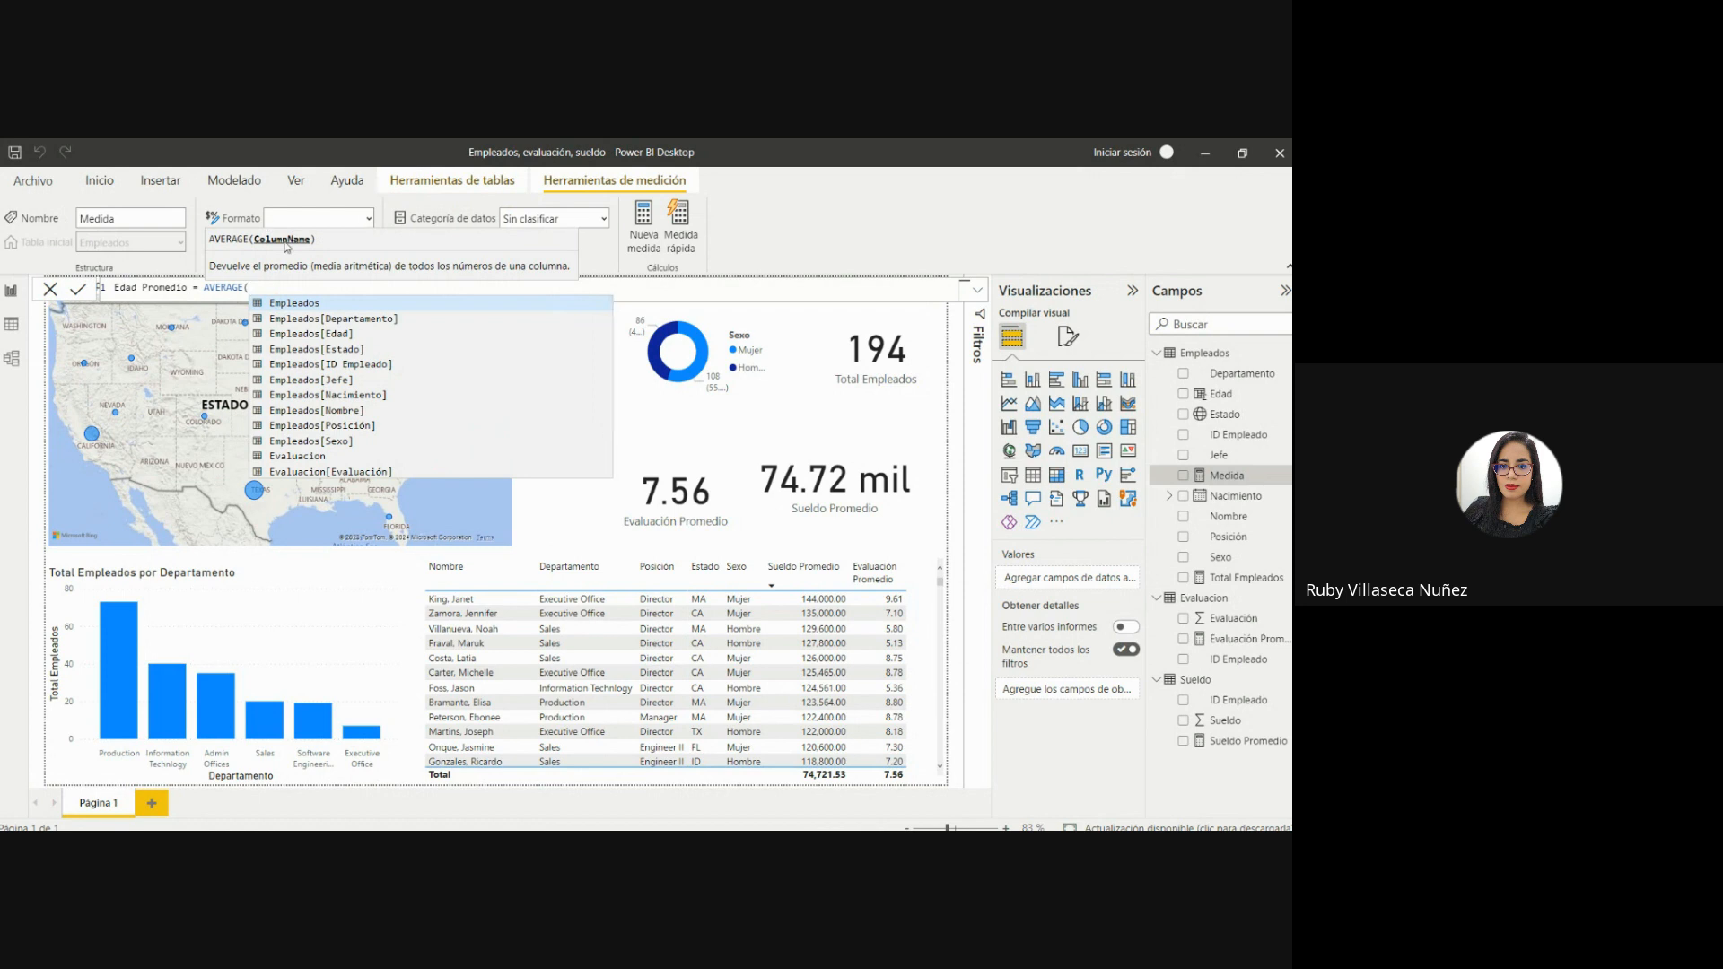
type("edad")
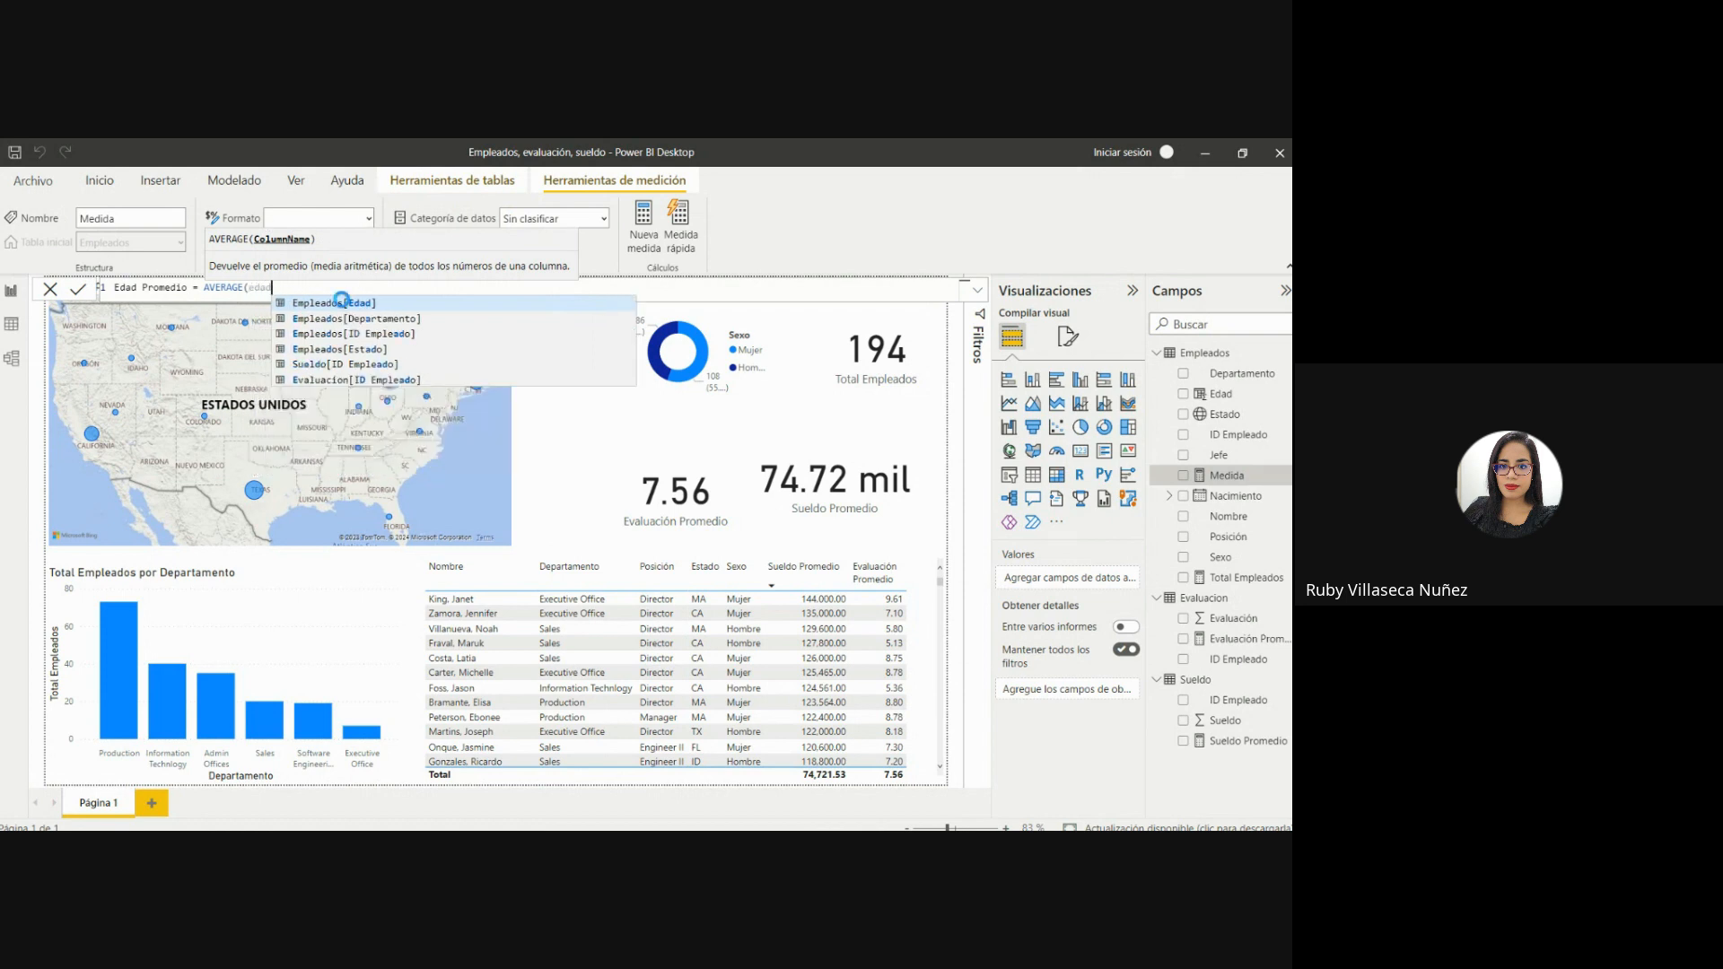
left_click(344, 305)
type(")")
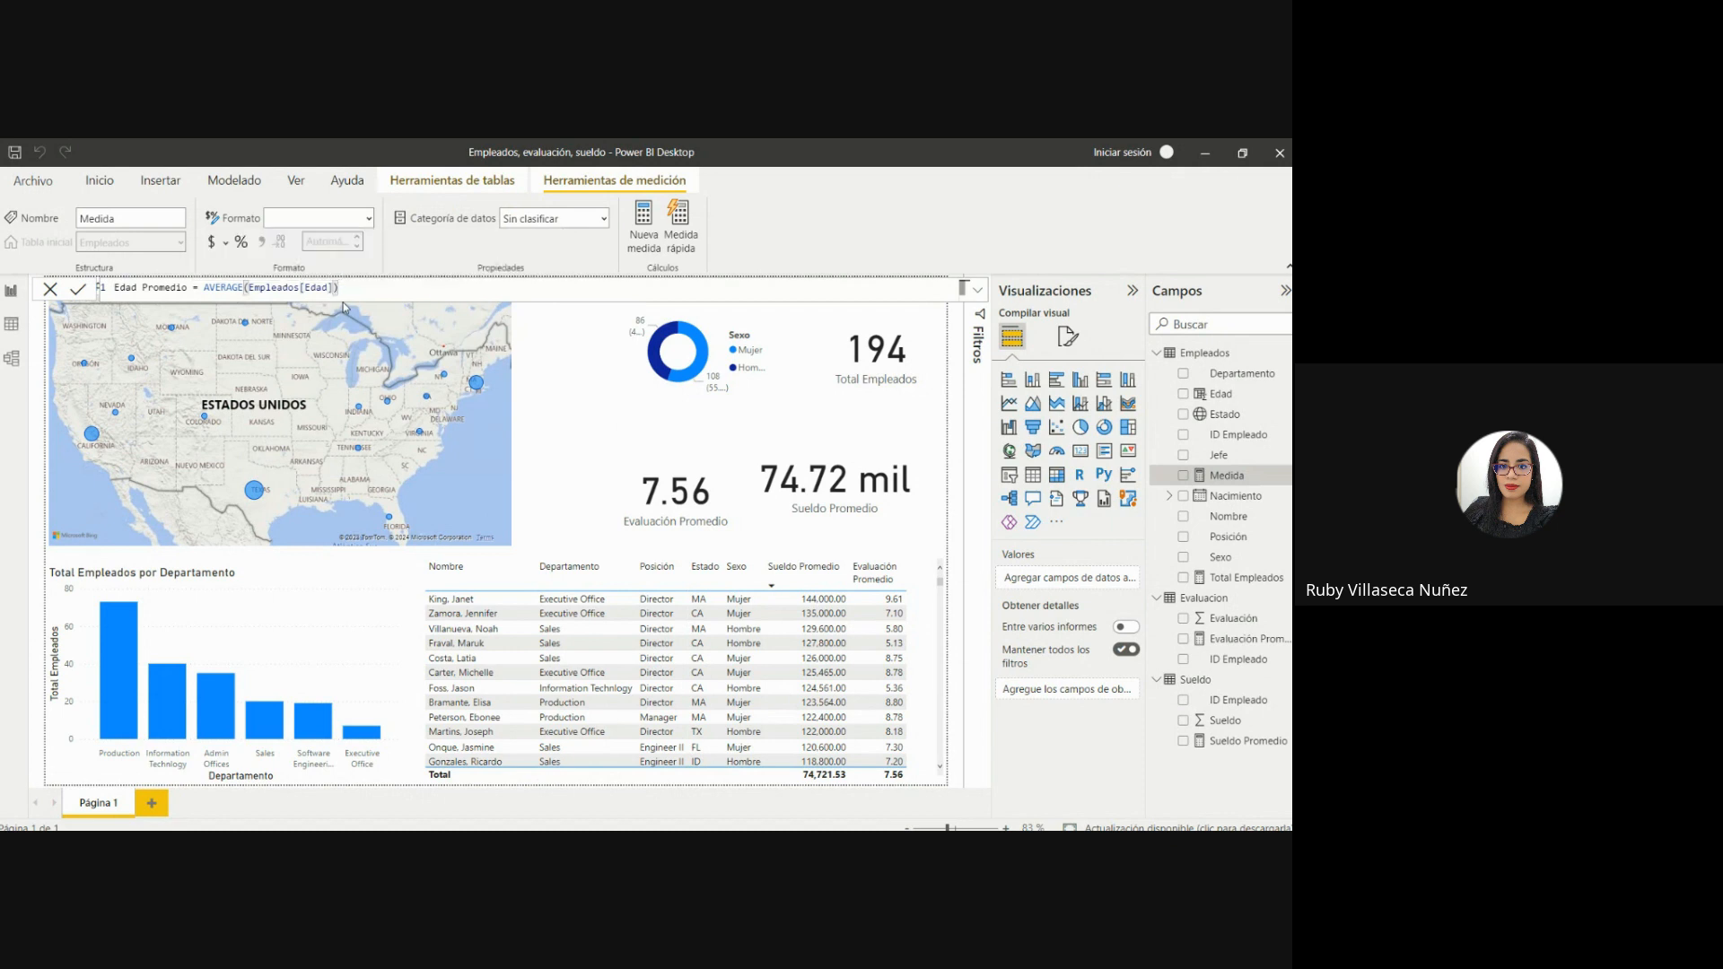
key("Return")
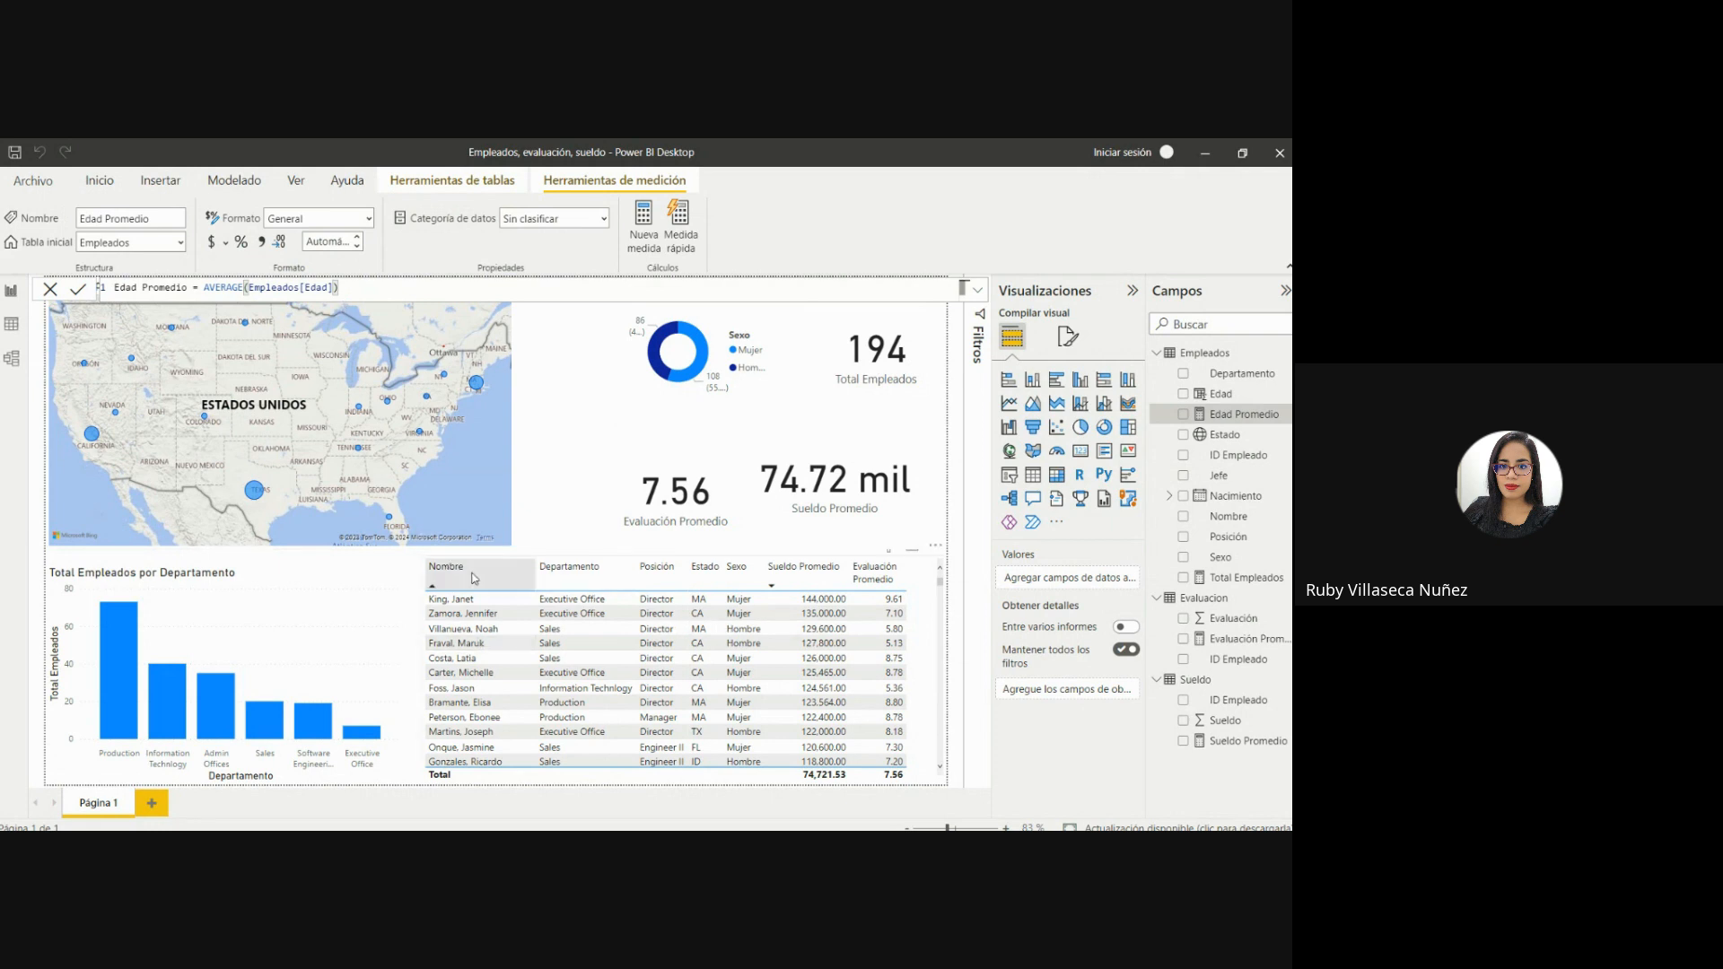
Make room in the employee table by widening it and narrowing Sueldo Promedio, and add Edad Promedio between Sexo and Sueldo Promedio.
left_click(443, 619)
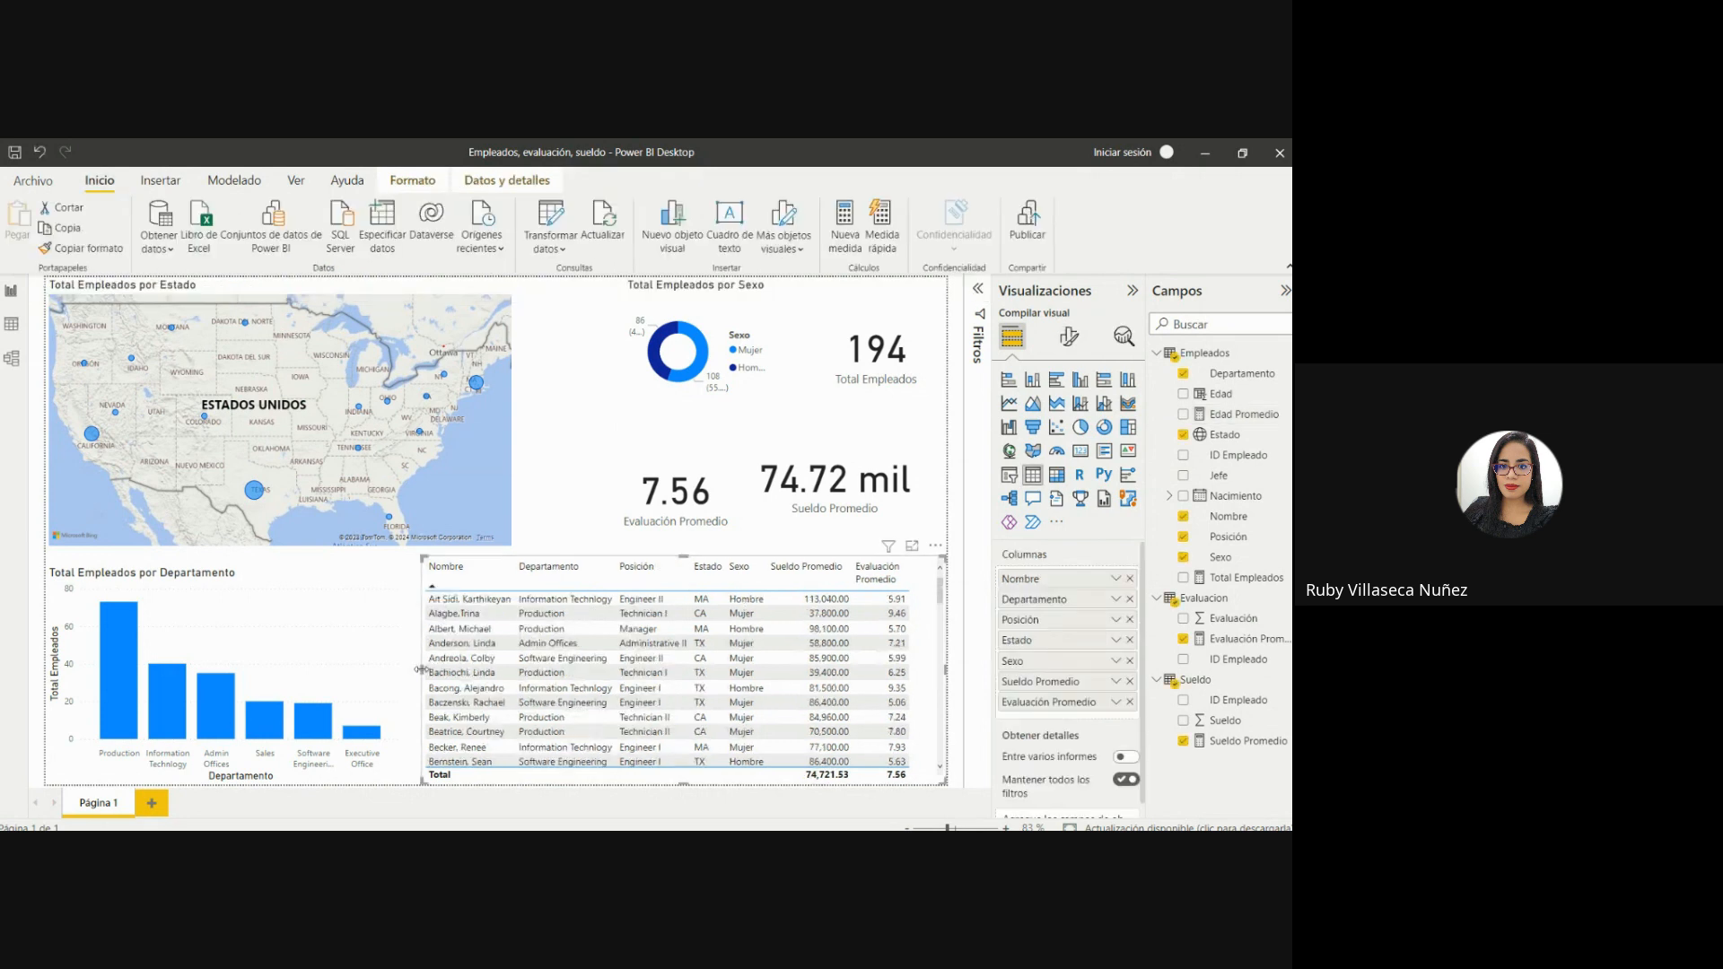
left_click_drag(421, 670, 393, 669)
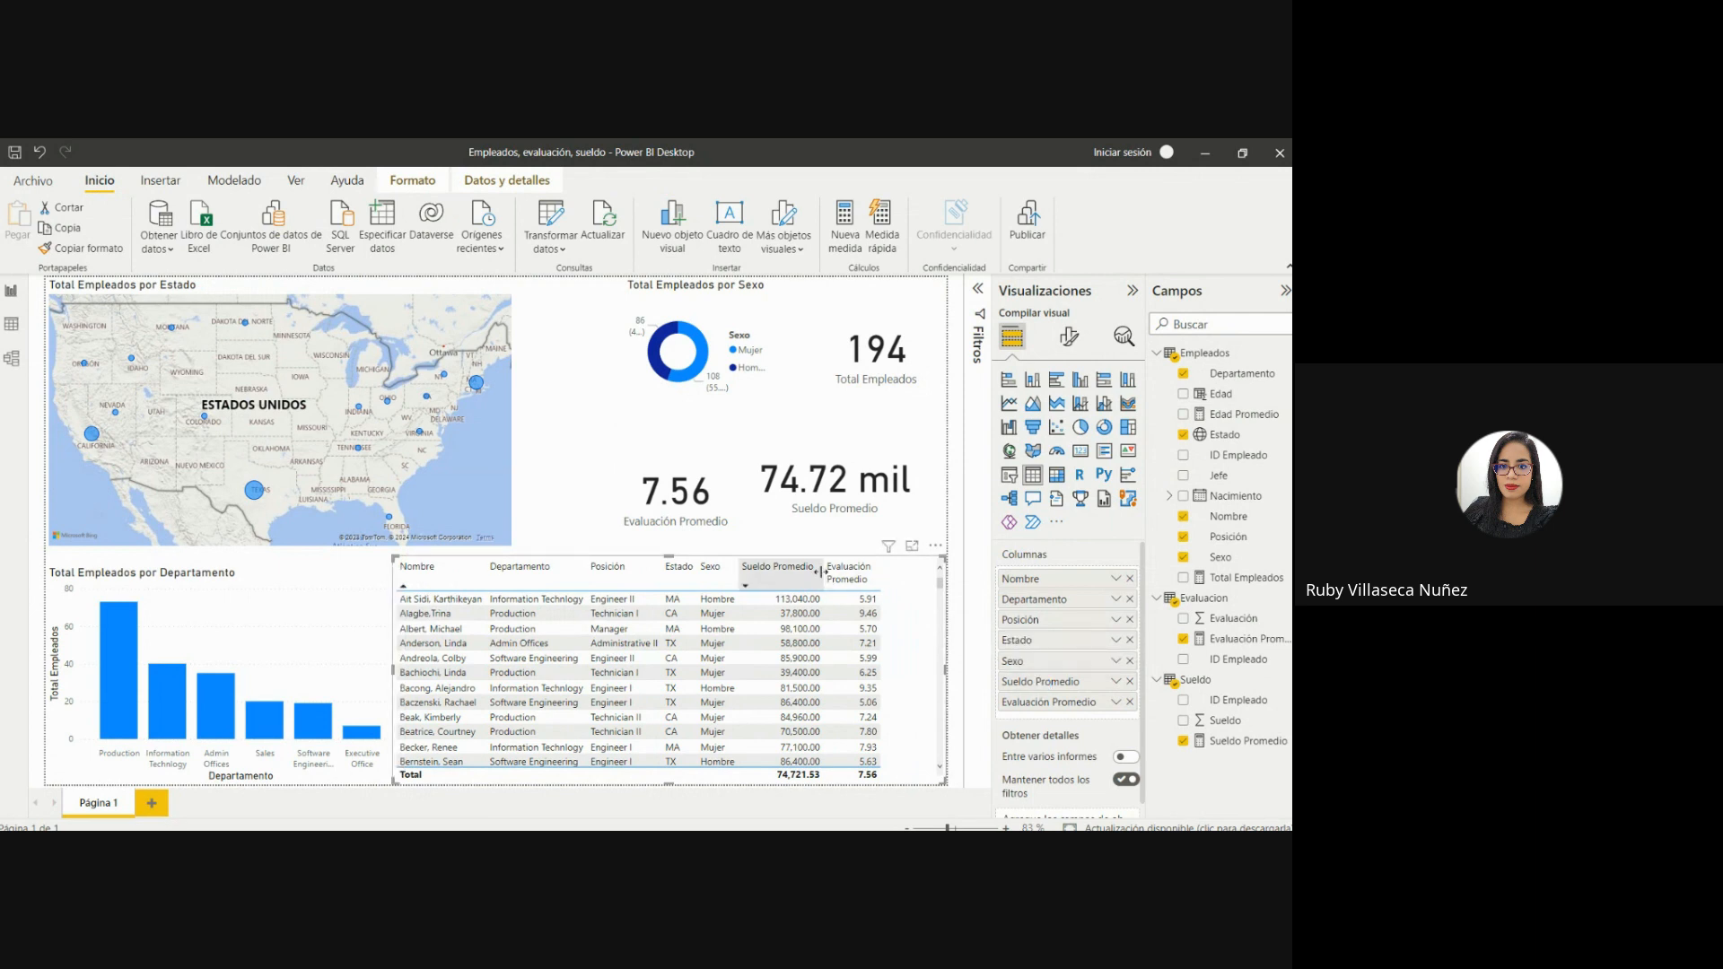
left_click_drag(819, 571, 796, 572)
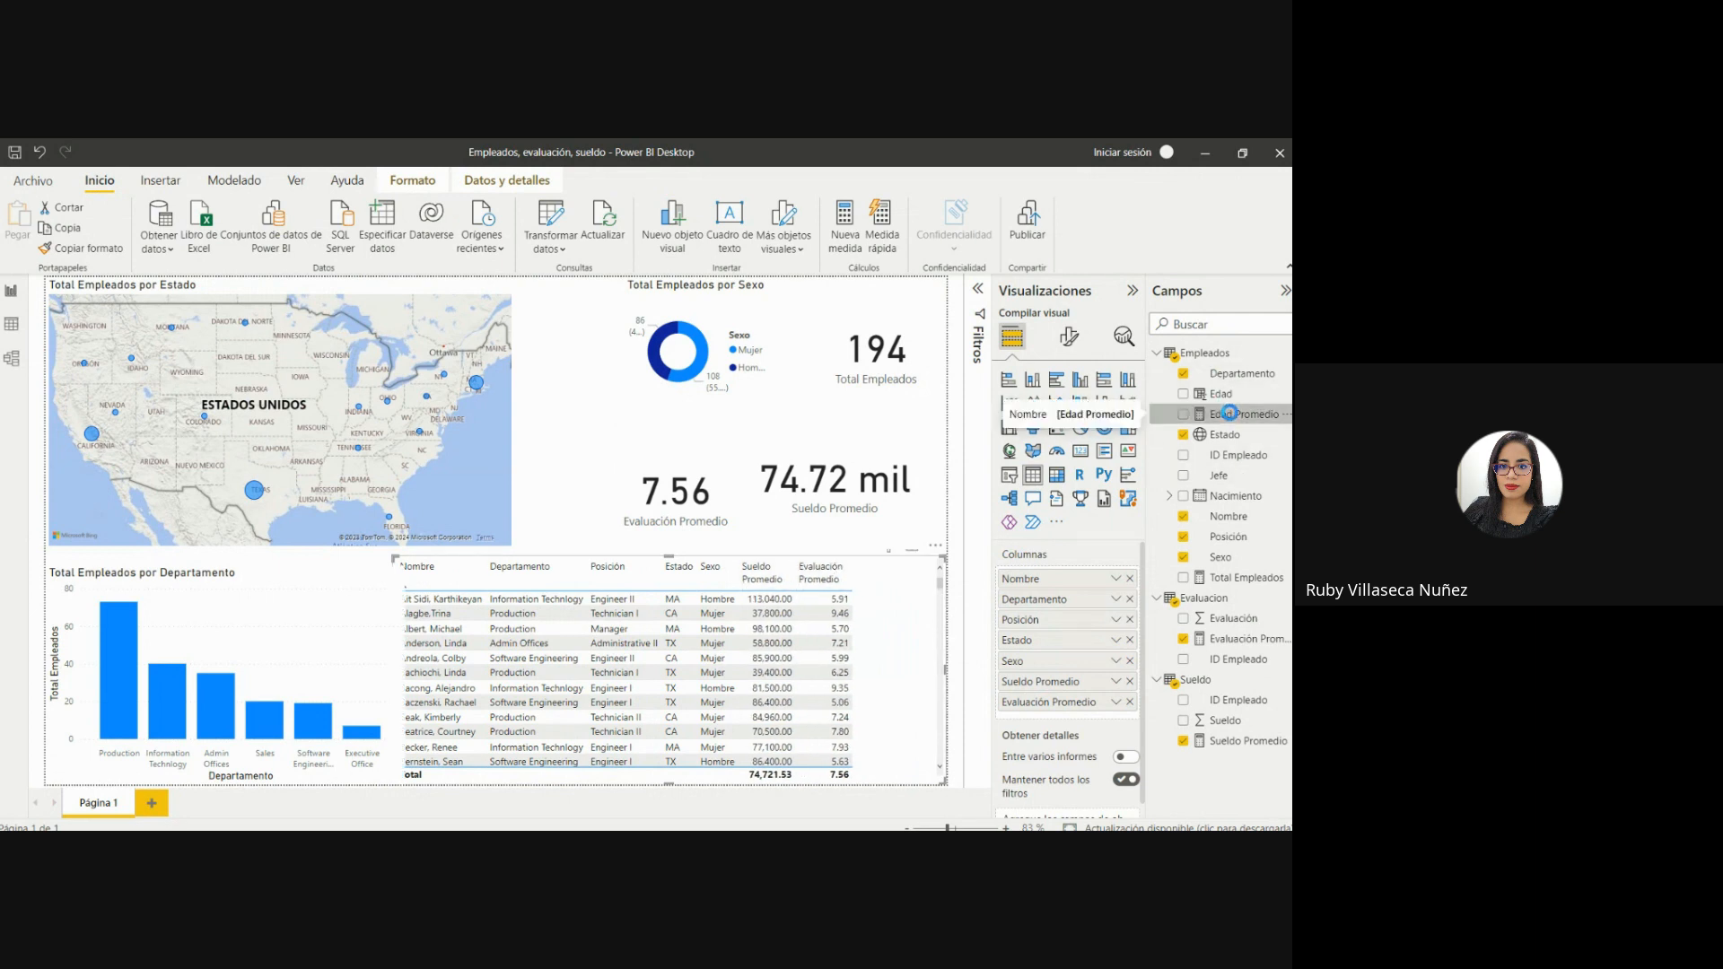
left_click_drag(1229, 413, 1109, 672)
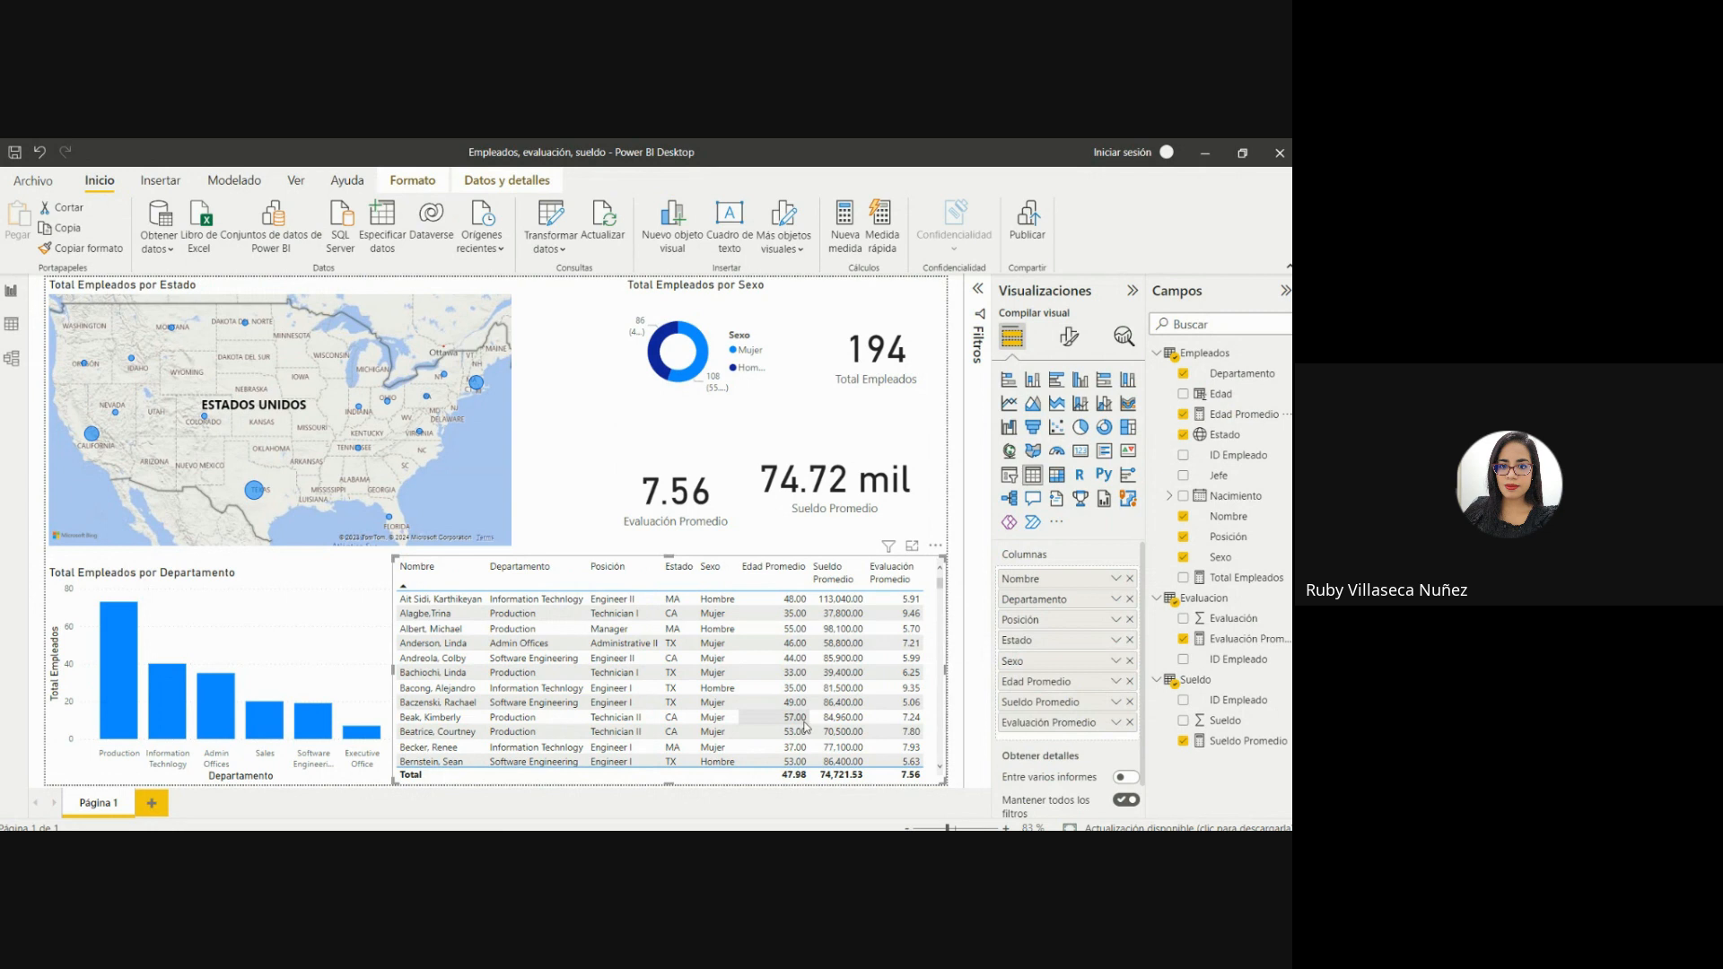
Add a card showing Edad Promedio, shrink it and place it between the map and the donut chart.
left_click(579, 425)
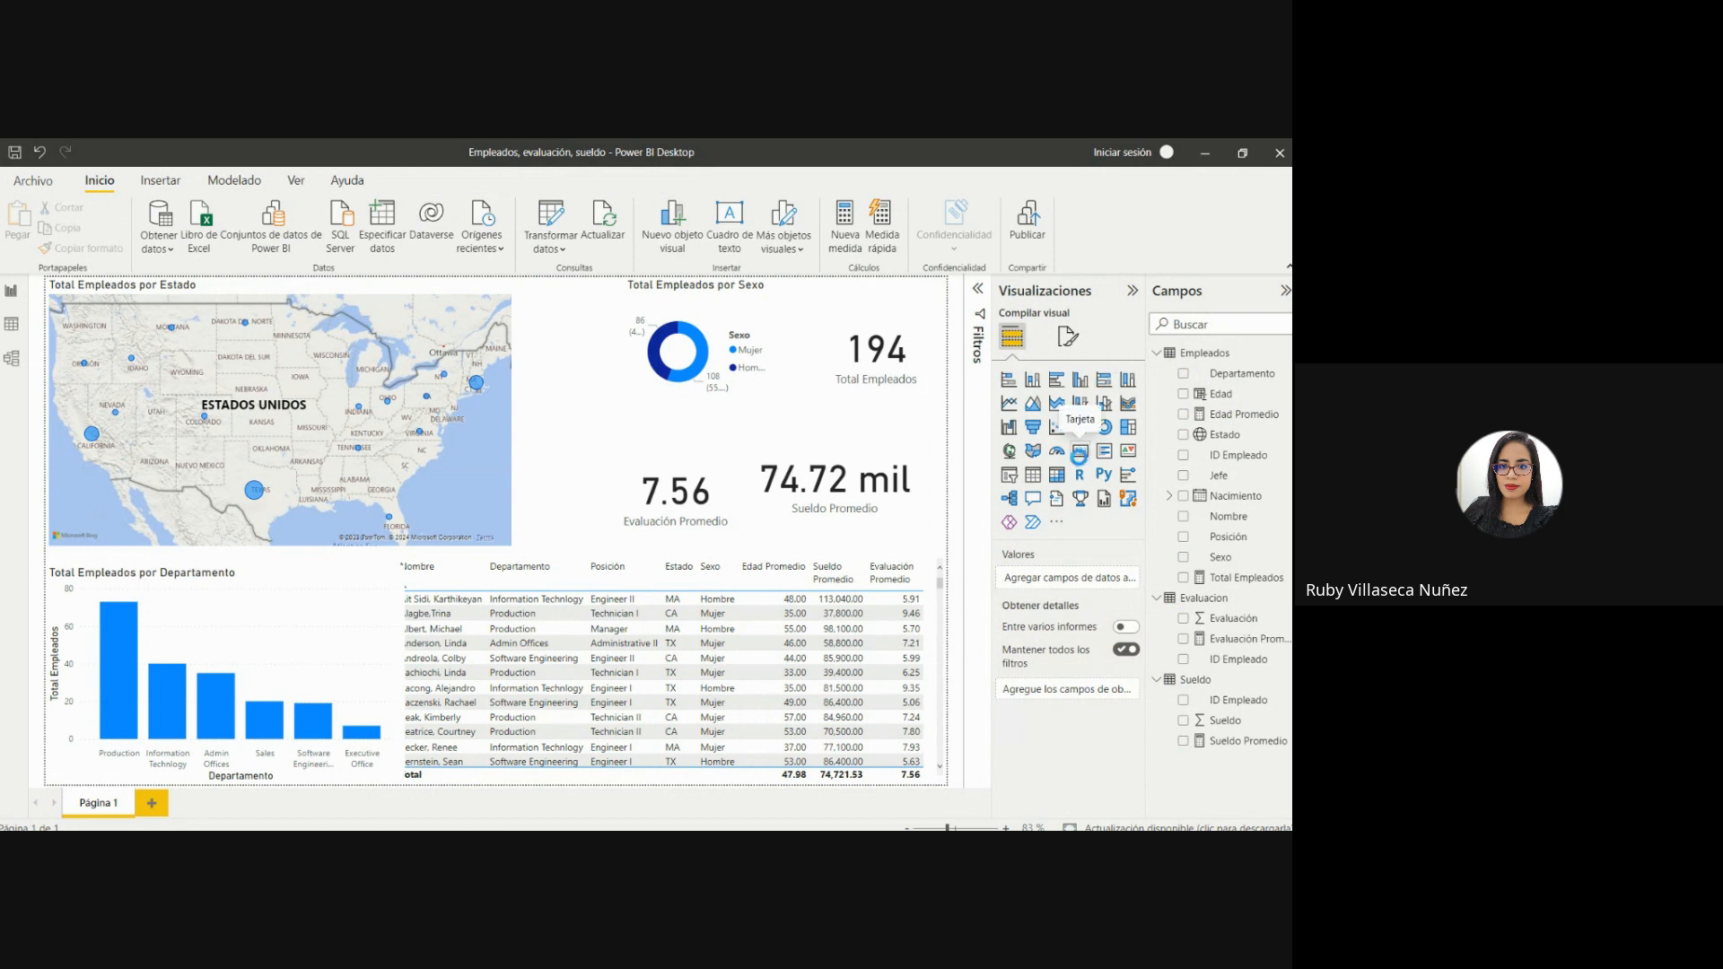
left_click(1079, 451)
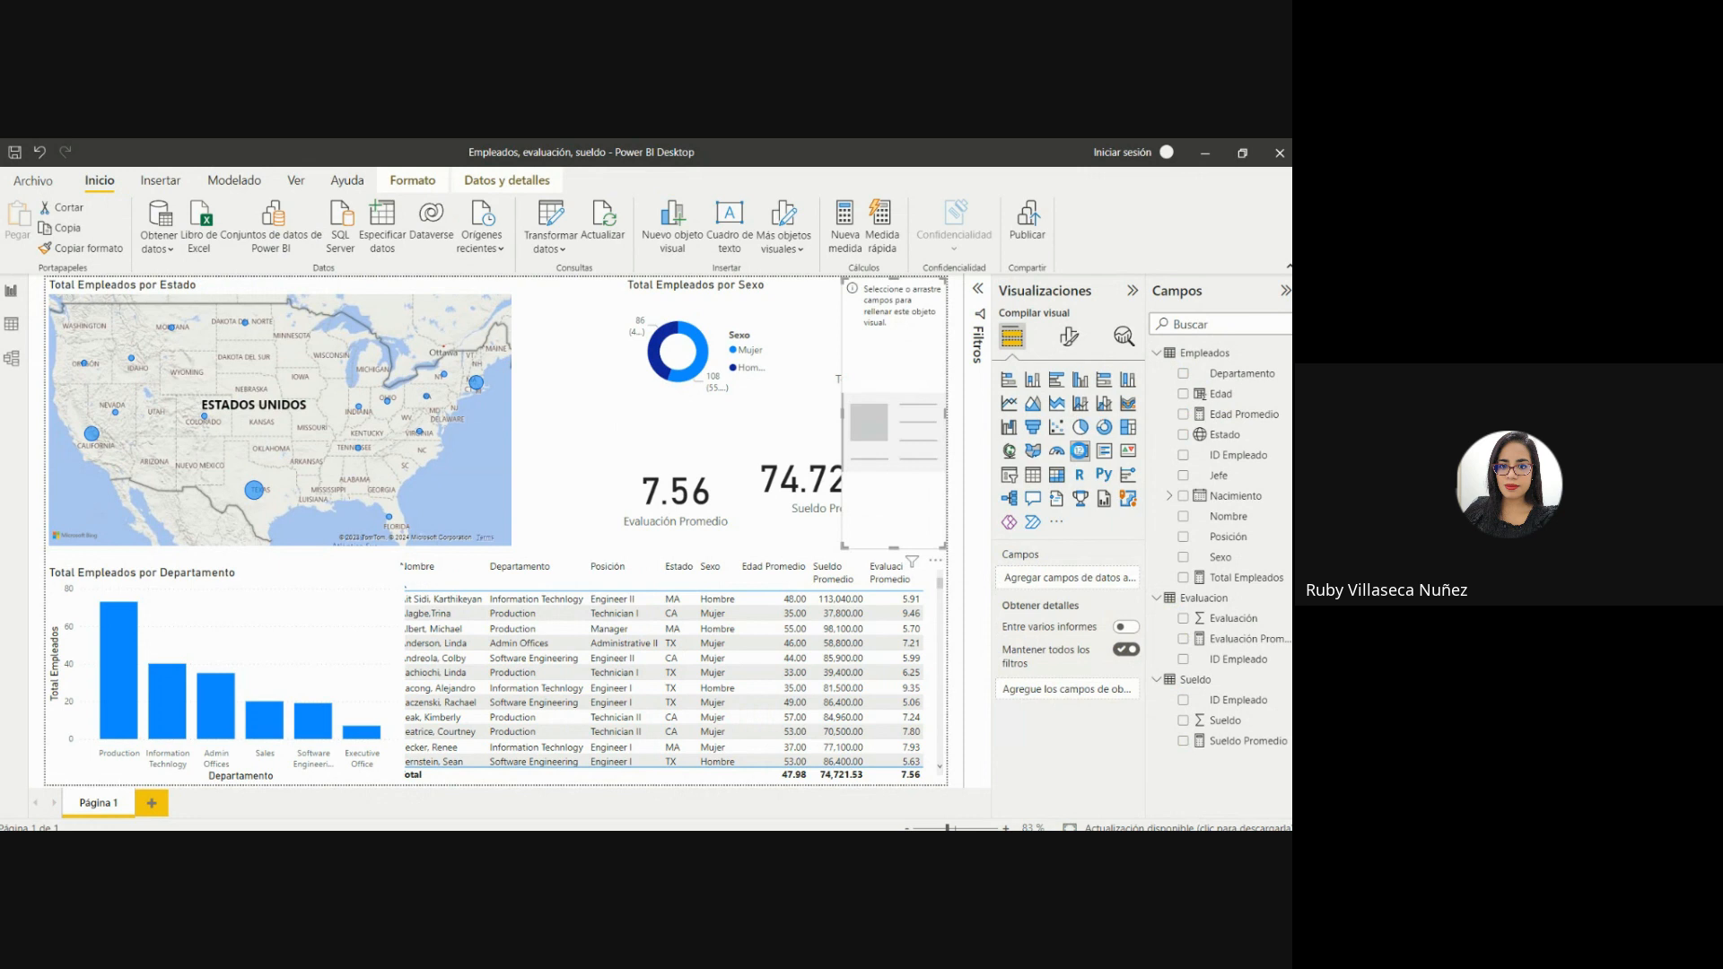
left_click(1182, 414)
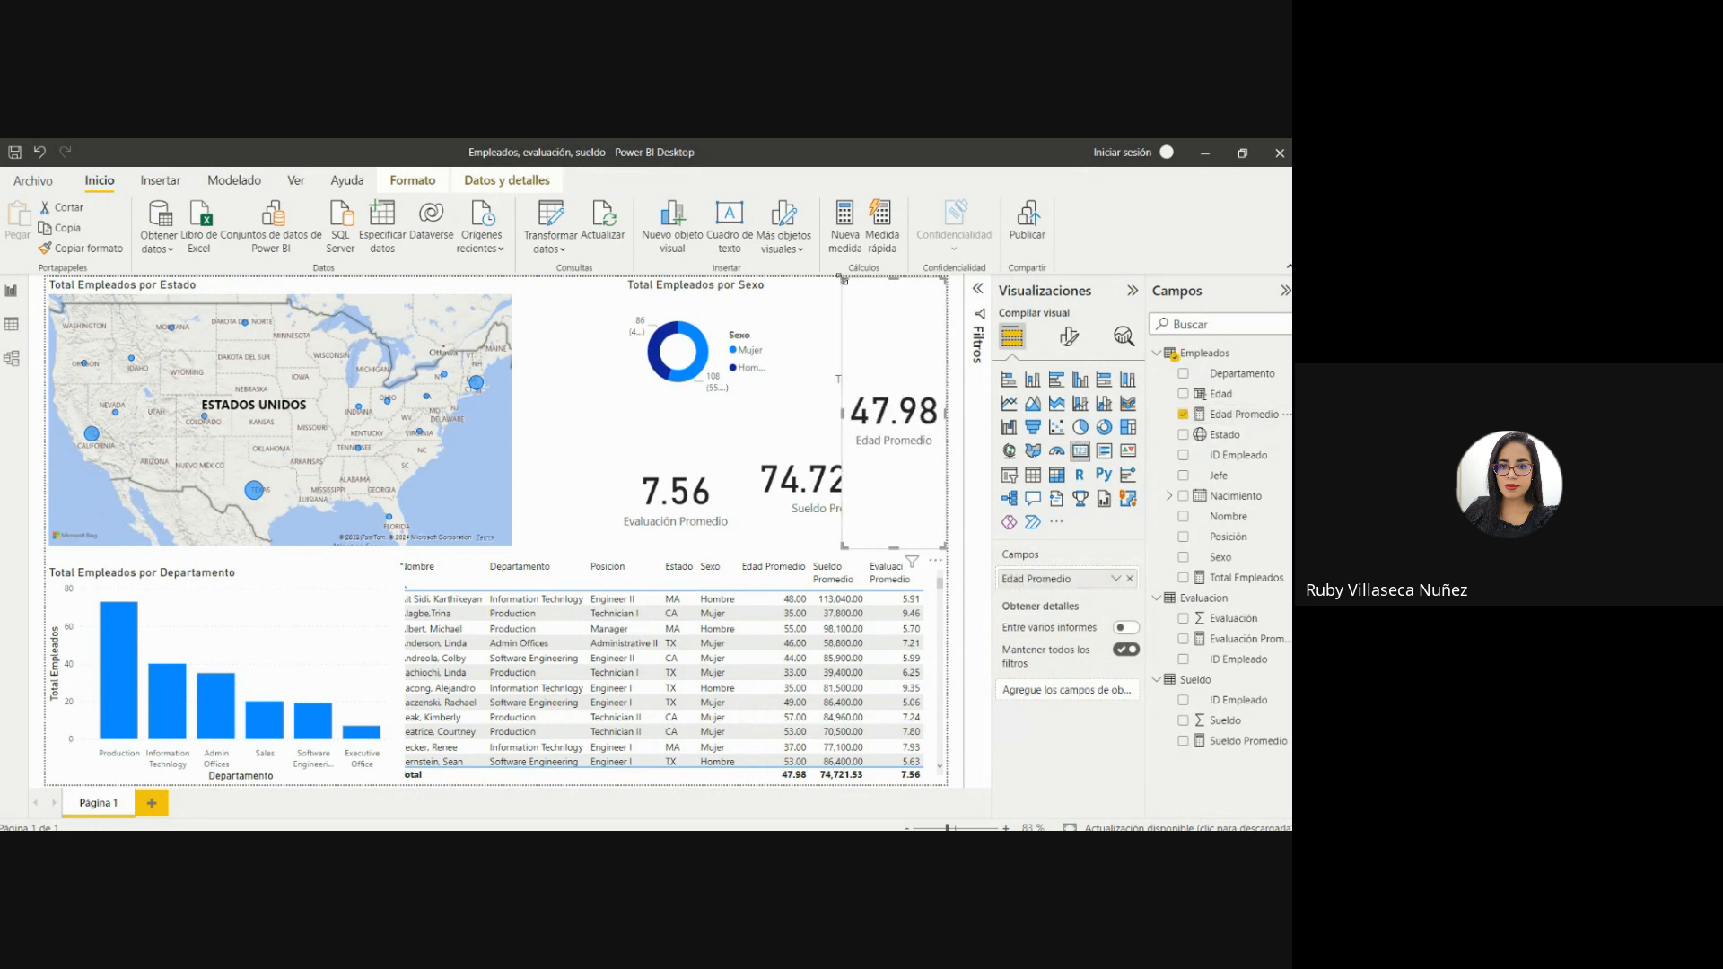
left_click_drag(844, 280, 540, 372)
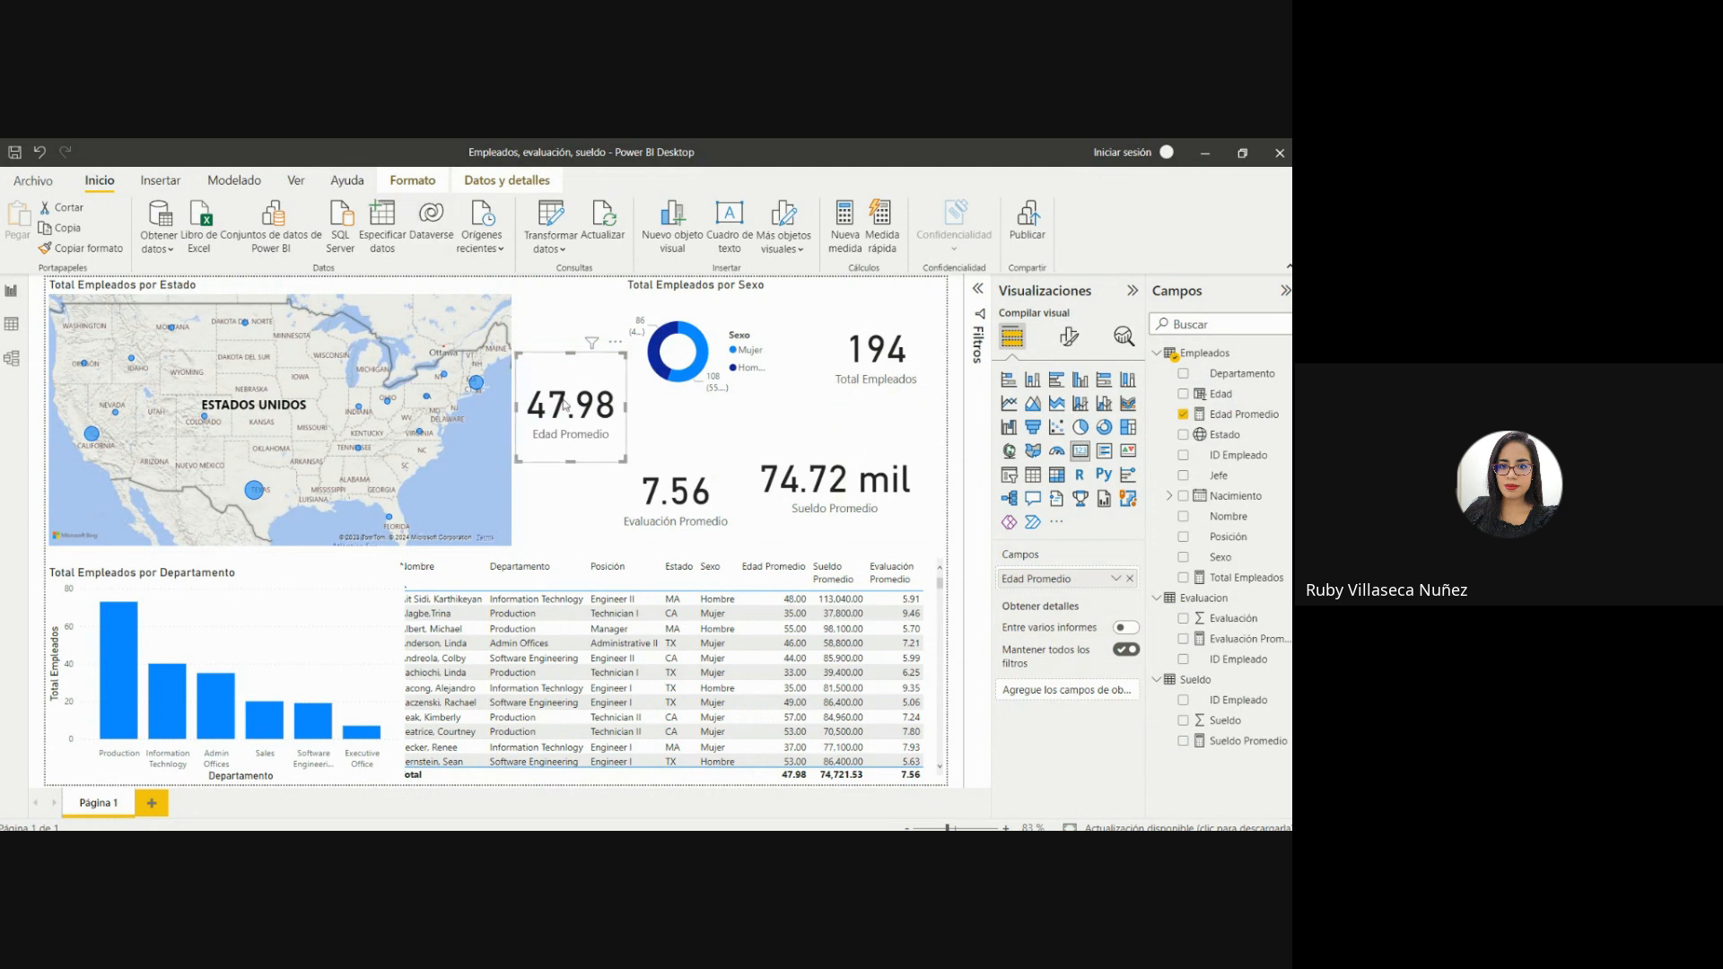
Format the Edad Promedio measure to show 0 decimal places.
left_click(1234, 415)
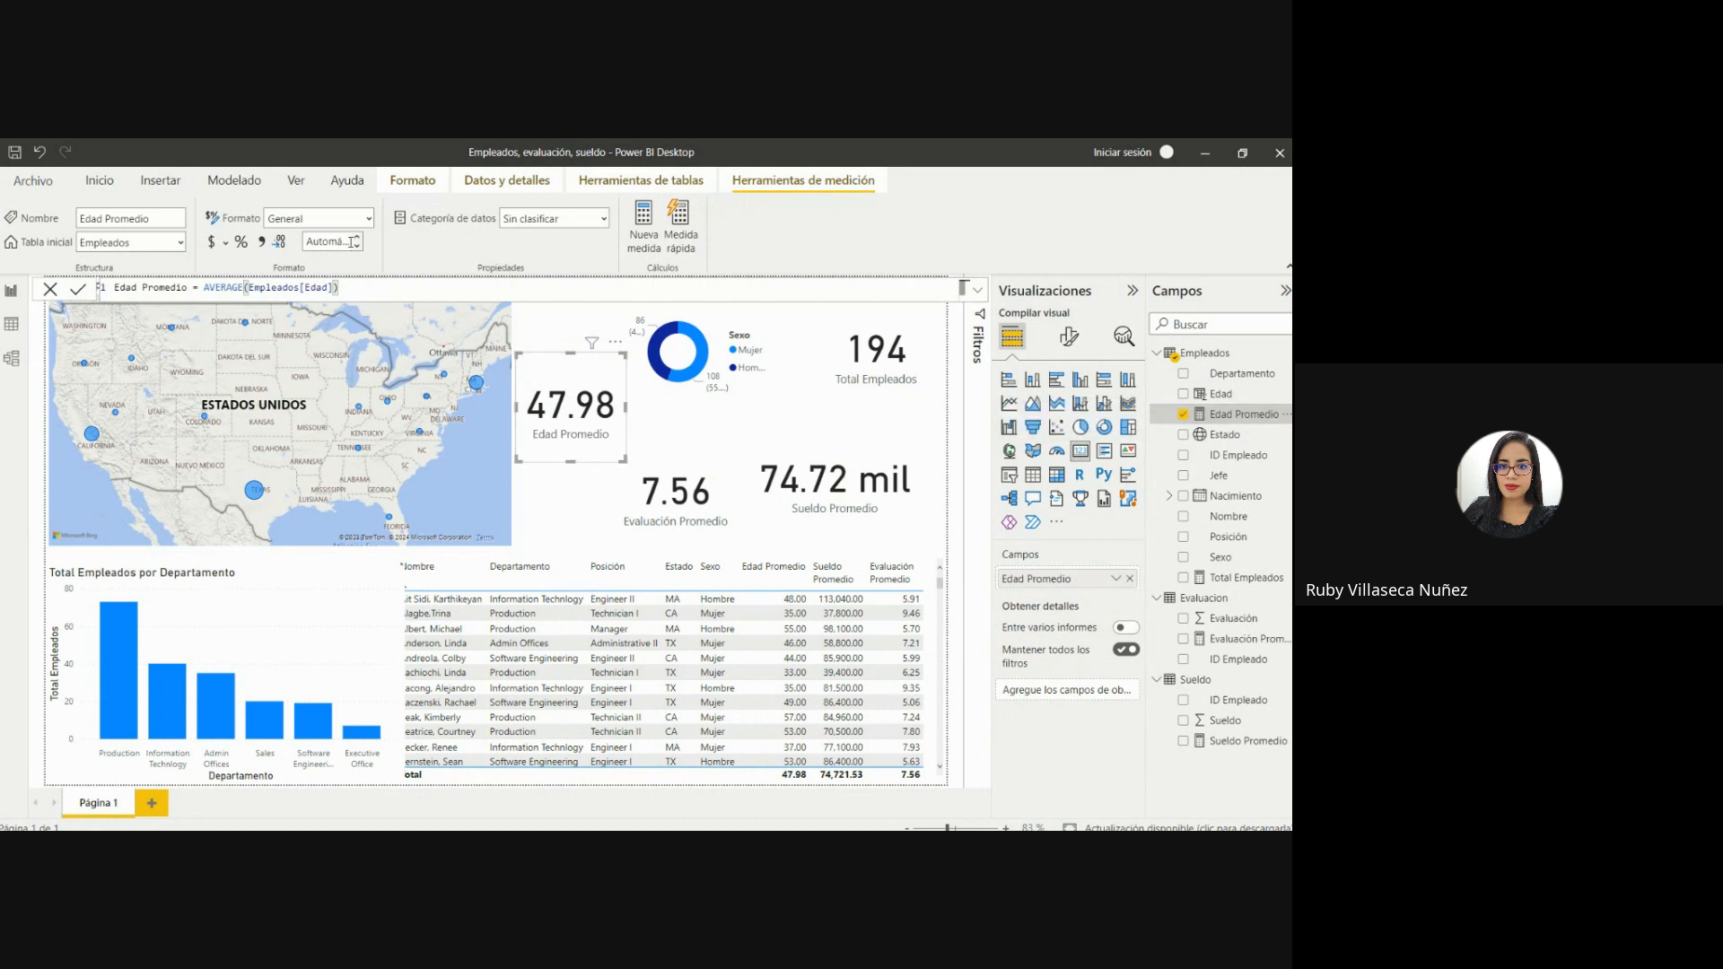
left_click(347, 242)
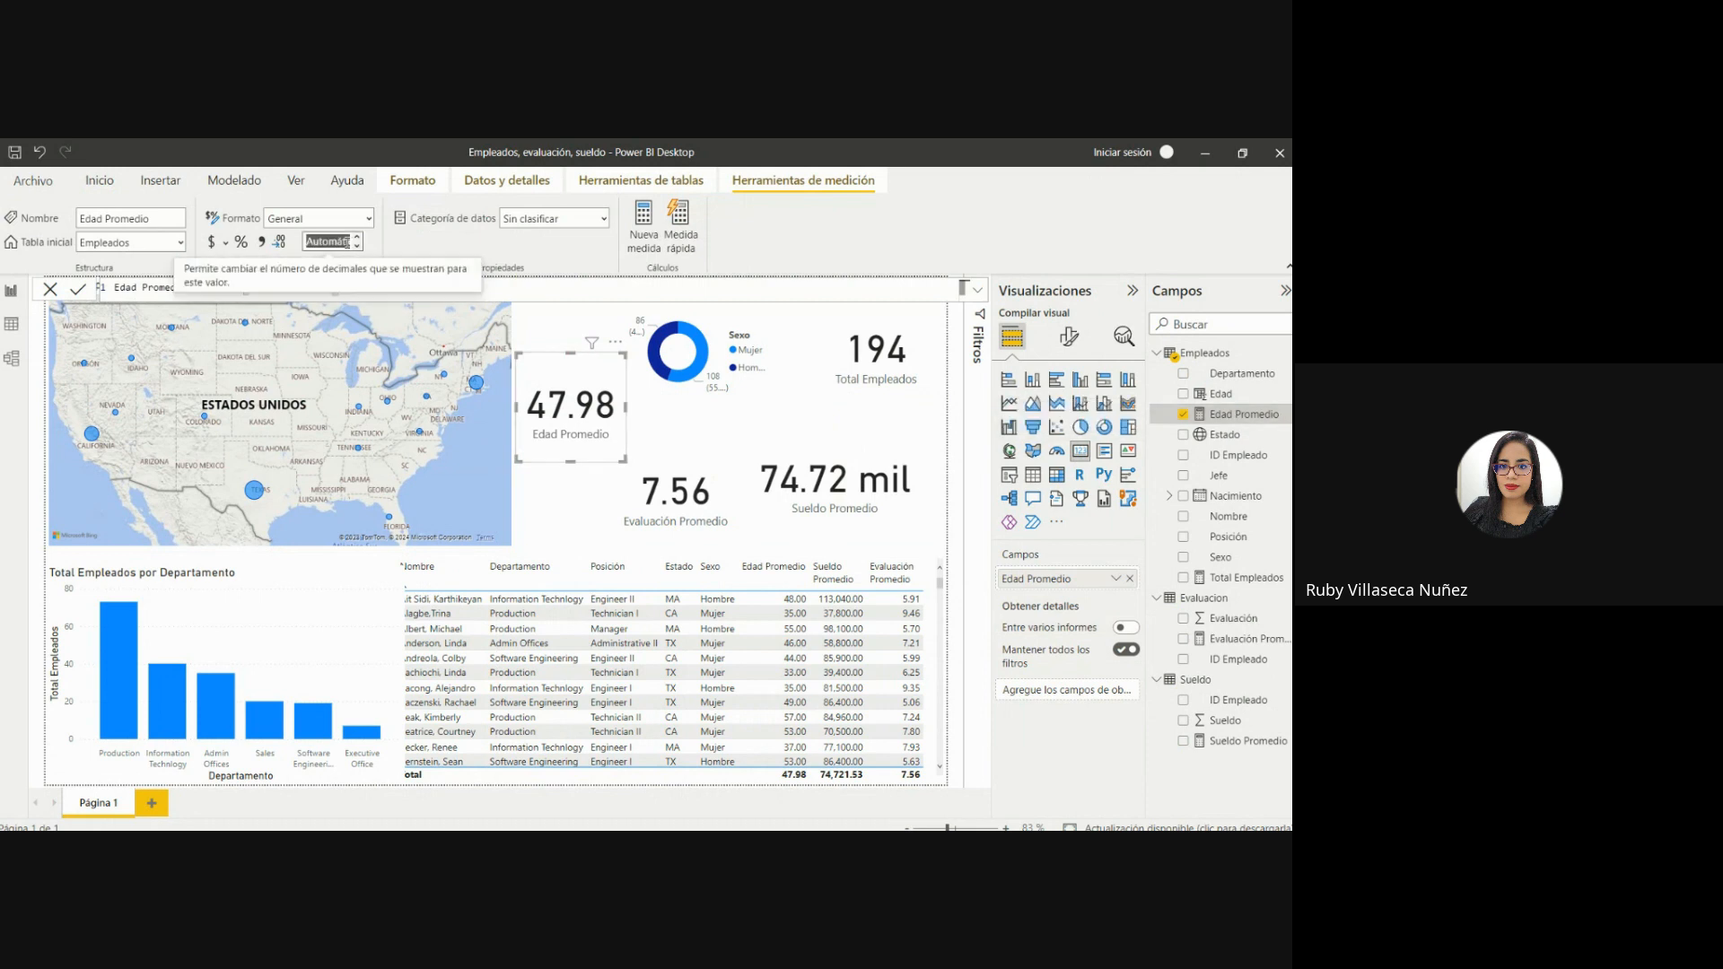
type("0")
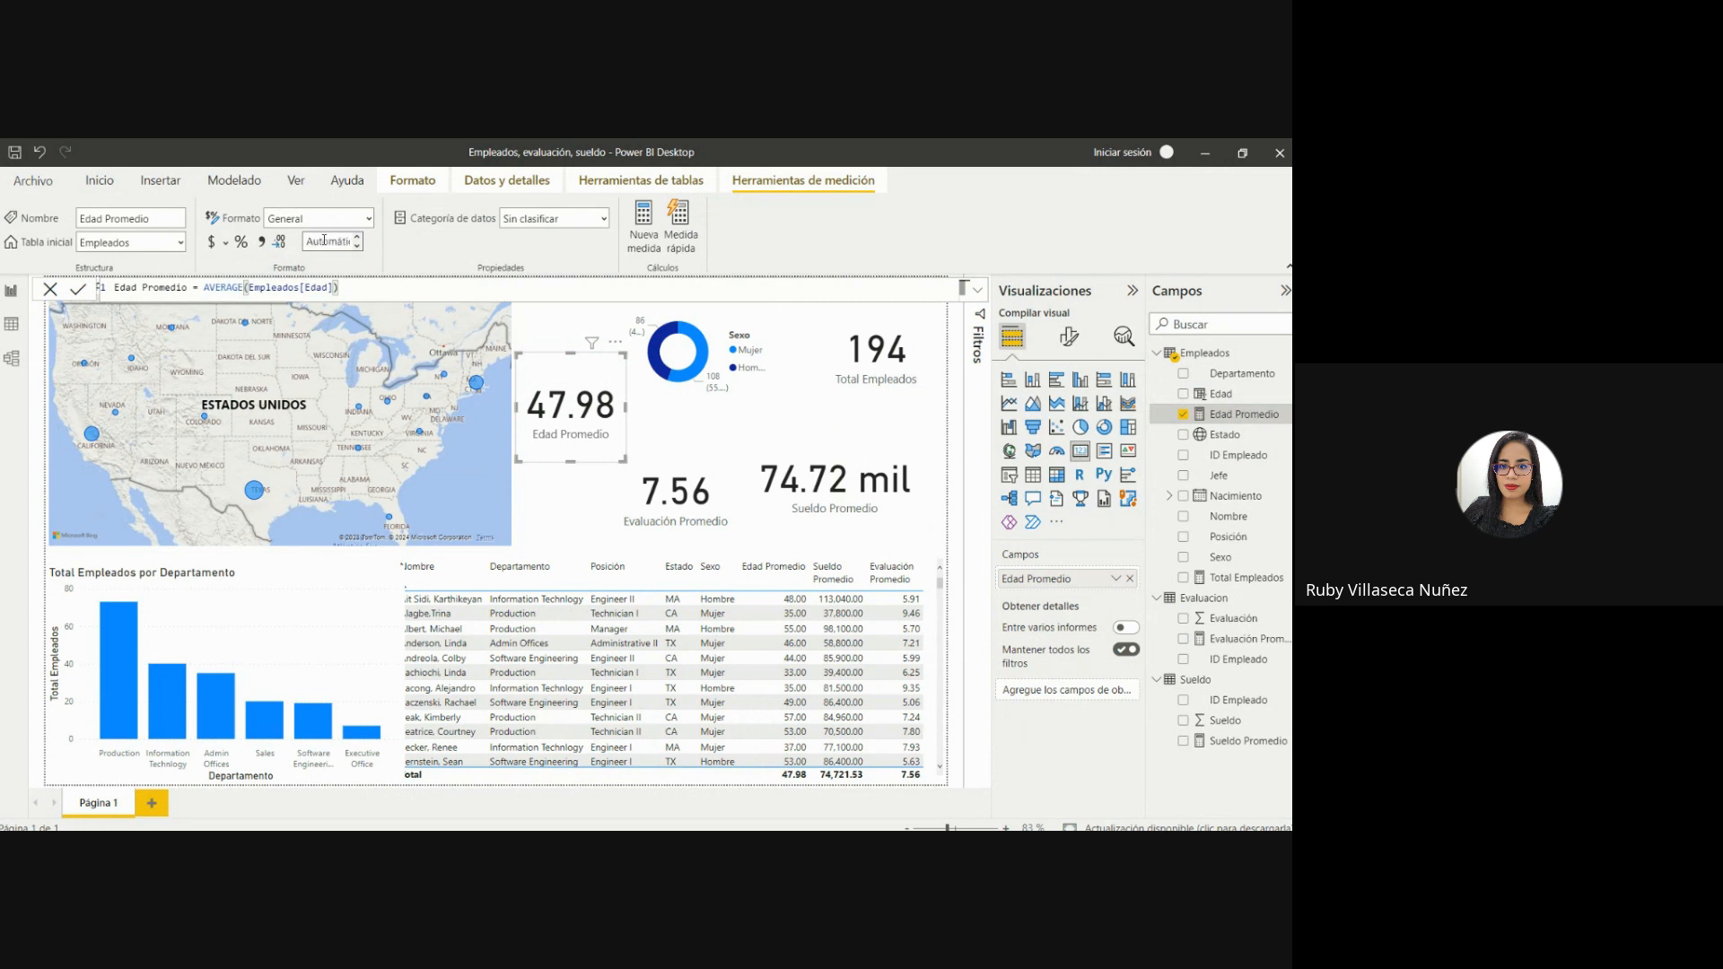
key("Return")
left_click(325, 242)
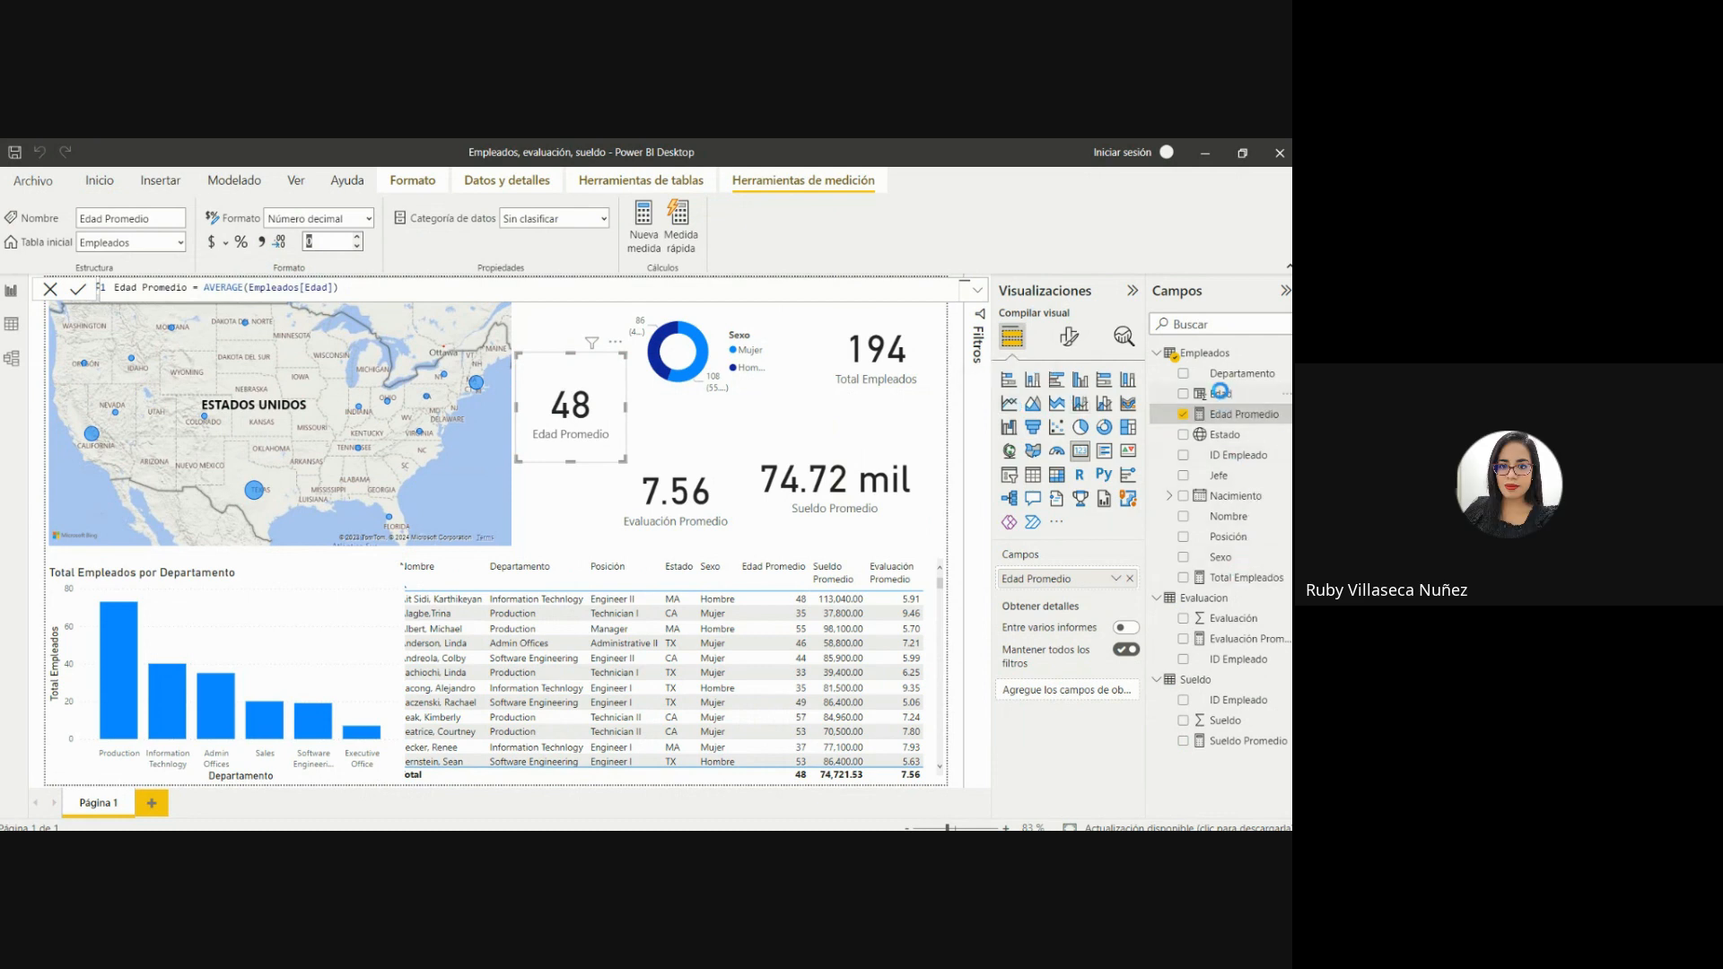
Review the Edad column's INT, YEARFRAC and TODAY() formula in the data view, and return to the report page.
left_click(1220, 392)
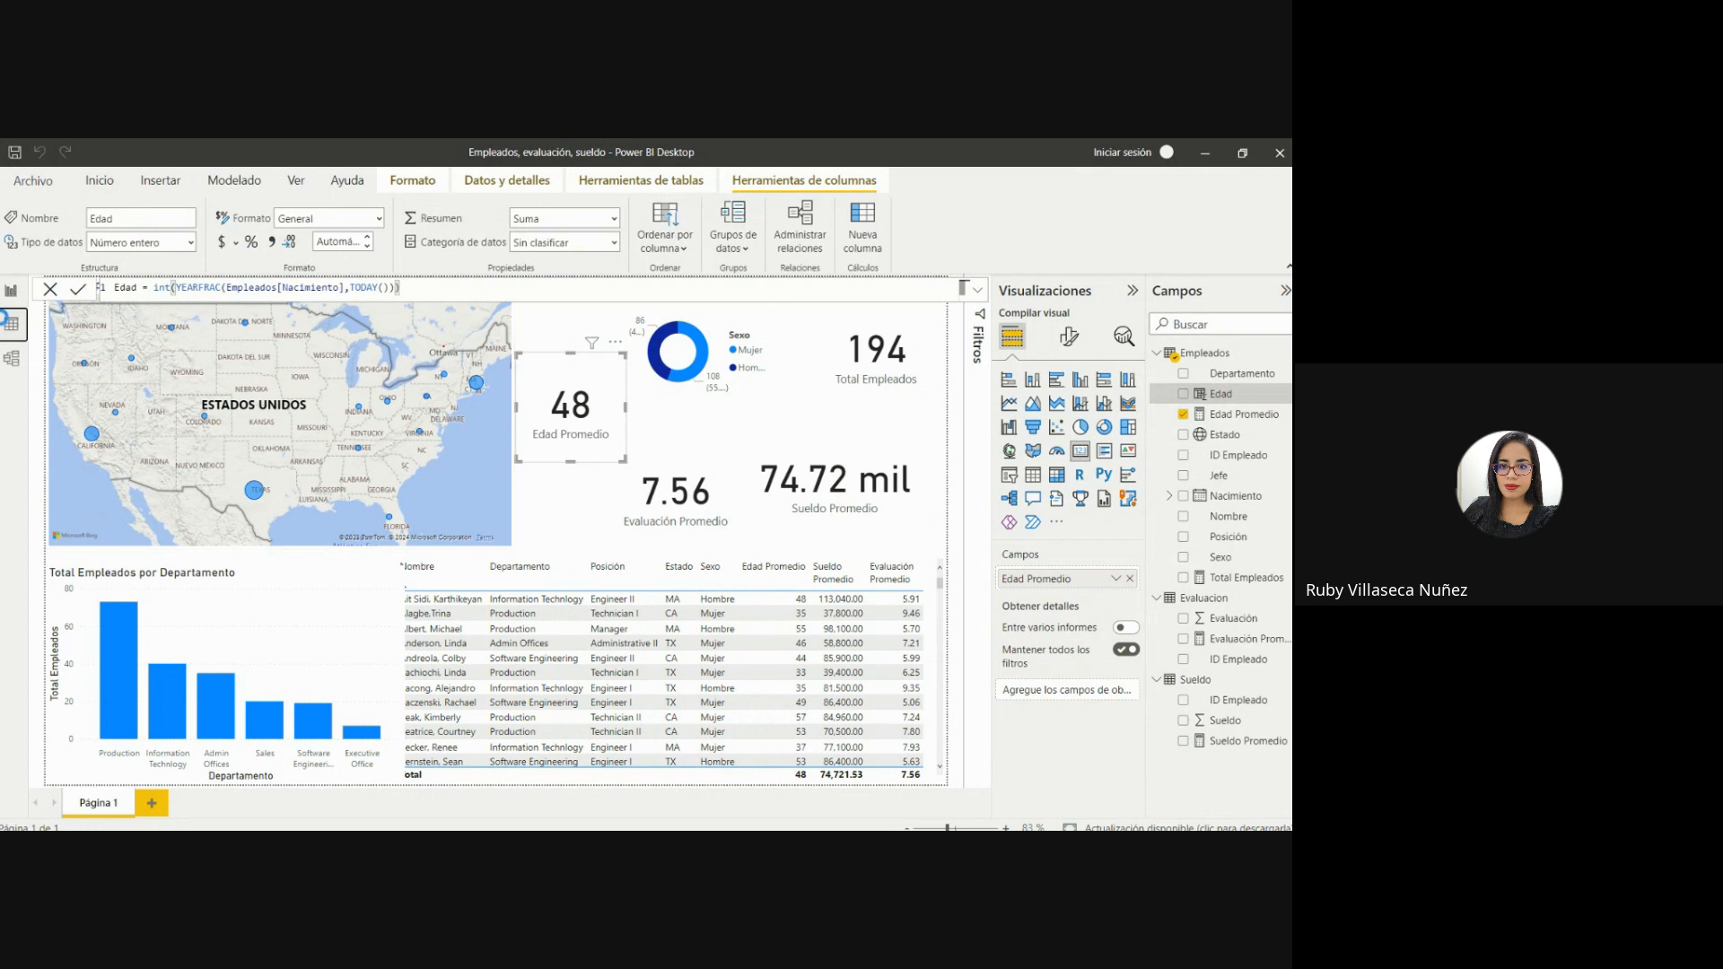
left_click(11, 323)
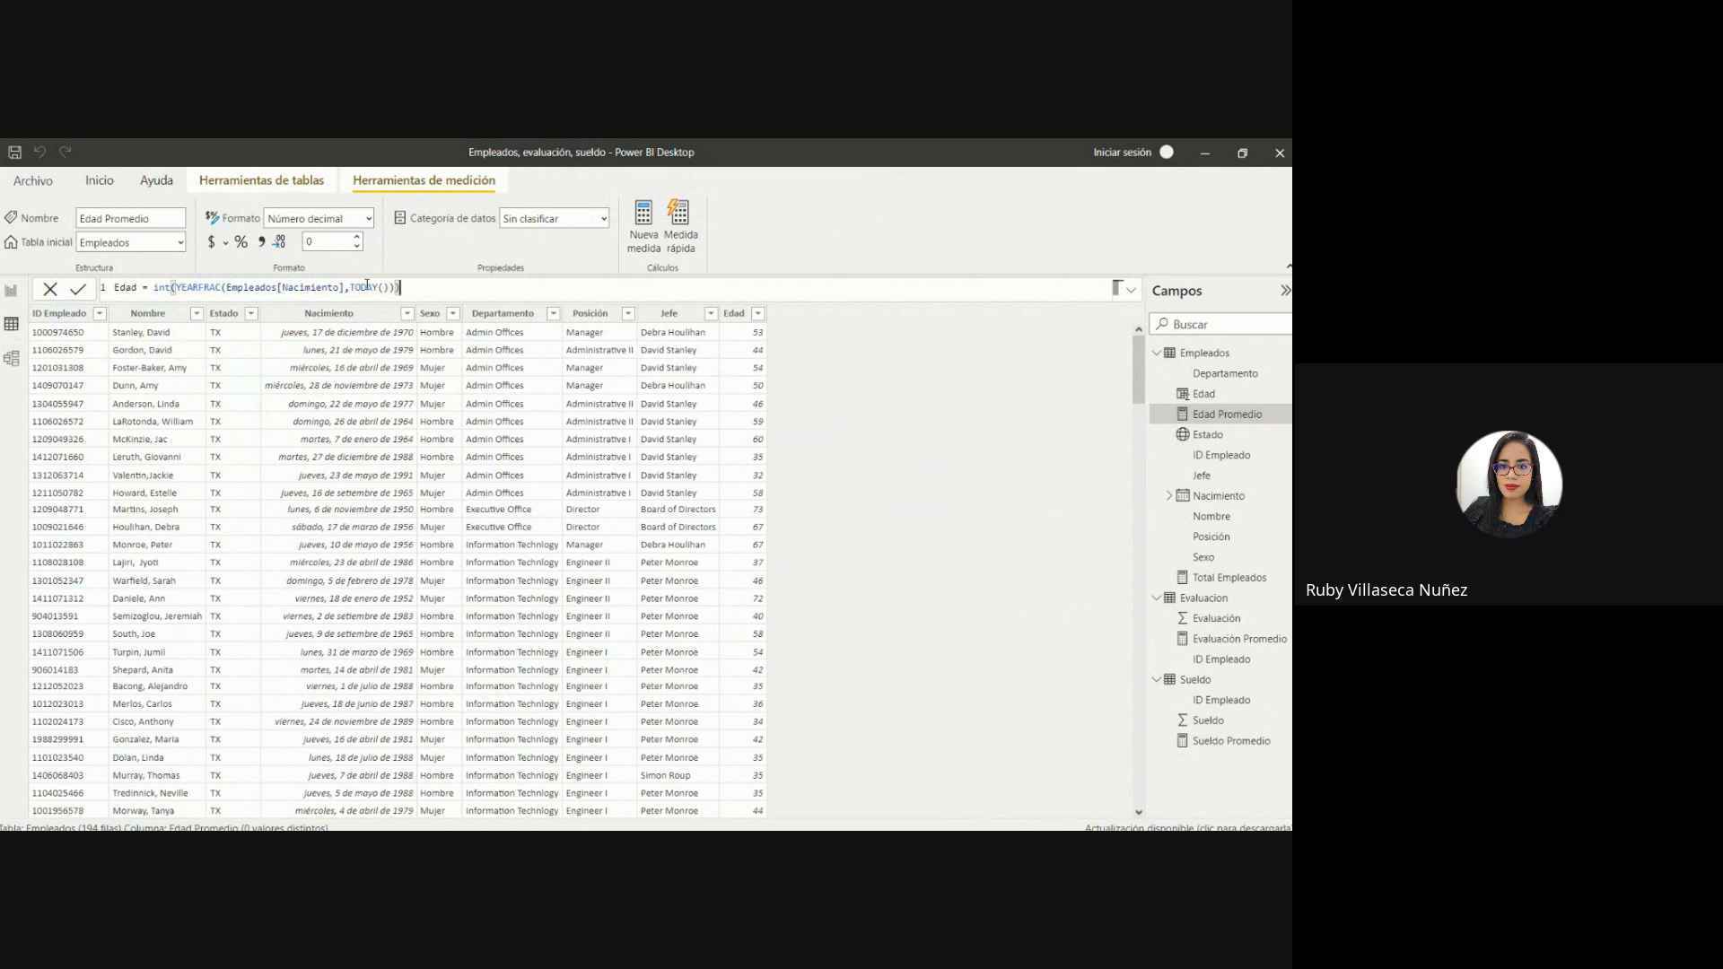
left_click_drag(350, 287, 367, 287)
left_click(223, 287)
type("(")
left_click(353, 287)
left_click_drag(353, 287, 379, 287)
left_click(384, 288)
left_click_drag(350, 288, 391, 288)
left_click(371, 288)
left_click(11, 290)
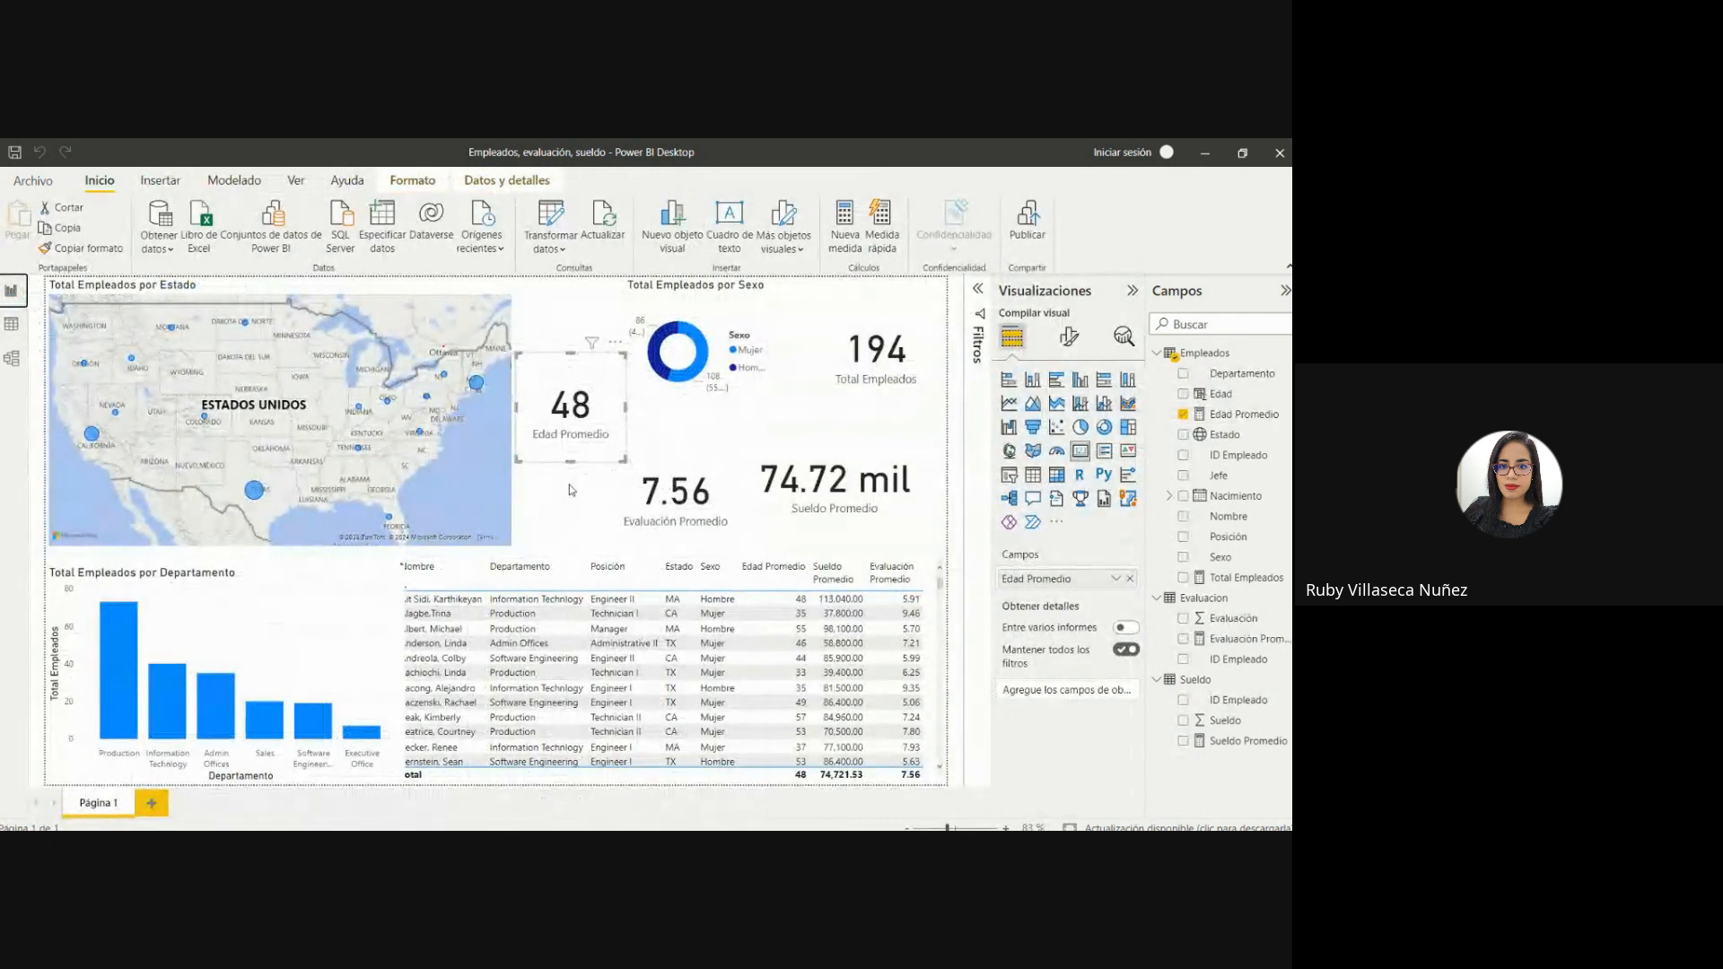
Try the Edad Promedio measure with 1 and 3 decimal places, and set it back to 0.
left_click(492, 462)
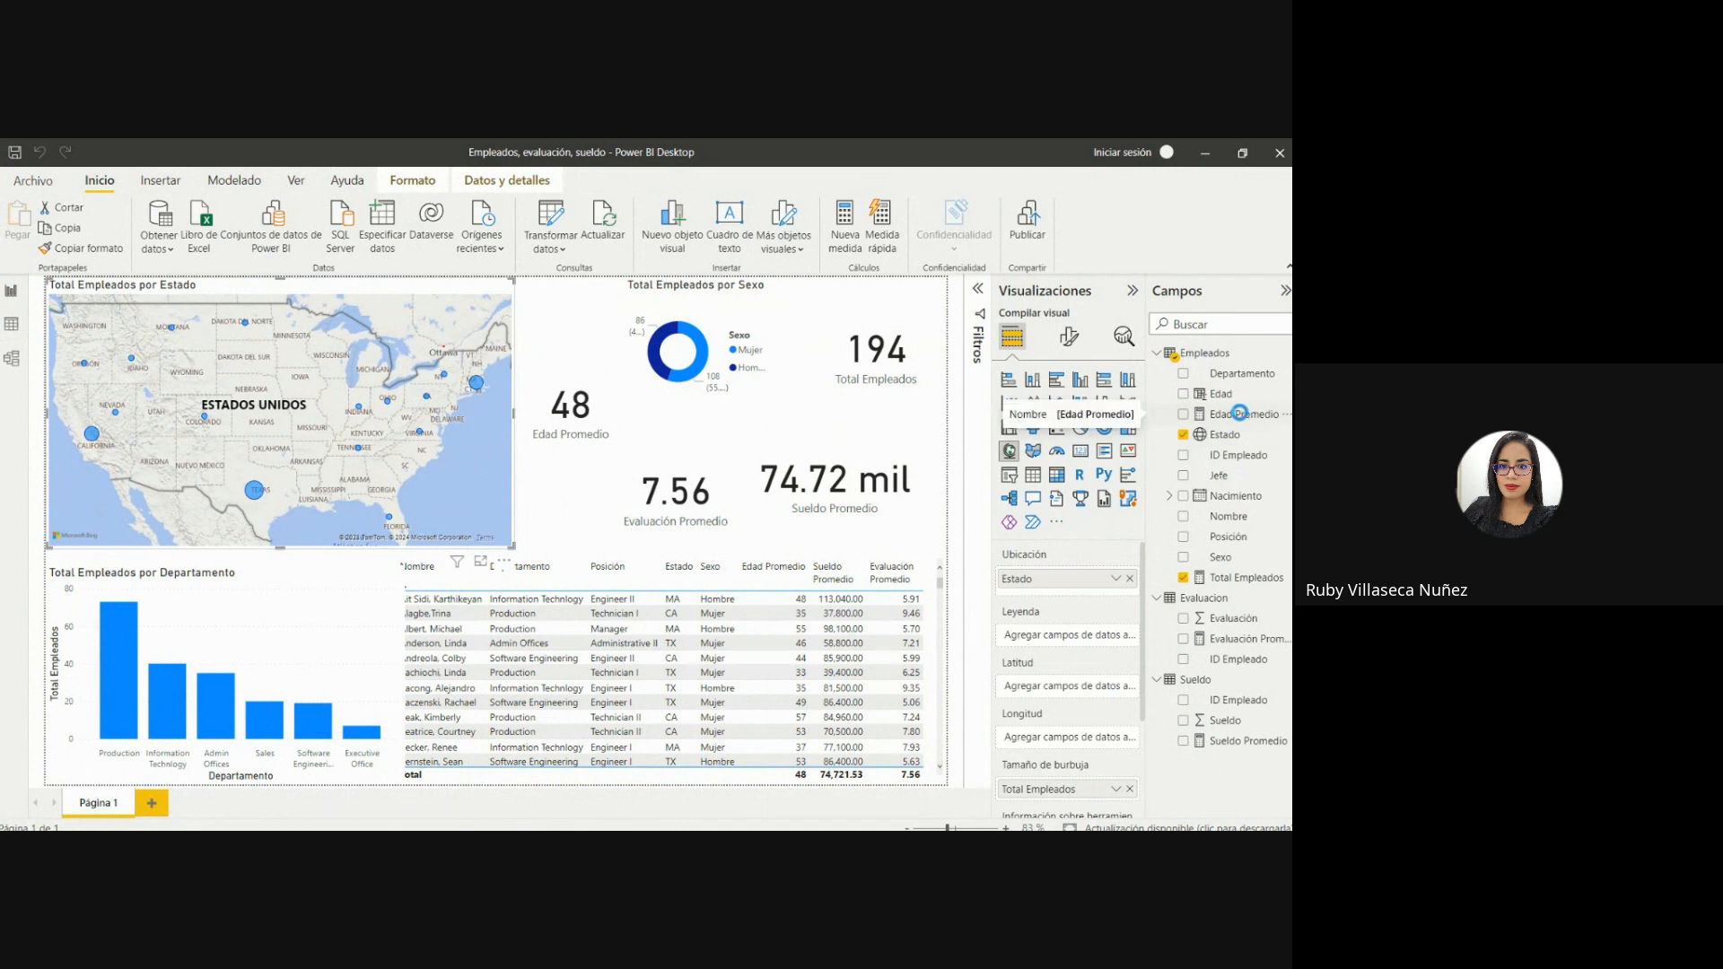
left_click(1239, 413)
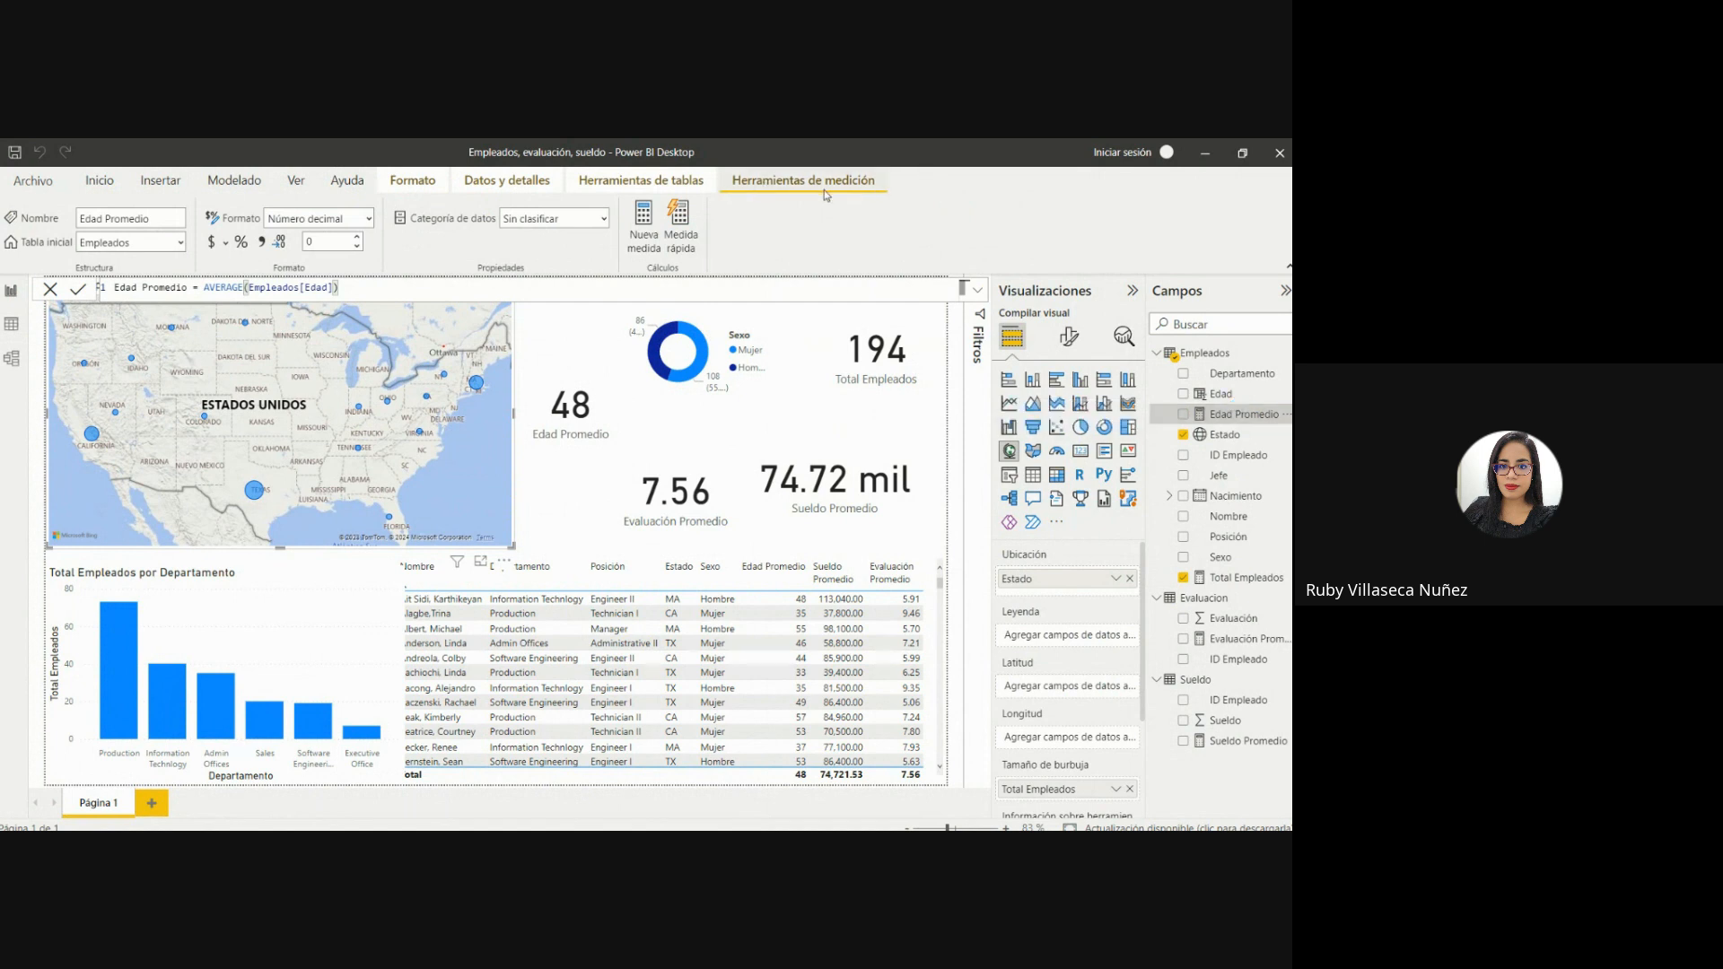
left_click(327, 236)
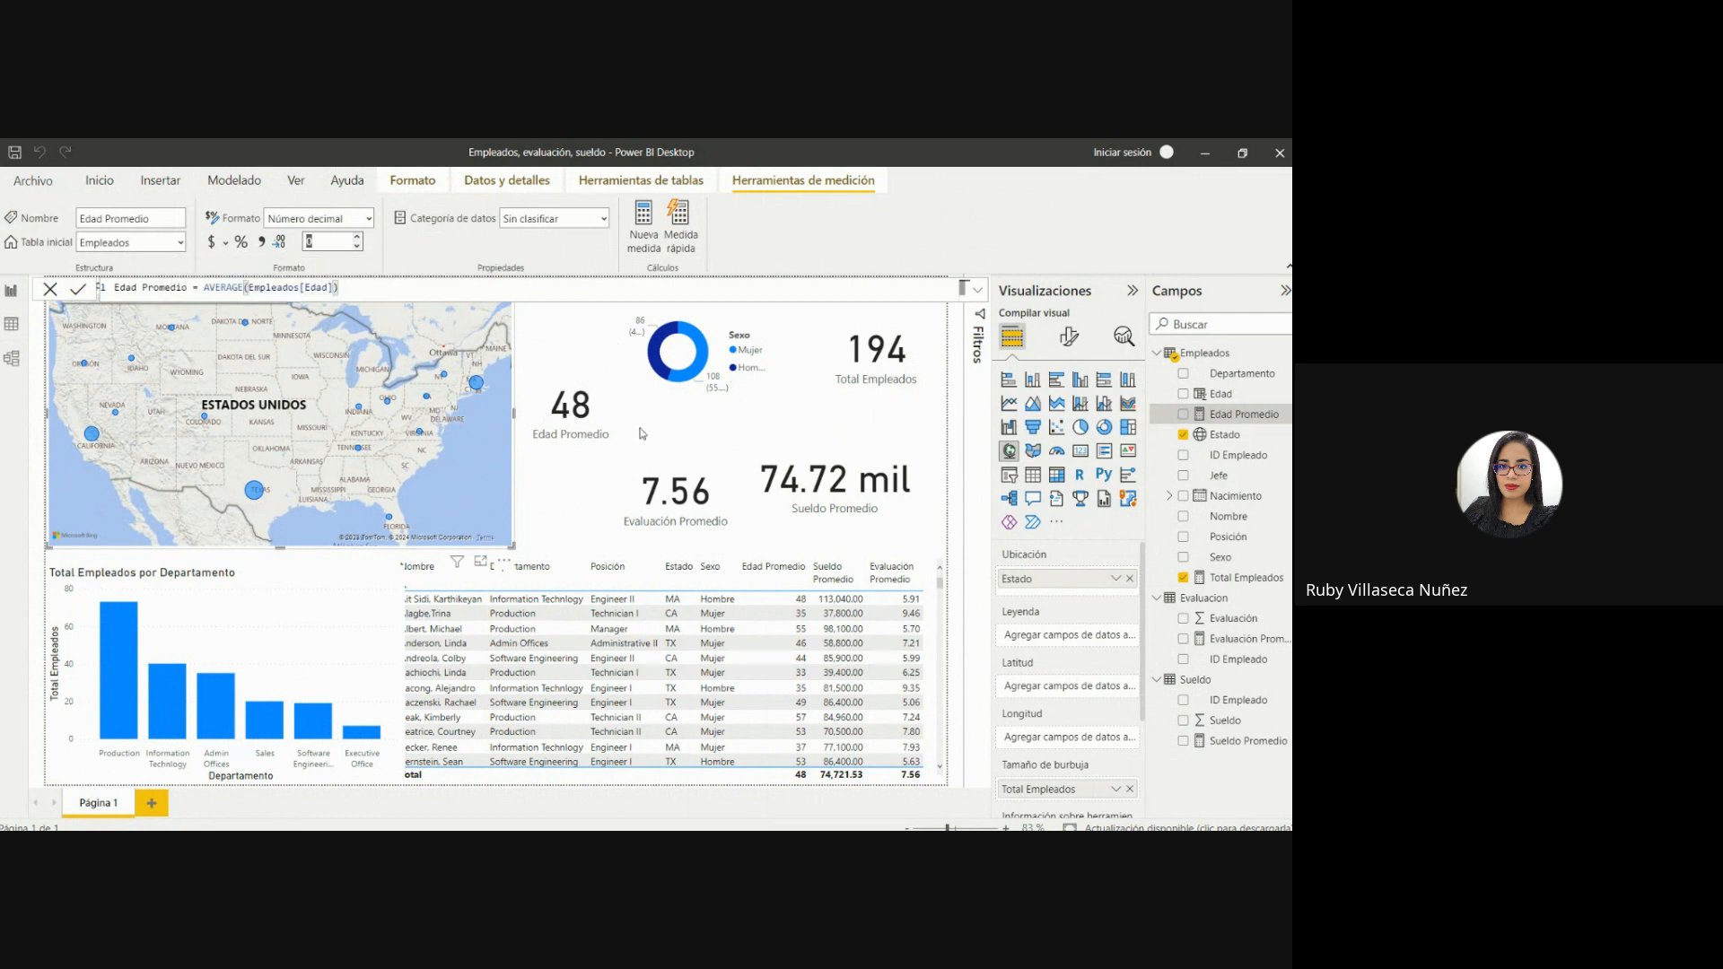
left_click(358, 239)
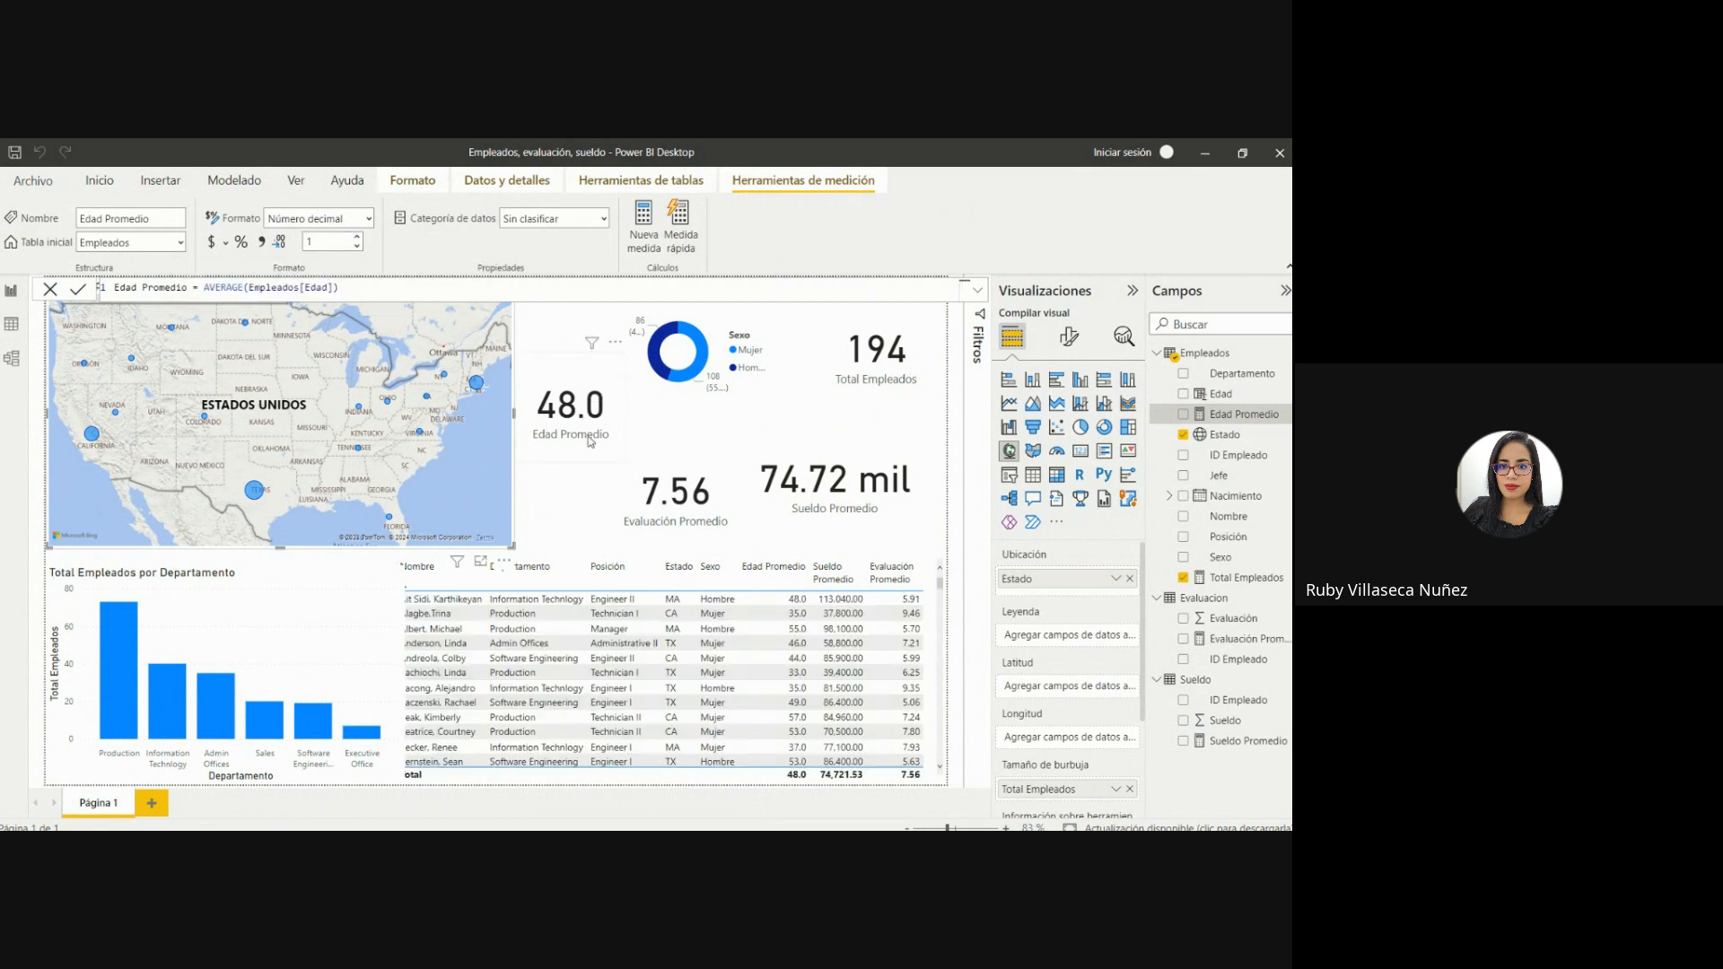
left_click(358, 237)
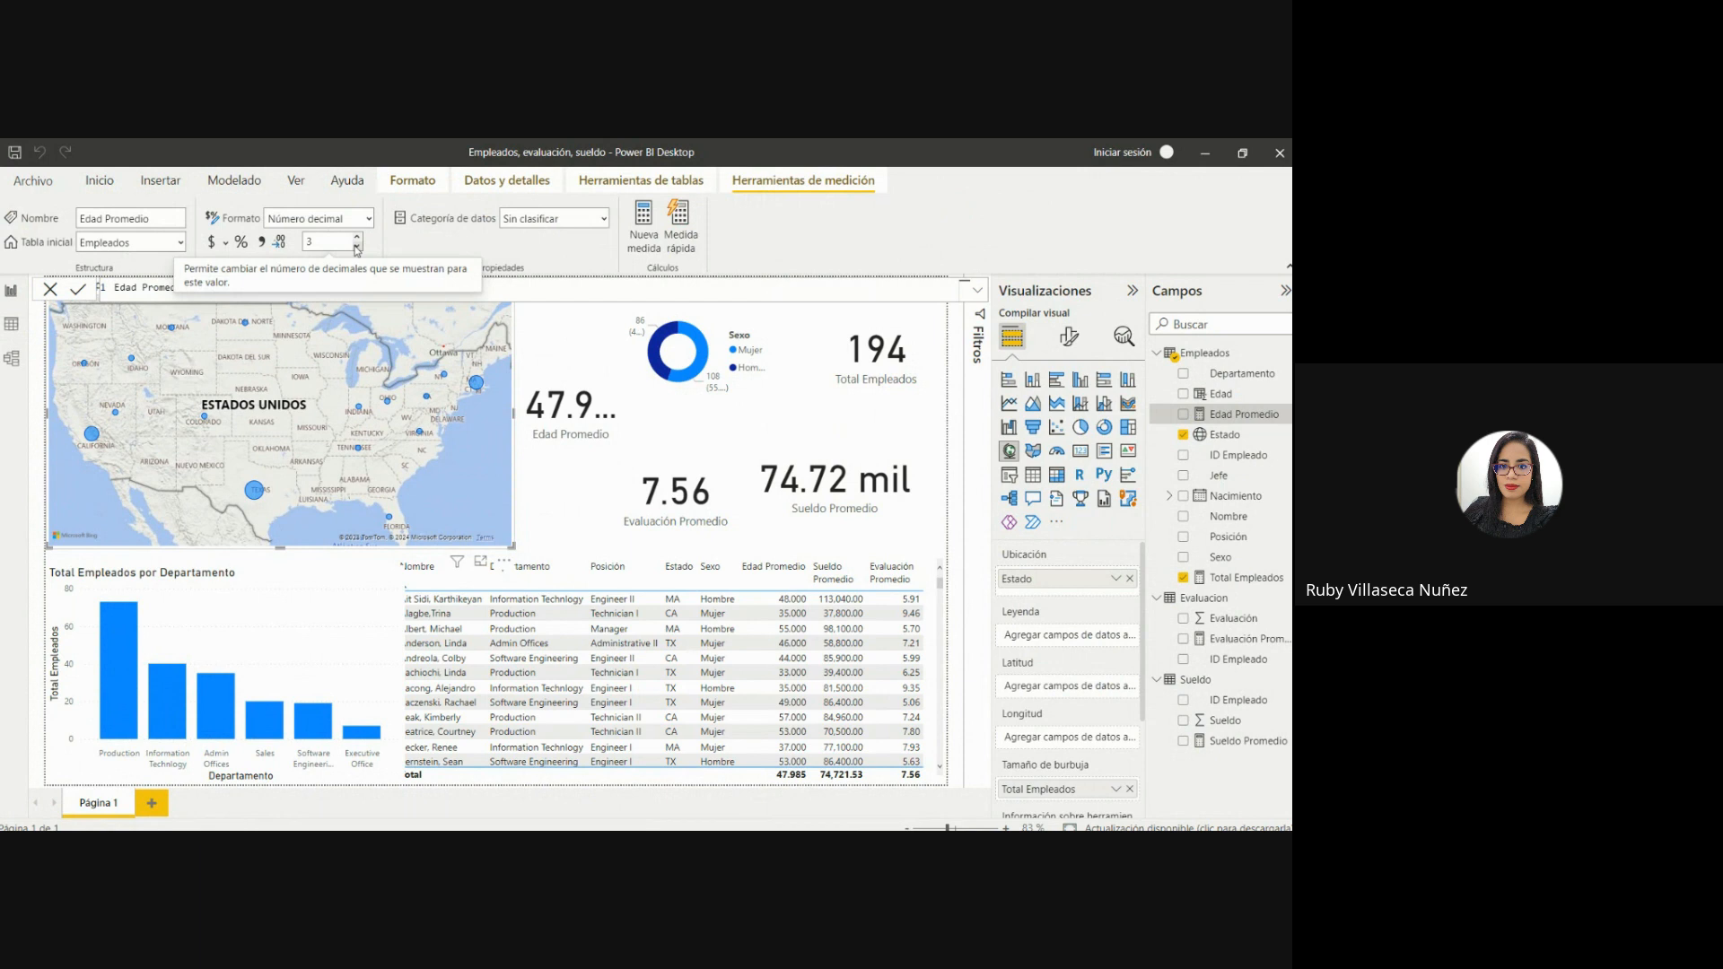
left_click_drag(320, 242, 263, 243)
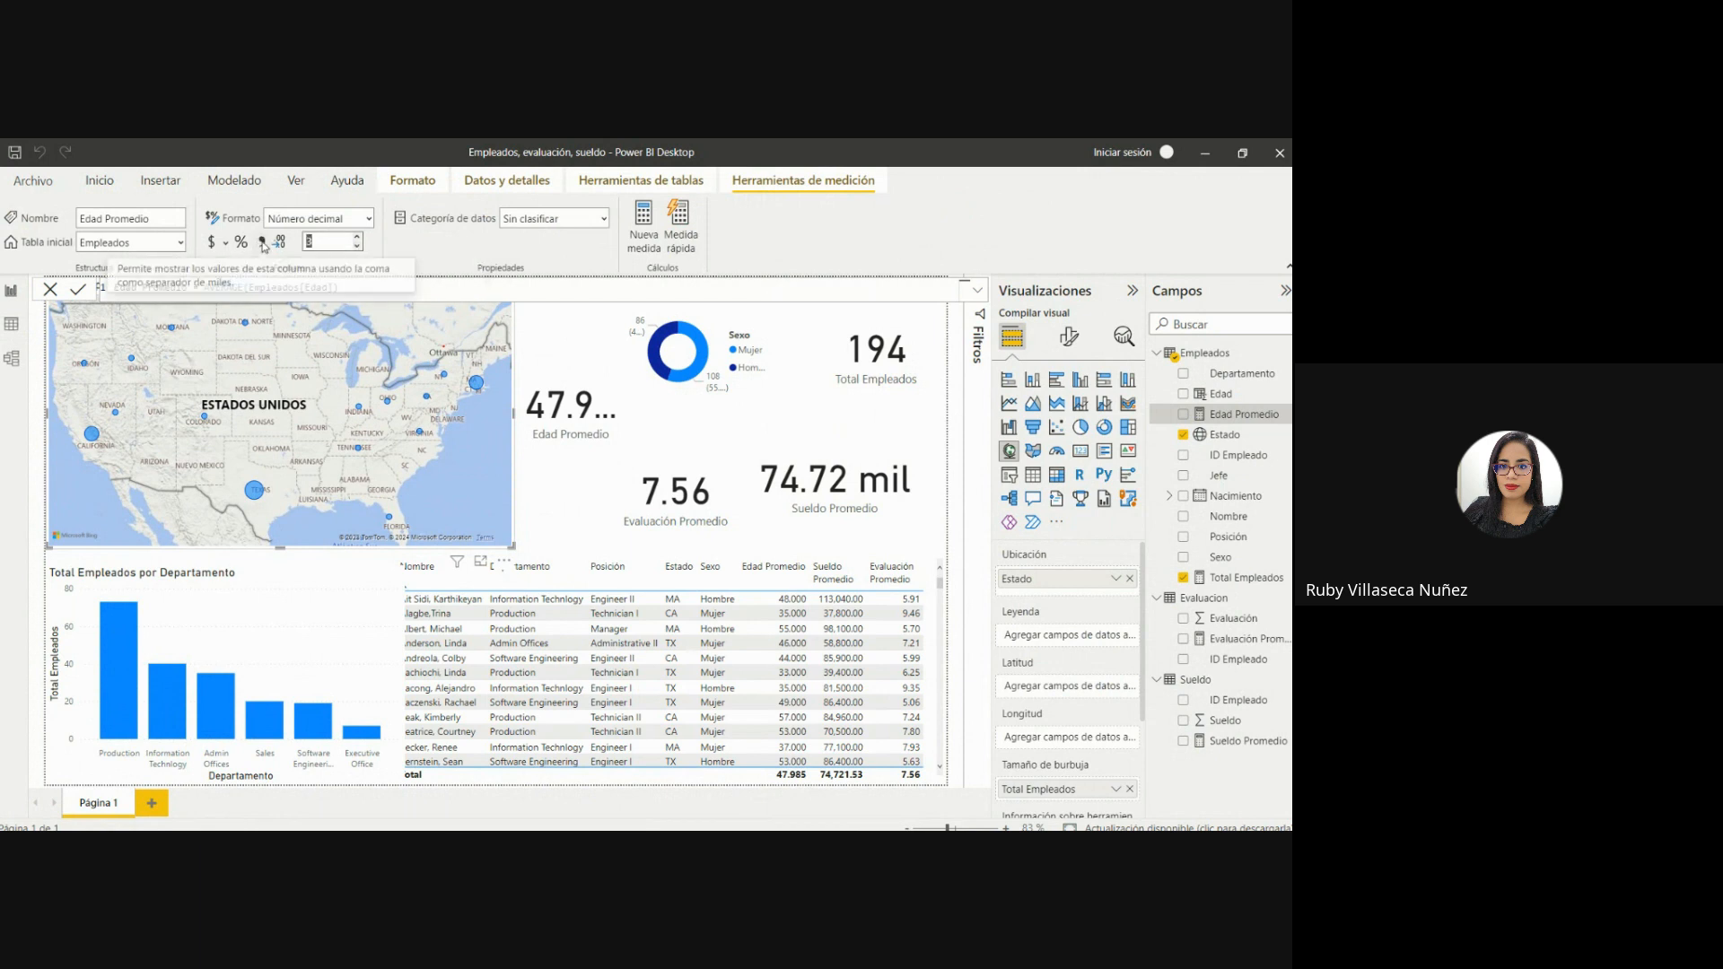
type("0")
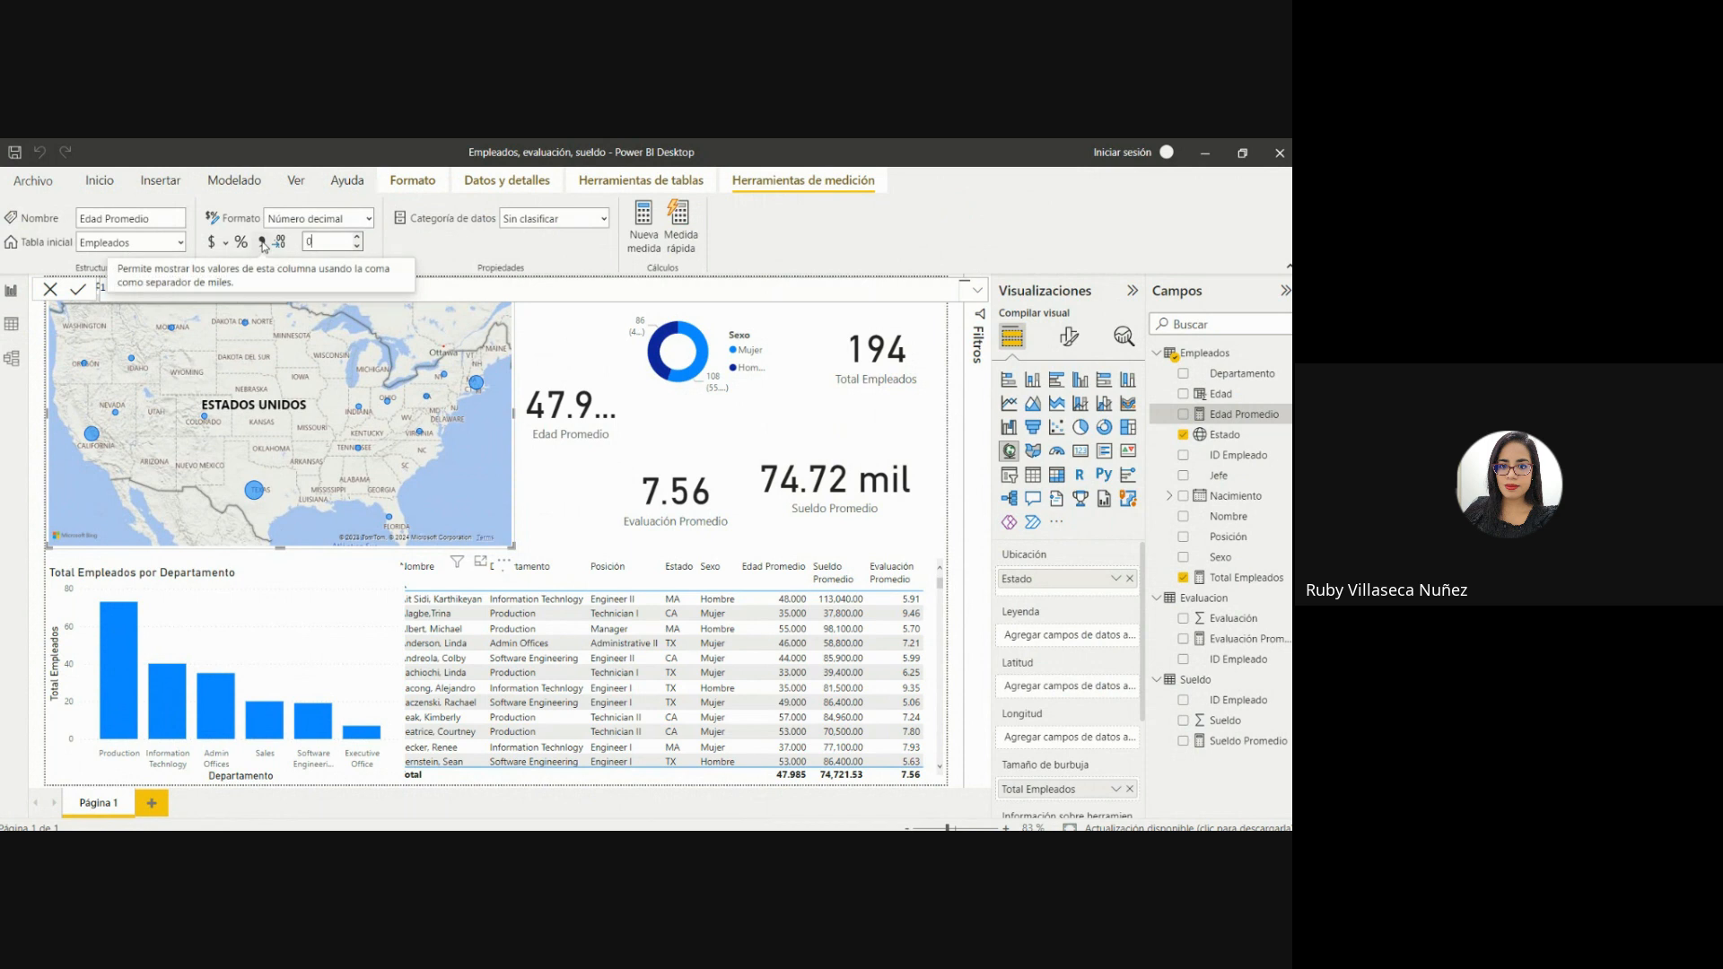
key("Return")
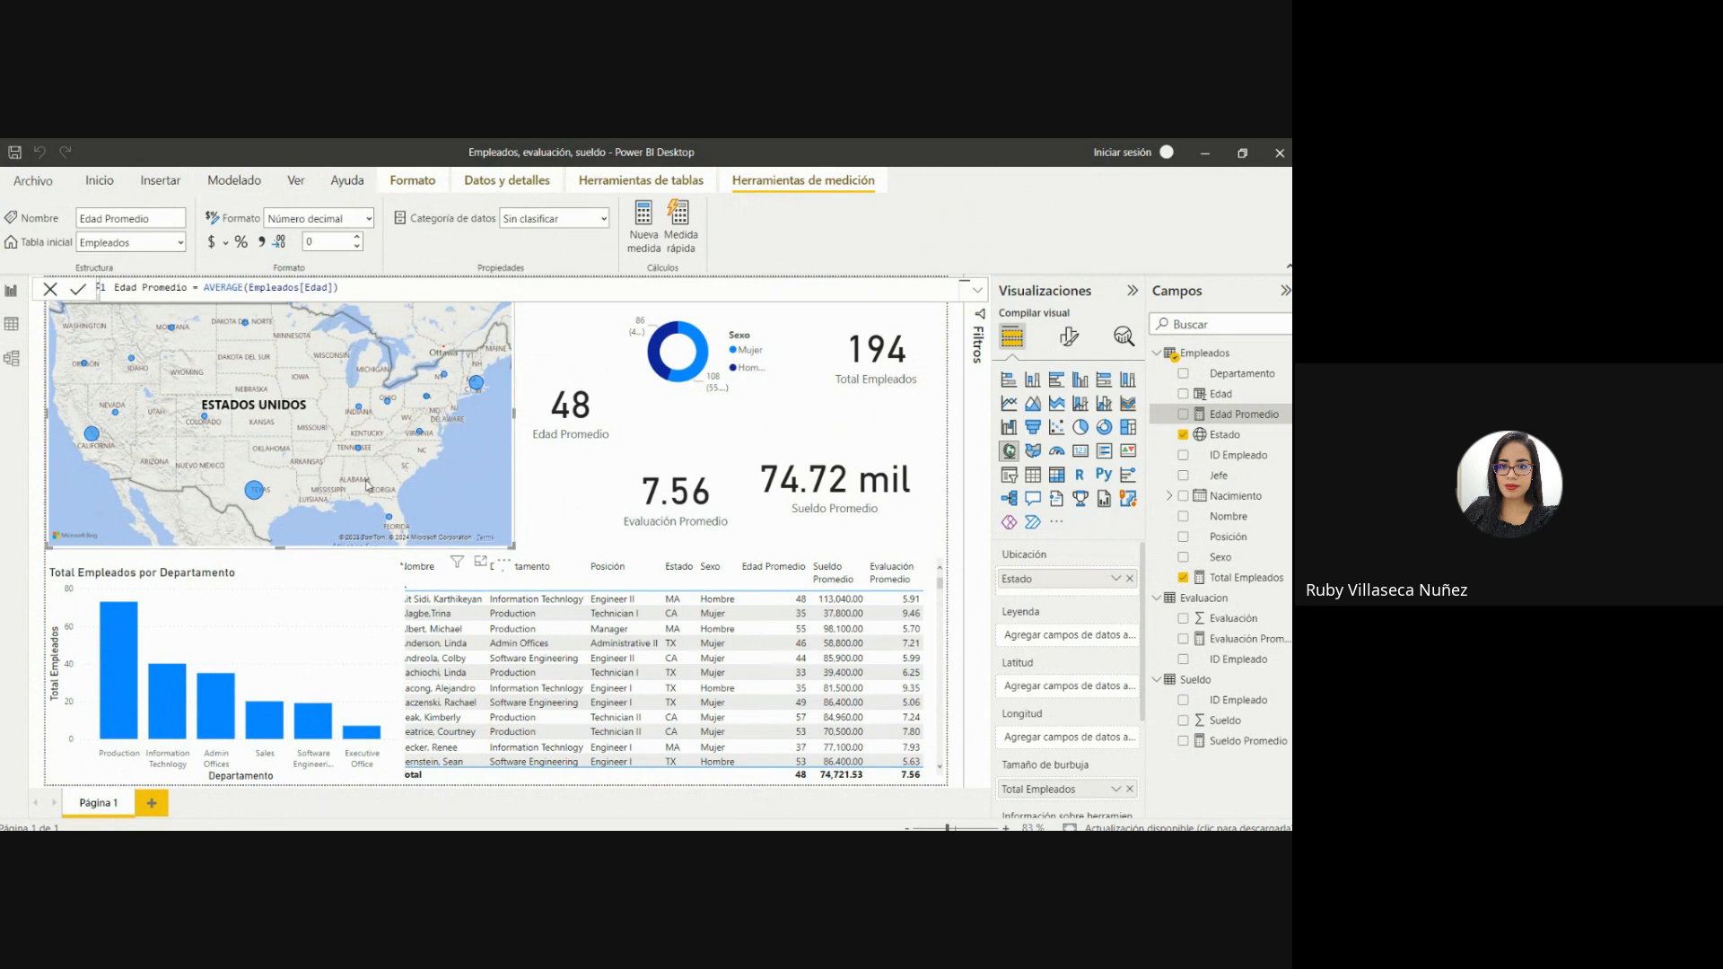
Add Sueldo Promedio to the tooltip of the Total Empleados por Estado map and check it on the Texas bubble.
mouse_move(256, 495)
mouse_move(94, 442)
left_click_drag(1144, 594, 1146, 701)
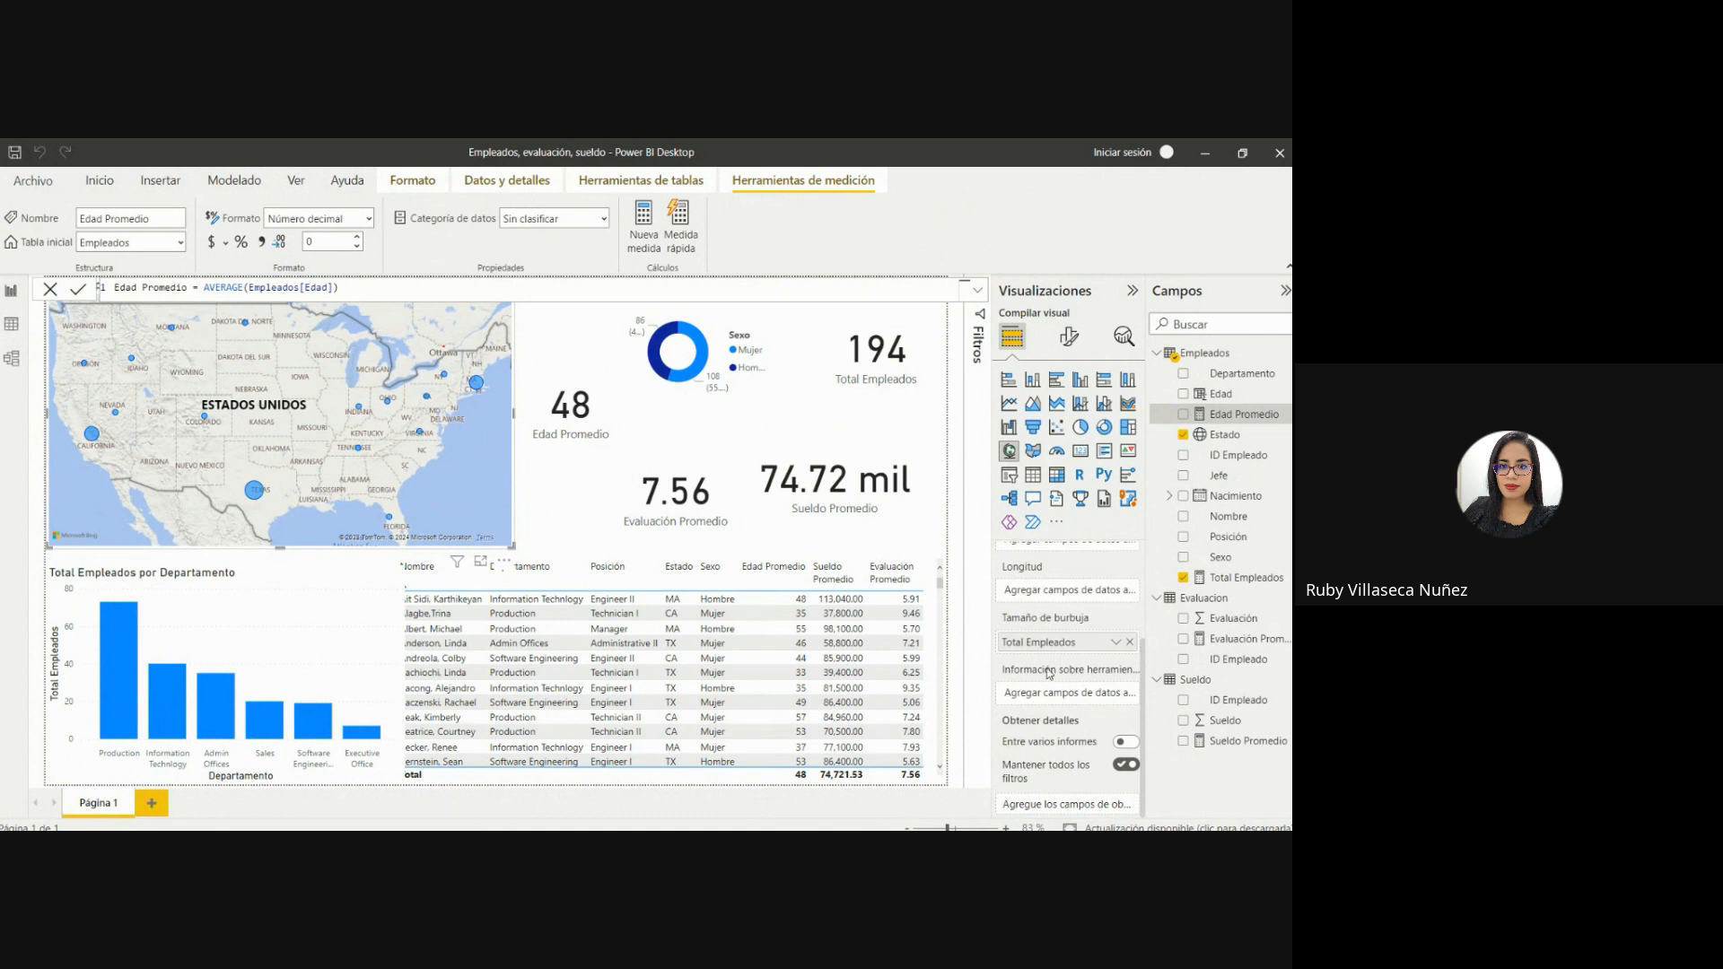
mouse_move(1109, 673)
left_click_drag(1236, 743, 1081, 693)
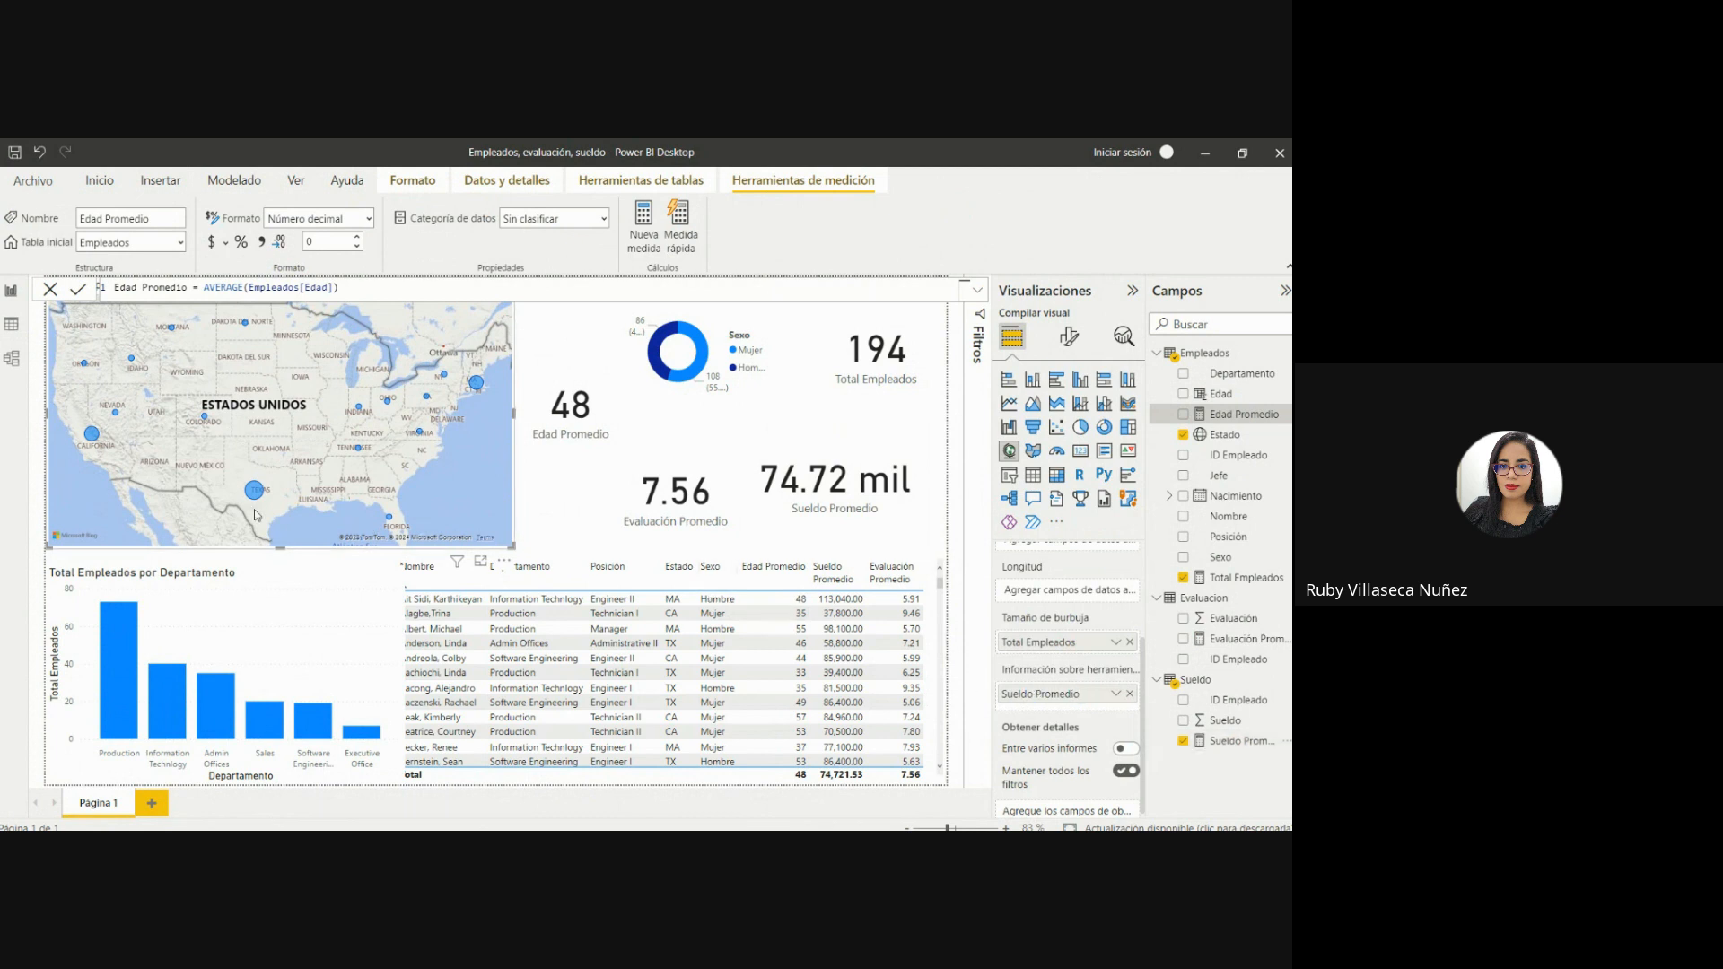
mouse_move(254, 499)
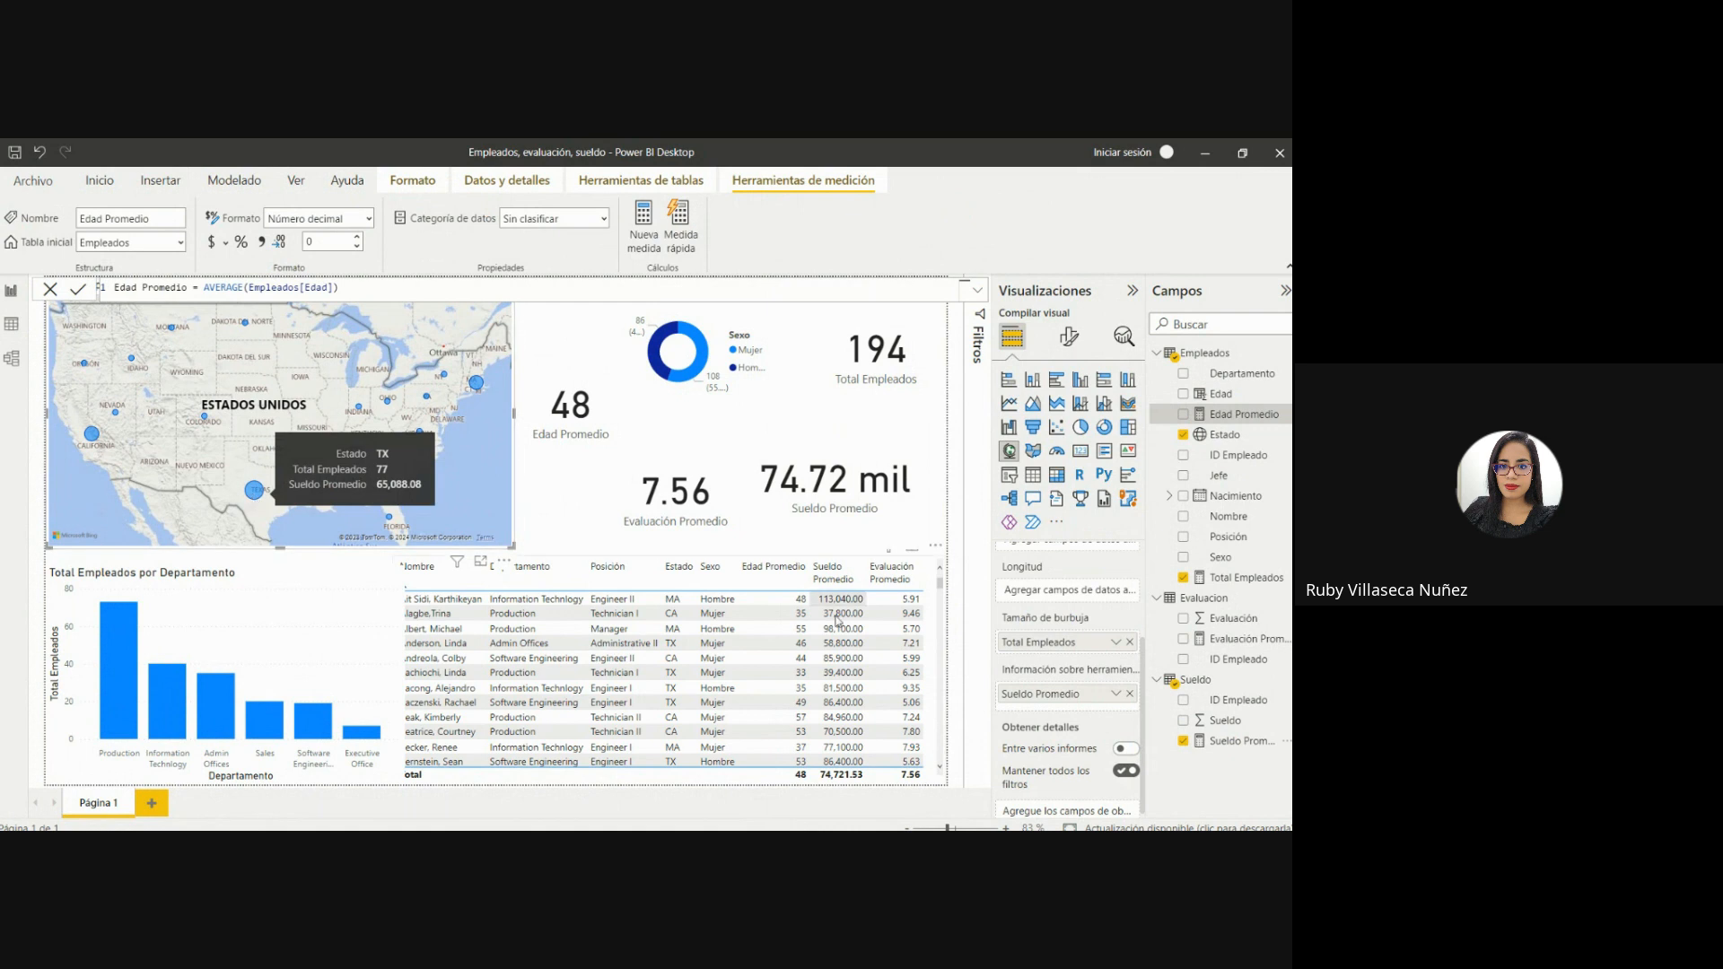
Add Evaluación Promedio and Edad Promedio to the state map's tooltip and check them on several state bubbles.
left_click(1184, 737)
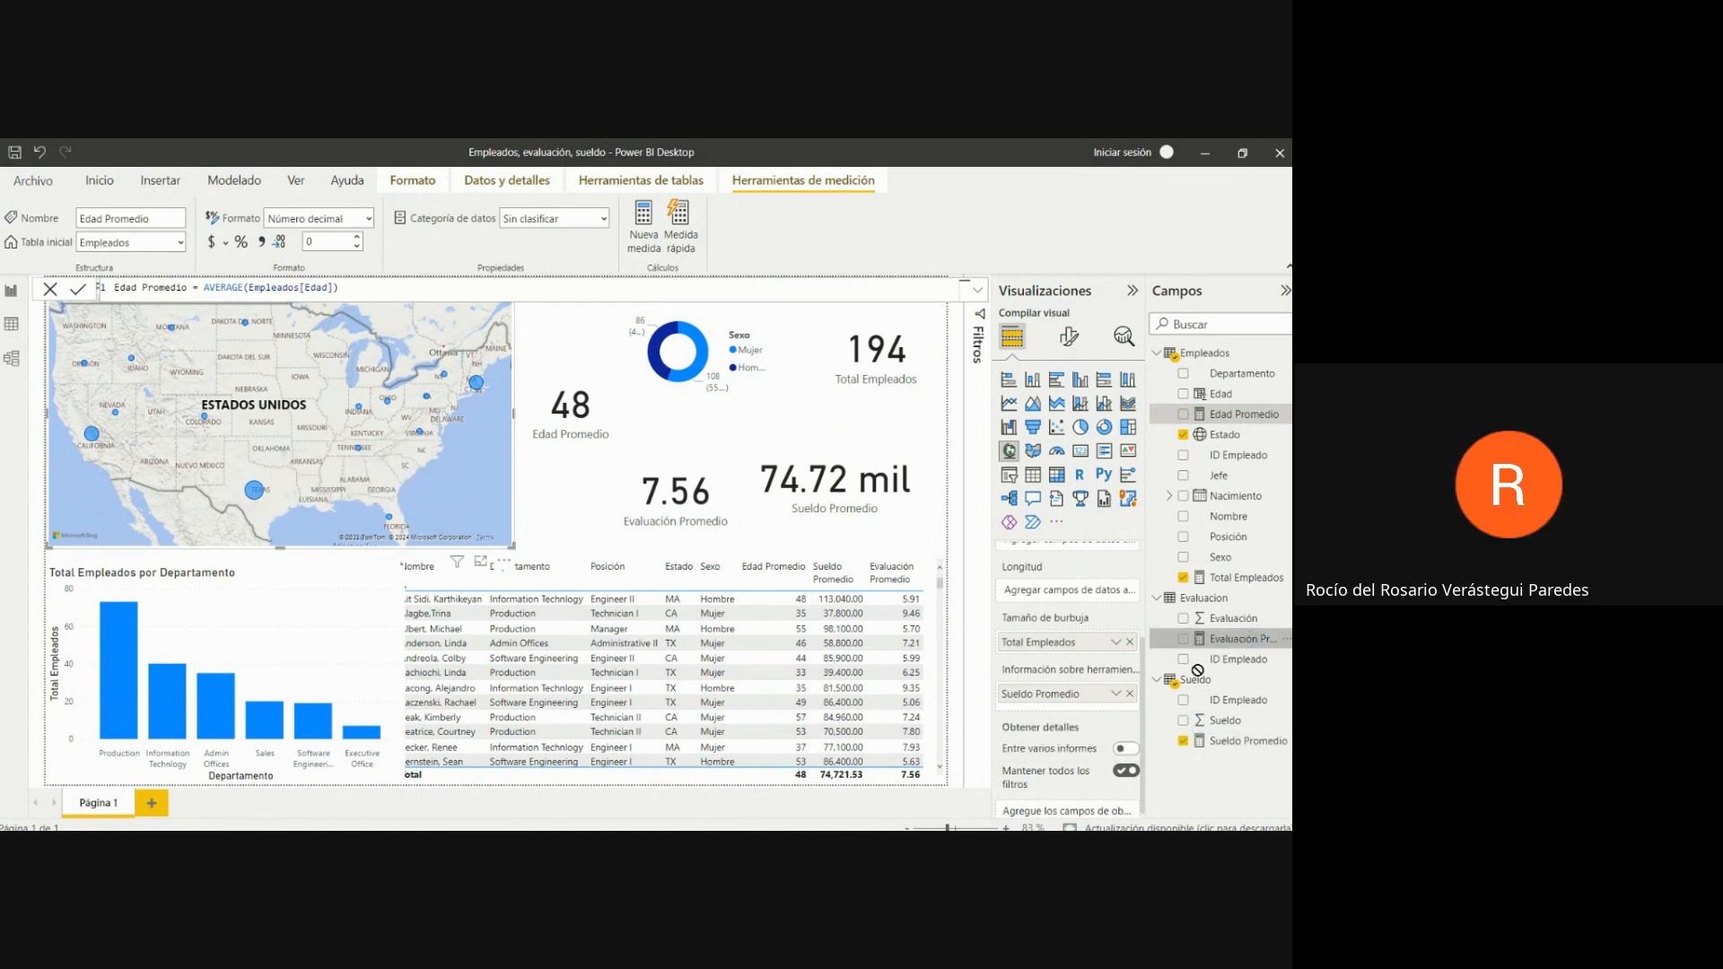
left_click_drag(1094, 714, 1096, 701)
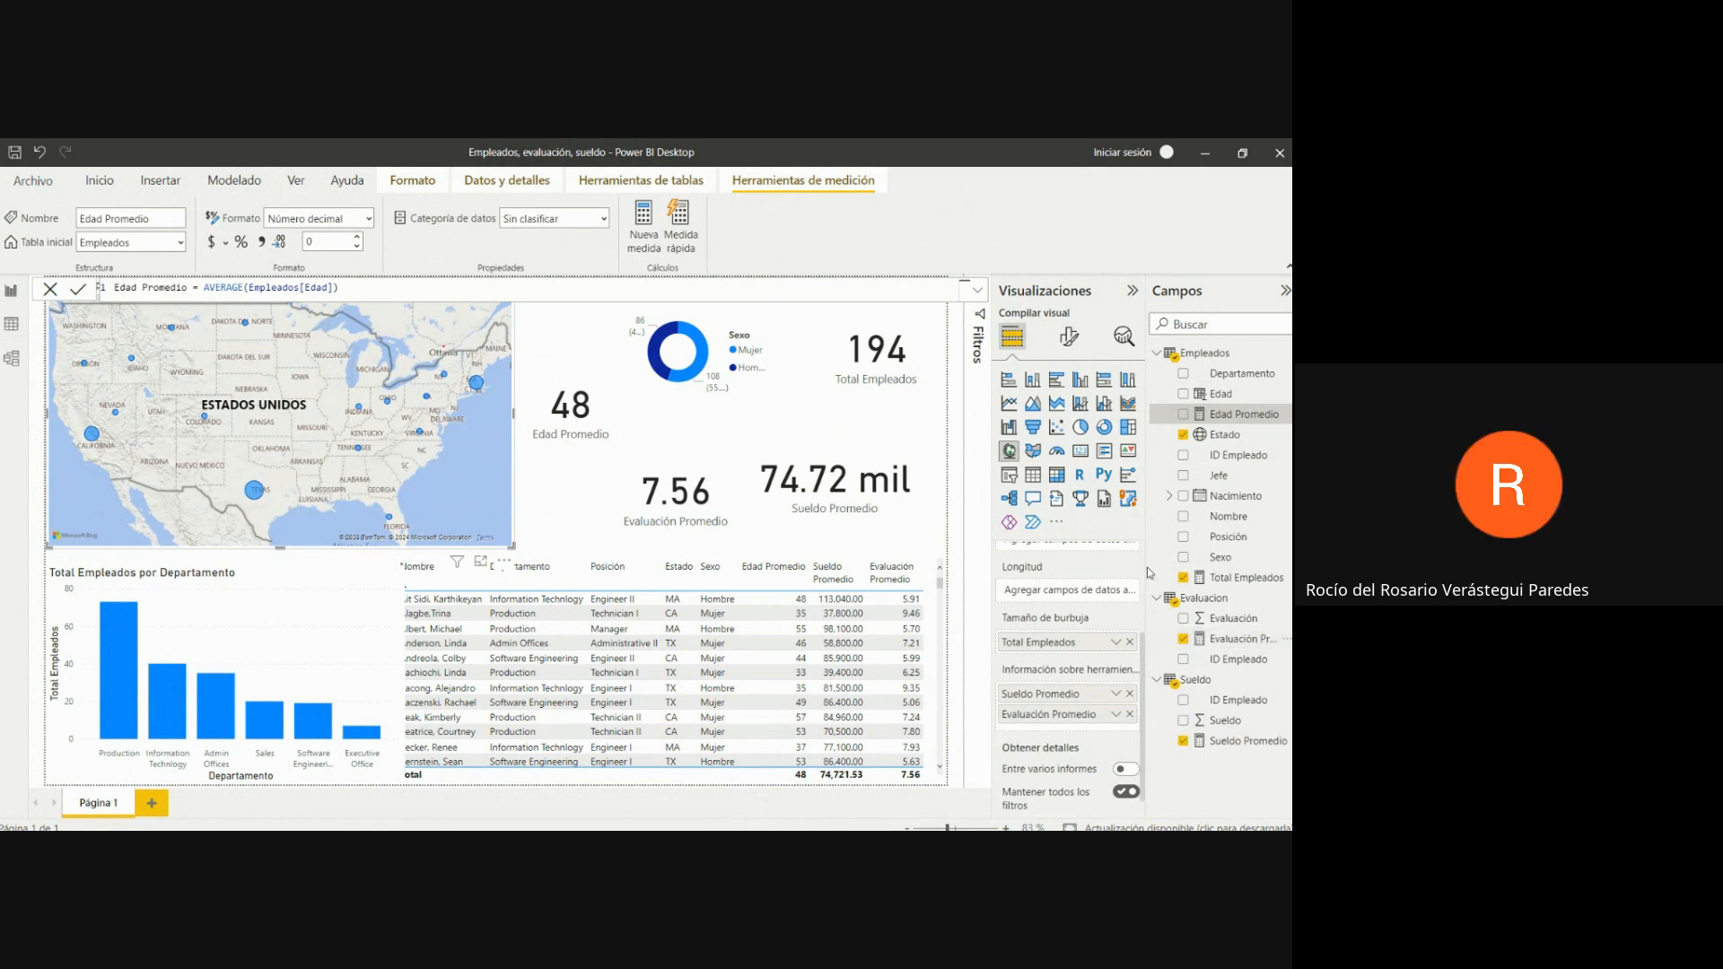
left_click_drag(1109, 727, 1109, 731)
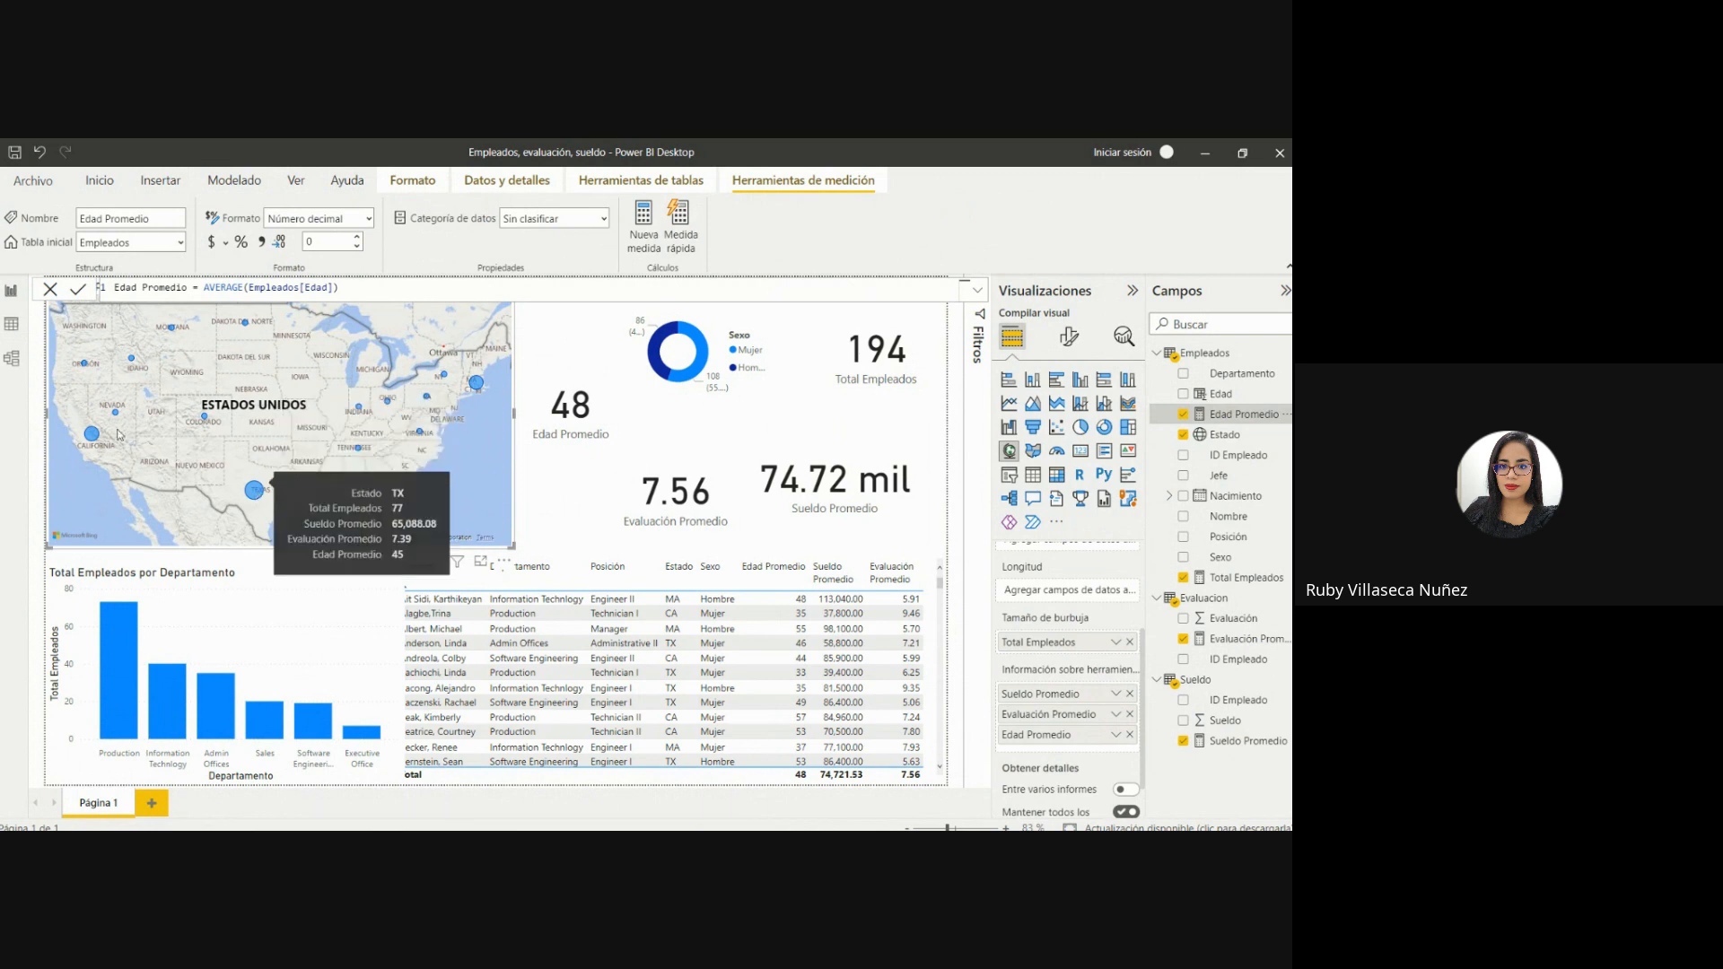
mouse_move(90, 434)
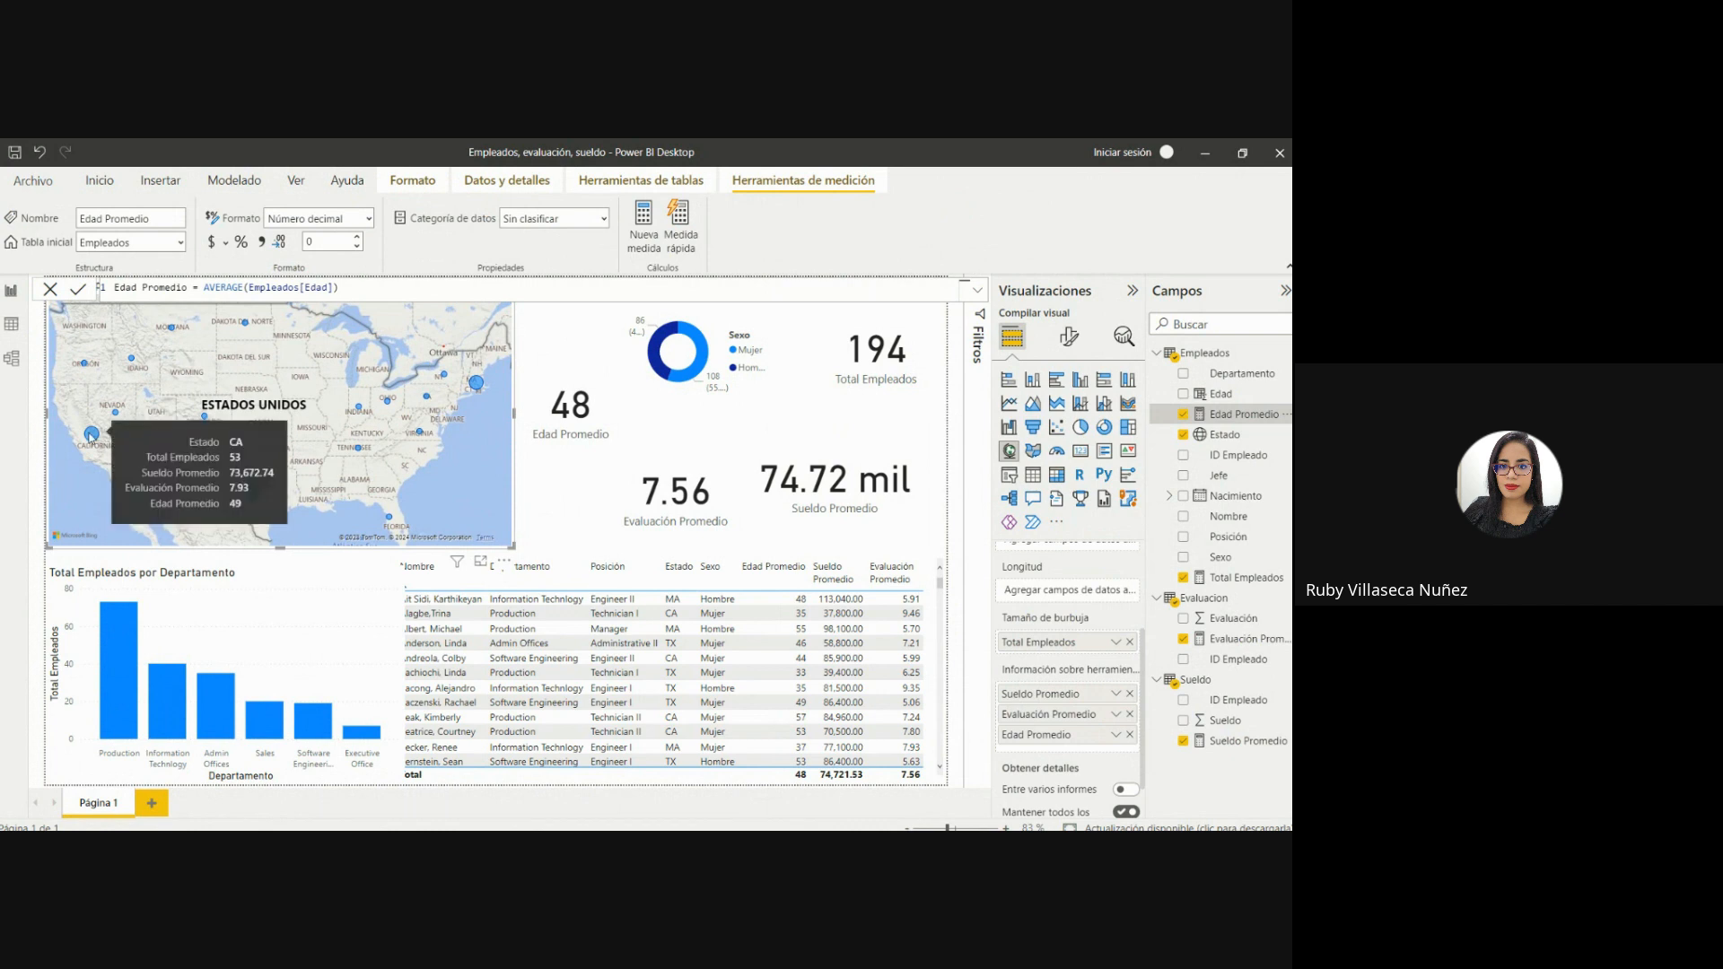
mouse_move(117, 626)
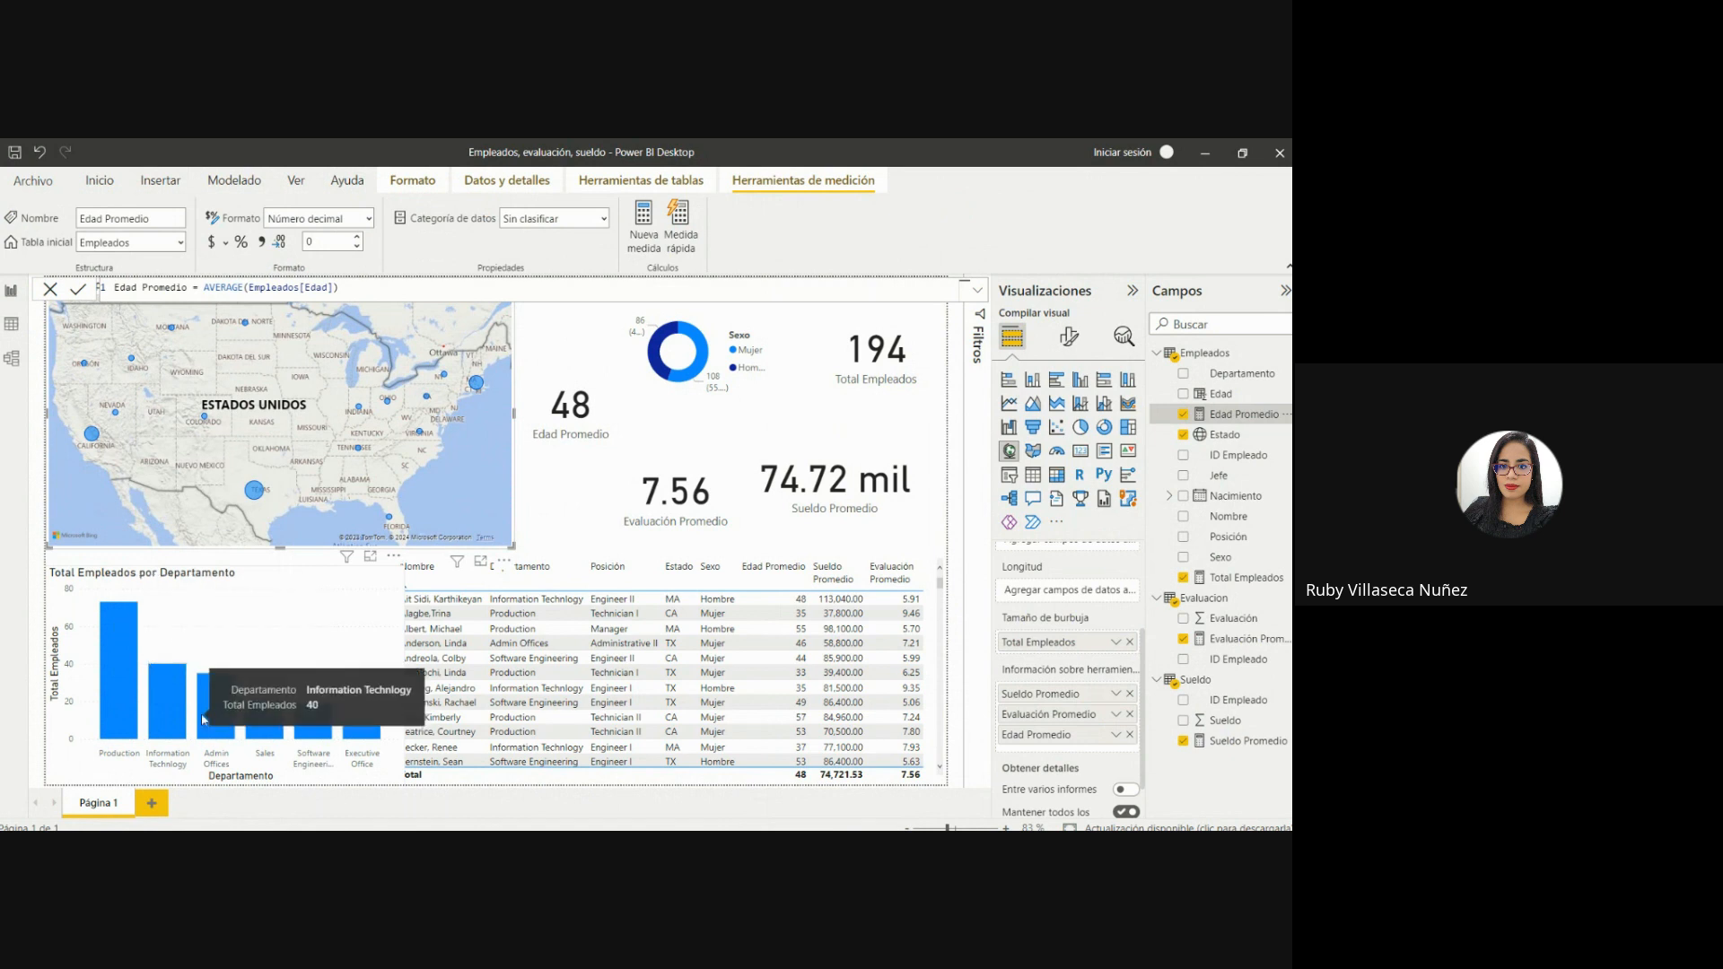
mouse_move(374, 733)
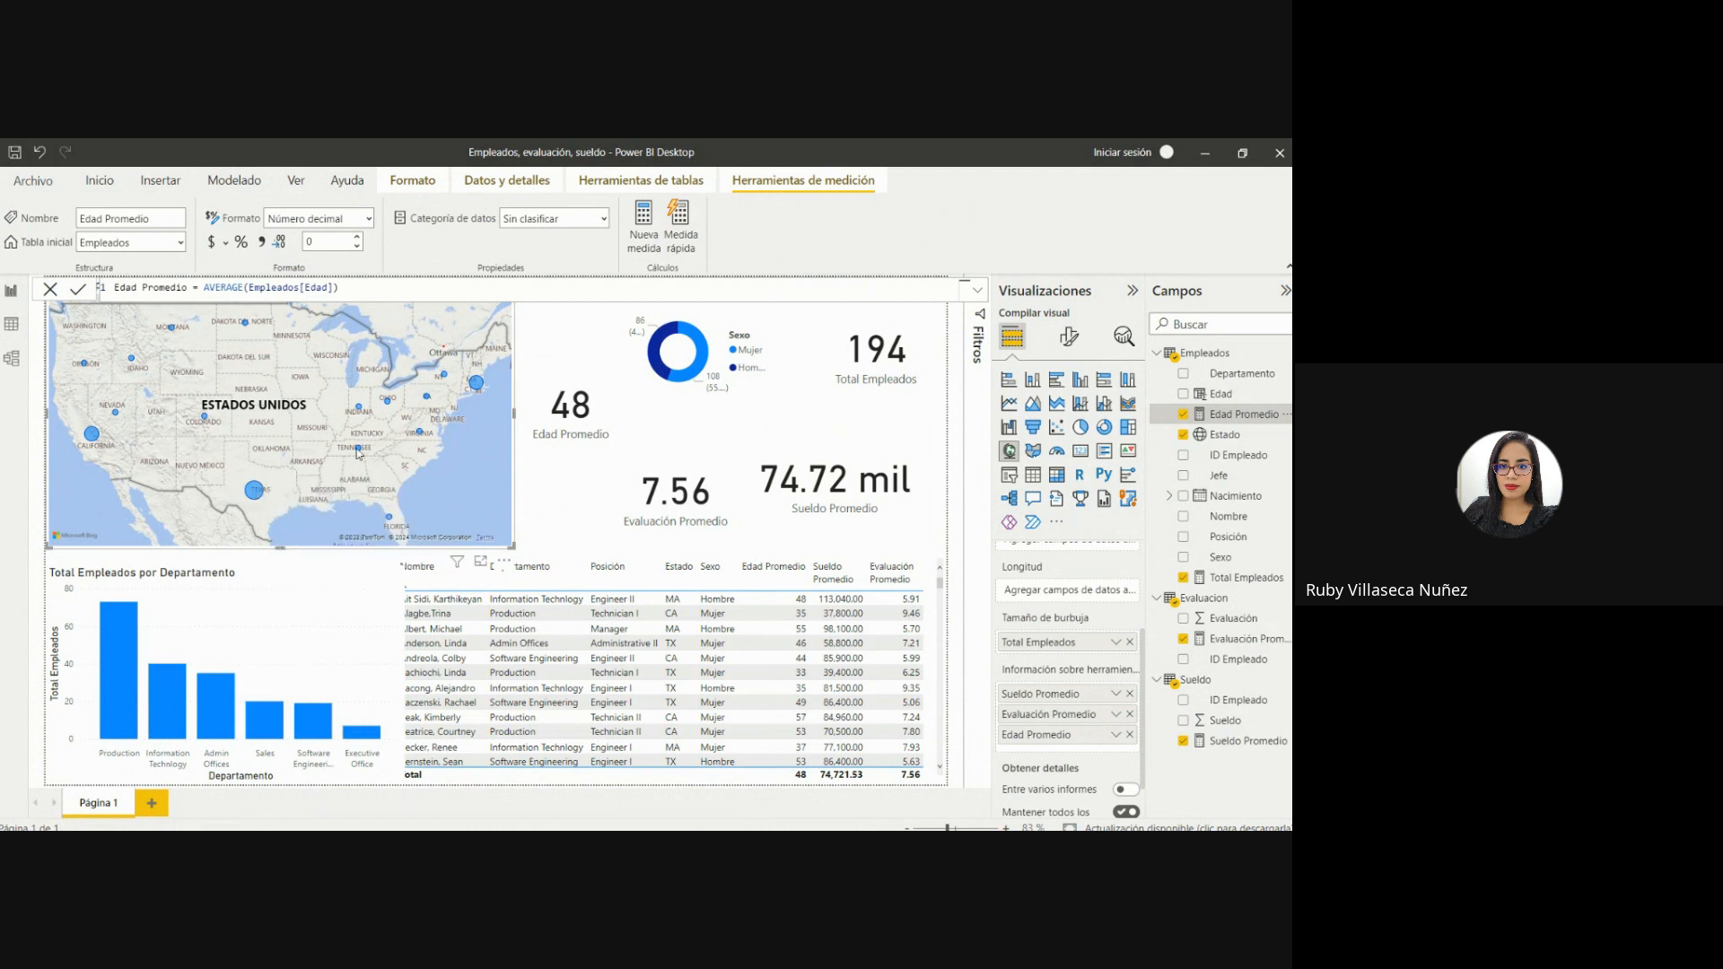
mouse_move(361, 452)
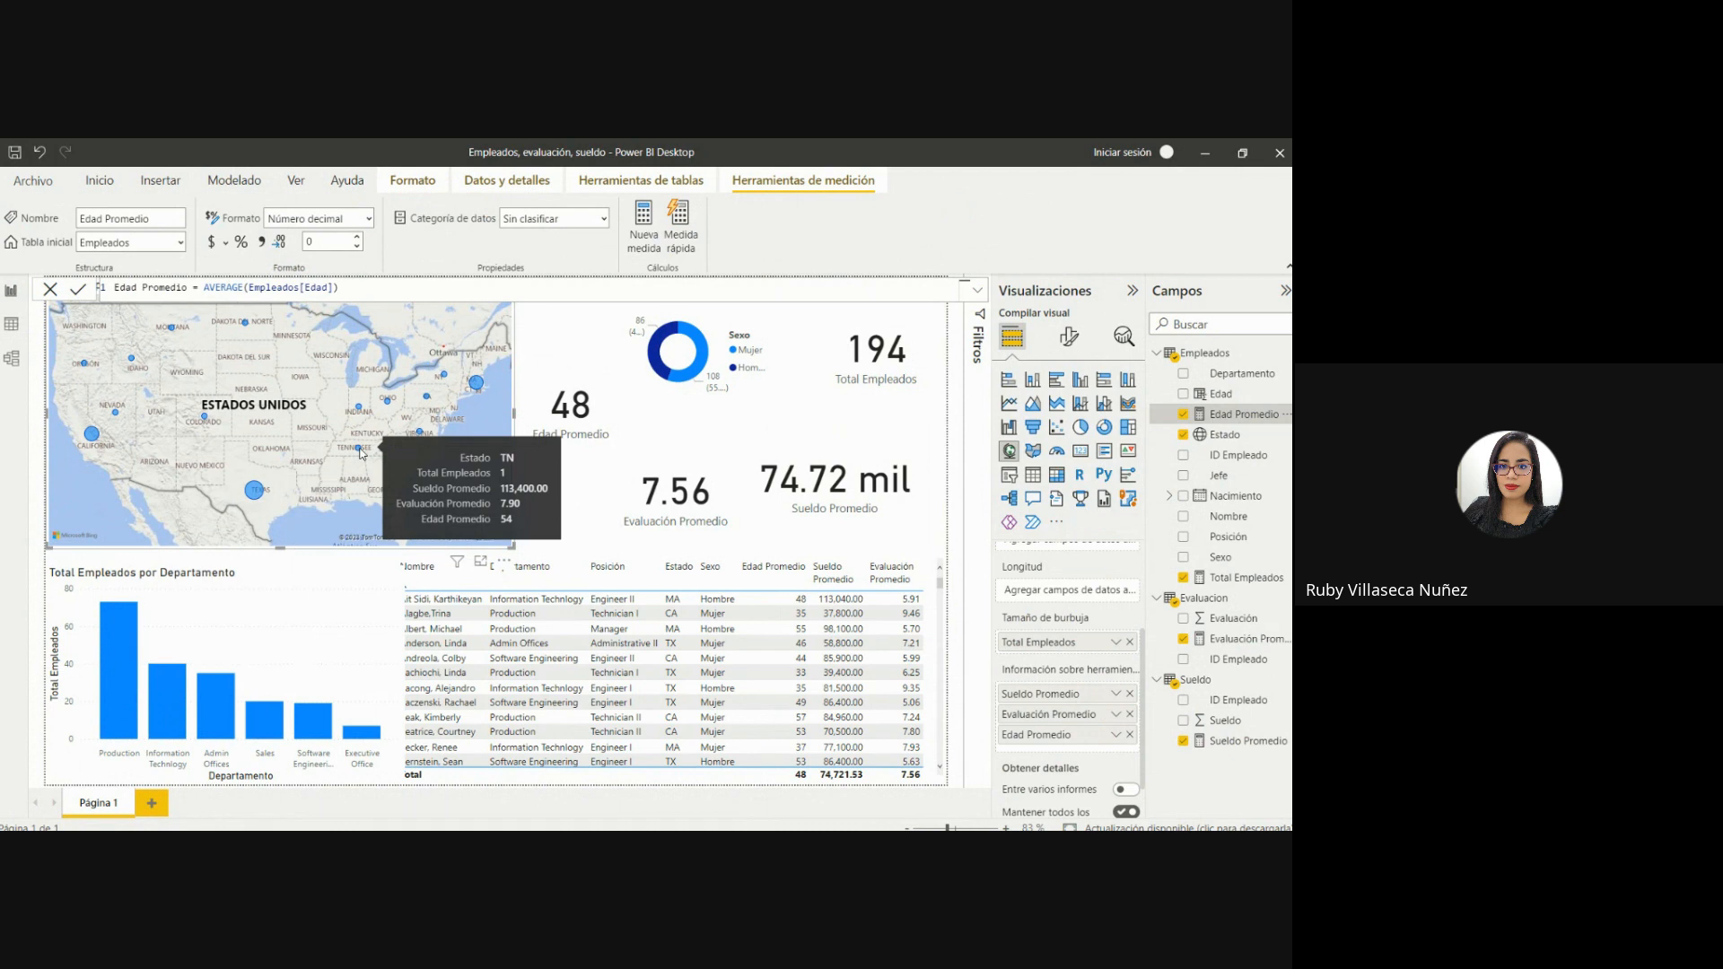
mouse_move(479, 385)
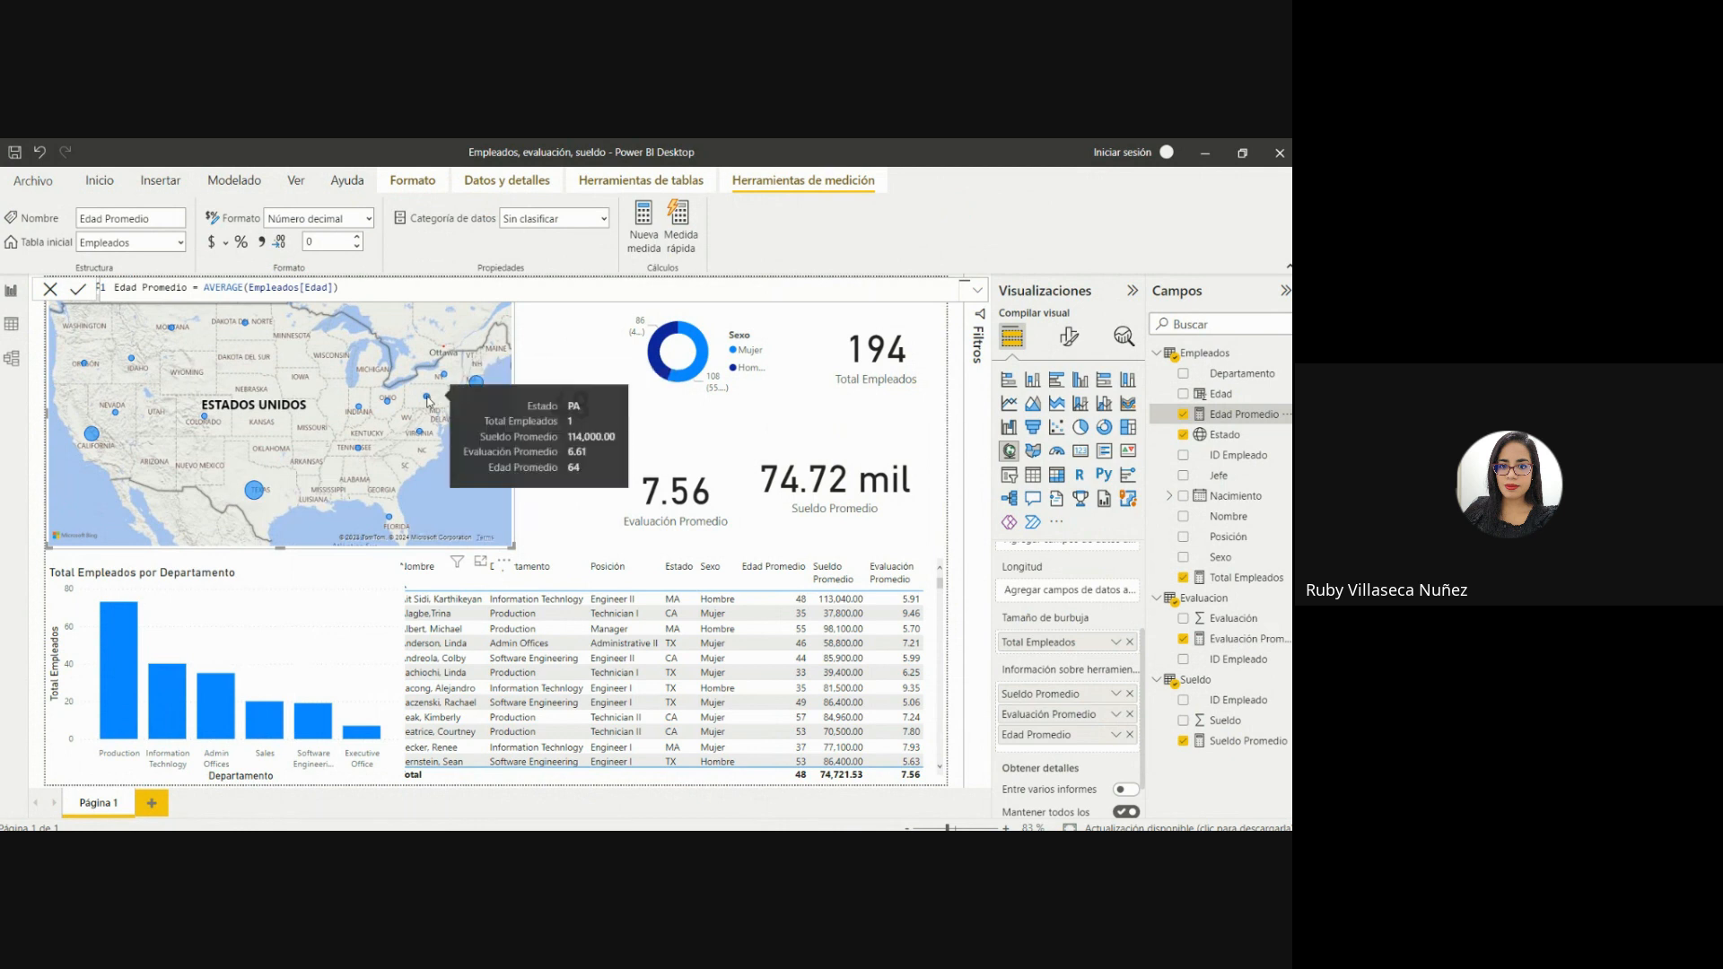
mouse_move(420, 438)
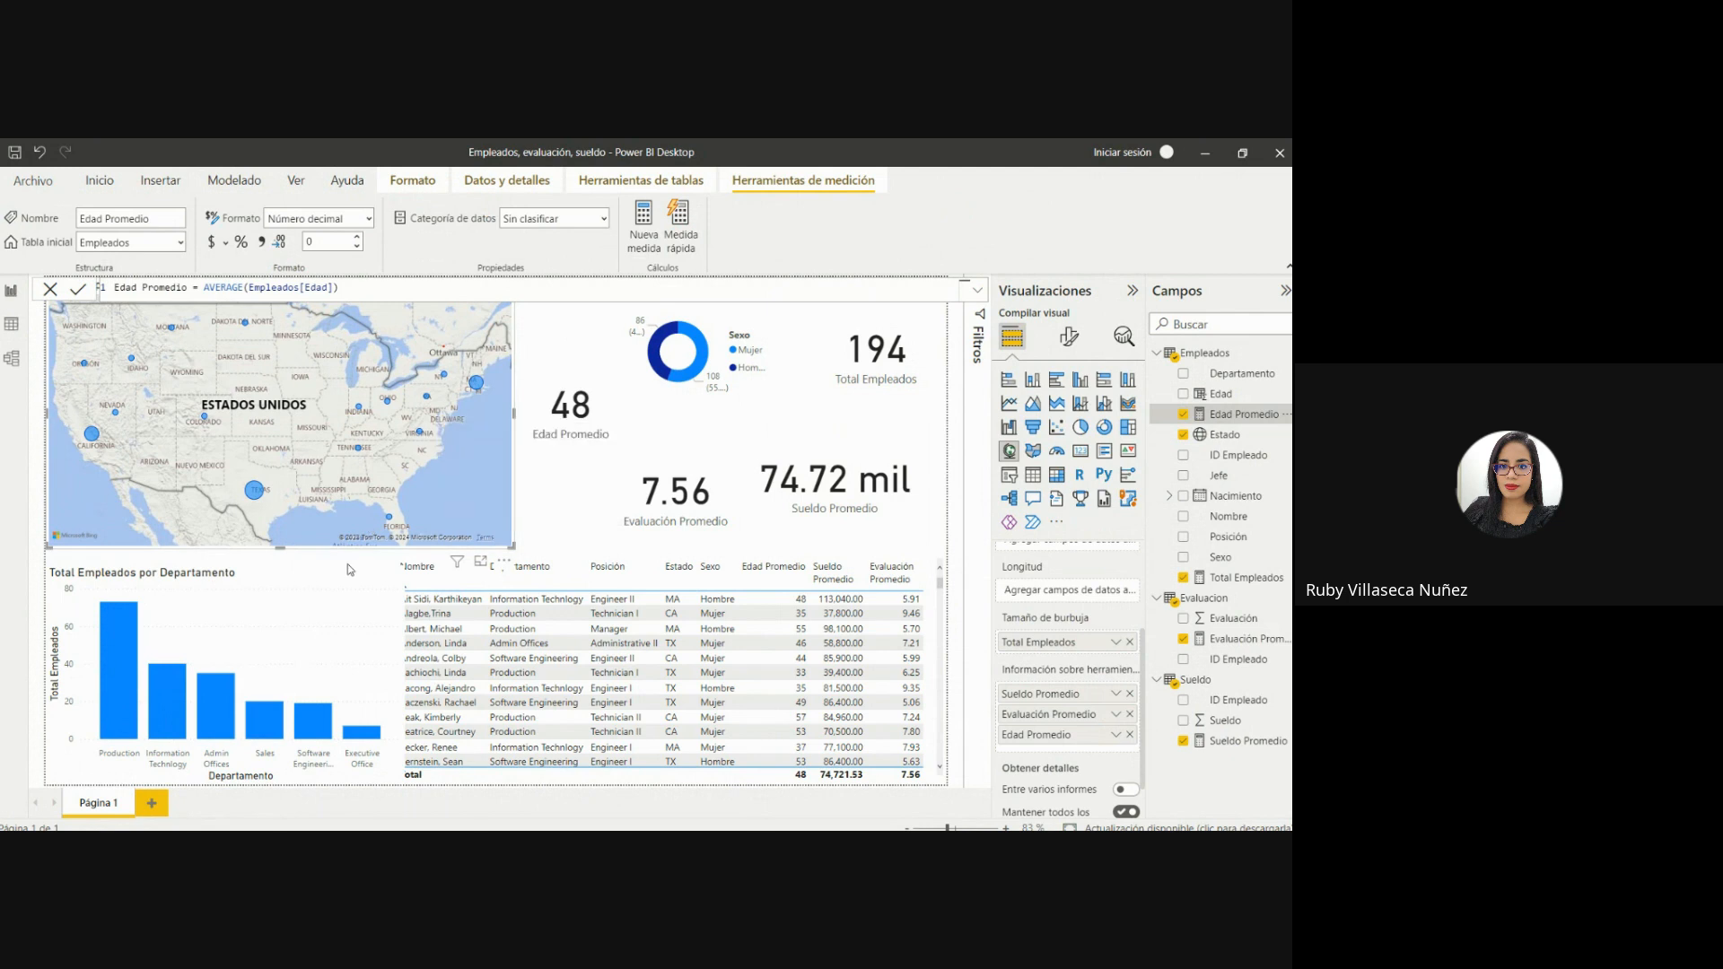
Add Sueldo Promedio, Evaluación Promedio and Edad Promedio to the tooltip of the Total Empleados por Departamento column chart and check its bars.
left_click(329, 614)
mouse_move(284, 716)
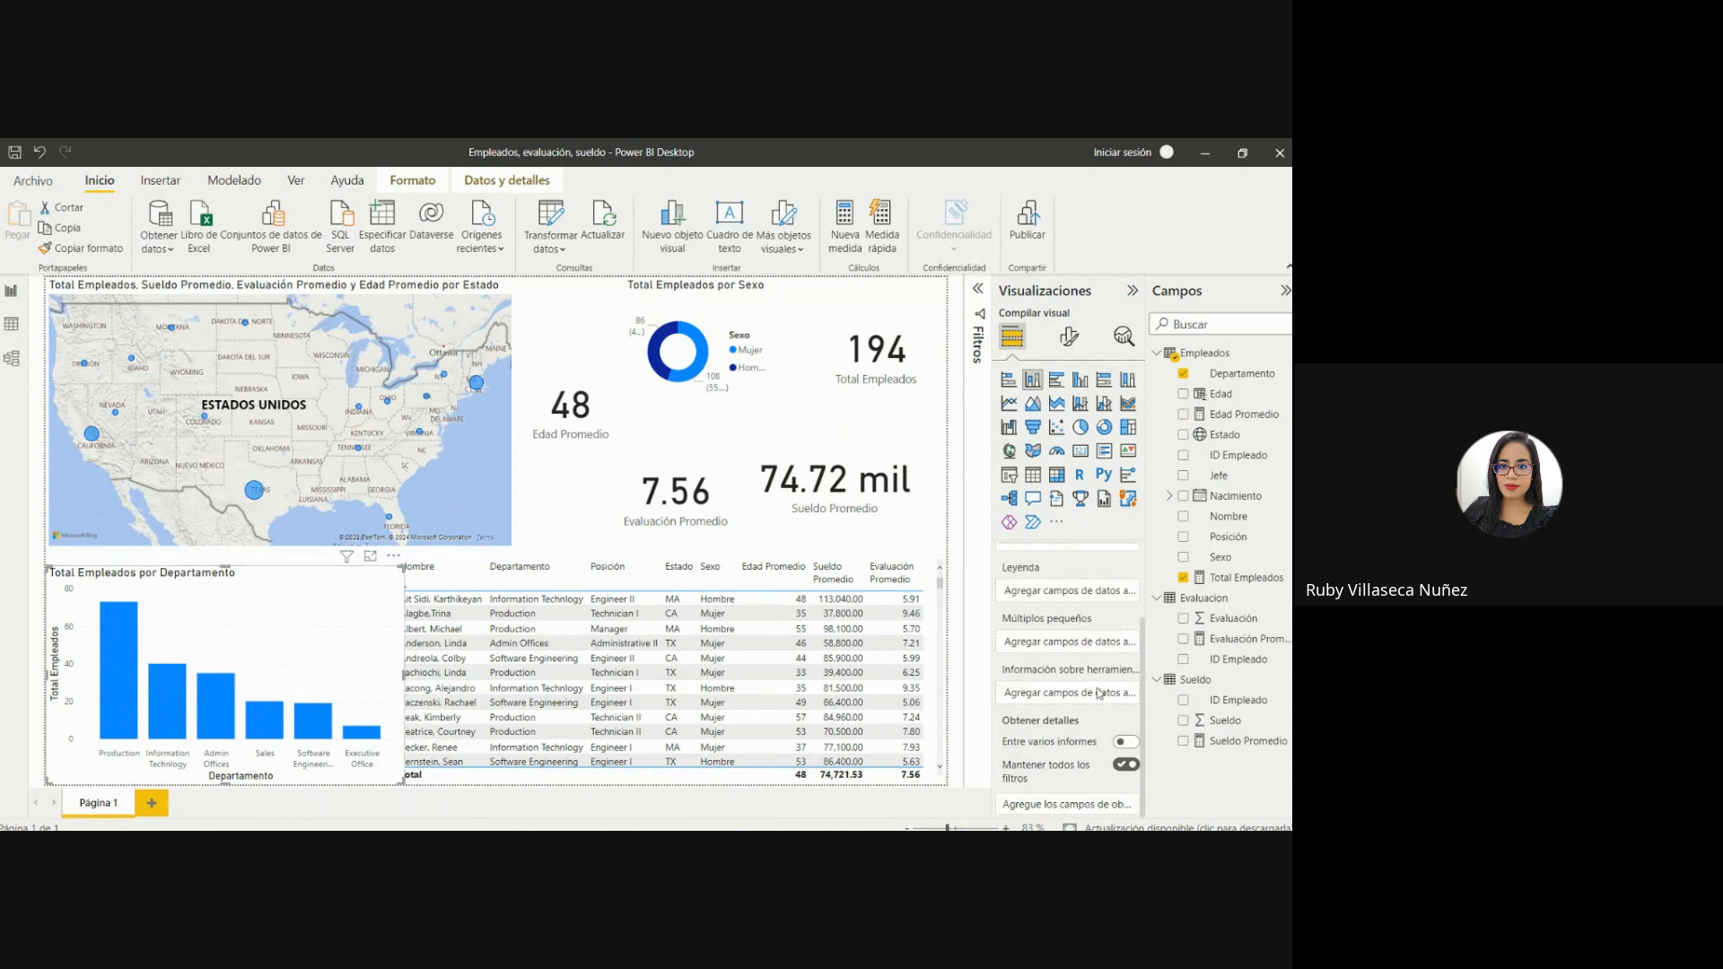
mouse_move(1059, 677)
left_click_drag(1213, 739, 1103, 692)
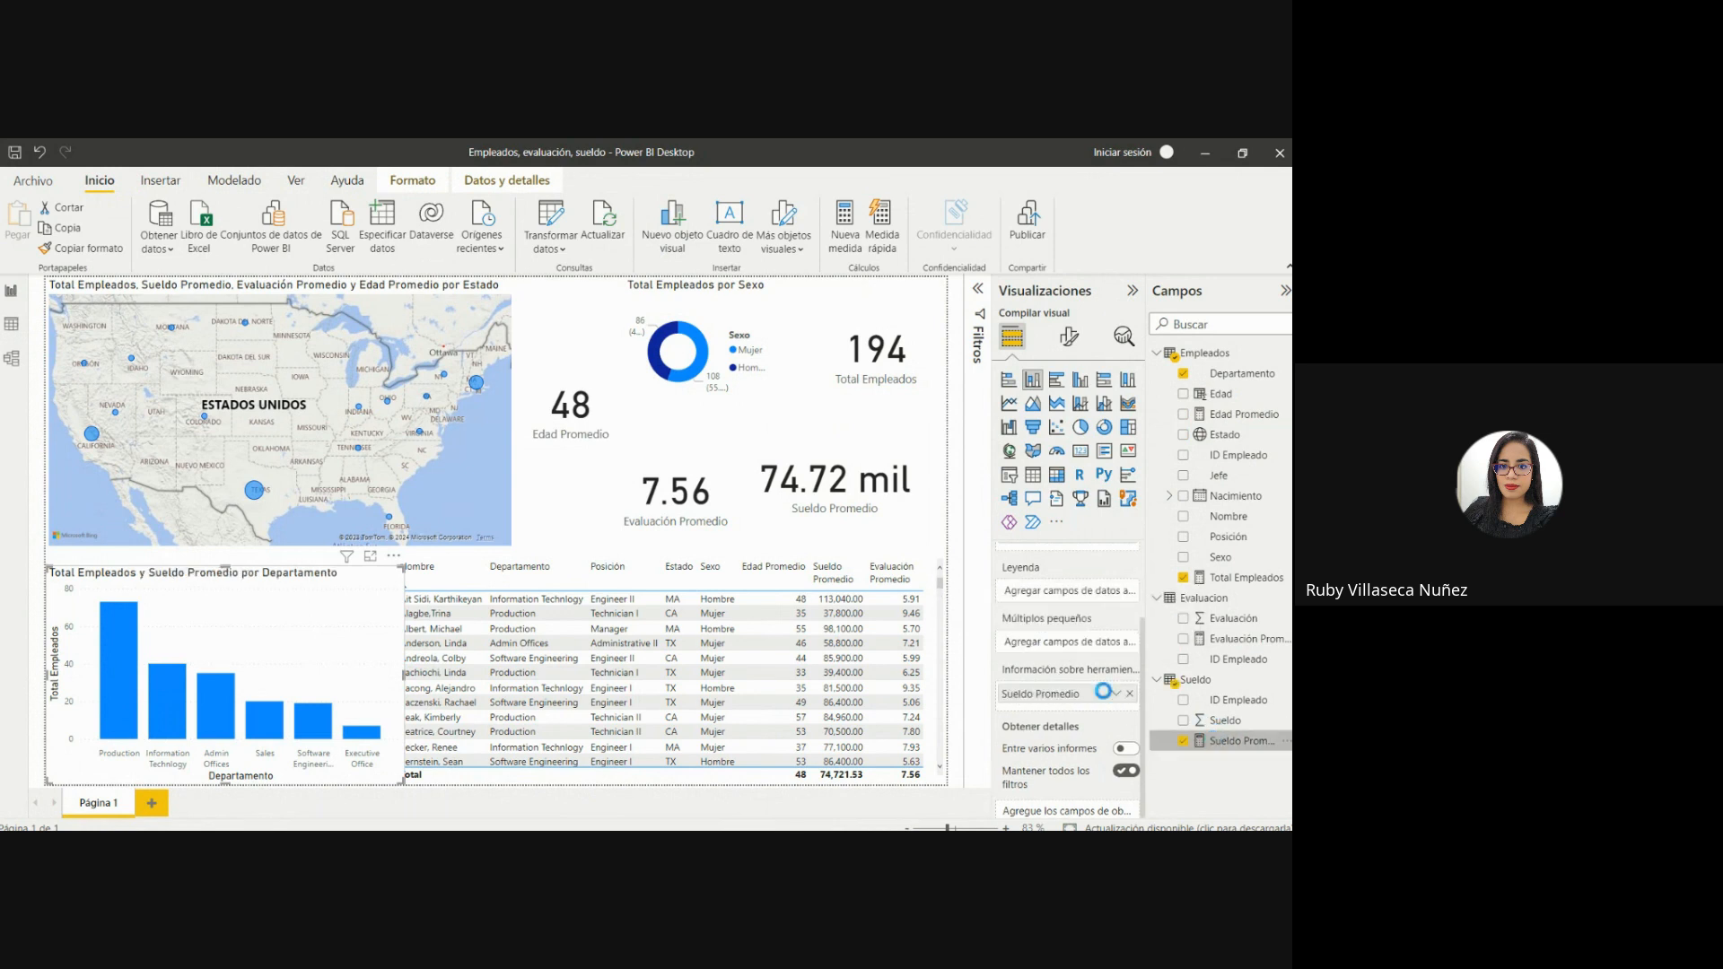
left_click_drag(1216, 640, 1081, 712)
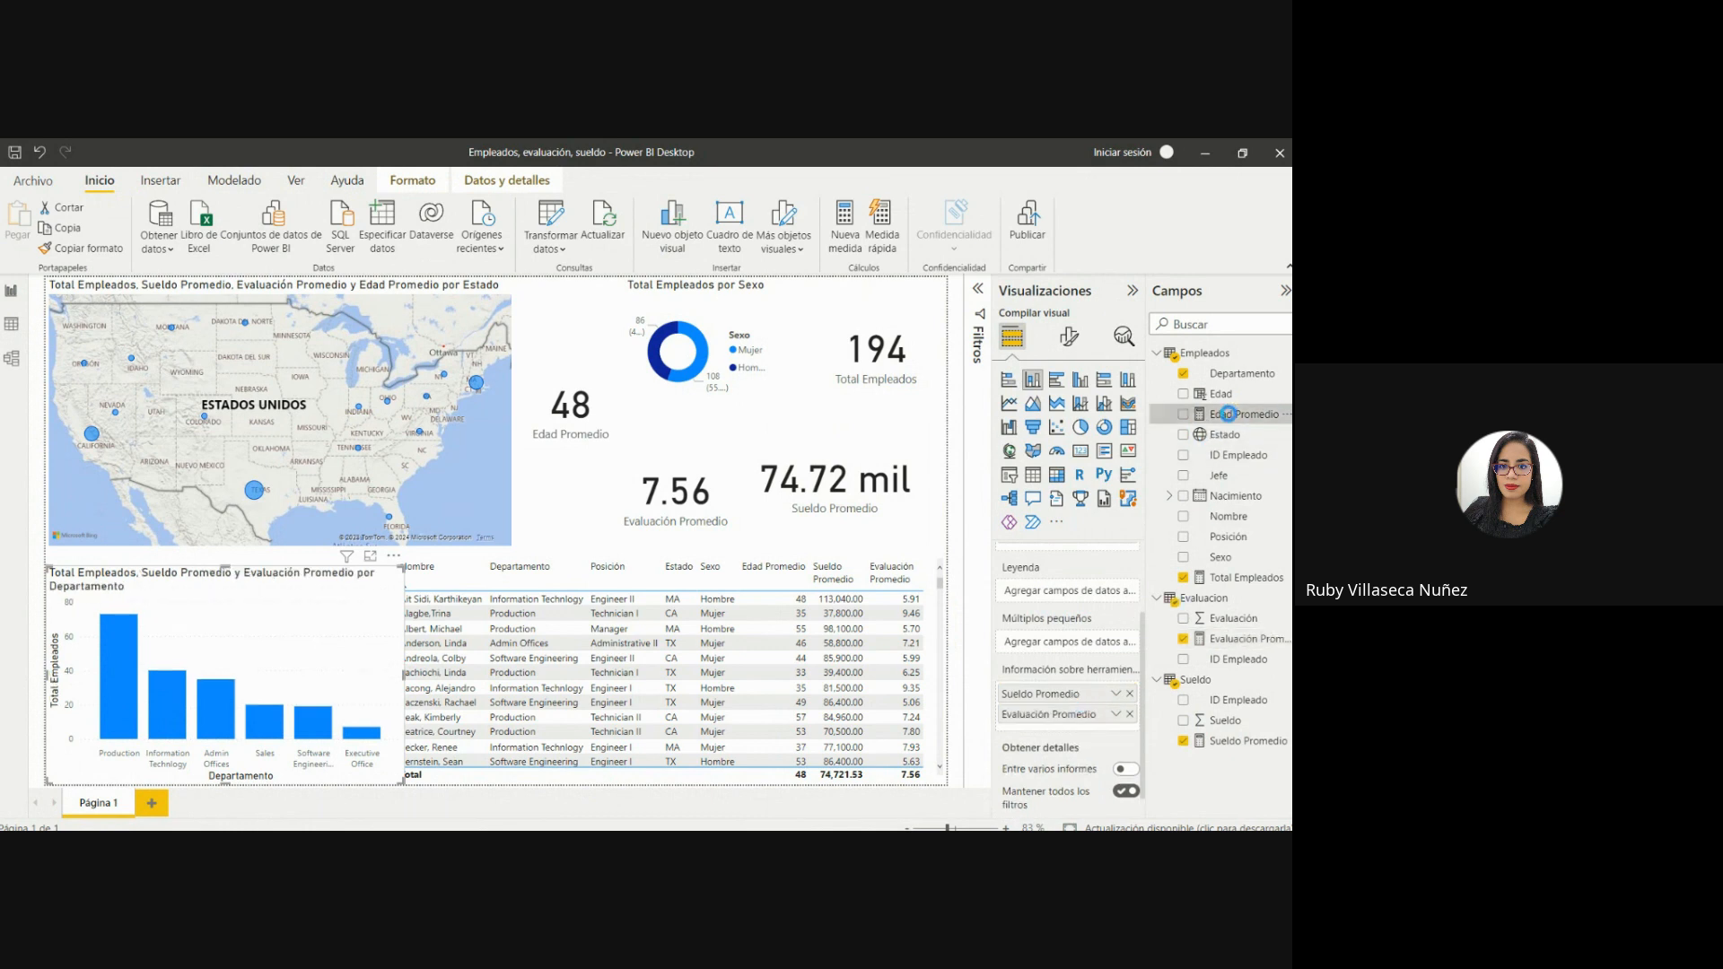
left_click_drag(1227, 414, 1104, 719)
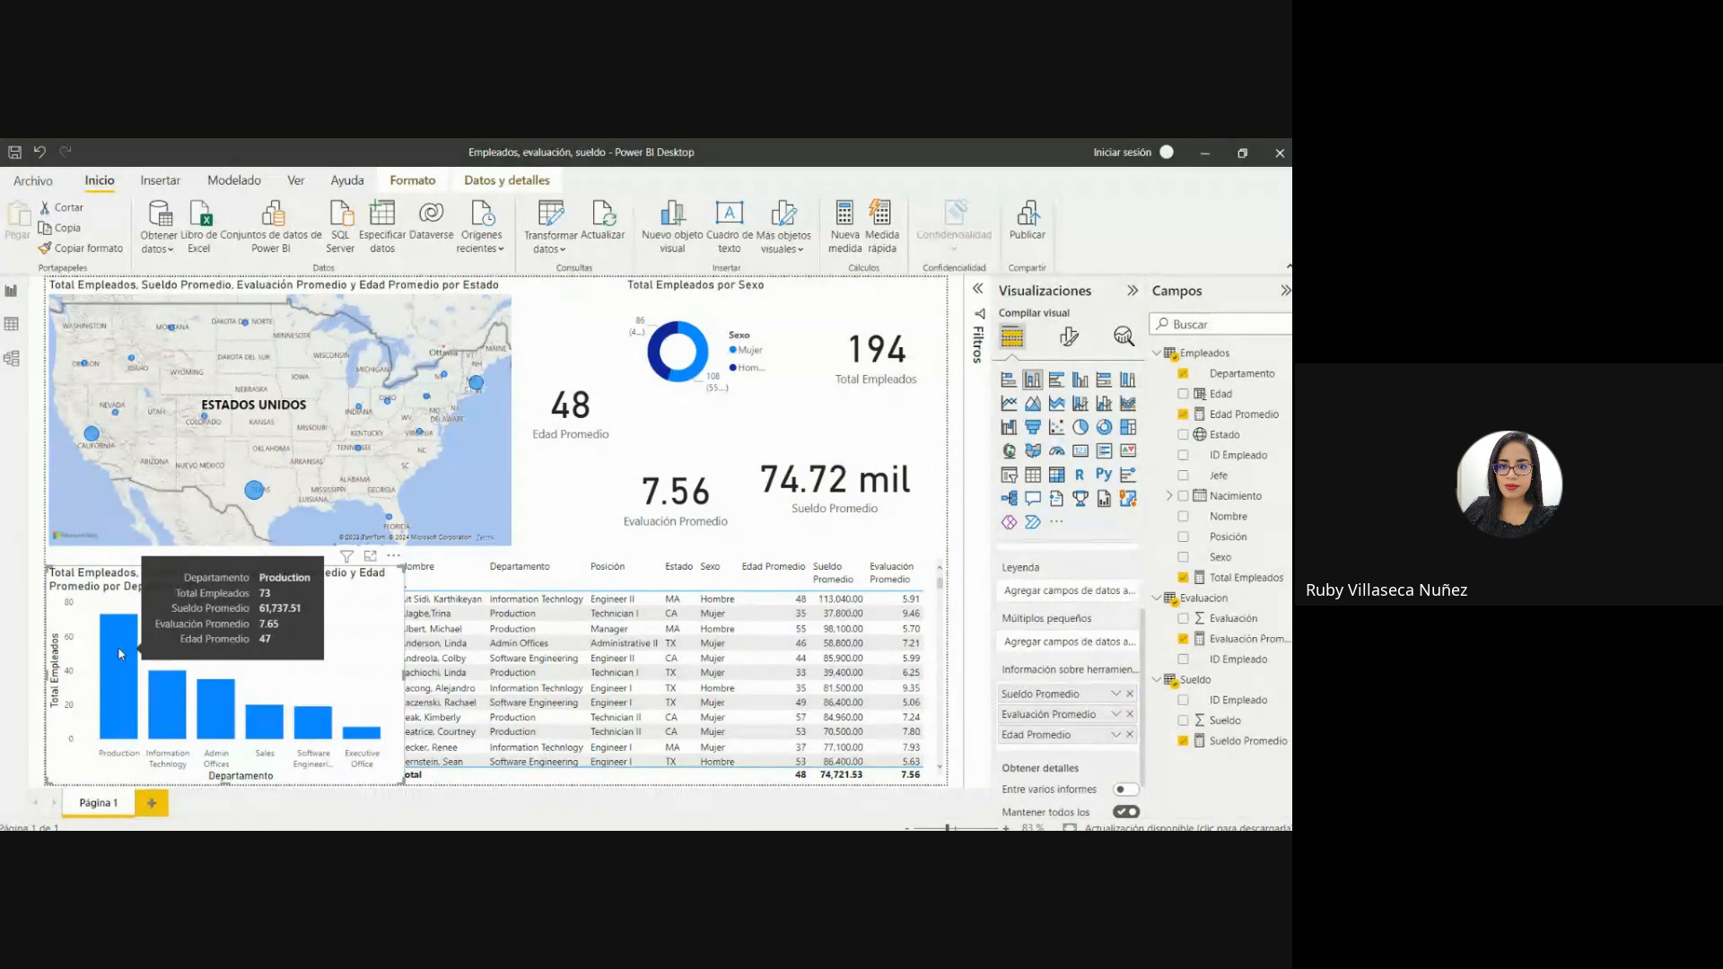
mouse_move(156, 743)
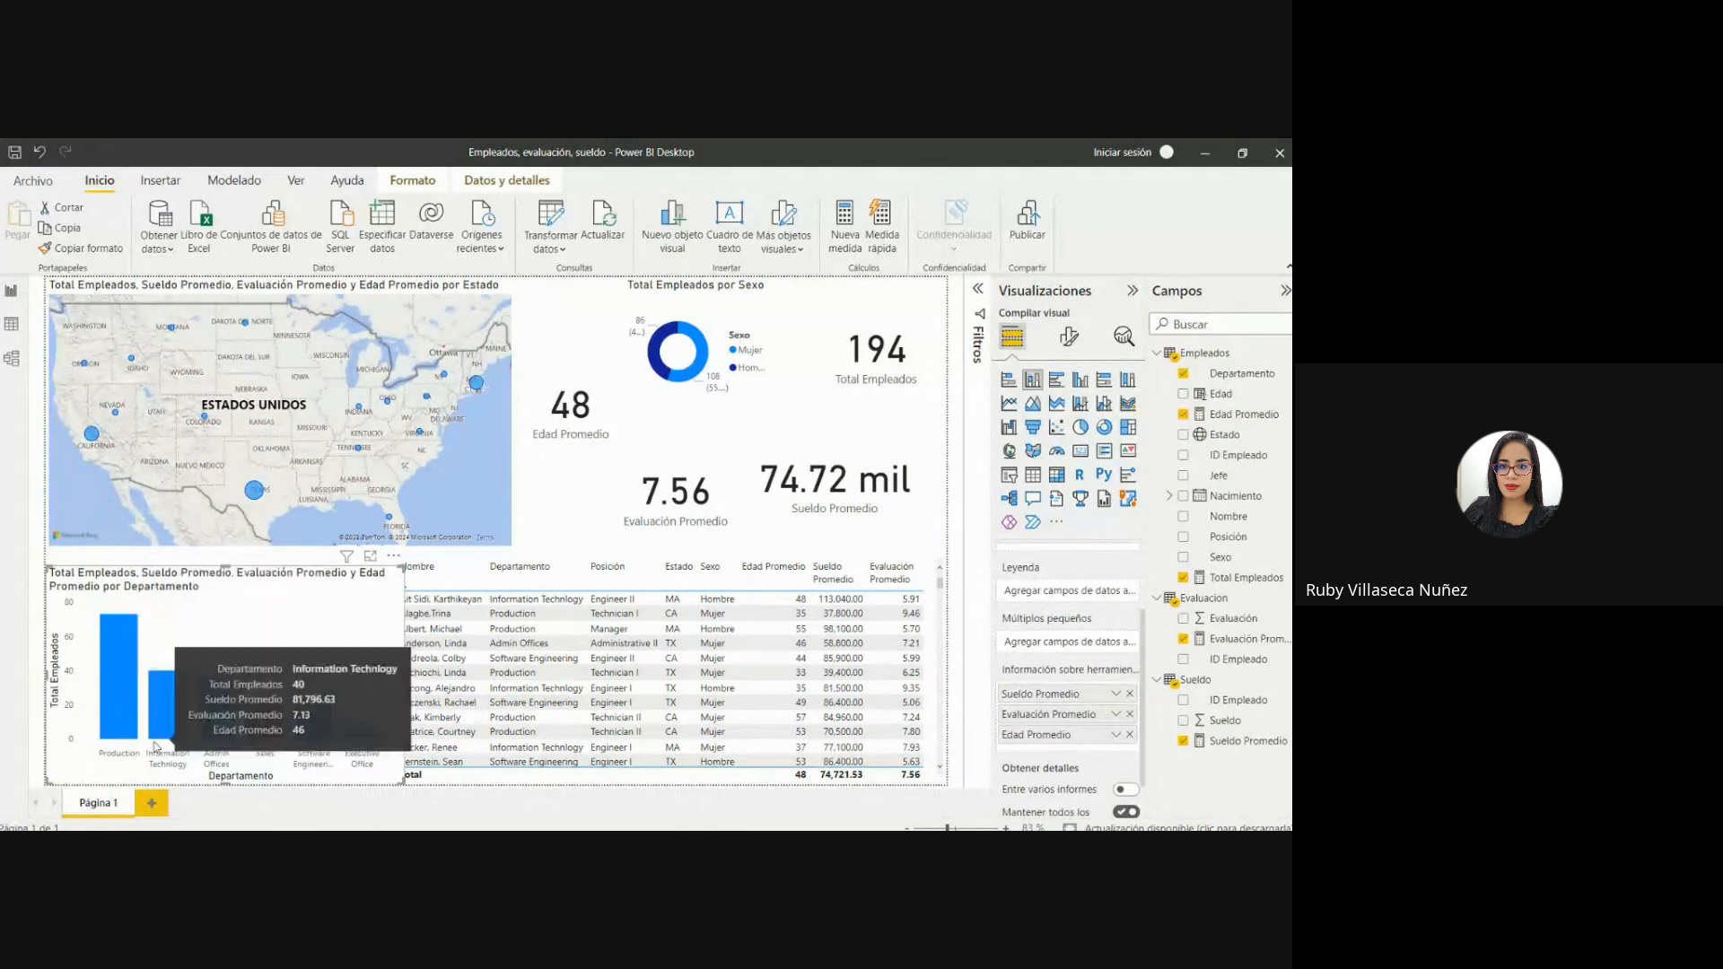
mouse_move(224, 725)
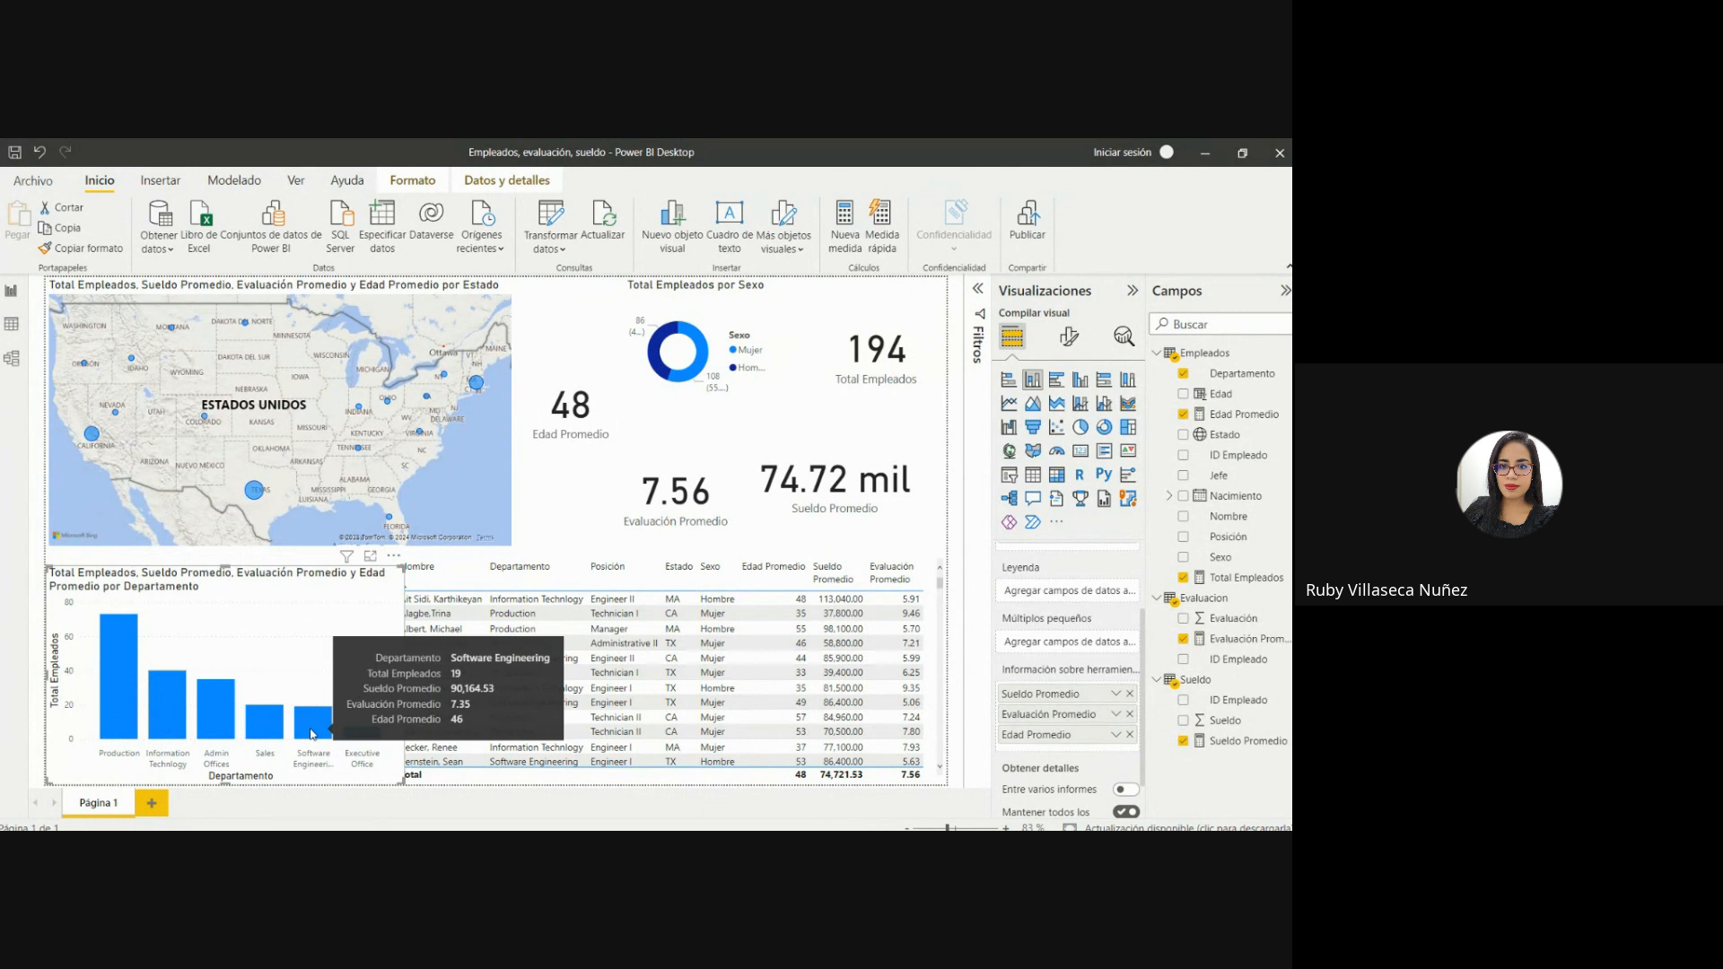
Add Sueldo Promedio, Evaluación Promedio and Edad Promedio to the Total Empleados por Sexo donut's tooltip and check the Mujer and Hombre segments.
left_click(689, 363)
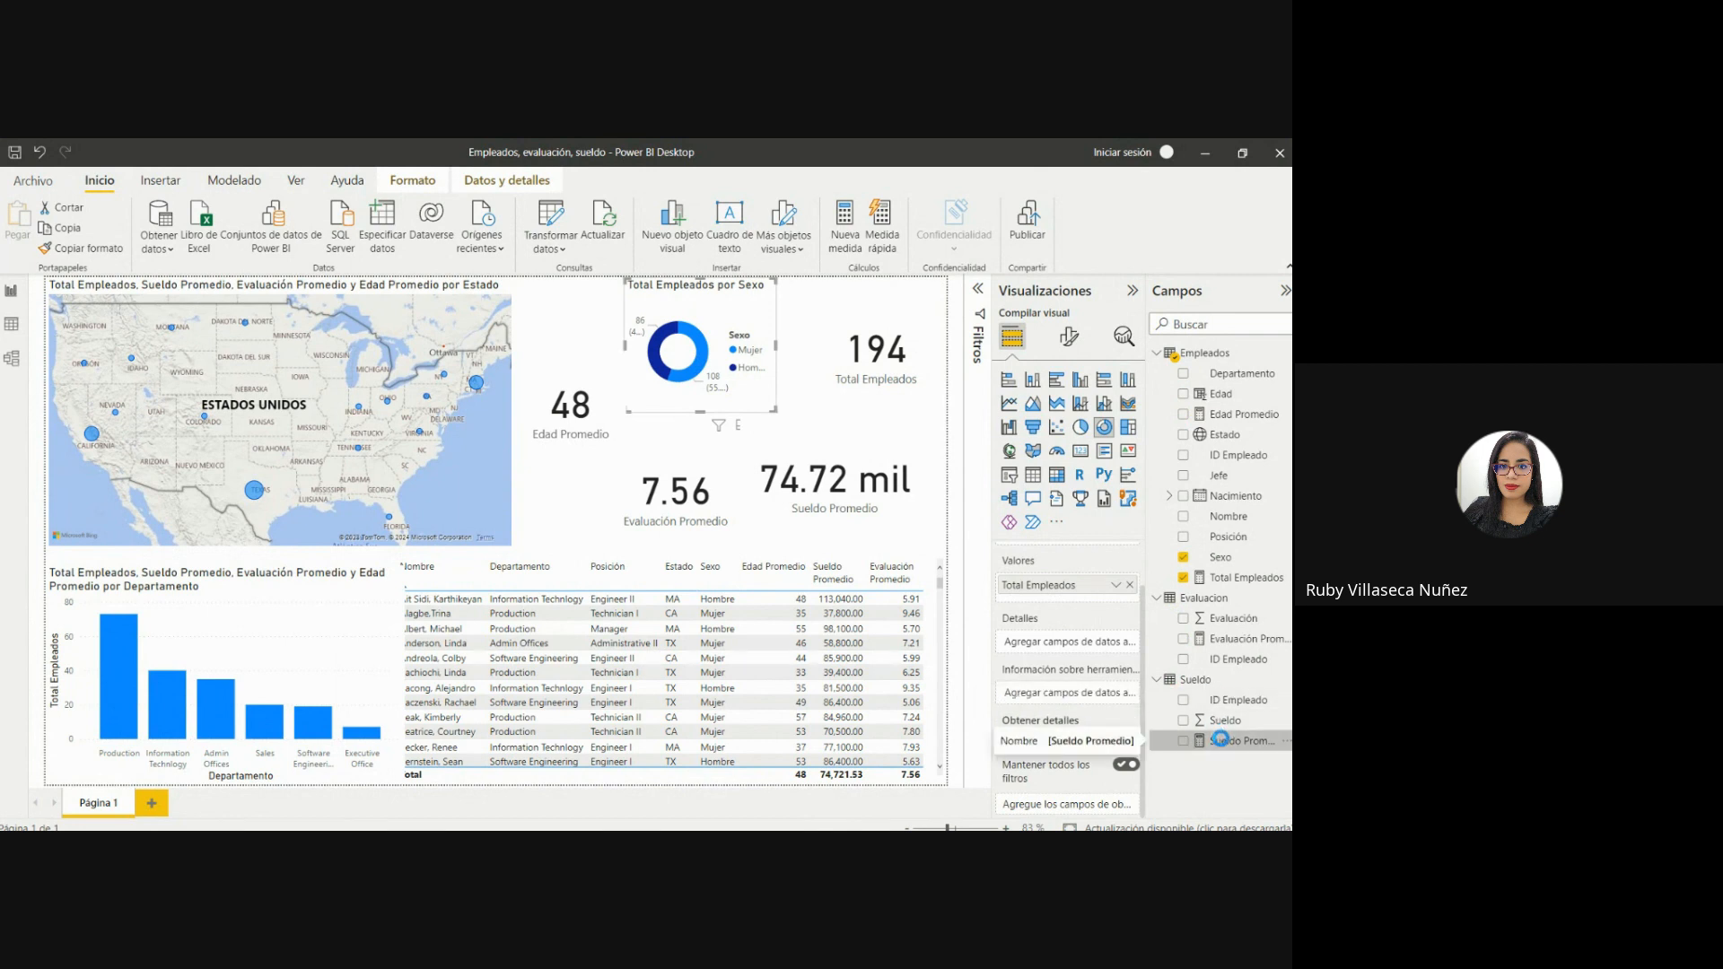
left_click_drag(1220, 738, 1067, 694)
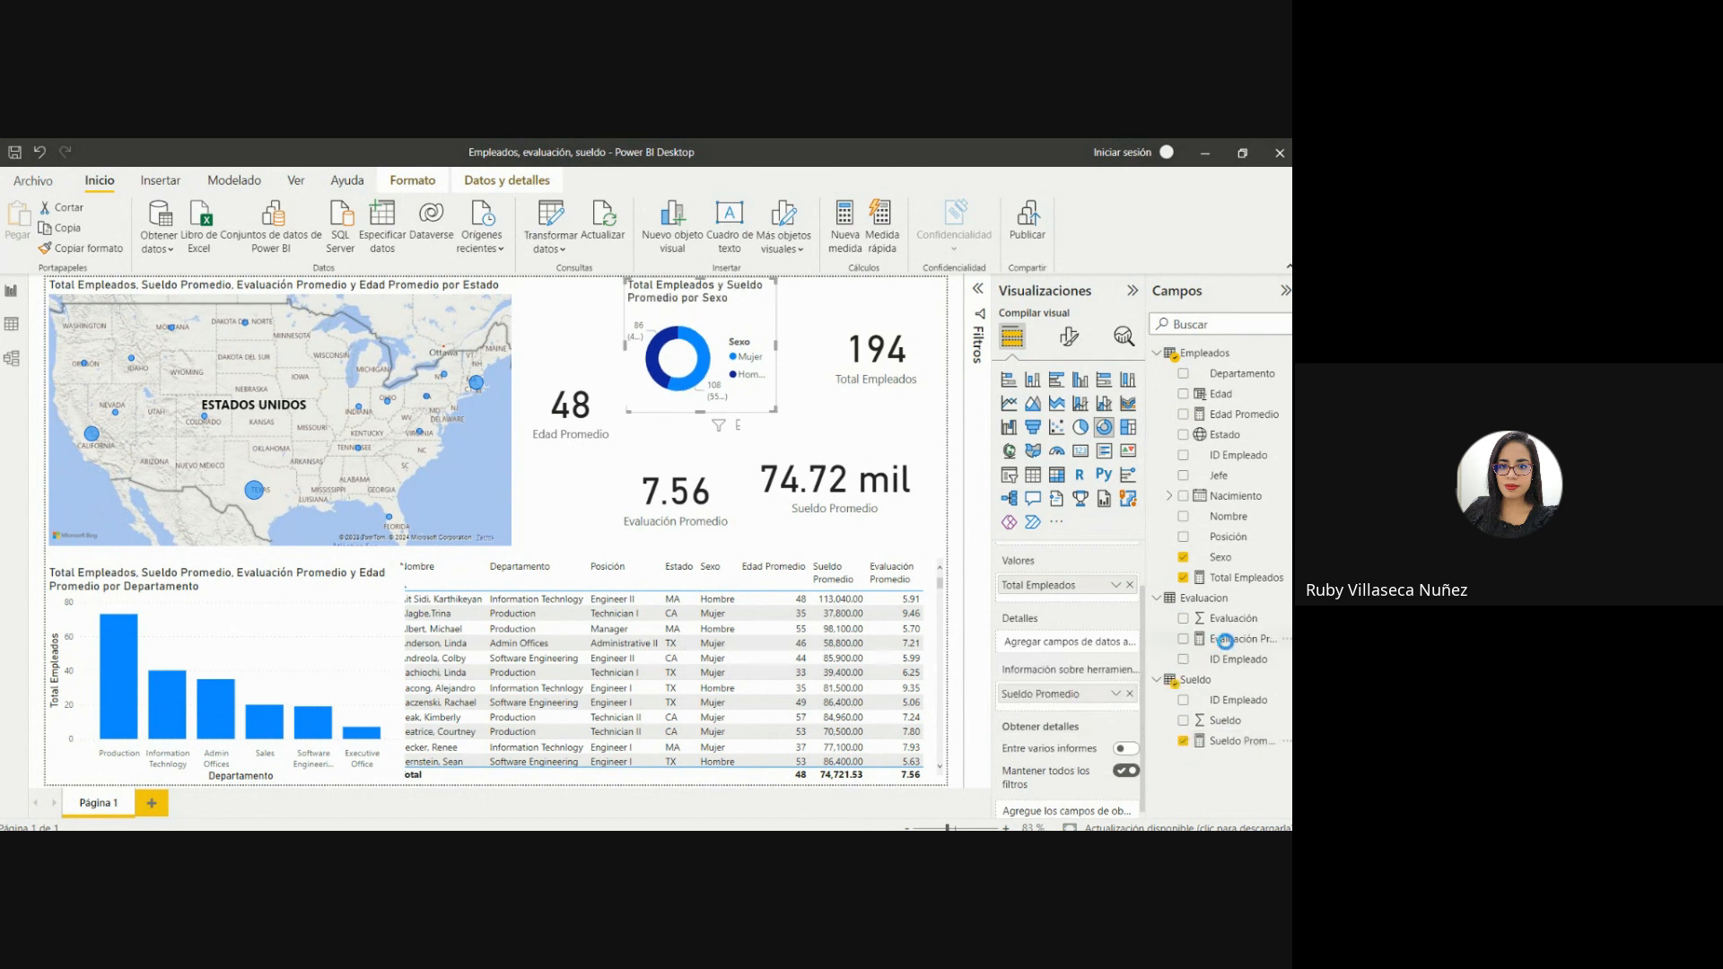
left_click_drag(1226, 639, 1095, 706)
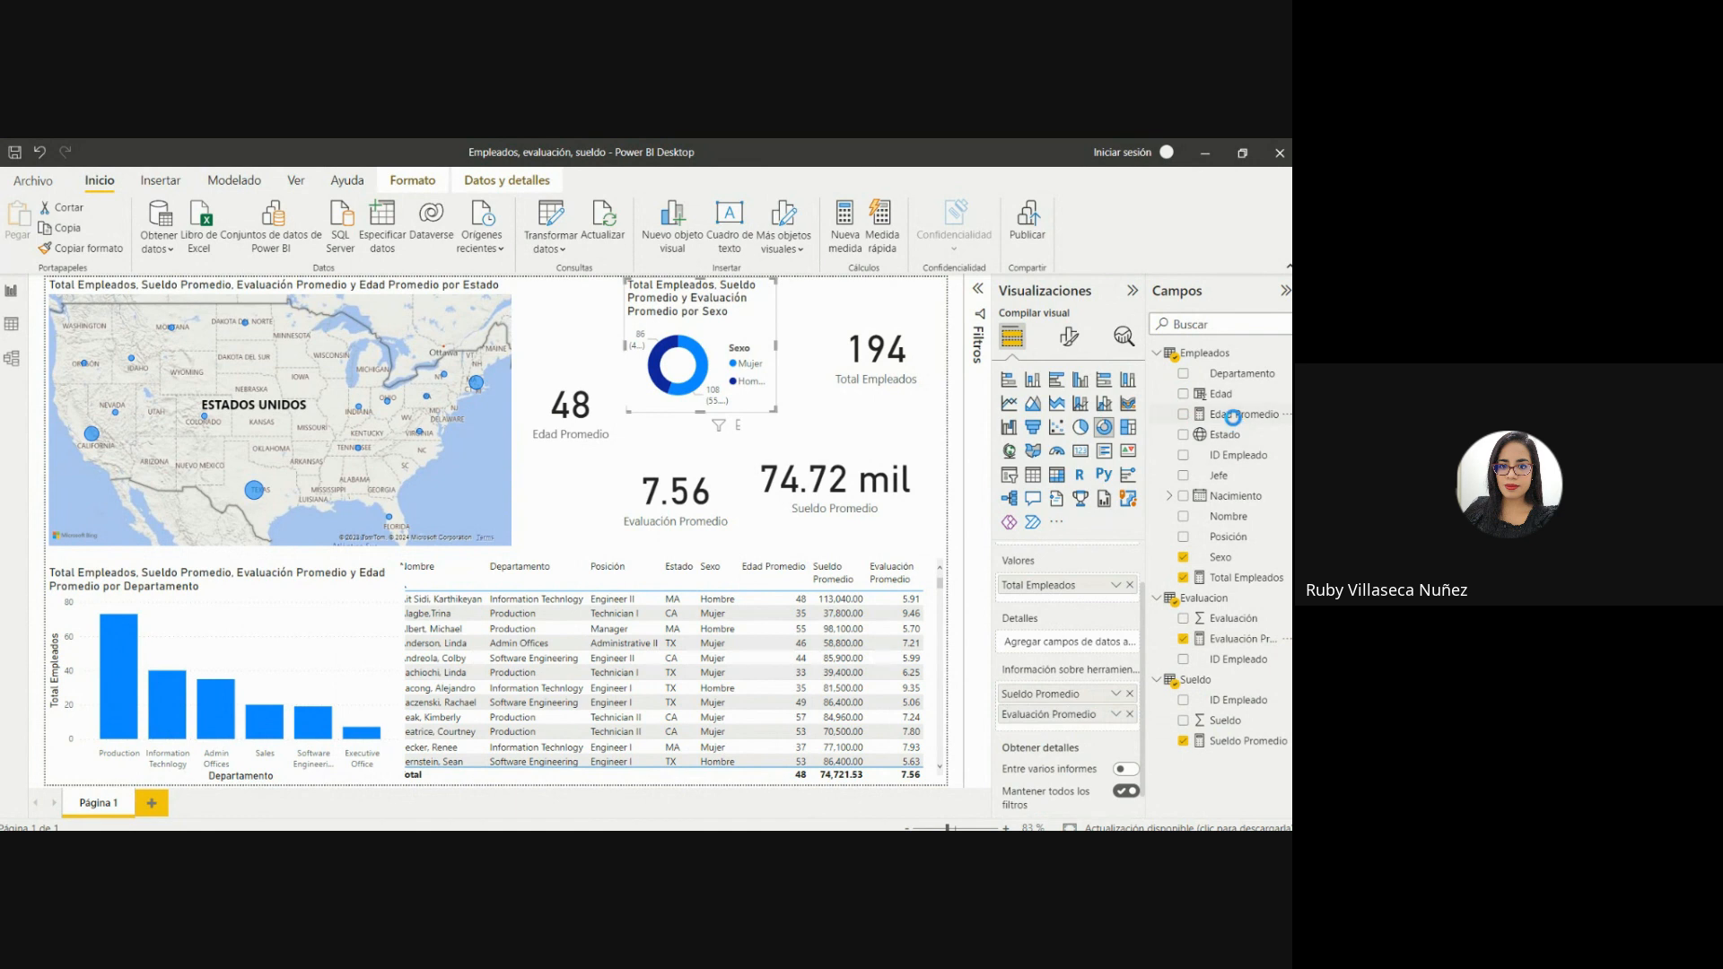
left_click_drag(1233, 415, 1074, 724)
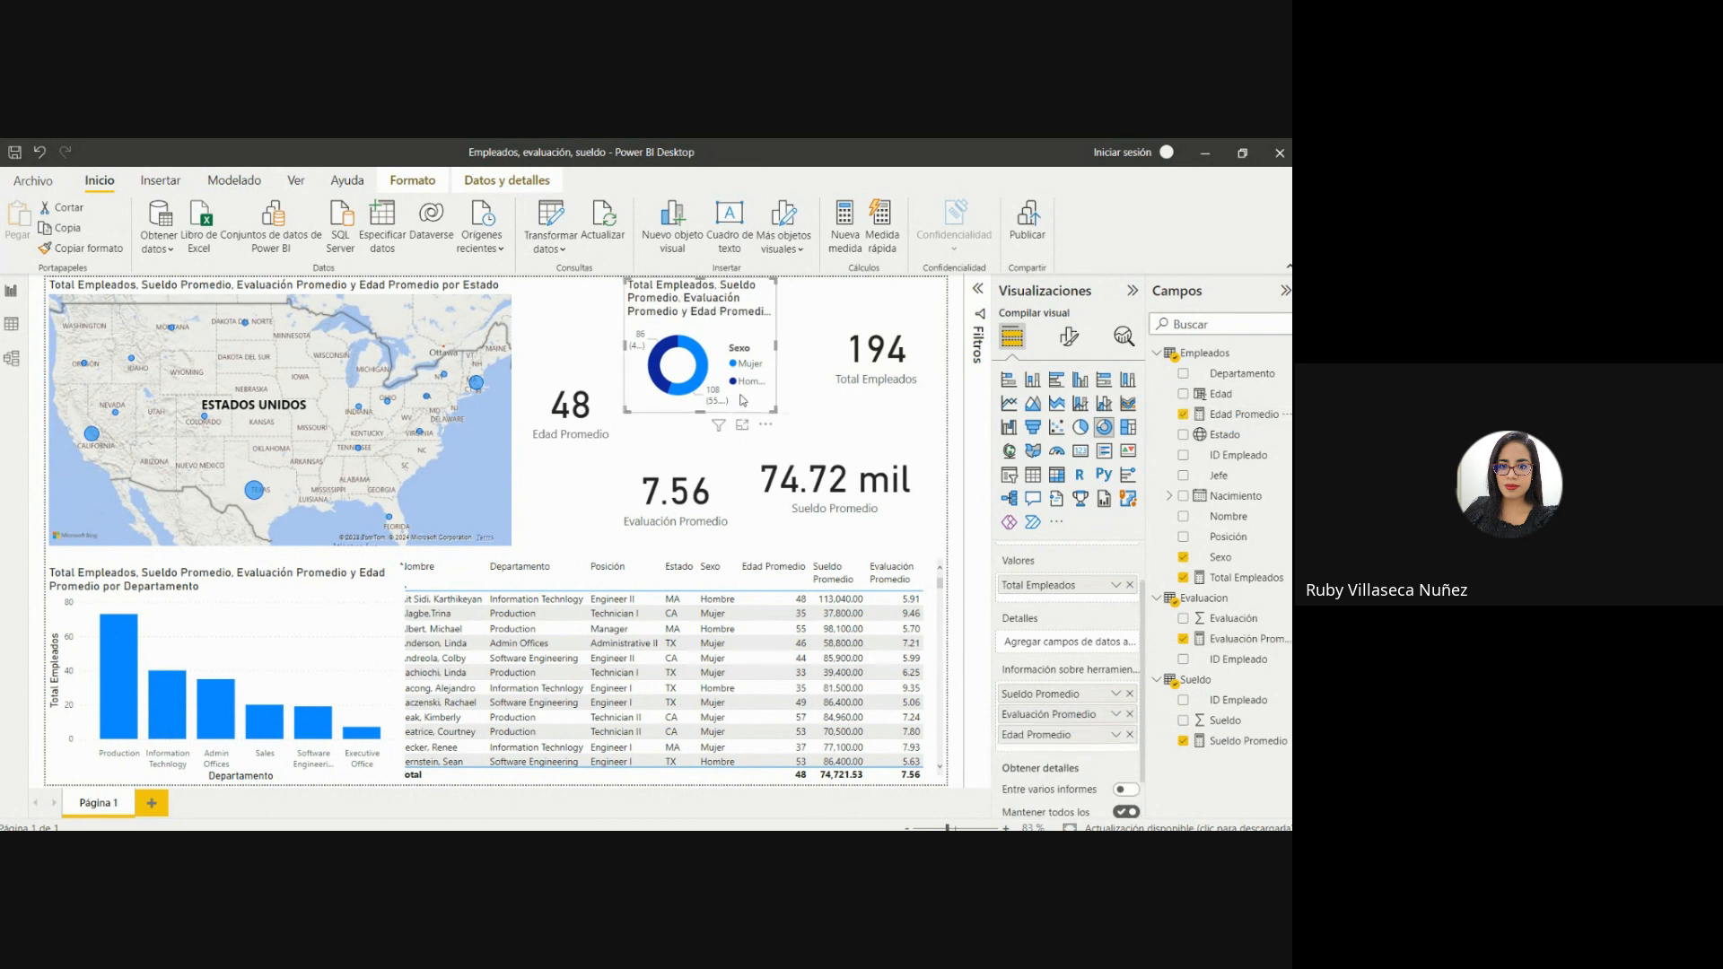
mouse_move(704, 370)
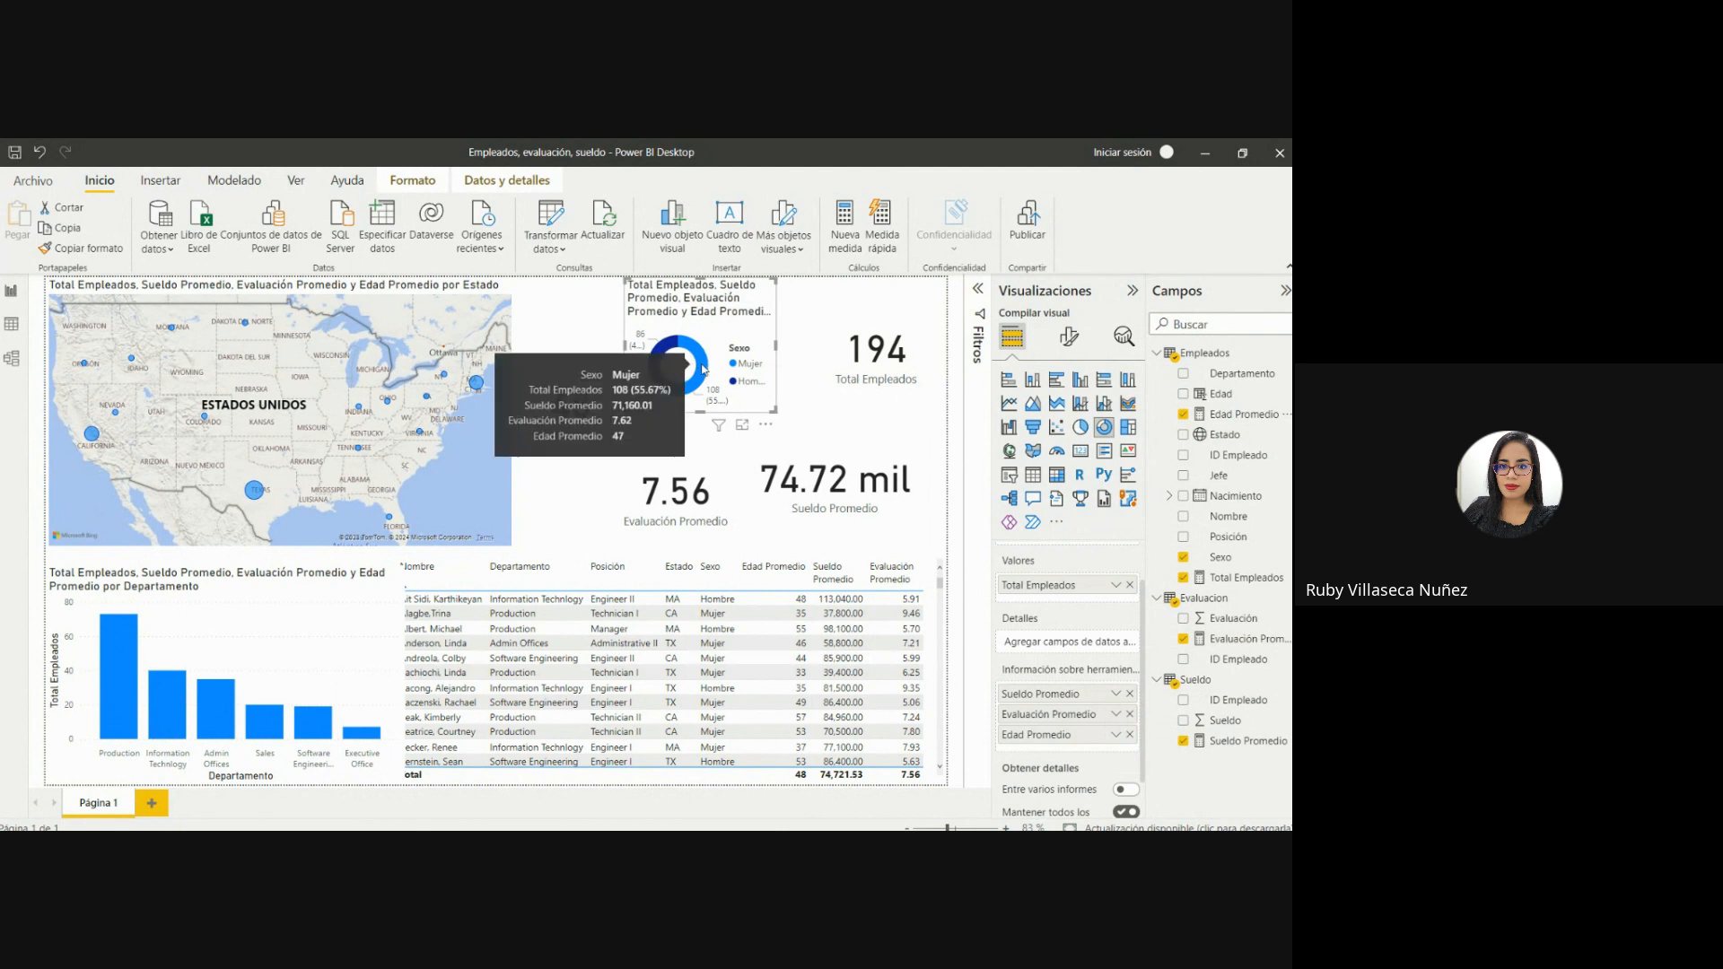
mouse_move(665, 350)
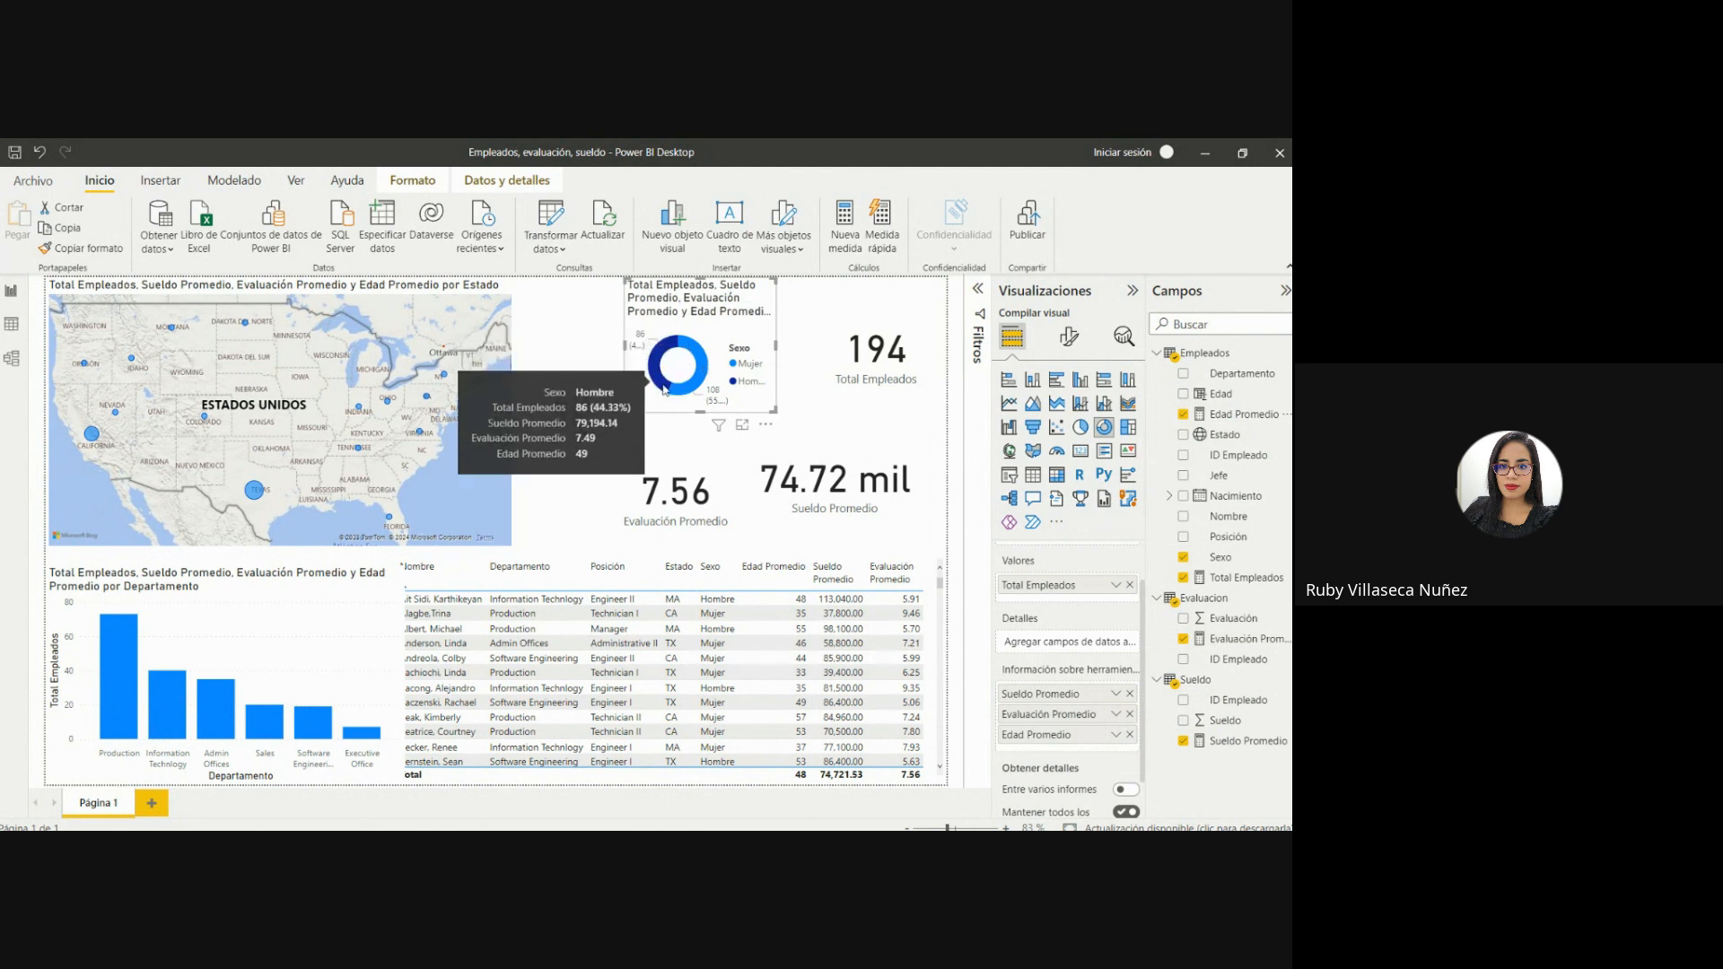
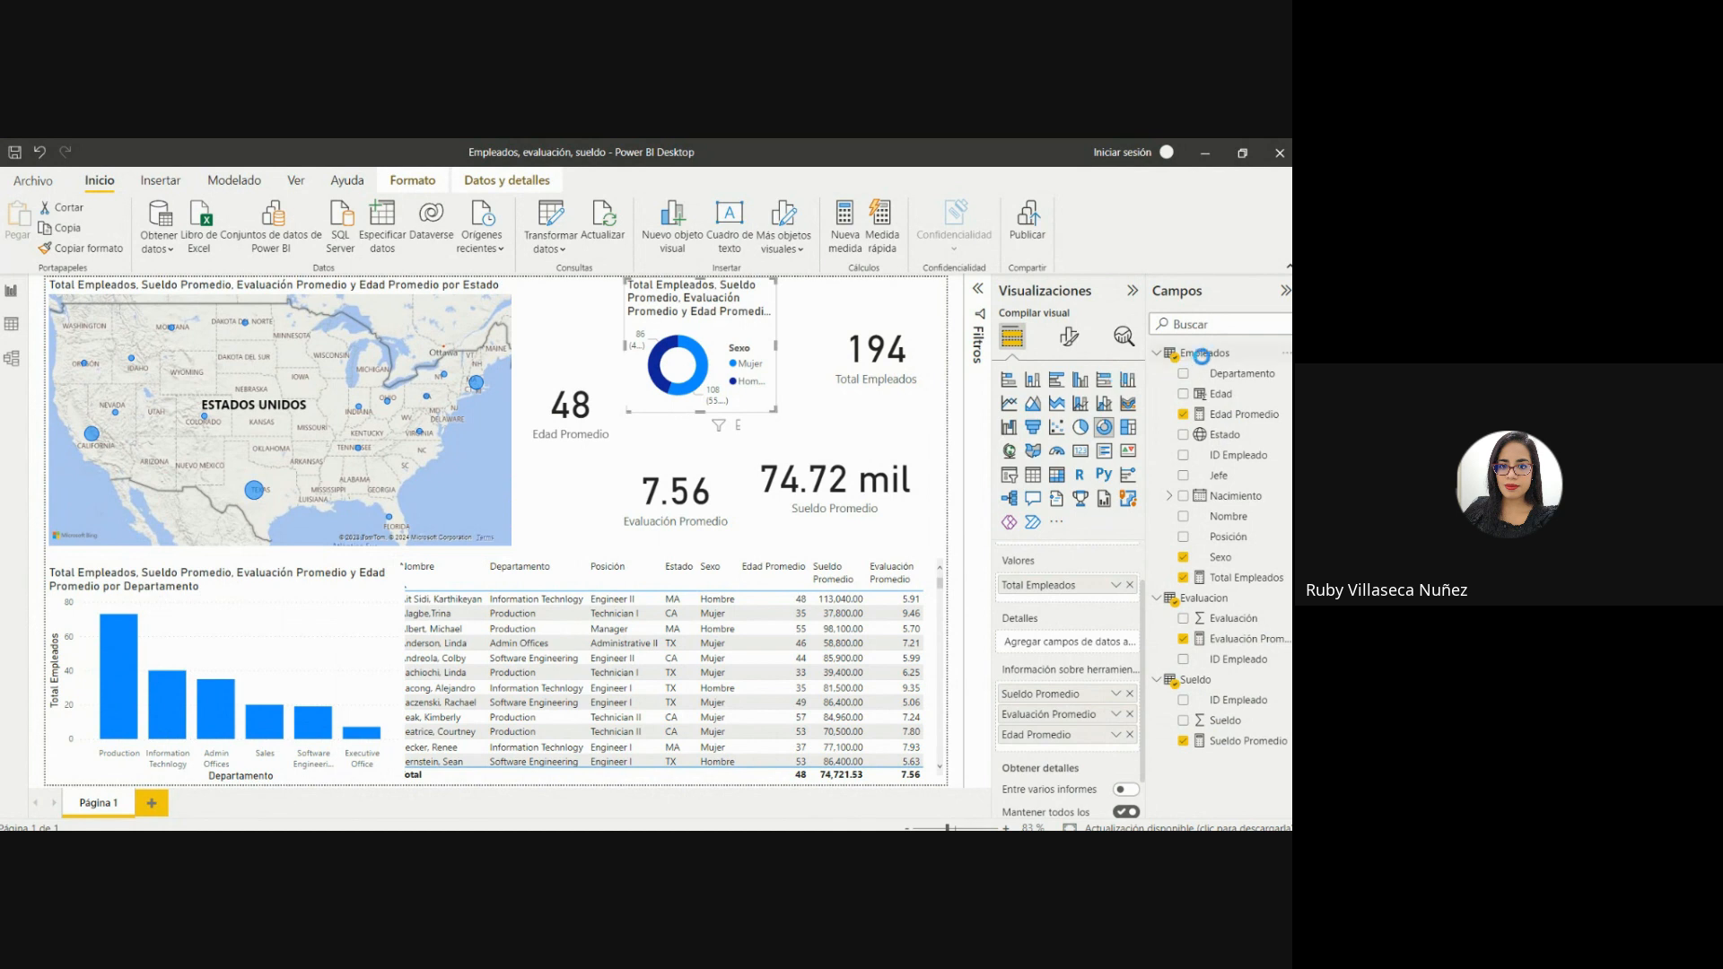
Add a new calculated column named Grupo Edad to the Empleados table.
left_click(1200, 354)
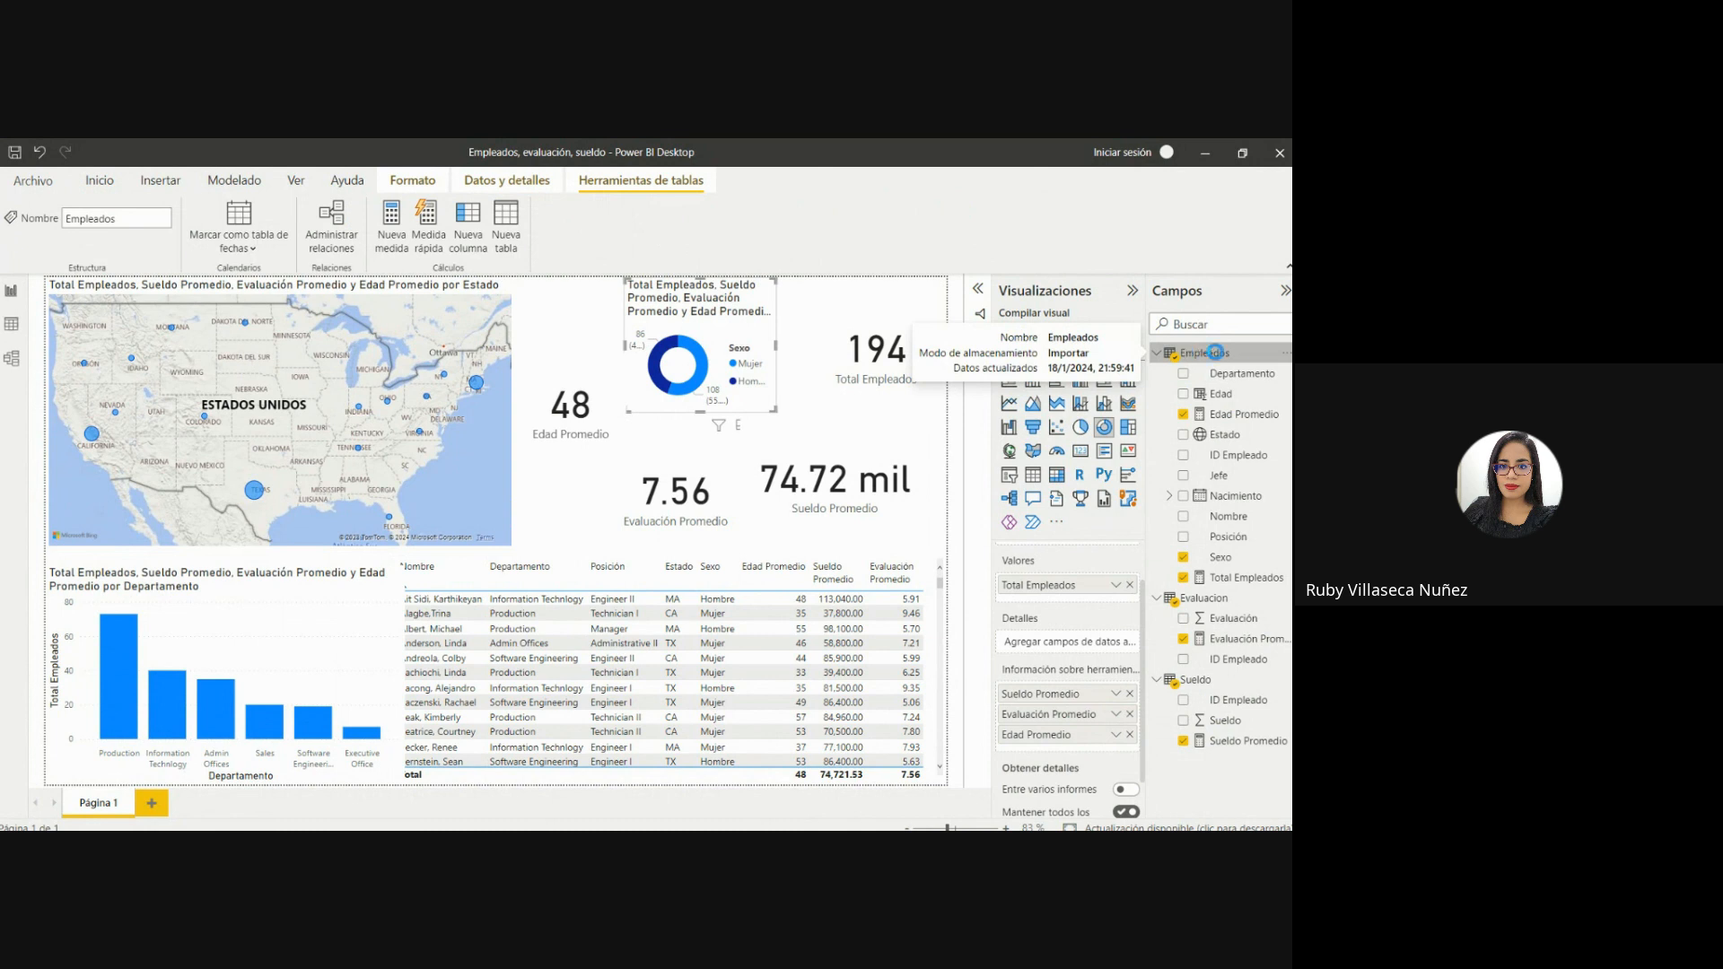
left_click(468, 217)
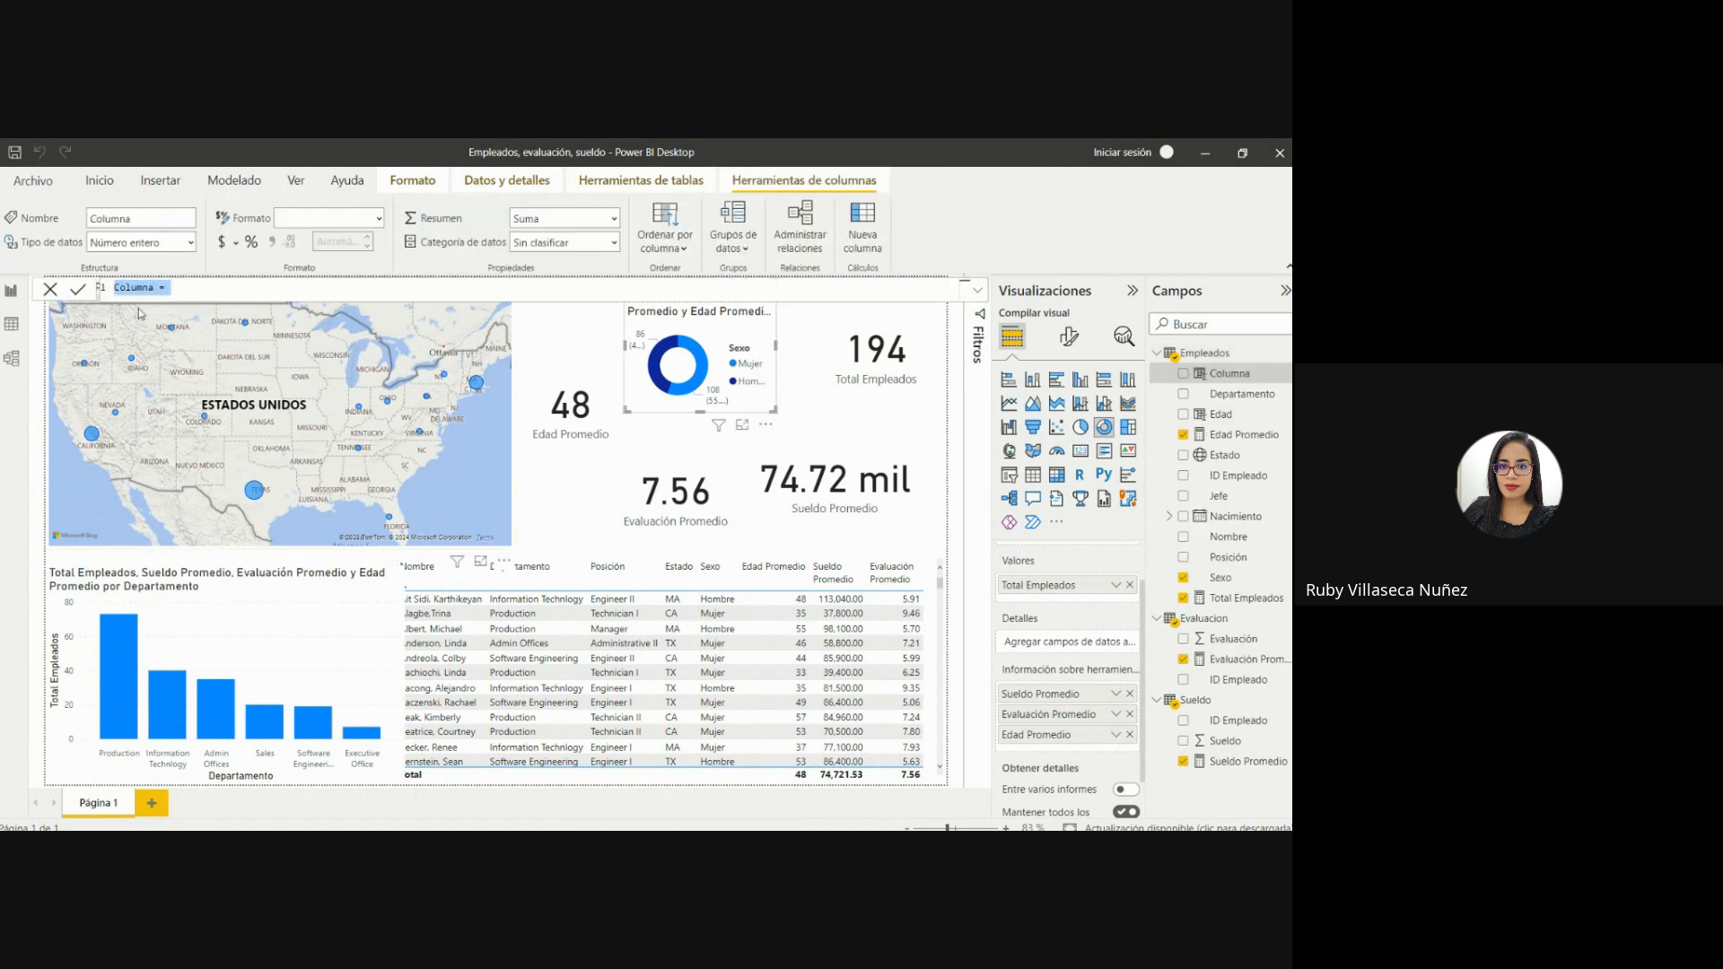
left_click(156, 288)
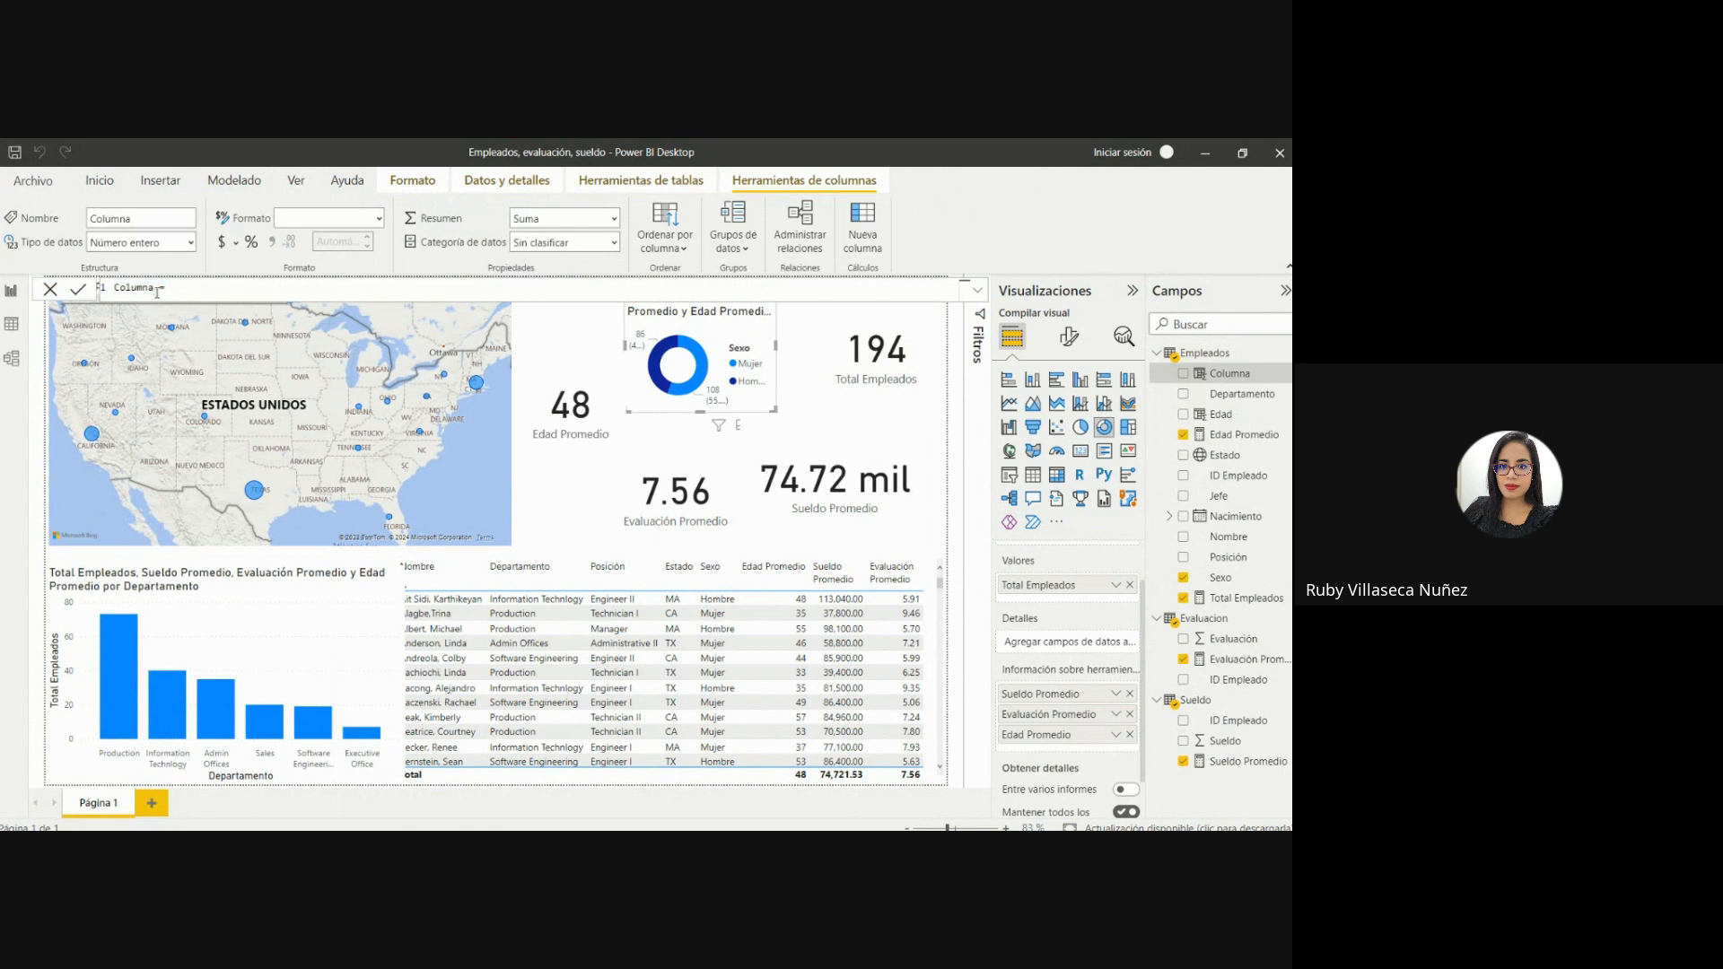
key("BackSpace")
key("BackSpace")
key("BackSpace")
key("BackSpace")
key("BackSpace")
key("BackSpace")
key("BackSpace")
key("BackSpace")
key("BackSpace")
type("Grupo Edad")
Expand the formula editor and start a second line below the Grupo Edad column name.
left_click(977, 289)
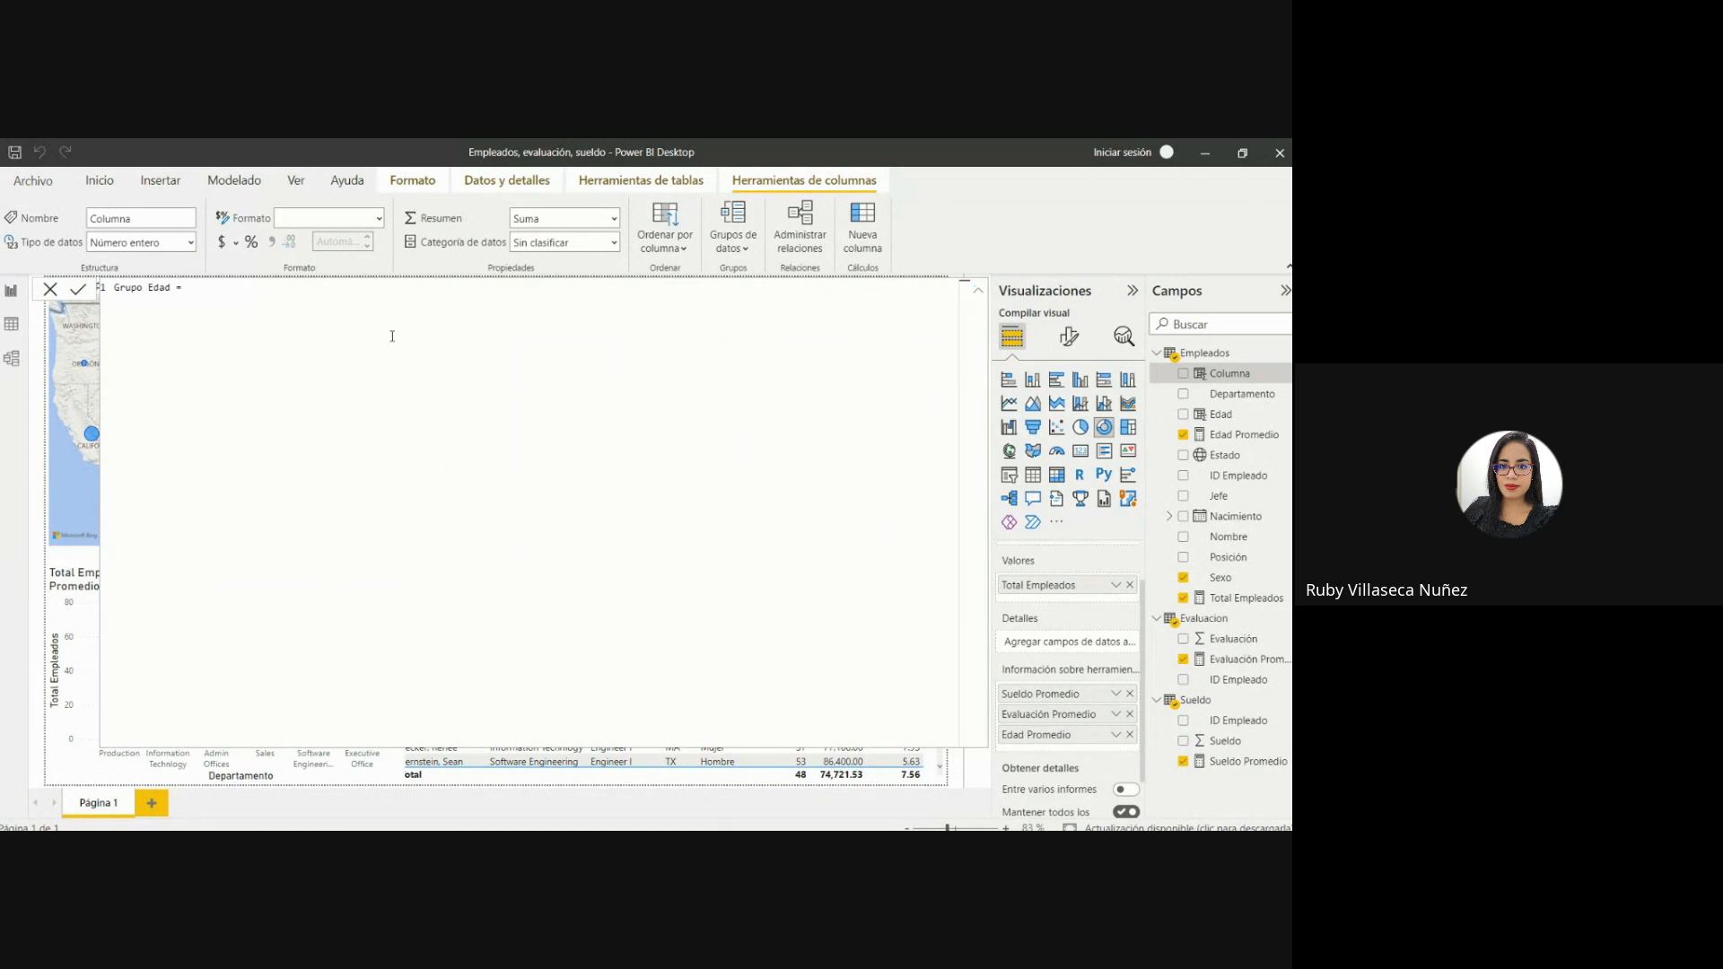
key("ctrl+shift+Return")
key("Delete")
key("Return")
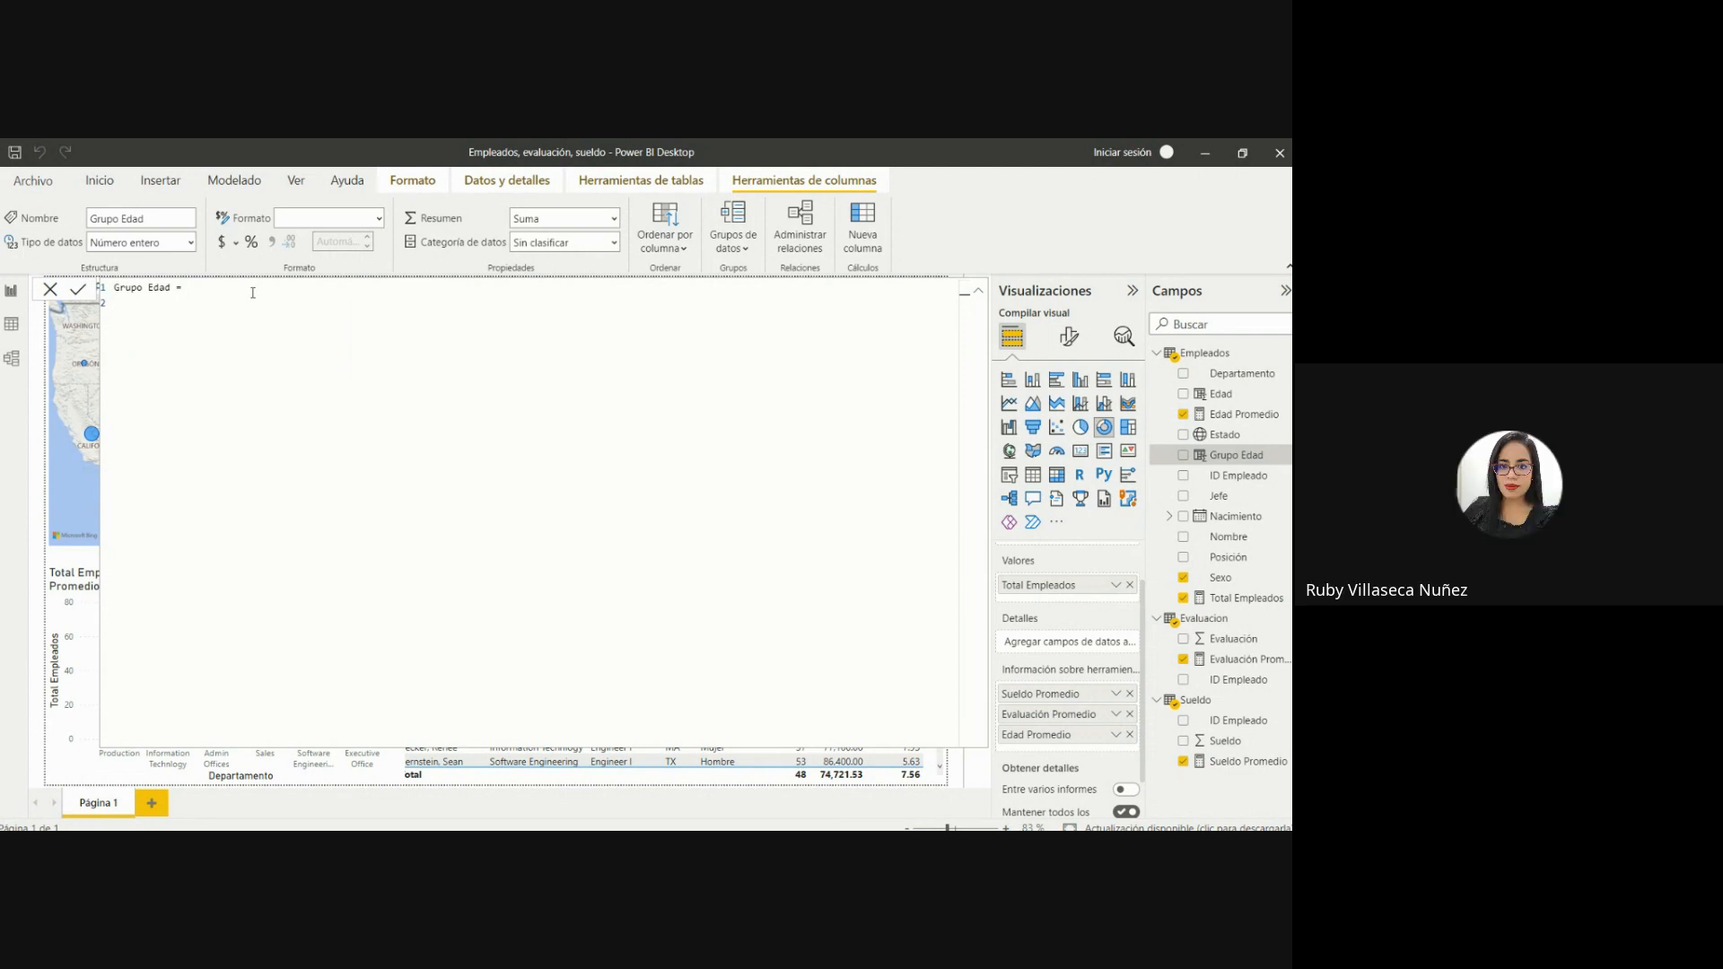
Enter an IF condition in the Grupo Edad formula that returns "20-30" when Empleados[Edad] <= 30, followed by a comma.
type("if")
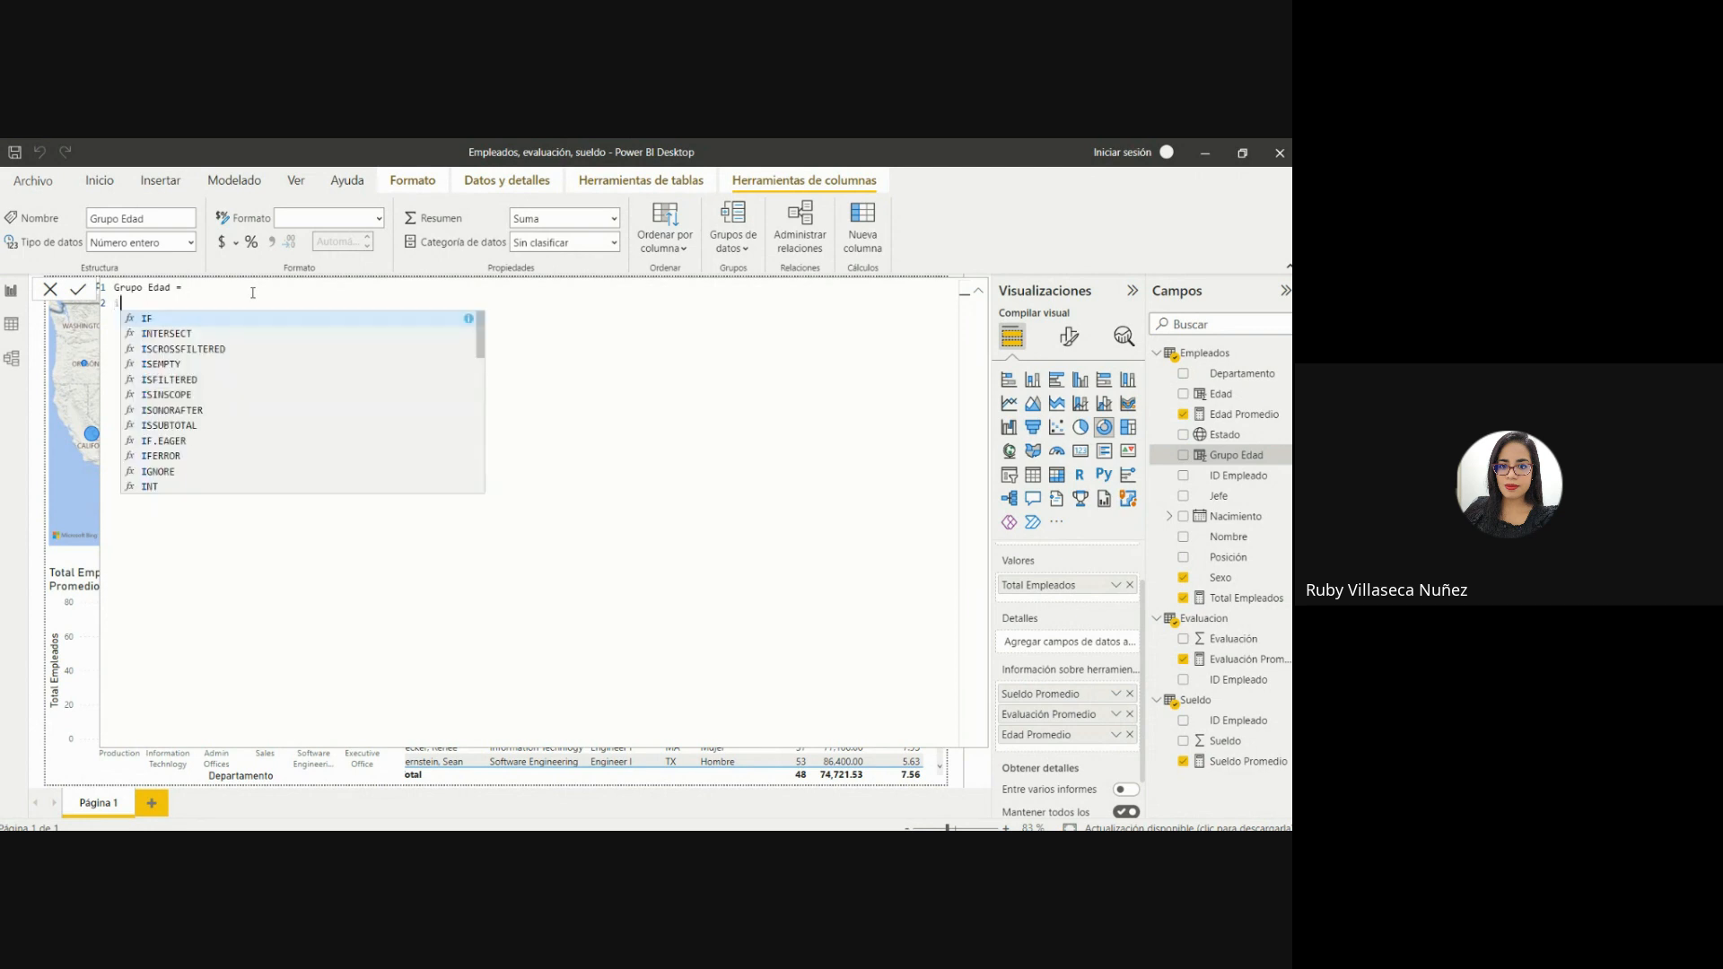
left_click(145, 320)
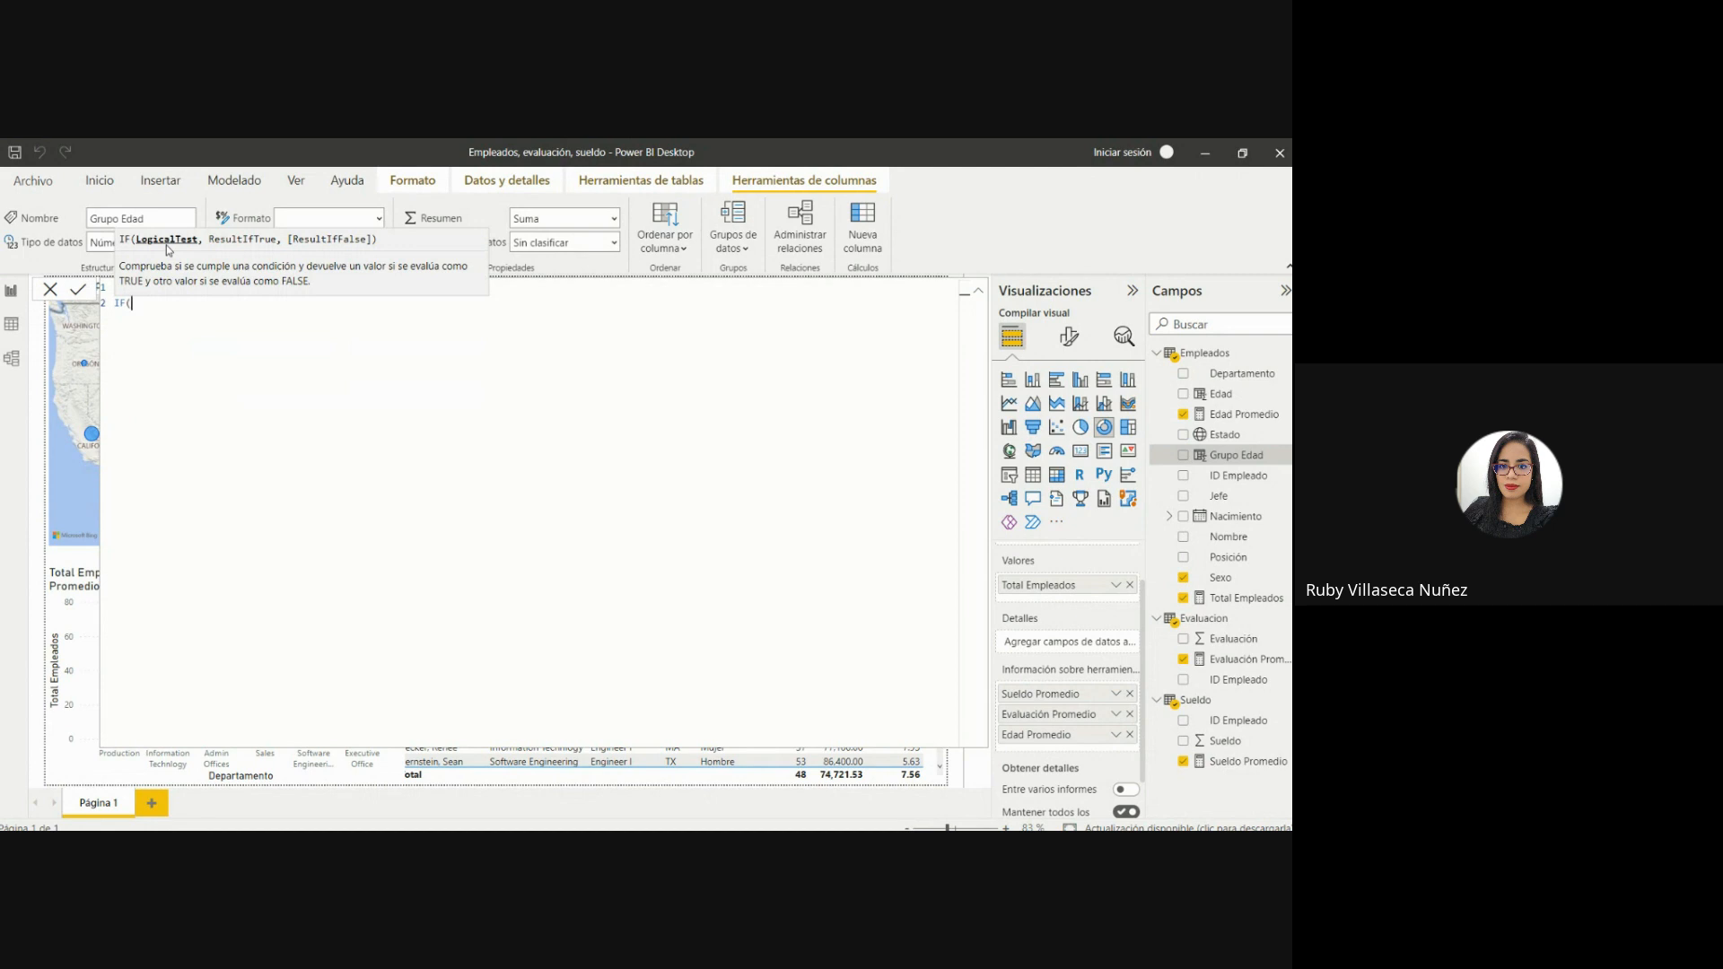
type("edad")
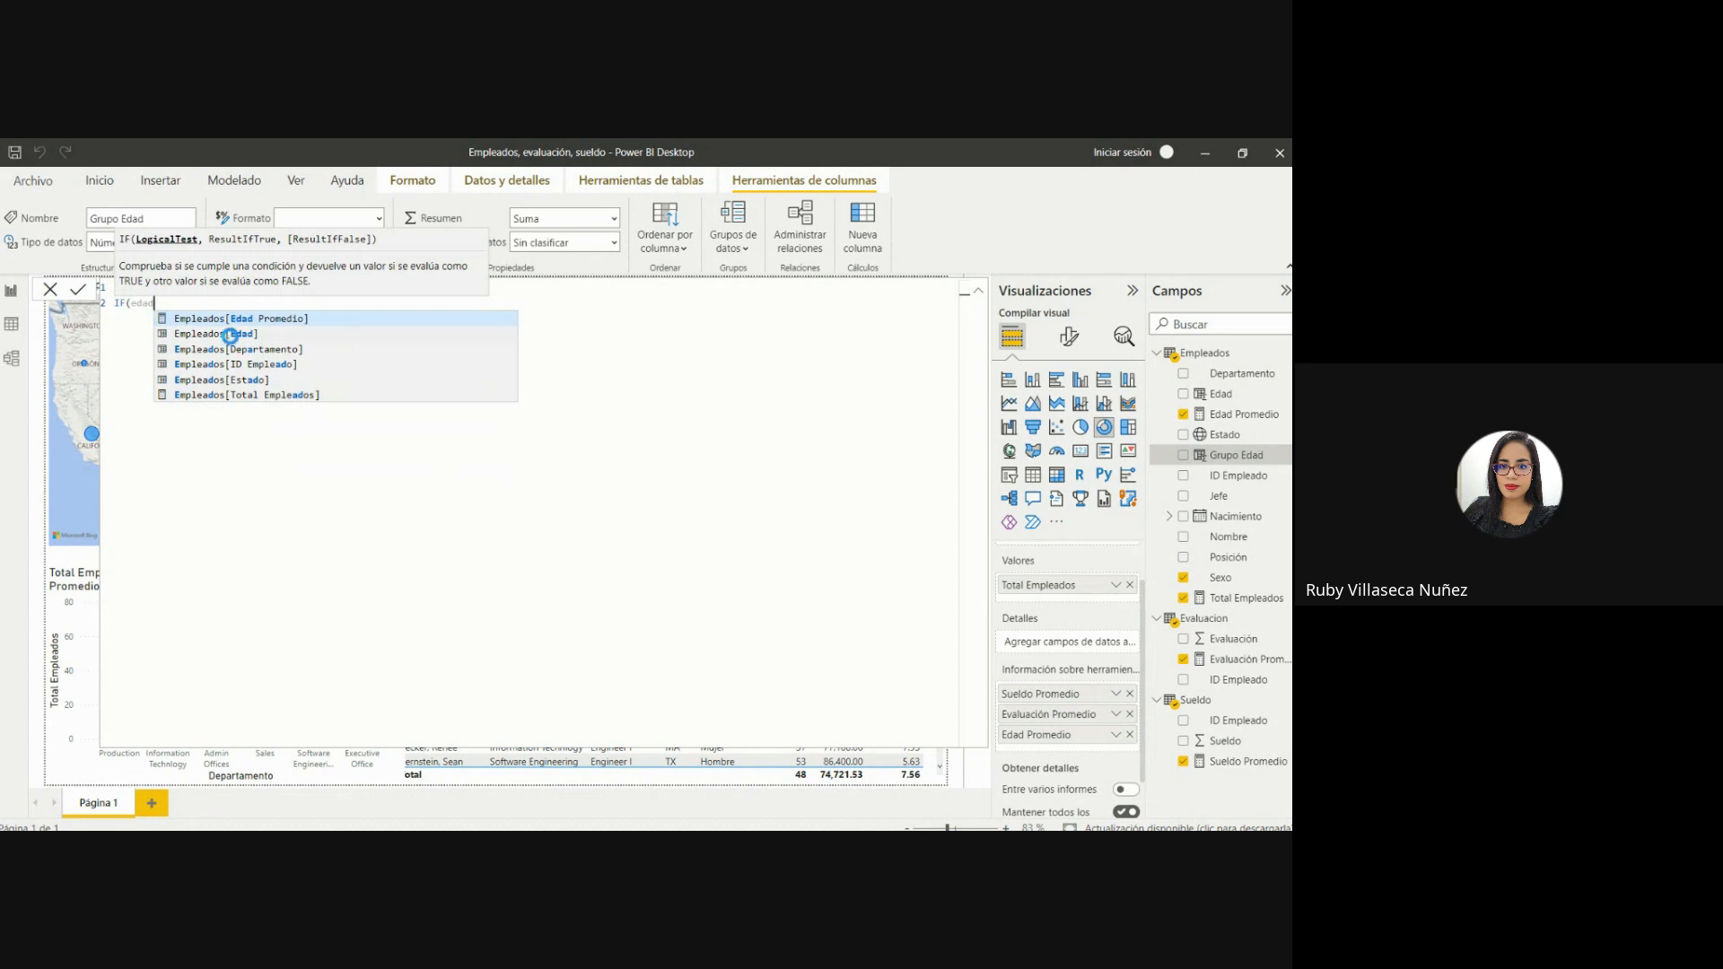
left_click(230, 334)
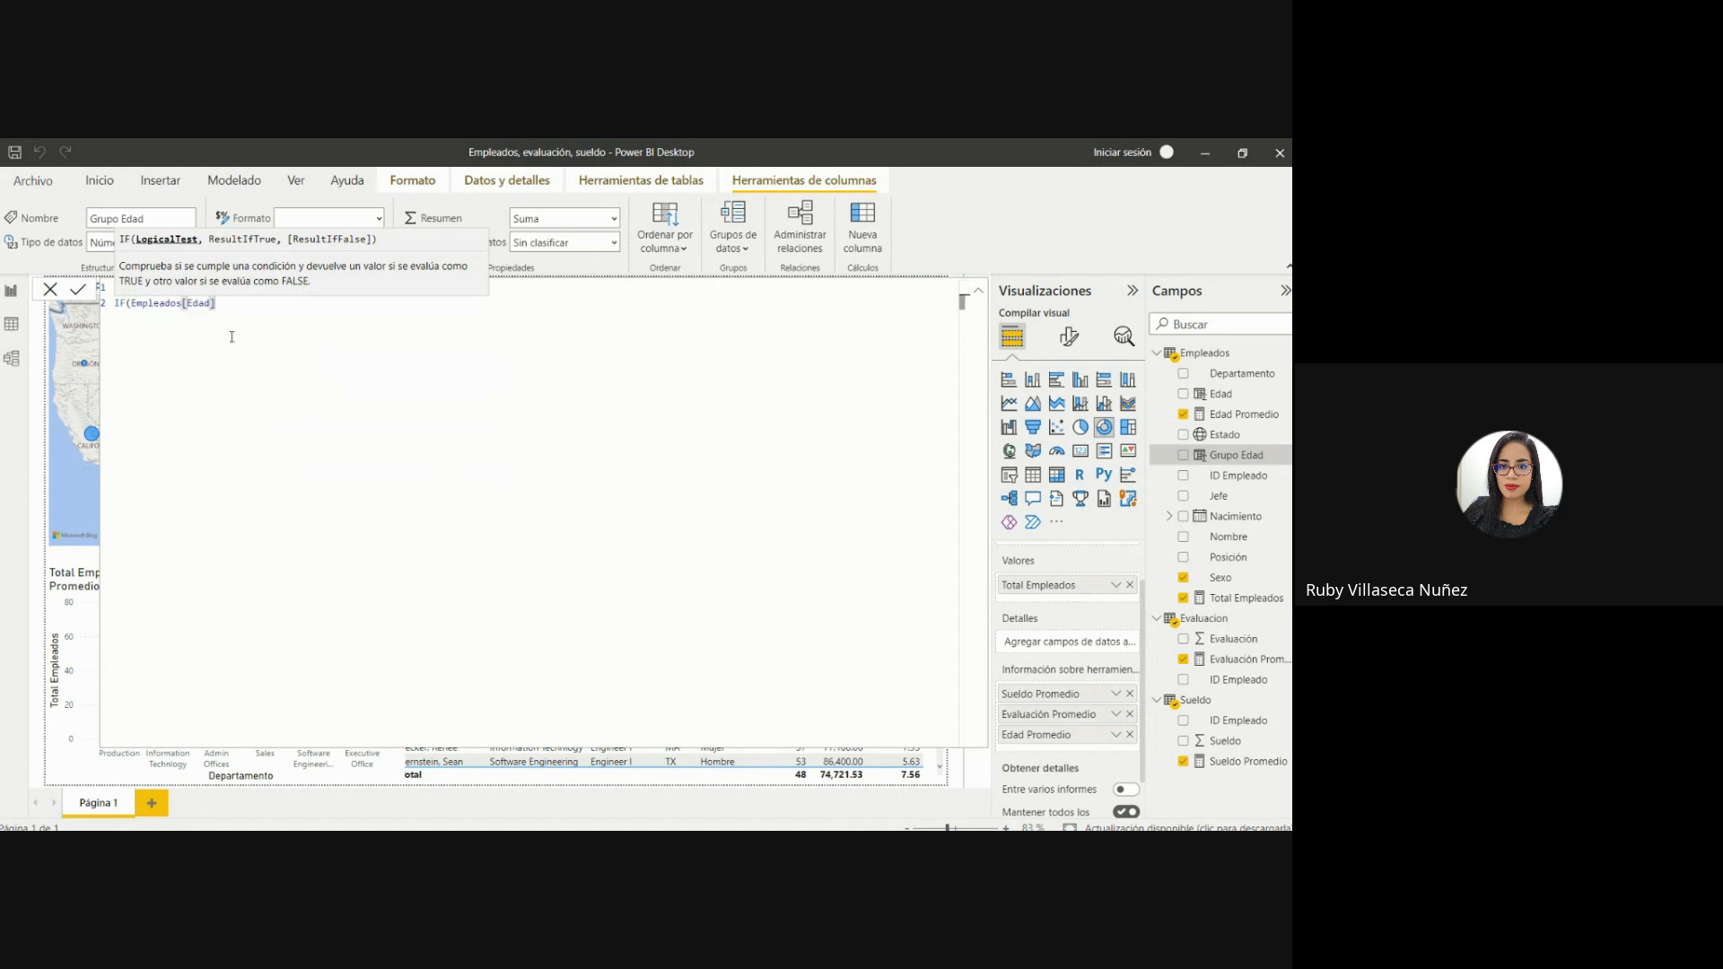
type("<= 30,")
type("\"")
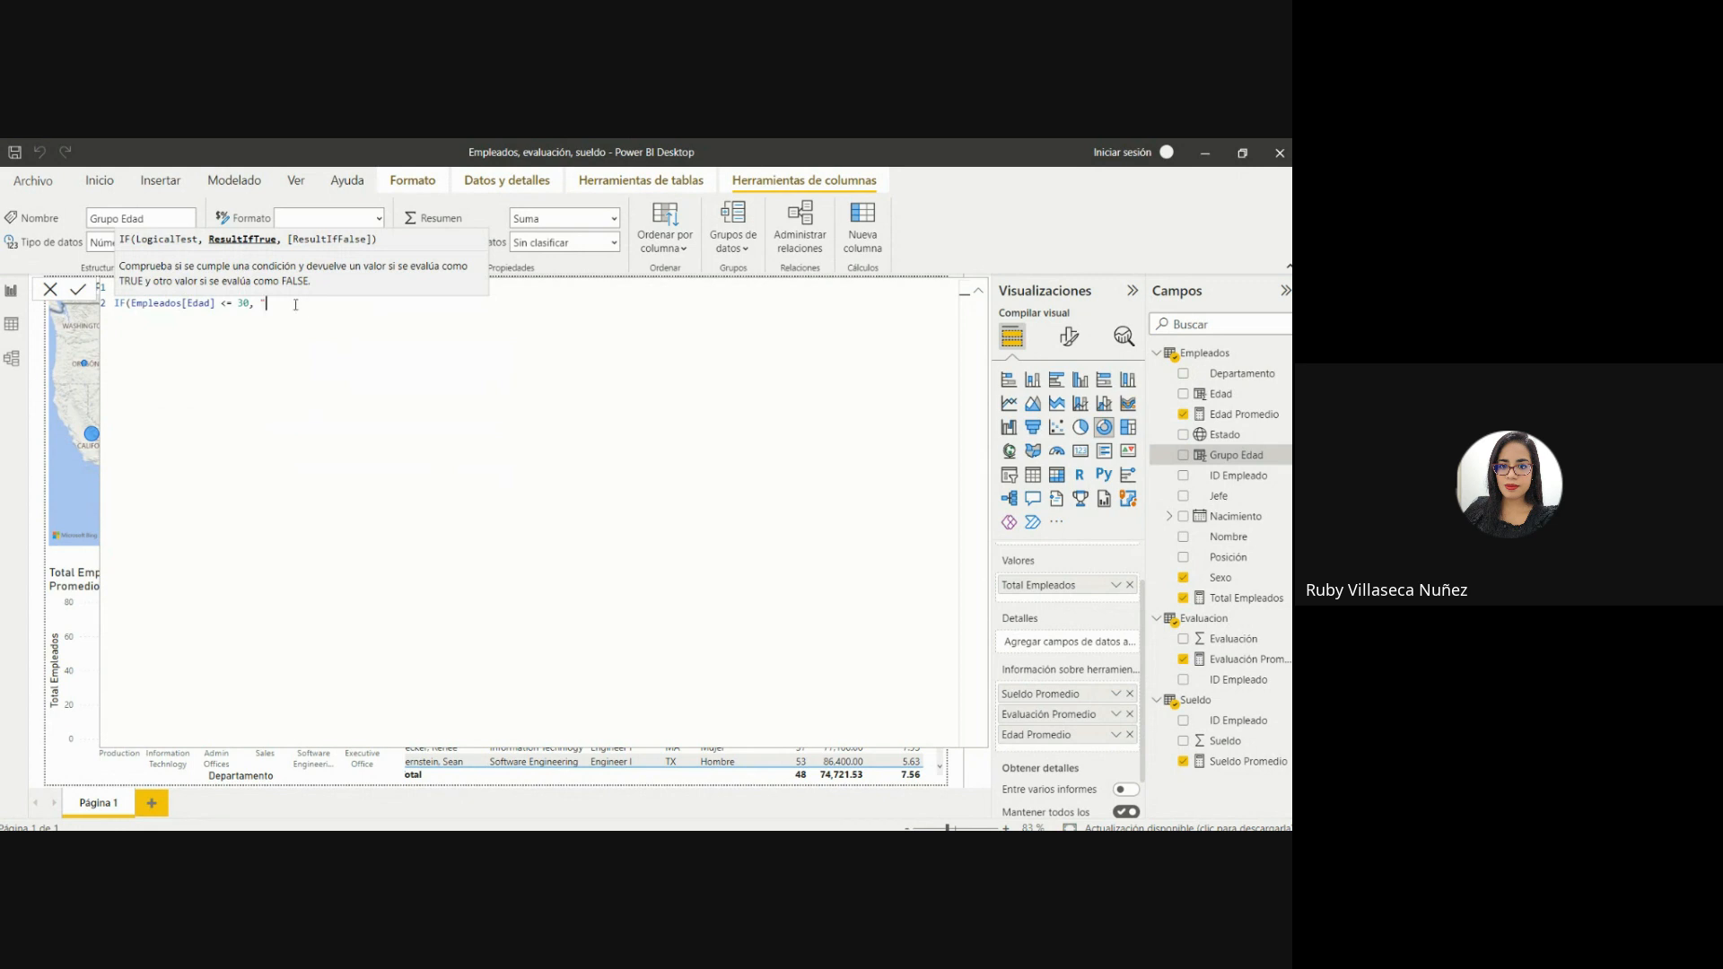
type("20 -")
type("\"")
left_click_drag(299, 303, 267, 302)
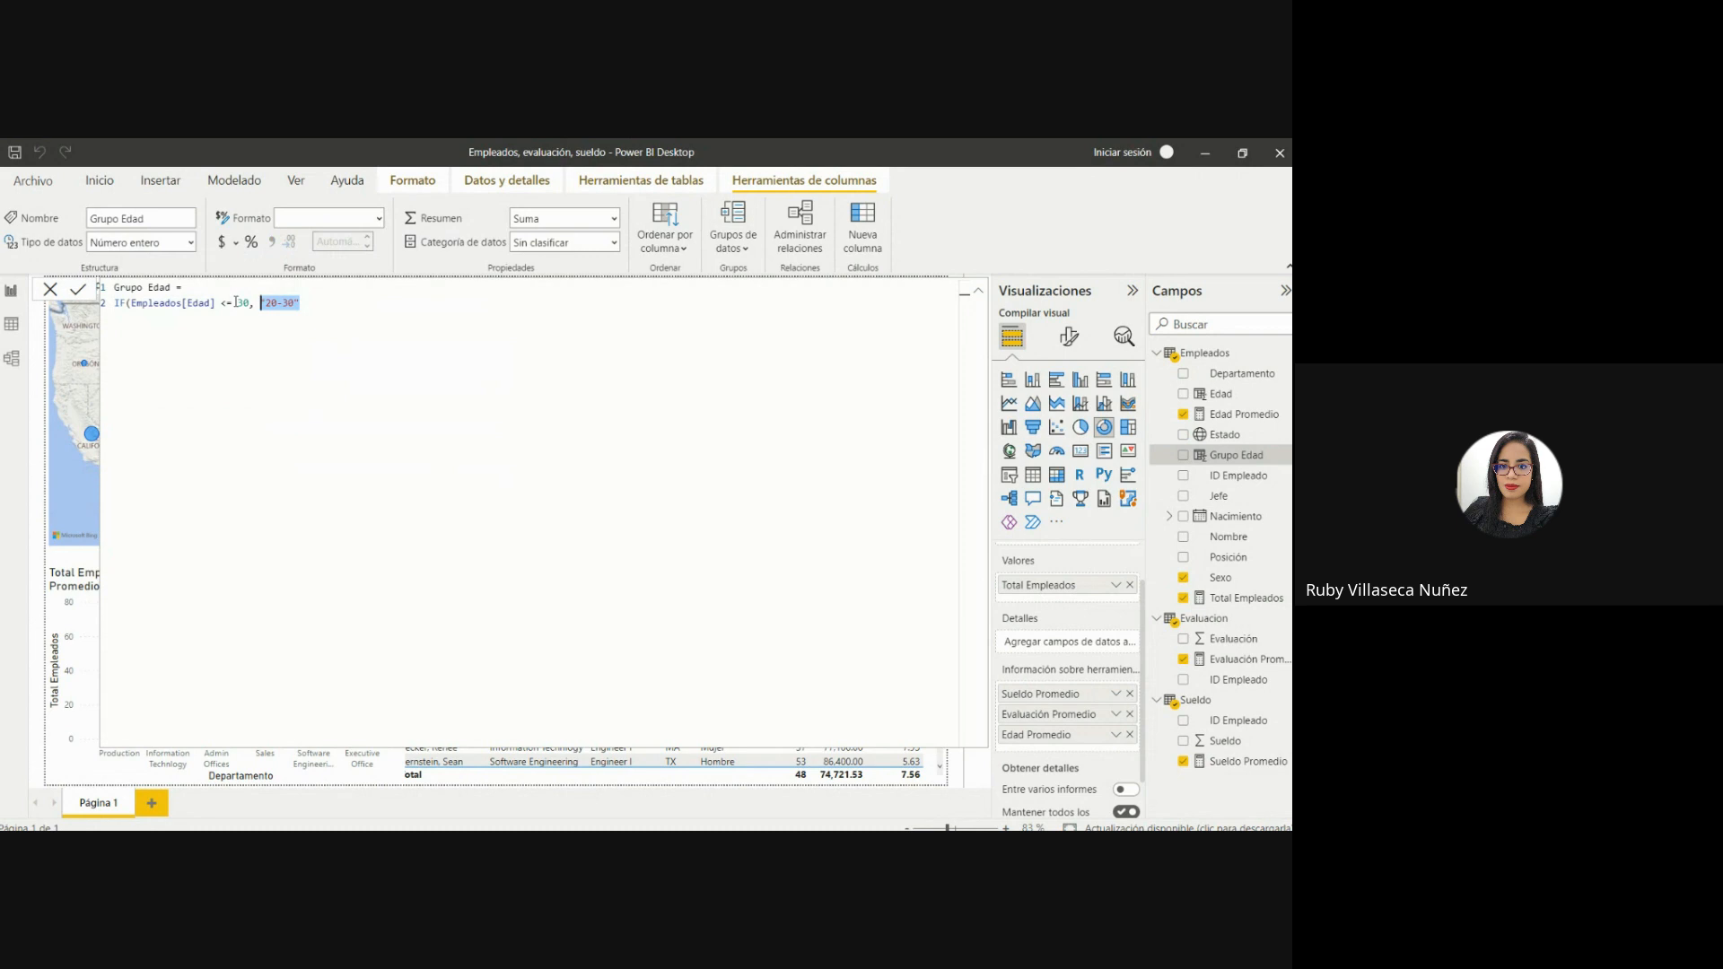
left_click(309, 305)
type(",")
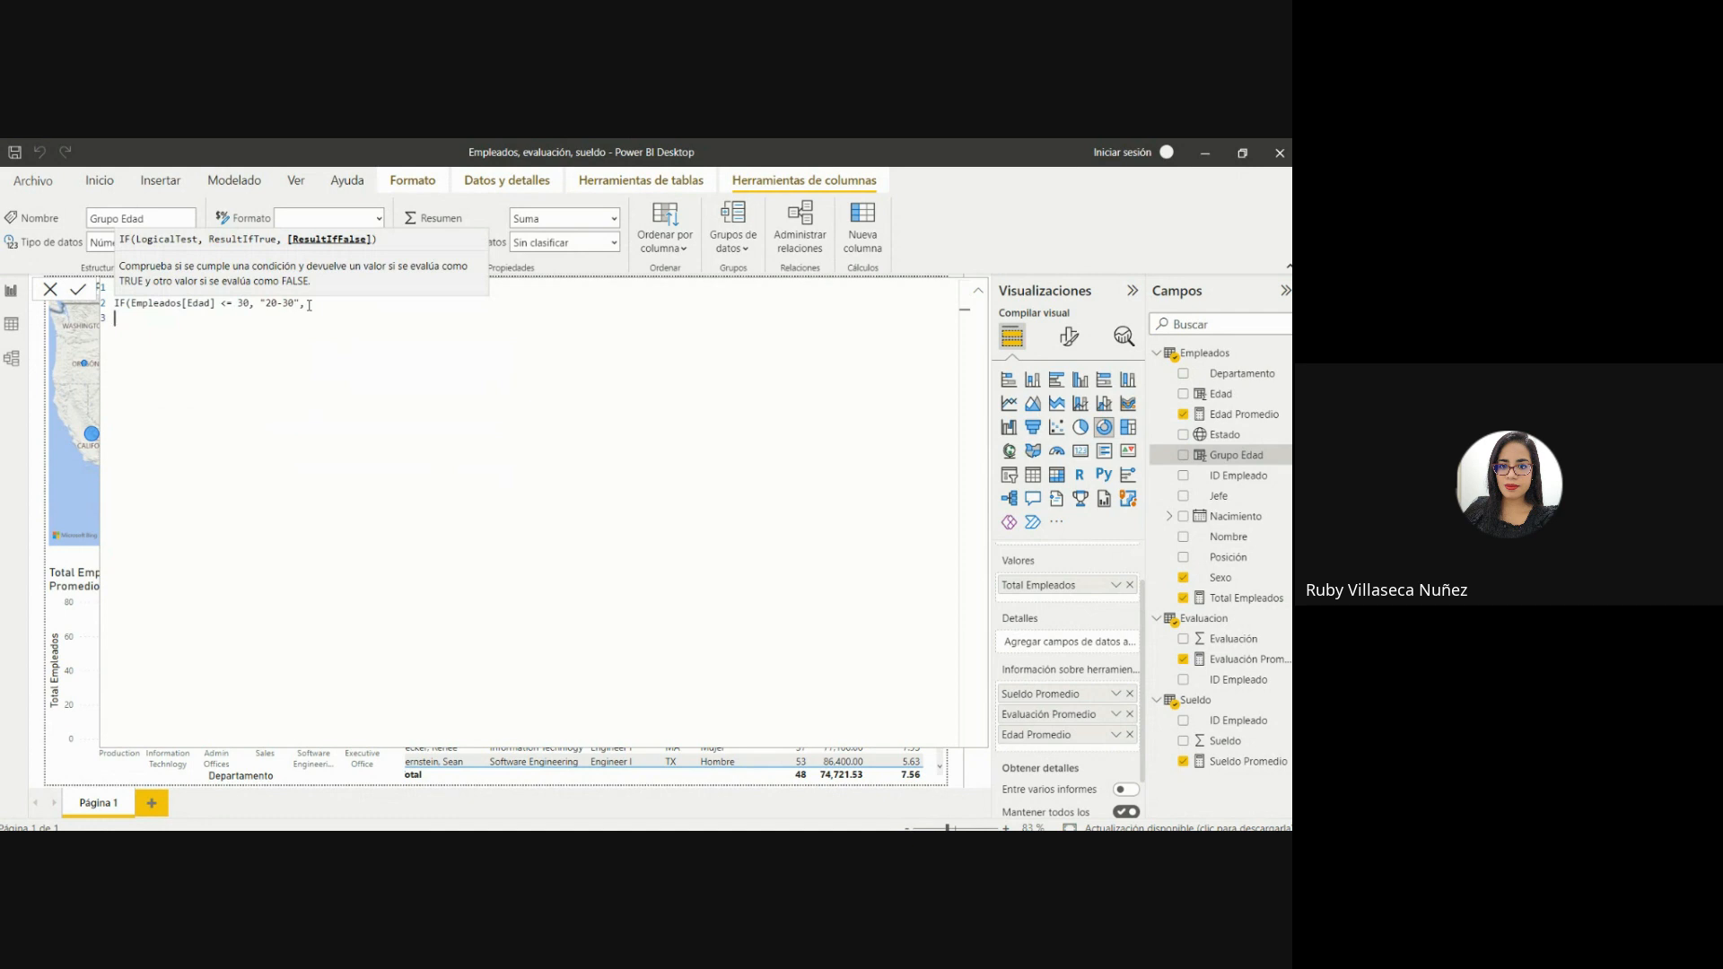
Nest a second IF on line 3 that returns "30-40" when Empleados[Edad] <= 40, followed by a comma.
type("if")
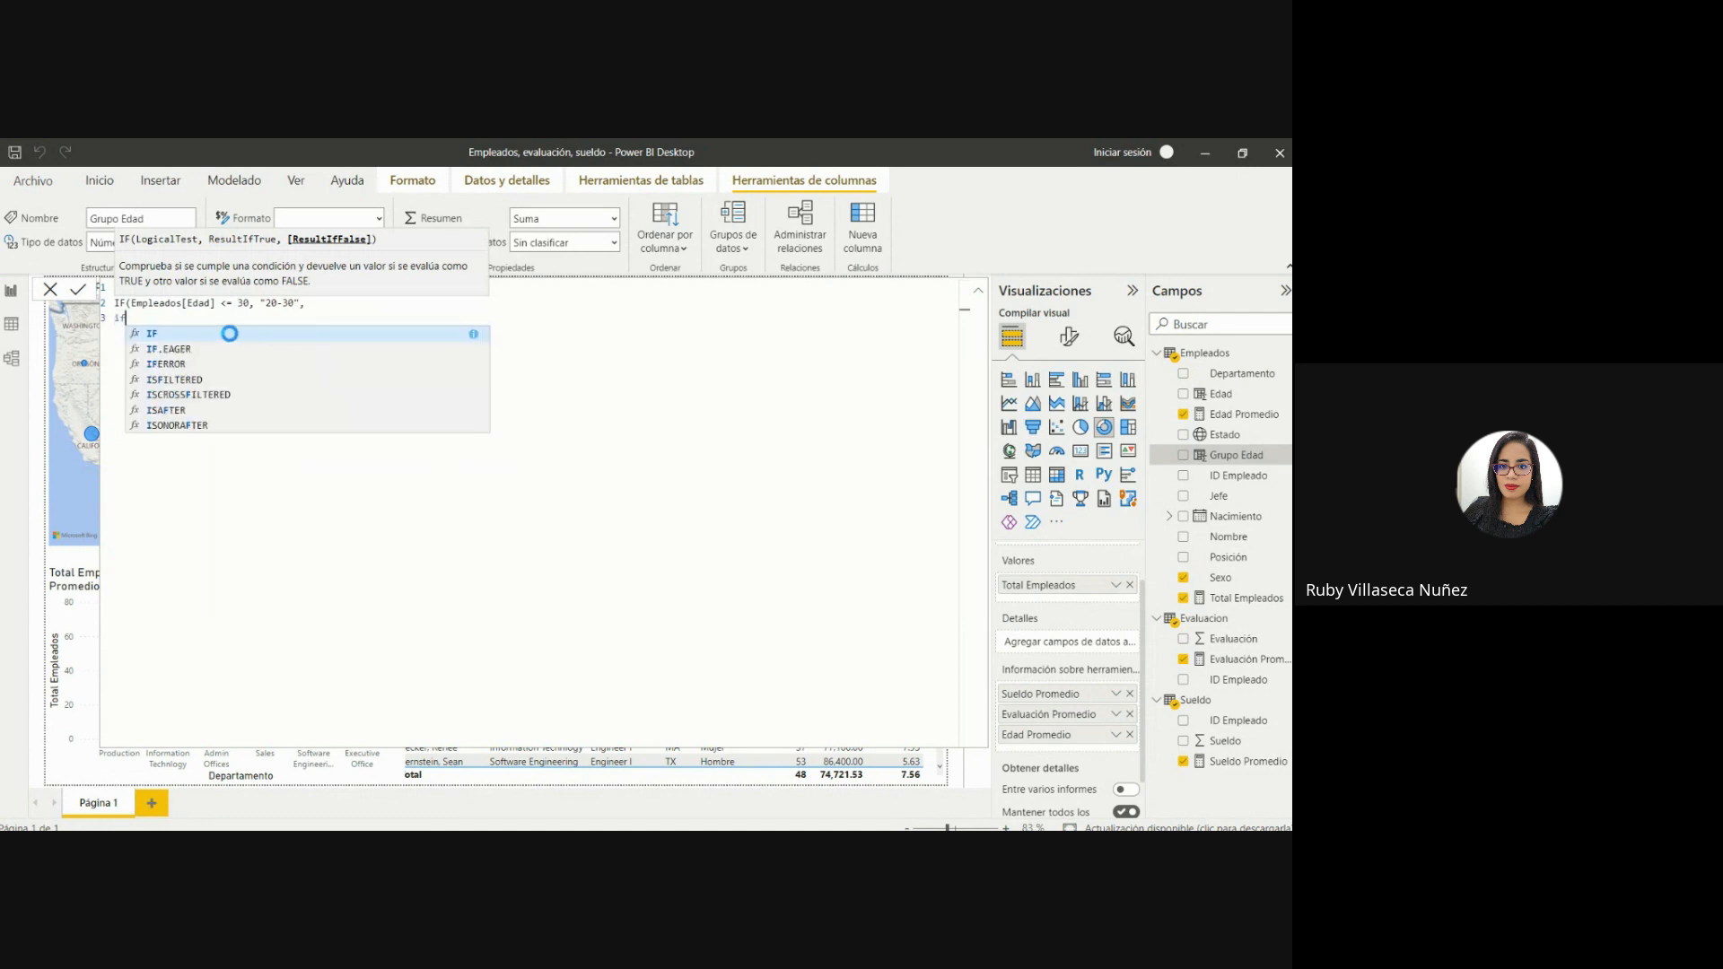
key("Tab")
type("edad")
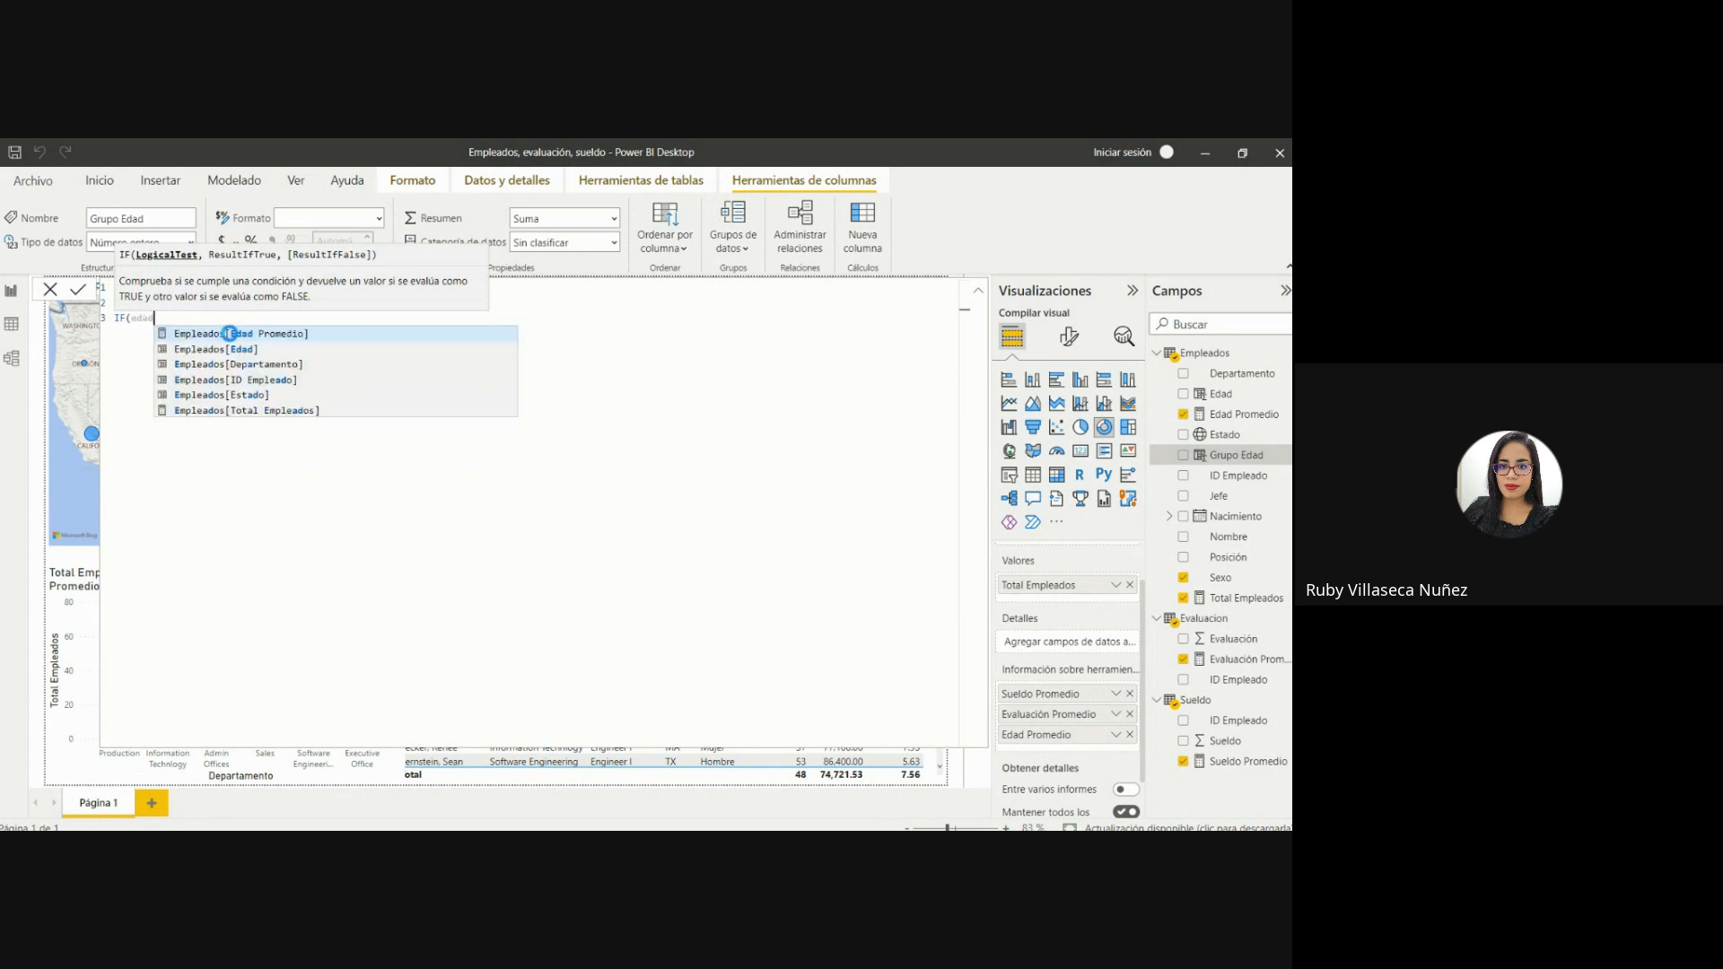
left_click(231, 350)
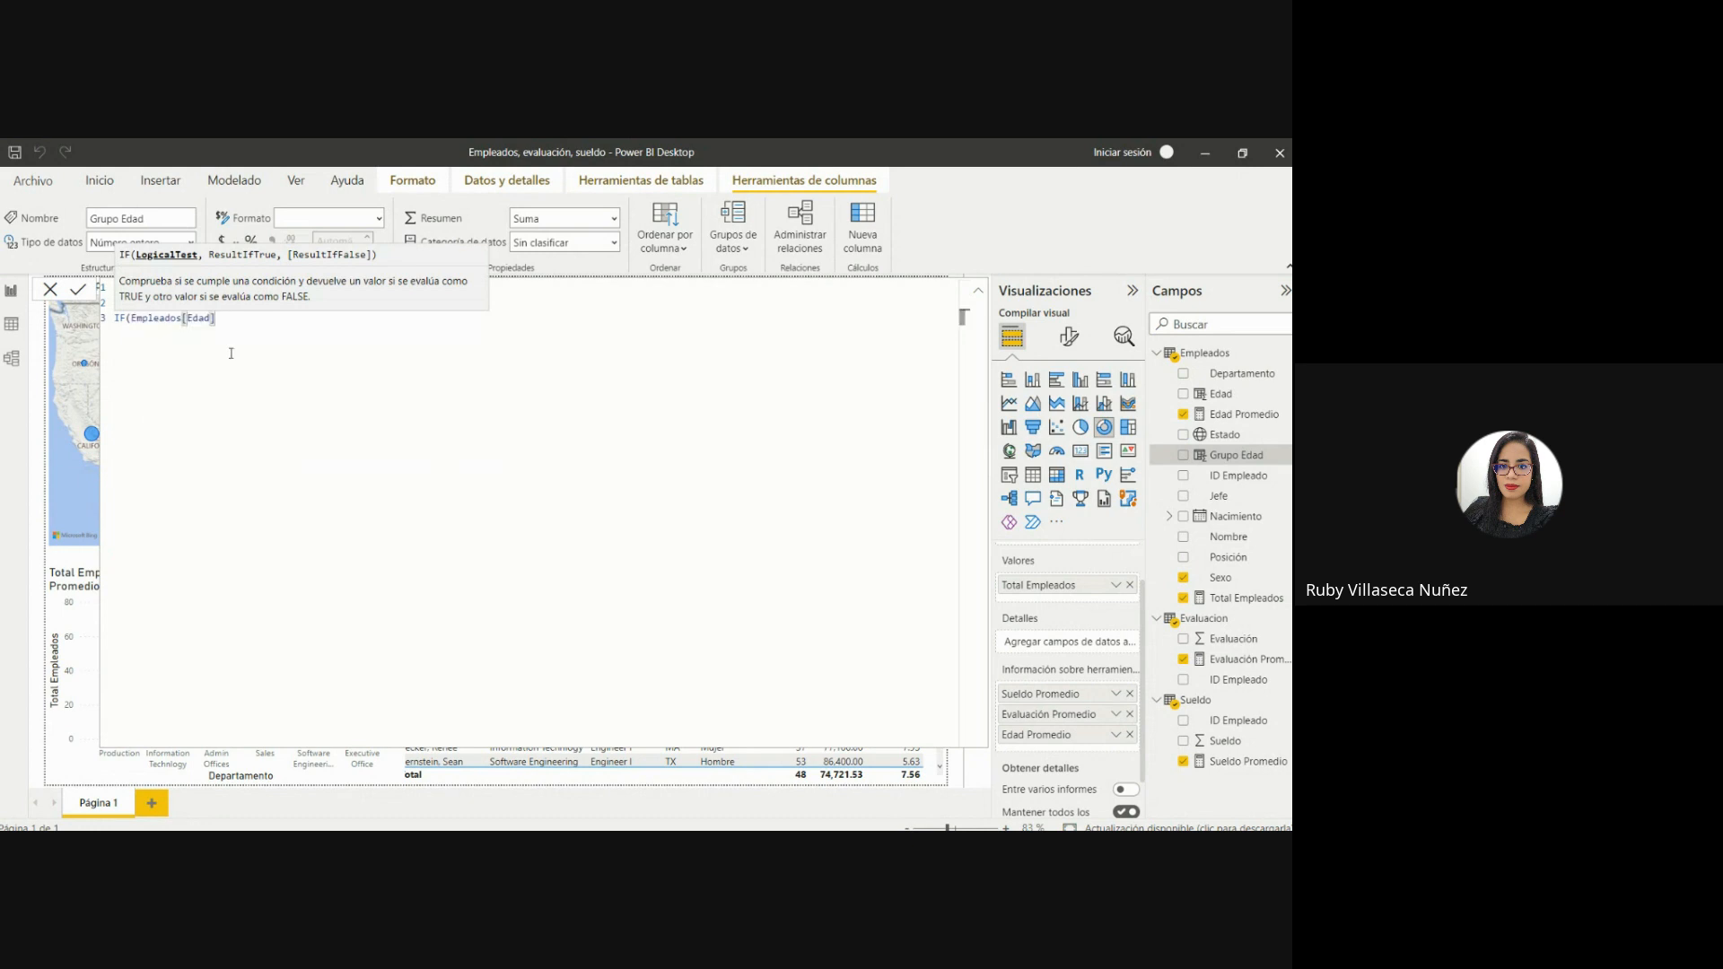
type("<")
type("= 40 ,")
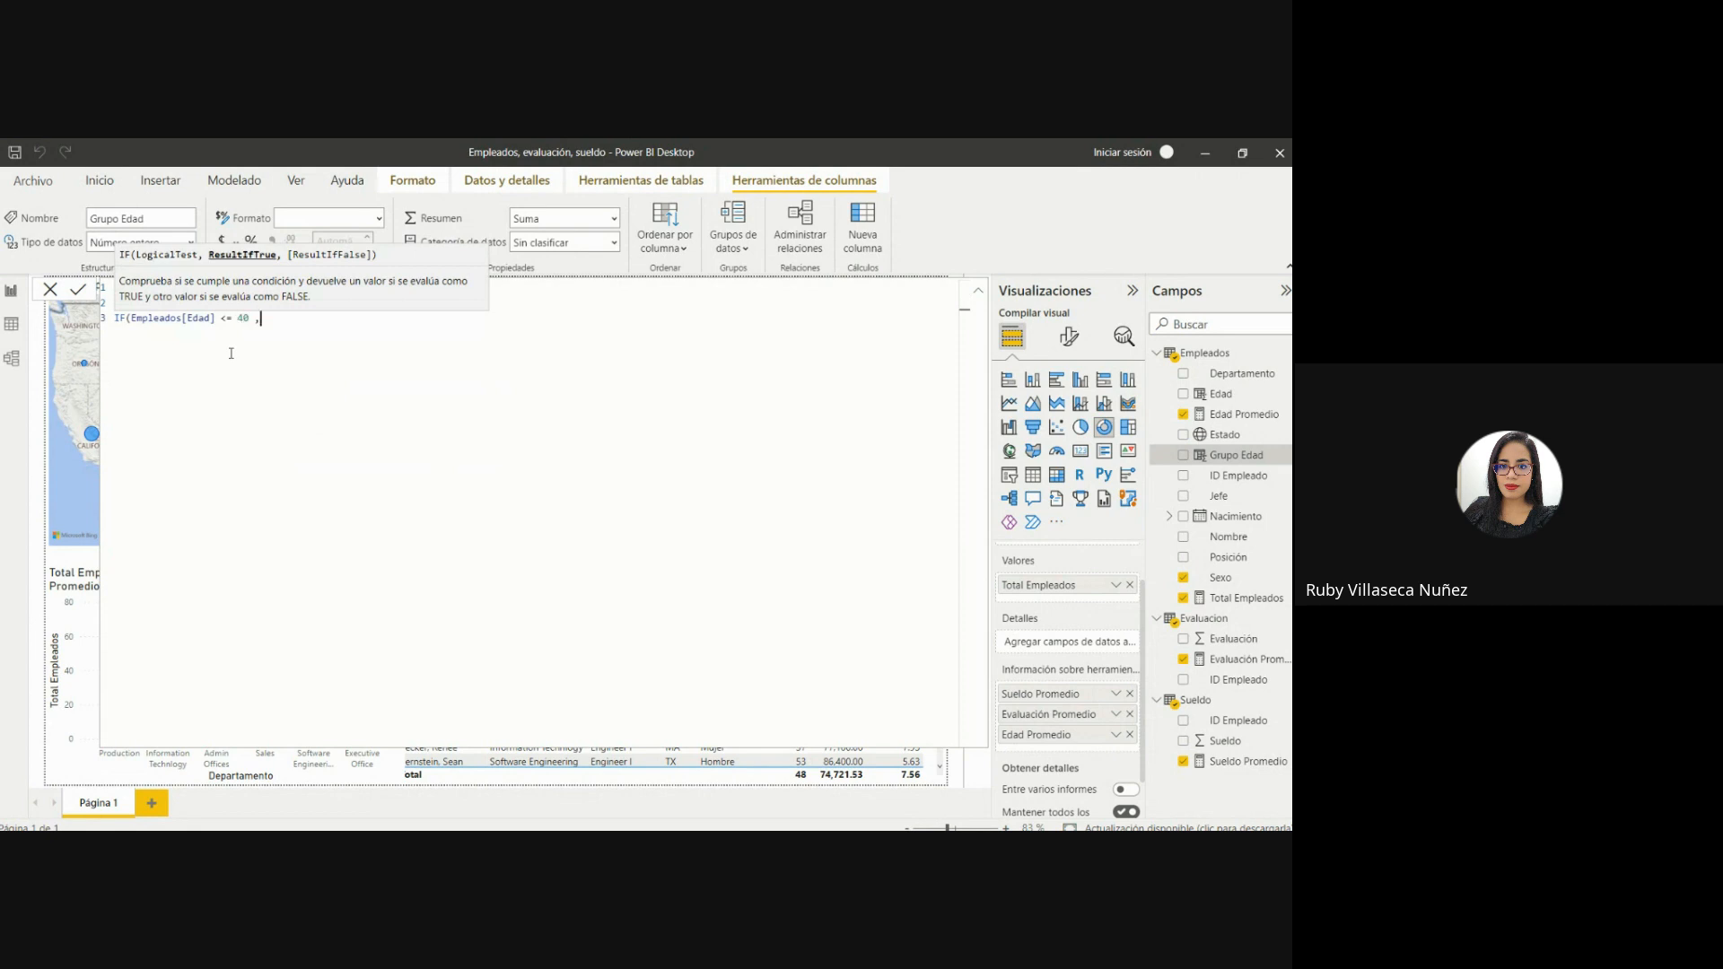
type(" \"30-40\" ,")
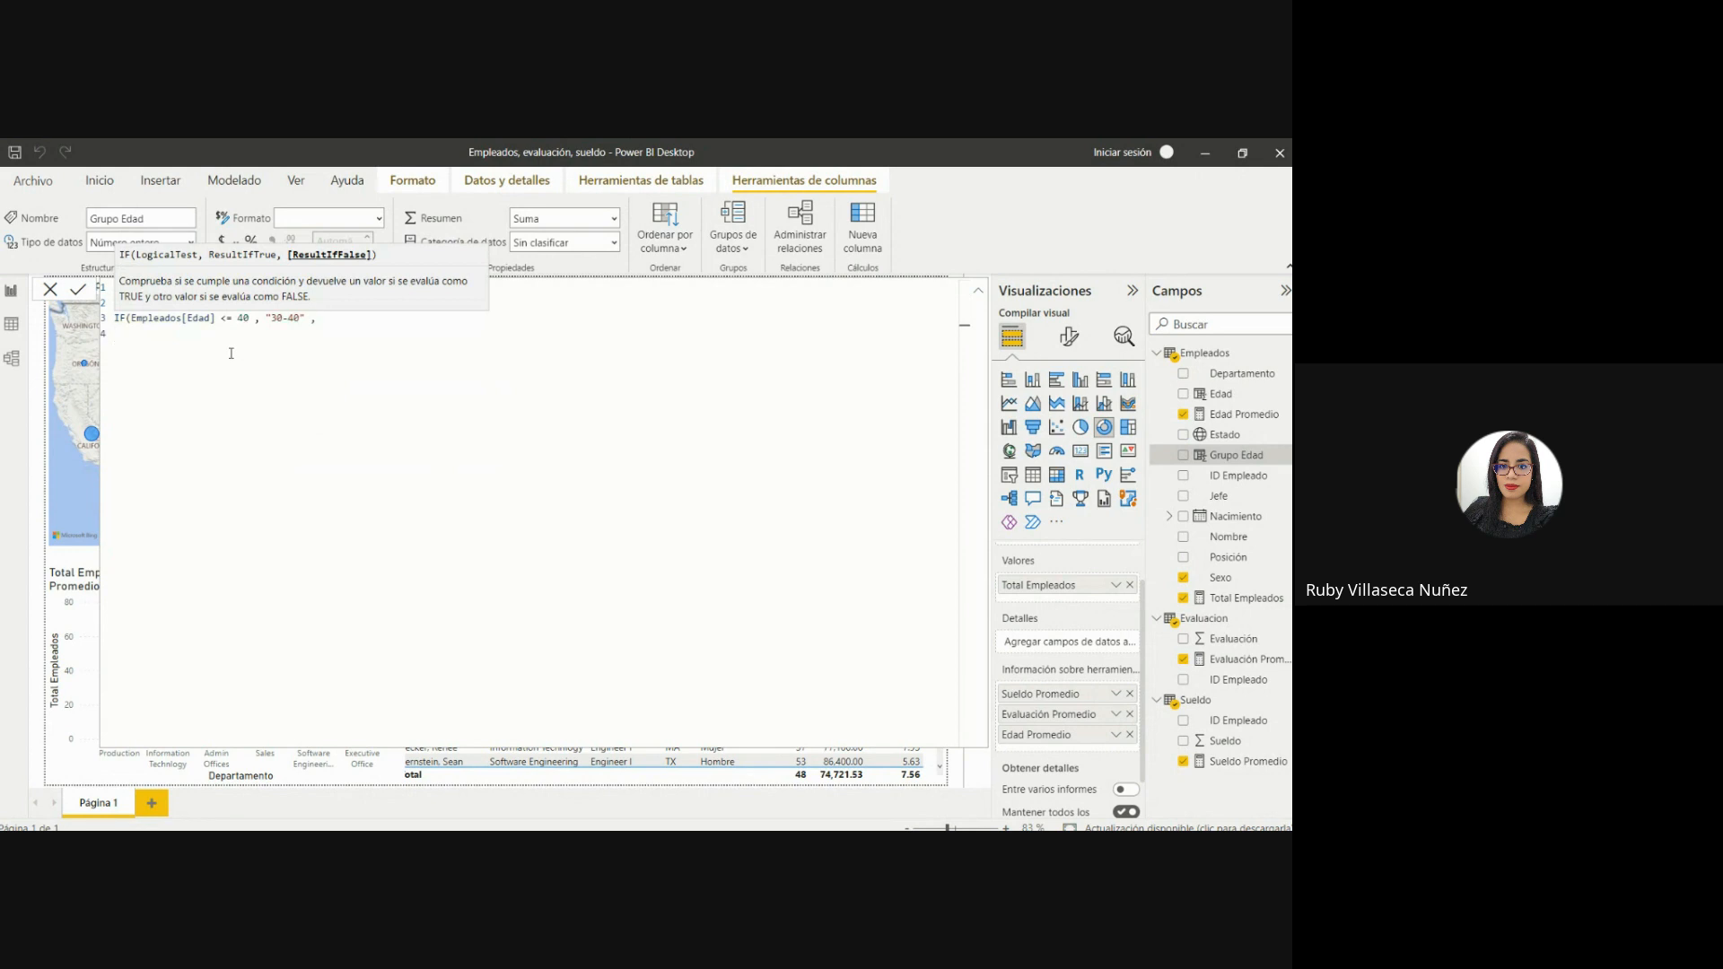
Nest a third IF on line 4 that returns "40-50" when Empleados[Edad] <= 50.
type("if")
key("BackSpace")
type("(")
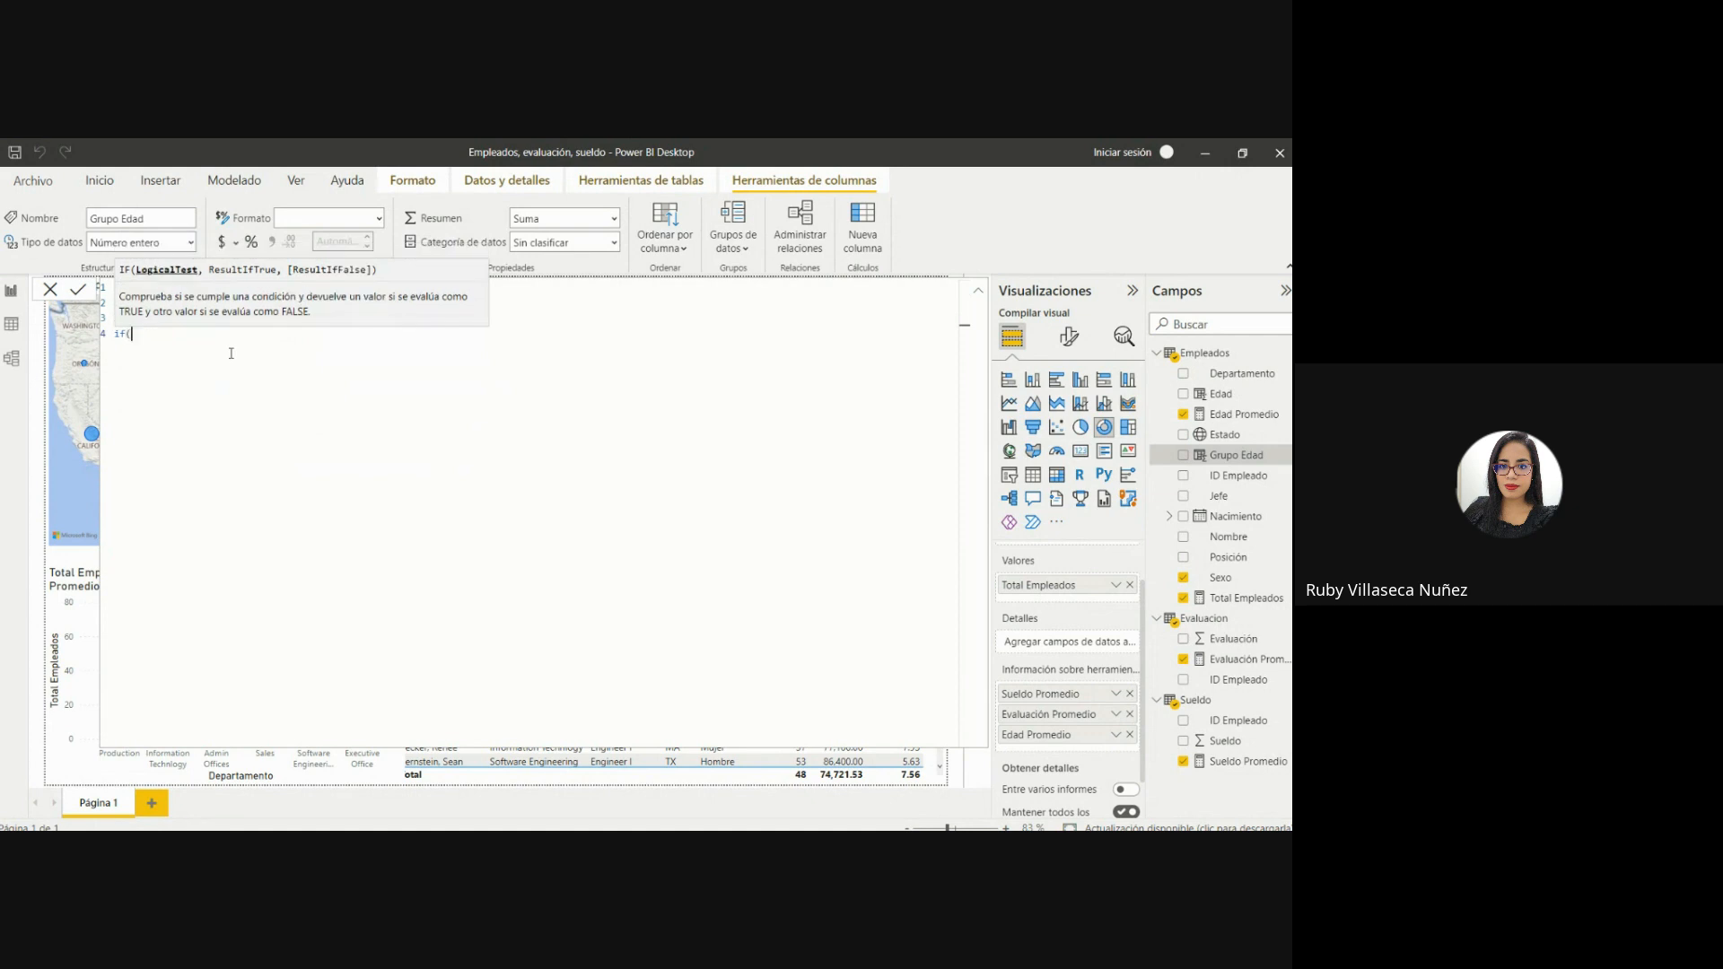
type("edad")
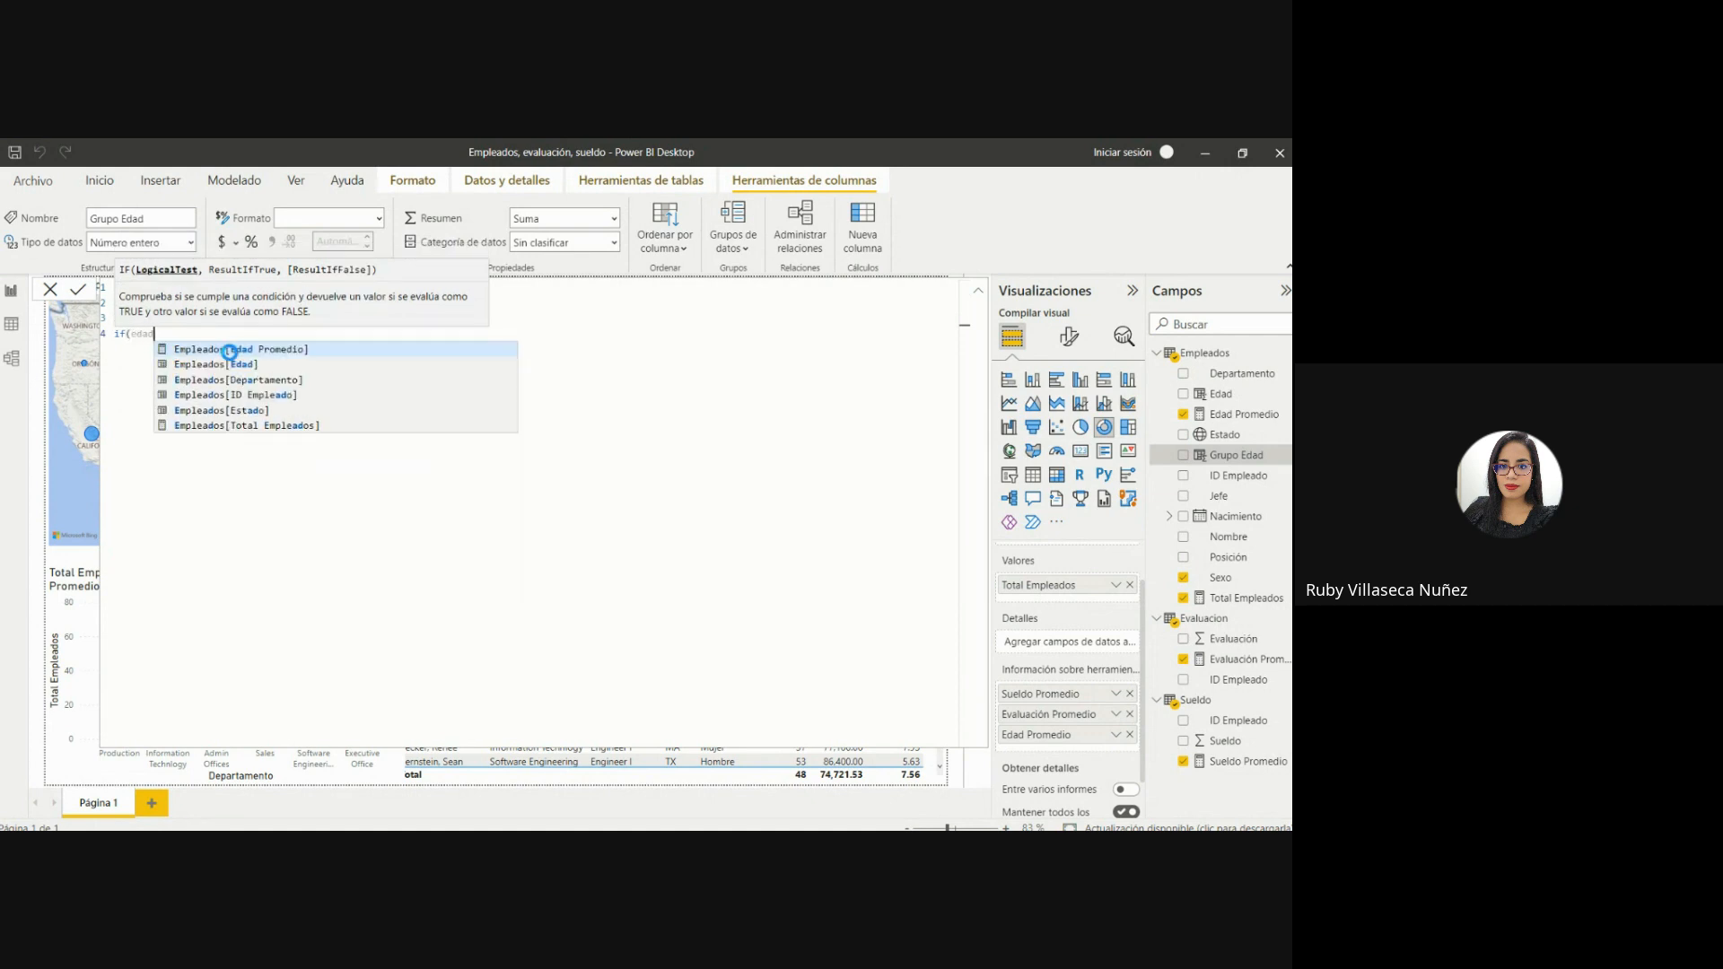
left_click(240, 364)
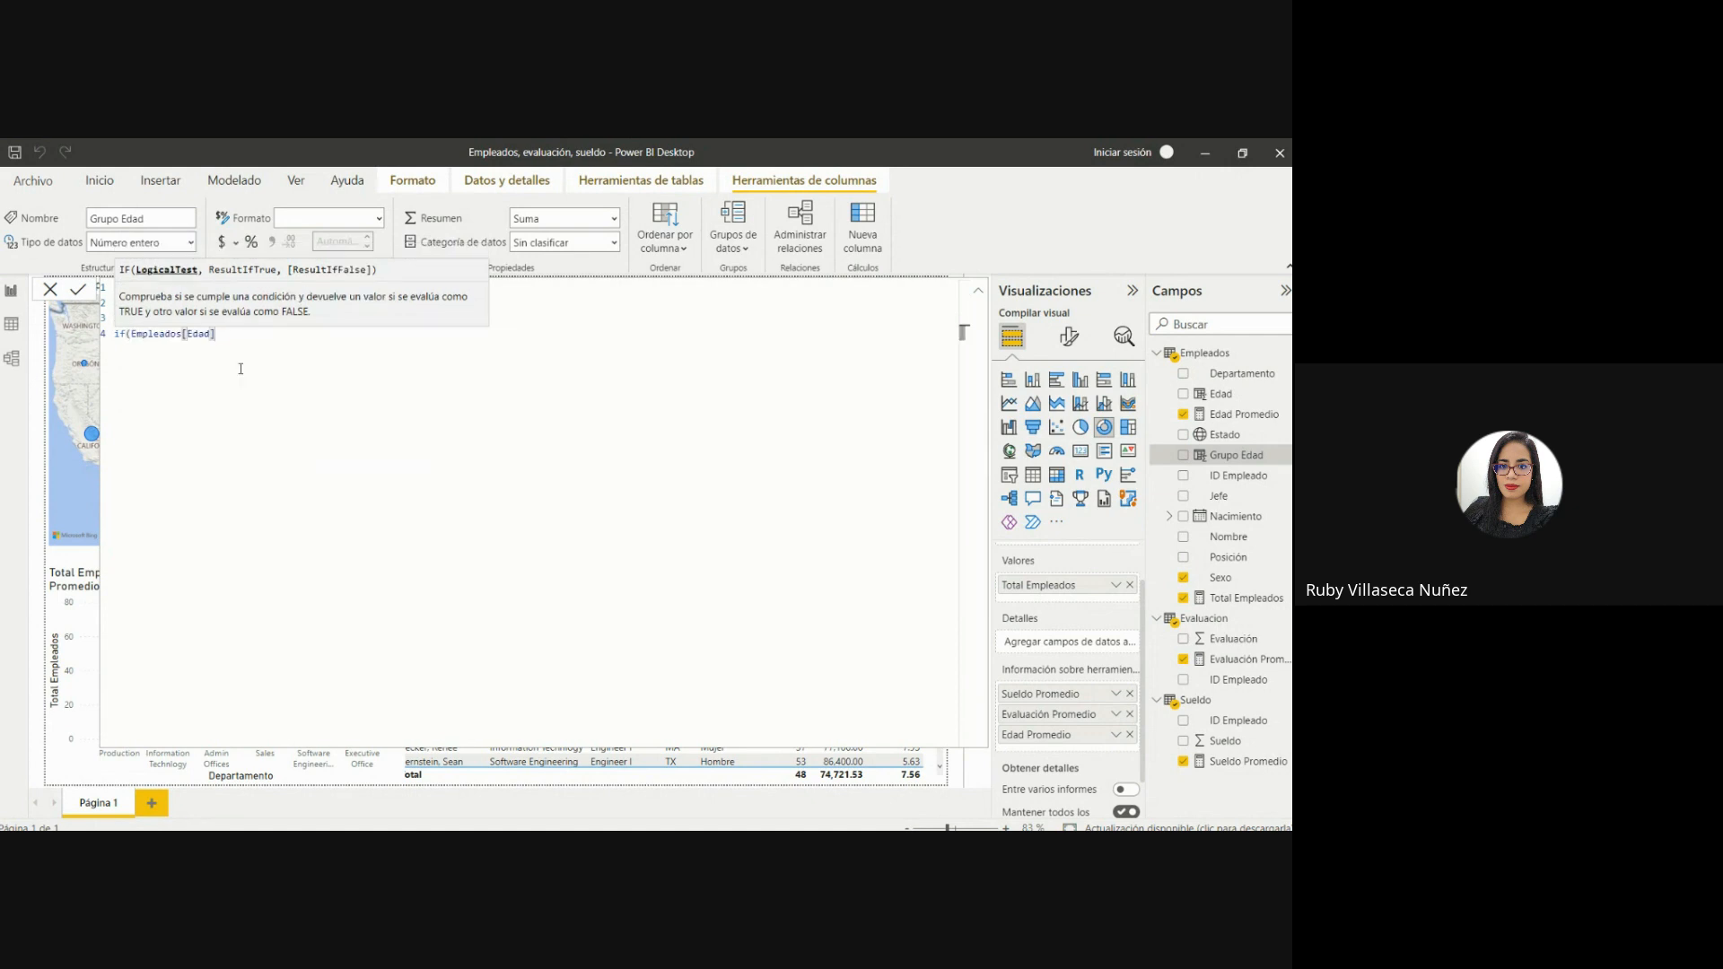
type("<= 50 ,\"40")
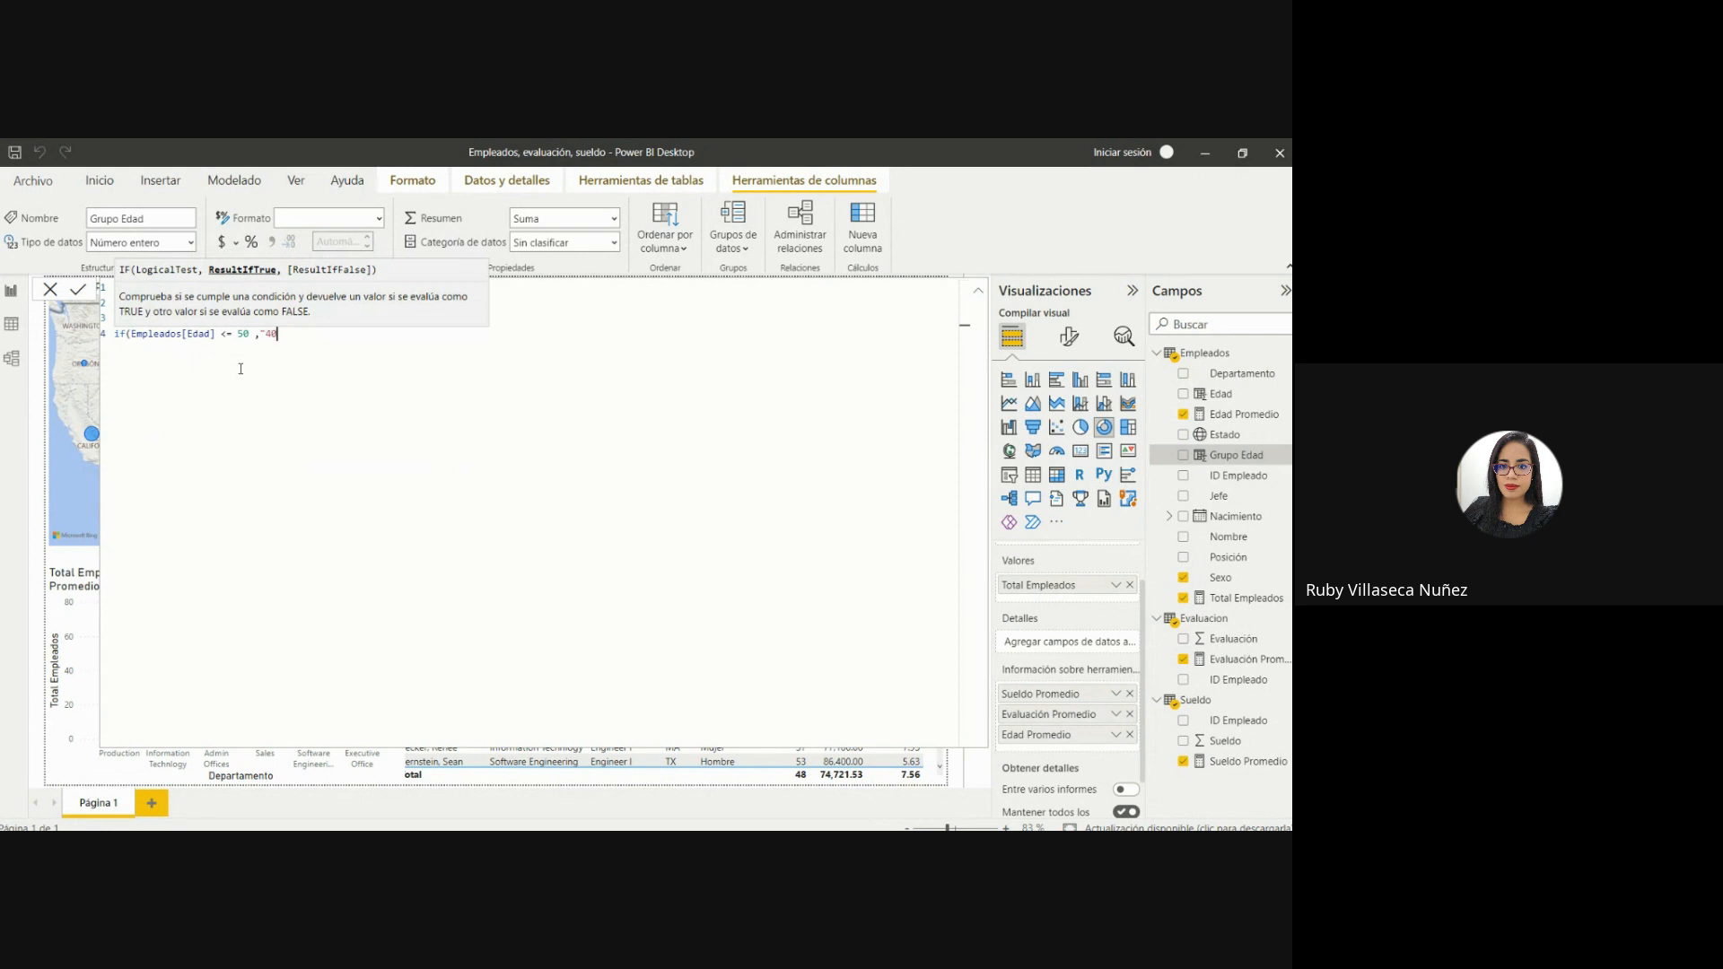
type("-50\"")
Close the "40-50" condition with a comma and even out the spacing around the formula's range labels.
key("Up")
key("Up")
key("Up")
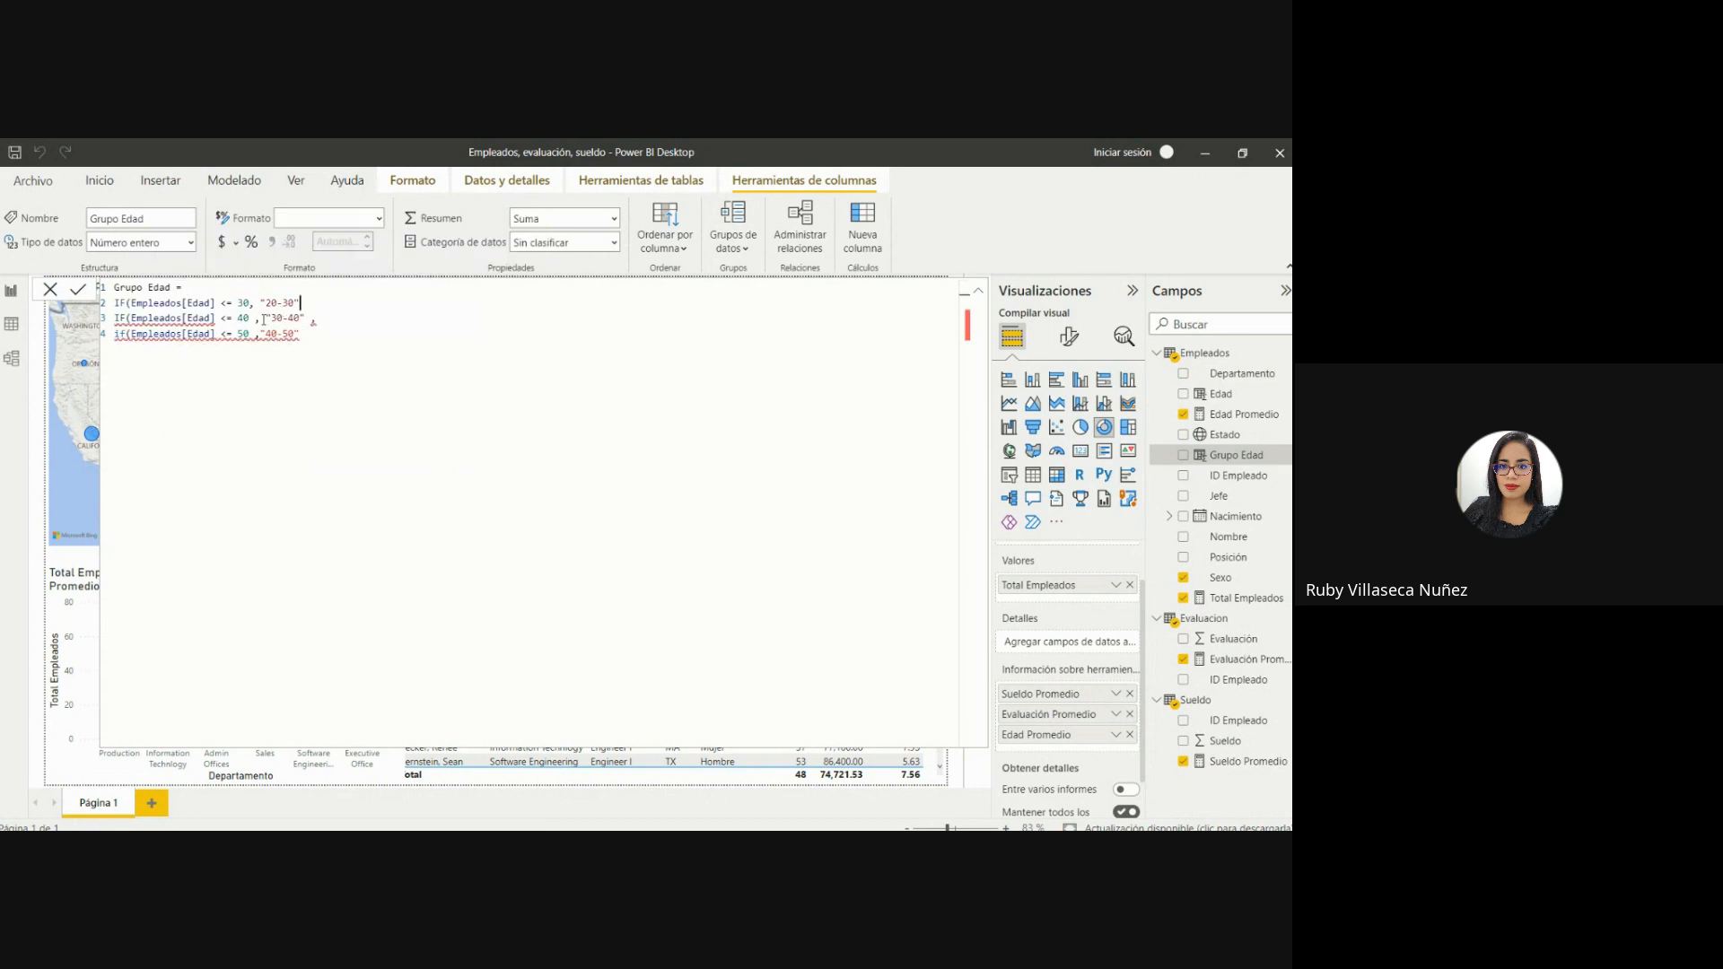
left_click(311, 320)
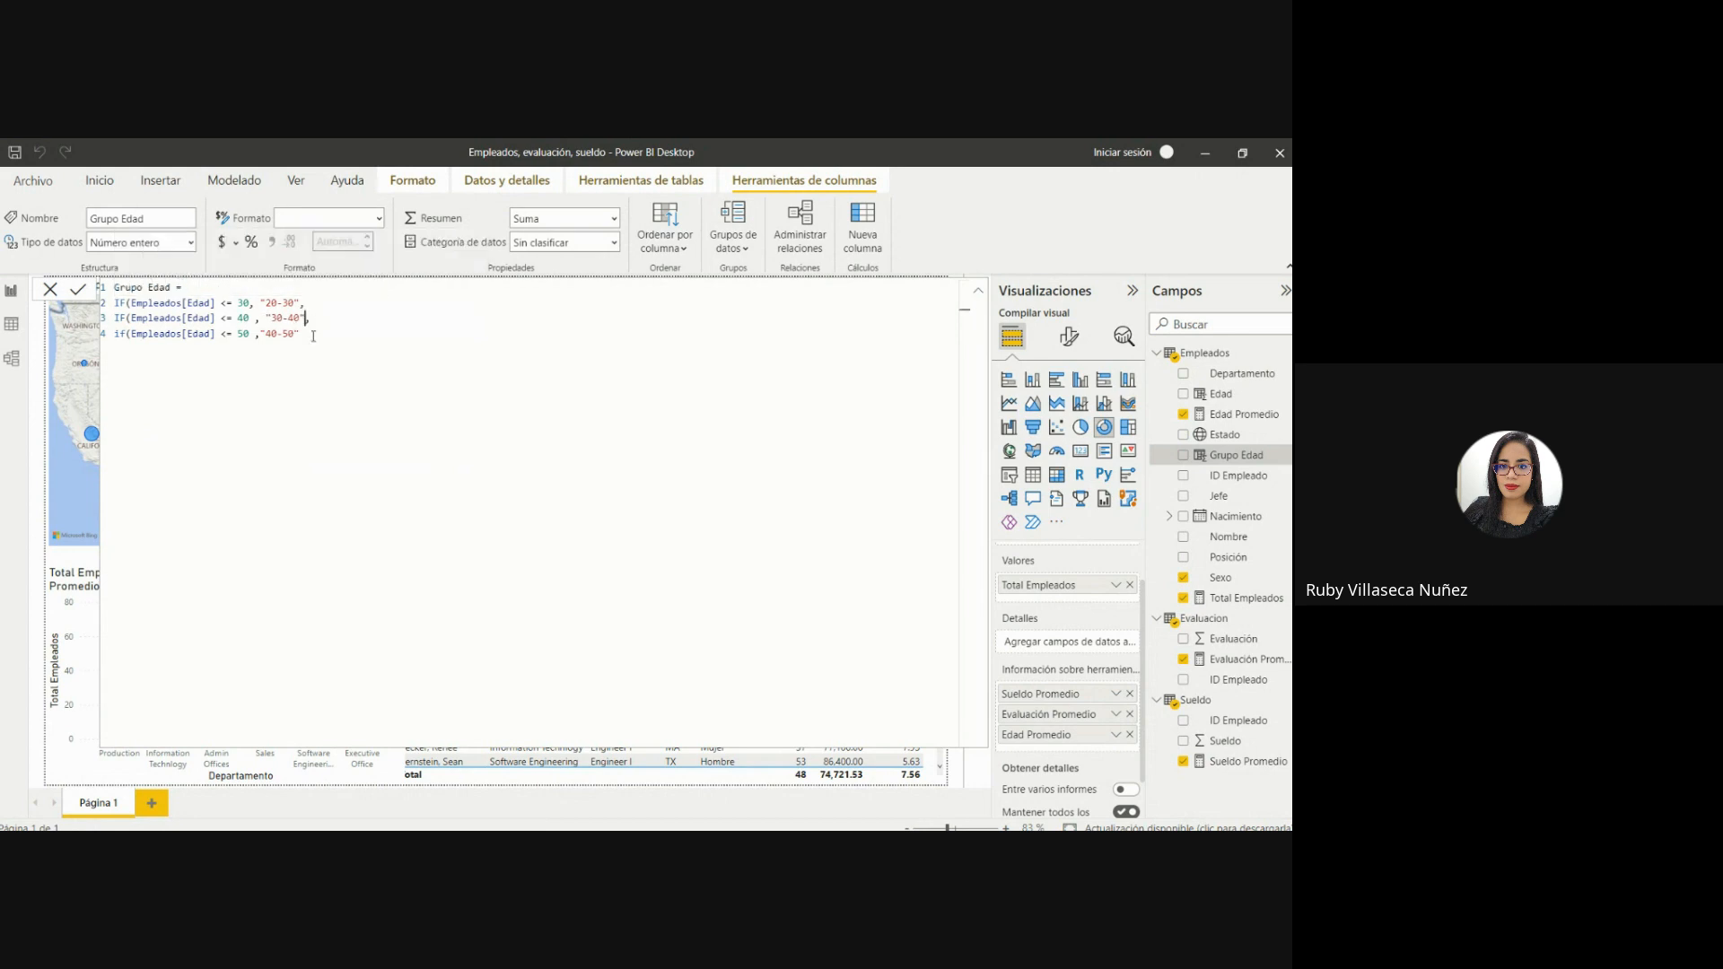
type(",")
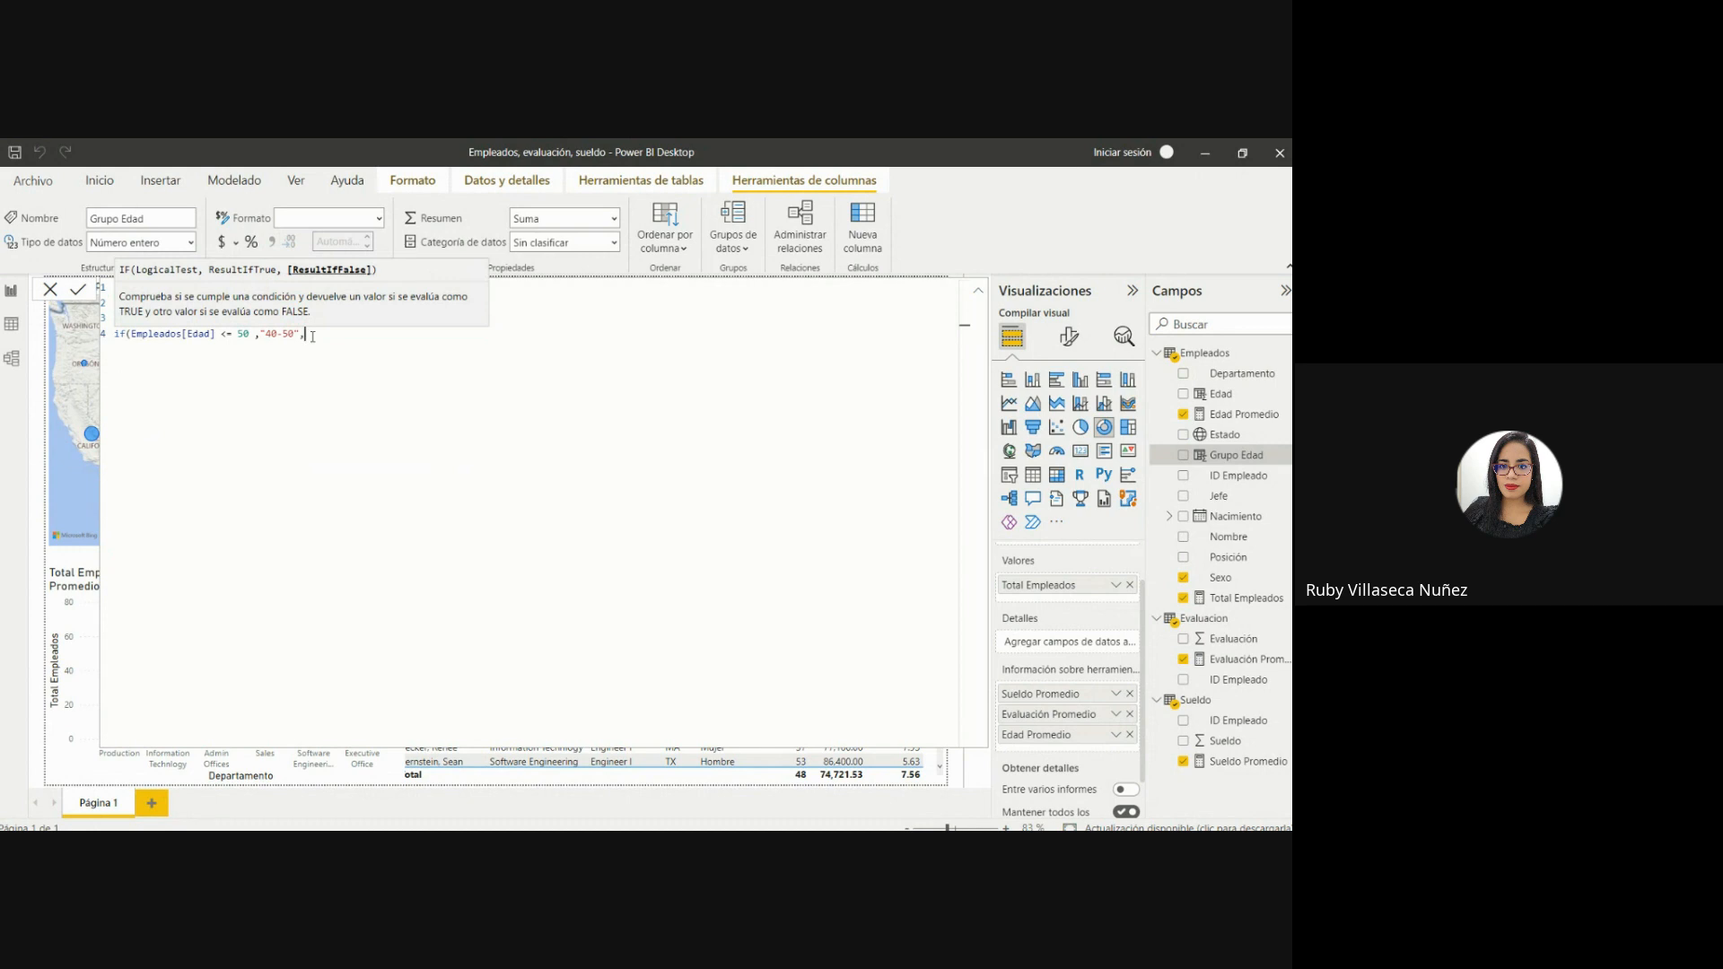
key("Up")
key("Up")
key("Up")
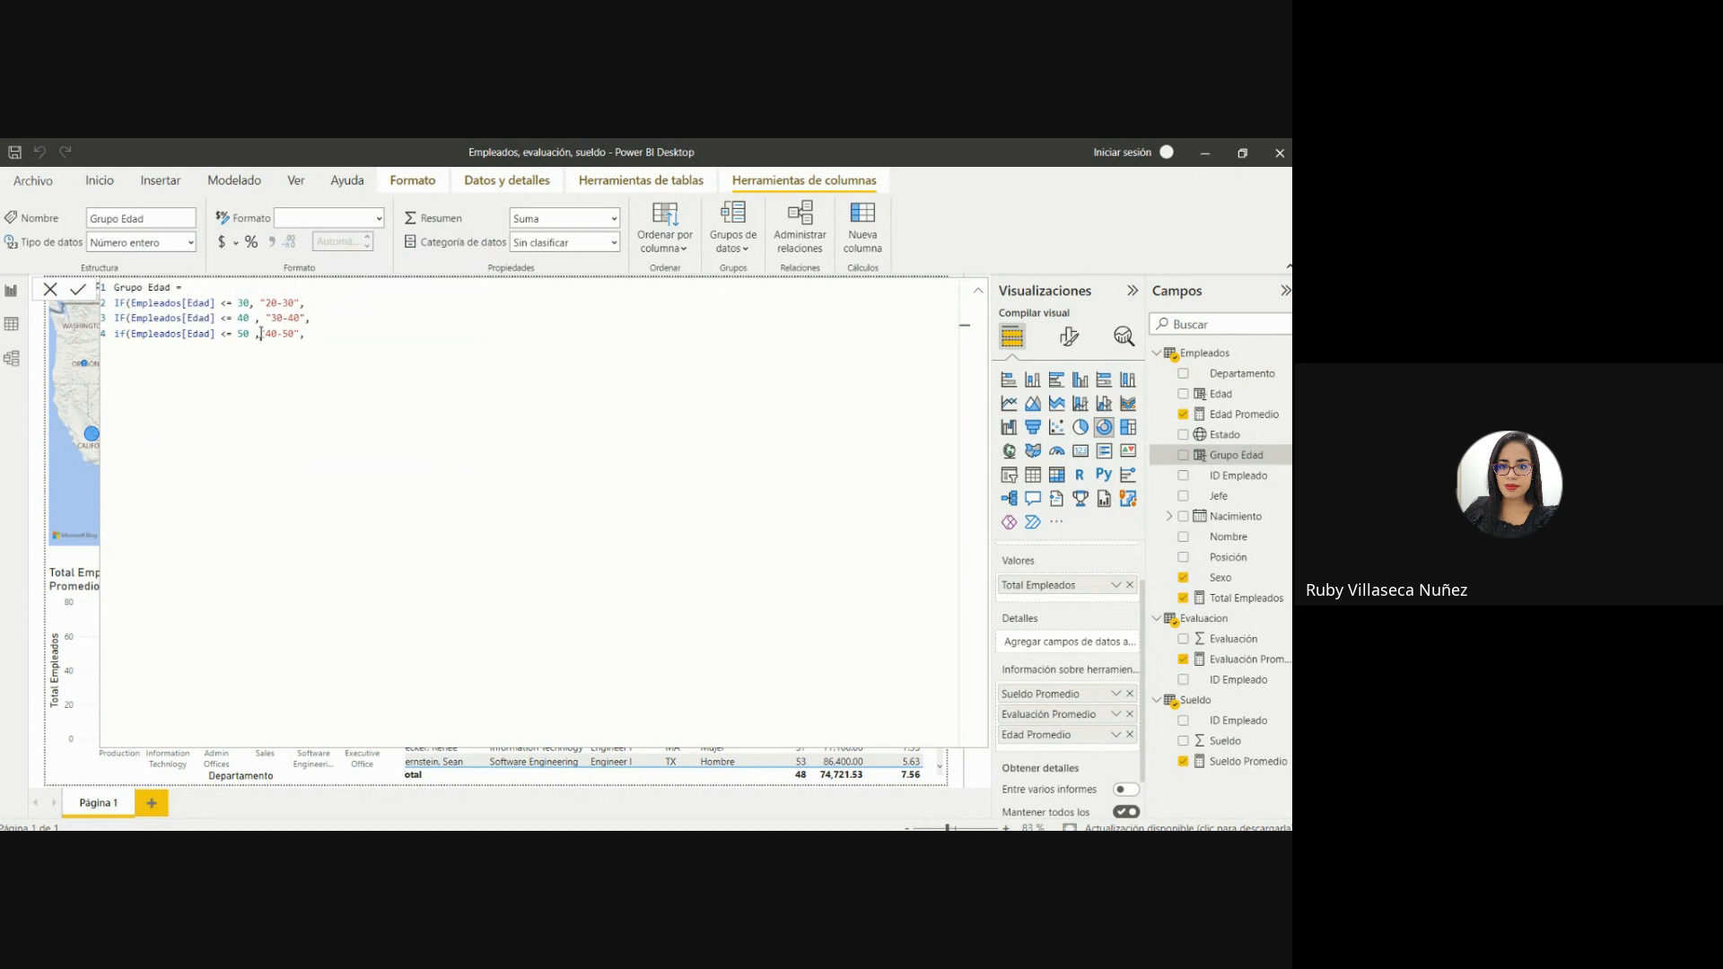
left_click(260, 334)
Nest a fourth IF on line 5 that returns "50-60" when Empleados[Edad] <= 60, followed by a comma.
key("shift+Return")
type("if")
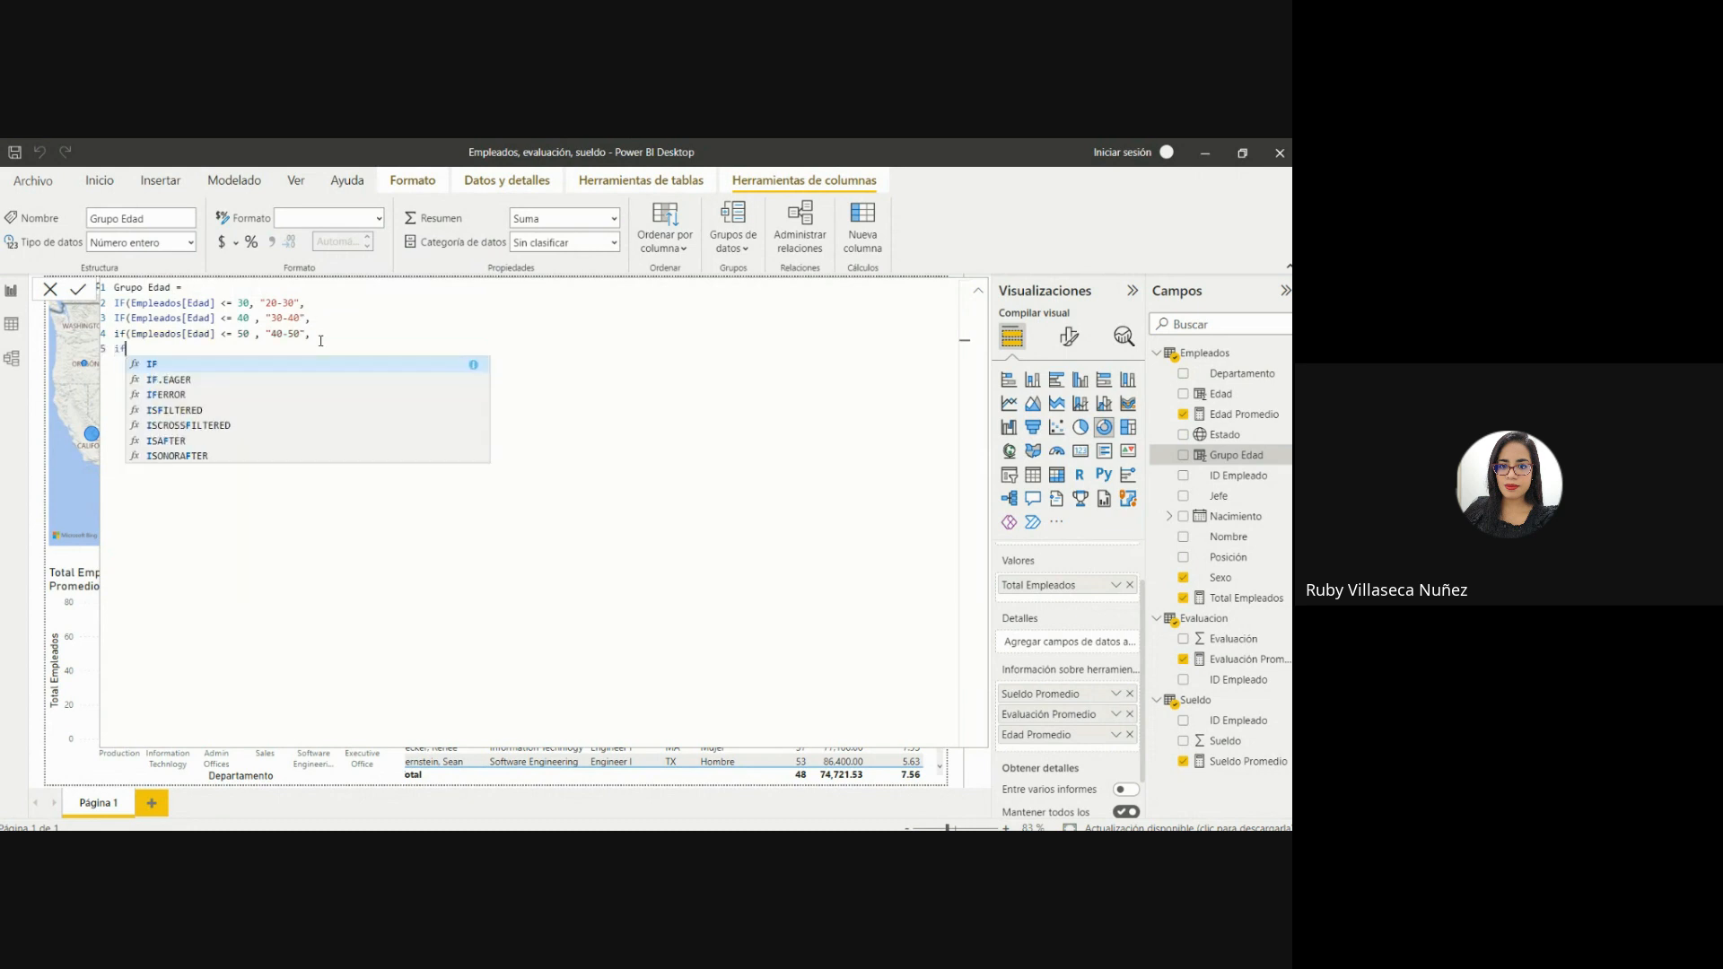
left_click(182, 361)
type("edad")
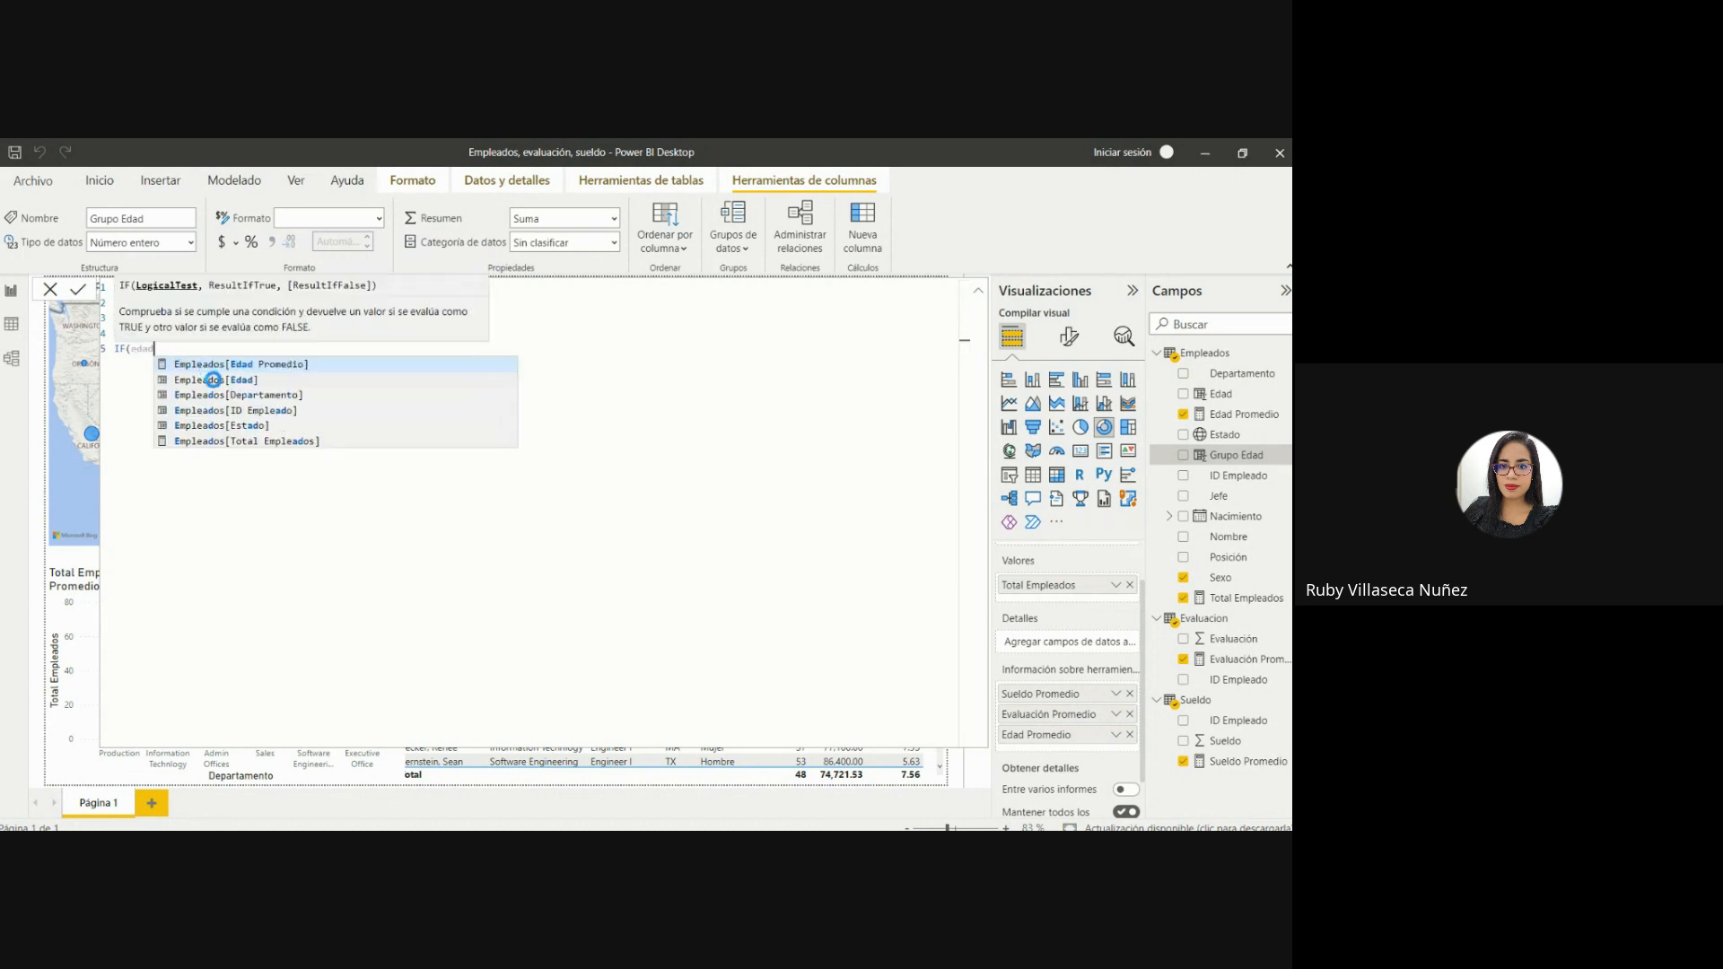
left_click(210, 378)
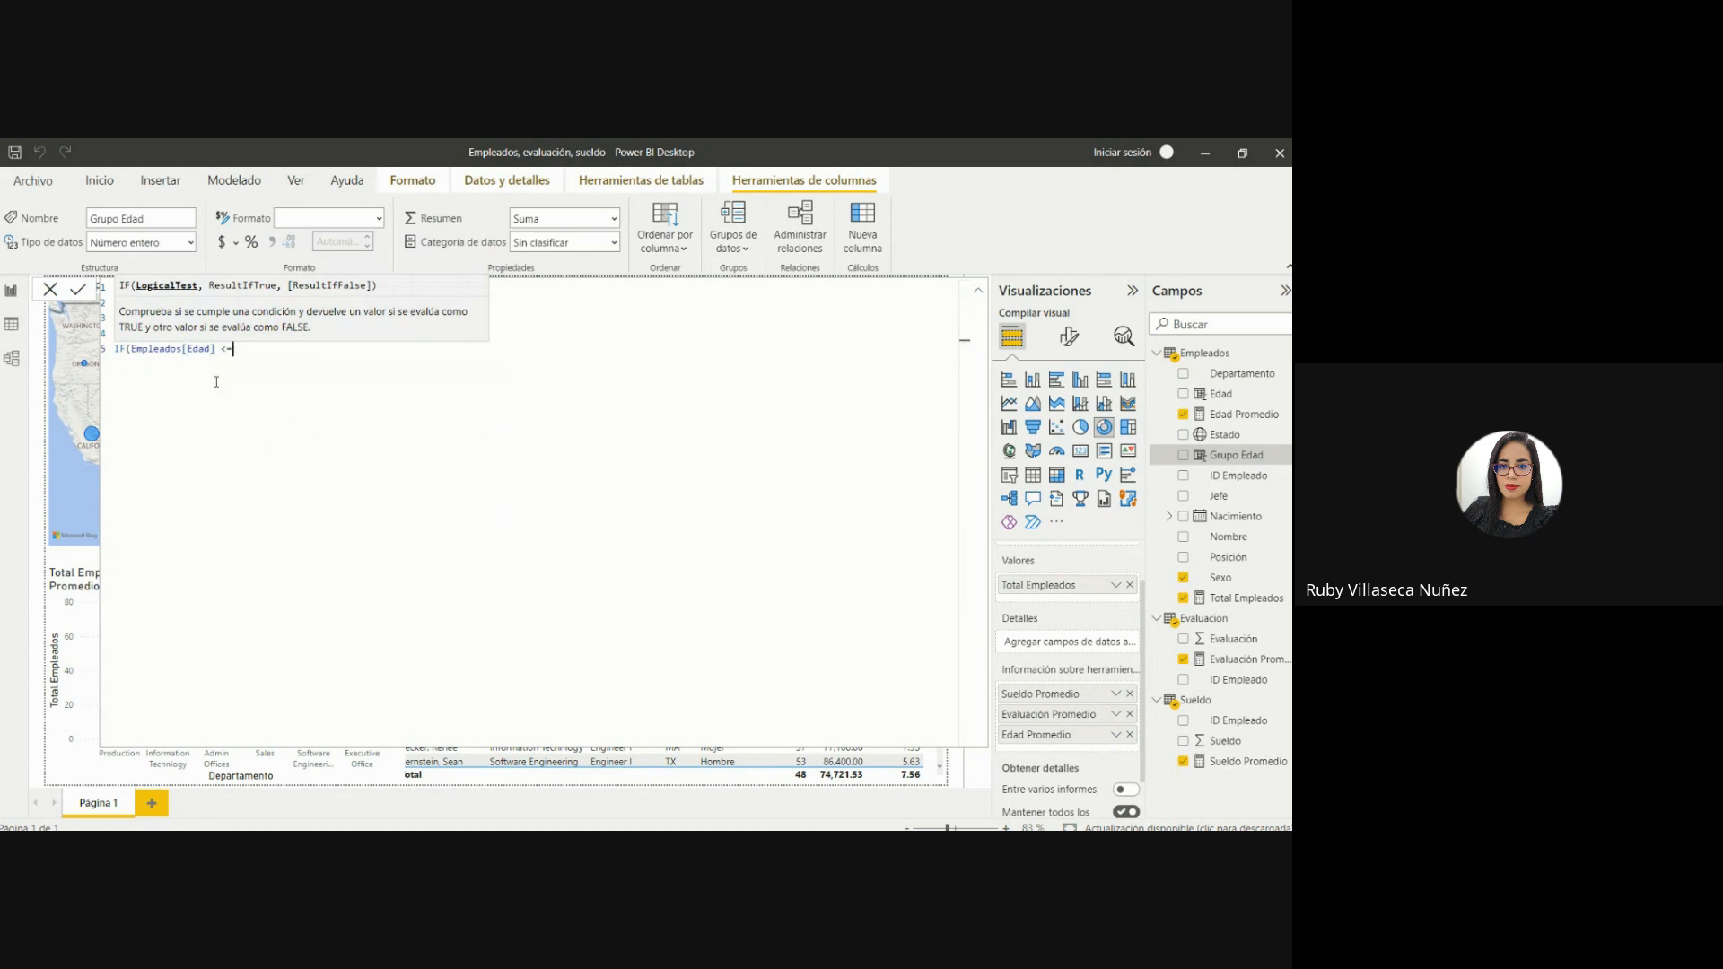
type("<= 60 , \"50-60\" ,")
Nest a fifth IF on line 6 that returns "60-70" when Empleados[Edad] <= 70, followed by a comma and a new line.
key("shift+Return")
type("I")
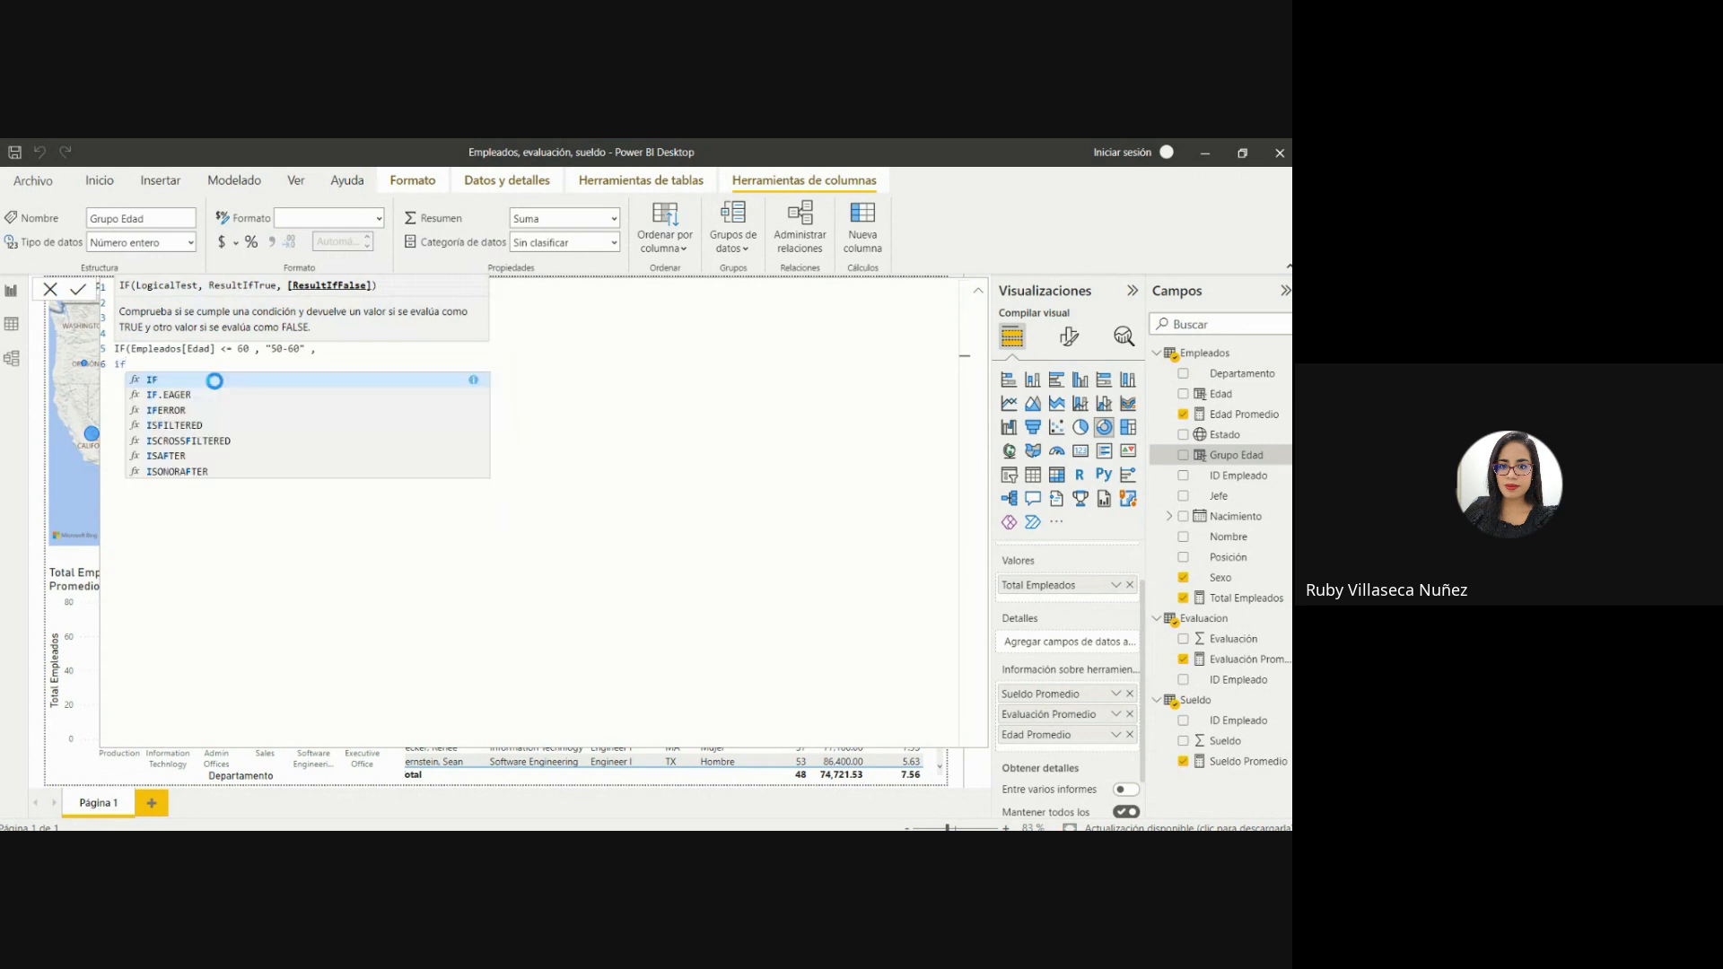
left_click(214, 381)
type("edad")
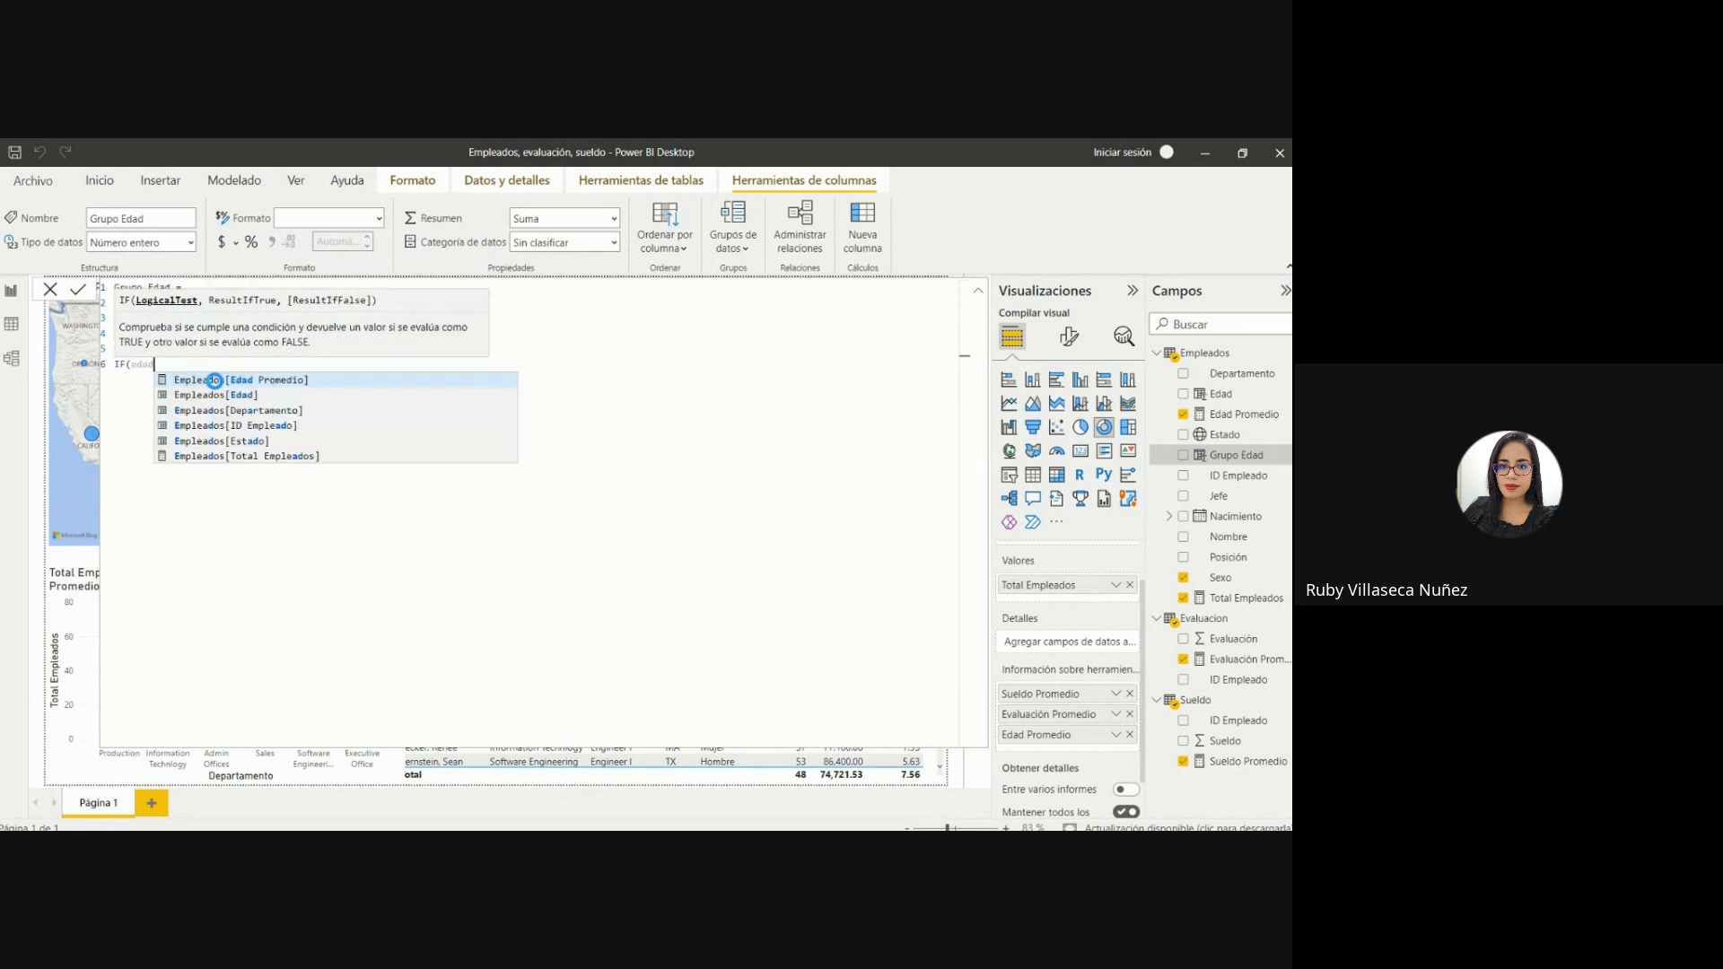
left_click(222, 395)
type("<")
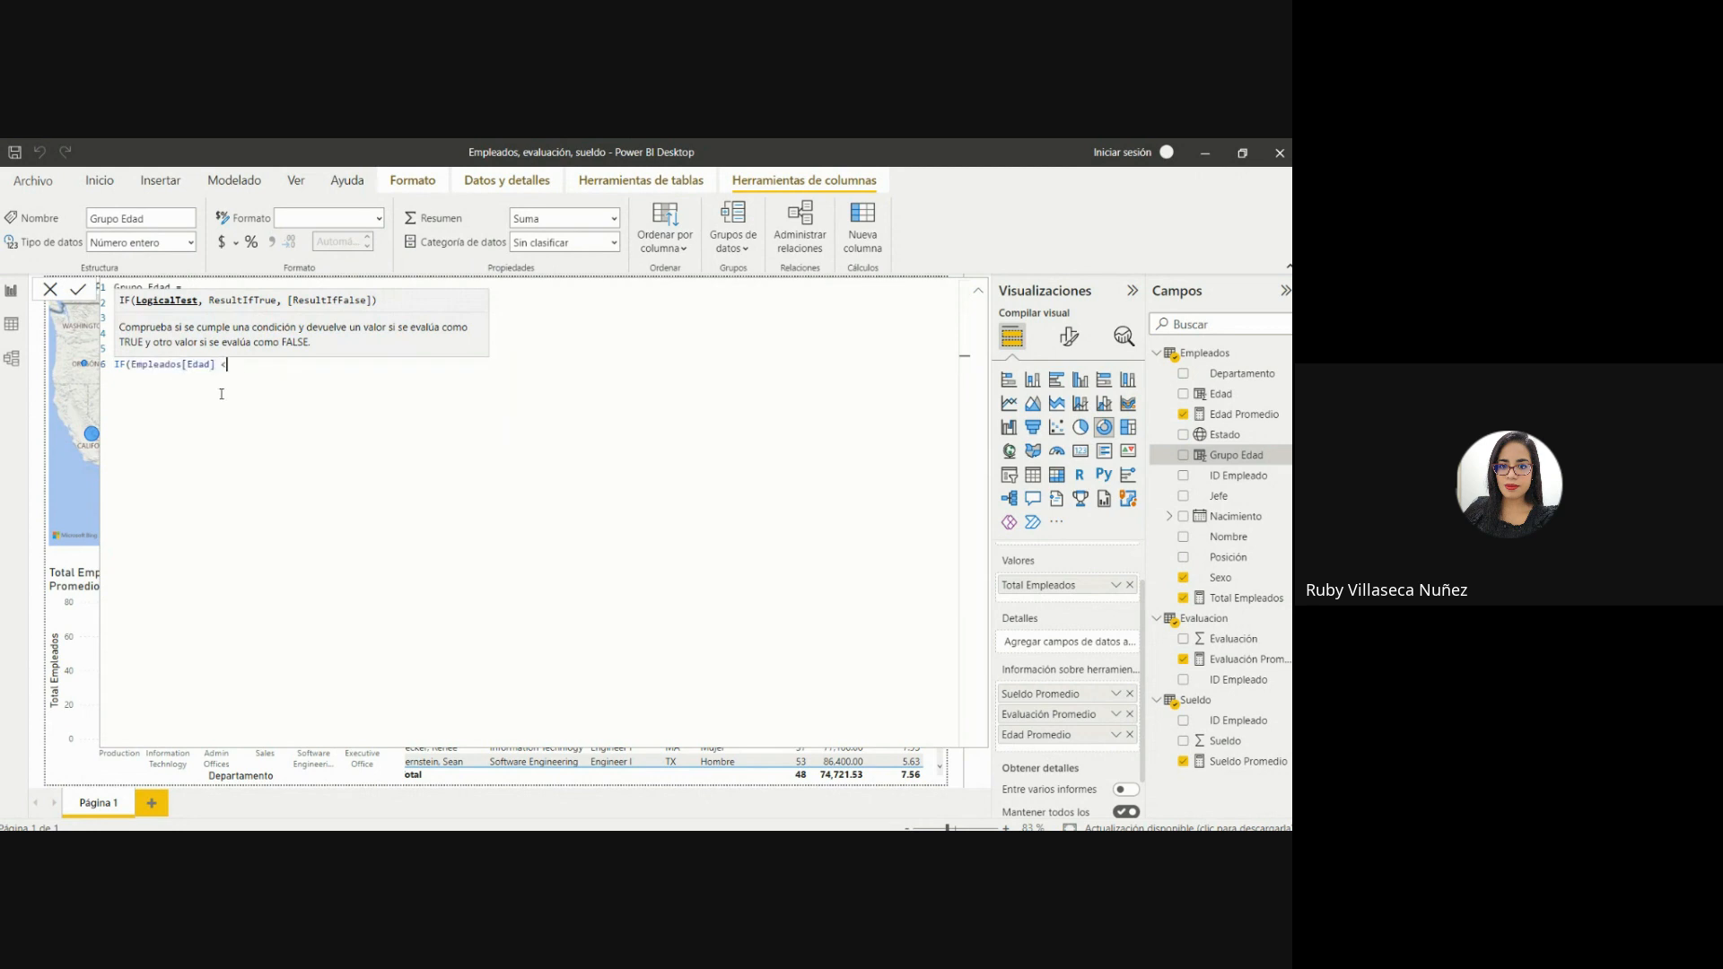
type("= 70 , \"60-70\" ,")
key("shift+Return")
Add a space before the comma after "40-50" and review the nested age conditions.
left_click(340, 371)
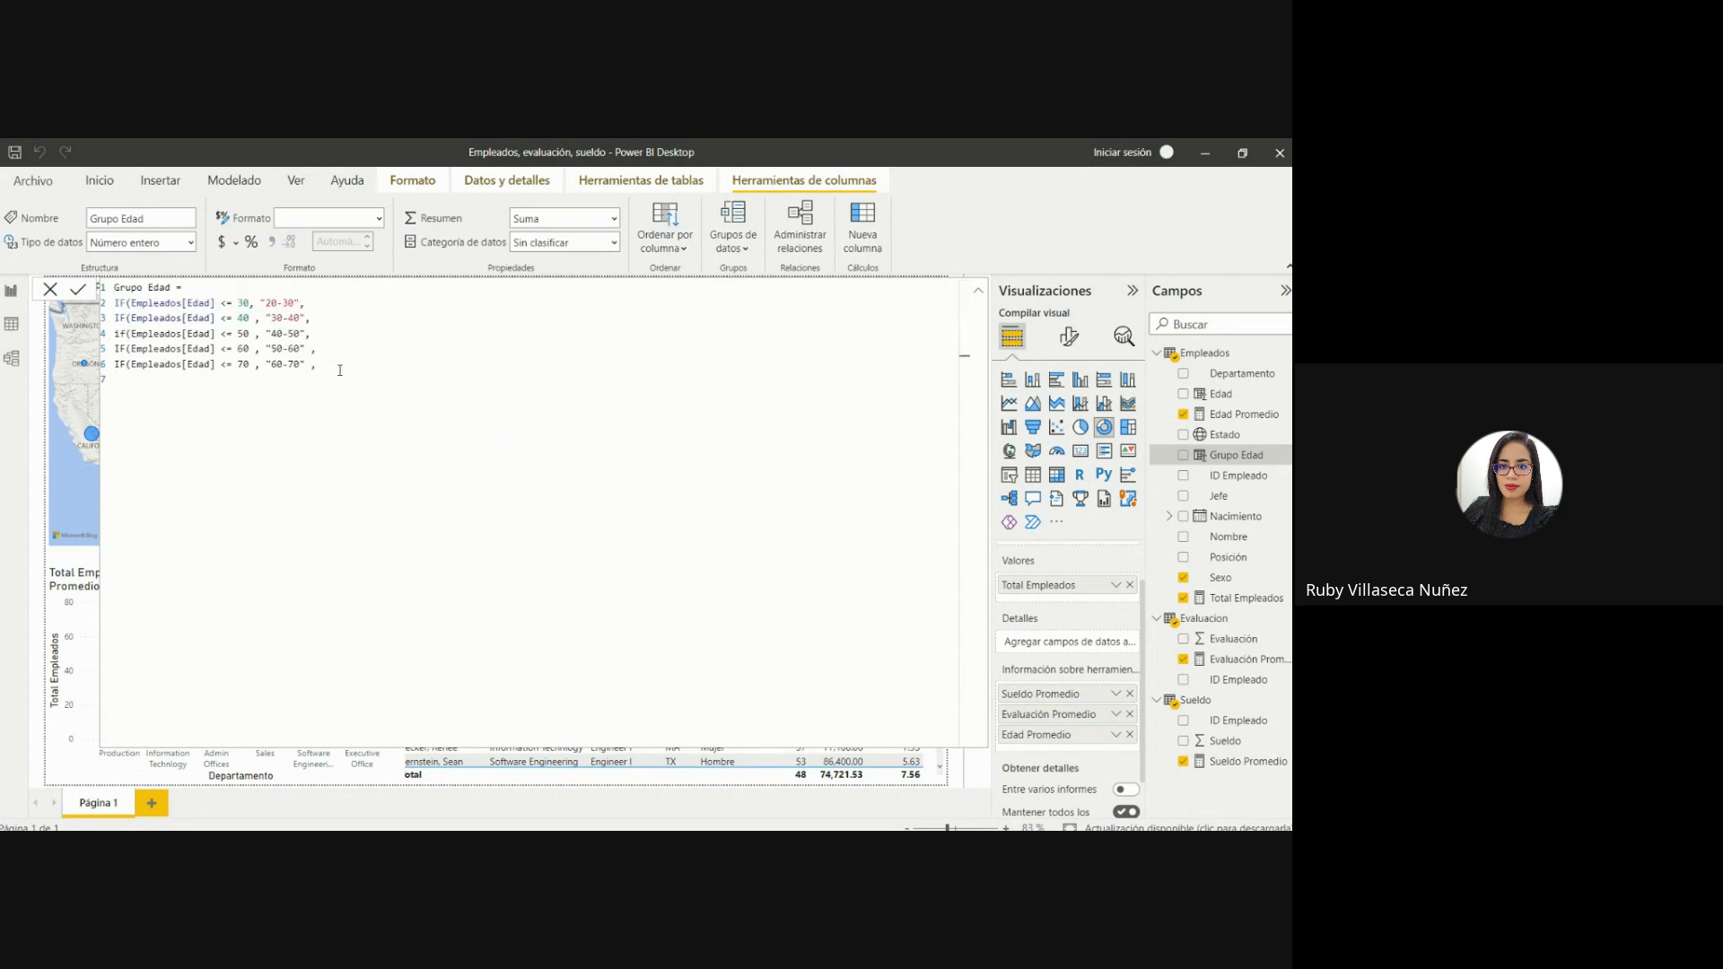
left_click(306, 334)
double_click(223, 304)
double_click(242, 304)
left_click(276, 304)
left_click(121, 383)
type(",")
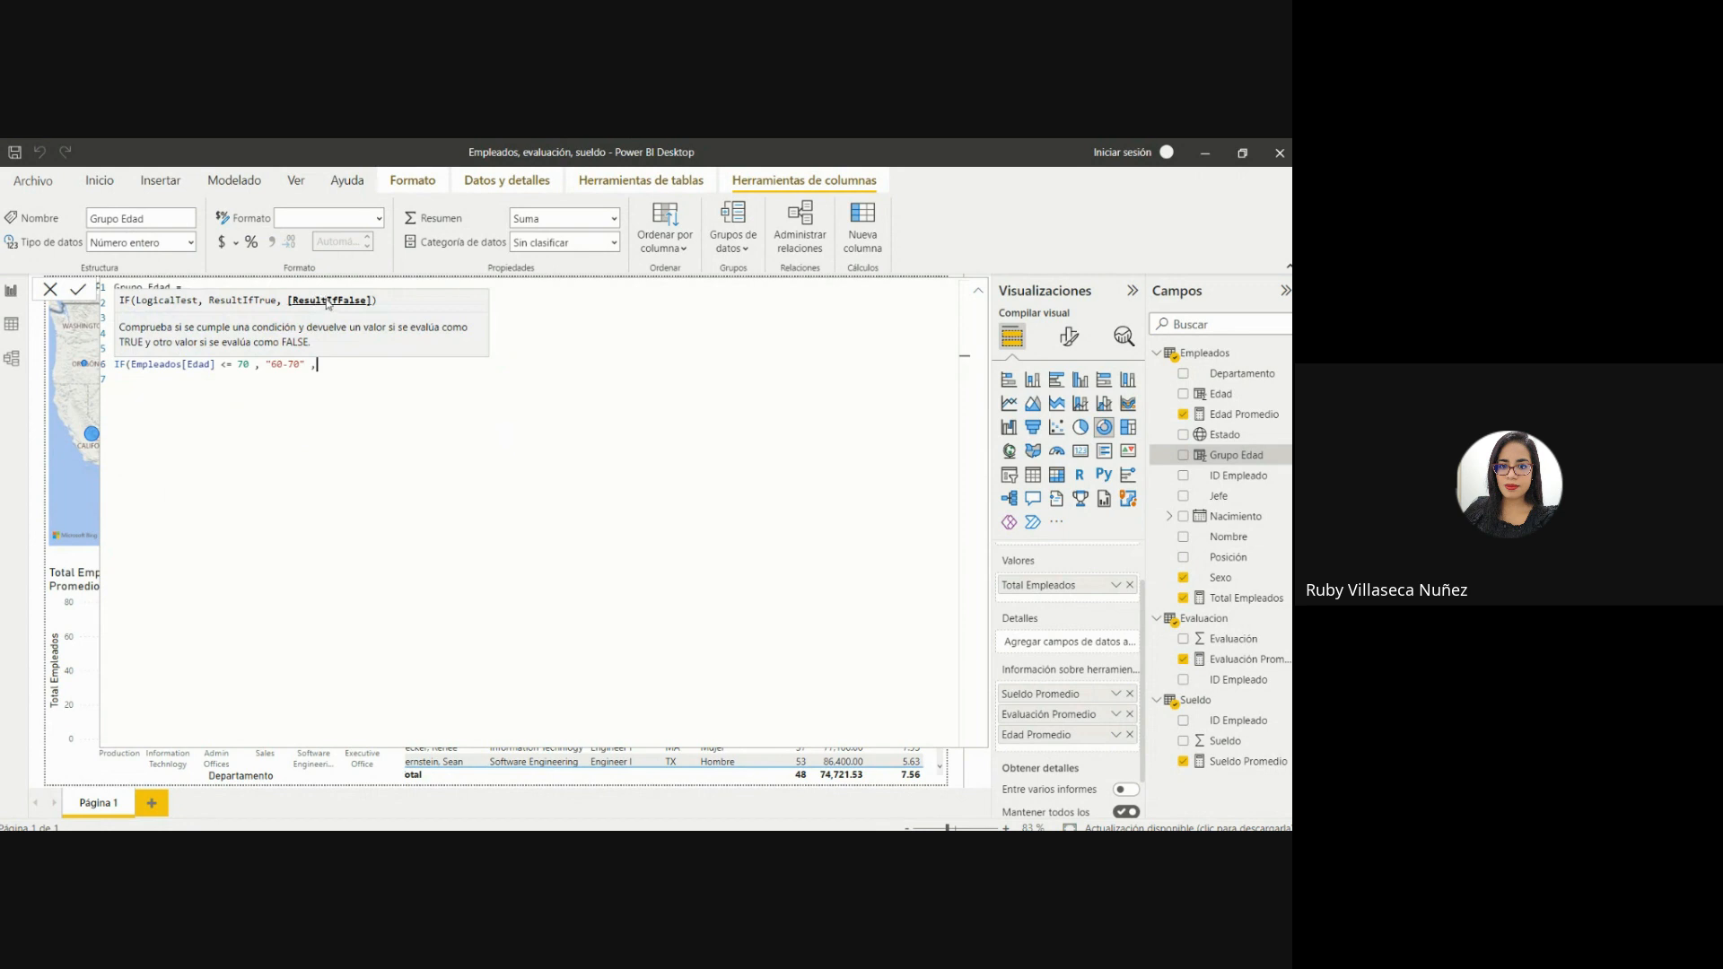
Finish the Grupo Edad formula with "Mas 70" as the final false result and close all five nested IFs.
left_click(178, 377)
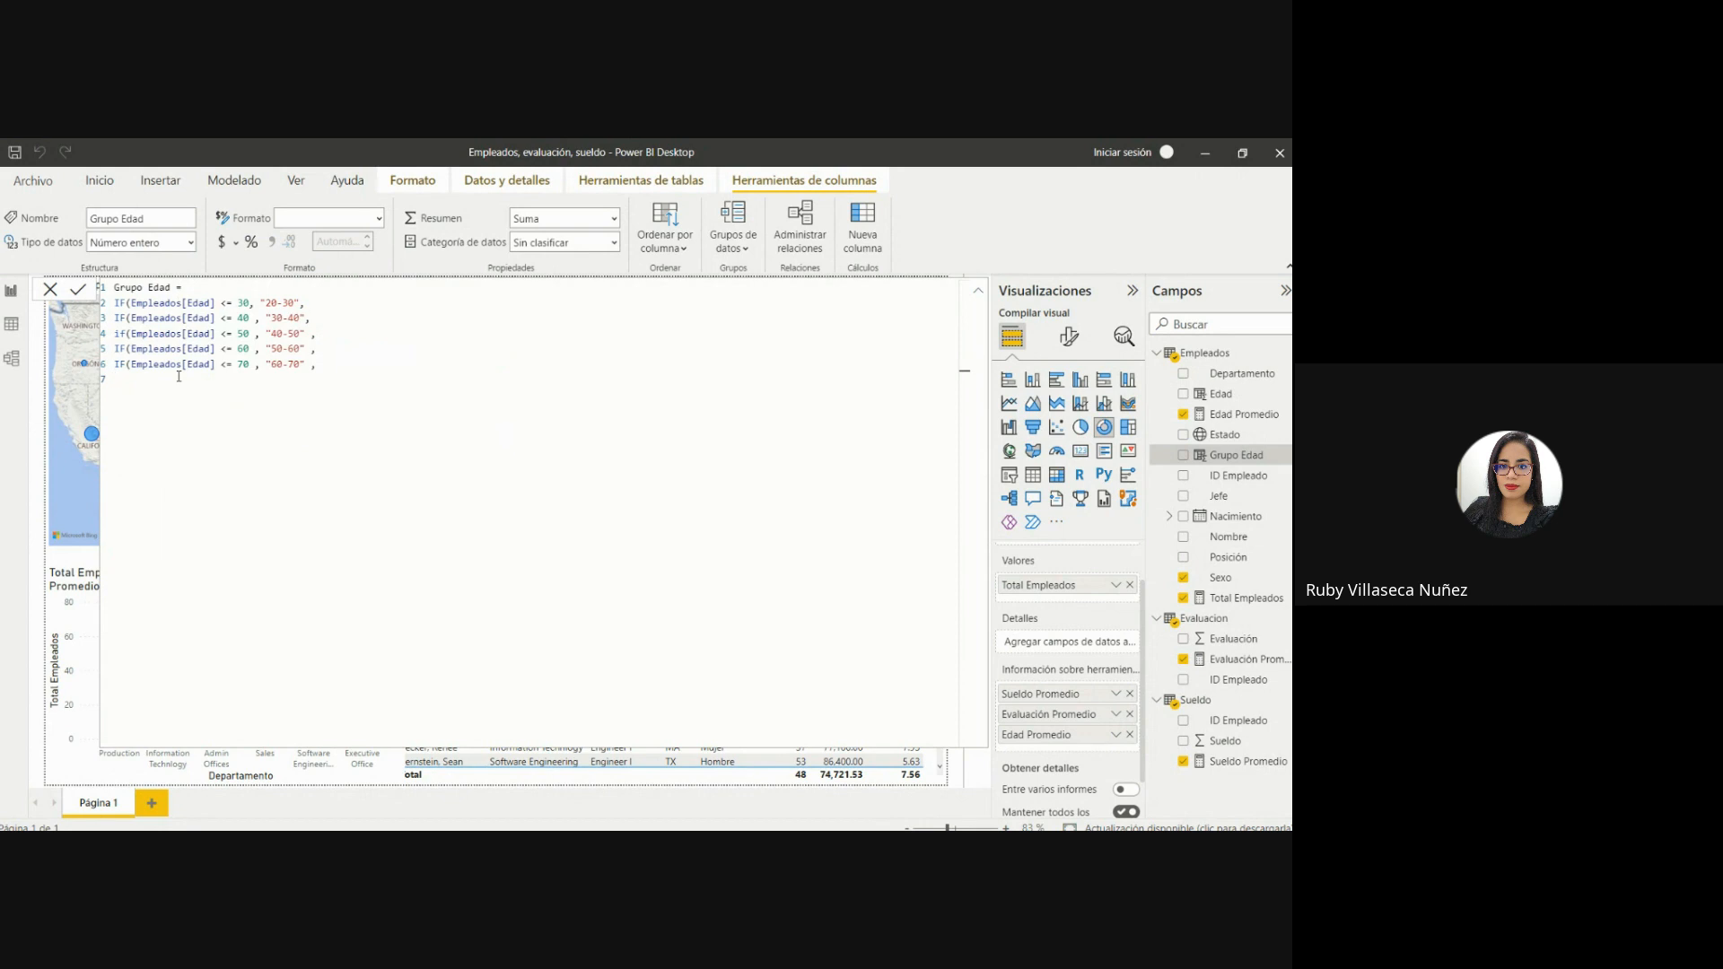
type("\"ma")
key("BackSpace")
key("BackSpace")
type("Mas 70\"")
type(")))))")
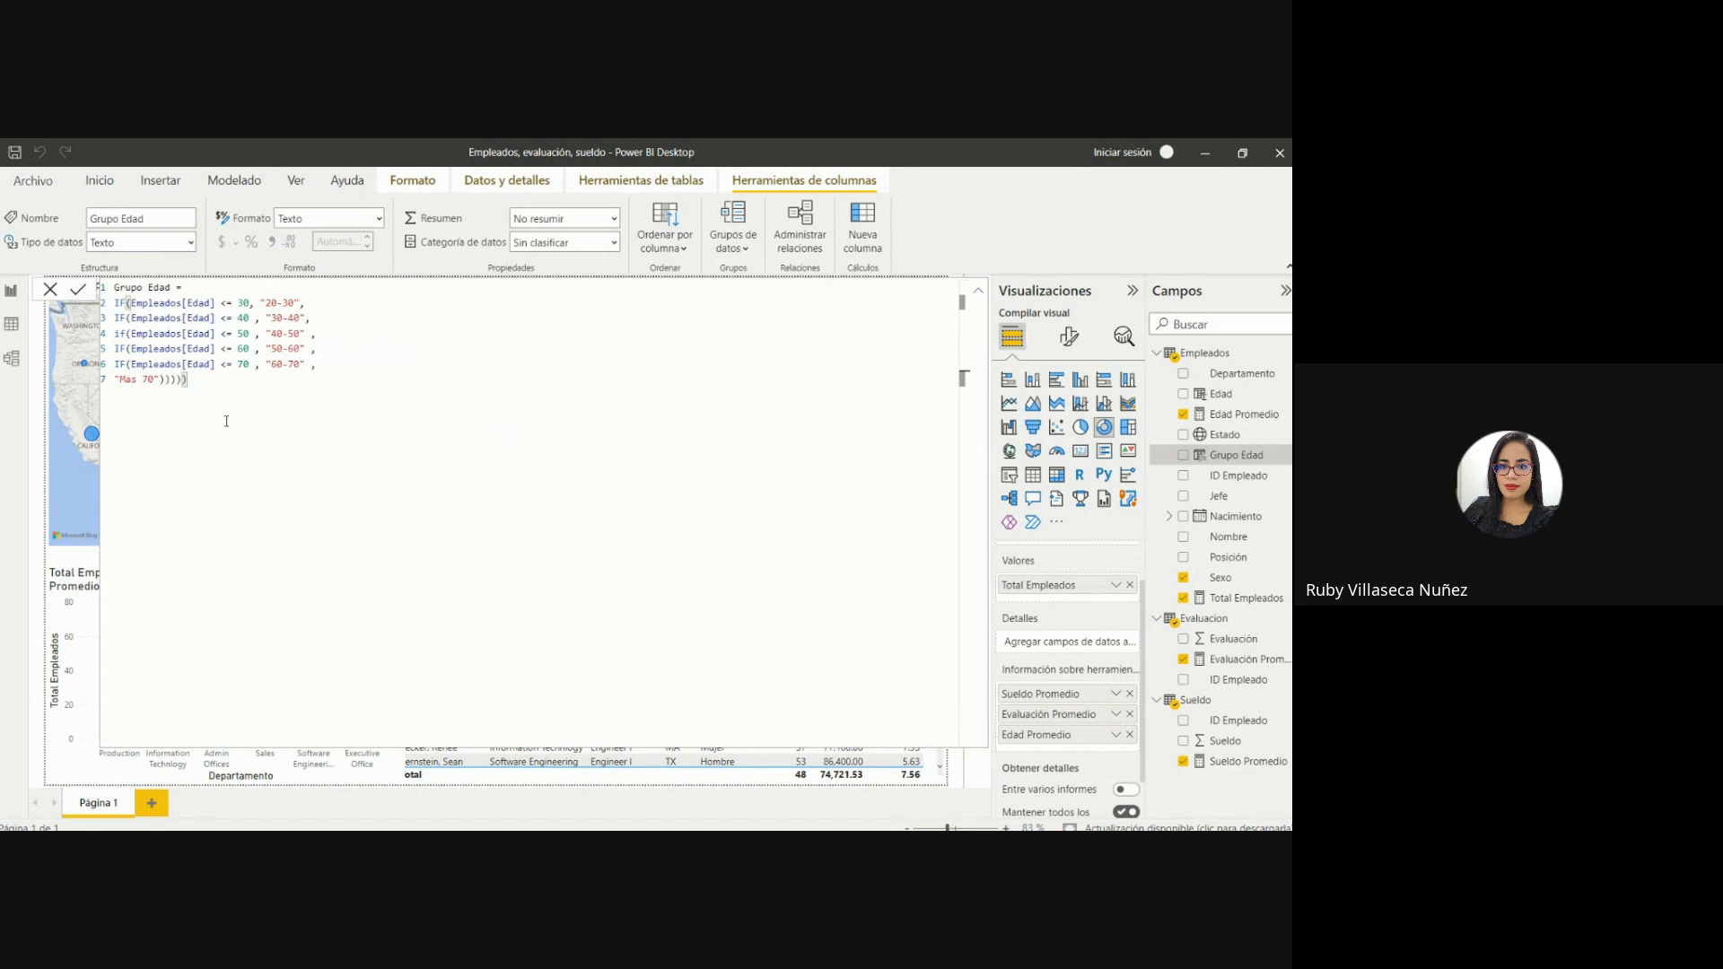
Examine the Grupo Edad values in the Empleados table data and compare them with the column's formula.
left_click(979, 290)
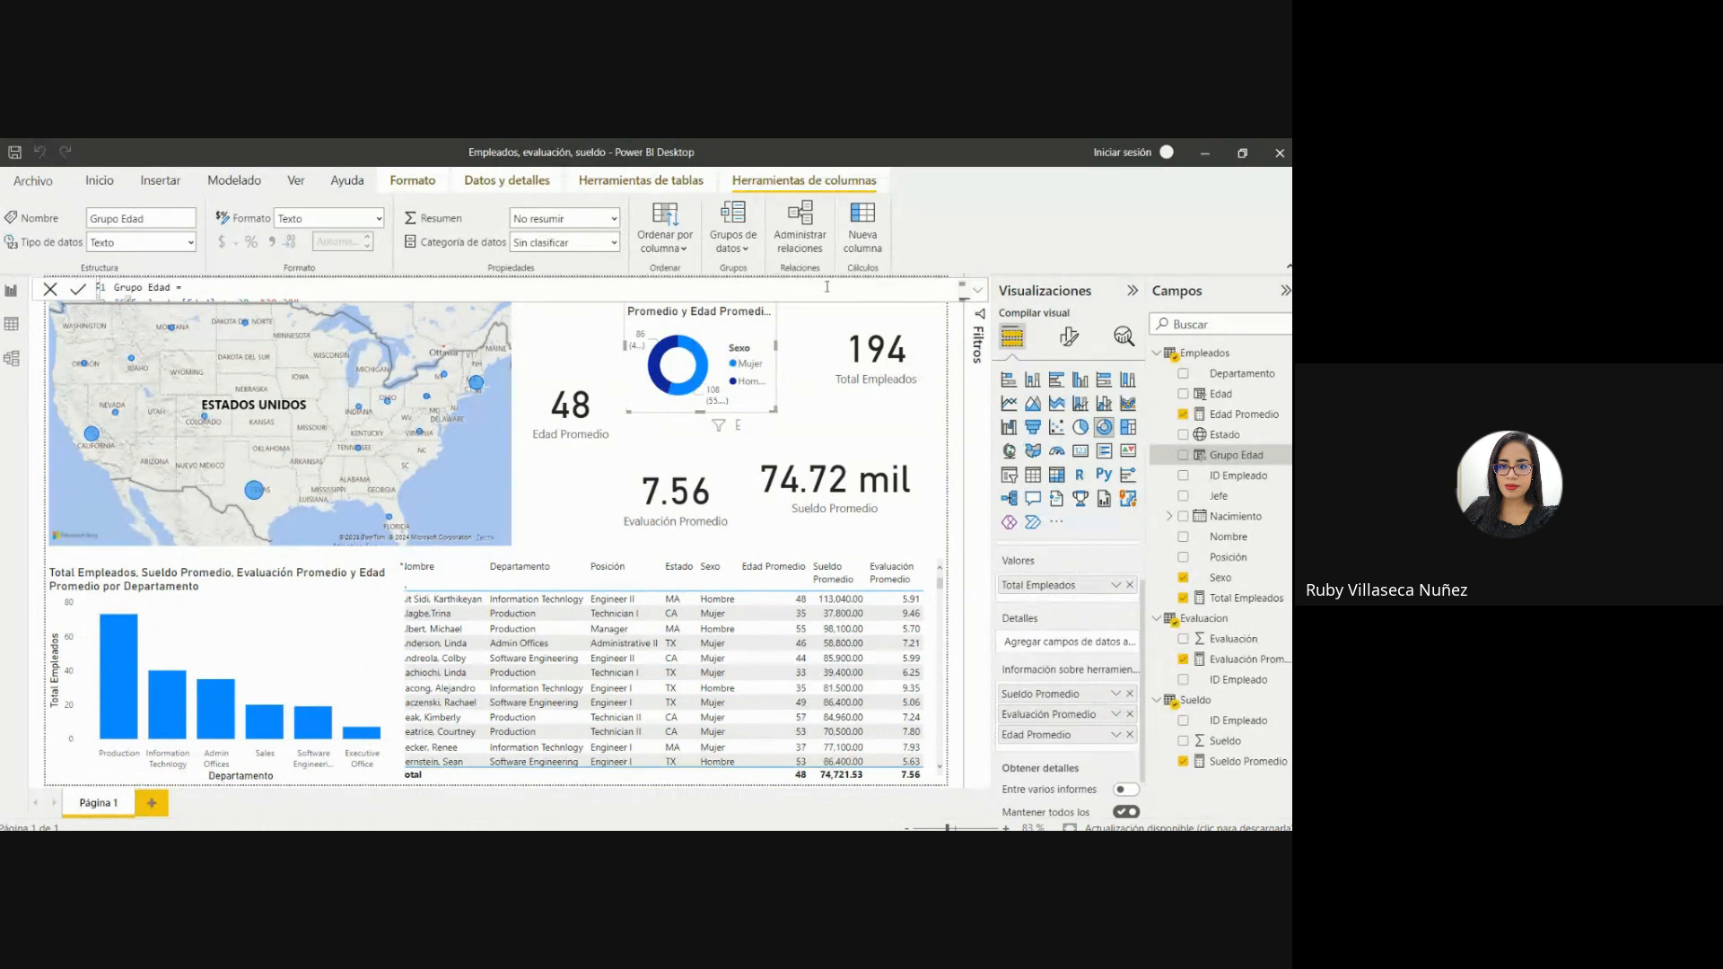
left_click(11, 324)
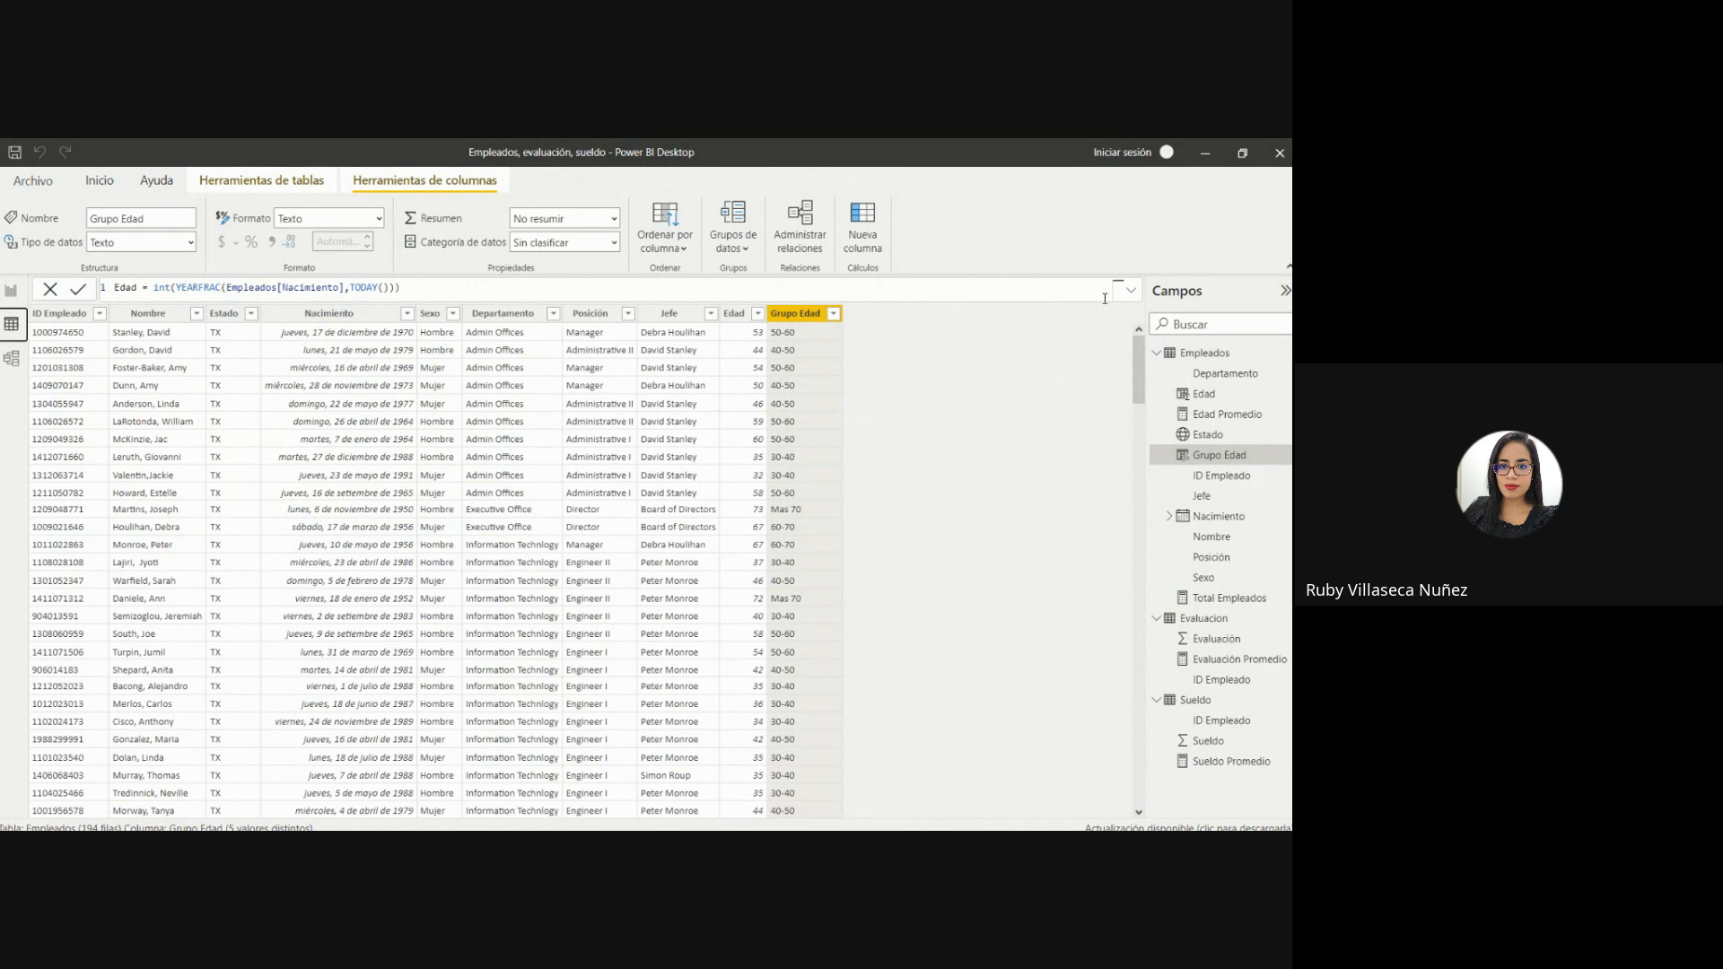
left_click(1131, 290)
left_click(1239, 452)
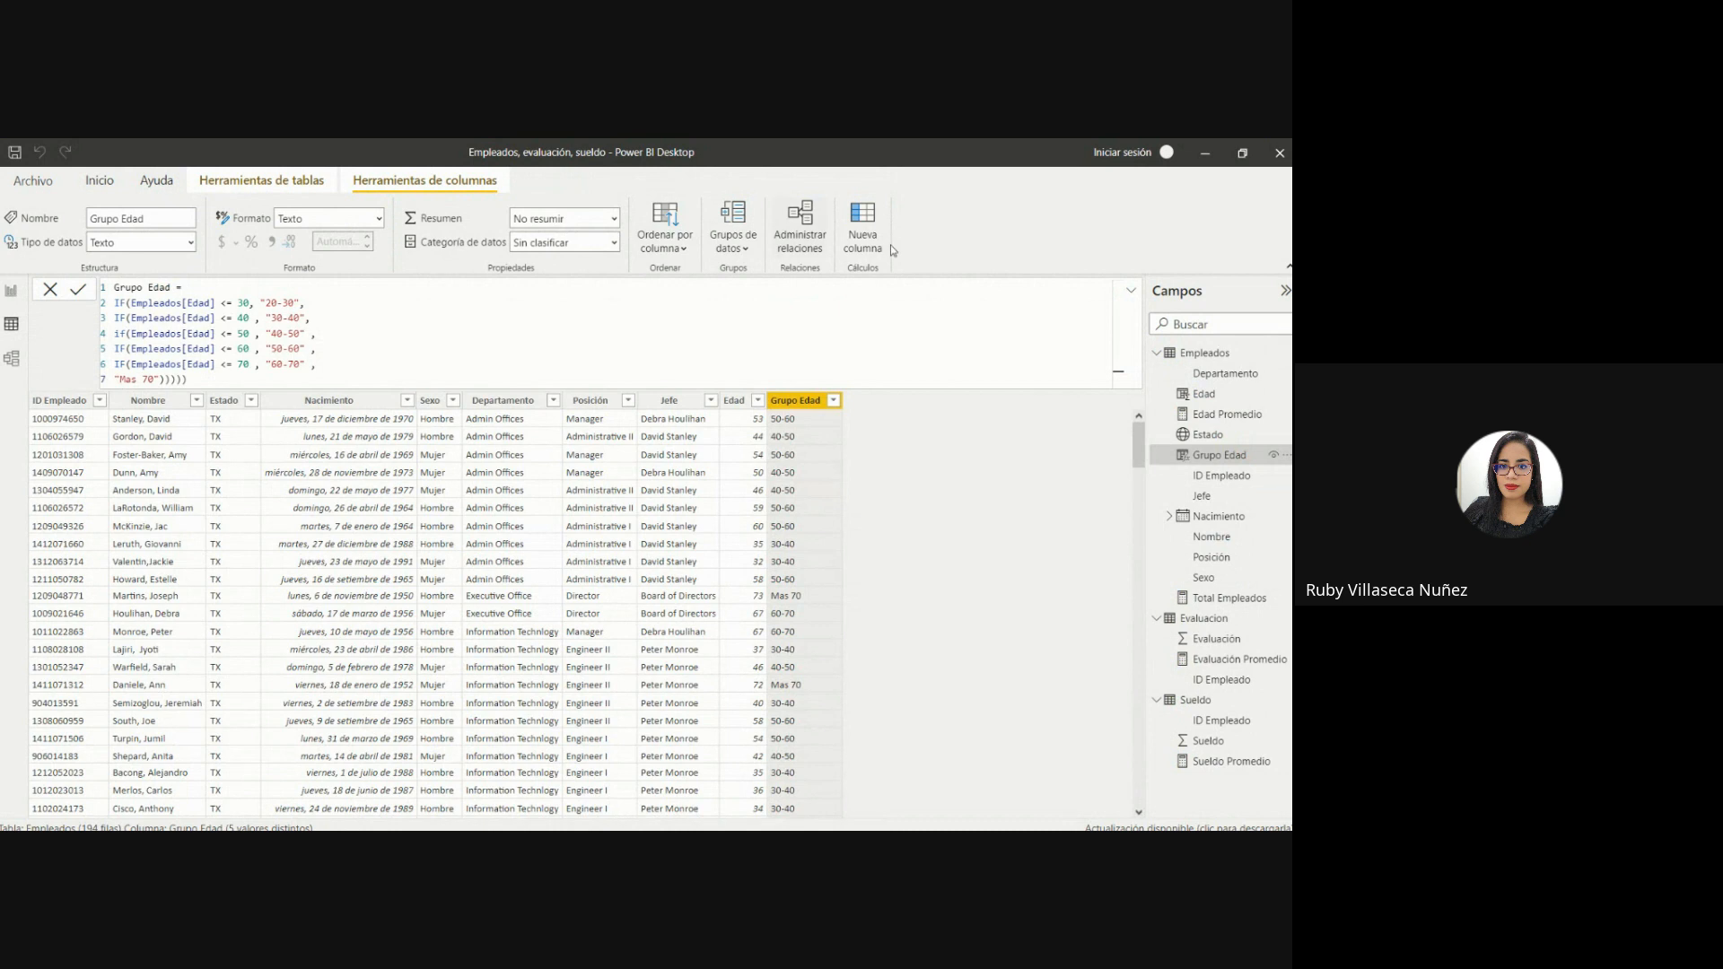
left_click(1129, 290)
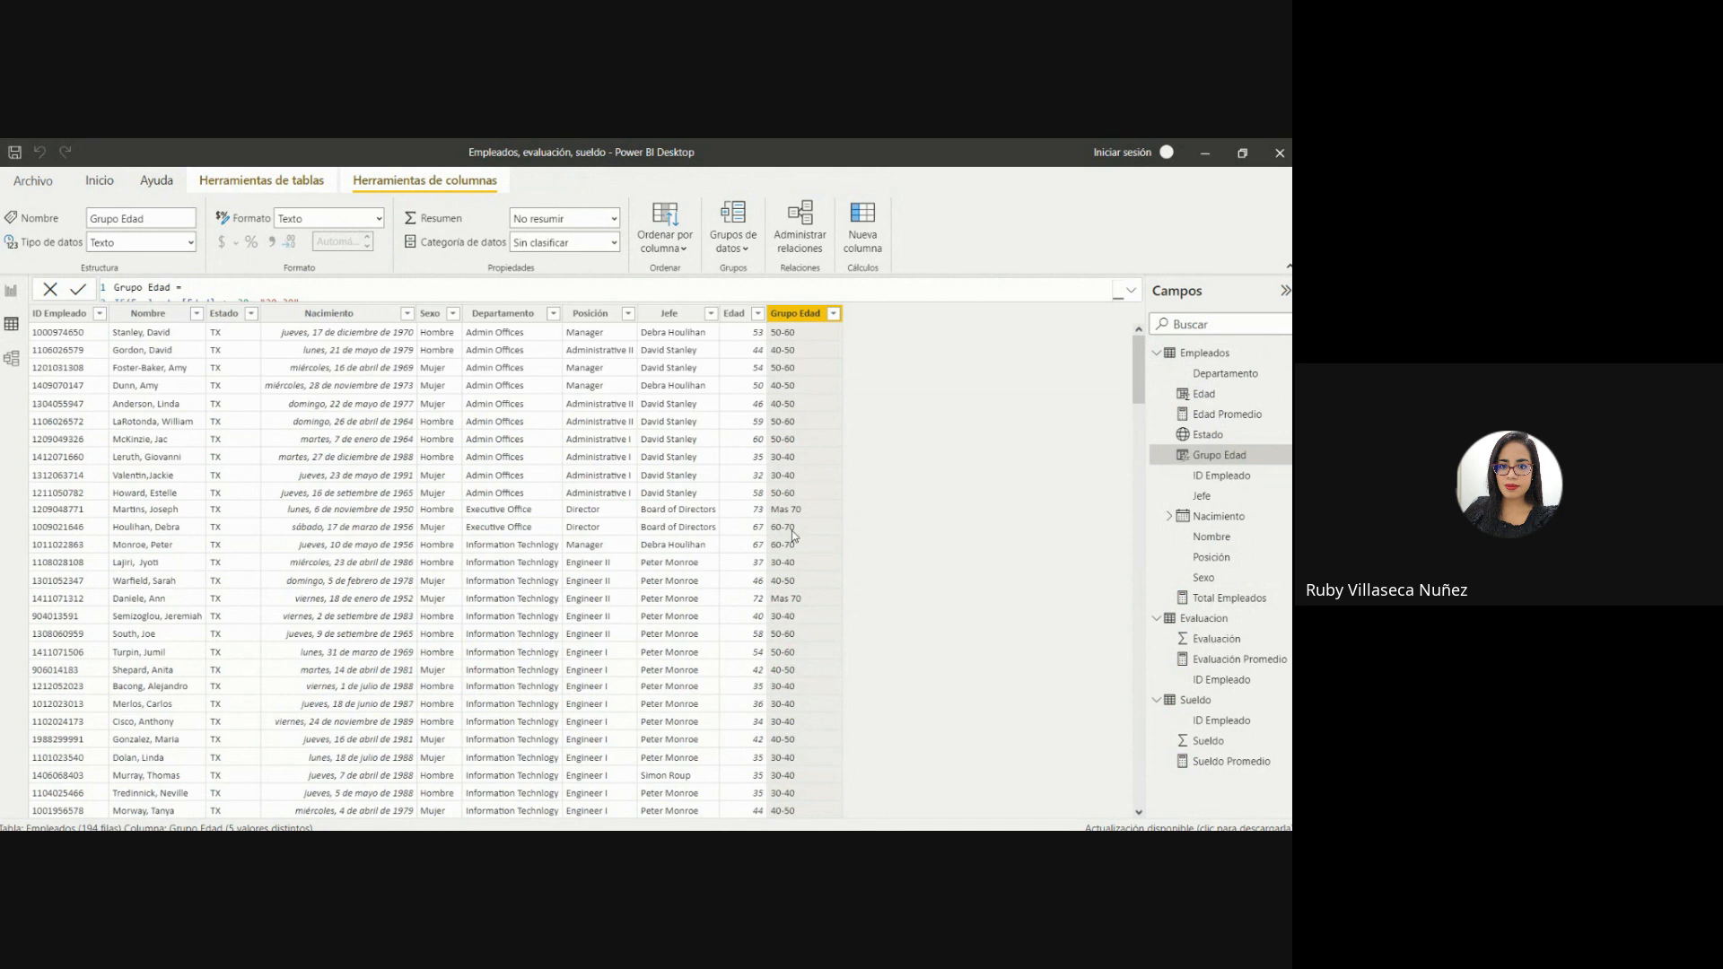
Review the nested age conditions of the Grupo Edad formula, including the "50-60" range.
left_click(1128, 289)
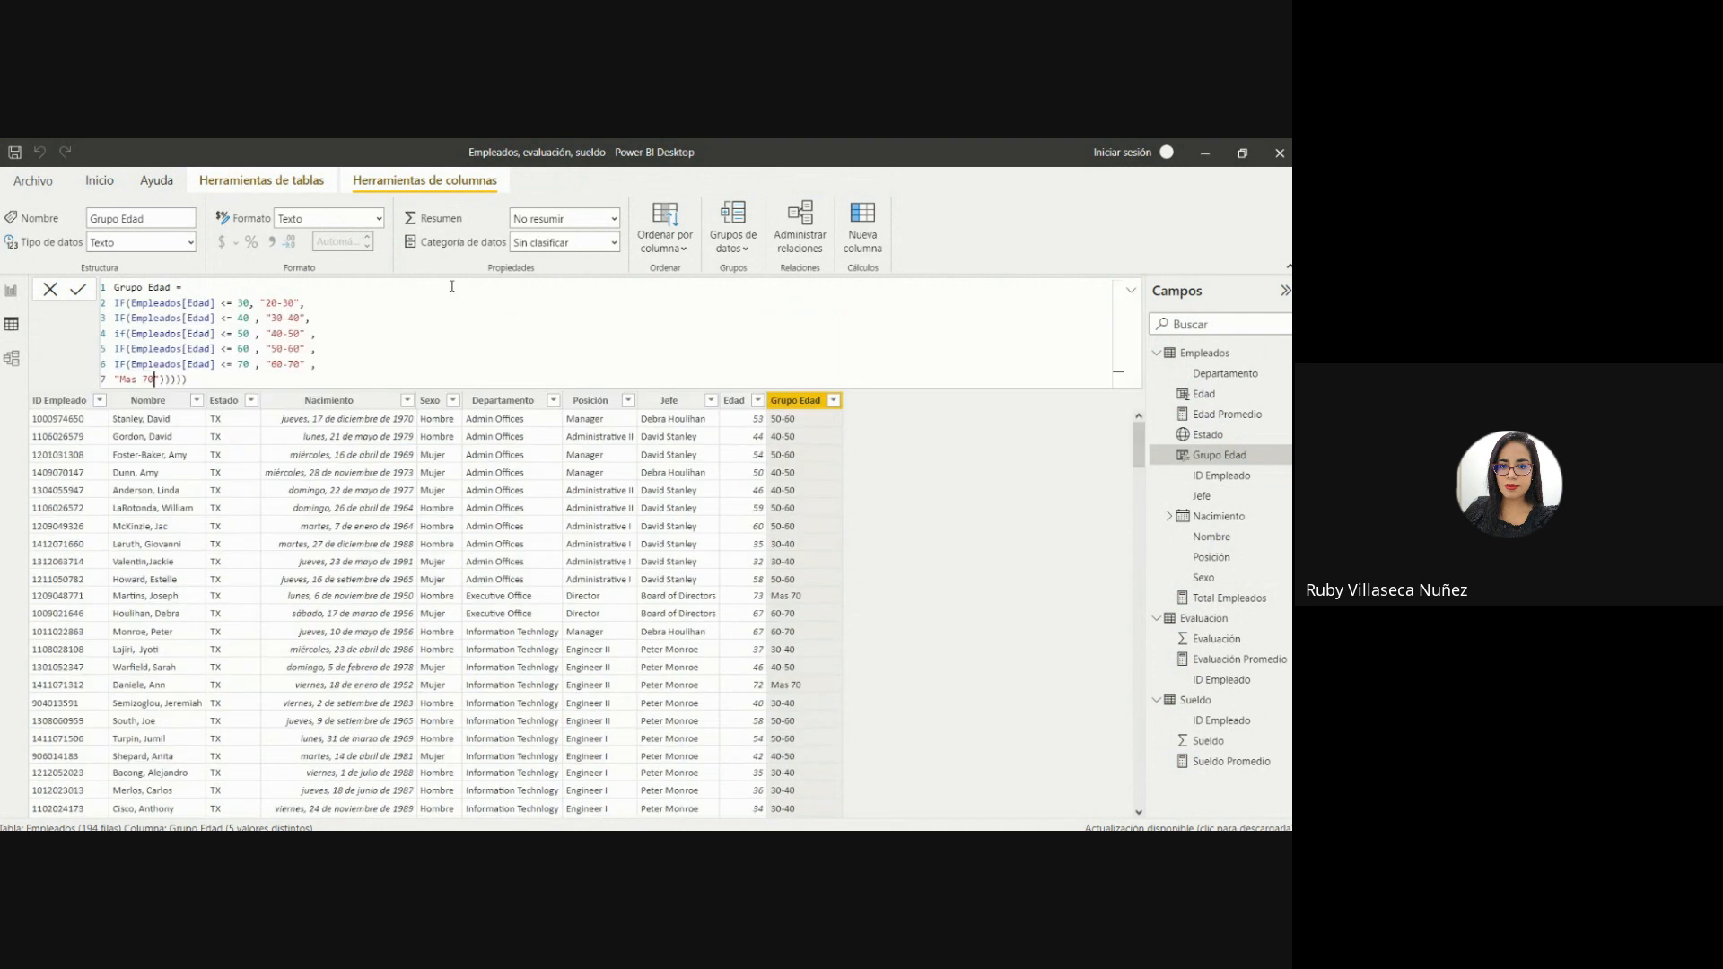
left_click(294, 348)
left_click(1130, 289)
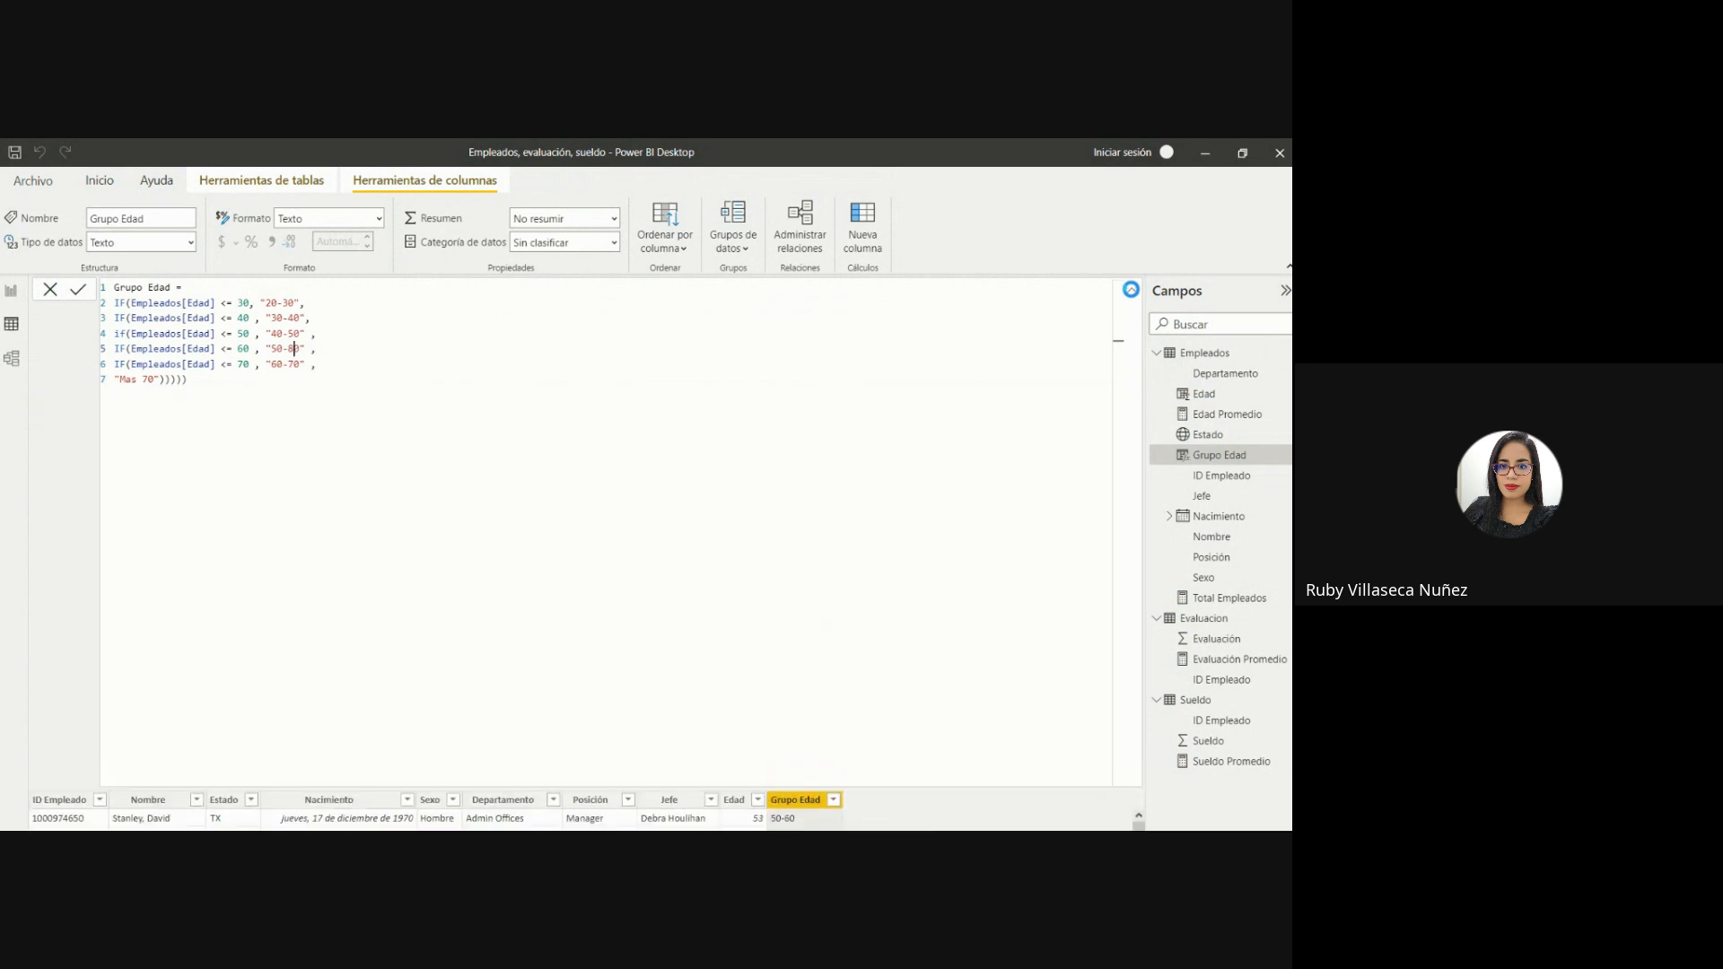
left_click(1131, 289)
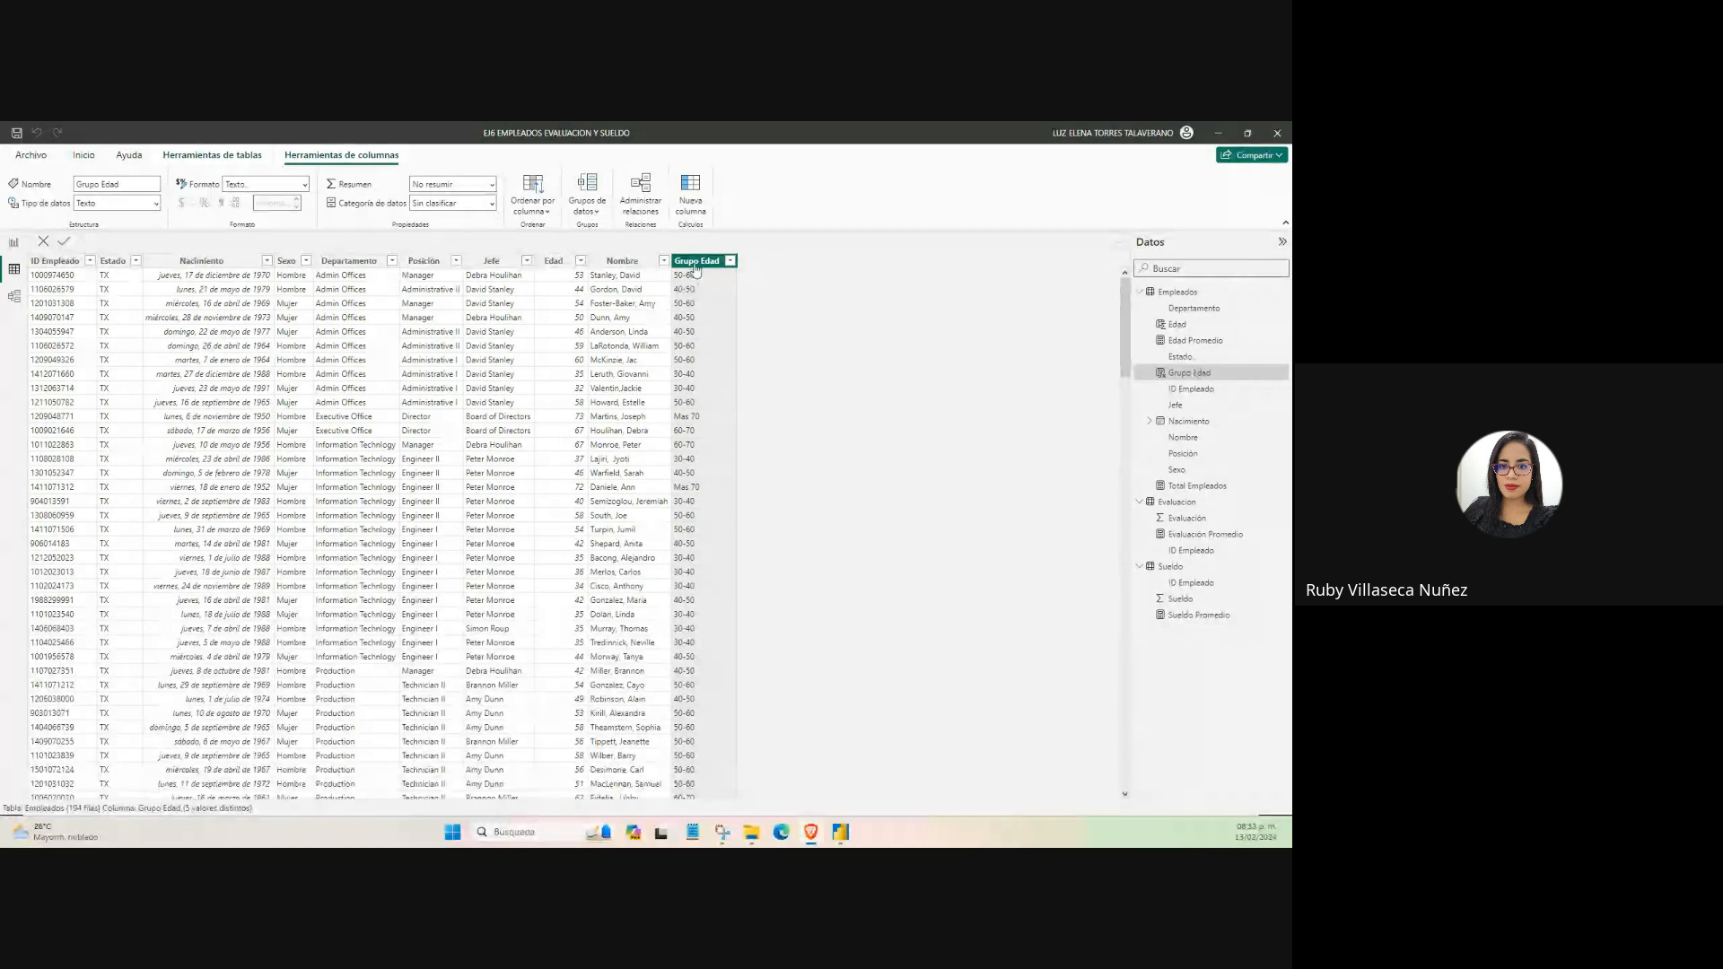
Add a new calculated column to the Sueldo table.
left_click(1177, 292)
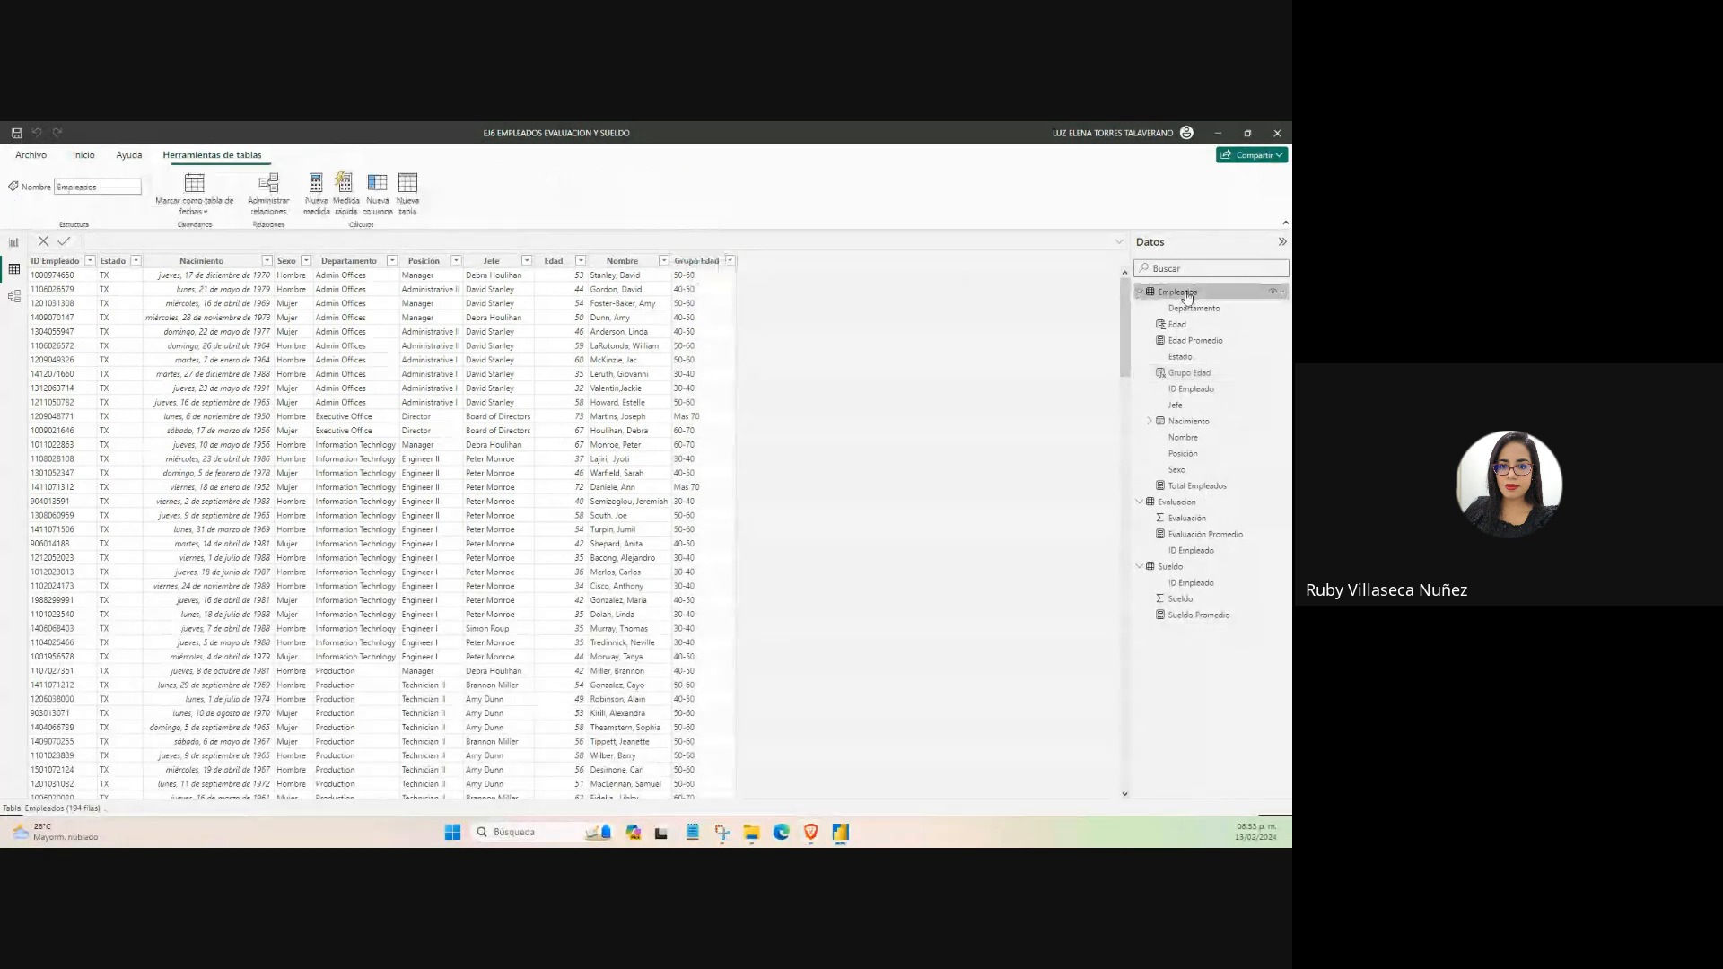
left_click(1170, 568)
right_click(1170, 567)
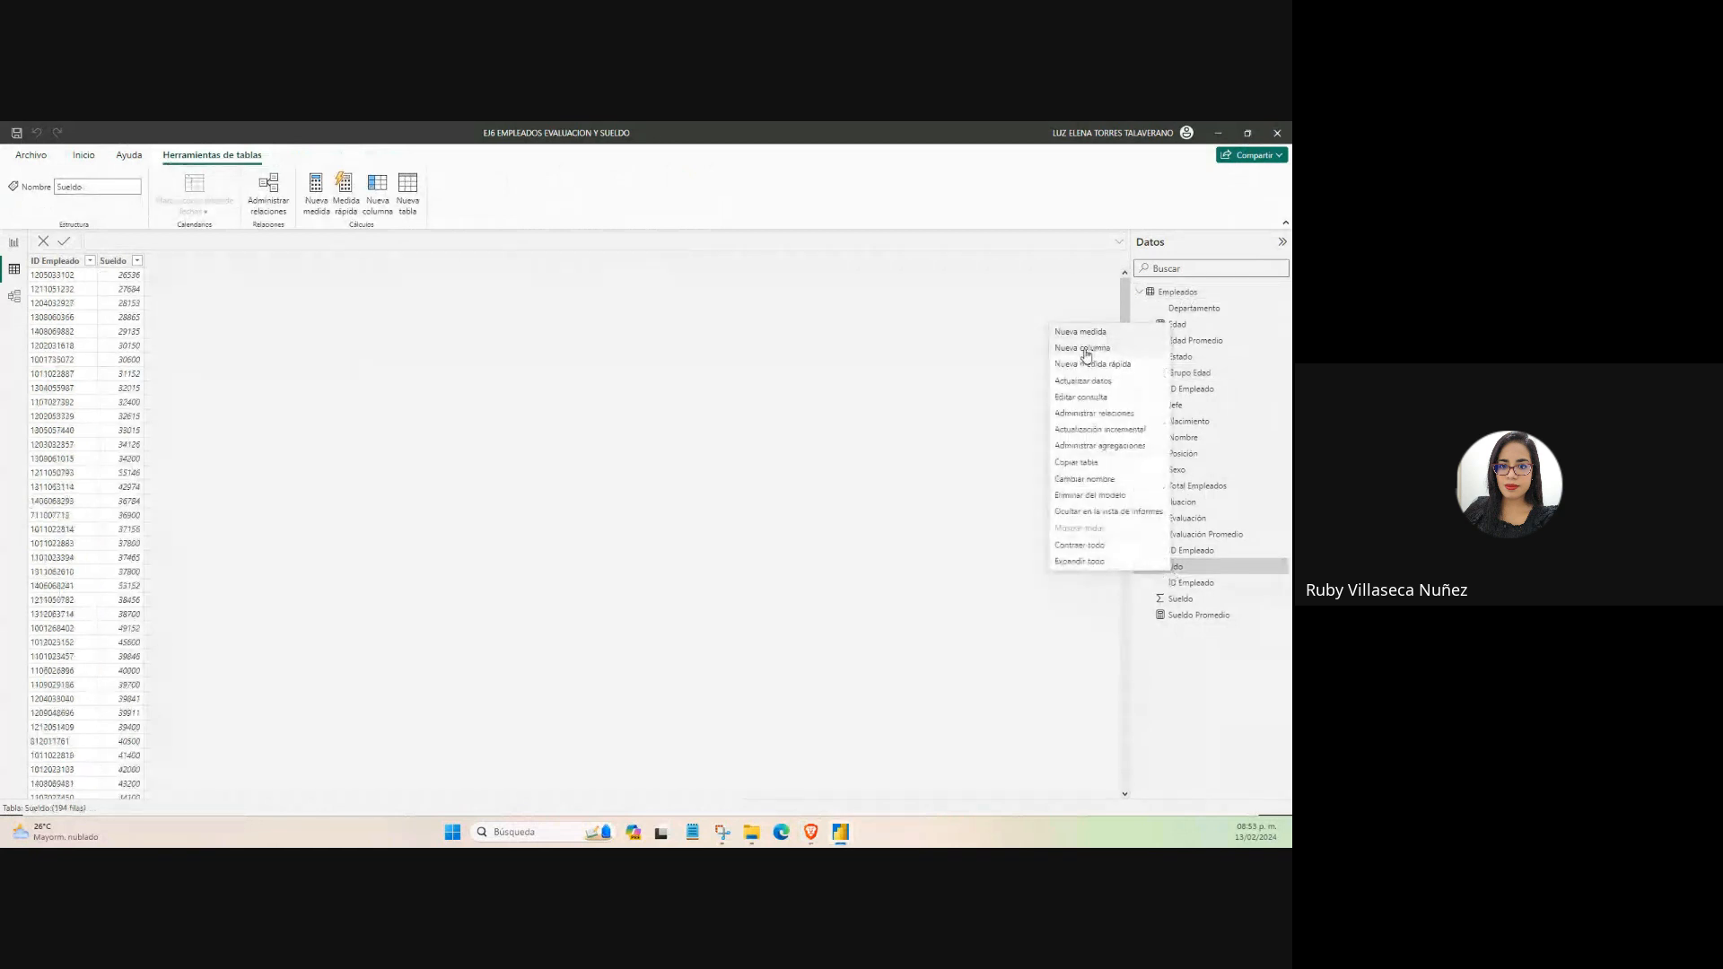
left_click(1212, 674)
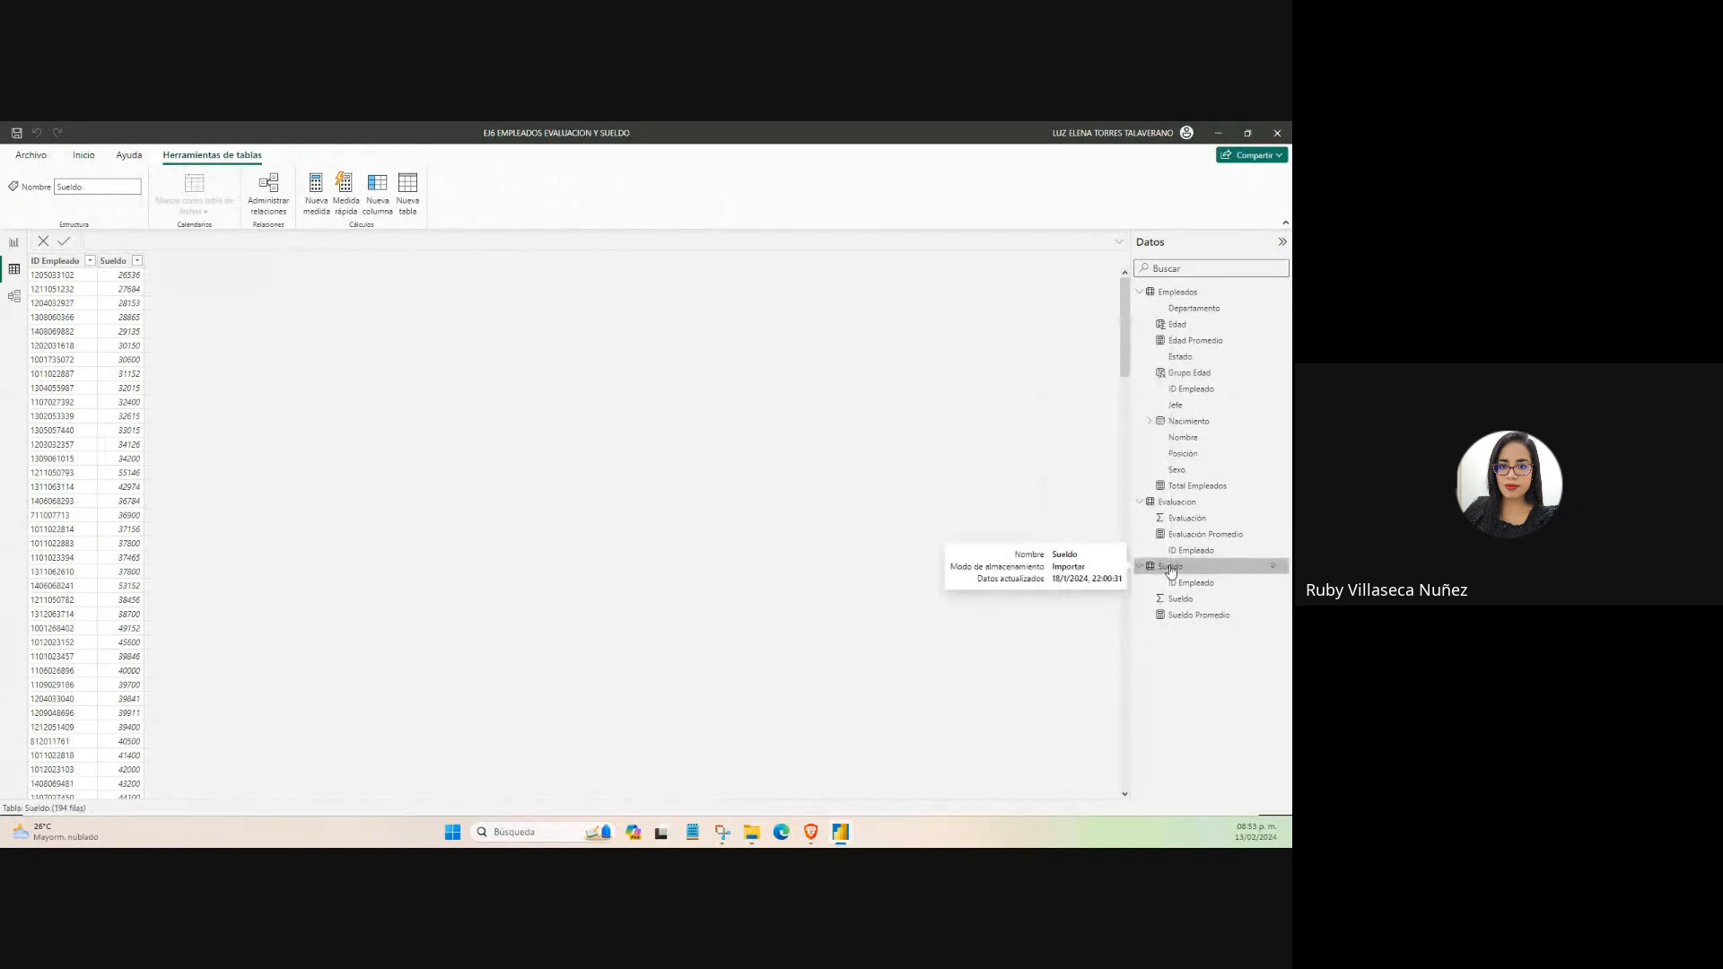
right_click(1170, 569)
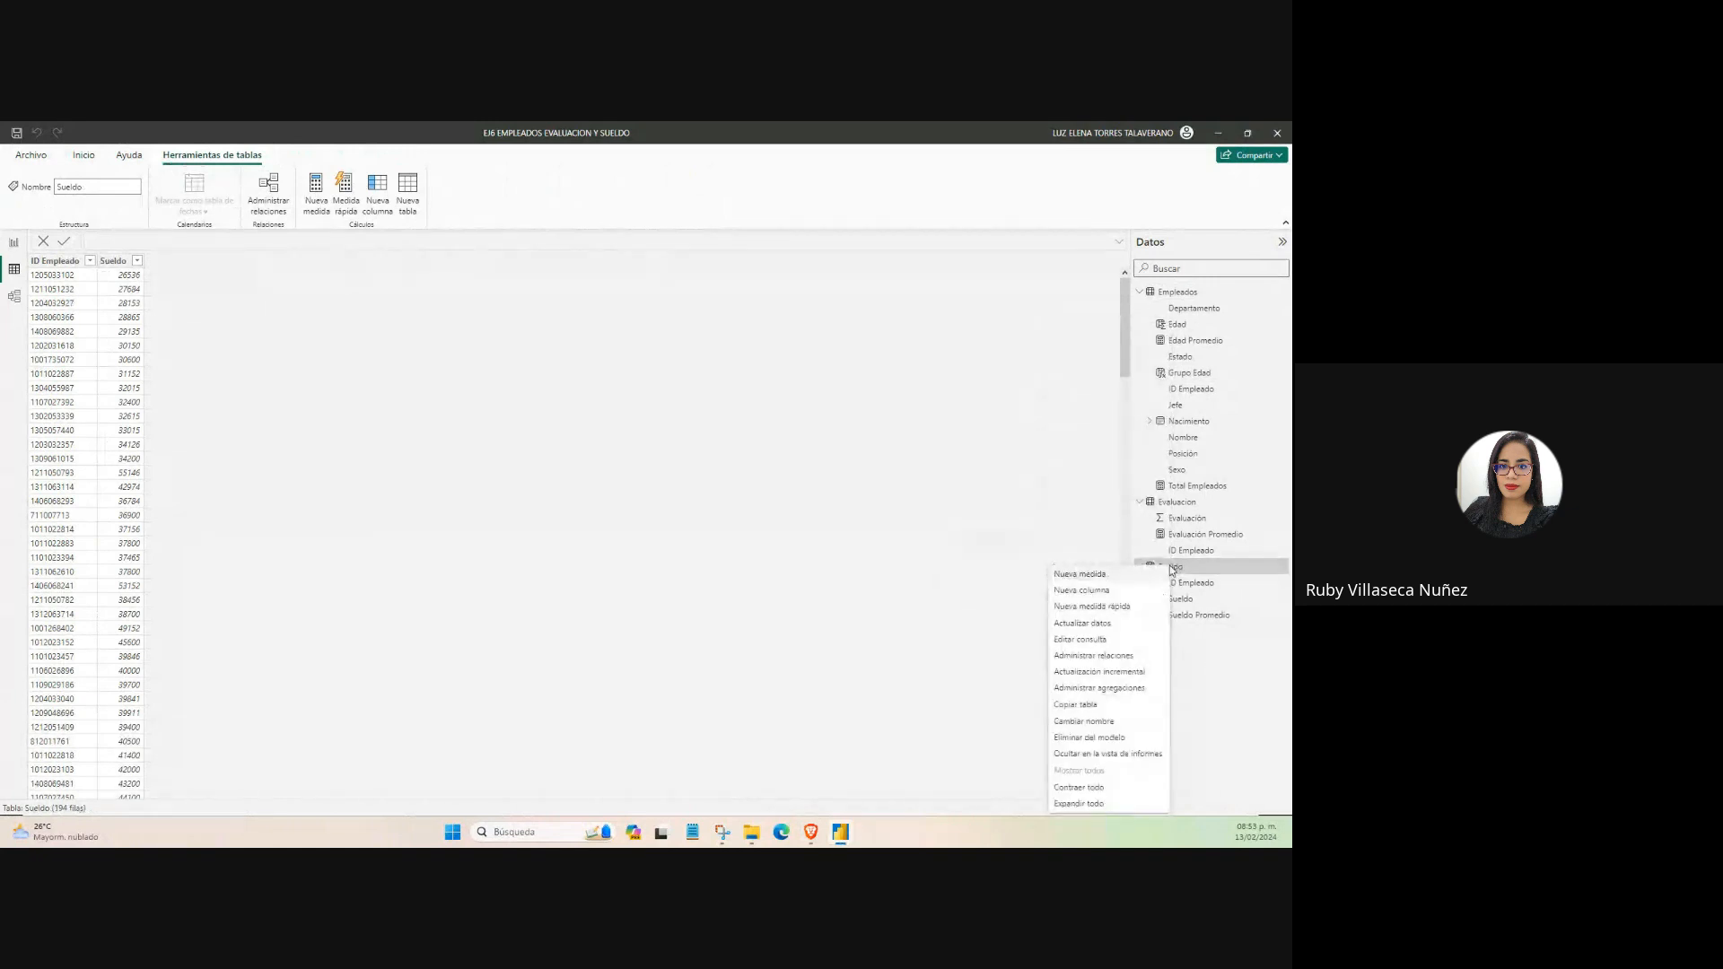
left_click(1105, 607)
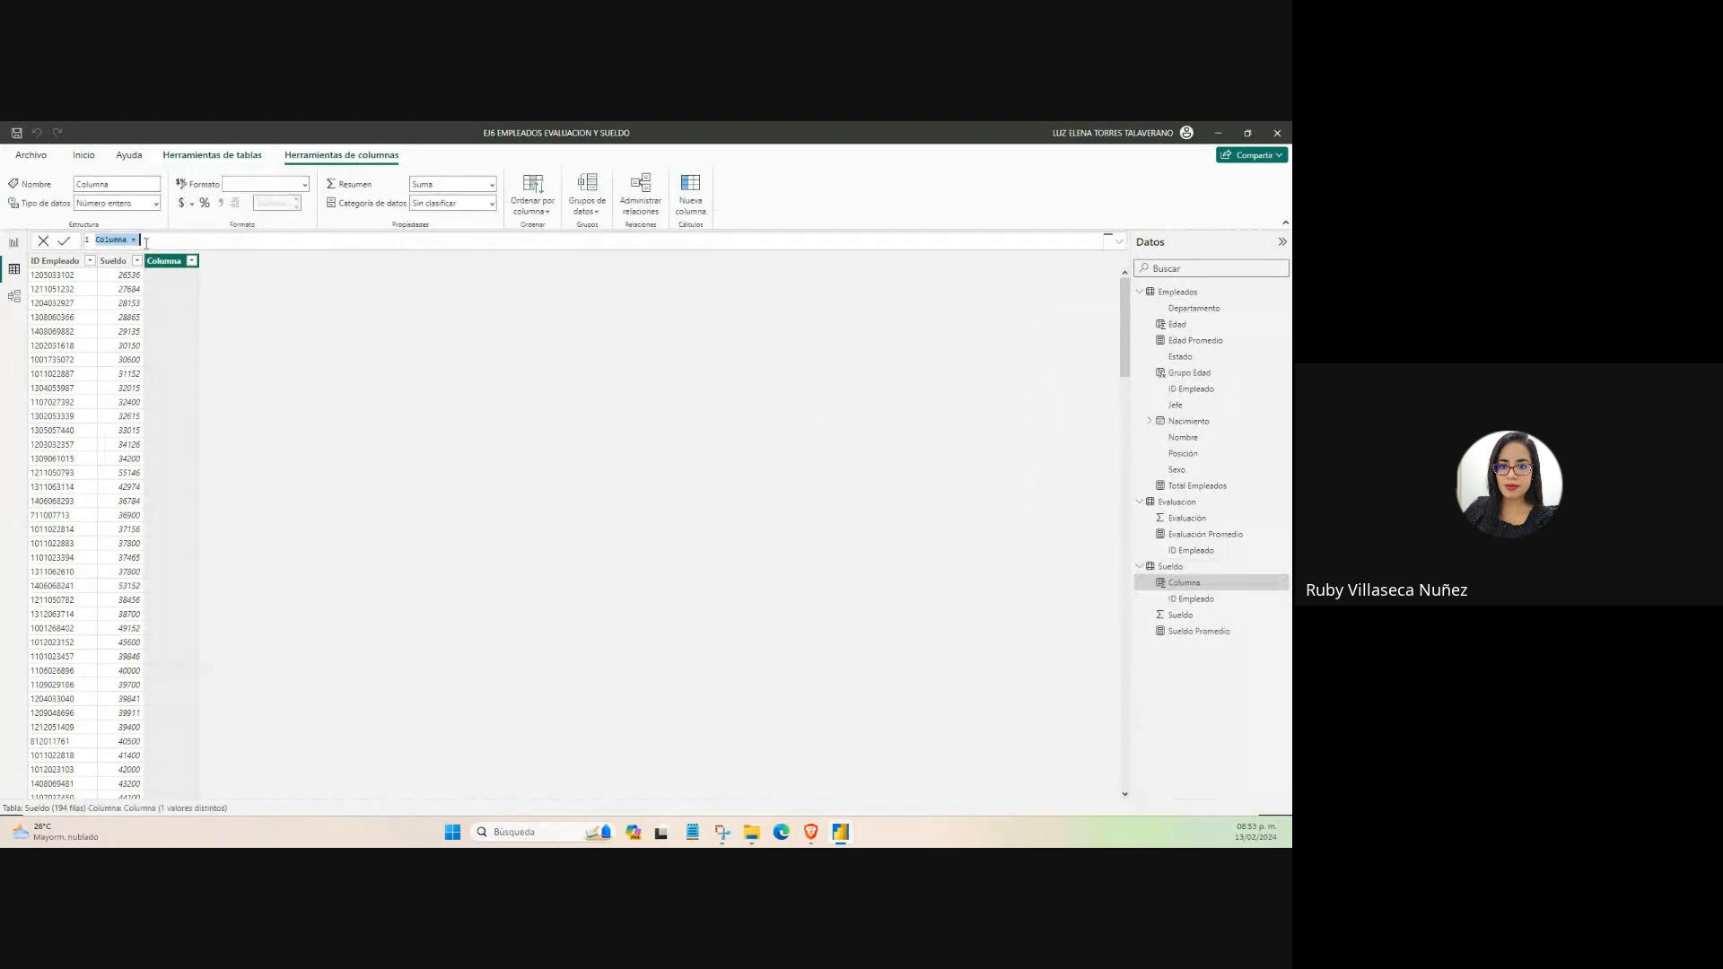
Replace the new column's default name in the formula with Grupo Sueldo.
left_click_drag(127, 239, 94, 240)
key("alt+Tab")
double_click(124, 242)
type("Grupo Sueldo")
Insert blank lines below the Grupo Sueldo name and place the cursor on line 2.
key("shift+Return")
key("shift+Return")
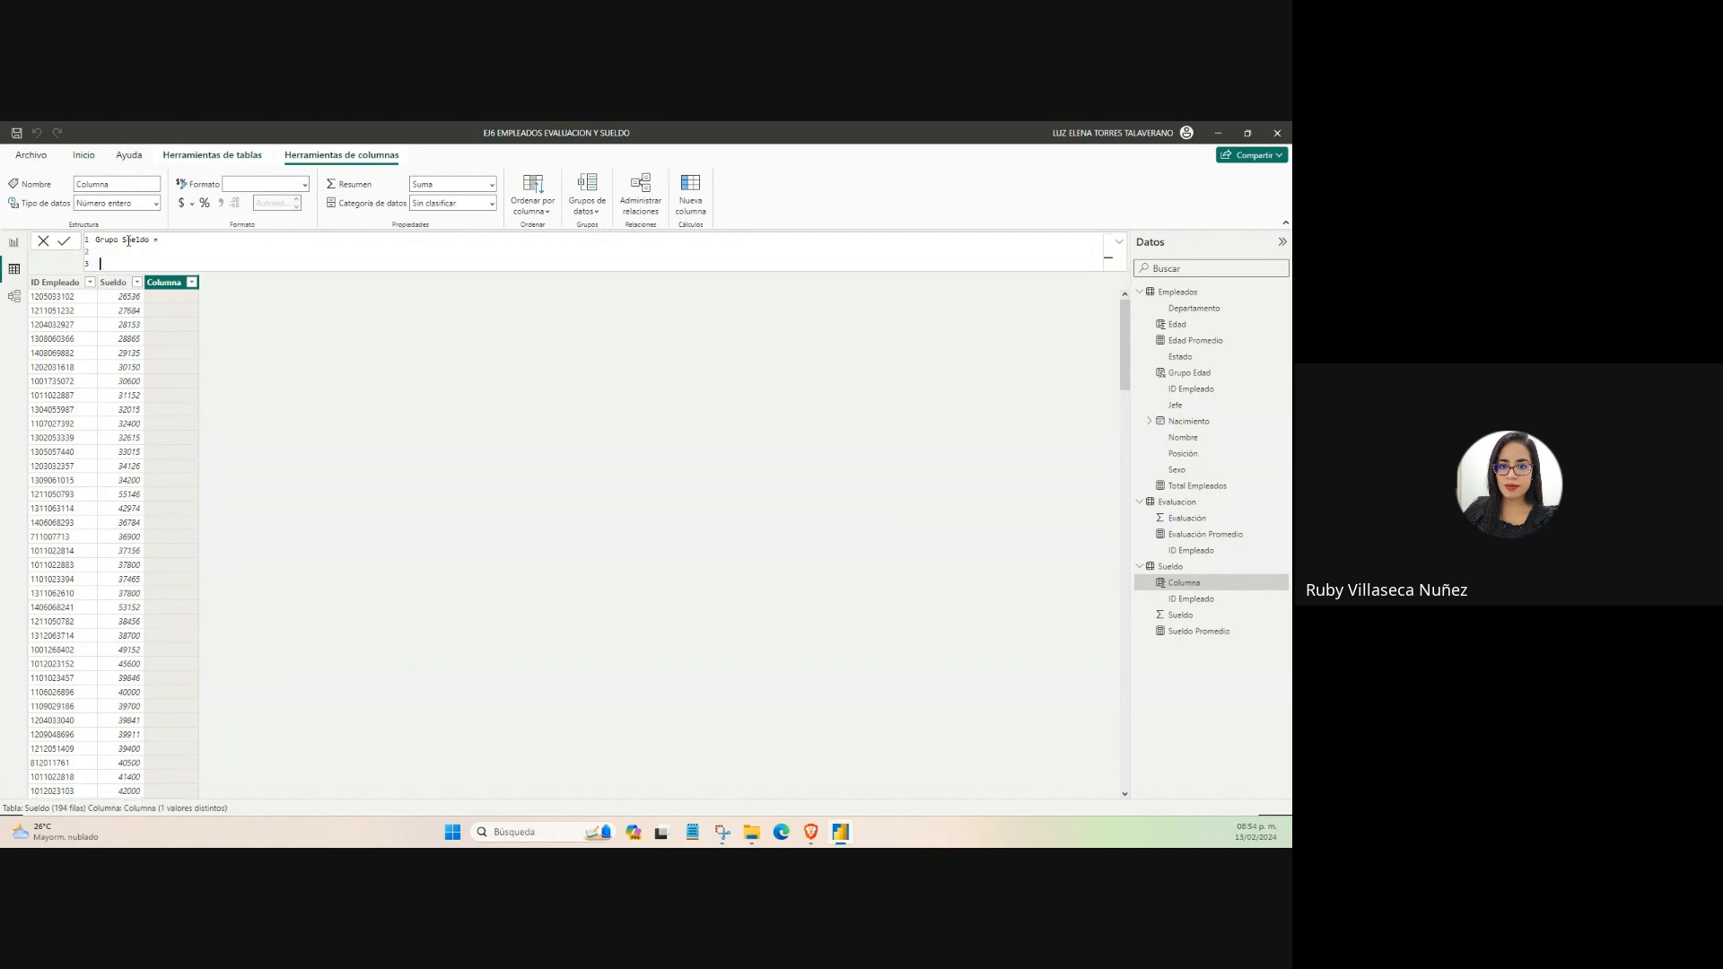
key("shift+Return")
key("shift+Return")
key("shift+Return")
key("shift+Return")
key("shift+Return")
key("Up")
key("Up")
key("Up")
key("Up")
key("Up")
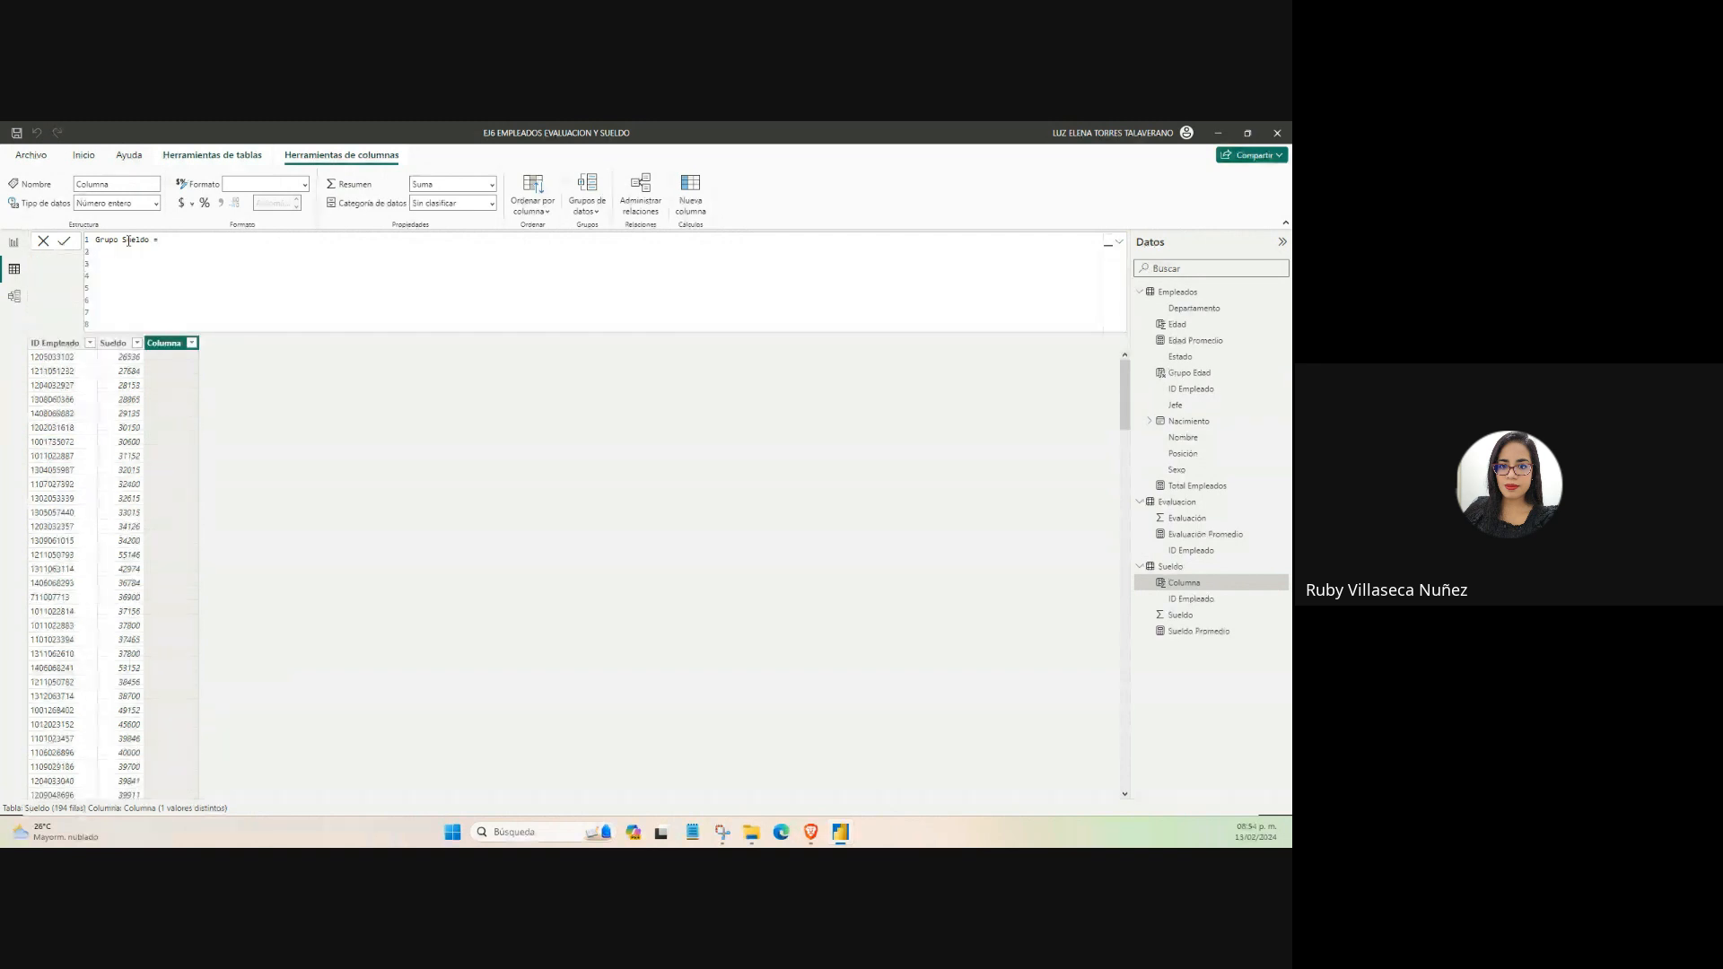
key("Up")
Write an IF on line 2 that returns "0-4000" when Sueldo[Sueldo] <= 4000, followed by a comma and a new line.
type("IF")
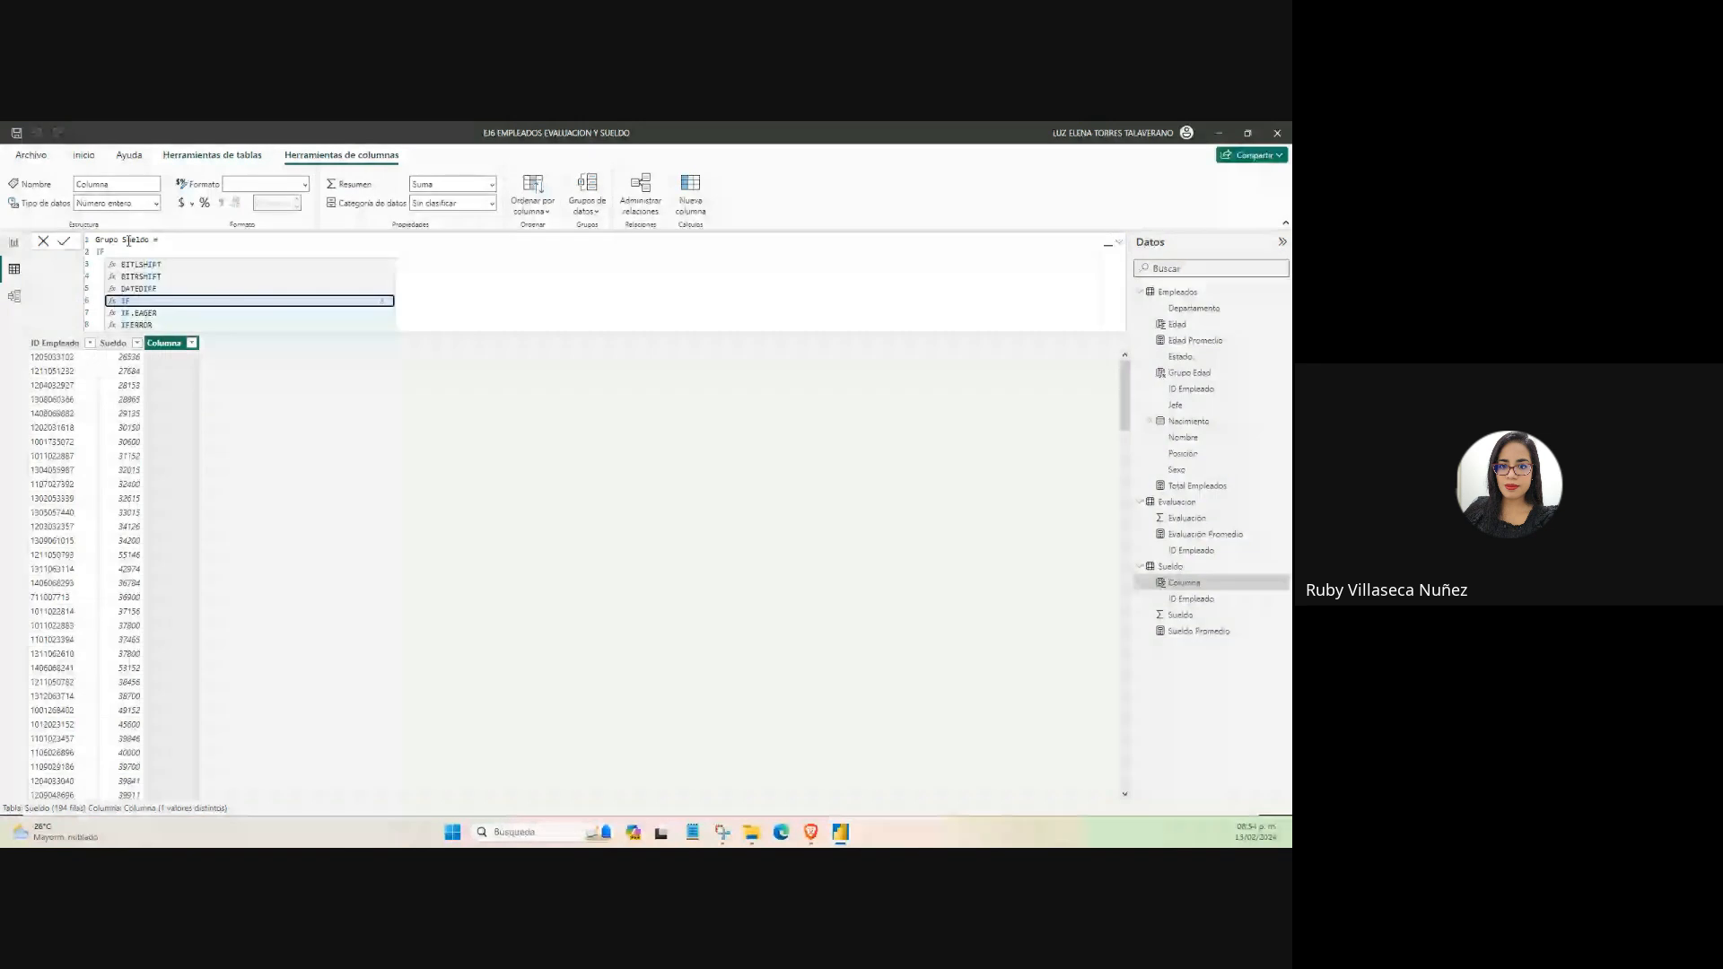
type("(")
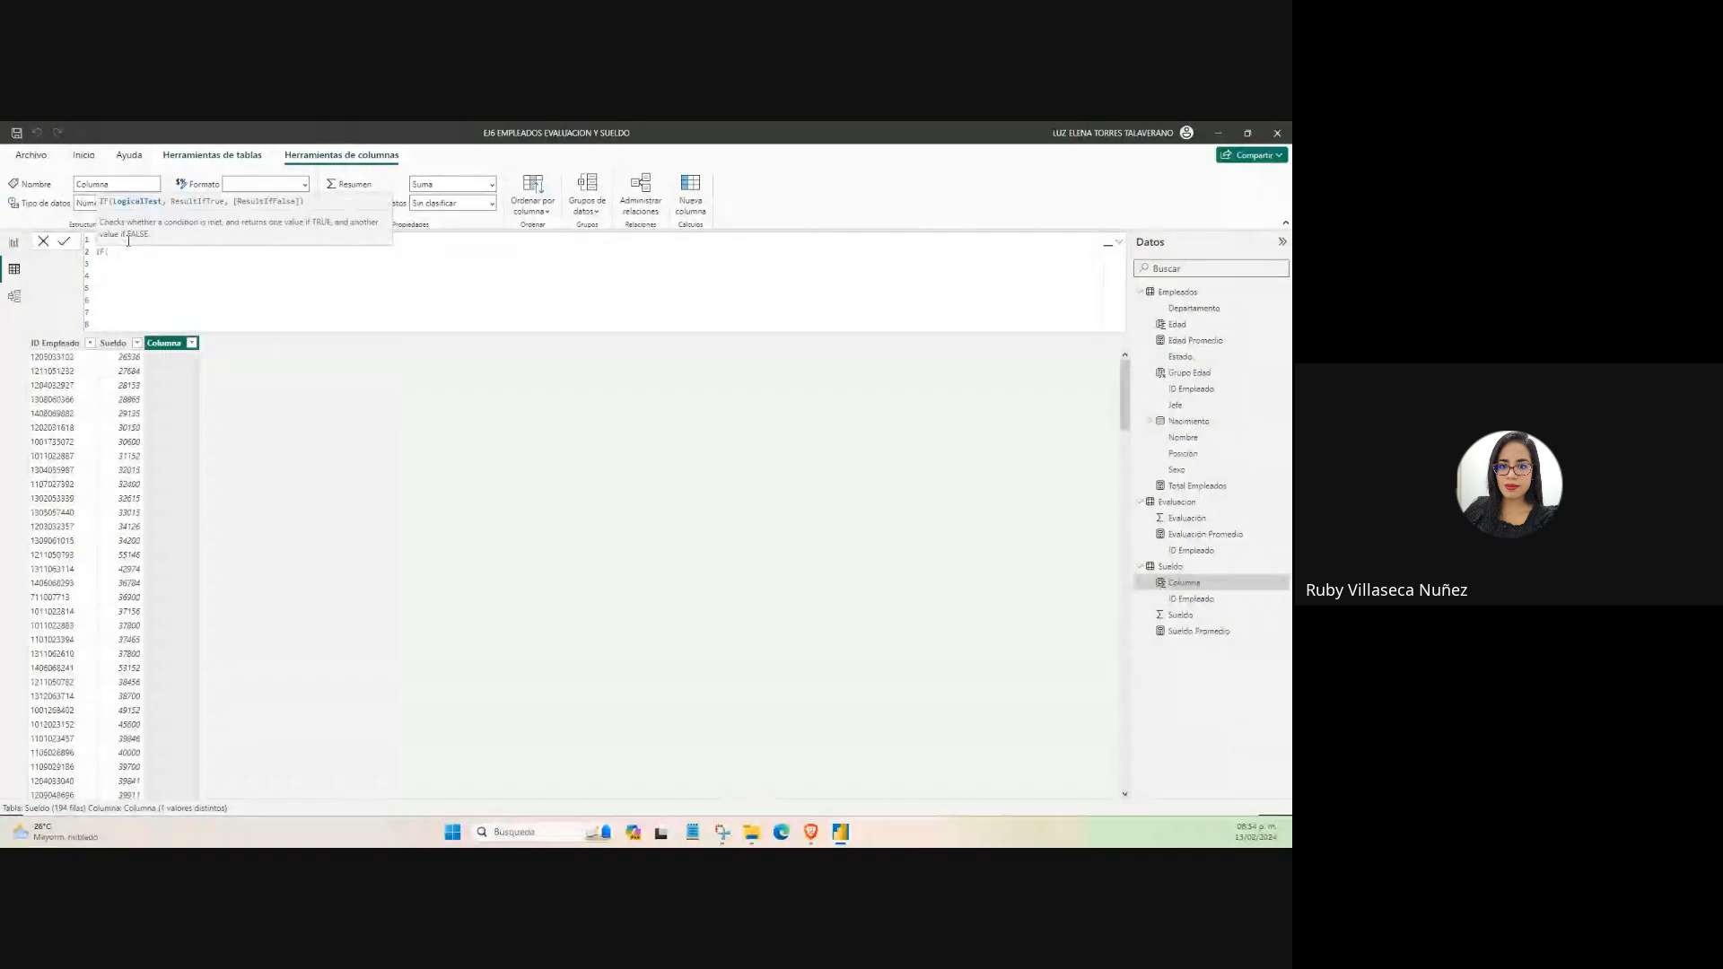
type("sue")
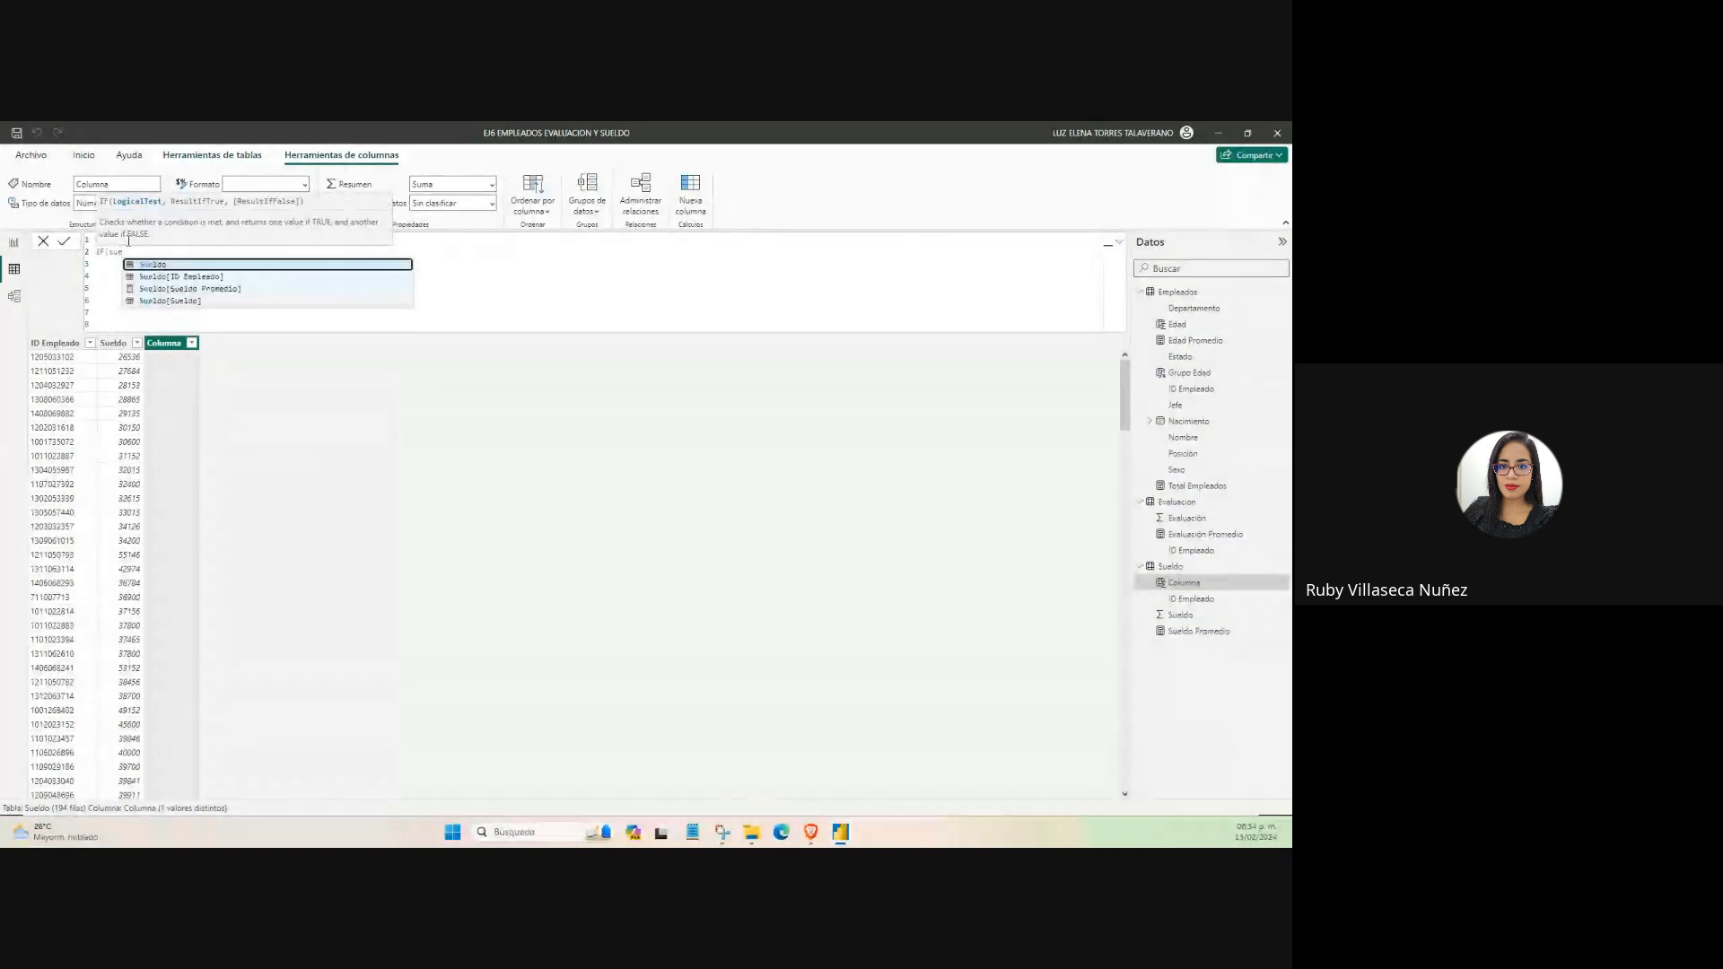
left_click(179, 297)
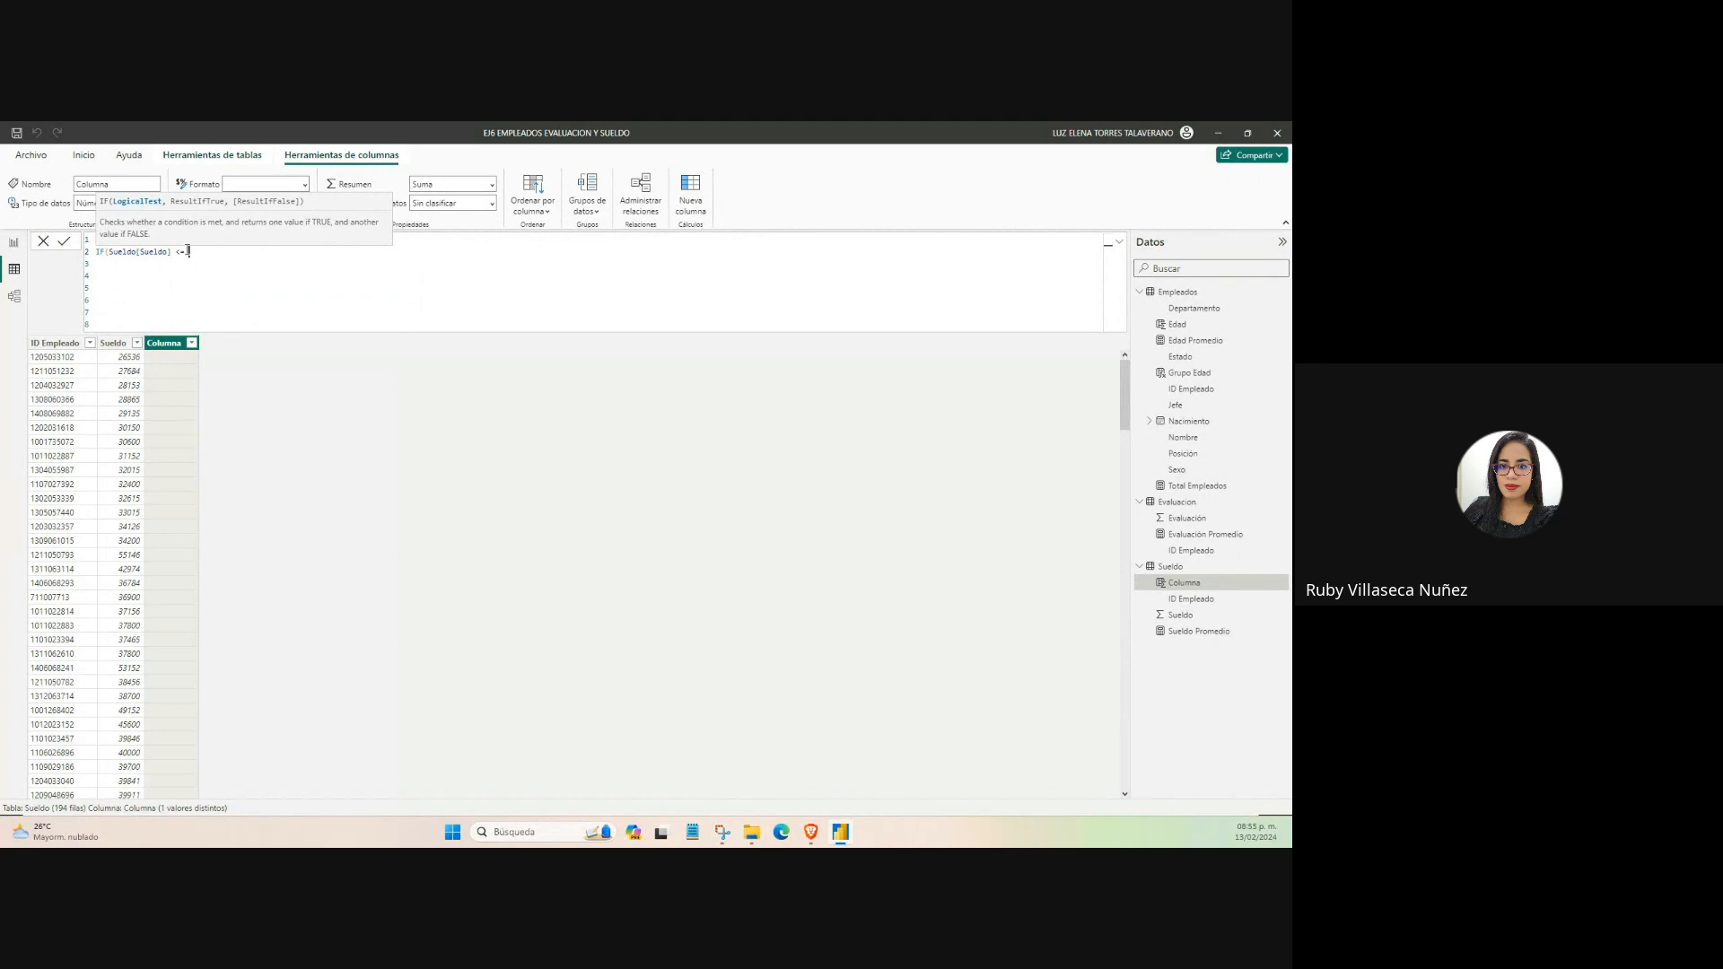
type("40000, '")
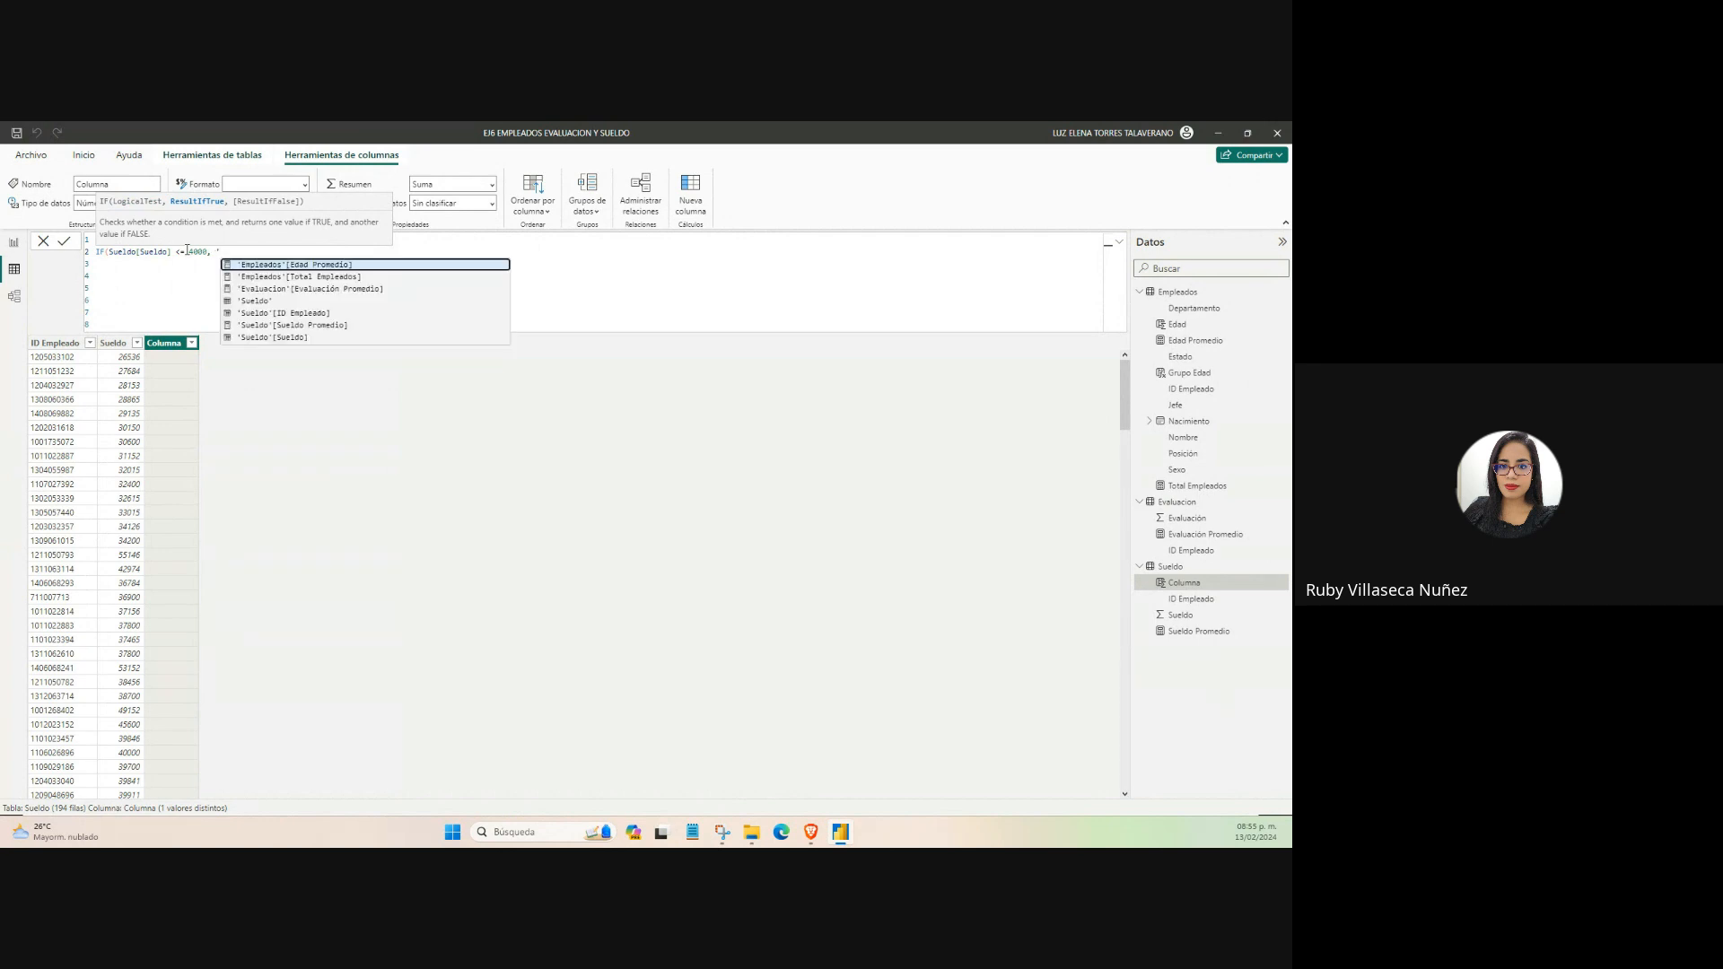
key("BackSpace")
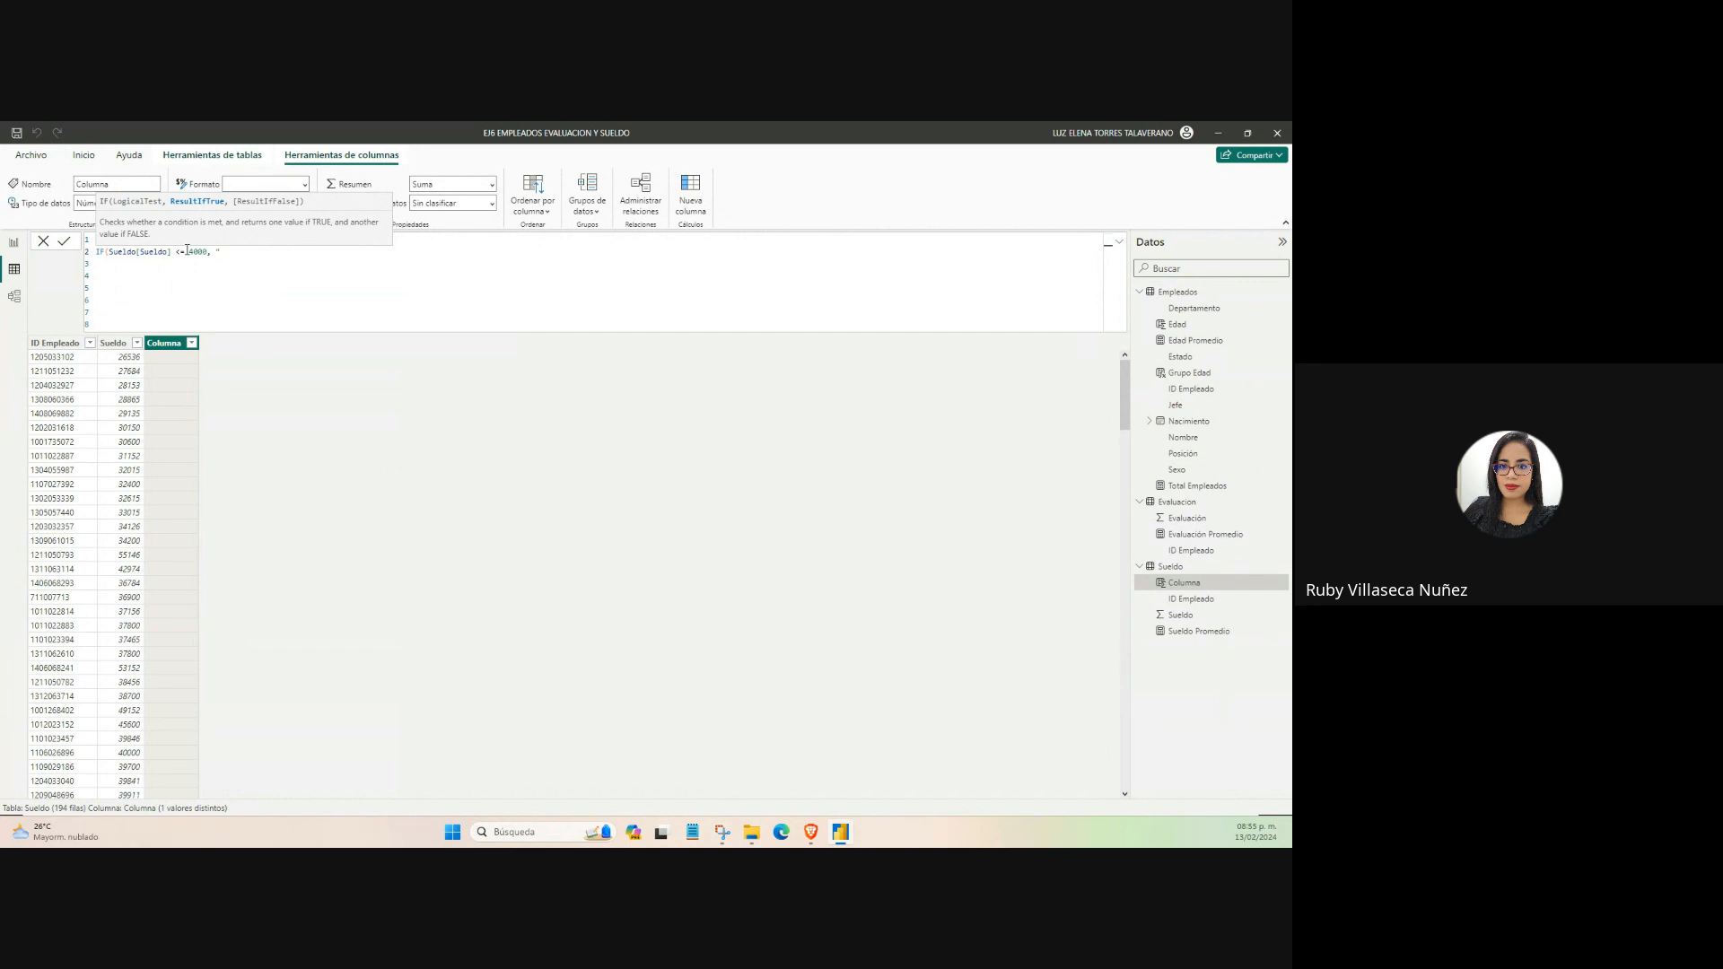
type("B")
type("a")
type("4000\",")
key("shift+Return")
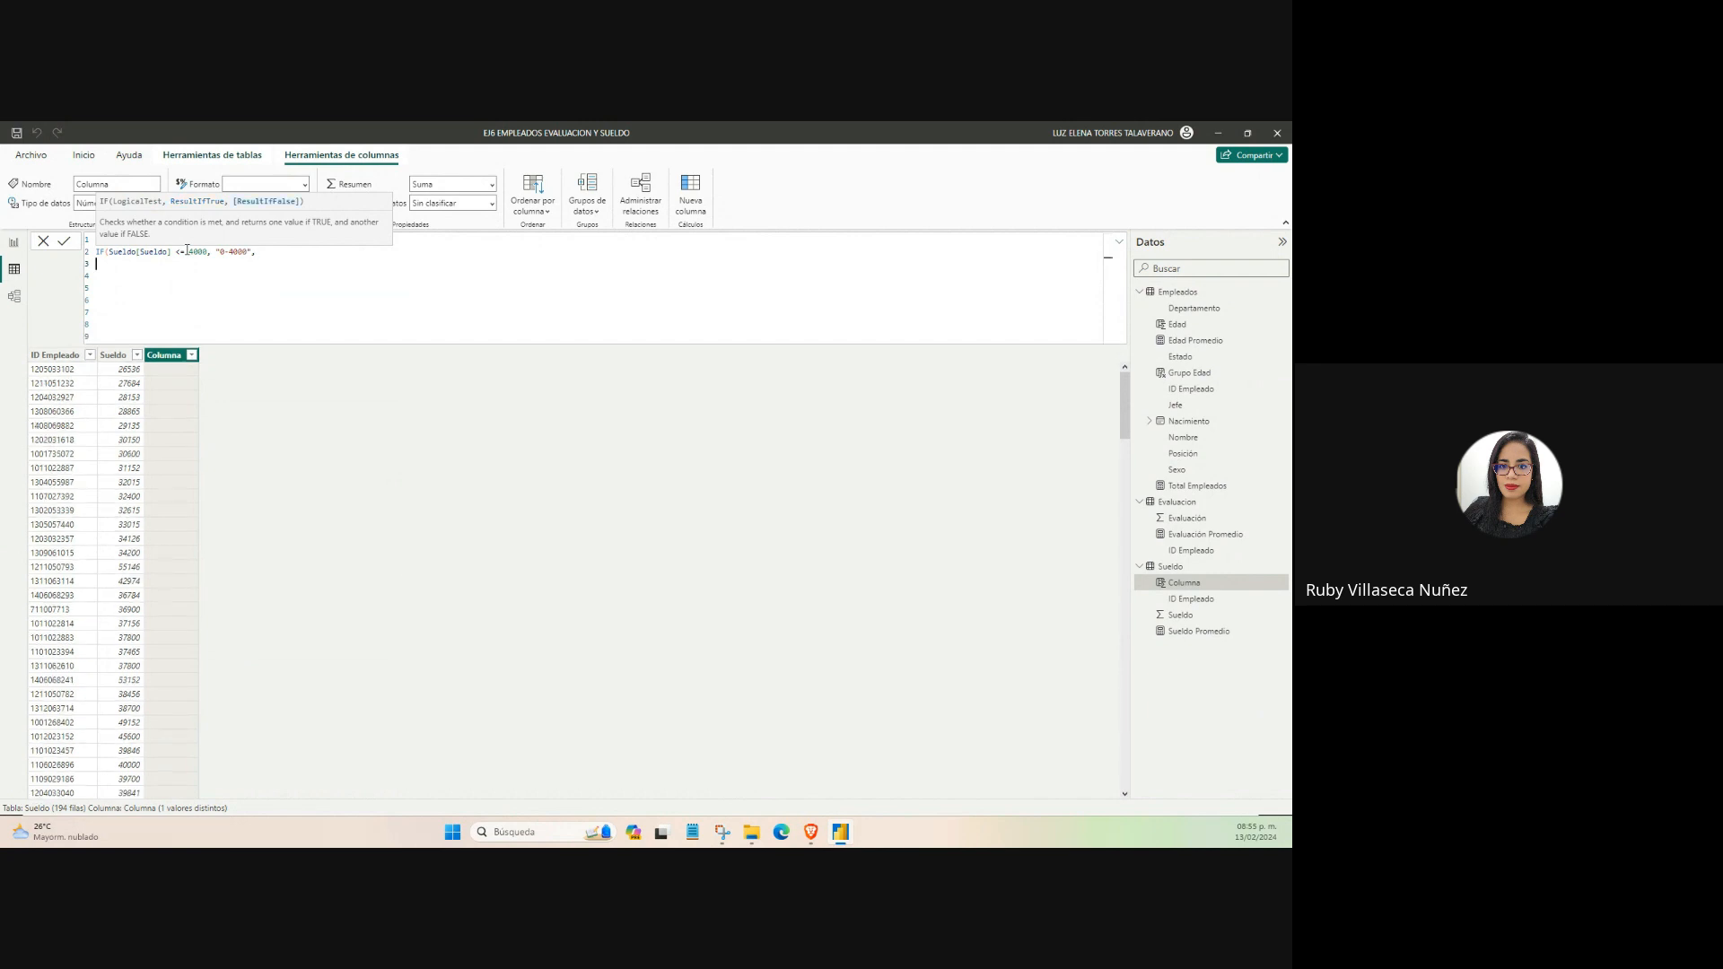
Nest a second IF on line 3 with the condition Sueldo[Sueldo] <= 60000.
type("IF")
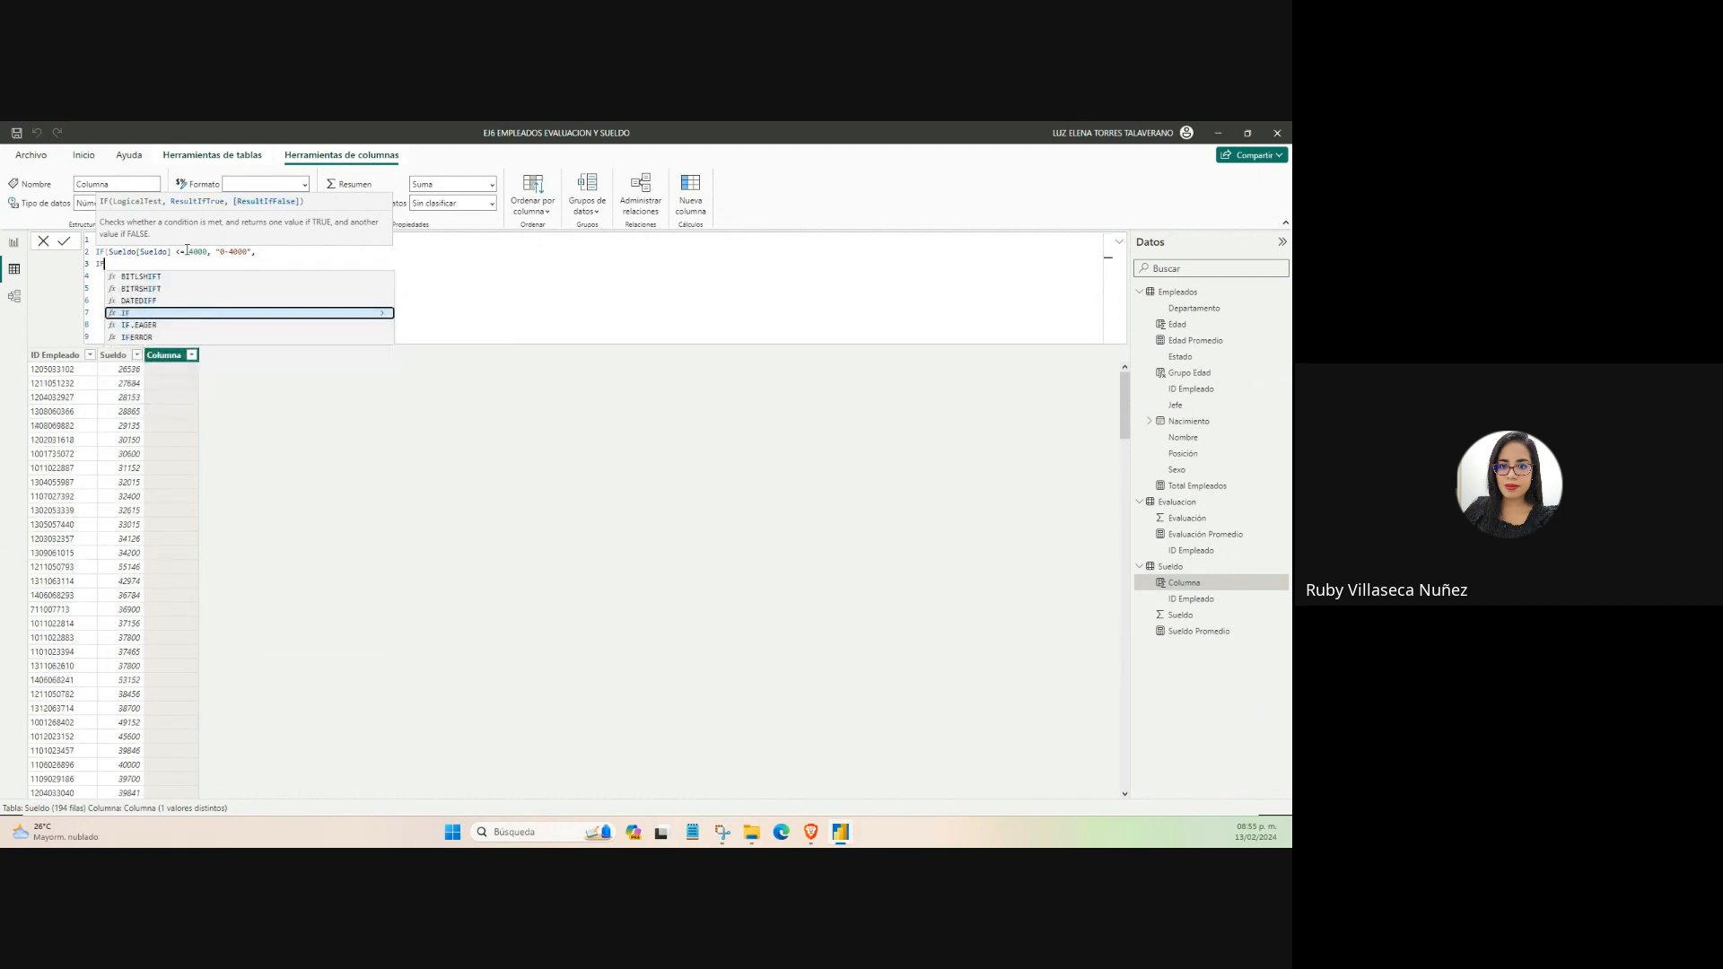
type("(SUEL")
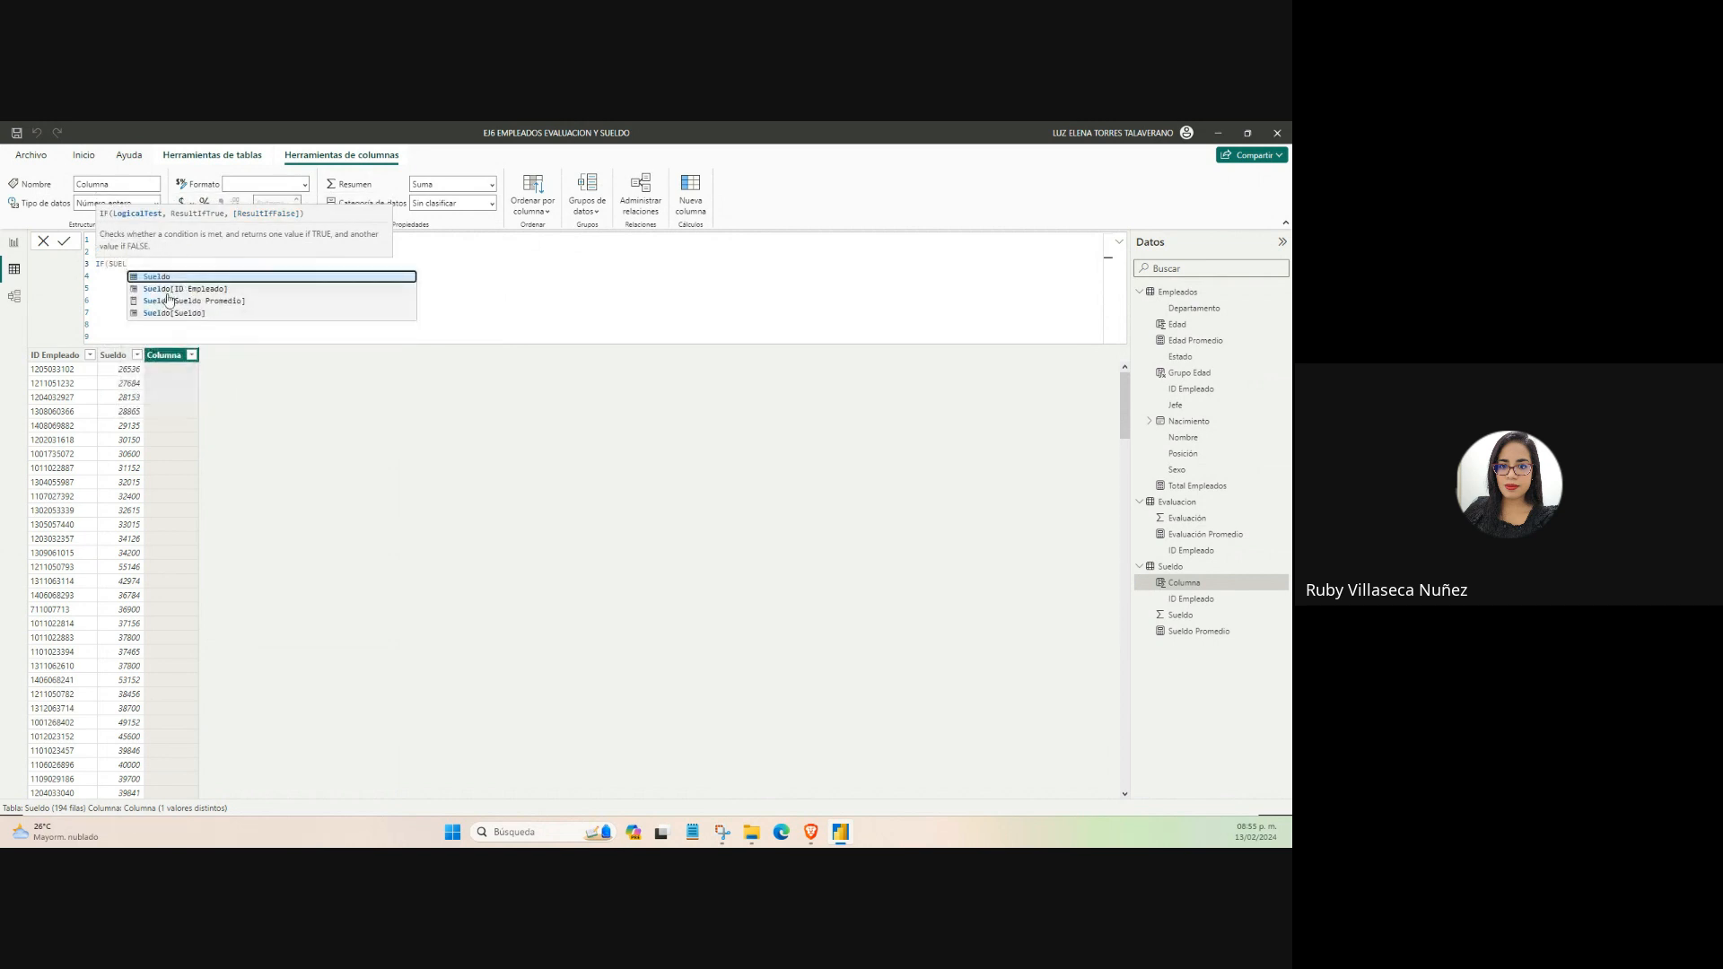
left_click(165, 309)
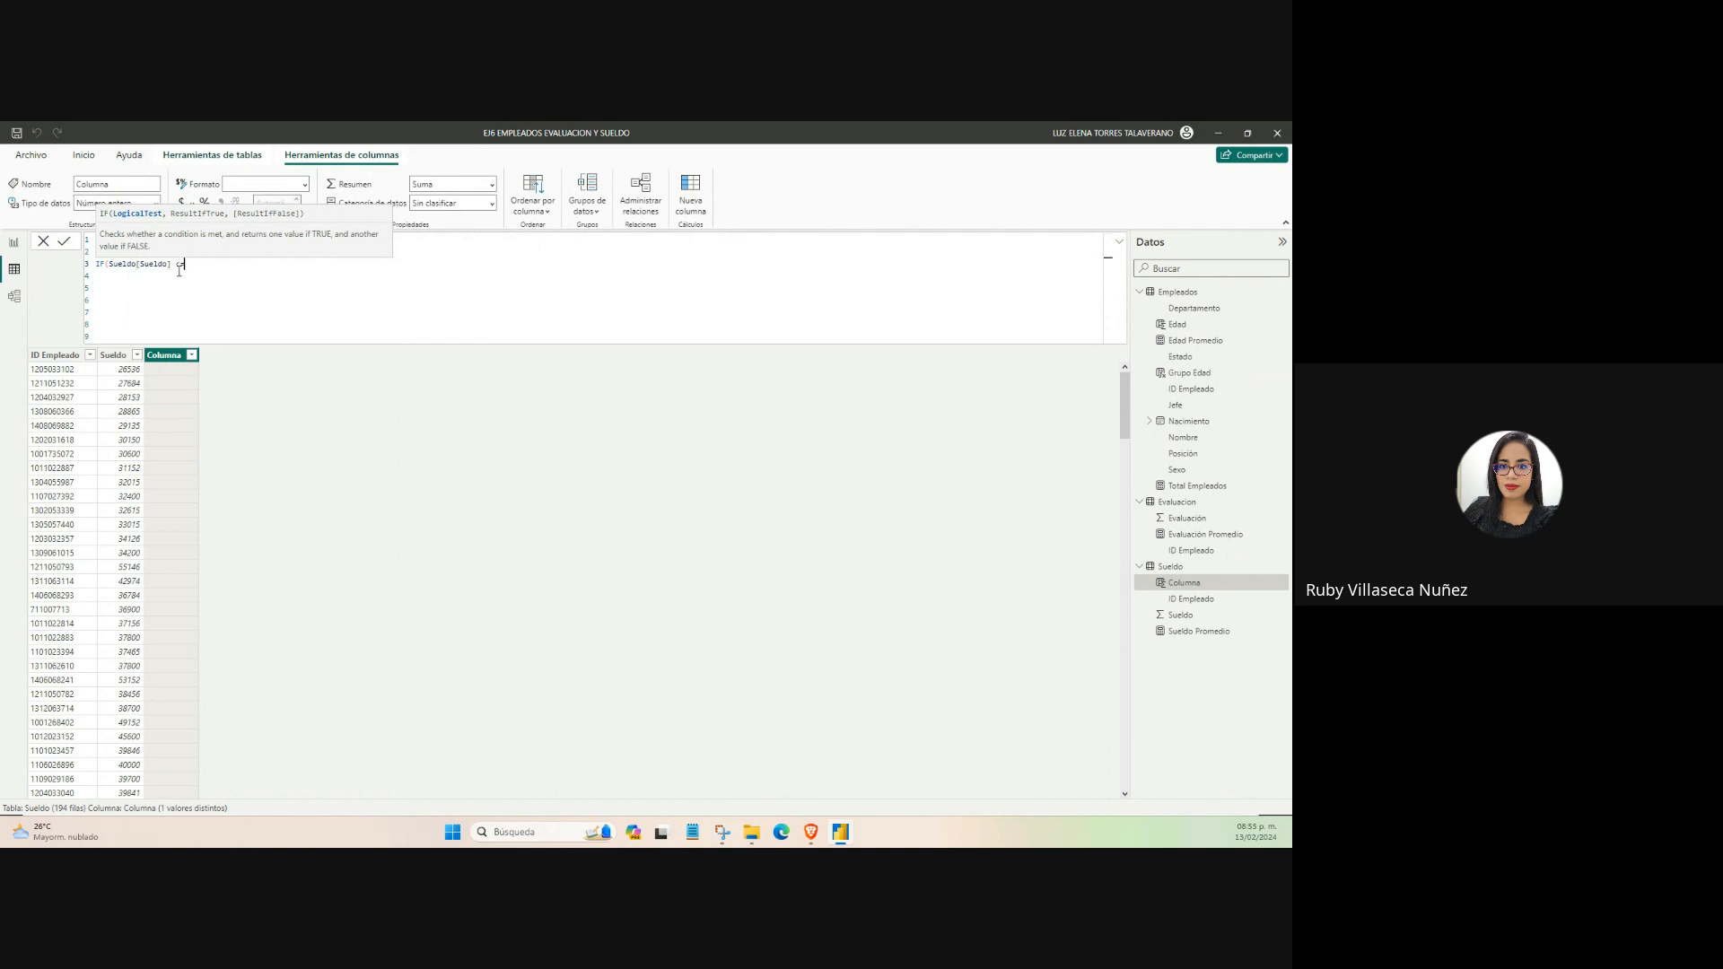
type("<= 60000")
left_click(180, 276)
left_click(224, 265)
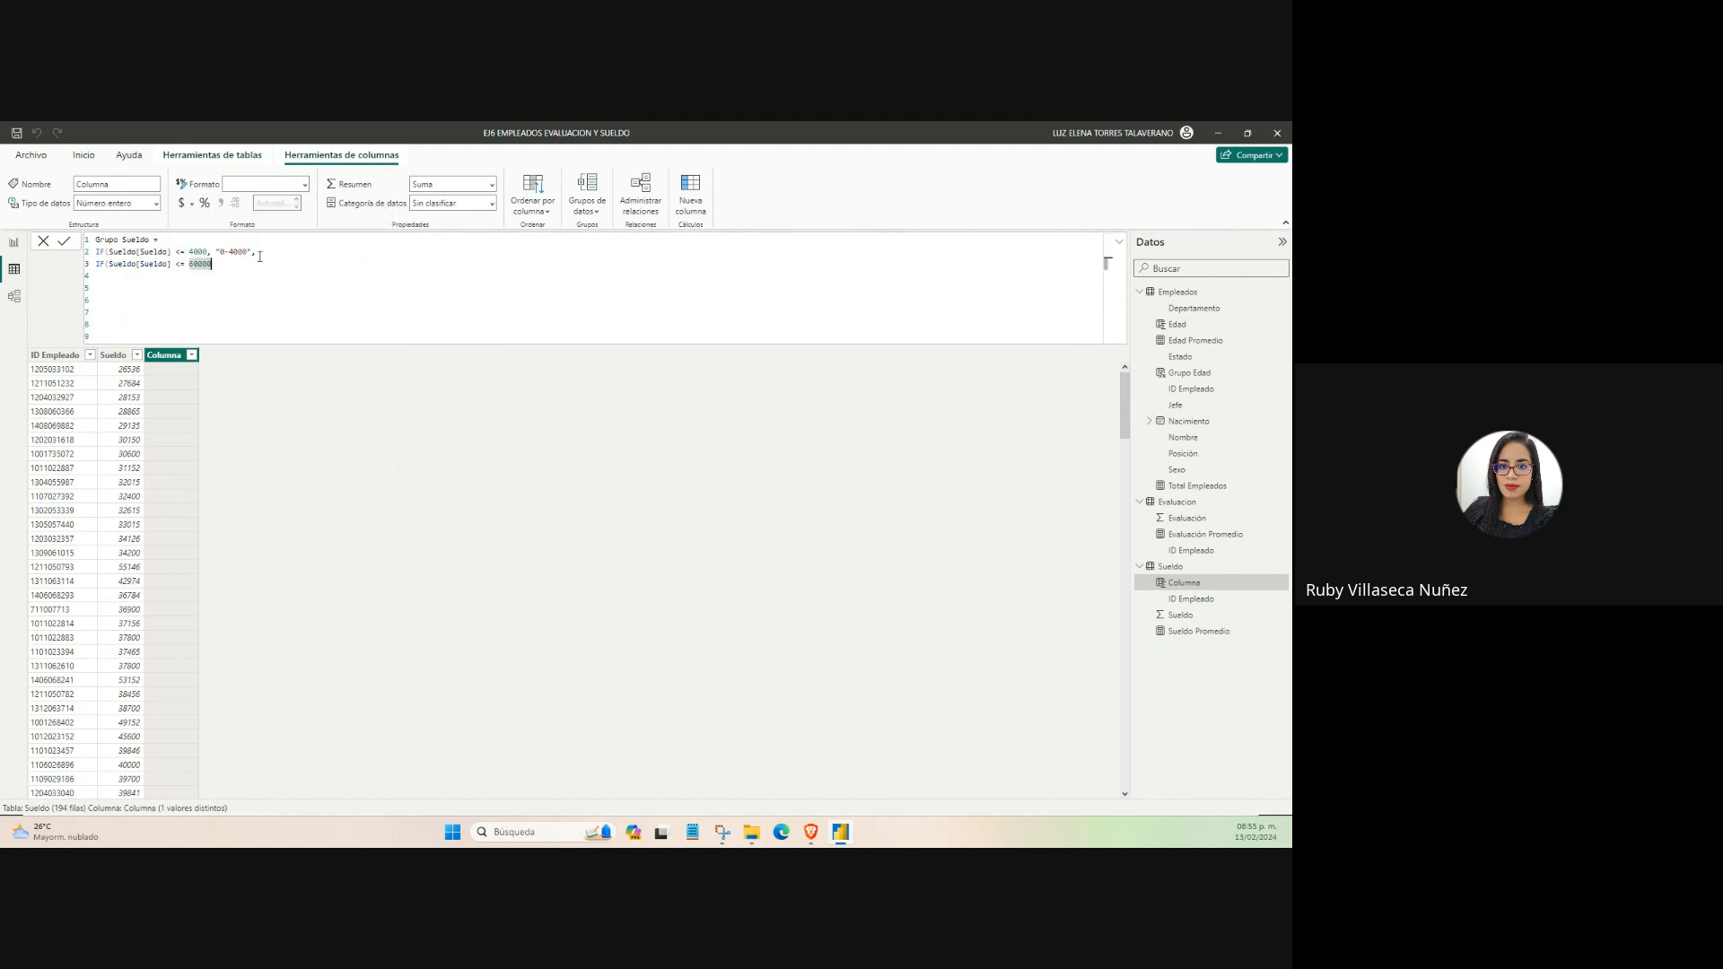
Copy the text result of the first IF, including its commas, to the end of line 3.
left_click_drag(259, 254, 208, 252)
key("ctrl+c")
left_click(213, 264)
key("ctrl+v")
left_click_drag(224, 264, 229, 263)
double_click(202, 252)
type("40000")
left_click(226, 266)
type("4")
left_click(234, 264)
type("000")
left_click_drag(251, 266, 257, 265)
type("60")
left_click_drag(296, 265, 87, 266)
left_click(116, 277)
key("ctrl+v")
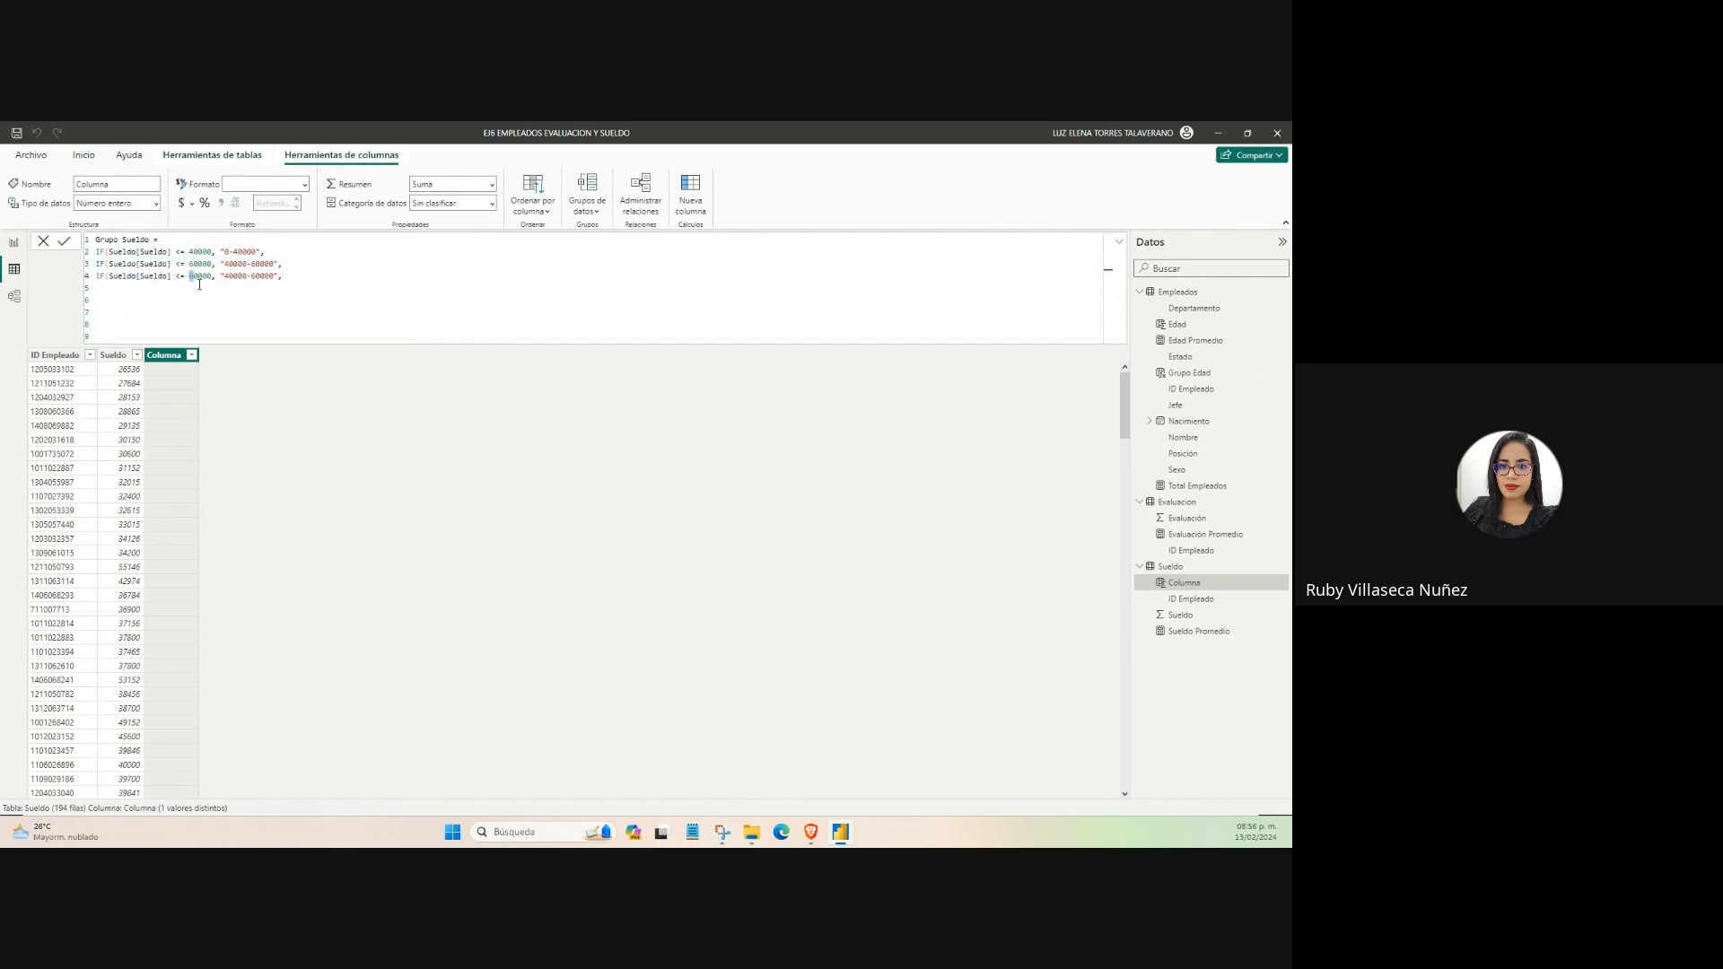
left_click_drag(225, 276, 255, 276)
key("ctrl+v")
left_click_drag(189, 290, 193, 290)
type("100")
left_click_drag(237, 290, 264, 289)
type("8")
type("100")
key("BackSpace")
Correct the limit on line 5 to 100000 and check the limits and ranges of the other conditions.
double_click(276, 300)
left_click(199, 252)
left_click(199, 265)
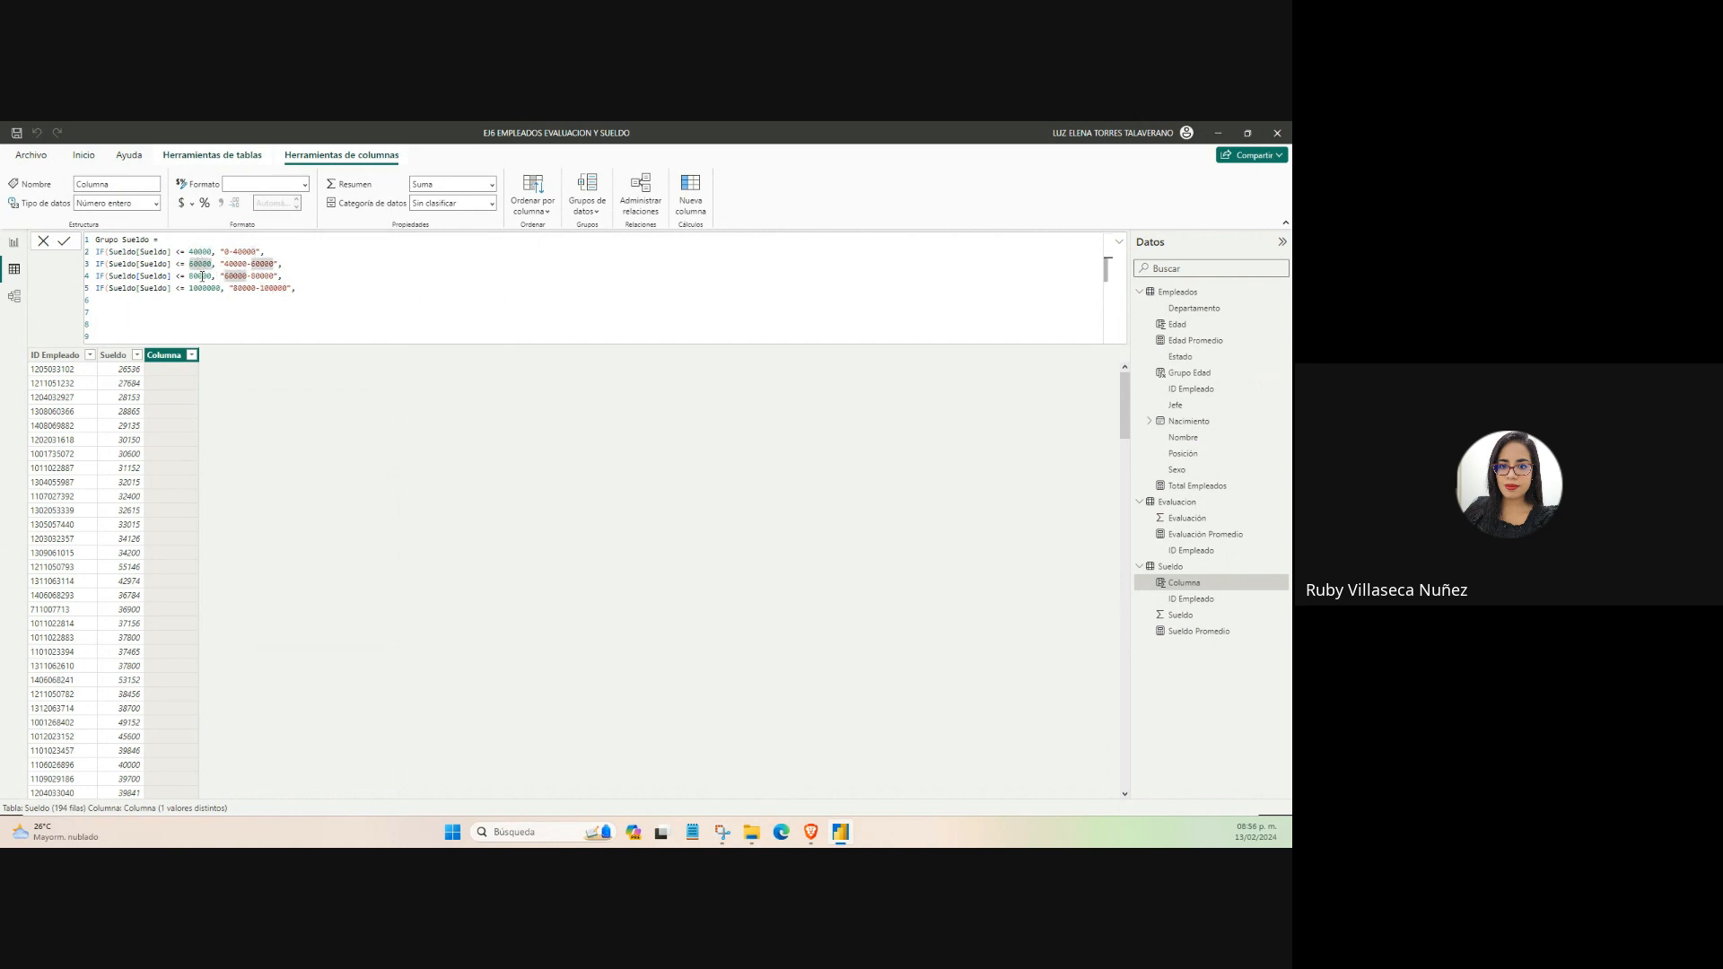
left_click(199, 276)
left_click(203, 289)
key("BackSpace")
left_click(241, 288)
left_click(269, 288)
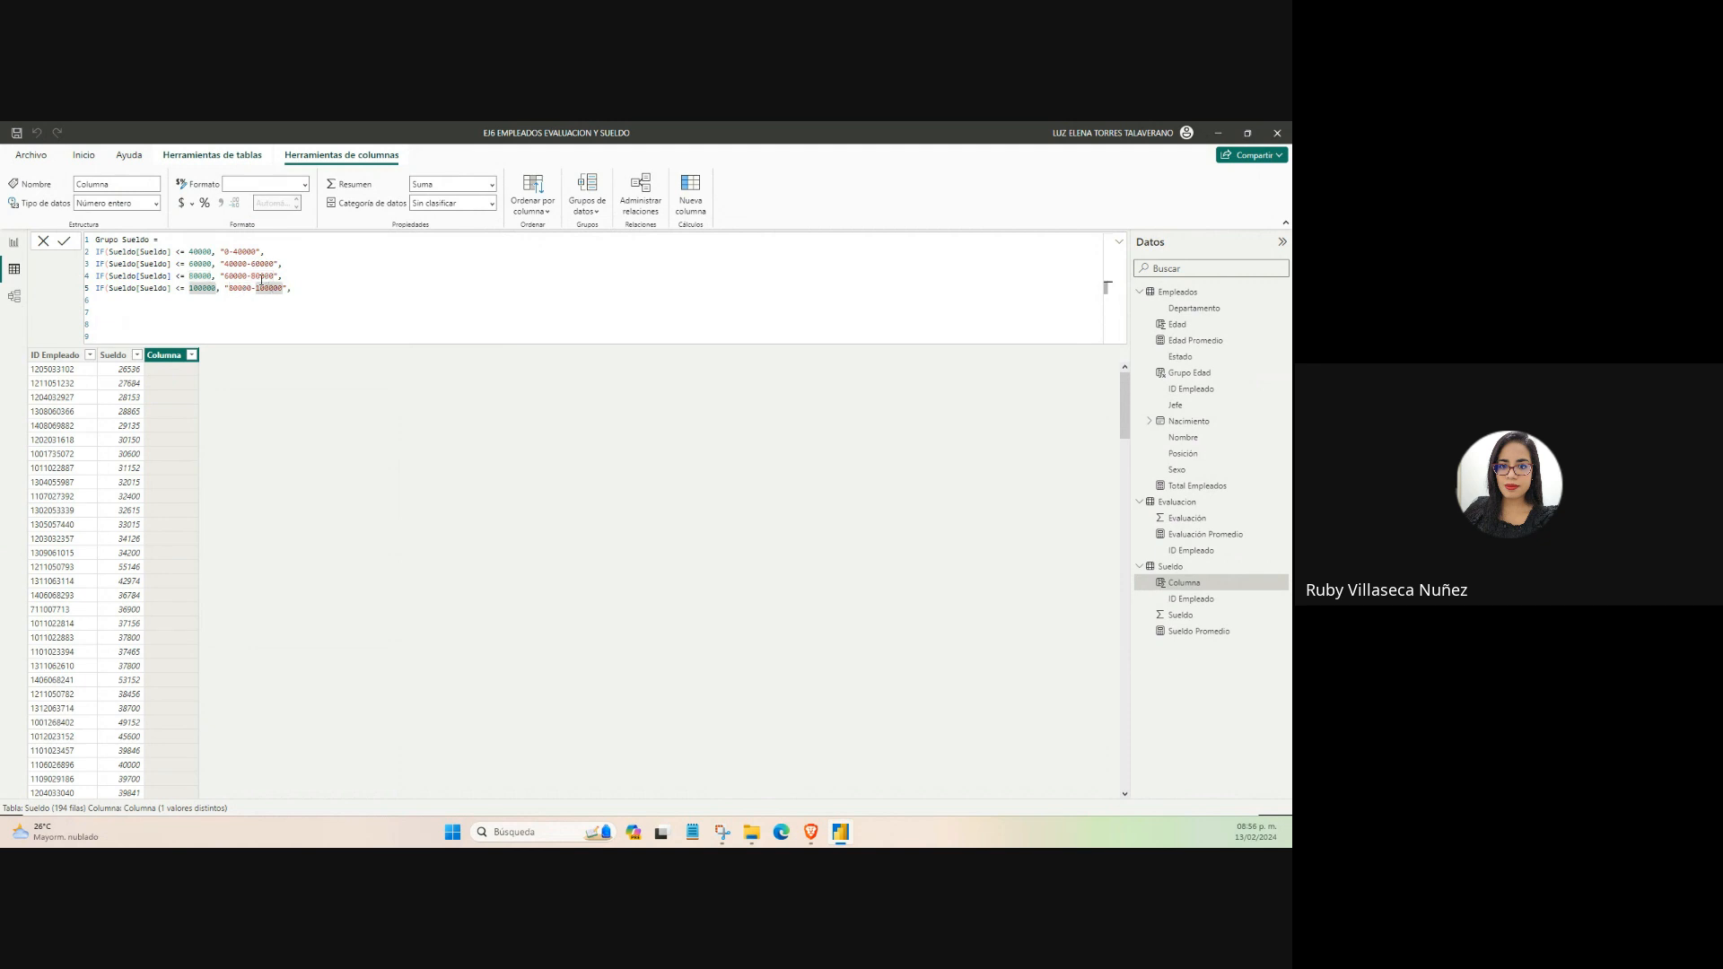
left_click(260, 276)
left_click(261, 265)
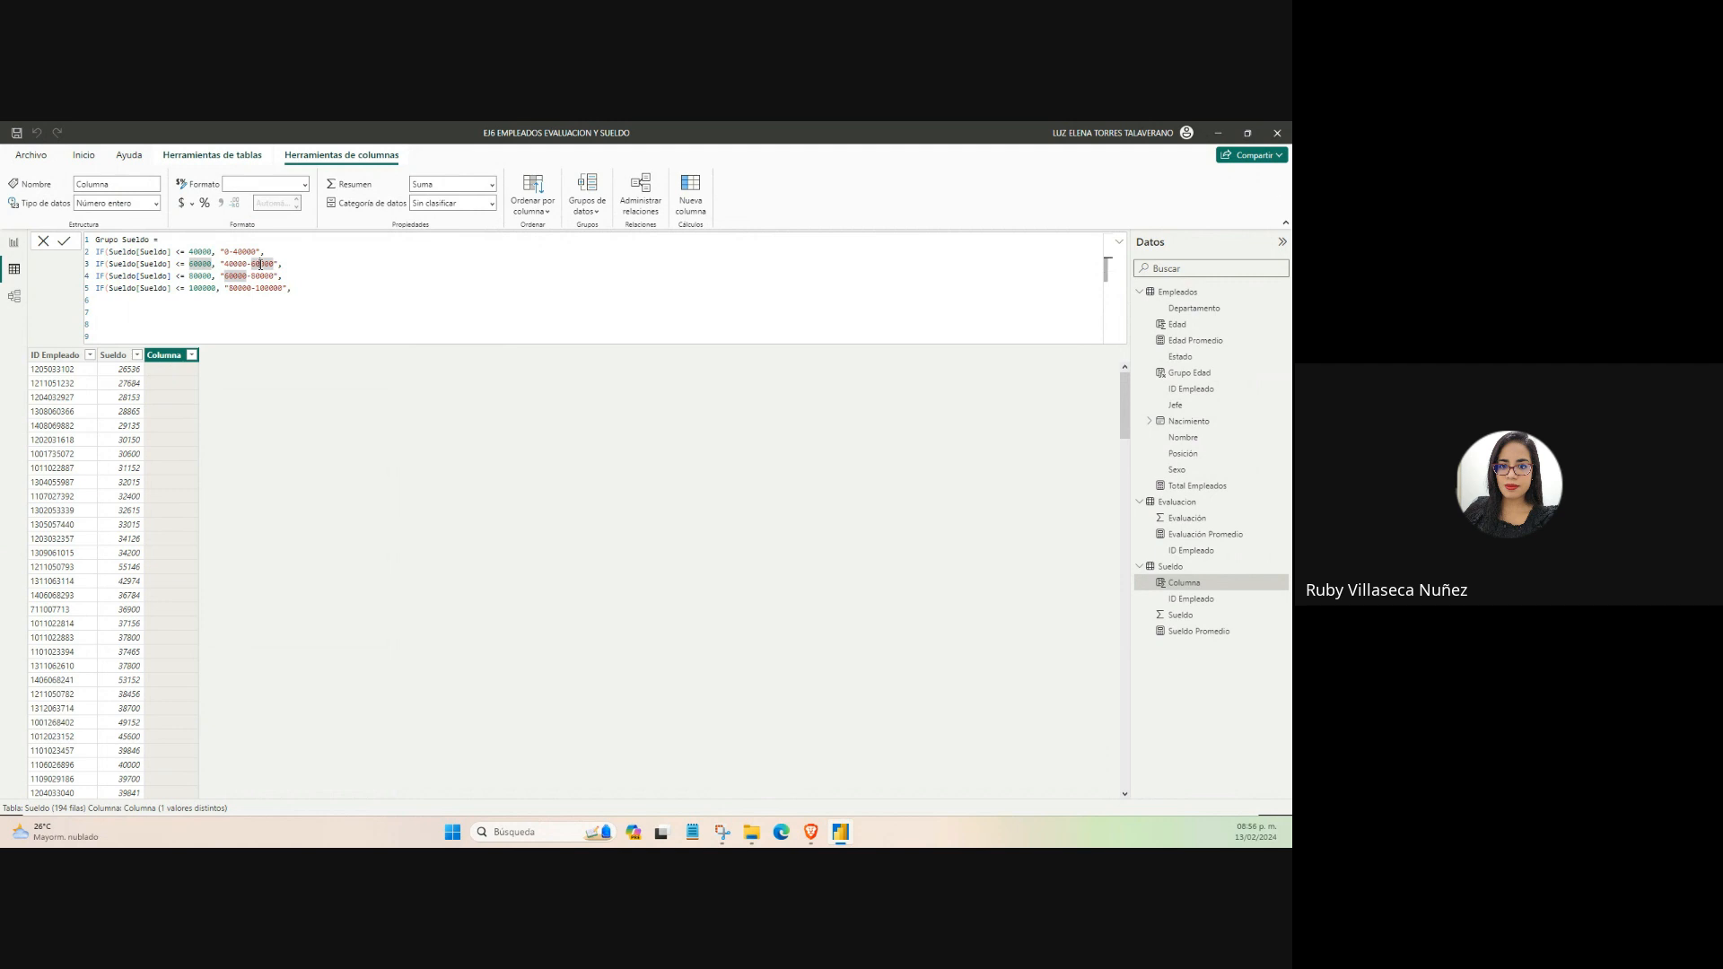
left_click(230, 264)
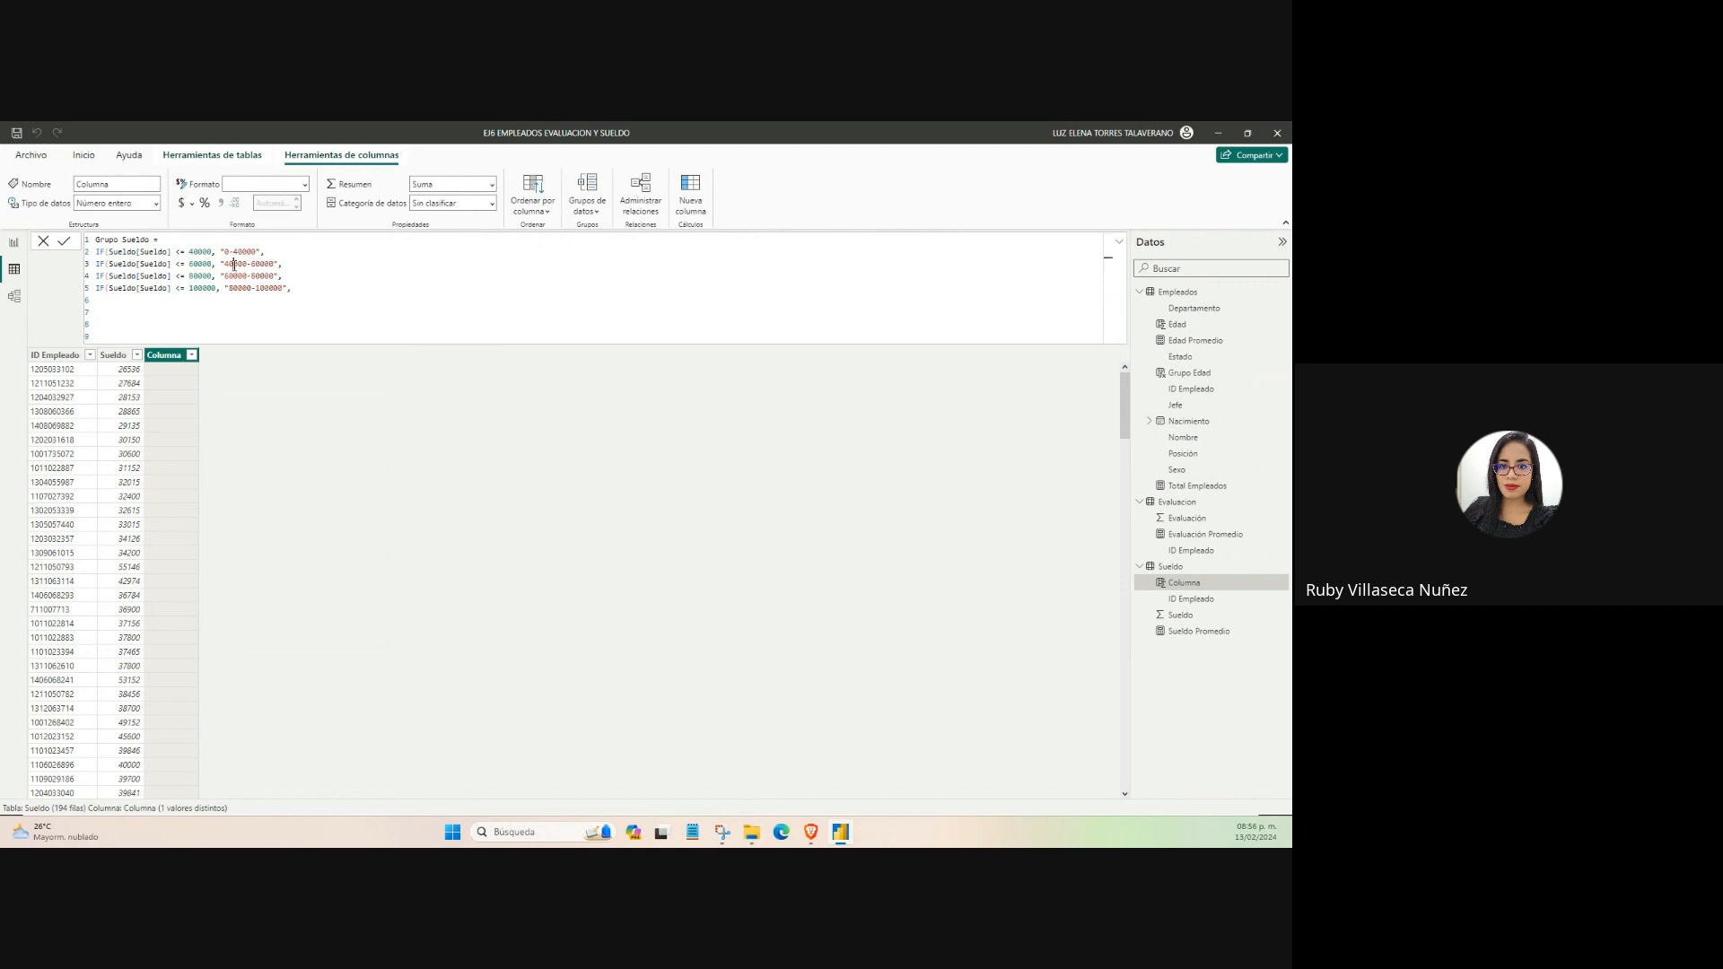
Finish the Grupo Sueldo formula with "Mayor a 100000" as the final false result and close all four nested IFs.
left_click(200, 305)
left_click(103, 288)
left_click(107, 301)
type("\"Mayor a 100000")
type("))))")
Review the text results of the salary ranges and shorten the one on line 2 to "0-40K".
left_click(243, 286)
left_click(260, 275)
left_click(234, 275)
left_click(236, 288)
left_click(237, 288)
left_click(266, 288)
left_click(148, 300)
left_click(184, 301)
left_click_drag(256, 252, 242, 253)
type("K")
Shorten the text results on lines 3 and 4 to "40-60K" and "60-80K".
mouse_move(280, 267)
left_mouse_down()
mouse_move(234, 265)
mouse_move(252, 278)
left_mouse_up()
type("KKK")
type("K")
left_click(238, 266)
key("BackSpace")
left_click(237, 277)
key("BackSpace")
Shorten the text result on line 5 to "80-100K" and the final false result to "Mayor a 100K".
left_click_drag(241, 287, 257, 289)
key("BackSpace")
type("K")
left_click_drag(164, 301, 149, 301)
type("K")
Commit the Grupo Sueldo formula to calculate the column.
left_click(240, 304)
key("alt+Tab")
left_click(213, 311)
key("Return")
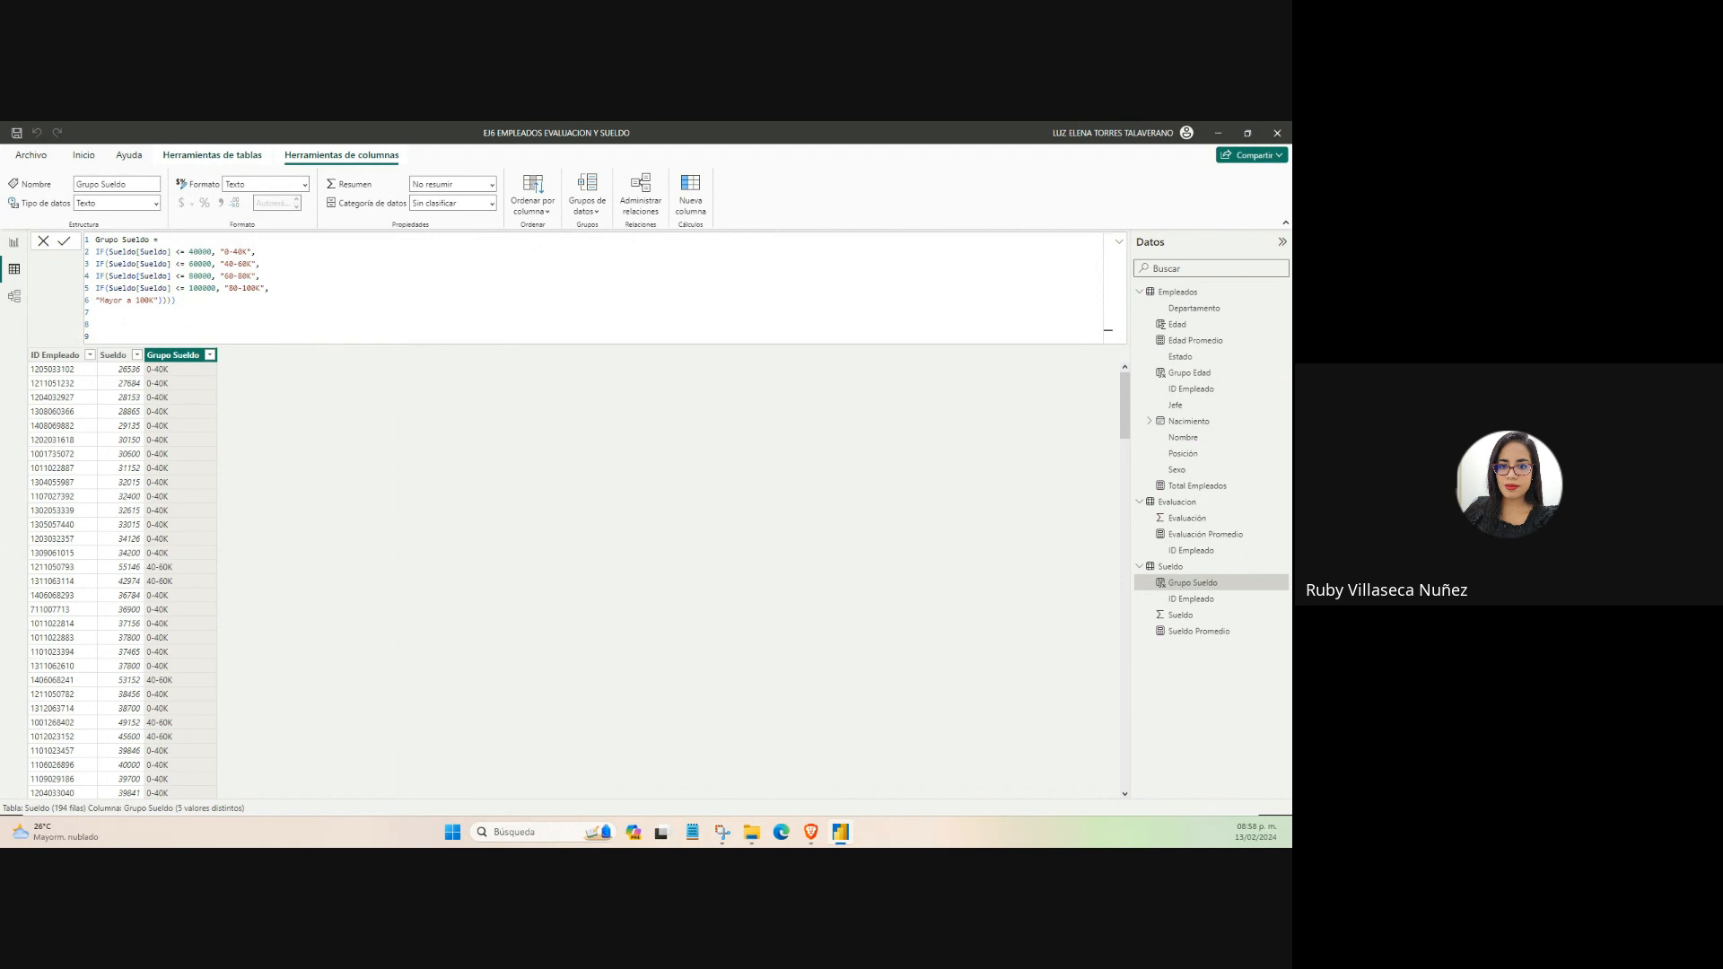
Glance at the report page, return to the Sueldo table data and examine the Grupo Sueldo values.
left_click(13, 242)
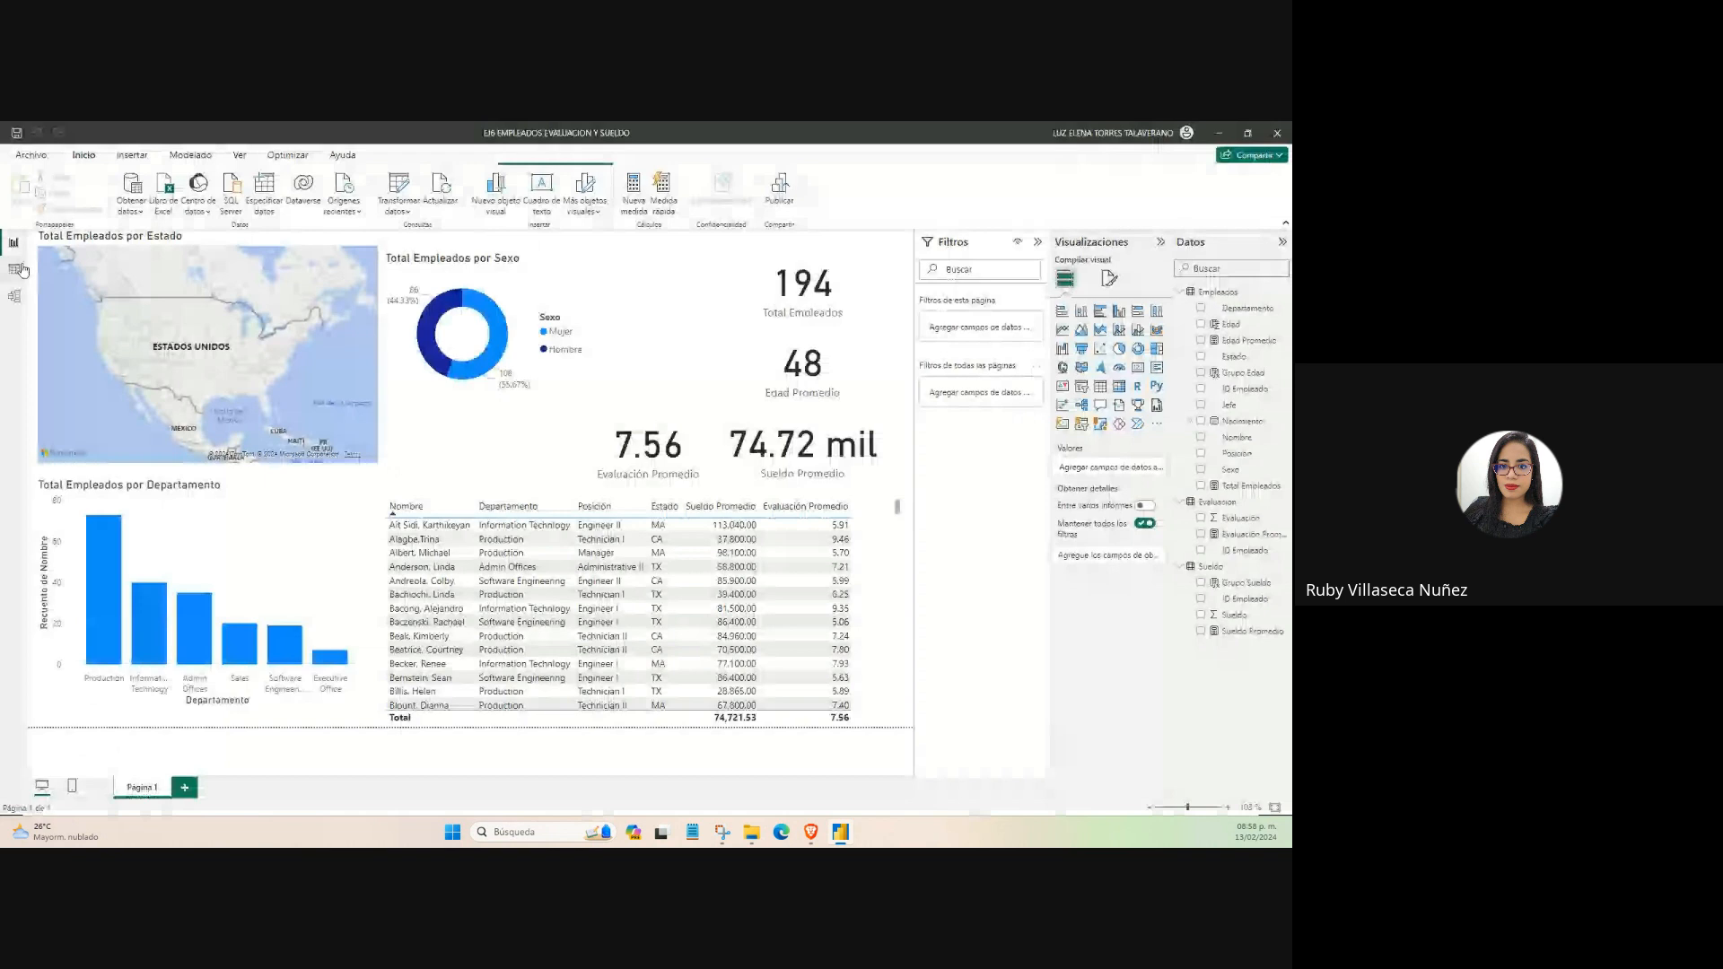
left_click(17, 269)
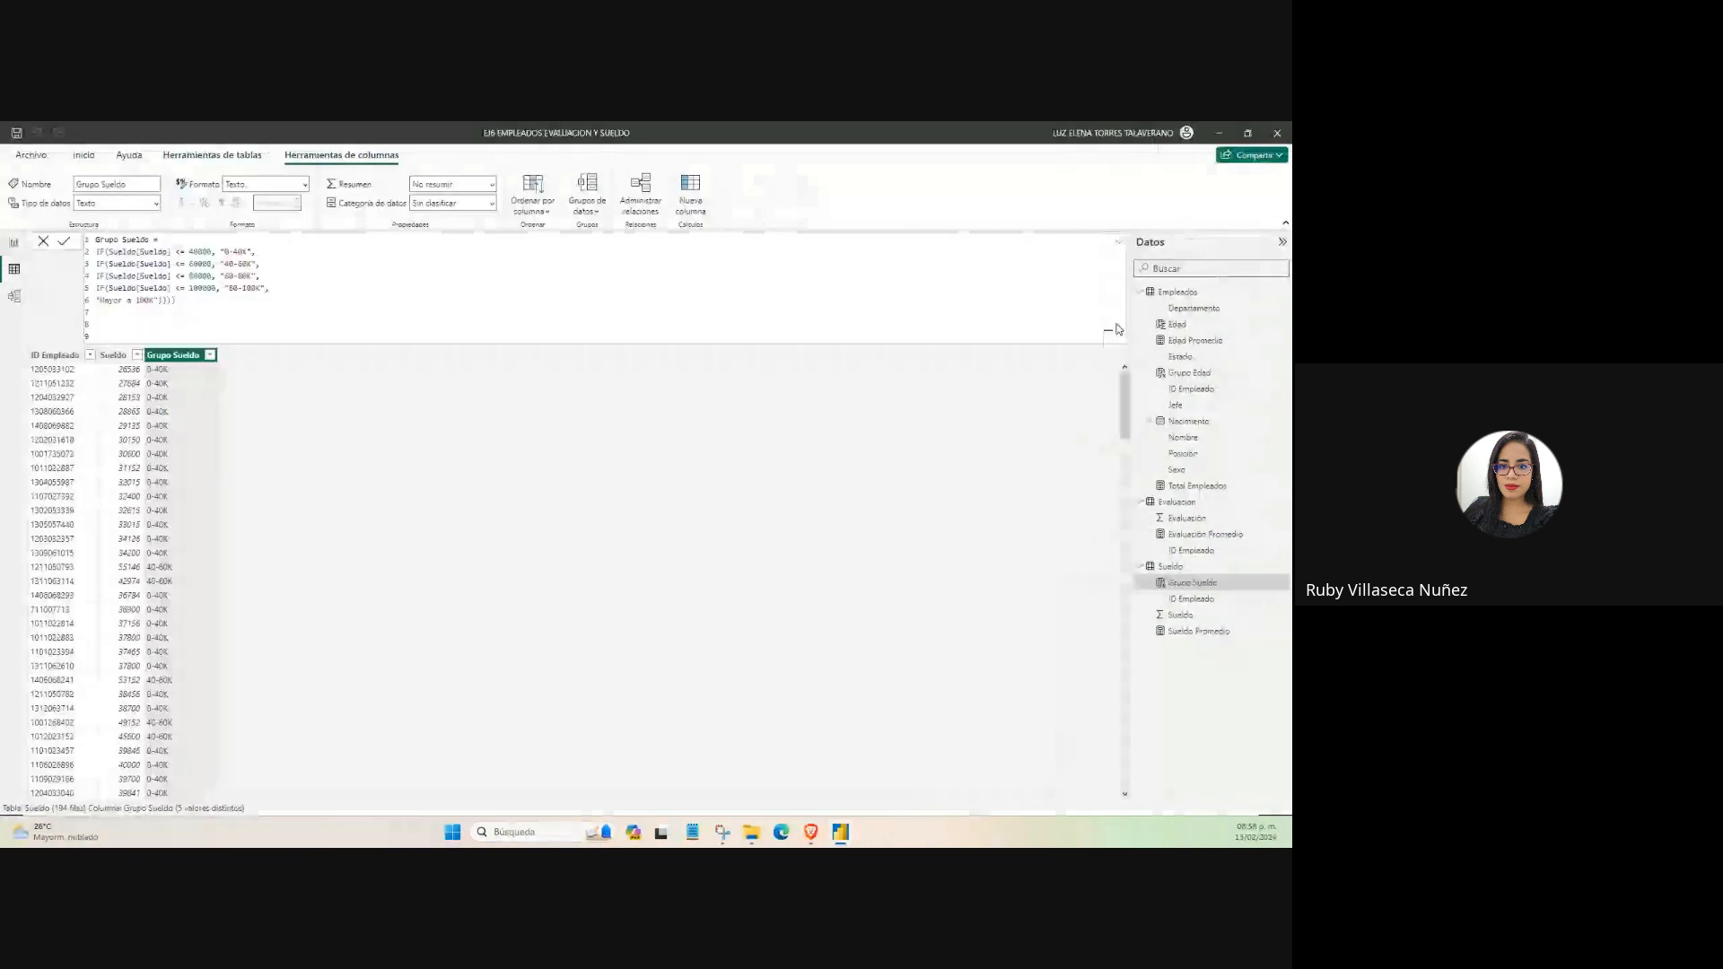
left_click(1122, 244)
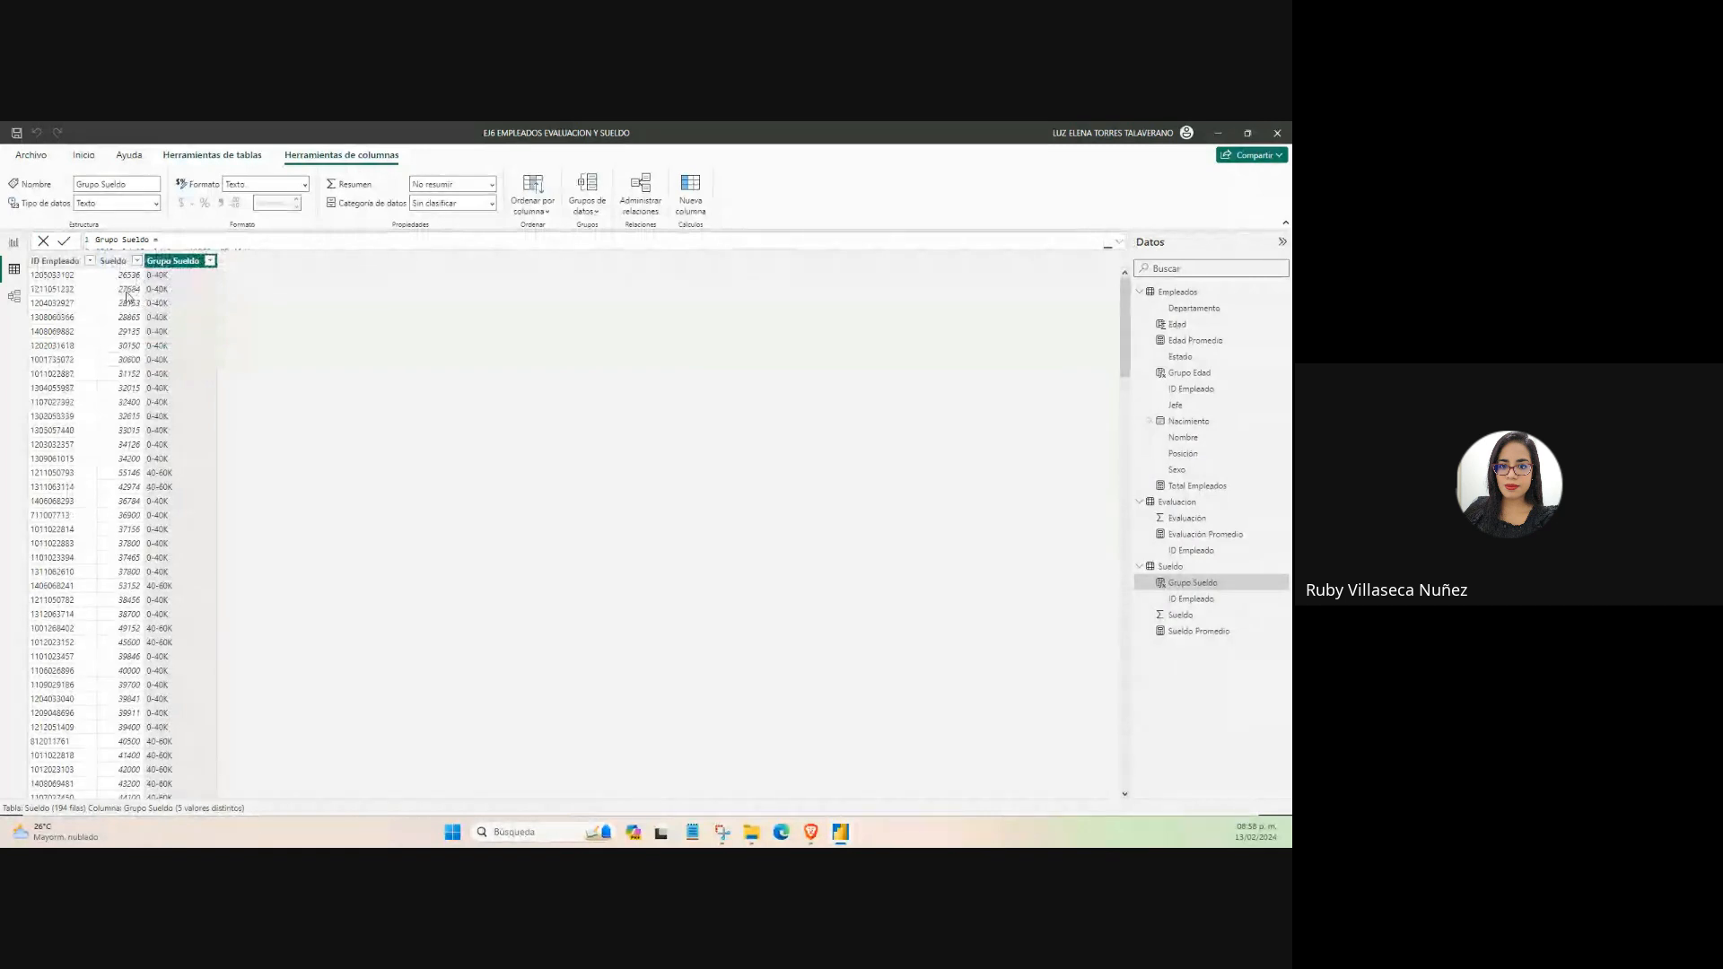
Examine the Grupo Sueldo ranges against the salaries down through the rows of the Sueldo table.
scroll(172, 447, "down", 4)
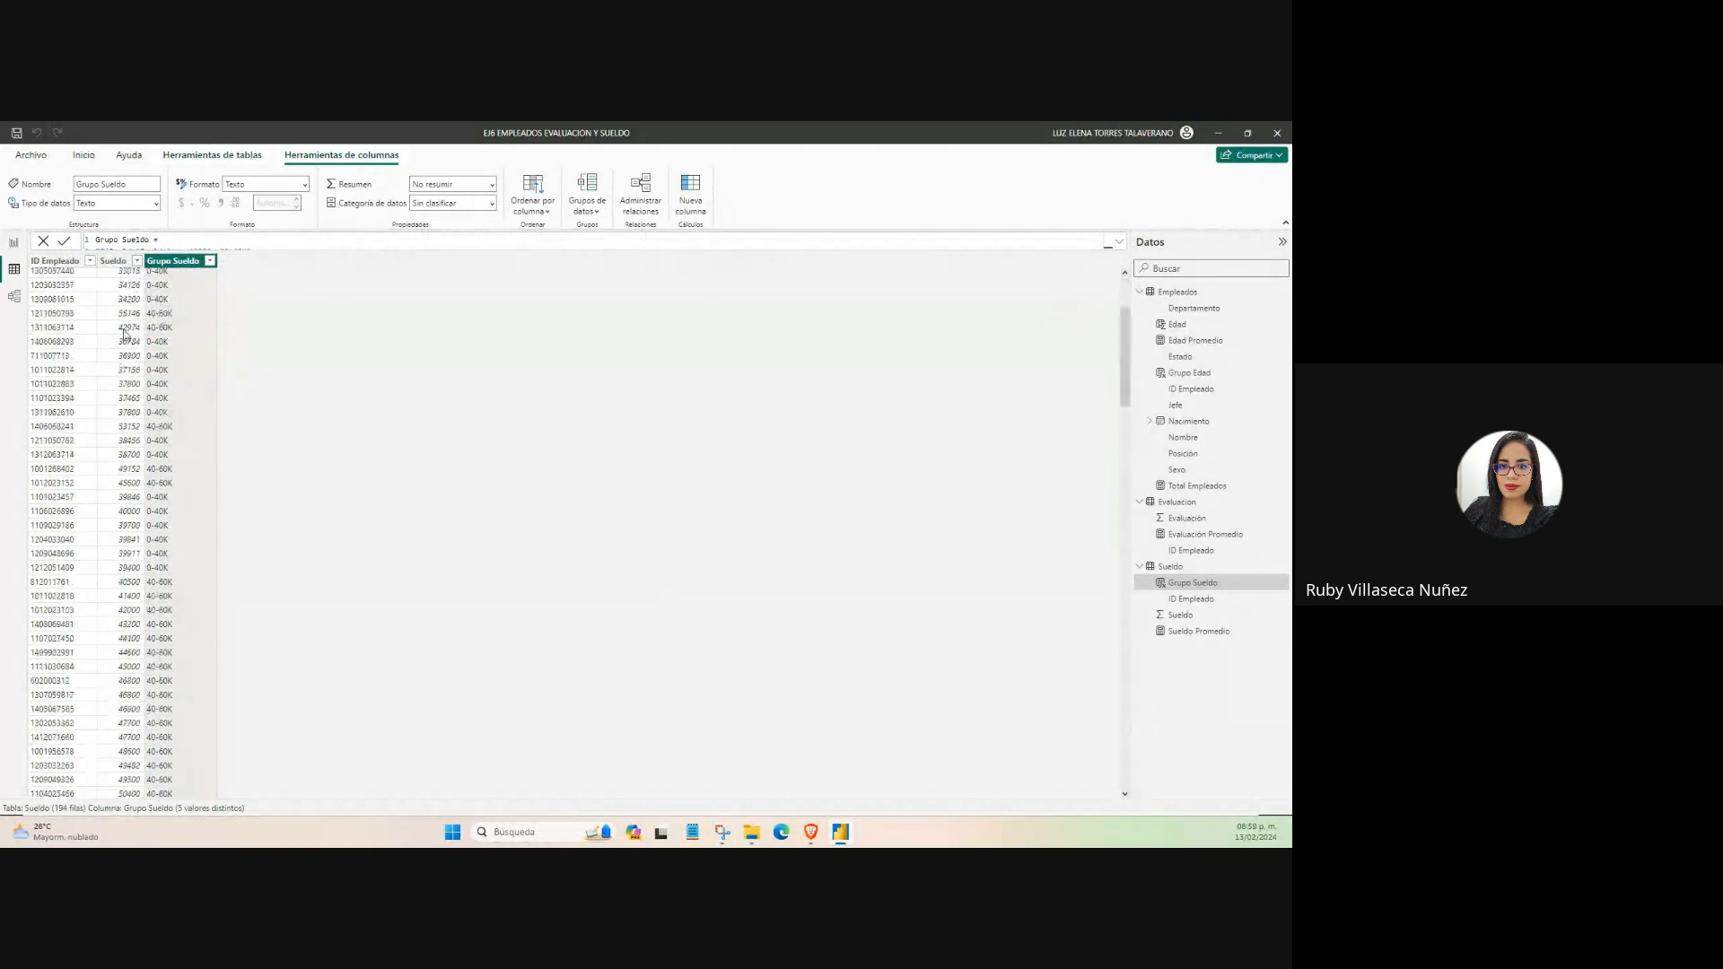
scroll(124, 339, "down", 2)
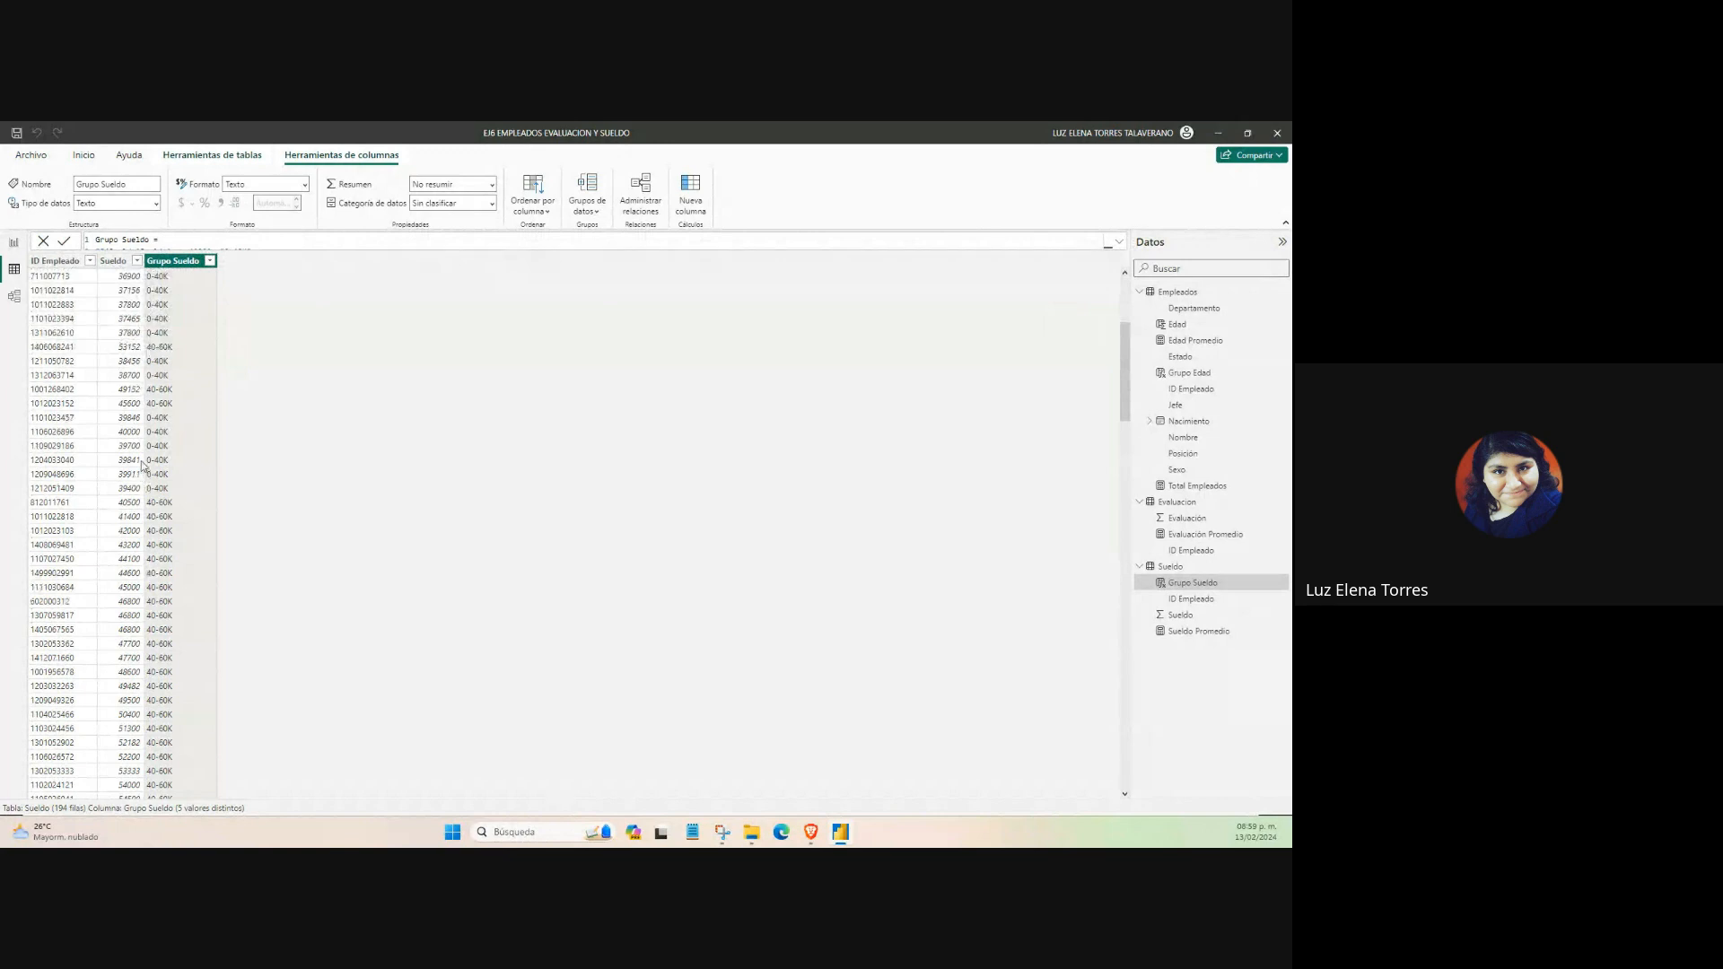
scroll(142, 464, "down", 15)
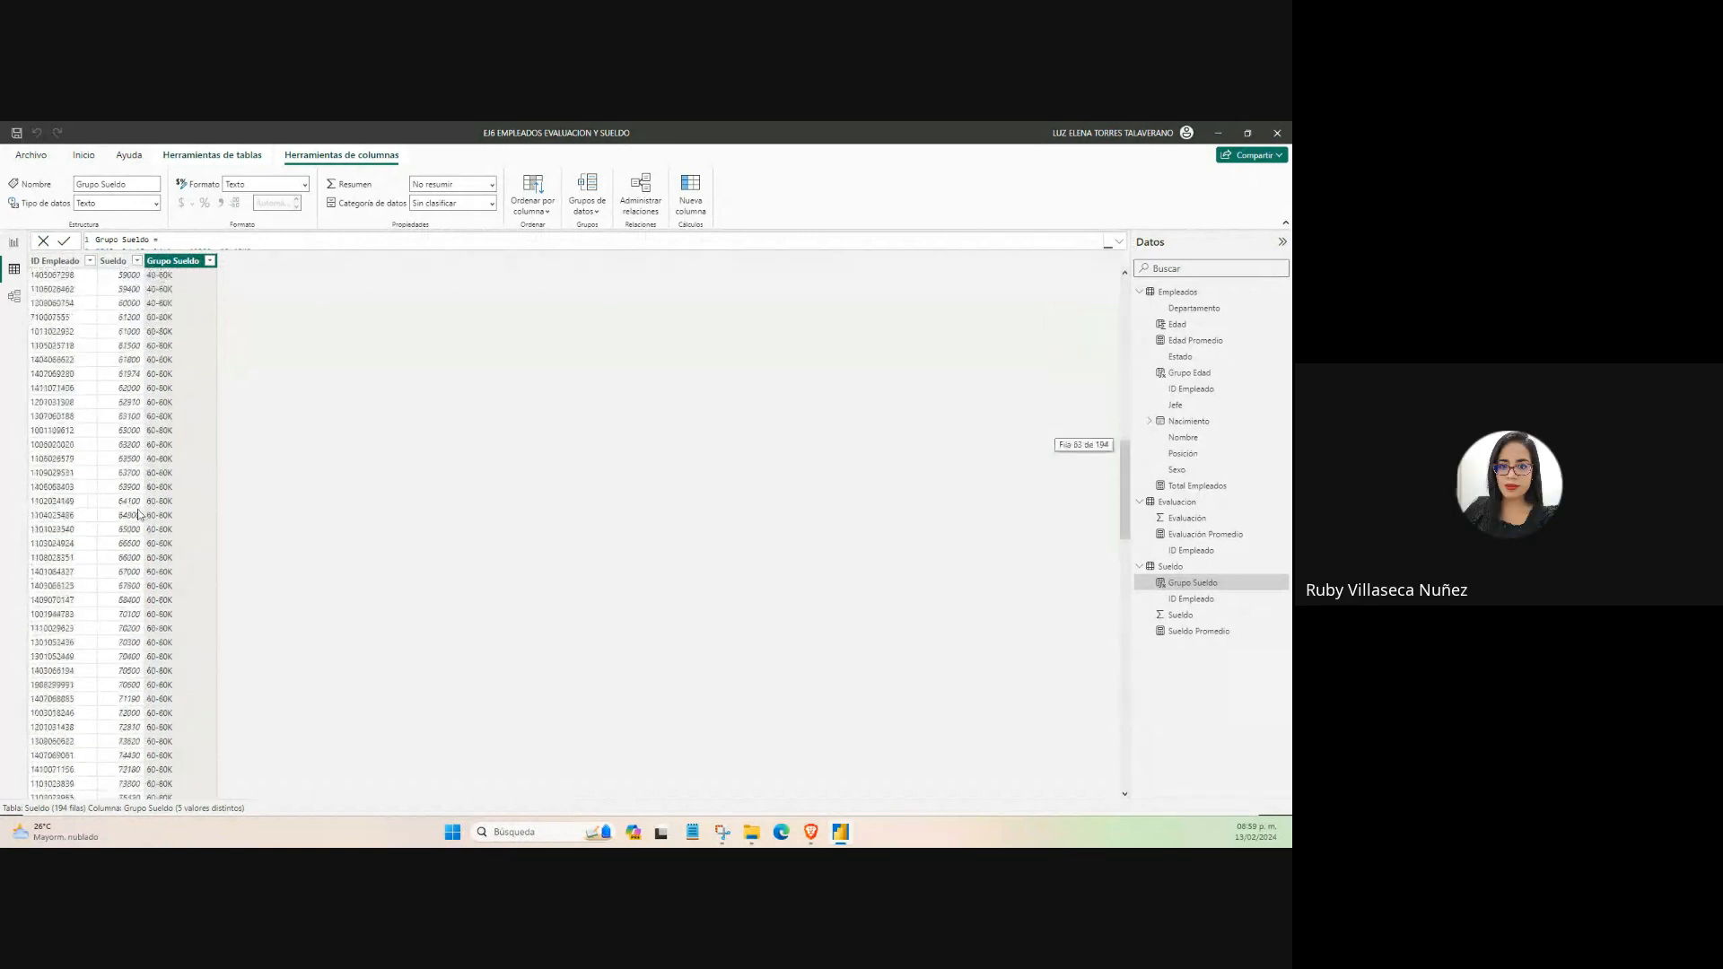
scroll(169, 558, "down", 6)
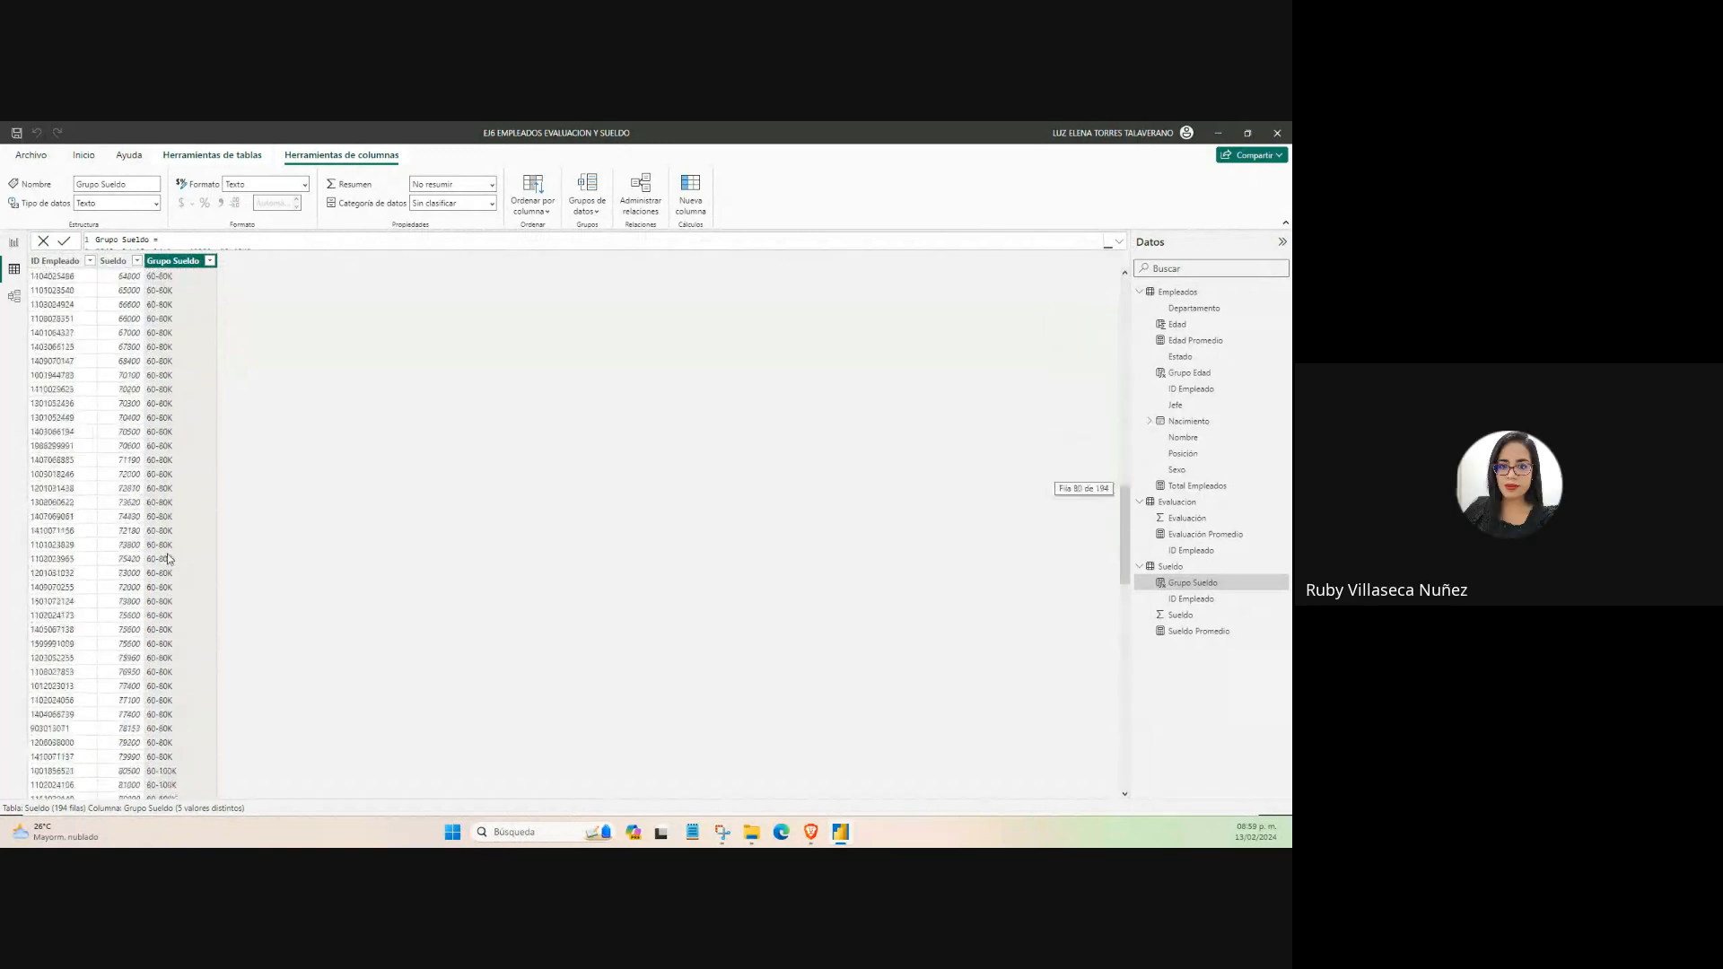
scroll(169, 558, "down", 6)
scroll(169, 558, "down", 4)
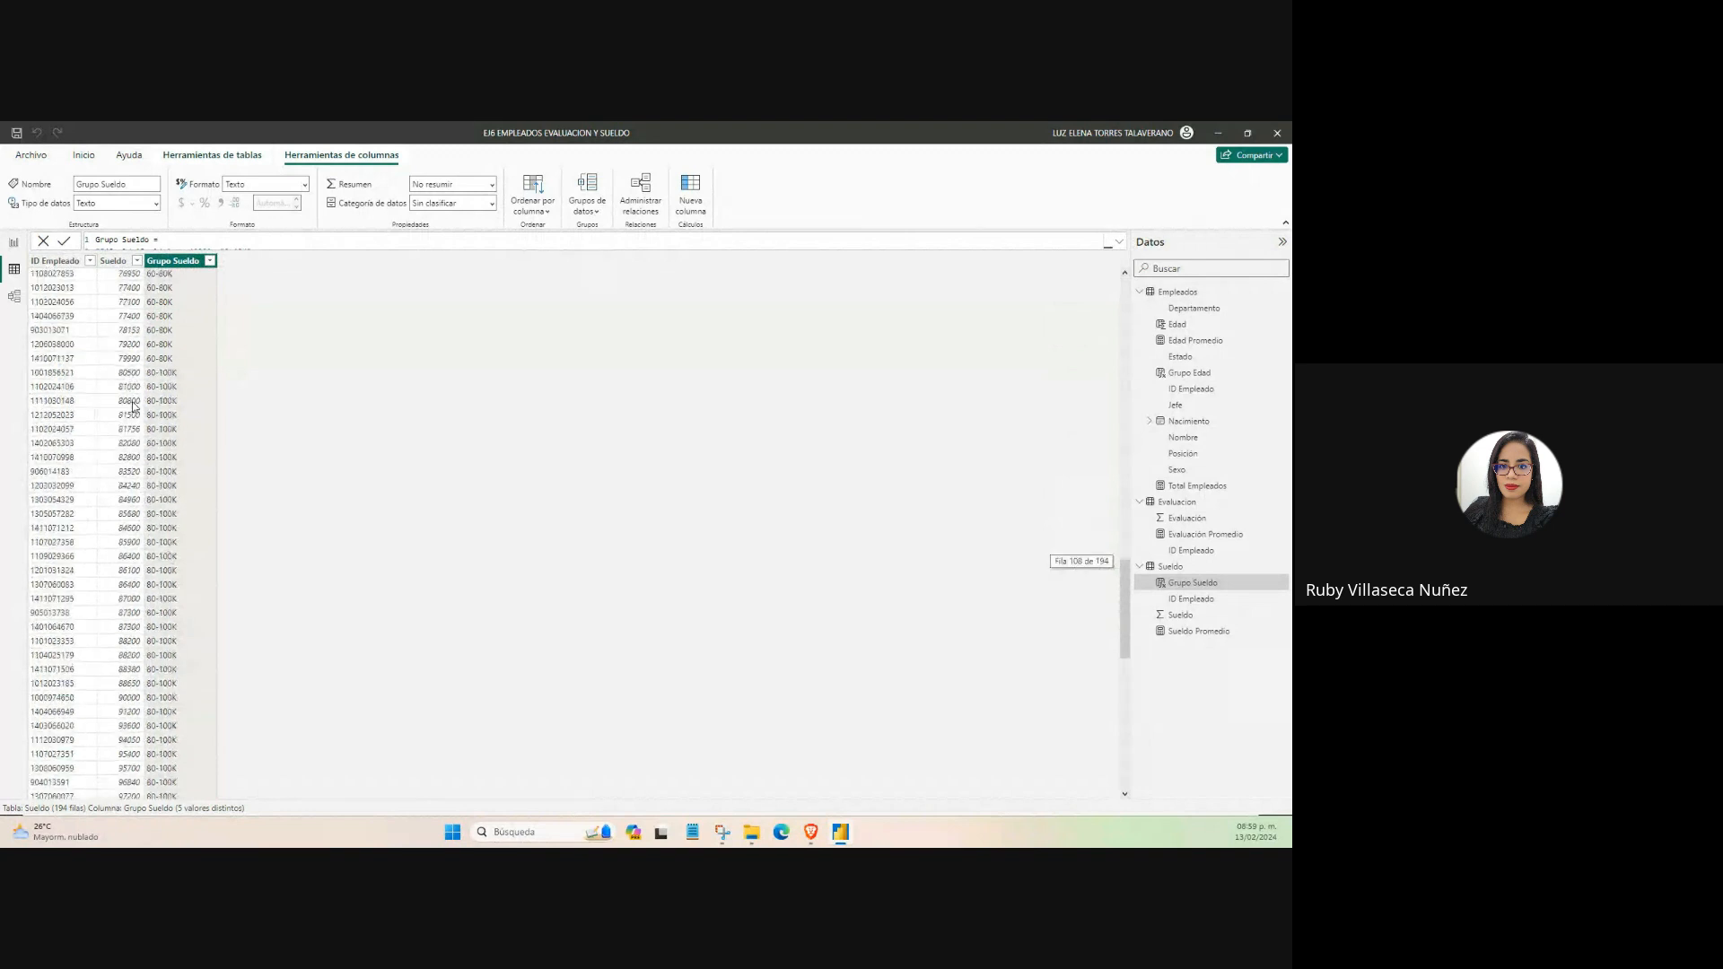
scroll(141, 511, "down", 12)
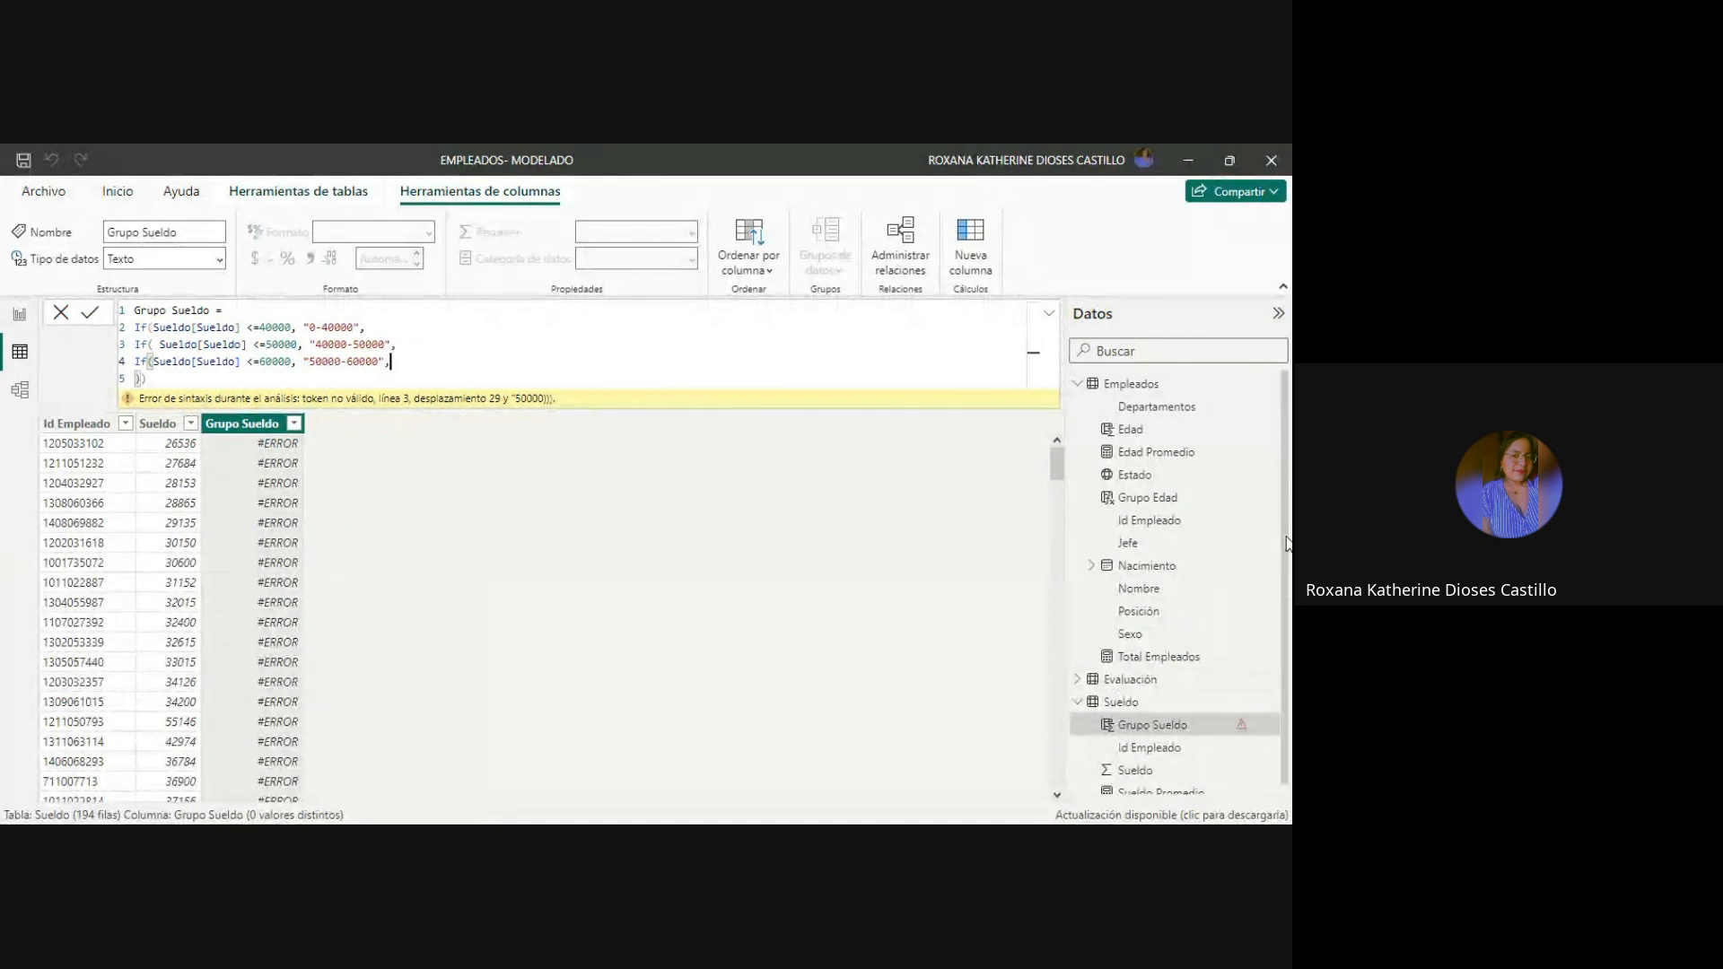
Add a closing parenthesis to the Grupo Sueldo formula and create a new calculated column in the Evaluación table.
type(")")
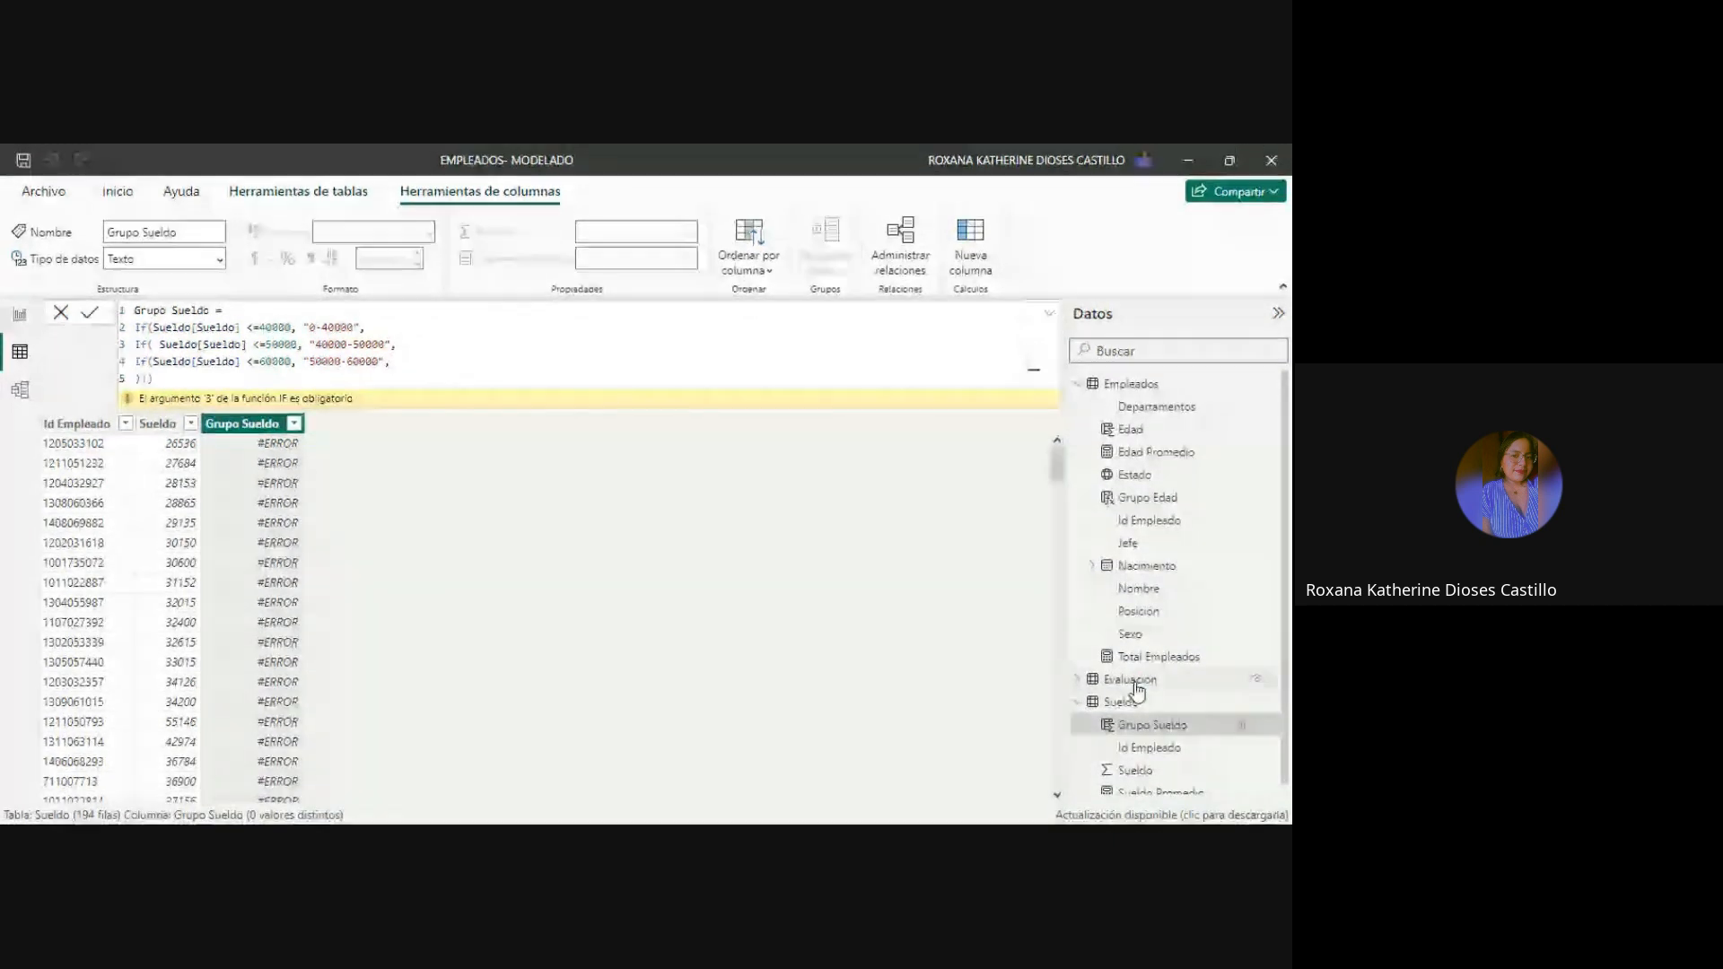
left_click(1132, 682)
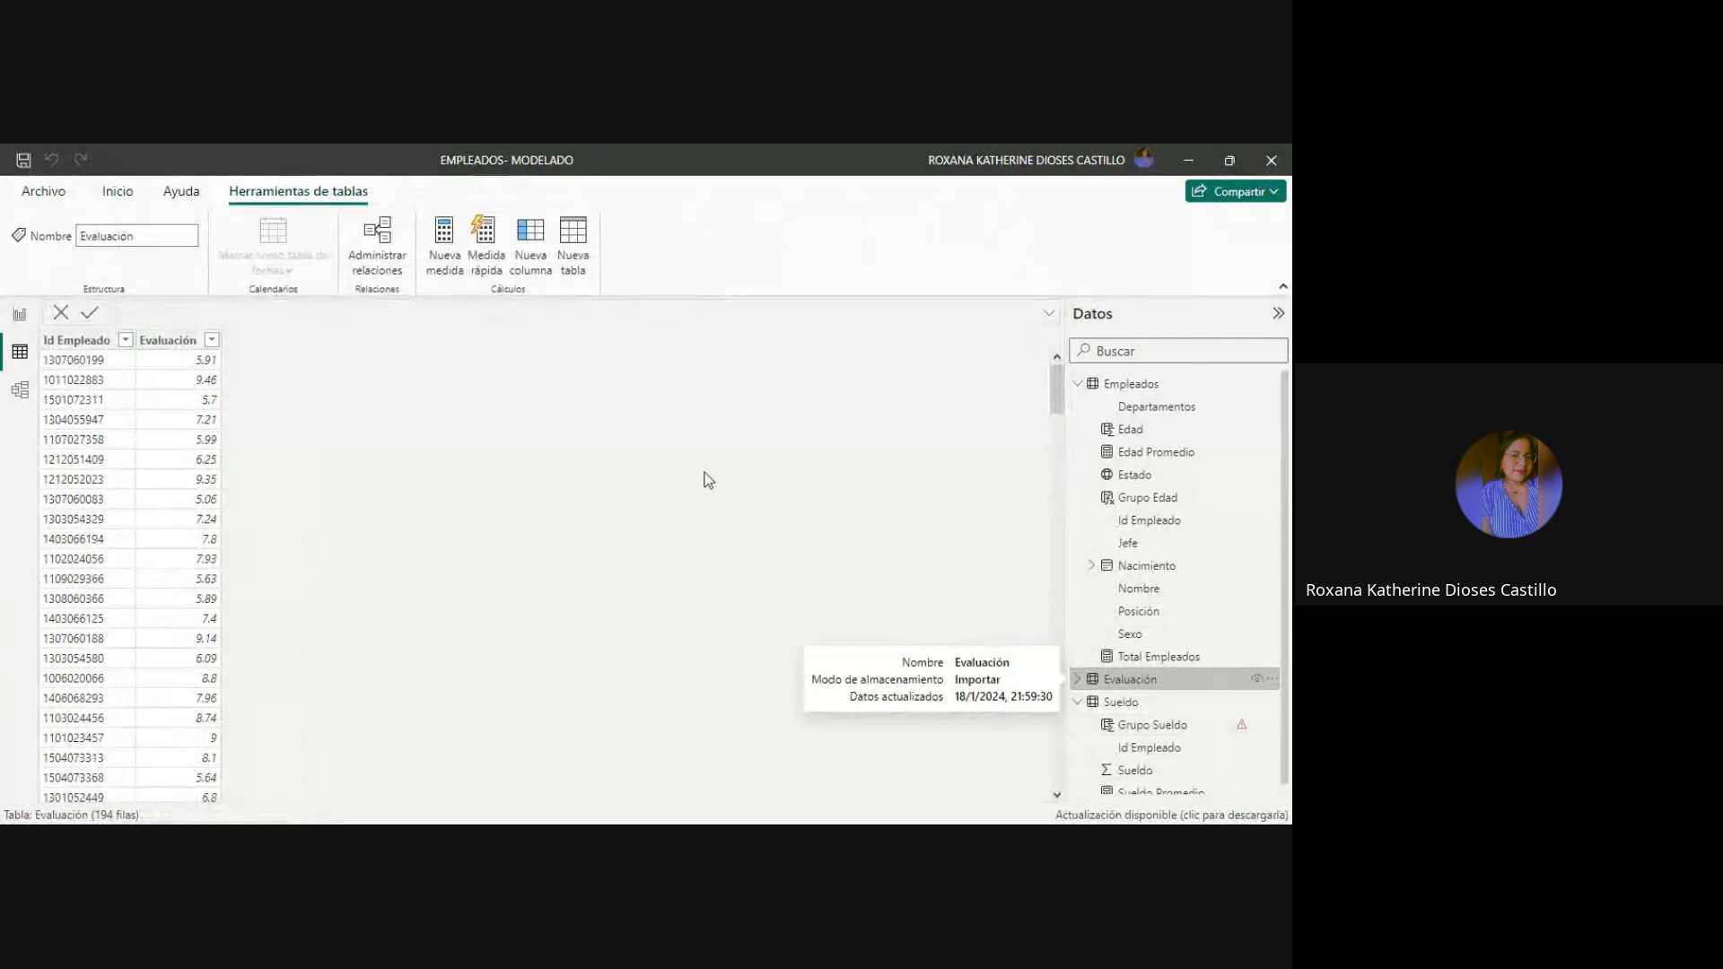
left_click(540, 246)
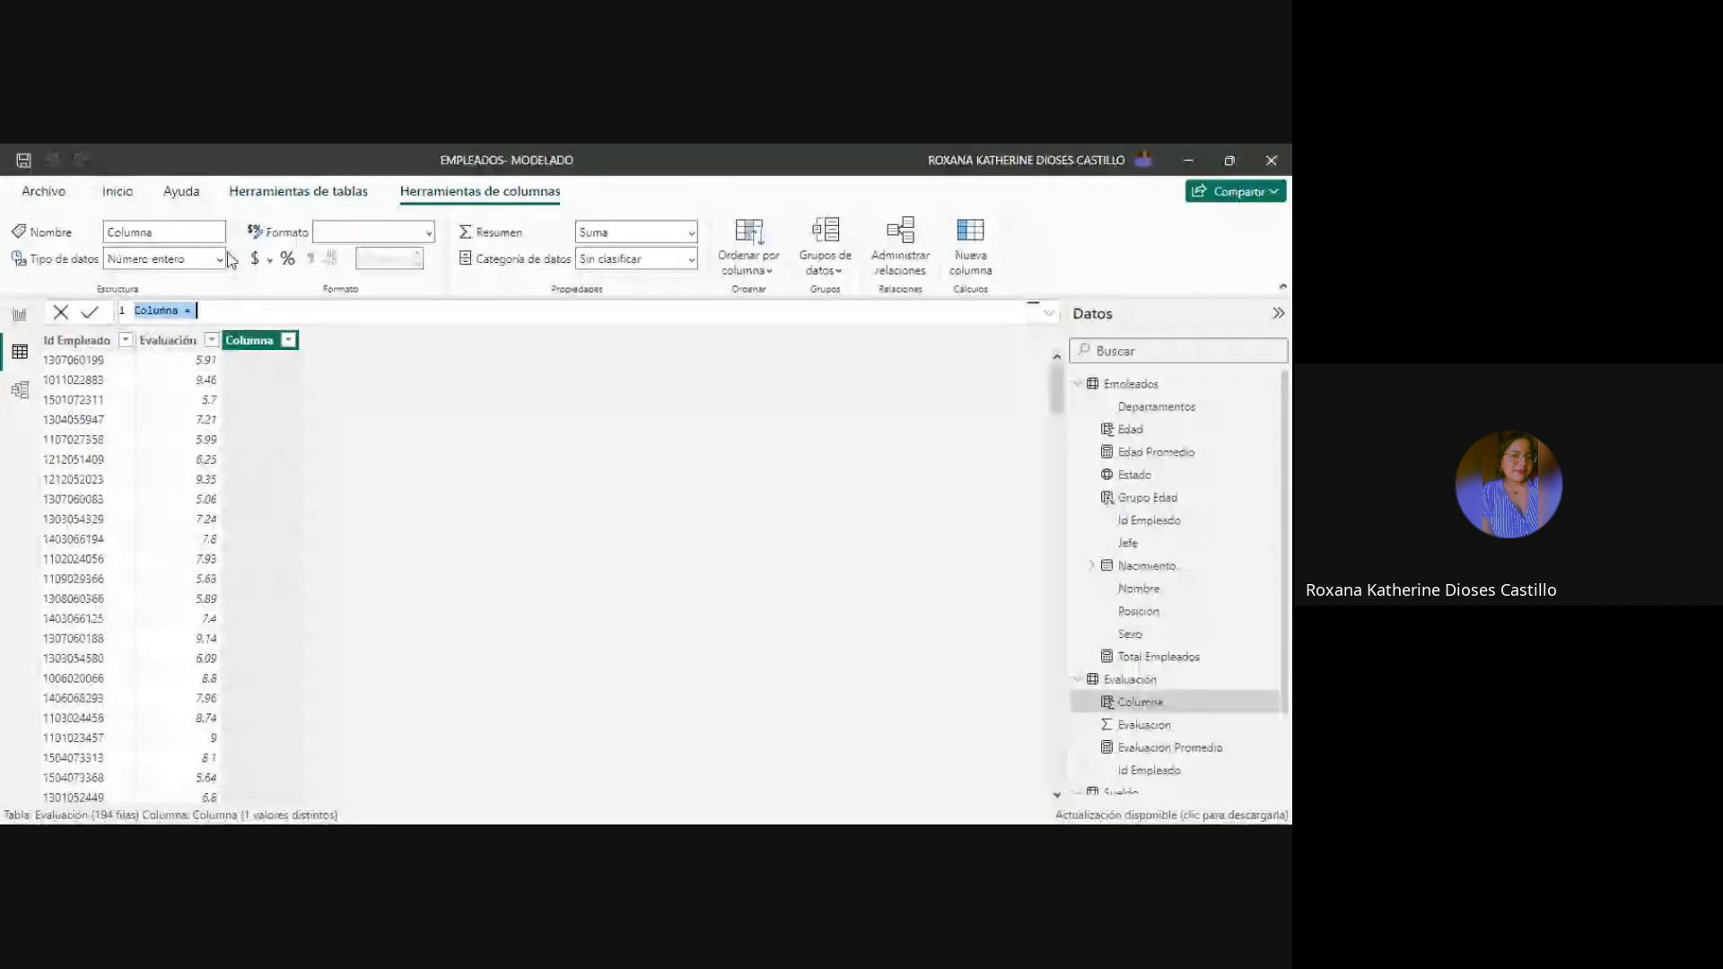
Name the new column "Grupo Evaluación" in its formula and expand the formula editor.
left_click(181, 308)
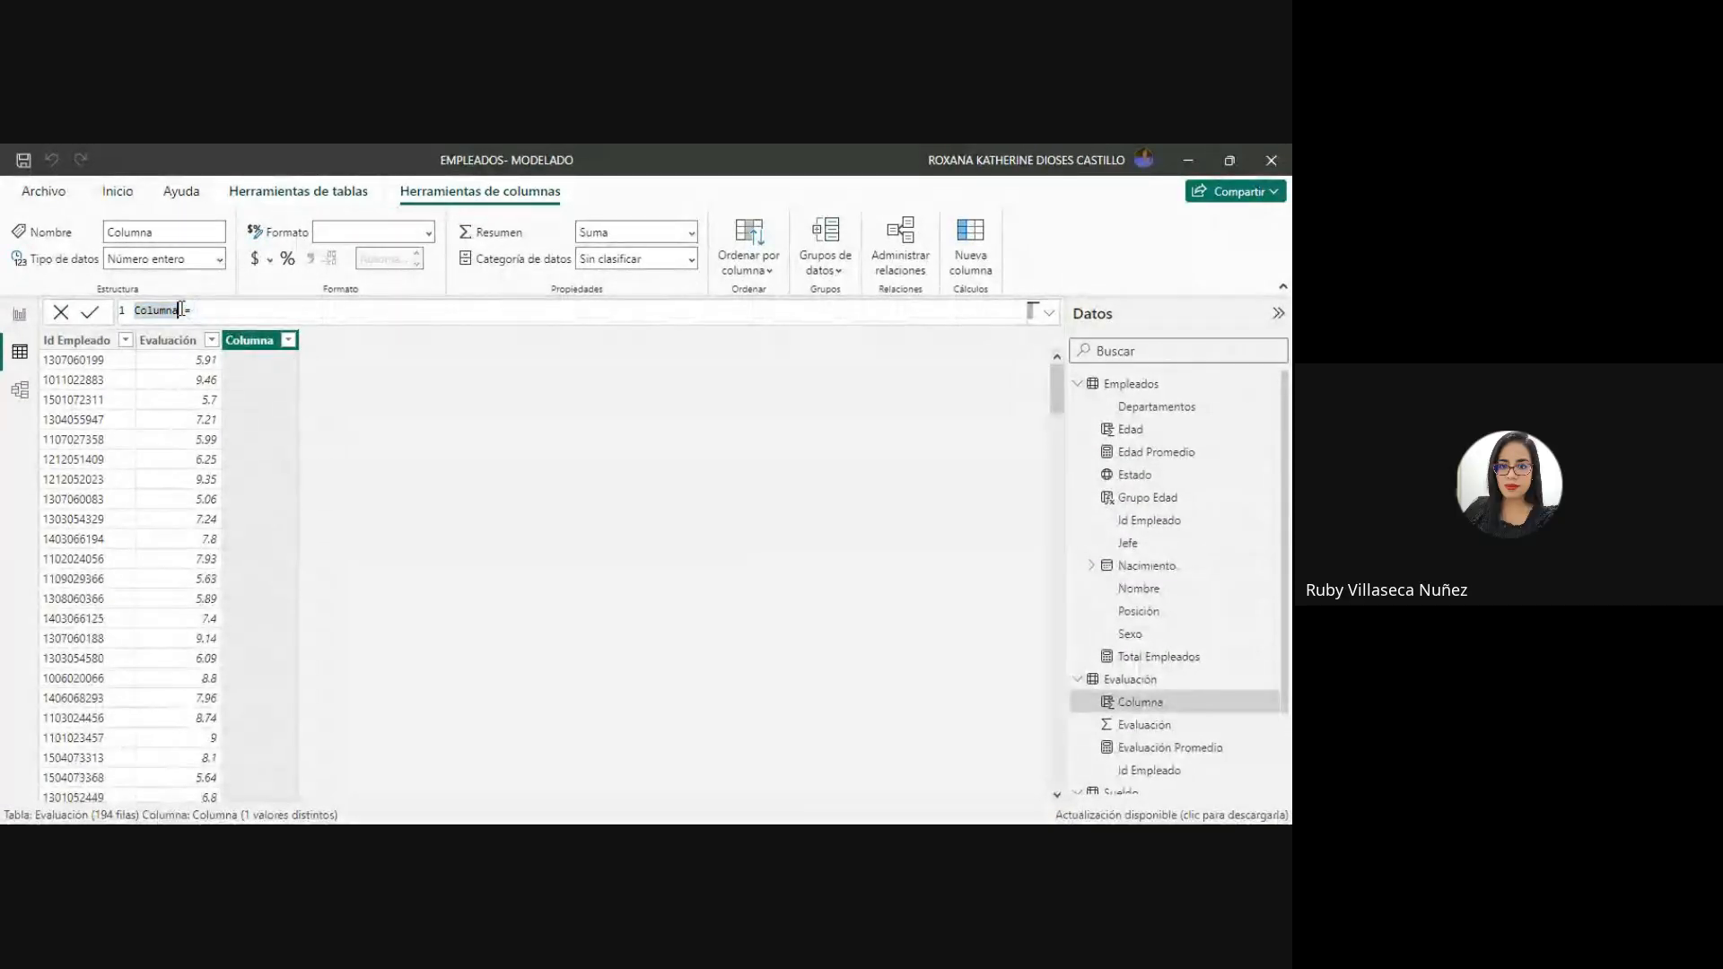
type("C")
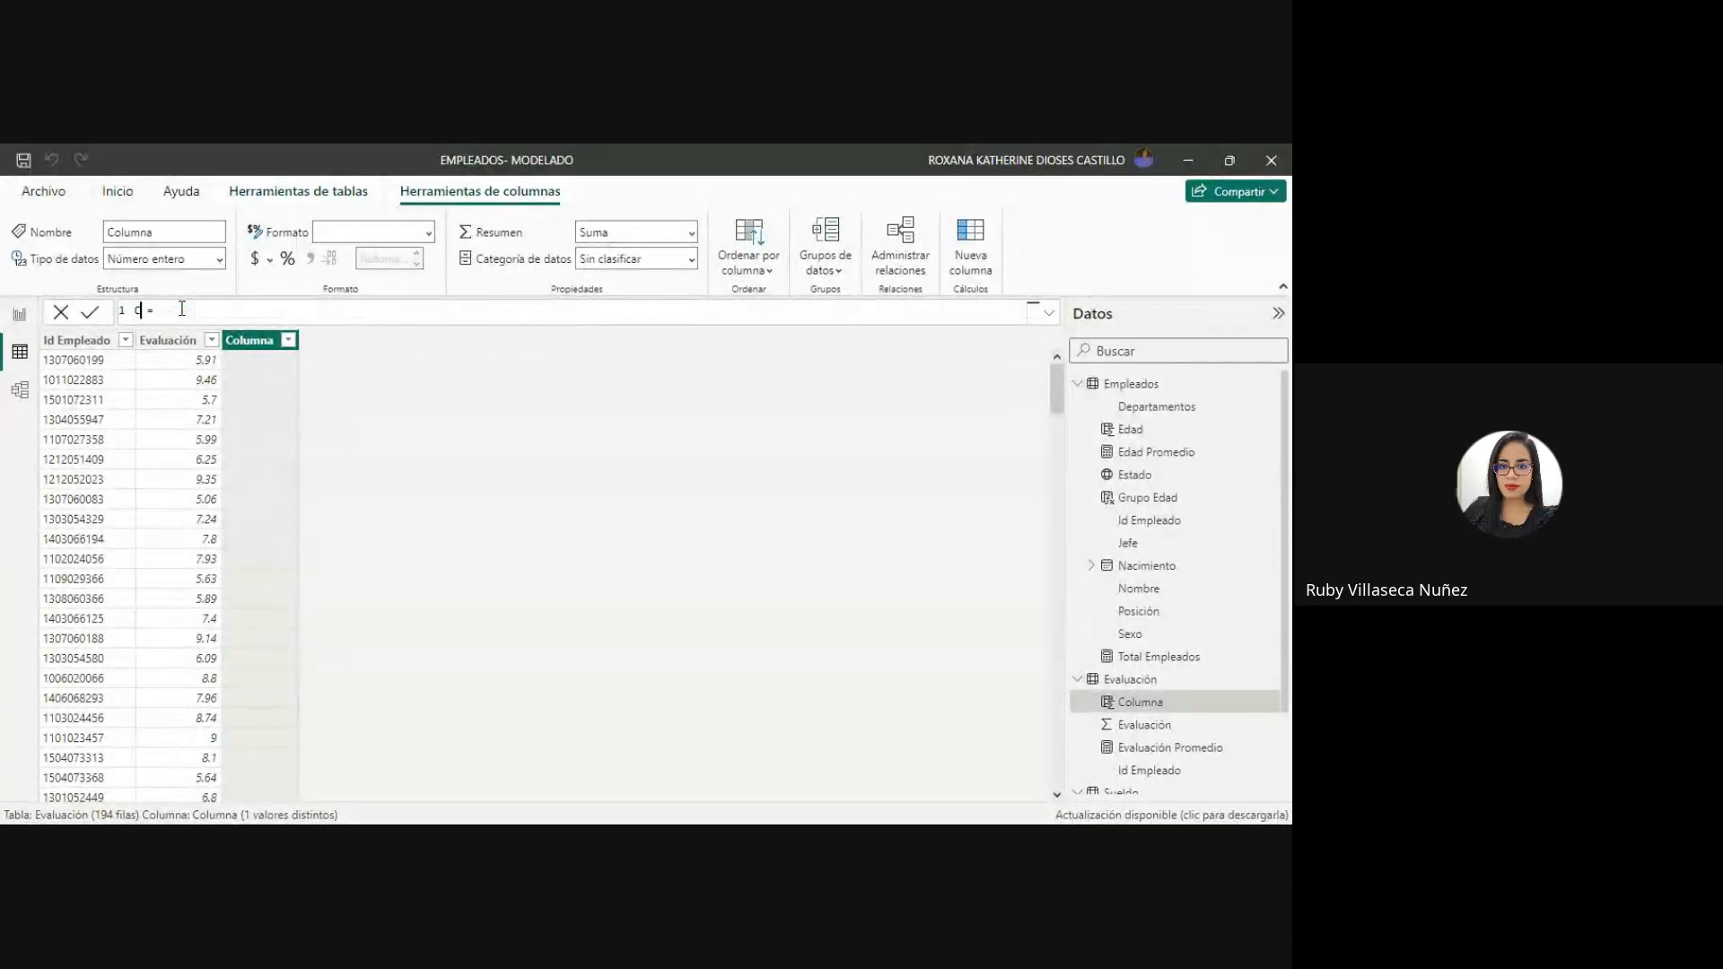
key("BackSpace")
type("Gru")
type("po Ed")
type("ad")
type("val")
type("uac")
type("ión")
left_click(1048, 312)
left_click(287, 307)
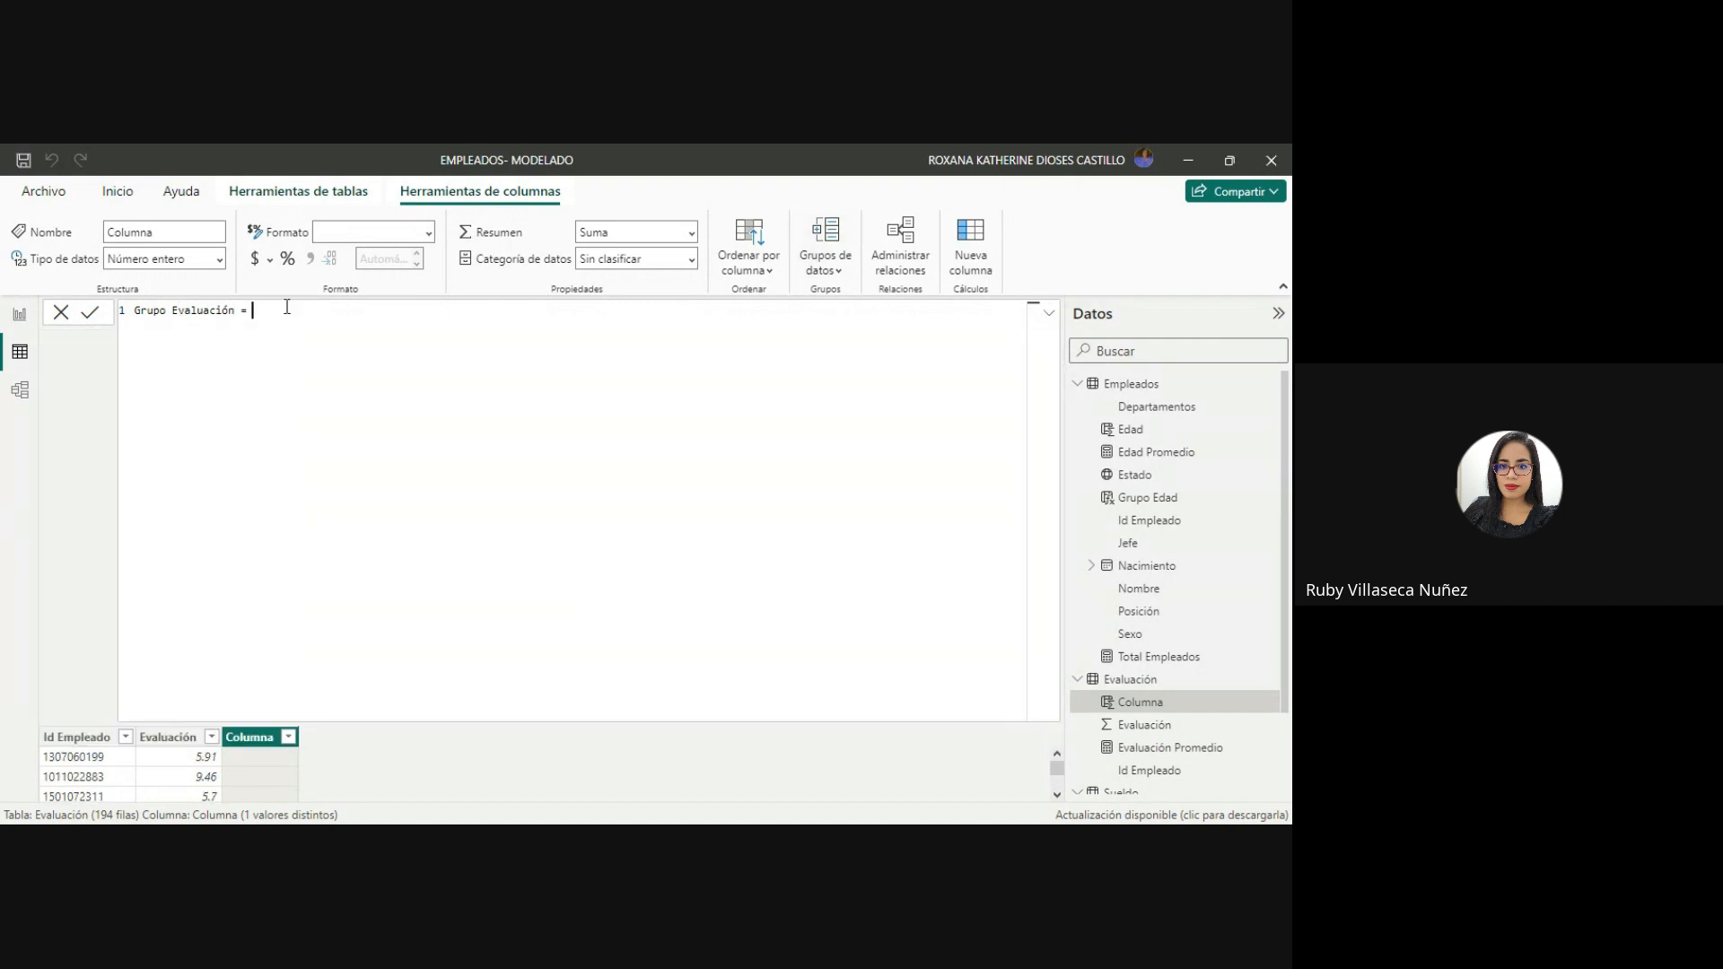
Write the first condition on line 2, returning "0-6" if 'Evaluación'[Evaluación] is <=6.
key("shift+Return")
type("I")
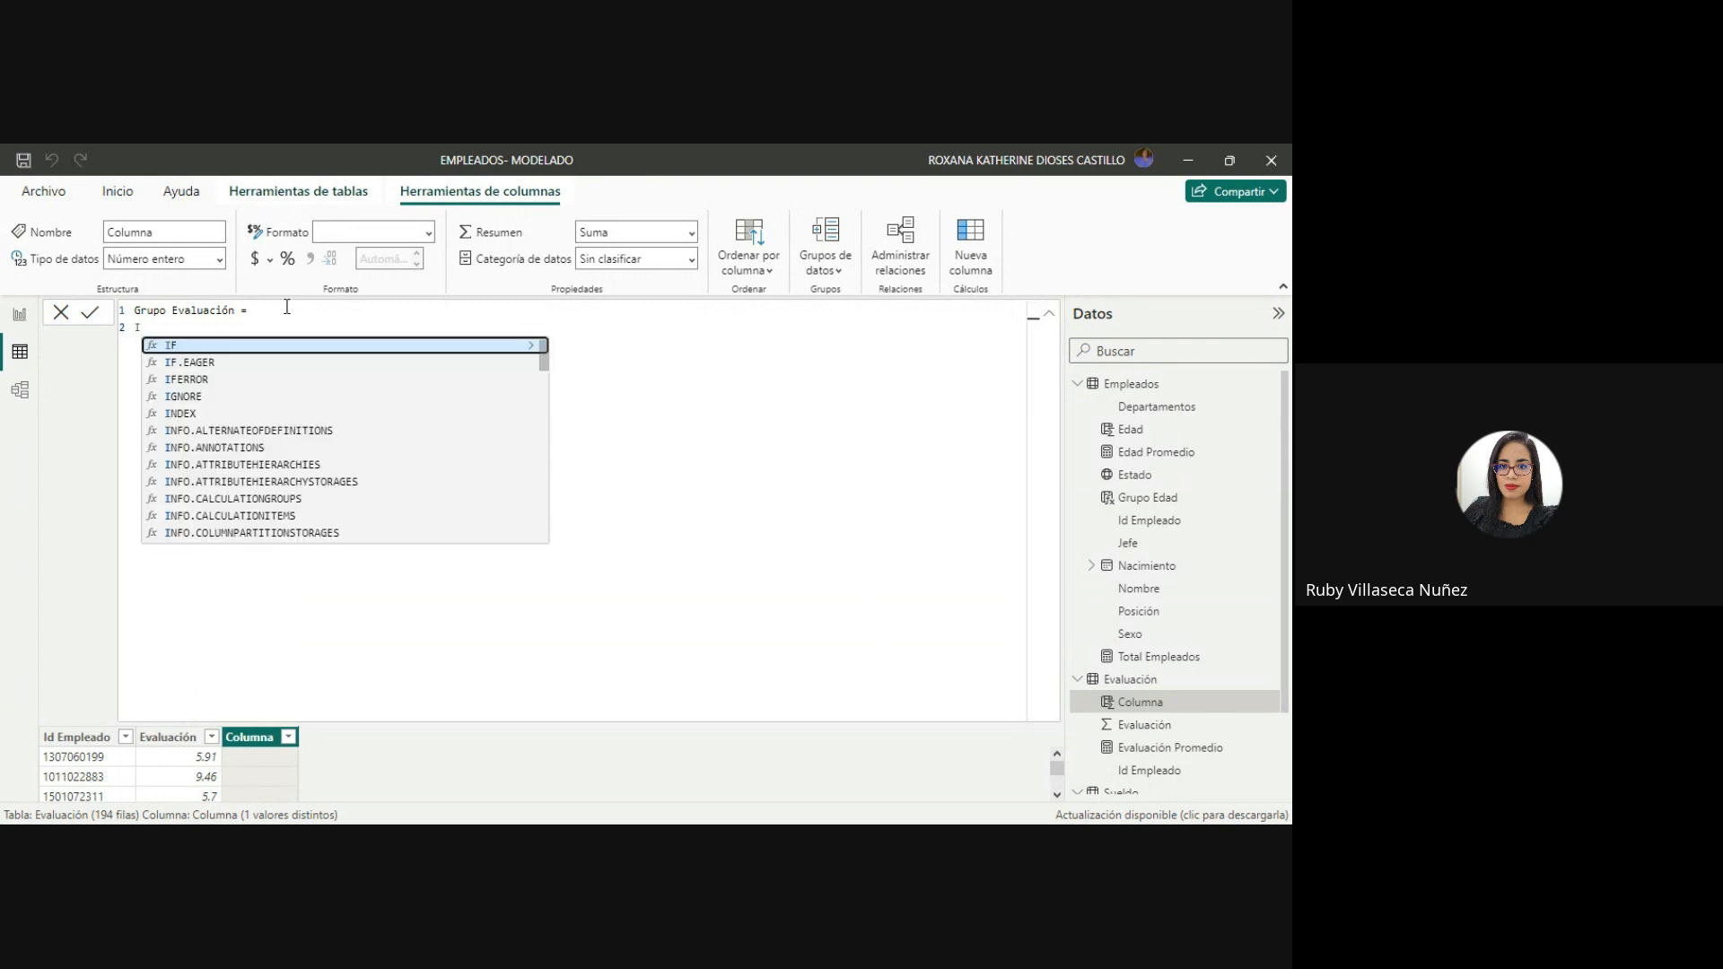
type("f")
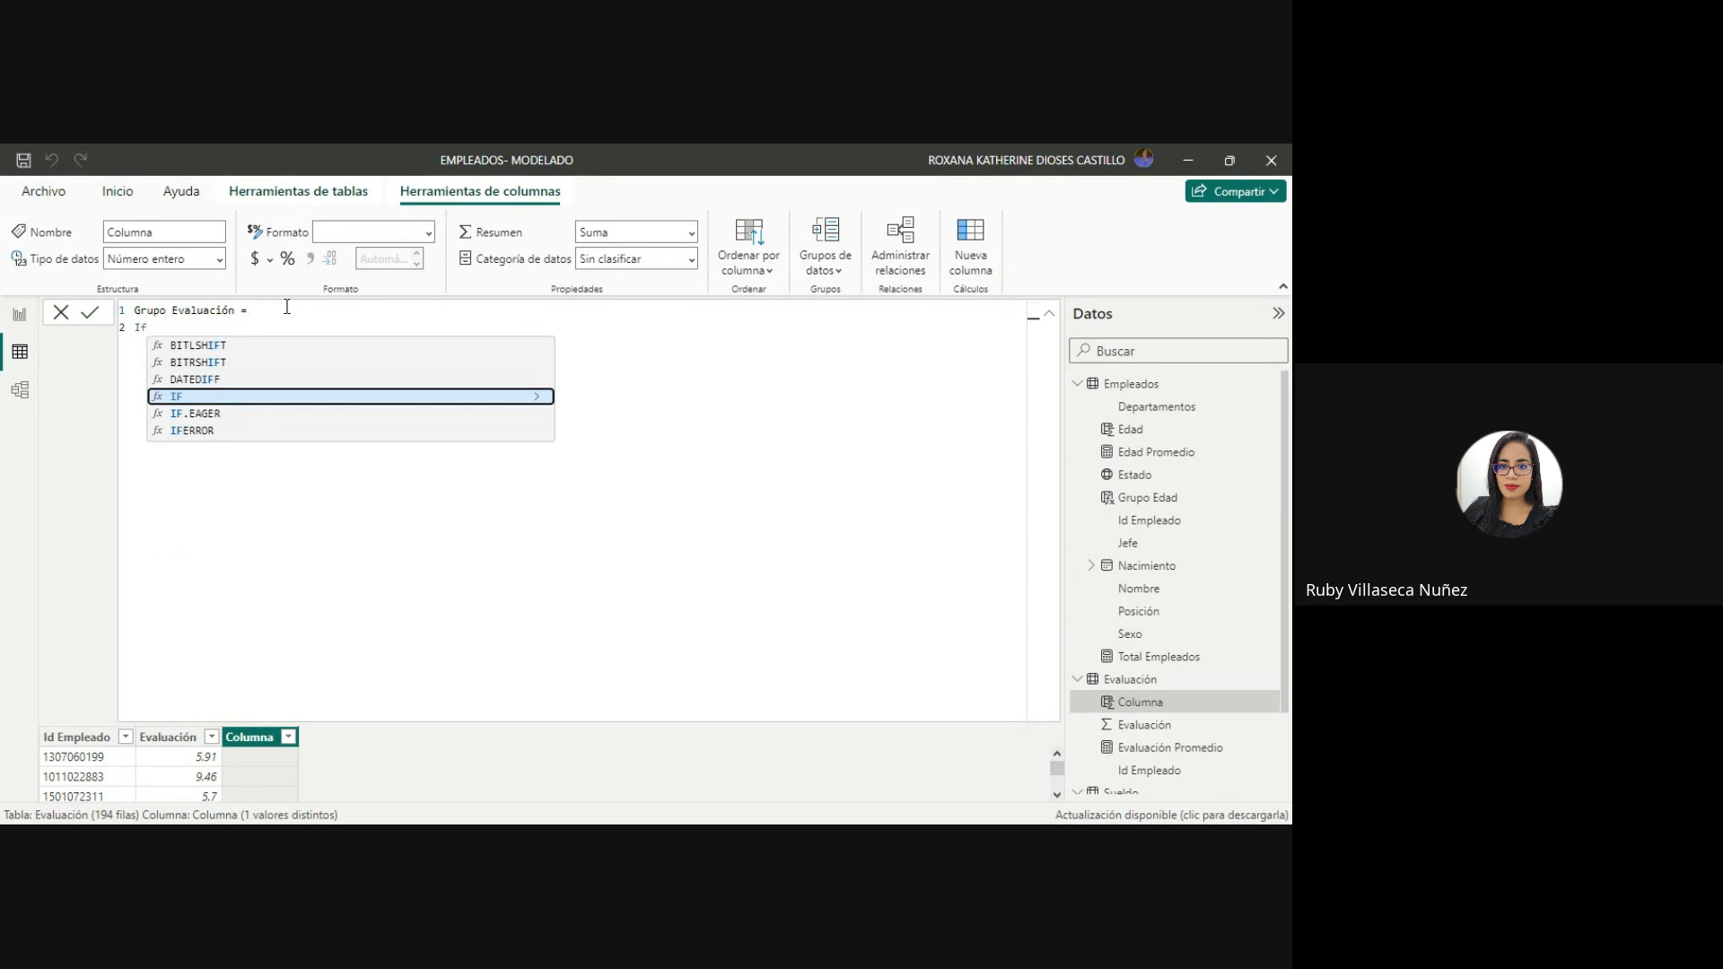
type("(ev")
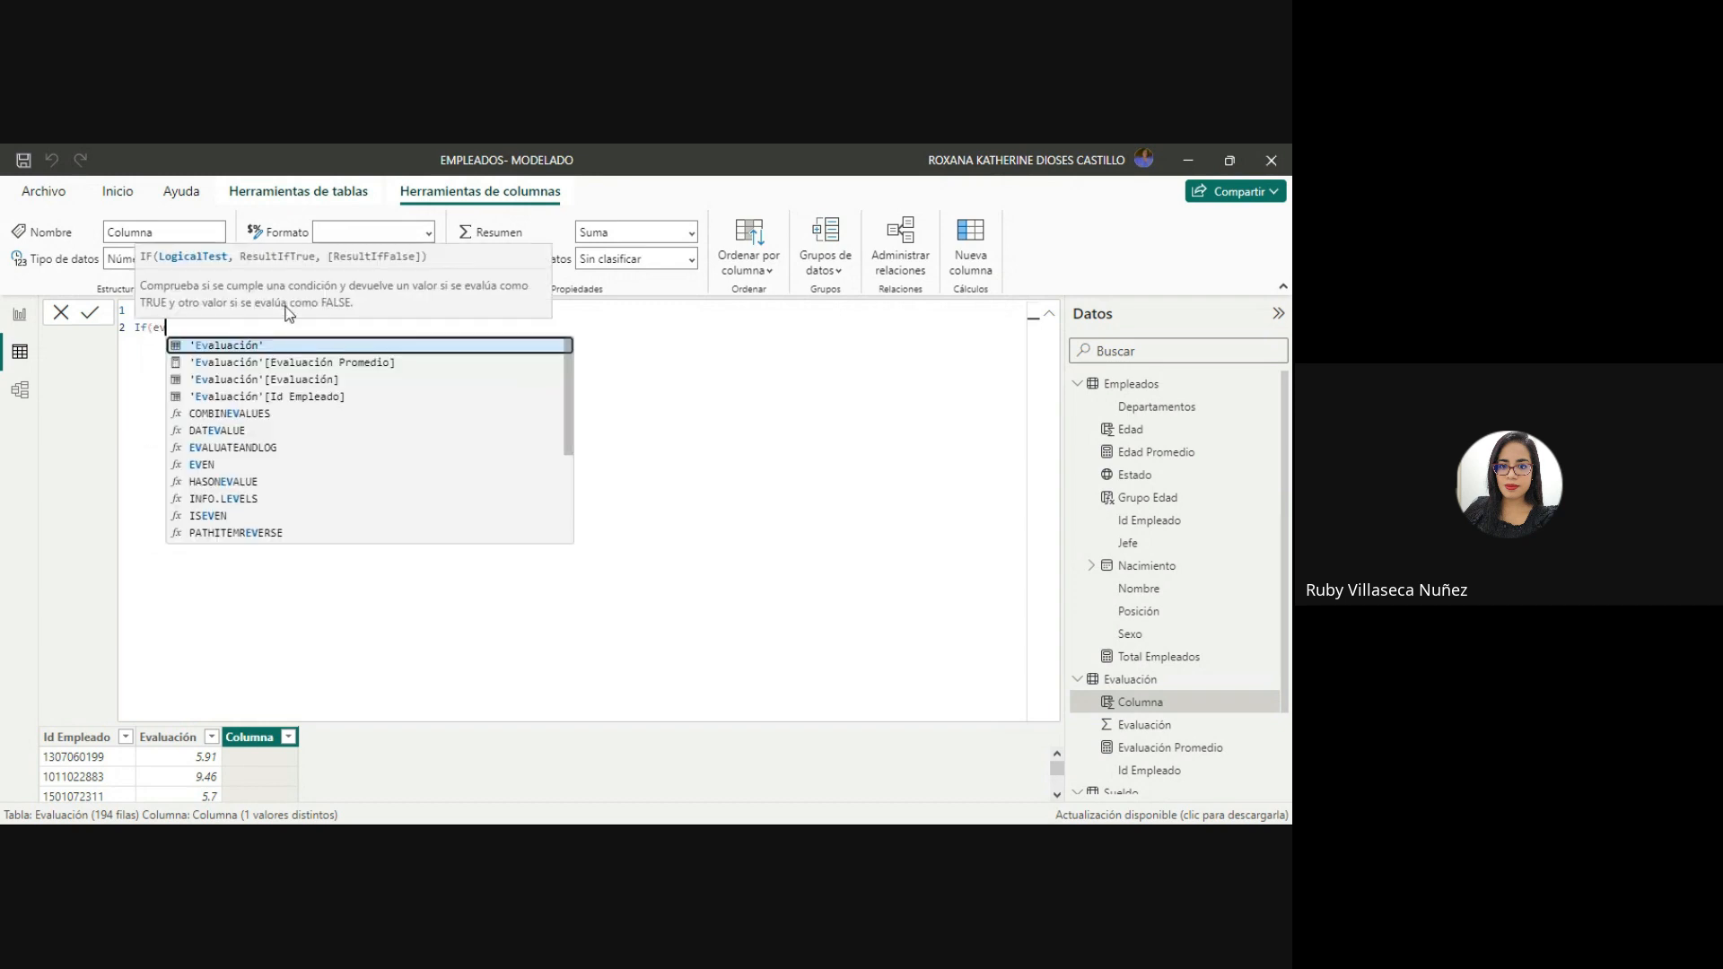
left_click(290, 379)
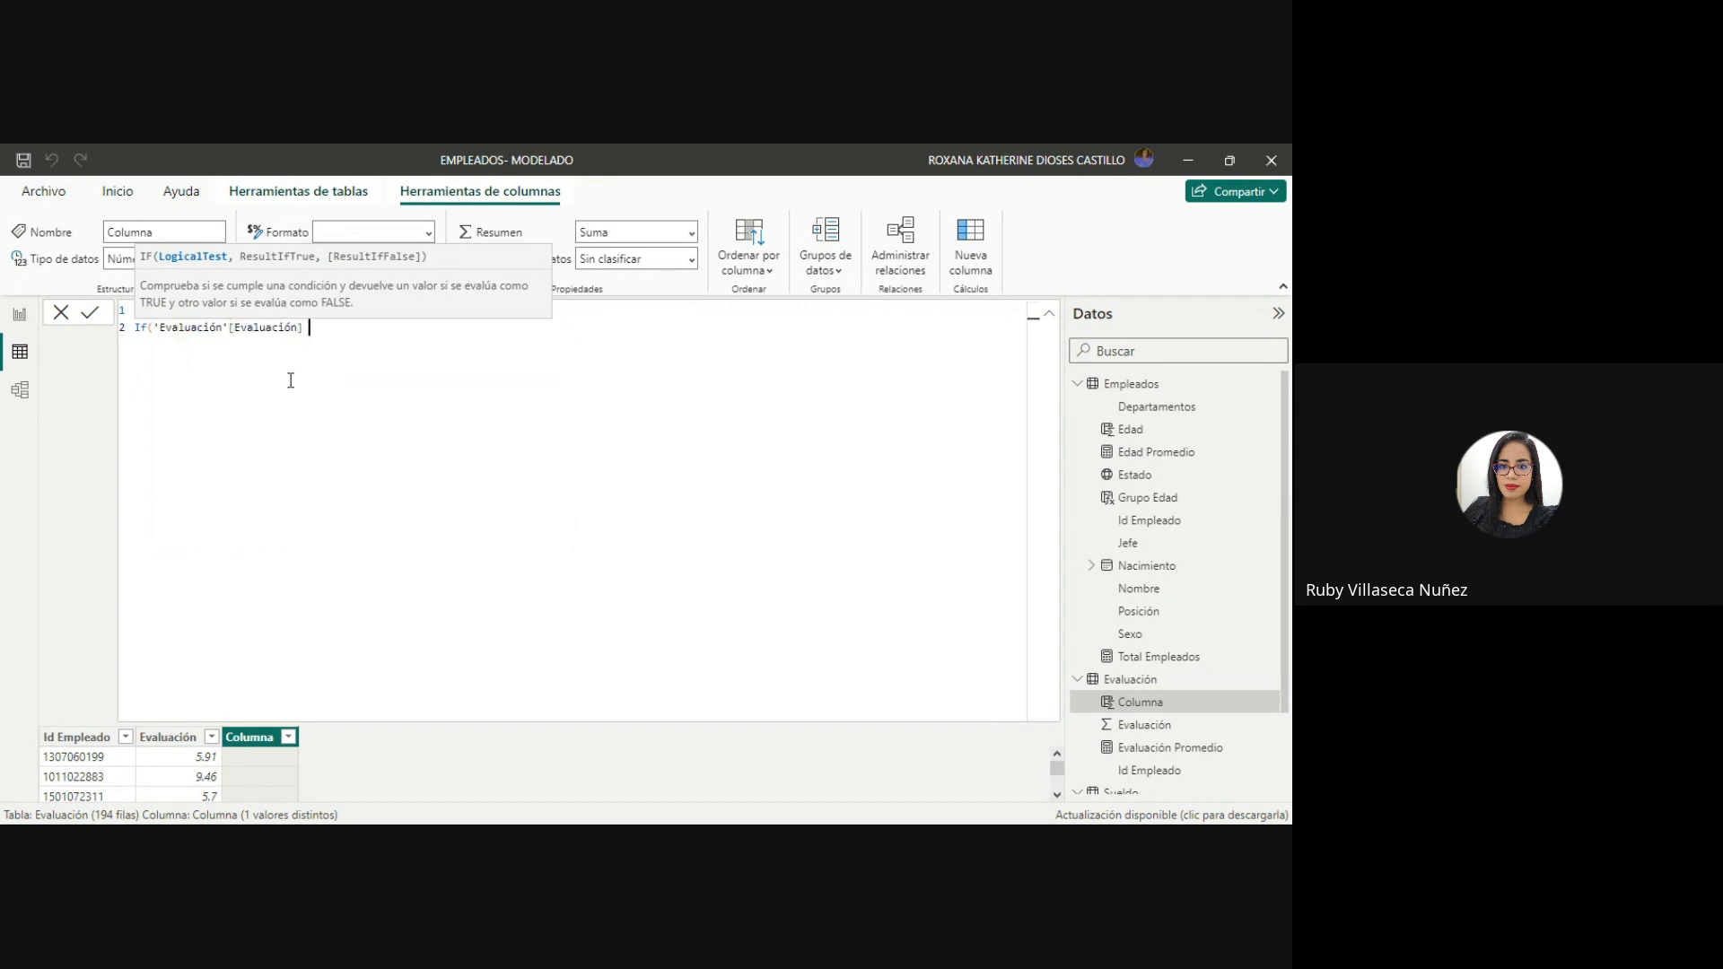
type("<=6, \"0-62")
key("BackSpace")
type("\",")
Add a nested If on line 3 that returns "6-7" when 'Evaluación'[Evaluación] is <= 7.
key("shift+Return")
type("If")
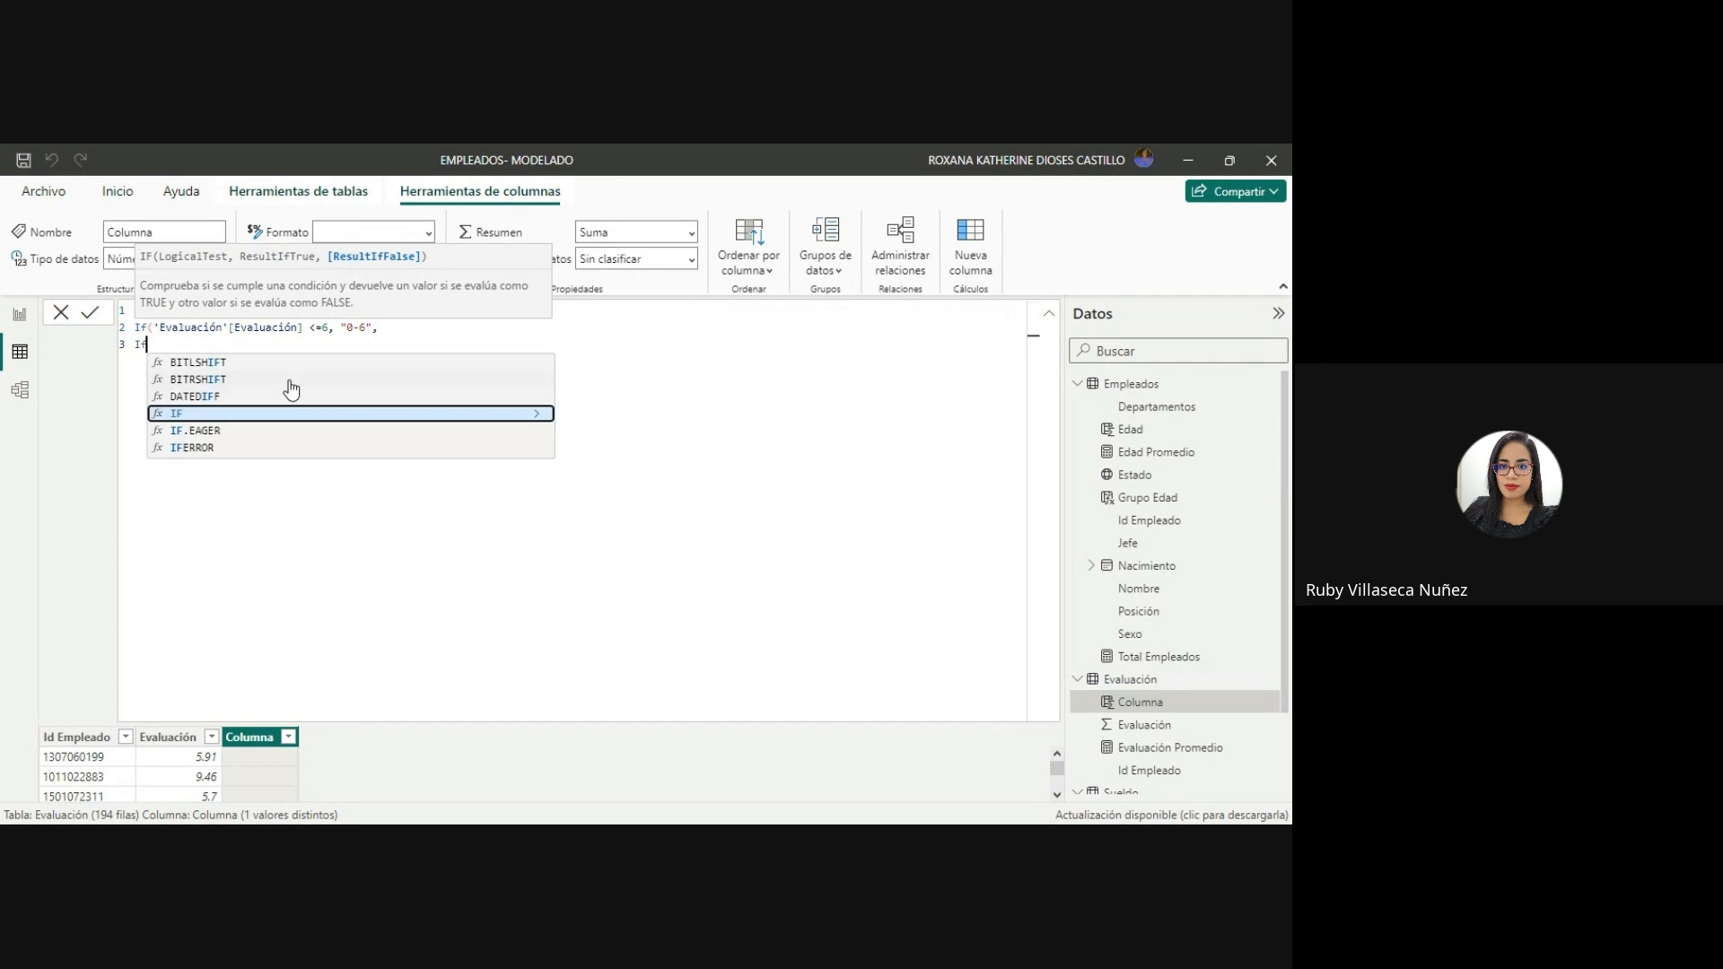
type("(e")
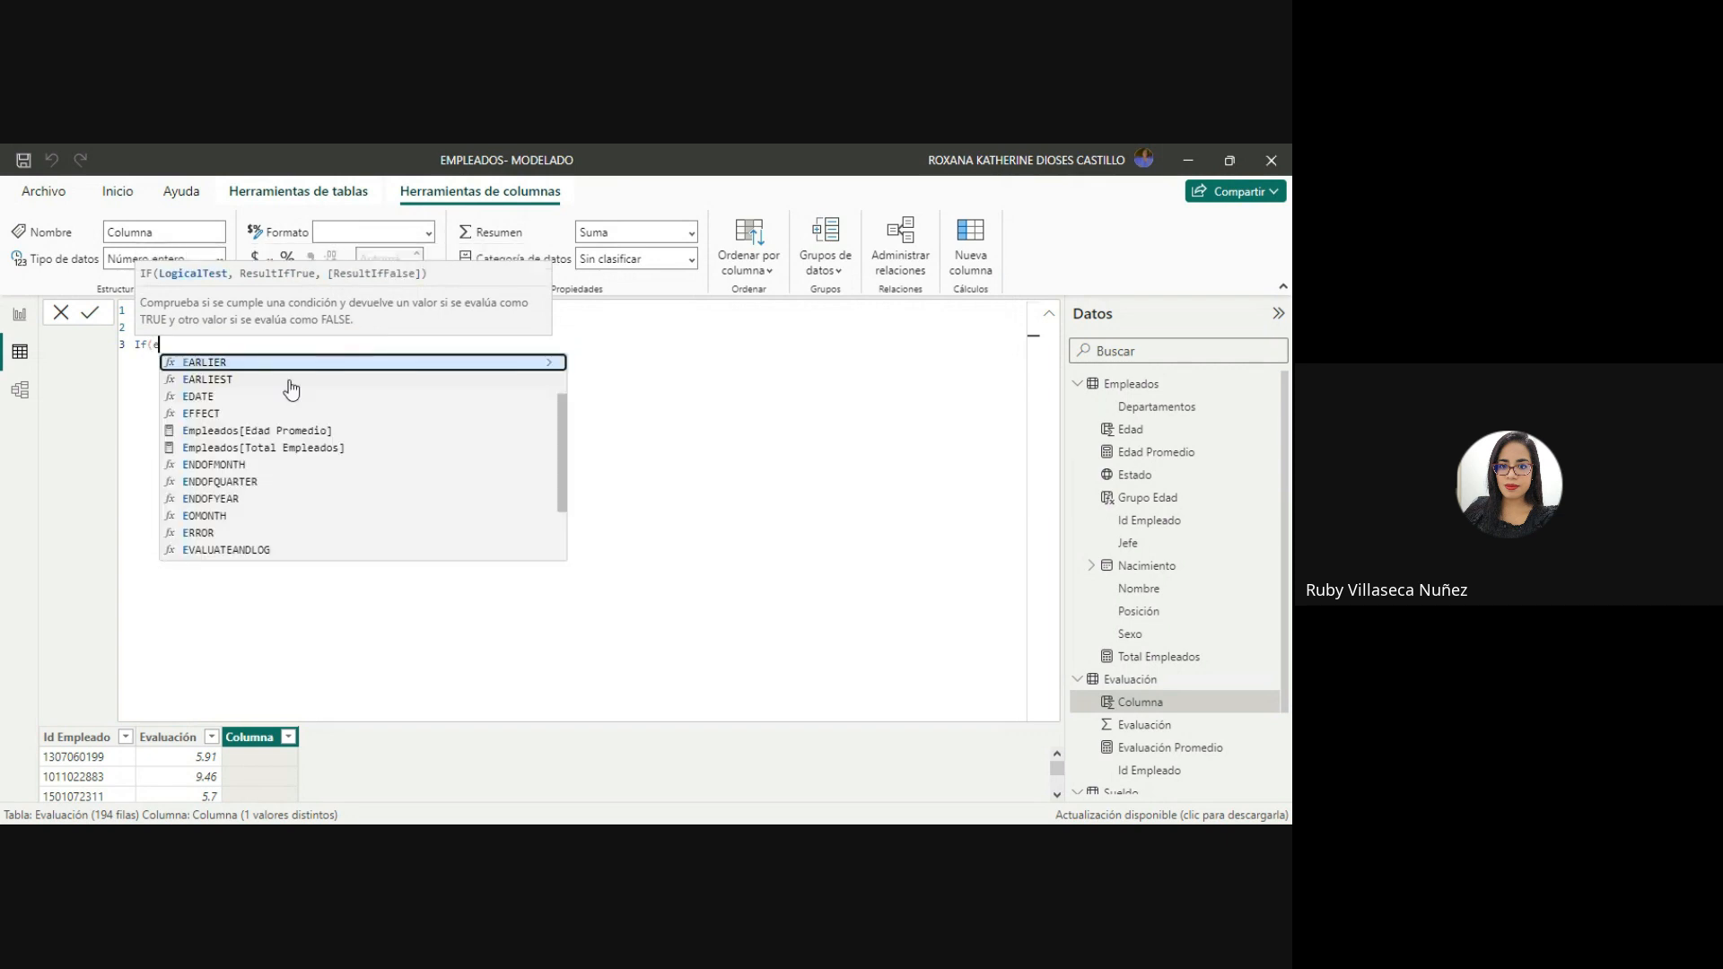
type("valuac")
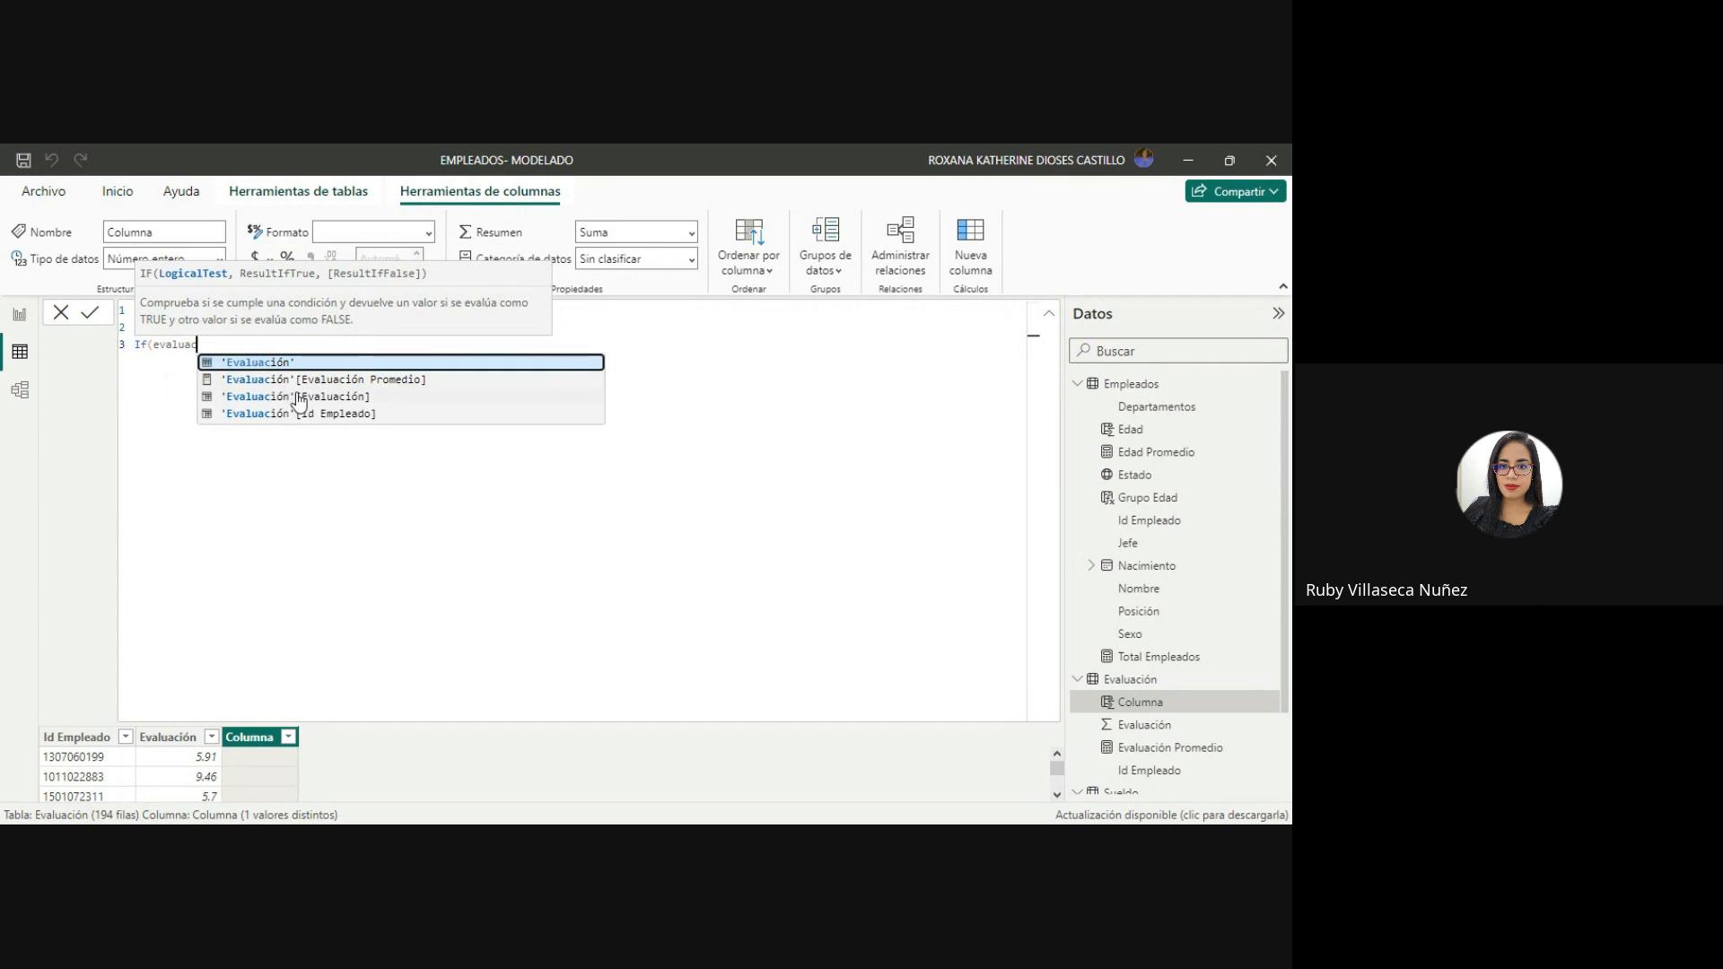
left_click(296, 395)
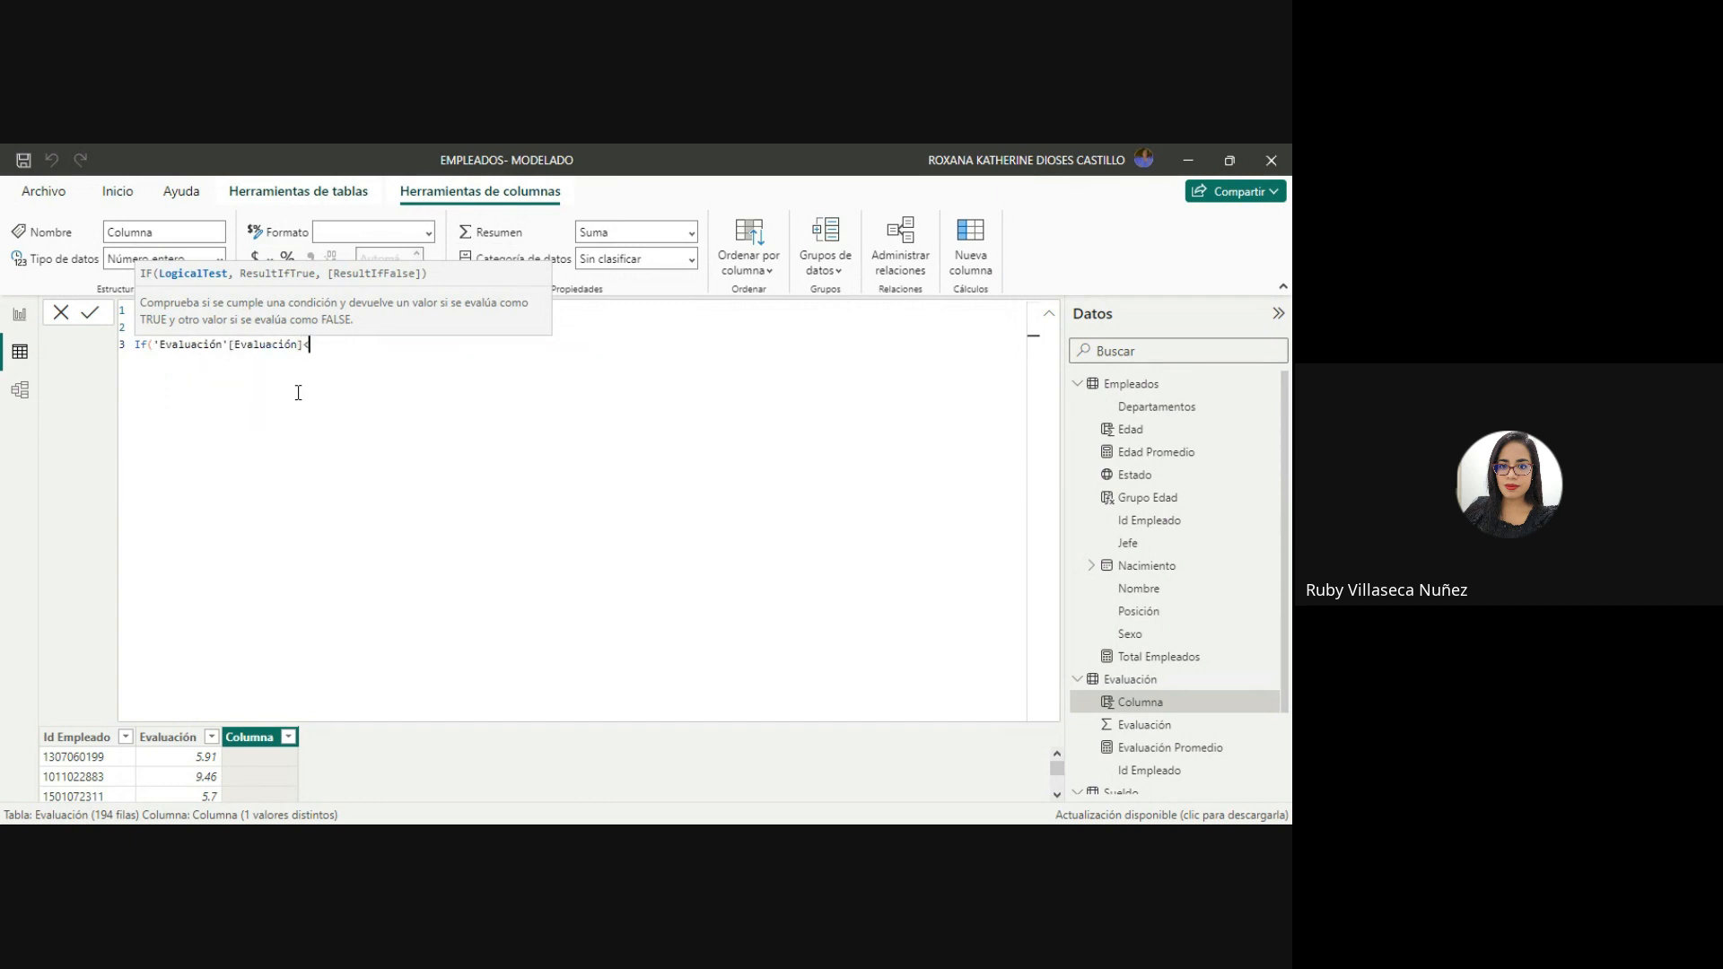
type("<= 7, \"6-7\",")
Add a nested If on line 4 that returns "7-8" when 'Evaluación'[Evaluación] is <=8.
key("shift+Return")
type("If(")
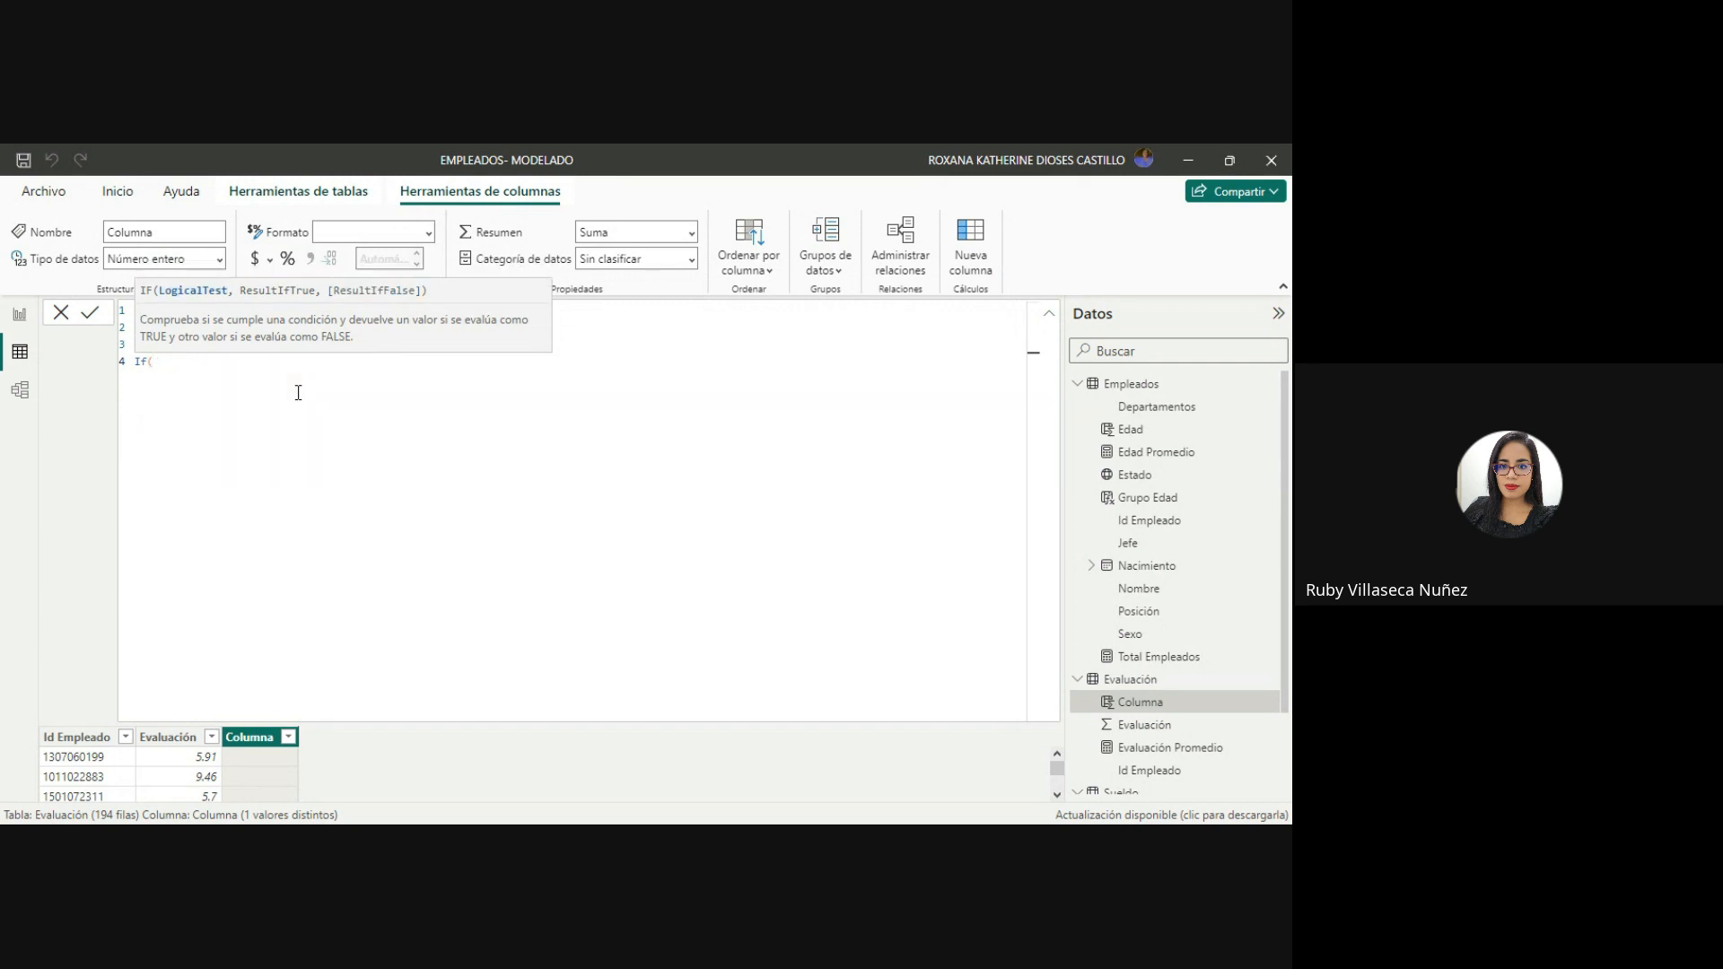
type("ev")
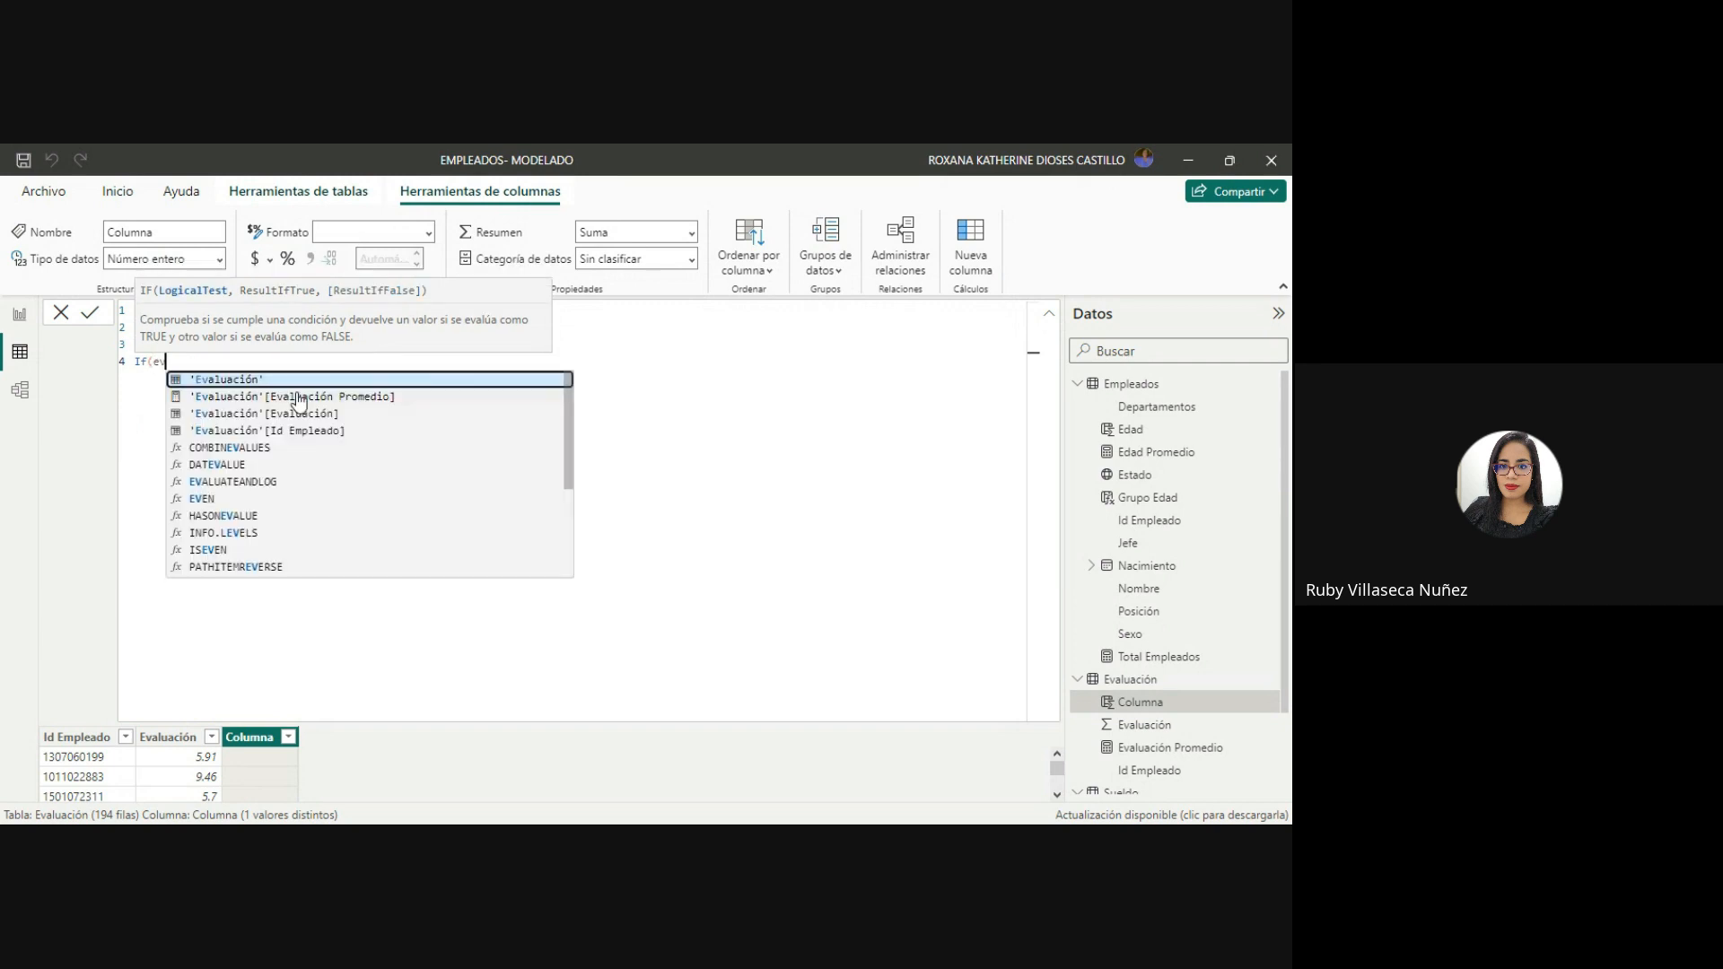
left_click(300, 414)
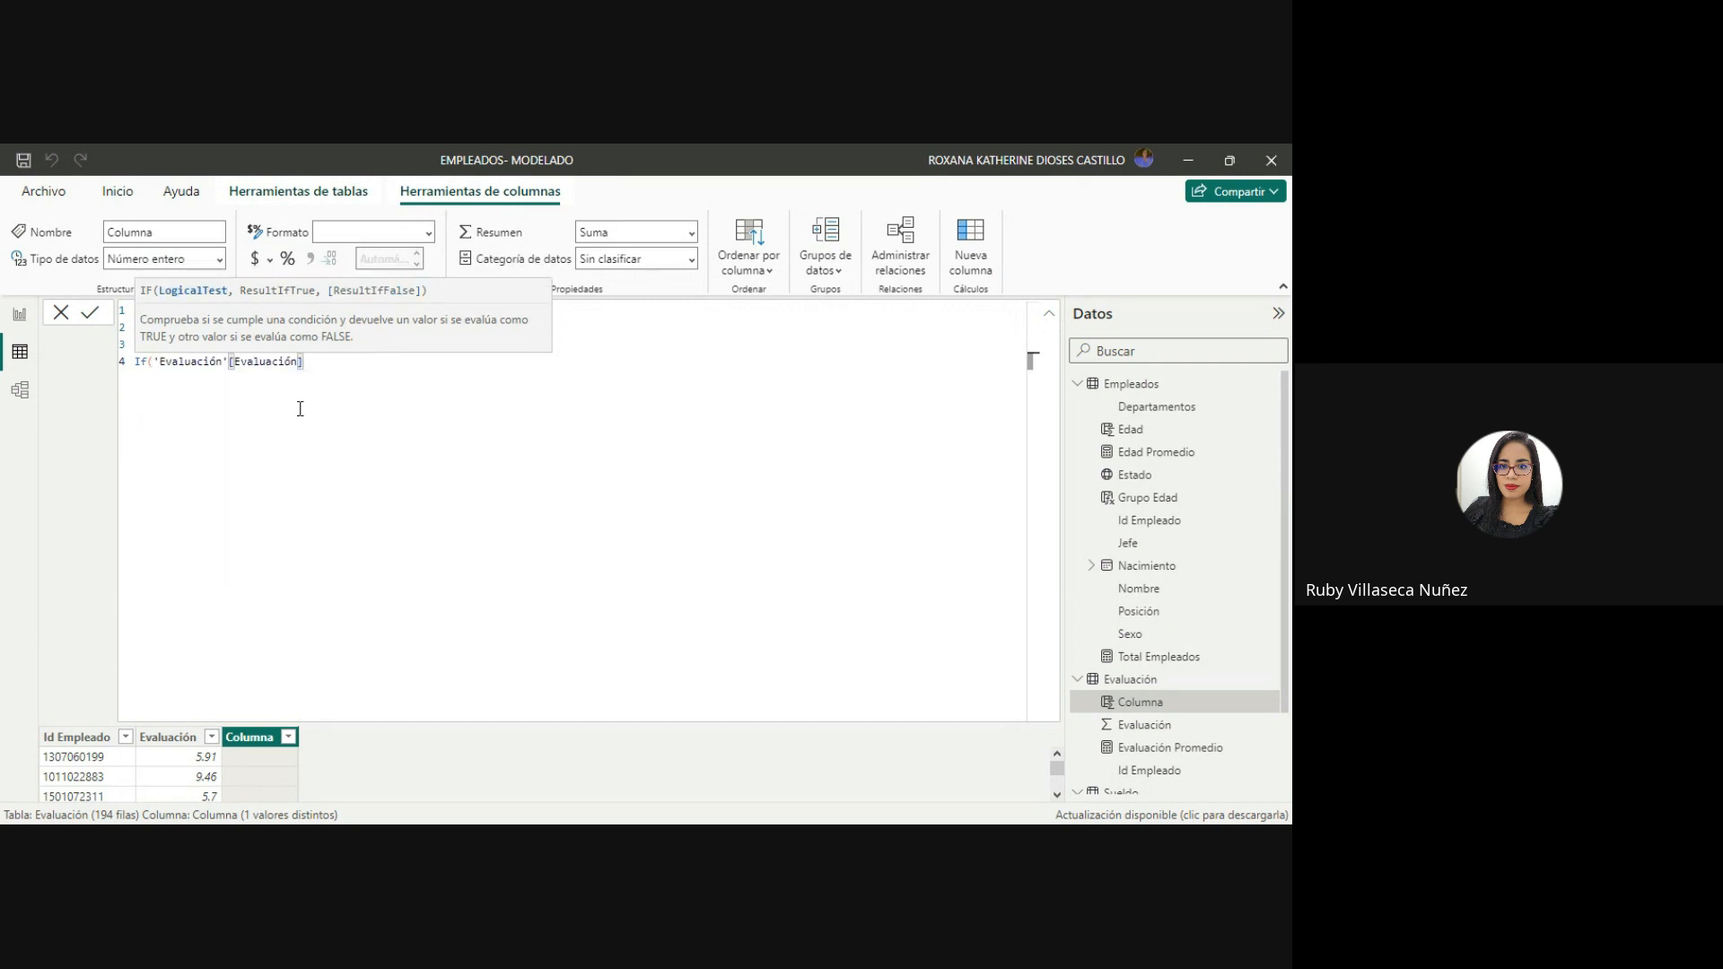
type(",")
key("BackSpace")
type("<")
type("8, \"7-8\",")
Add a nested If on line 5 returning "8-9" when 'Evaluación'[Evaluación] is <=9, and start a sixth line.
key("shift+Return")
type("If (evaluac")
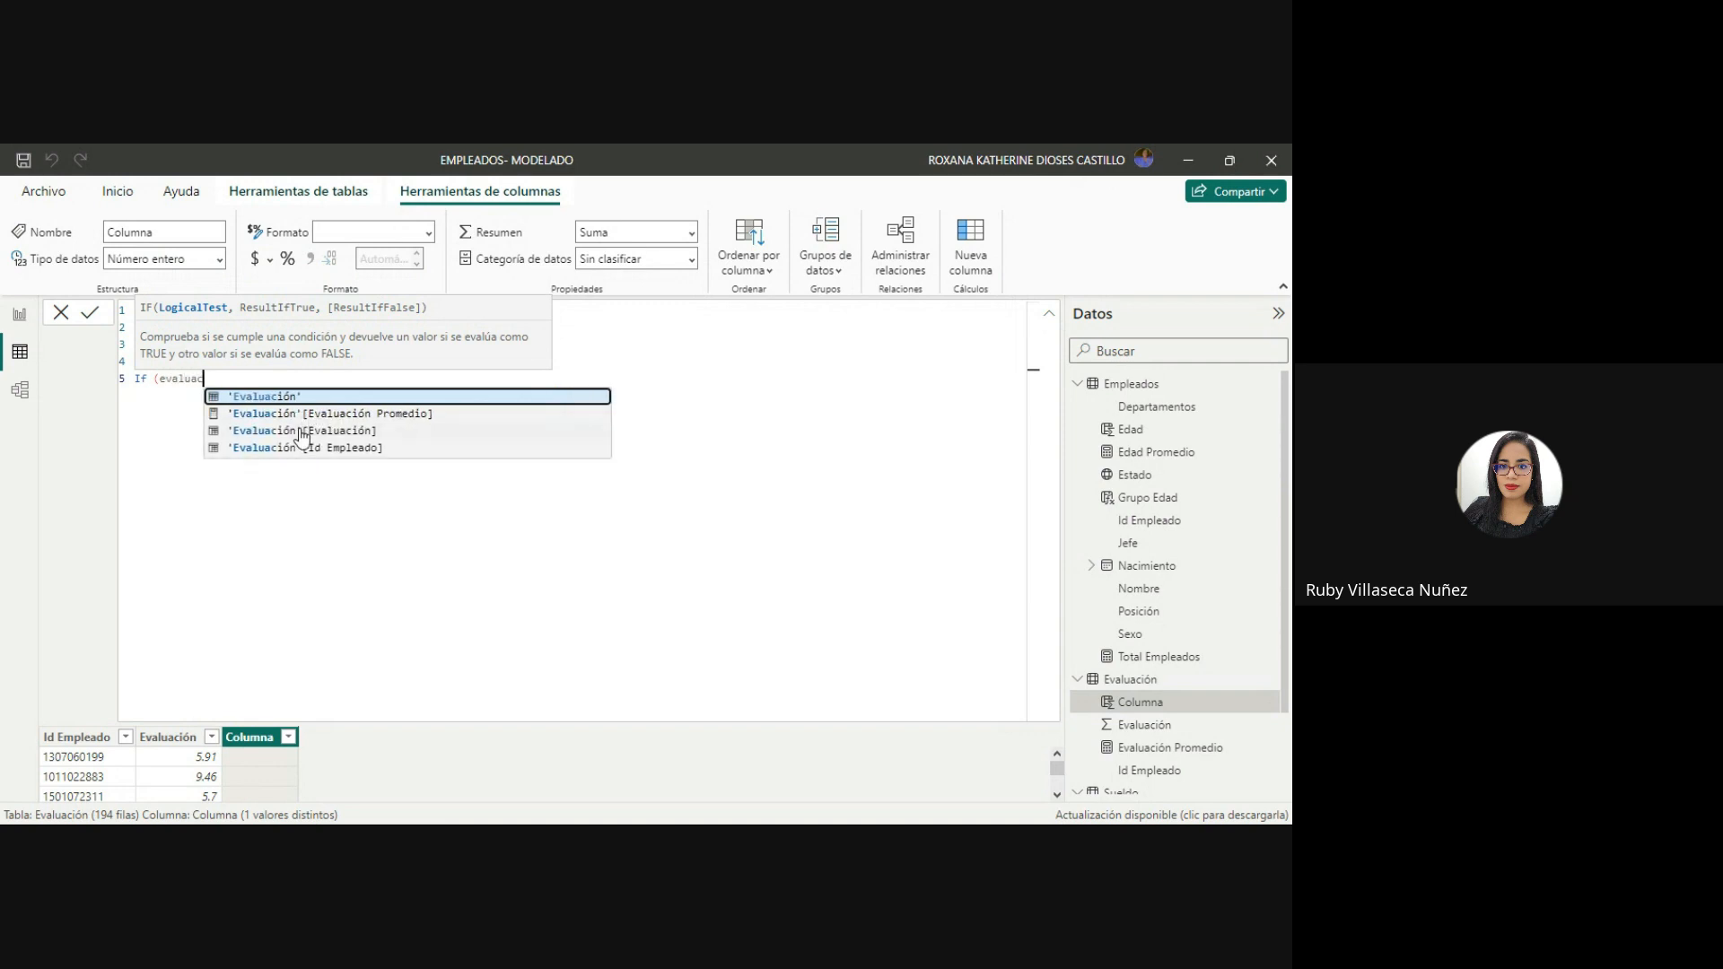
left_click(302, 430)
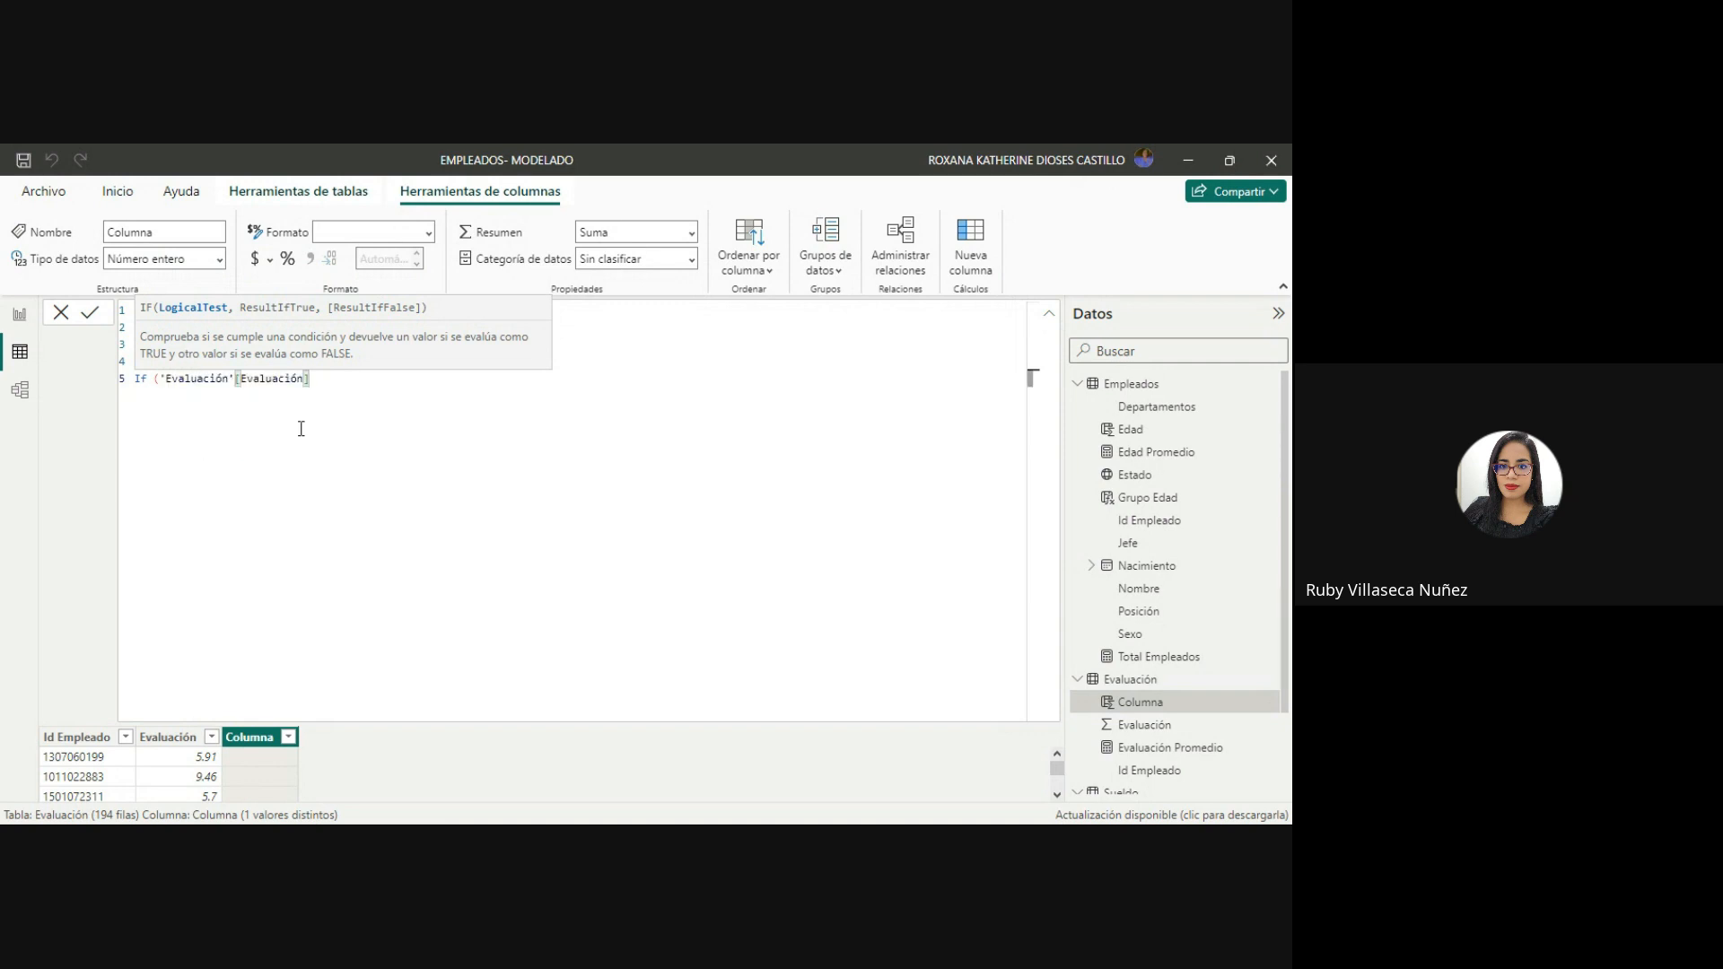
type("<=9, \"8-9\",")
key("shift+Return")
type("\"9 a más")
key("BackSpace")
key("BackSpace")
key("BackSpace")
key("BackSpace")
key("BackSpace")
key("BackSpace")
key("BackSpace")
Enter "9-10" as the final false result, close the four nested Ifs and commit the Grupo Evaluación formula.
key("BackSpace")
type("\"")
type("1")
key("BackSpace")
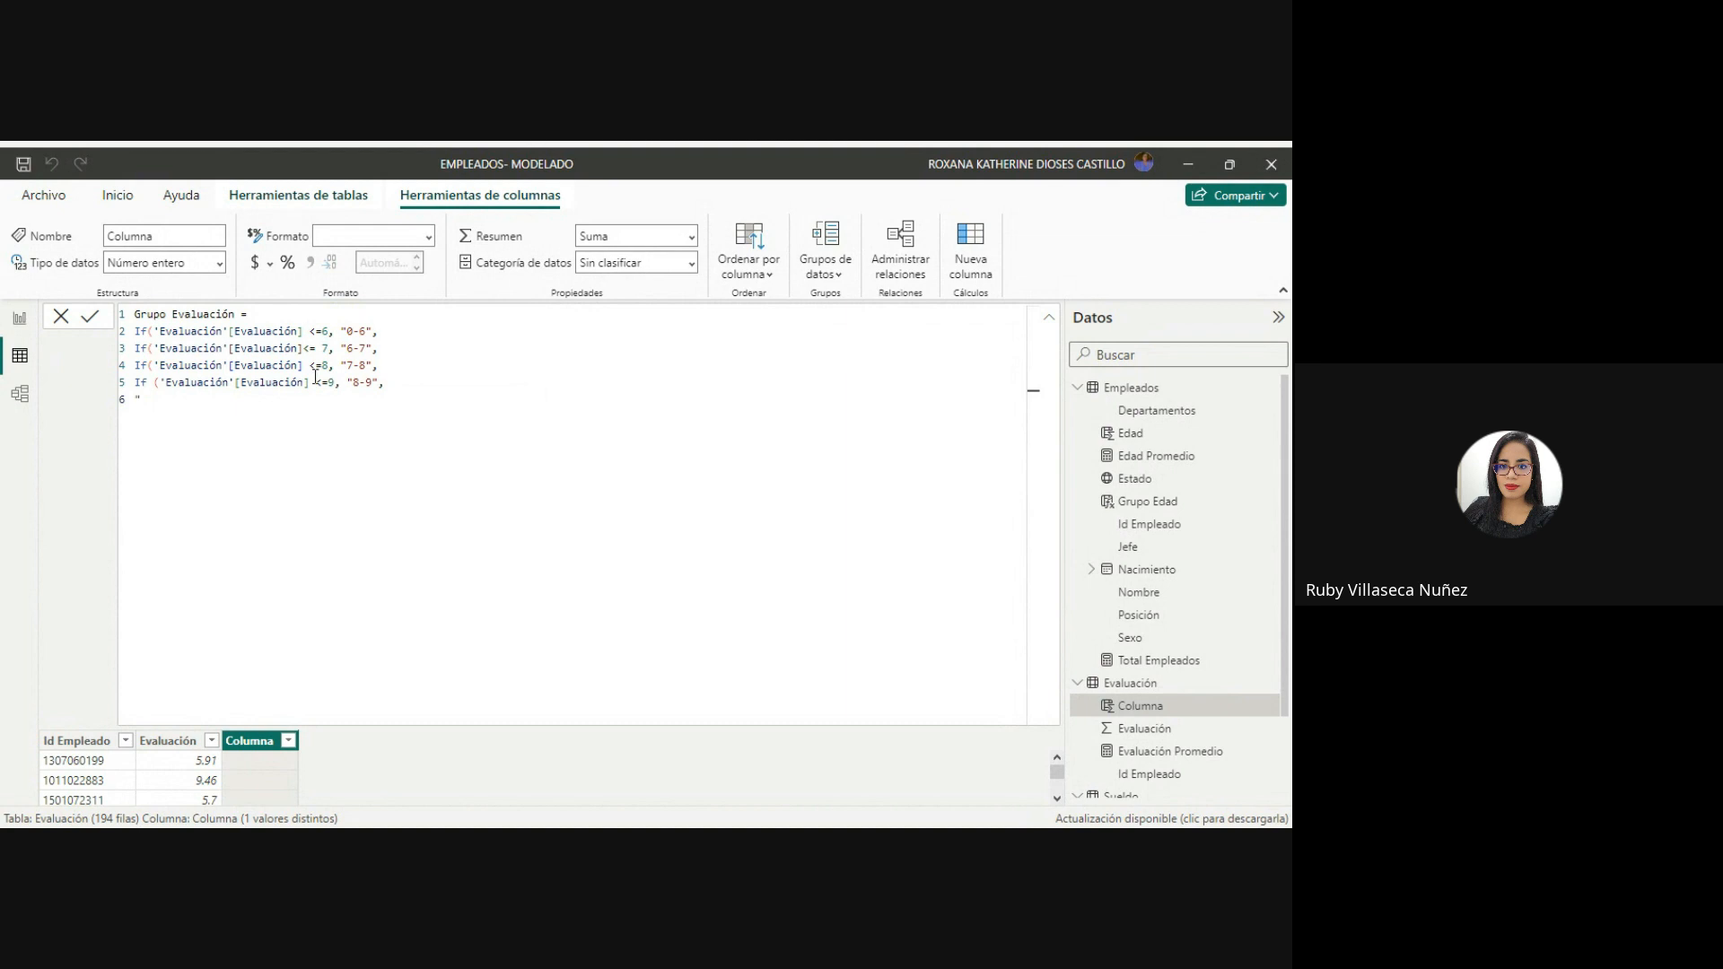
type("9 -")
key("BackSpace")
key("BackSpace")
type("-10\"")
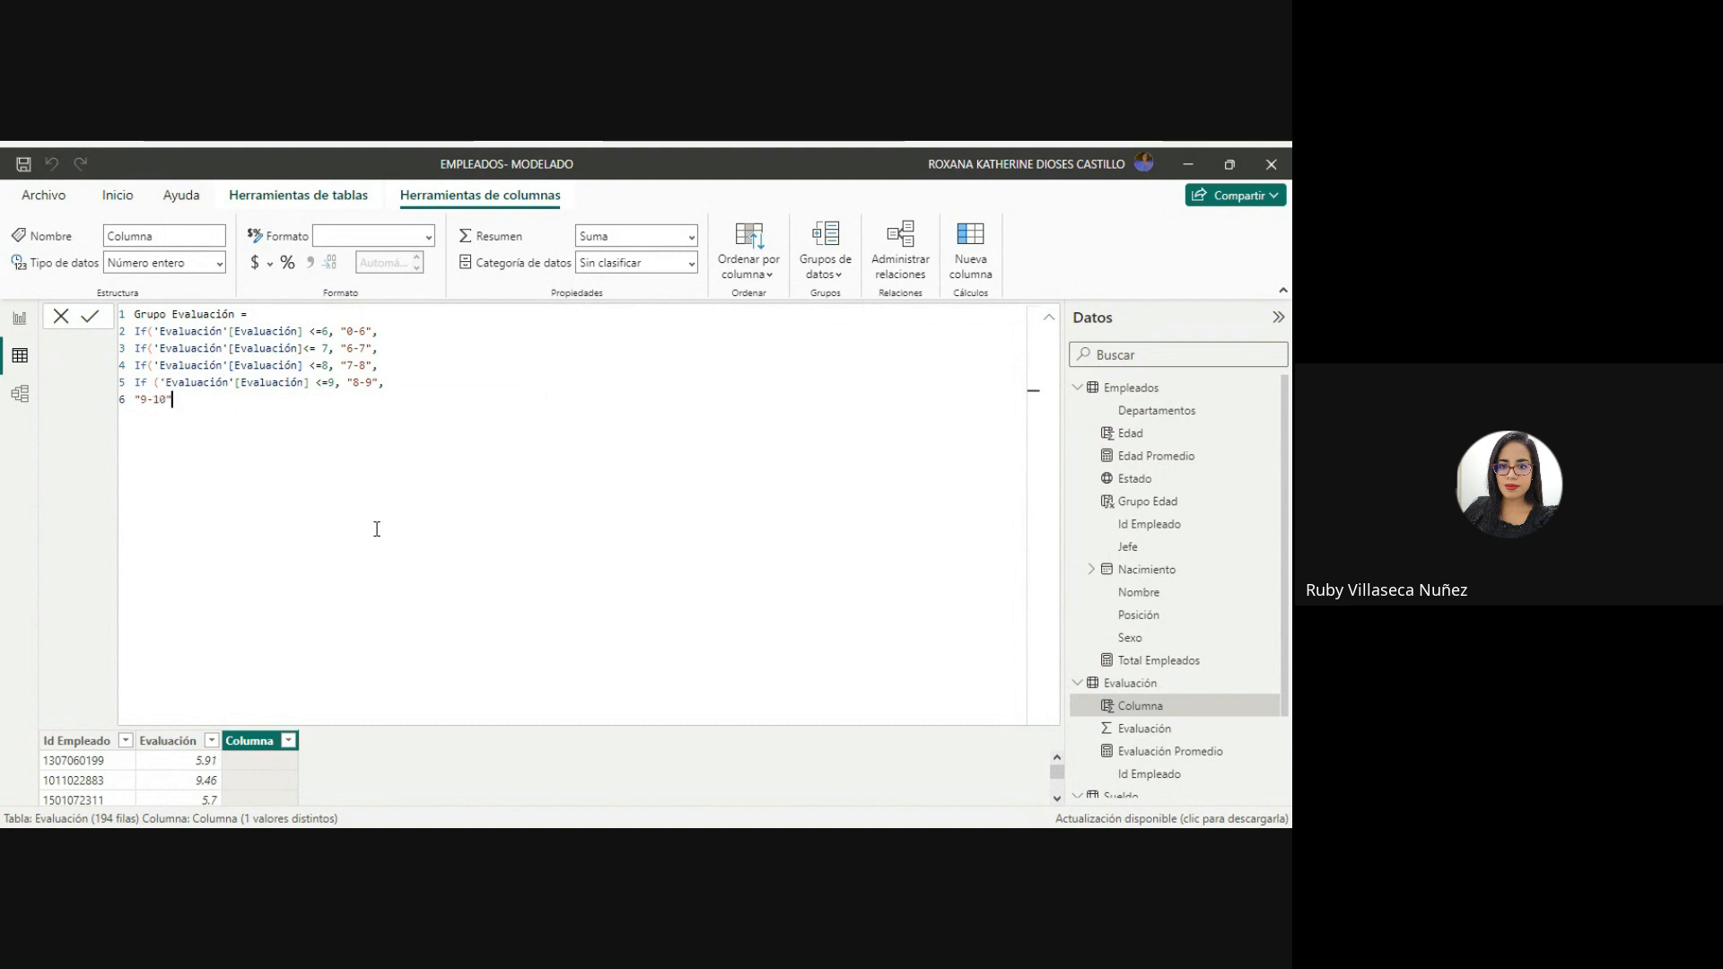
type("))))")
key("Return")
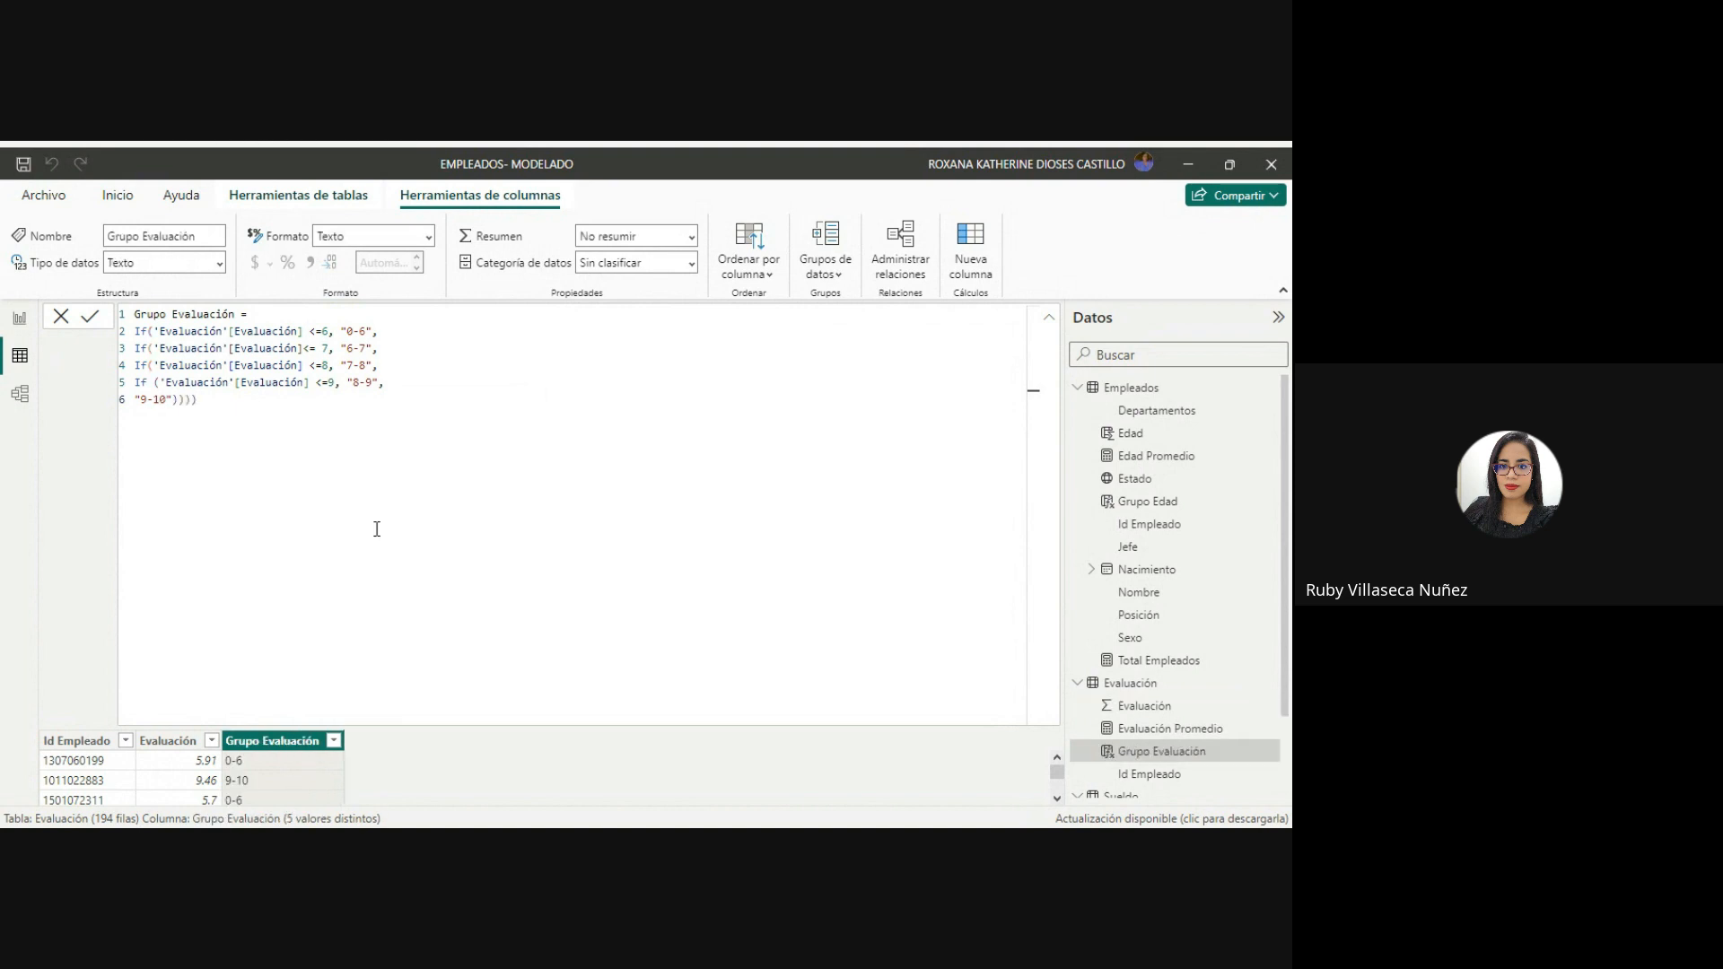
Collapse the formula editor and examine the Grupo Evaluación ranges against the scores in the Evaluación table.
left_click(1050, 320)
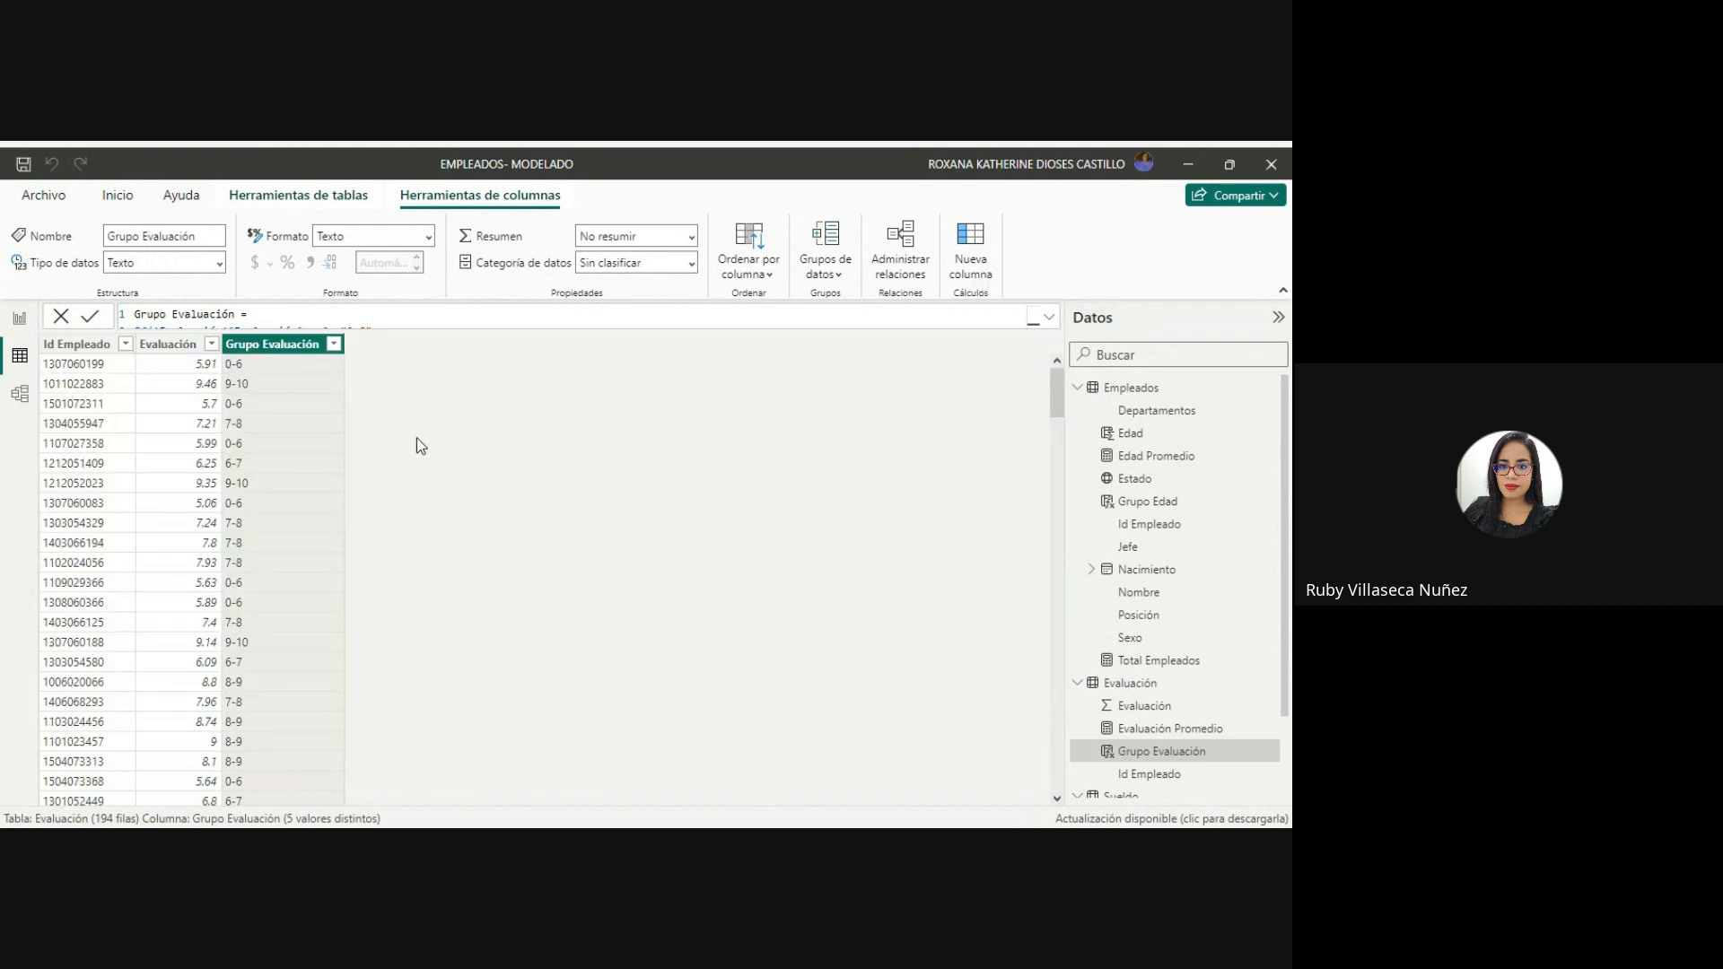
left_click(265, 371)
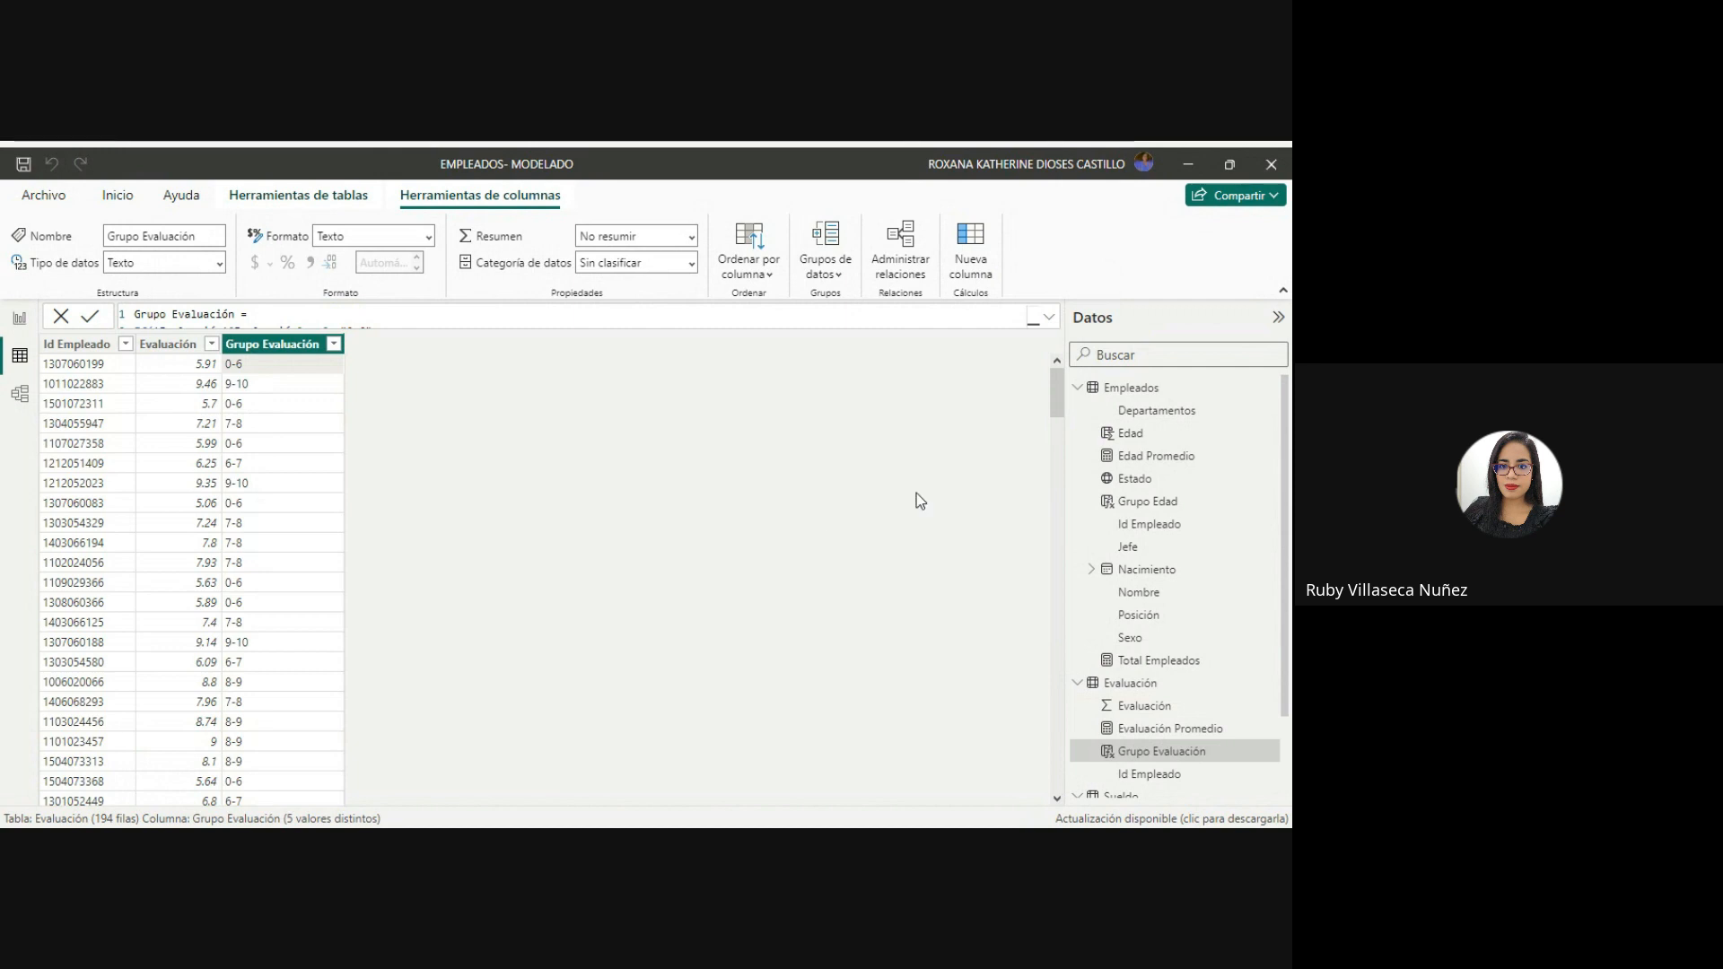
left_click_drag(1058, 409, 1059, 558)
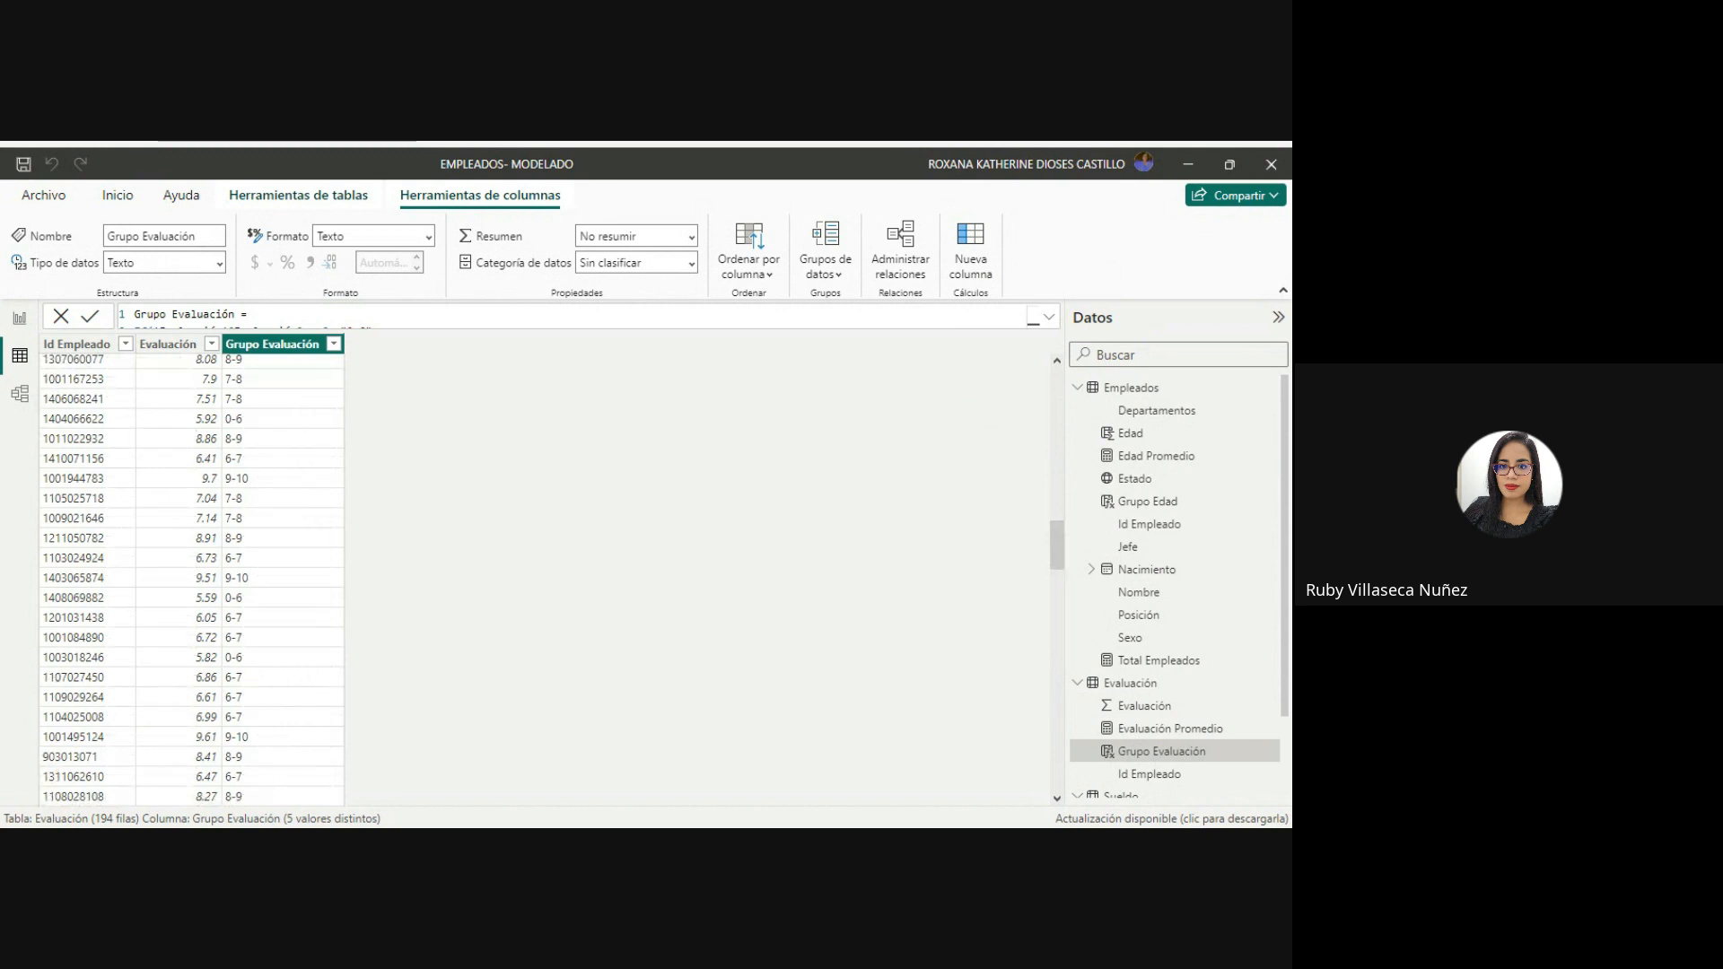
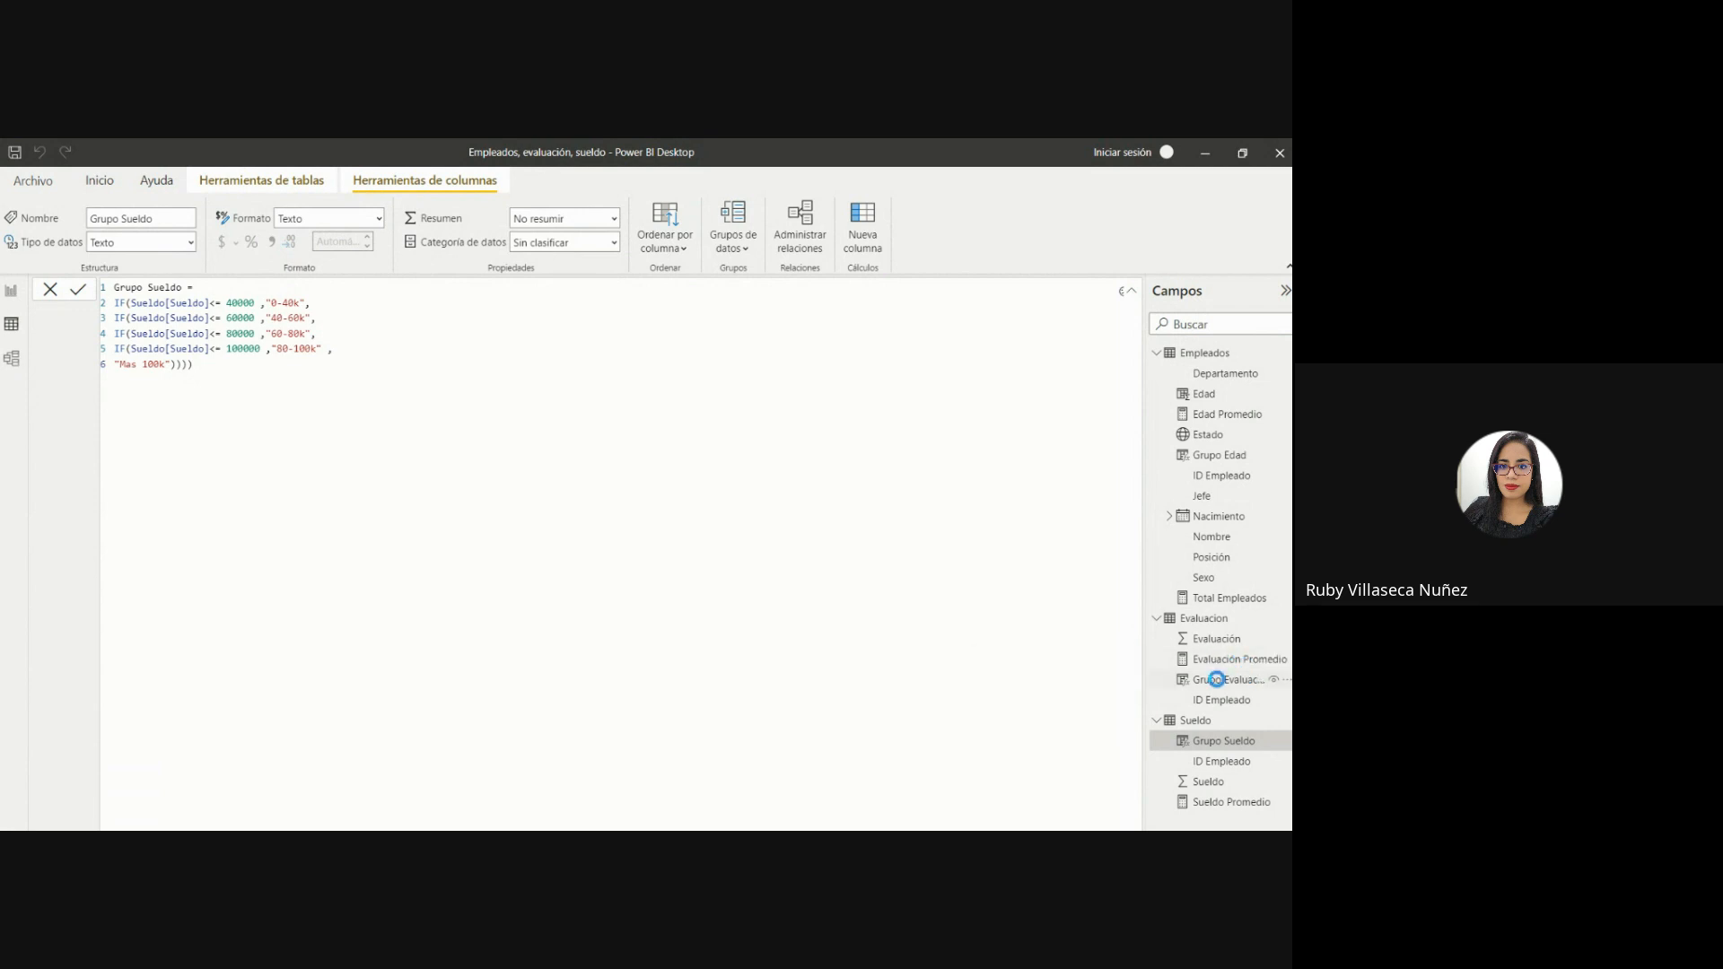
Review the Grupo Evaluación column's values in the Evaluacion table with the formula collapsed, and return to the report view.
left_click(1220, 679)
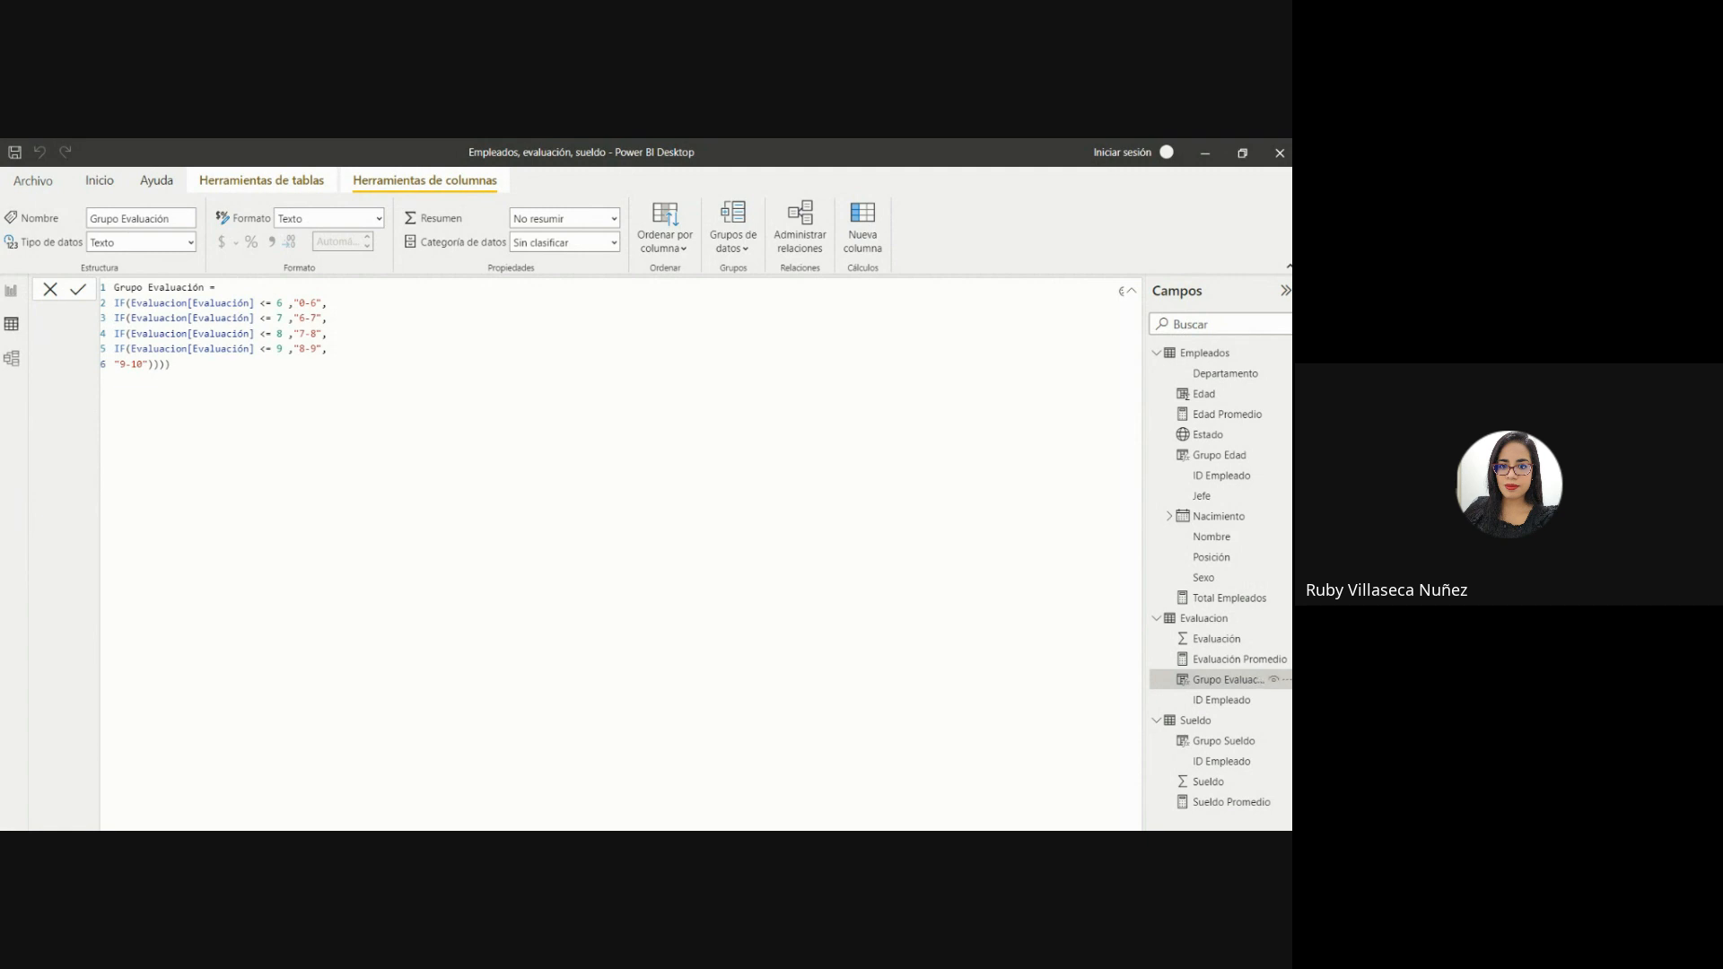
left_click(1130, 290)
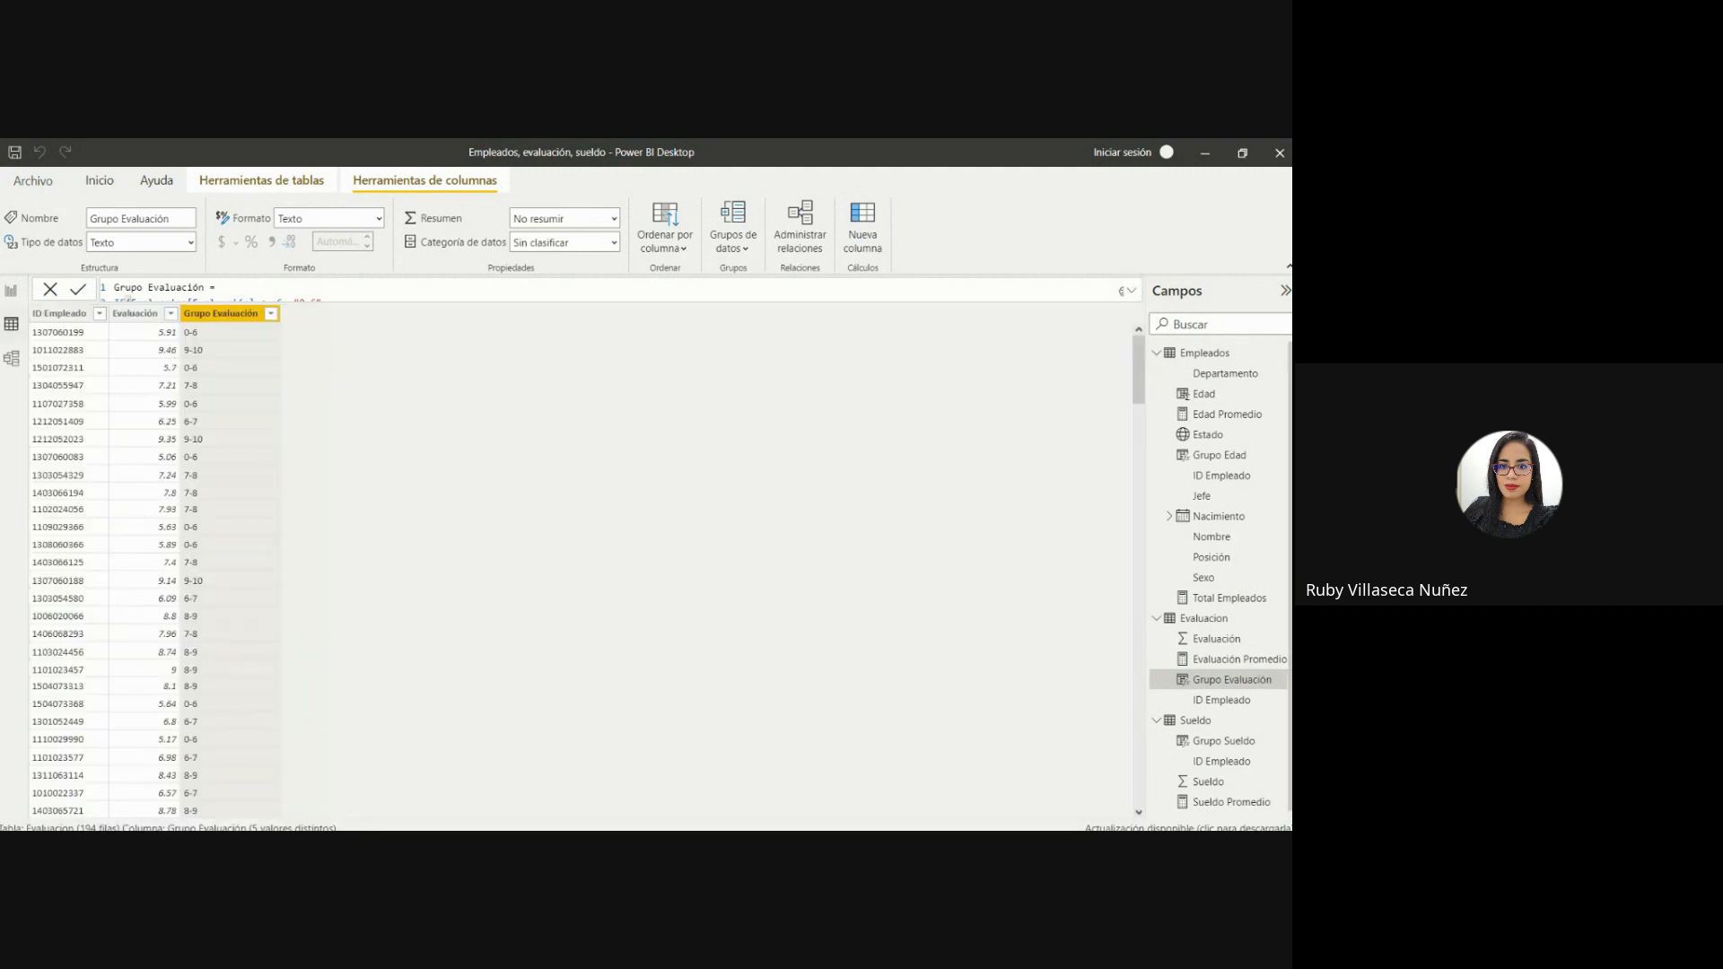
left_click(7, 292)
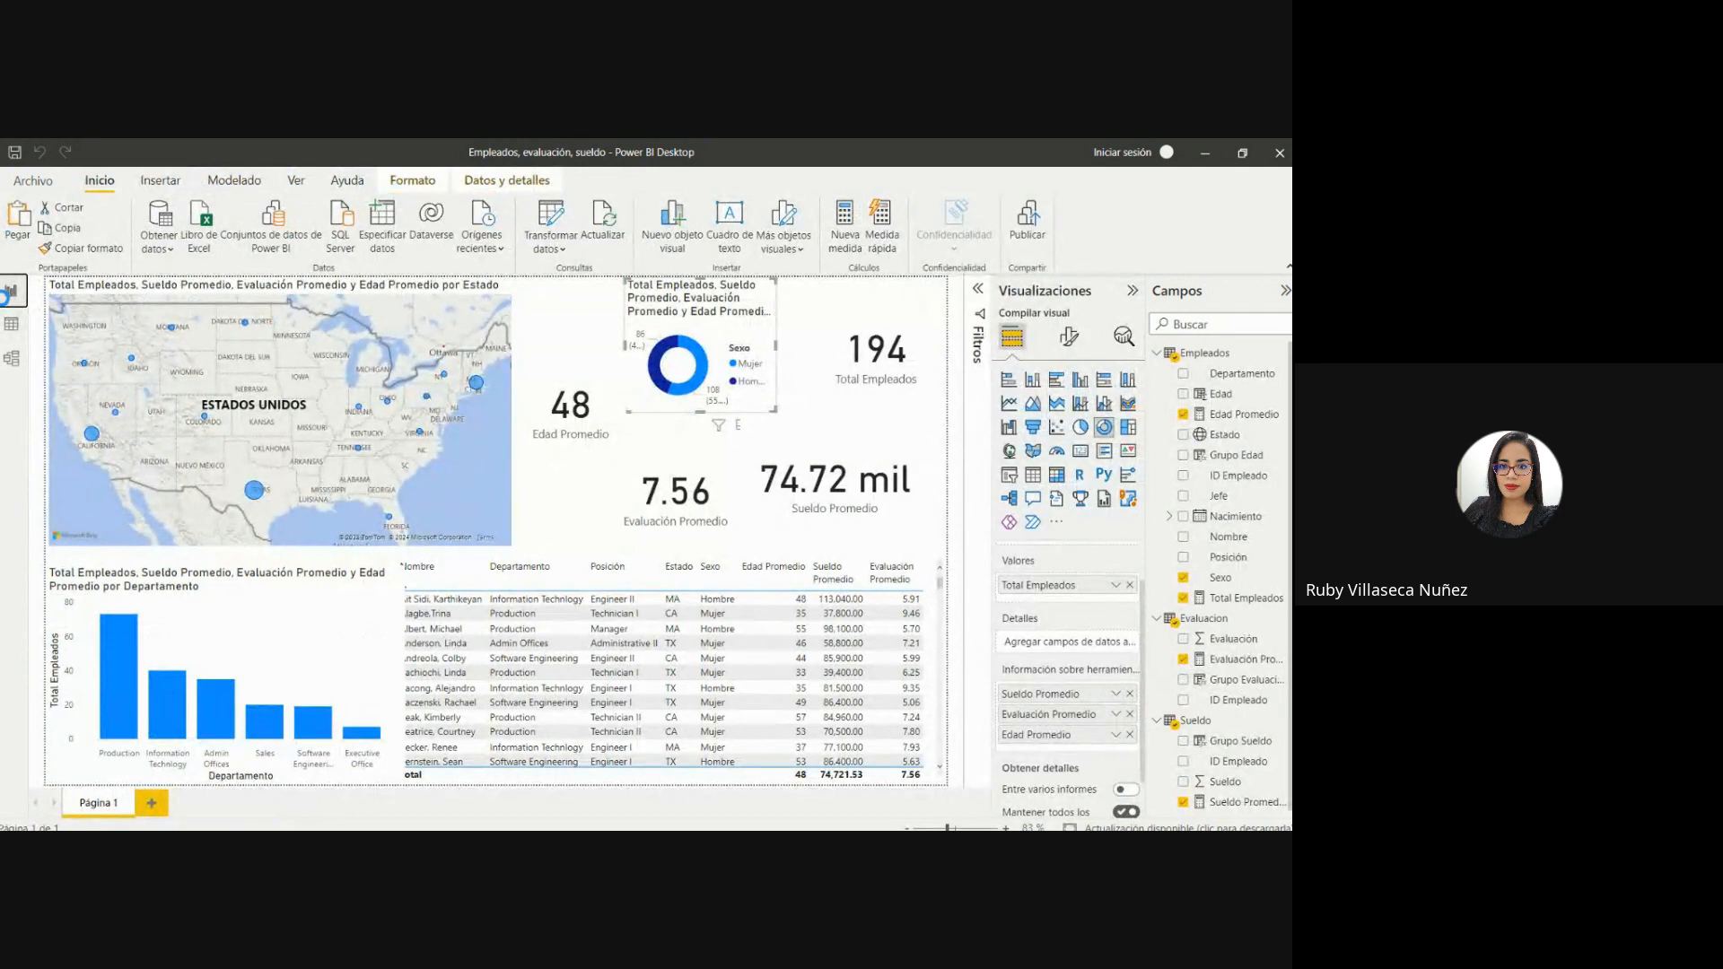
Shrink the Estado map to the width of the lower chart, and enlarge the Departamento column chart upward while narrowing it slightly.
left_click(466, 456)
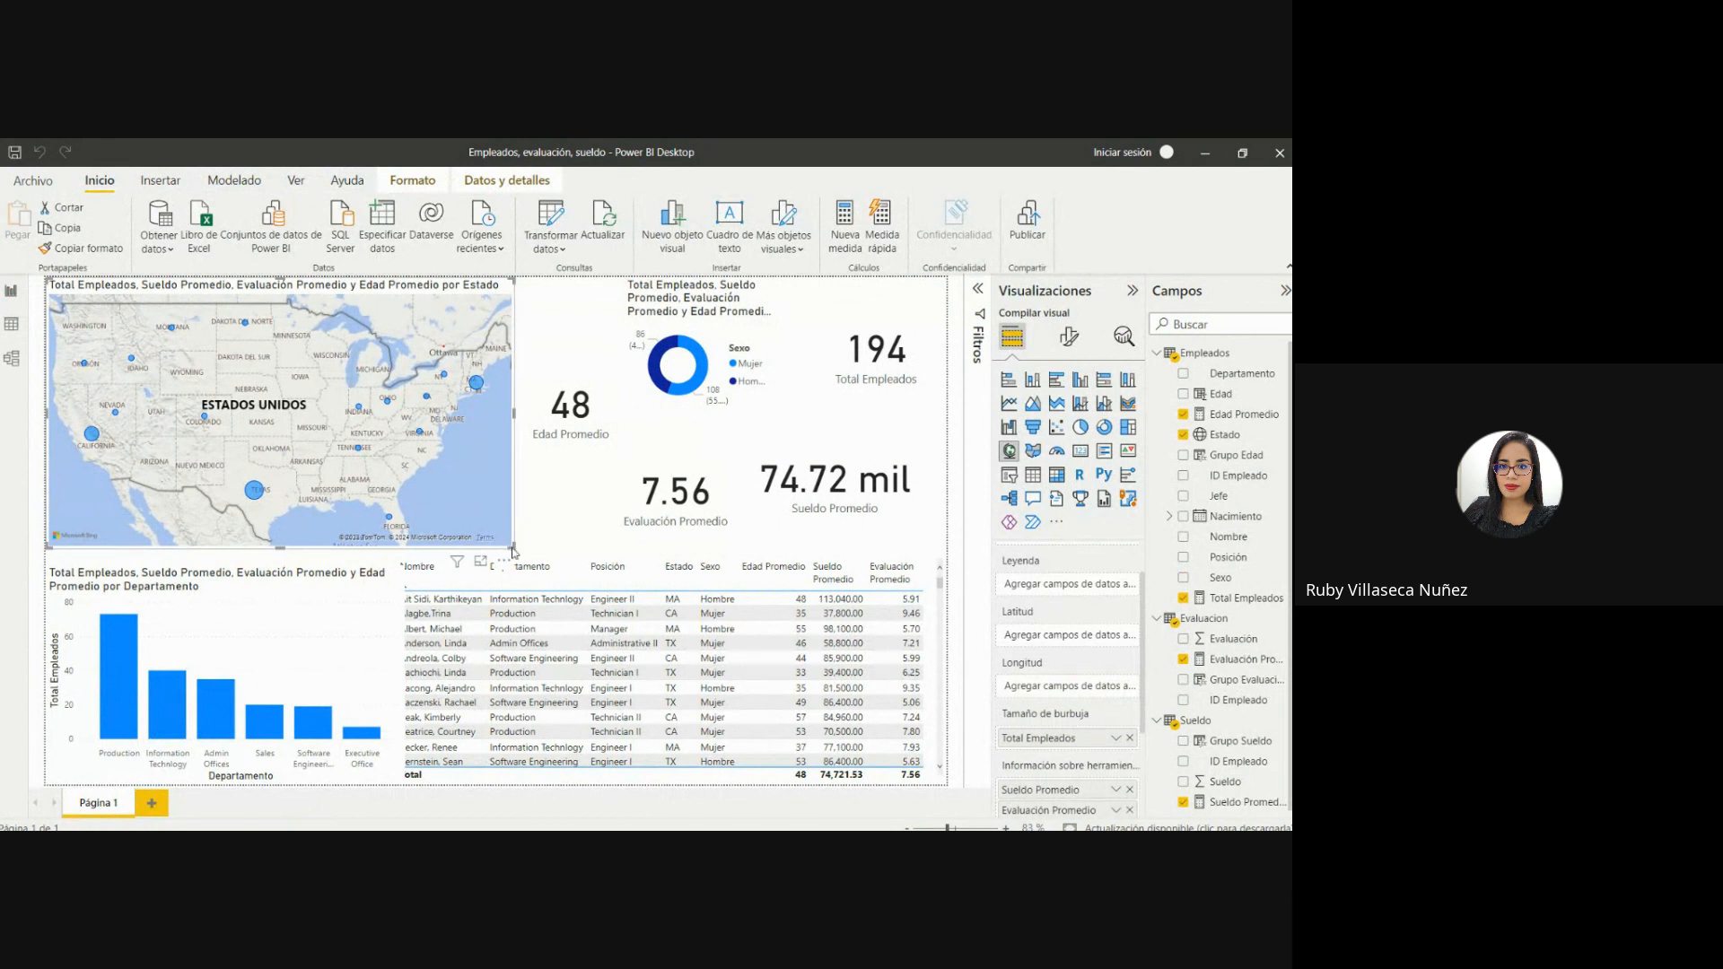
left_click_drag(512, 546, 392, 511)
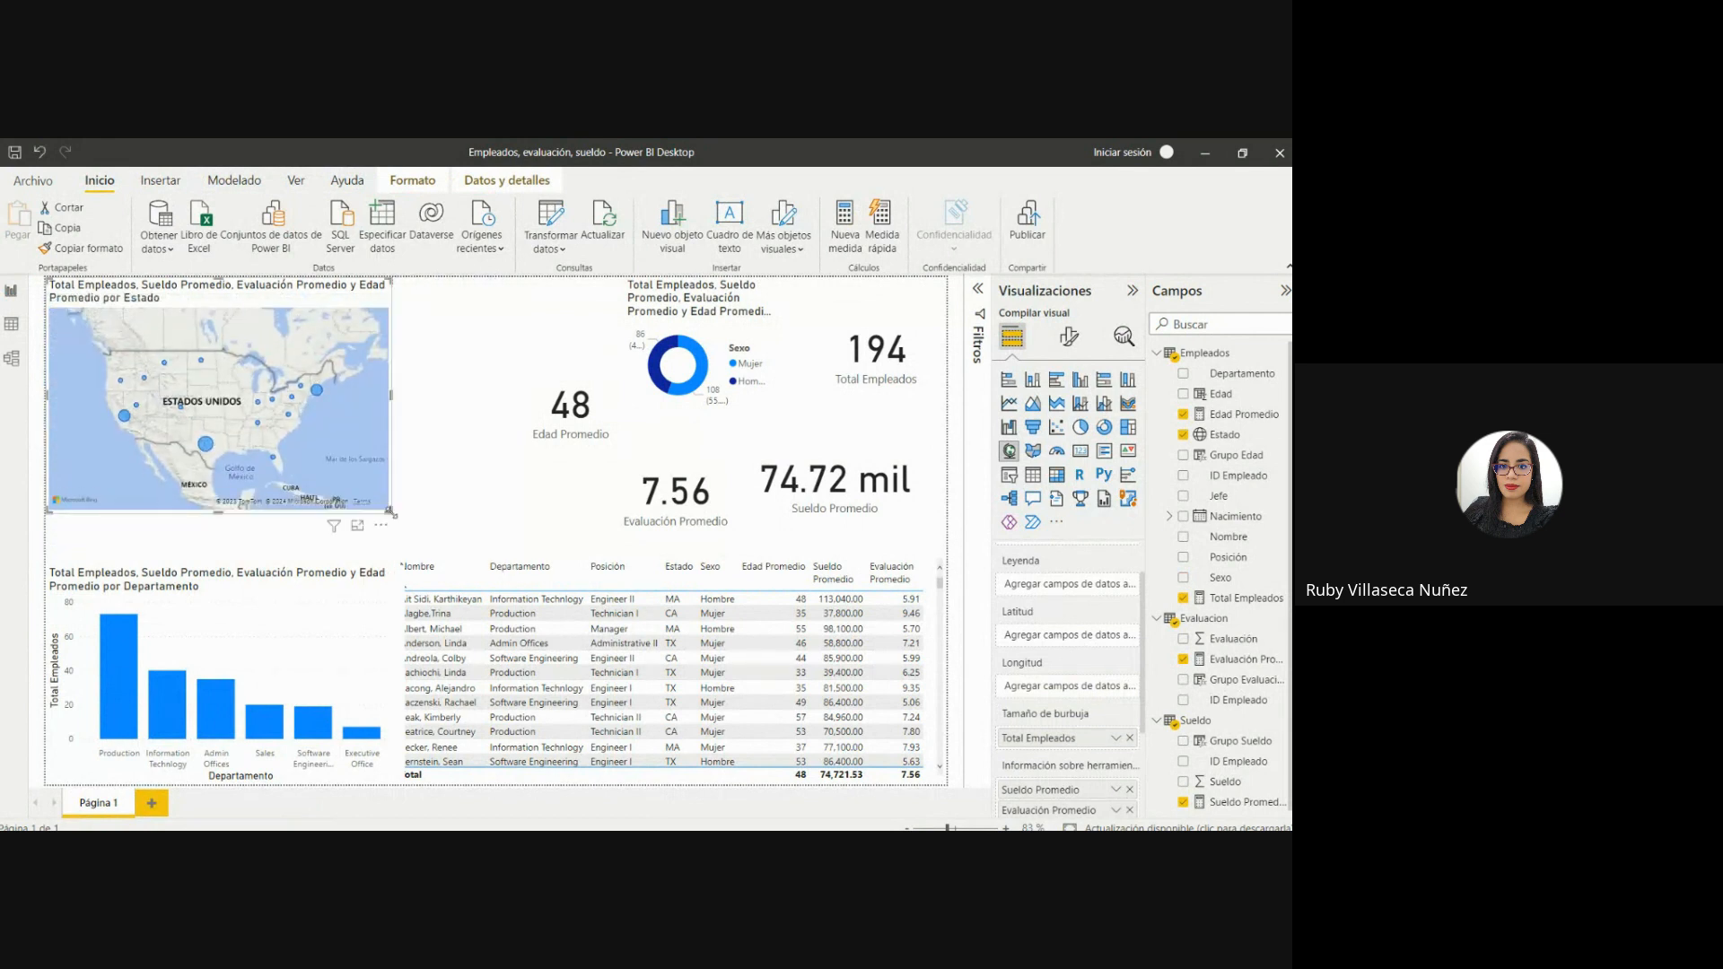
left_click(383, 595)
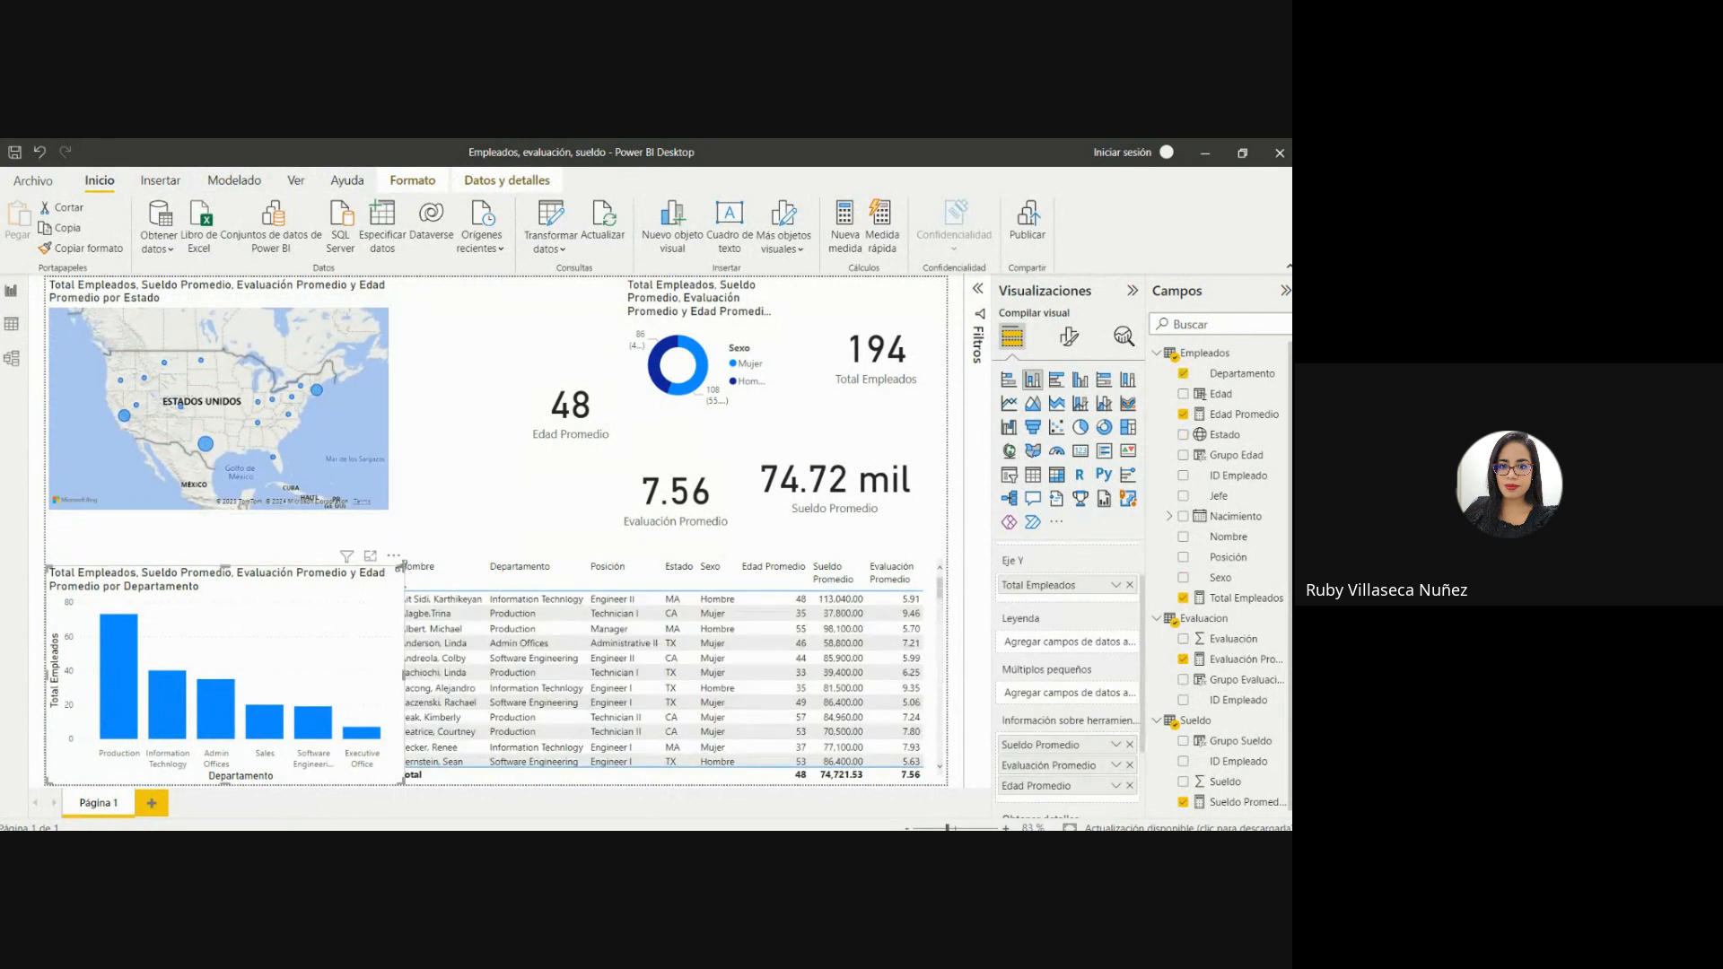
left_click_drag(384, 569, 384, 533)
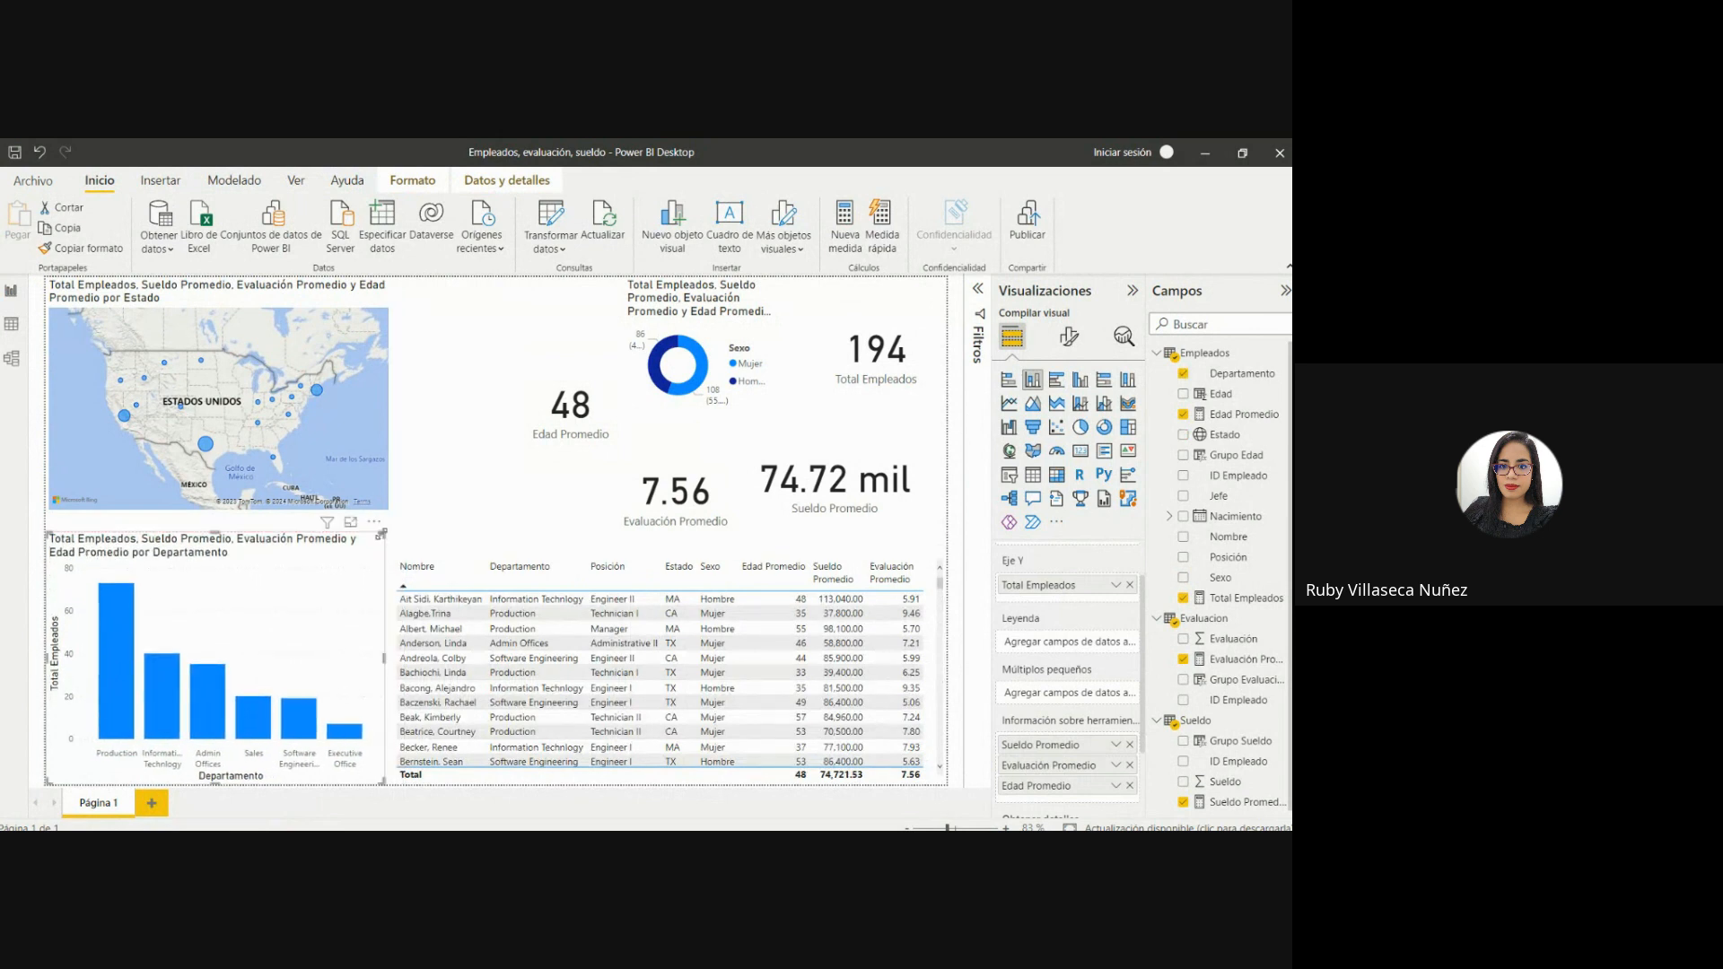
Sort the employee table by Nombre in descending order and shrink it from its upper-left corner, leaving a gap beside the column chart.
left_click(426, 556)
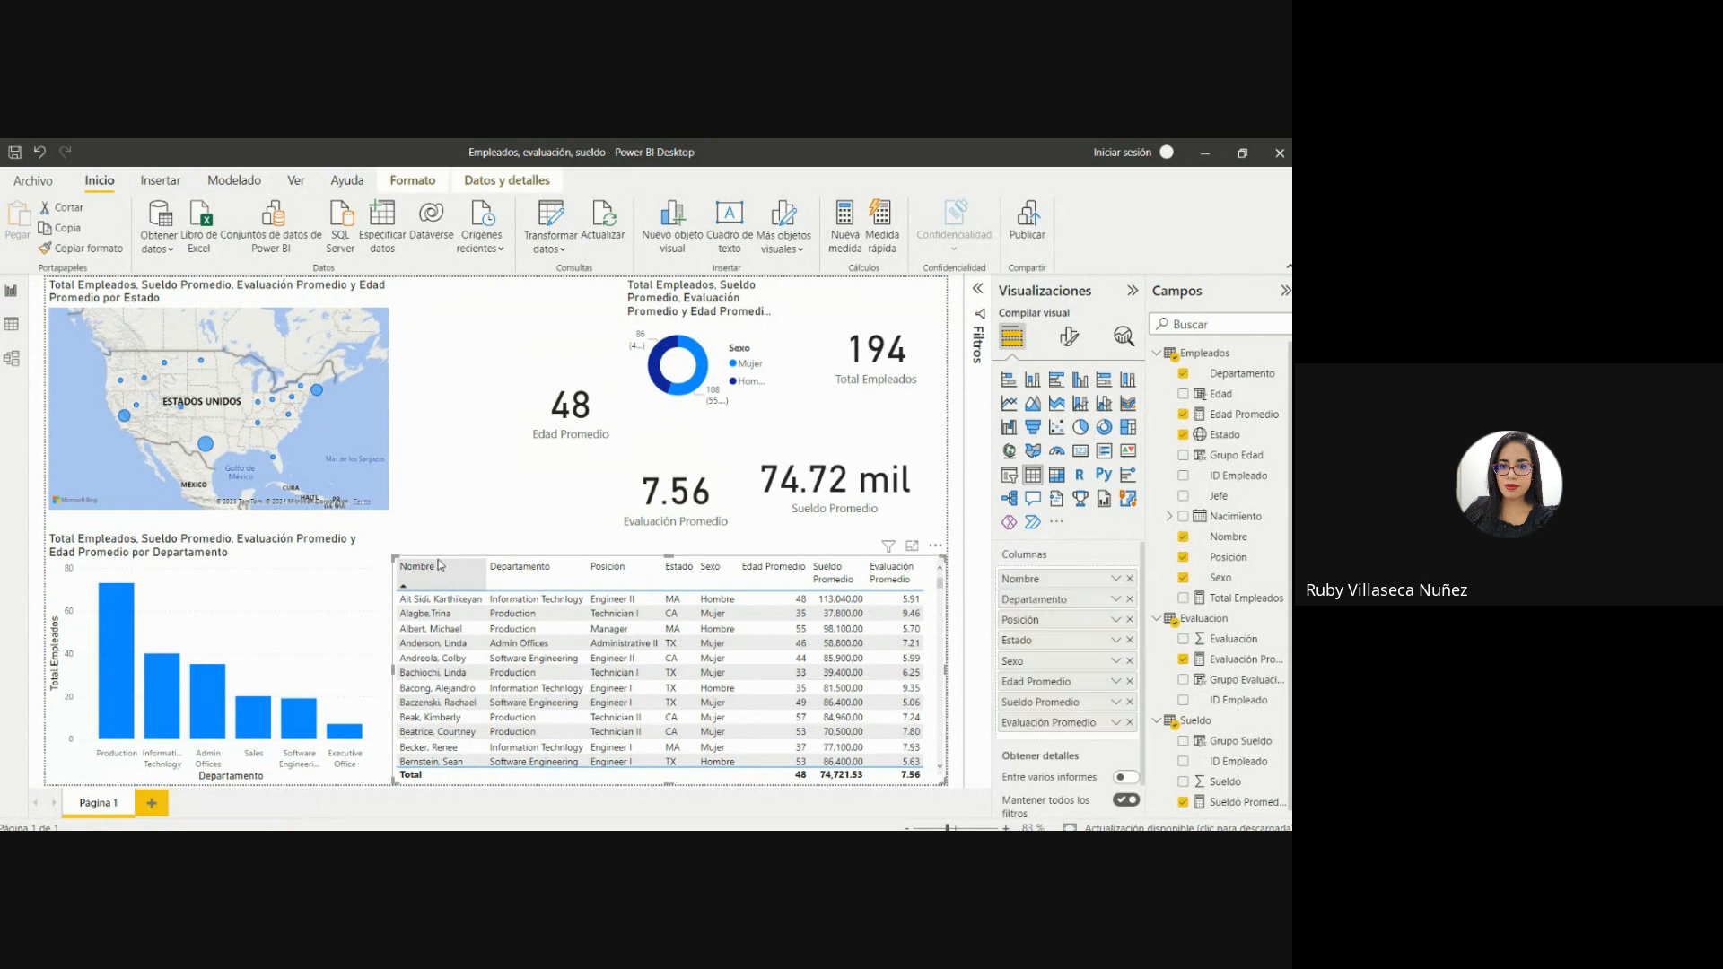
left_click(417, 566)
left_click_drag(393, 558, 404, 585)
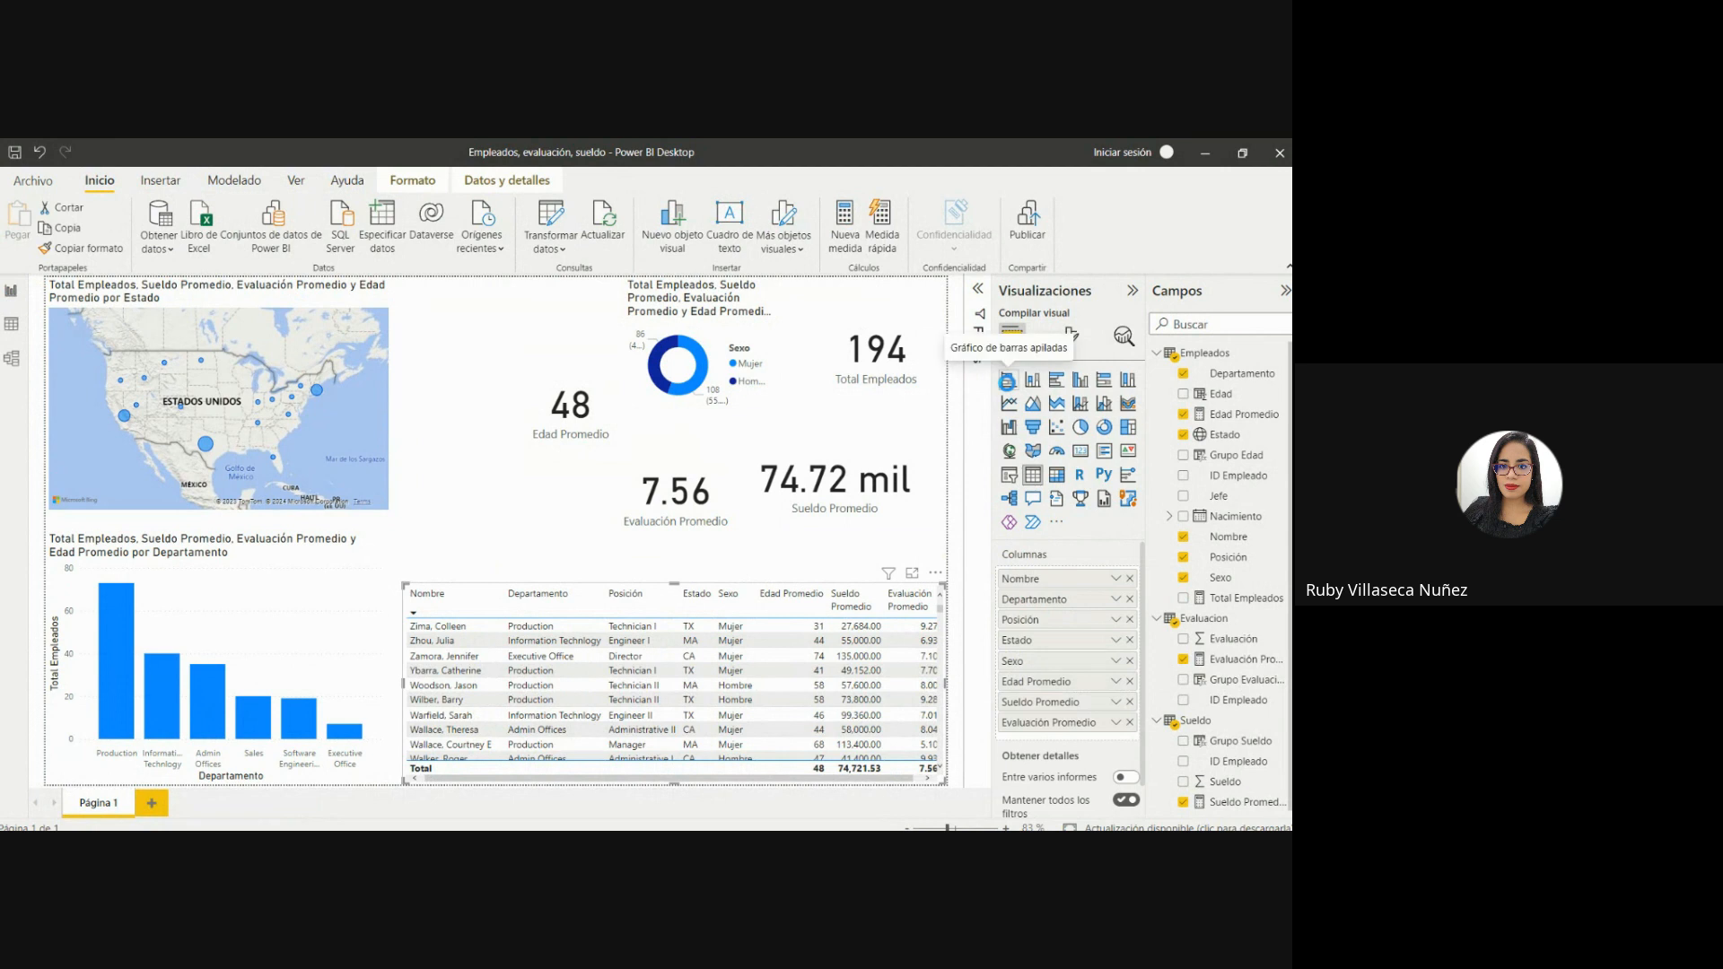
left_click(281, 629)
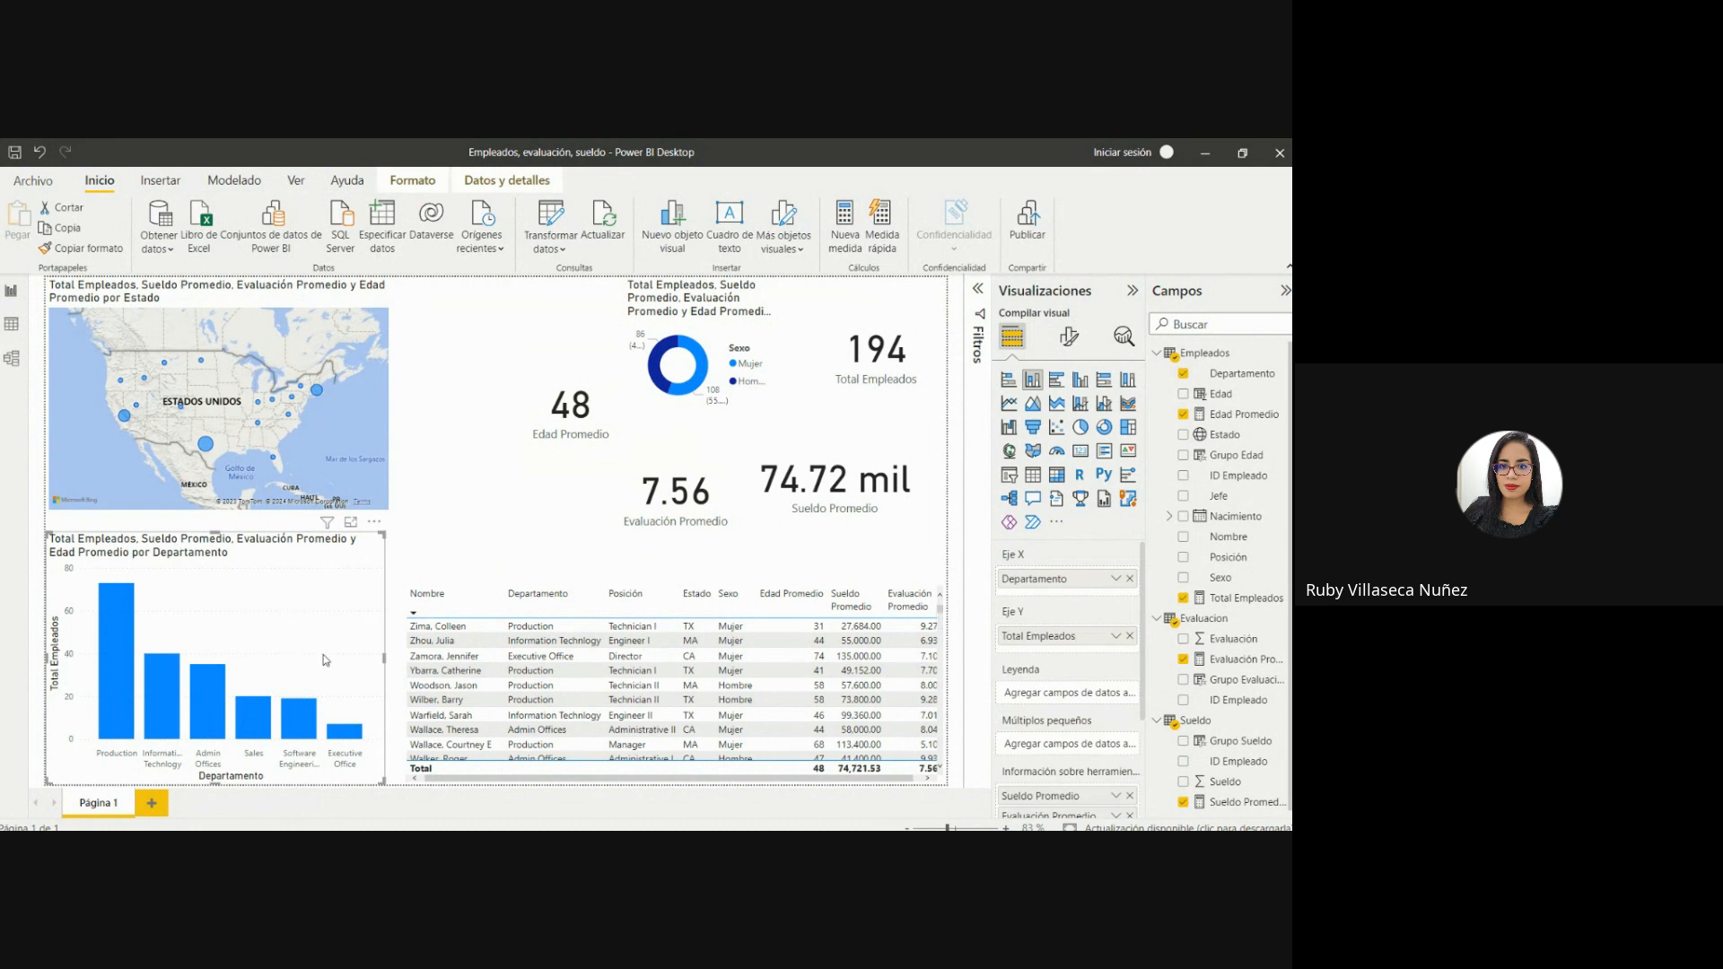
Place the Edad Promedio and Evaluación Promedio cards side by side along the page's upper edge next to the map, shrinking the Evaluación Promedio card.
left_click_drag(590, 399, 504, 377)
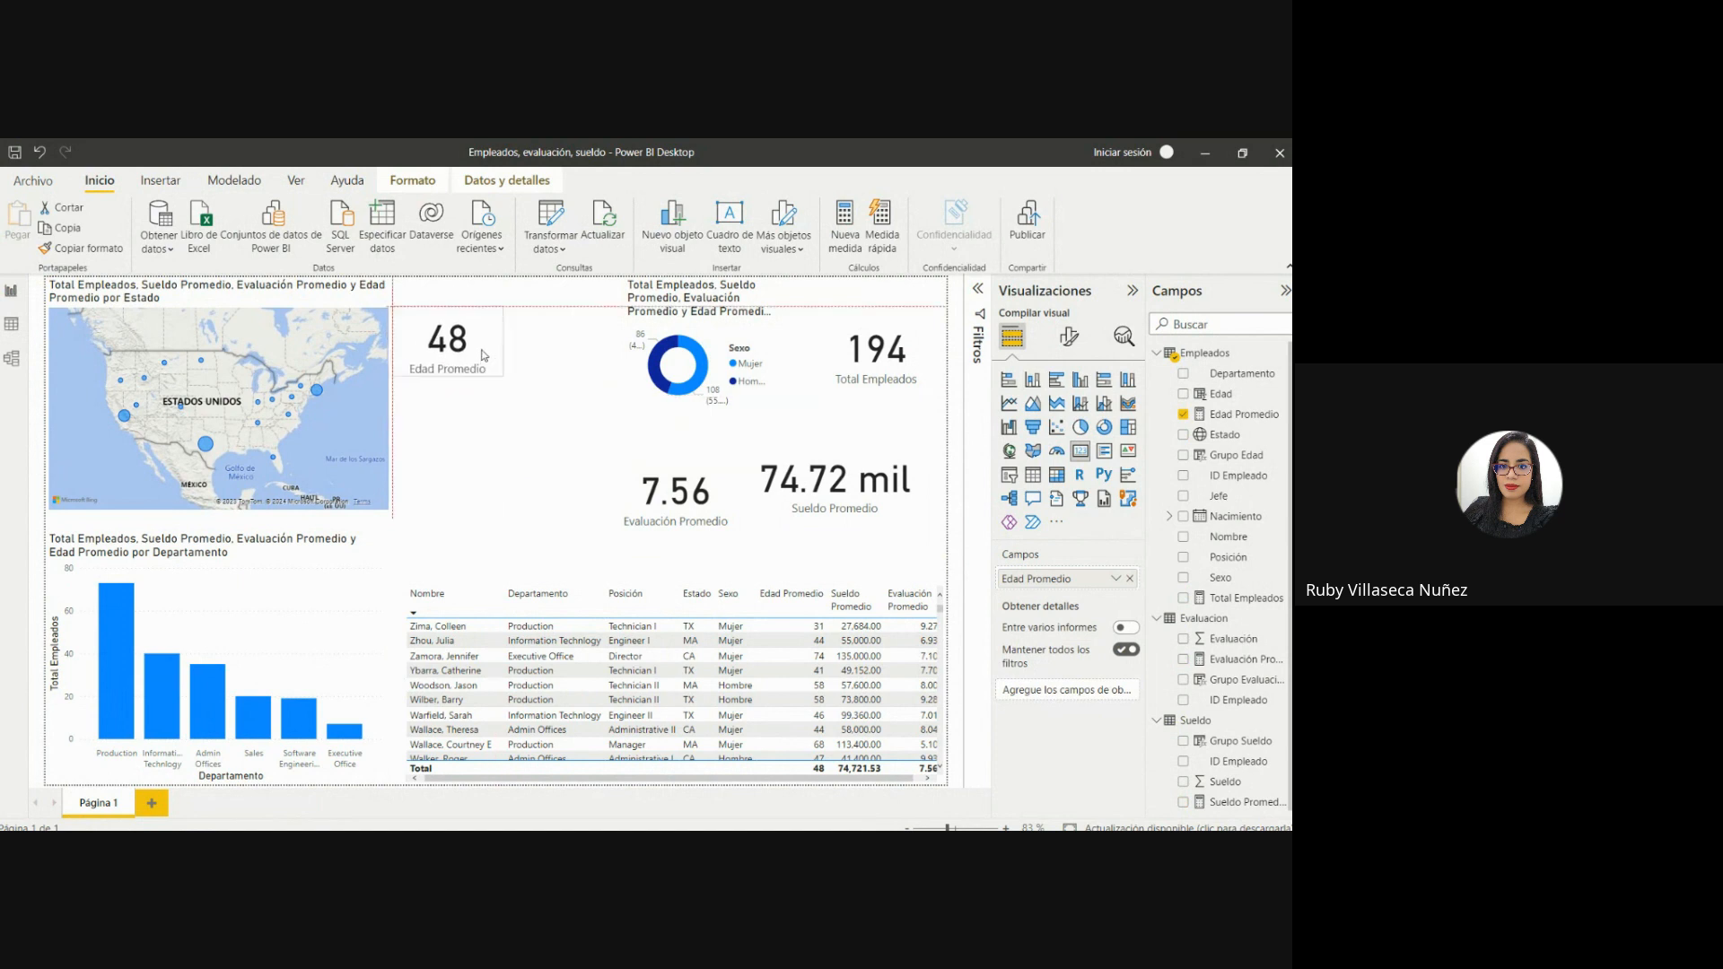
left_click_drag(684, 459, 593, 297)
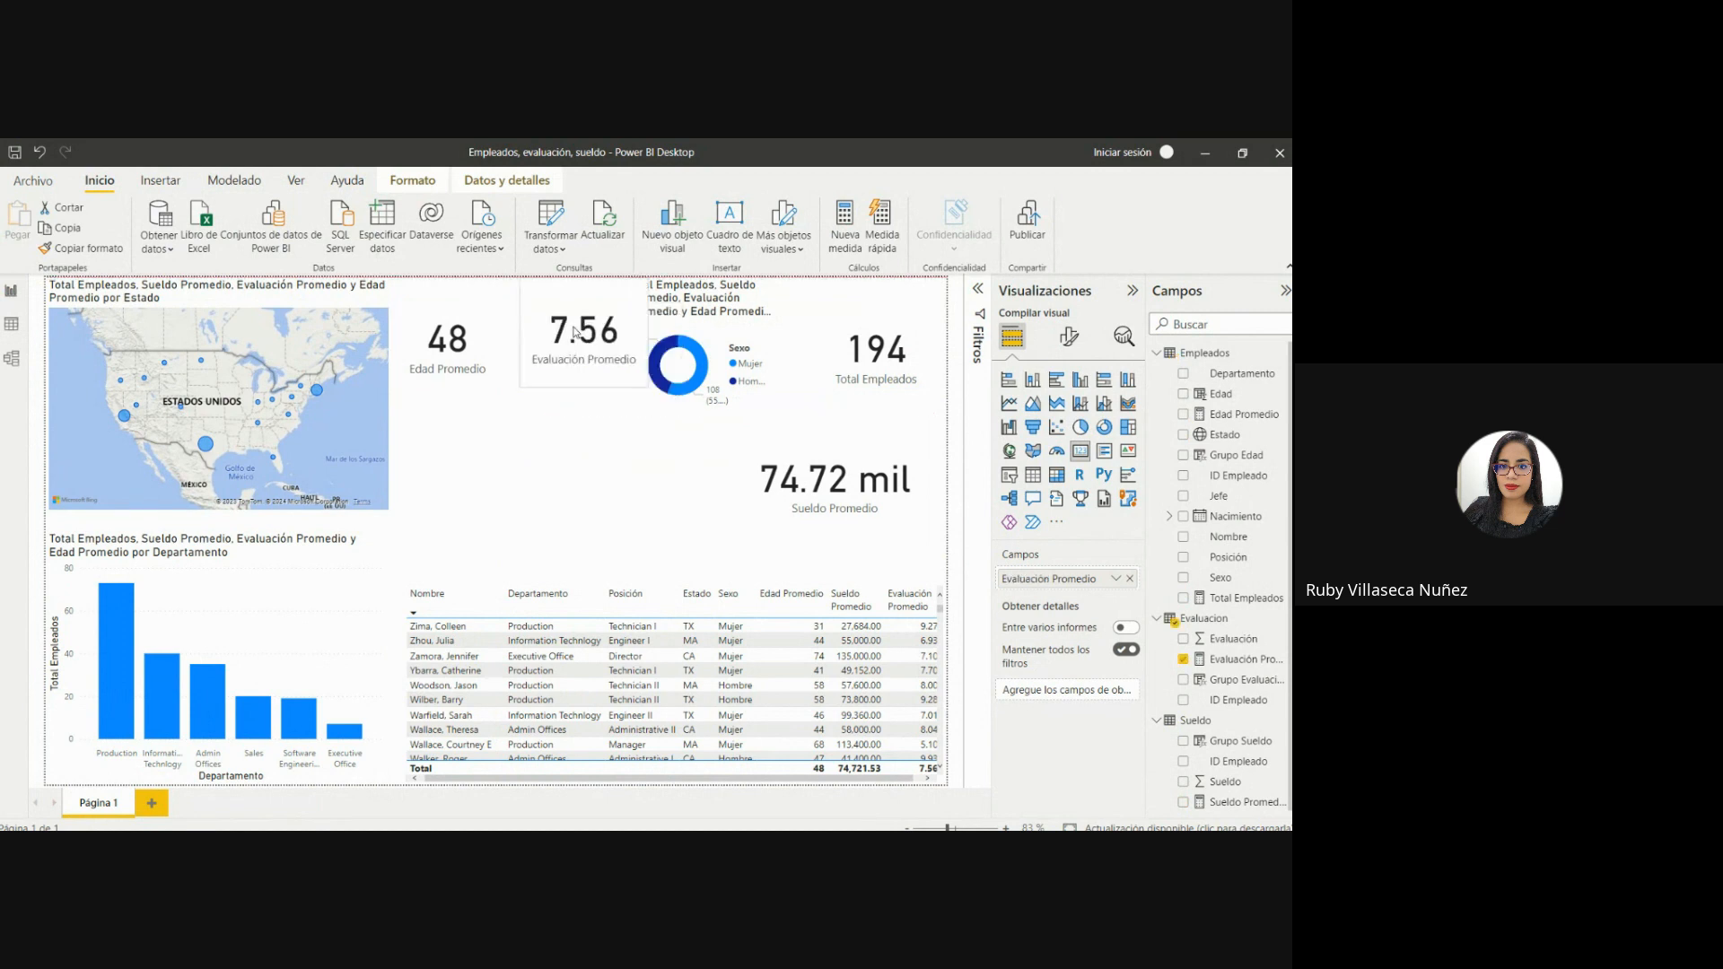
left_click_drag(459, 341, 460, 311)
left_click(571, 322)
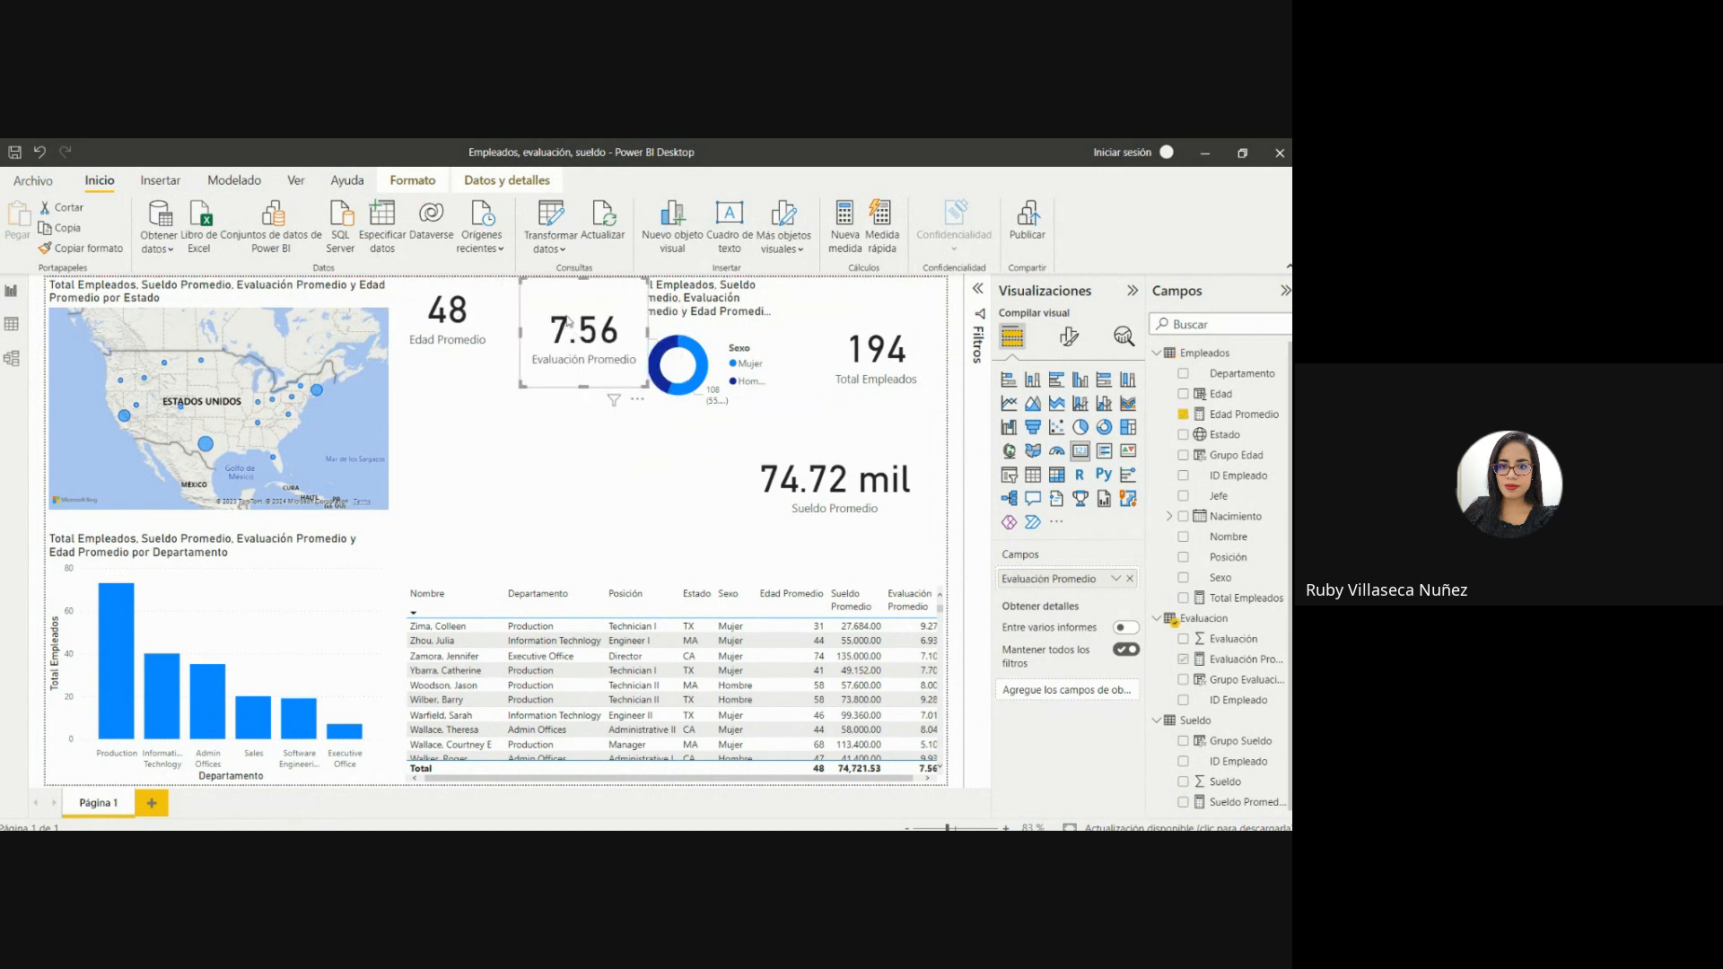
left_click_drag(524, 385, 538, 326)
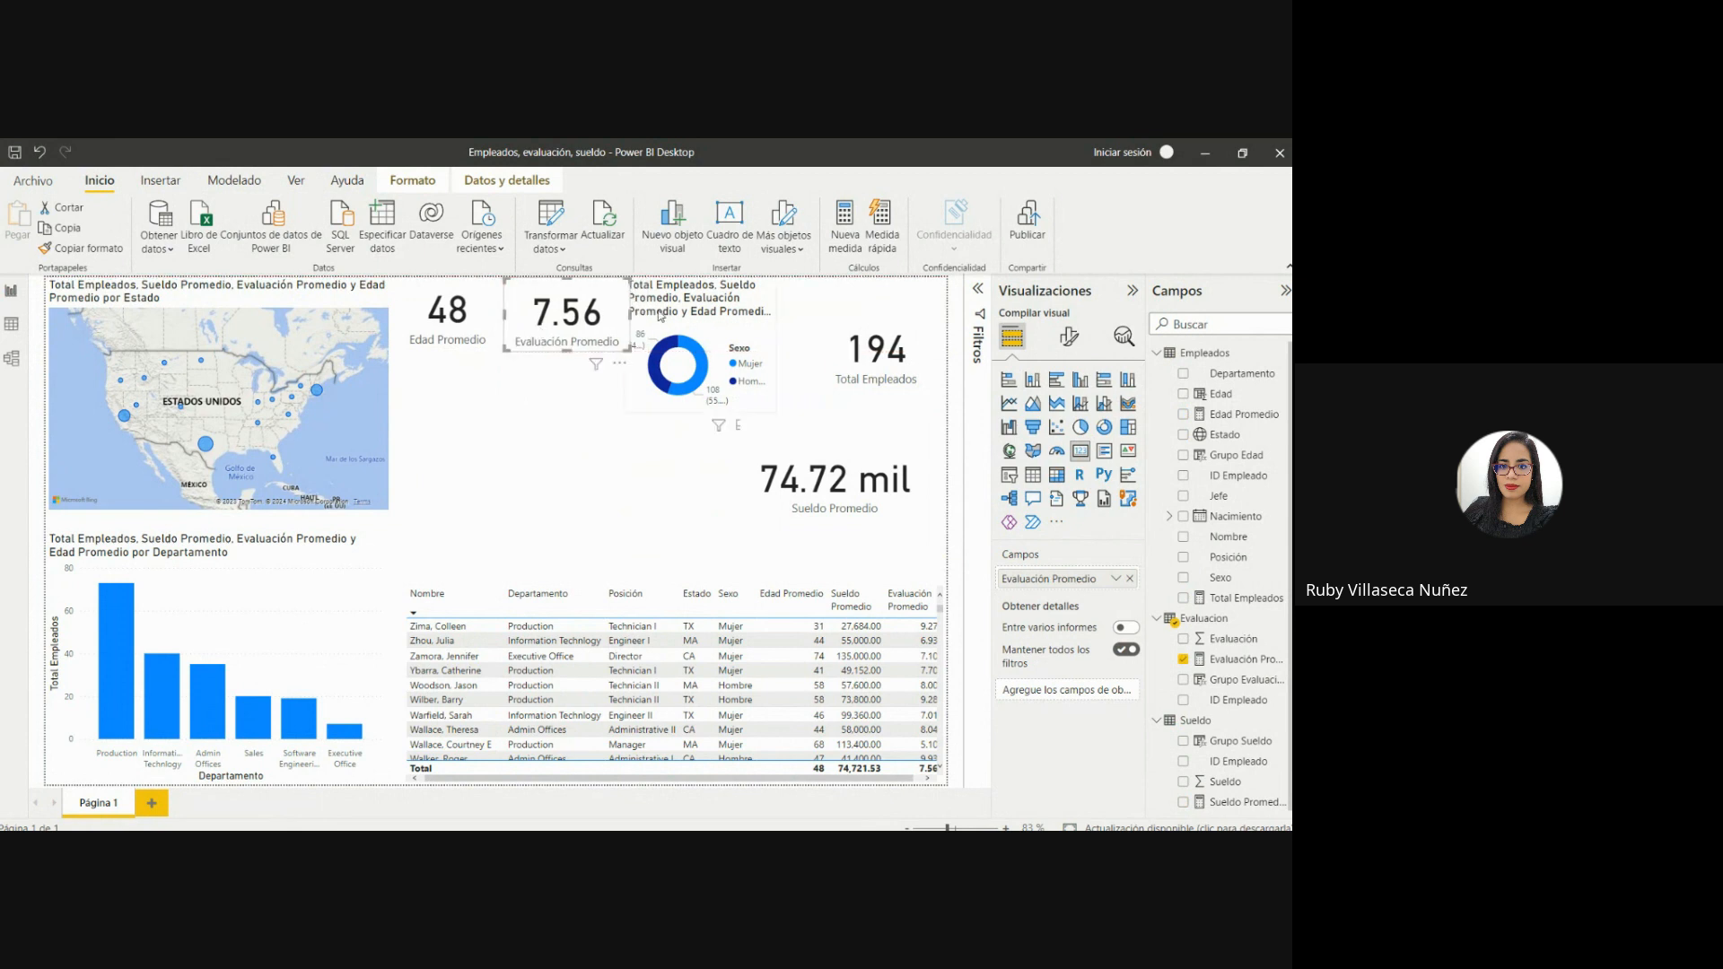
Shrink the Sexo donut chart to the height of the cards, and fit a smaller Total Empleados card right beside it.
left_click(745, 395)
left_click_drag(775, 411, 777, 307)
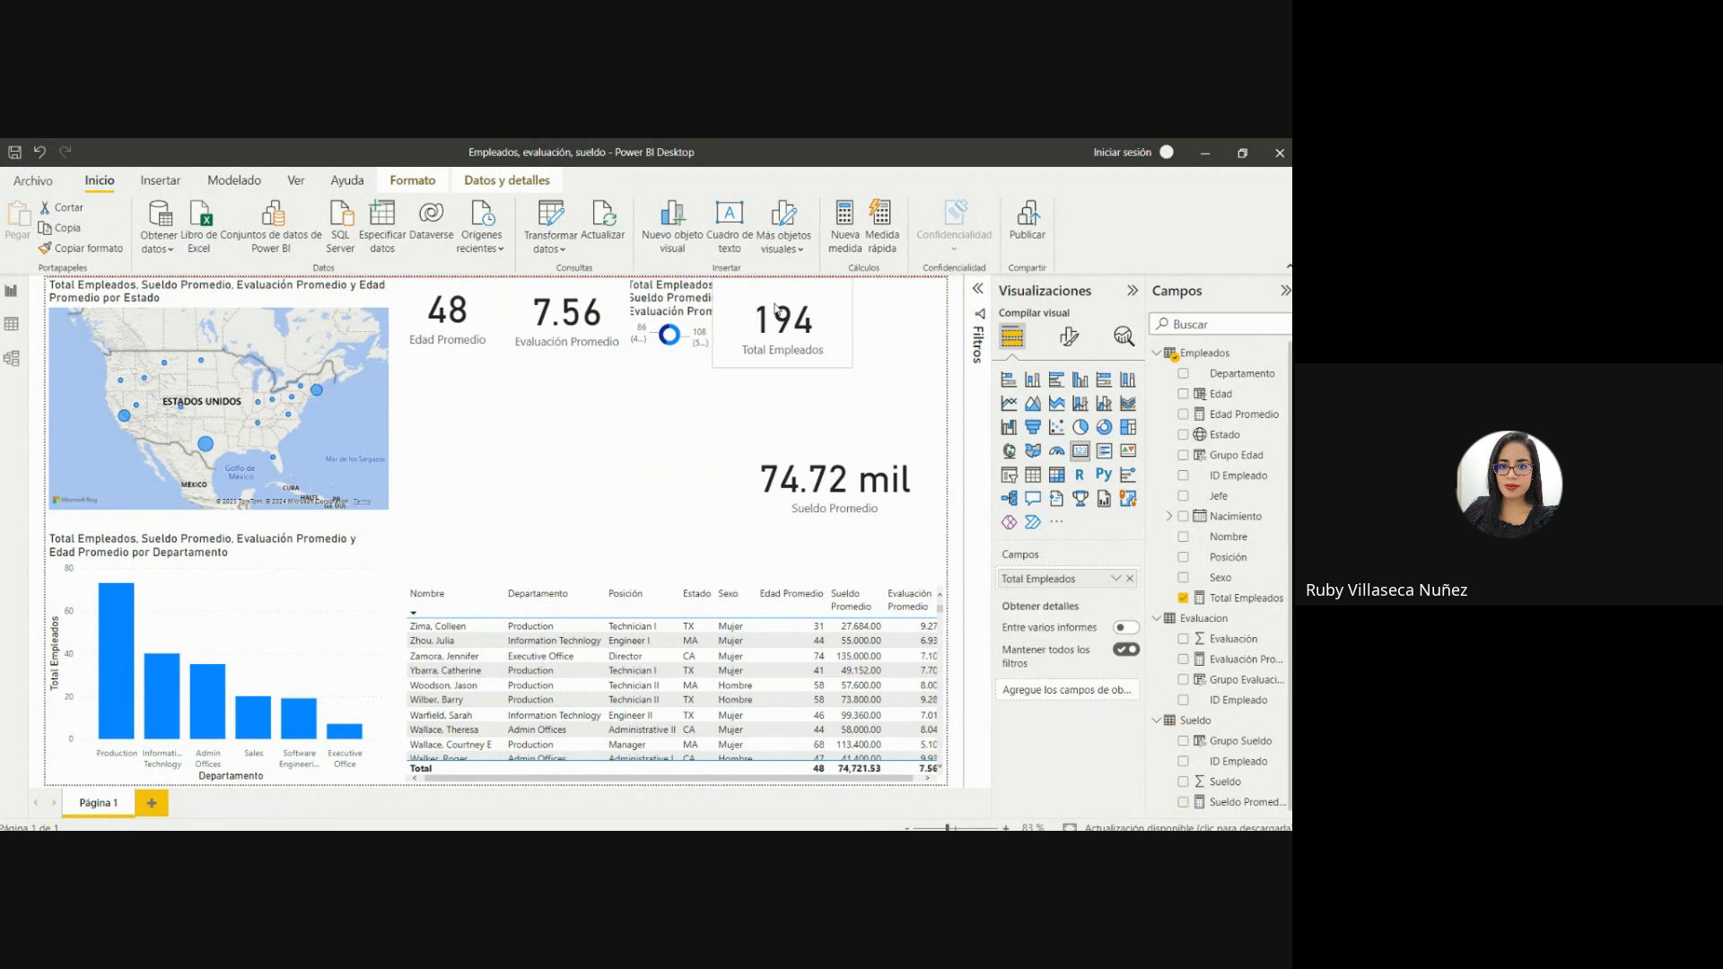
left_click_drag(714, 367, 755, 348)
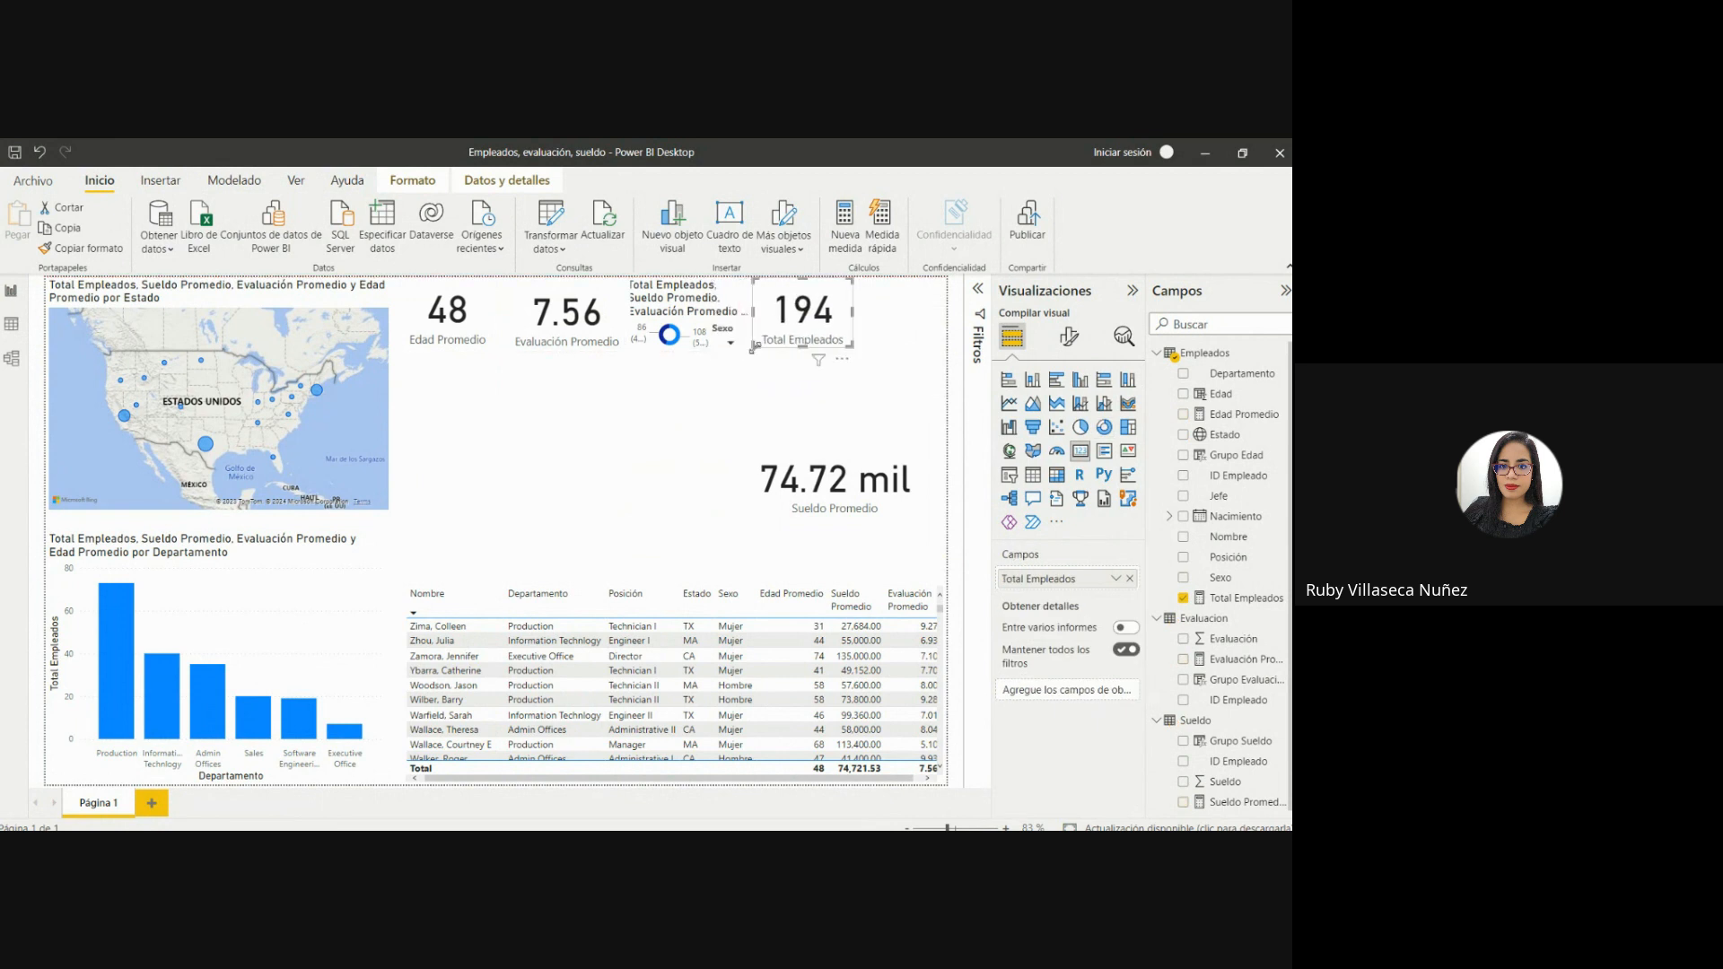
Move the Sueldo Promedio card into the page's upper-right corner and shrink it to fit beside the Total Empleados card.
left_click_drag(873, 491, 892, 351)
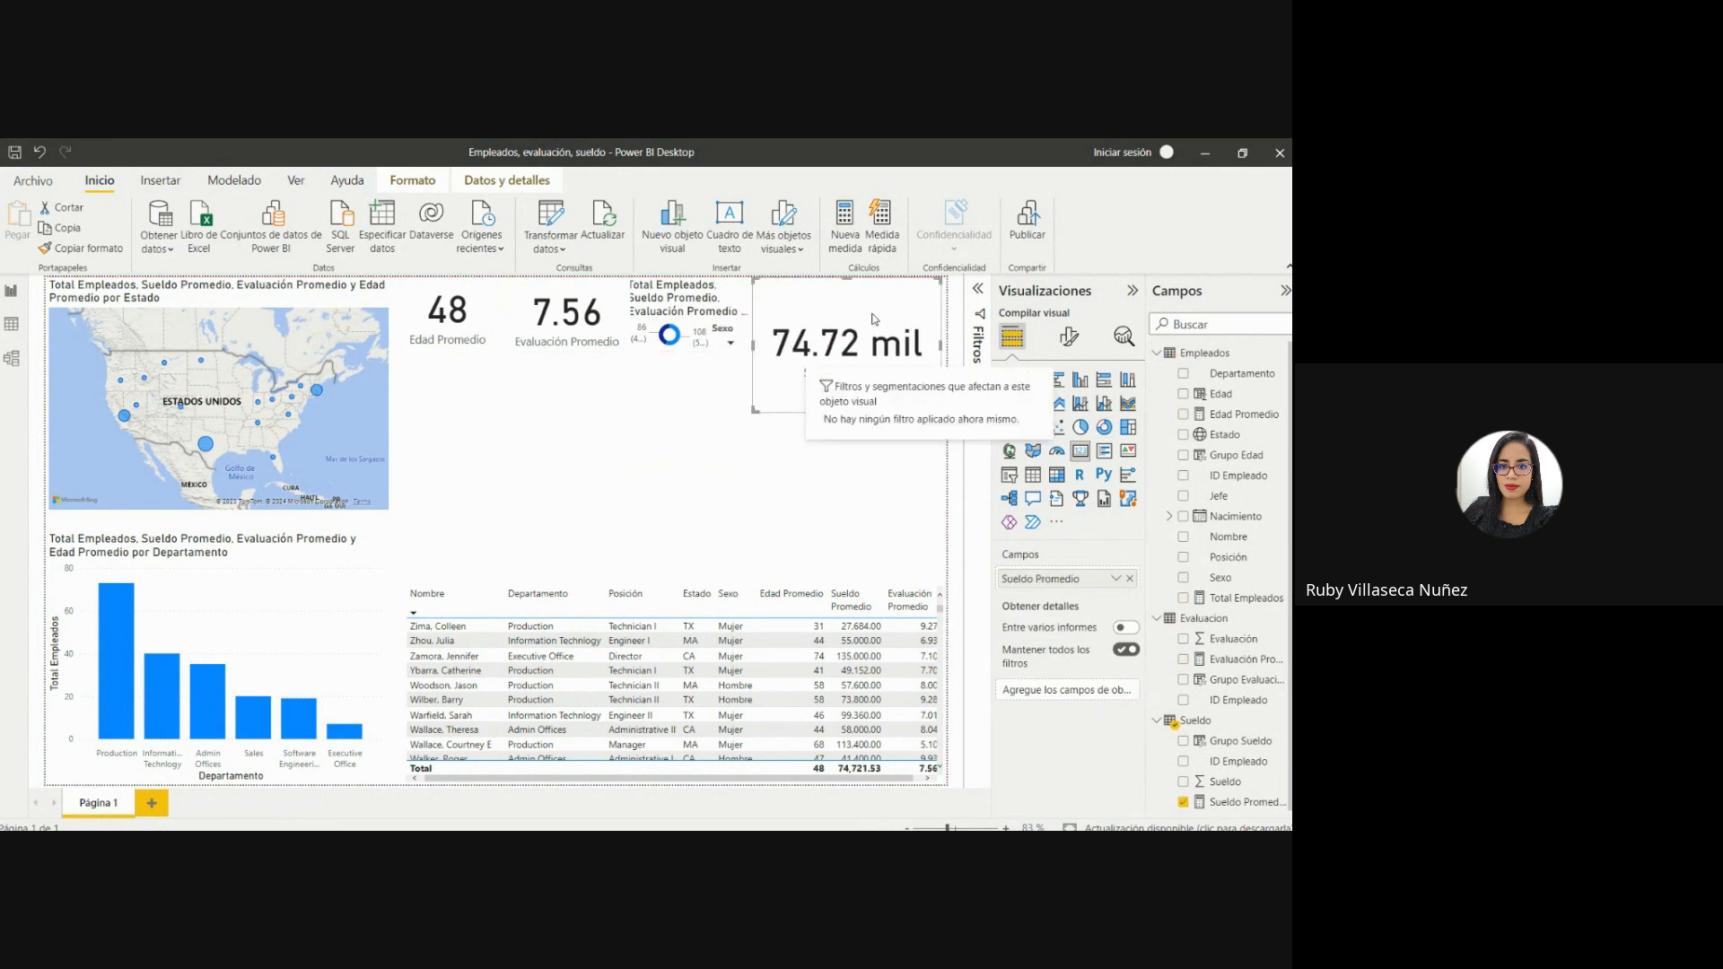
left_click_drag(773, 403, 859, 349)
left_click(763, 430)
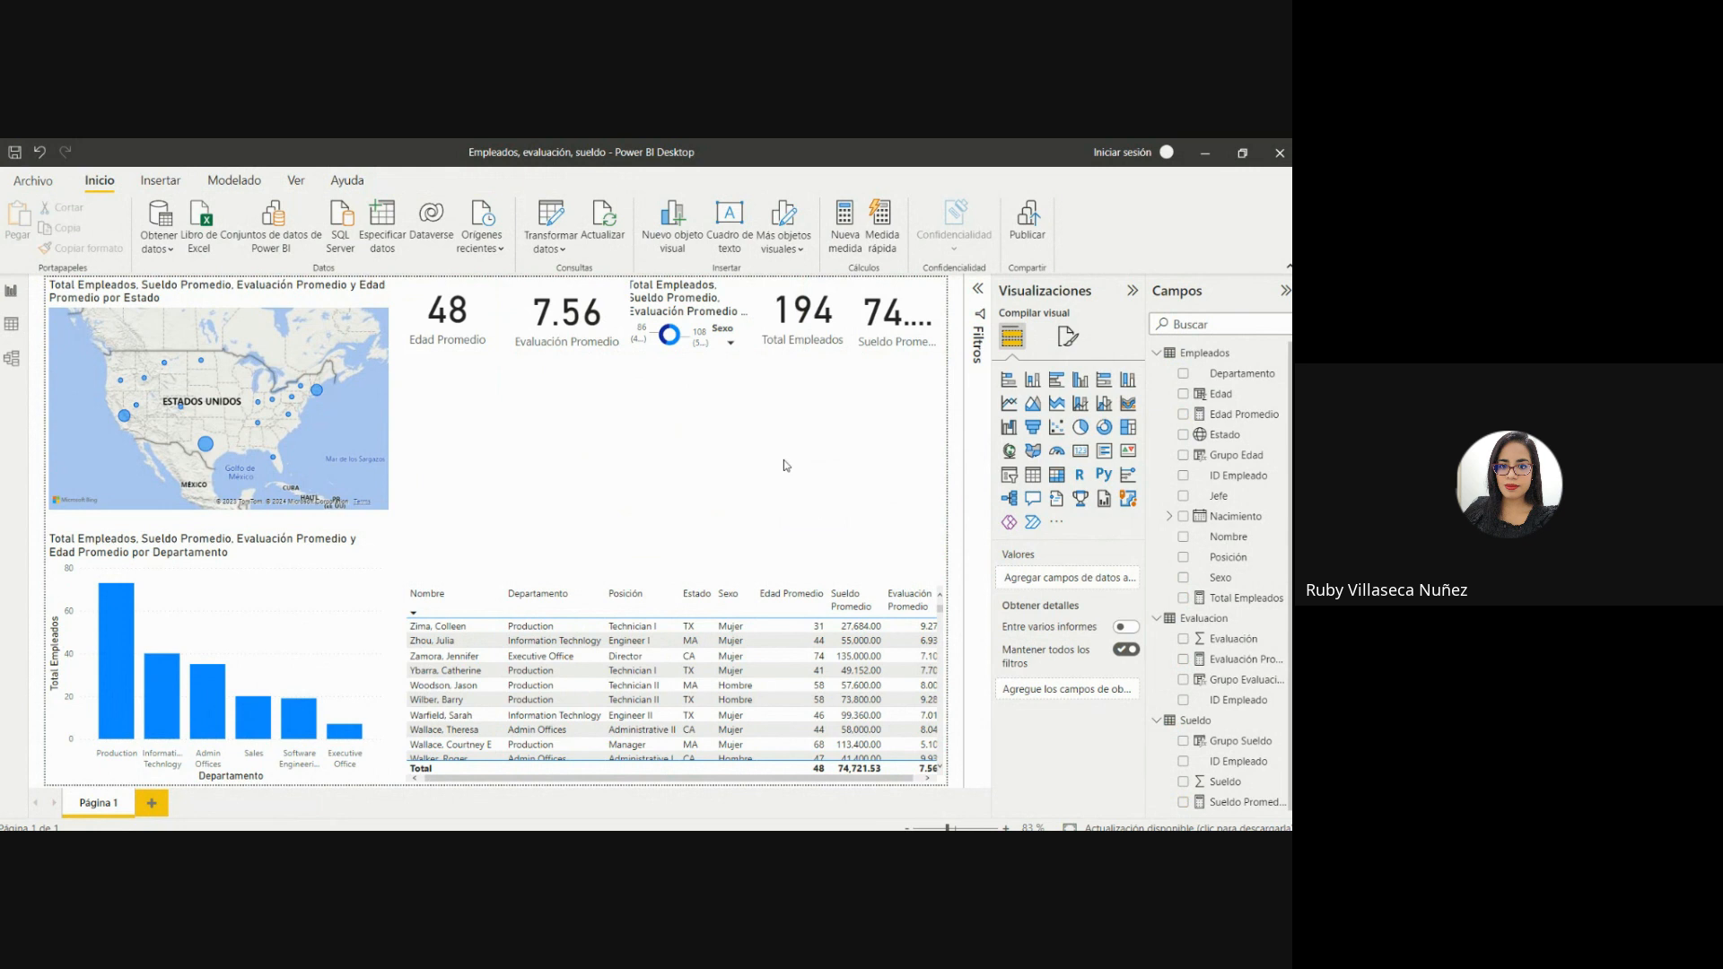
Duplicate the Departamento column chart, place the copy between the cards and the employee table, and shrink it.
left_click(293, 630)
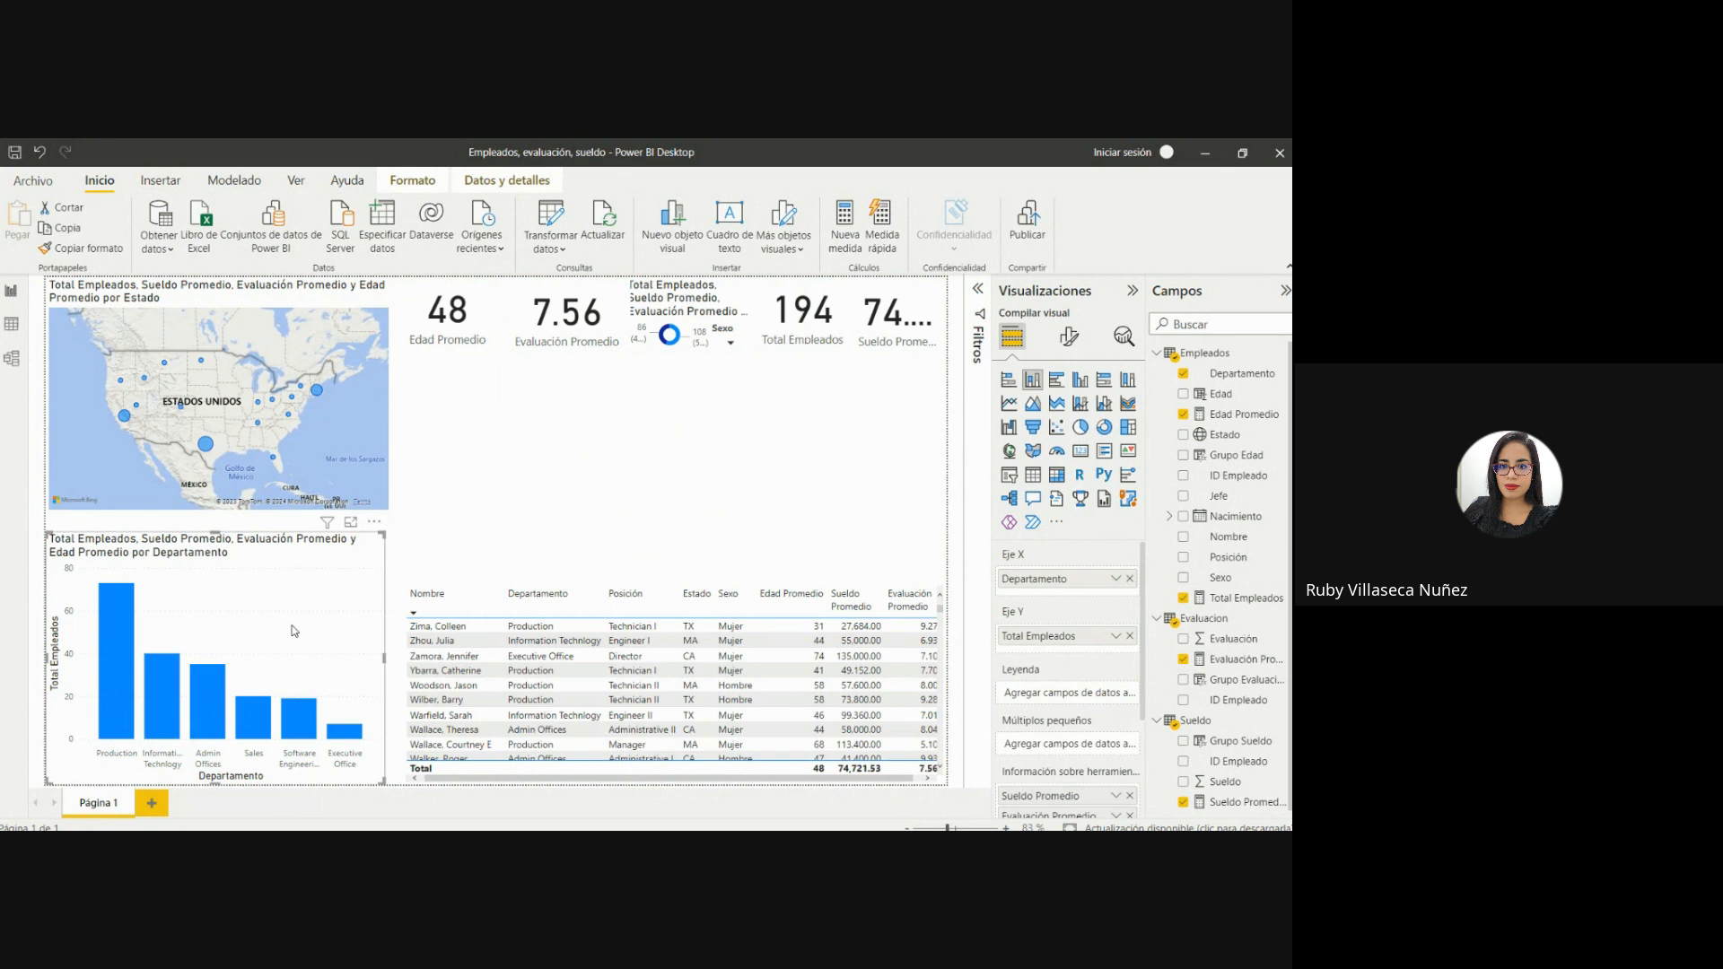
key("ctrl+c")
key("ctrl+v")
left_click_drag(291, 631, 641, 439)
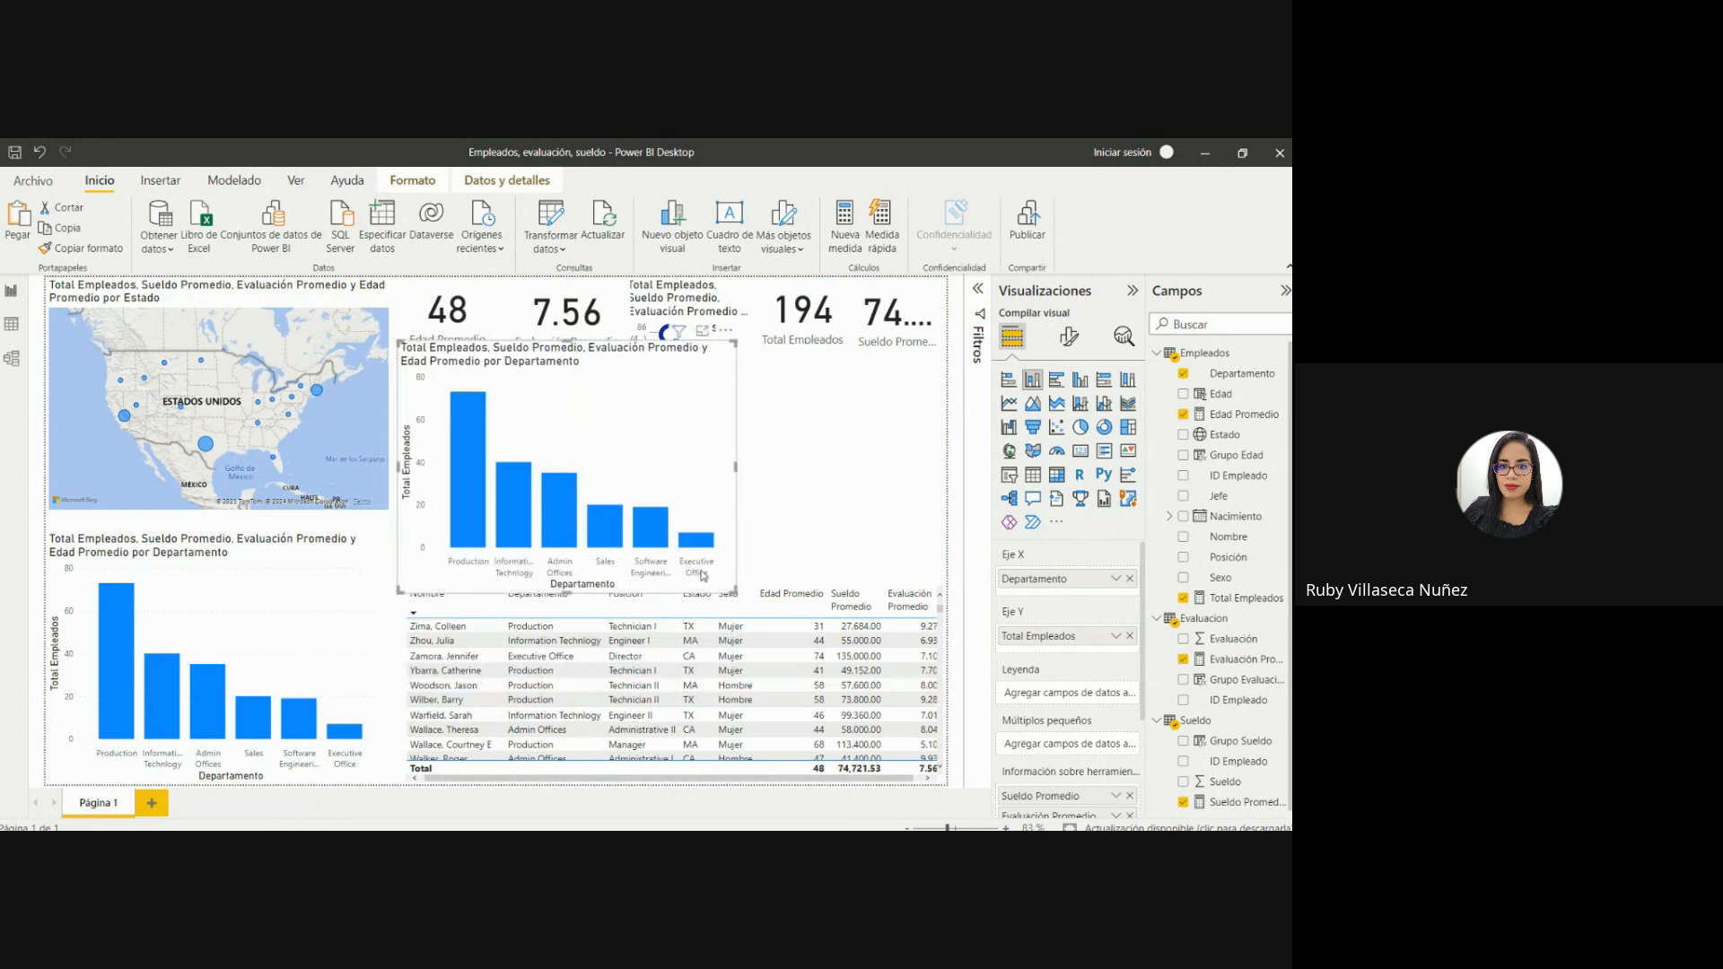
left_click_drag(725, 587, 608, 485)
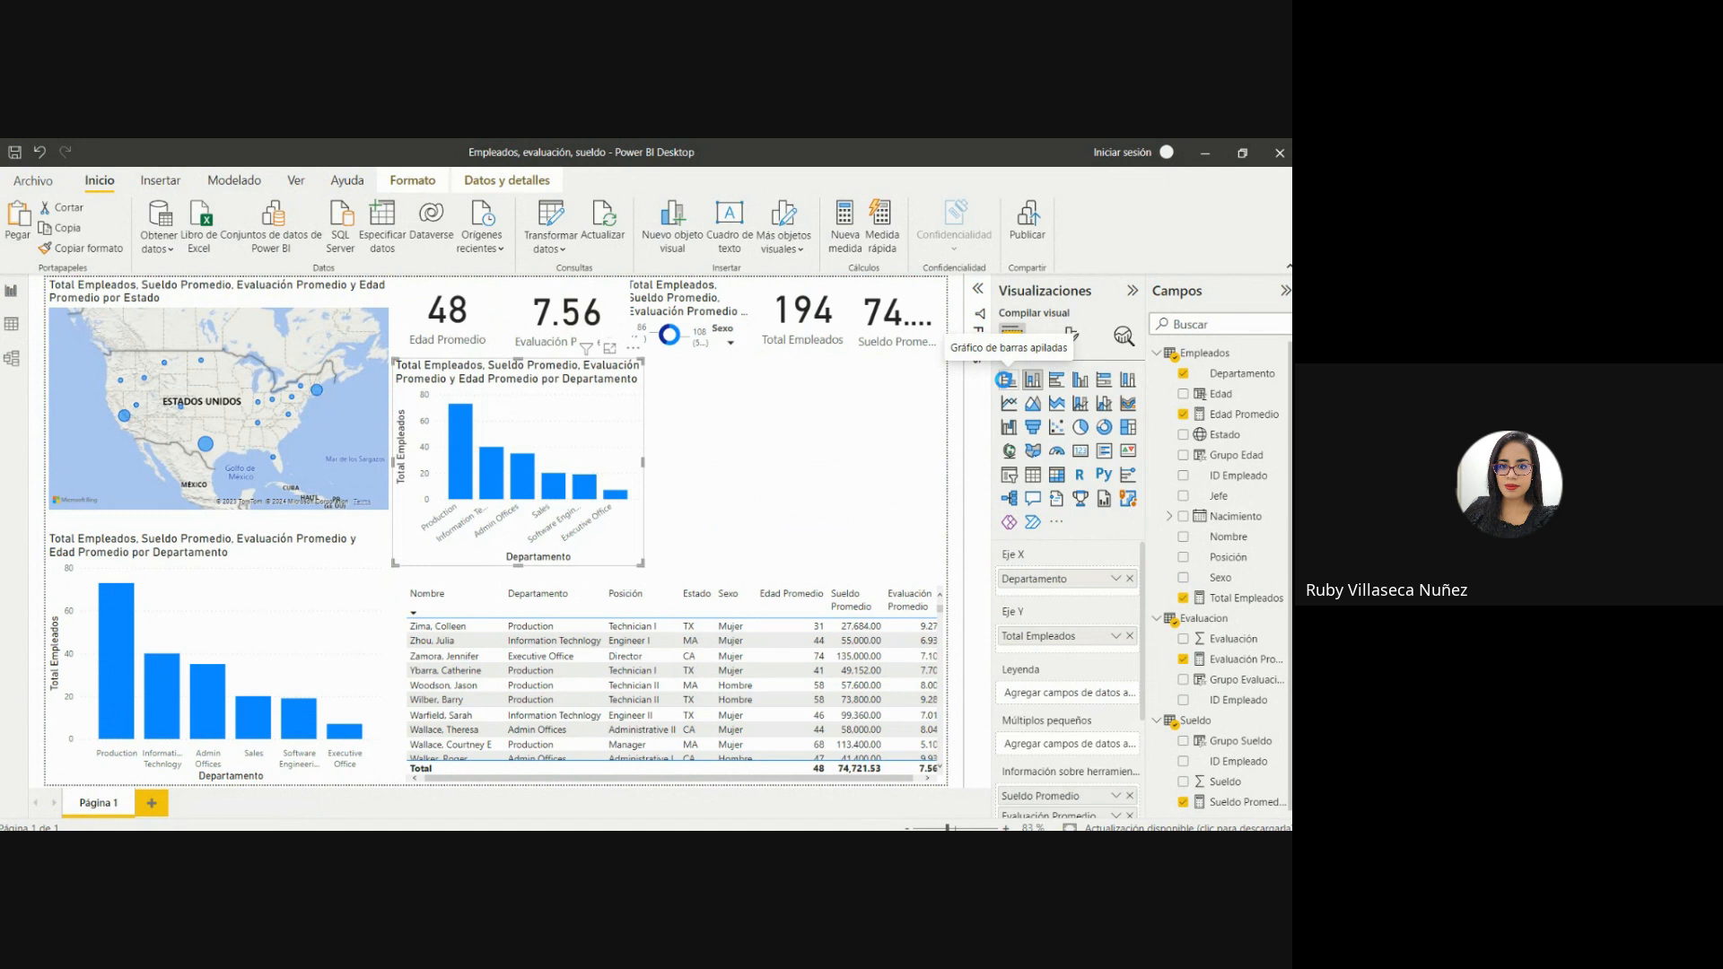
Convert the copied column chart into a stacked bar chart and narrow it to about half the width of the map.
left_click(1005, 381)
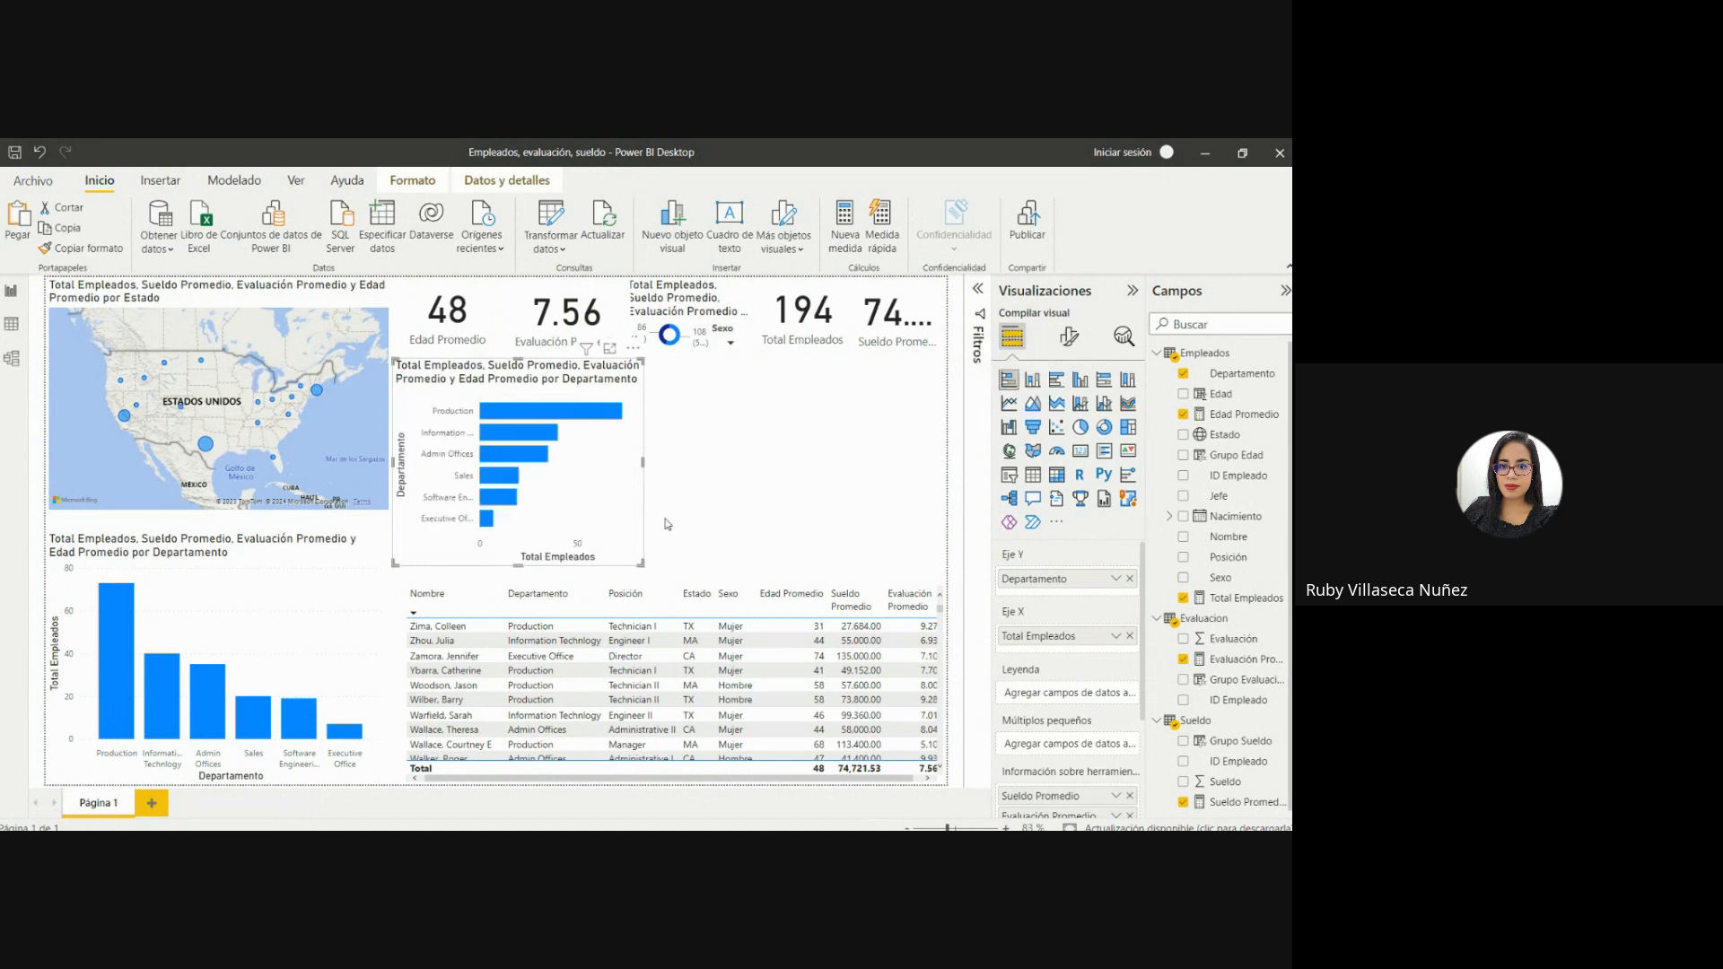
left_click_drag(640, 563, 605, 571)
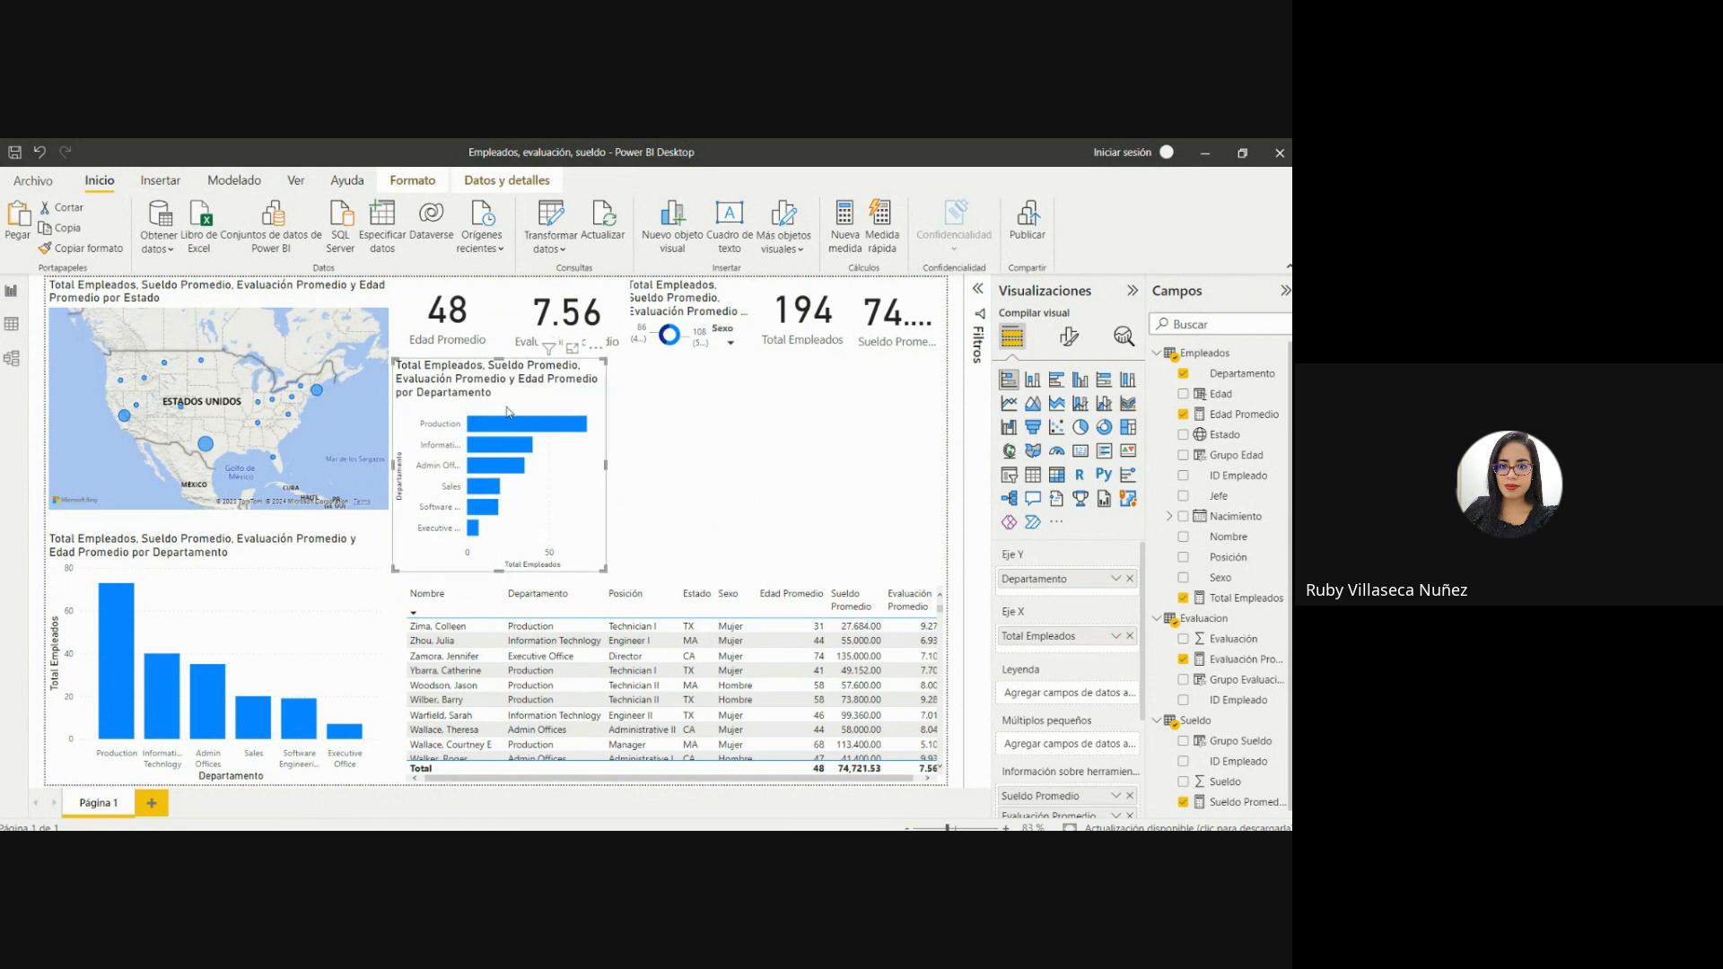
left_click_drag(606, 467, 579, 465)
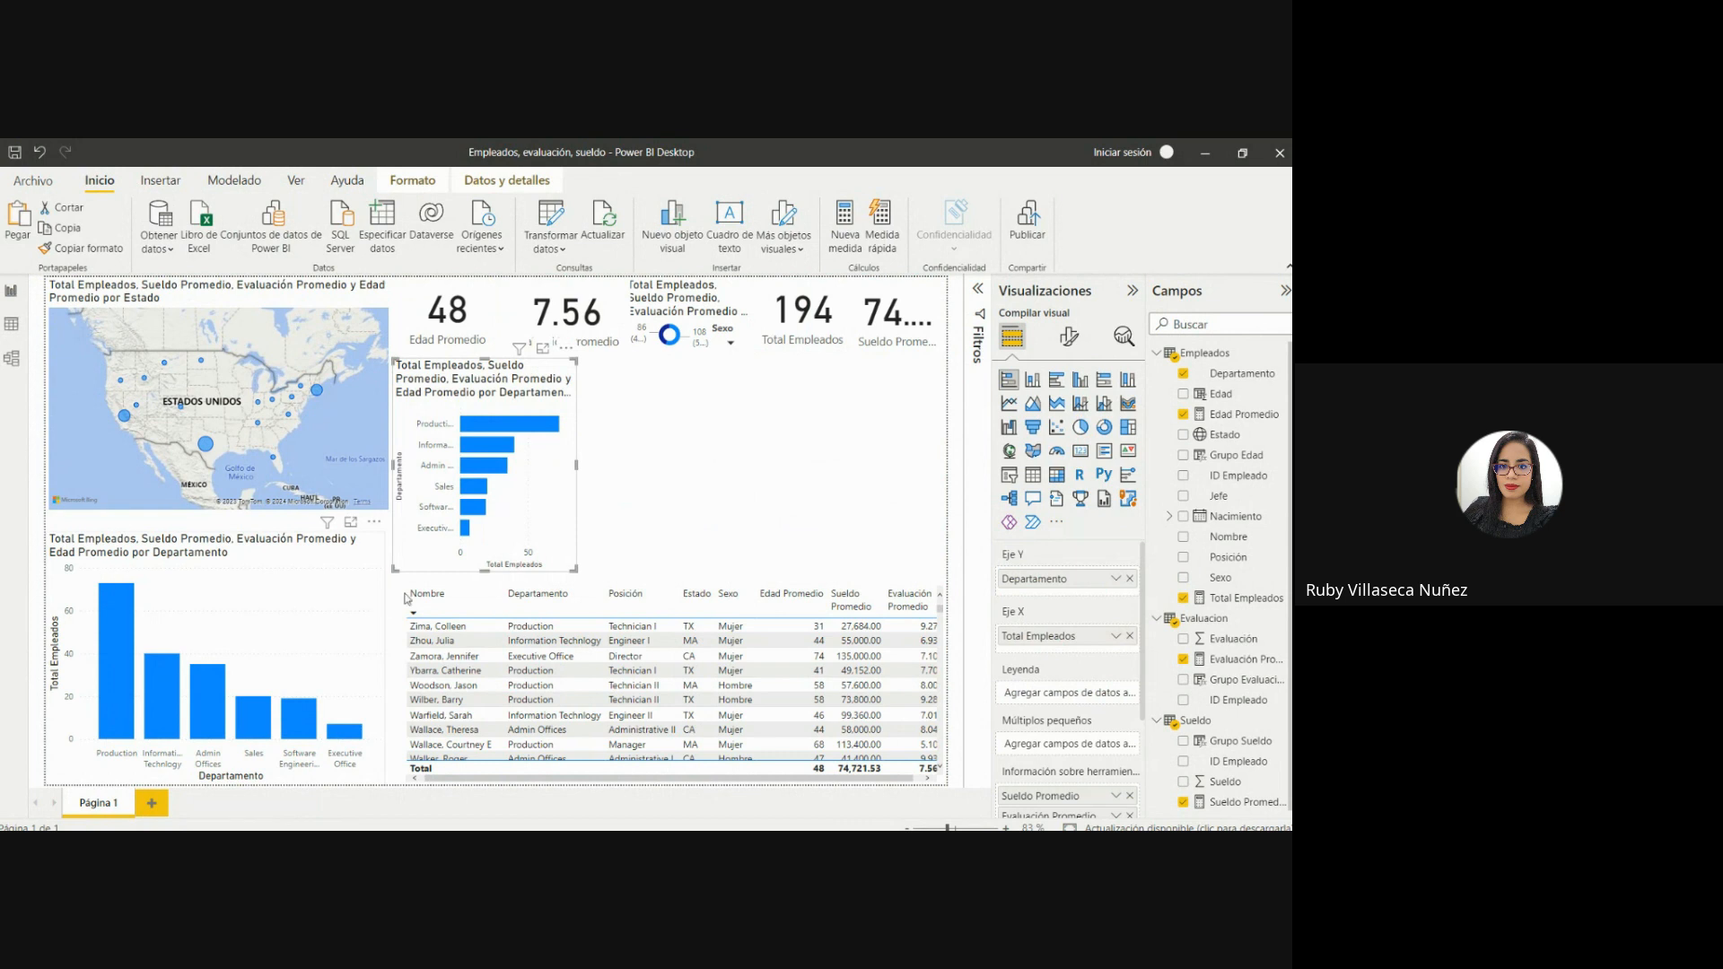
Replace Departamento with Grupo Sueldo on the Y axis of the stacked bar chart.
left_click(1129, 580)
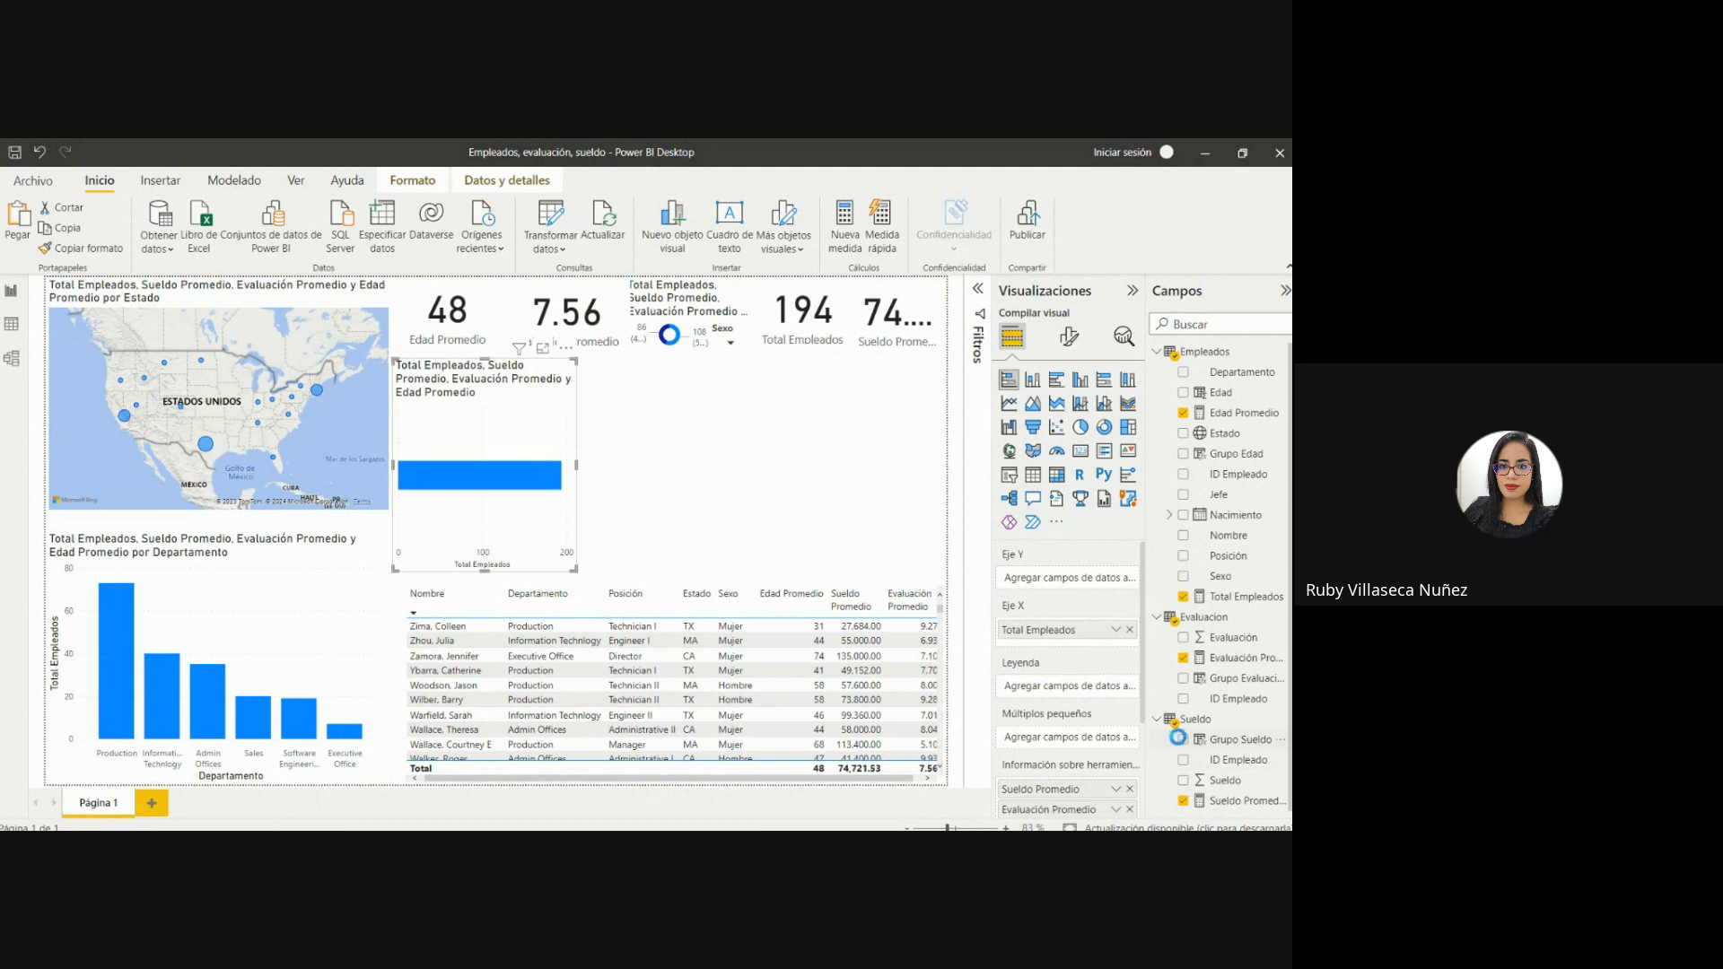
left_click(1184, 740)
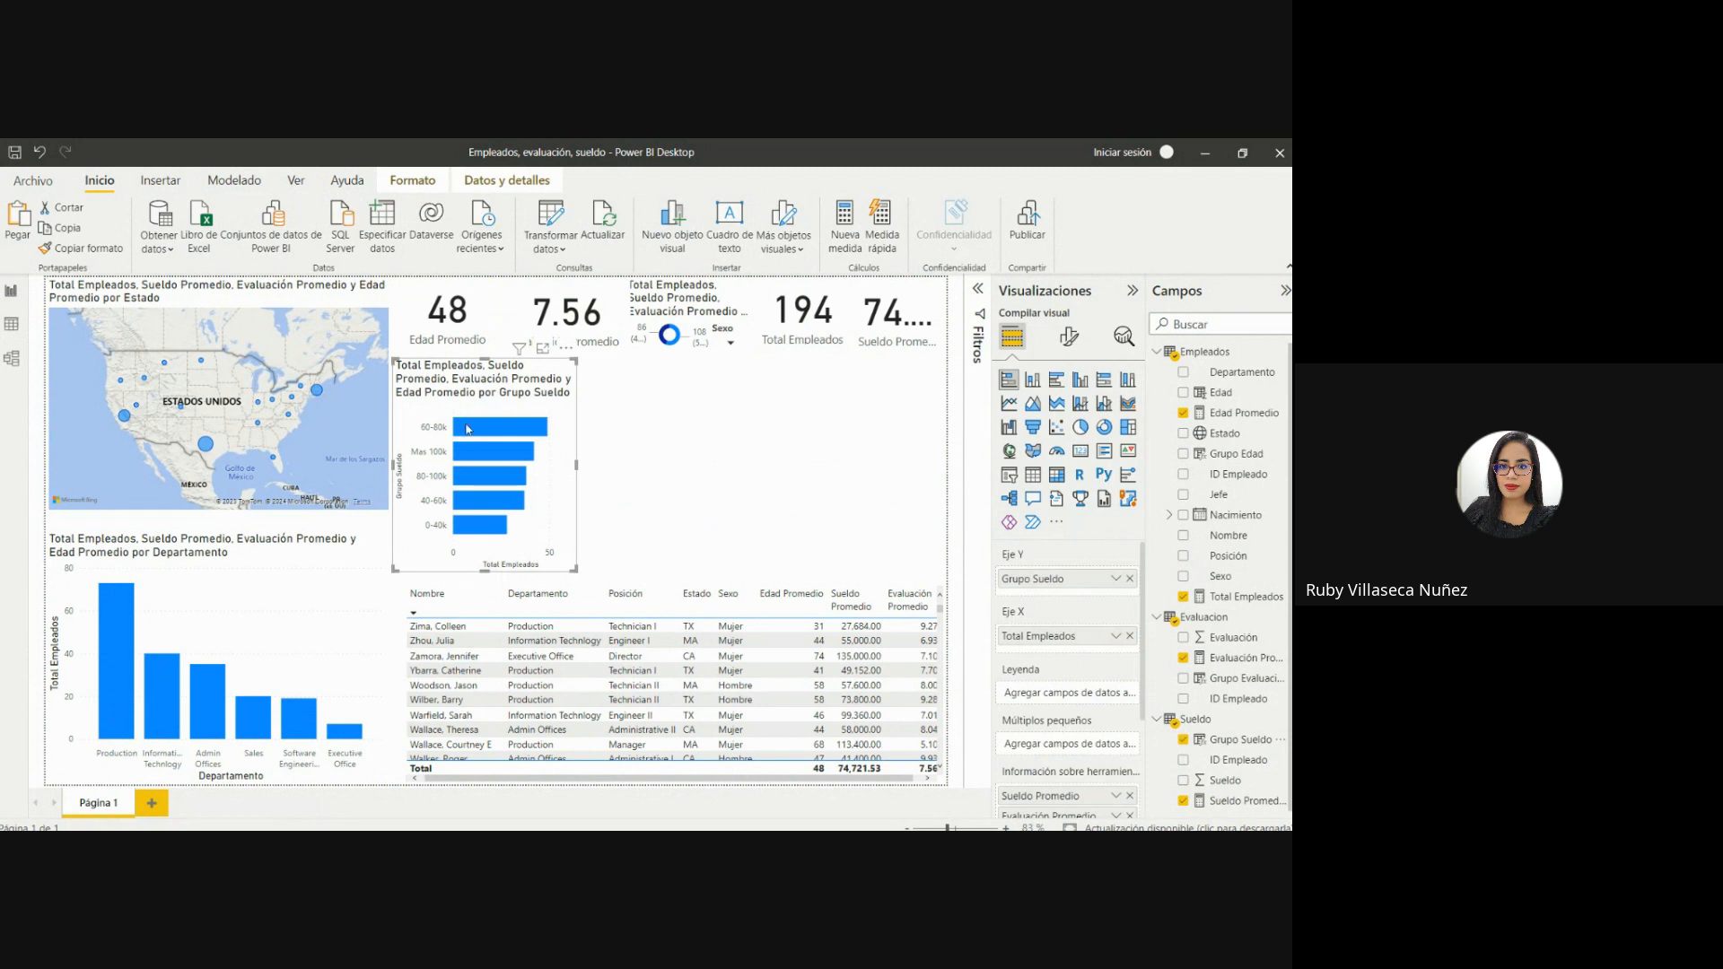
Examine the employee totals and averages for each salary group in the bar chart, along with the chart's tooltip fields.
mouse_move(468, 429)
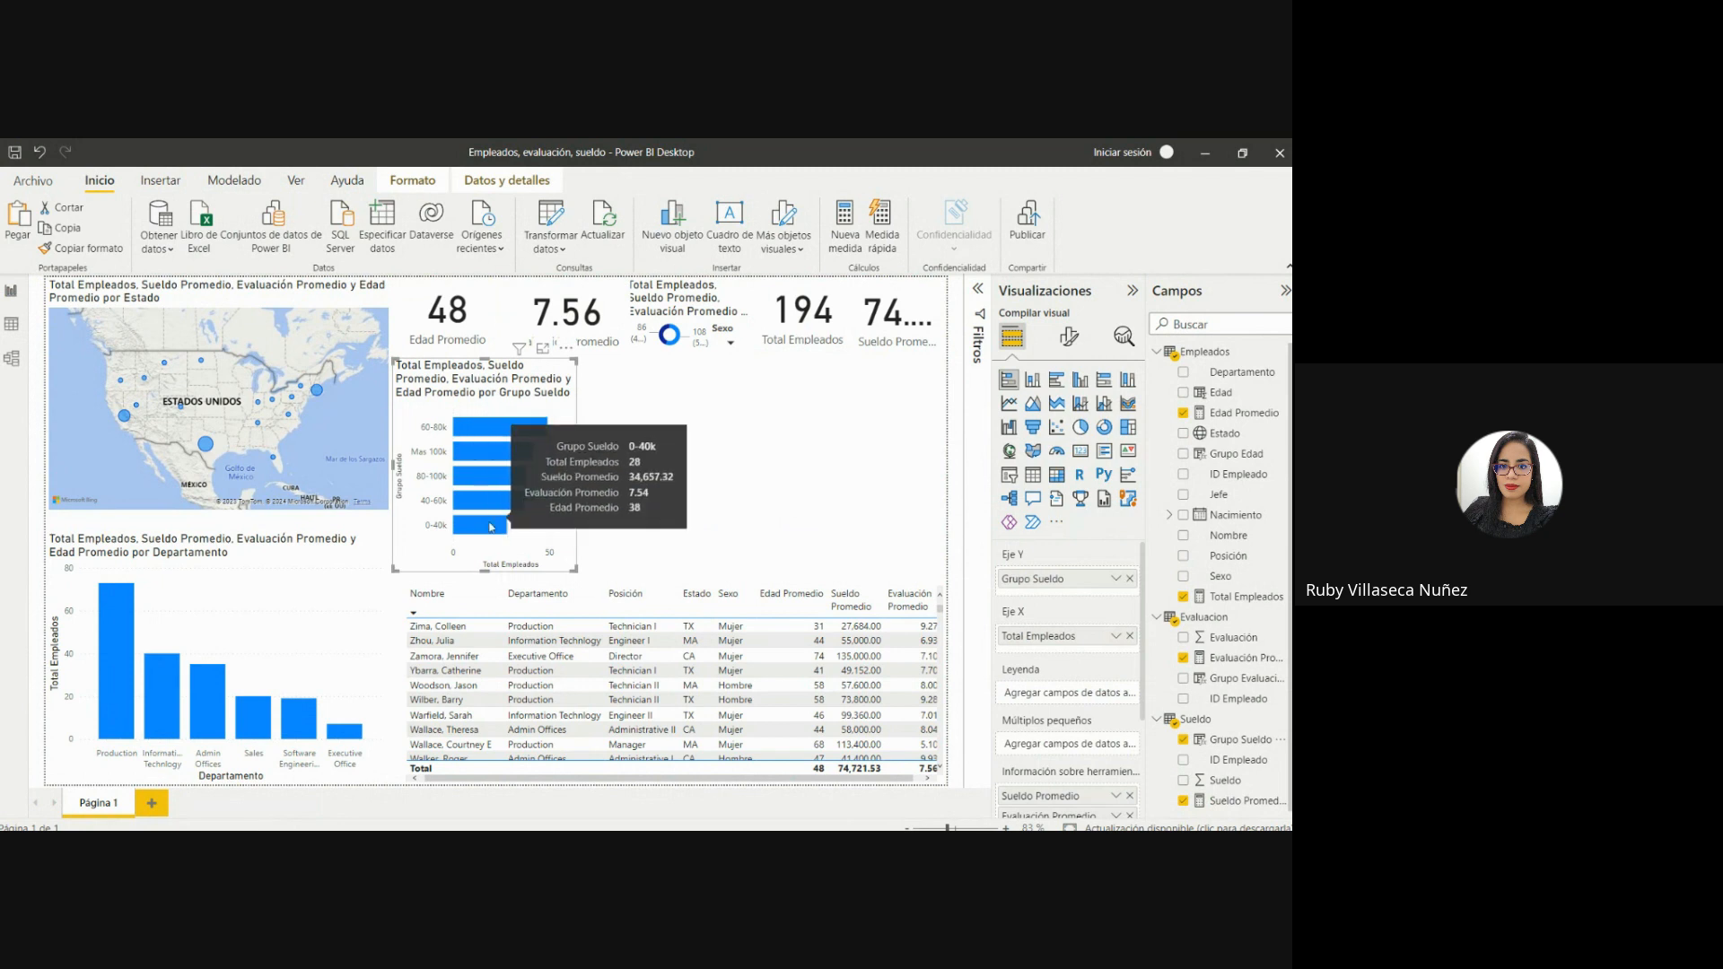
mouse_move(472, 530)
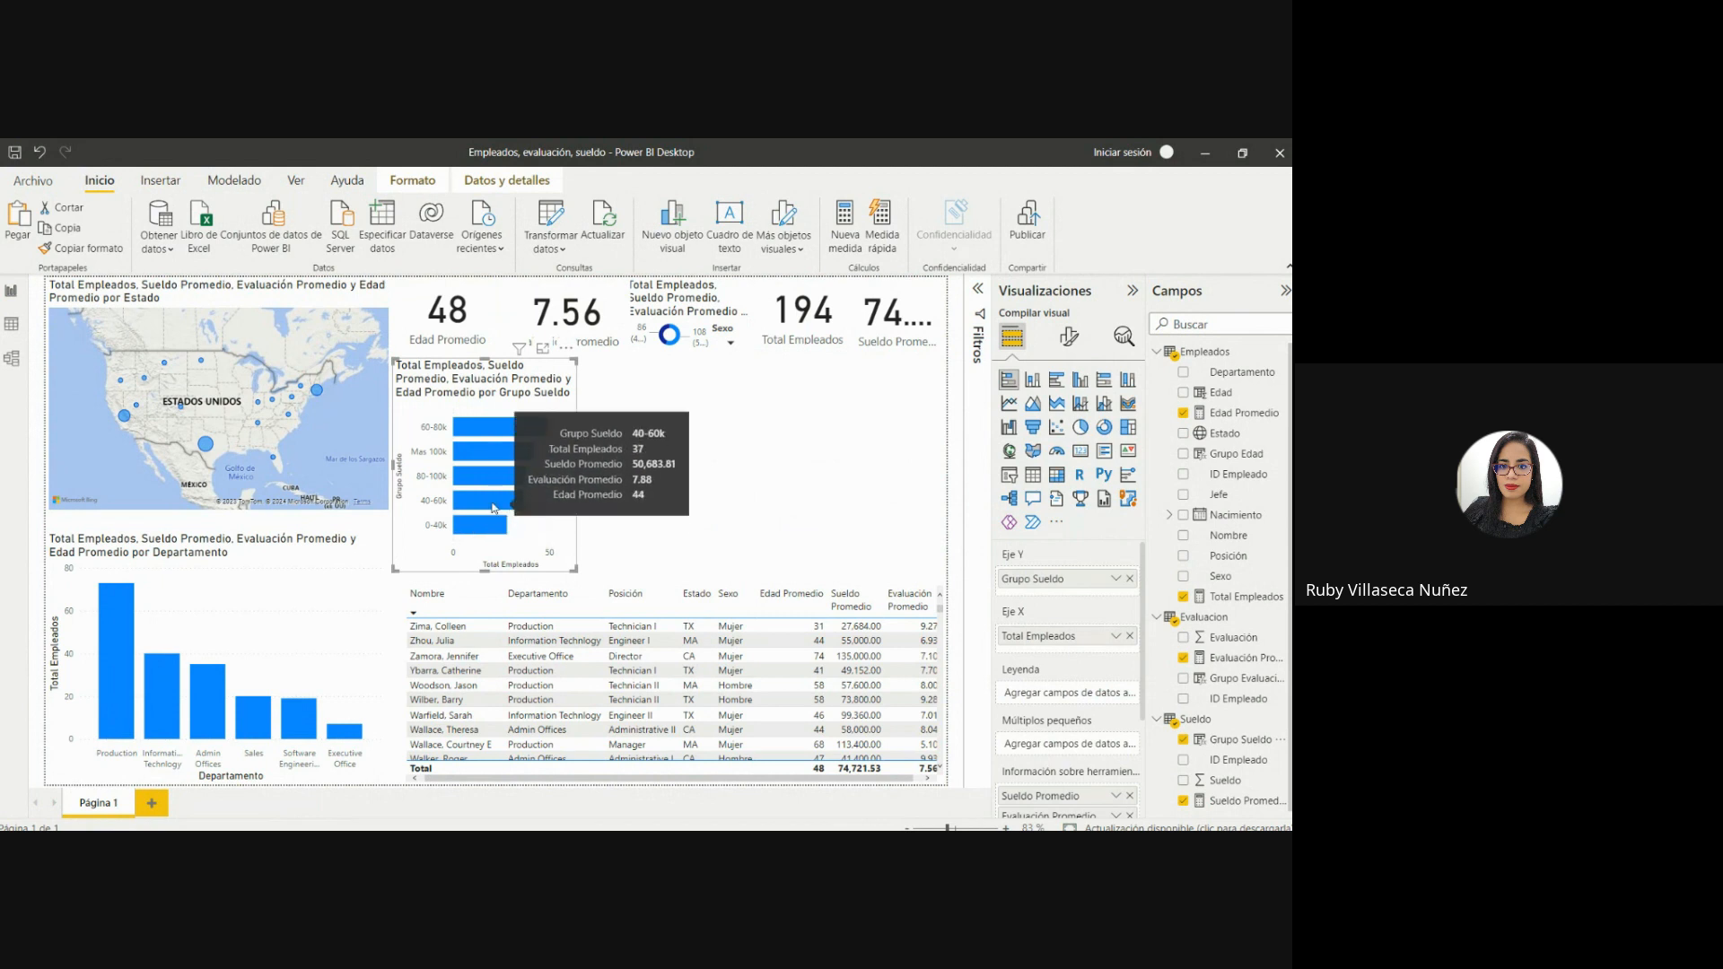
mouse_move(495, 475)
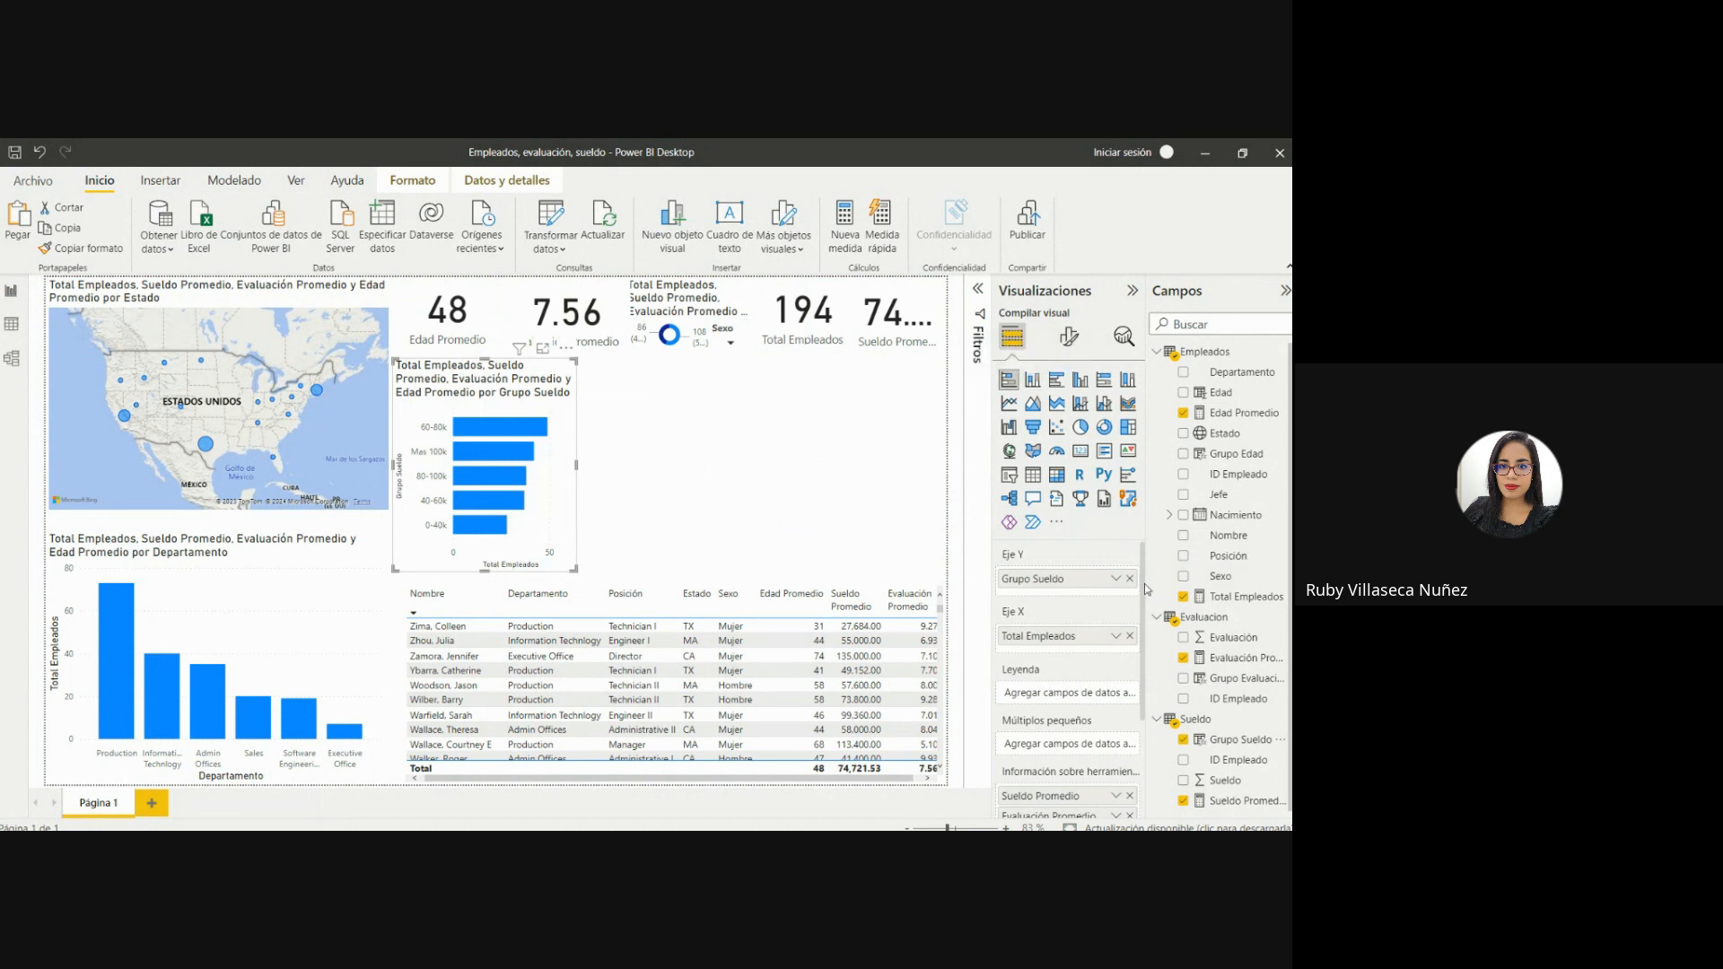
scroll(1147, 581, "down", 2)
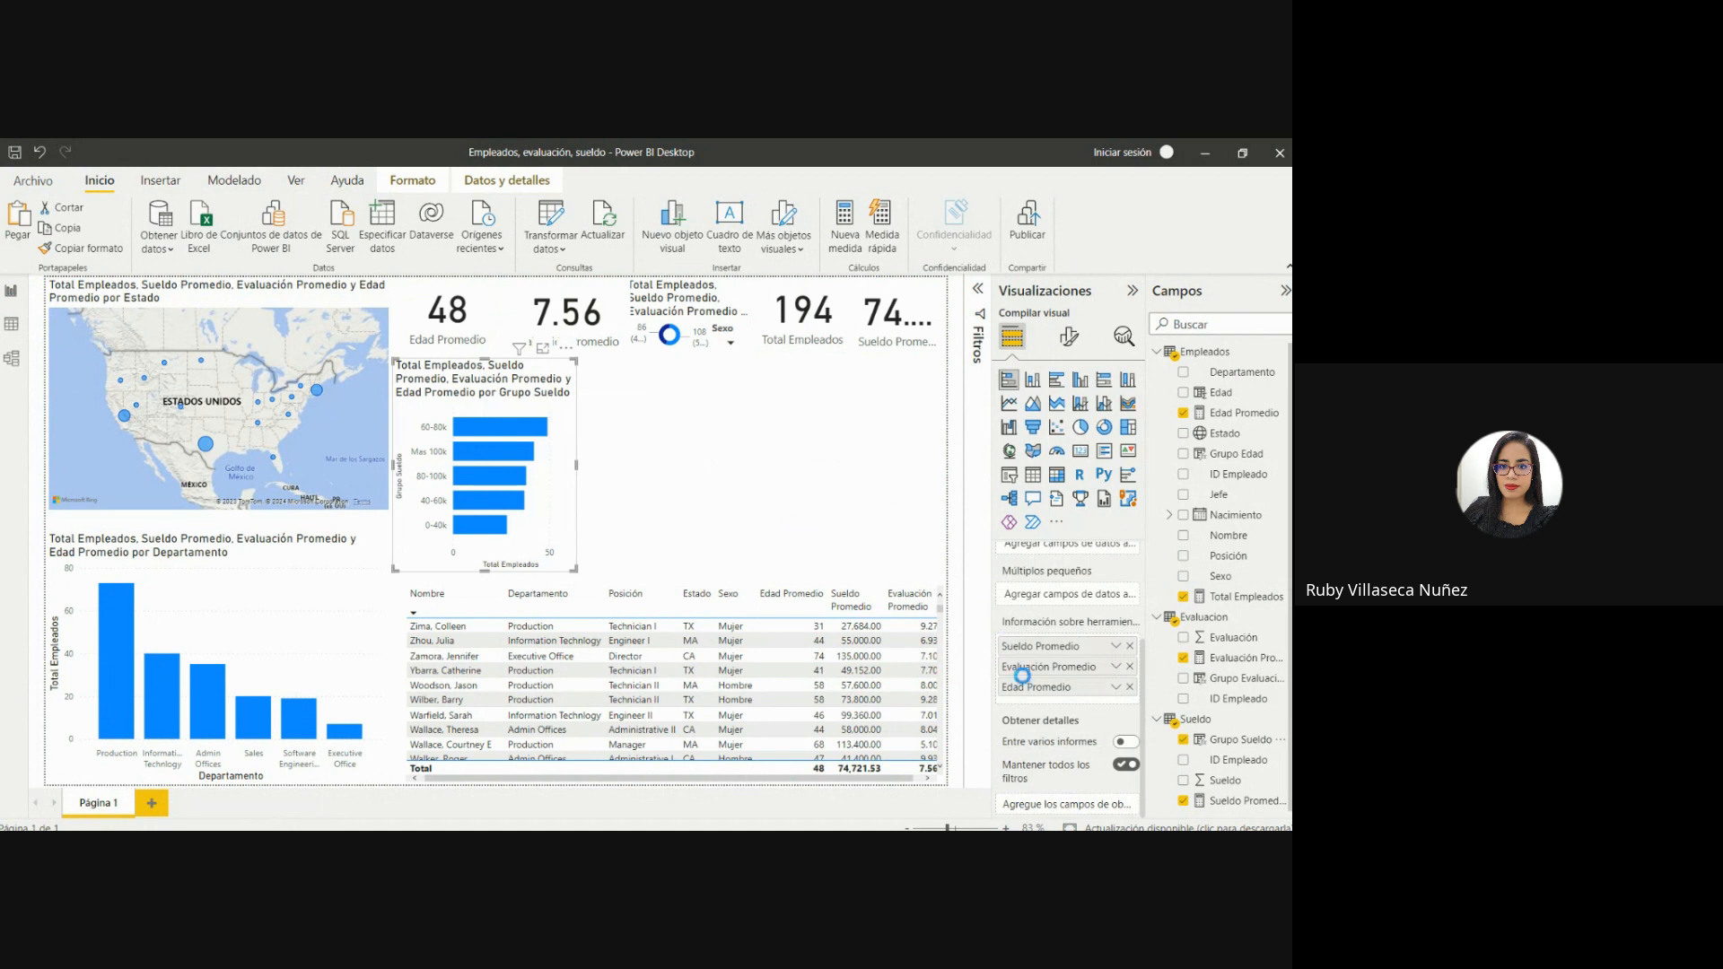
scroll(1141, 662, "up", 2)
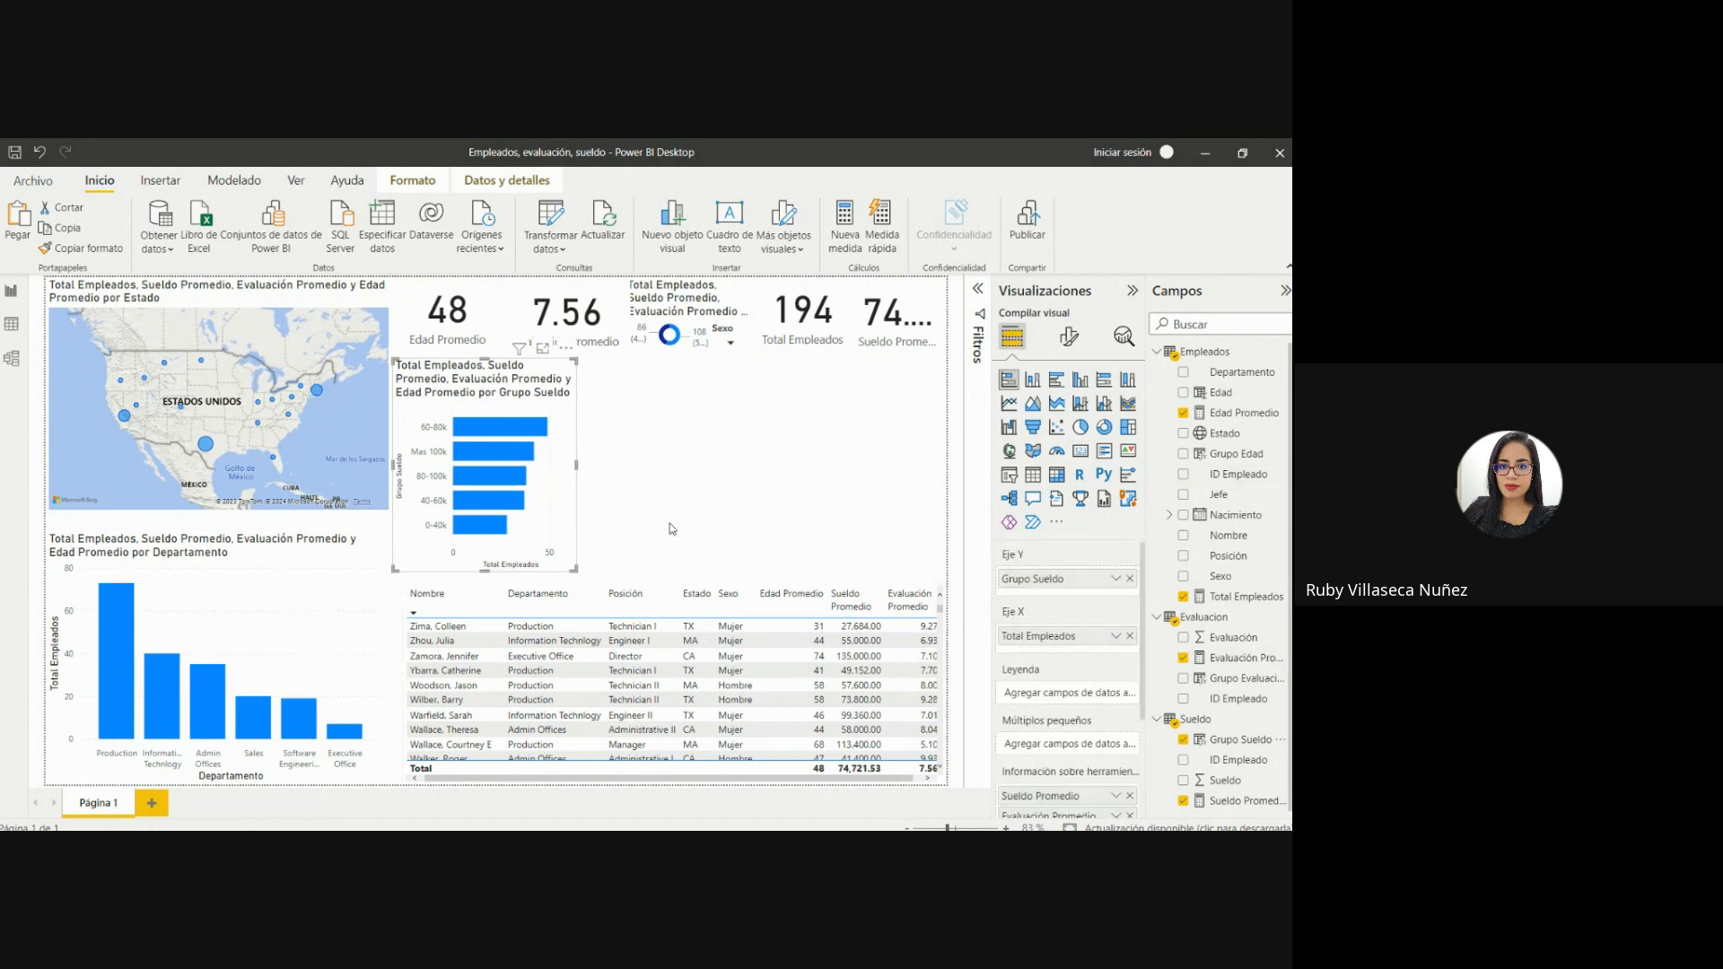
Cross-filter the report by the 60-80k salary group and by Mas 100k to compare the visuals, and clear the selection.
left_click(473, 435)
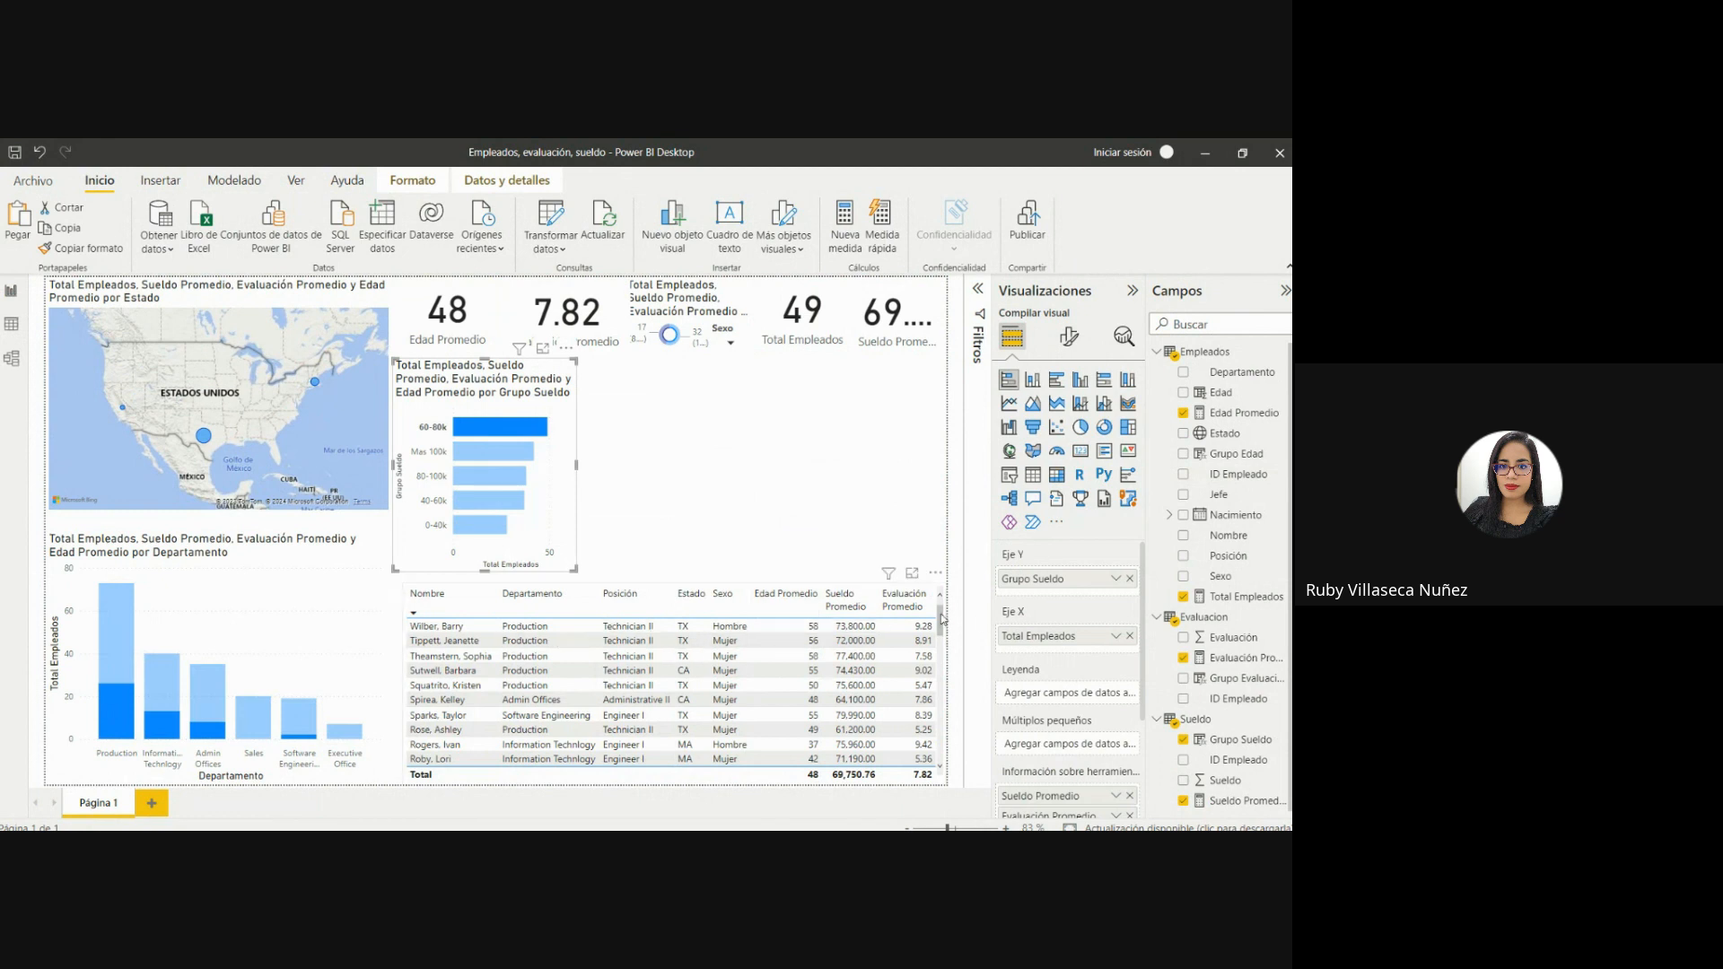
mouse_move(940, 621)
left_mouse_down()
mouse_move(936, 795)
mouse_move(948, 617)
left_mouse_up()
left_click(514, 455)
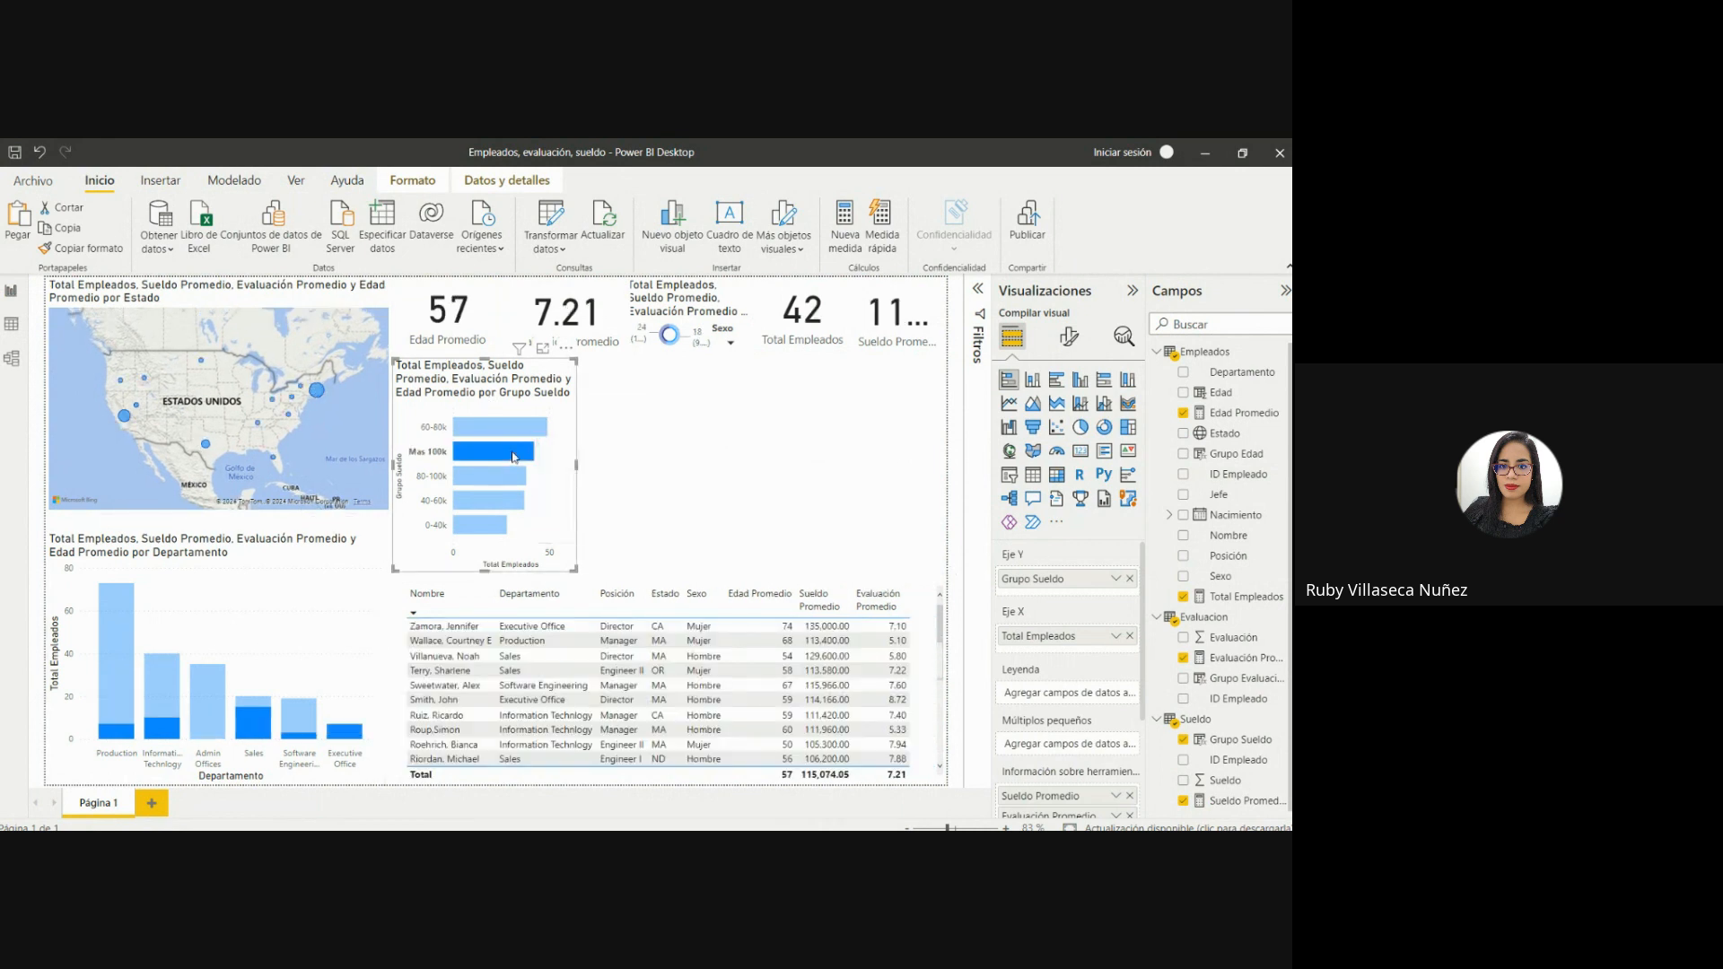
mouse_move(545, 439)
left_click(549, 496)
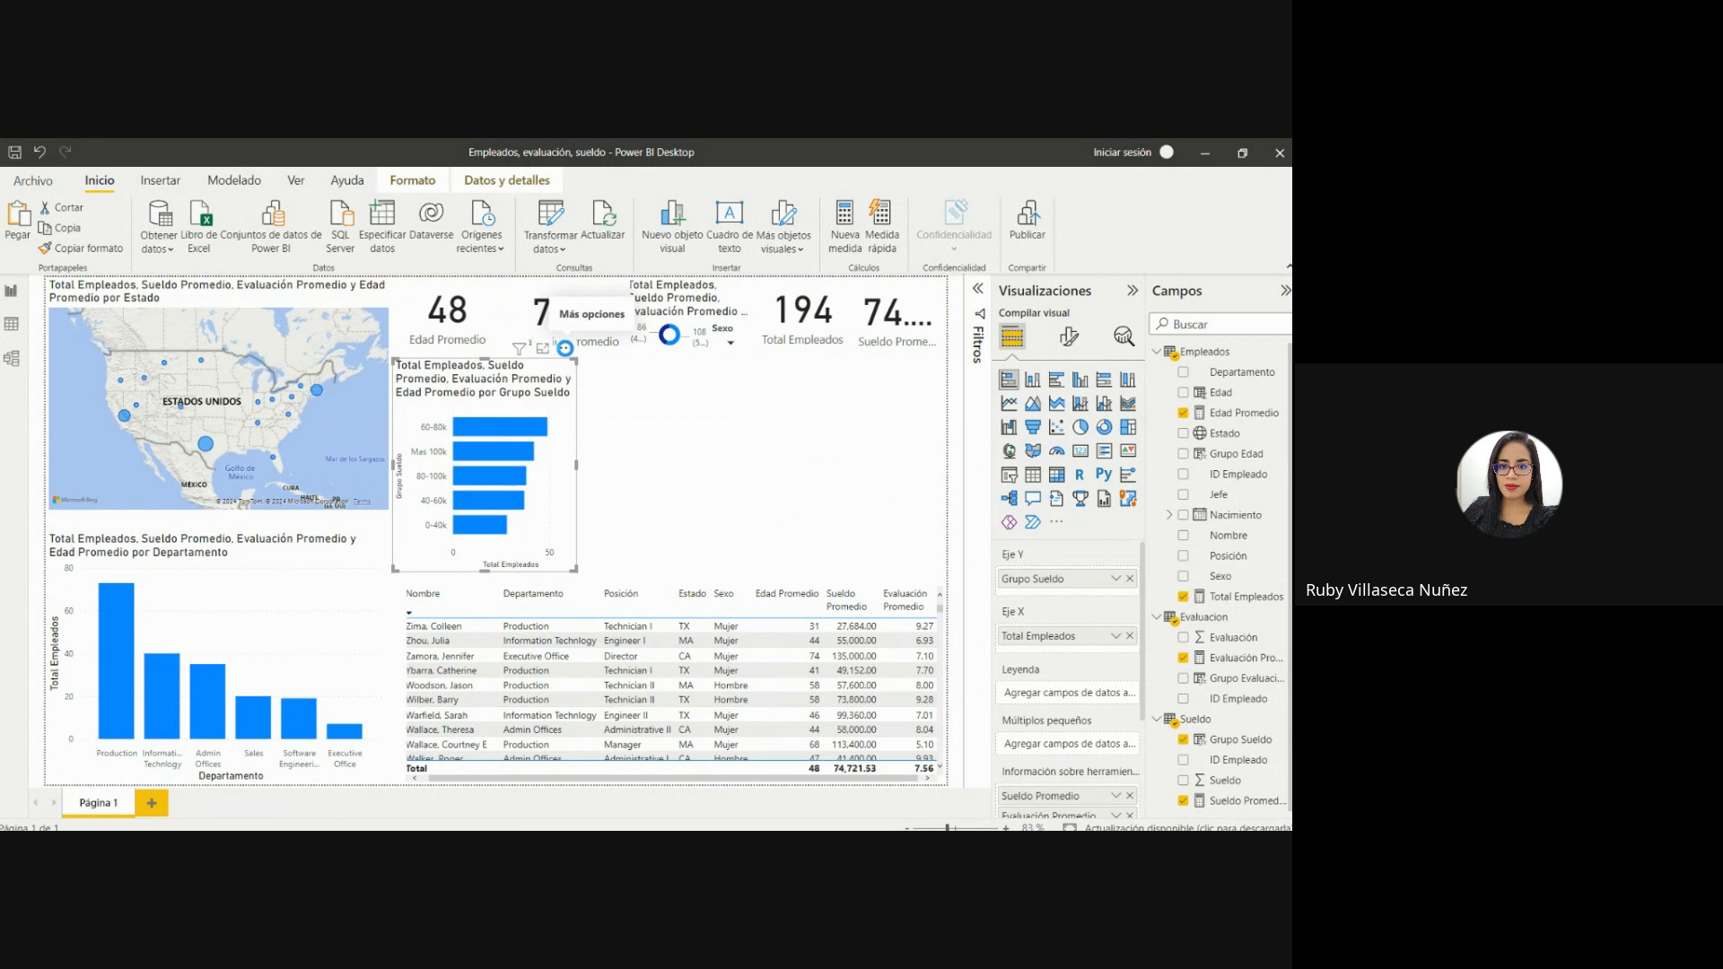
Sort the salary group bar chart by Grupo Sueldo in ascending order.
left_click(564, 348)
mouse_move(689, 451)
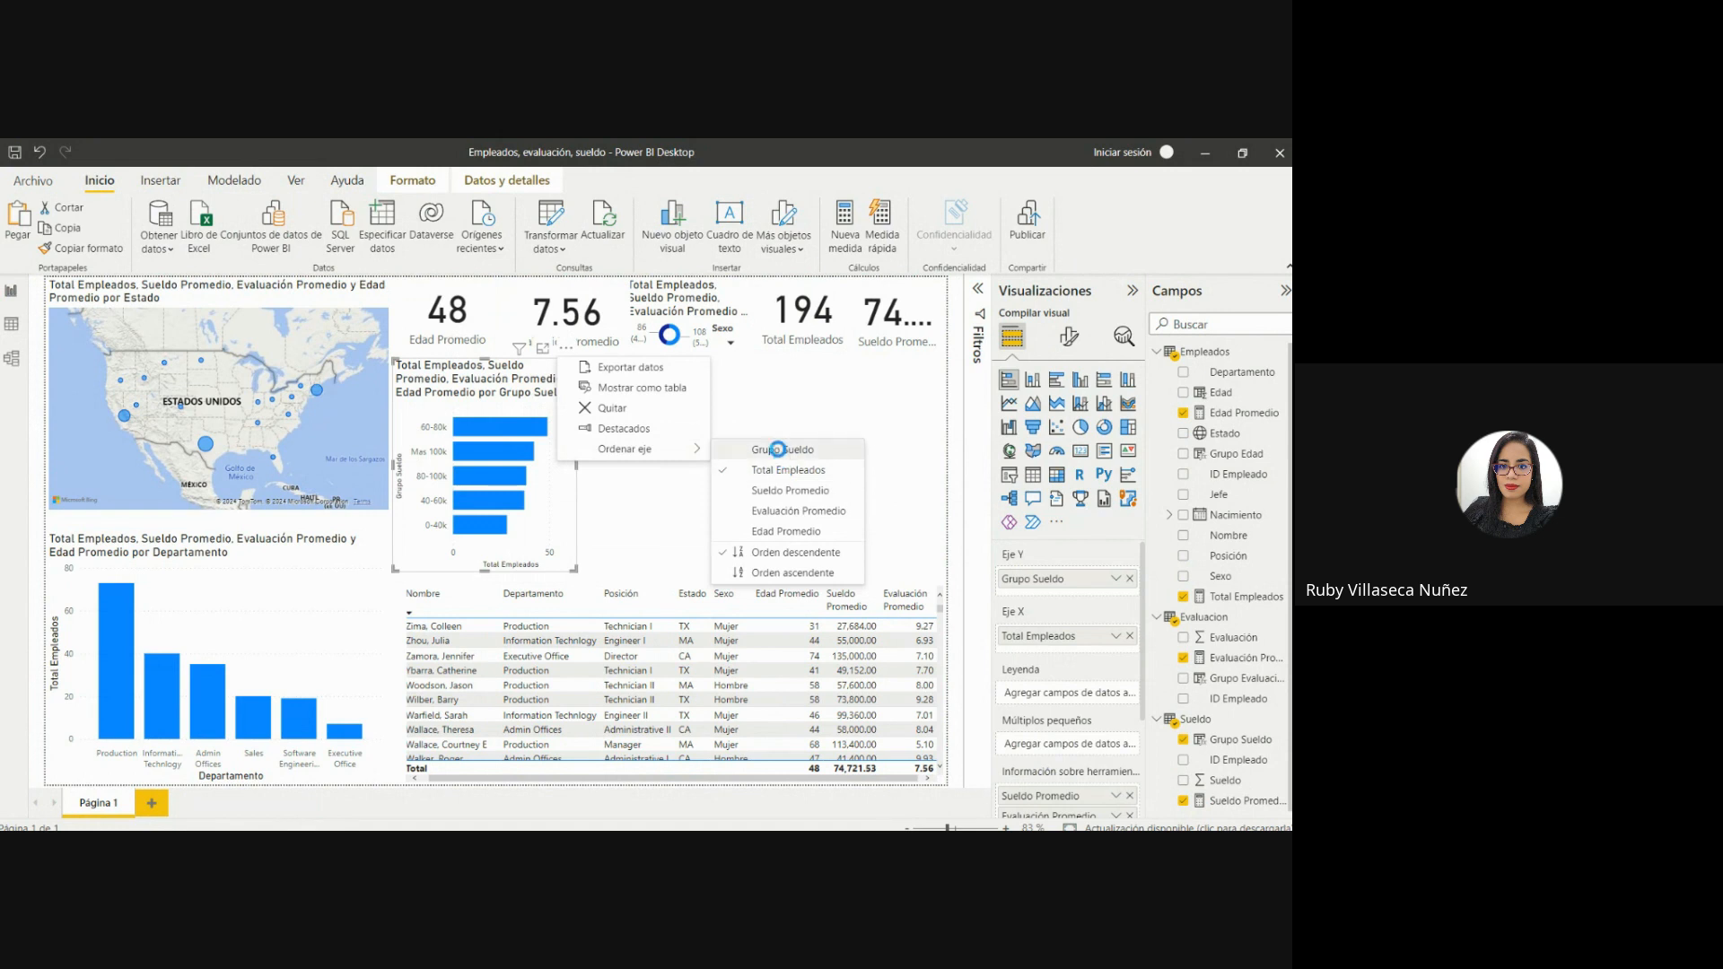
left_click(777, 449)
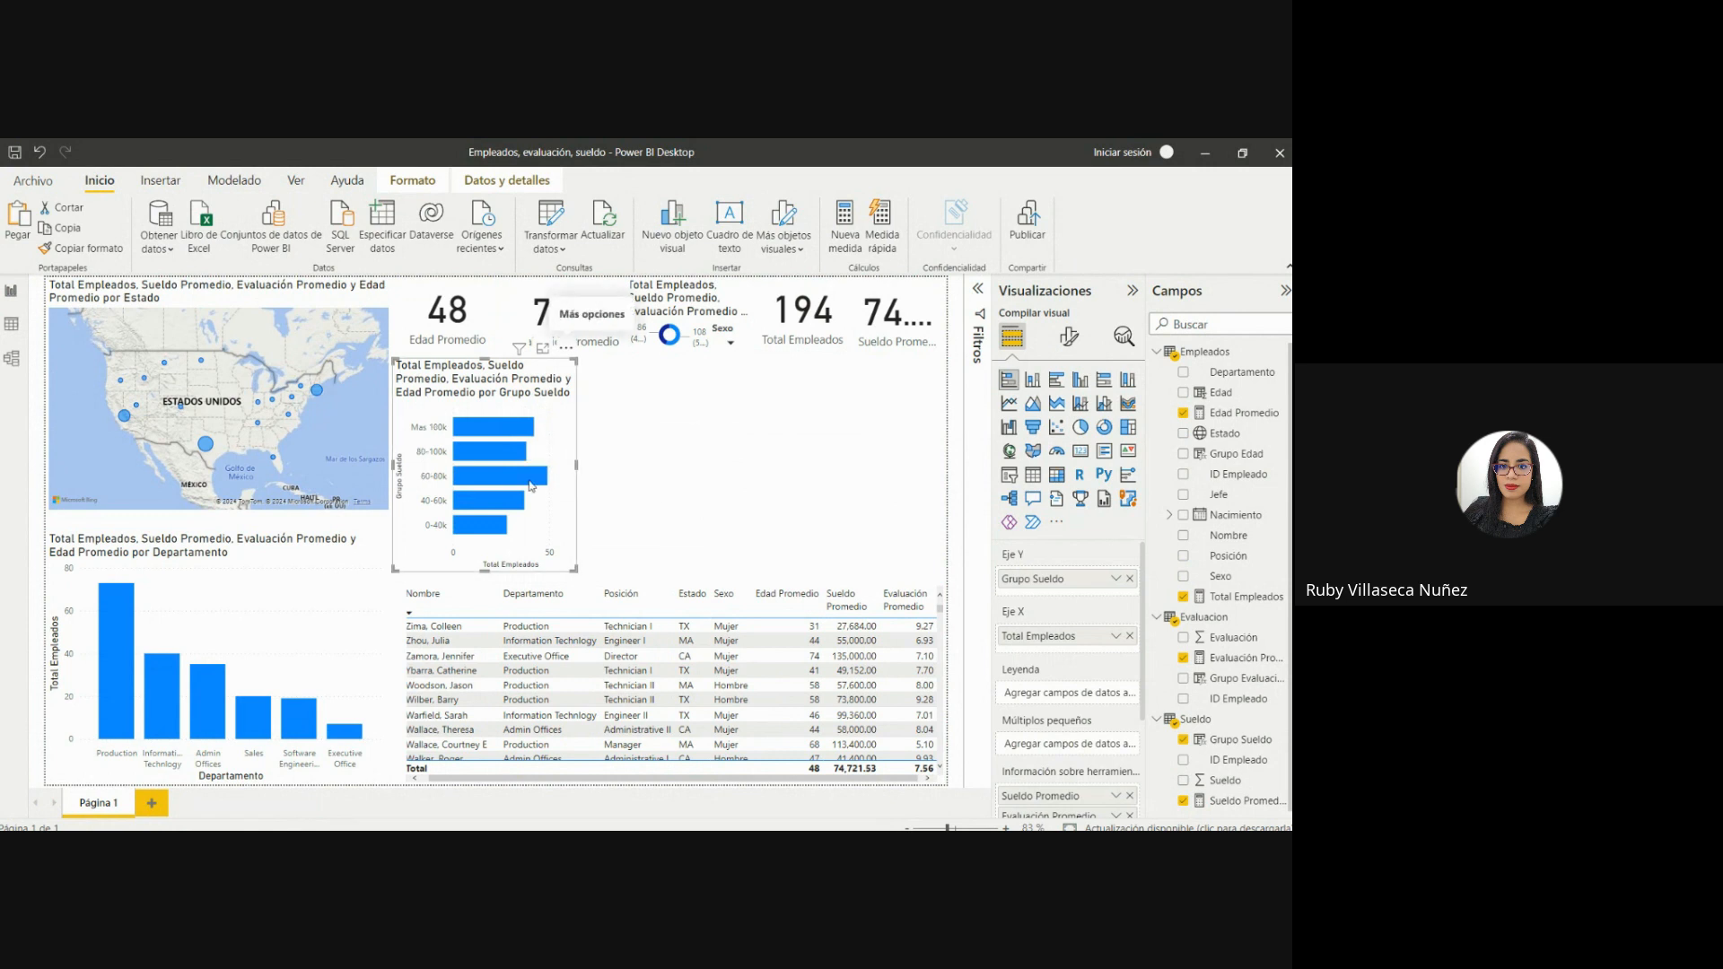
mouse_move(422, 443)
left_click(564, 347)
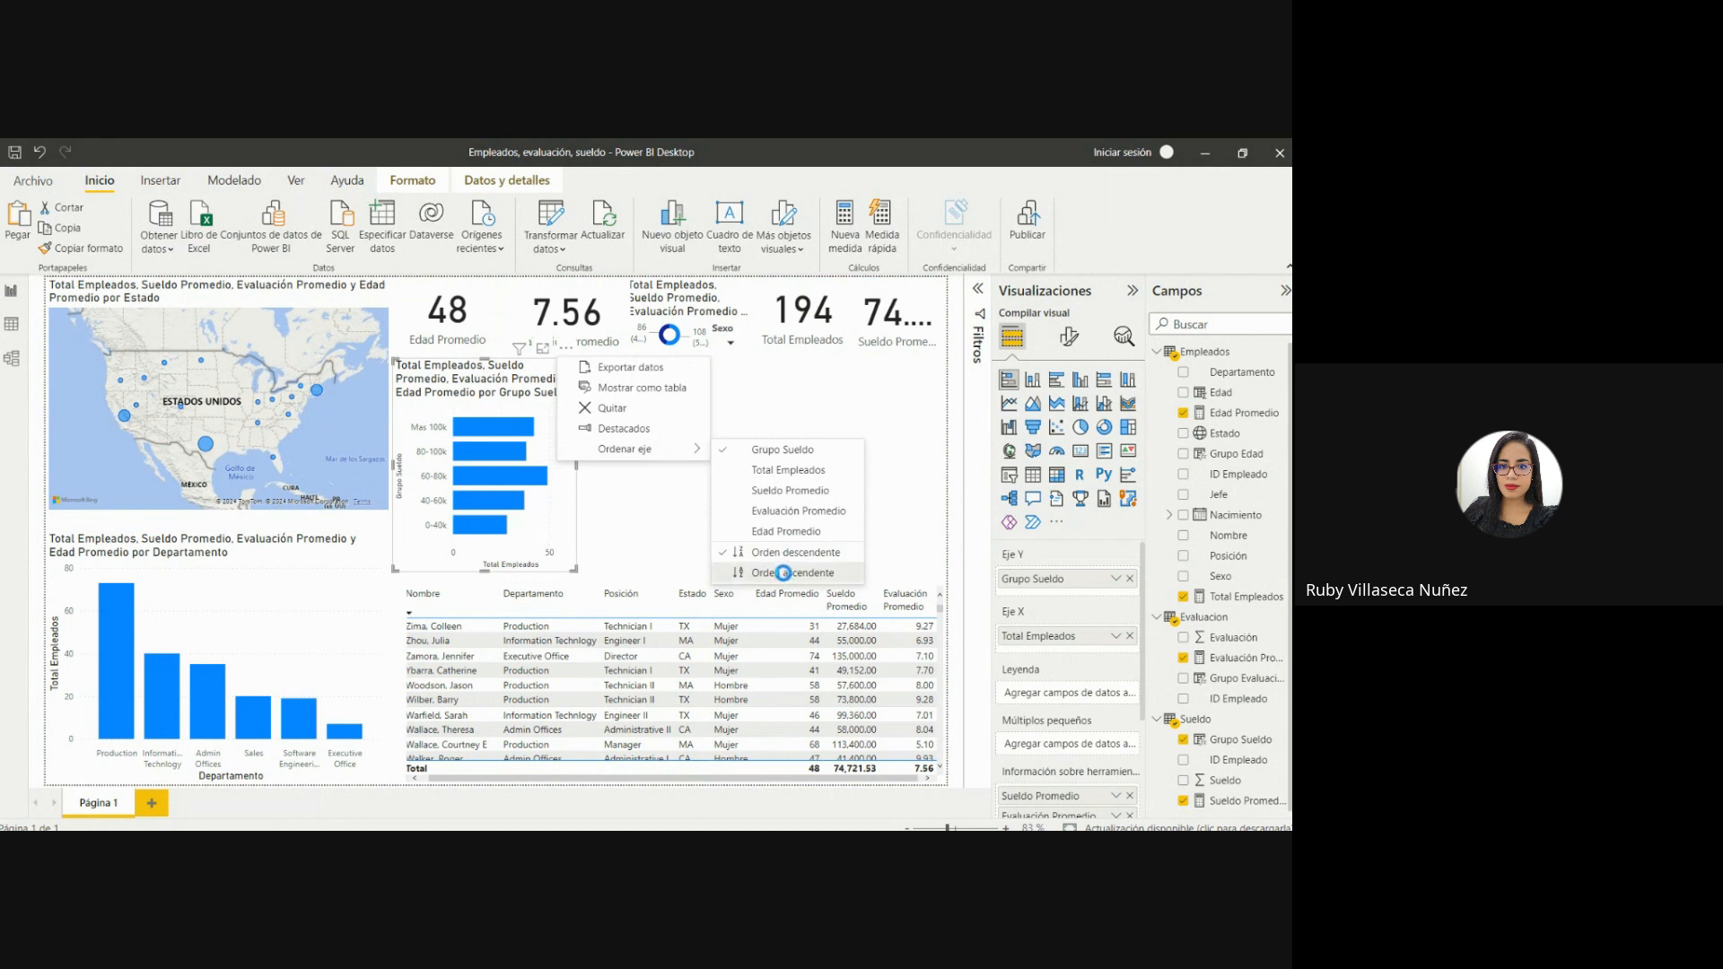
left_click(784, 574)
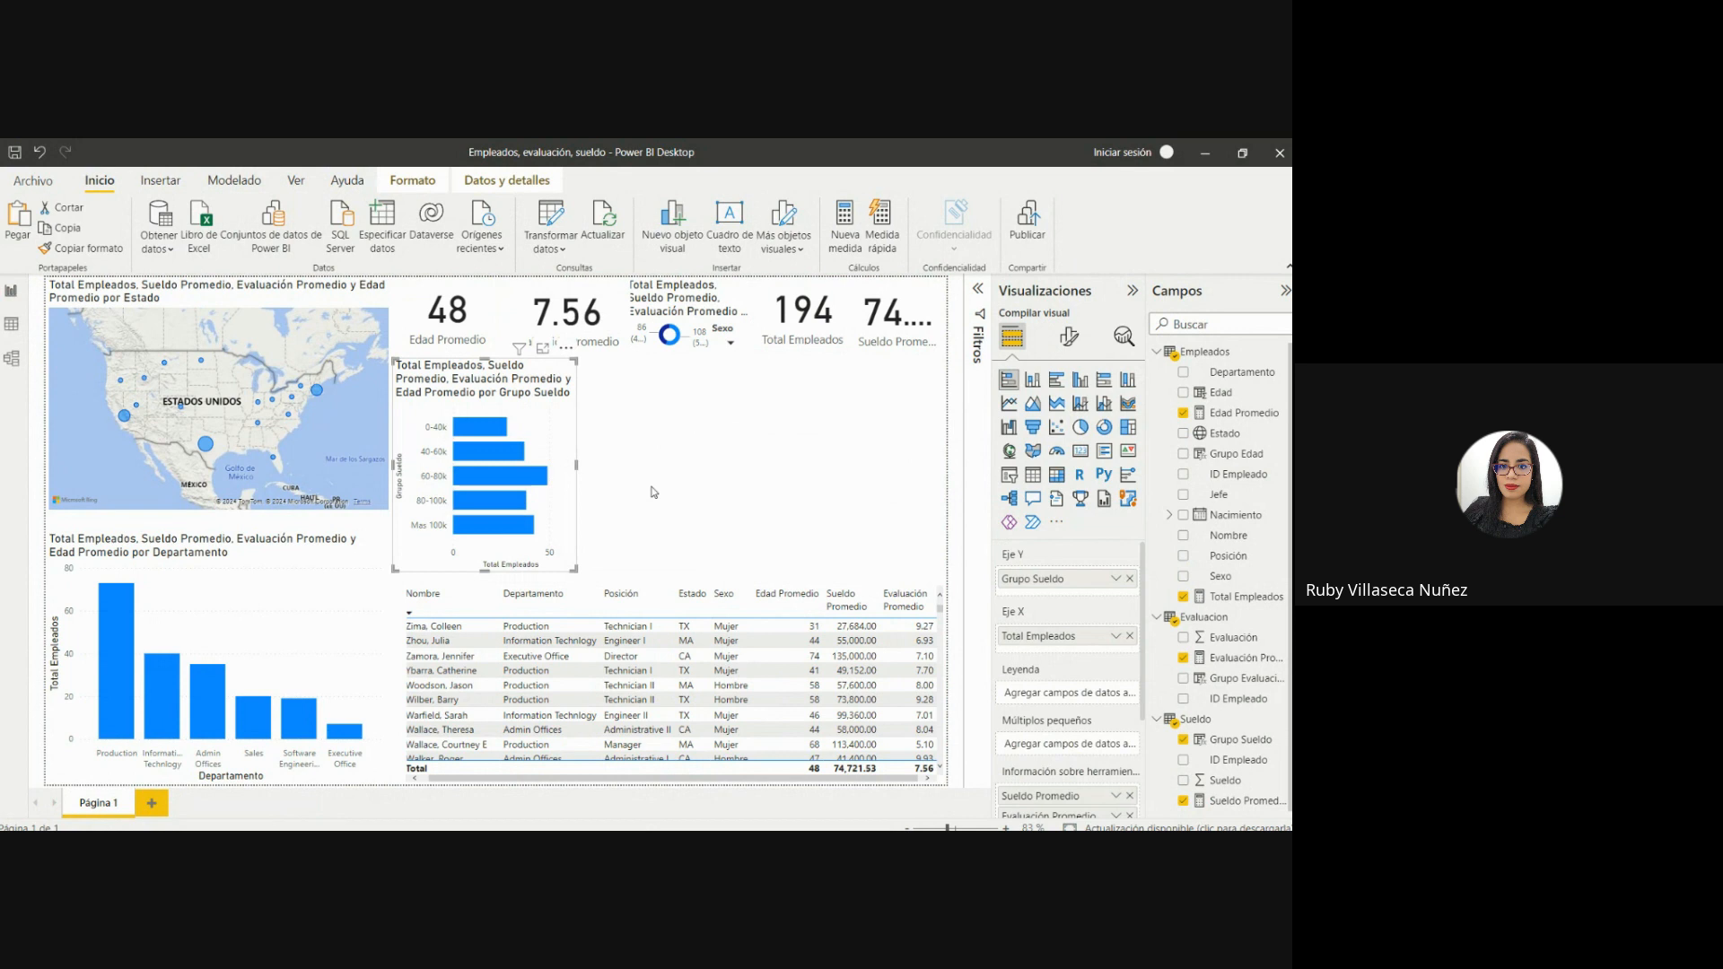
Paste two copies of the salary group bar chart and line them up beside the original above the employee table.
key("ctrl+v")
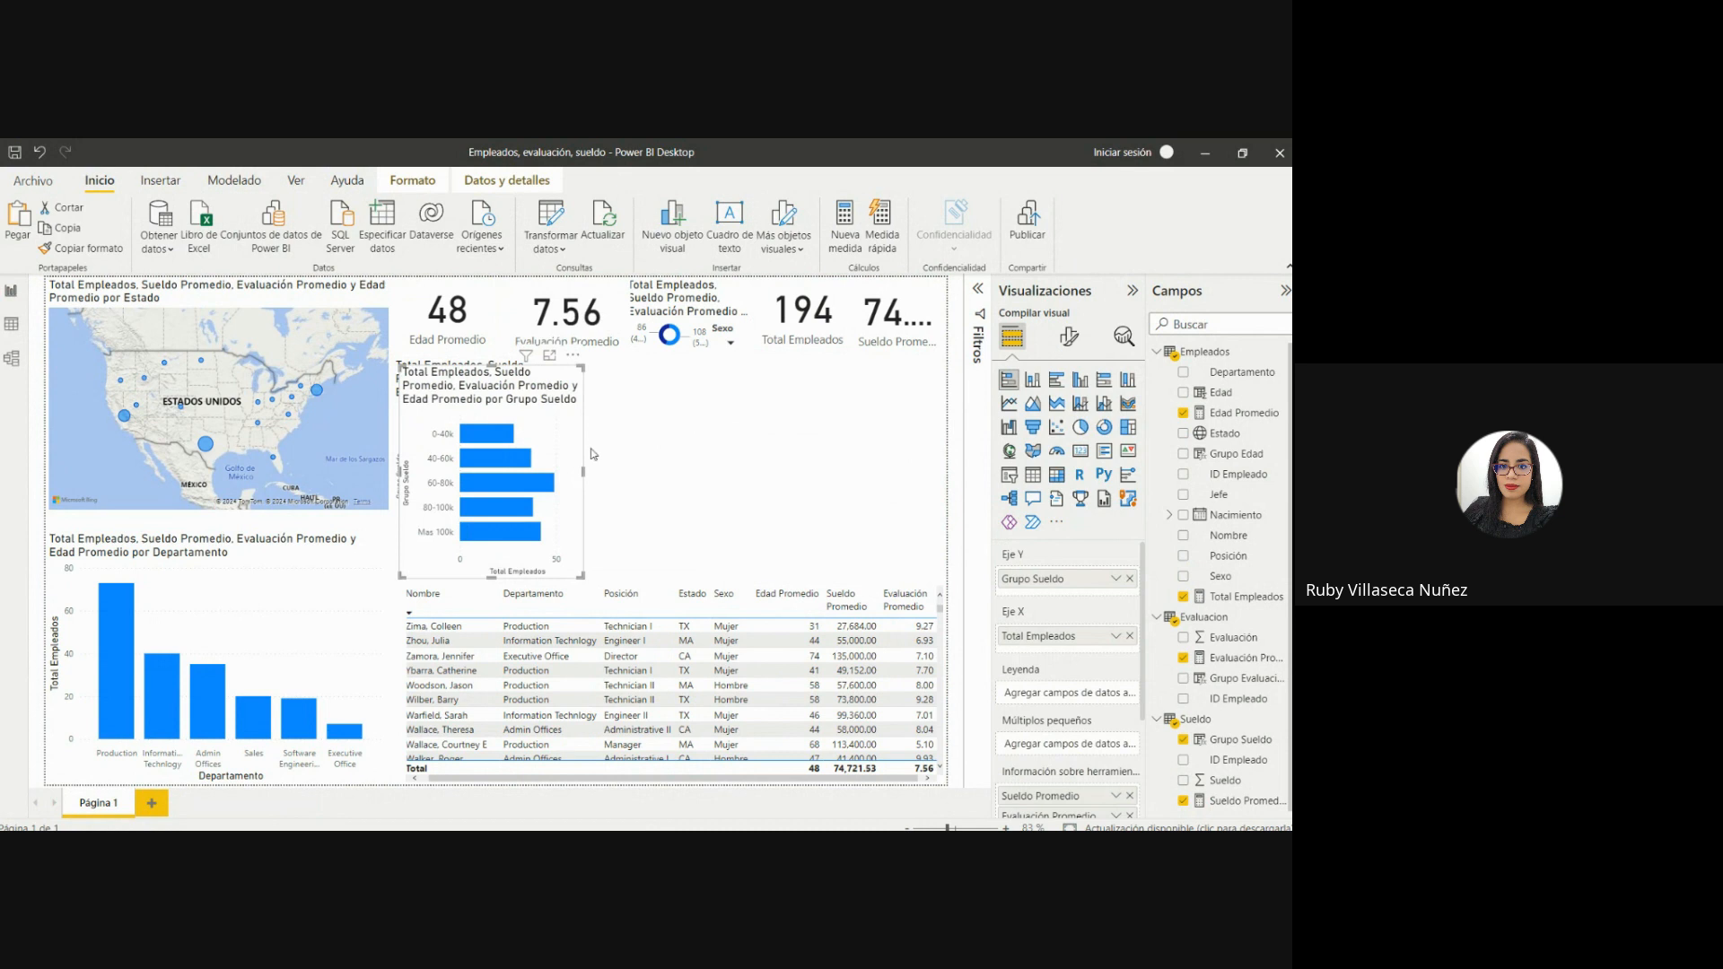
left_click_drag(524, 403, 917, 409)
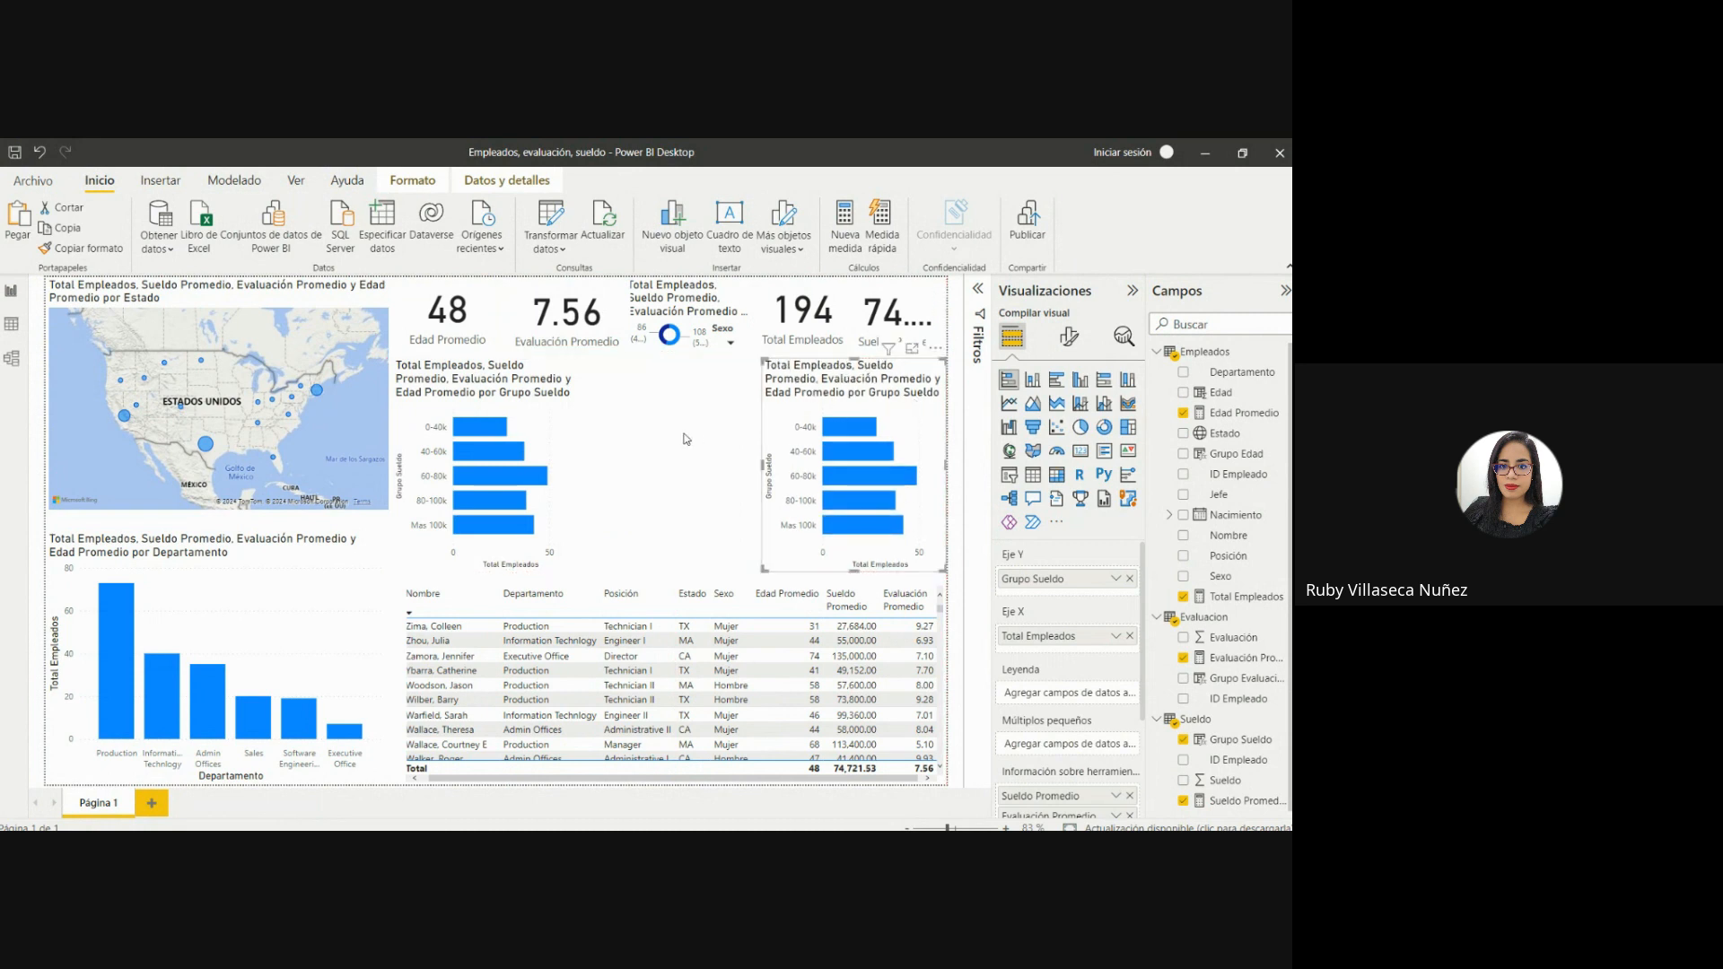
key("ctrl+v")
left_click_drag(530, 430, 712, 419)
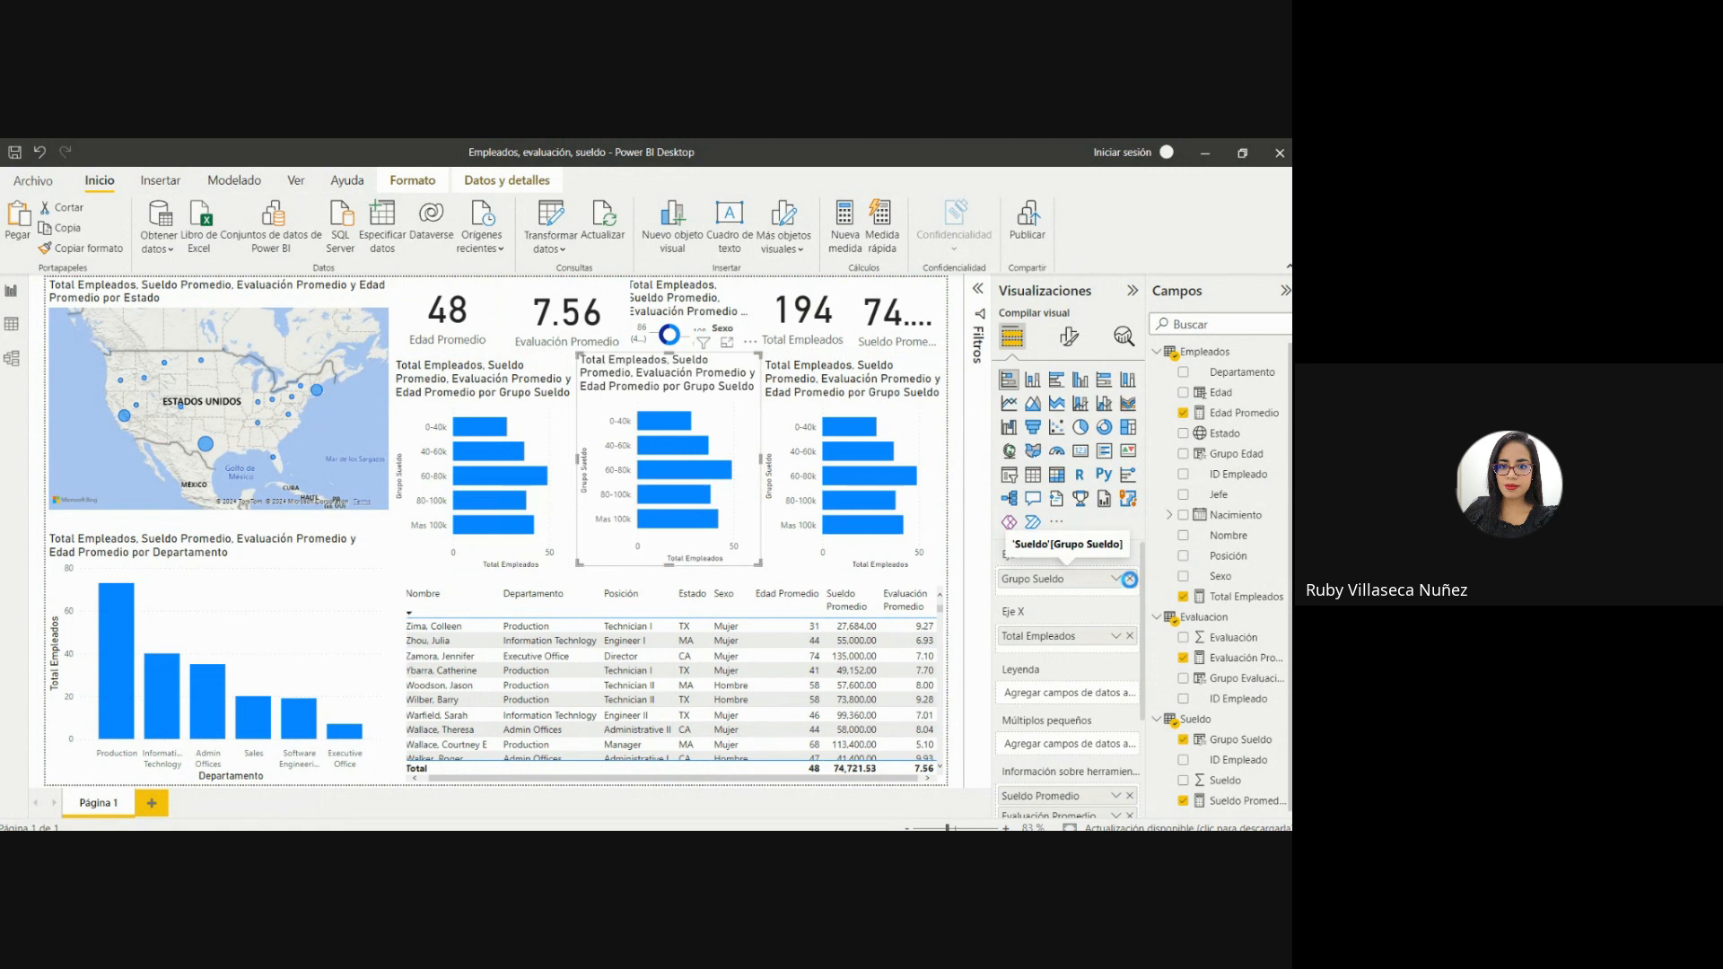
Replace Grupo Sueldo on the Y axis with Grupo Evaluación in the middle bar chart and Grupo Edad in the last one.
left_click(1128, 578)
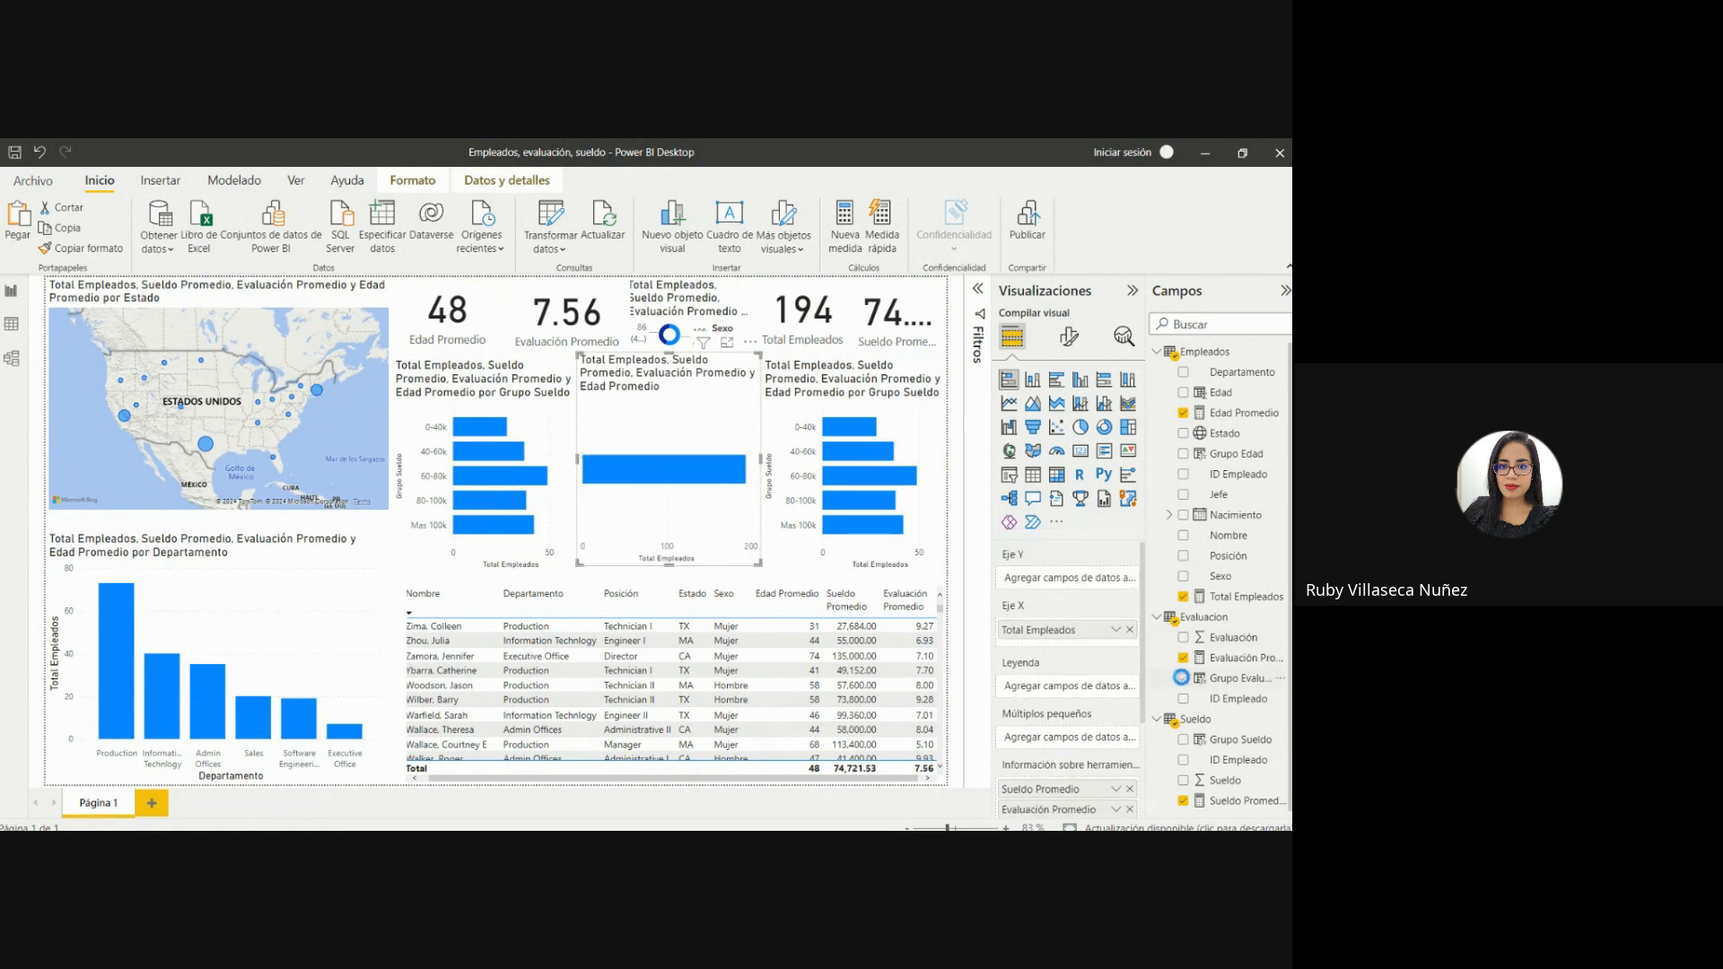
left_click(1181, 678)
left_click(932, 441)
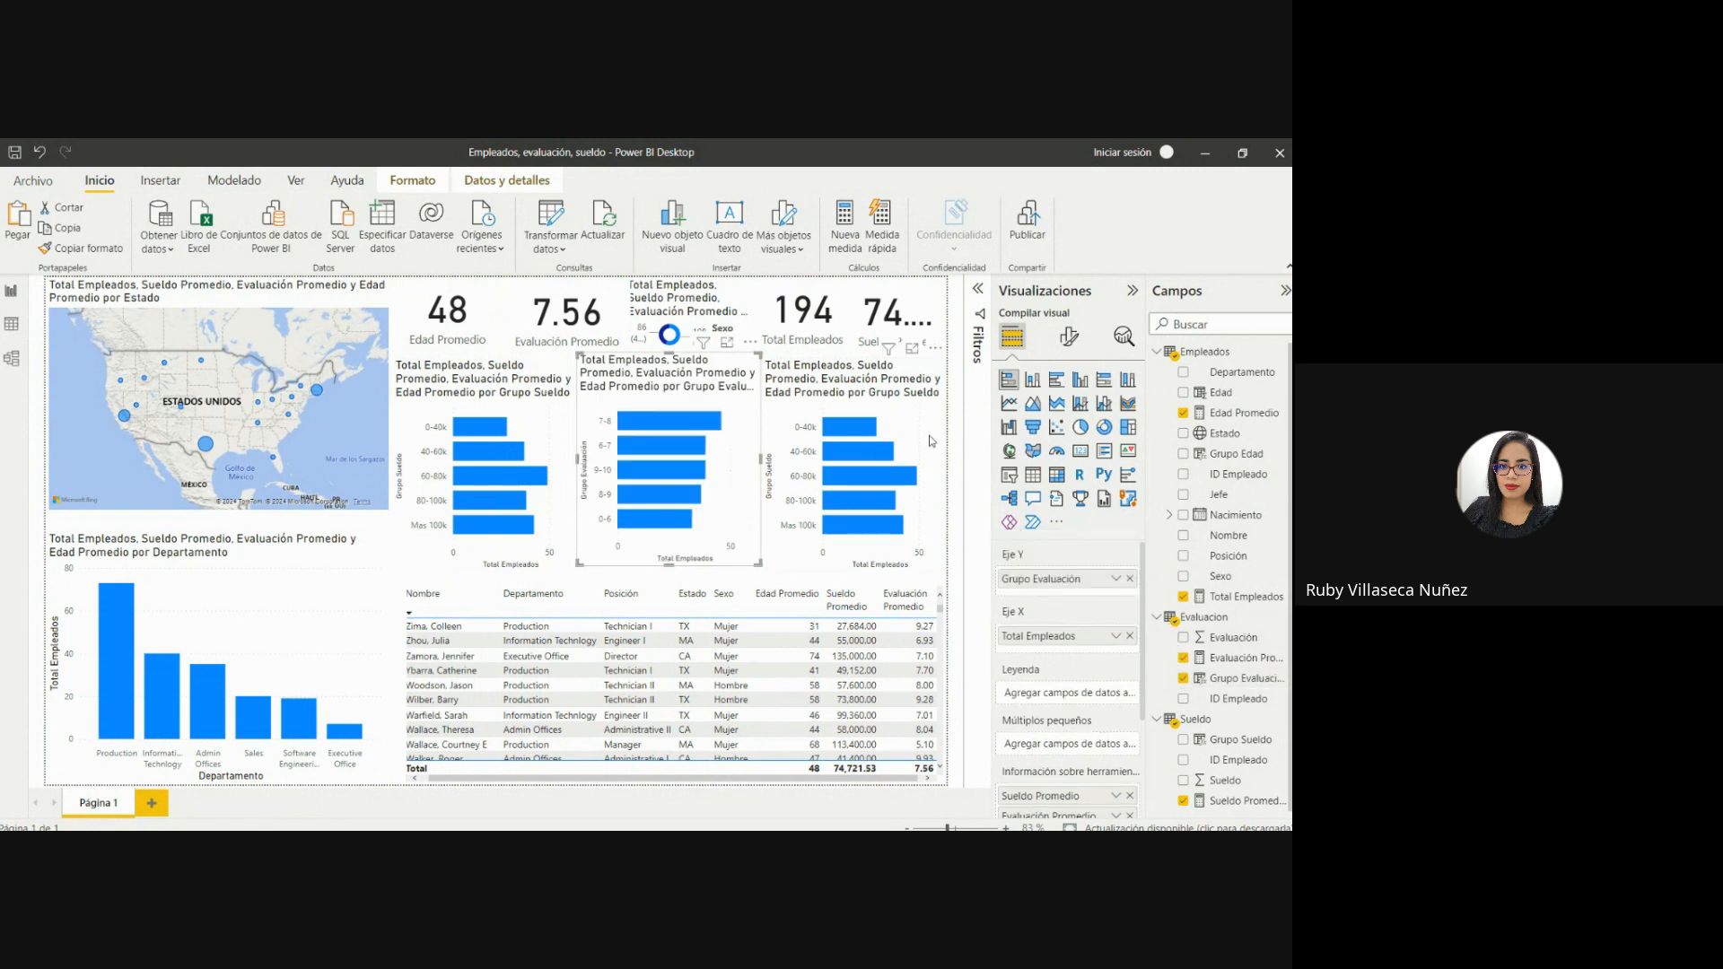
left_click(1129, 578)
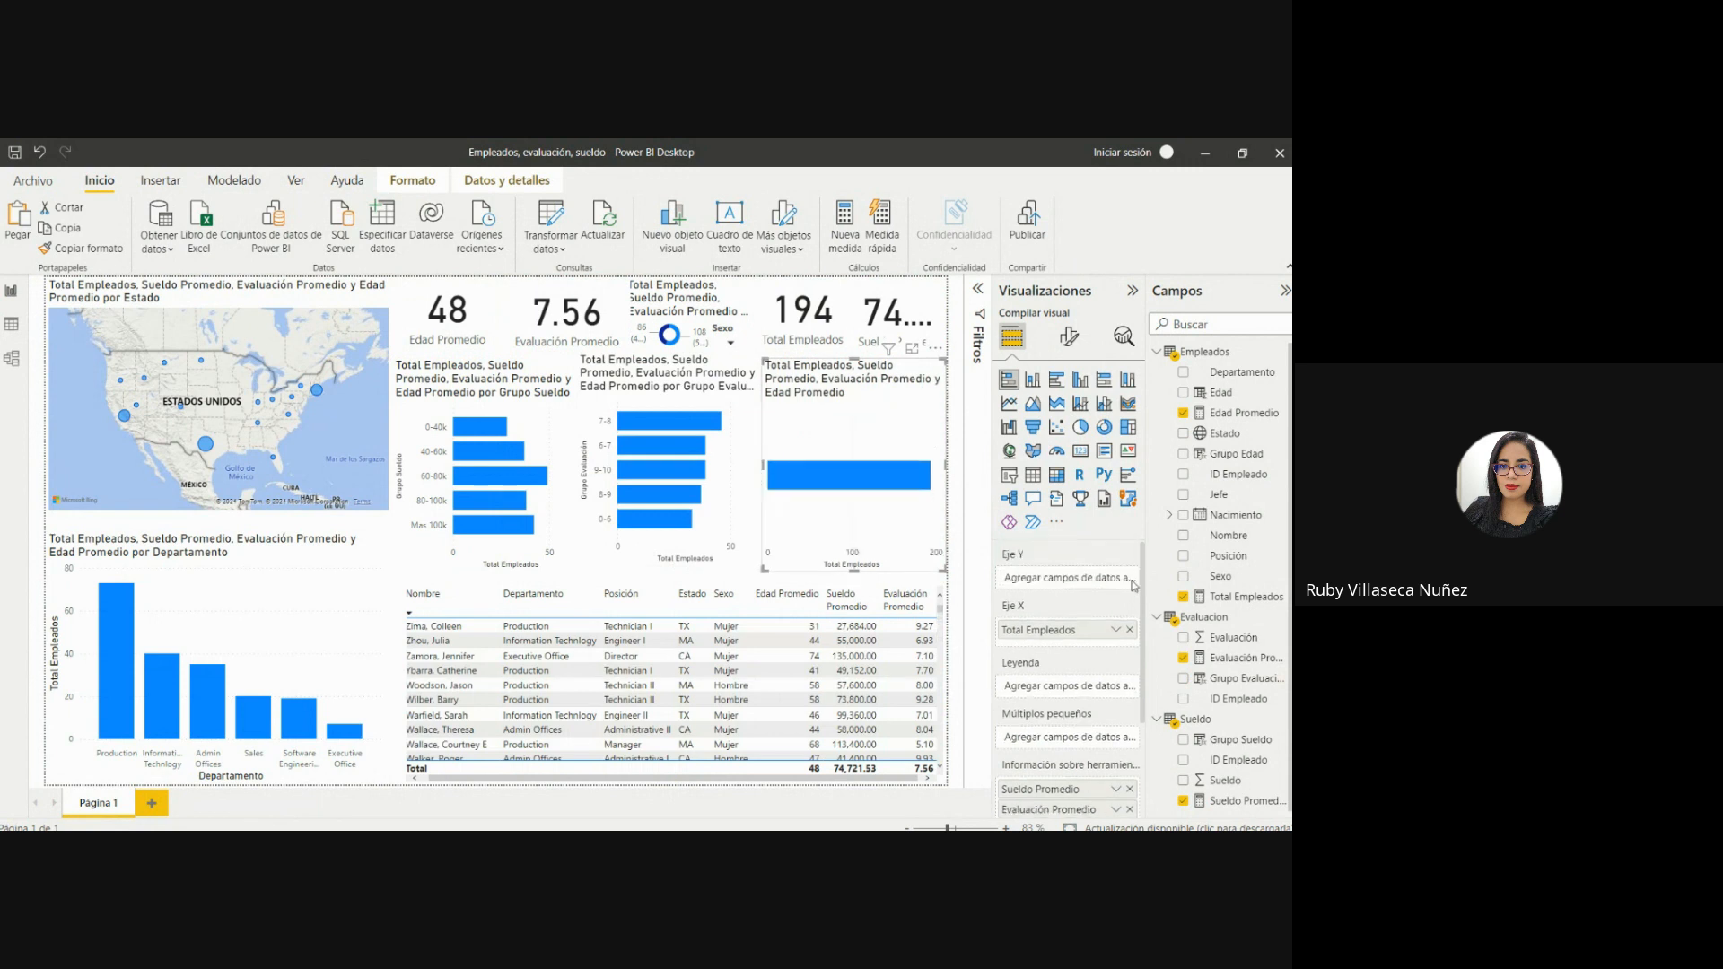
left_click(1183, 454)
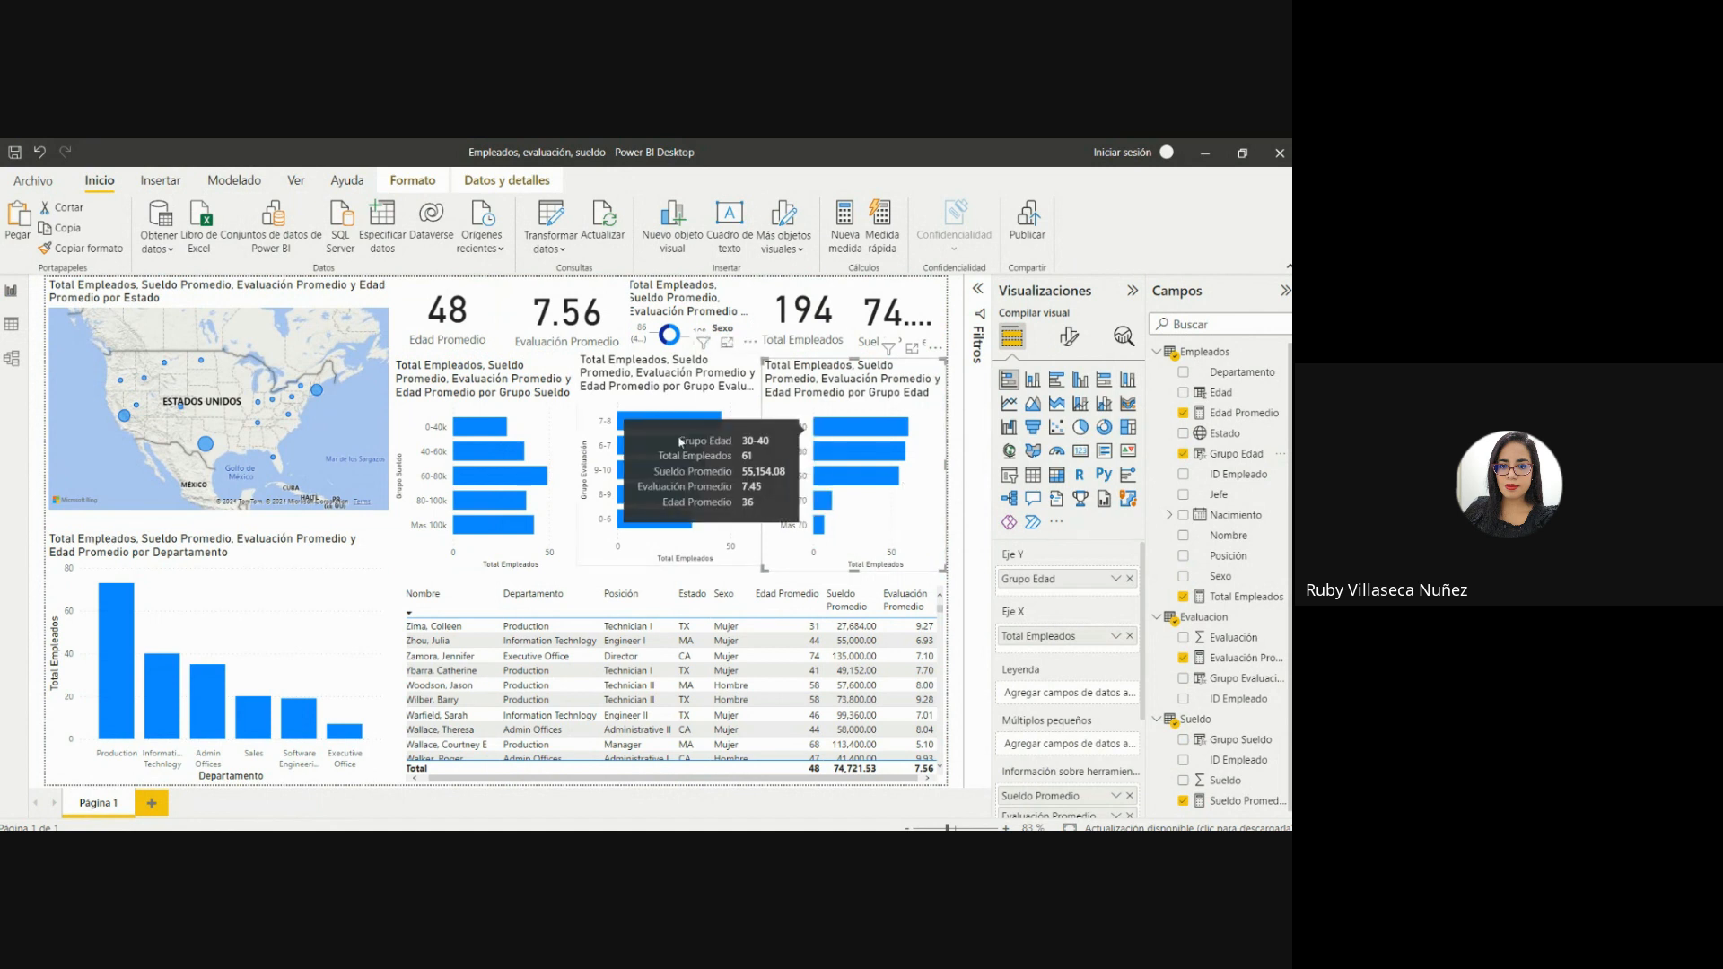
Examine the employee totals and averages for each age group and evaluation group in the two new bar charts.
mouse_move(631, 508)
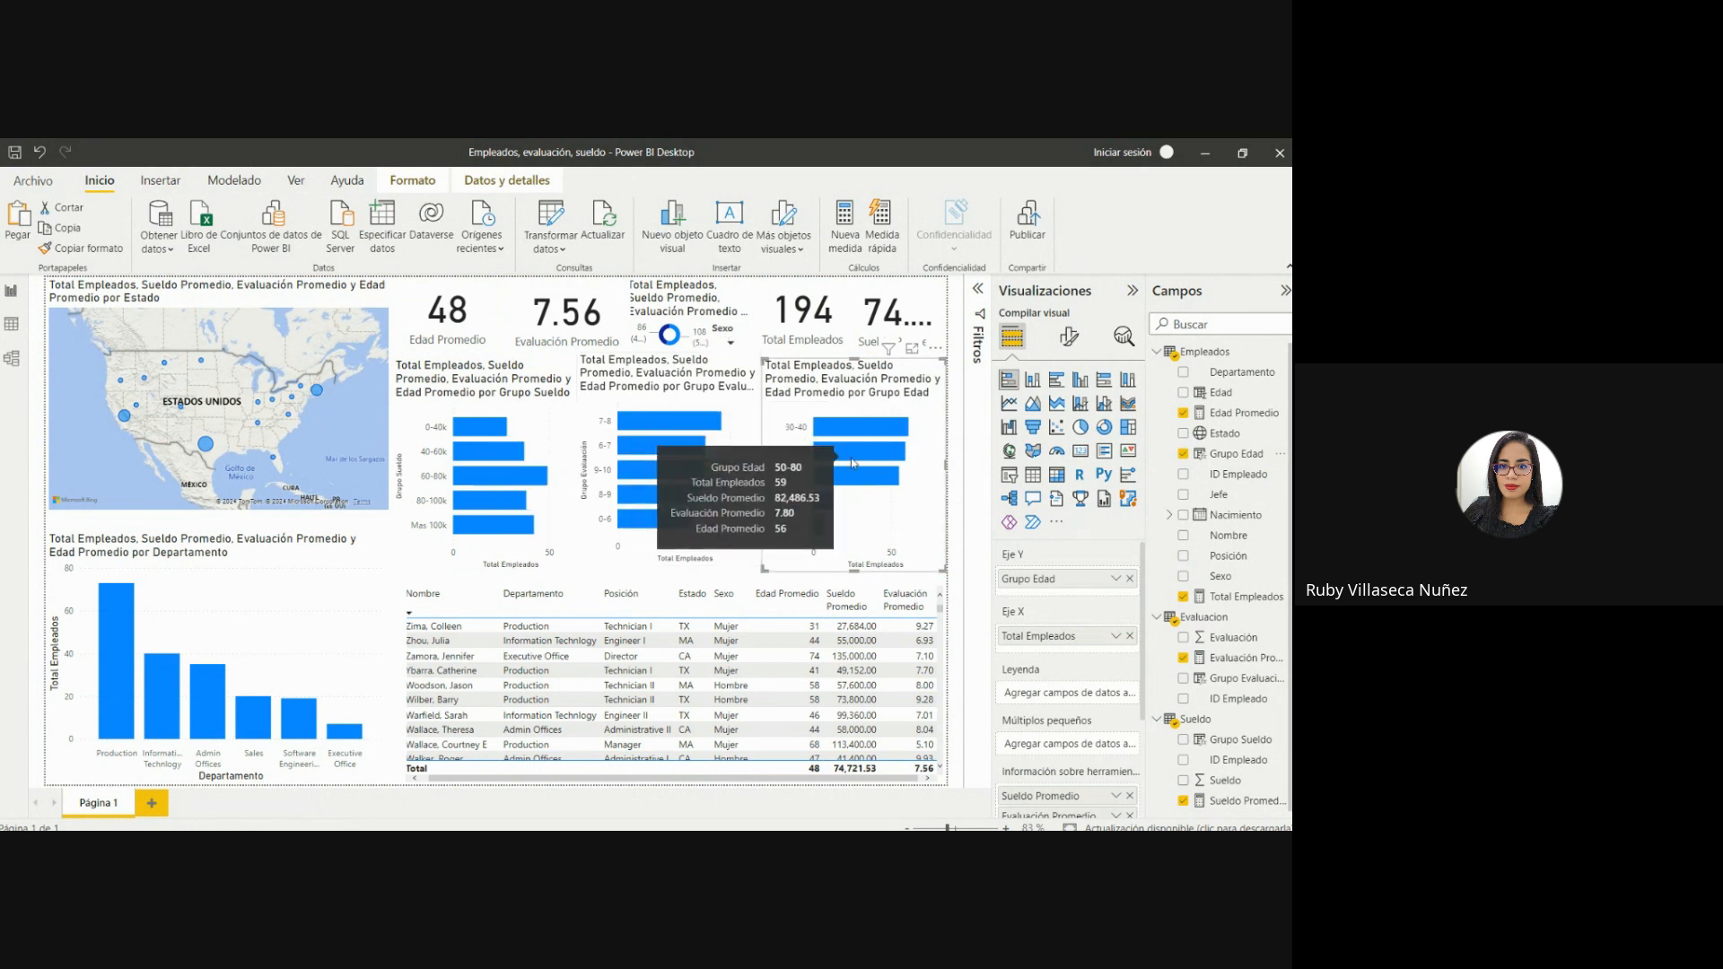
mouse_move(905, 491)
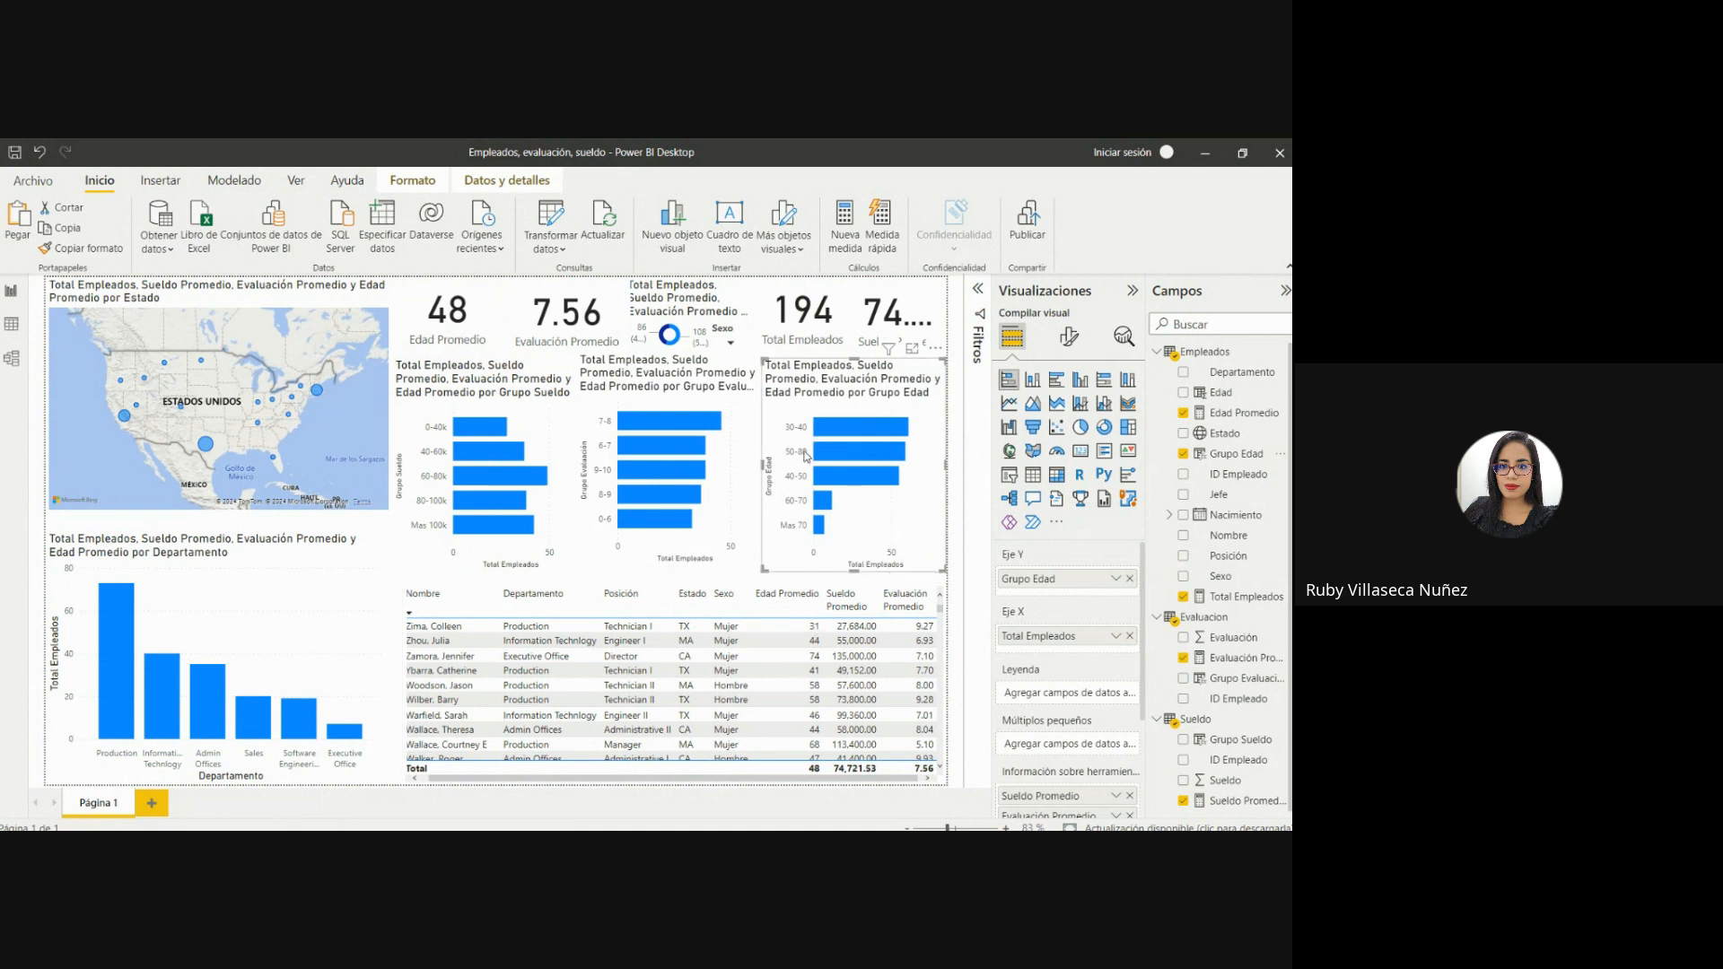
mouse_move(832, 455)
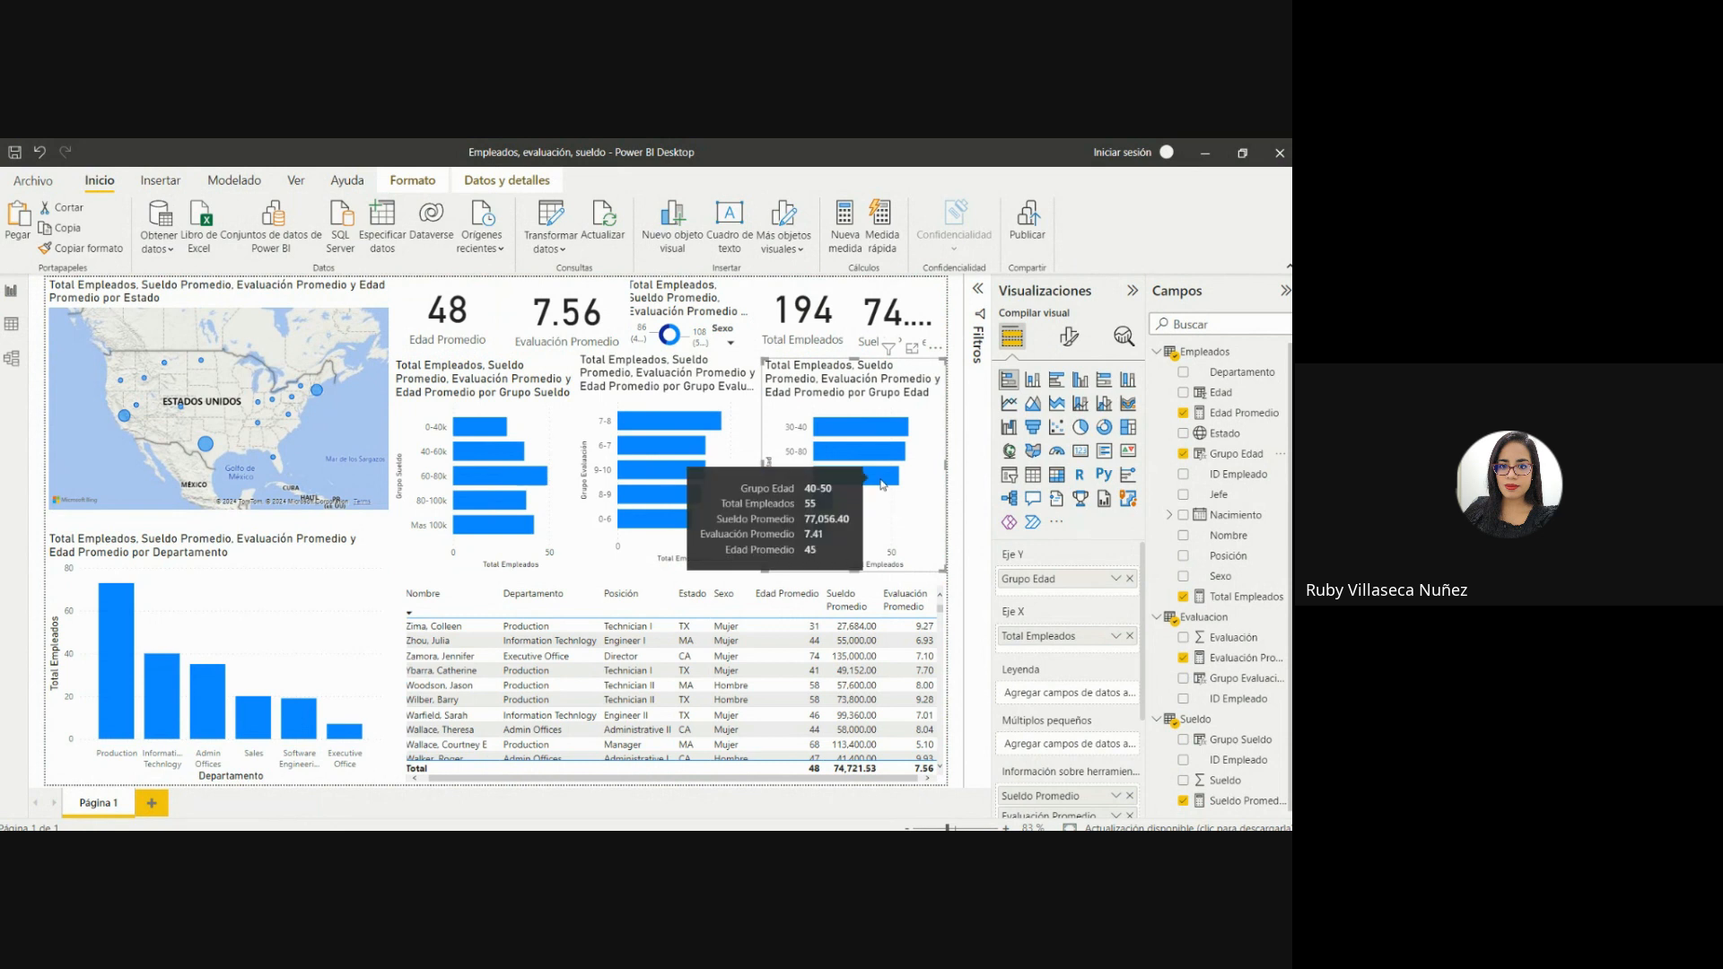
mouse_move(820, 509)
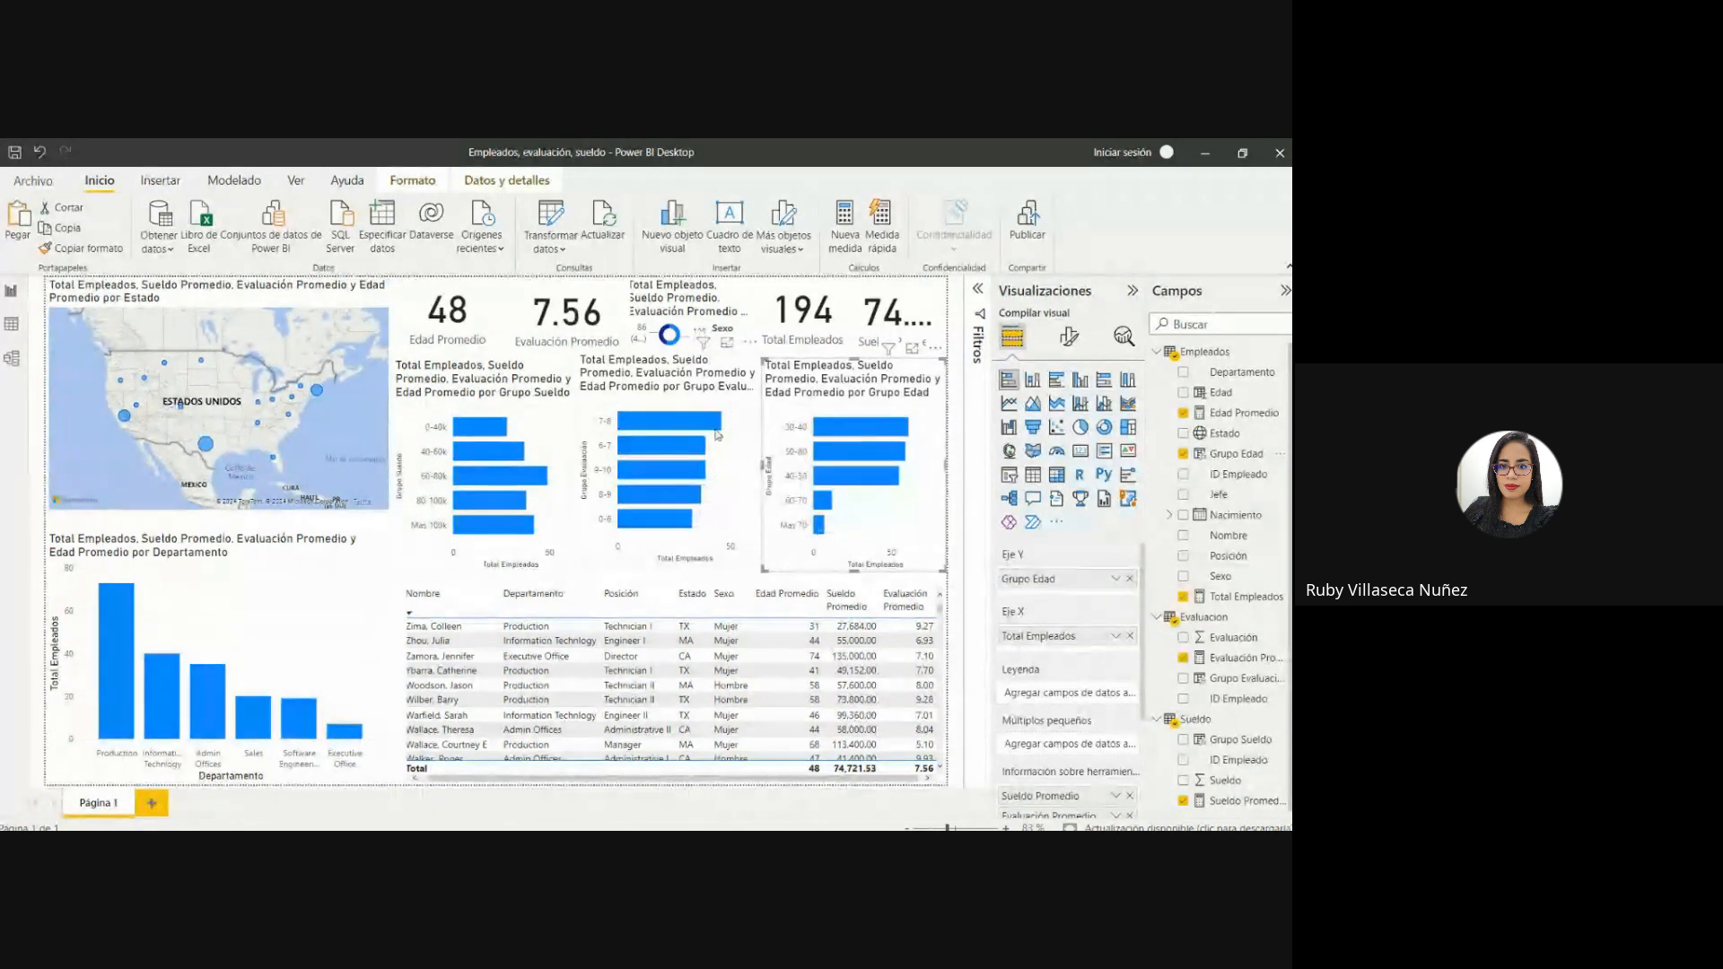
mouse_move(702, 421)
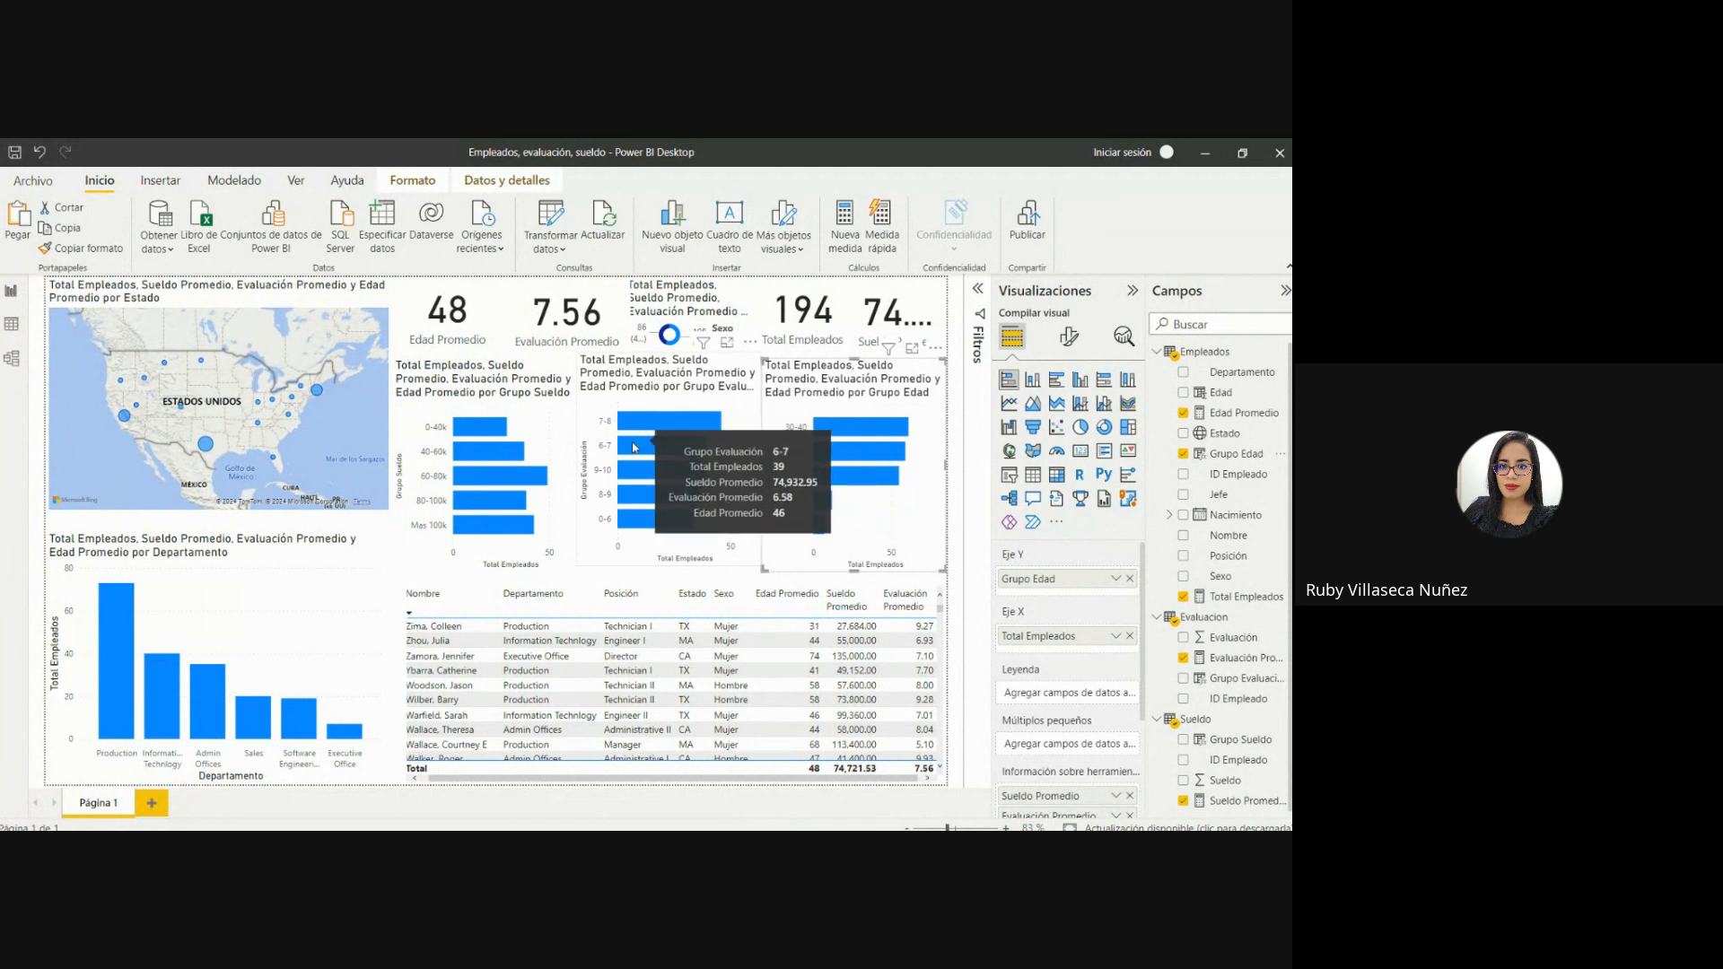
mouse_move(648, 448)
mouse_move(644, 478)
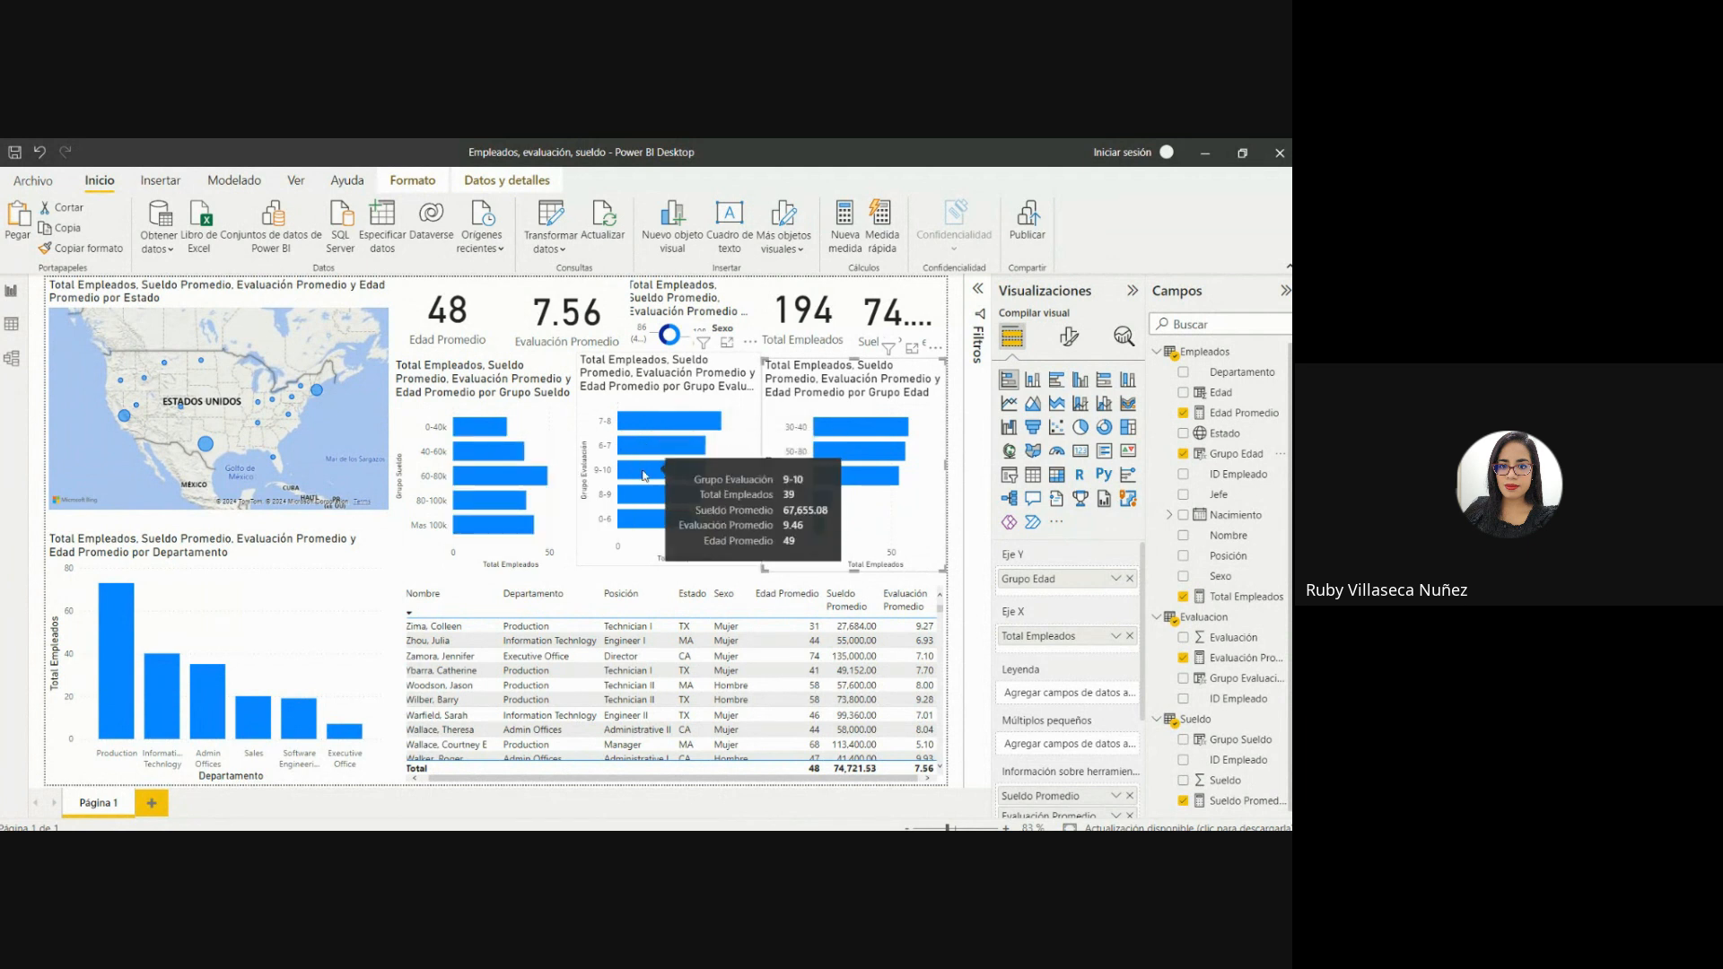
Cross-filter the report by evaluation group 0-6, sort the employee table by Sueldo Promedio in descending order, and clear the cross-filter.
left_click(641, 520)
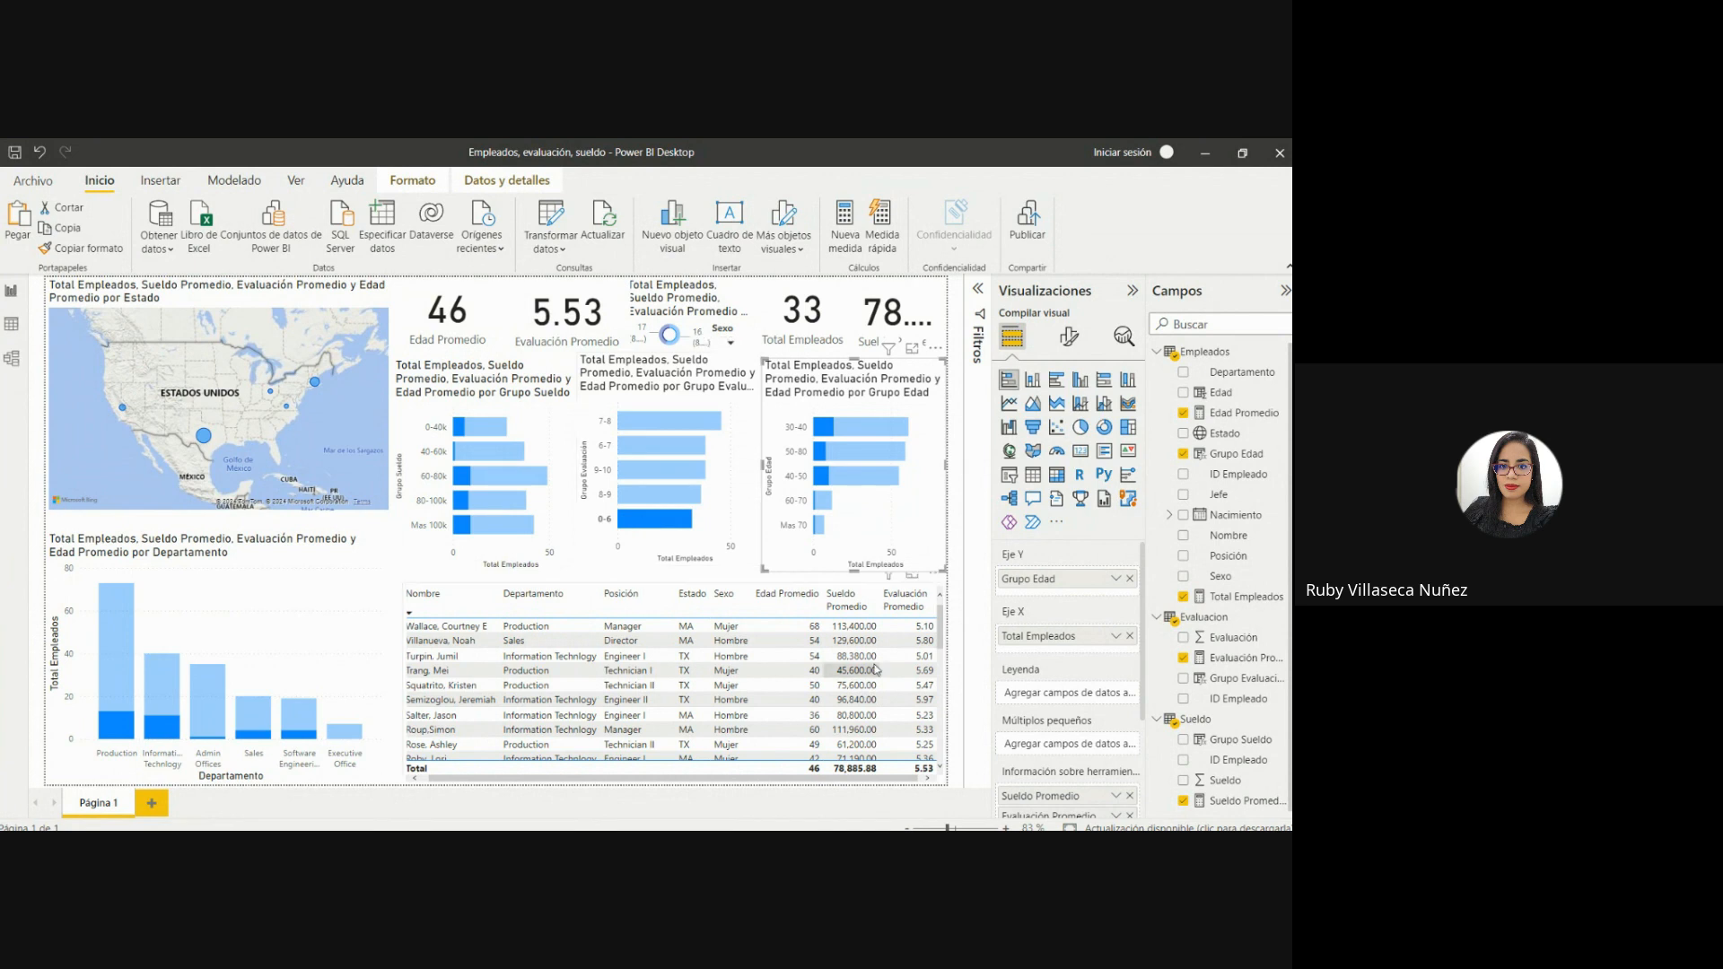
mouse_move(666, 530)
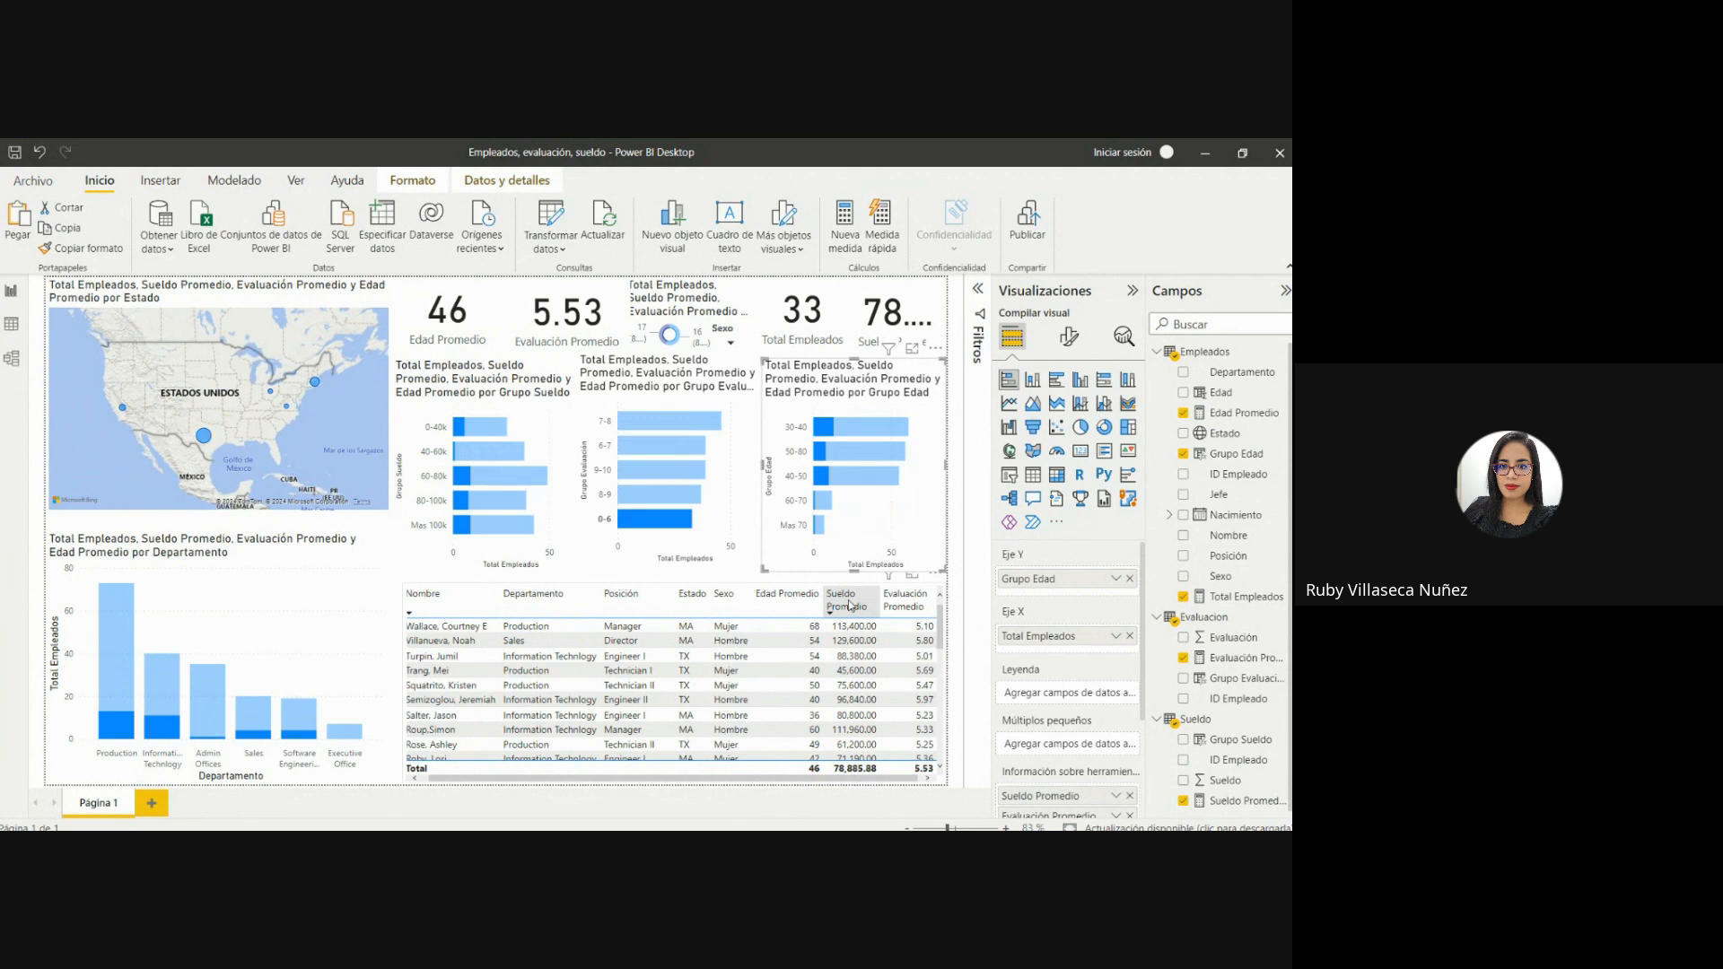
left_click(849, 607)
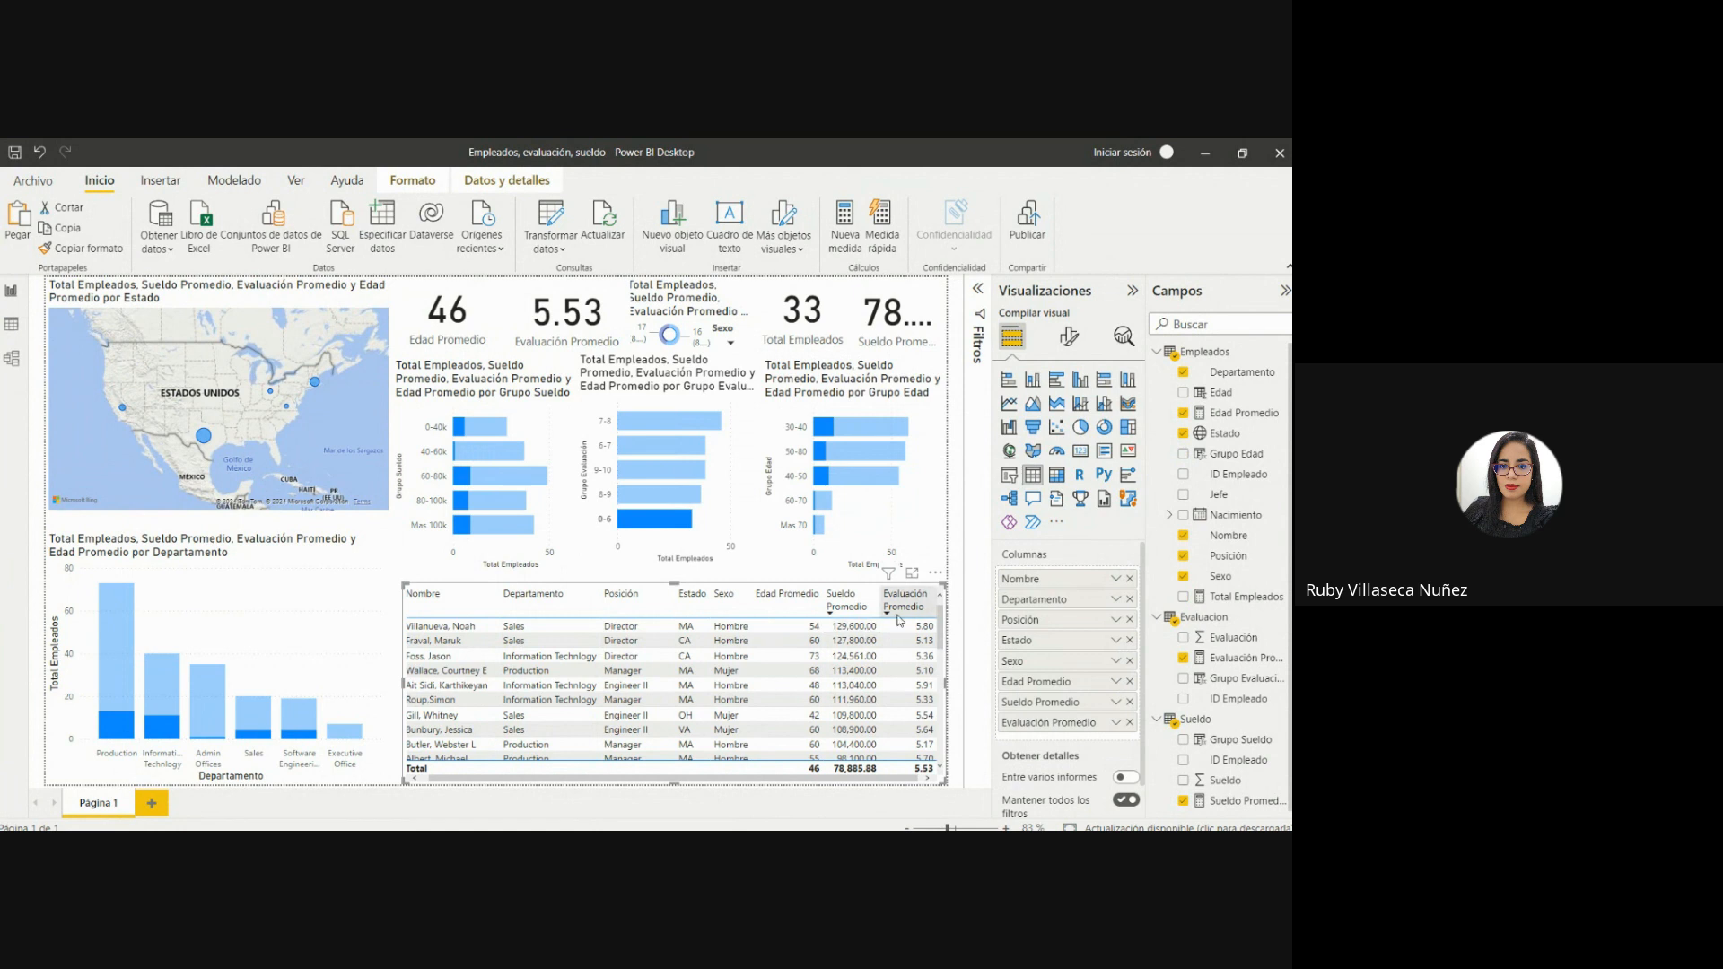
mouse_move(941, 626)
left_mouse_down()
mouse_move(945, 686)
mouse_move(951, 602)
left_mouse_up()
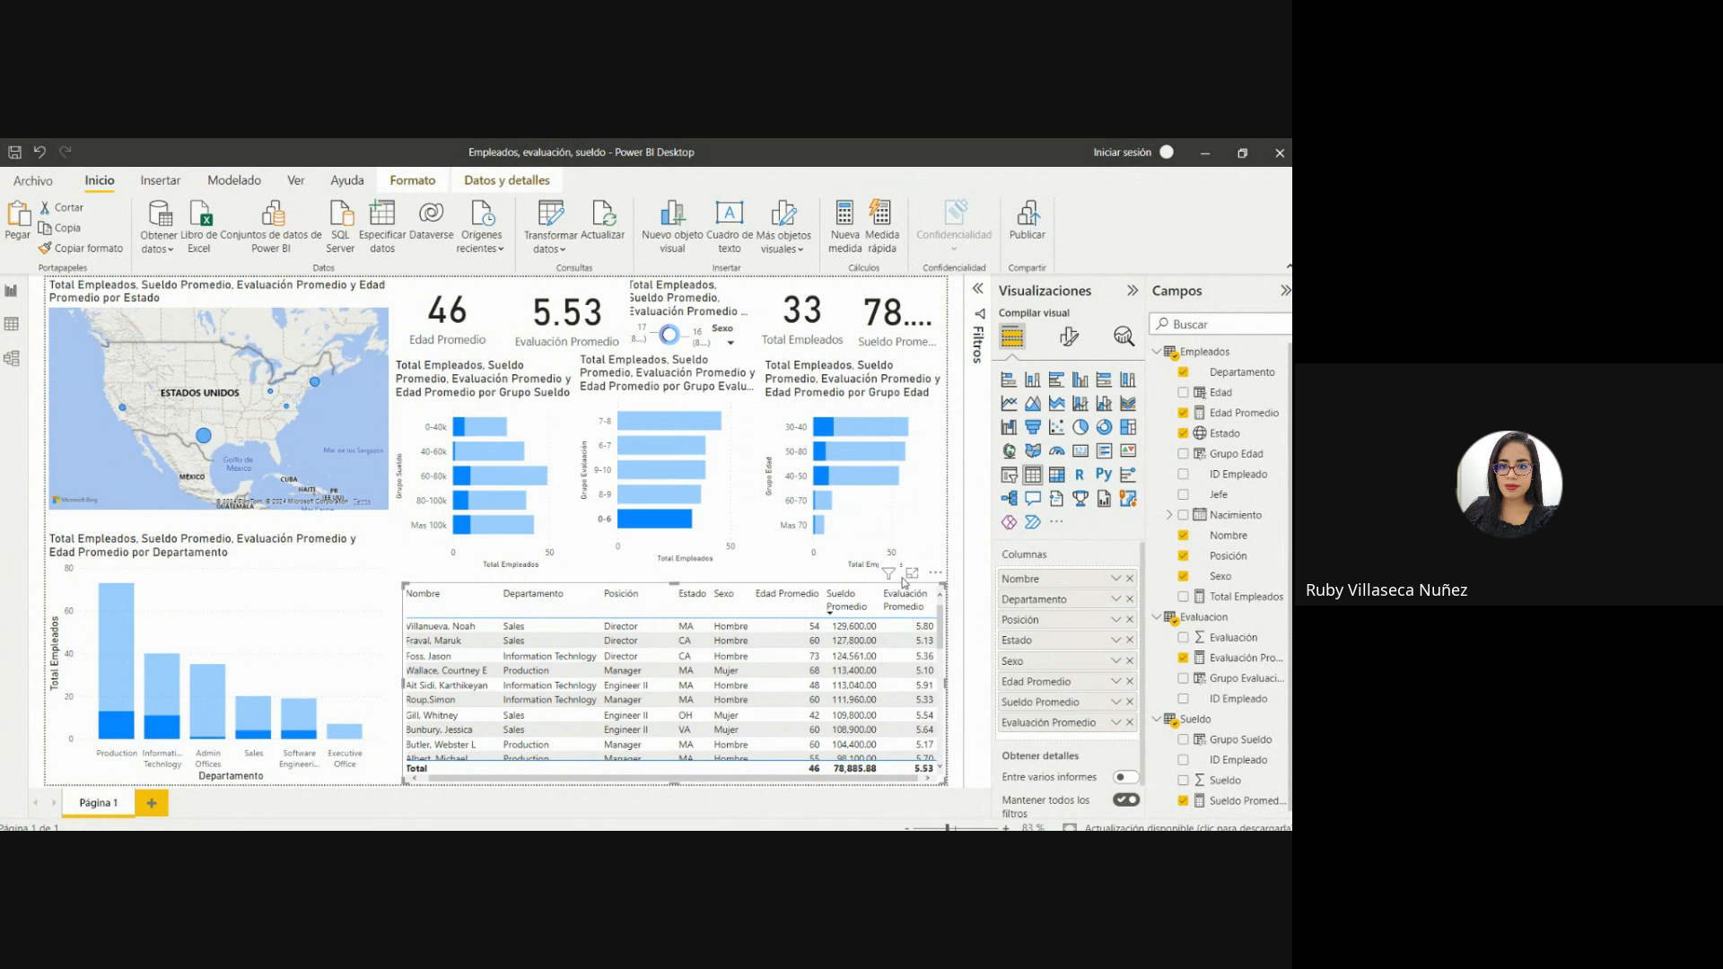
left_click_drag(617, 779, 507, 791)
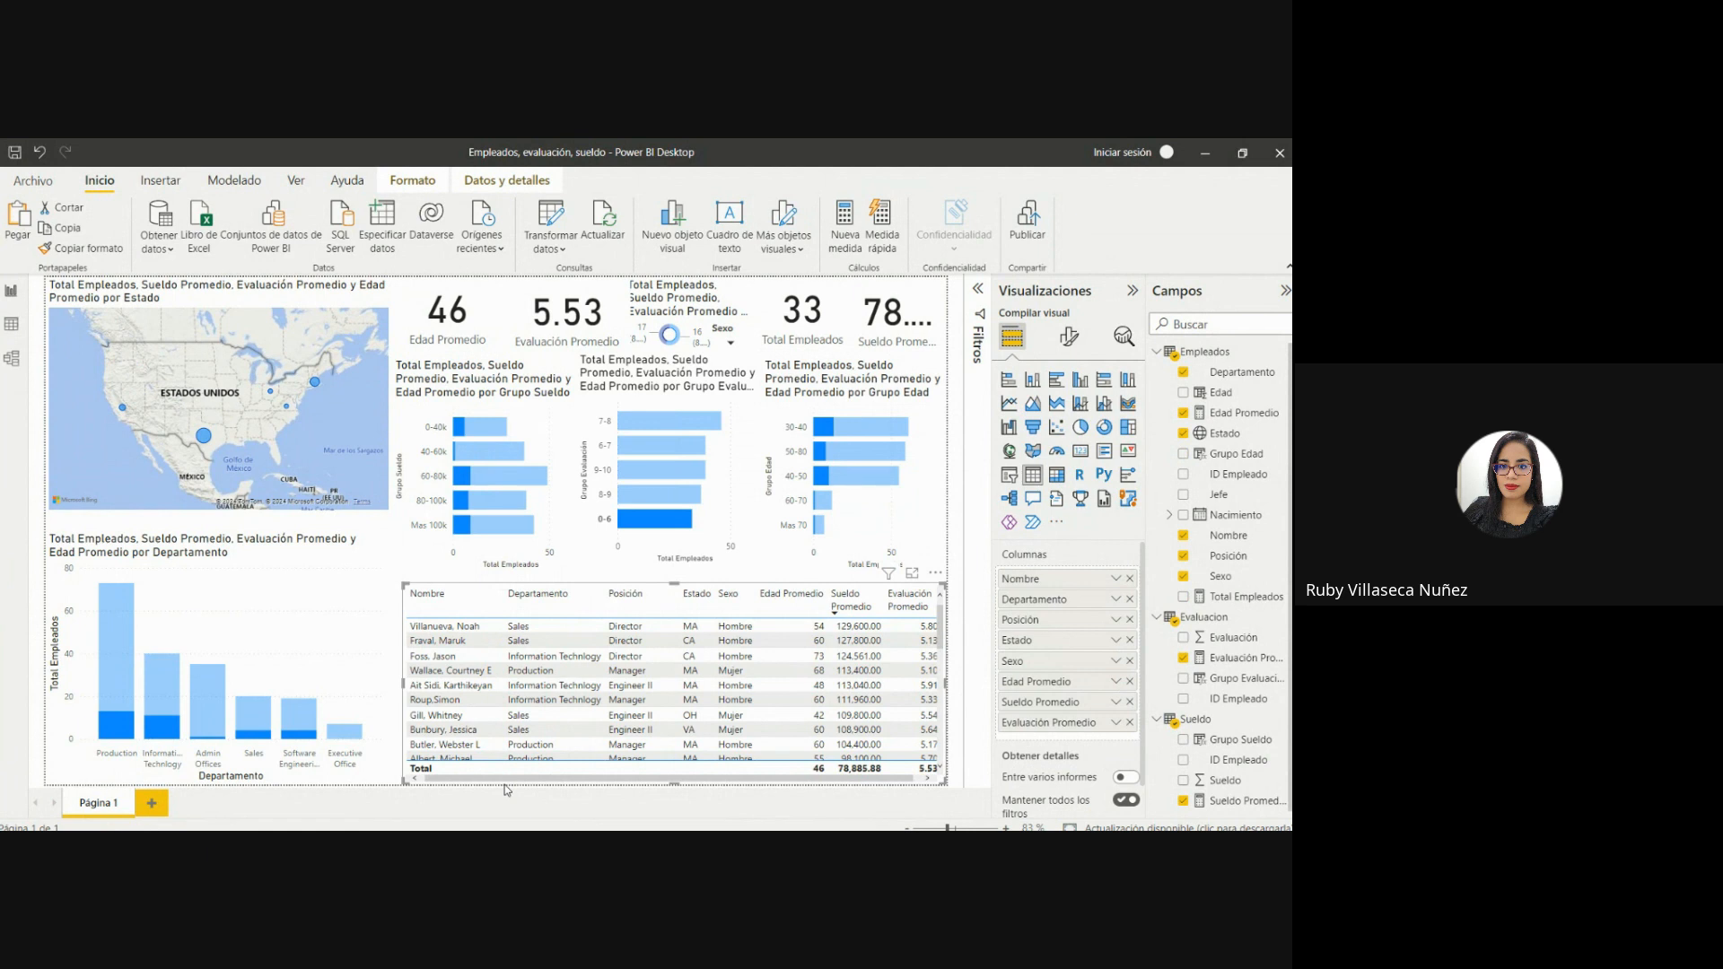
left_click(709, 519)
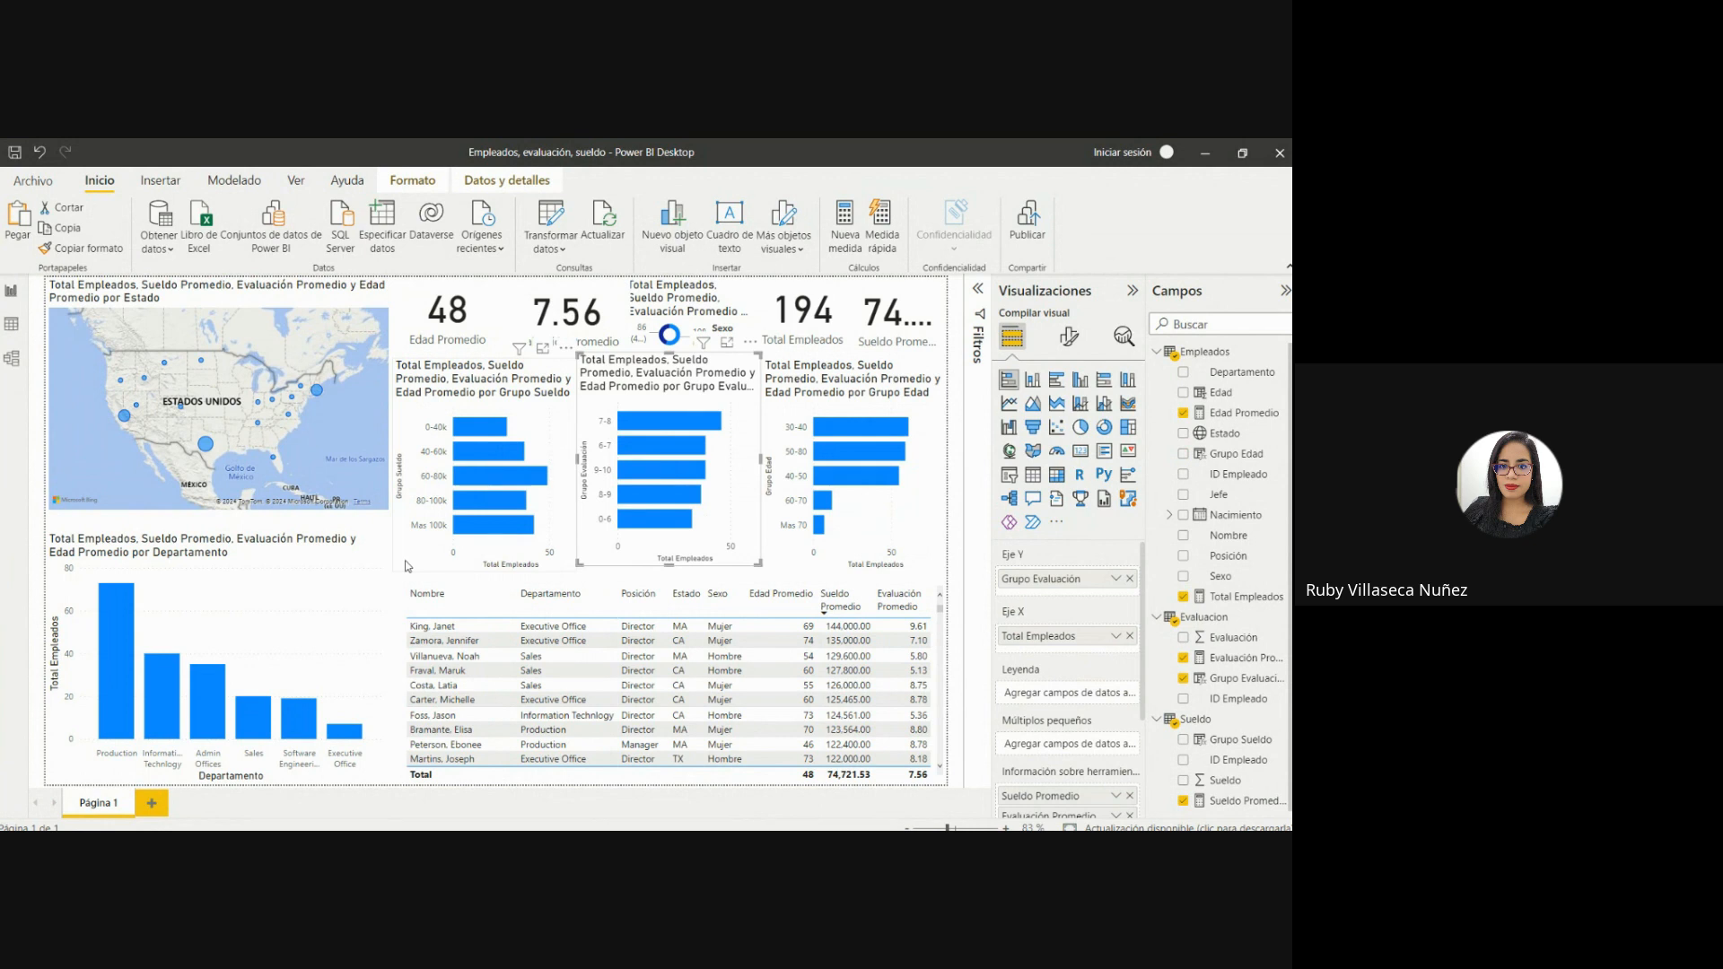
Add a blank second report page, go back to Página 1 and delete the blank page.
left_click(153, 804)
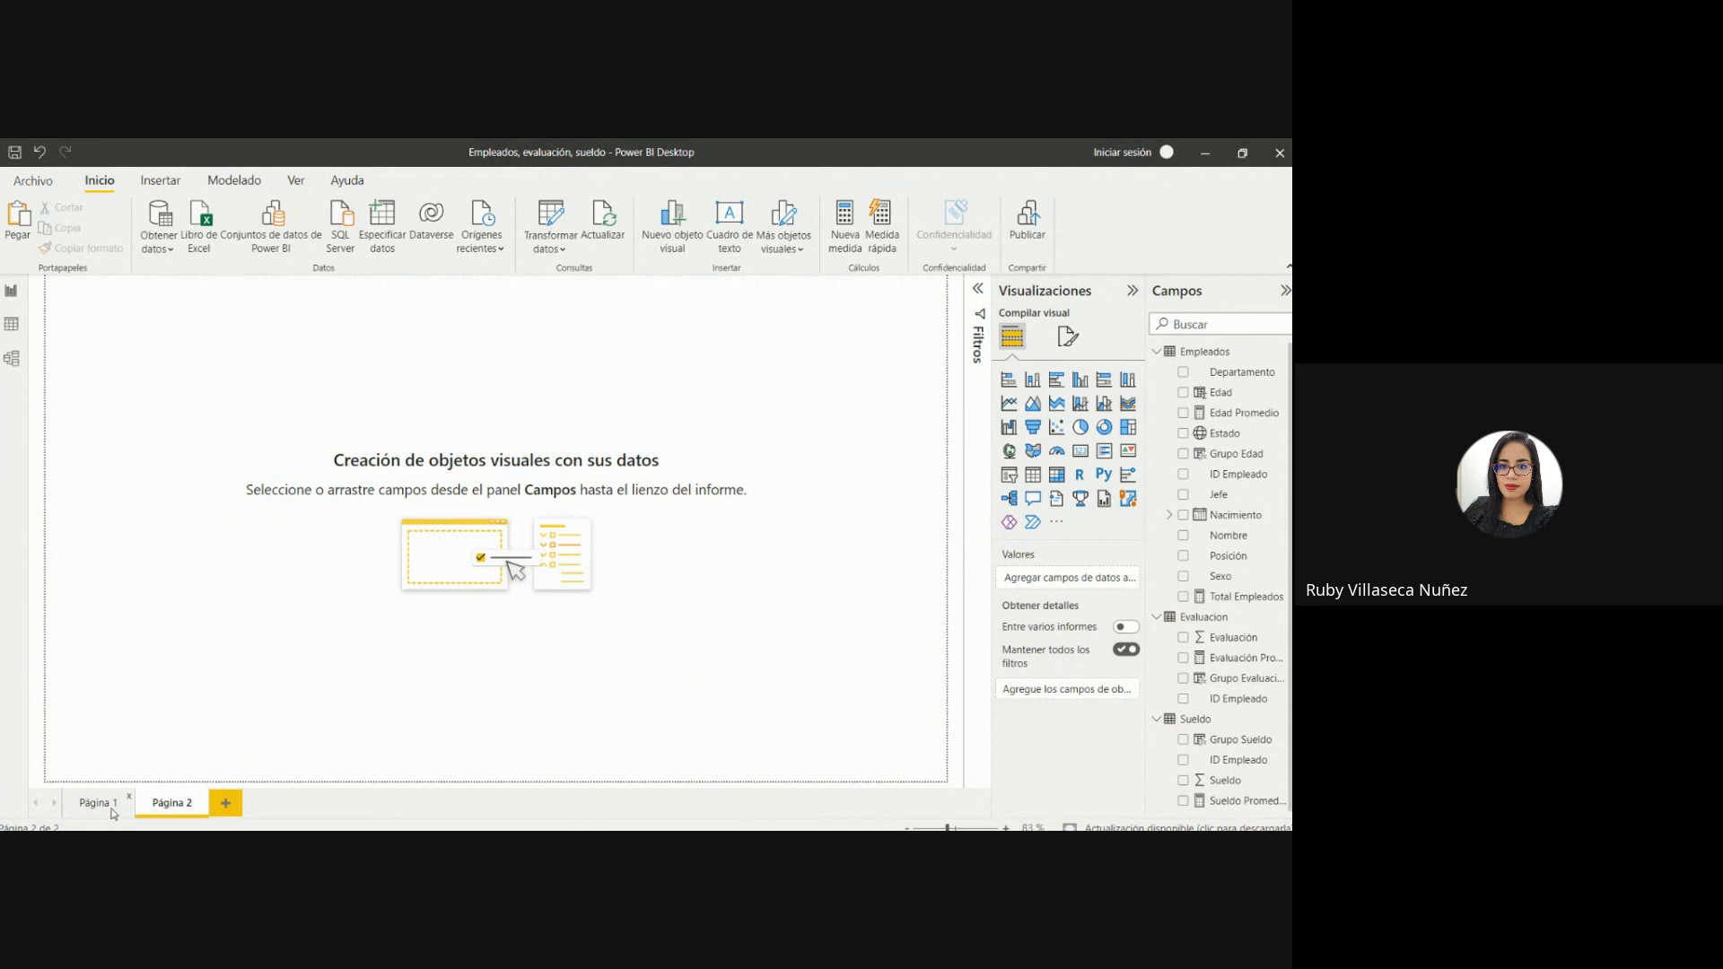
left_click(113, 813)
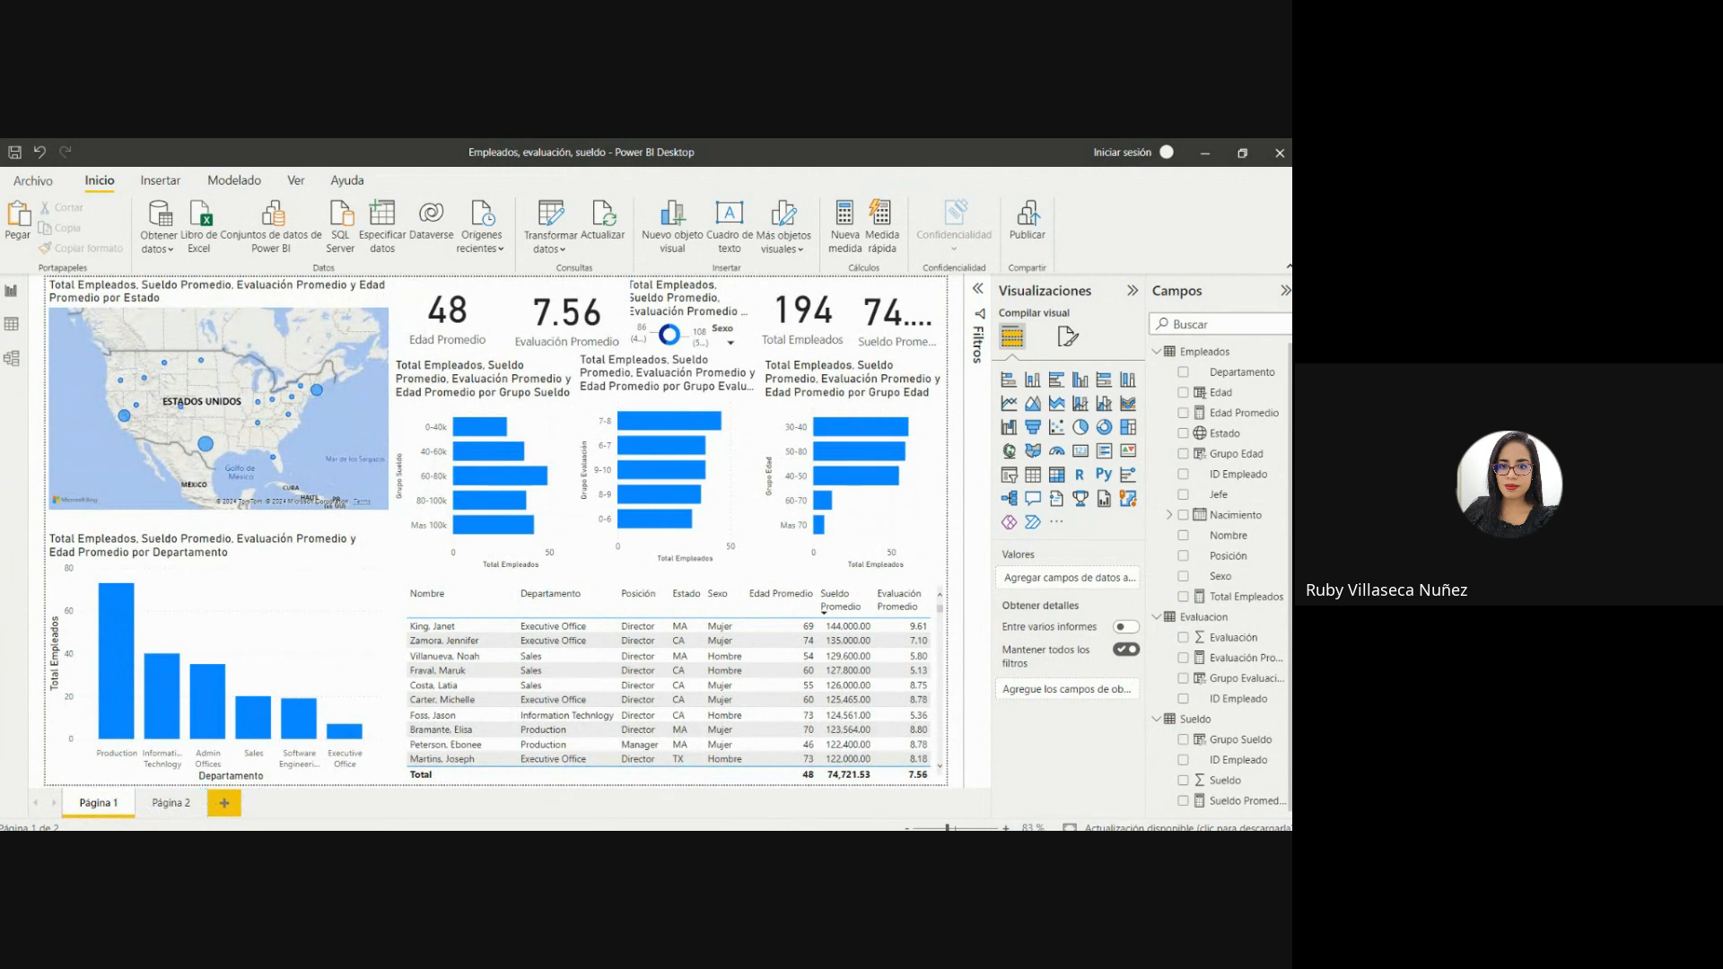
left_click(745, 537)
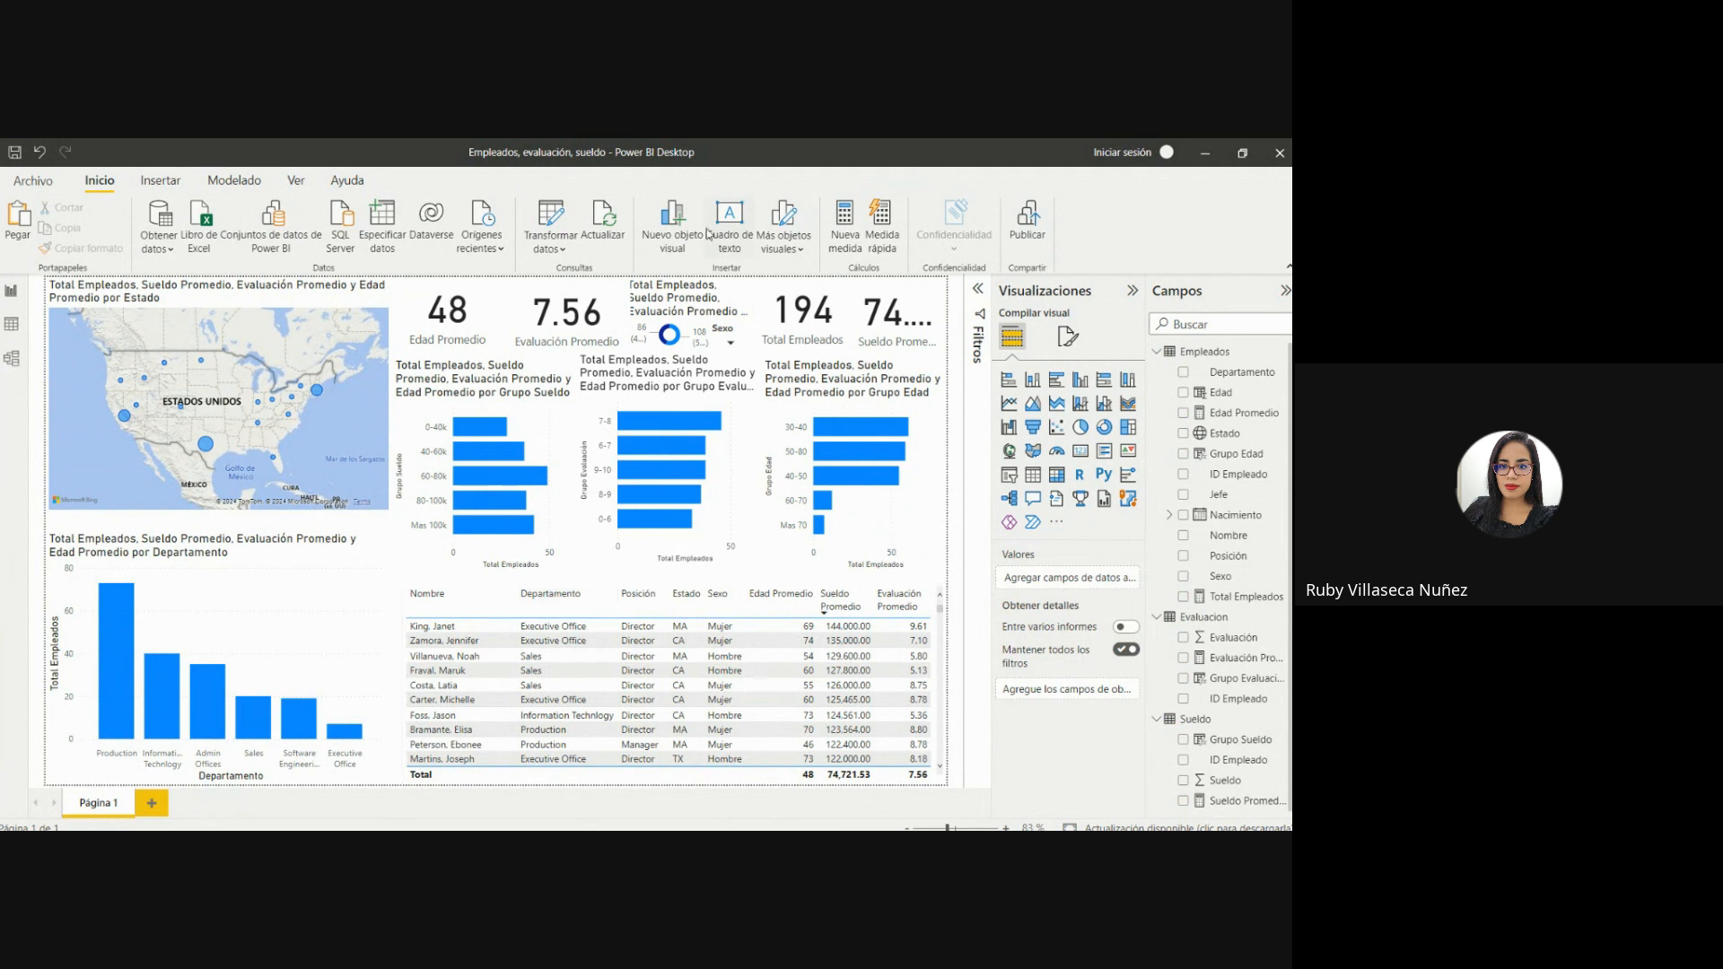
left_click(160, 180)
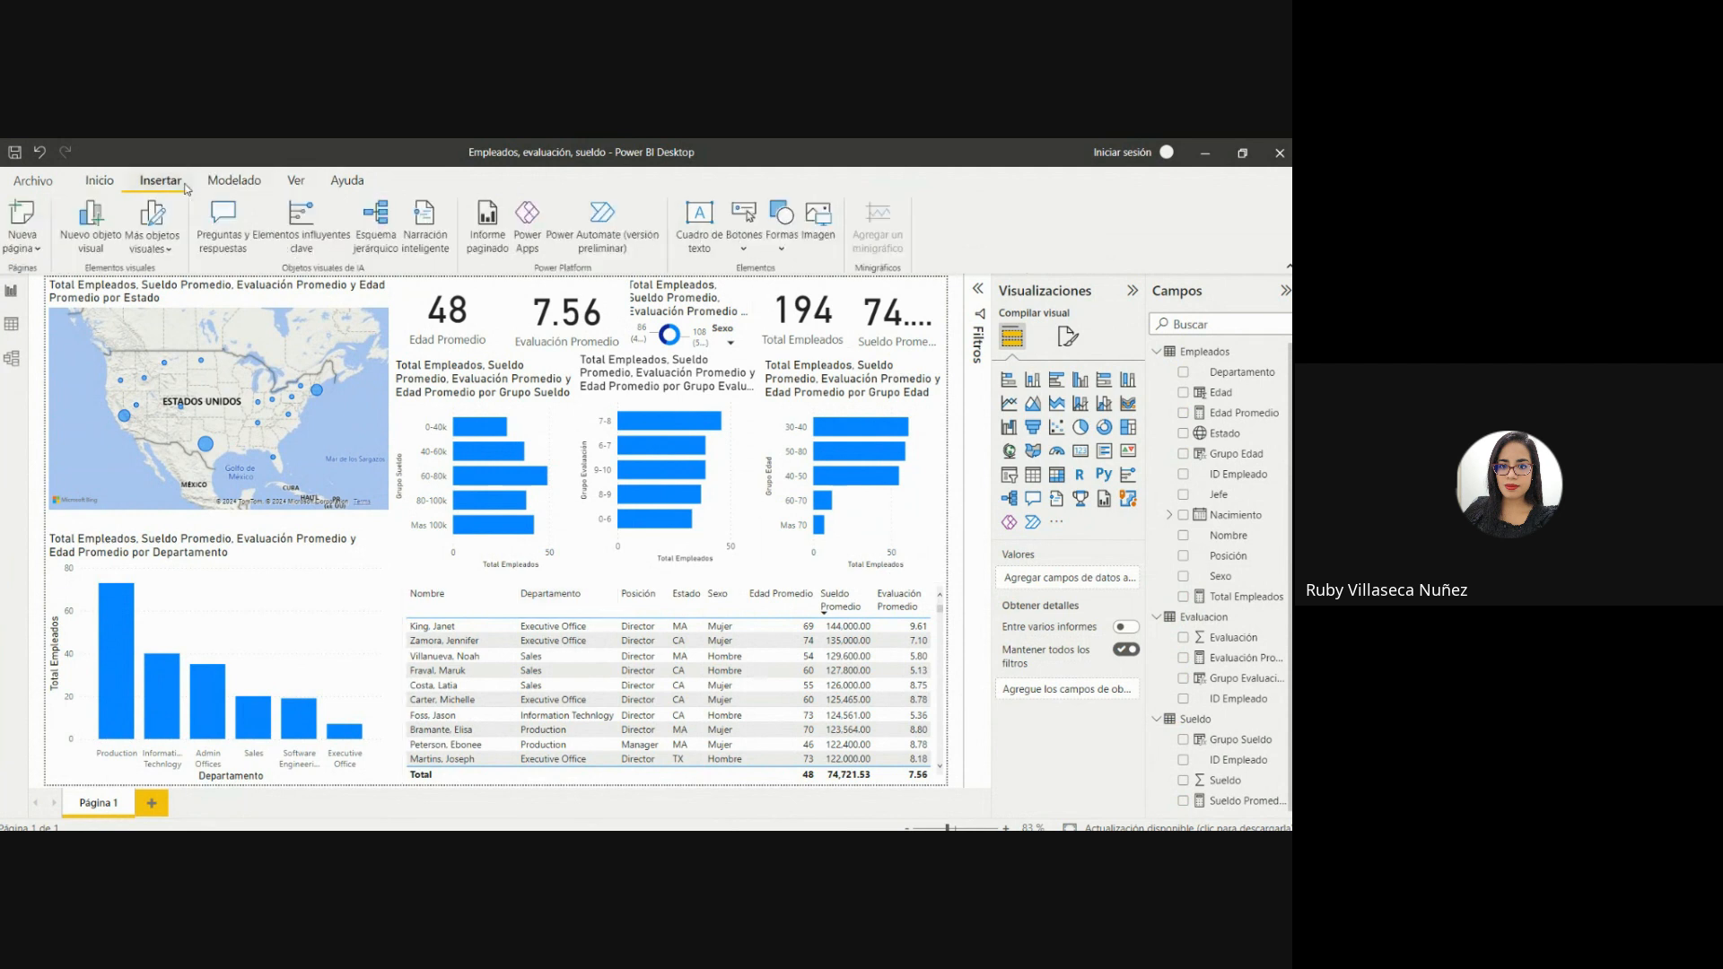
left_click(784, 249)
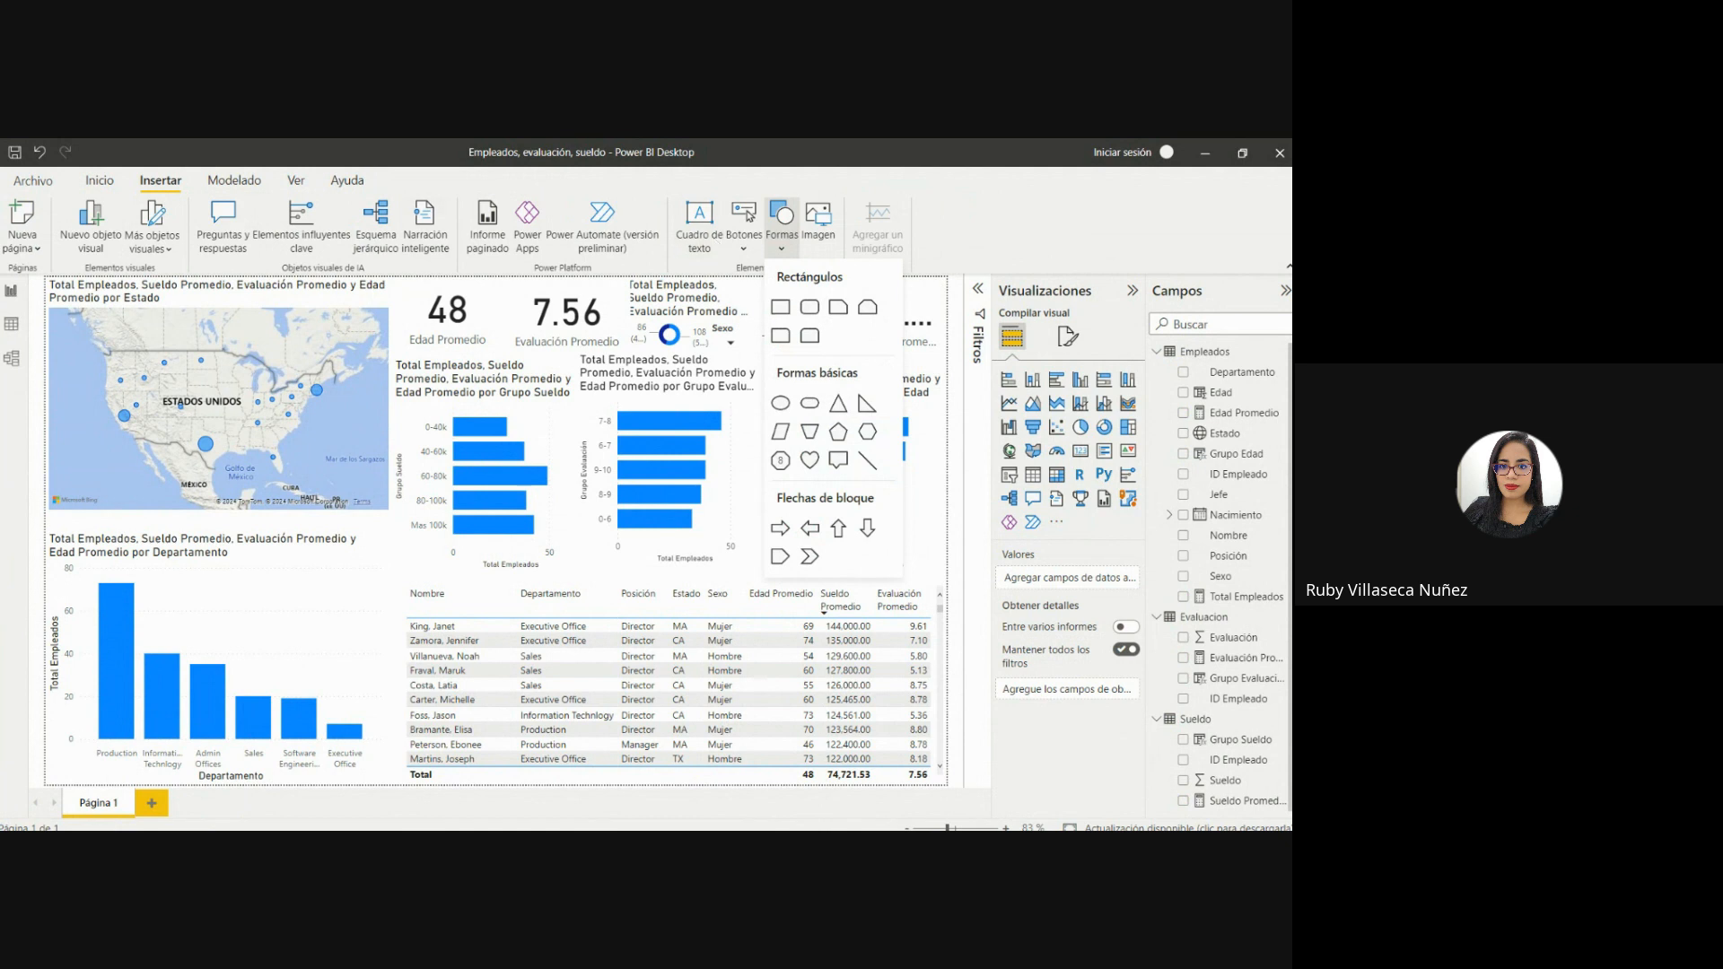
left_click(398, 305)
left_click(397, 305)
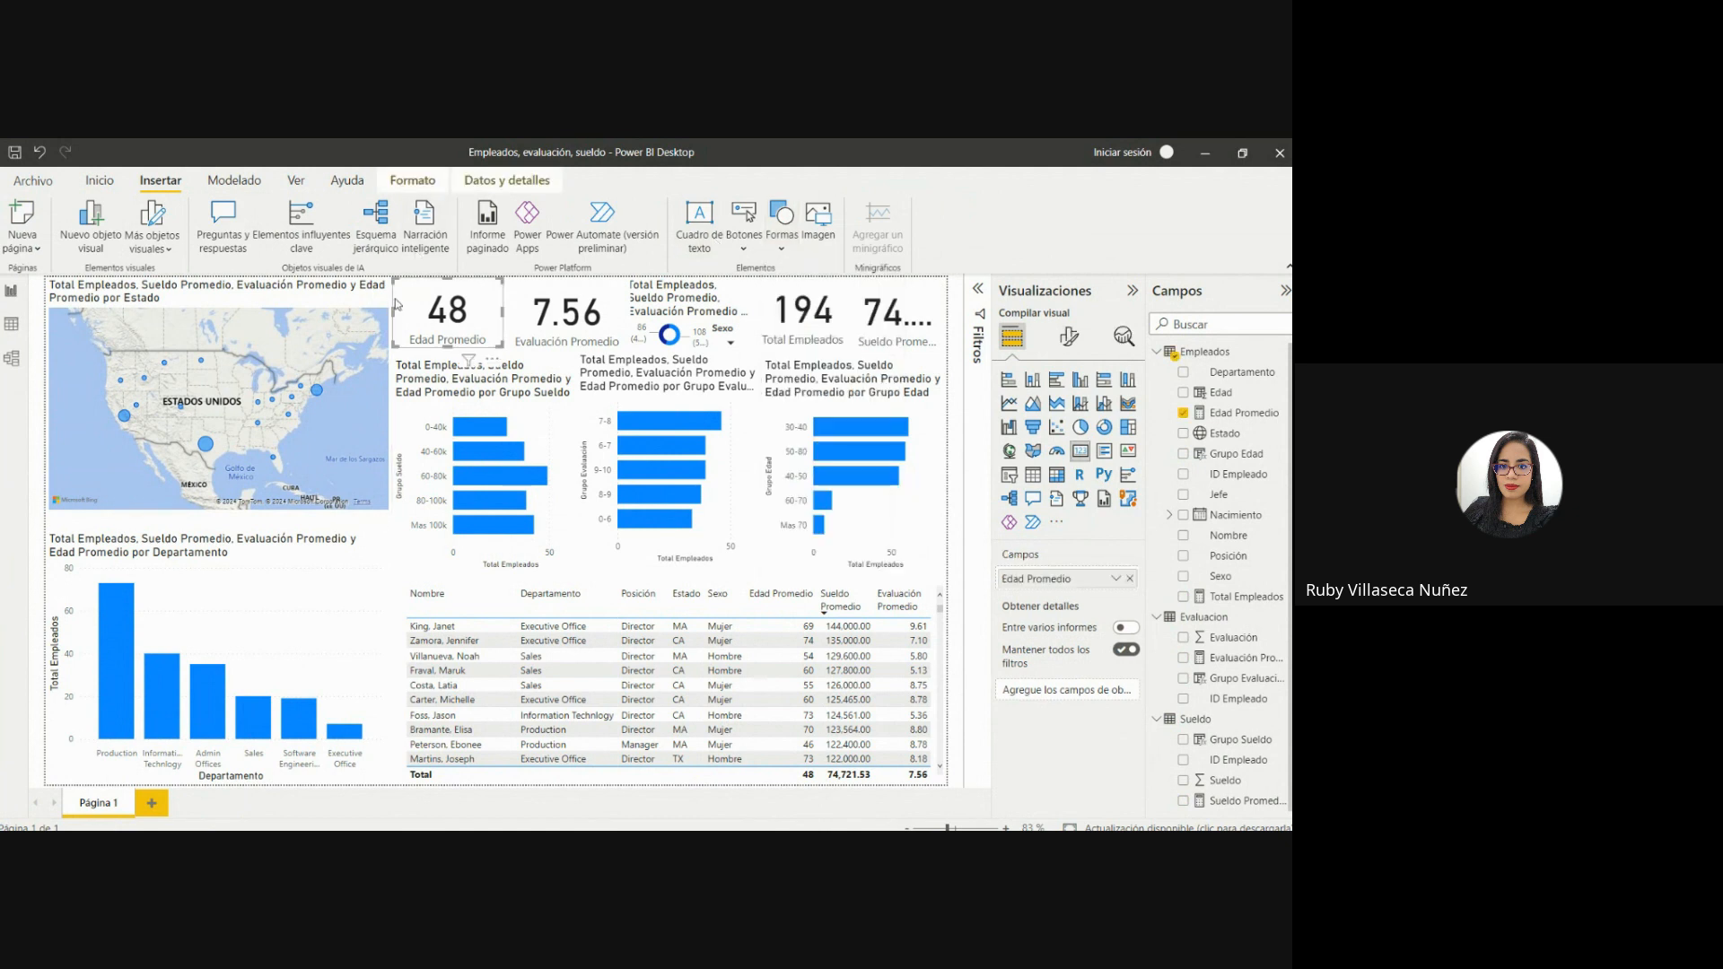
left_click(274, 528)
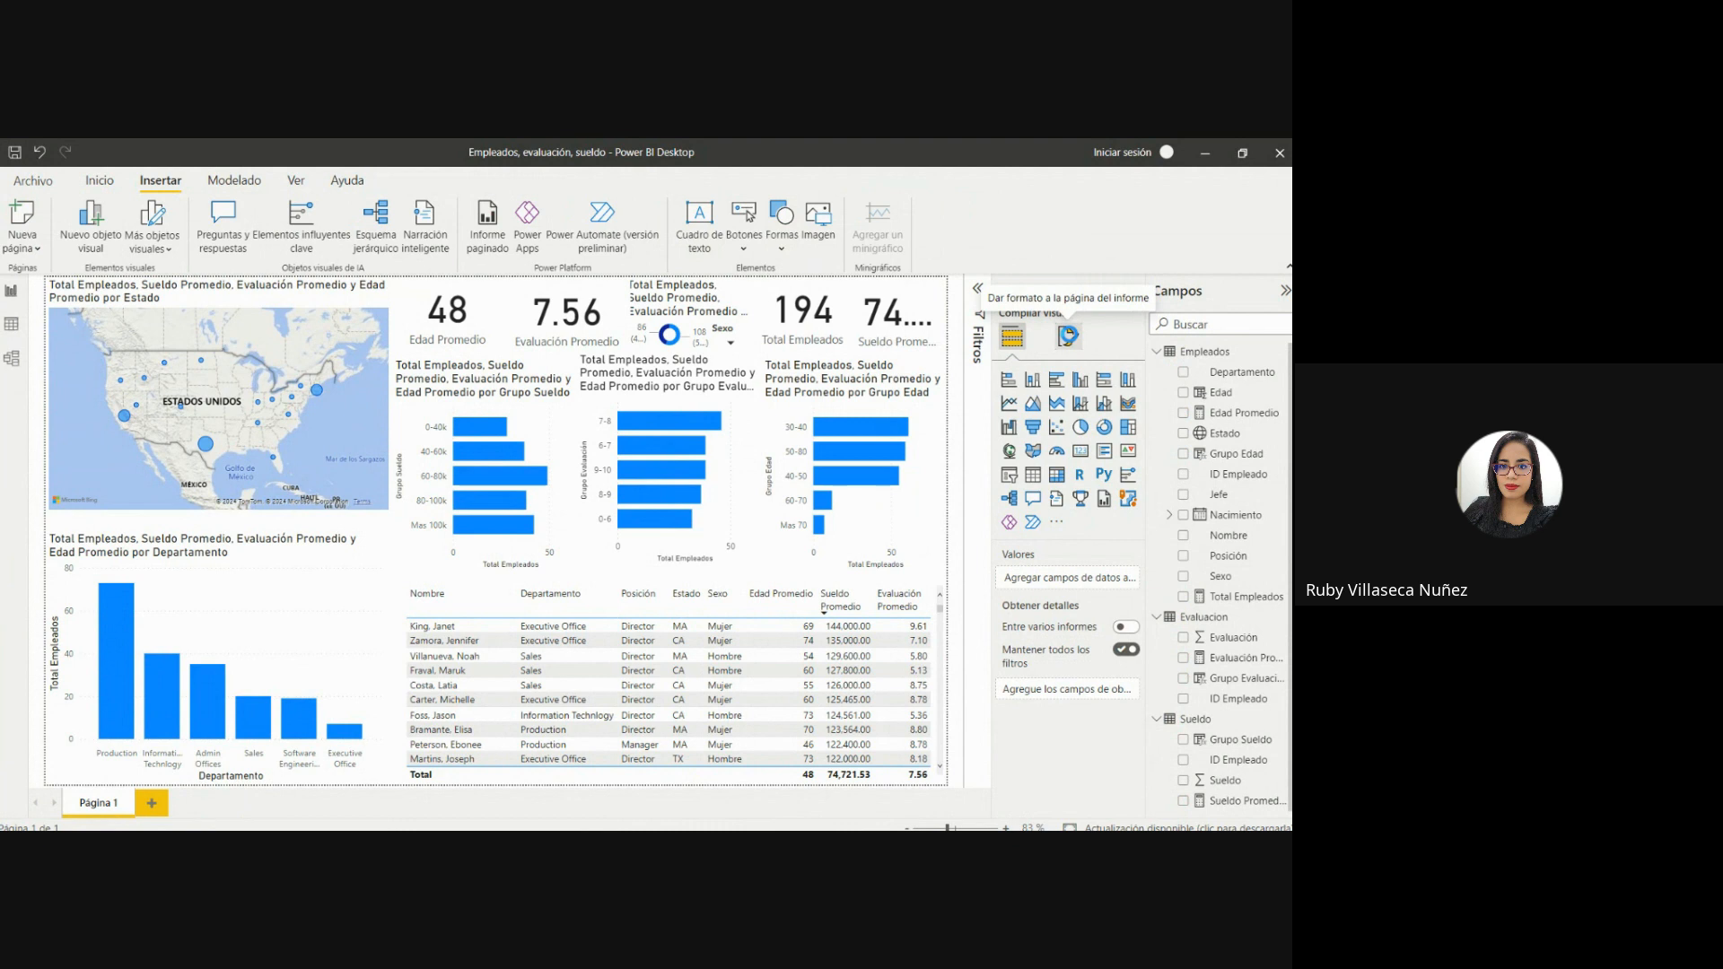
Set 2.6 Background.png.png from the Proyecto 3 folder as the page's canvas background image with 0% transparency.
left_click(1067, 335)
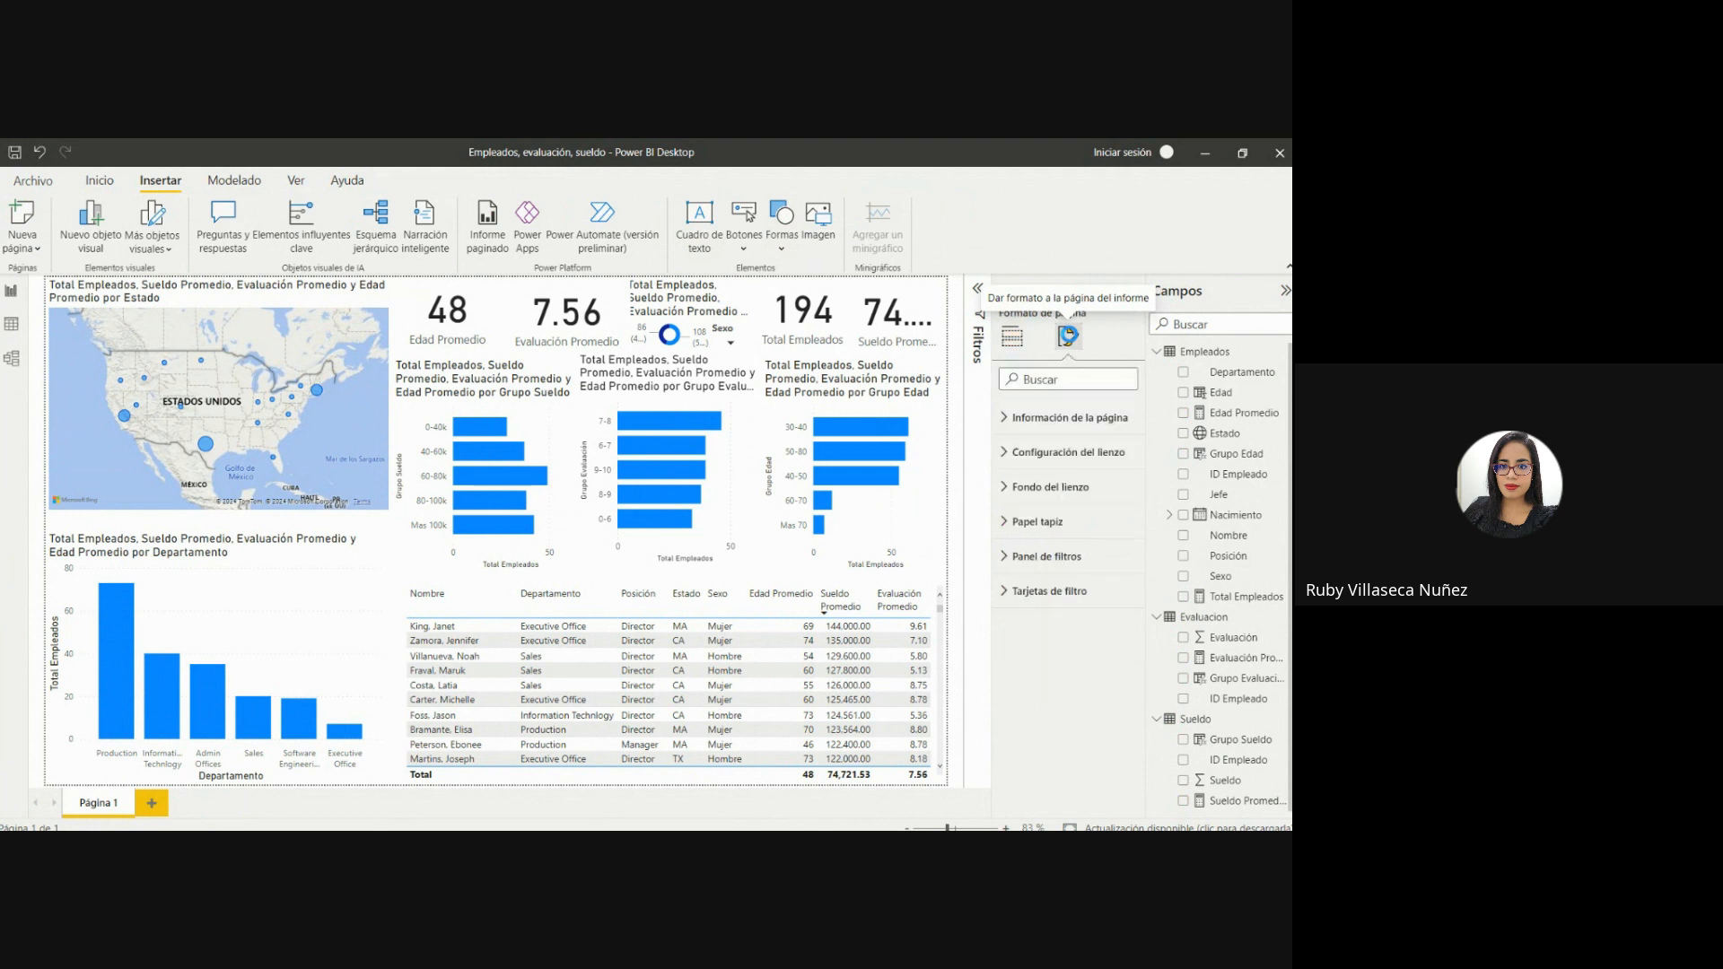
left_click(999, 485)
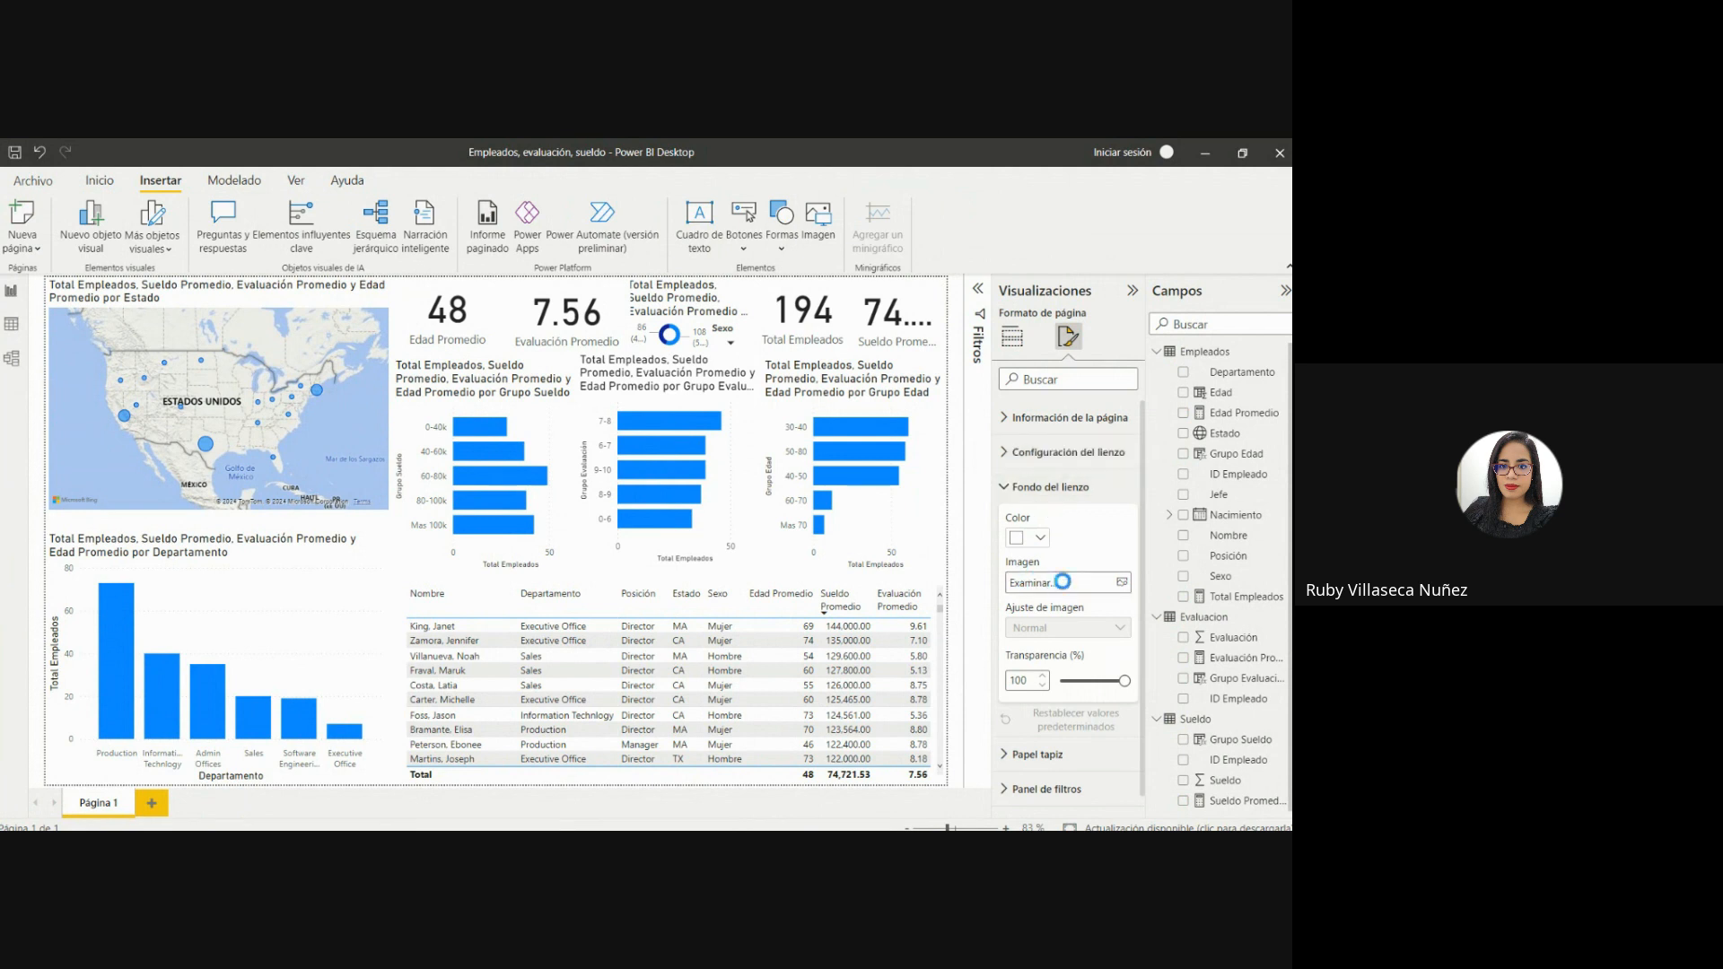
left_click(1116, 582)
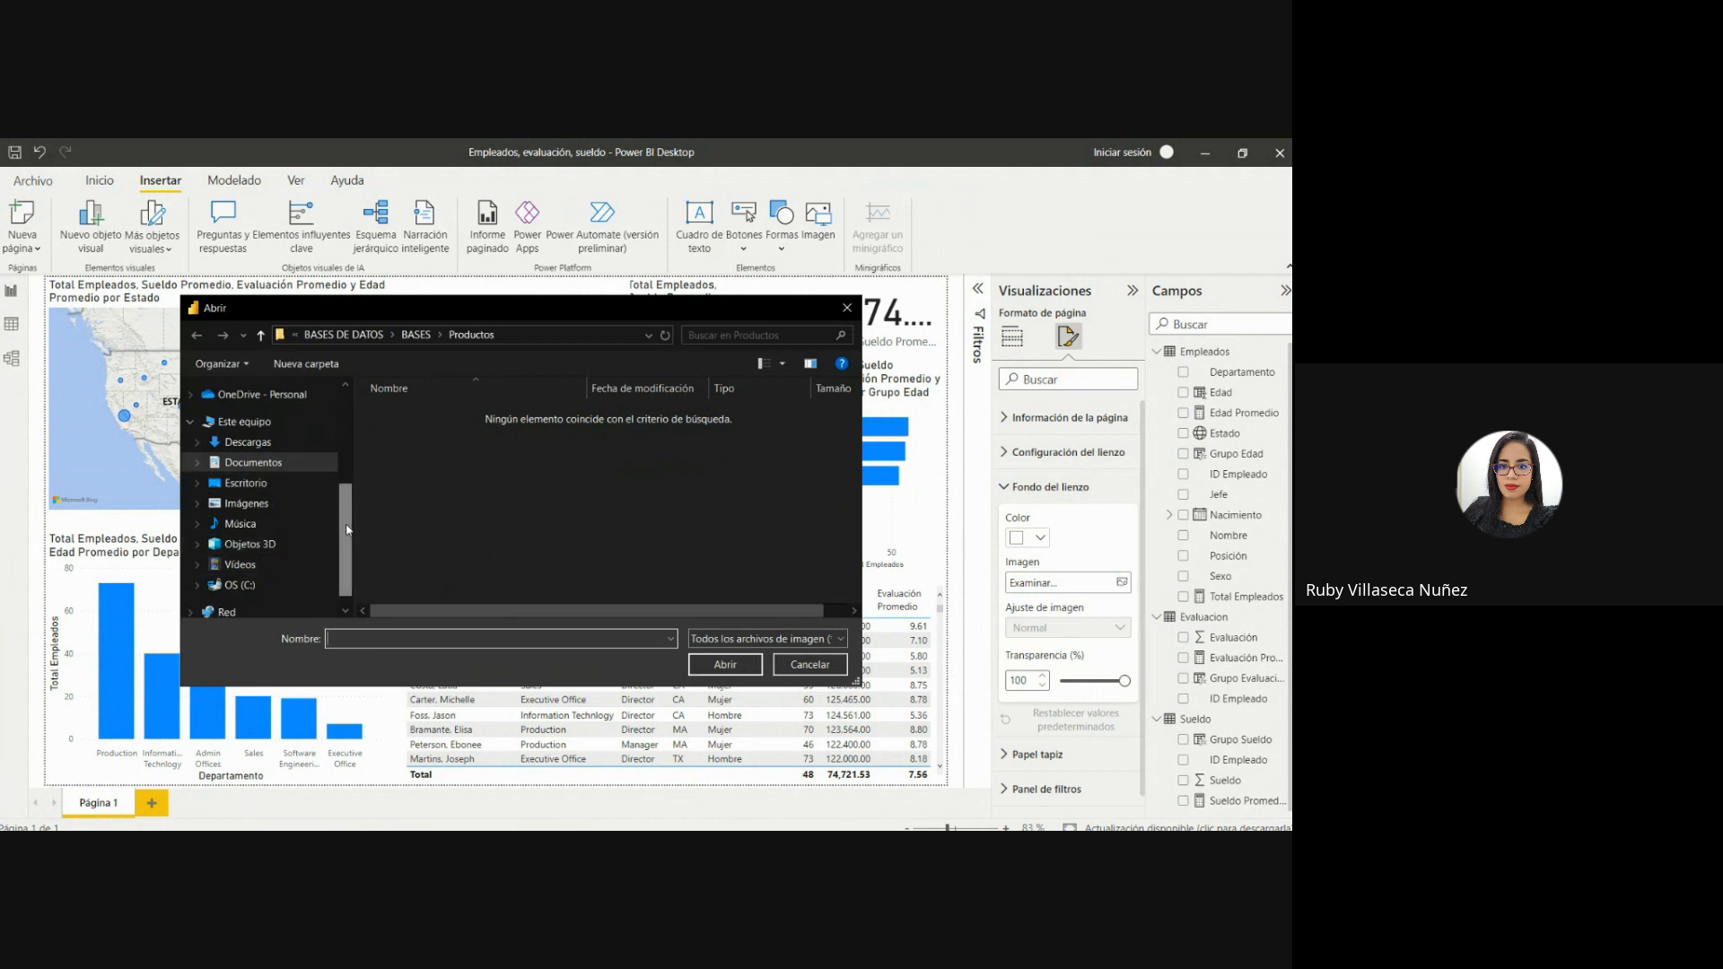
left_click_drag(347, 529, 353, 461)
left_click(278, 477)
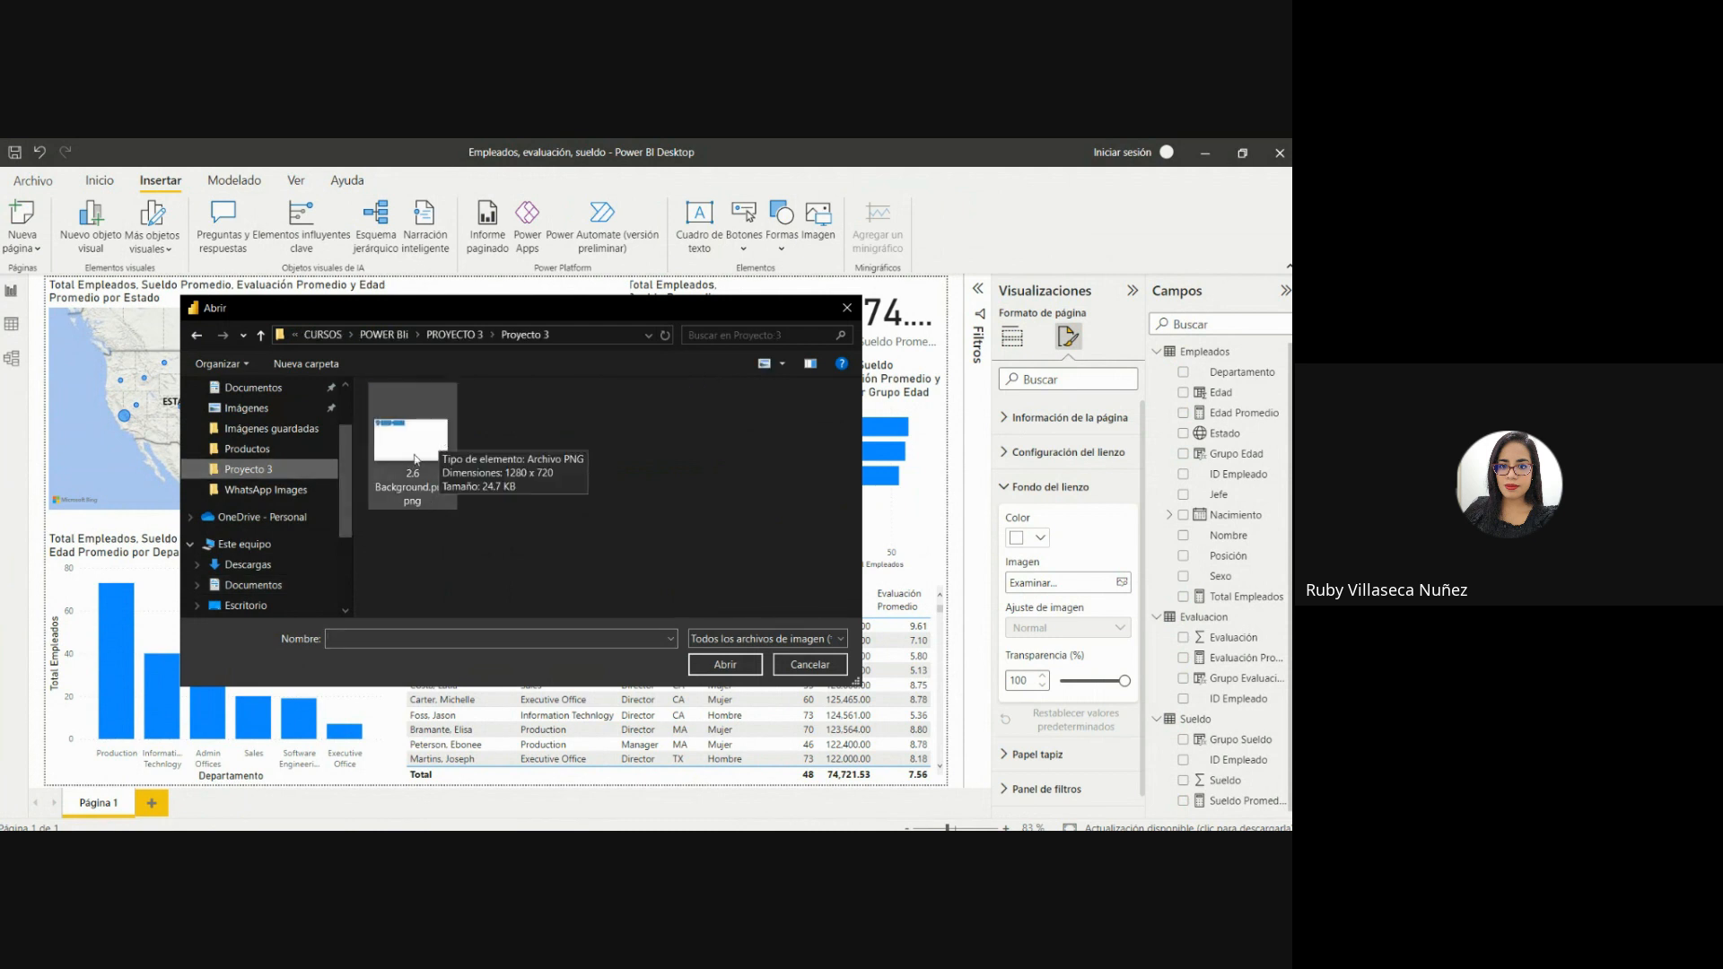
left_click(416, 459)
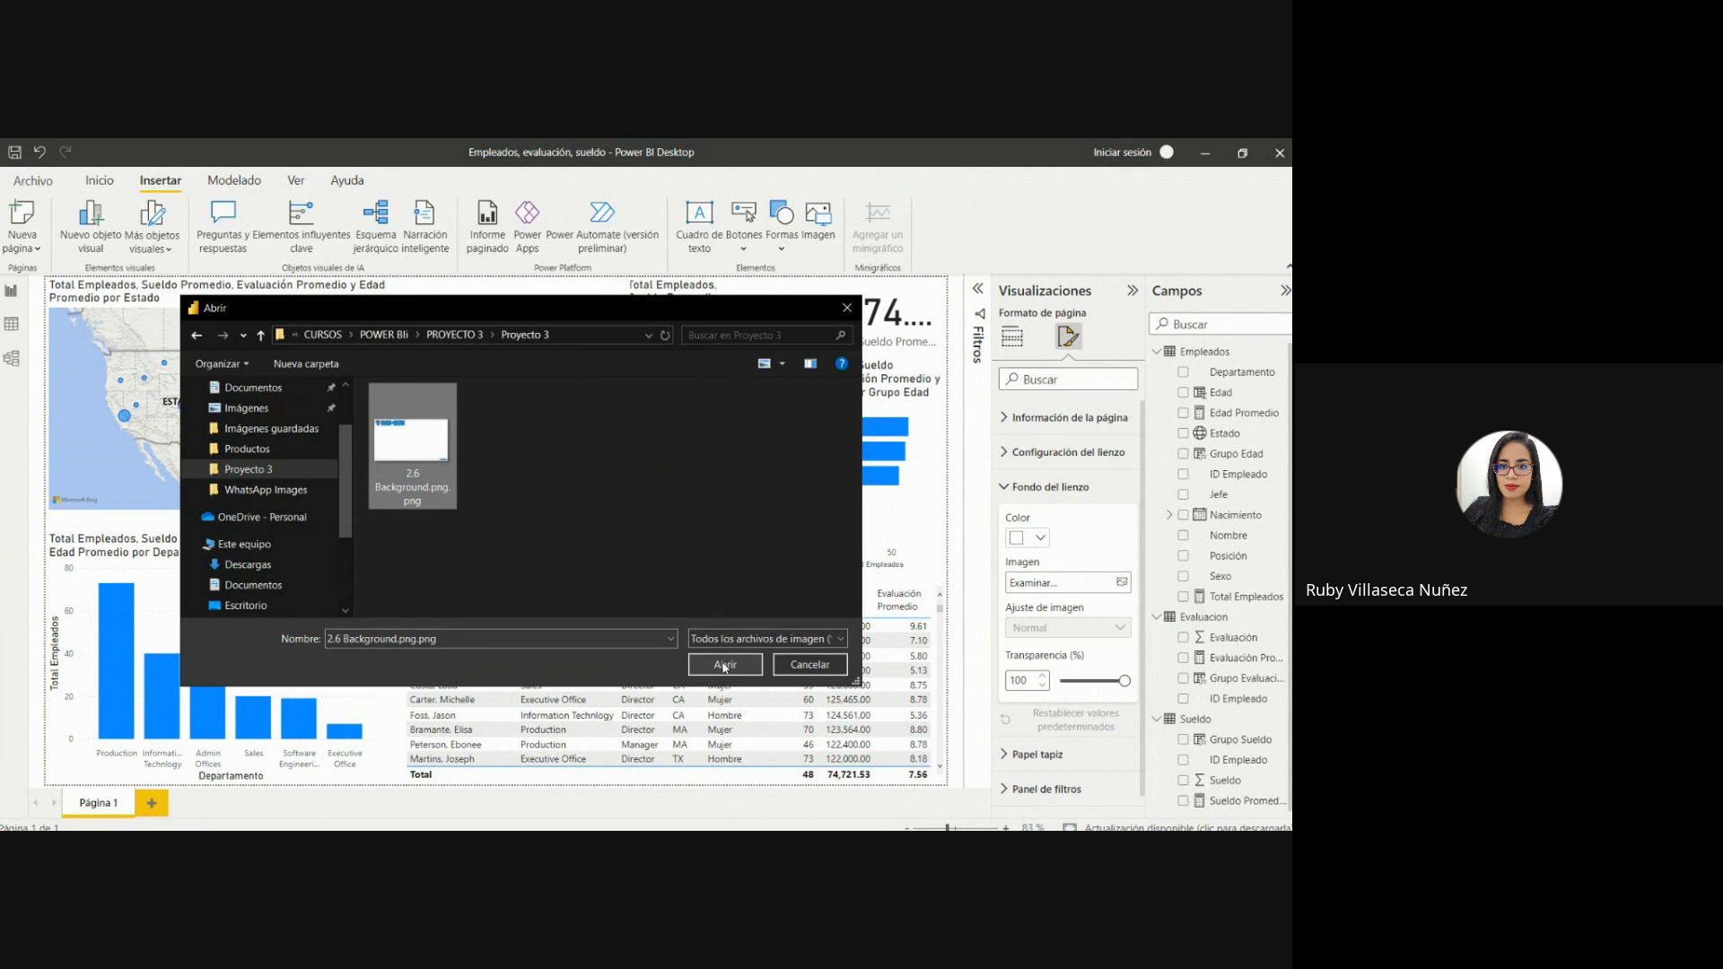
left_click(725, 664)
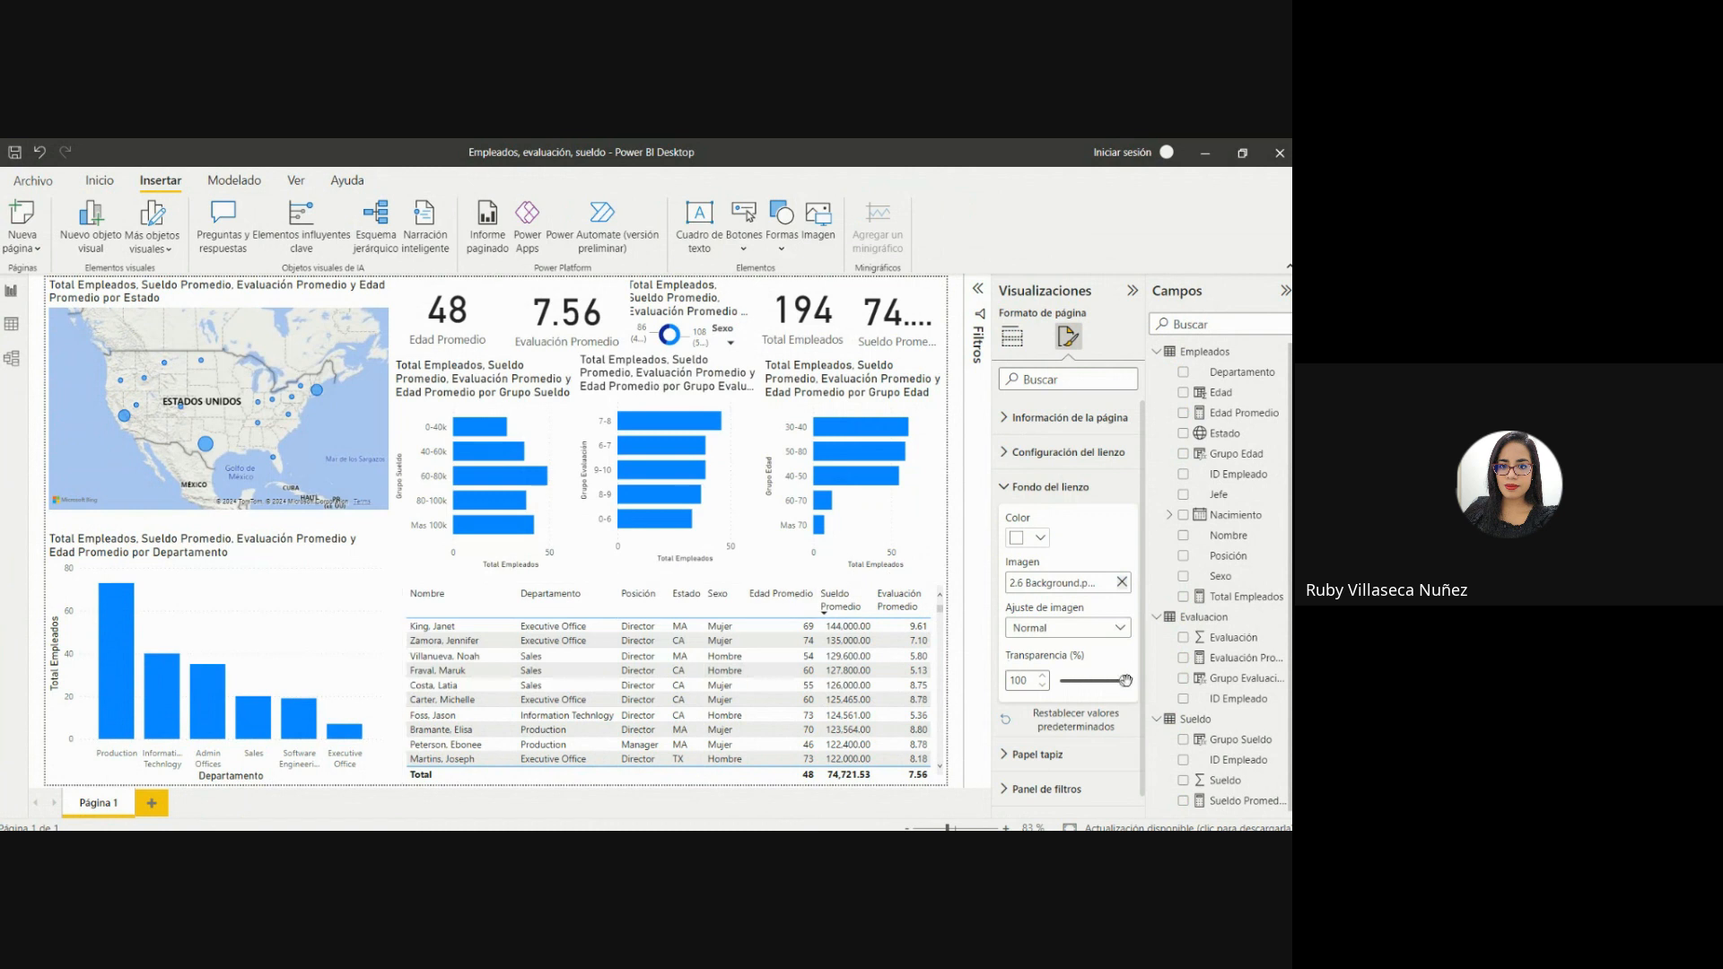
left_click_drag(1125, 681, 1046, 677)
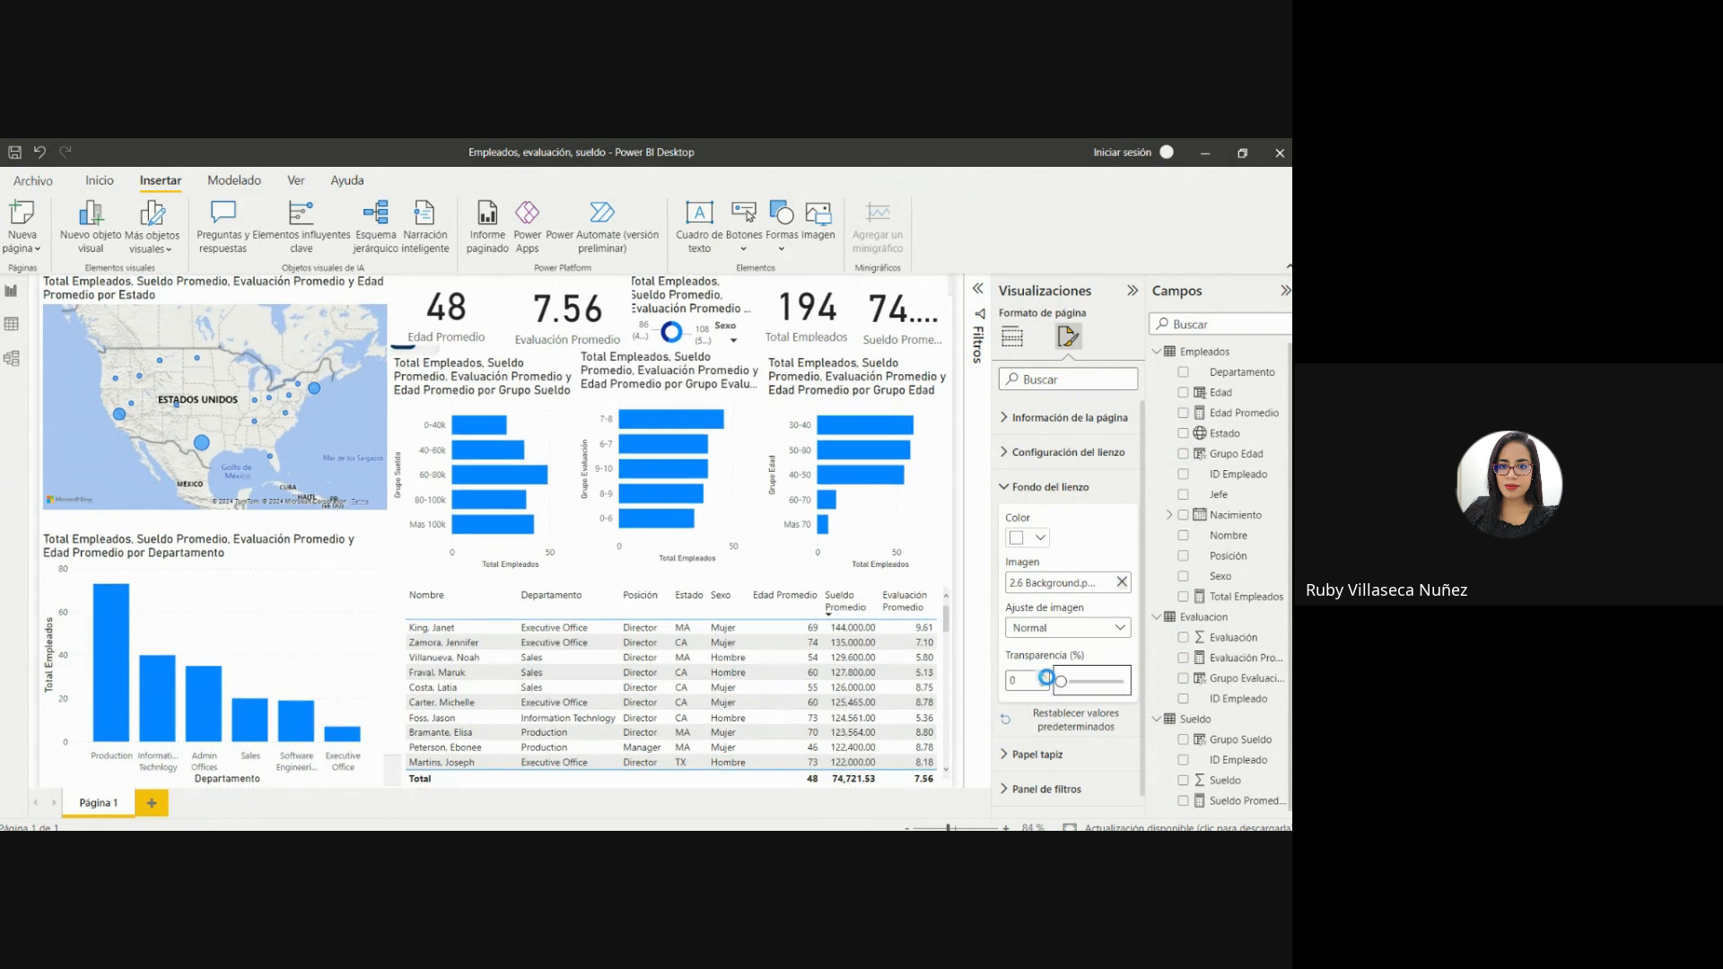
Shrink the state map to uncover the SKU-DON logo and reduce the Departamento column chart to fit within the background.
left_click(309, 298)
left_click_drag(388, 276, 388, 377)
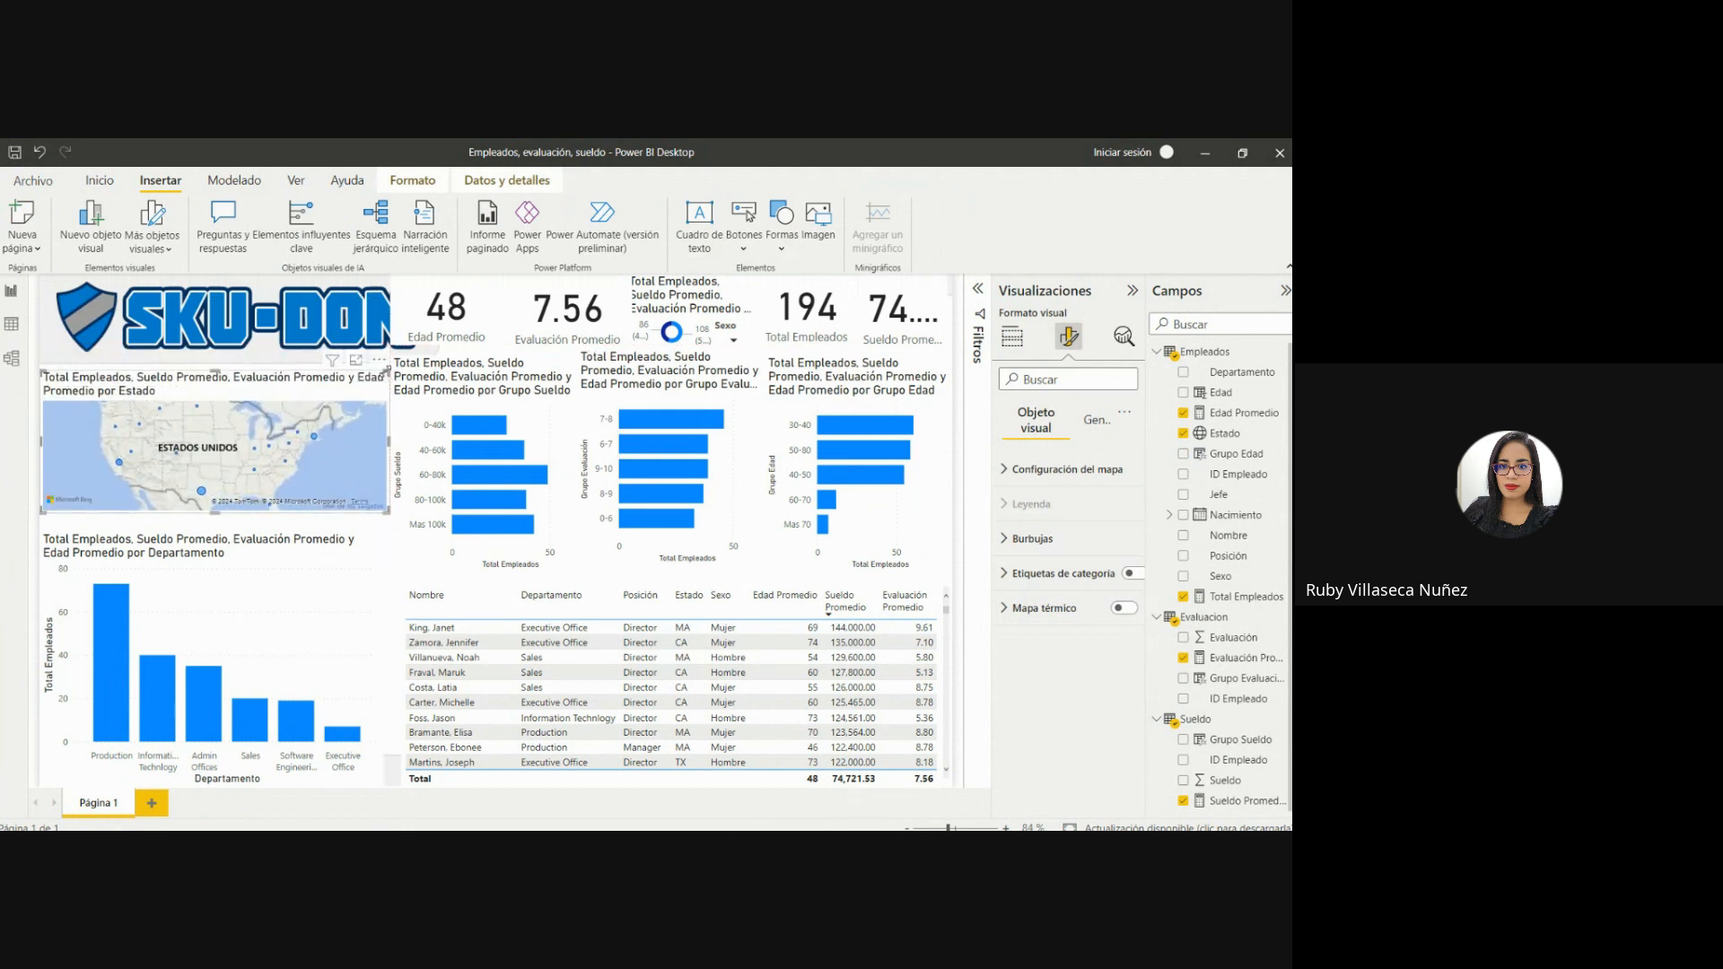
left_click(326, 588)
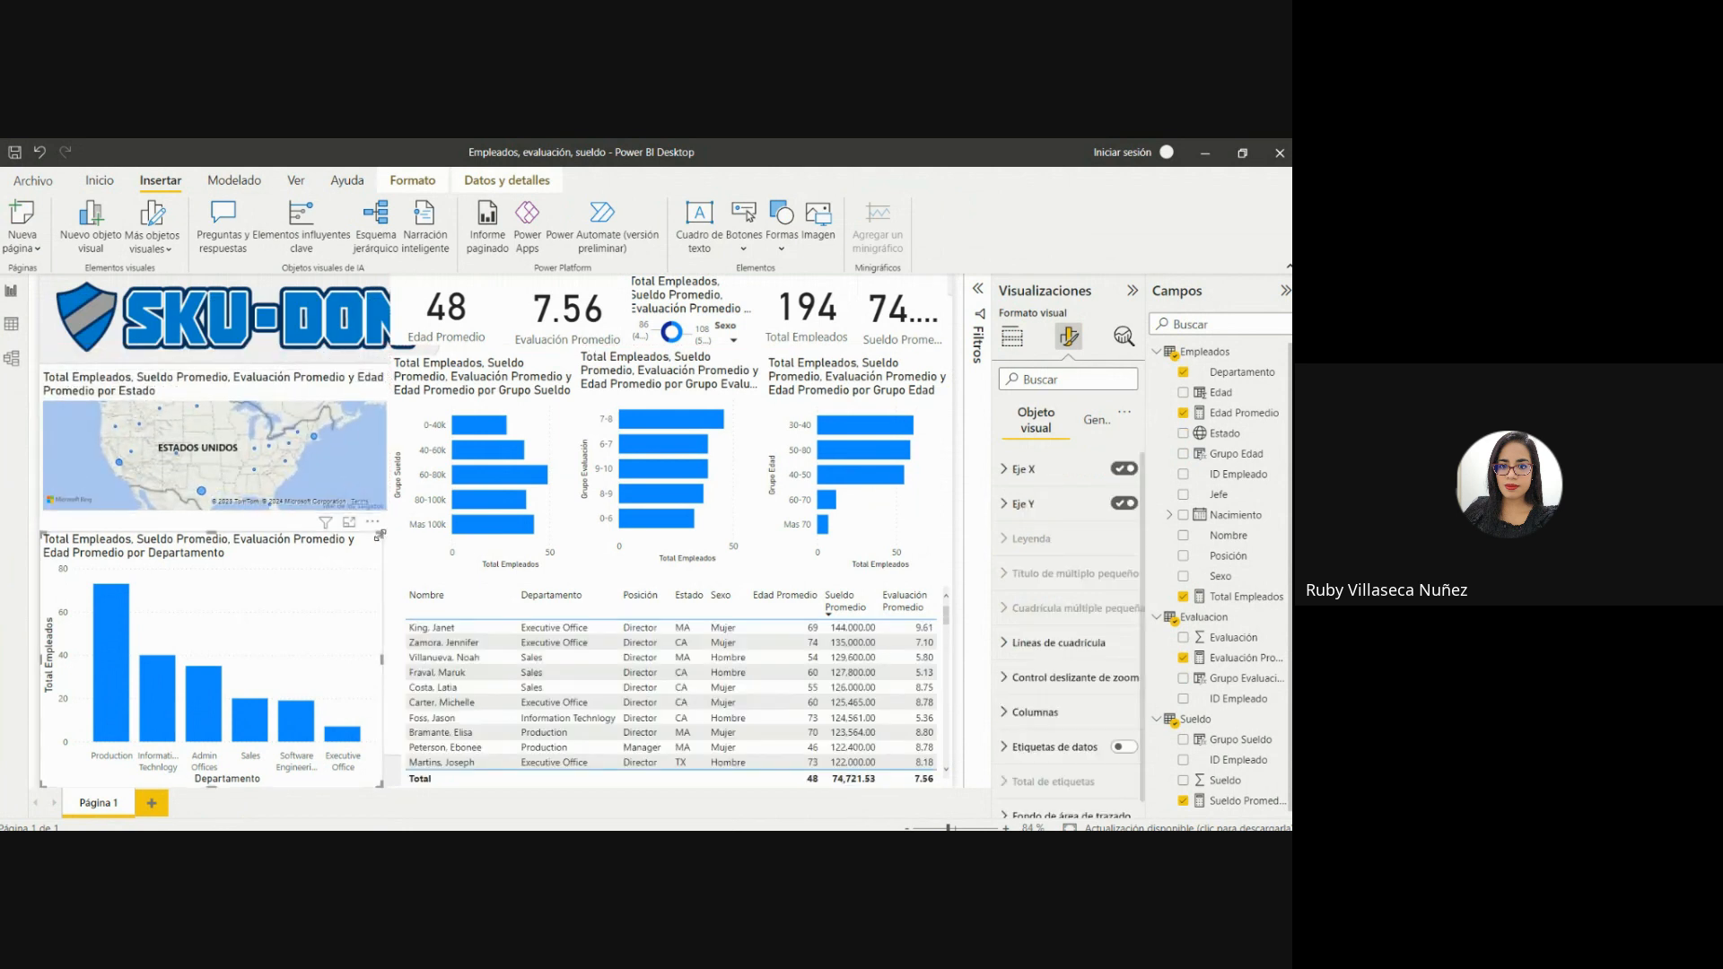
left_click_drag(381, 534, 355, 596)
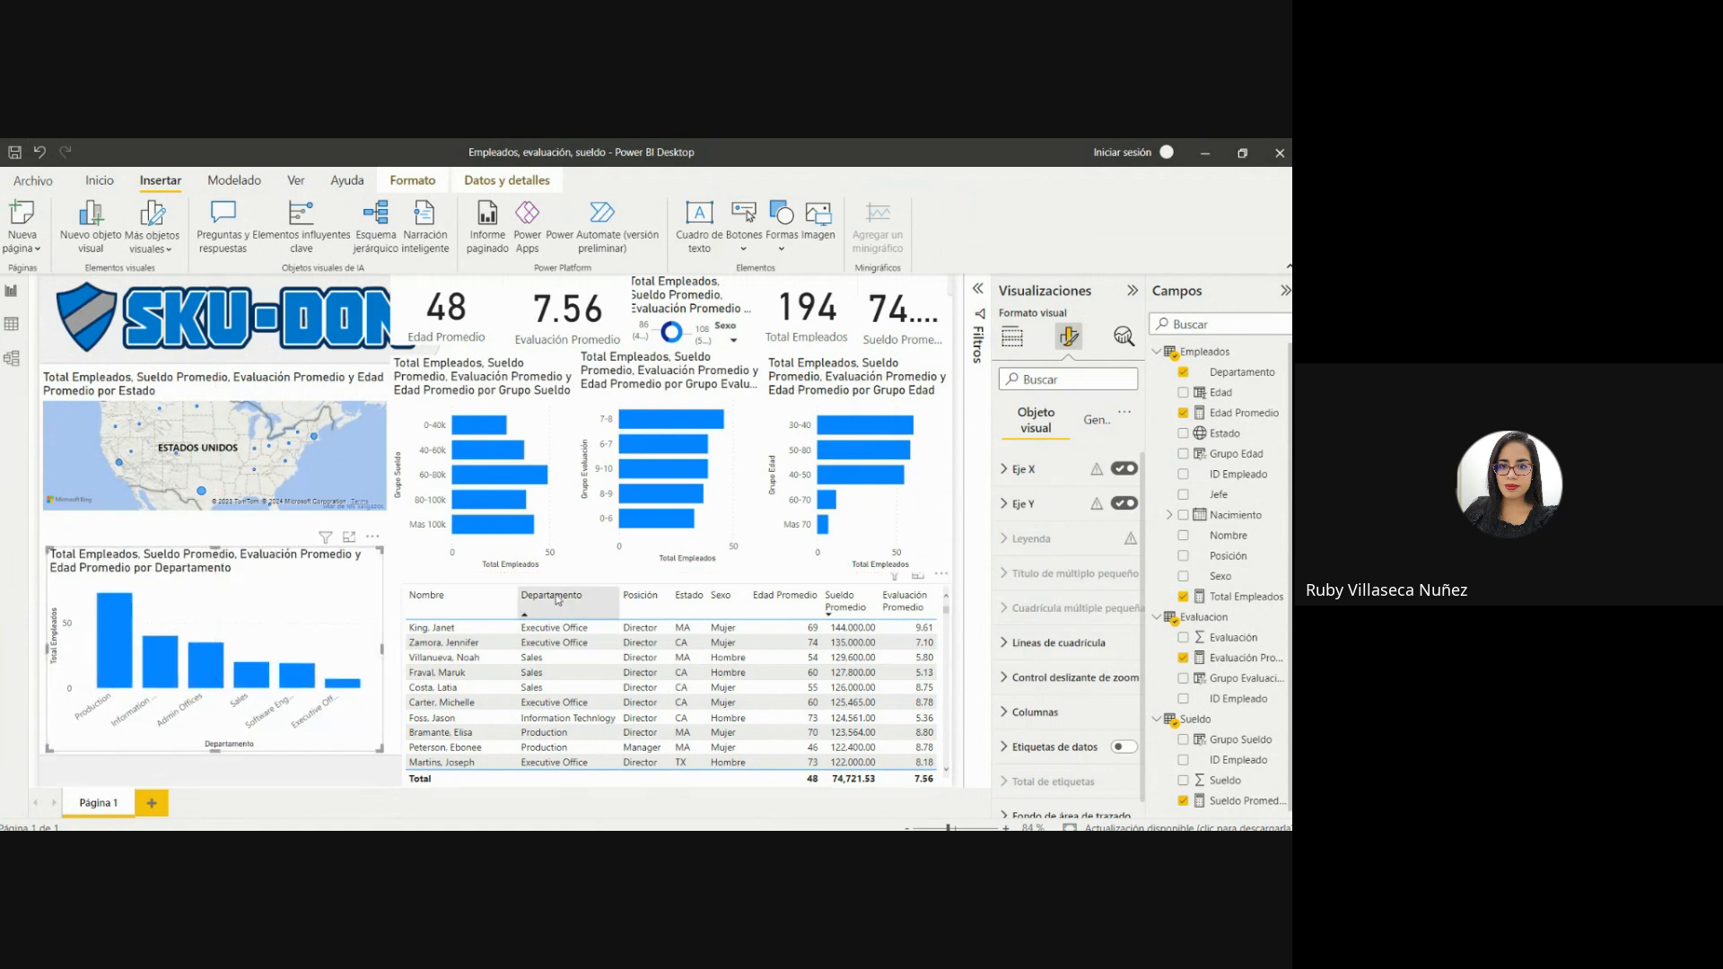
Sort the employee table by Nombre ascending, shrink it to clear the footer logo, and narrow its Edad Promedio column.
left_click(499, 599)
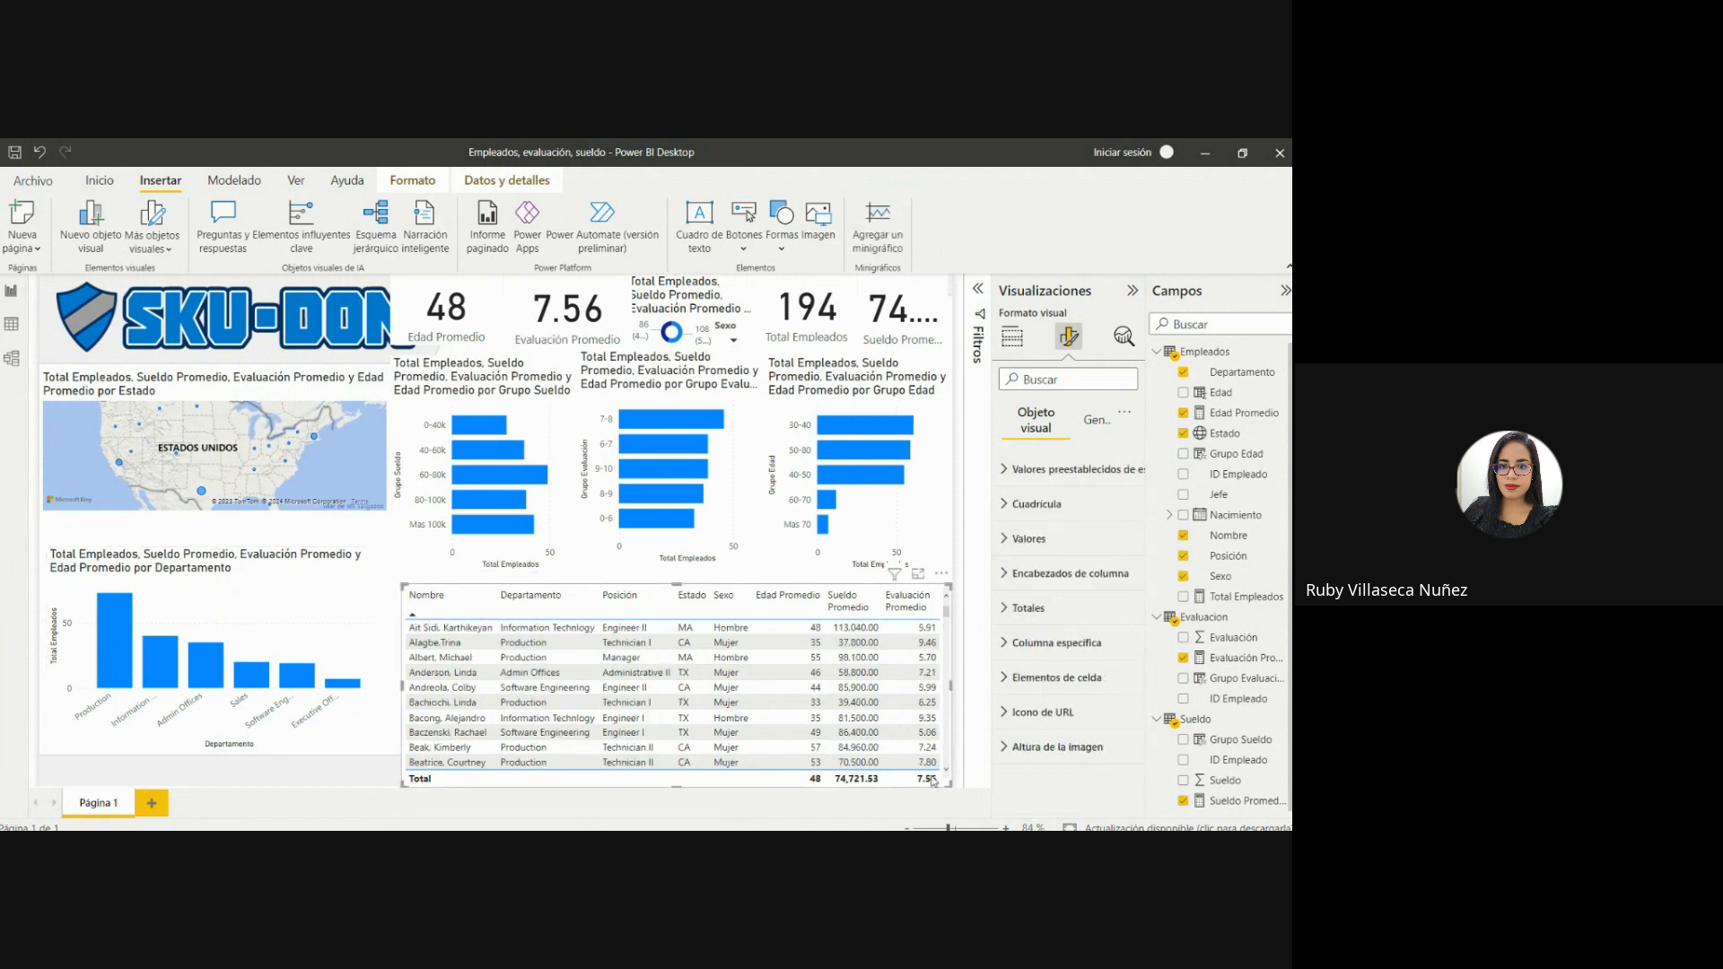
left_click_drag(947, 787, 952, 752)
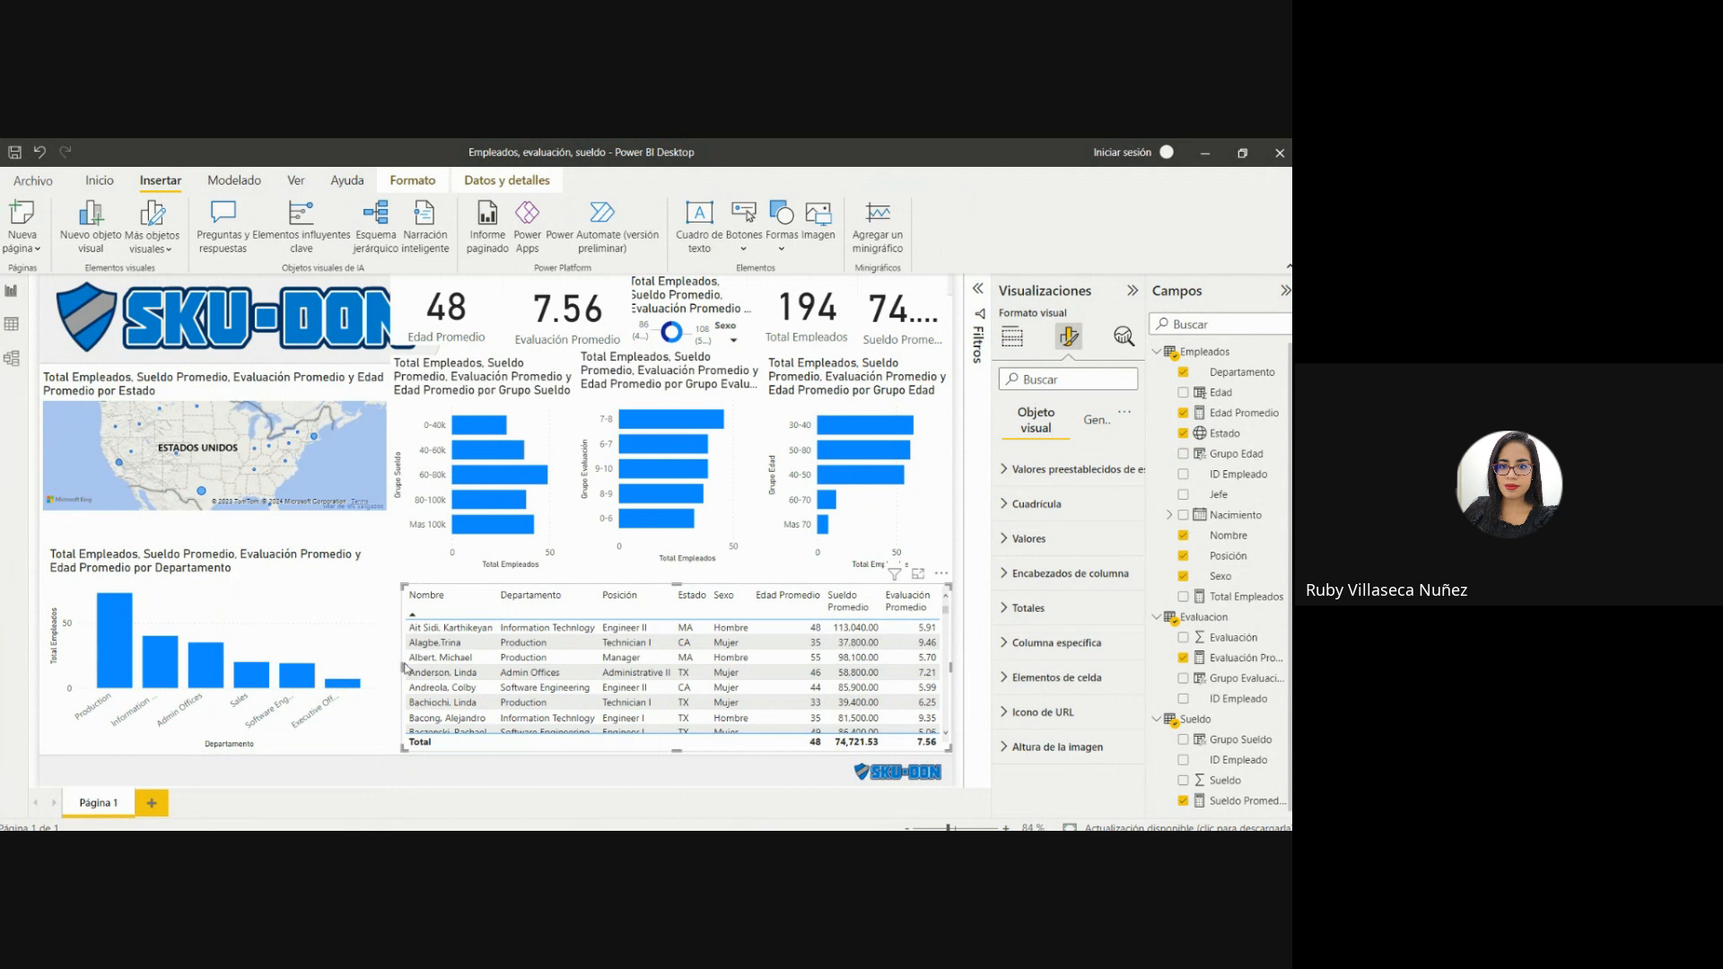
left_click_drag(404, 669, 410, 669)
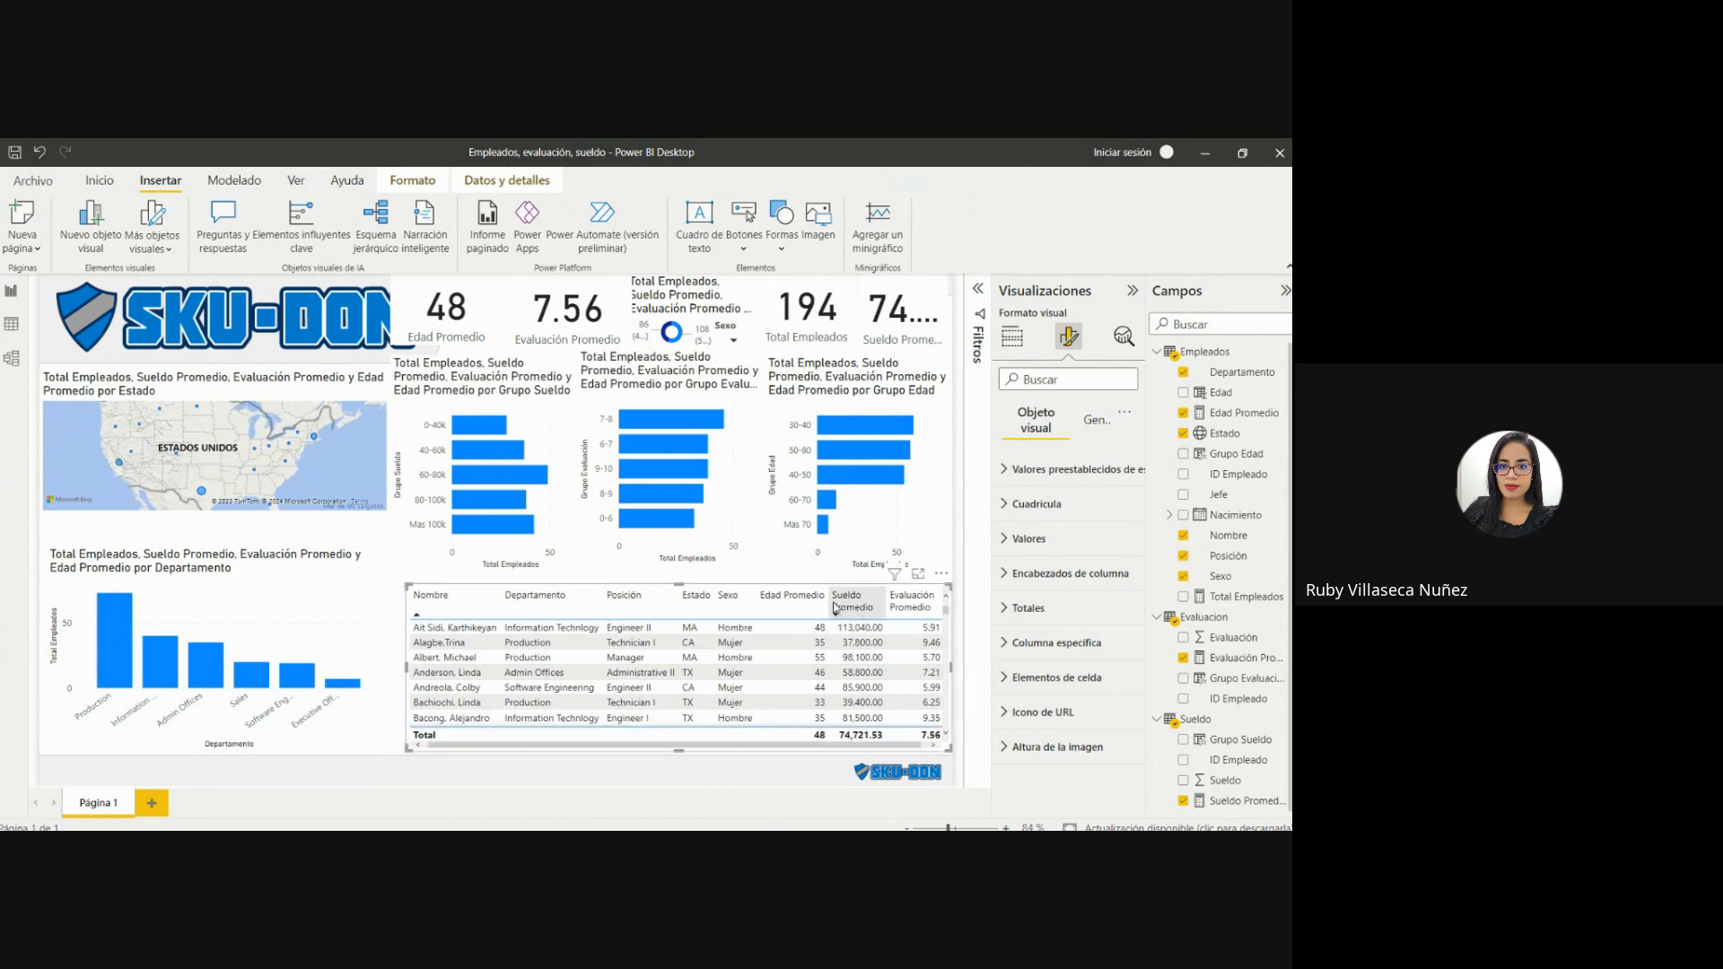
left_click_drag(827, 597, 805, 598)
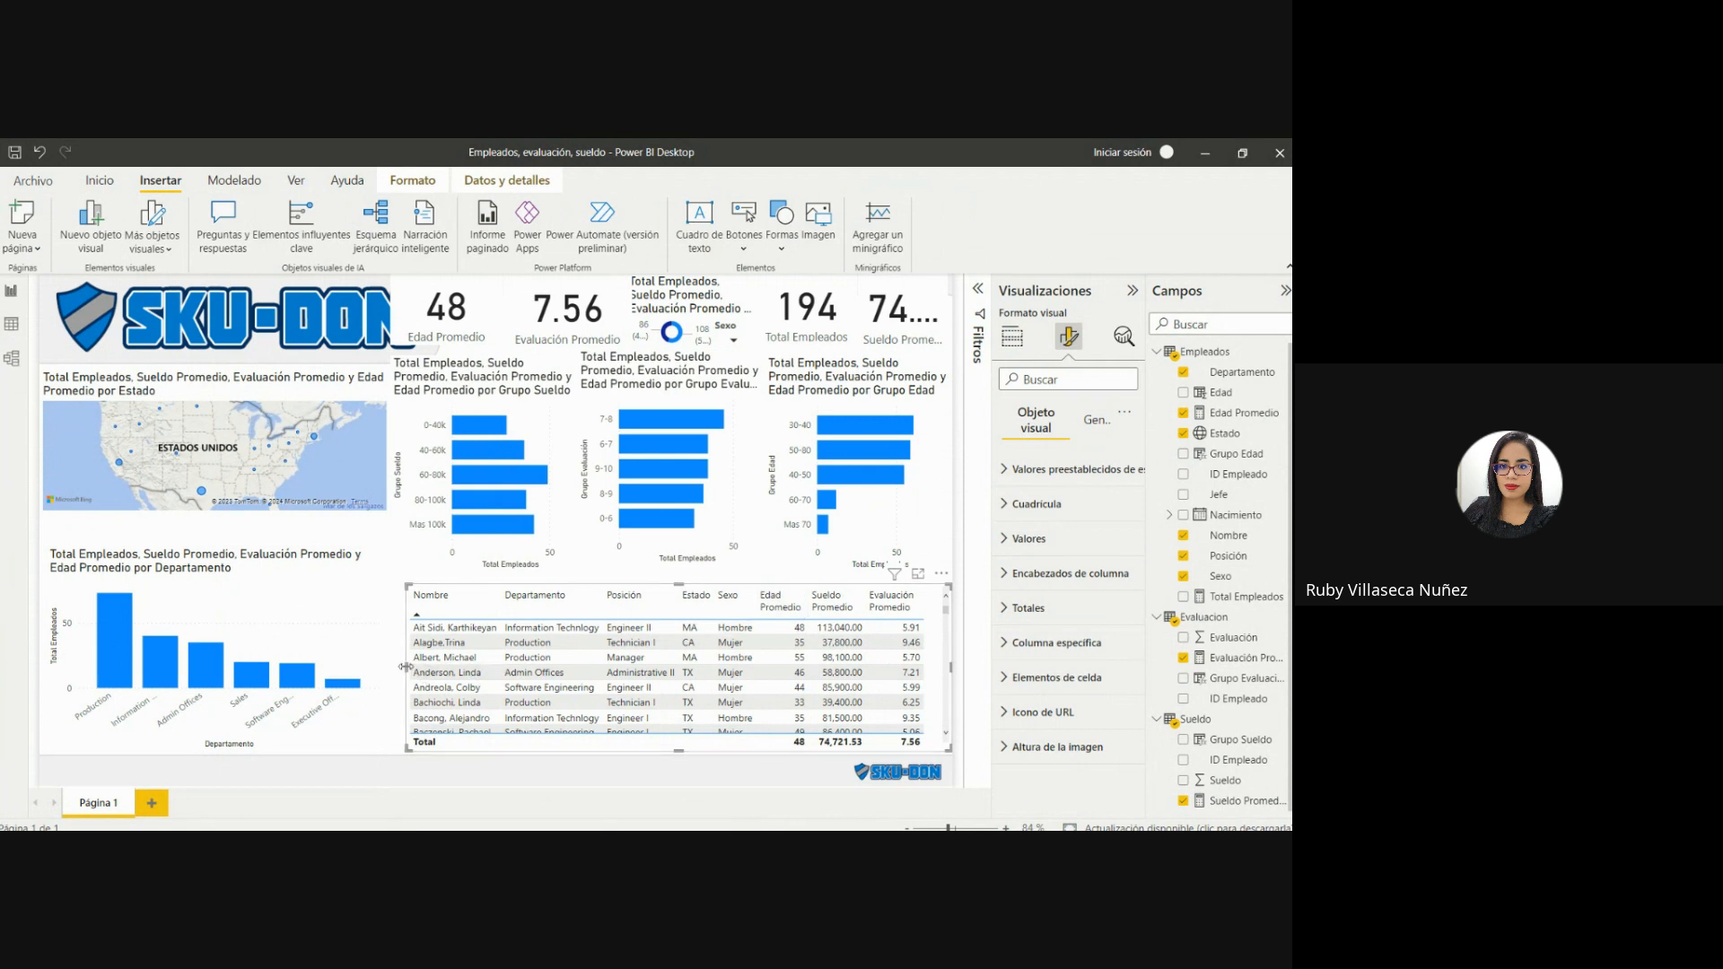
left_click_drag(408, 671, 418, 669)
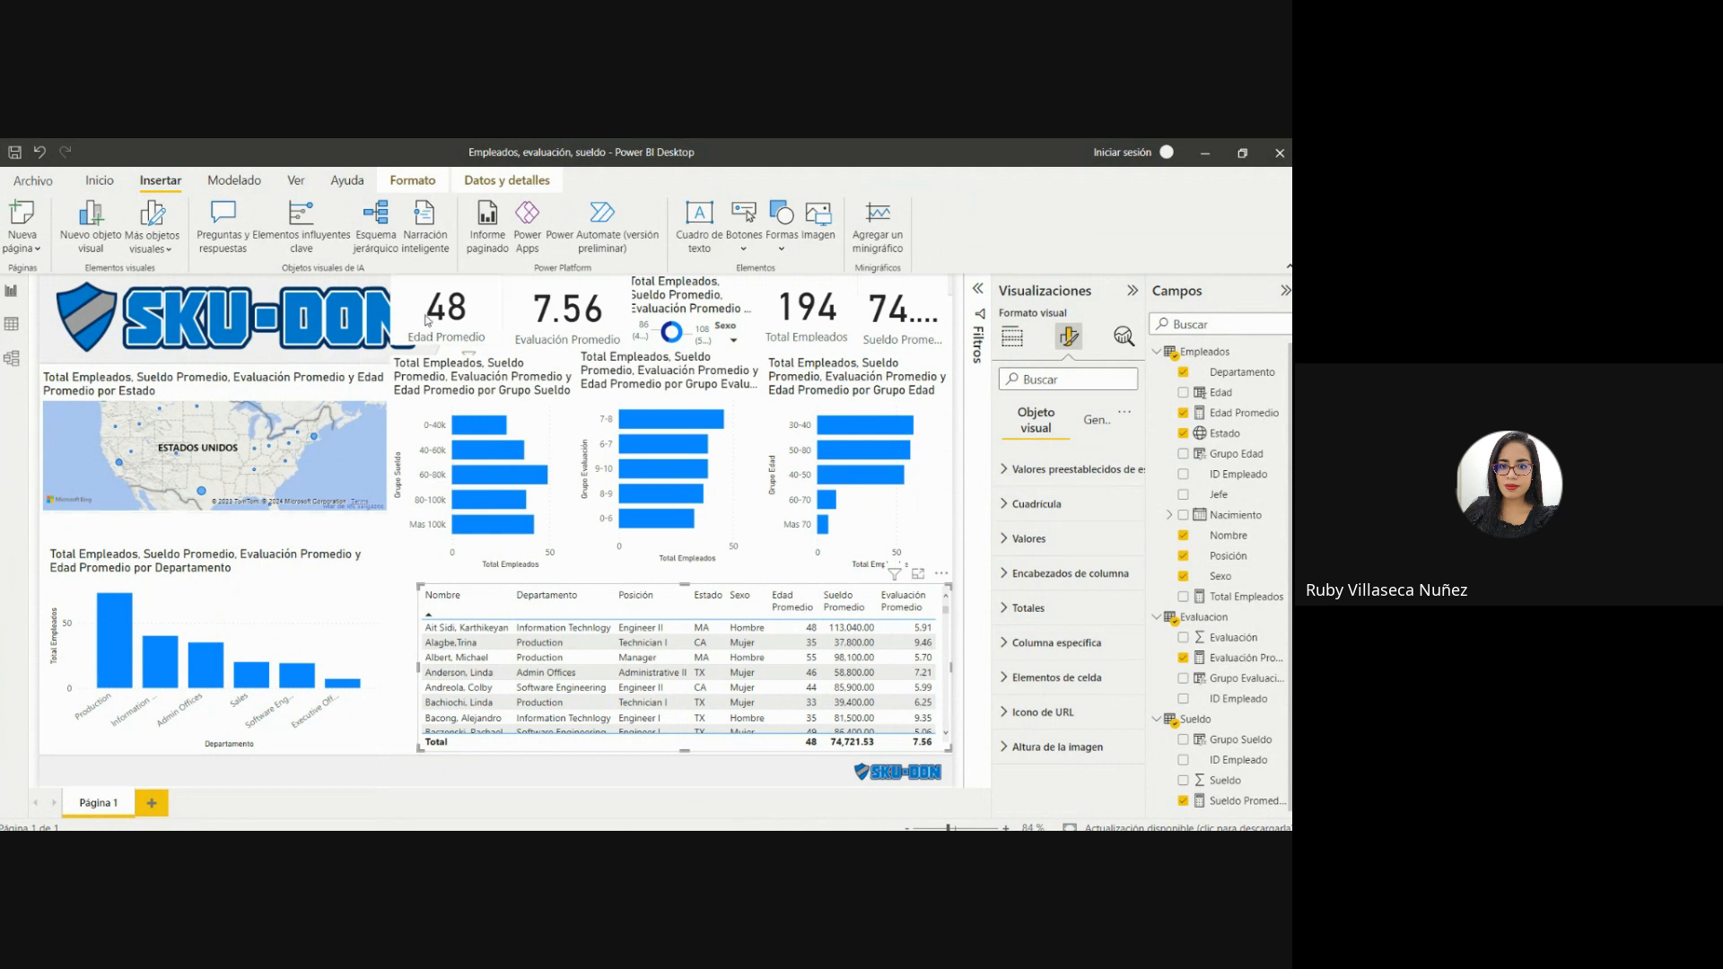
Move the KPI cards and the Sexo donut chart into the background's header panel beside the SKU-DON logo.
left_click_drag(424, 319, 478, 345)
left_click_drag(616, 299, 669, 323)
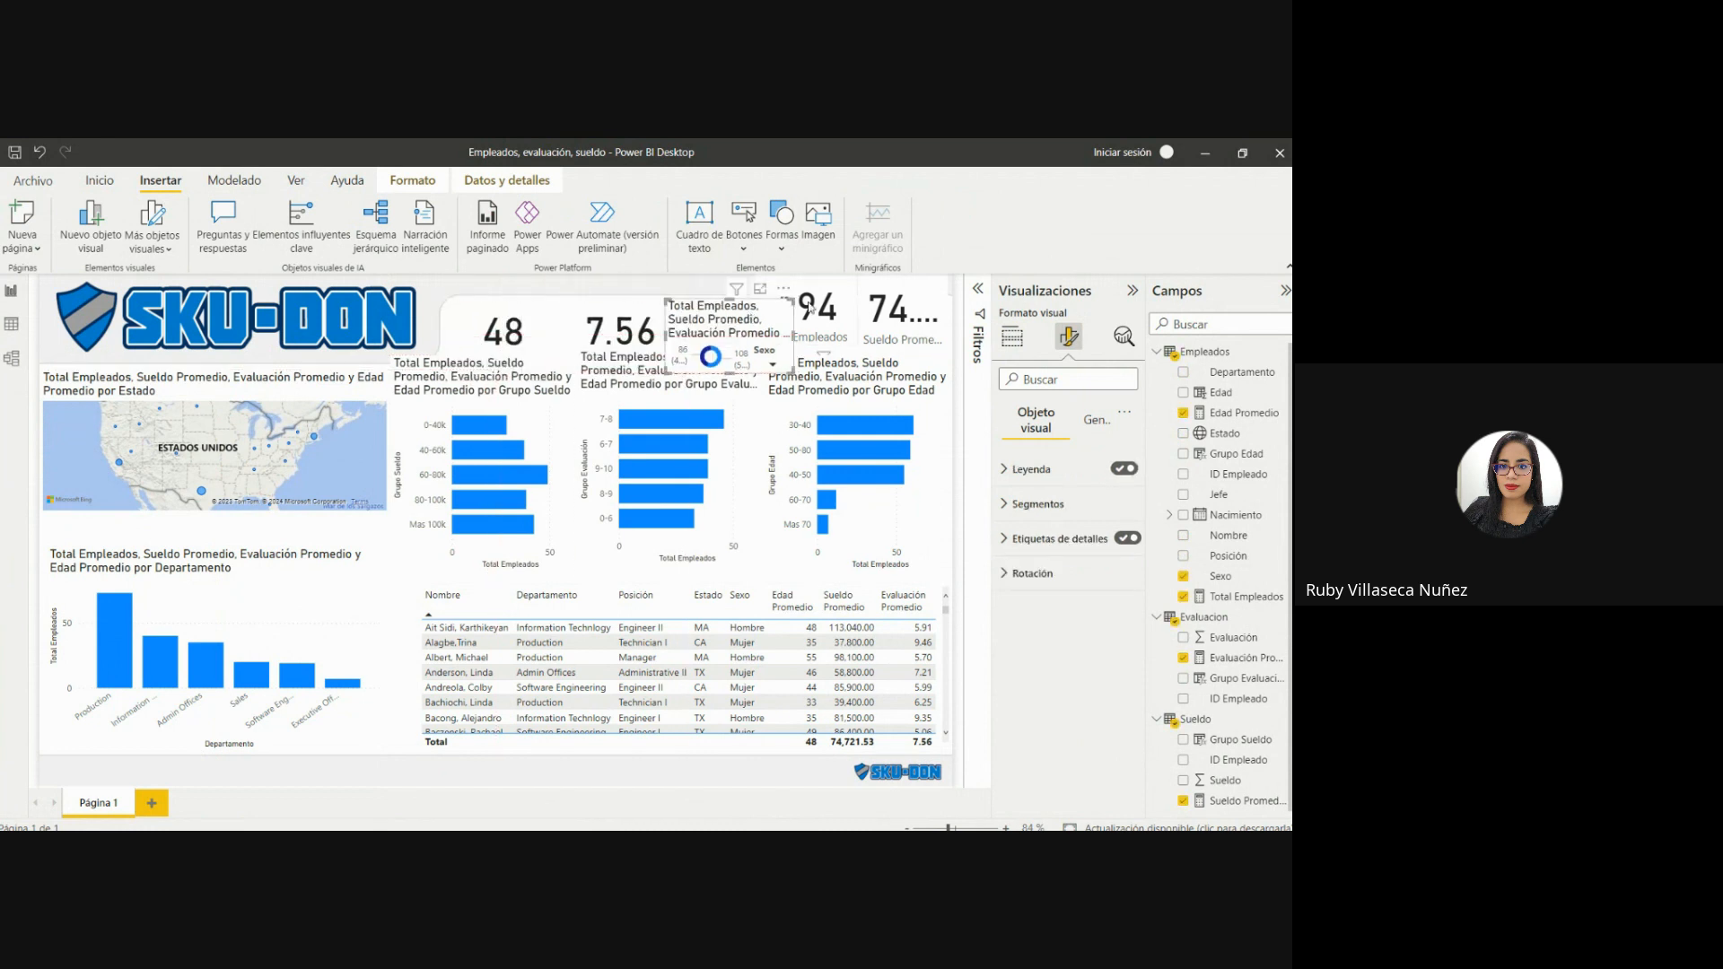
left_click_drag(813, 308, 916, 348)
left_click(916, 341)
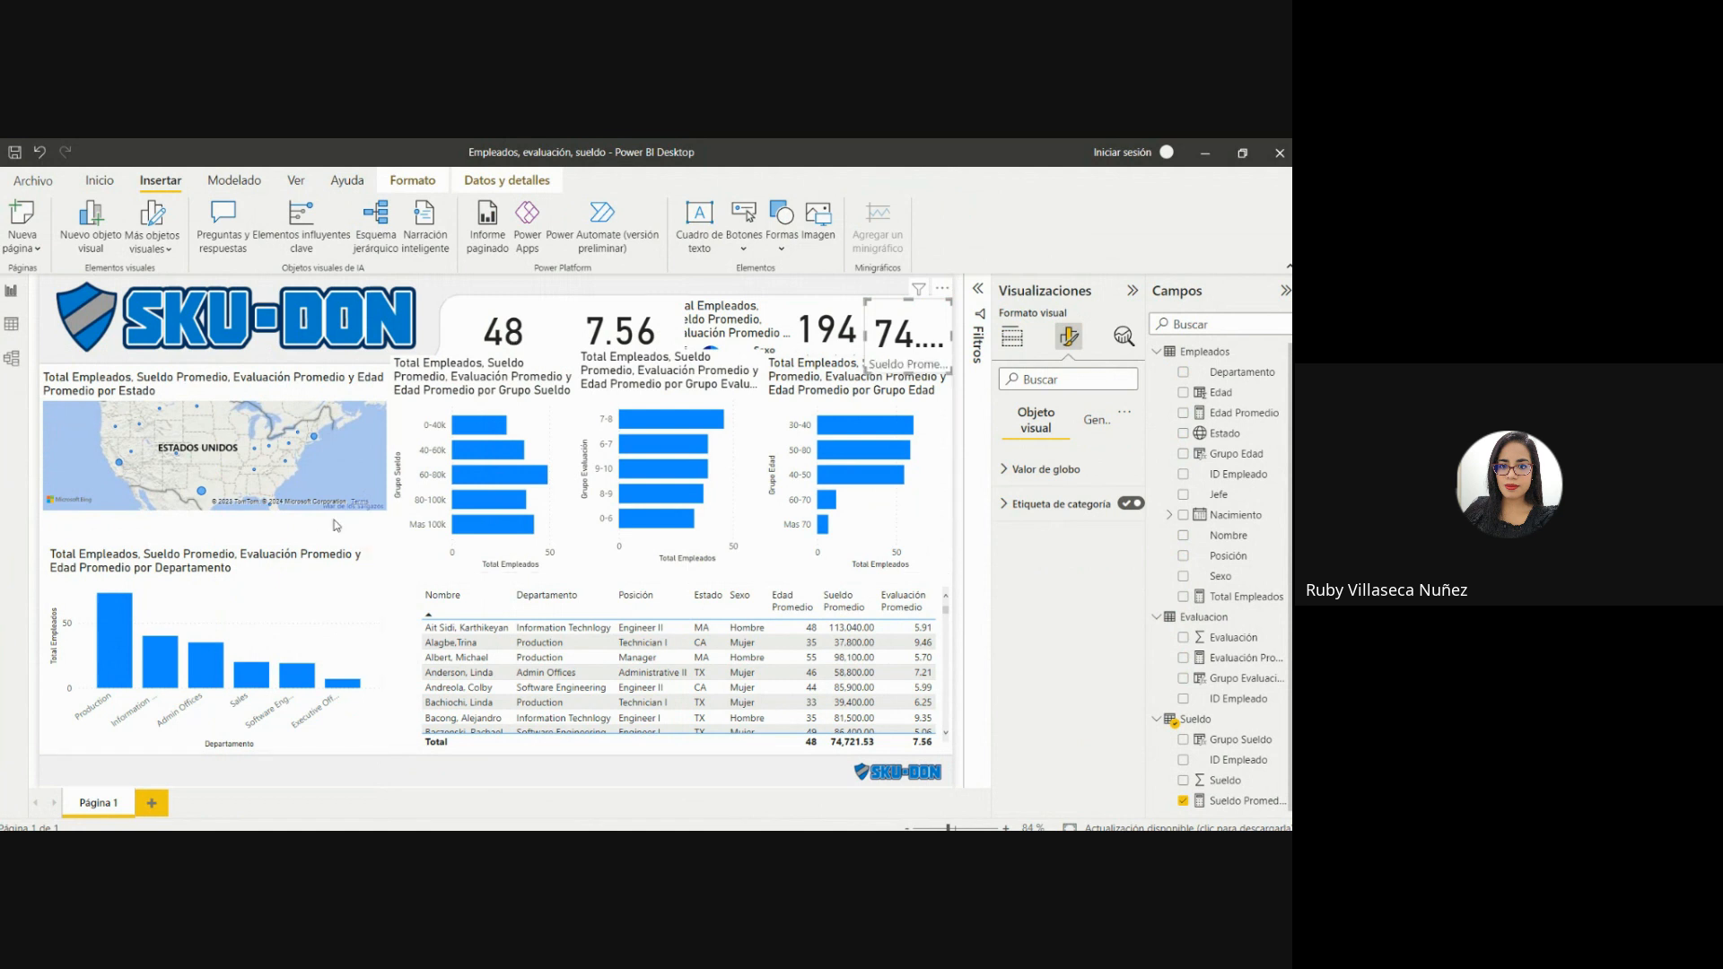
Review the page's canvas background settings and the available canvas types and dimensions.
left_click(335, 524)
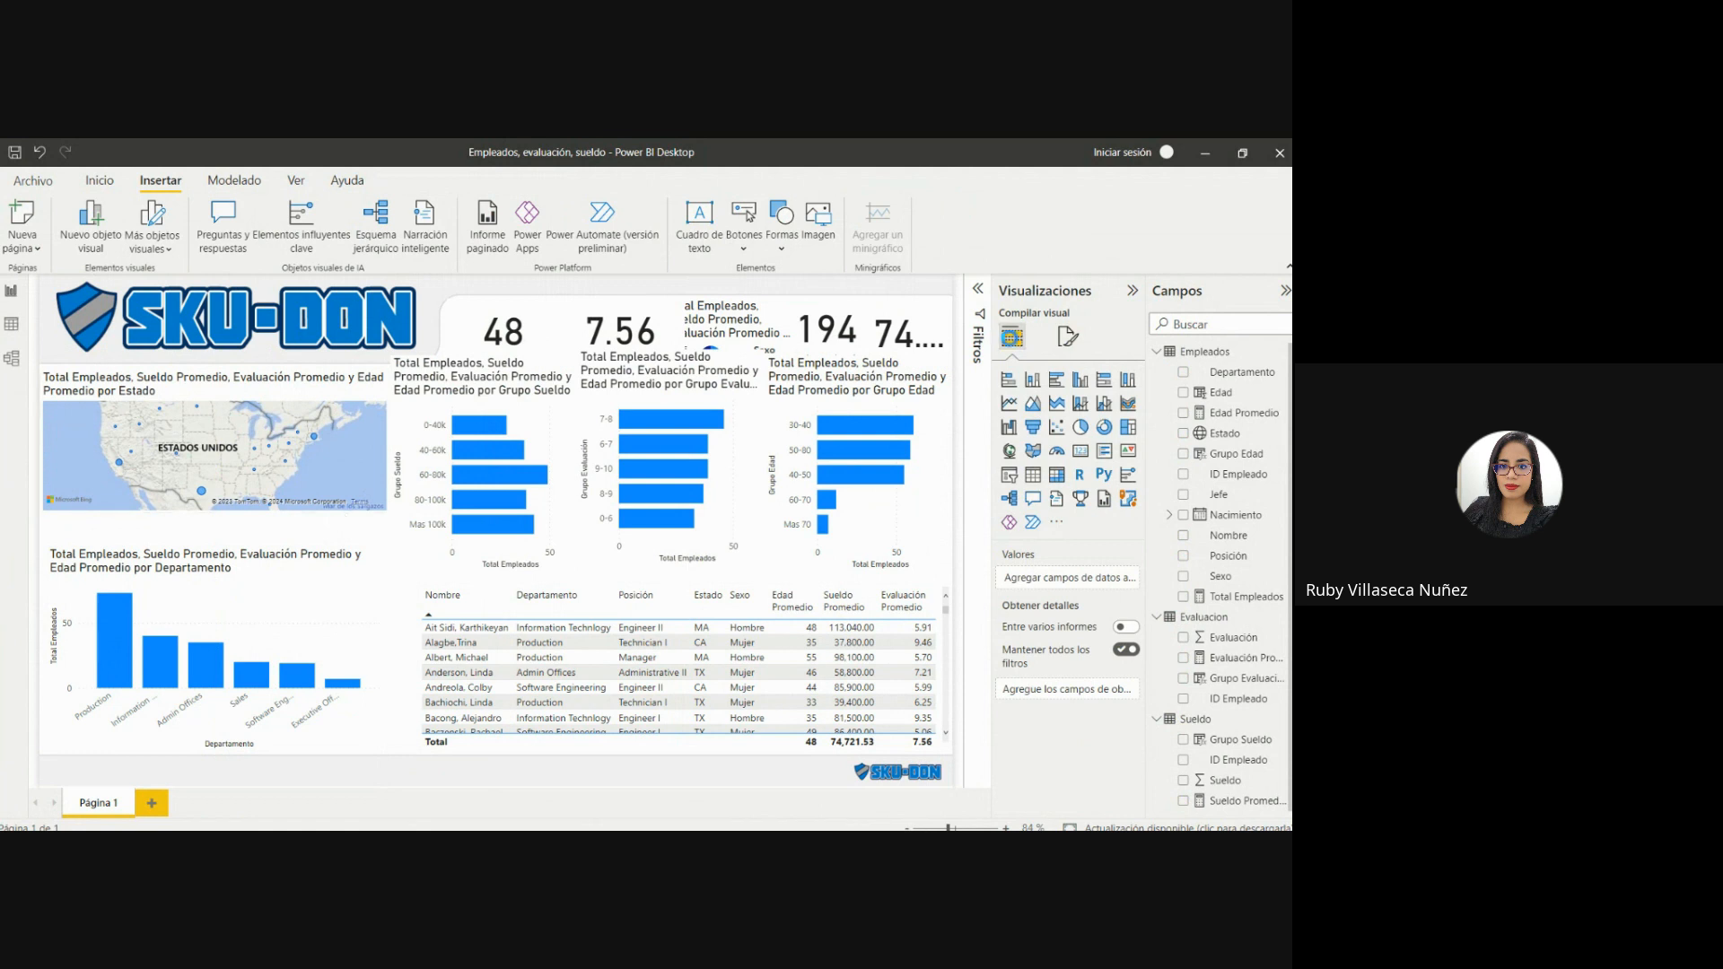
left_click(1069, 336)
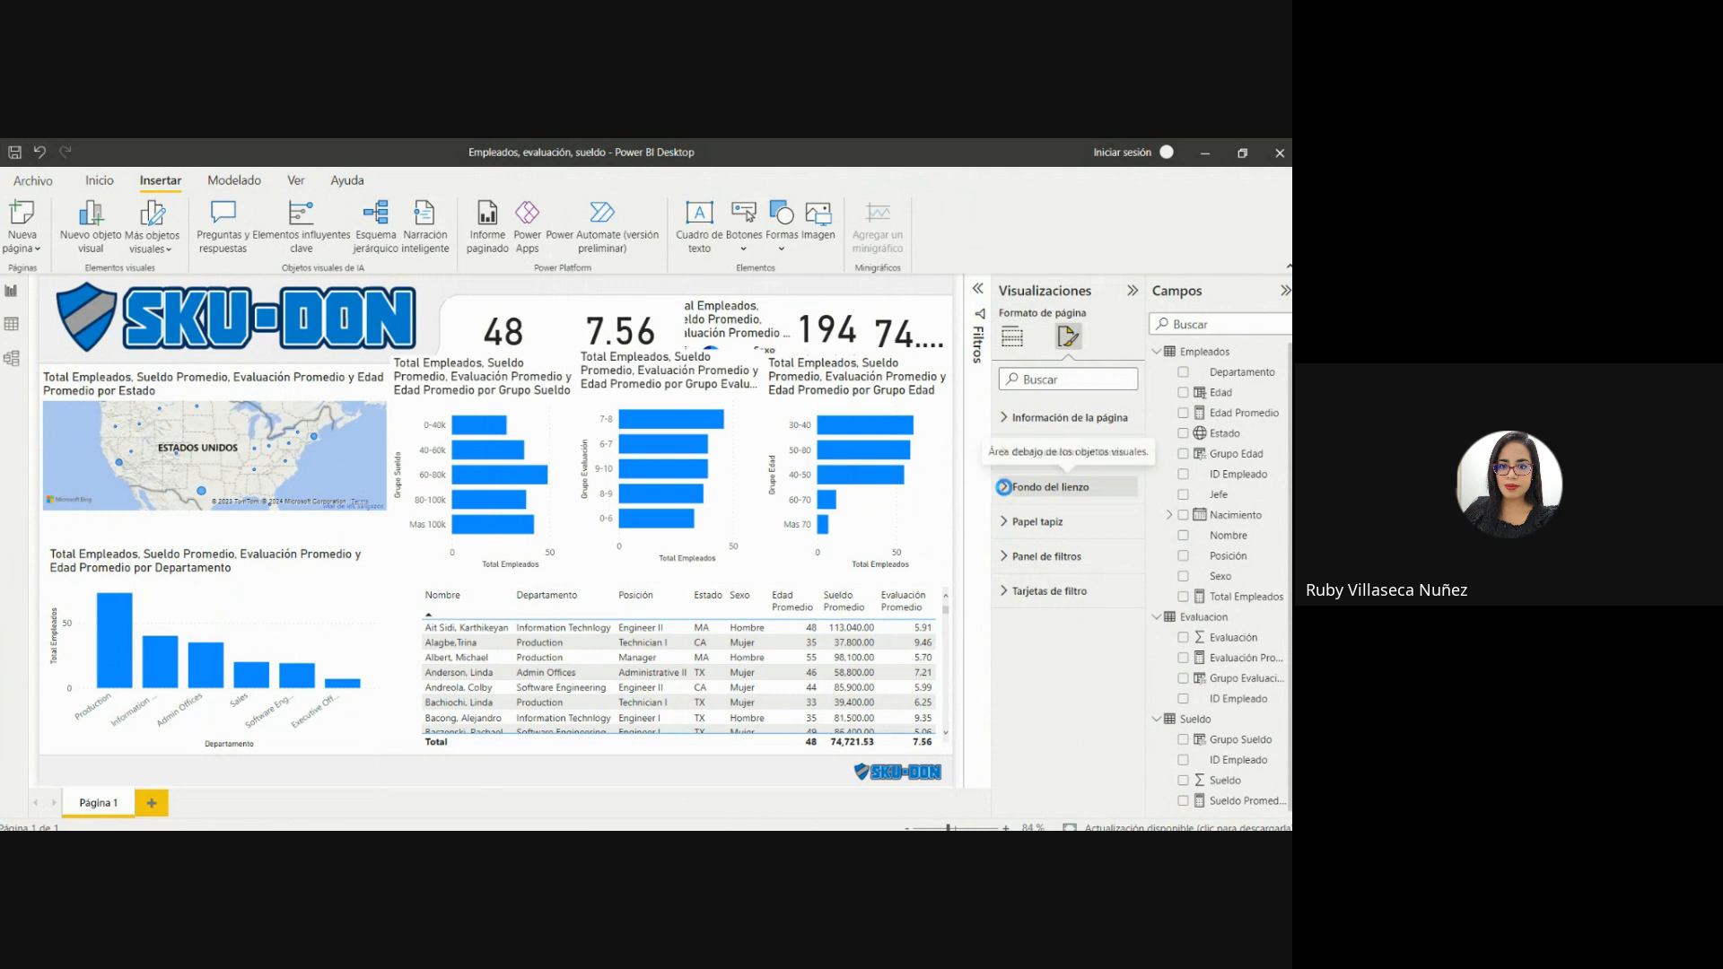
left_click(1003, 488)
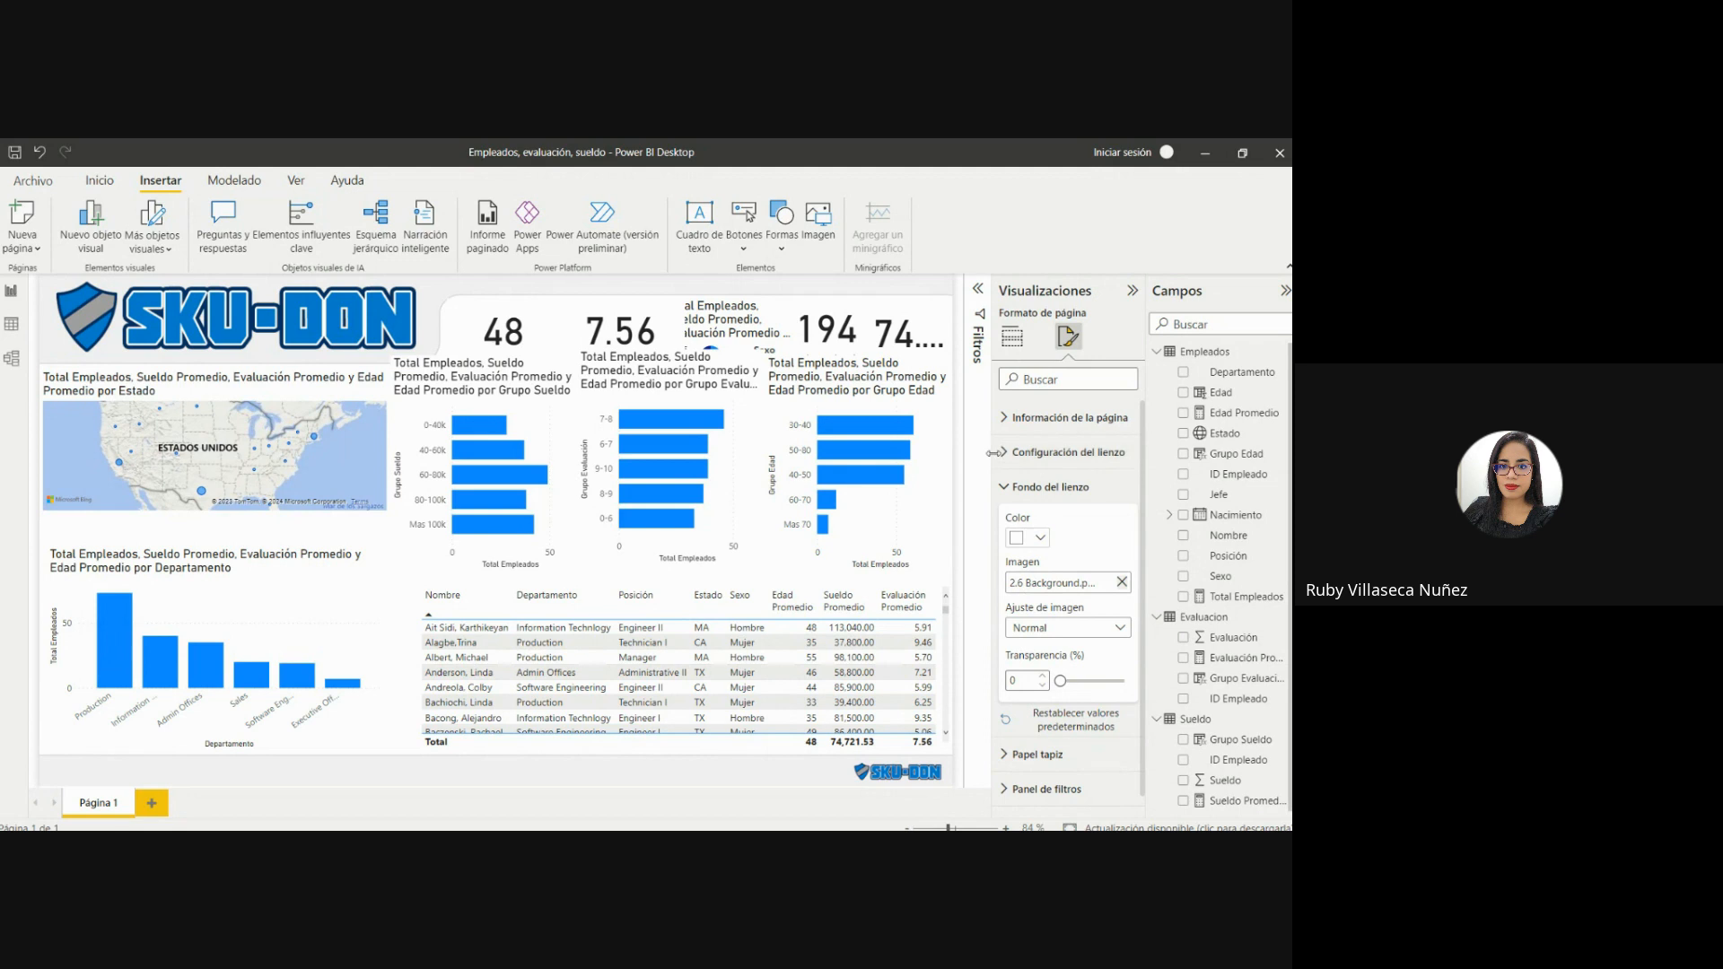
left_click(1032, 452)
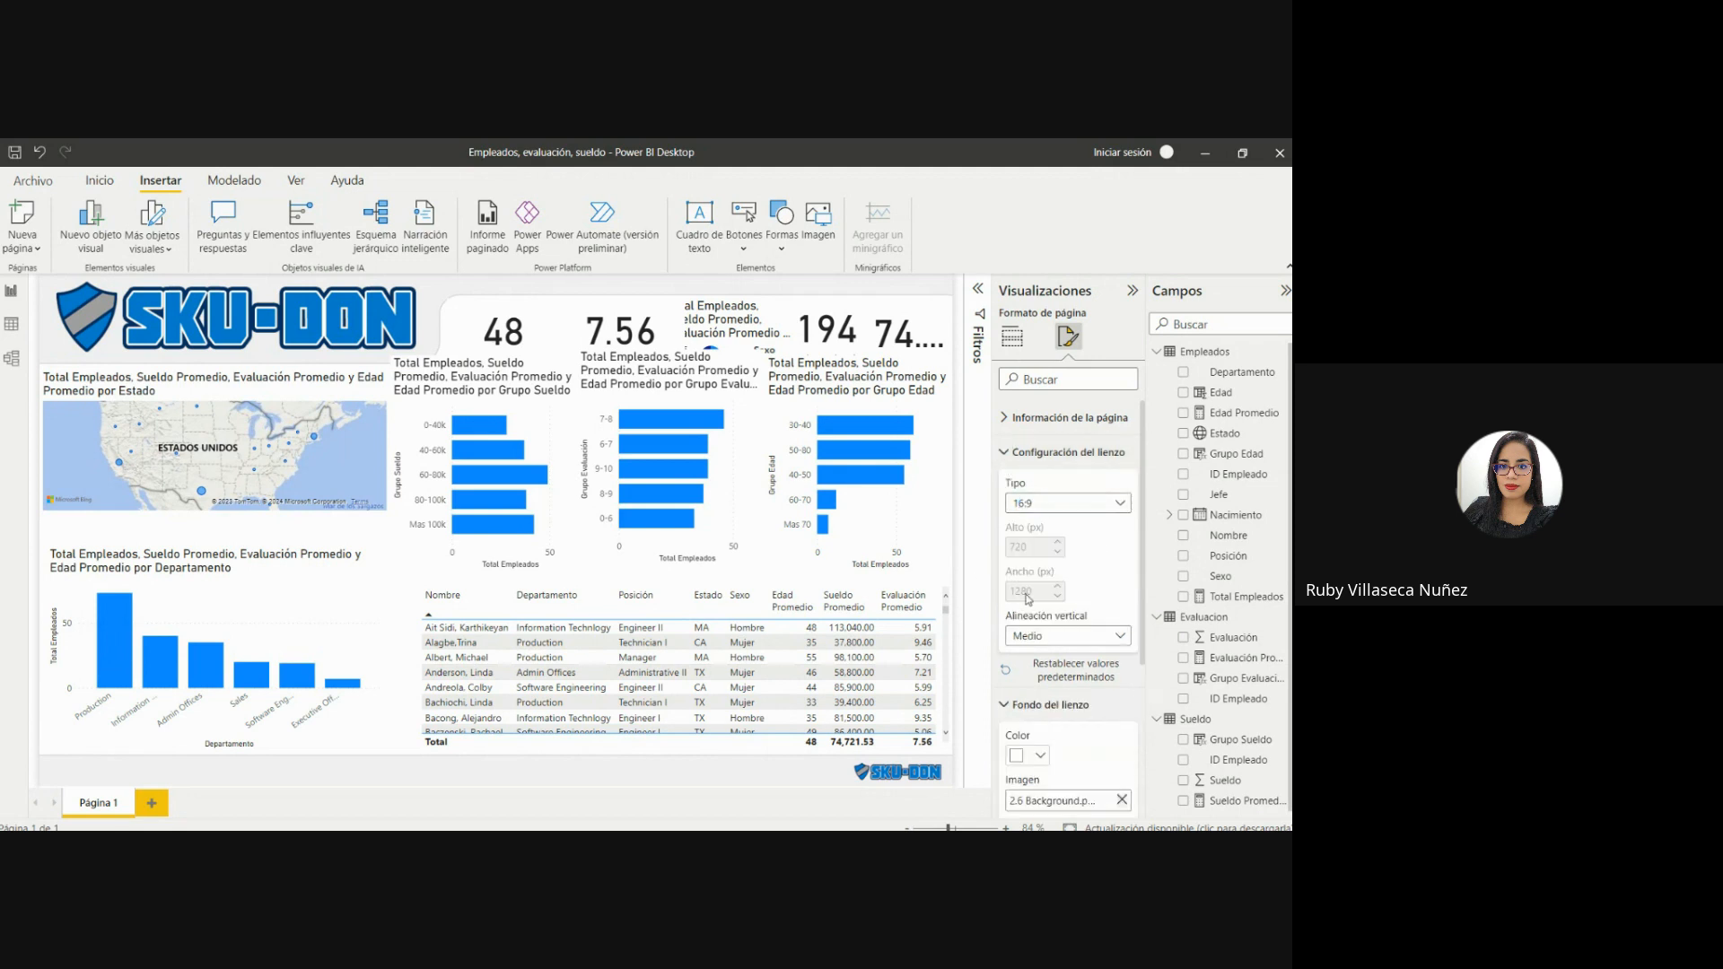
left_click(1039, 504)
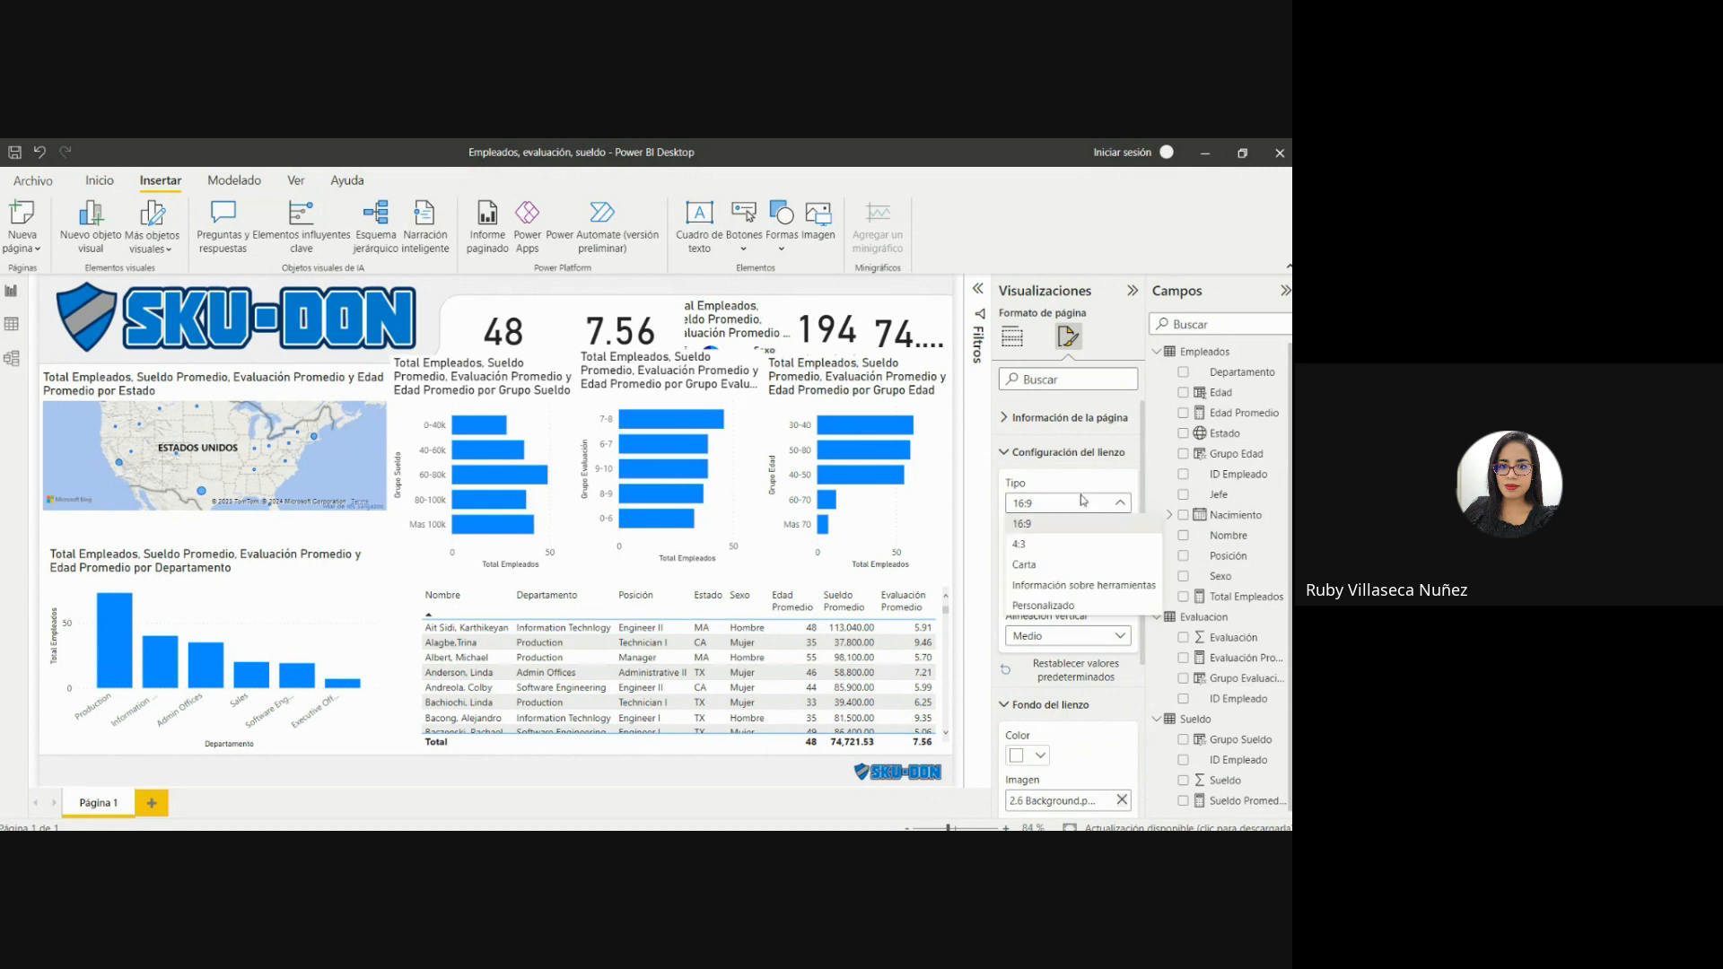
left_click(1052, 504)
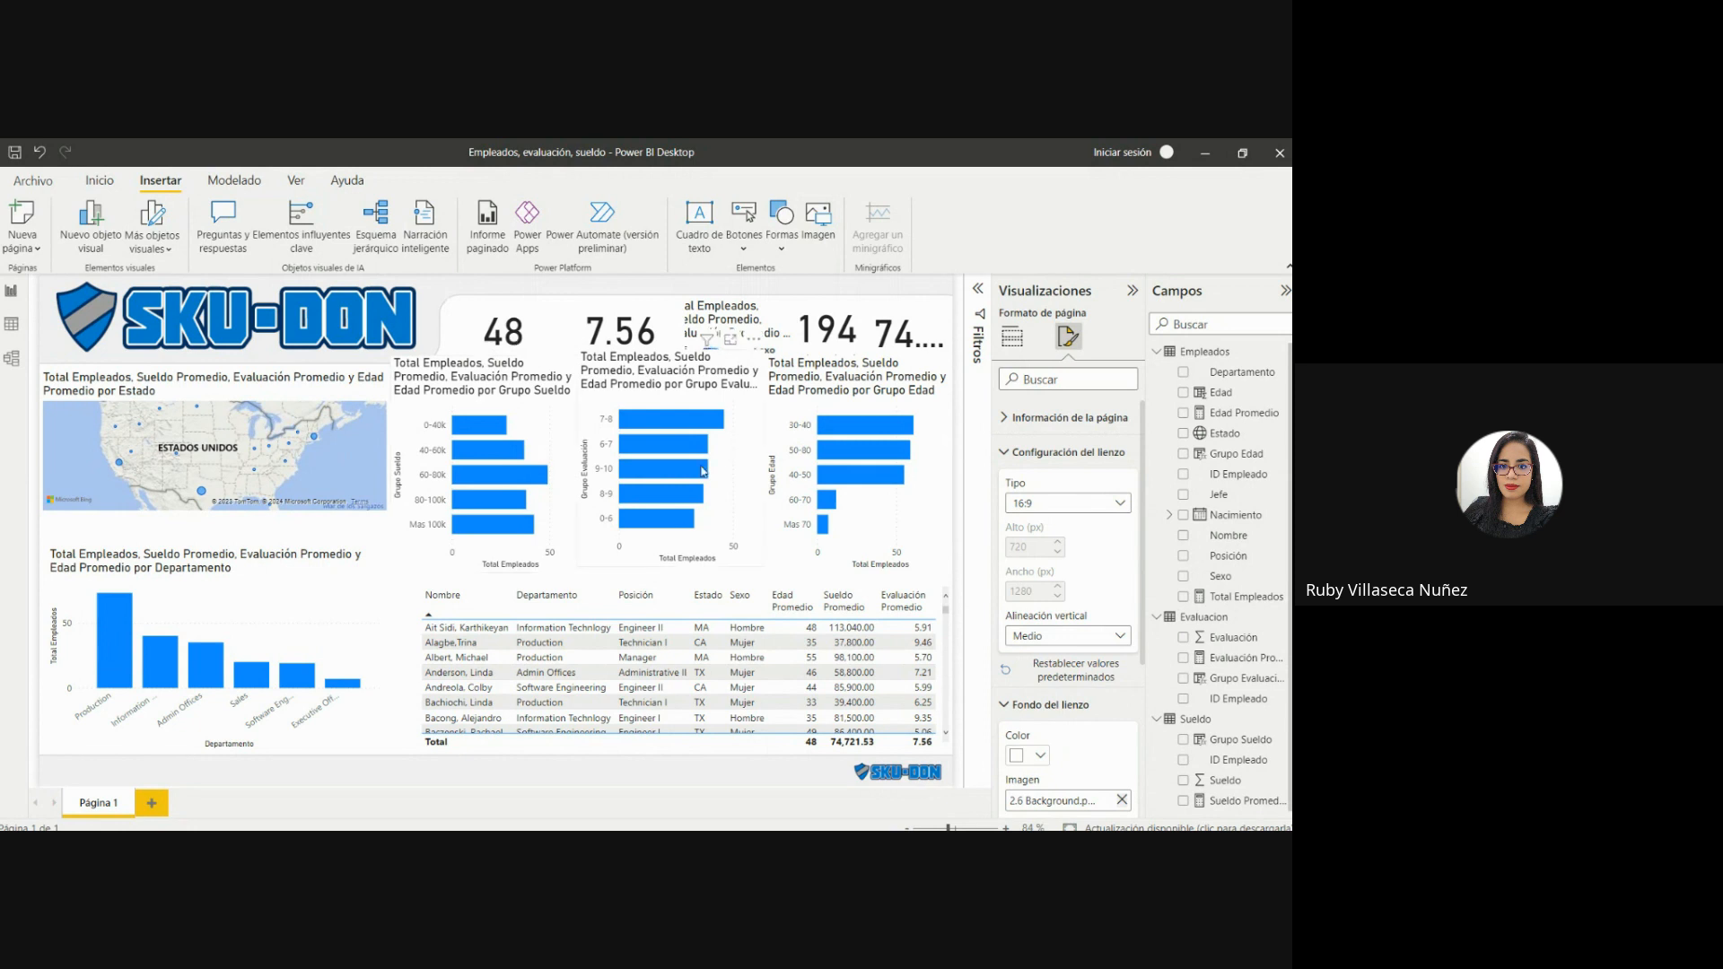
Shrink the Grupo Sueldo, Grupo Evaluación and Grupo Edad bar charts and arrange them in a row below the header cards.
mouse_move(707, 478)
left_click(702, 311)
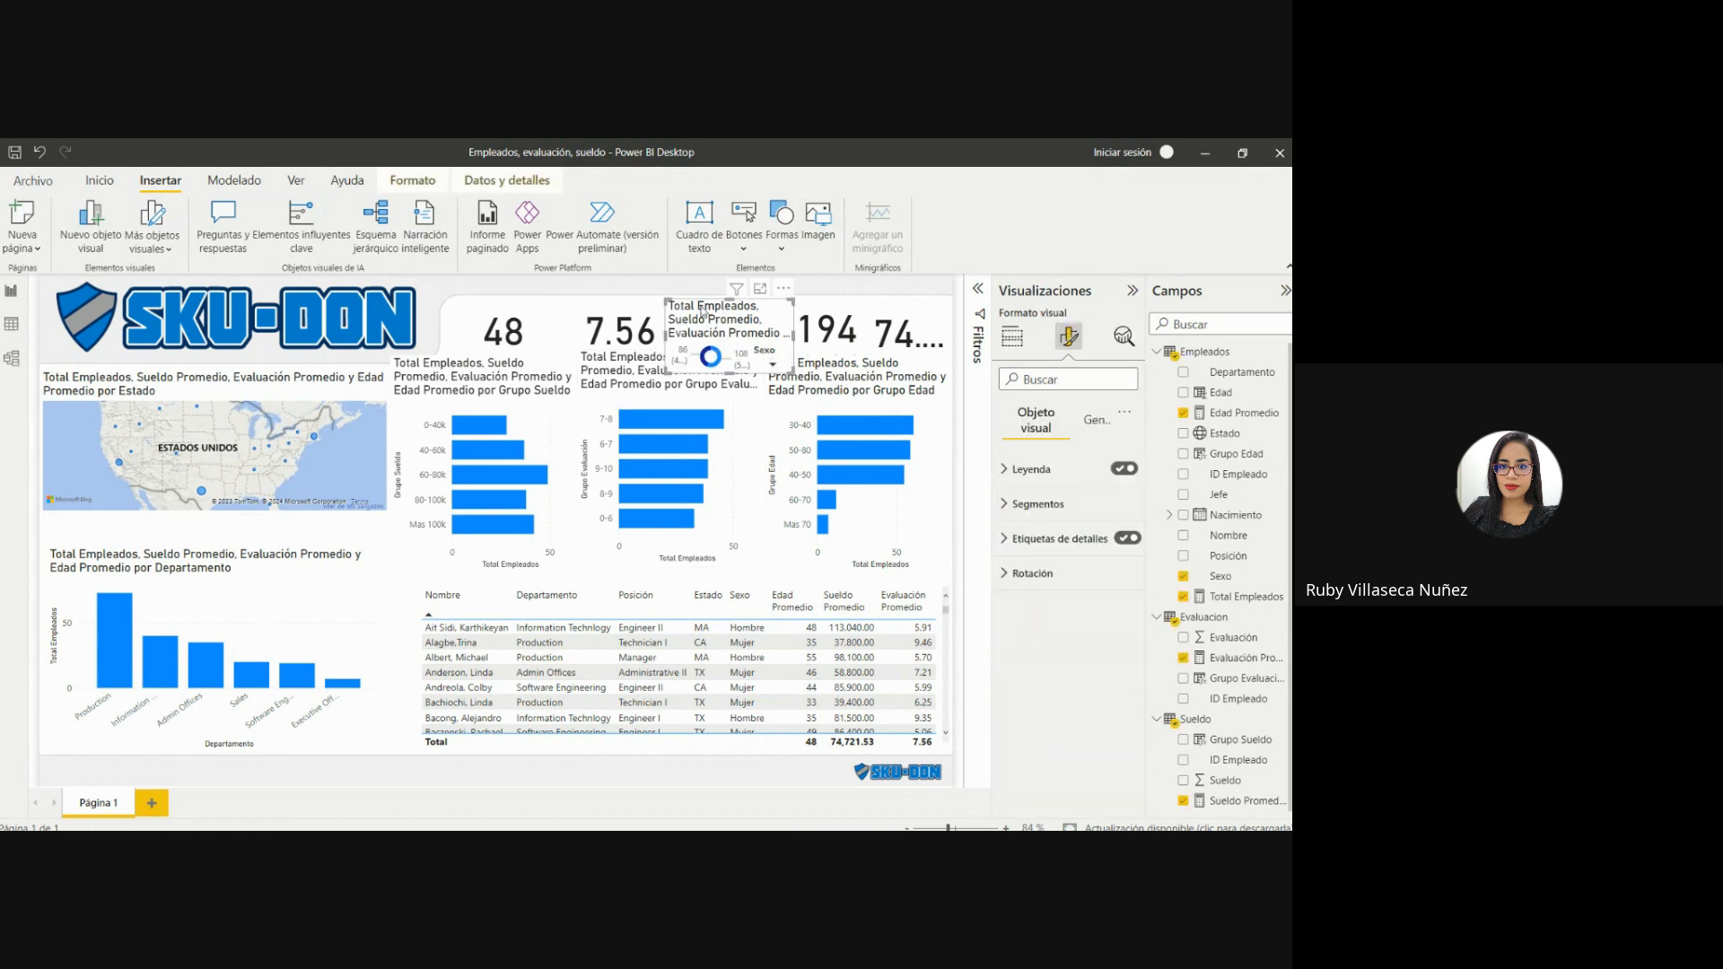
left_click(543, 423)
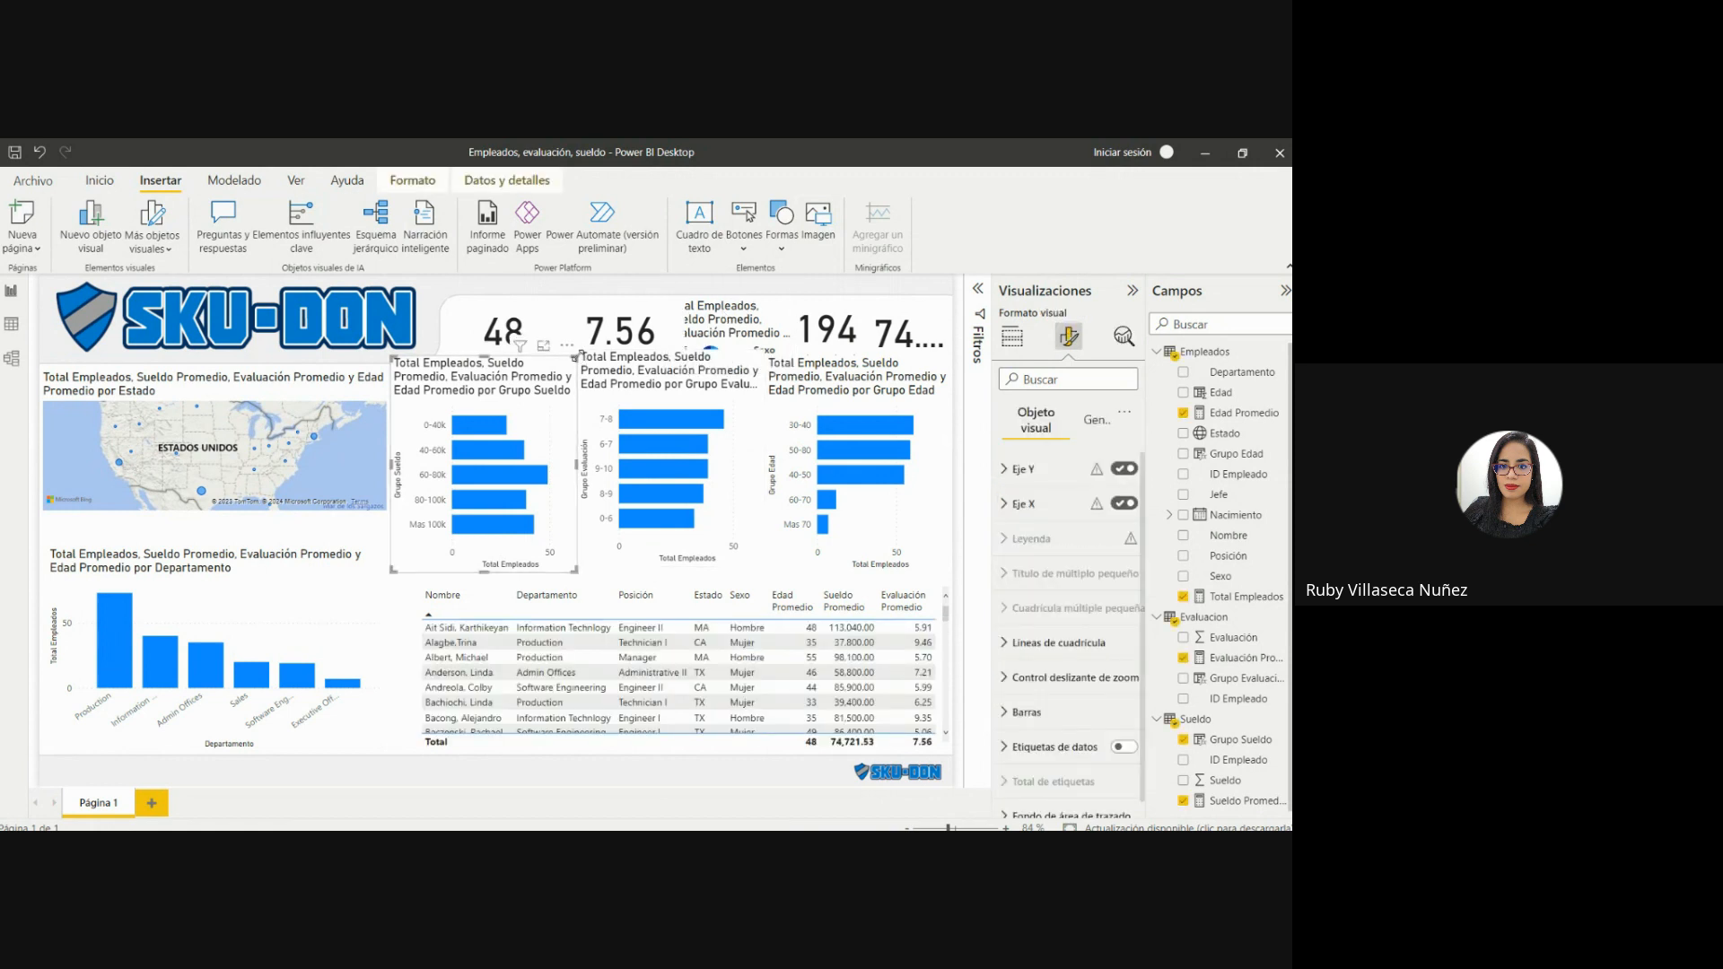
left_click_drag(576, 358, 536, 393)
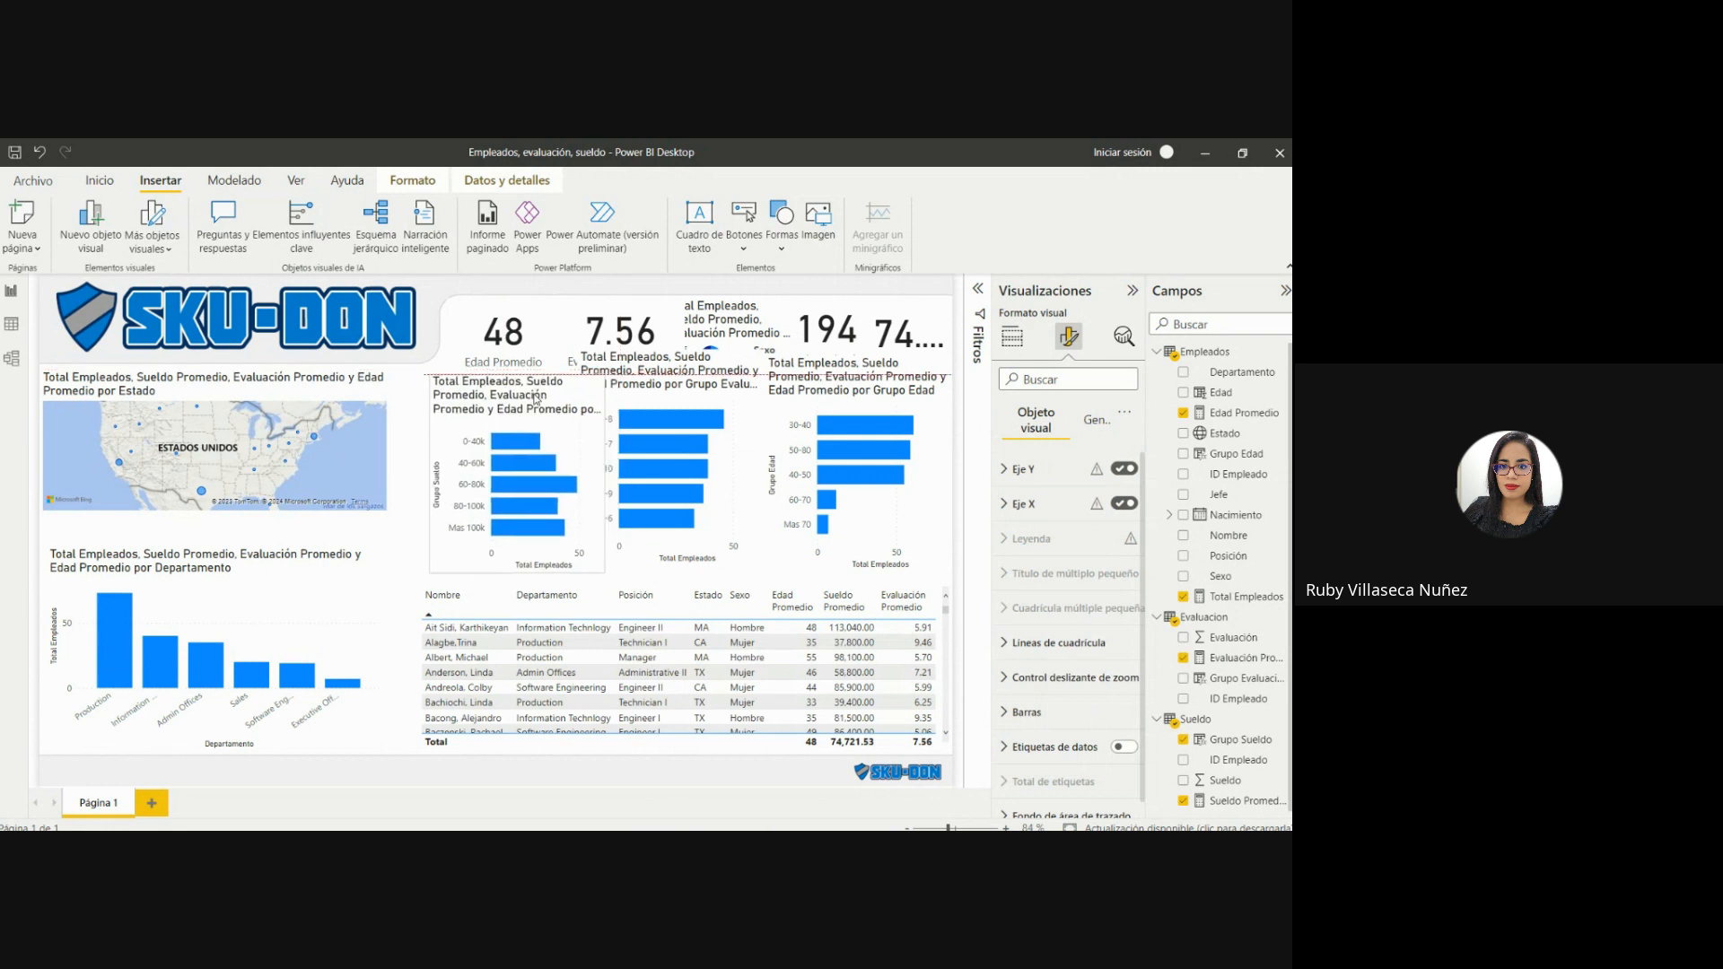
left_click(655, 391)
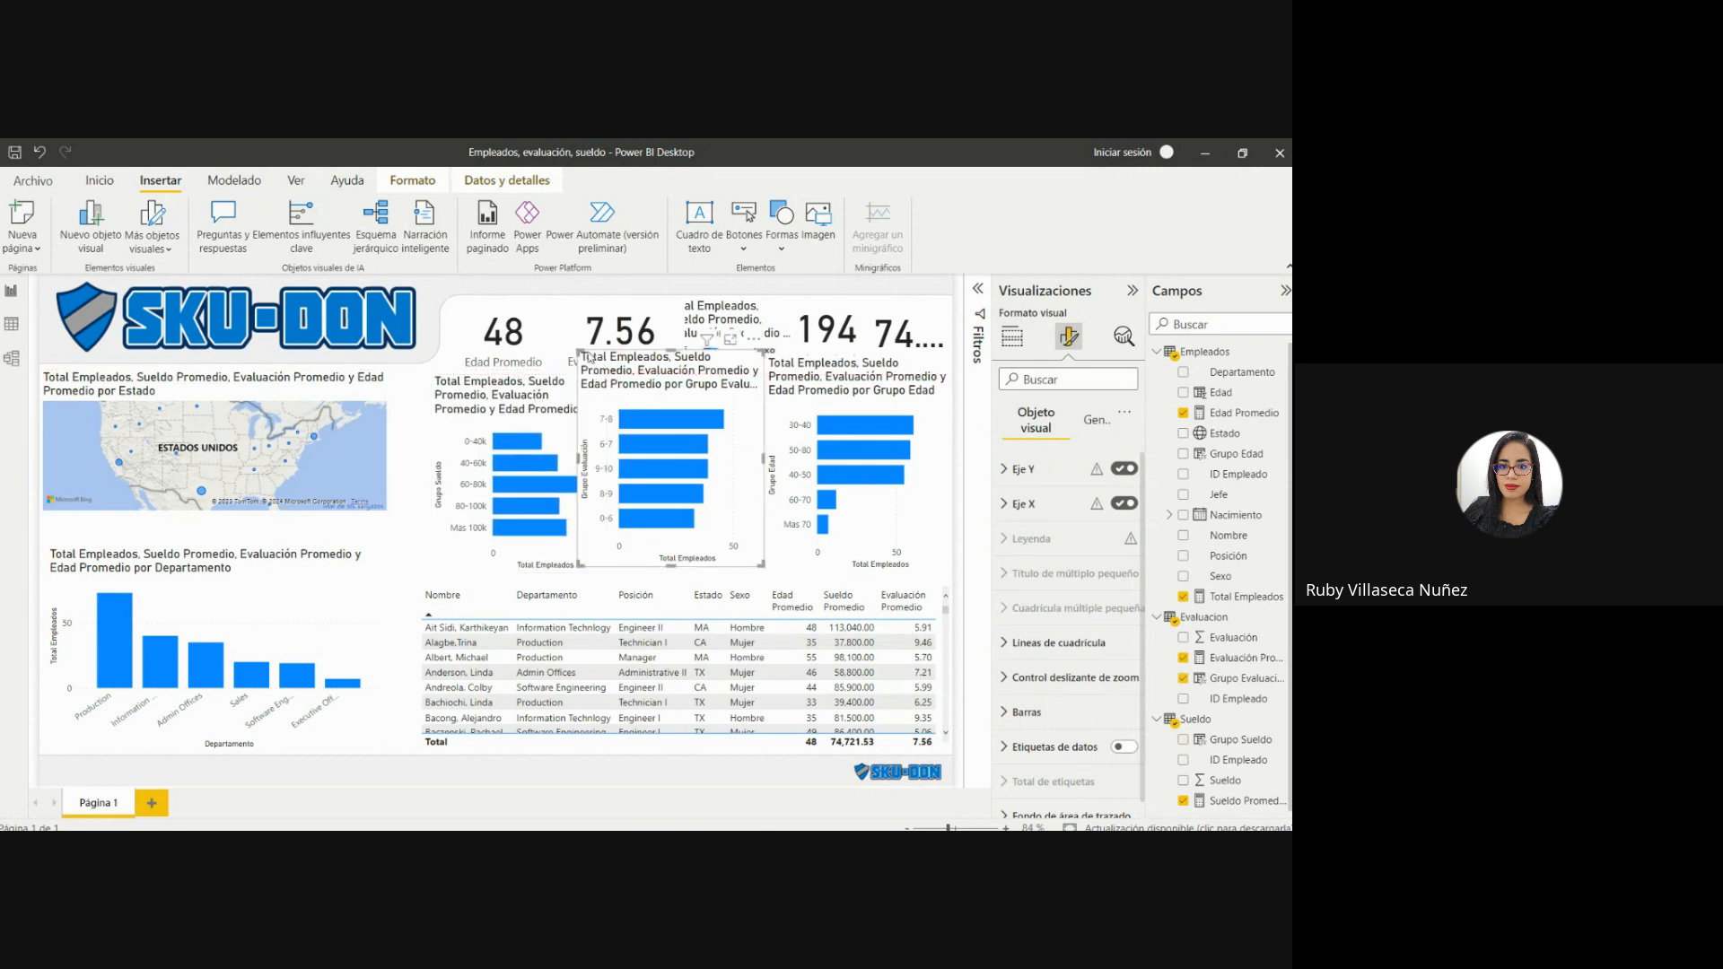
left_click_drag(580, 352, 598, 381)
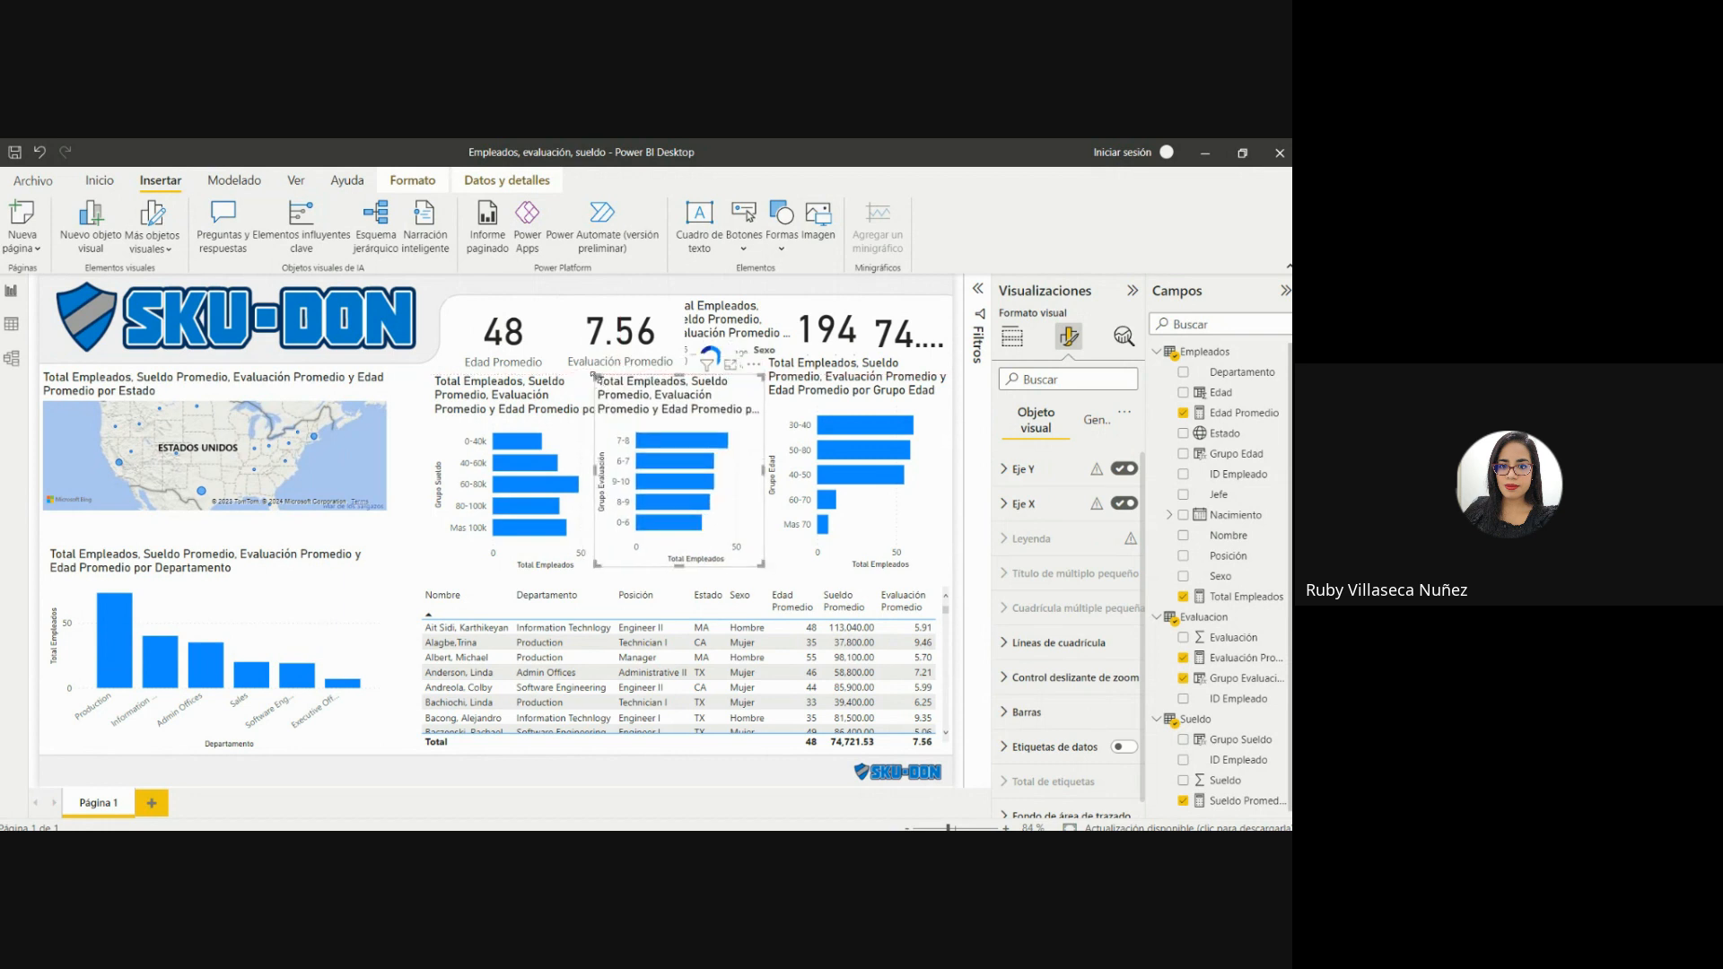
left_click(797, 397)
left_click_drag(768, 359, 779, 380)
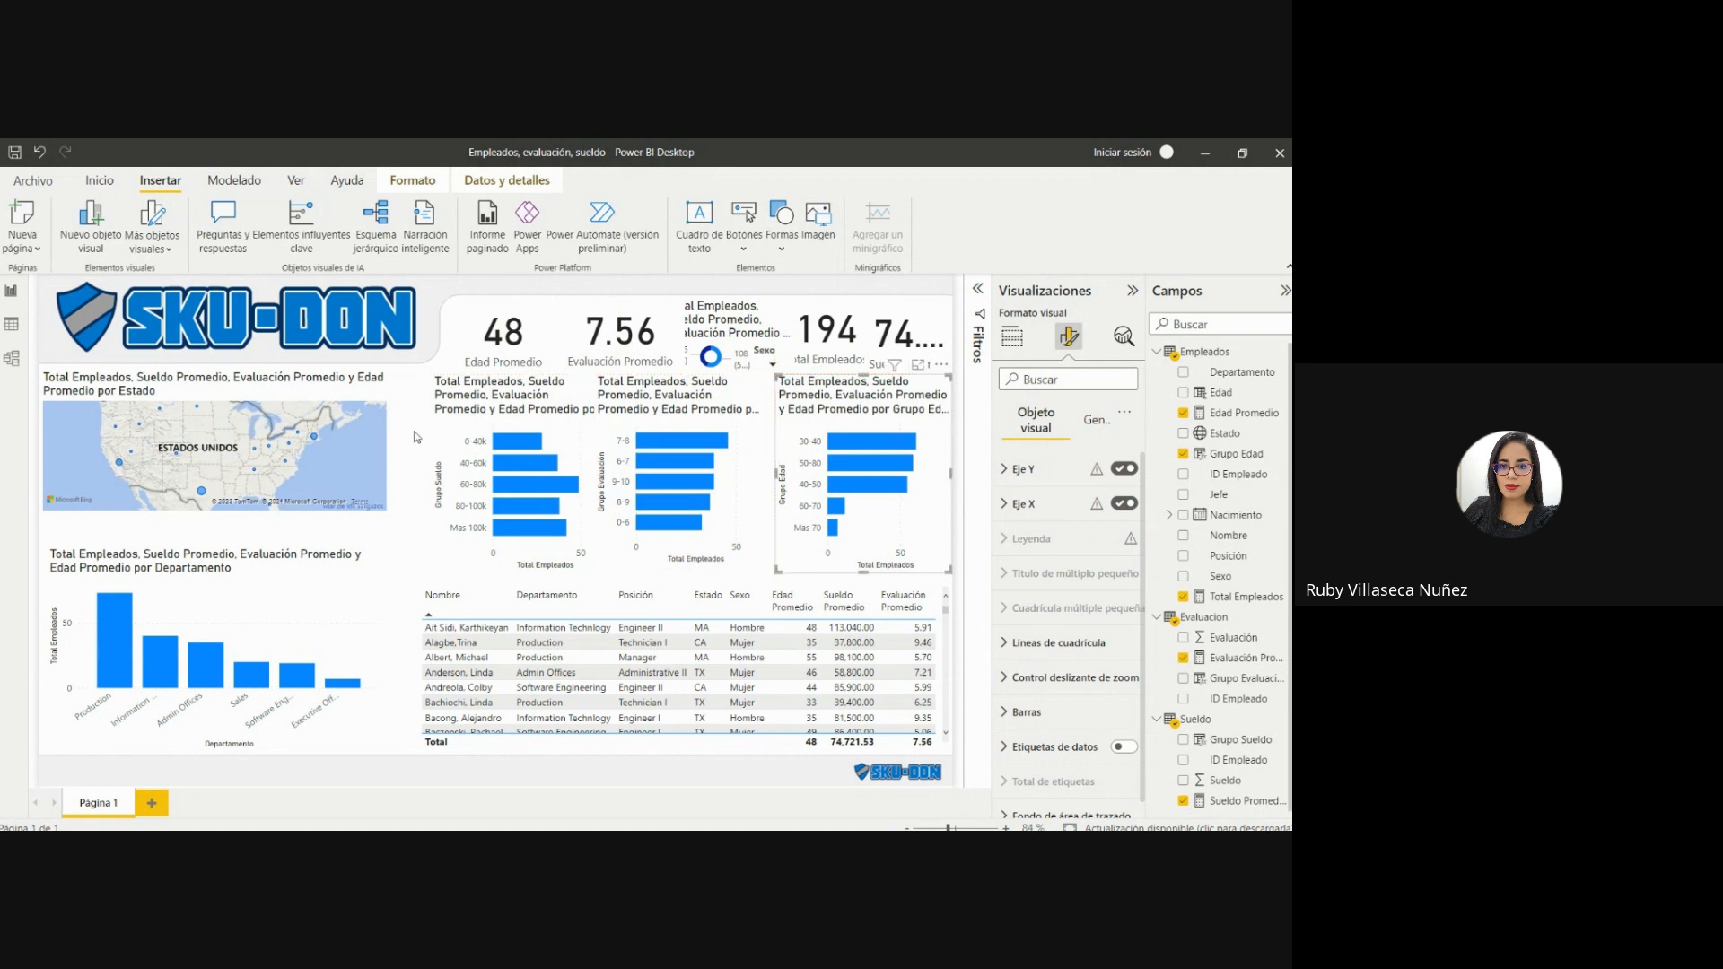
Enlarge the state map and widen the Departamento column chart to fill the space beside the bar charts and table.
left_click(357, 434)
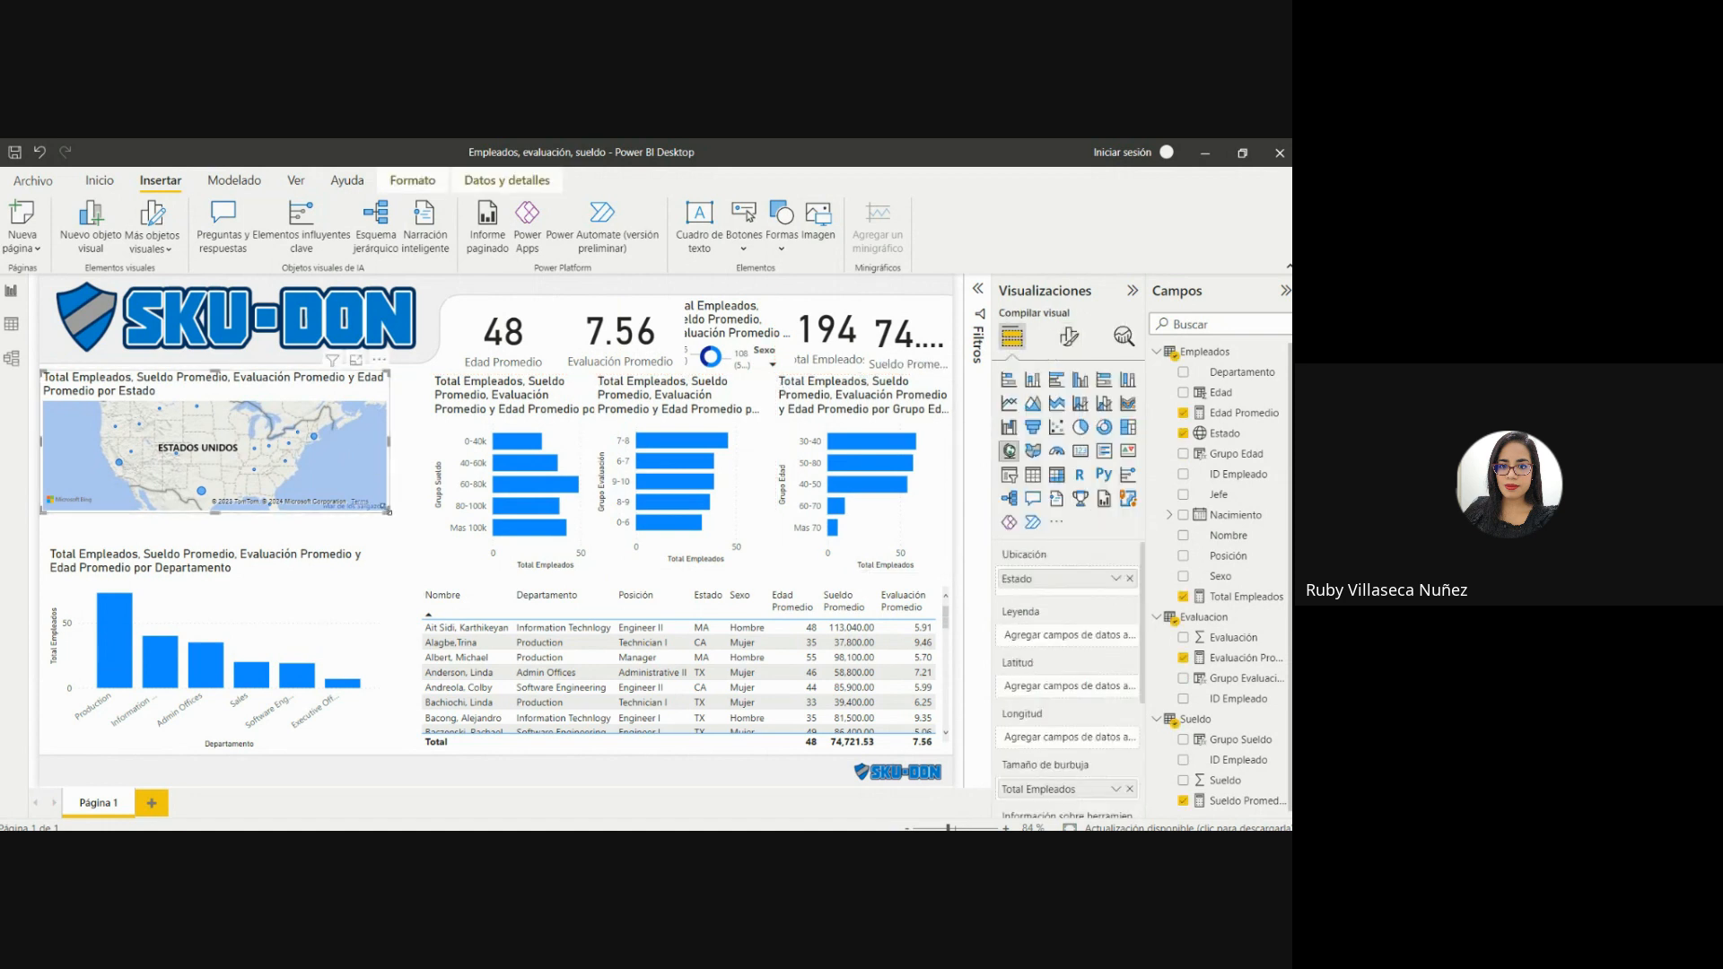
left_click_drag(387, 511, 426, 544)
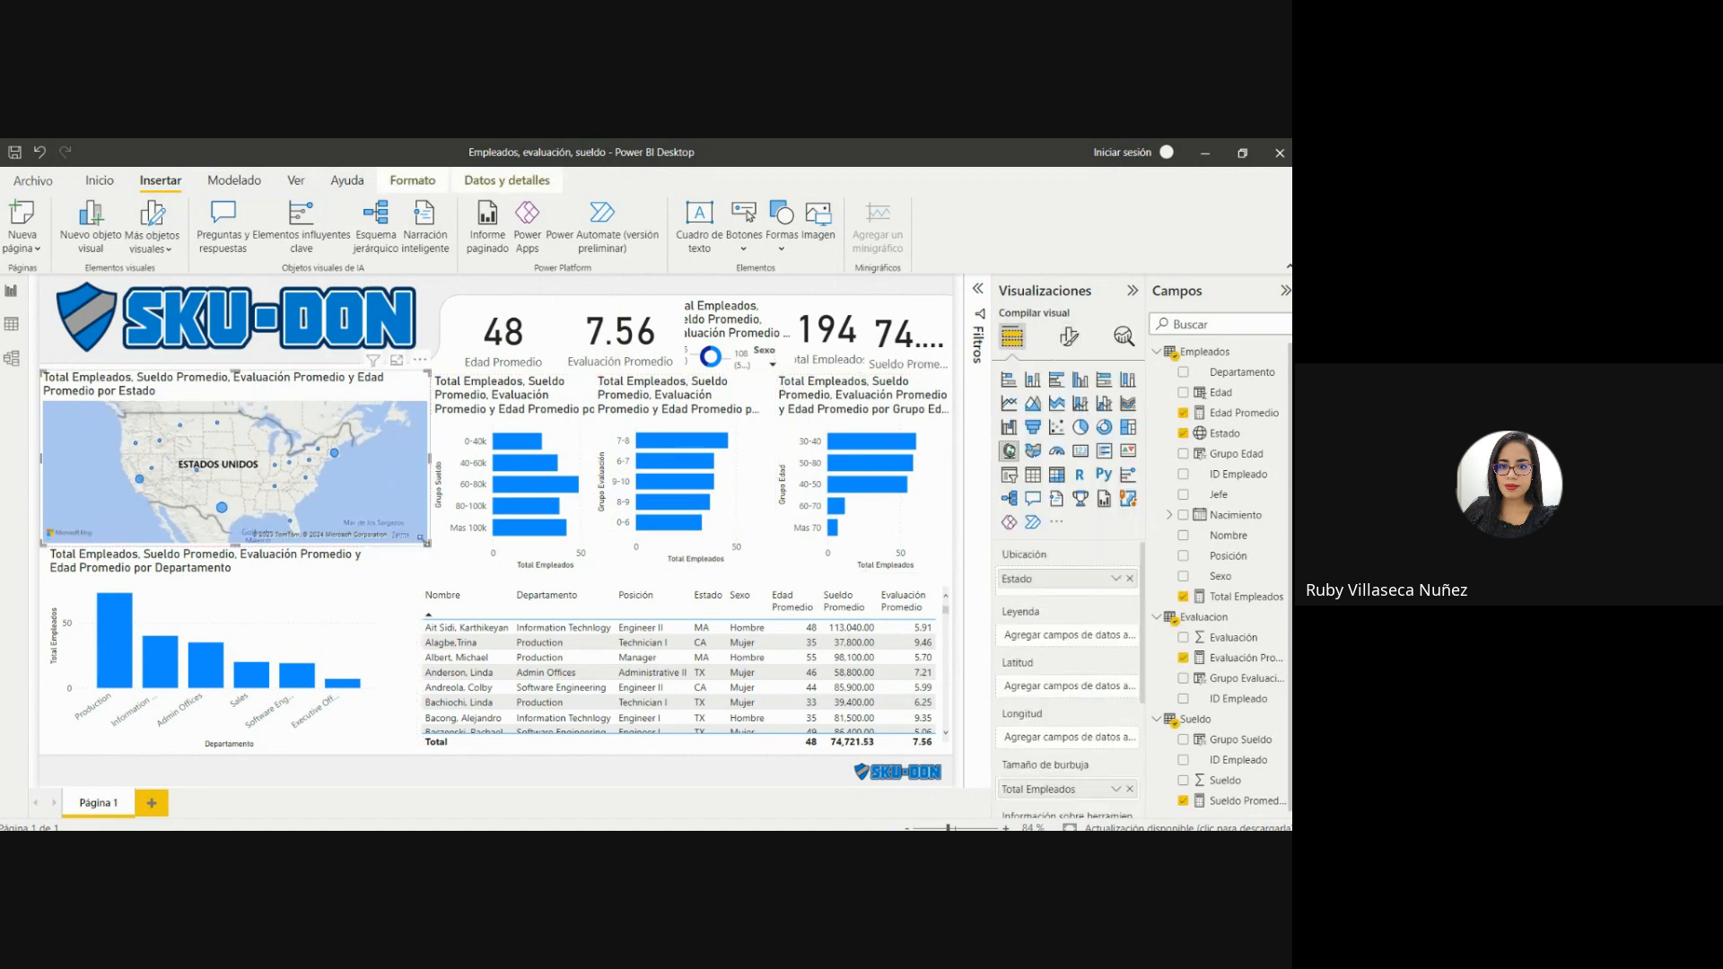
left_click(317, 597)
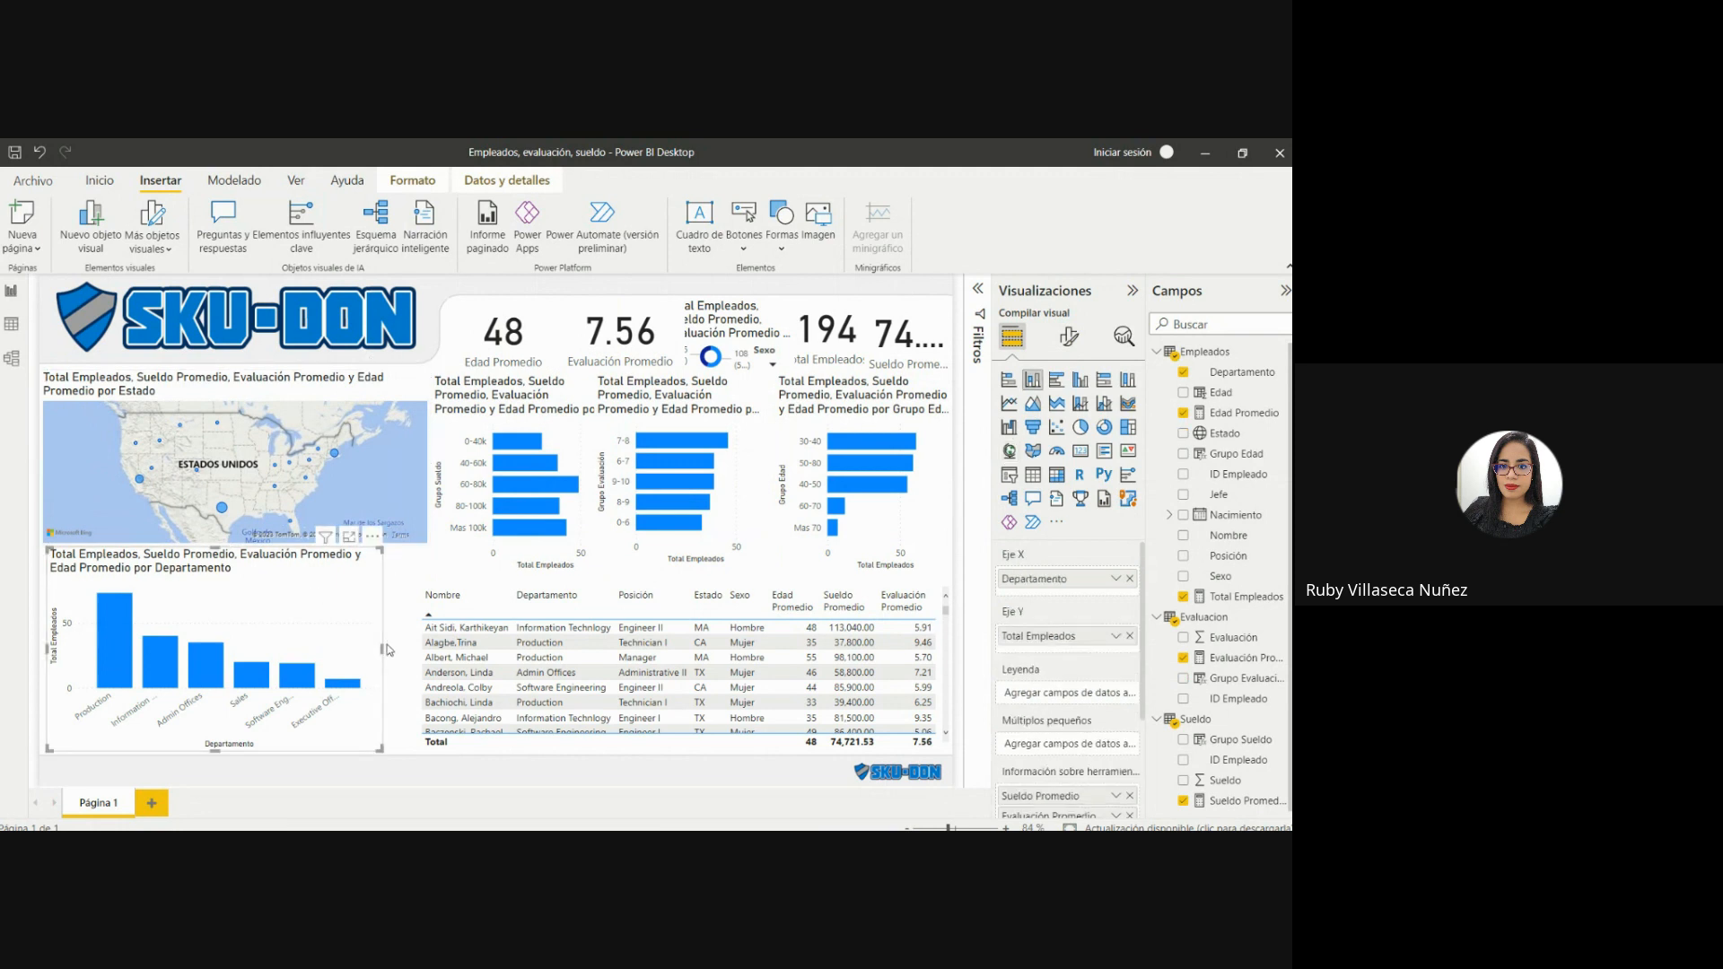
left_click_drag(382, 647, 417, 650)
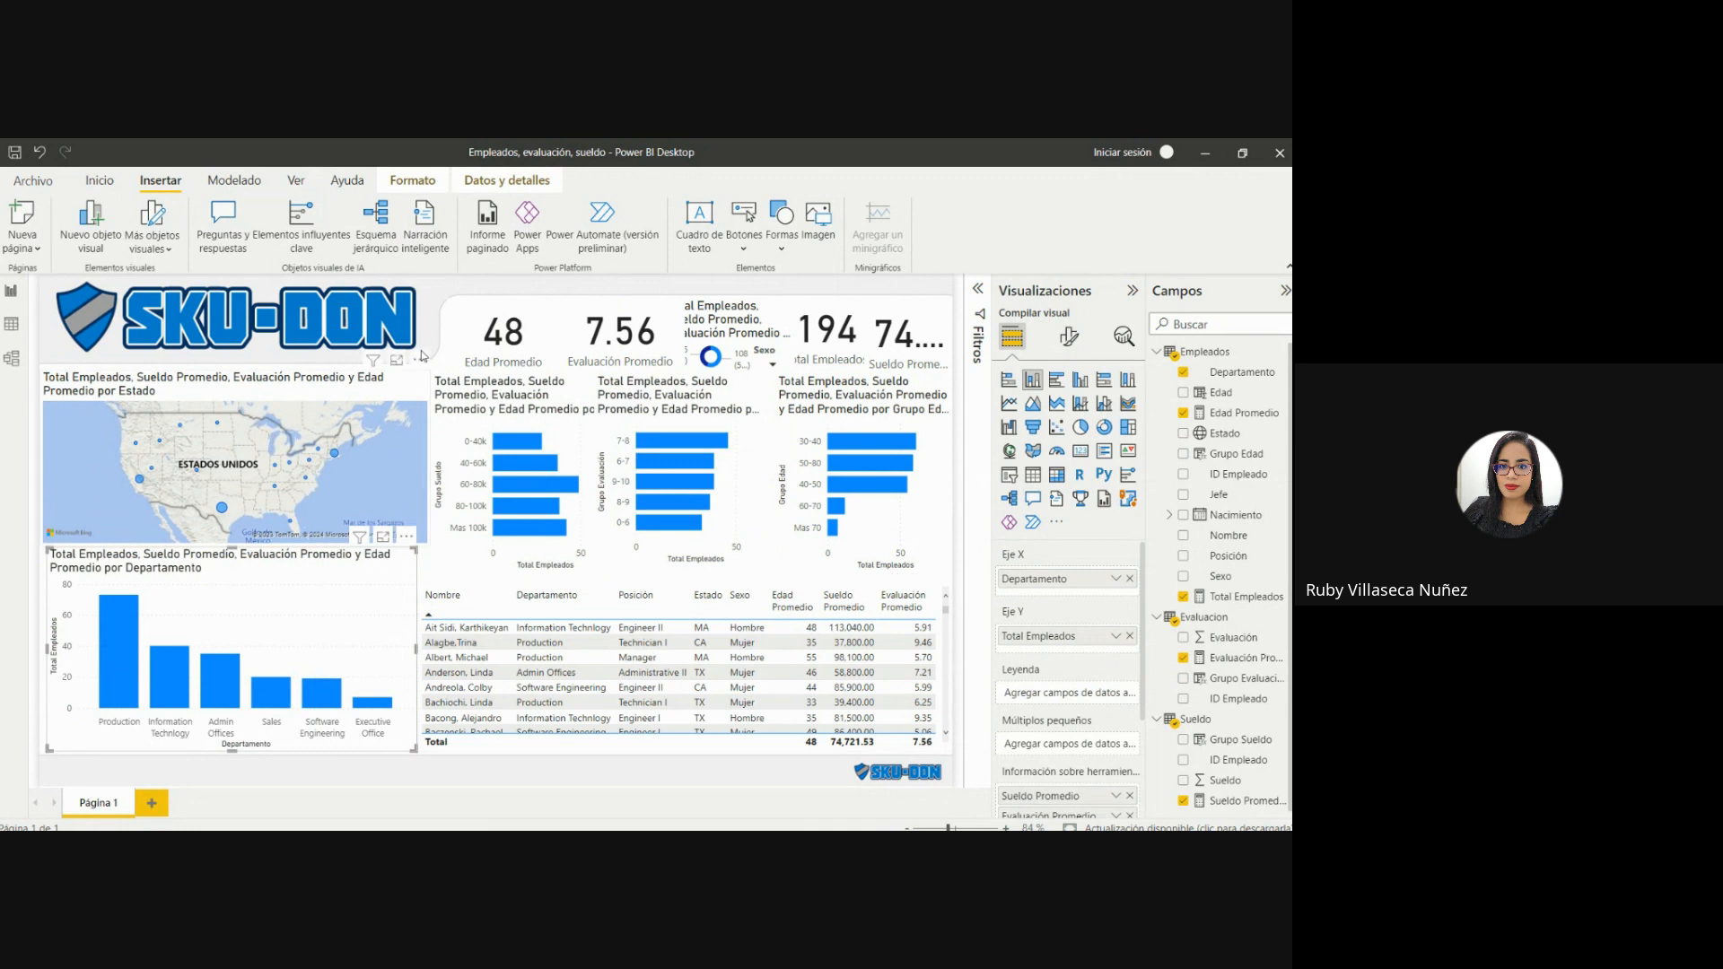
left_click(433, 358)
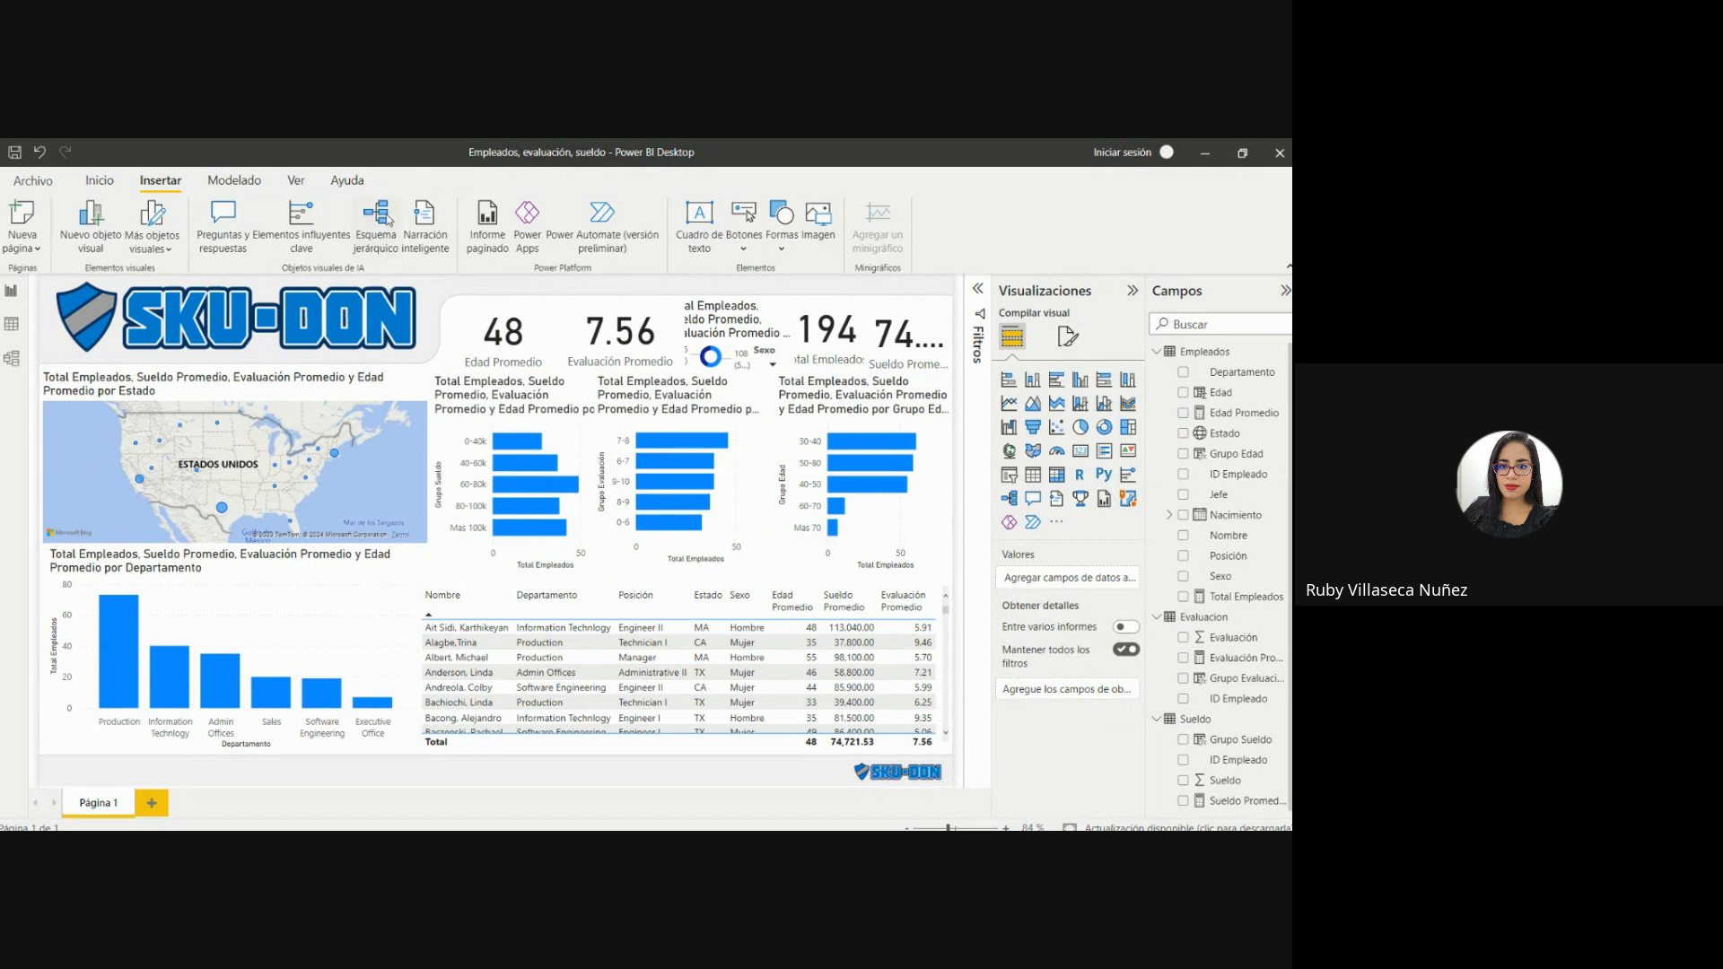
Apply the custom report theme file "2.4 Power BI Color Theme - University of Melbourne.json.json" from the Proyecto 3 folder to the dashboard.
left_click(297, 182)
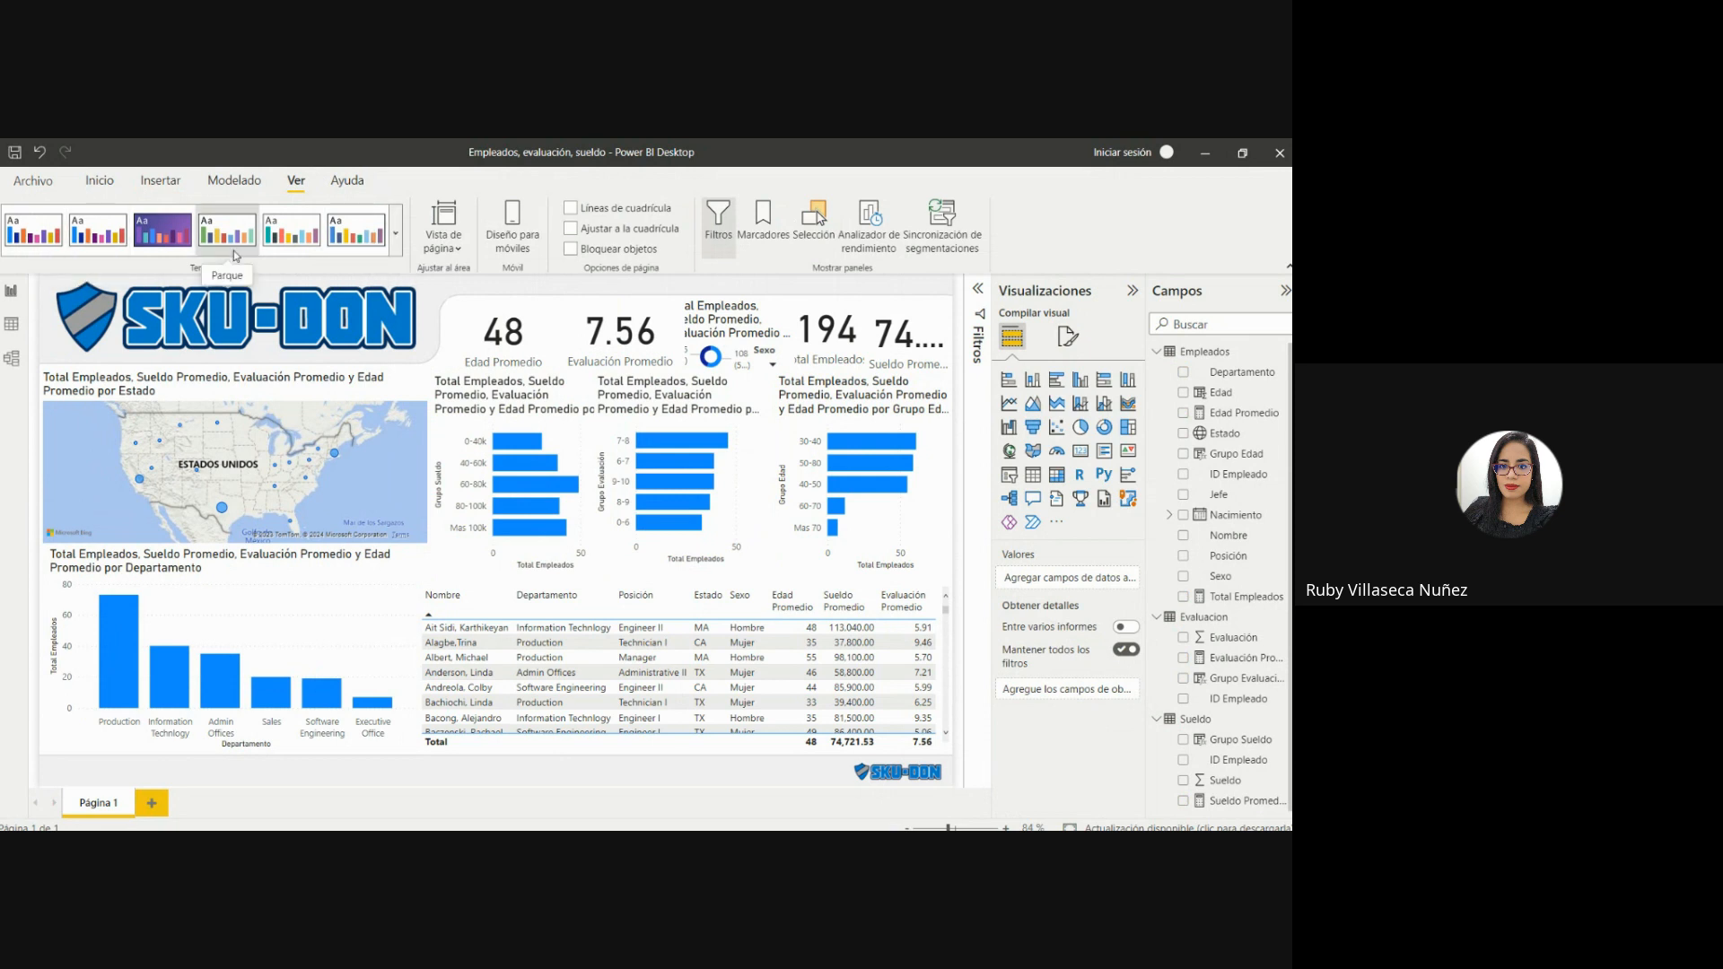
left_click(398, 248)
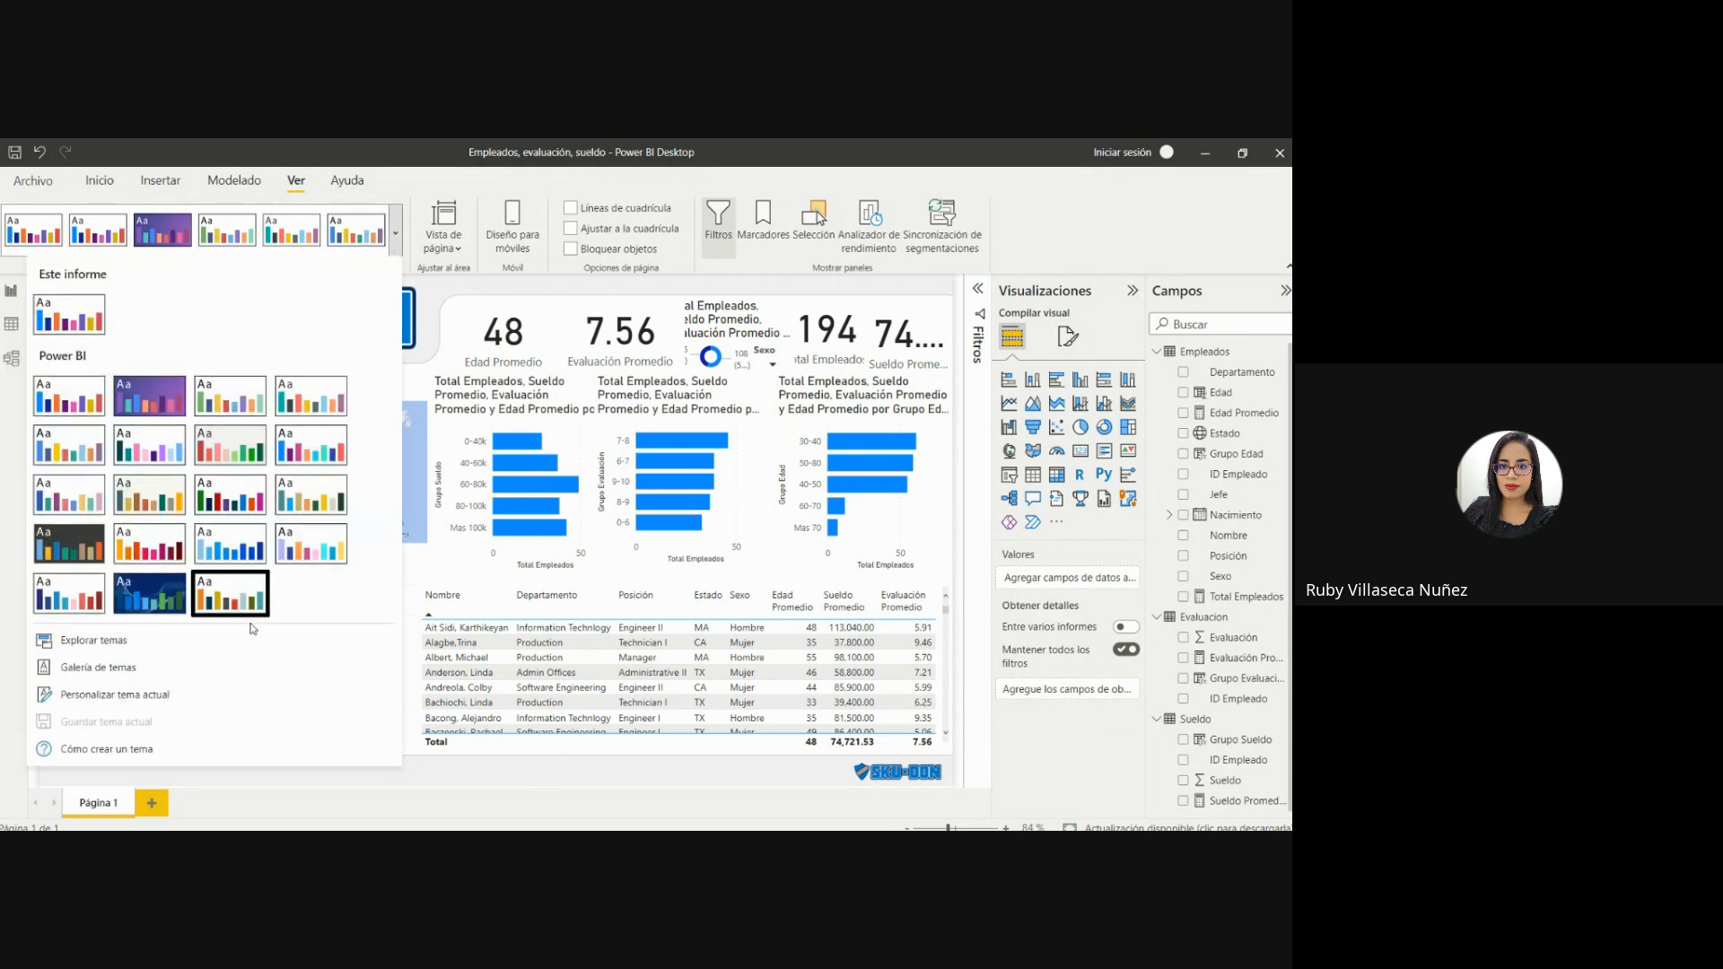
left_click(120, 643)
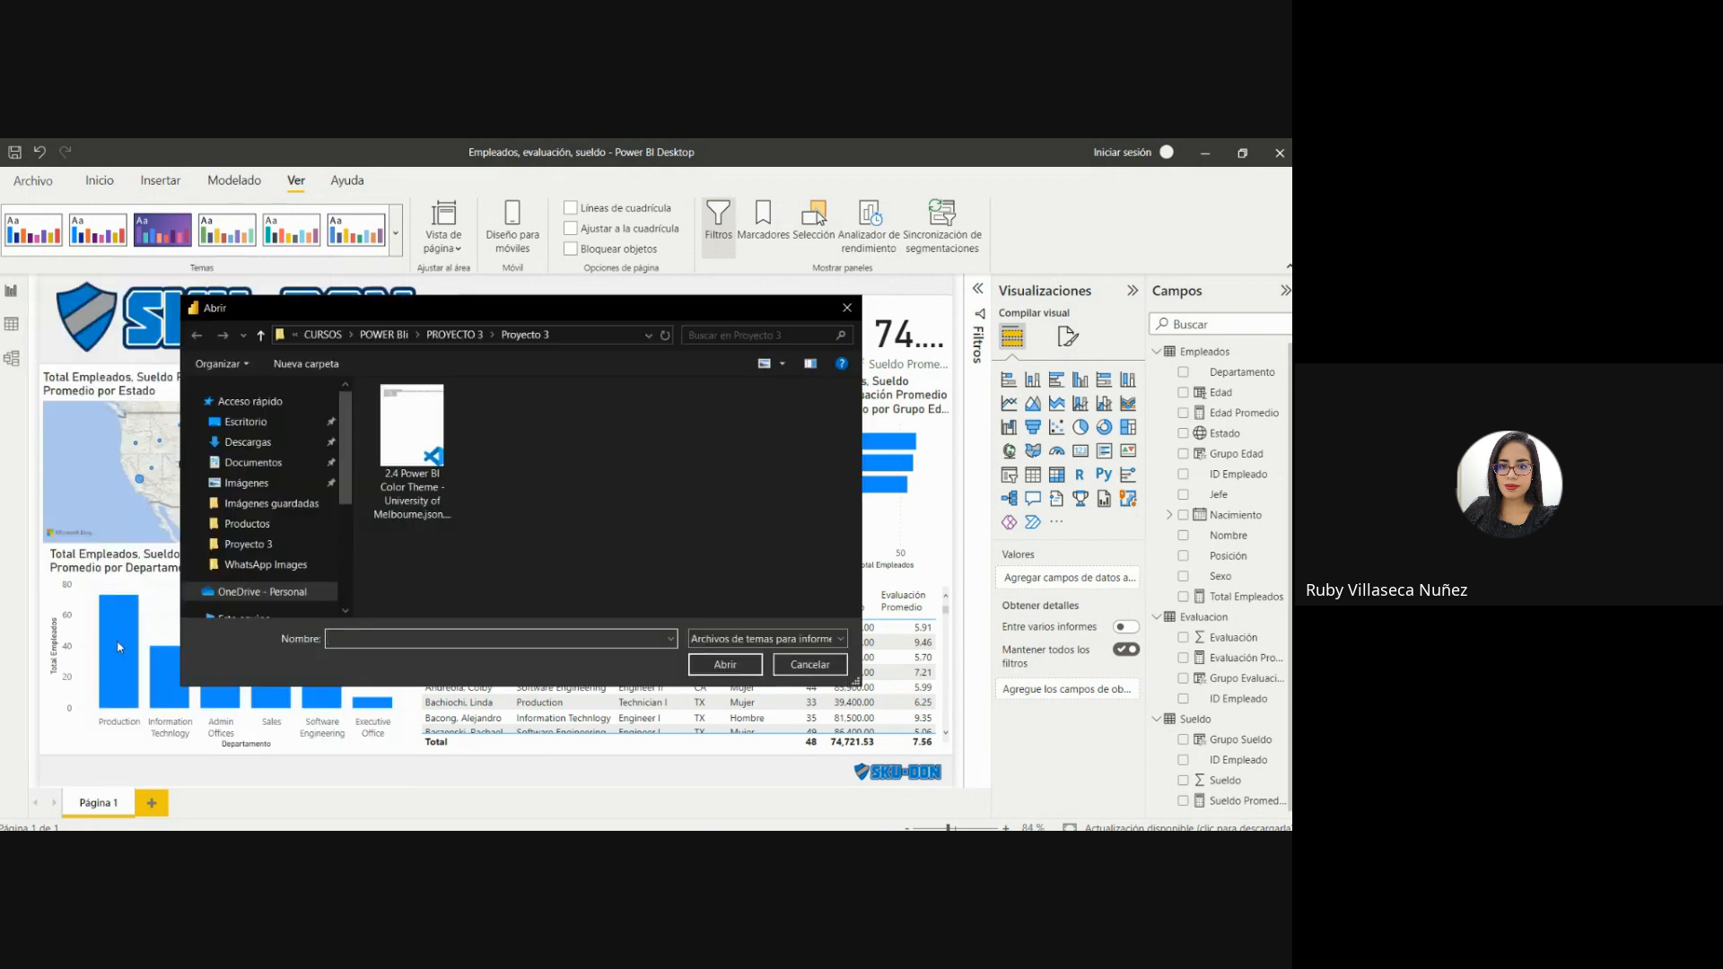
left_click(443, 461)
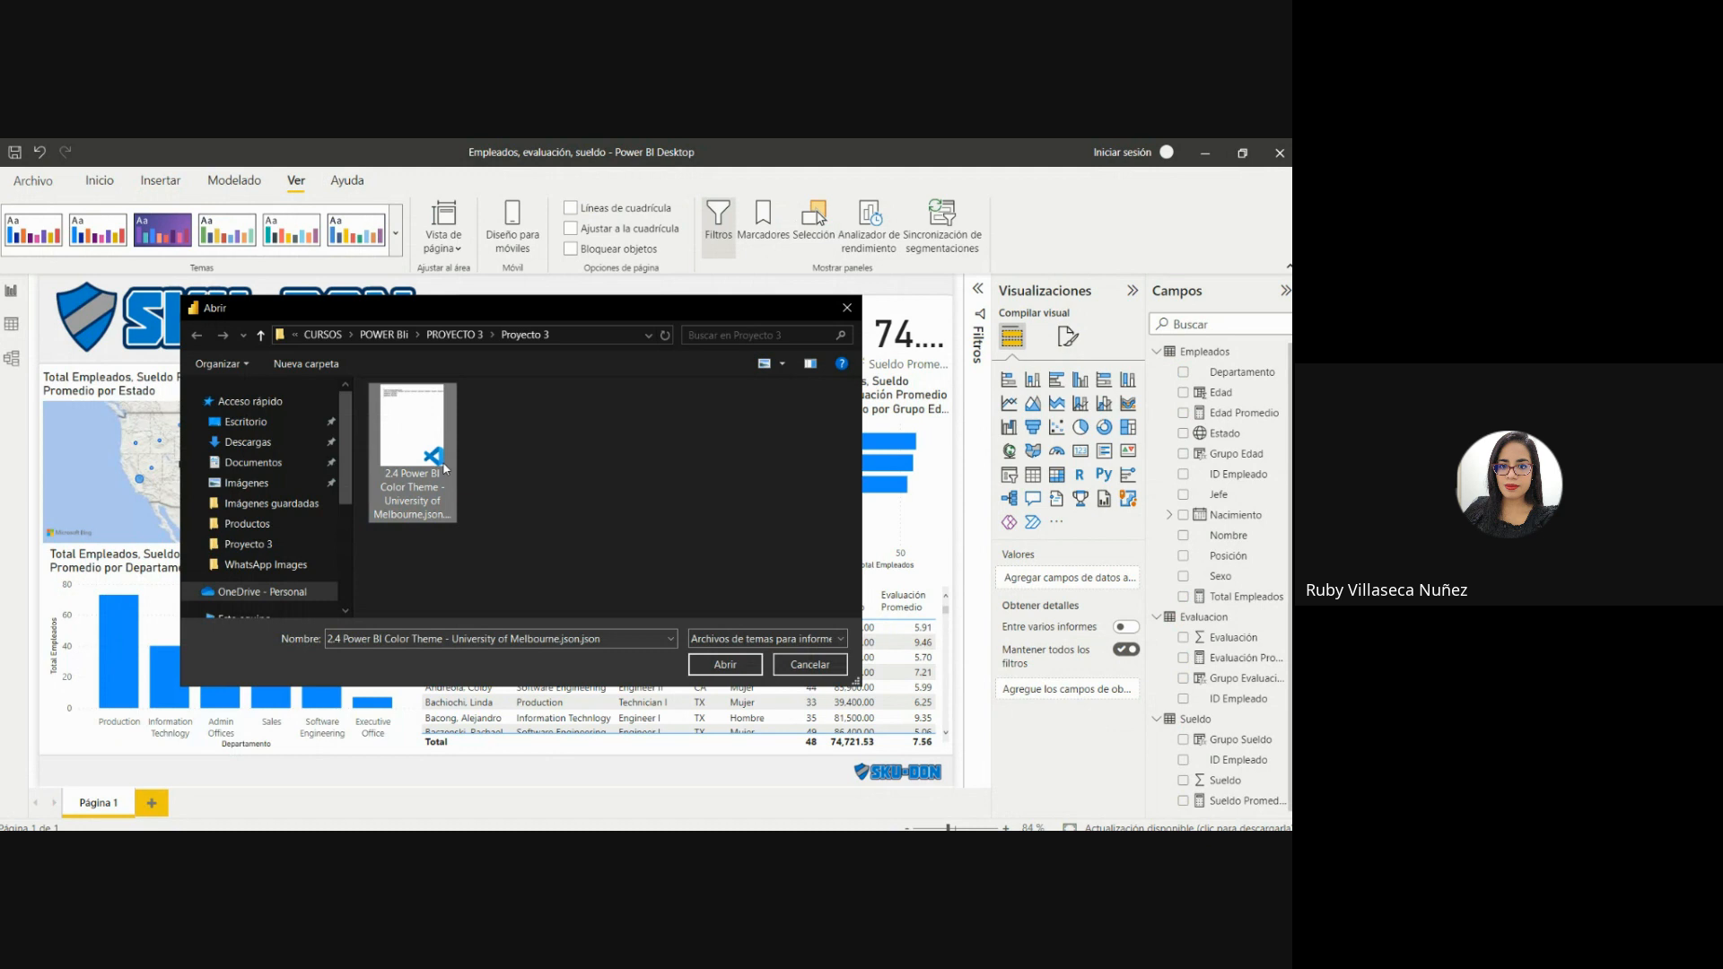
left_click(719, 667)
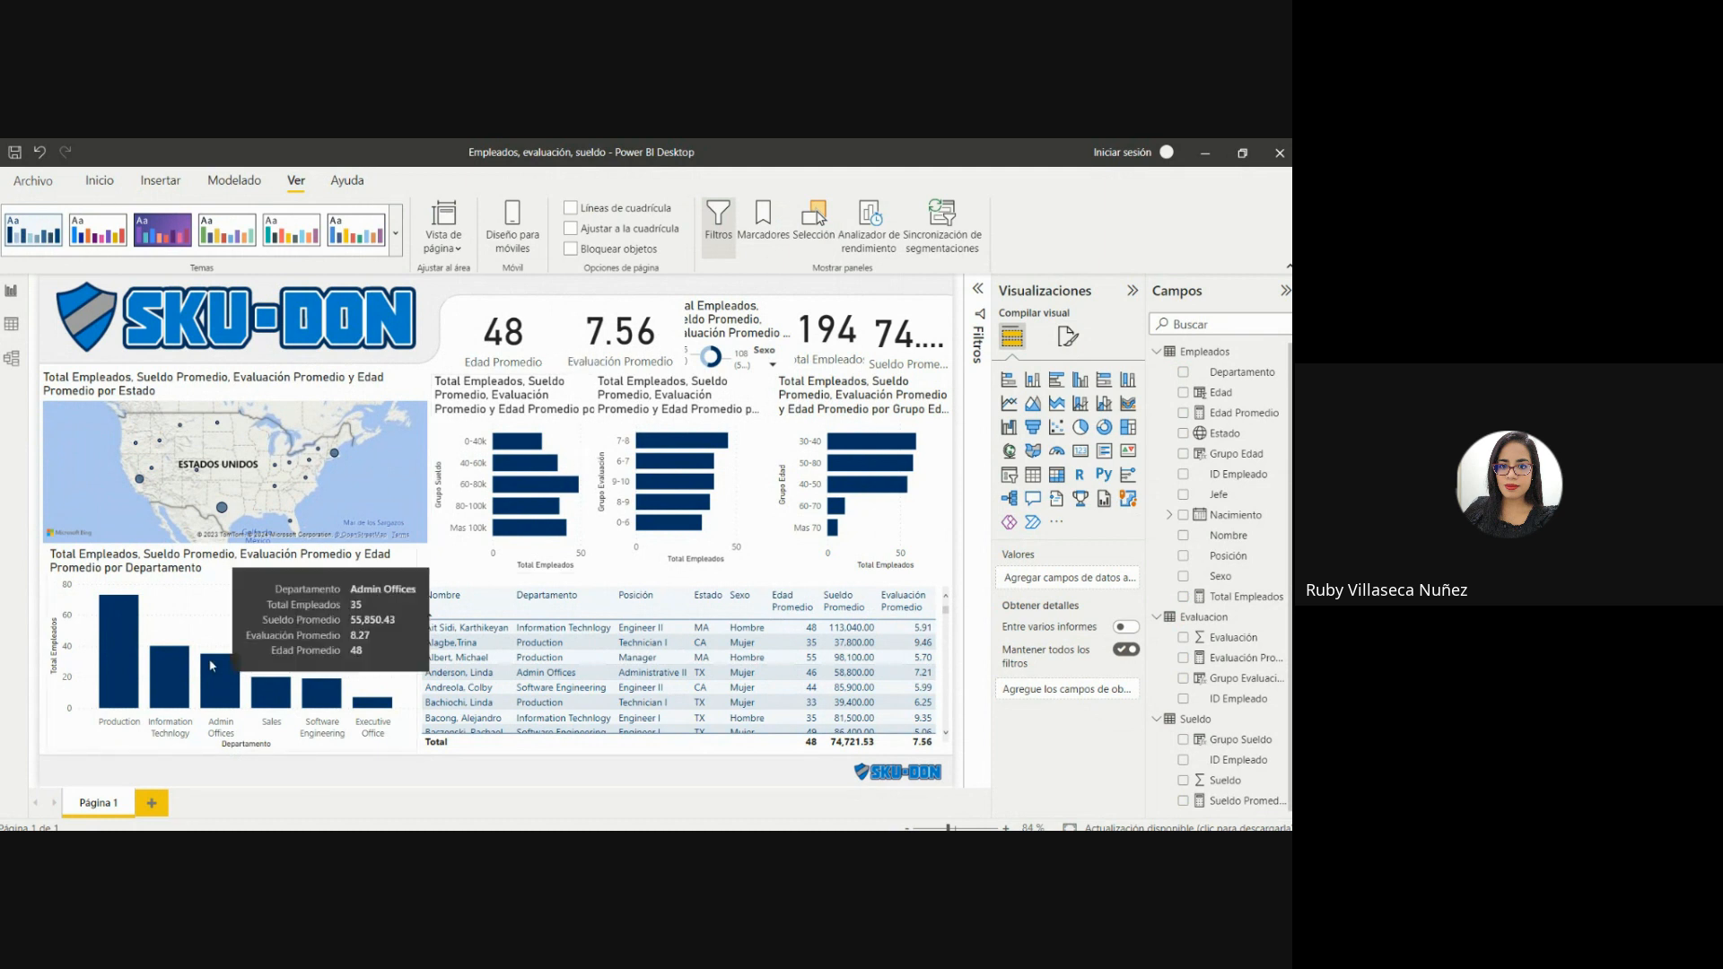
mouse_move(106, 653)
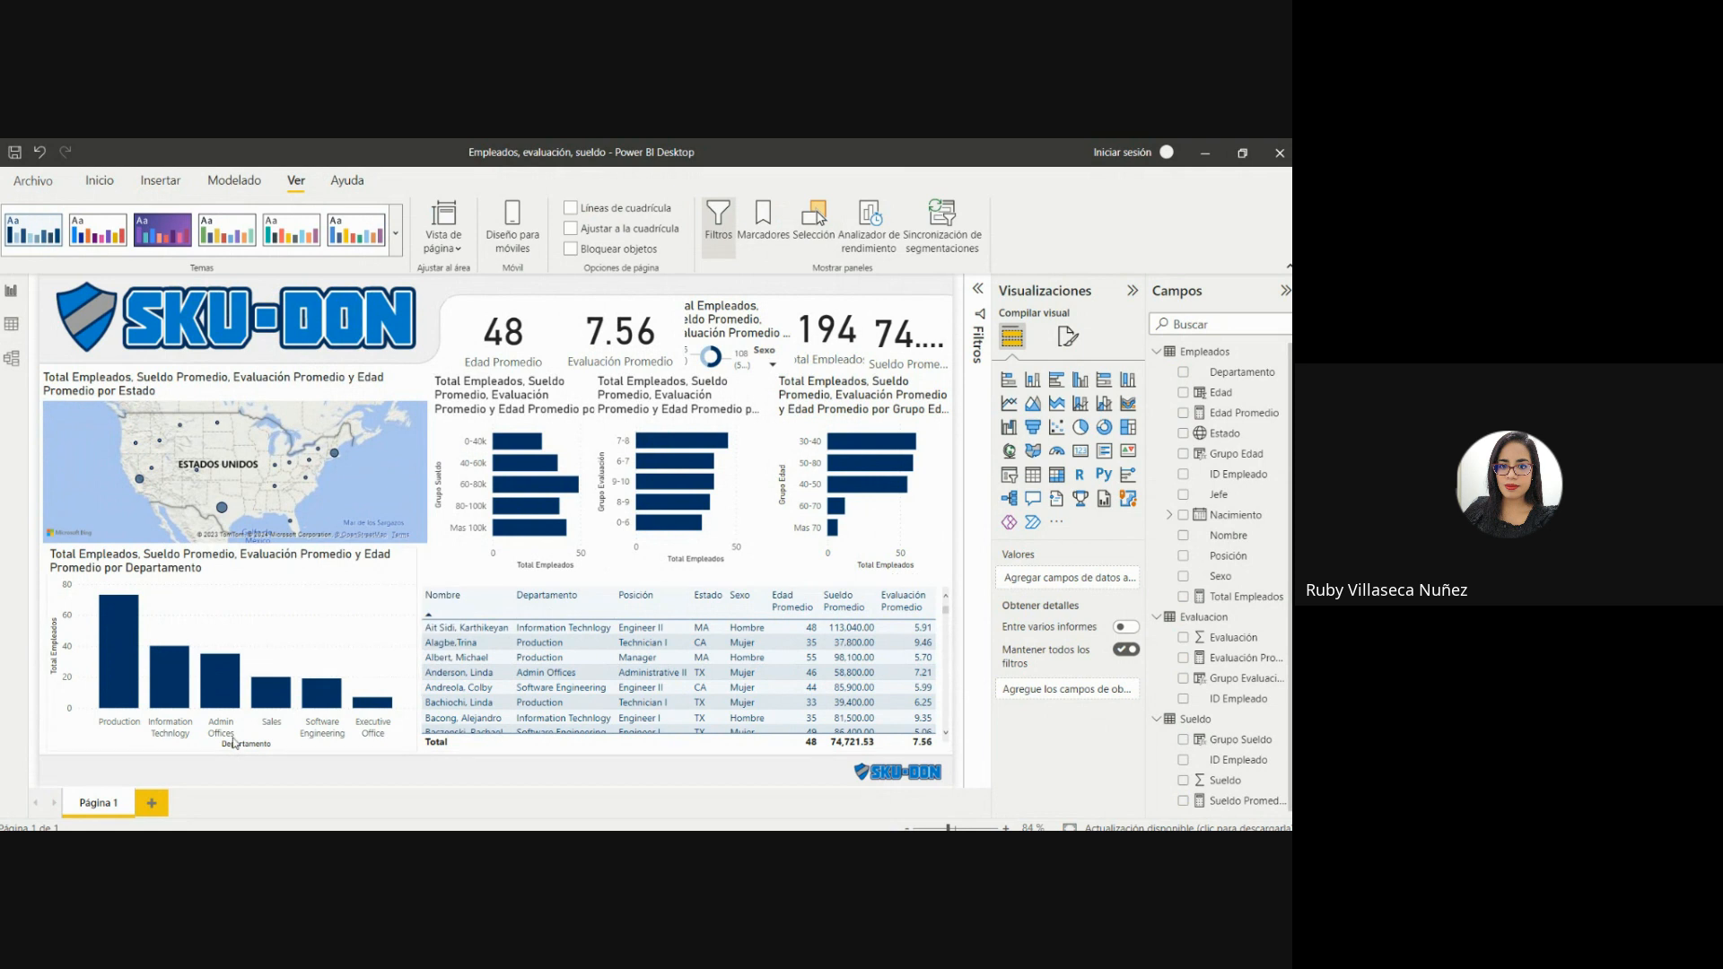
mouse_move(119, 682)
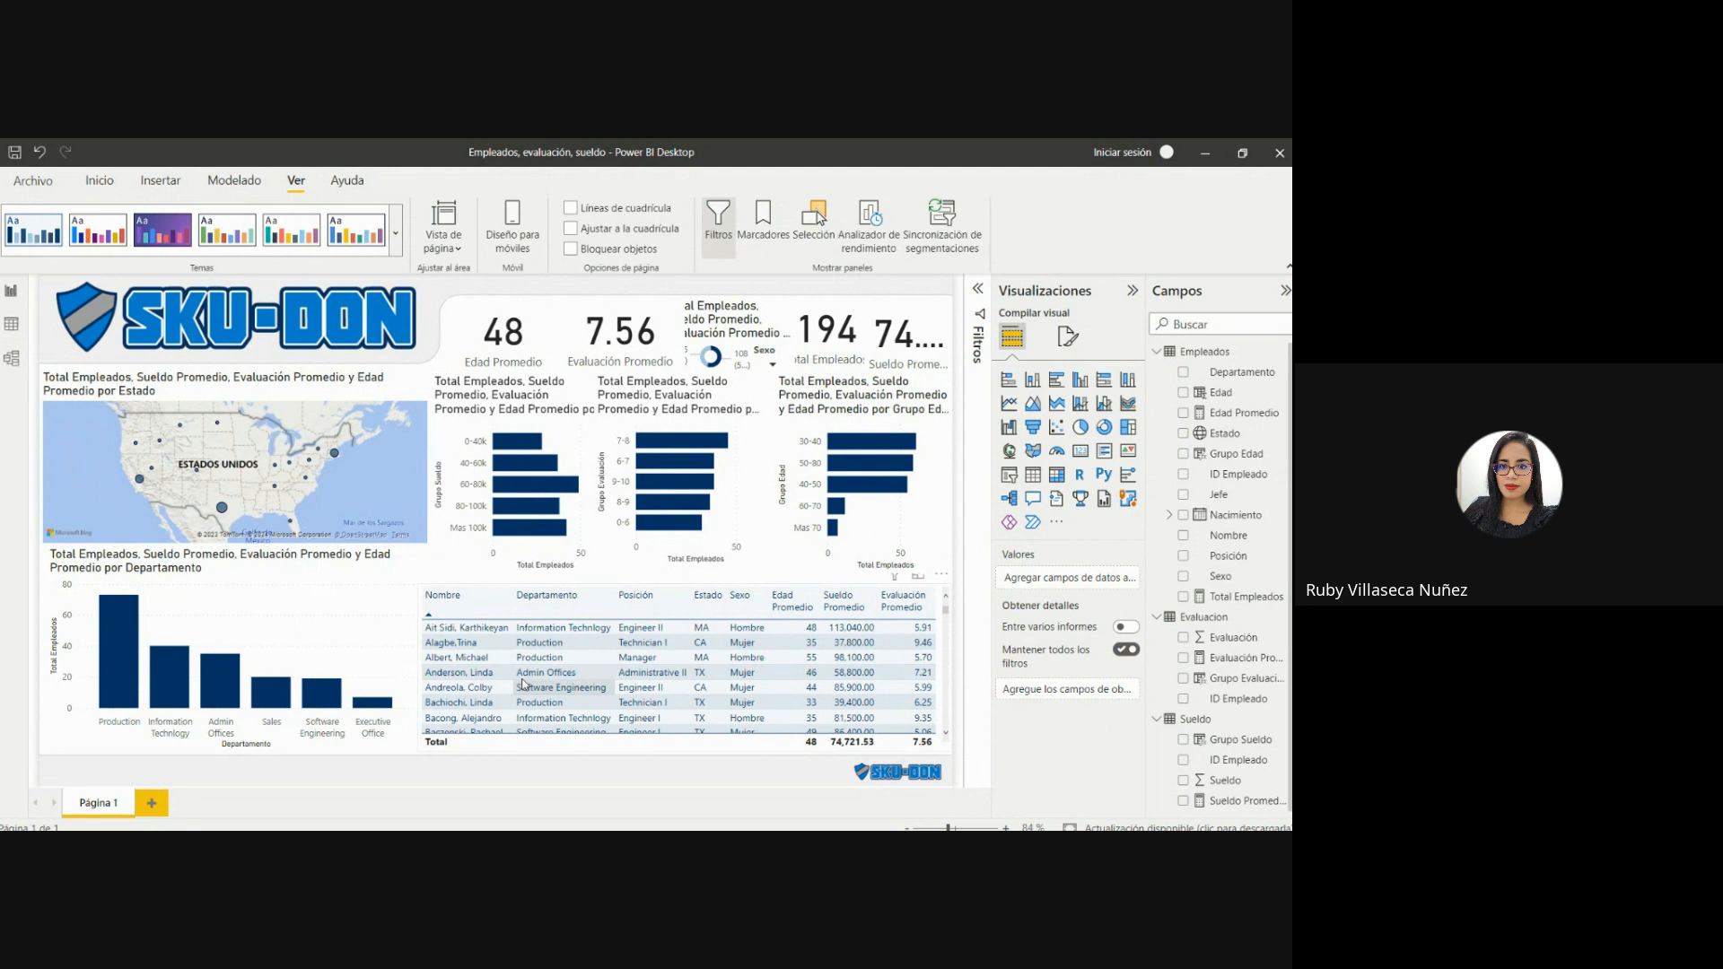
Open the online Themes Gallery from the report's theme options and browse the recently posted community themes on pages 1 and 2.
left_click(398, 231)
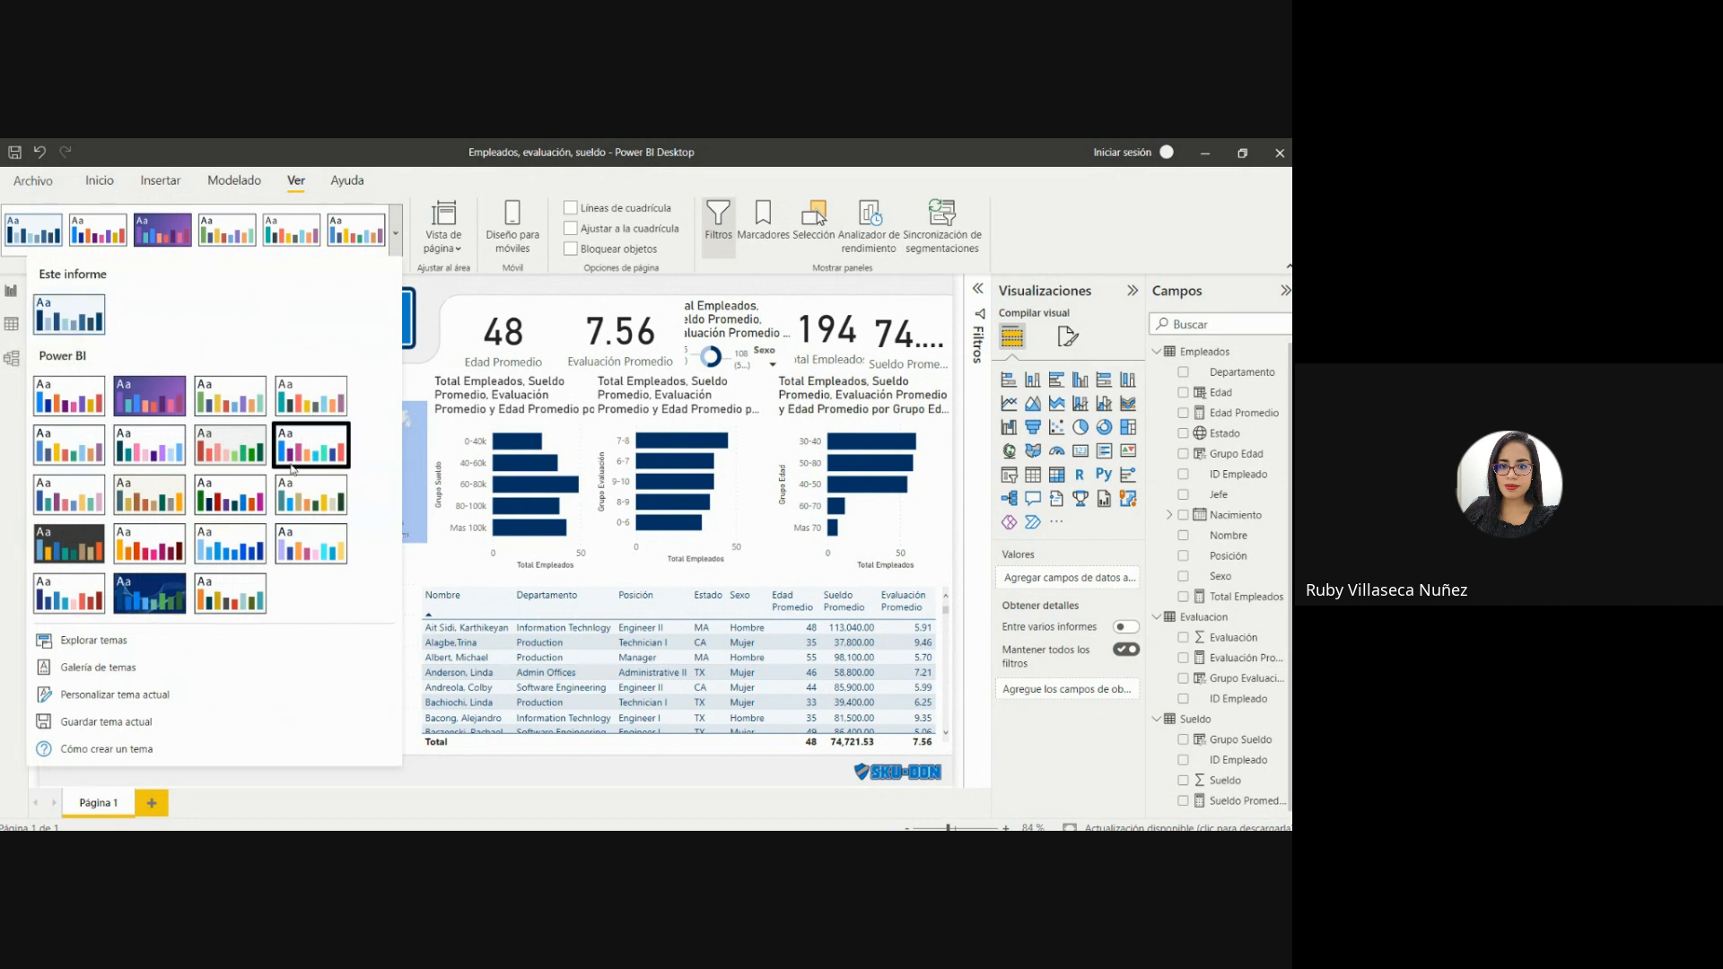
left_click(130, 668)
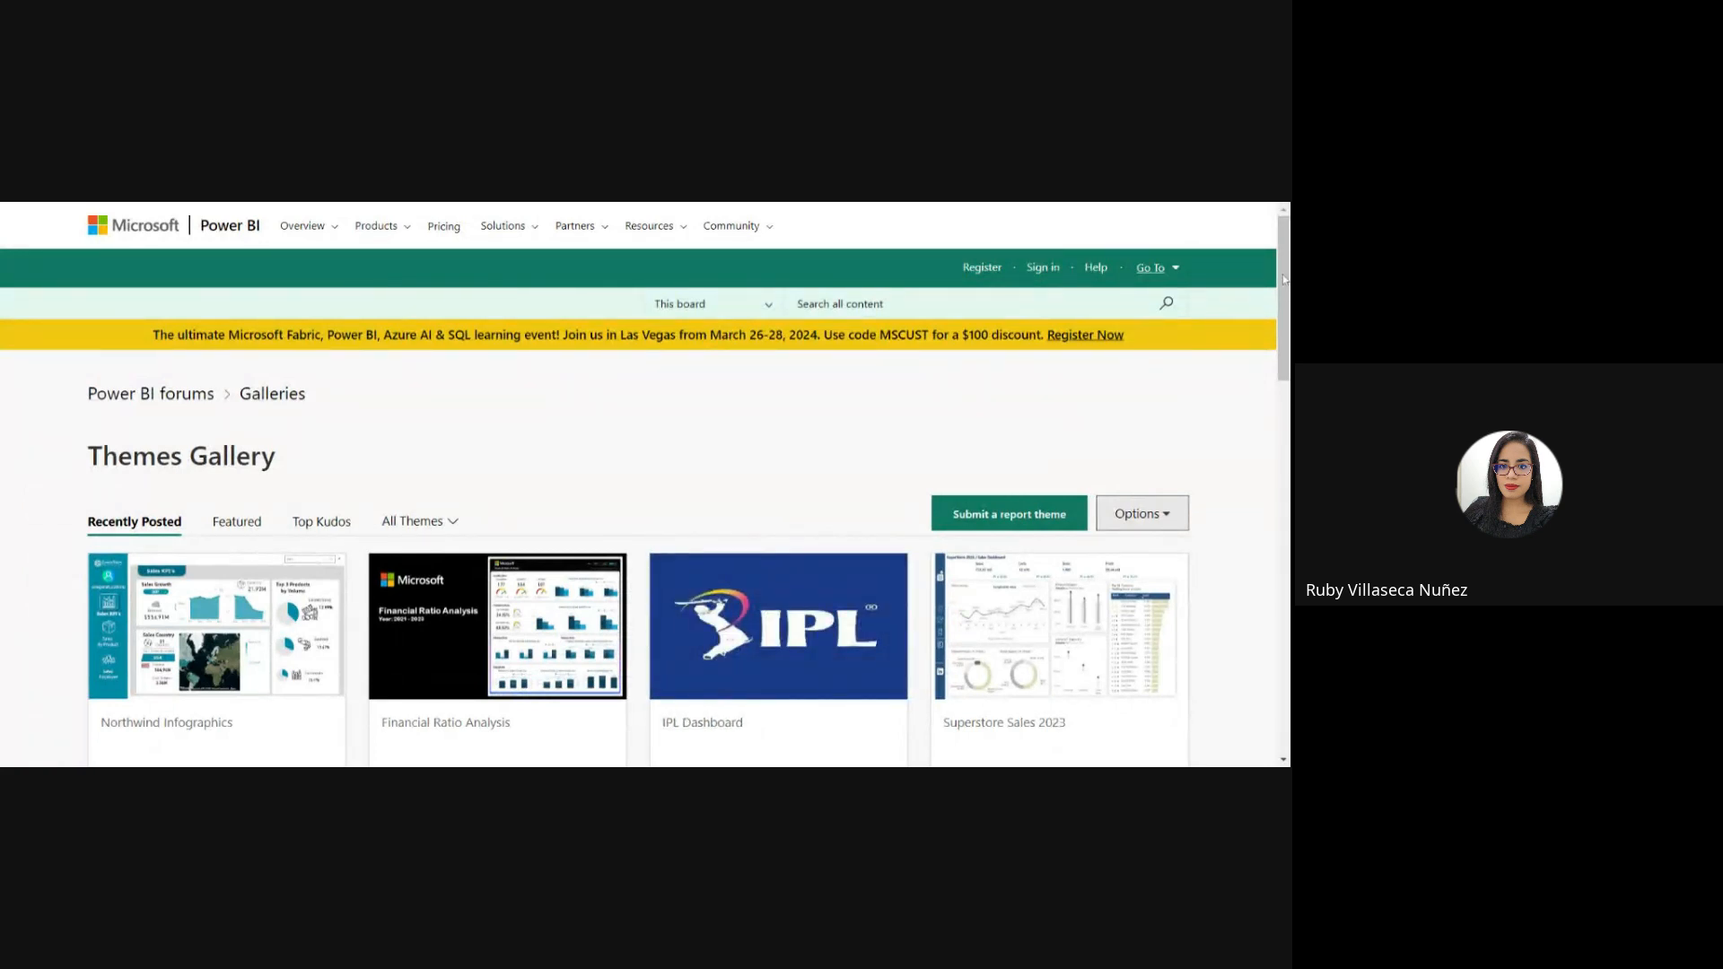
scroll(1283, 279, "down", 2)
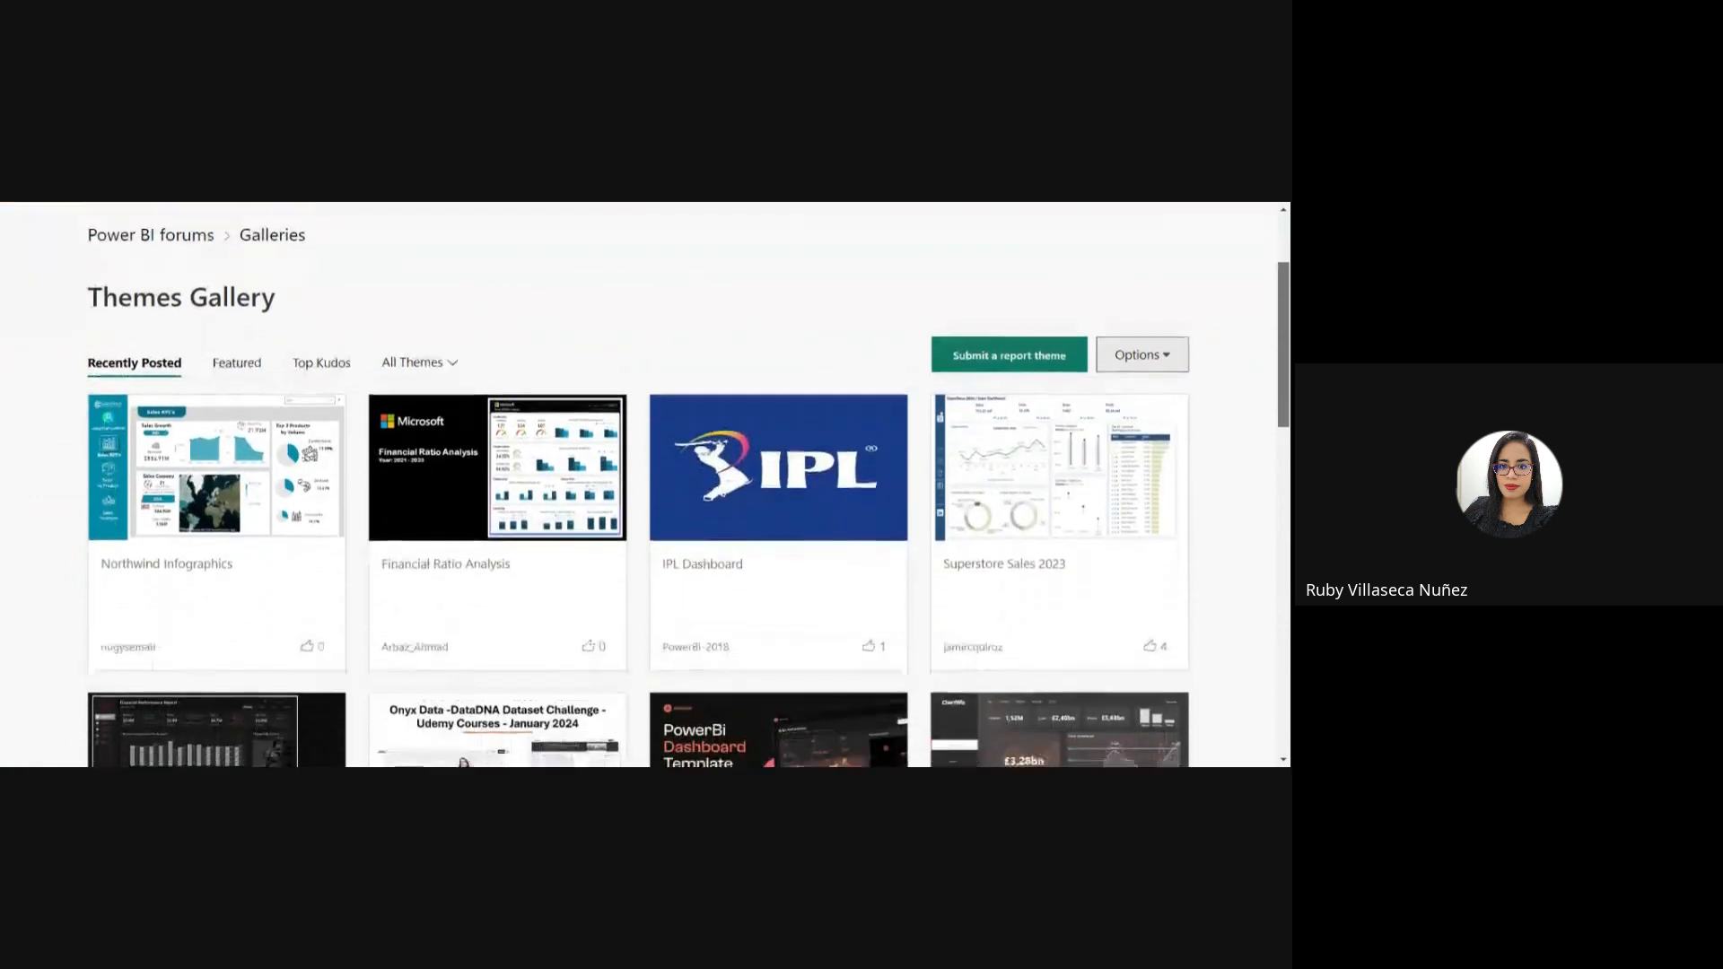
scroll(646, 484, "down", 1)
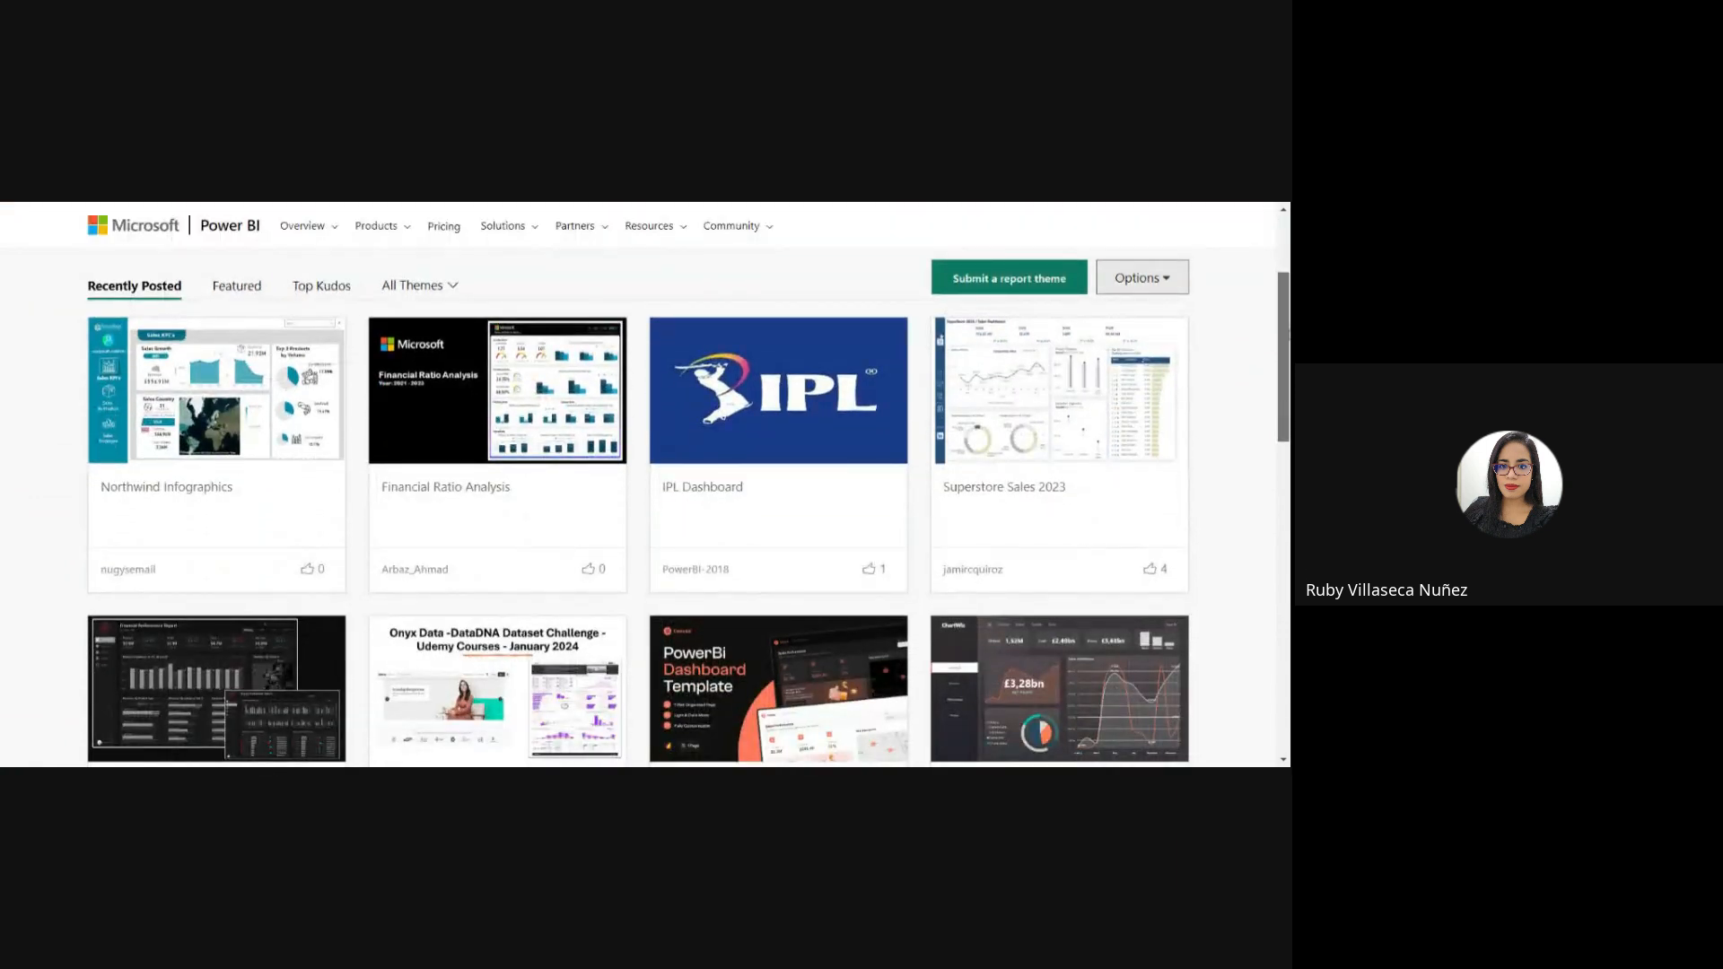
scroll(646, 485, "down", 1)
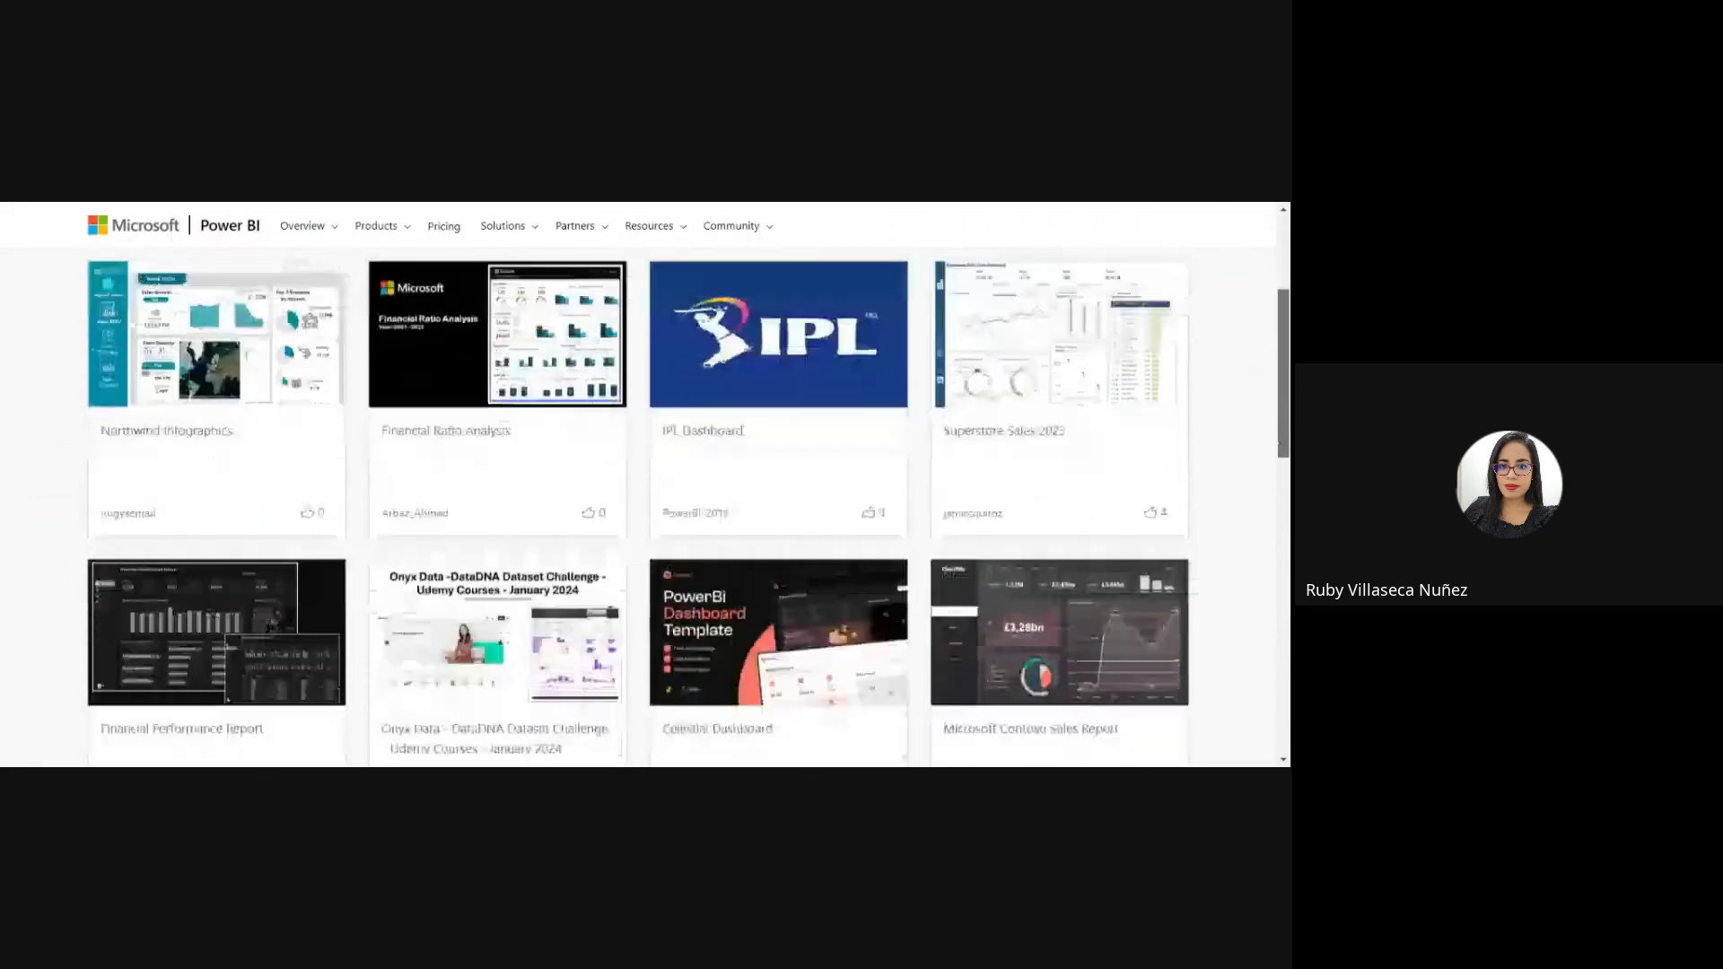
scroll(646, 484, "down", 1)
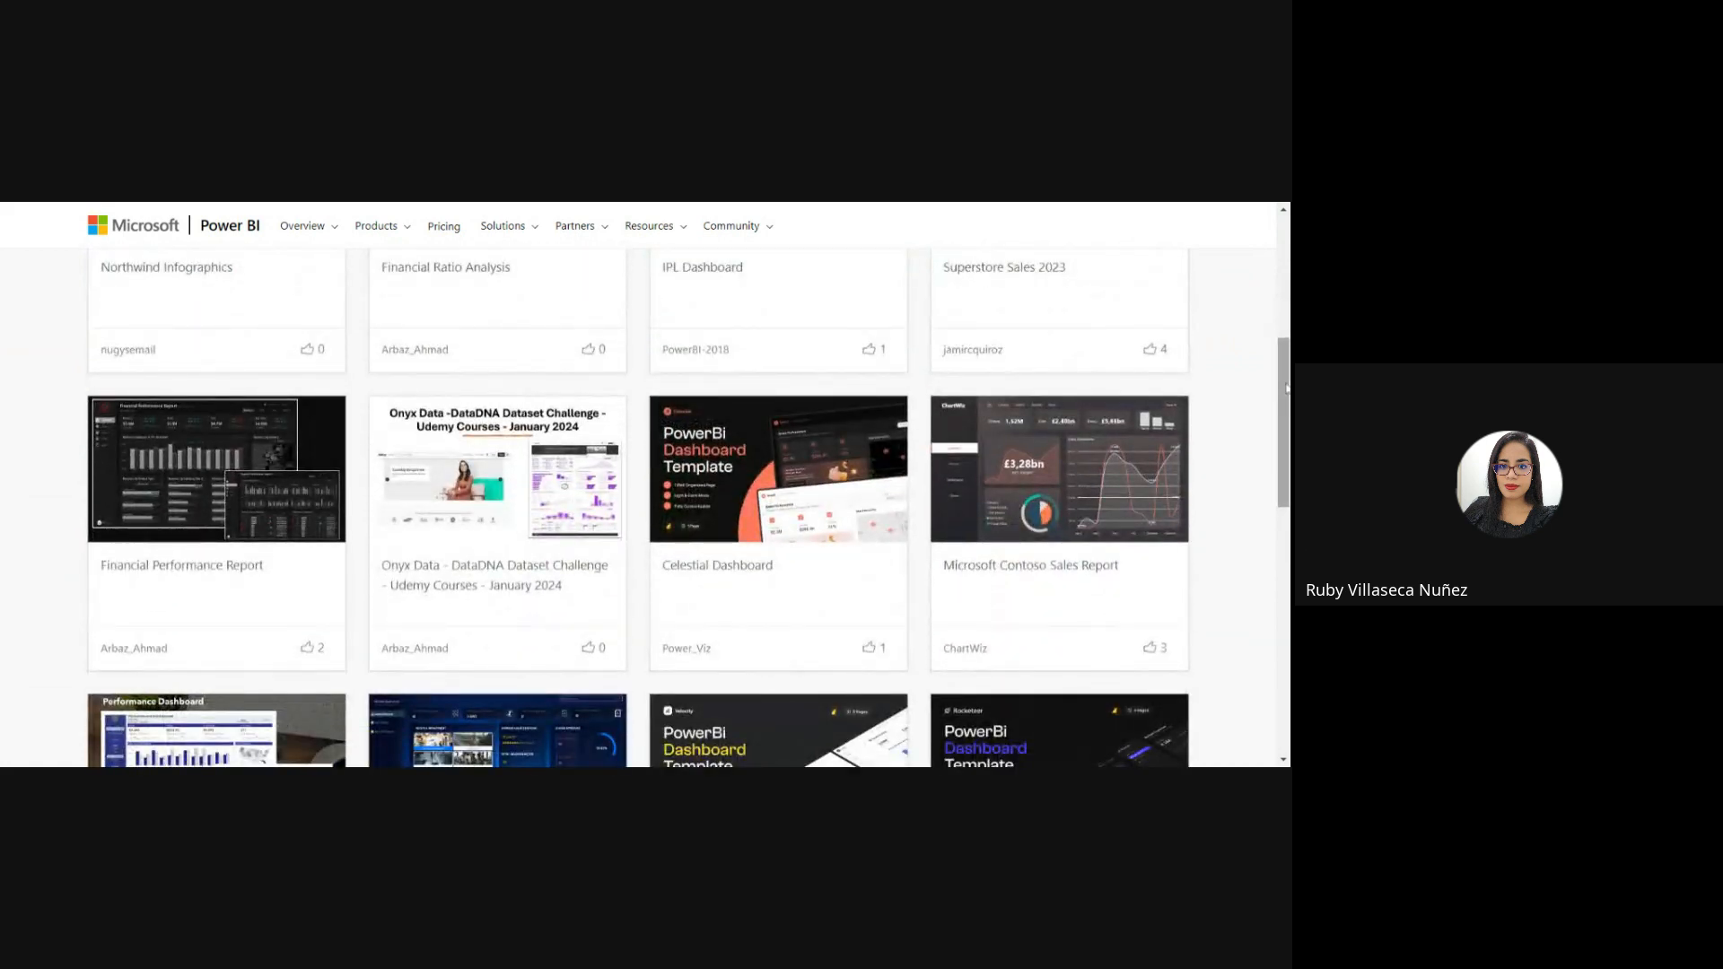
left_click_drag(1287, 388, 1287, 504)
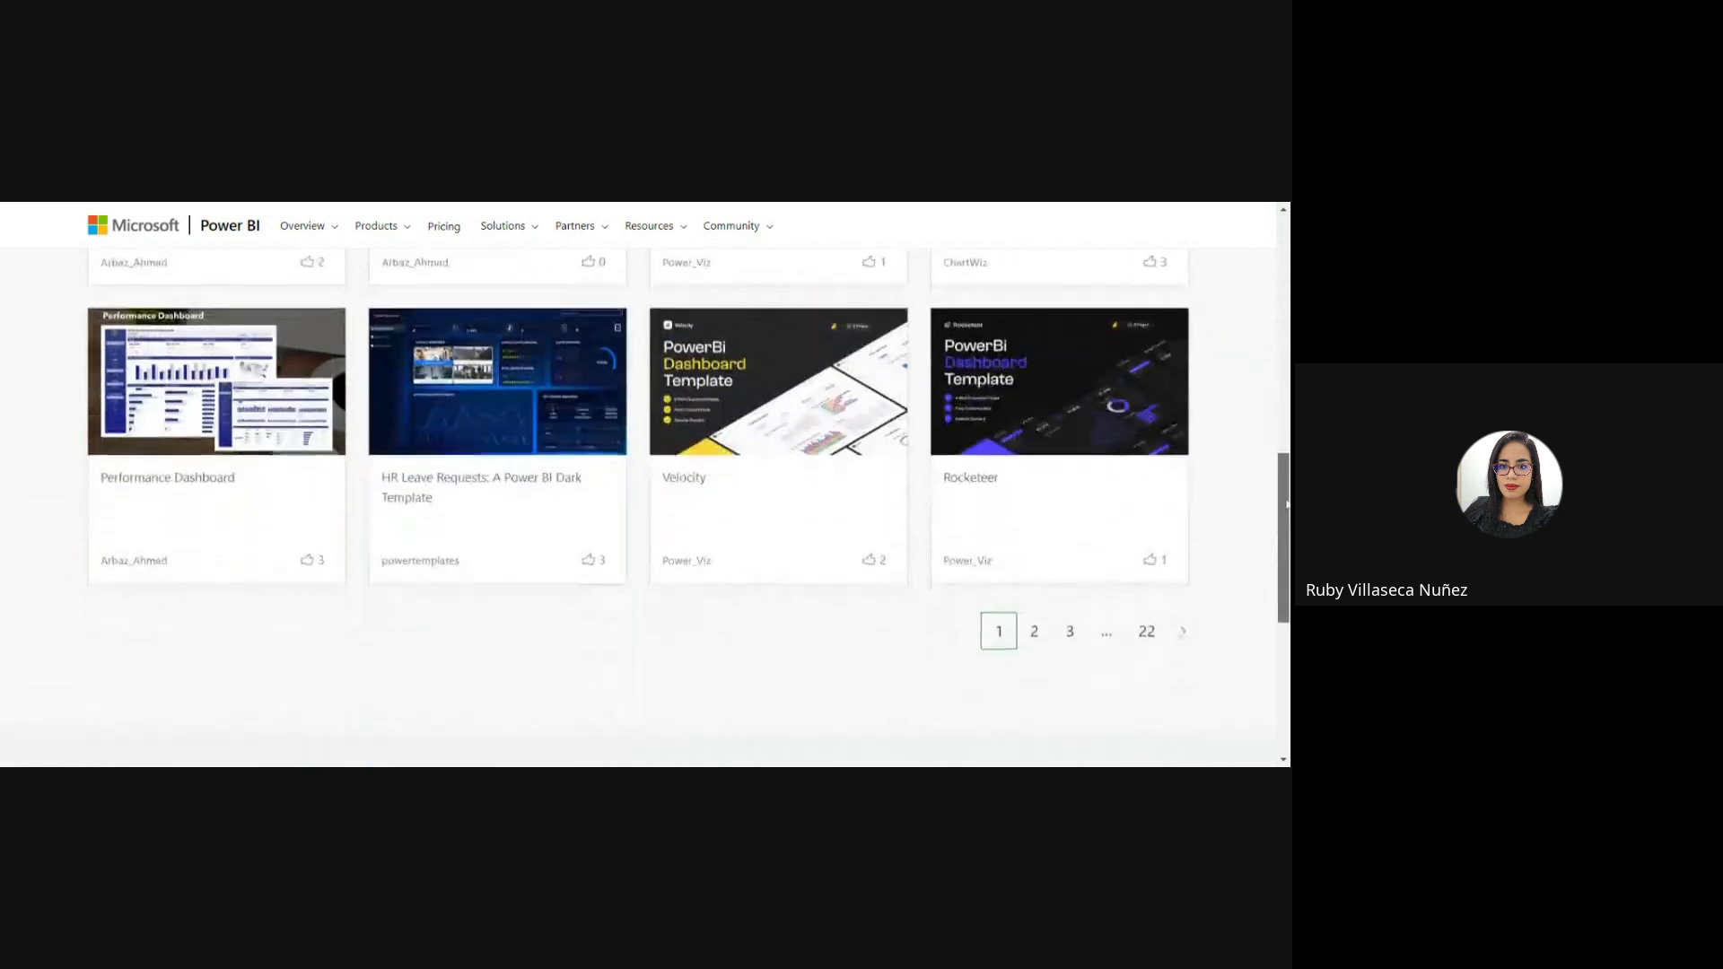
left_click(1037, 626)
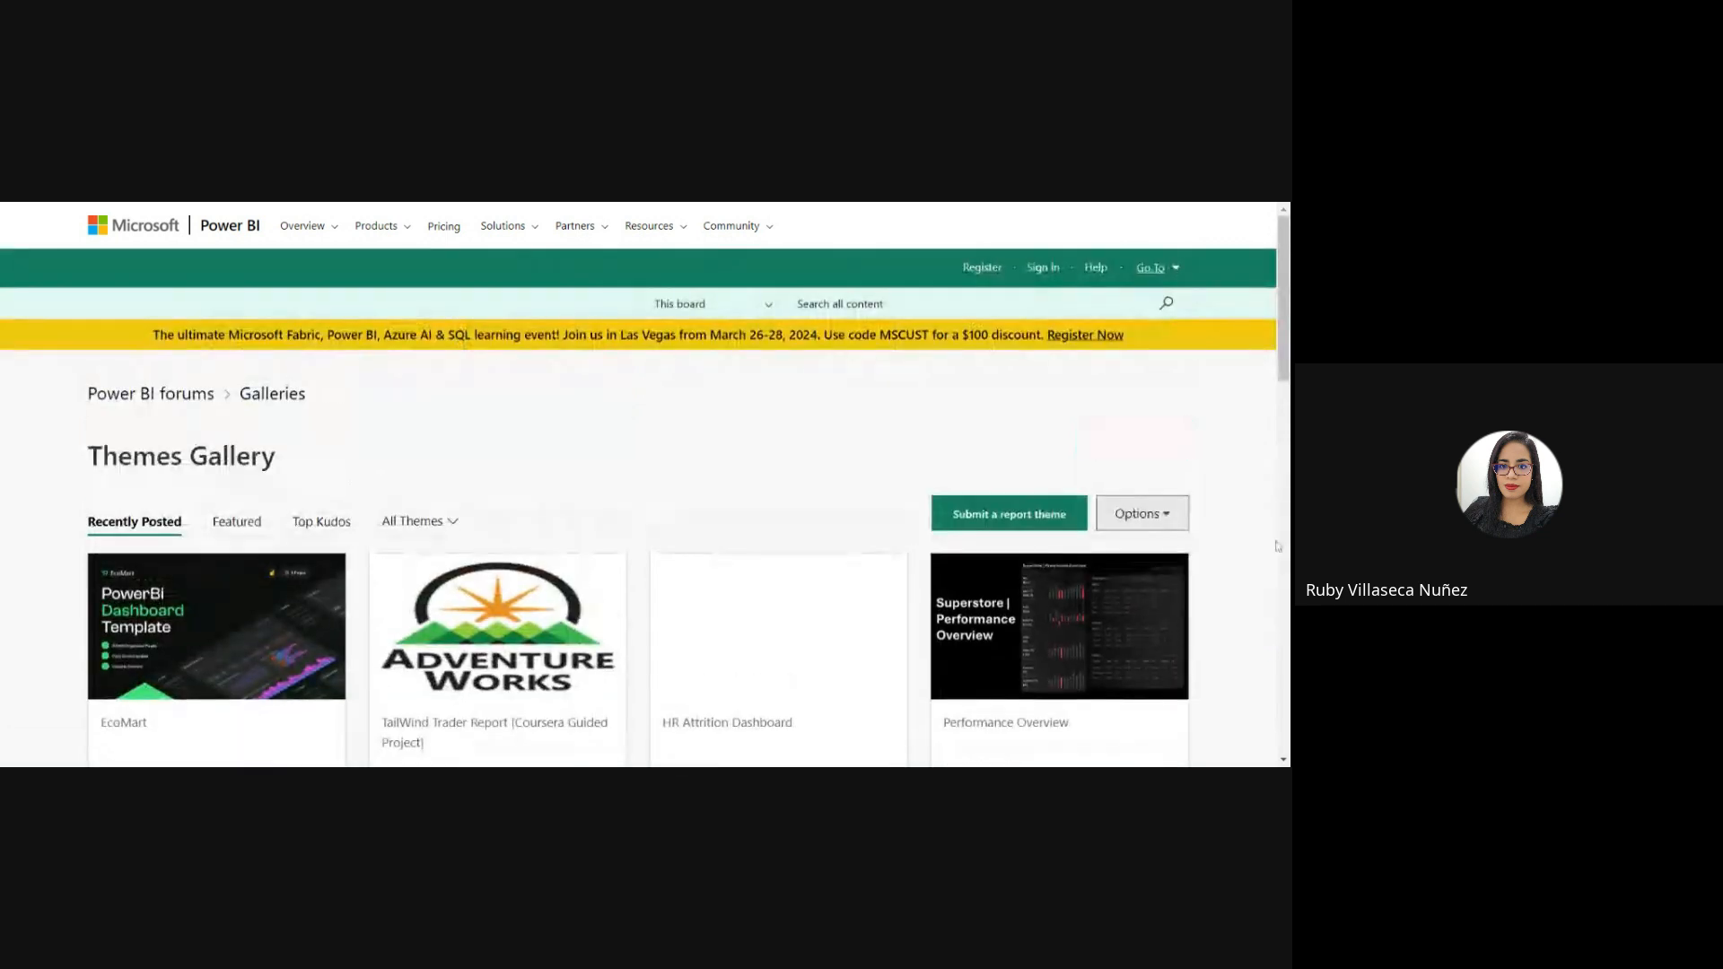
scroll(1280, 603, "down", 2)
scroll(646, 485, "down", 5)
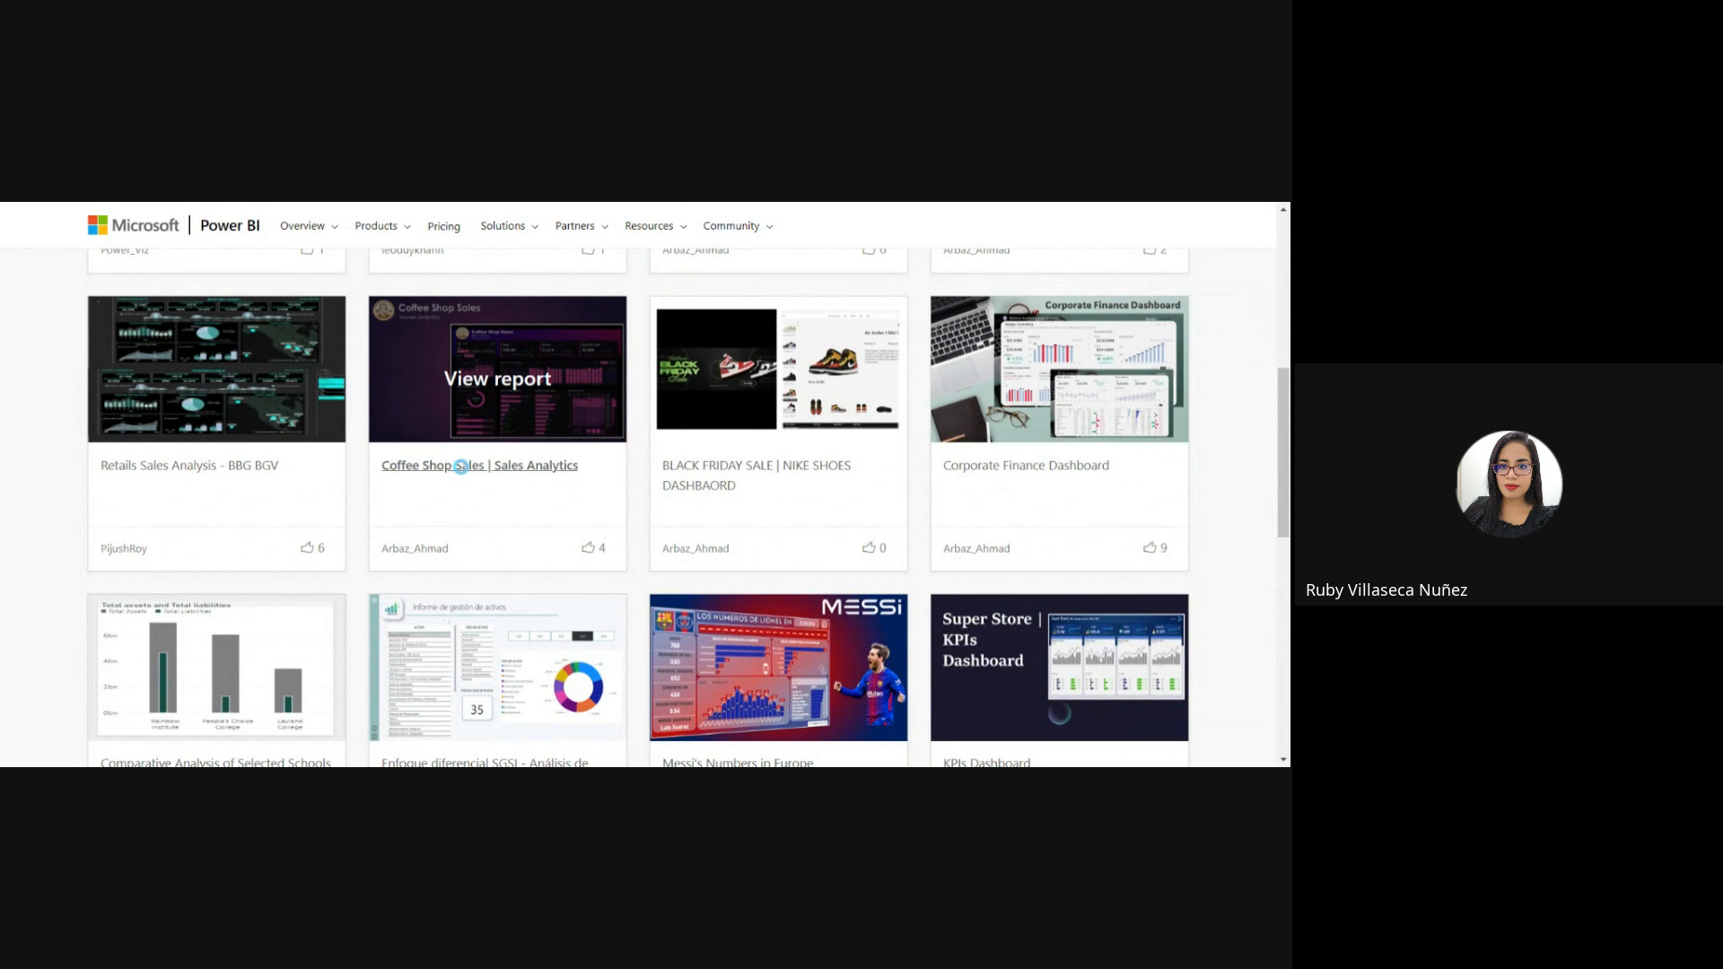
Open the "Coffee Shop Sales | Sales Analytics" gallery entry and examine its dashboard preview, description and attached Theme.json file.
left_click(460, 466)
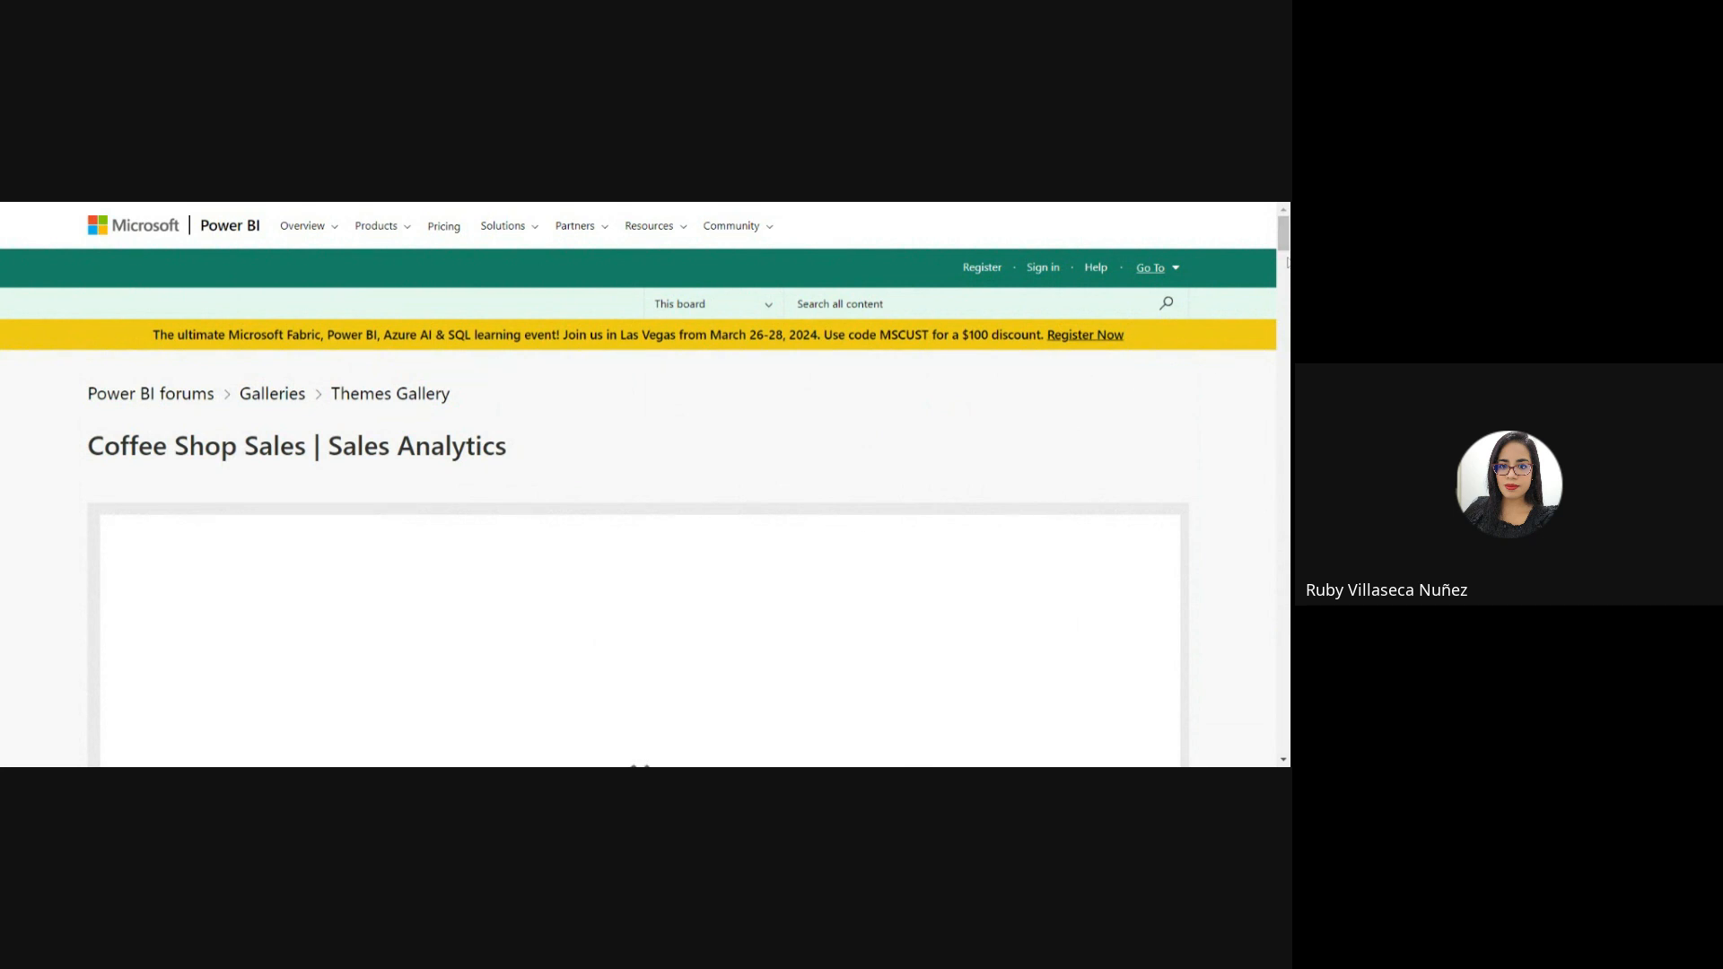
mouse_move(1285, 242)
left_mouse_down()
mouse_move(1285, 280)
mouse_move(1284, 258)
left_mouse_up()
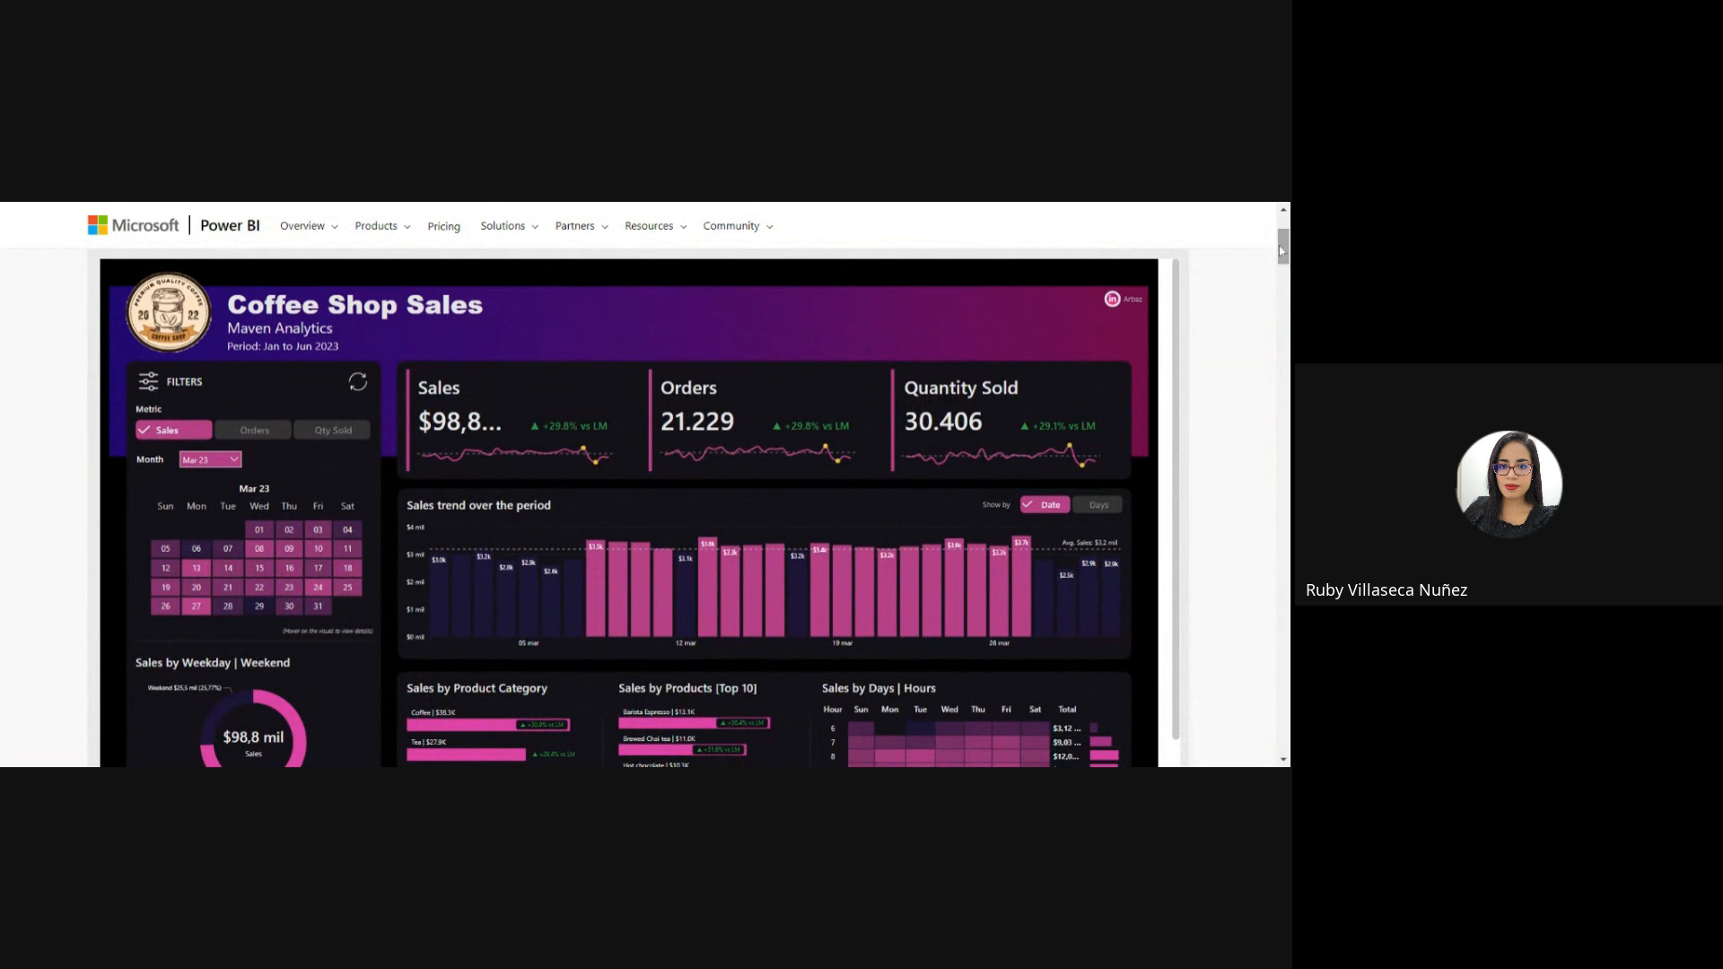
left_click_drag(1283, 253, 1283, 300)
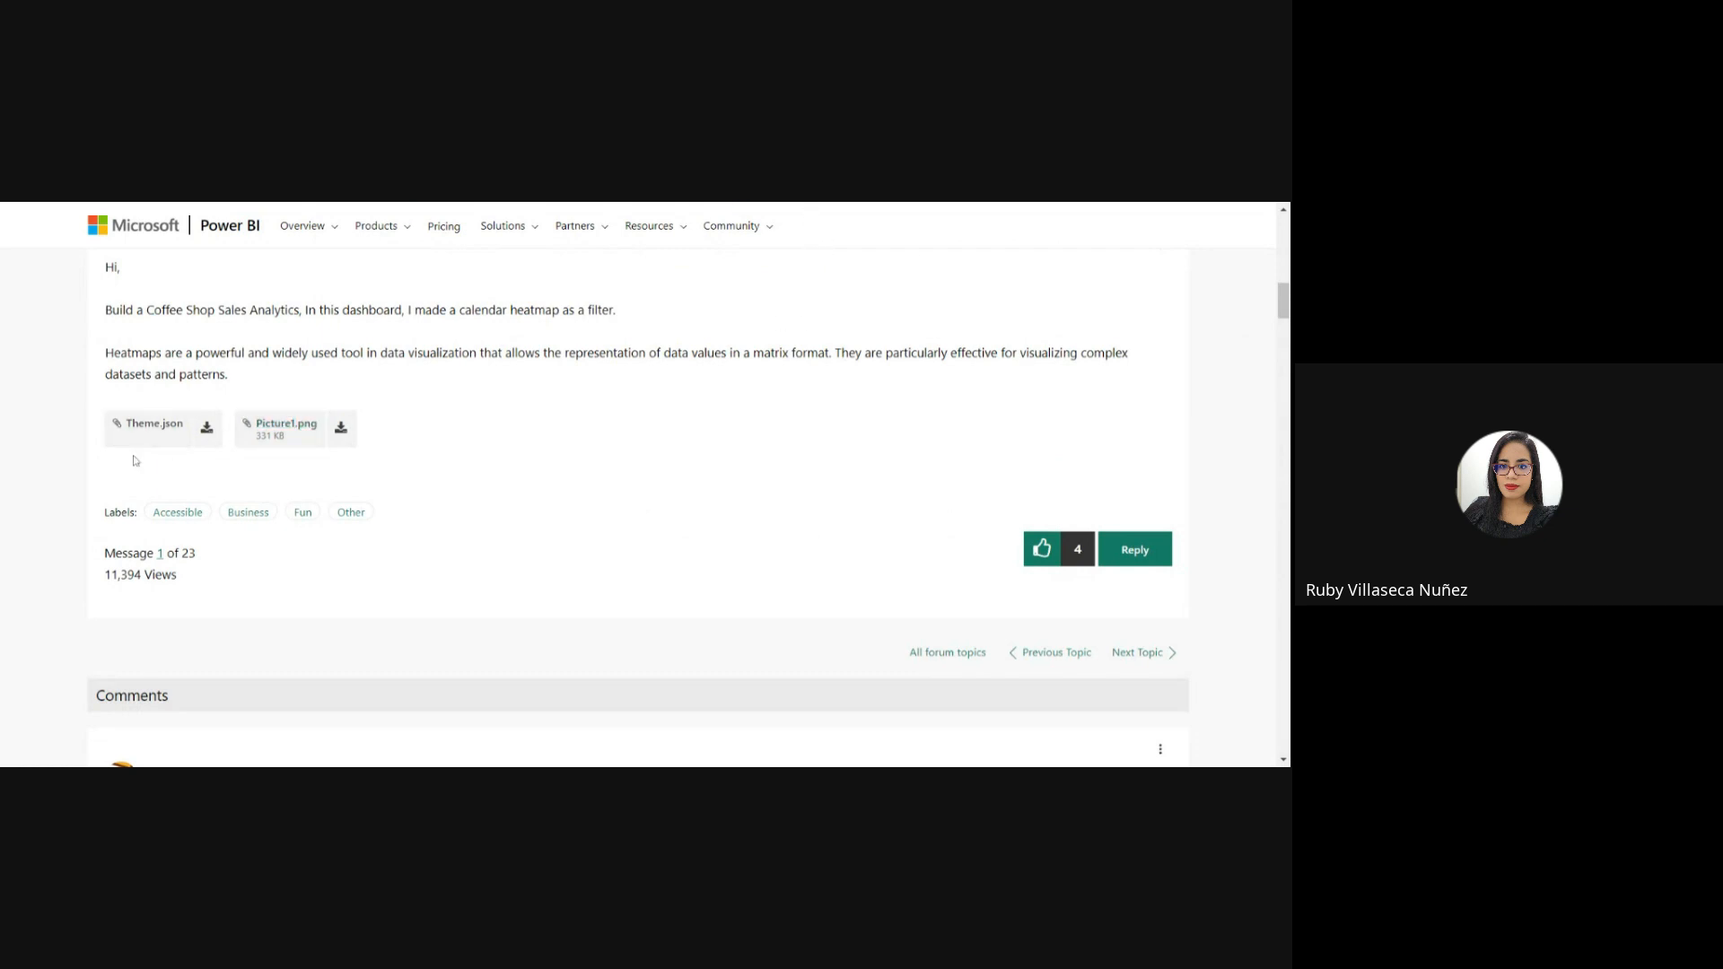
left_click(173, 426)
left_click_drag(1285, 294, 1285, 245)
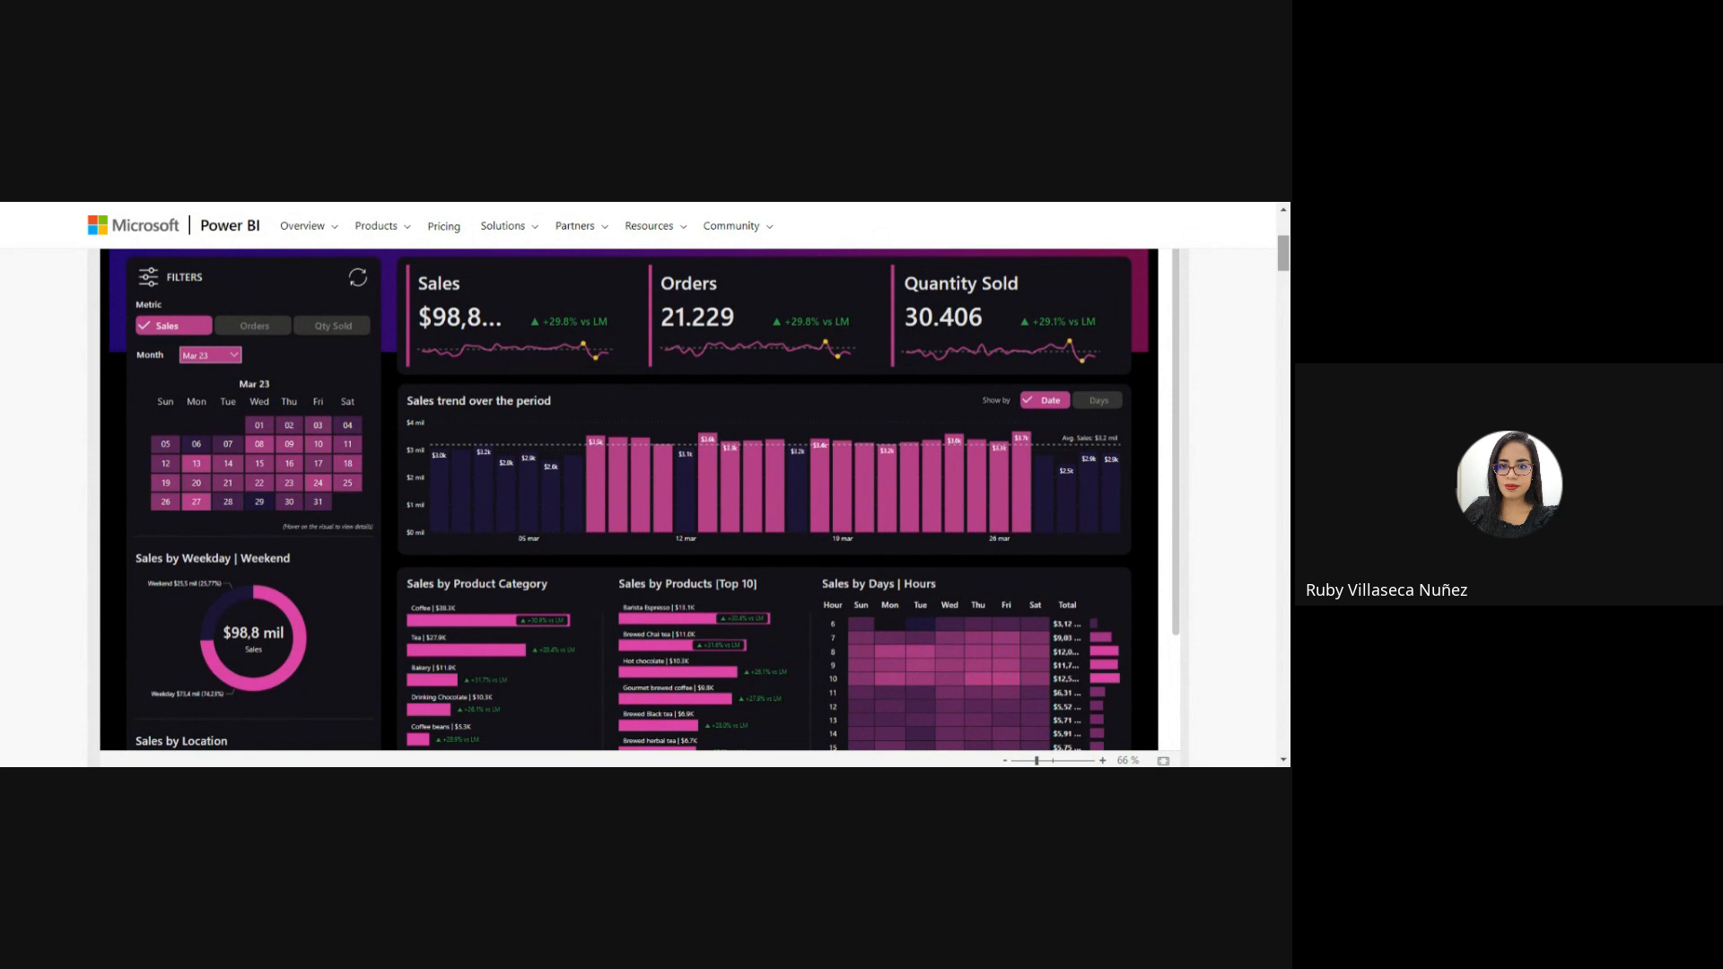
Return to the Themes Gallery, open the "Corporate Finance Dashboard" entry and examine both pages of its report preview.
scroll(646, 484, "up", 4)
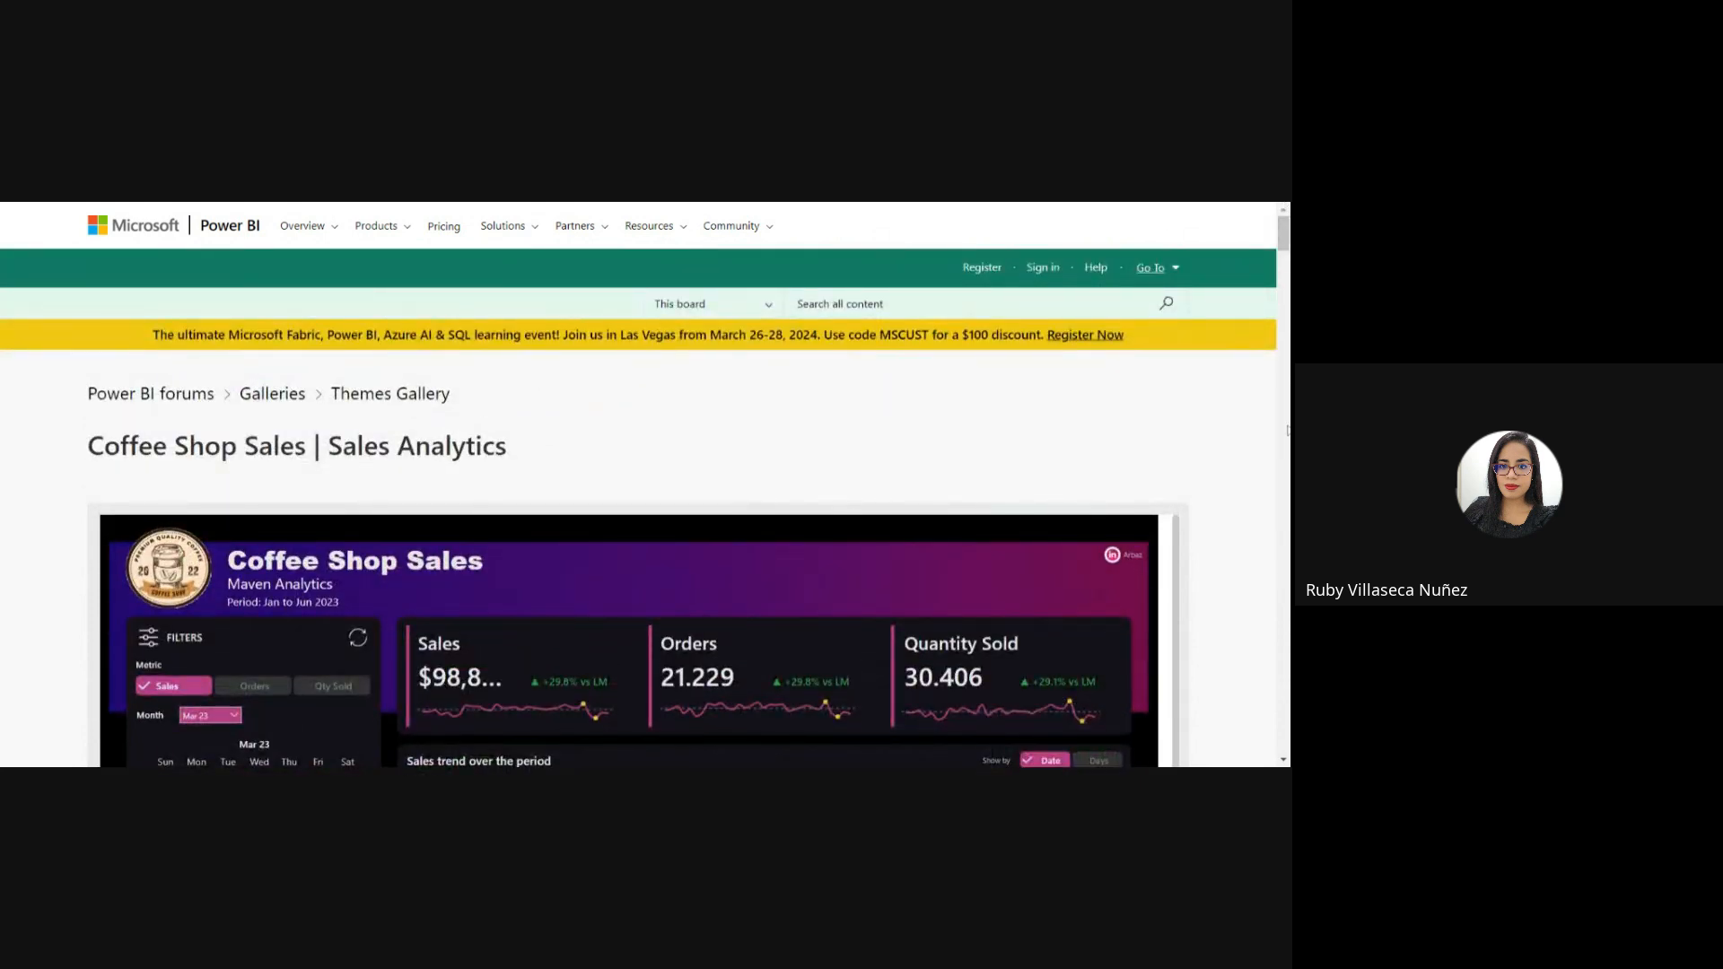
key("alt+Left")
left_click(1056, 366)
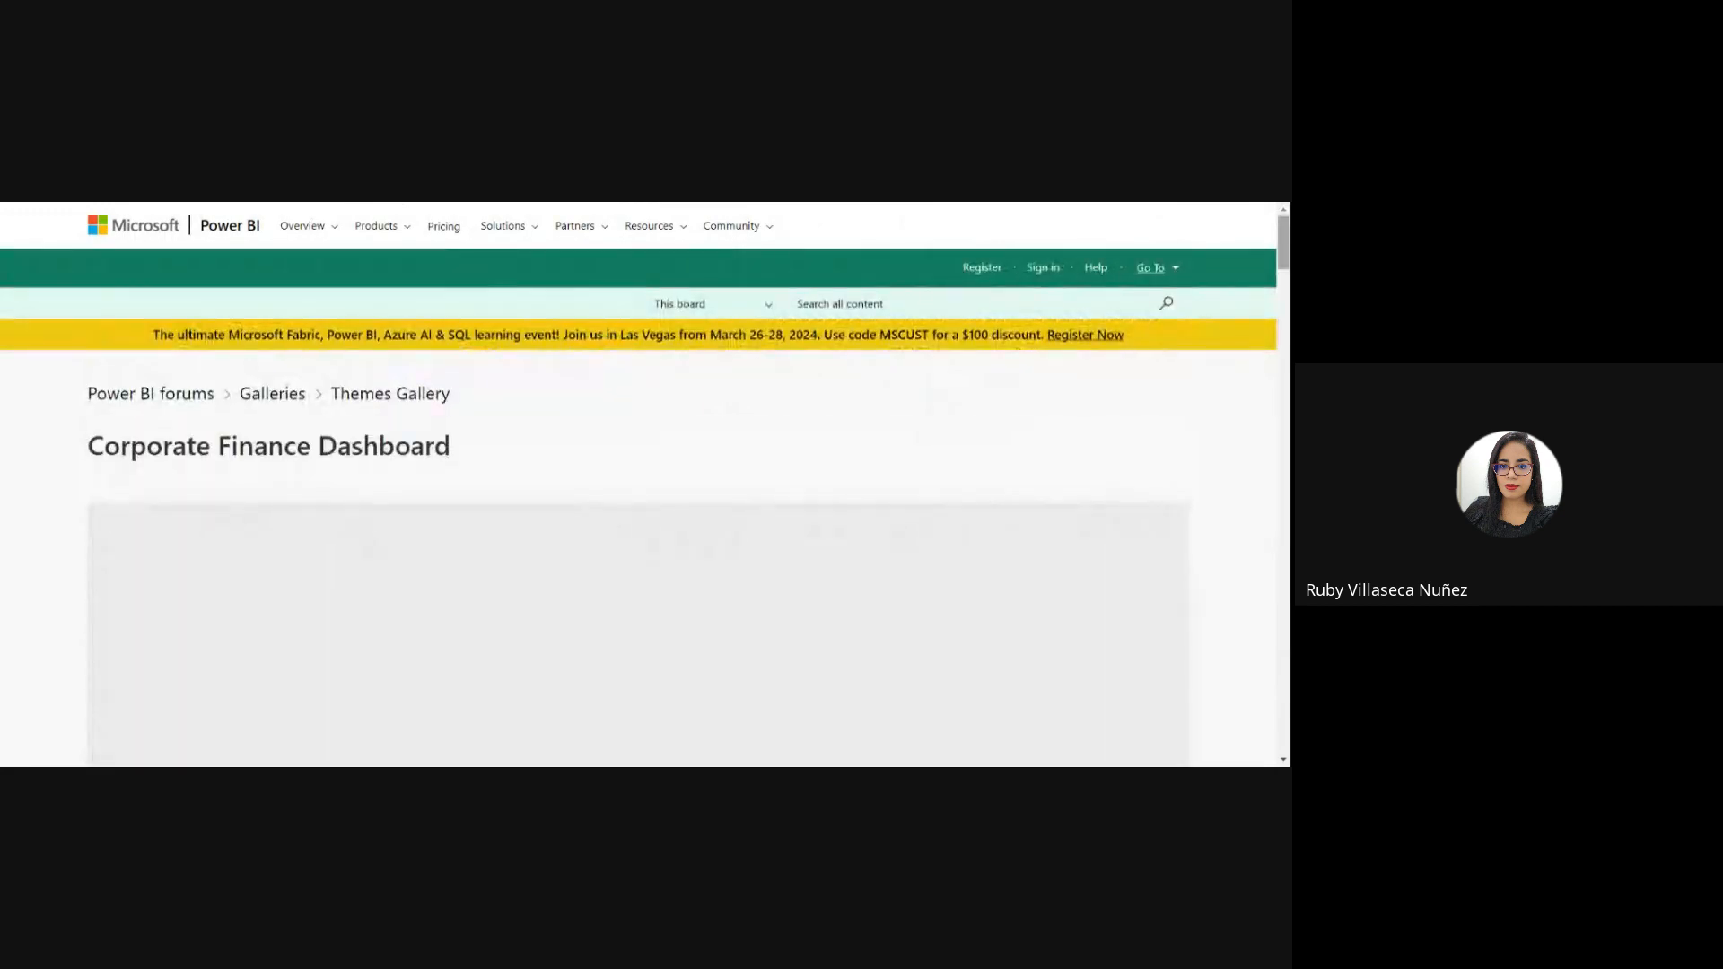
scroll(641, 485, "down", 3)
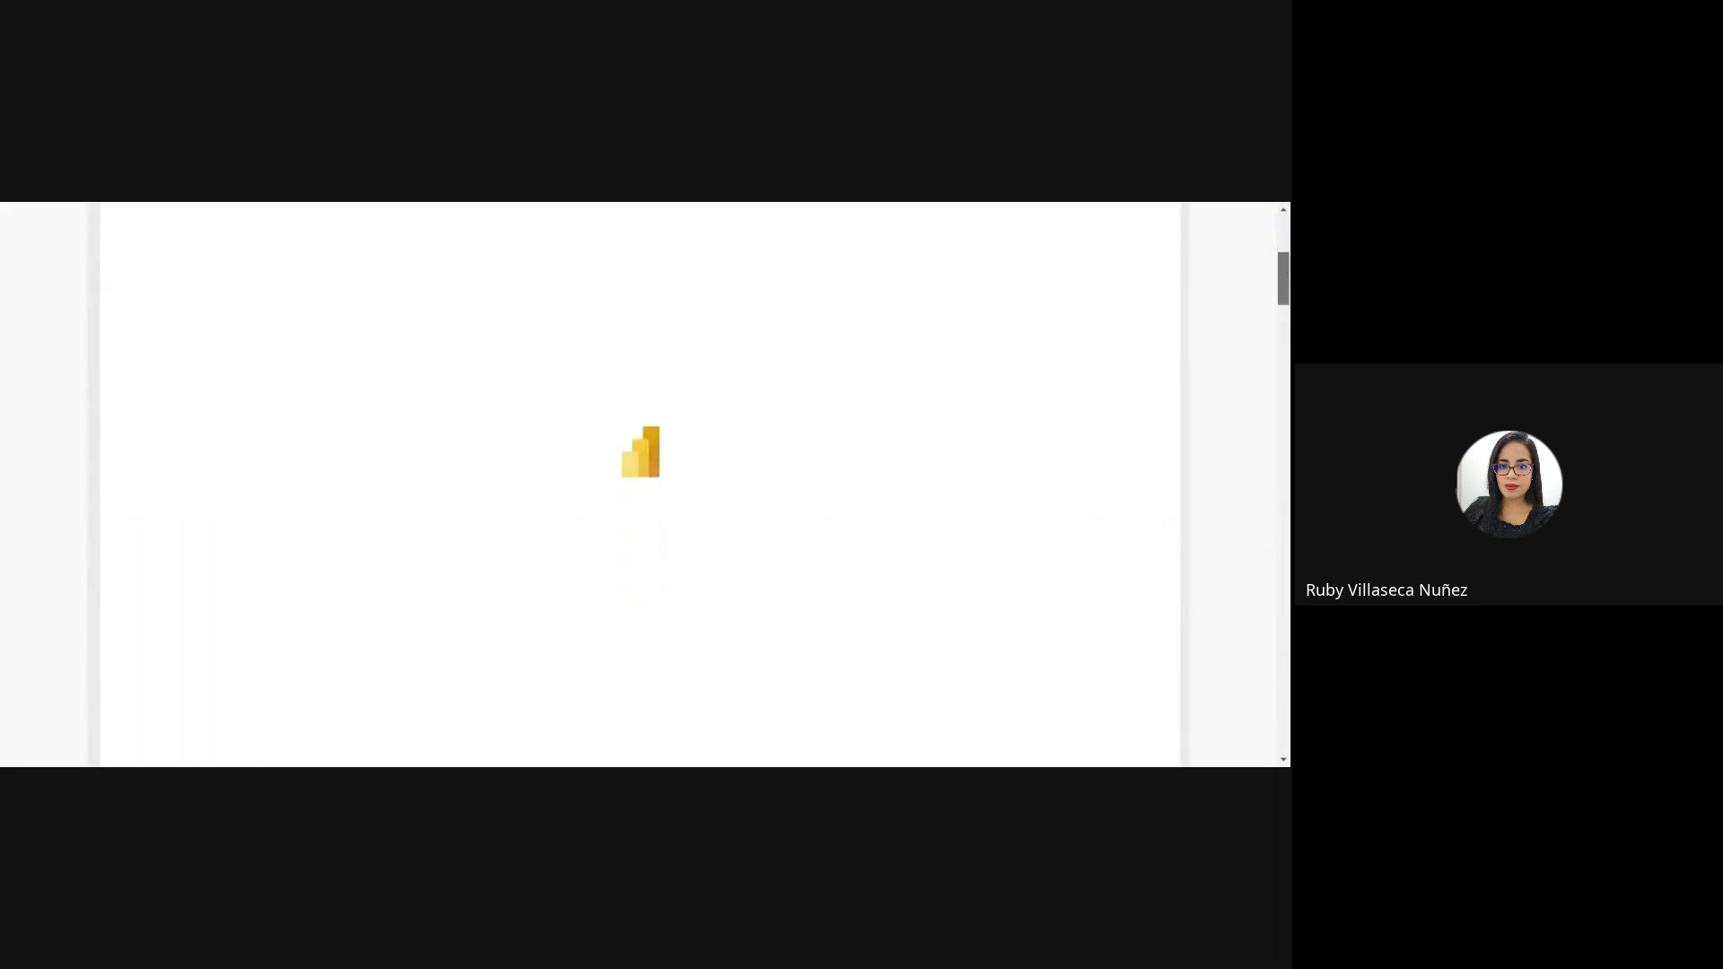
scroll(641, 485, "down", 3)
scroll(1286, 308, "up", 3)
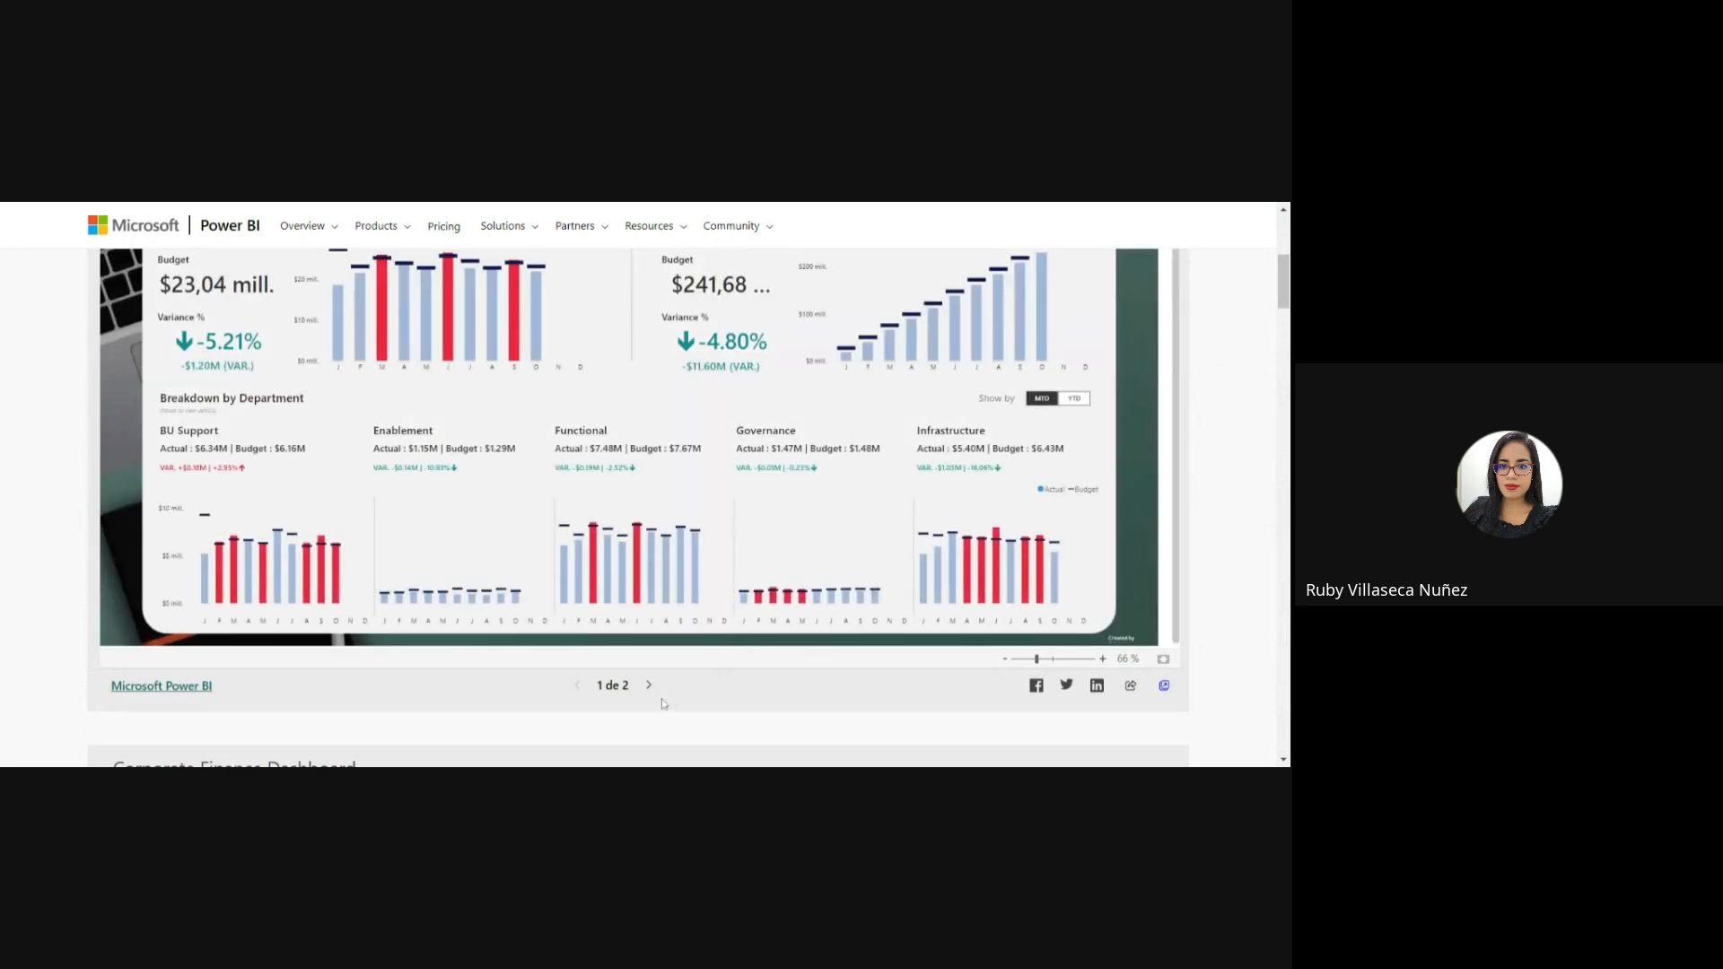
left_click(648, 685)
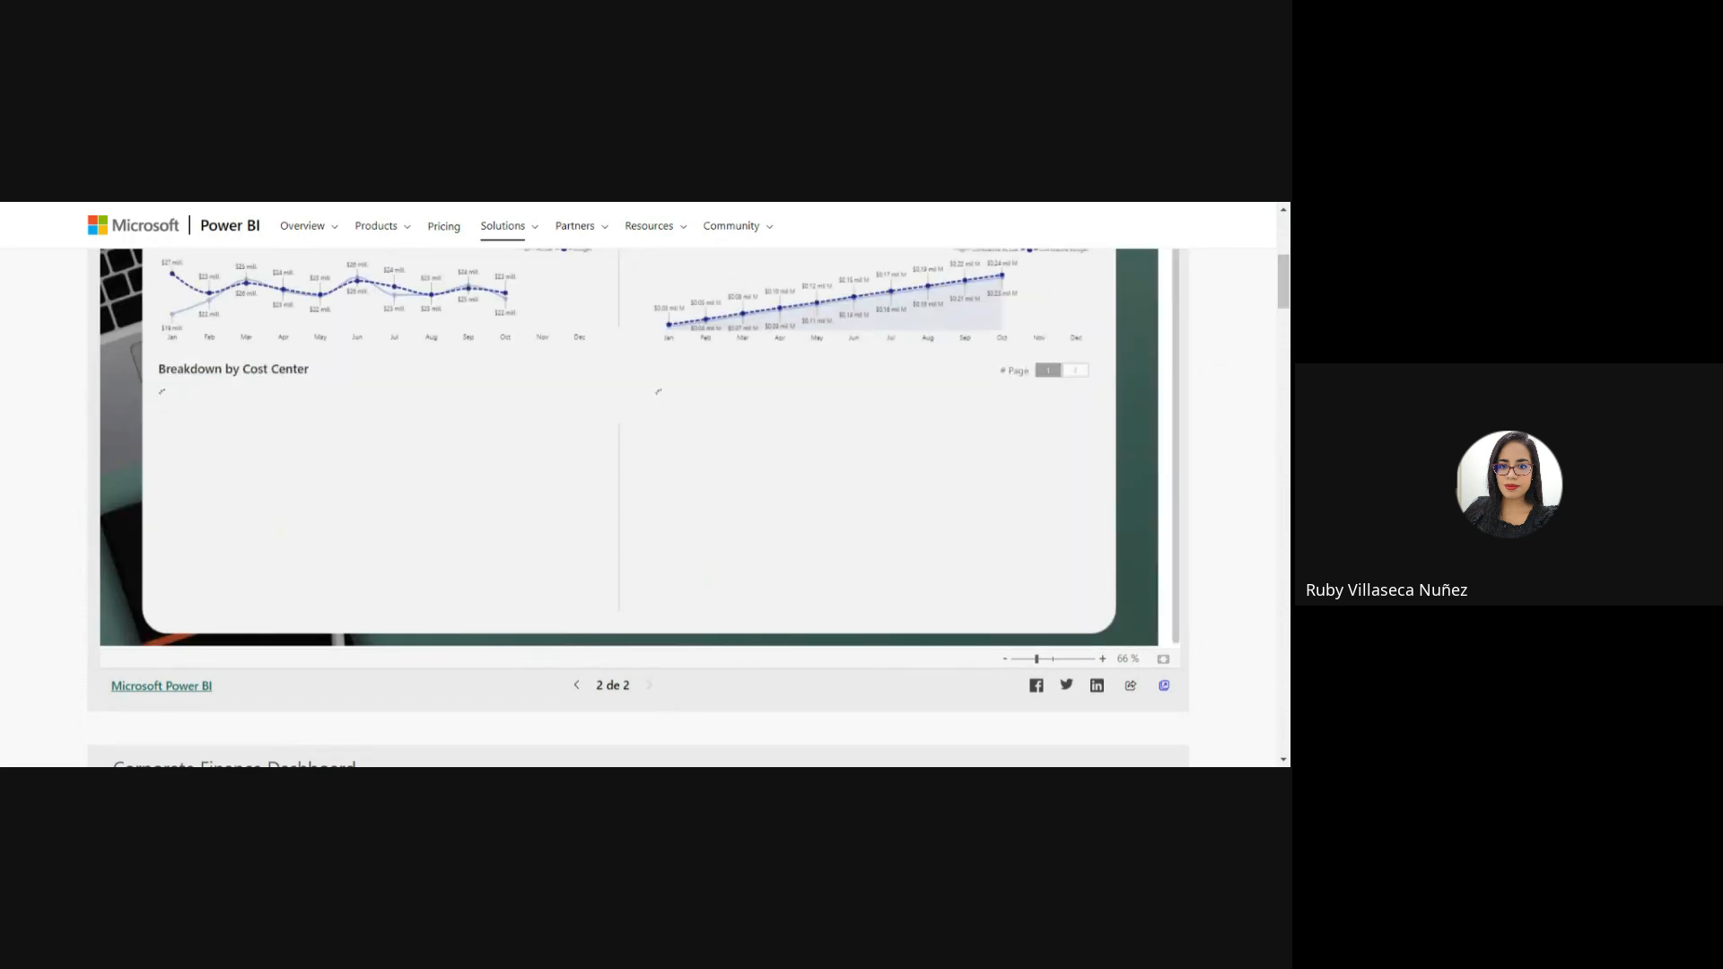
Go to the Corporate Finance Dashboard entry's attachments and download its Theme.json file.
scroll(1277, 286, "down", 10)
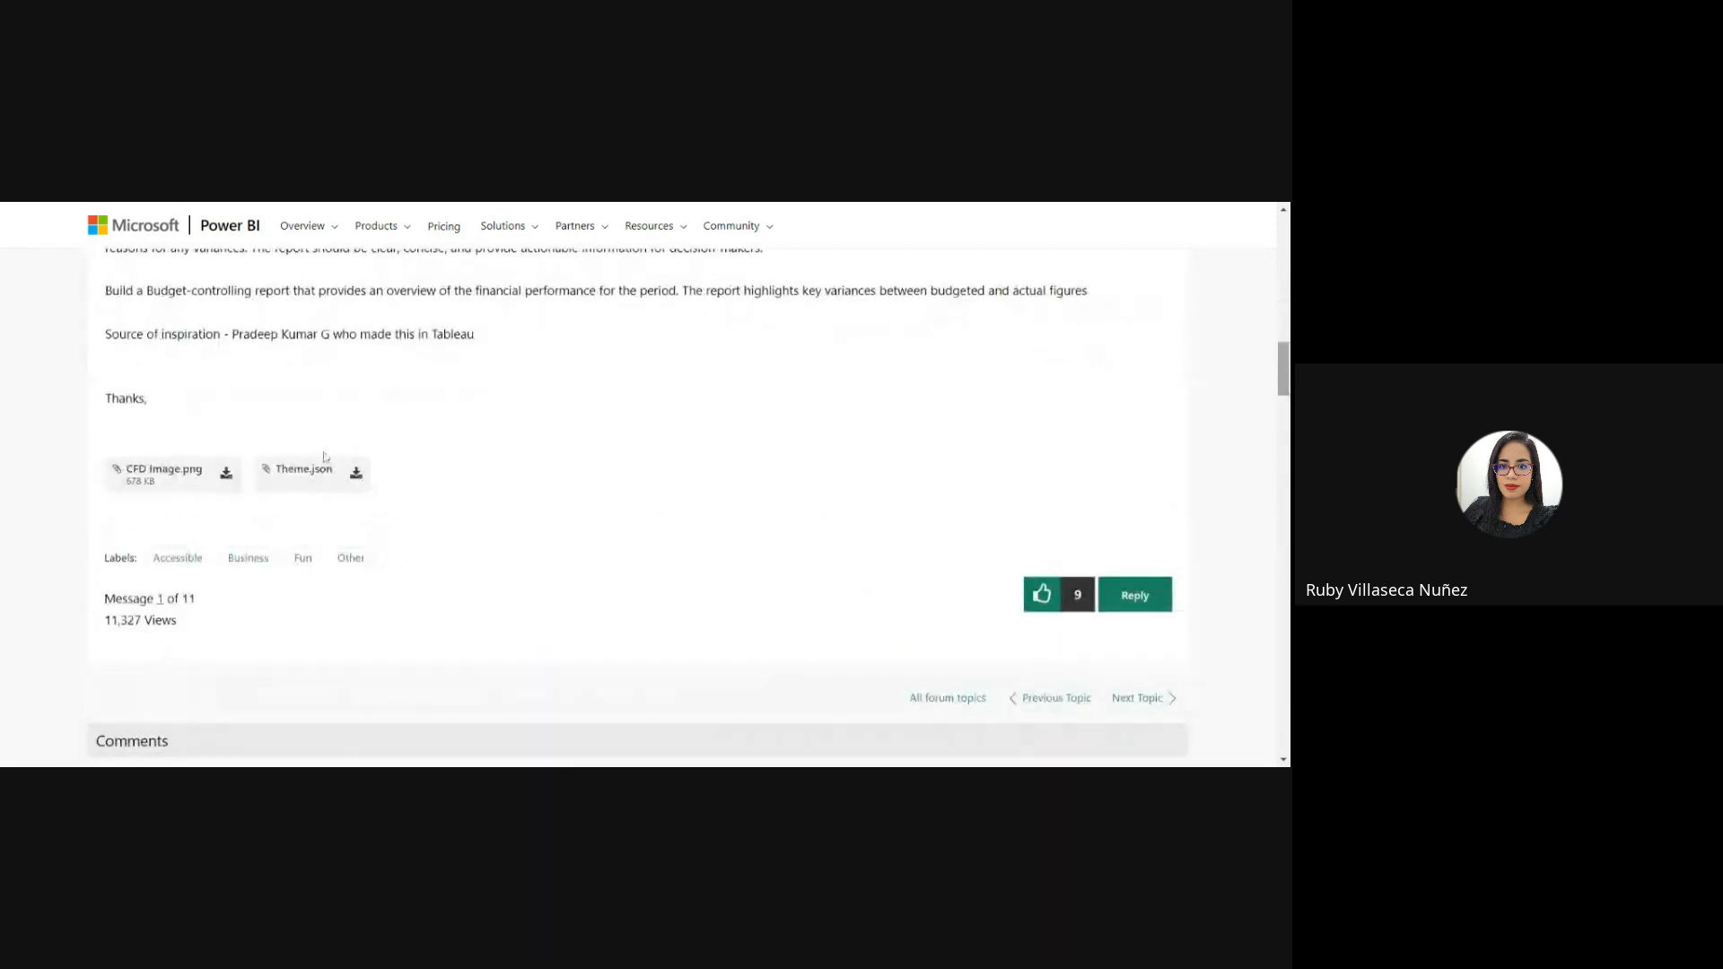
left_click(267, 492)
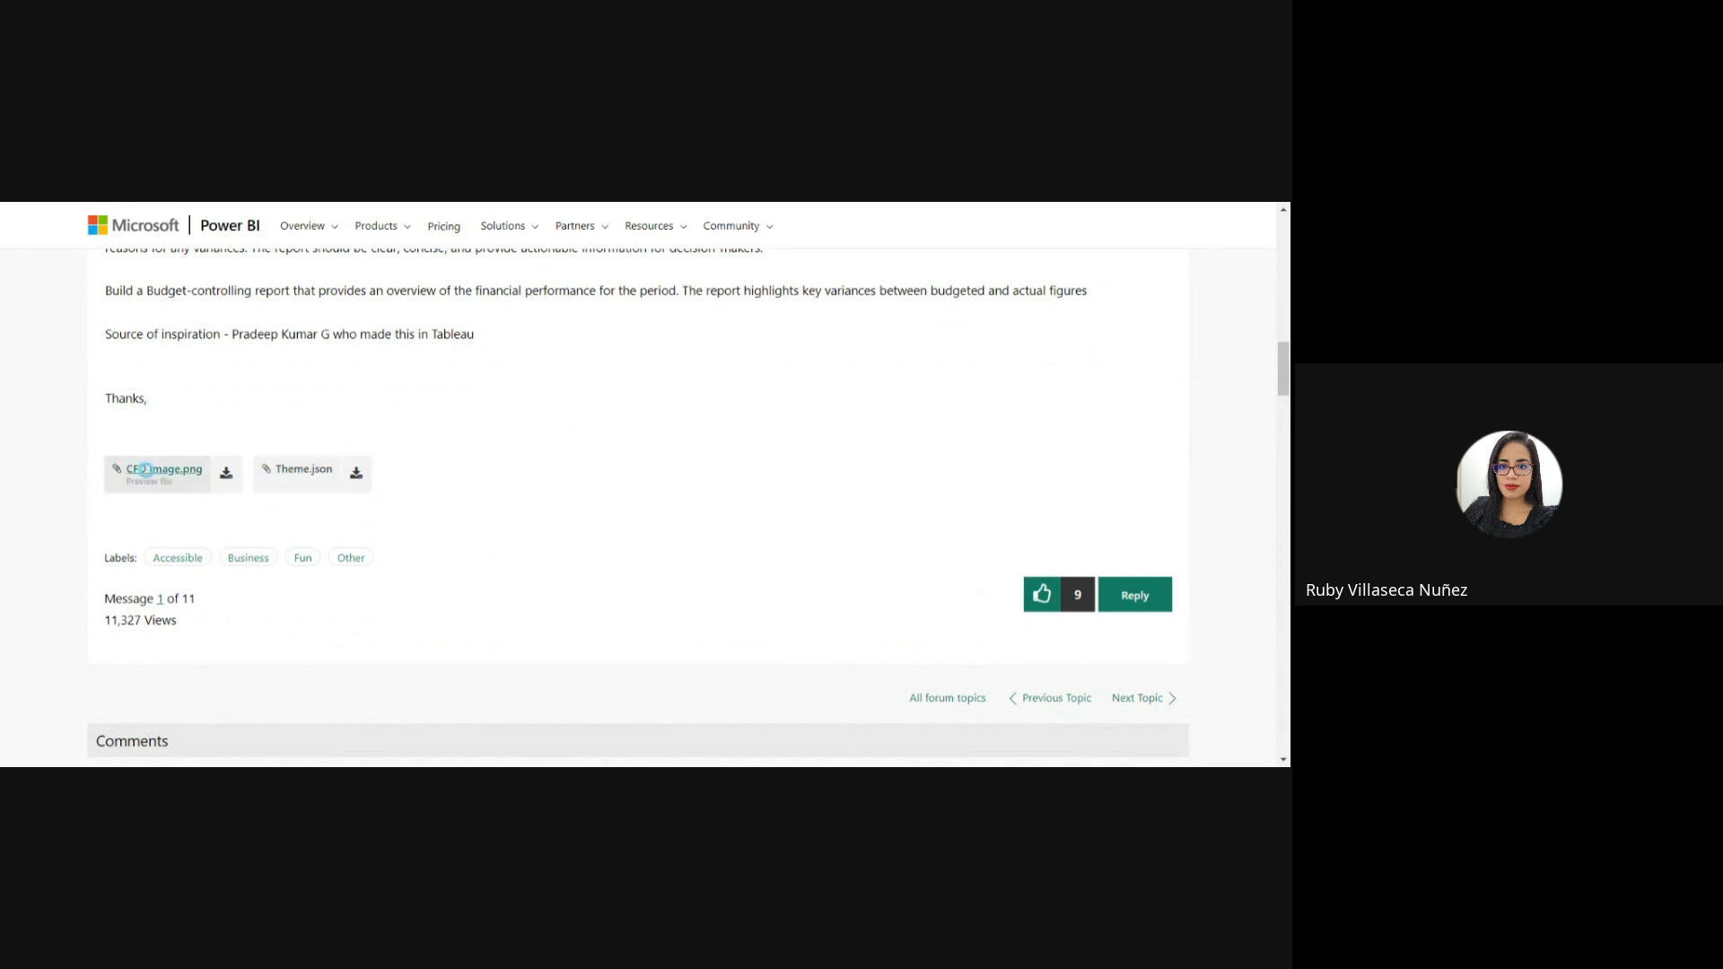
left_click(356, 472)
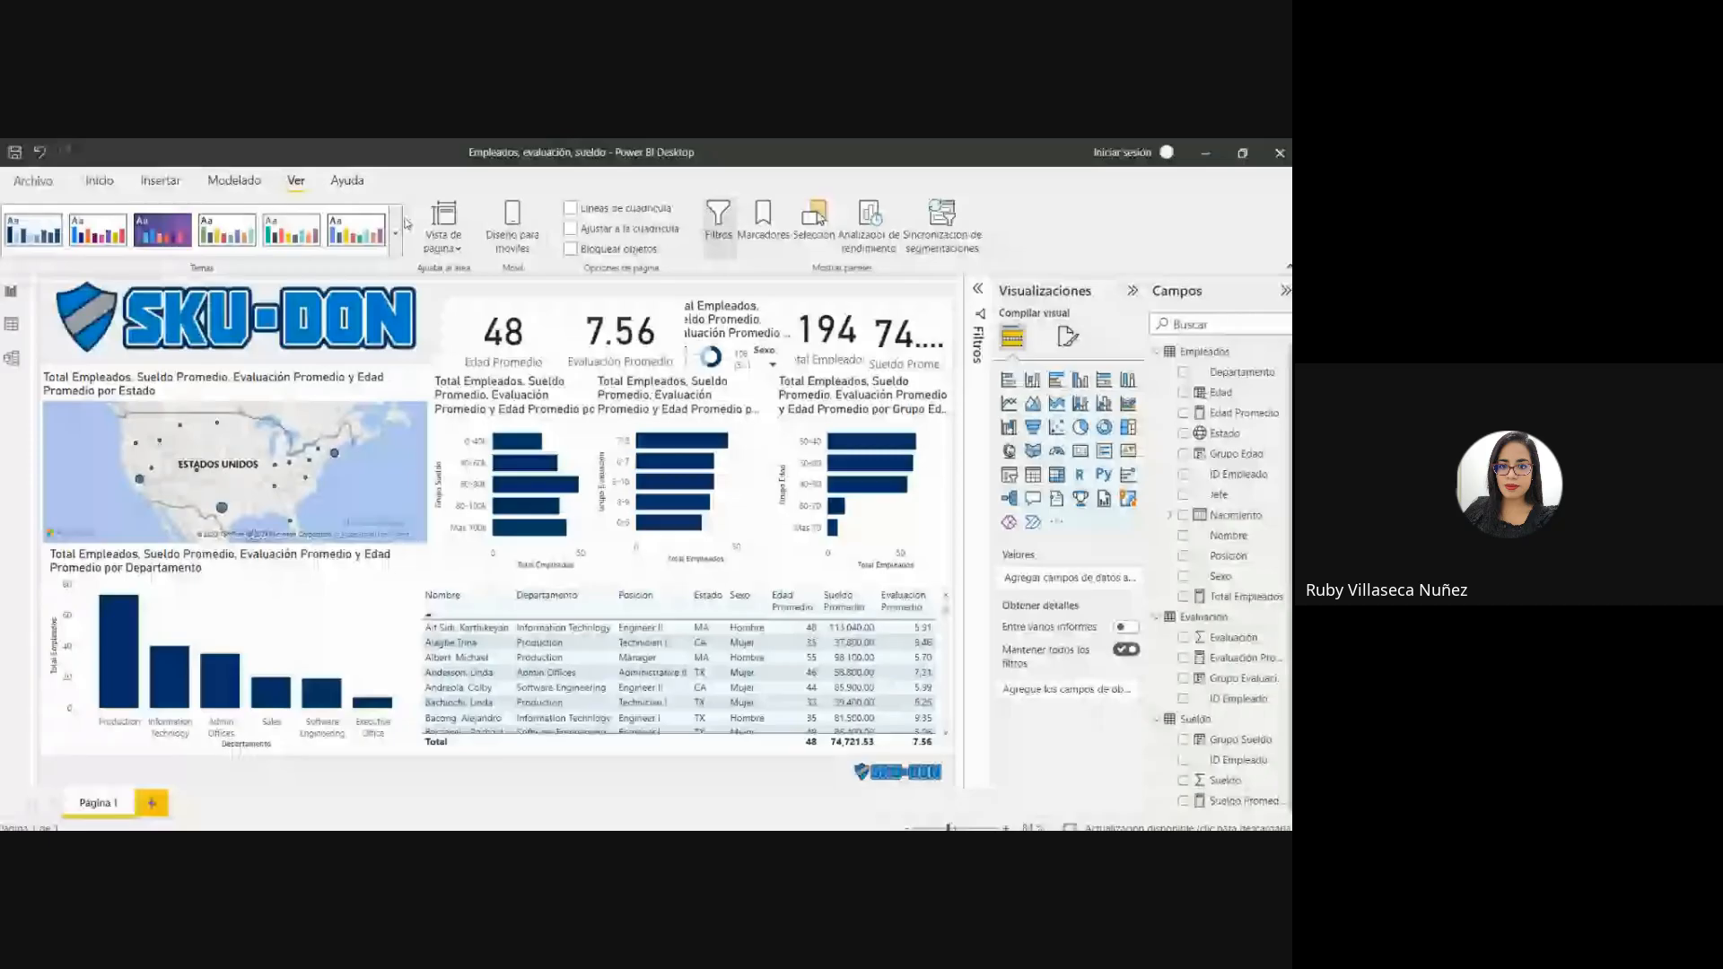
Switch back to Power BI Desktop and review the report's theme options, including the one for customizing the current theme.
left_click(398, 230)
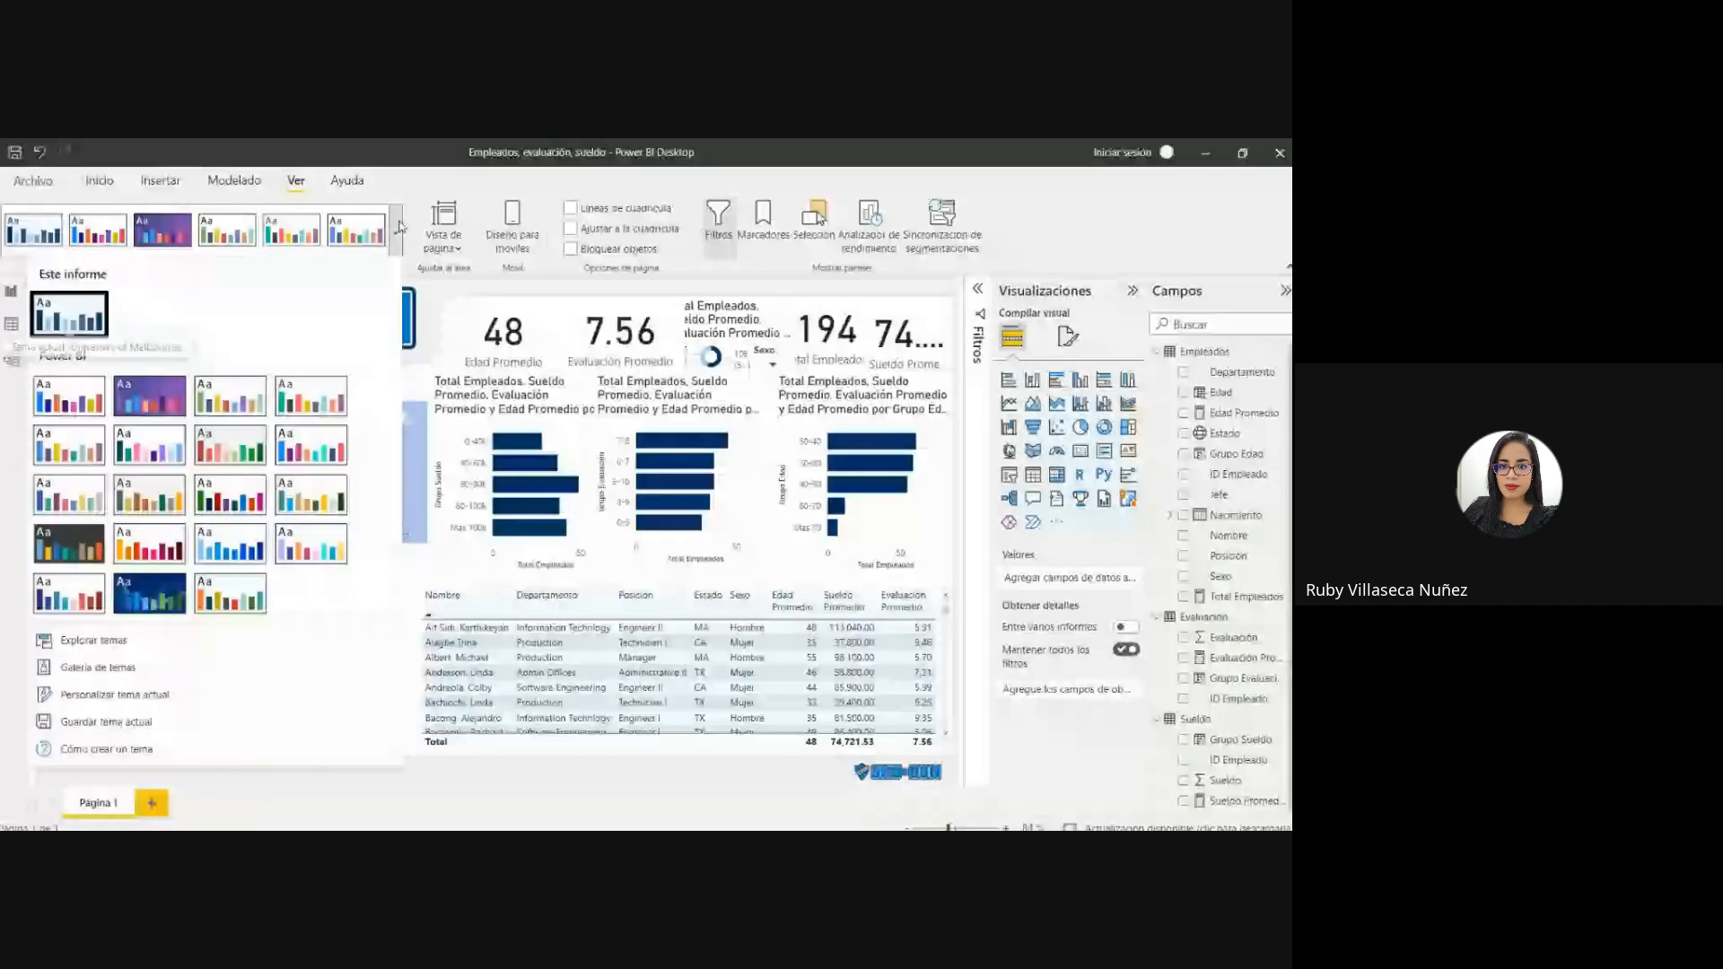
left_click(150, 699)
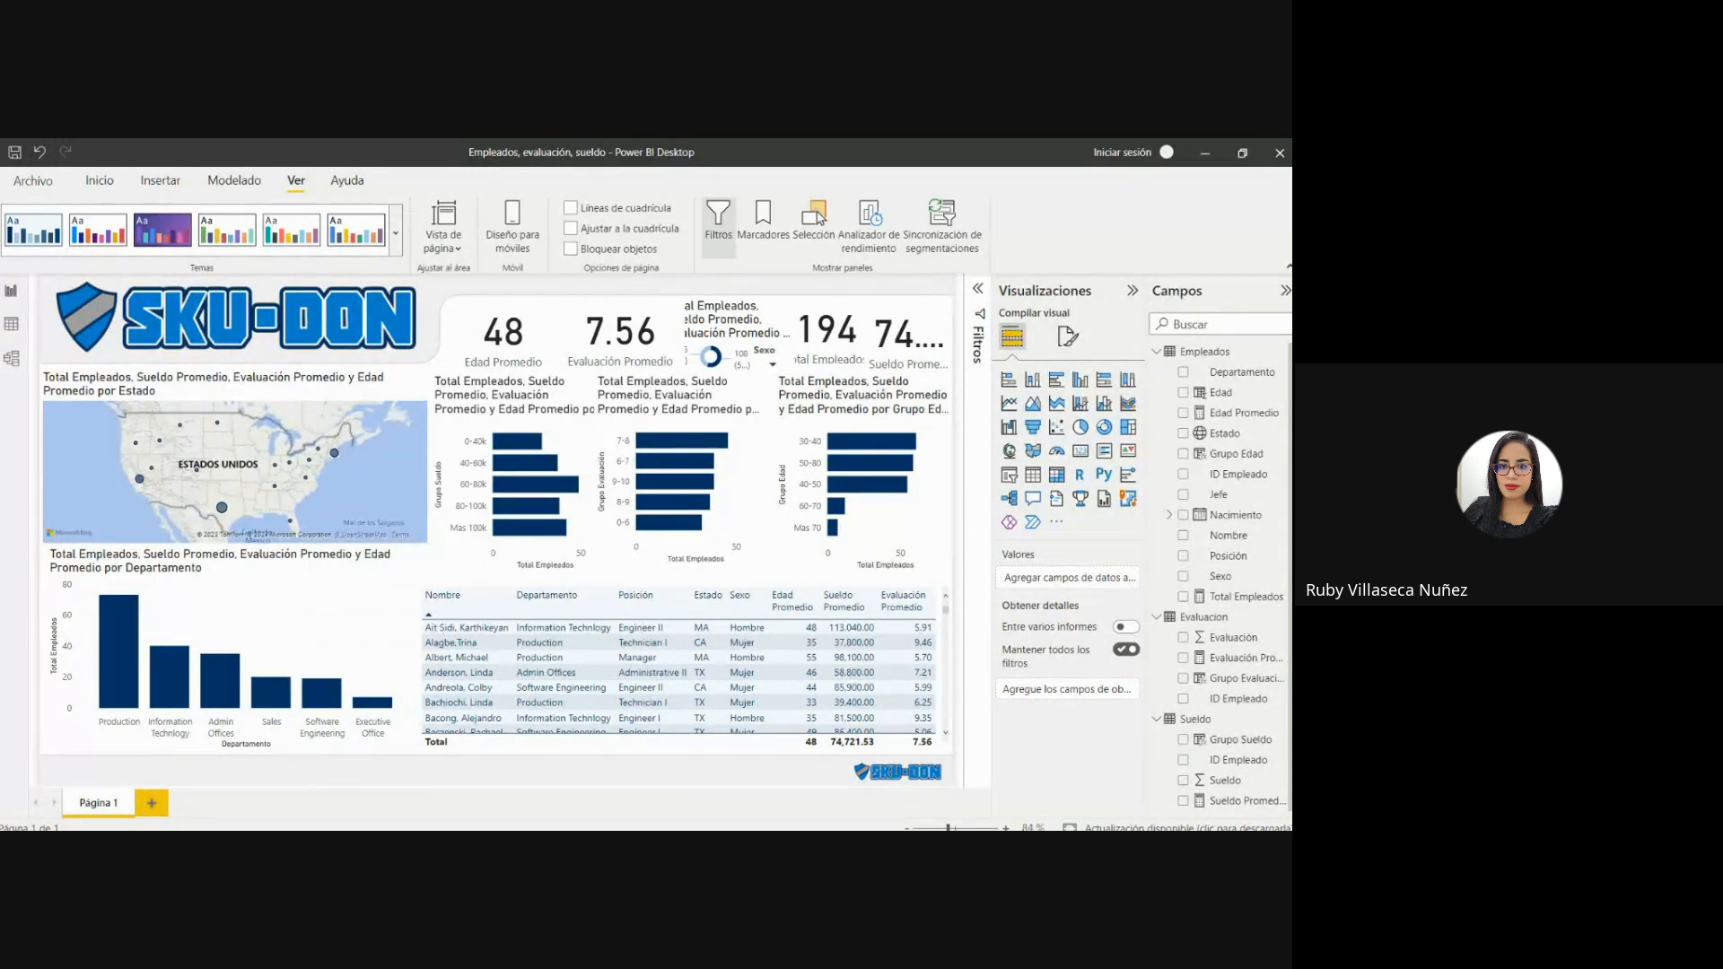
left_click(395, 233)
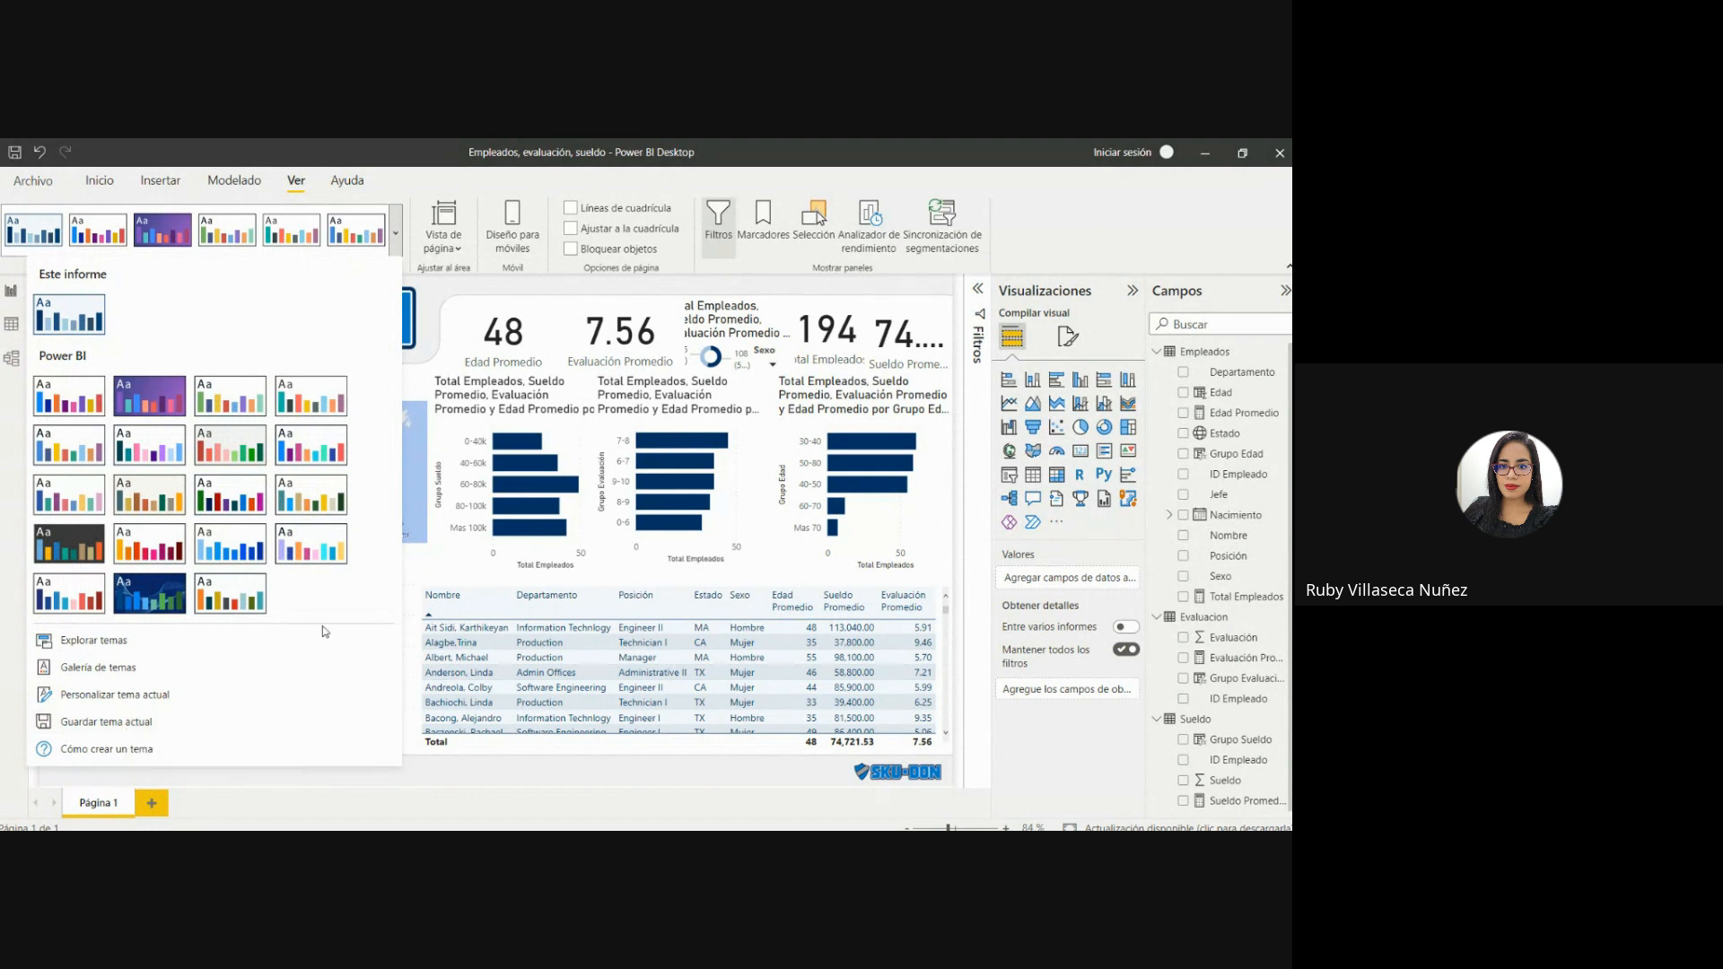
left_click(431, 339)
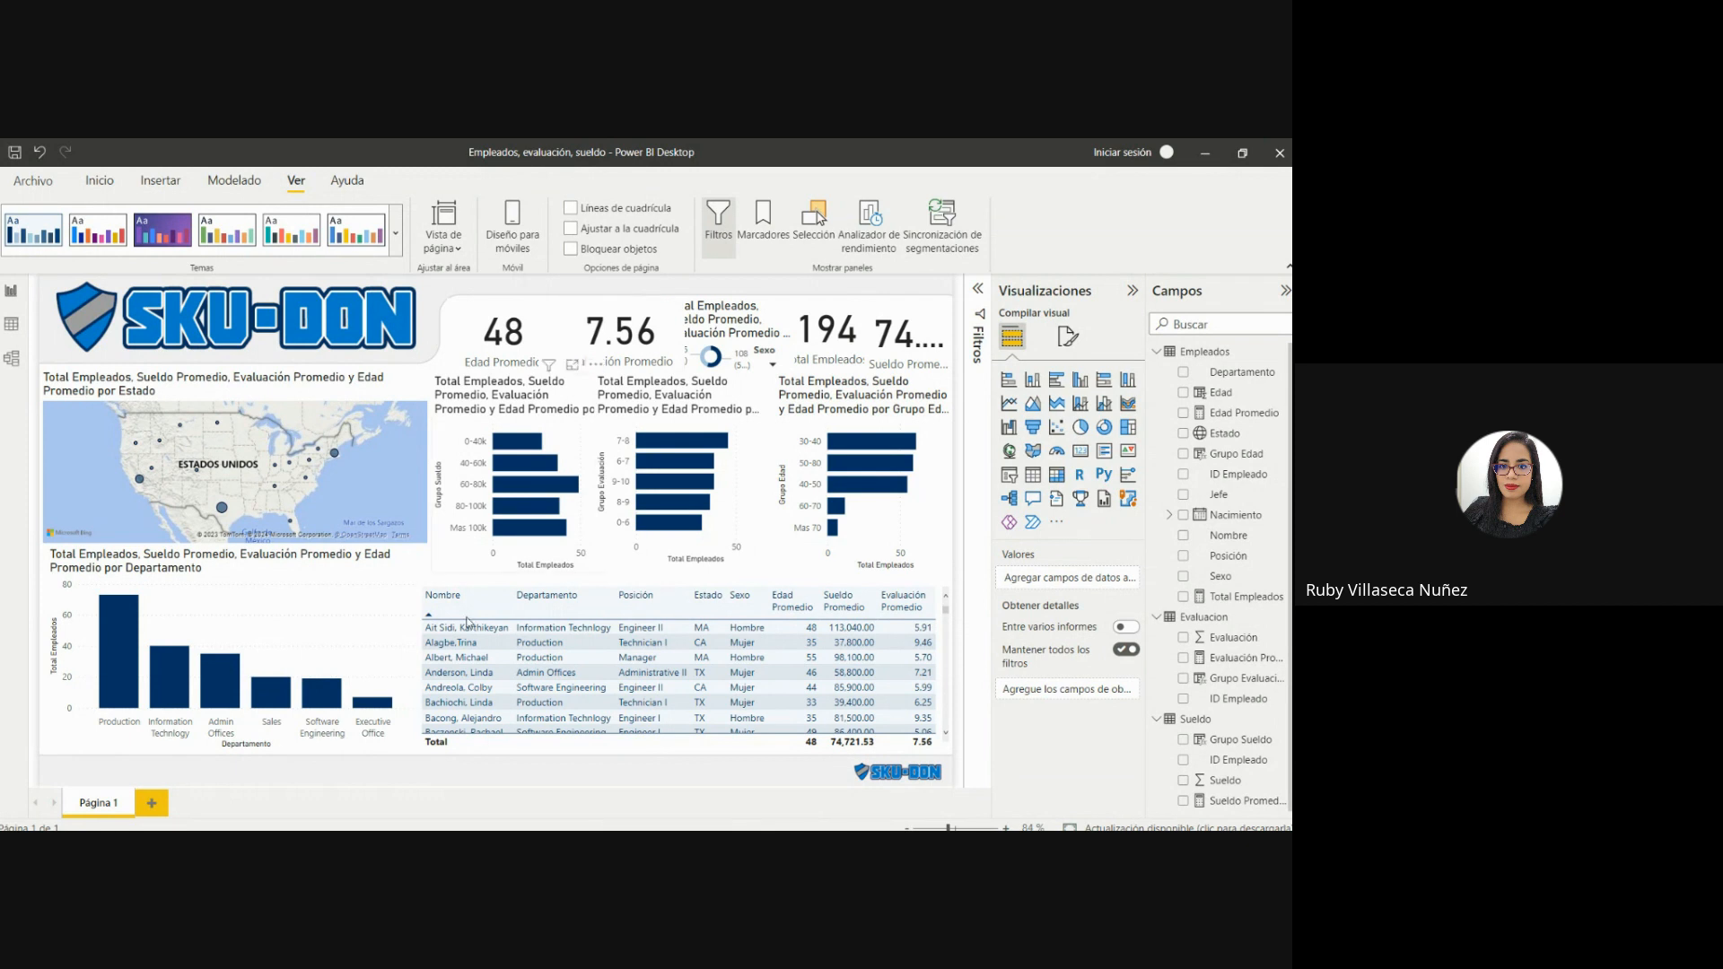
Turn on the visual border of the employee table and color it #001a33, theme color 1, 50% darker.
left_click(505, 598)
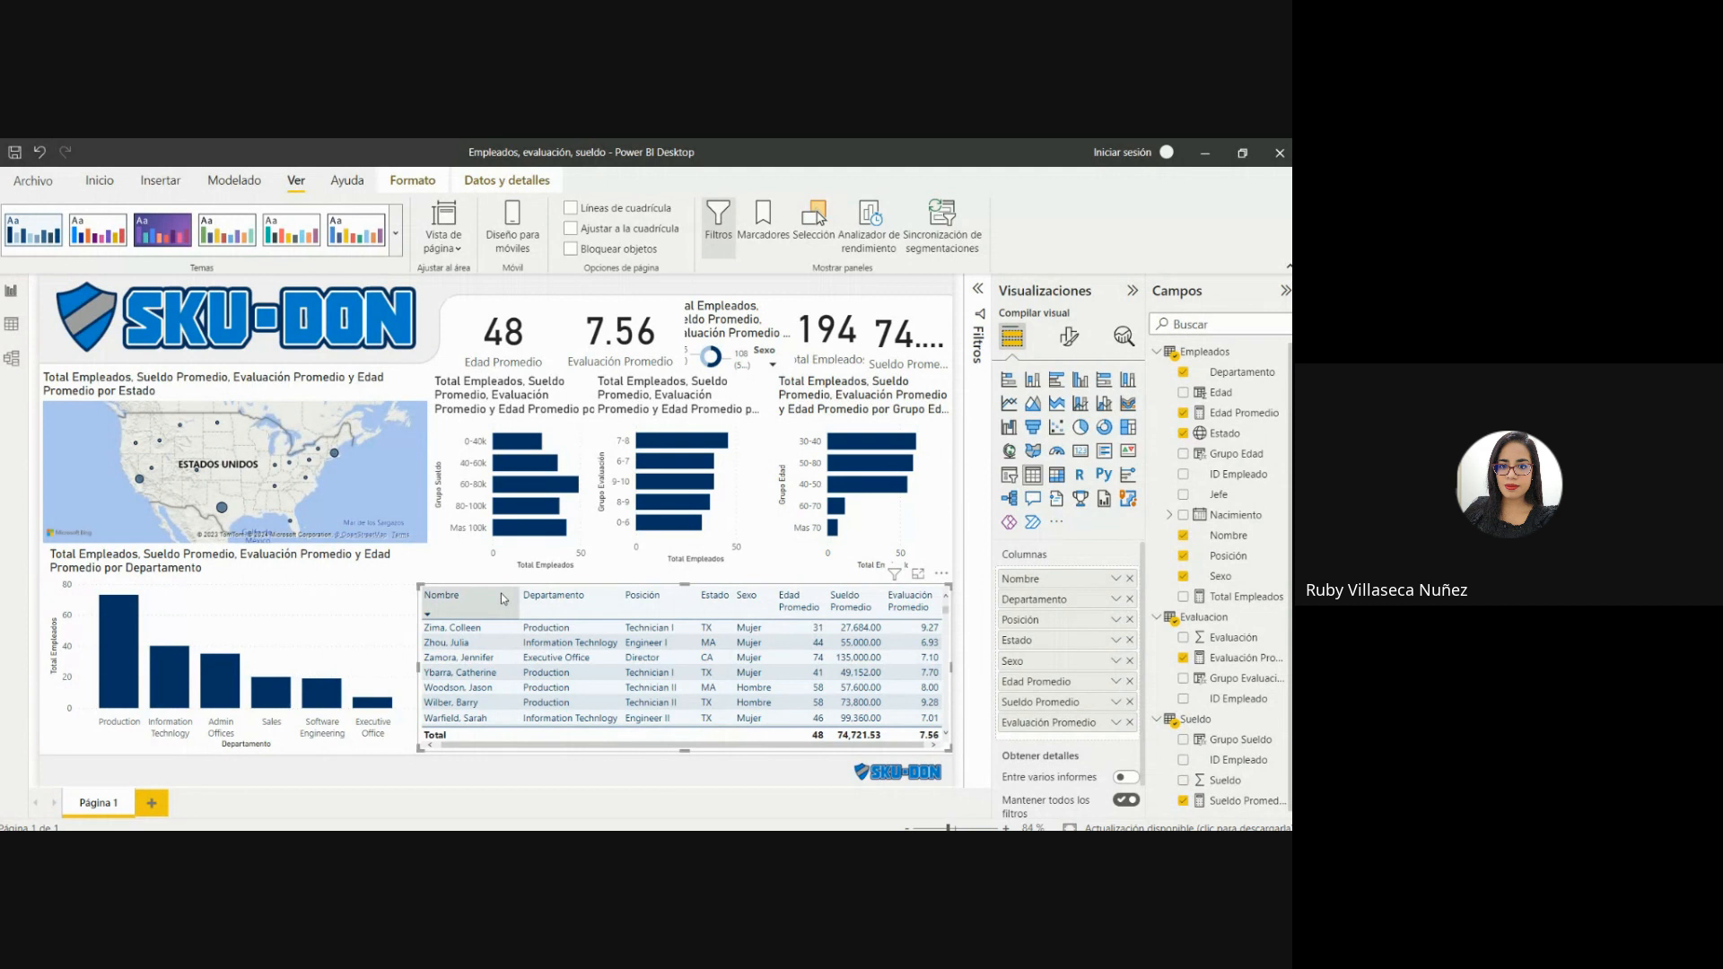
left_click(1065, 334)
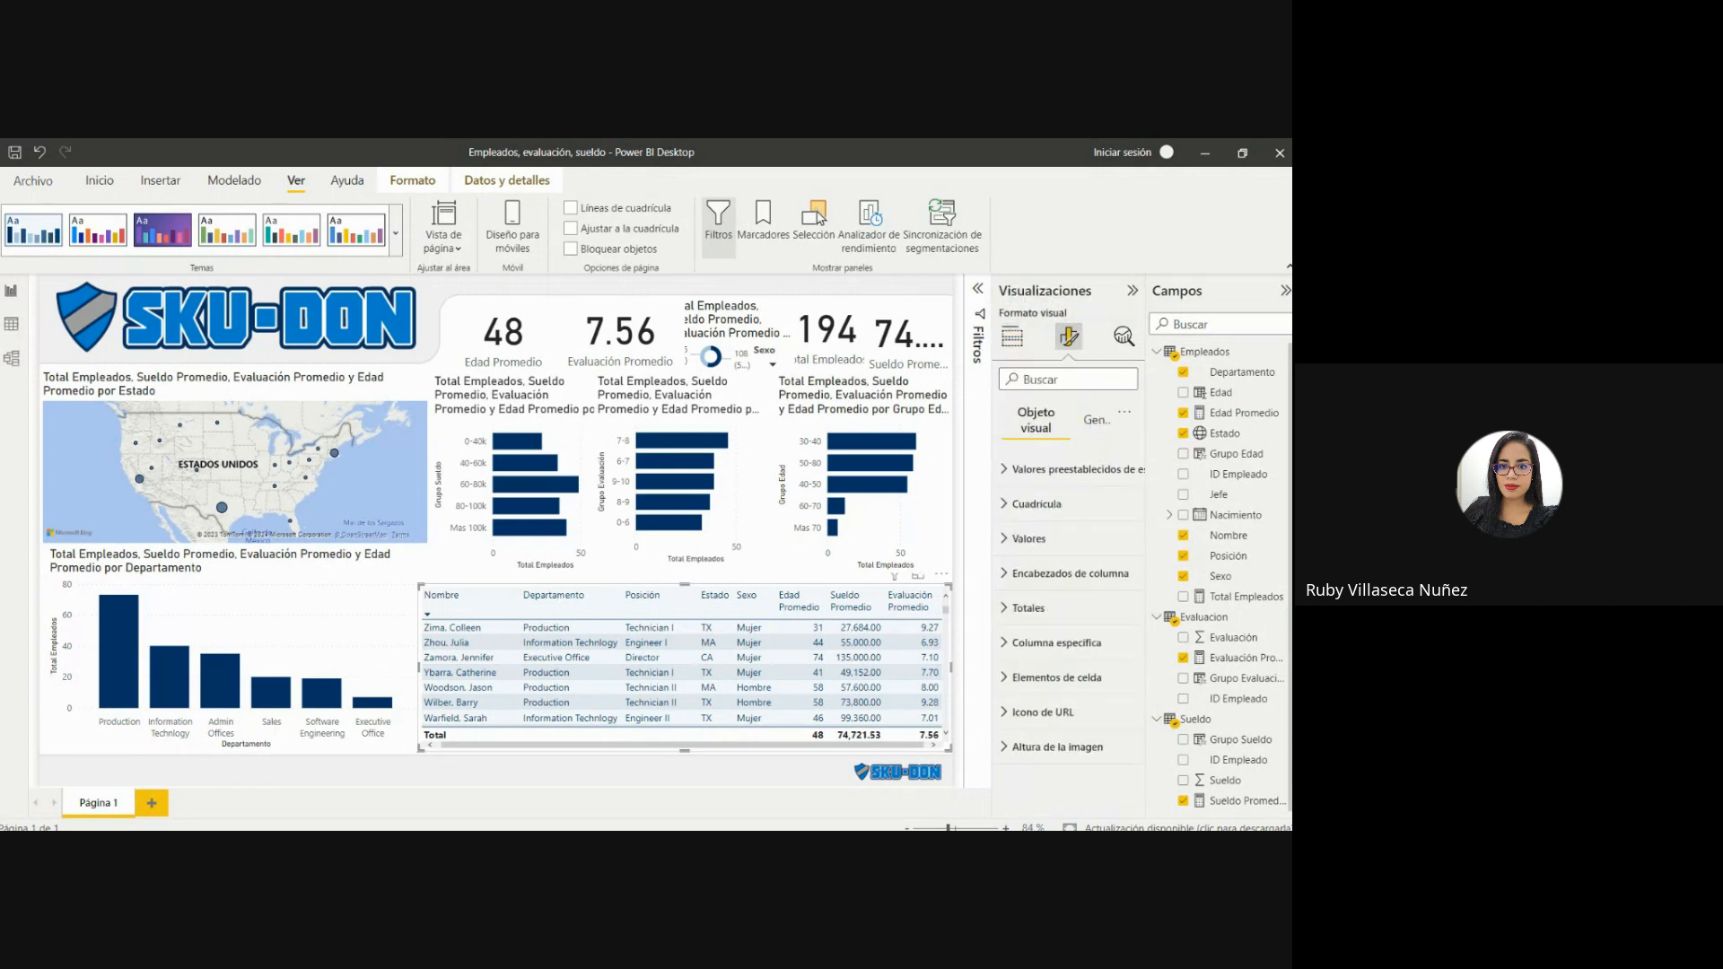
left_click(1089, 421)
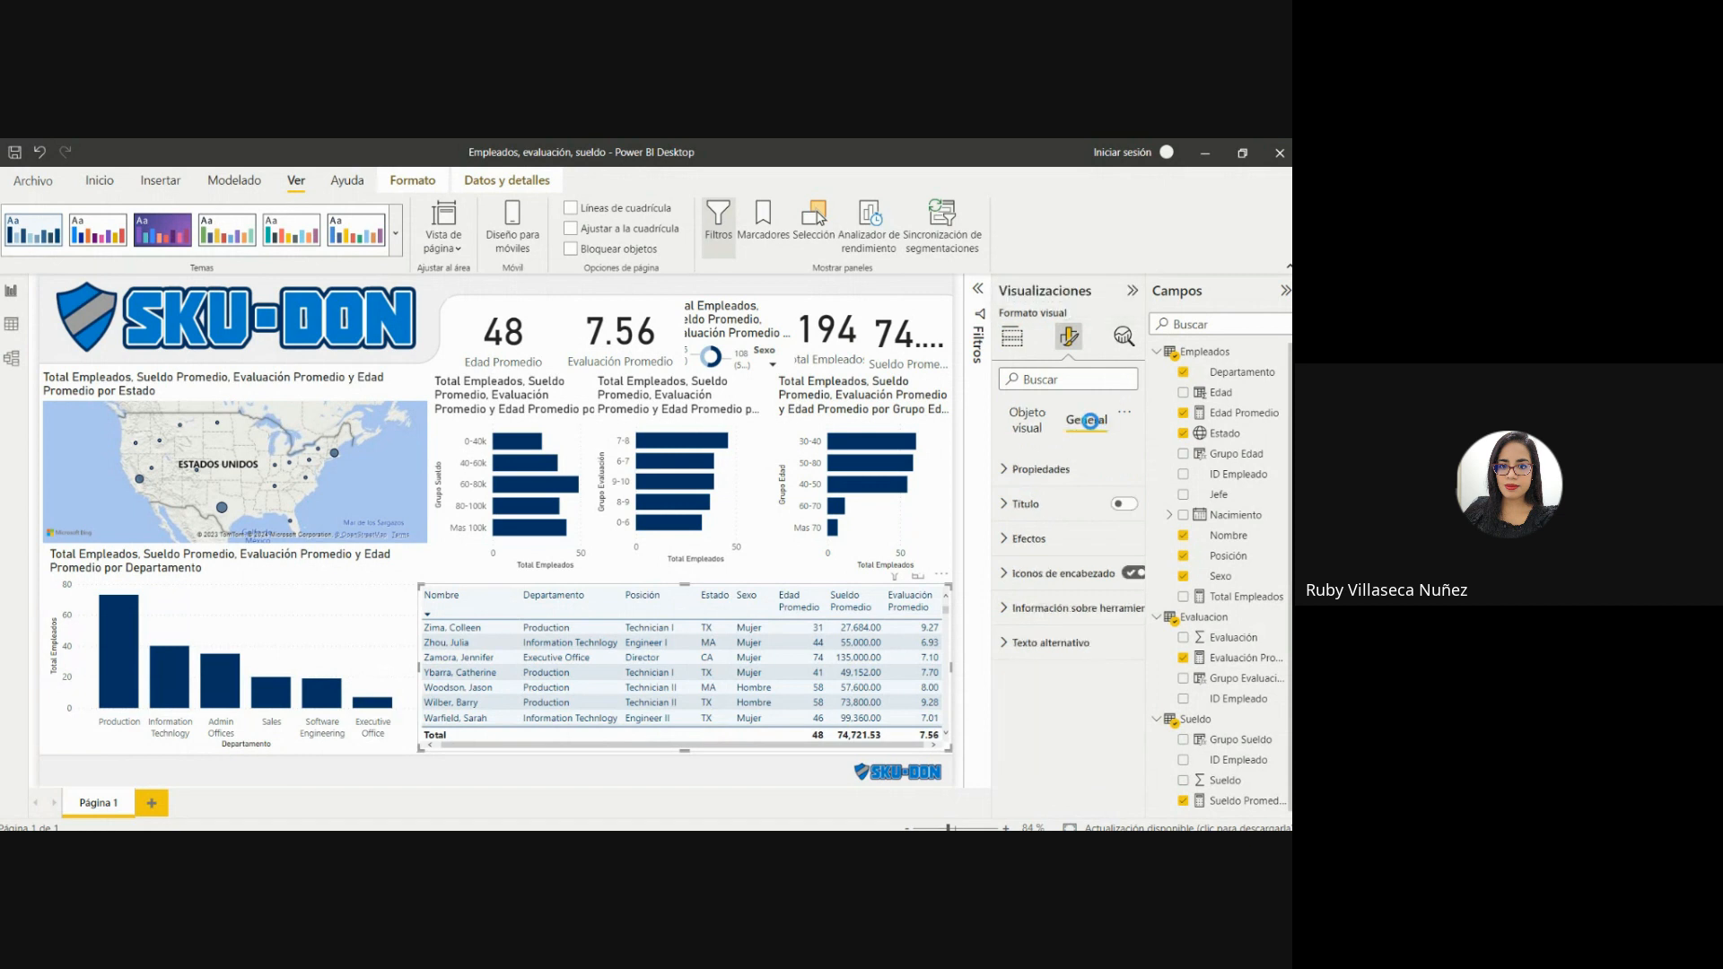
left_click(1032, 539)
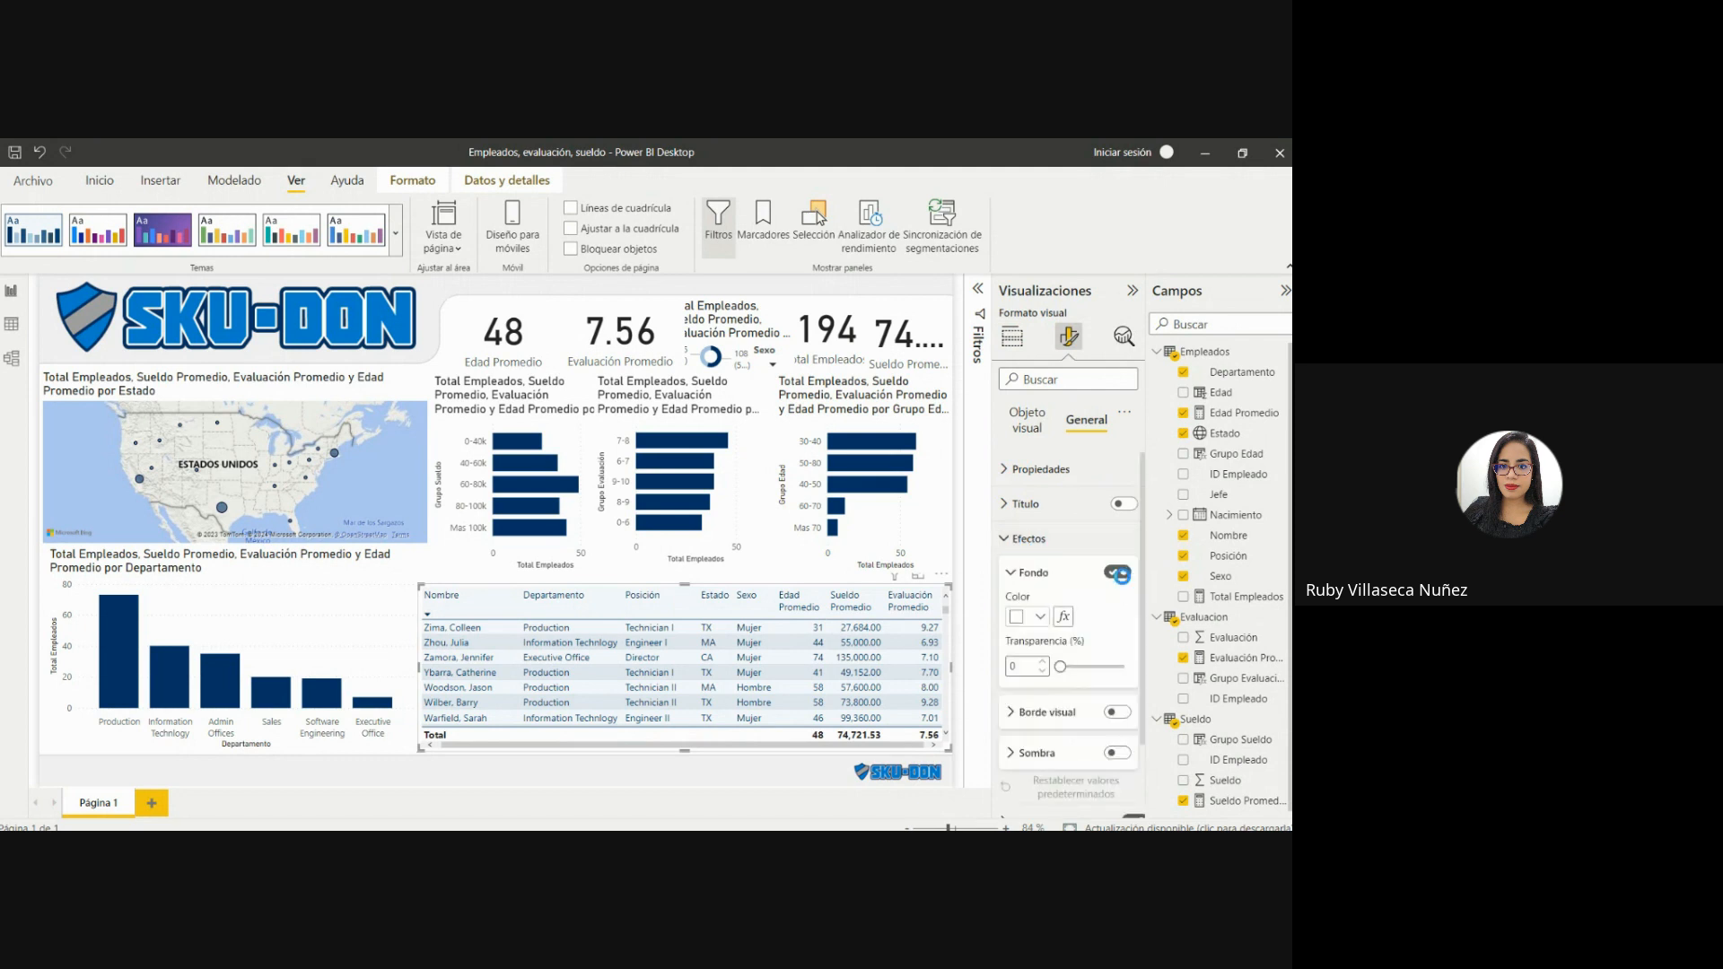
scroll(1112, 610, "down", 1)
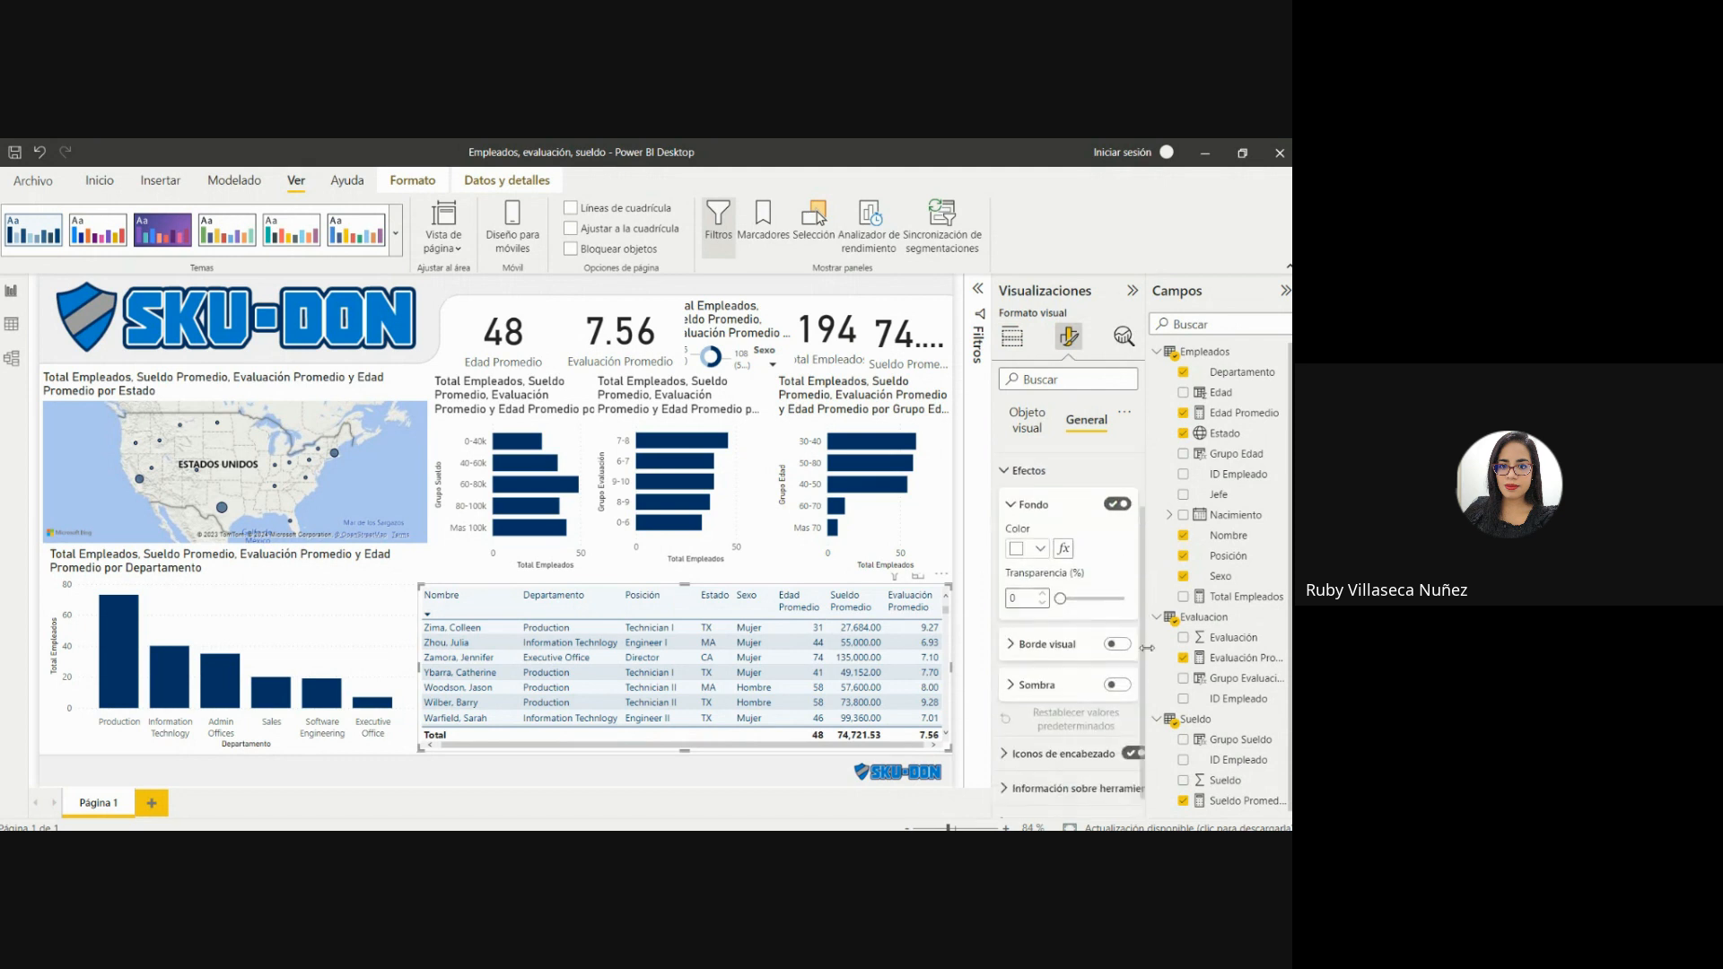
left_click(1117, 639)
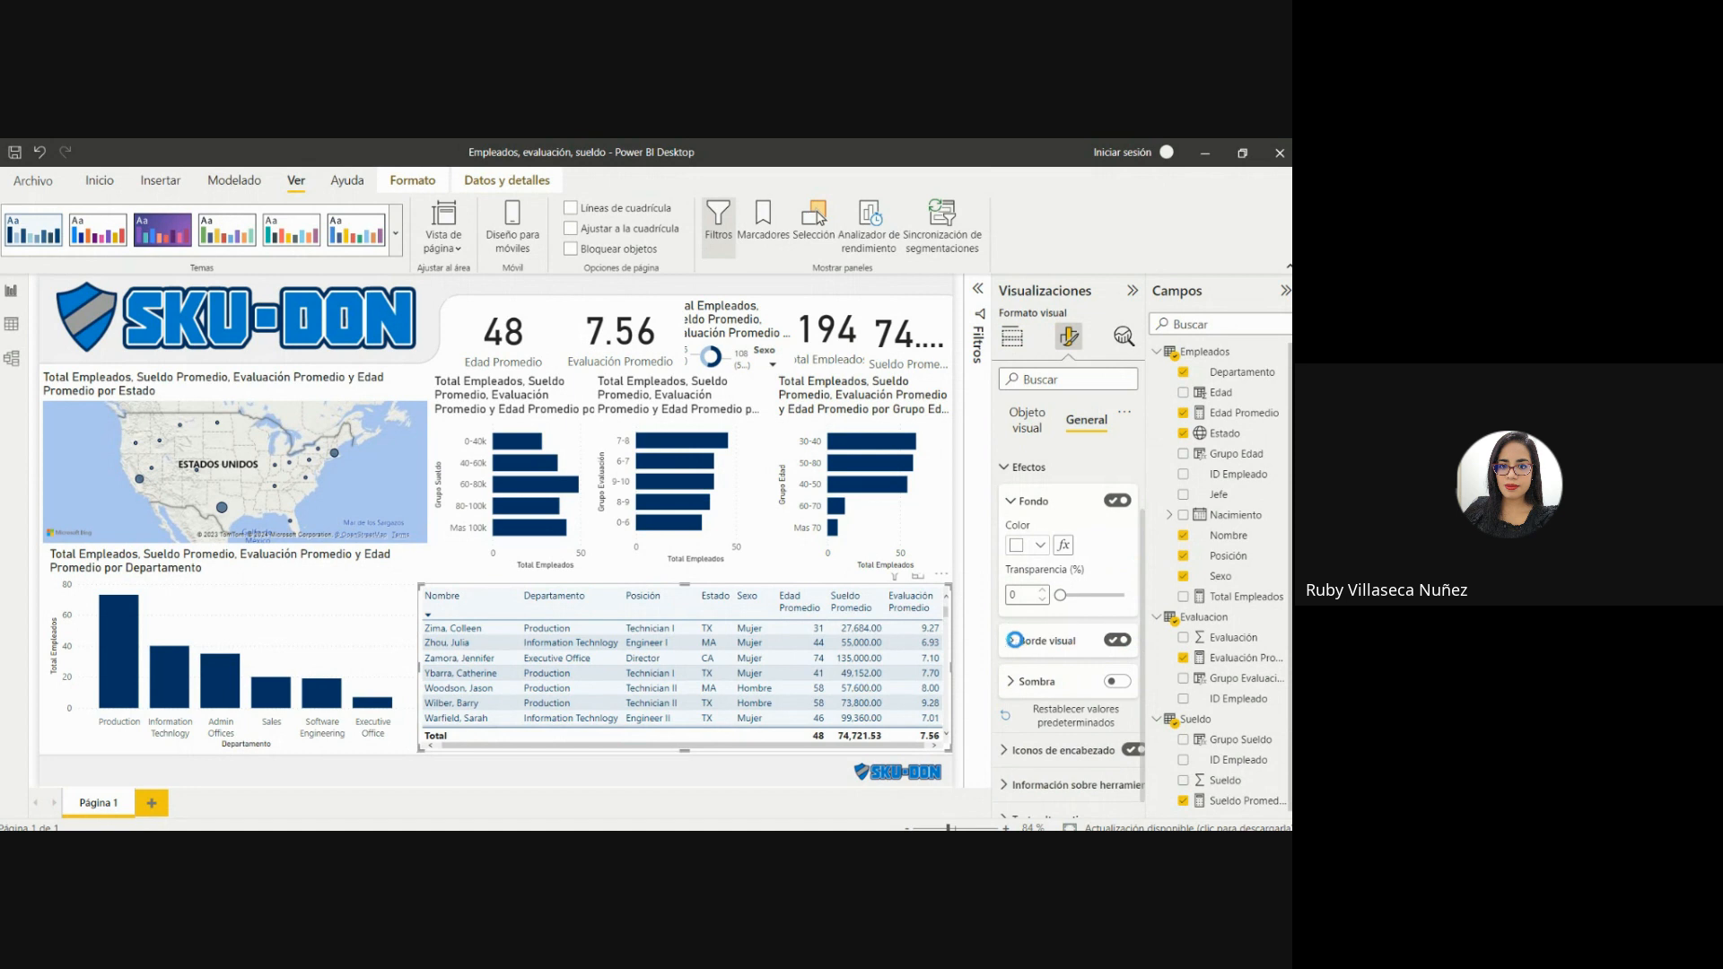
left_click(1041, 640)
left_click(1041, 685)
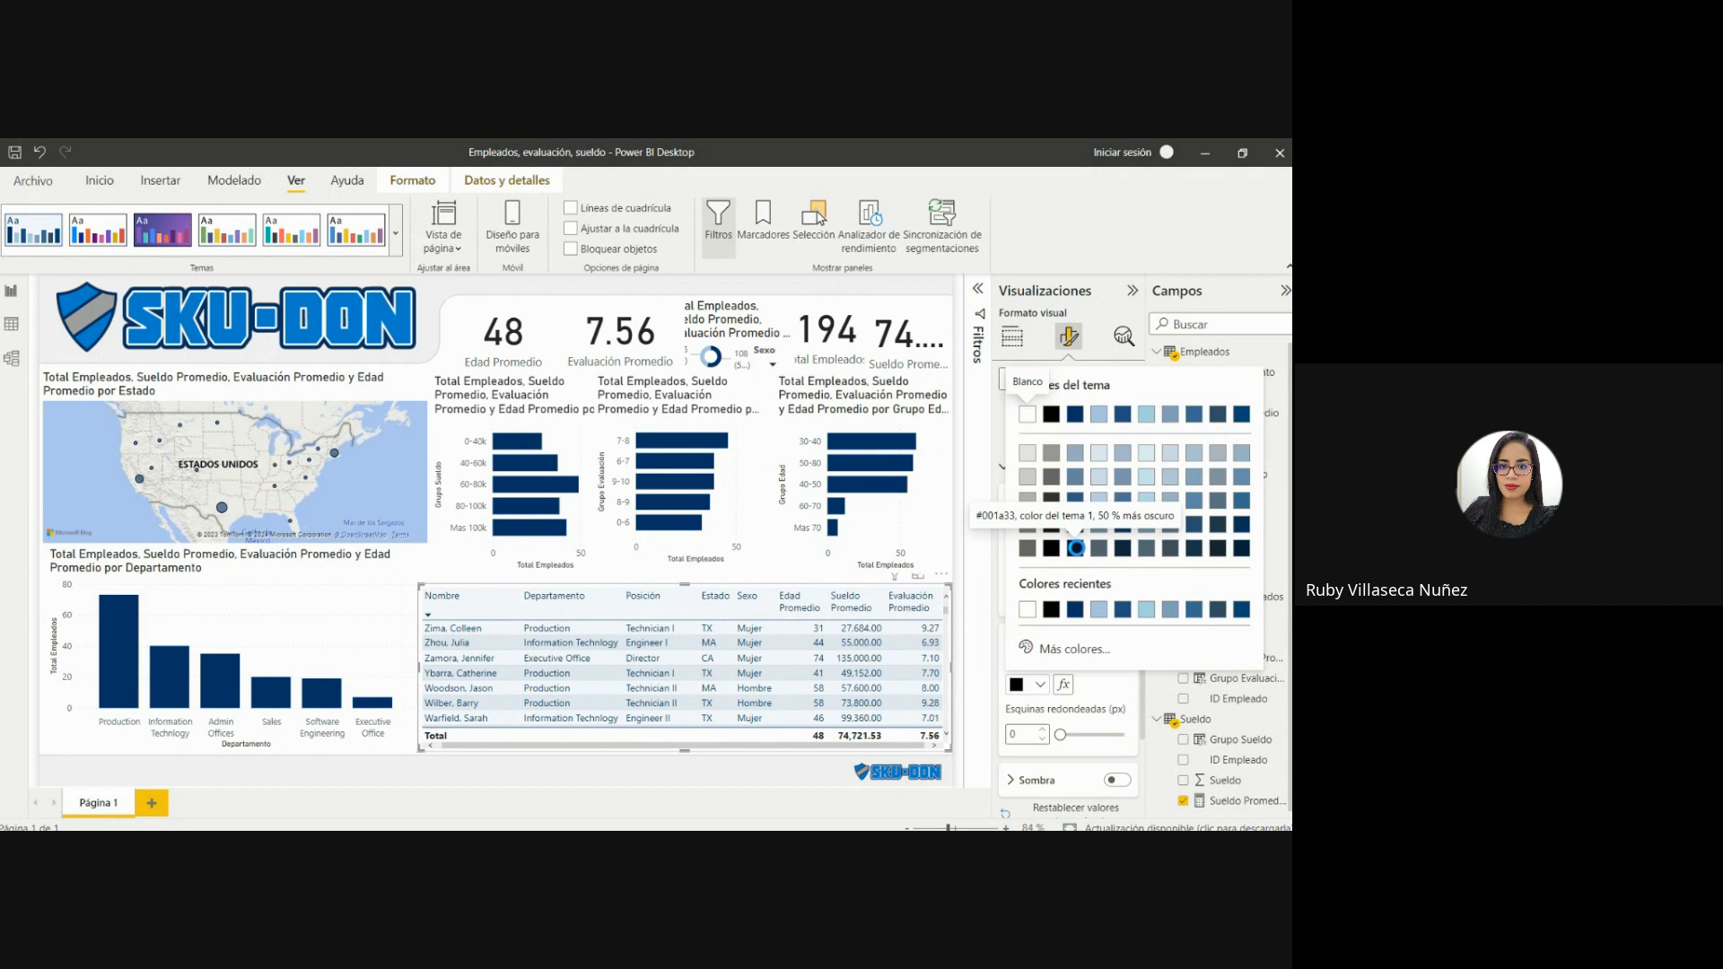
left_click(1075, 548)
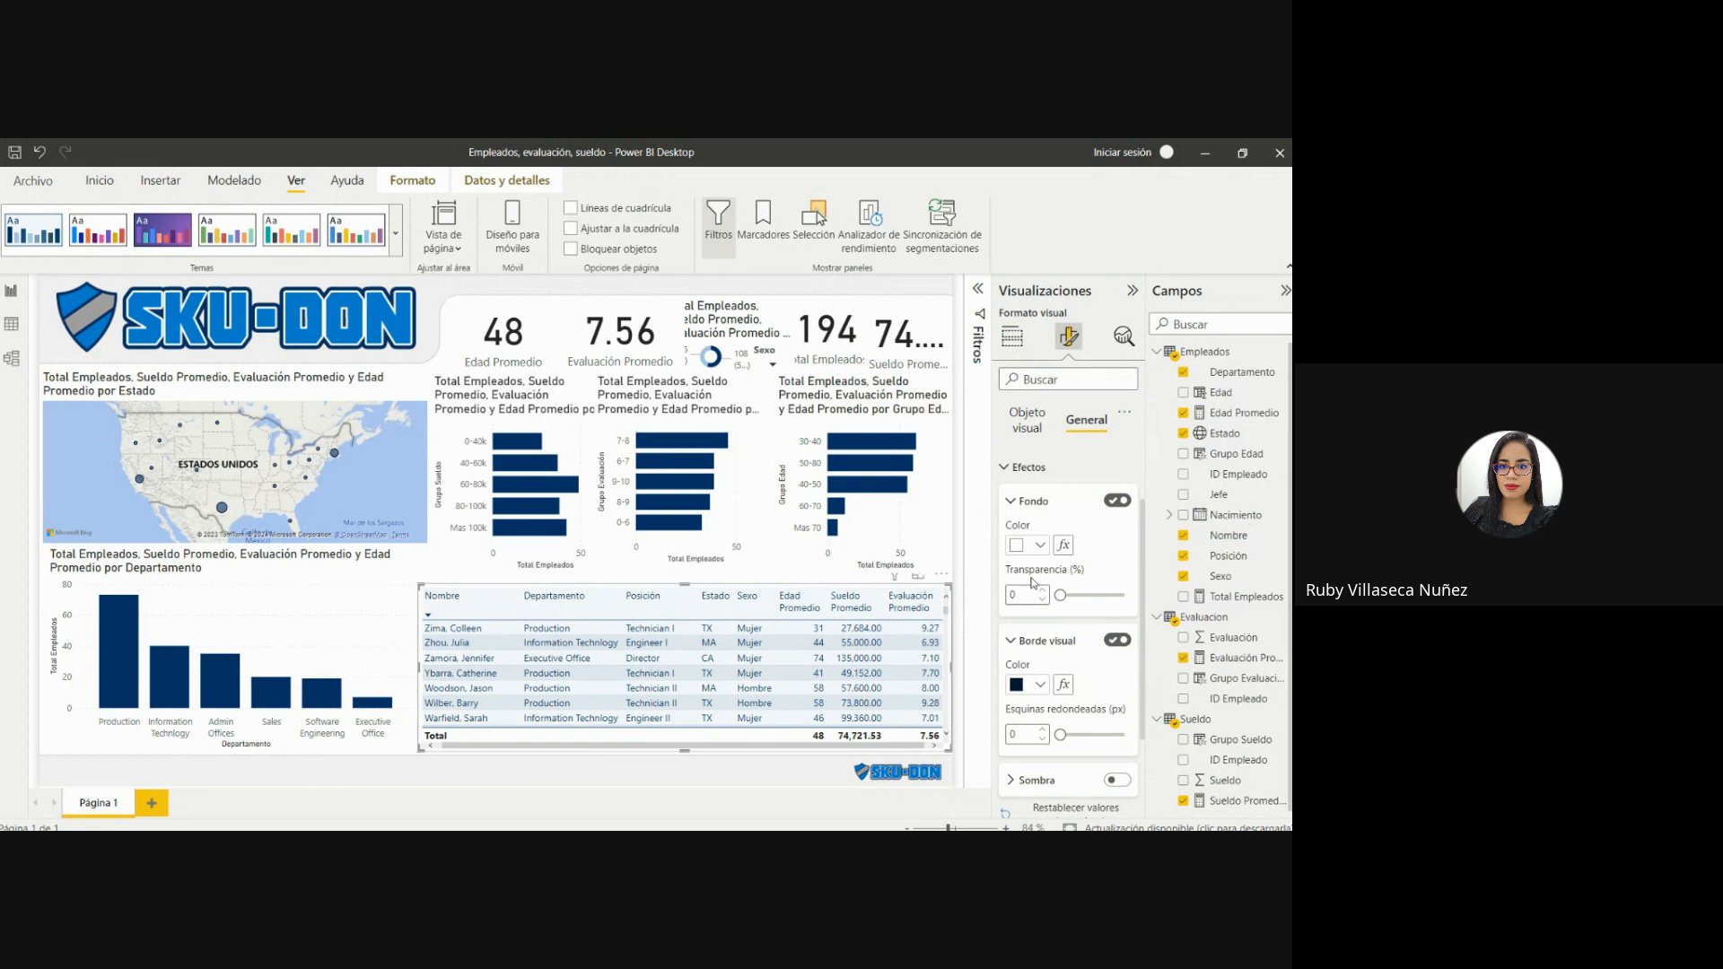
Narrow the employee table from its left edge and reduce its Departamento column width, leaving a gap beside the column chart.
left_click_drag(423, 671, 433, 673)
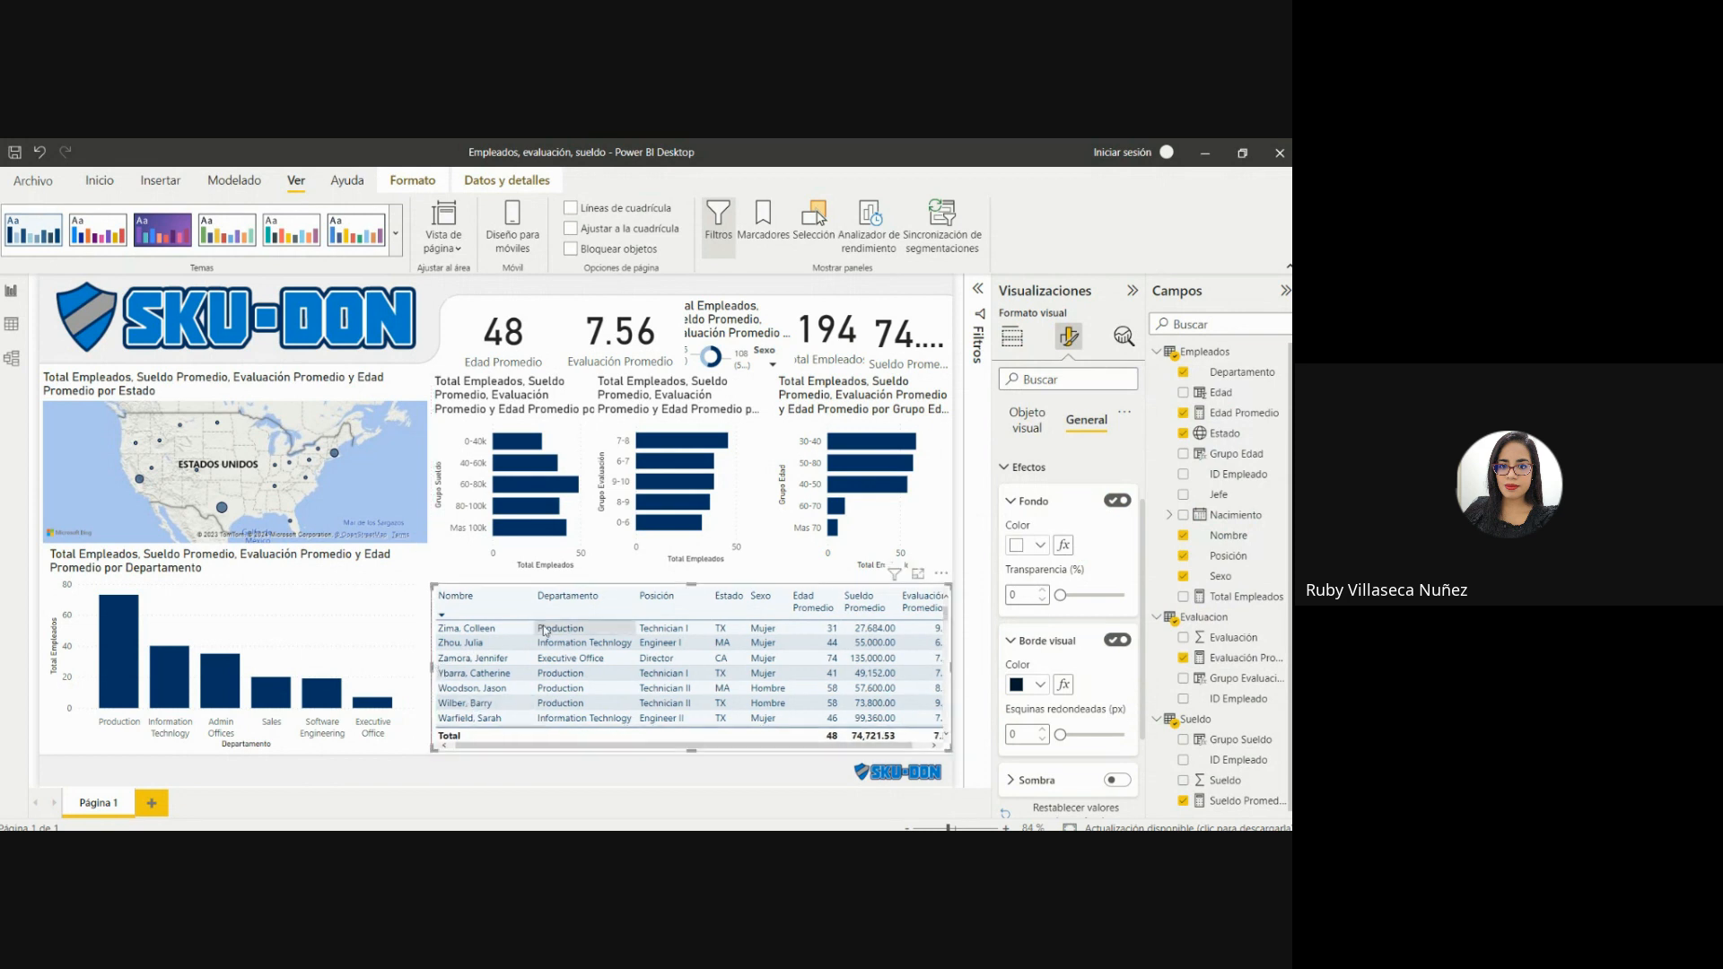
left_click_drag(534, 606, 517, 604)
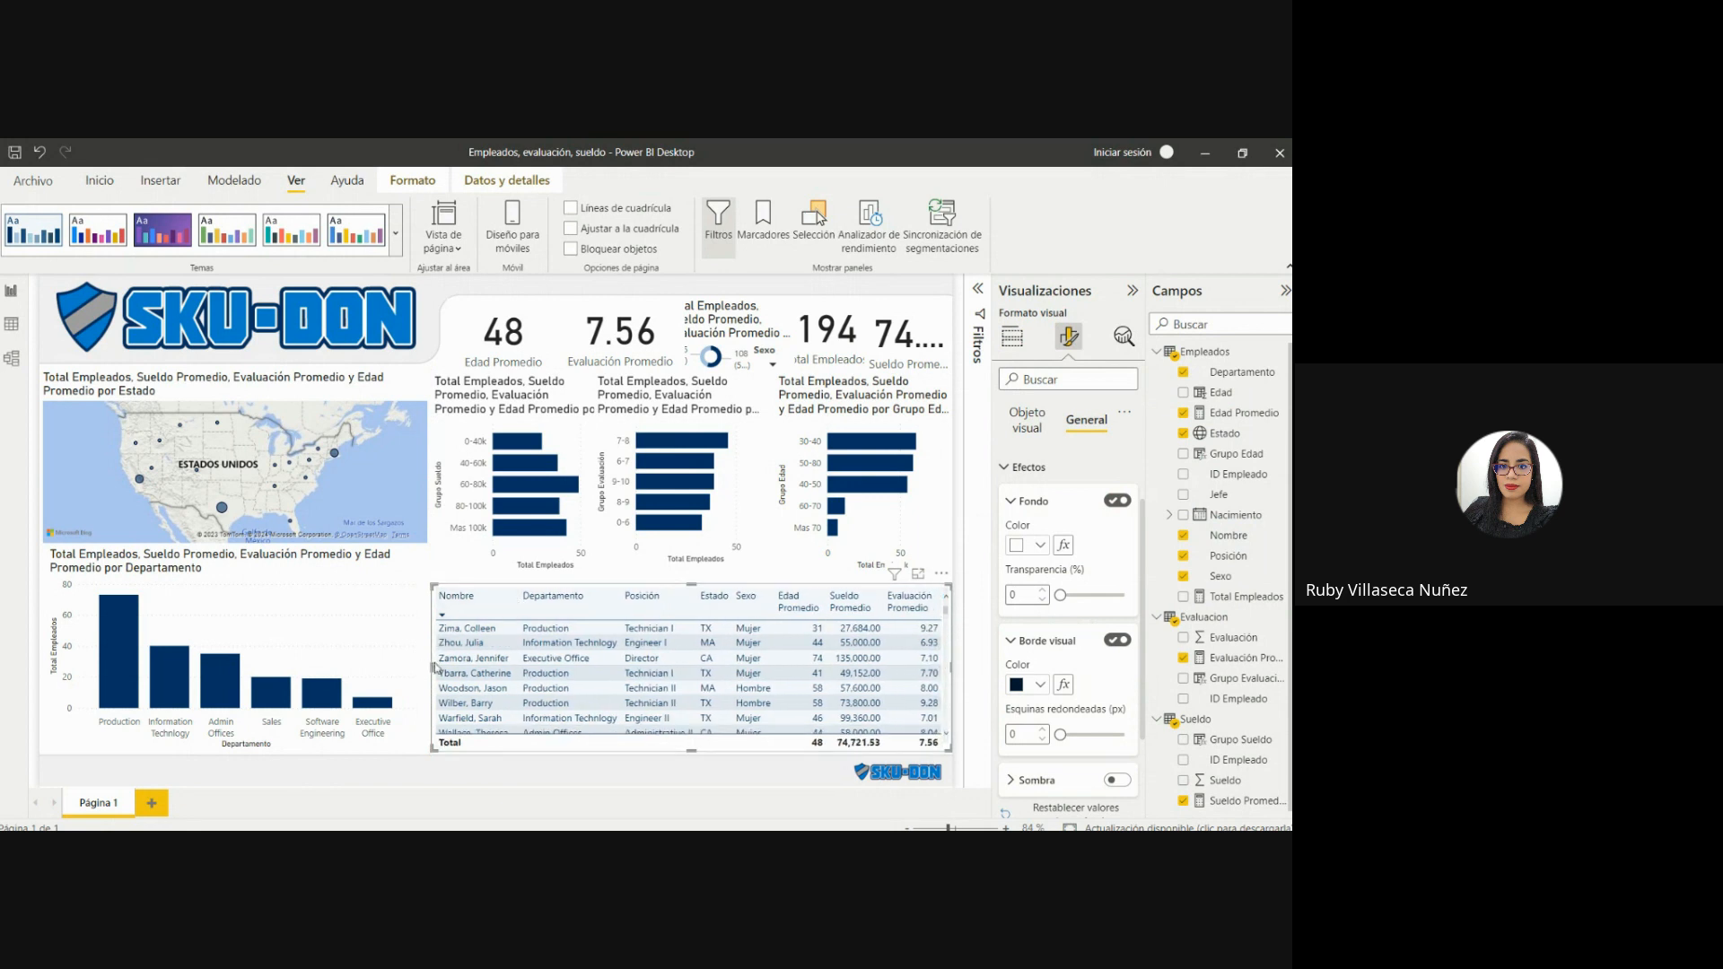
left_click_drag(433, 668, 440, 666)
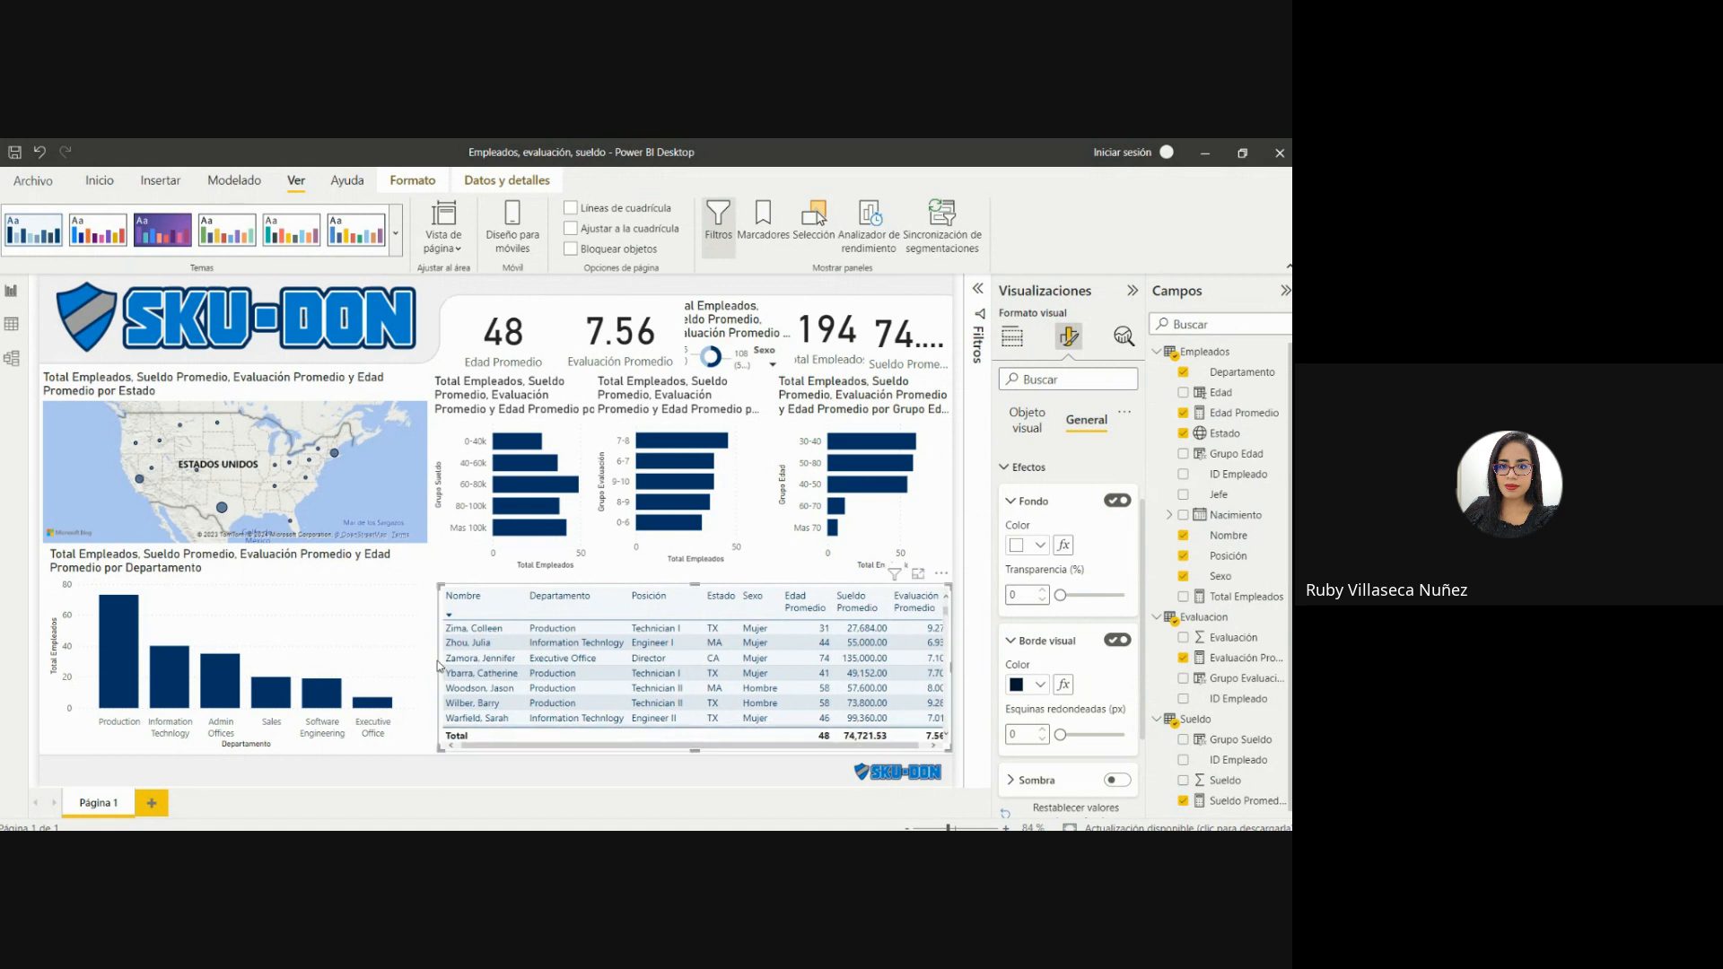
left_click(428, 611)
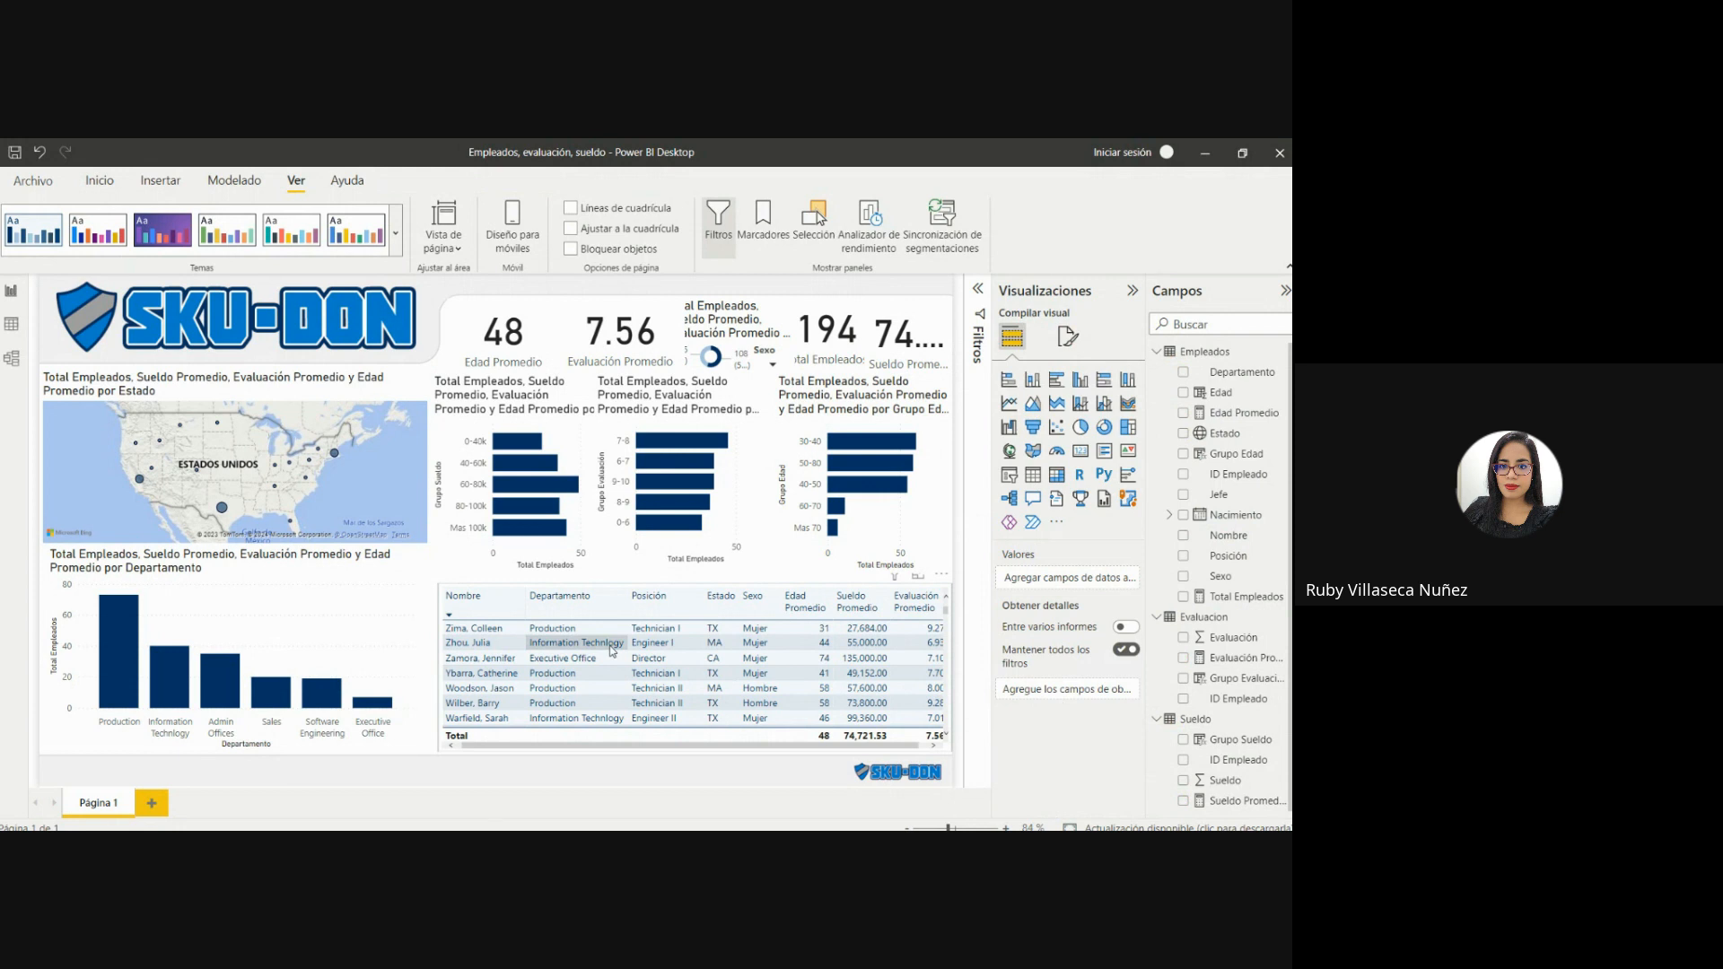
Format the employee table's column headers with white text on a navy blue background.
left_click(1067, 337)
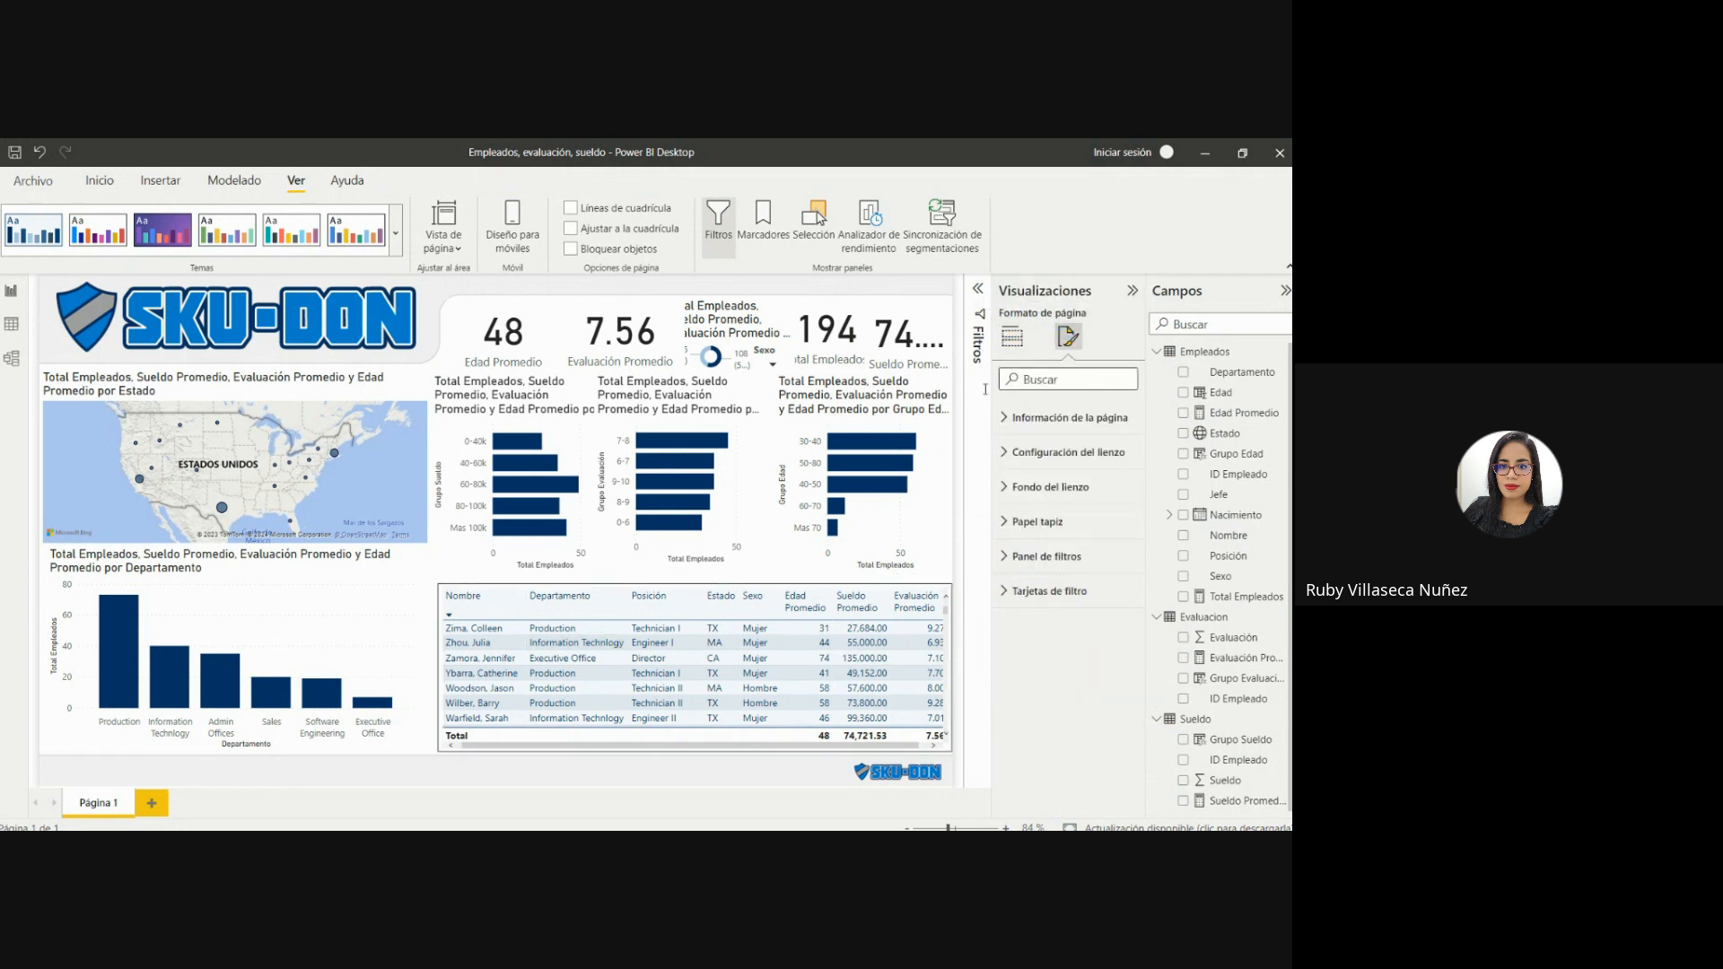
left_click(711, 590)
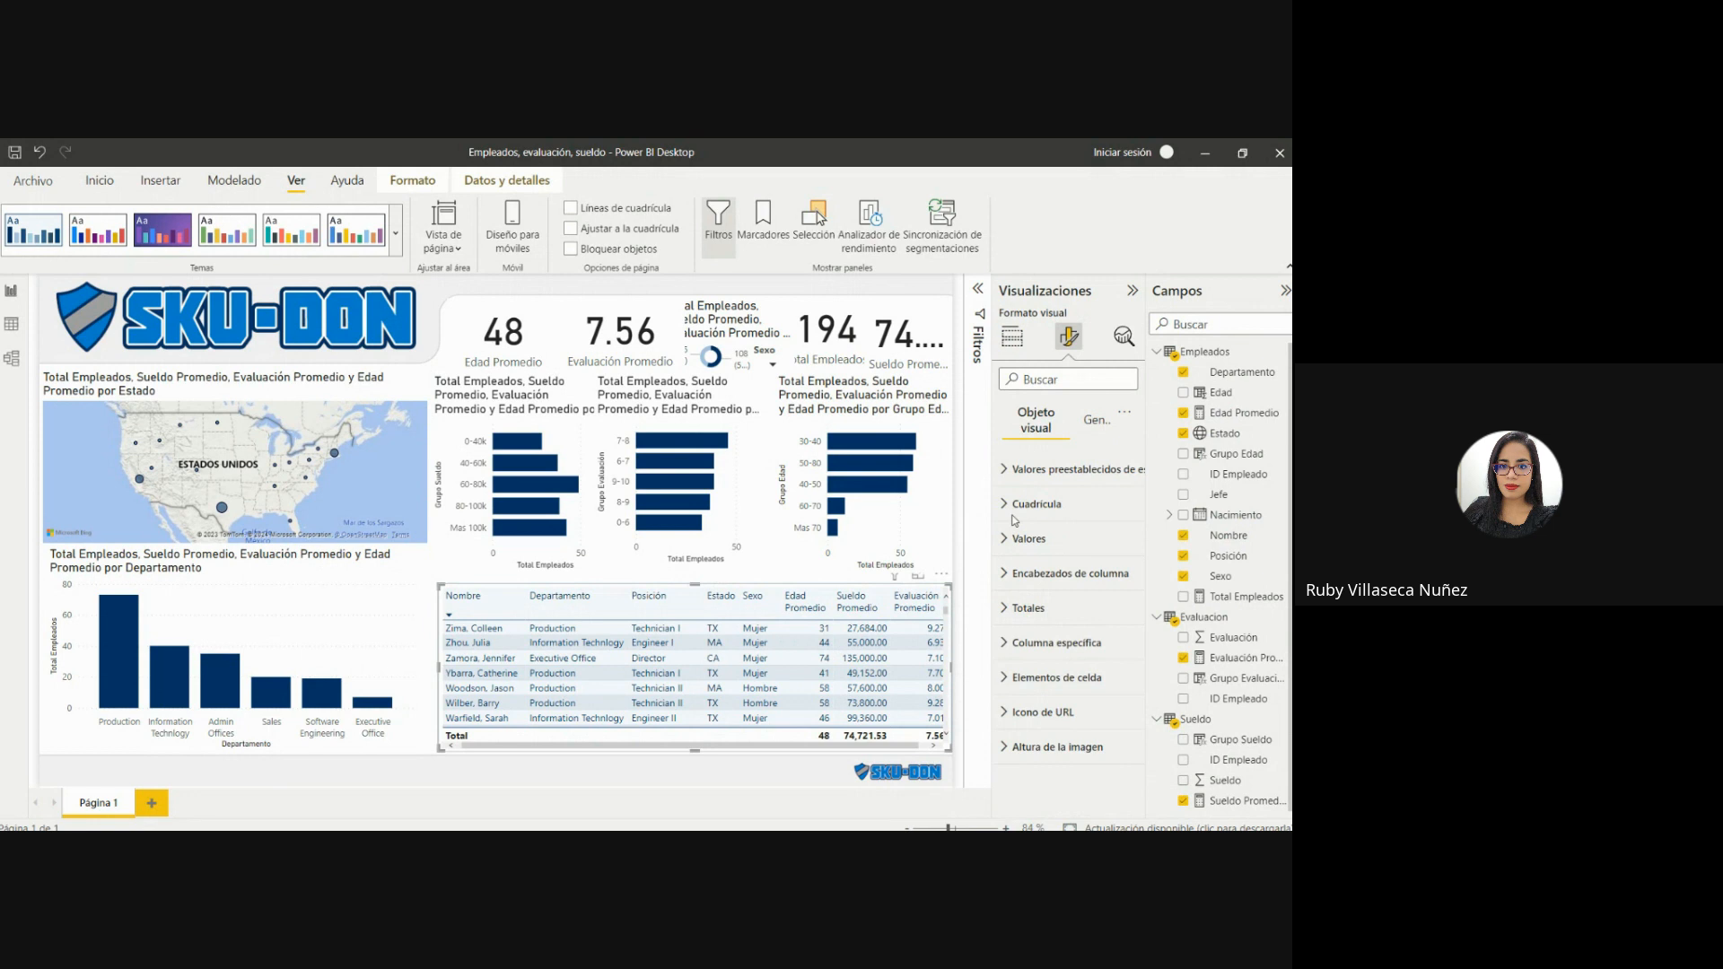
left_click(1001, 575)
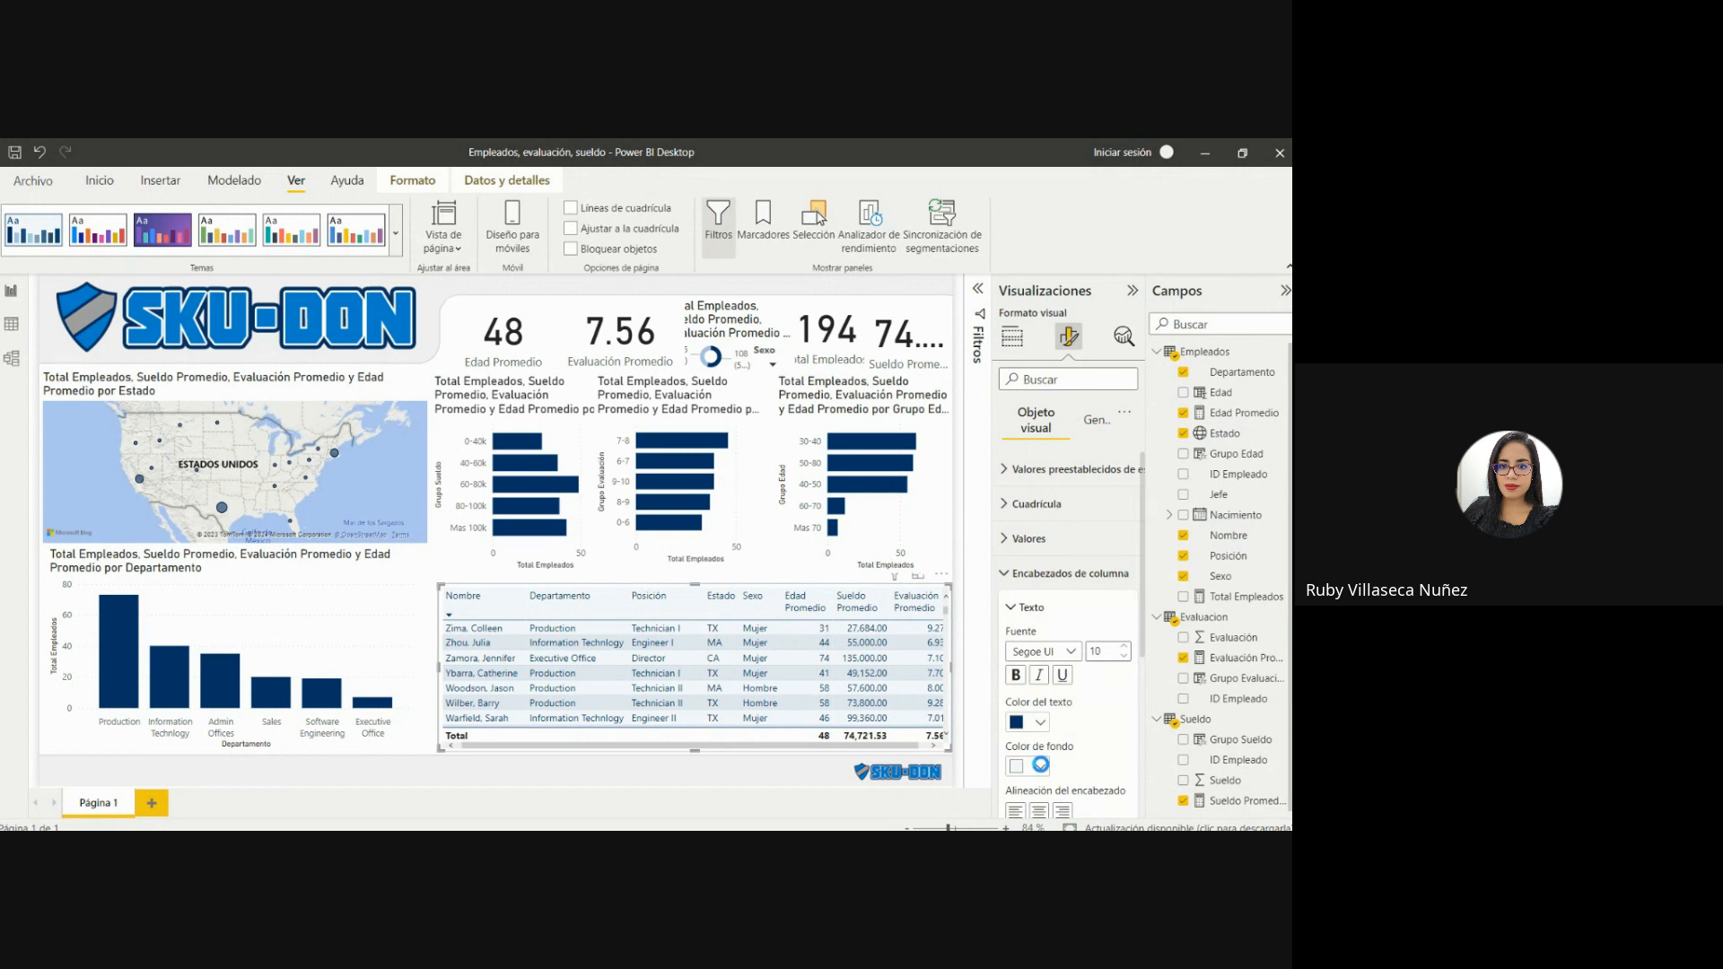
left_click(1040, 764)
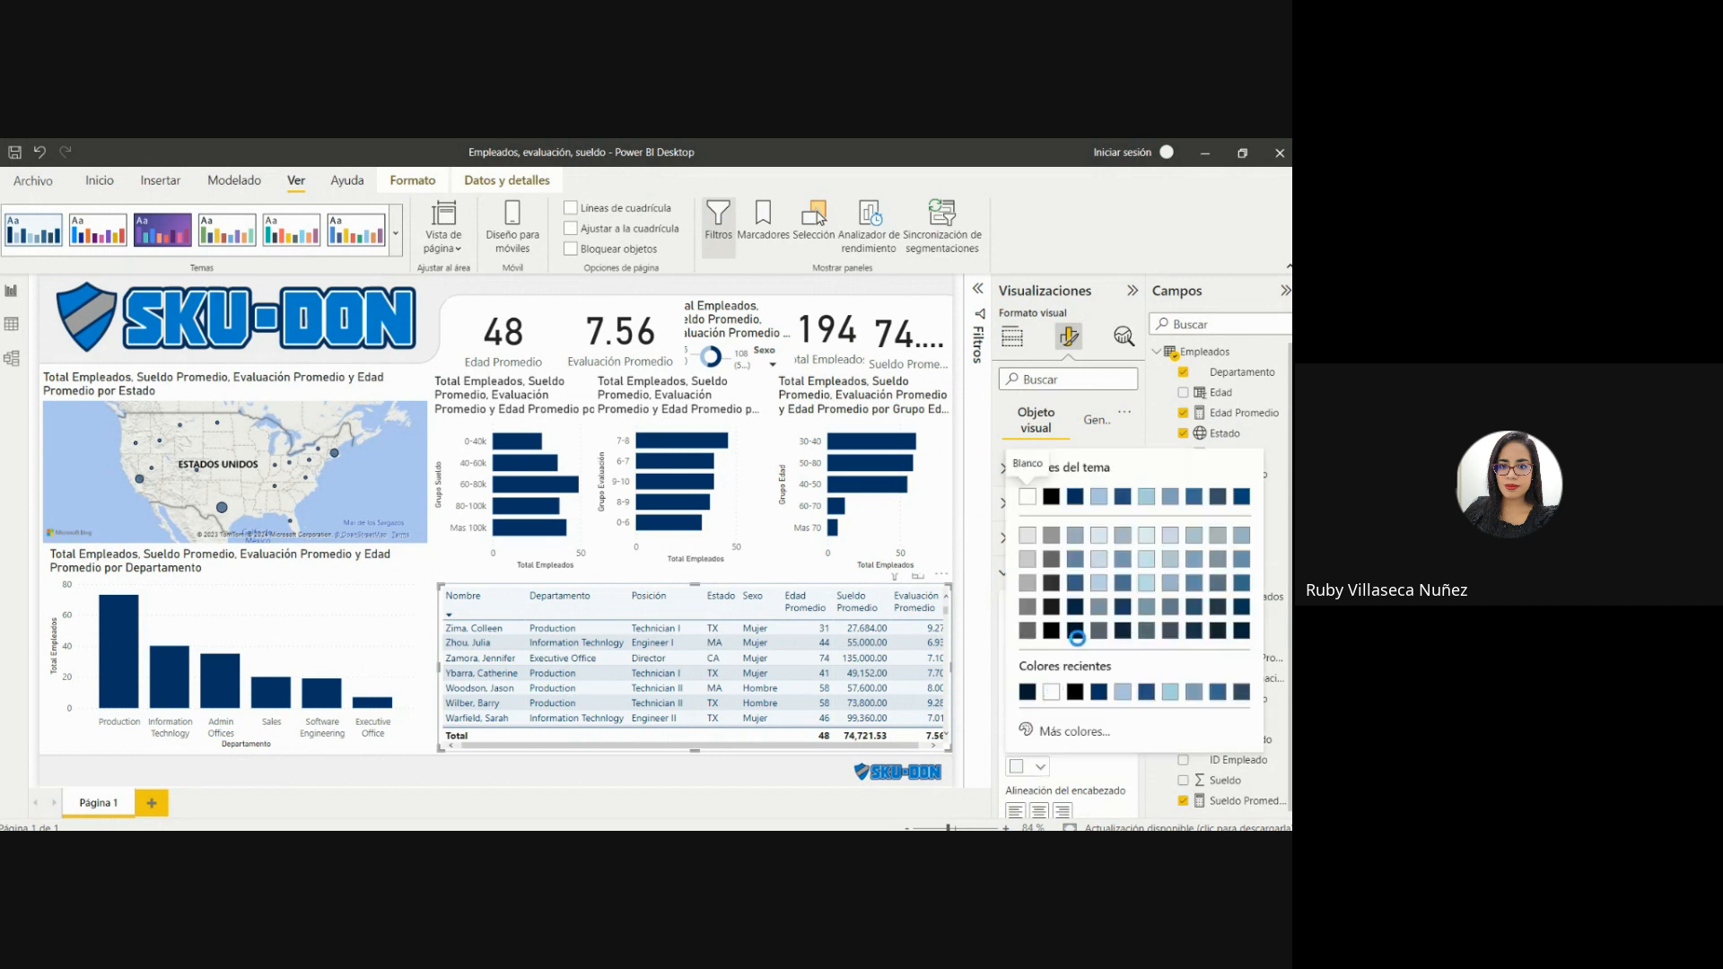
left_click(1073, 634)
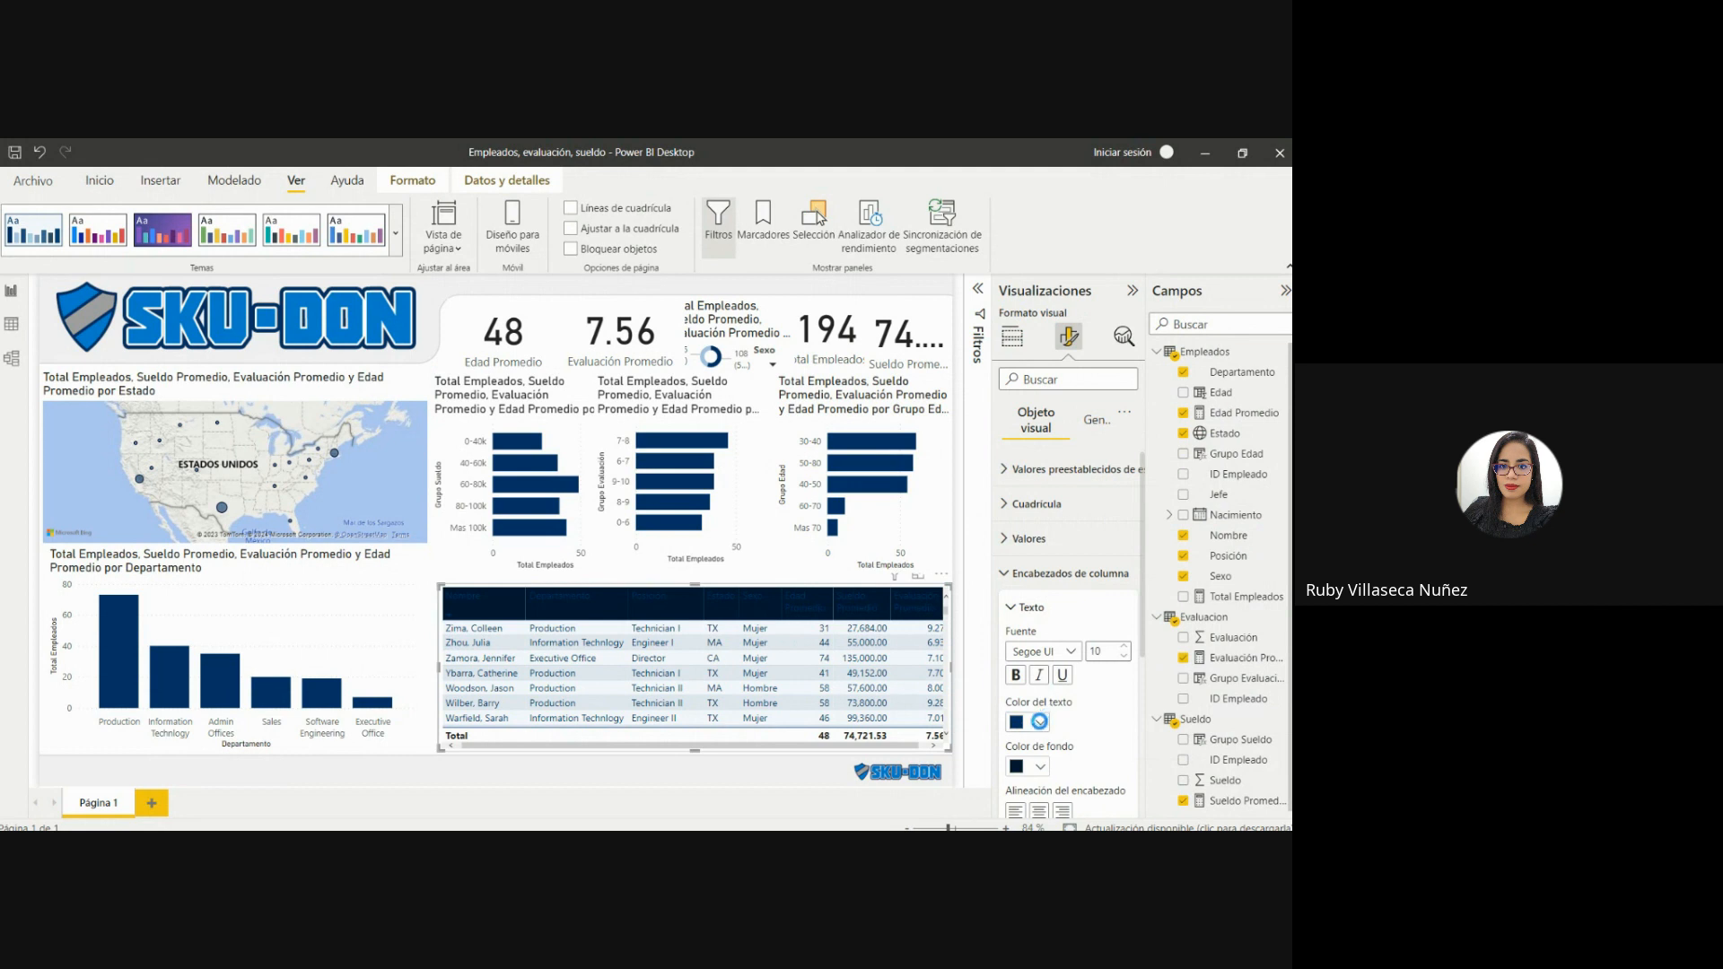
left_click(1041, 720)
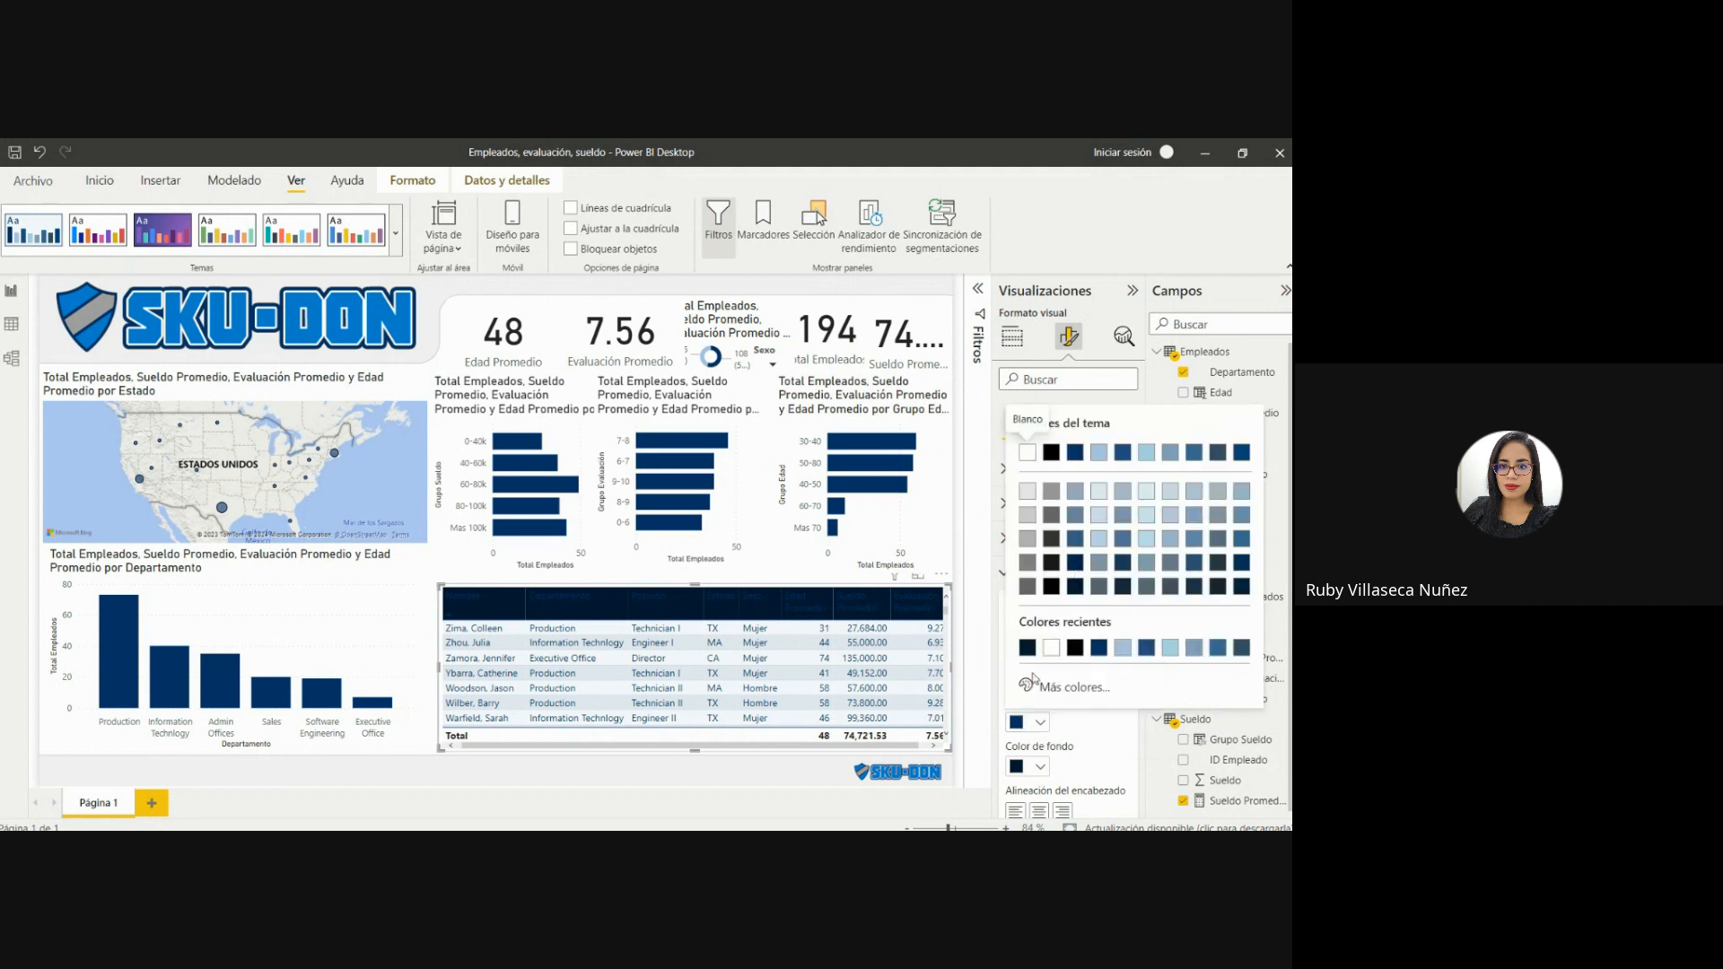
left_click(1049, 650)
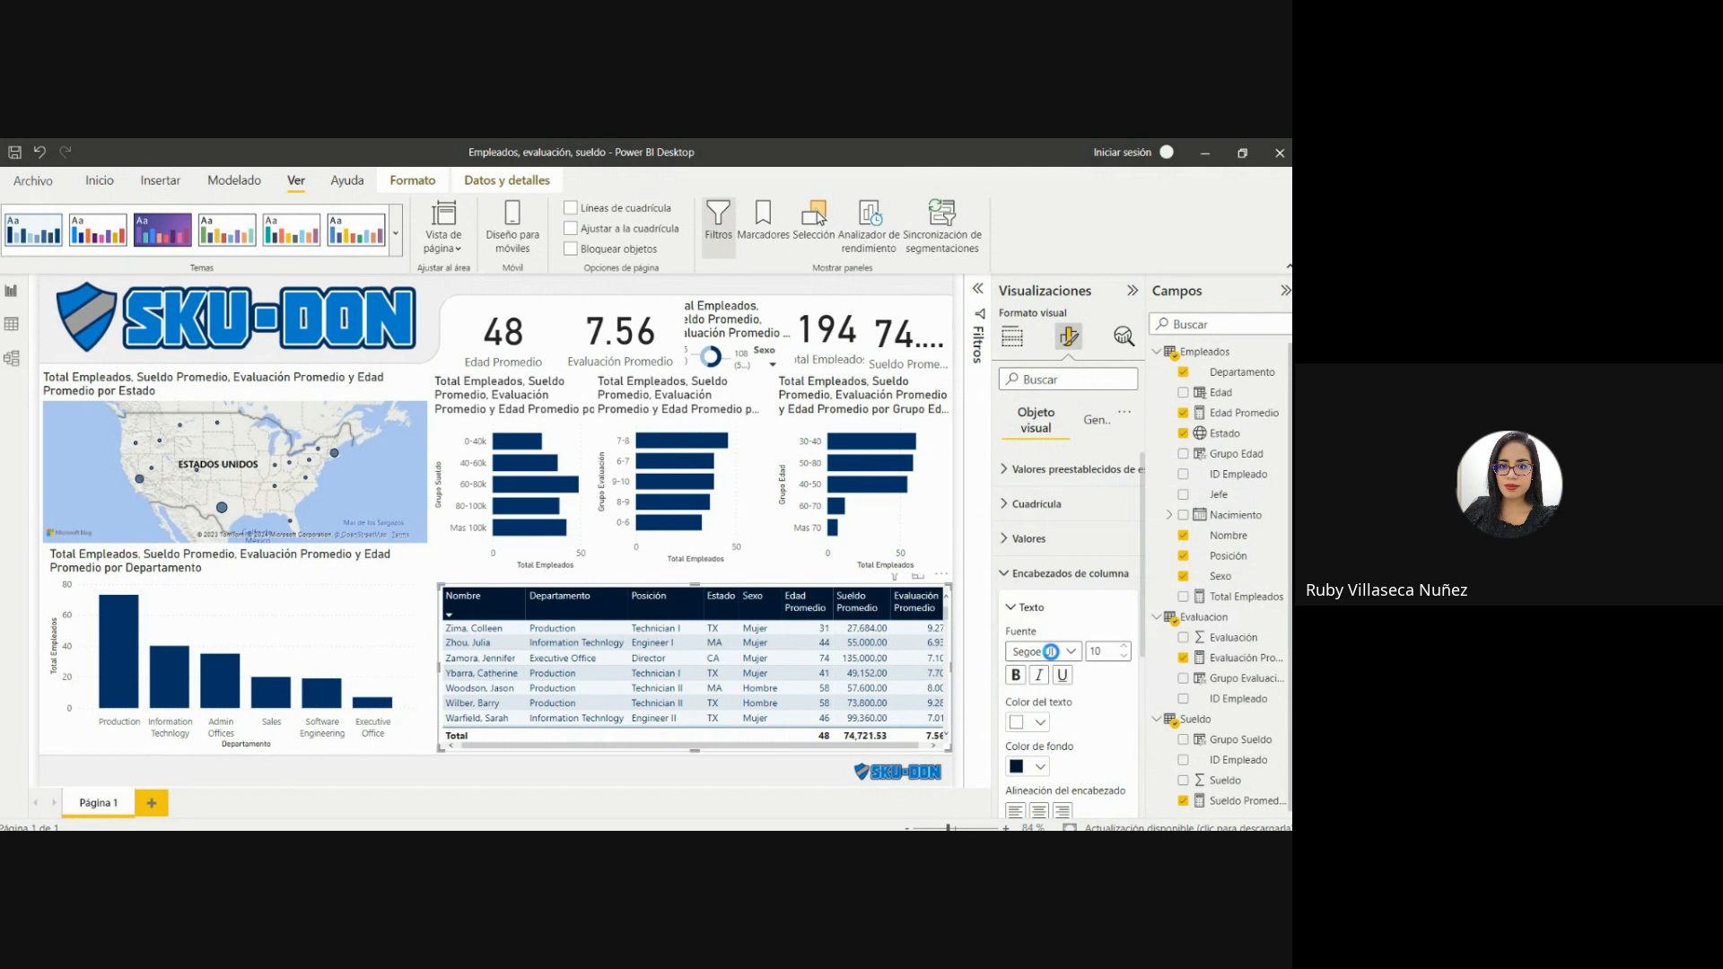
left_click(1039, 765)
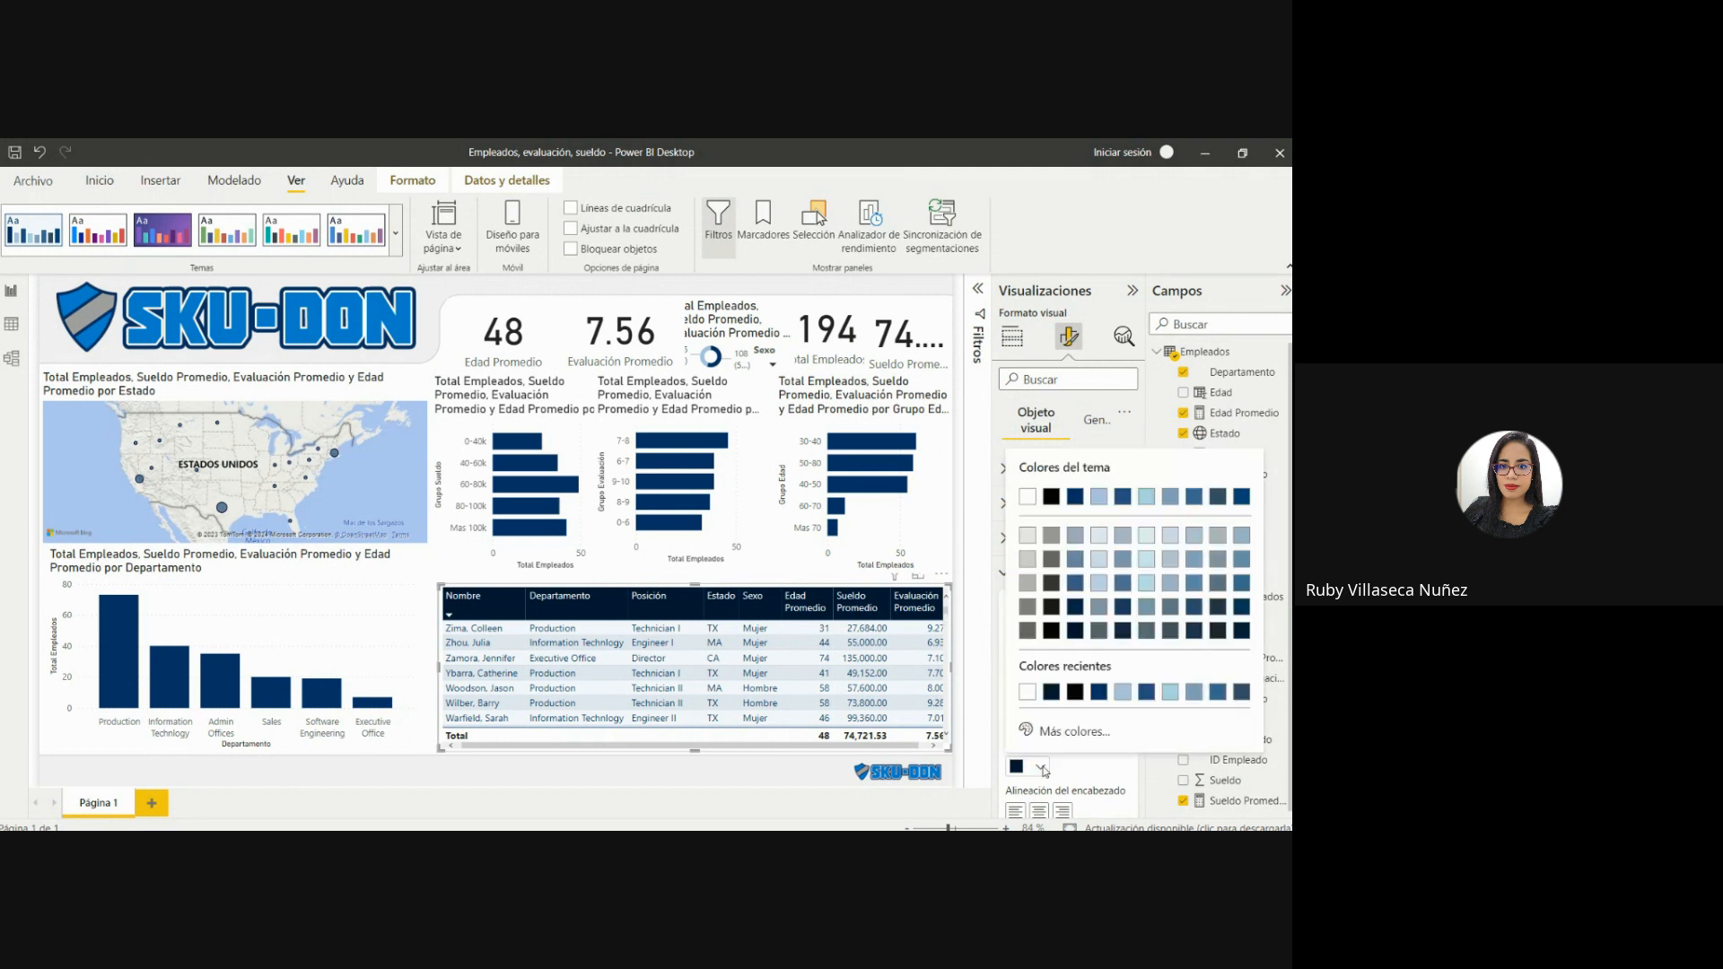
left_click(1098, 688)
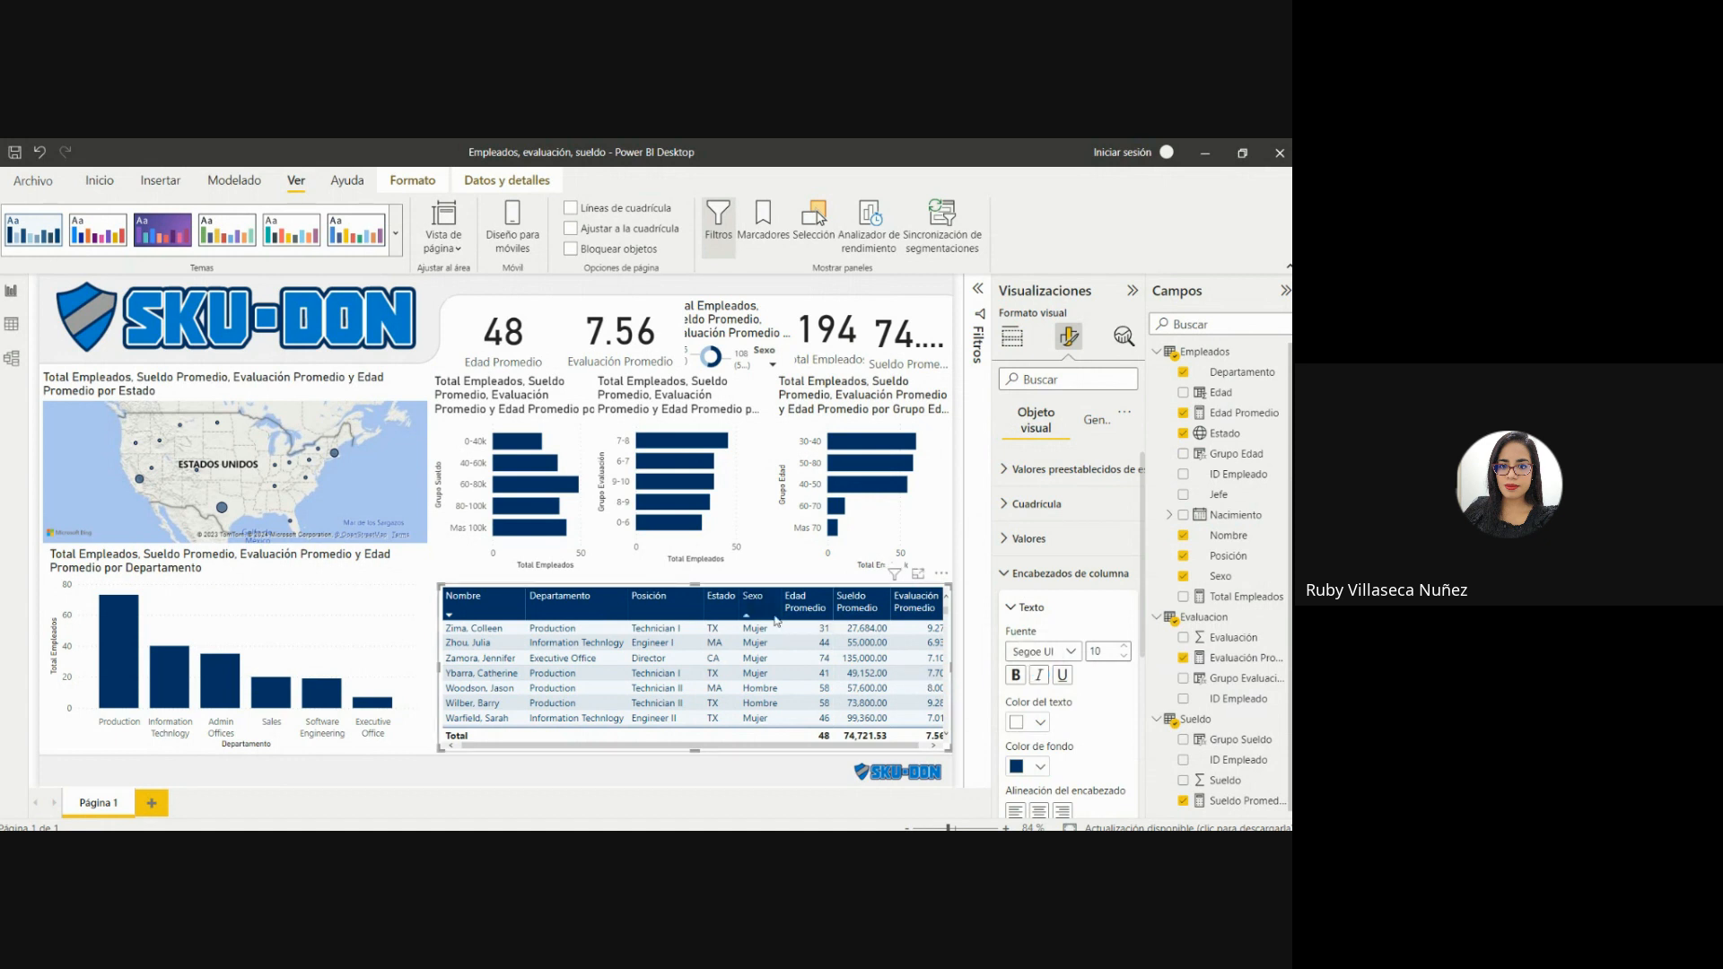
Narrow the table's Estado column so all columns fit, and select the Departamento column chart.
left_click_drag(701, 606, 689, 606)
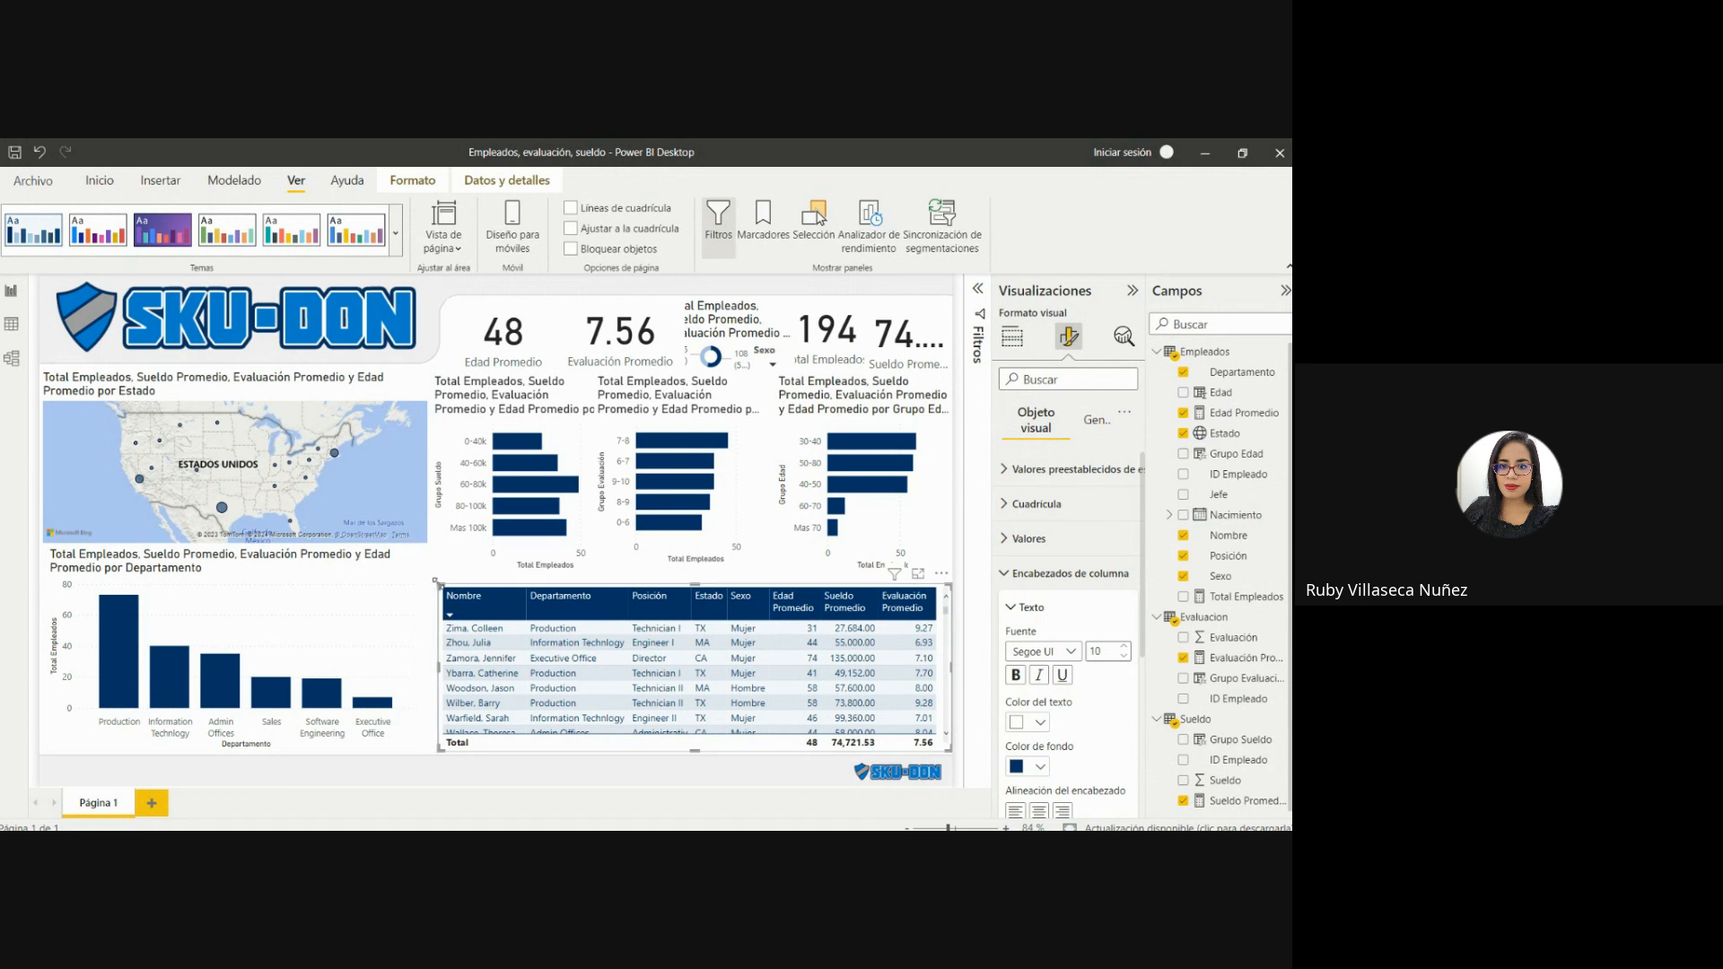
left_click(371, 583)
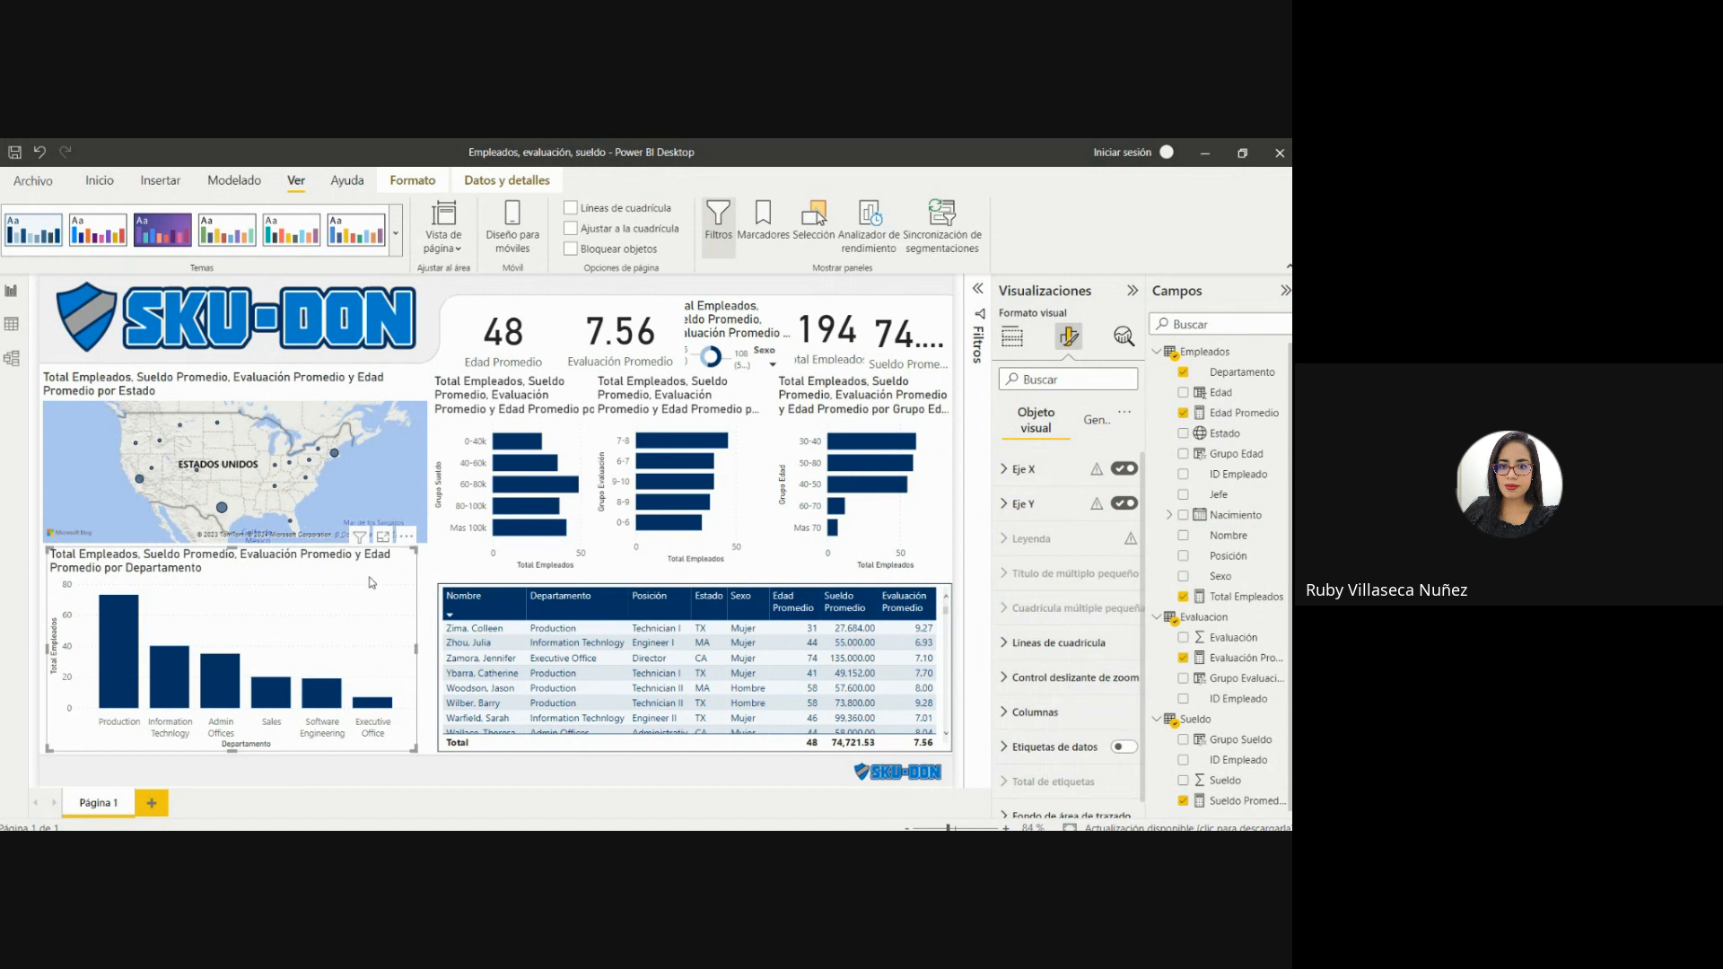
Copy the employee table's format onto the Departamento column chart.
left_click(440, 589)
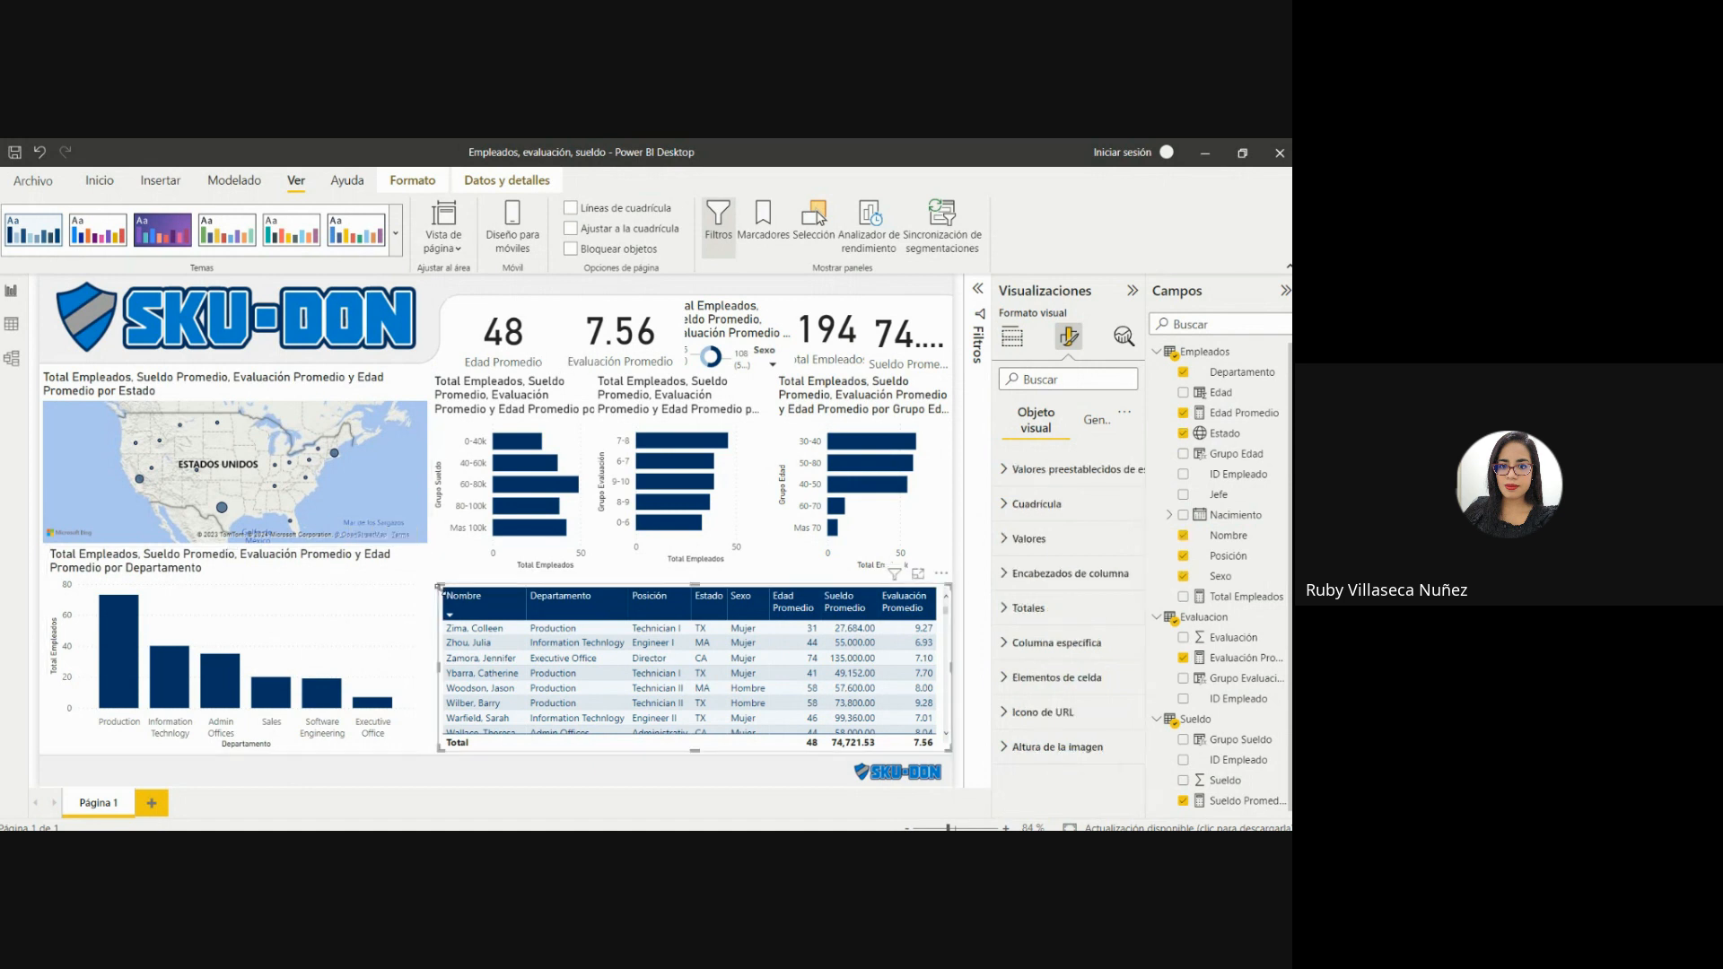
left_click(100, 181)
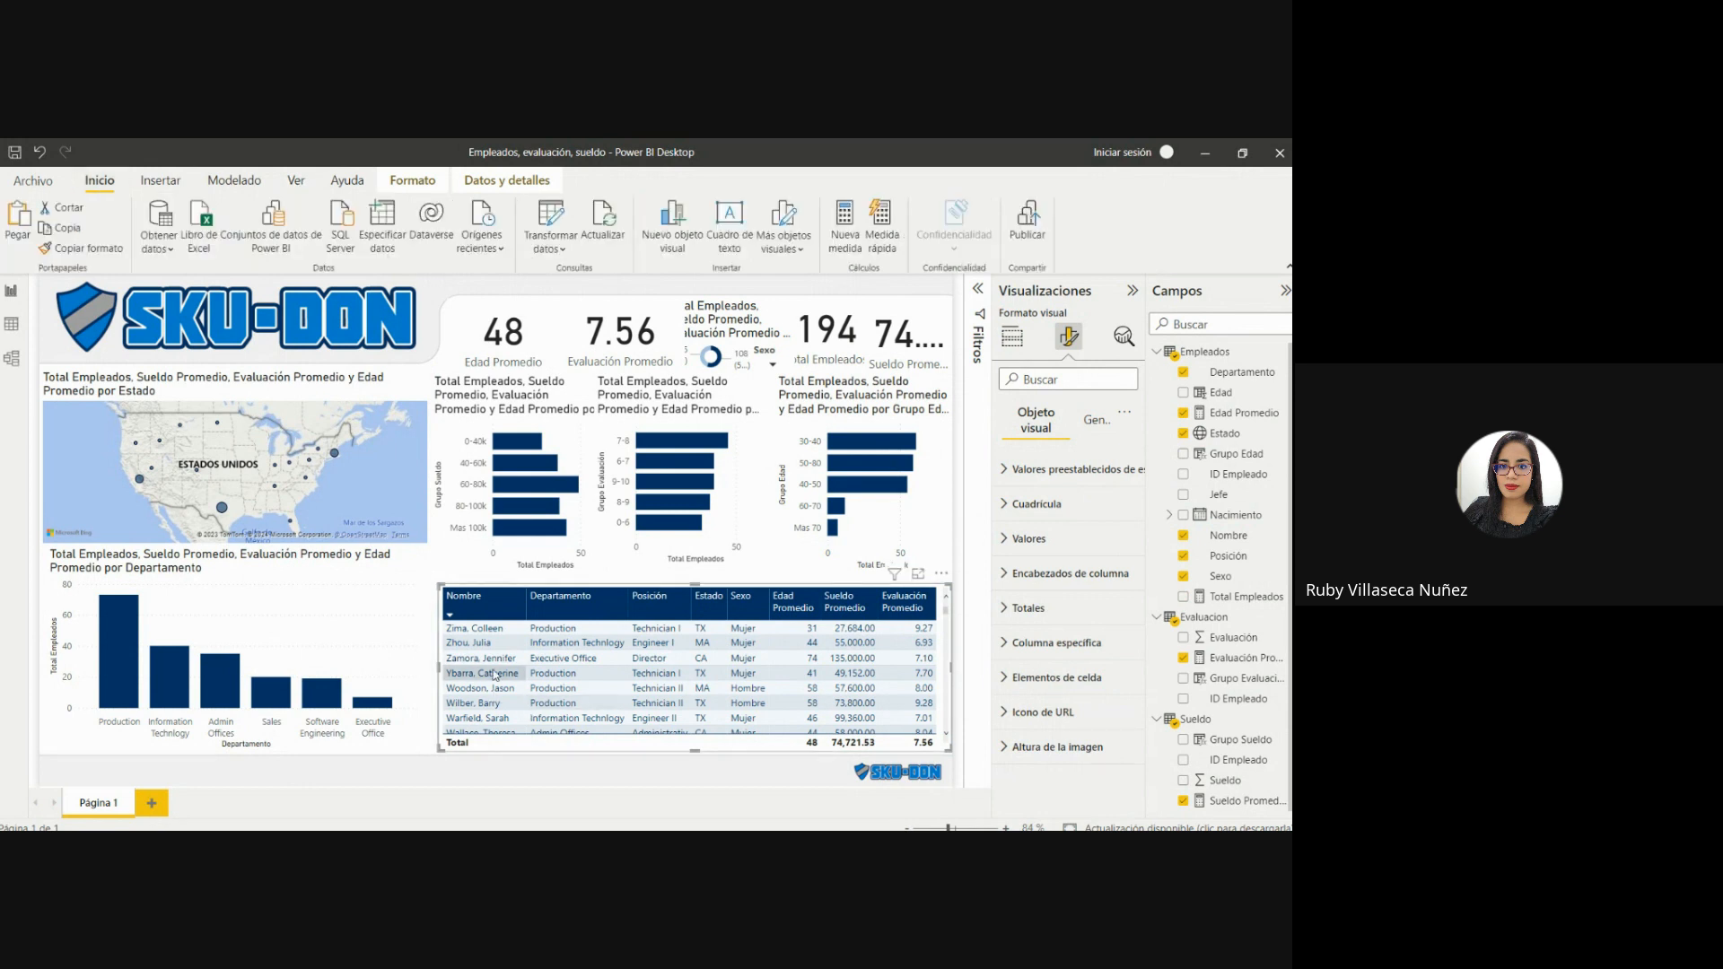
left_click(70, 250)
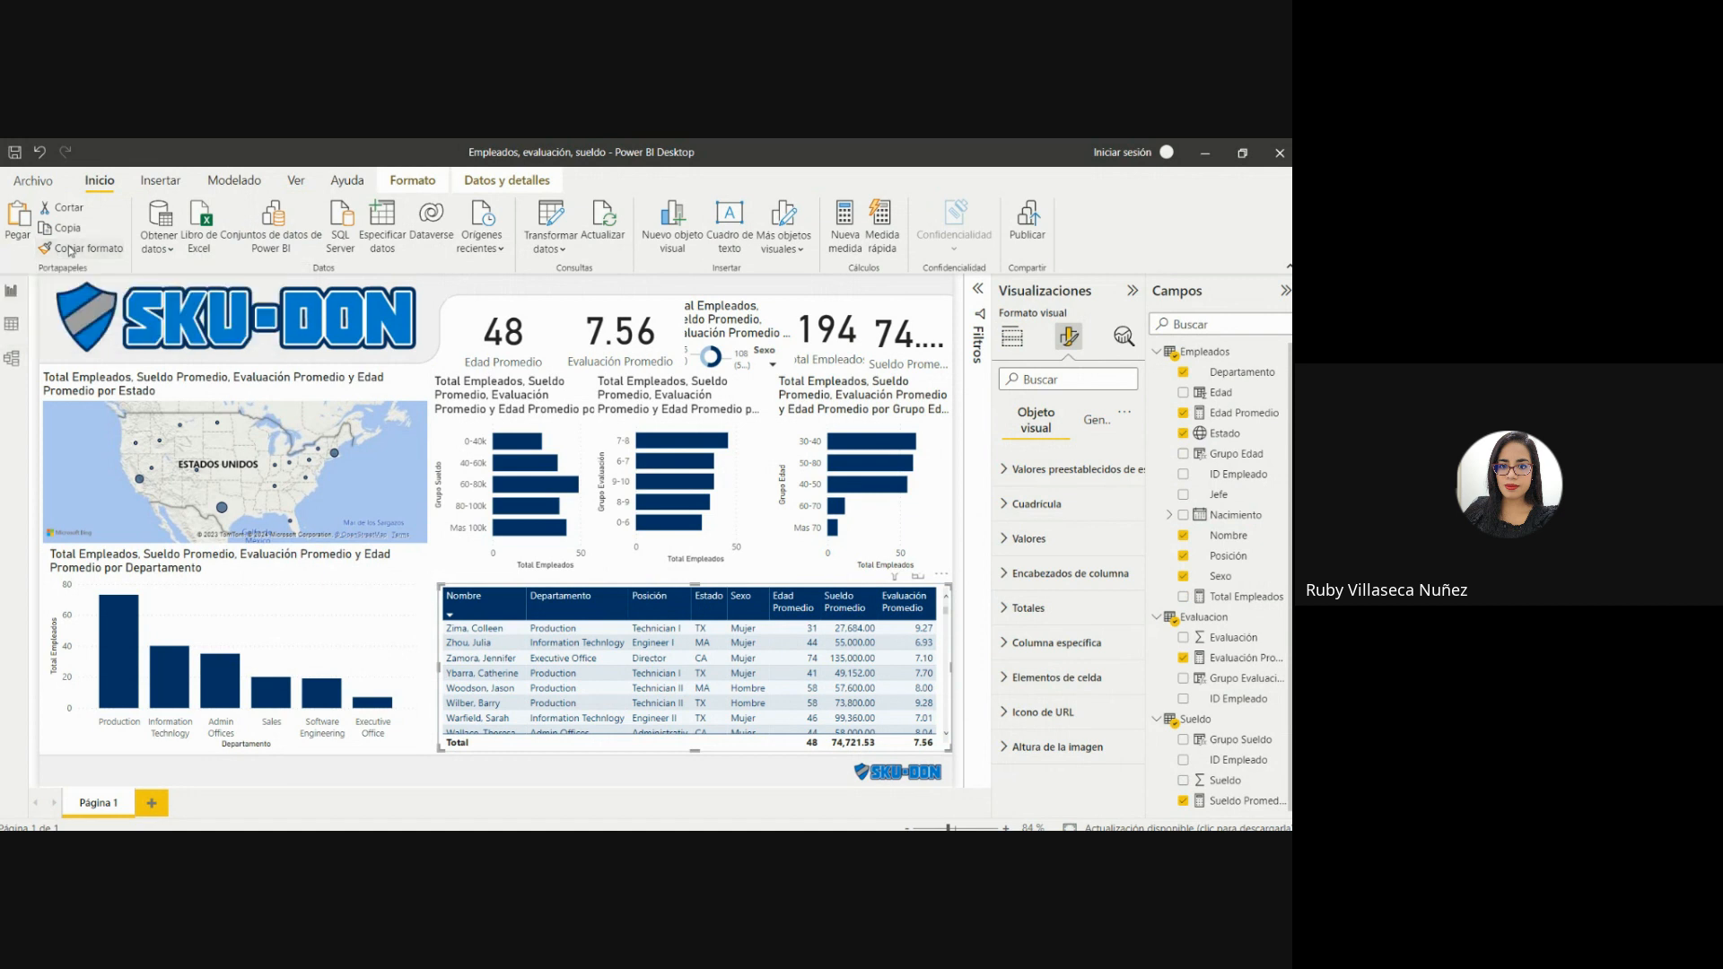
left_click(210, 589)
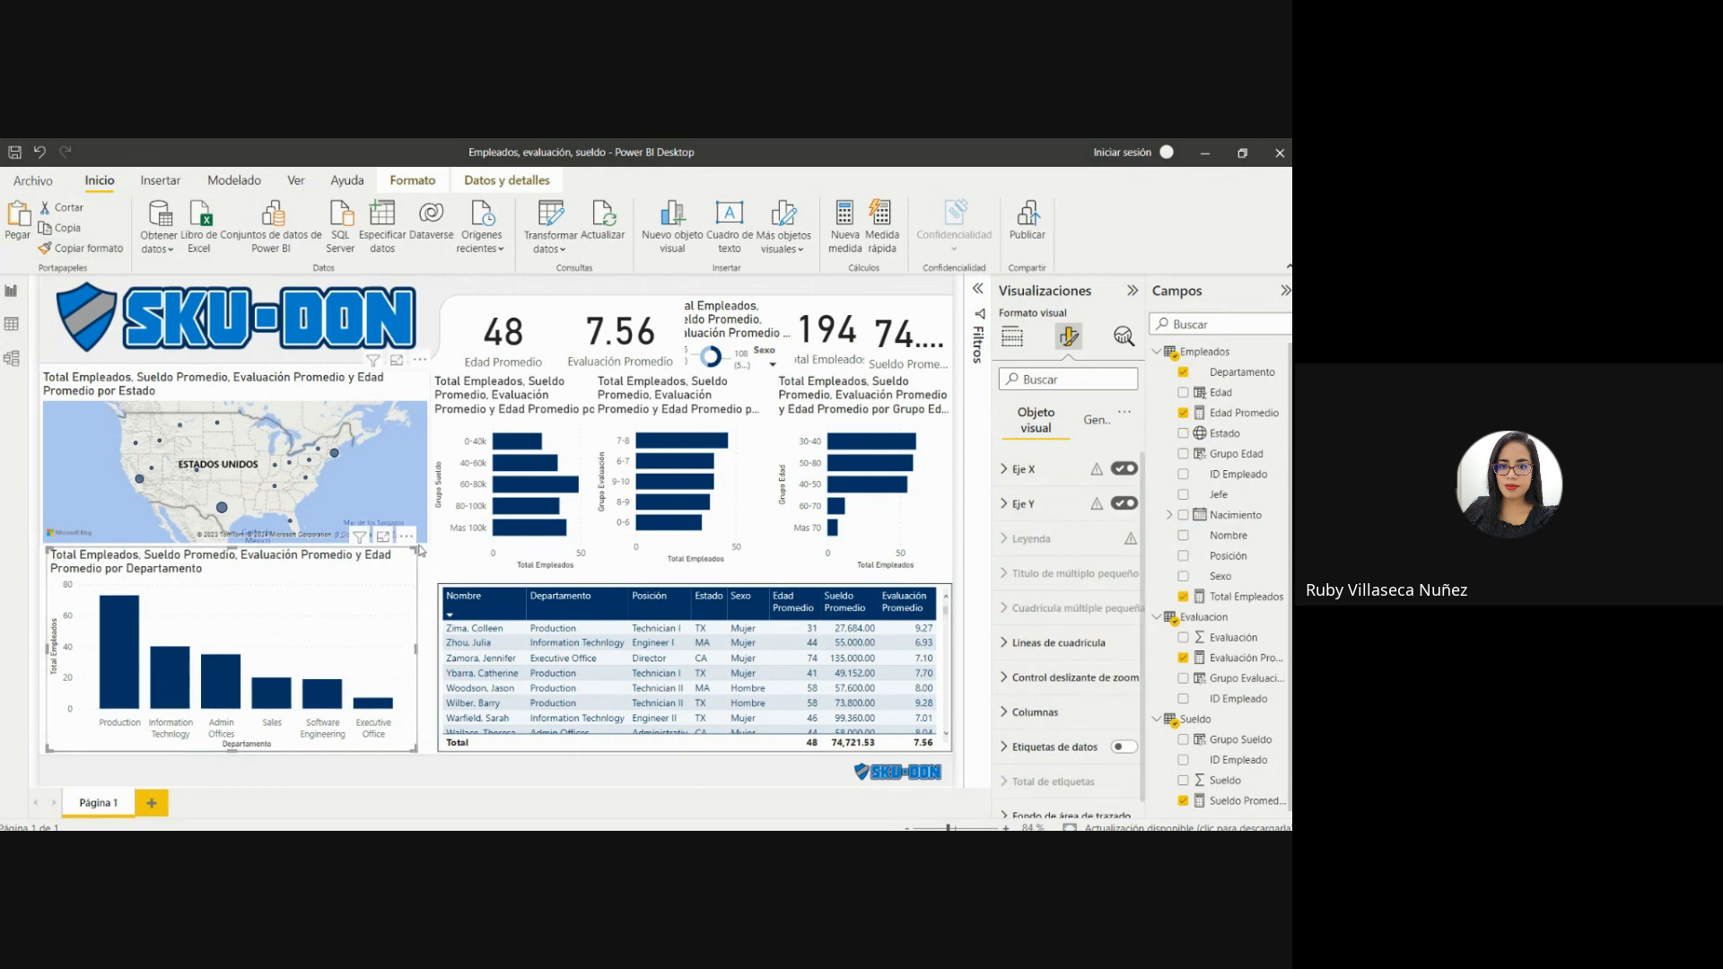
Resize the Departamento column chart to align with the employee table's upper edge, and turn off its title.
left_click_drag(416, 547, 428, 583)
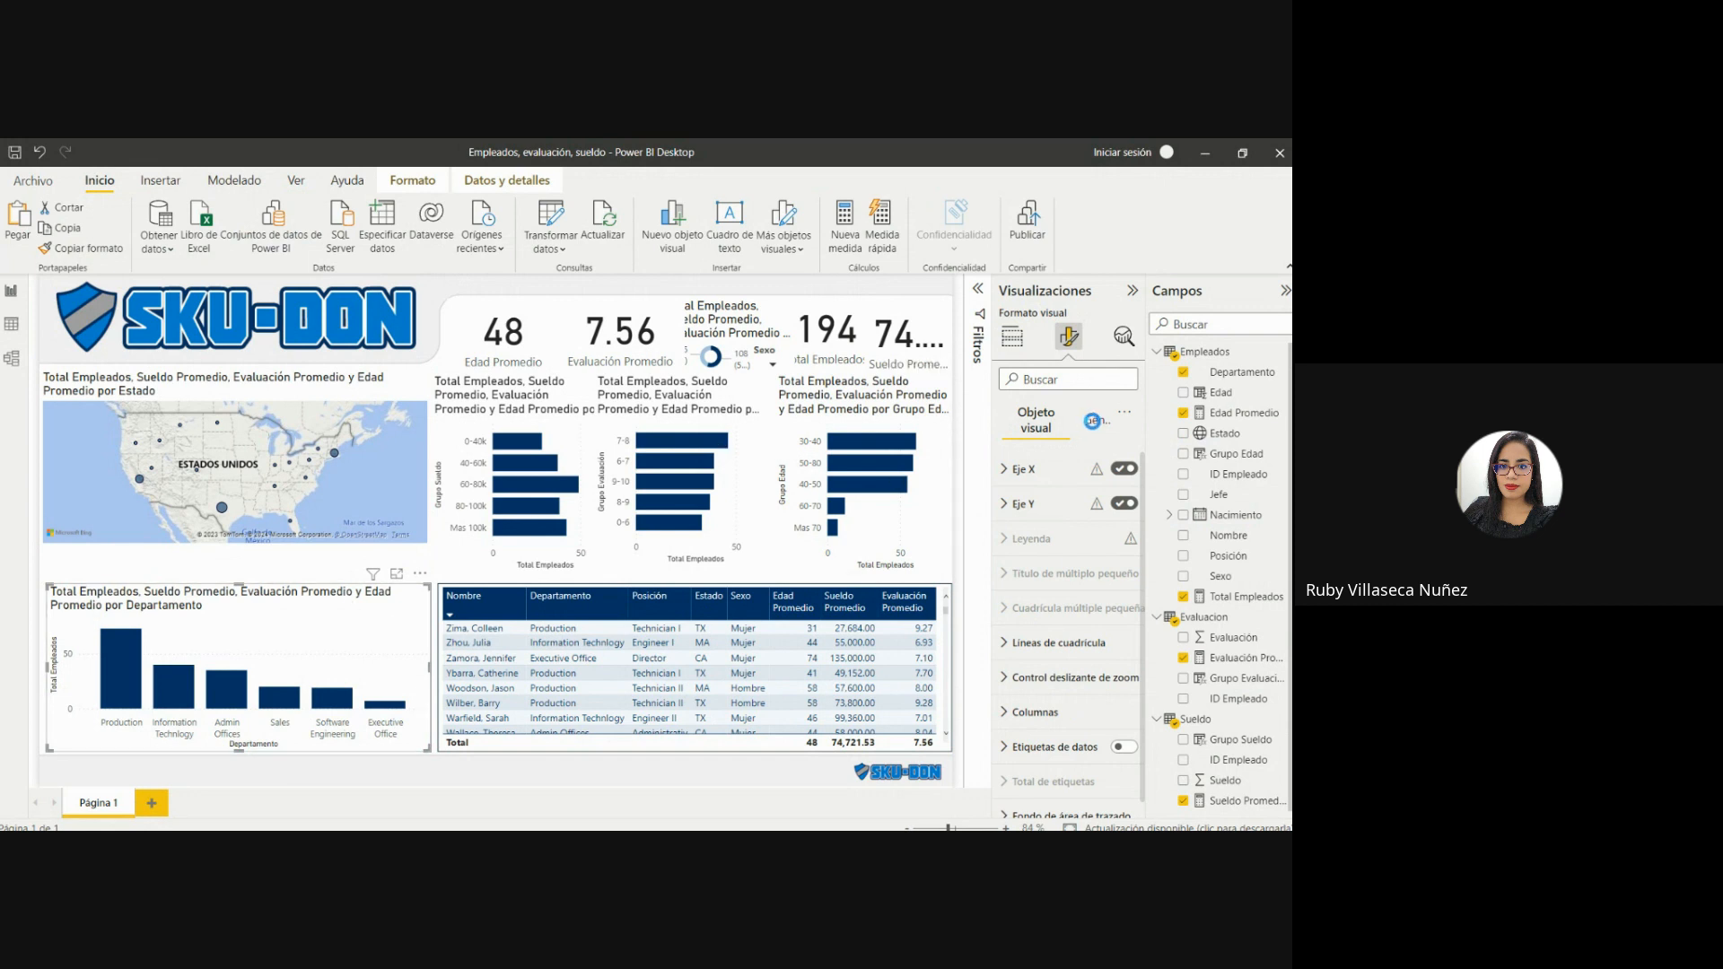
left_click(1092, 421)
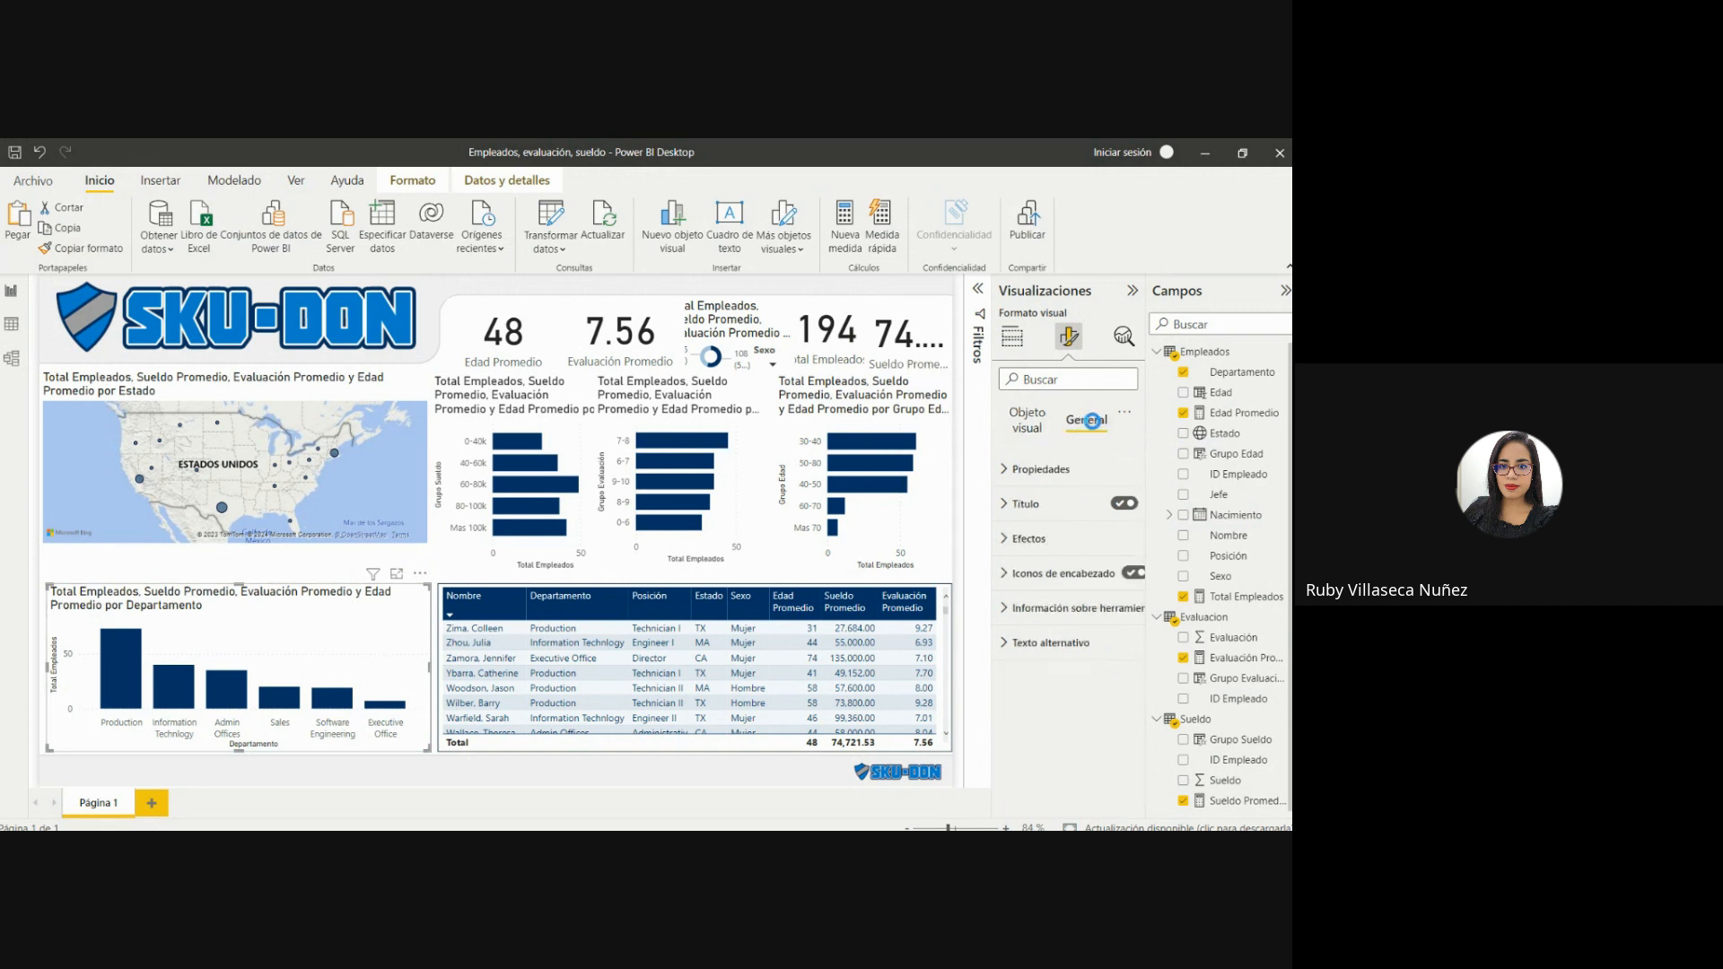
left_click(1122, 504)
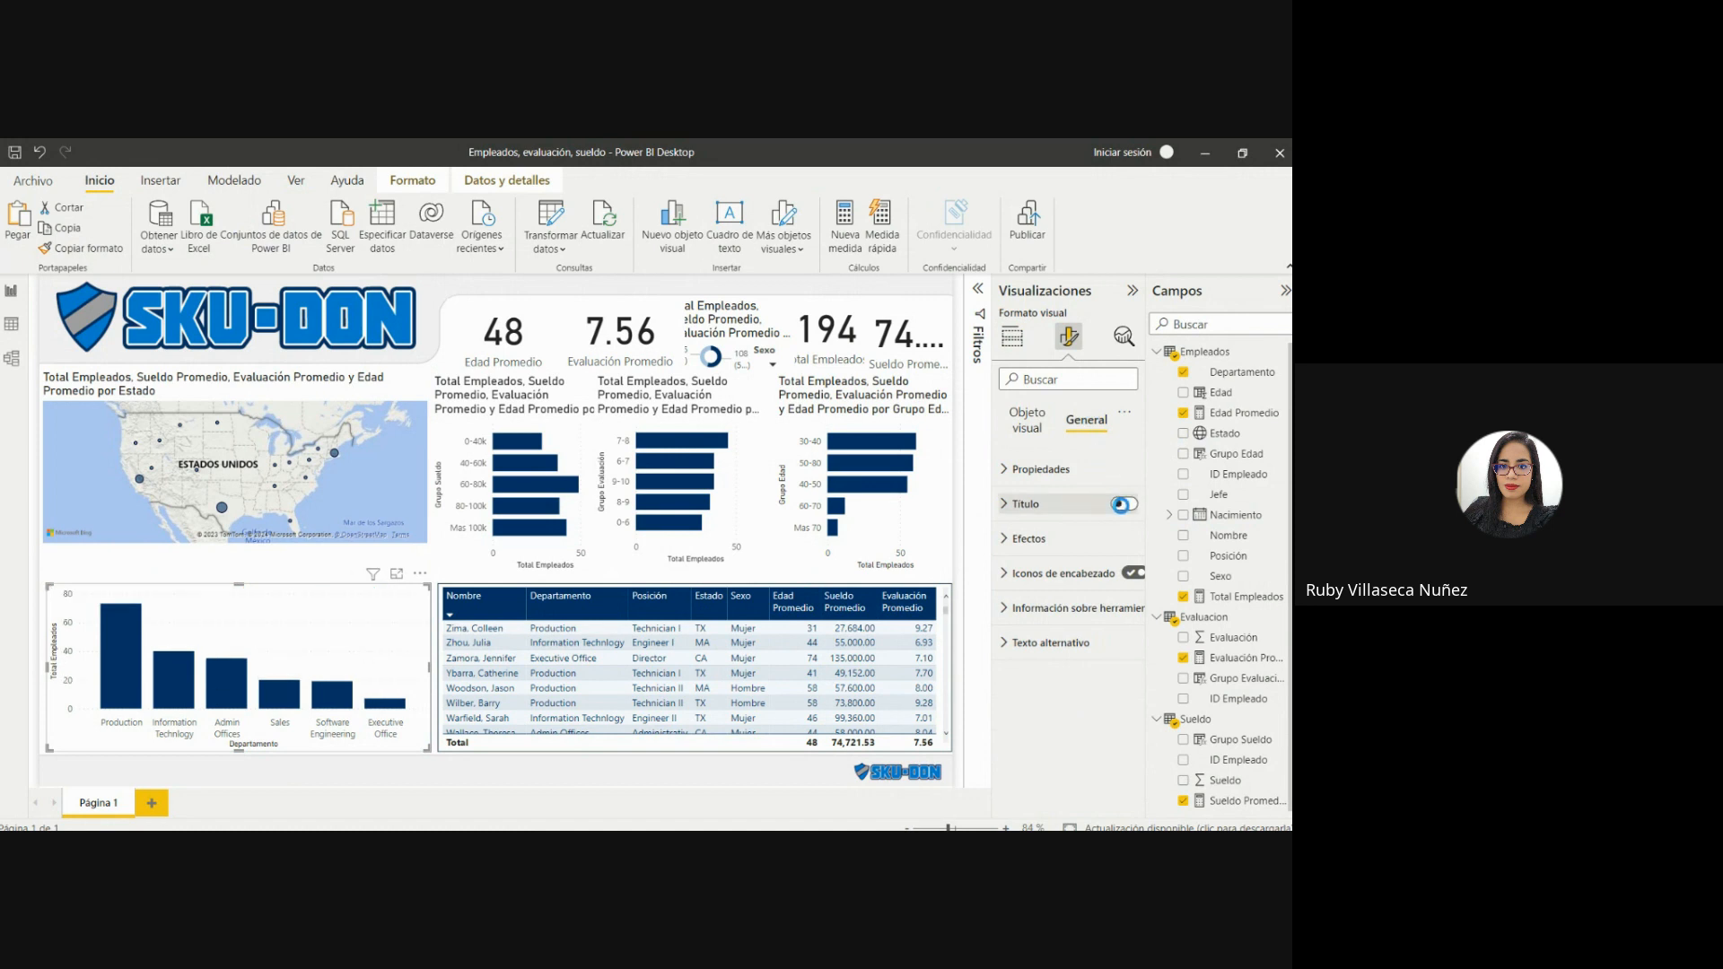
Extend the upper edges of the employee table and the Departamento column chart slightly upward, keeping them aligned.
left_click(698, 598)
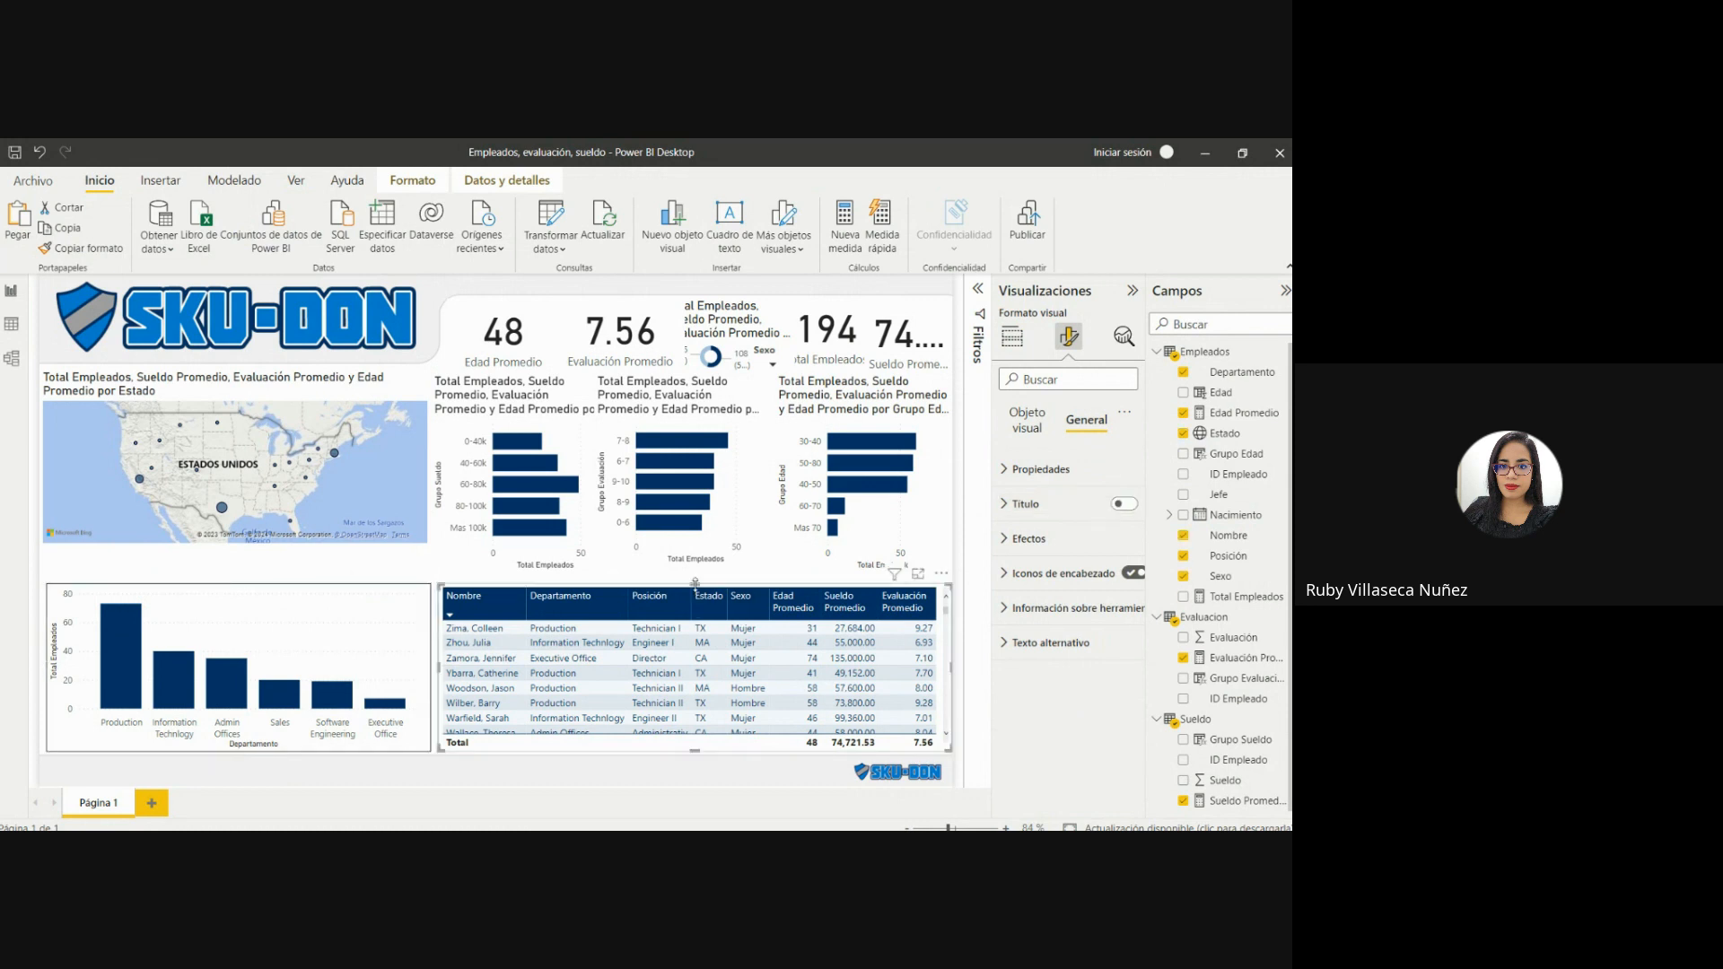
left_click_drag(695, 584, 697, 580)
left_click(331, 603)
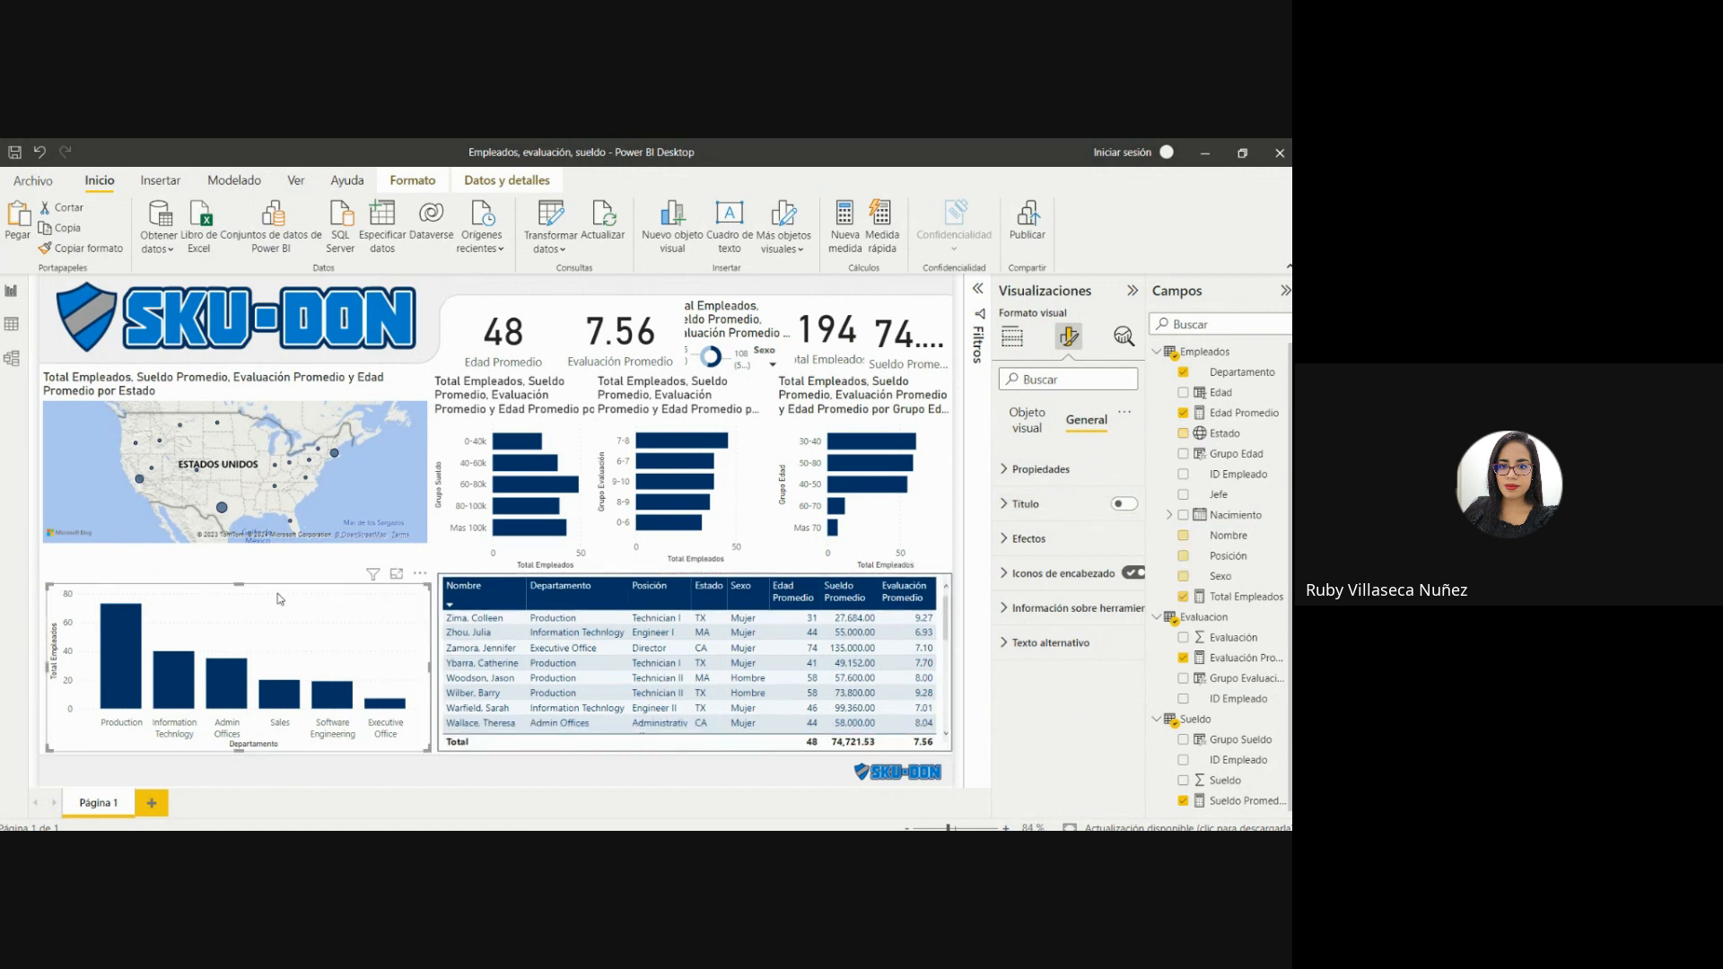
left_click_drag(242, 585, 243, 576)
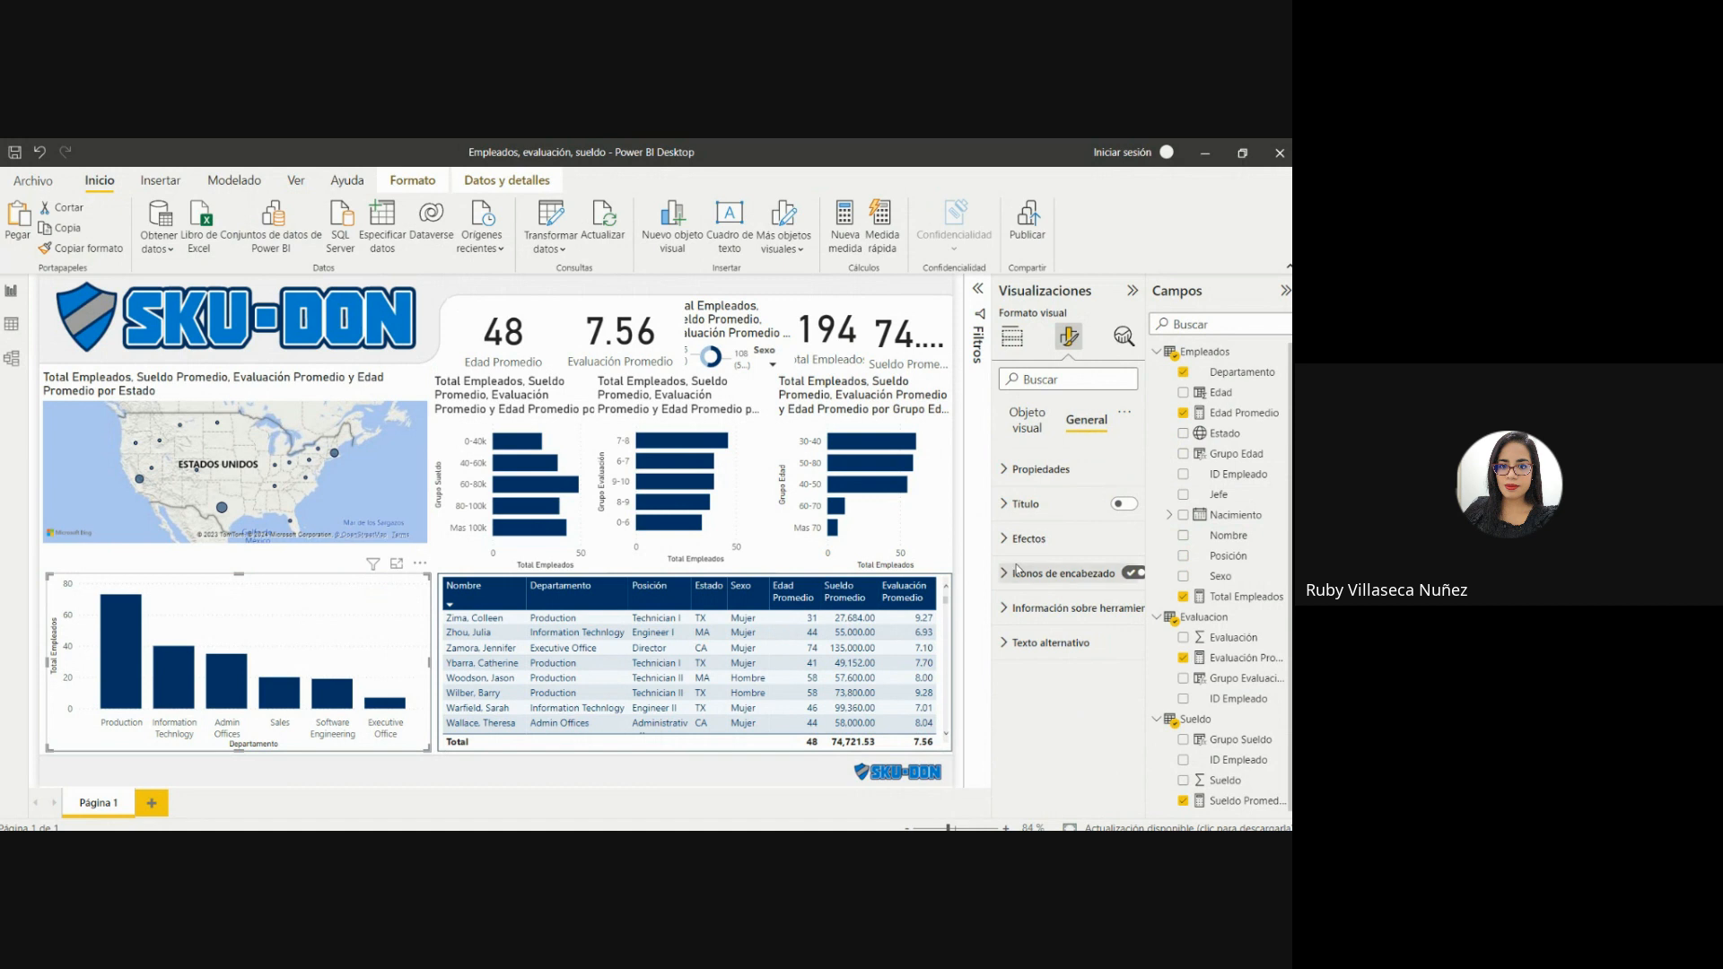
Turn on data labels for the Departamento column chart.
left_click(1005, 607)
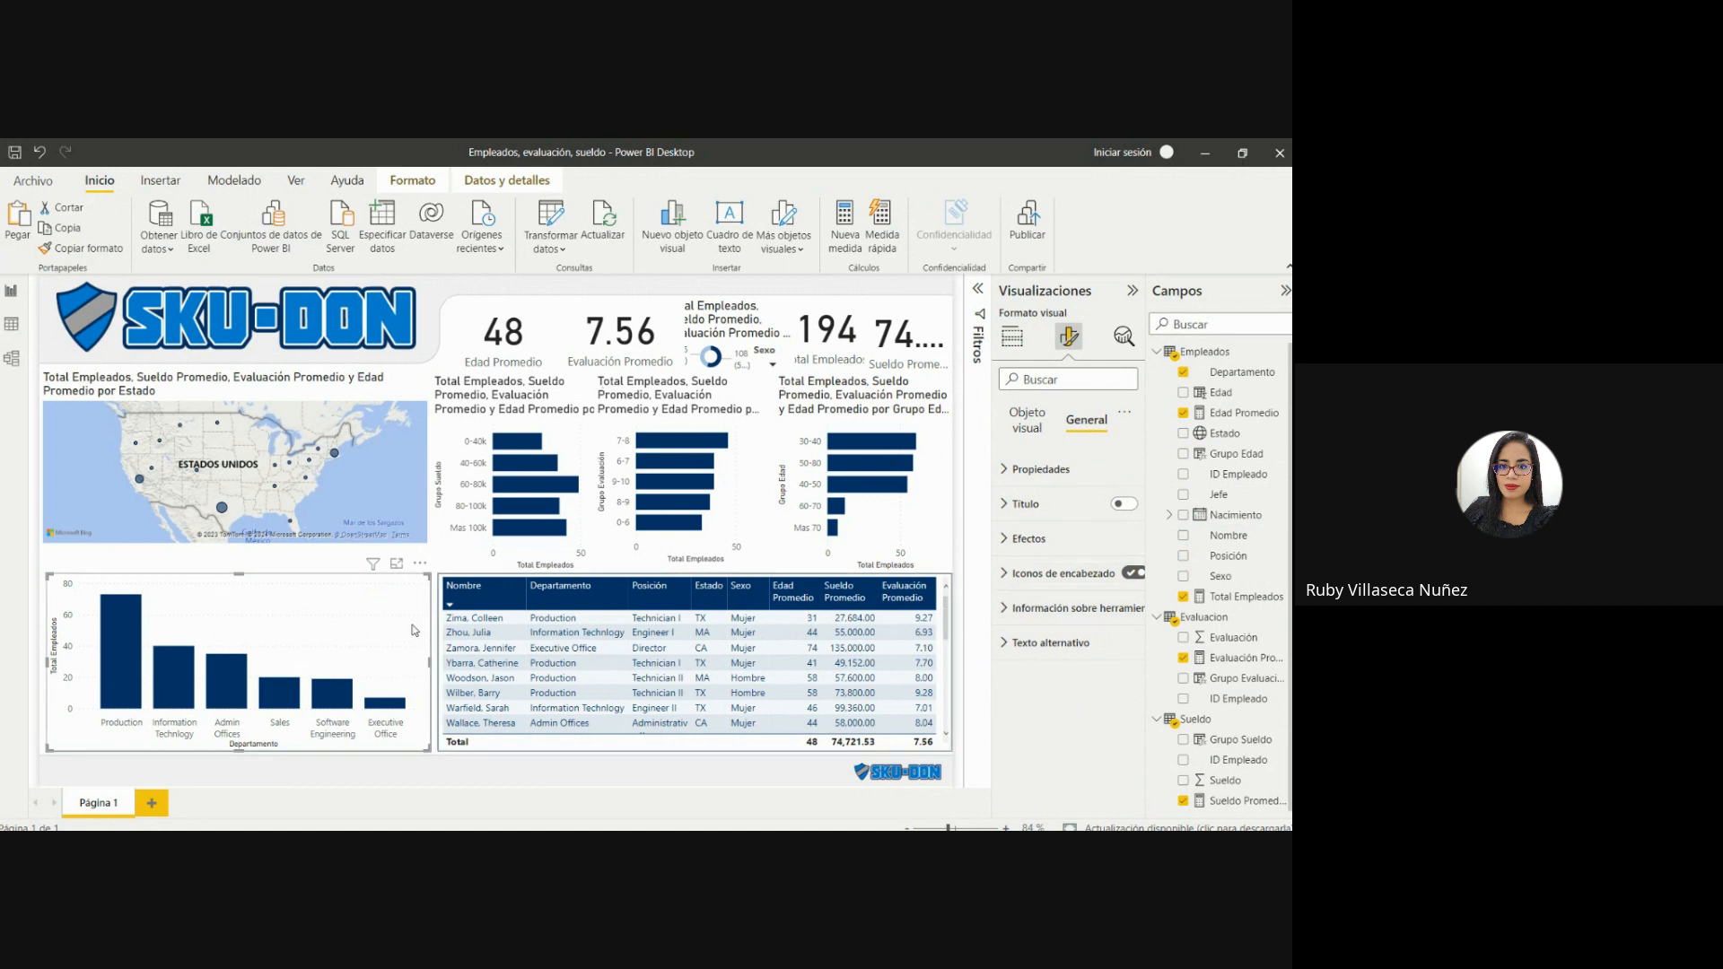
left_click(1019, 422)
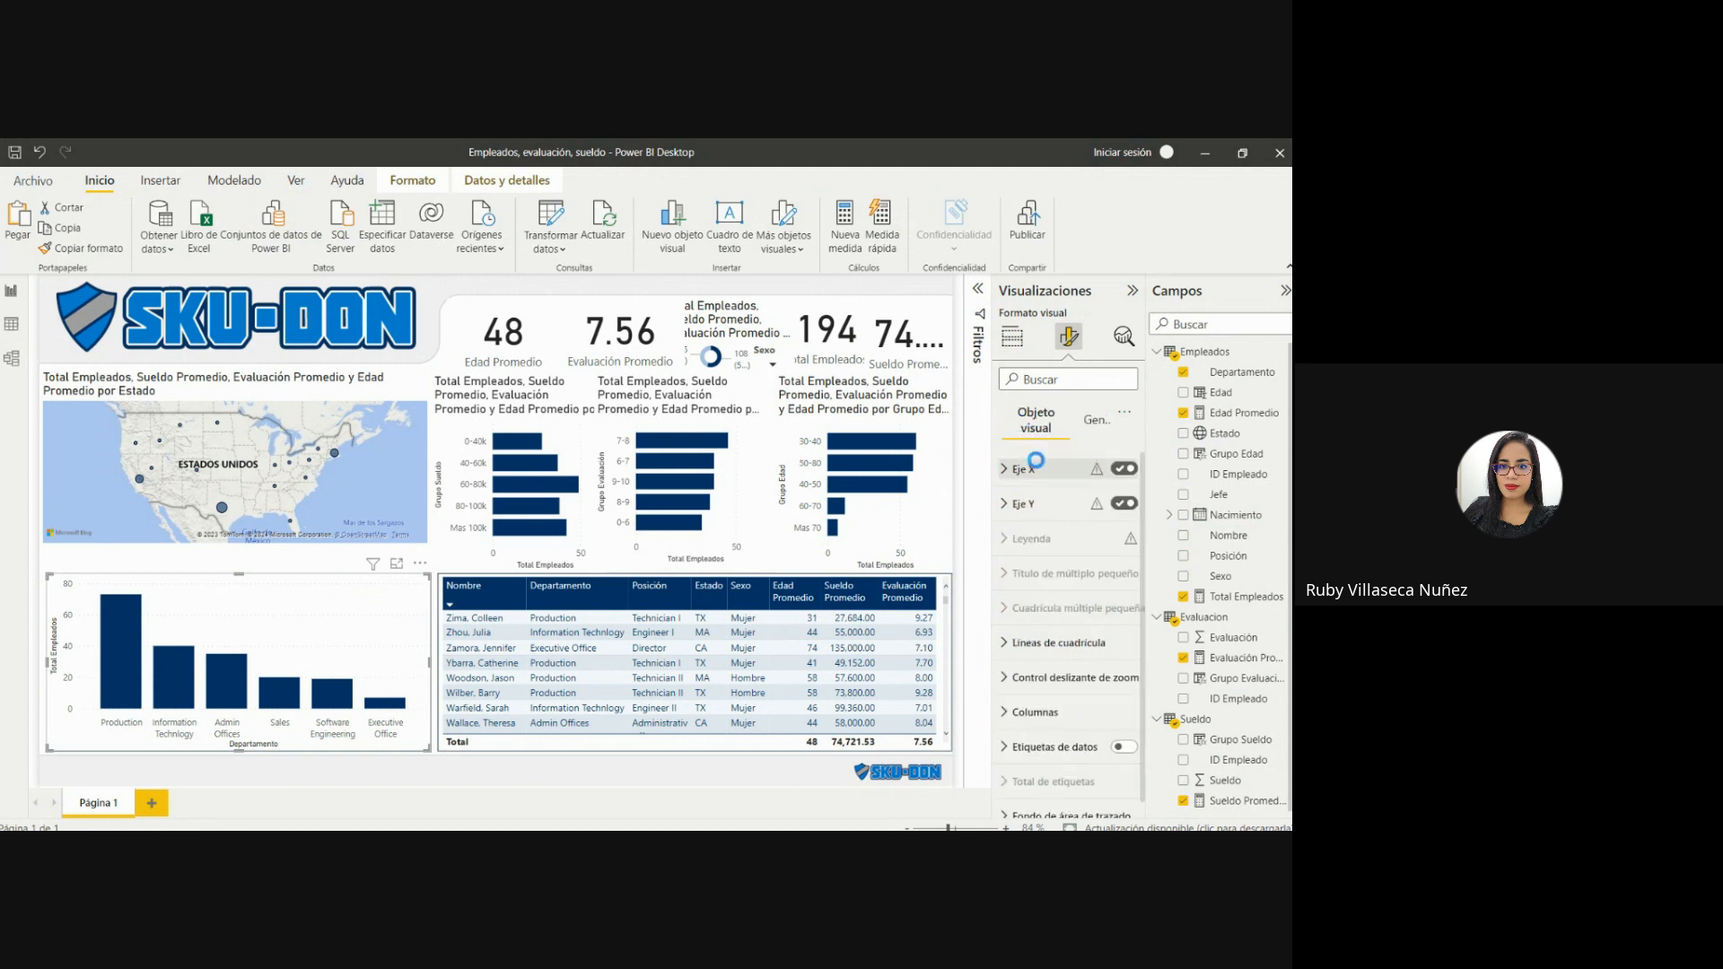
scroll(1068, 664, "down", 1)
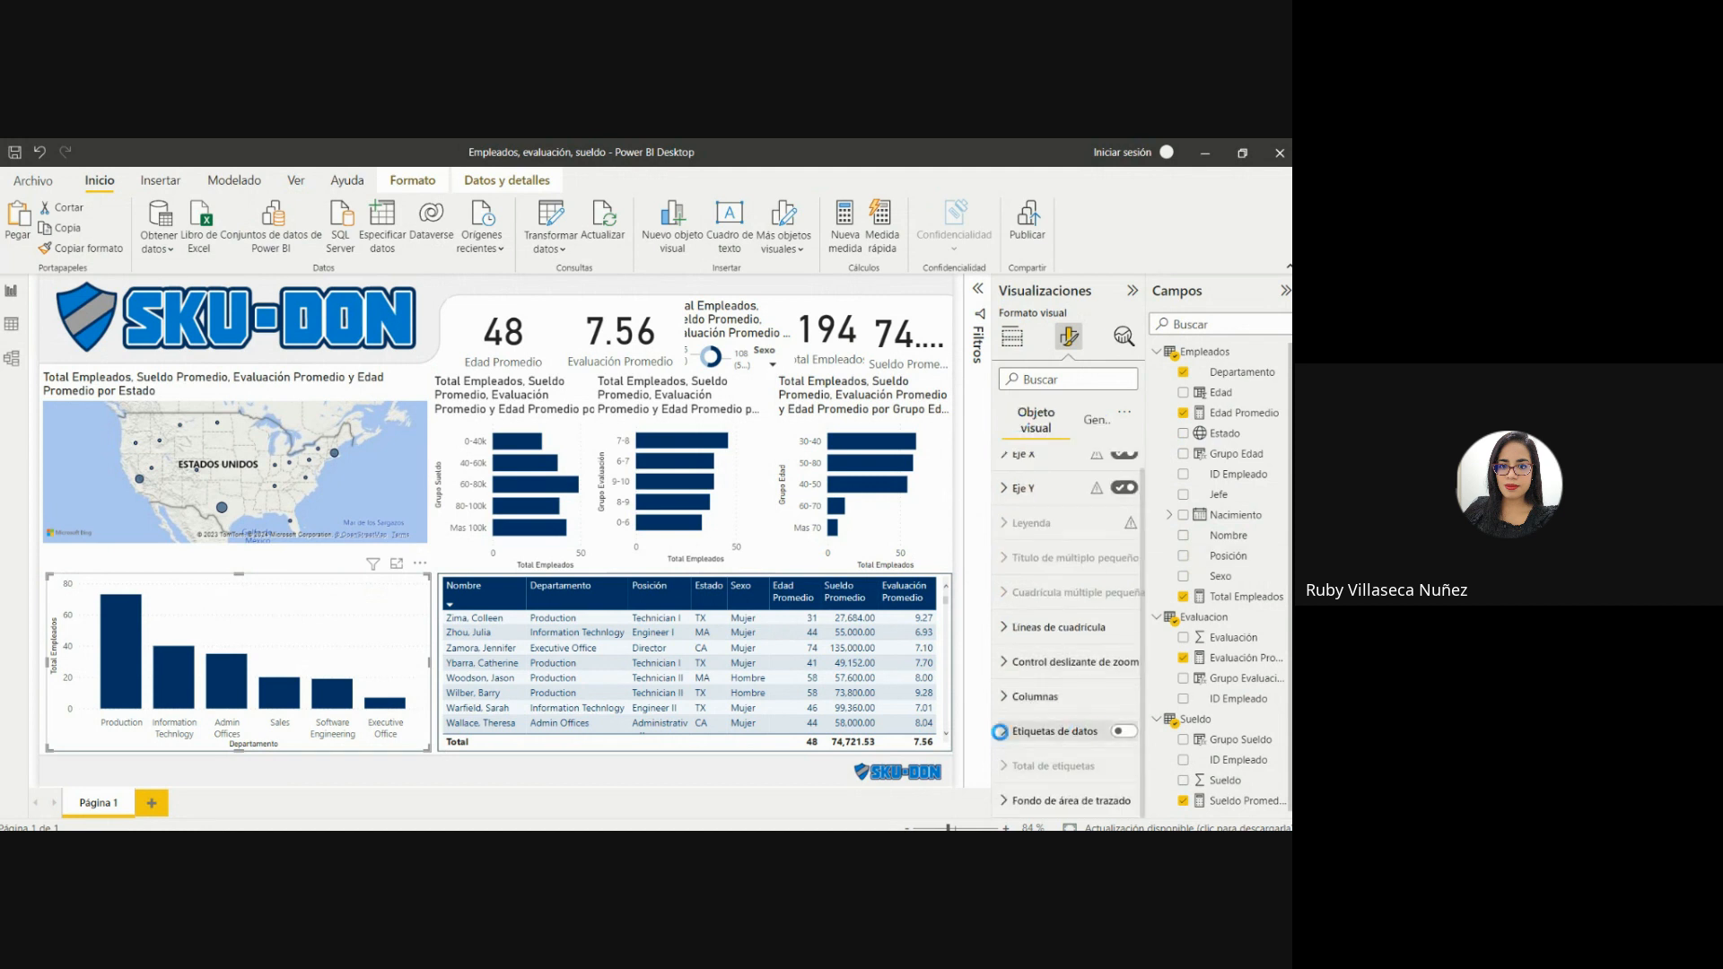
left_click(1123, 731)
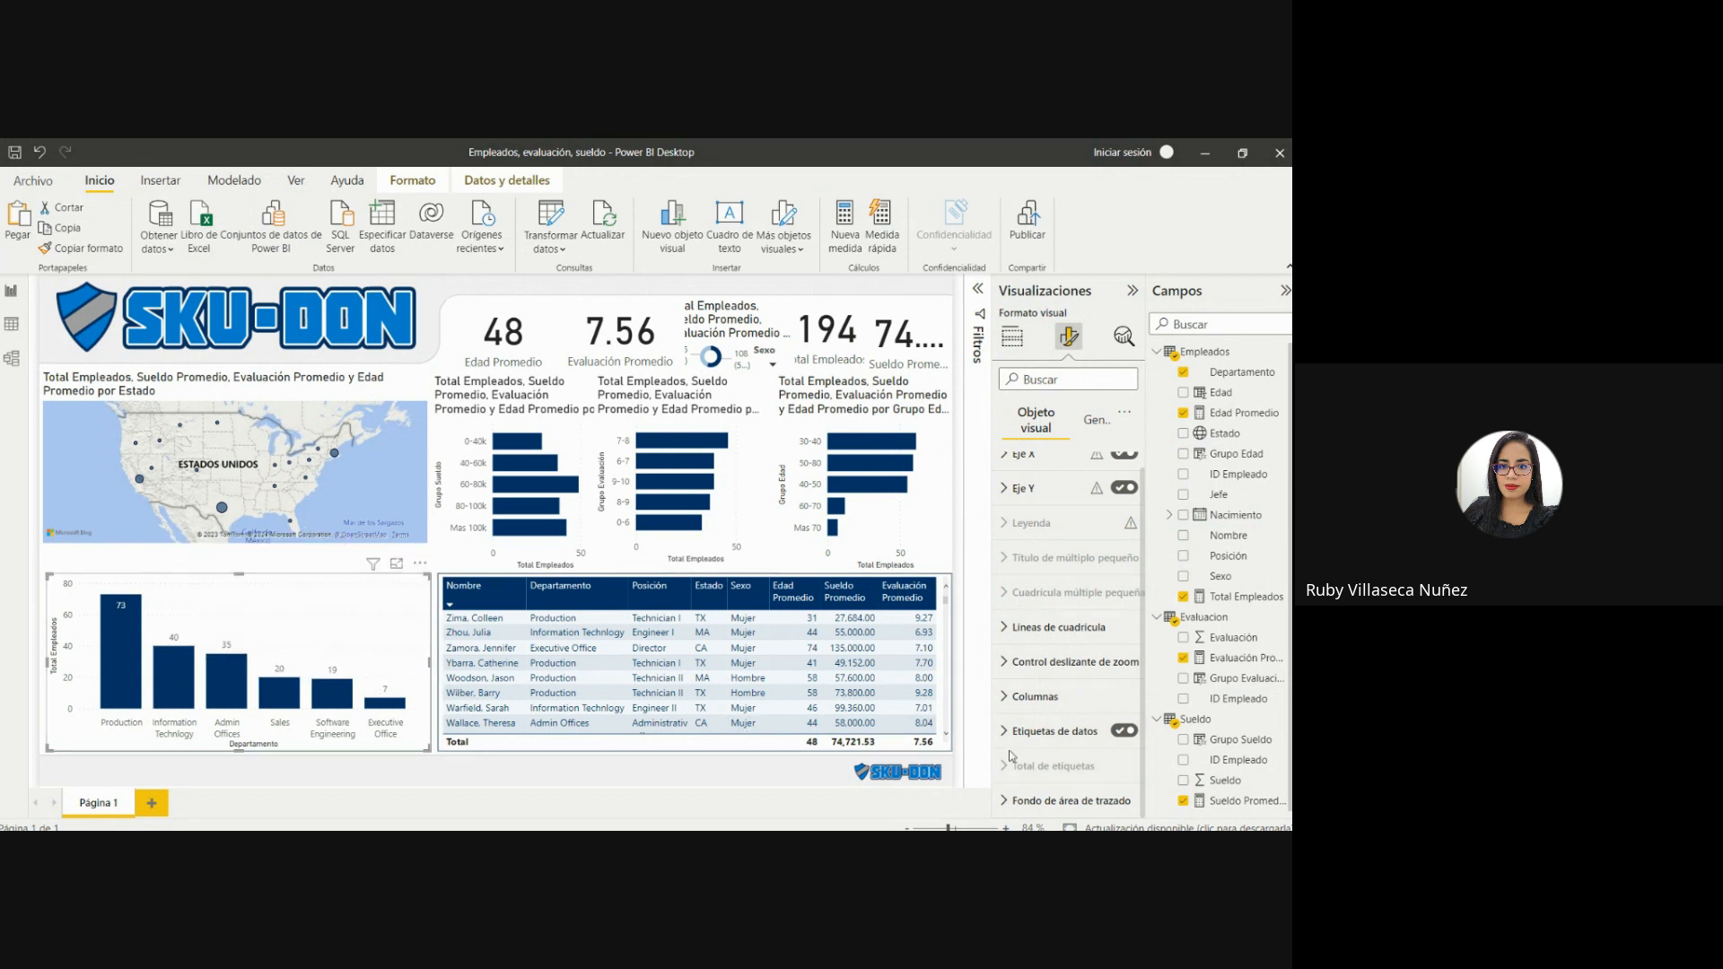
Turn on the background of the column chart's data labels and set its transparency to 0%.
left_click(1059, 731)
left_click_drag(1143, 617, 1143, 790)
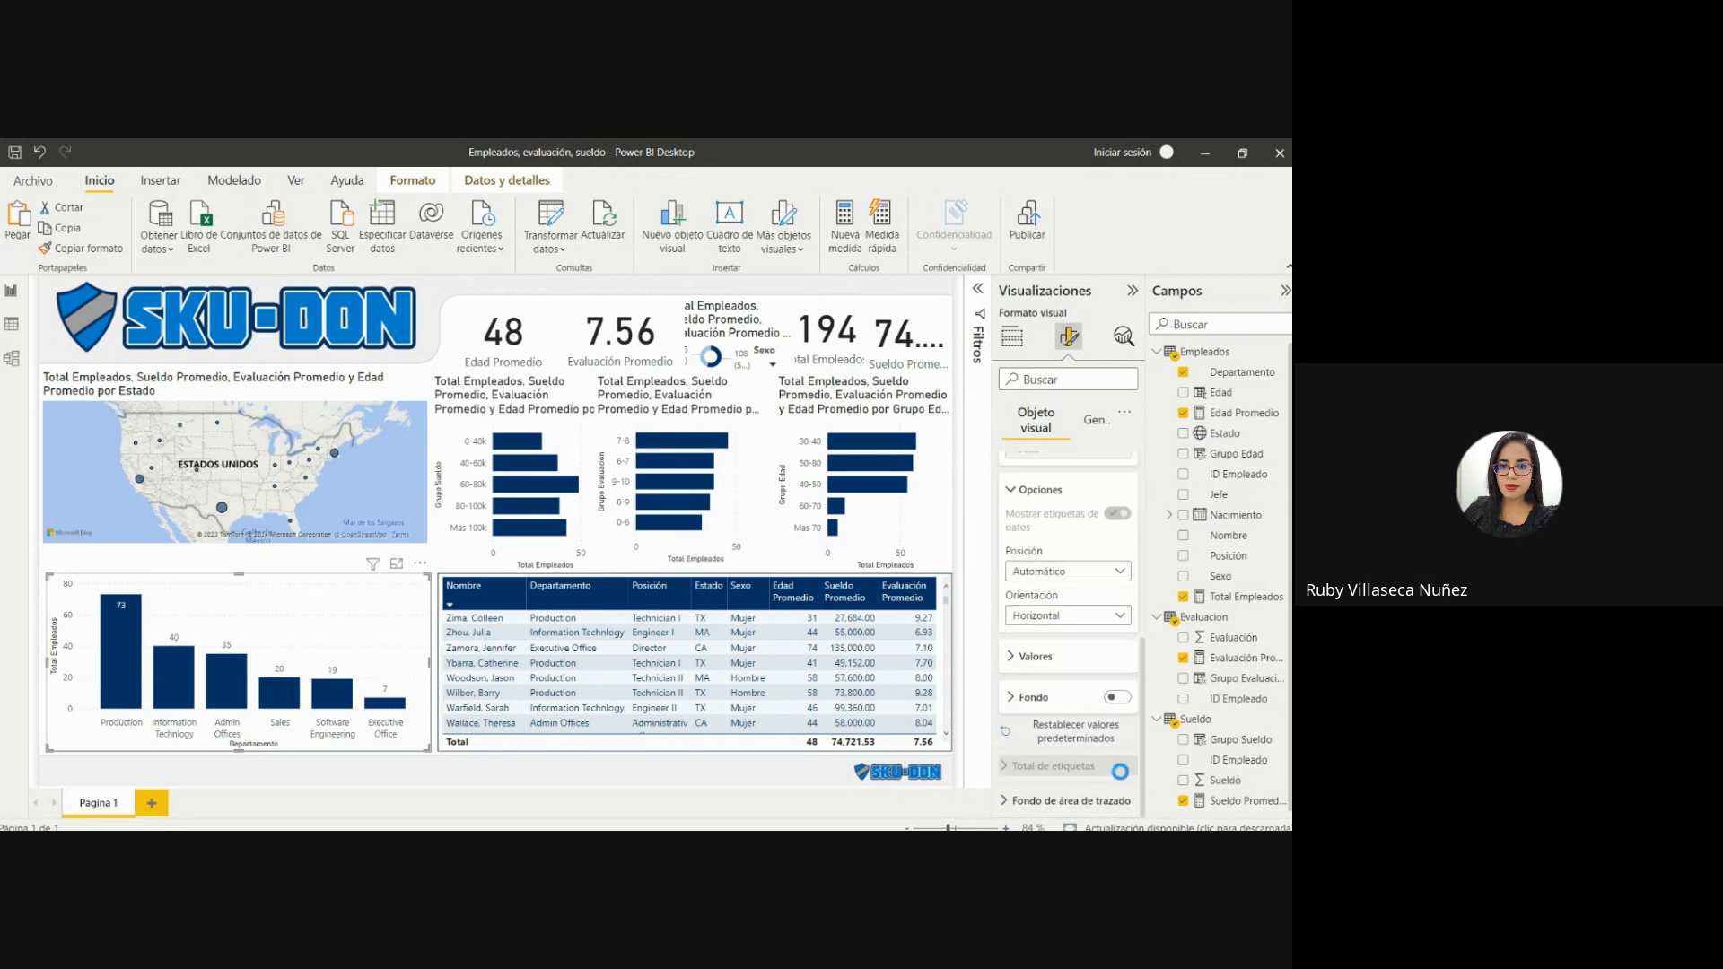
left_click(1118, 697)
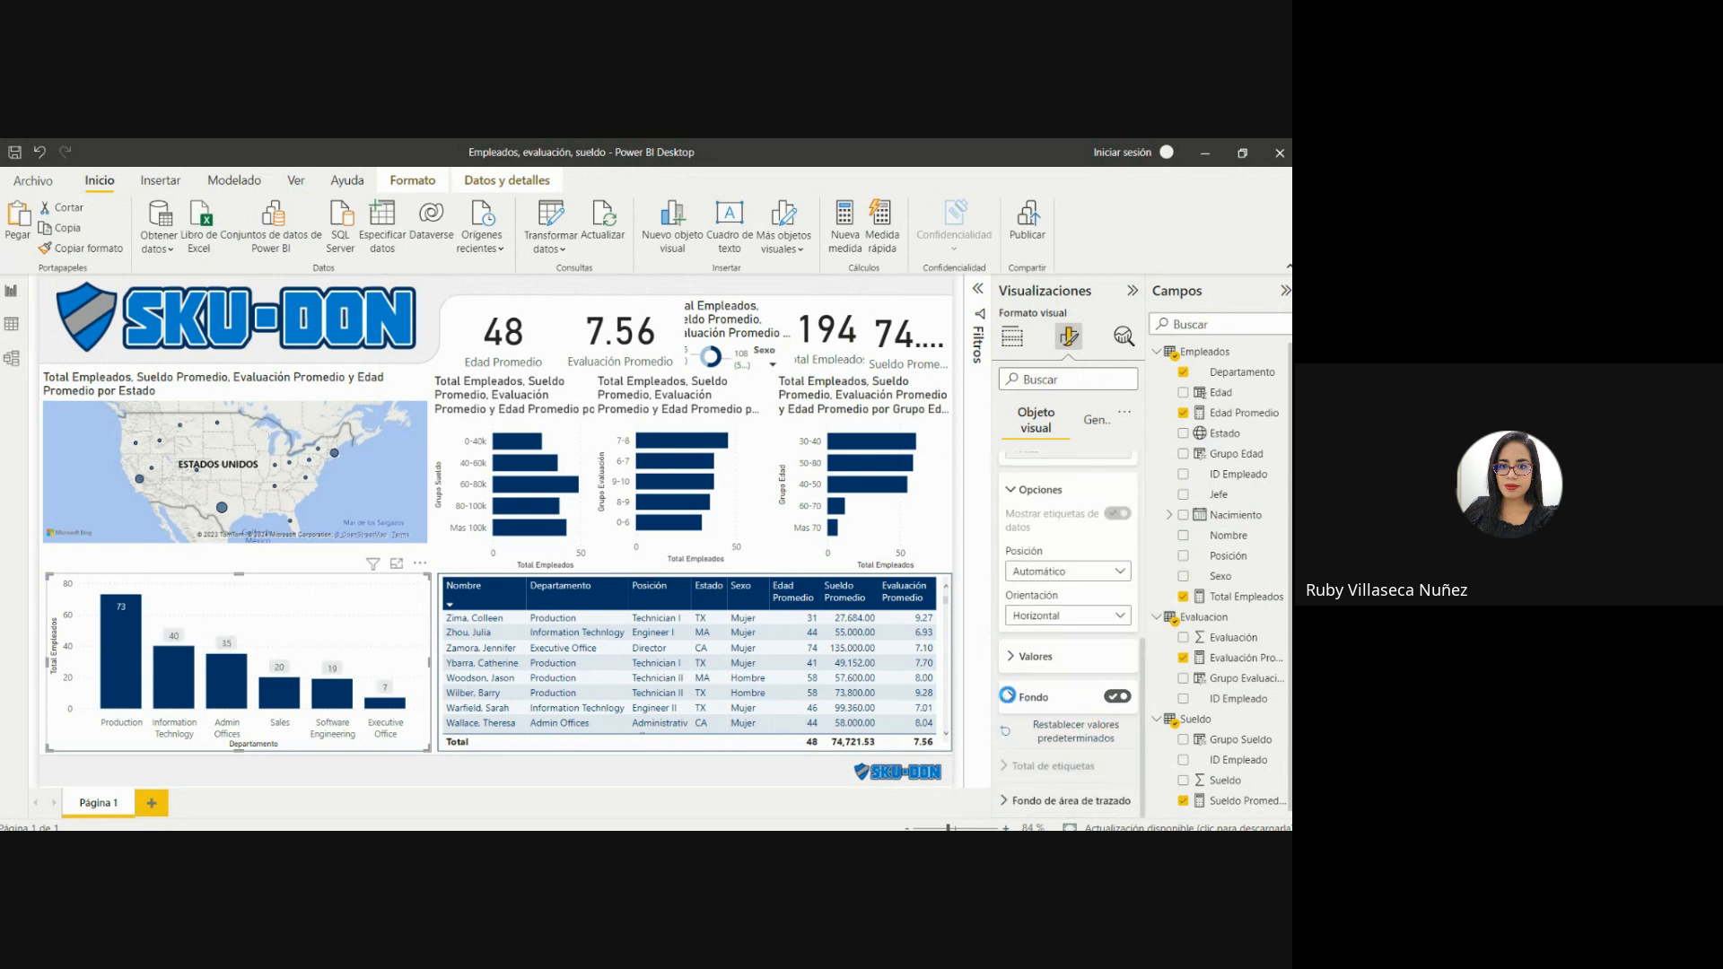
left_click(1008, 697)
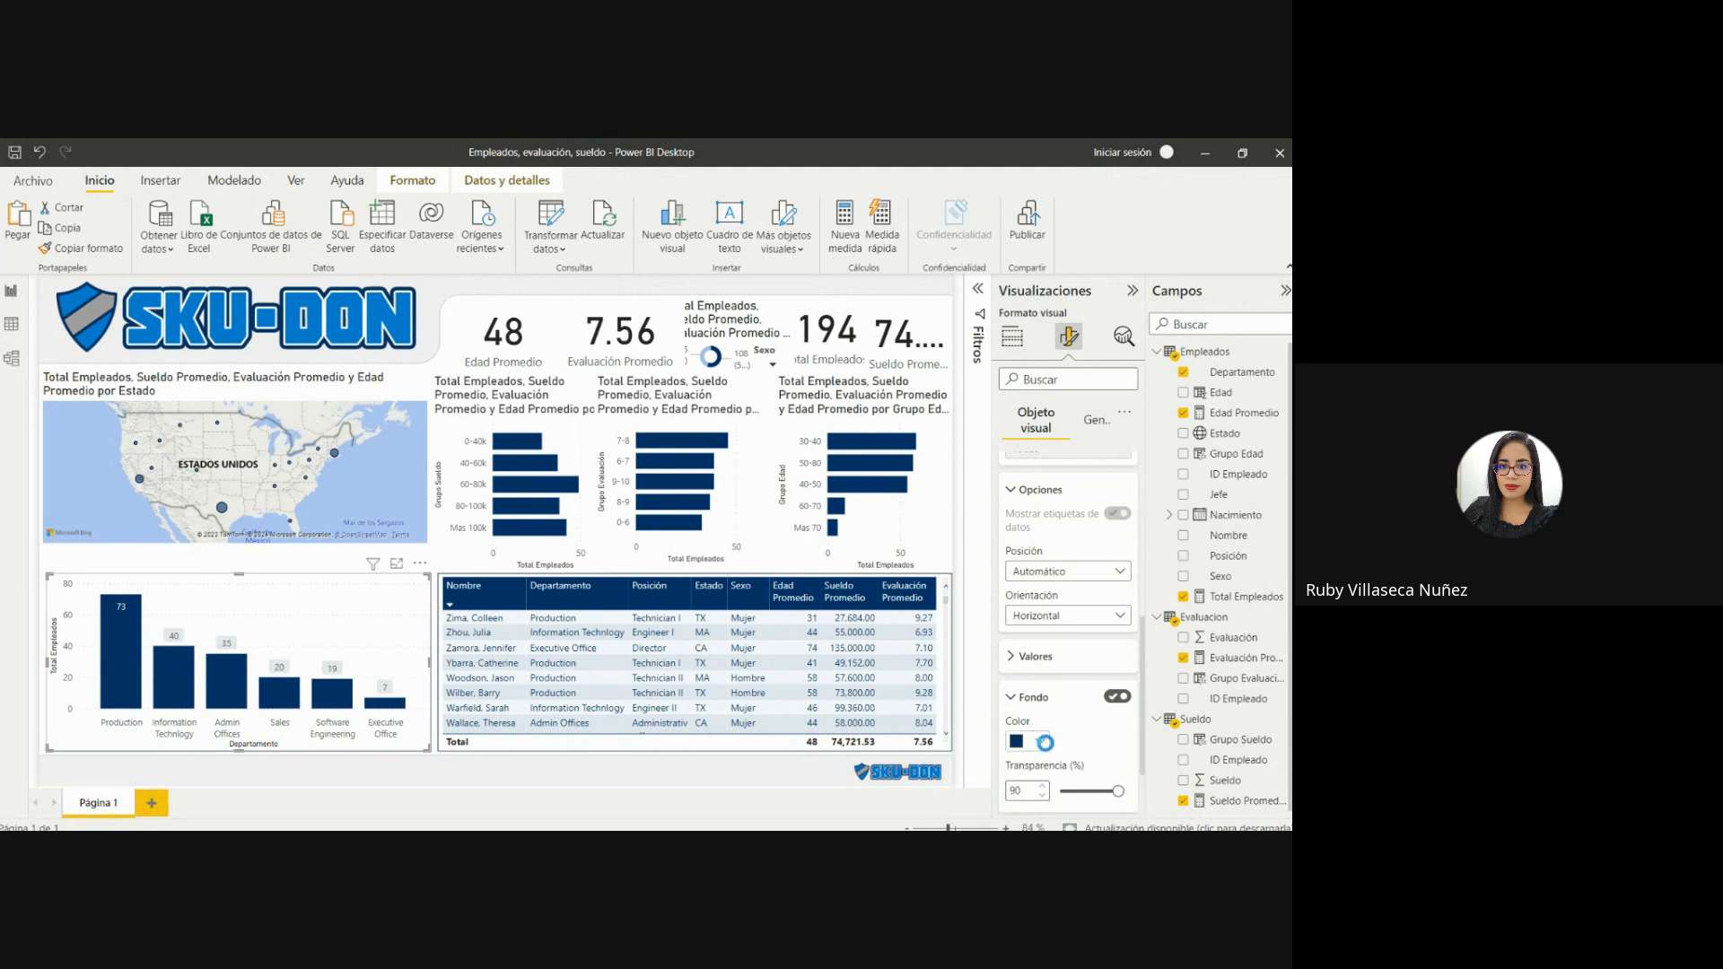
left_click_drag(1118, 790, 1059, 790)
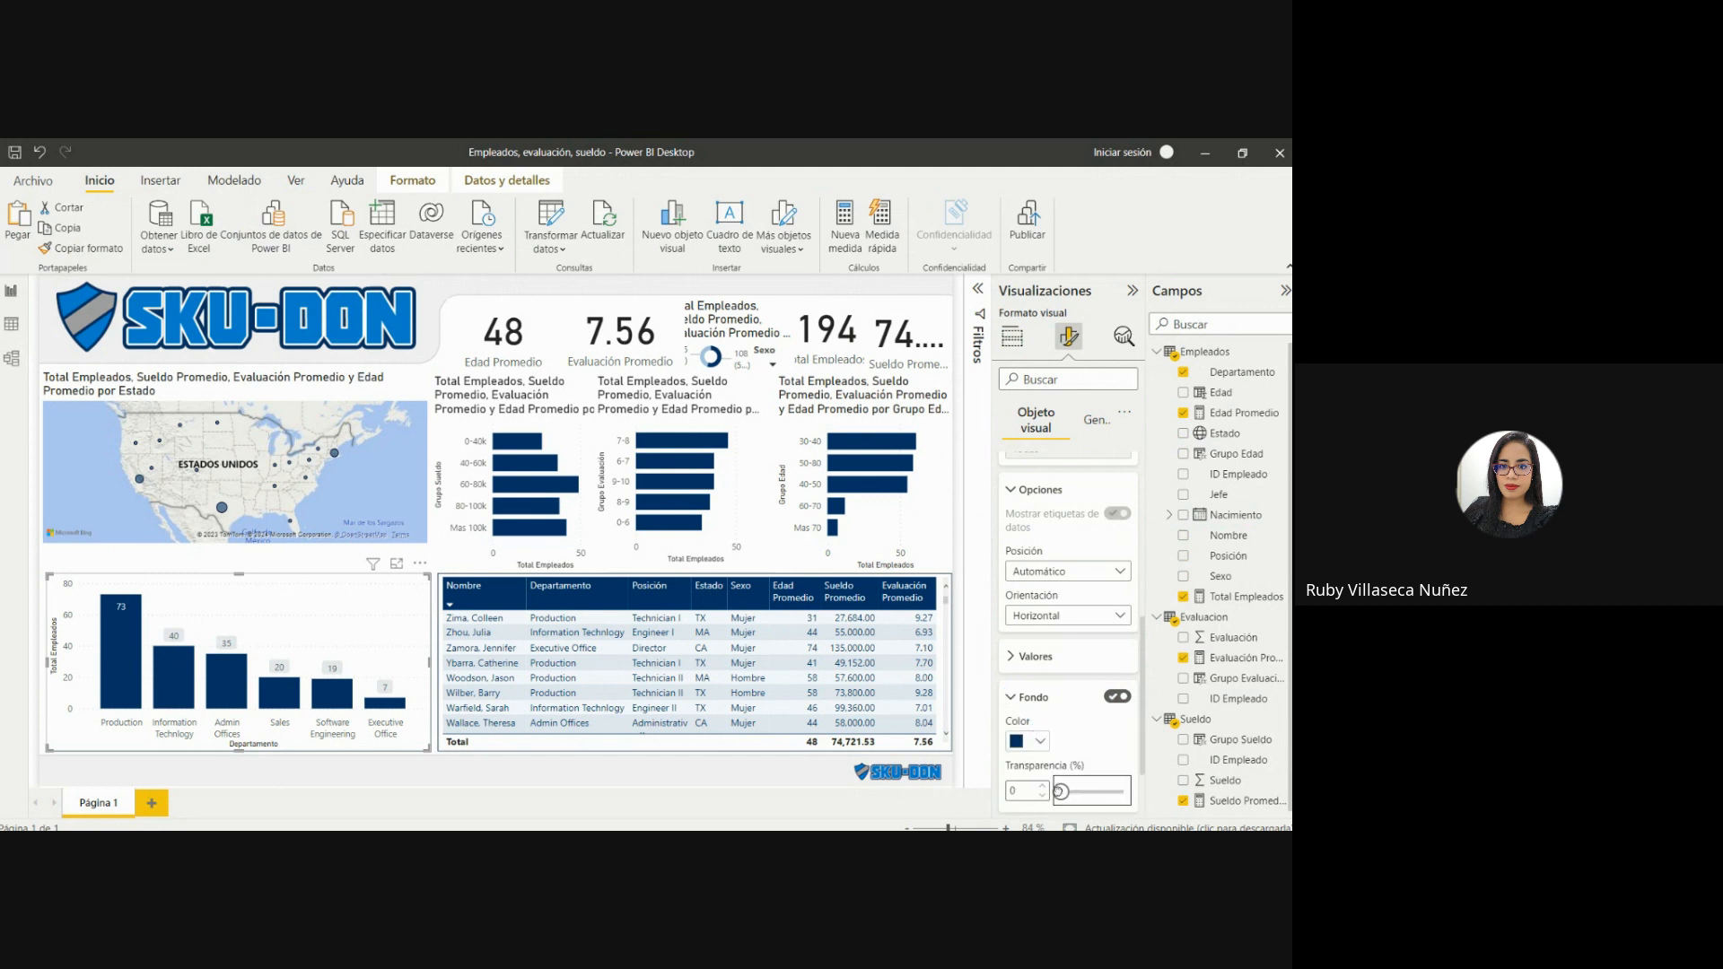
Color the data label values white and extend the column chart's left edge slightly outward.
left_click(1100, 656)
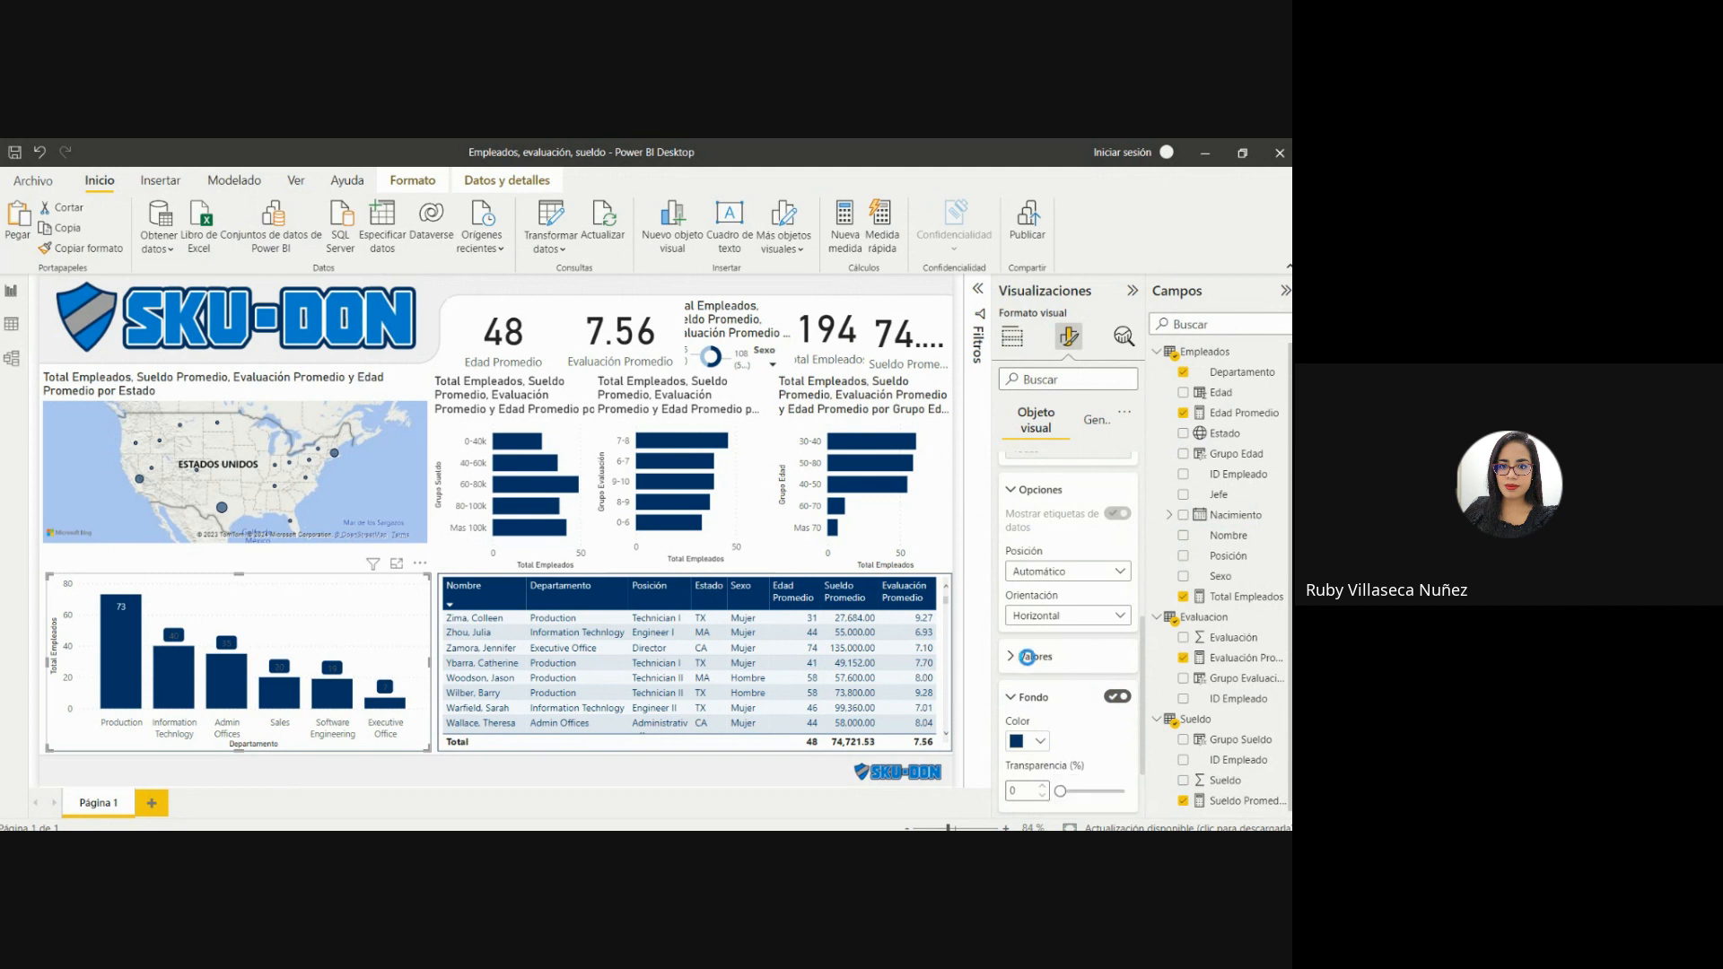
left_click(1039, 771)
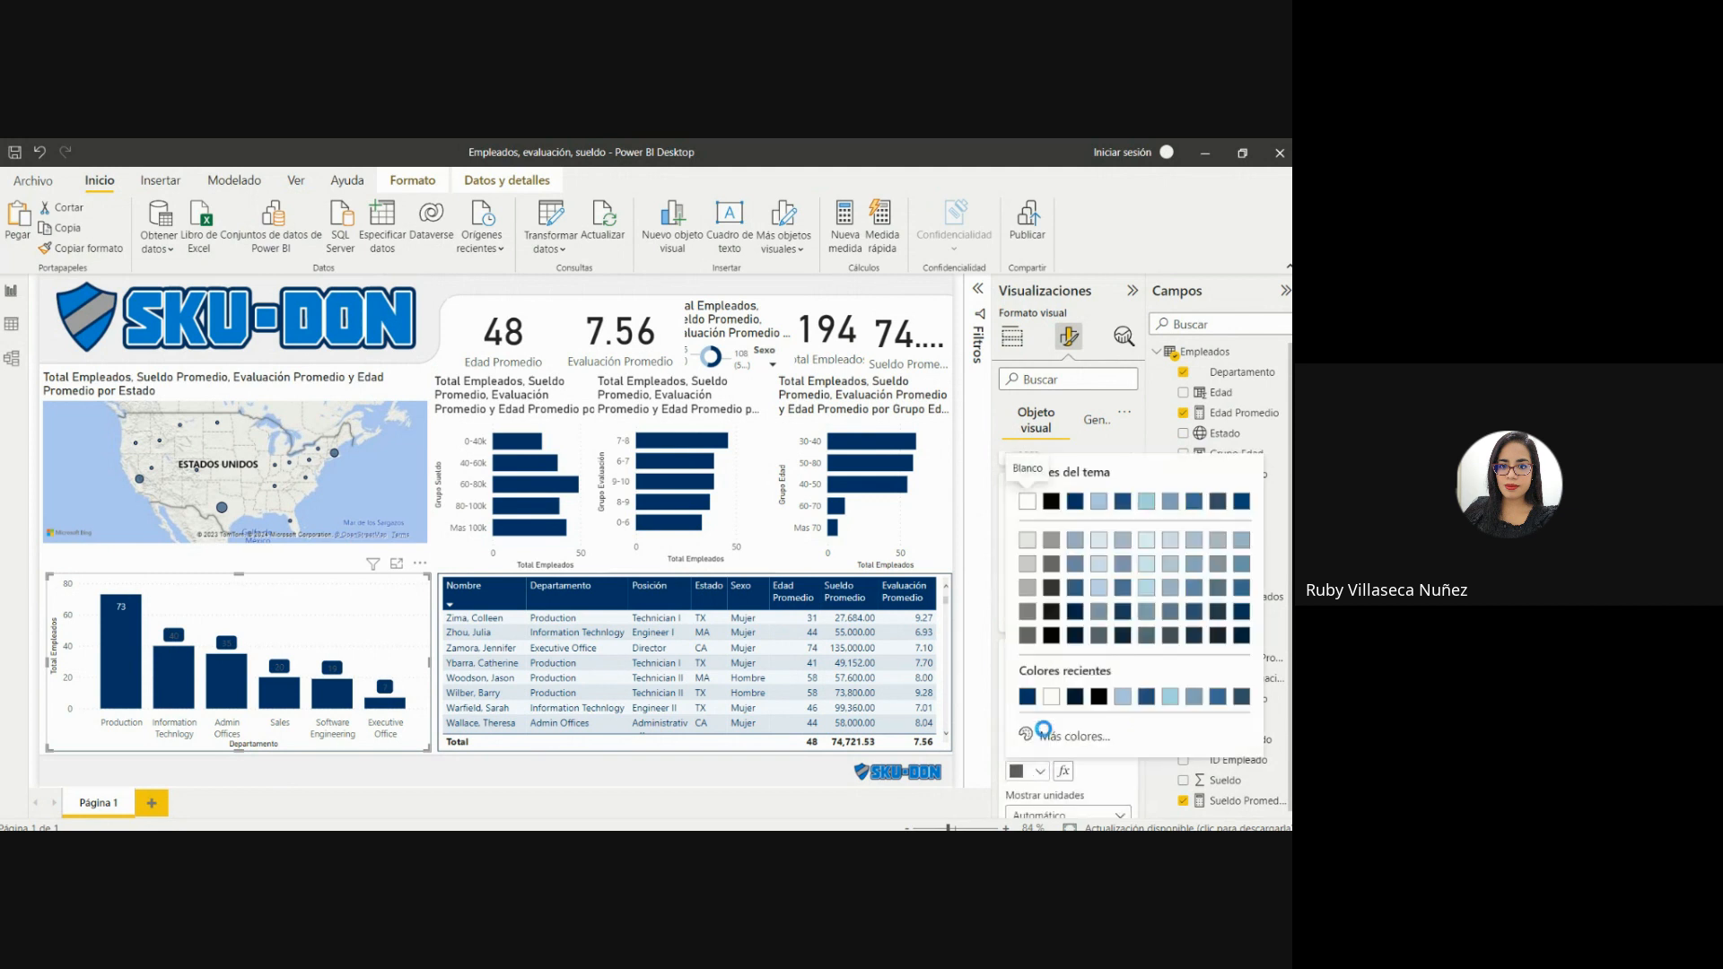
left_click(1051, 699)
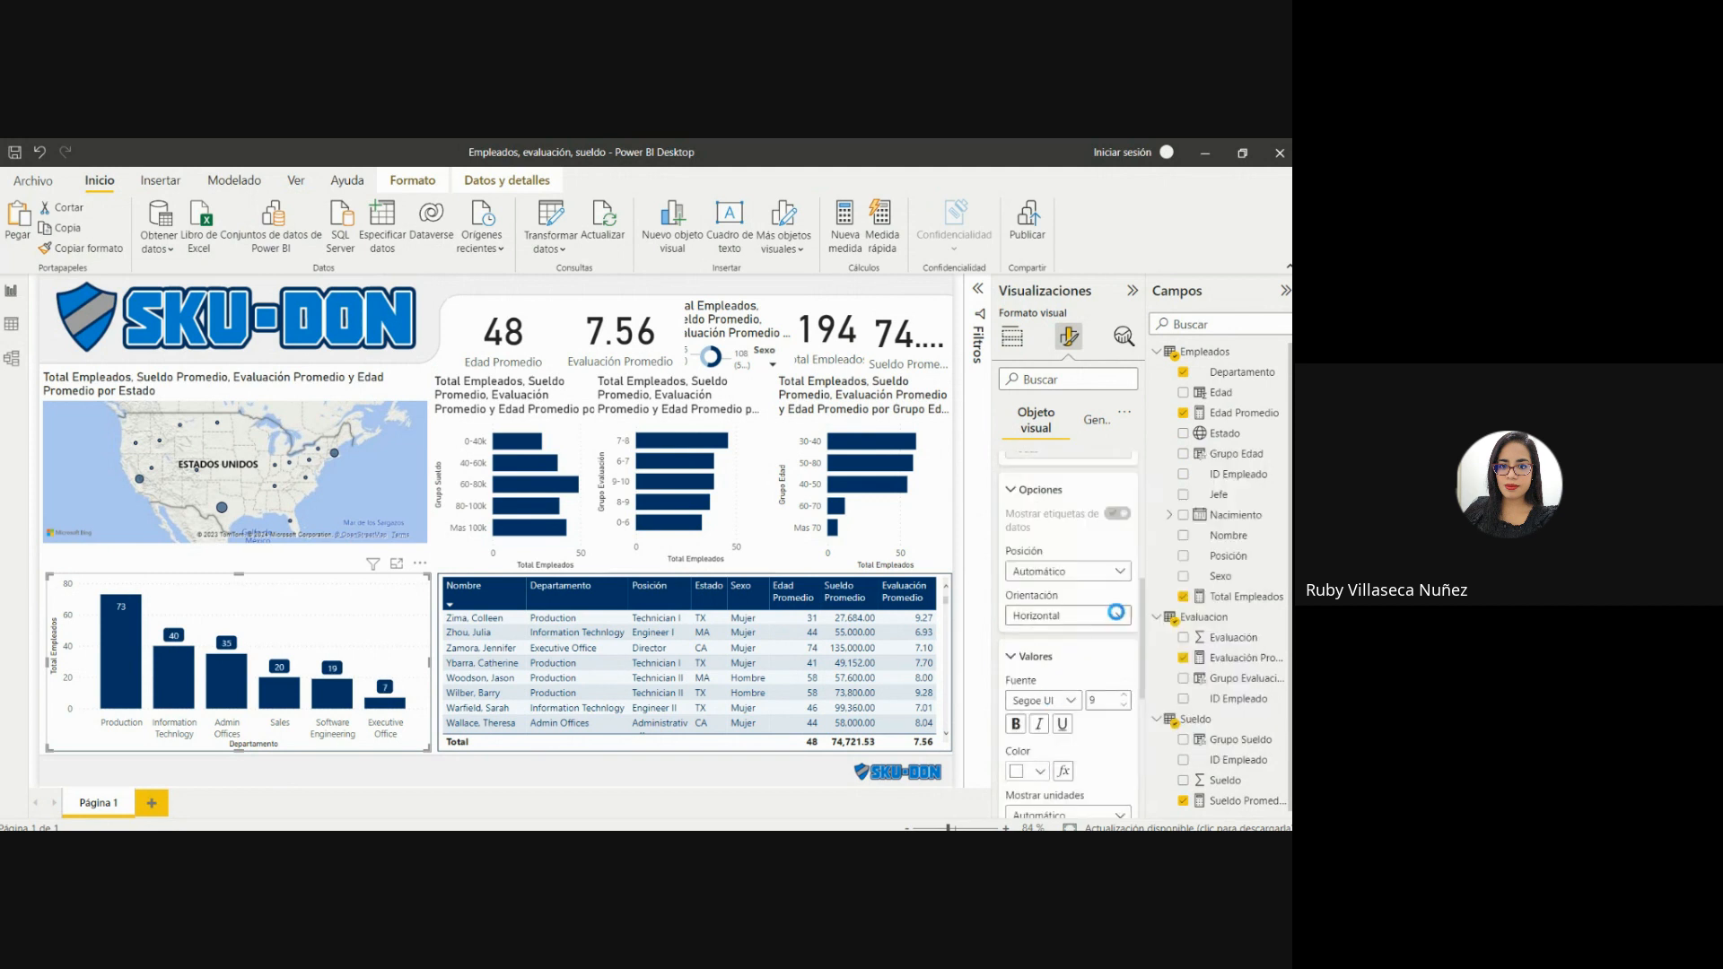
left_click_drag(1143, 626, 1143, 705)
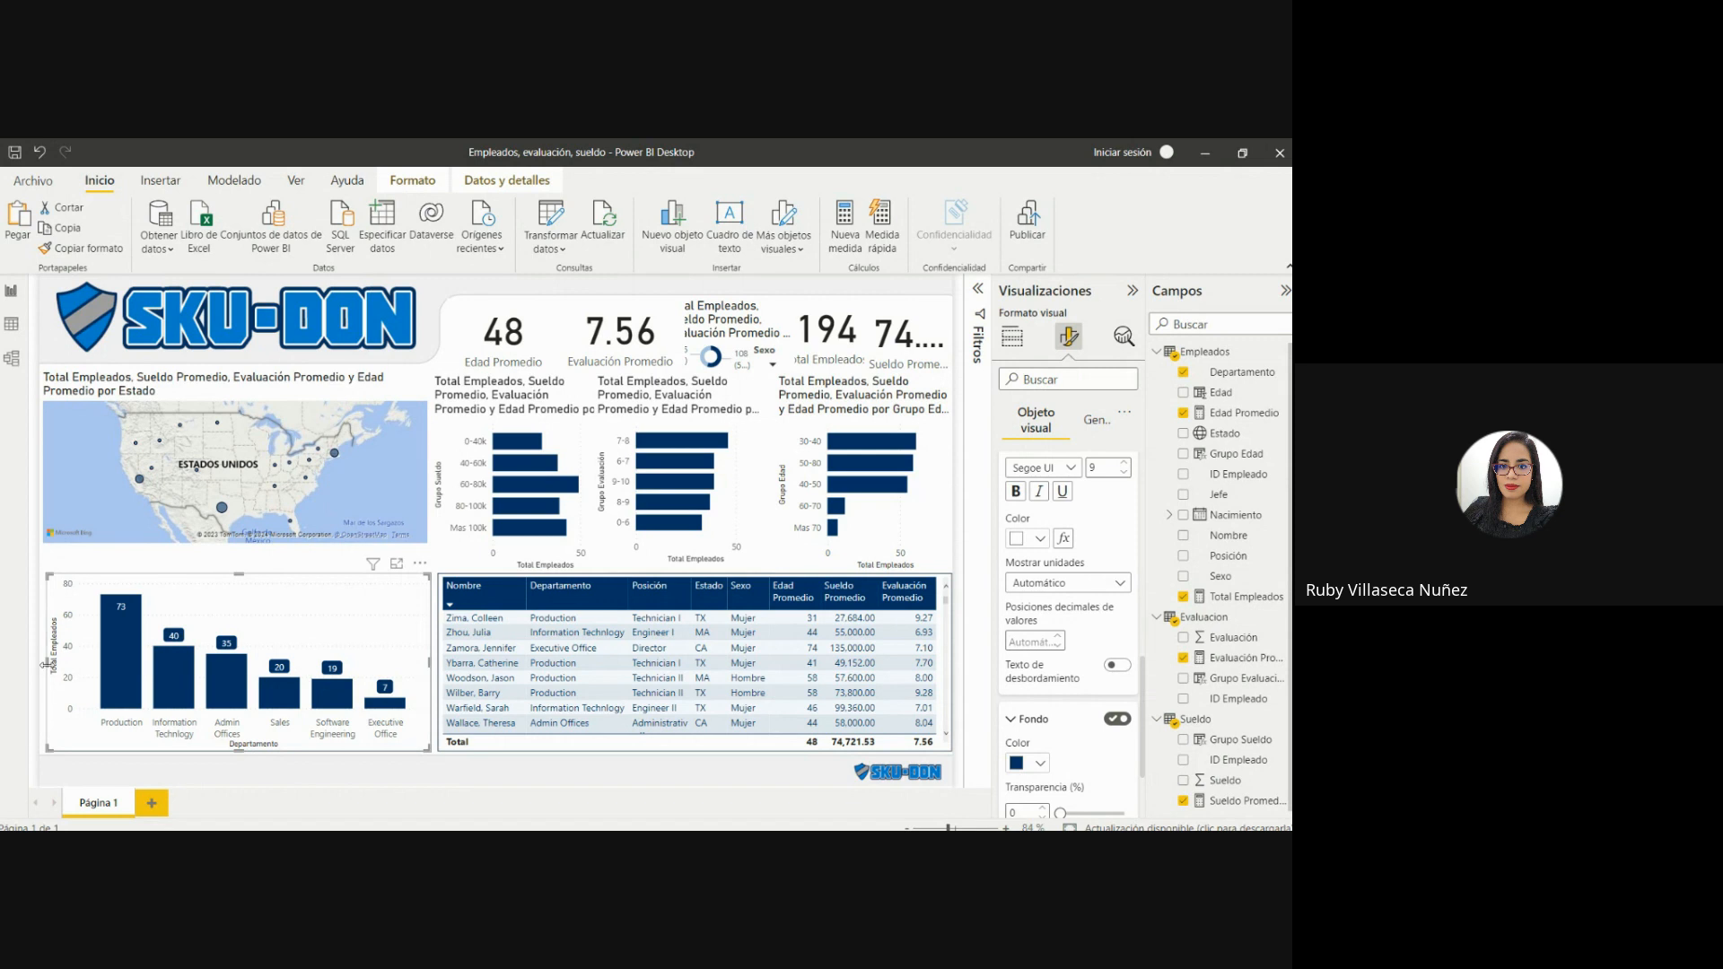
left_click_drag(45, 664, 33, 662)
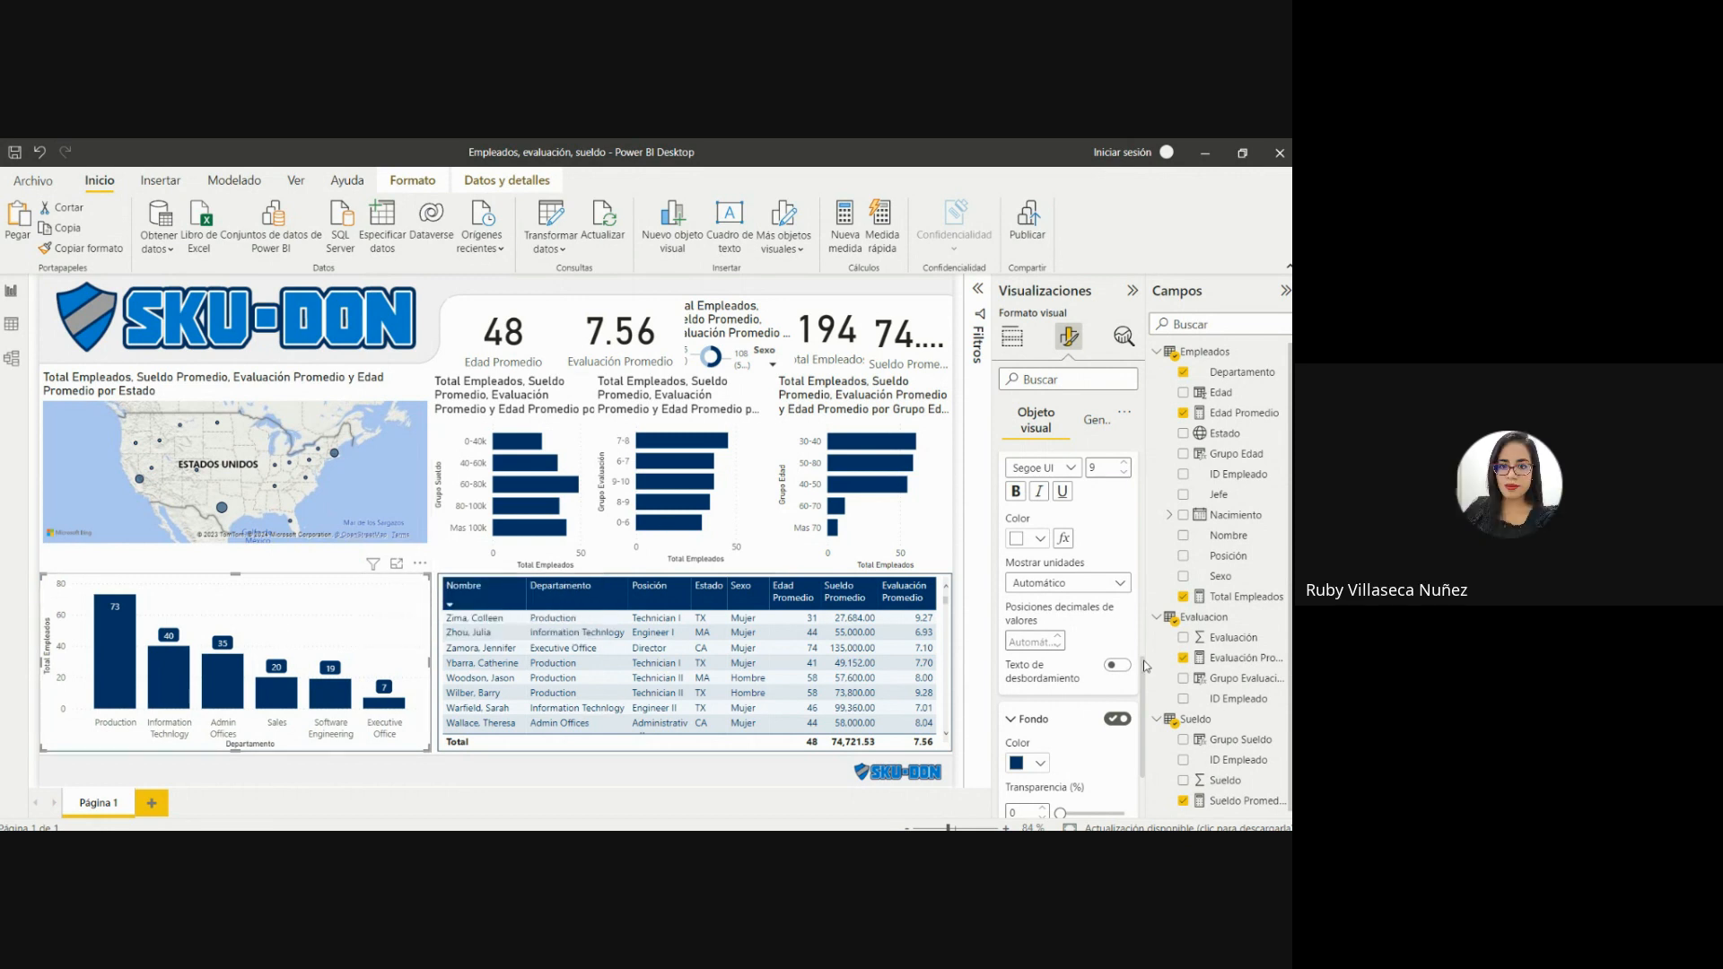
Review the data labels' value color options and apply #003366 as the label background color.
left_click_drag(1144, 680, 1155, 521)
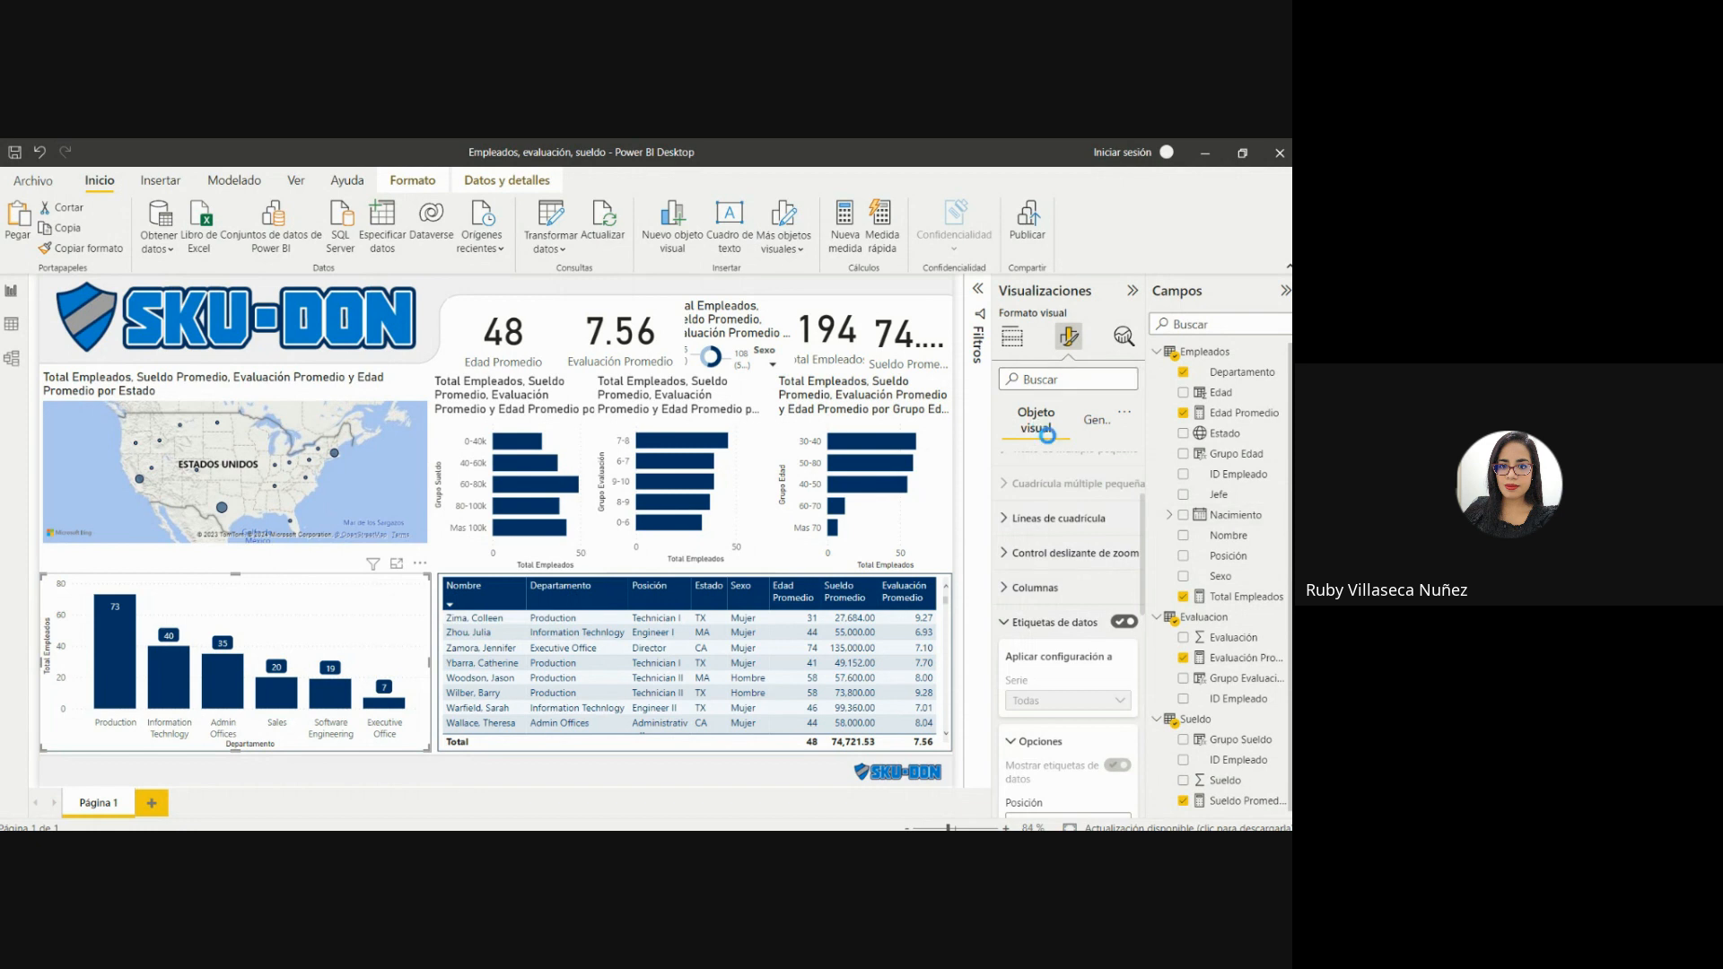
scroll(1072, 570, "down", 2)
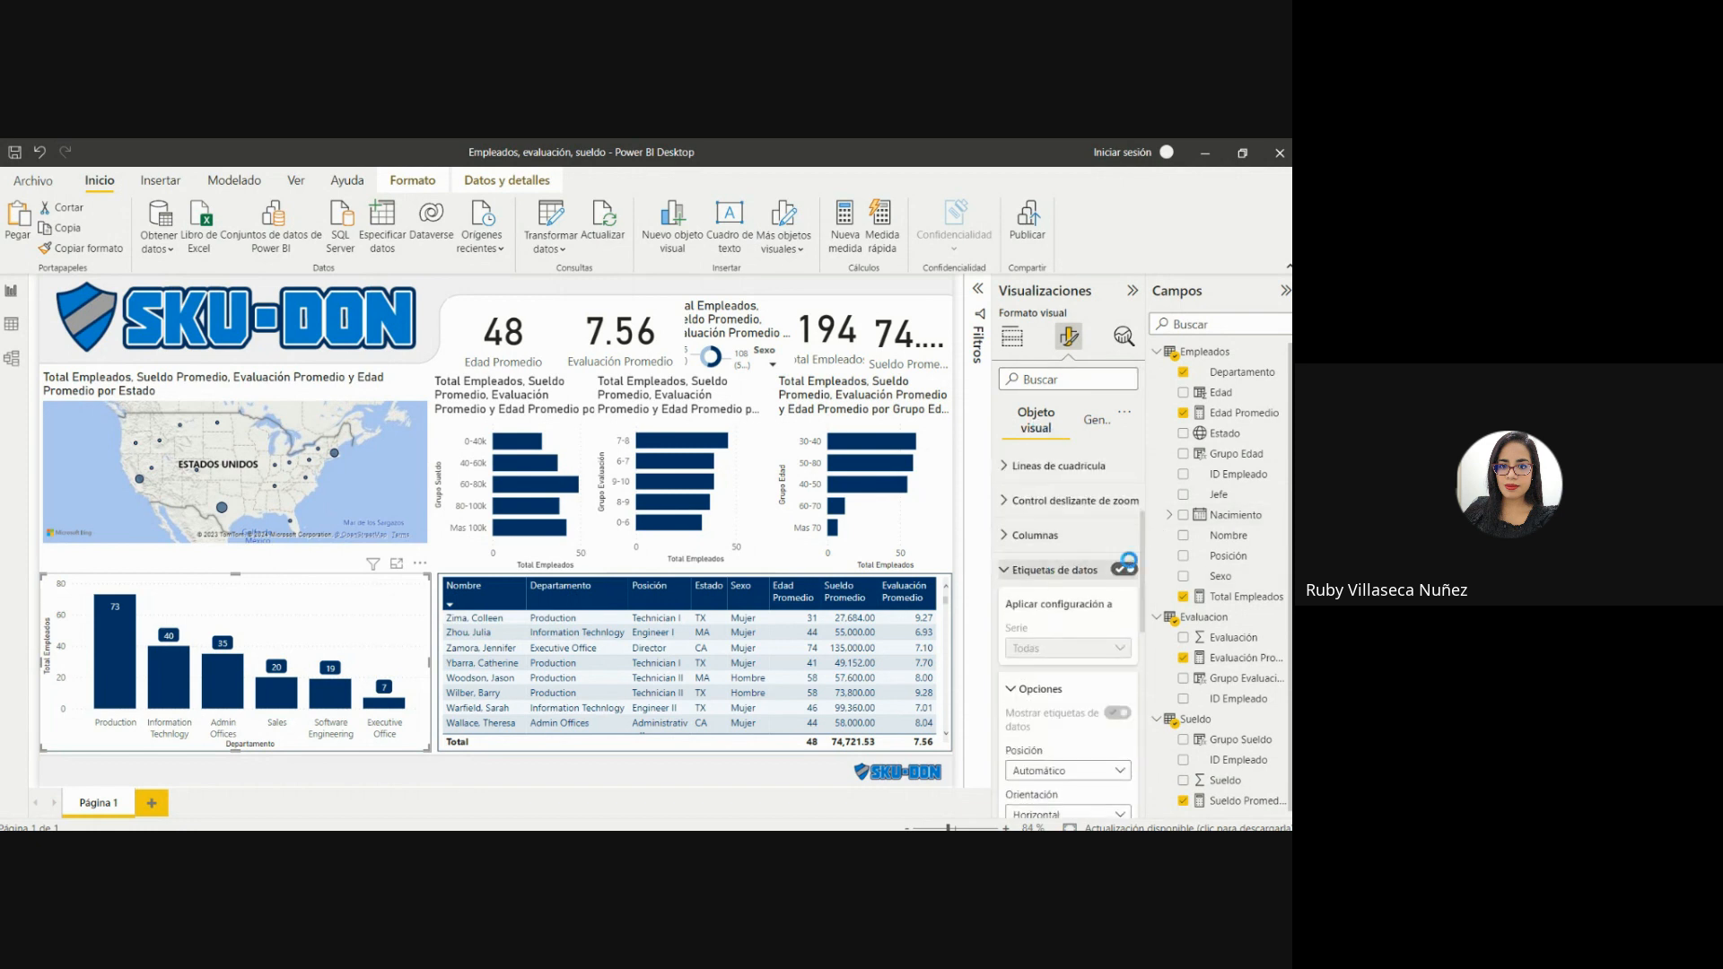
left_click_drag(1143, 568, 1146, 695)
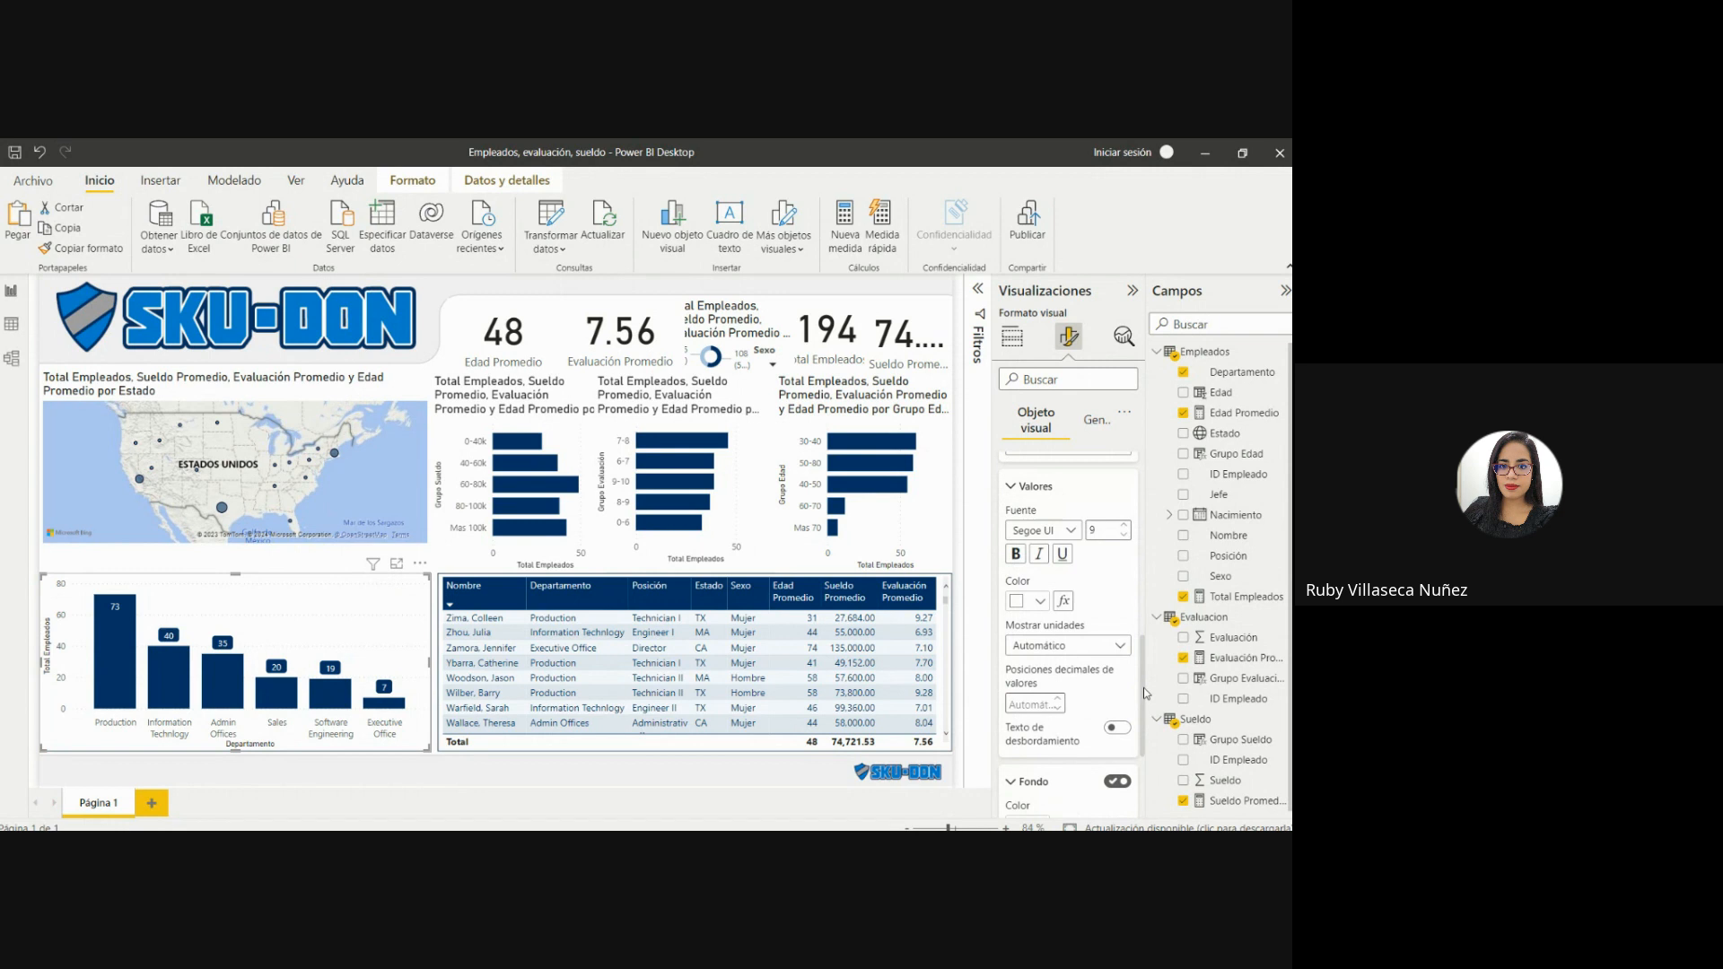
left_click(1016, 600)
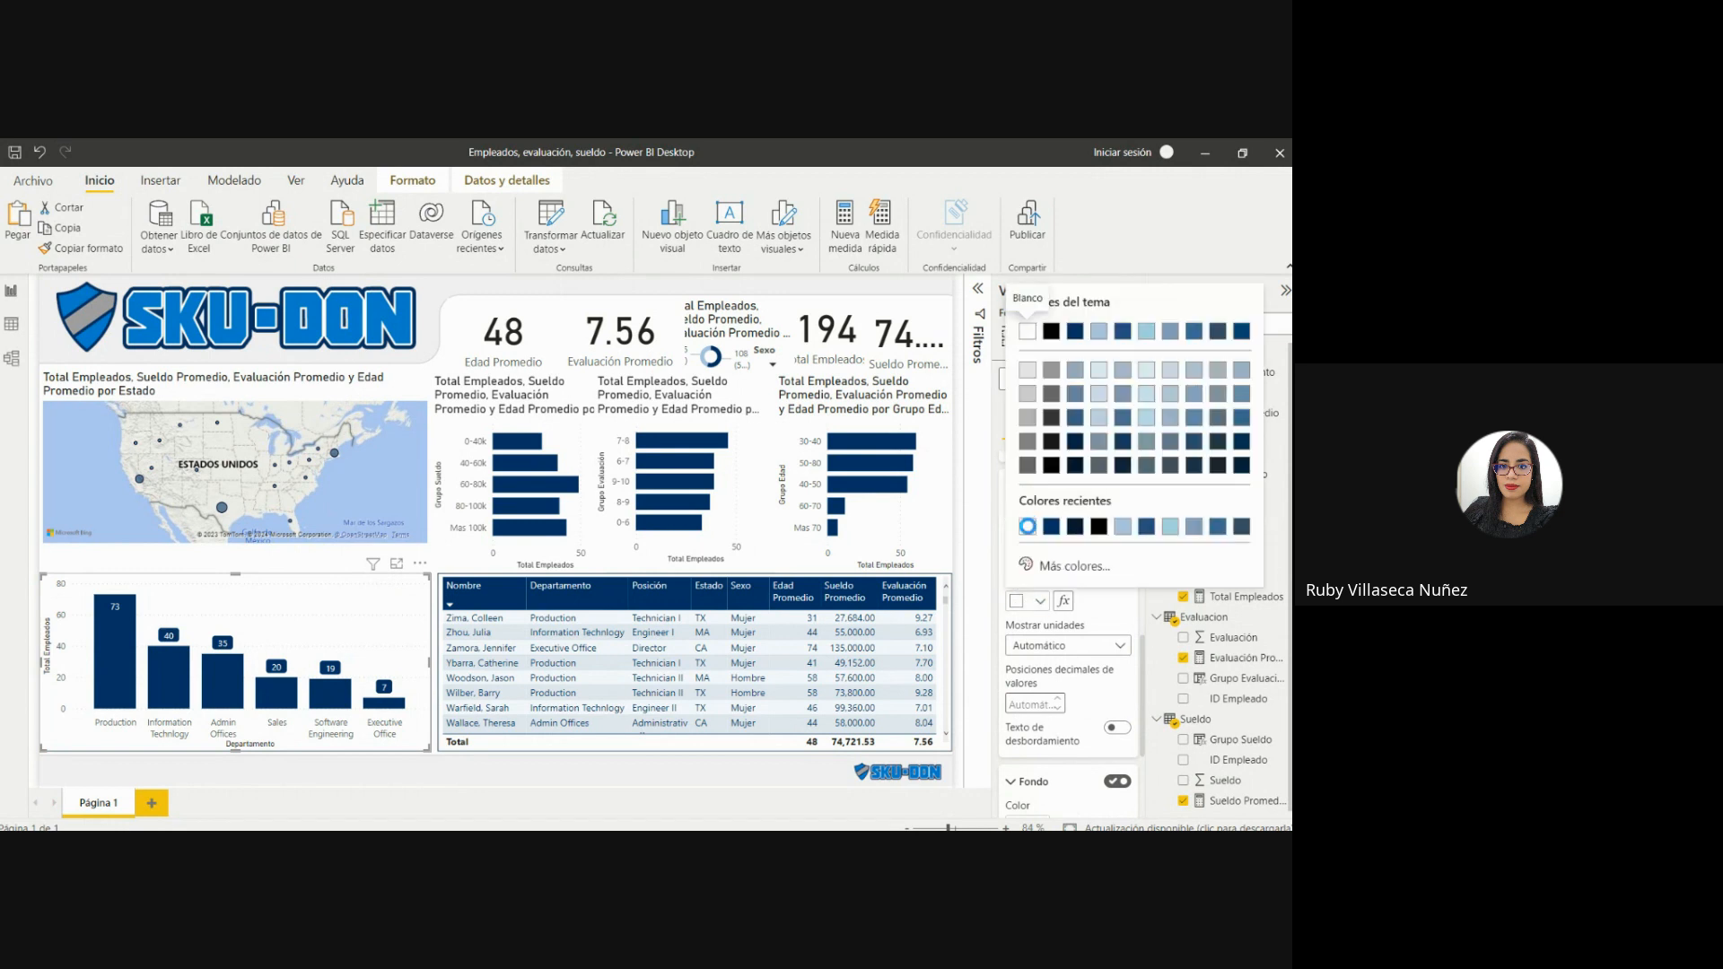
left_click(1043, 599)
left_click_drag(1142, 643, 1146, 707)
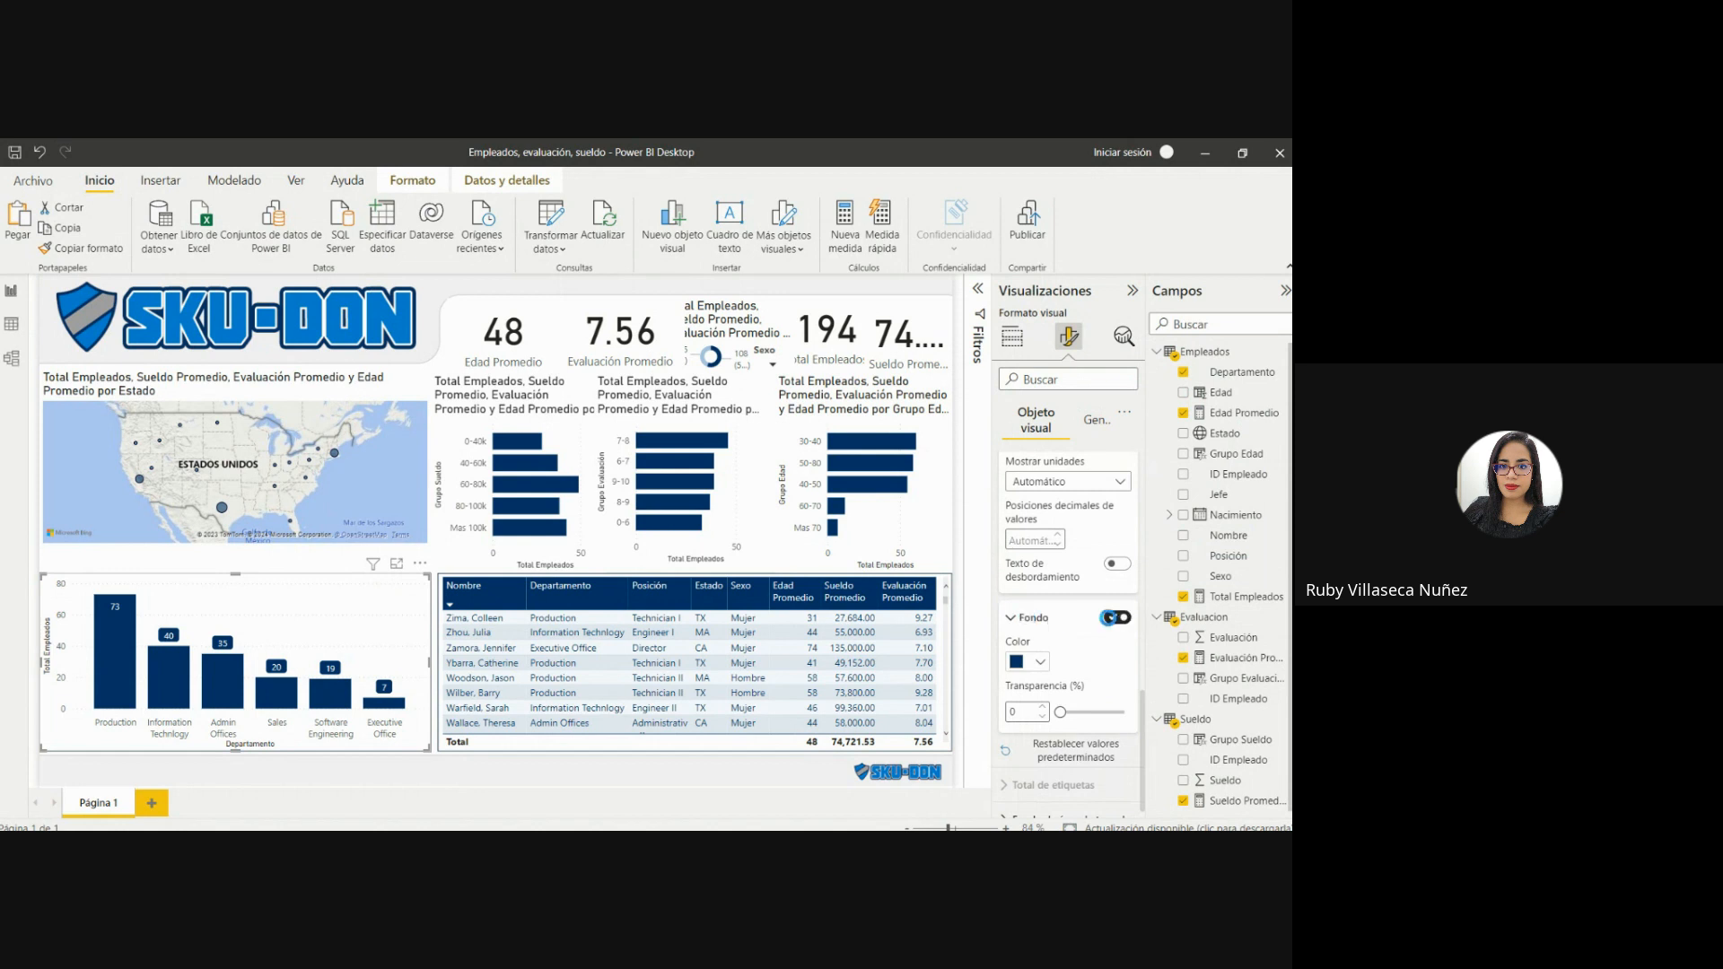
left_click(1039, 661)
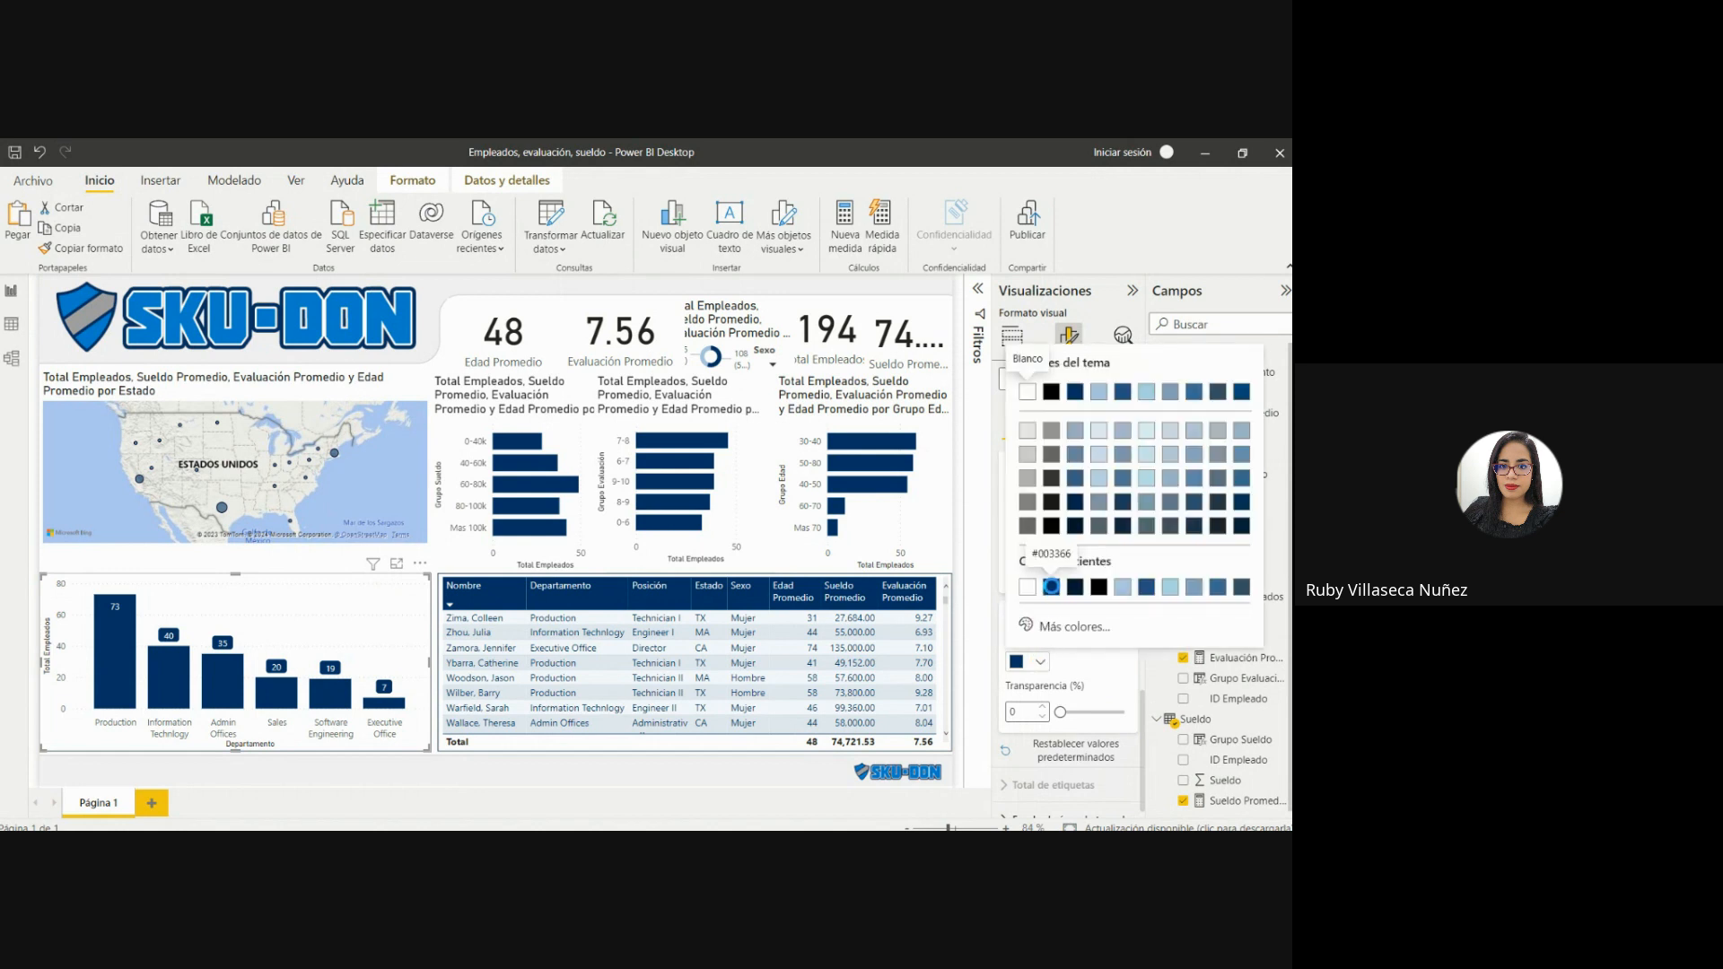
left_click(1050, 585)
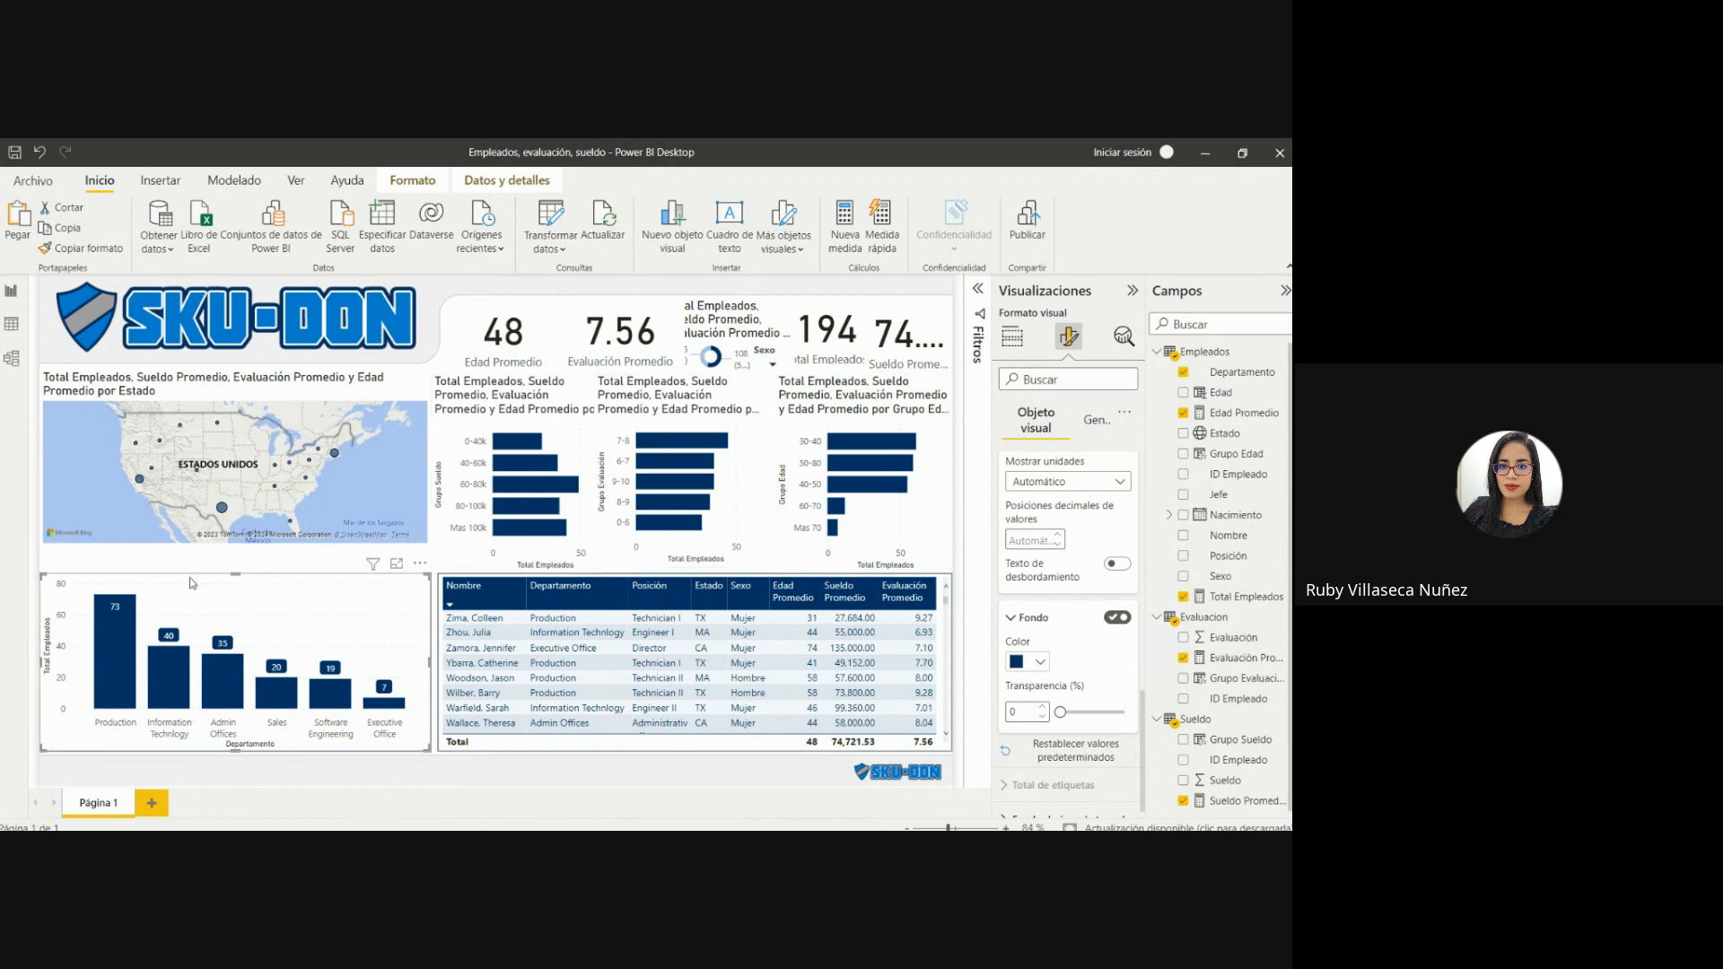
Enlarge the Estado map to the column chart's width, and copy the column chart's format onto it.
left_click(341, 492)
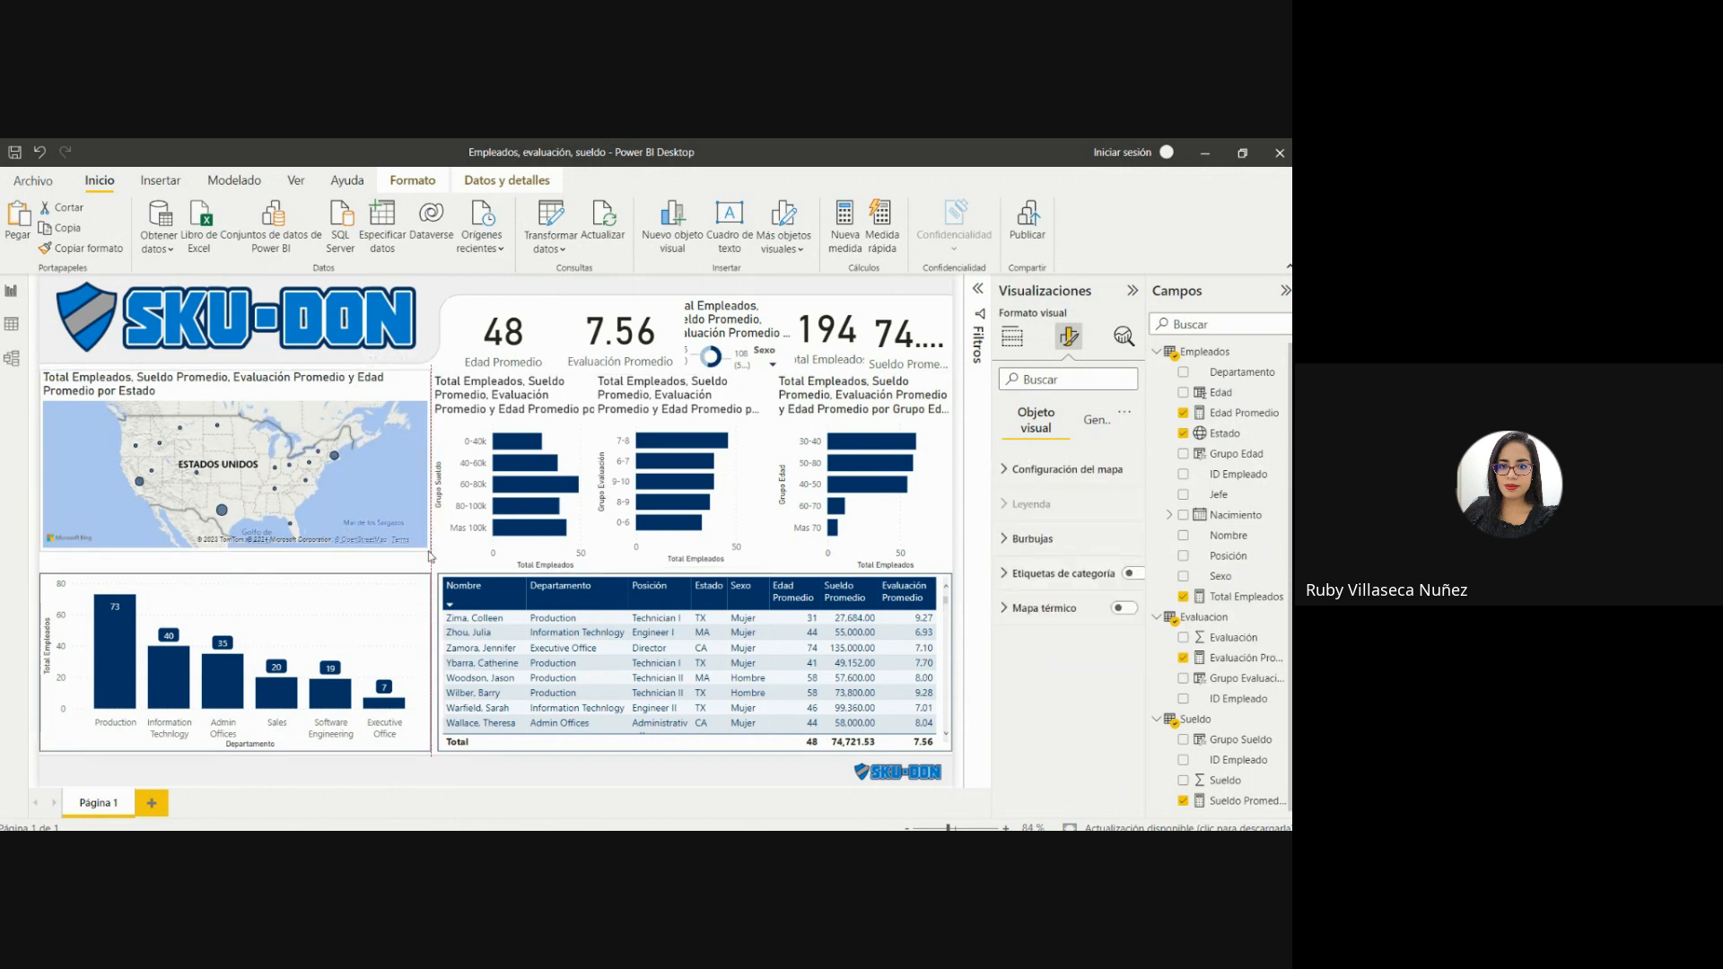
left_click_drag(430, 557, 428, 564)
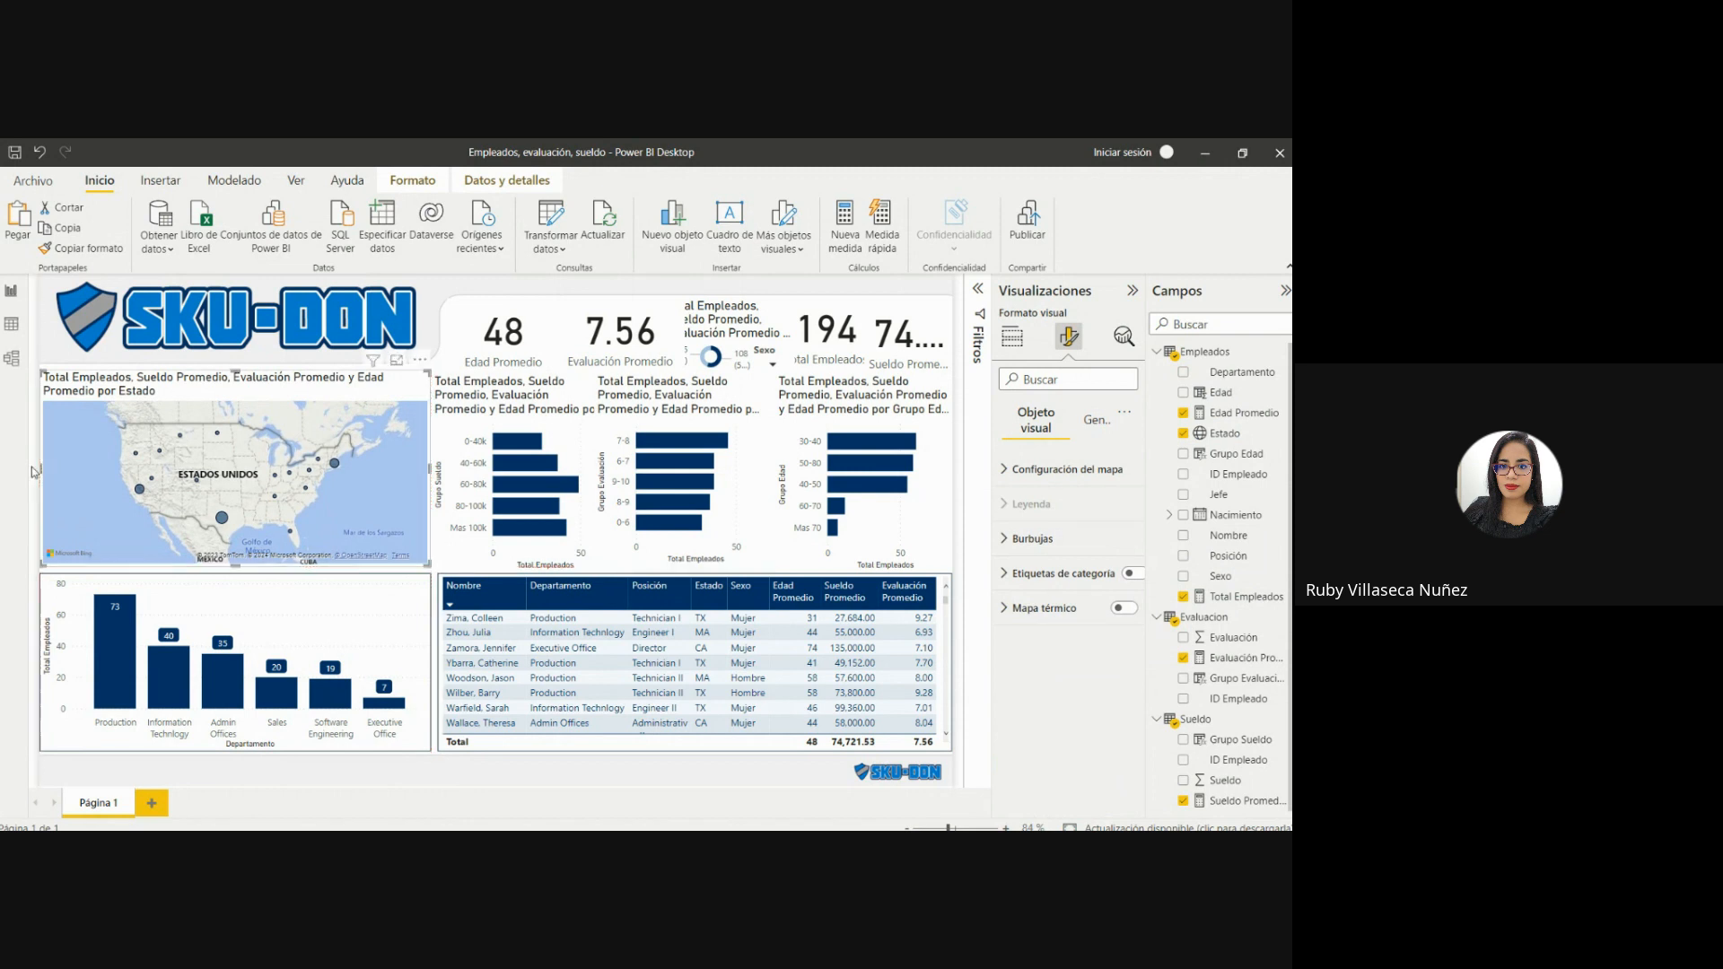
mouse_move(530, 439)
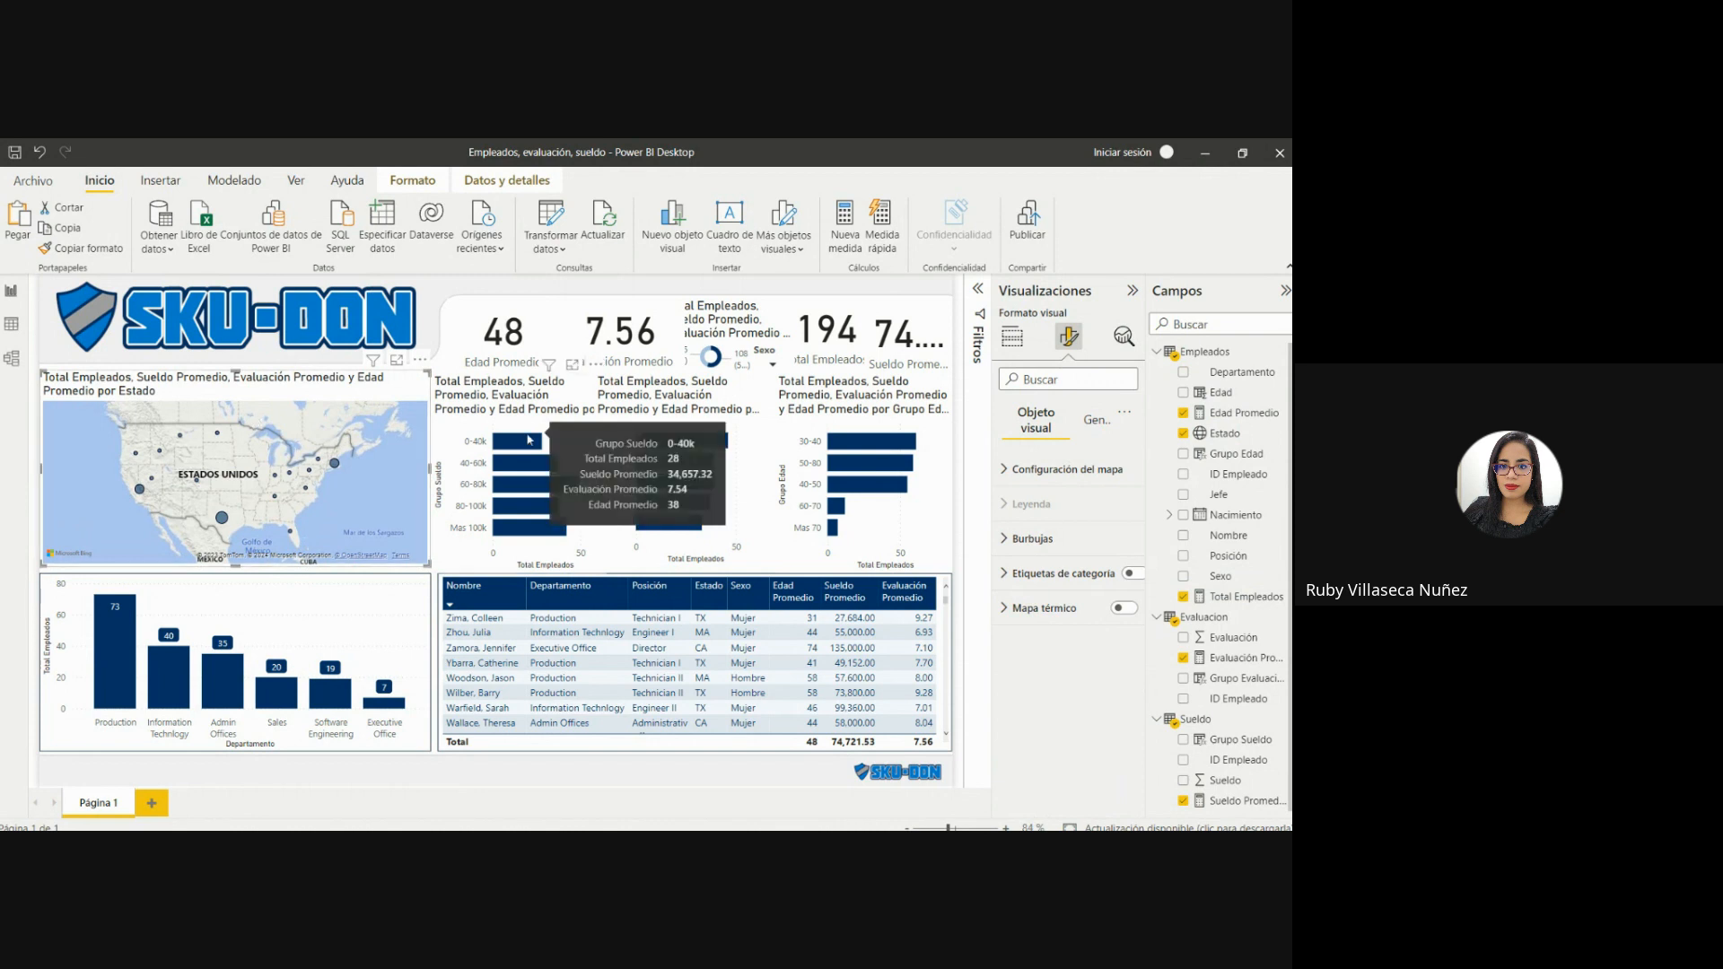
left_click(327, 598)
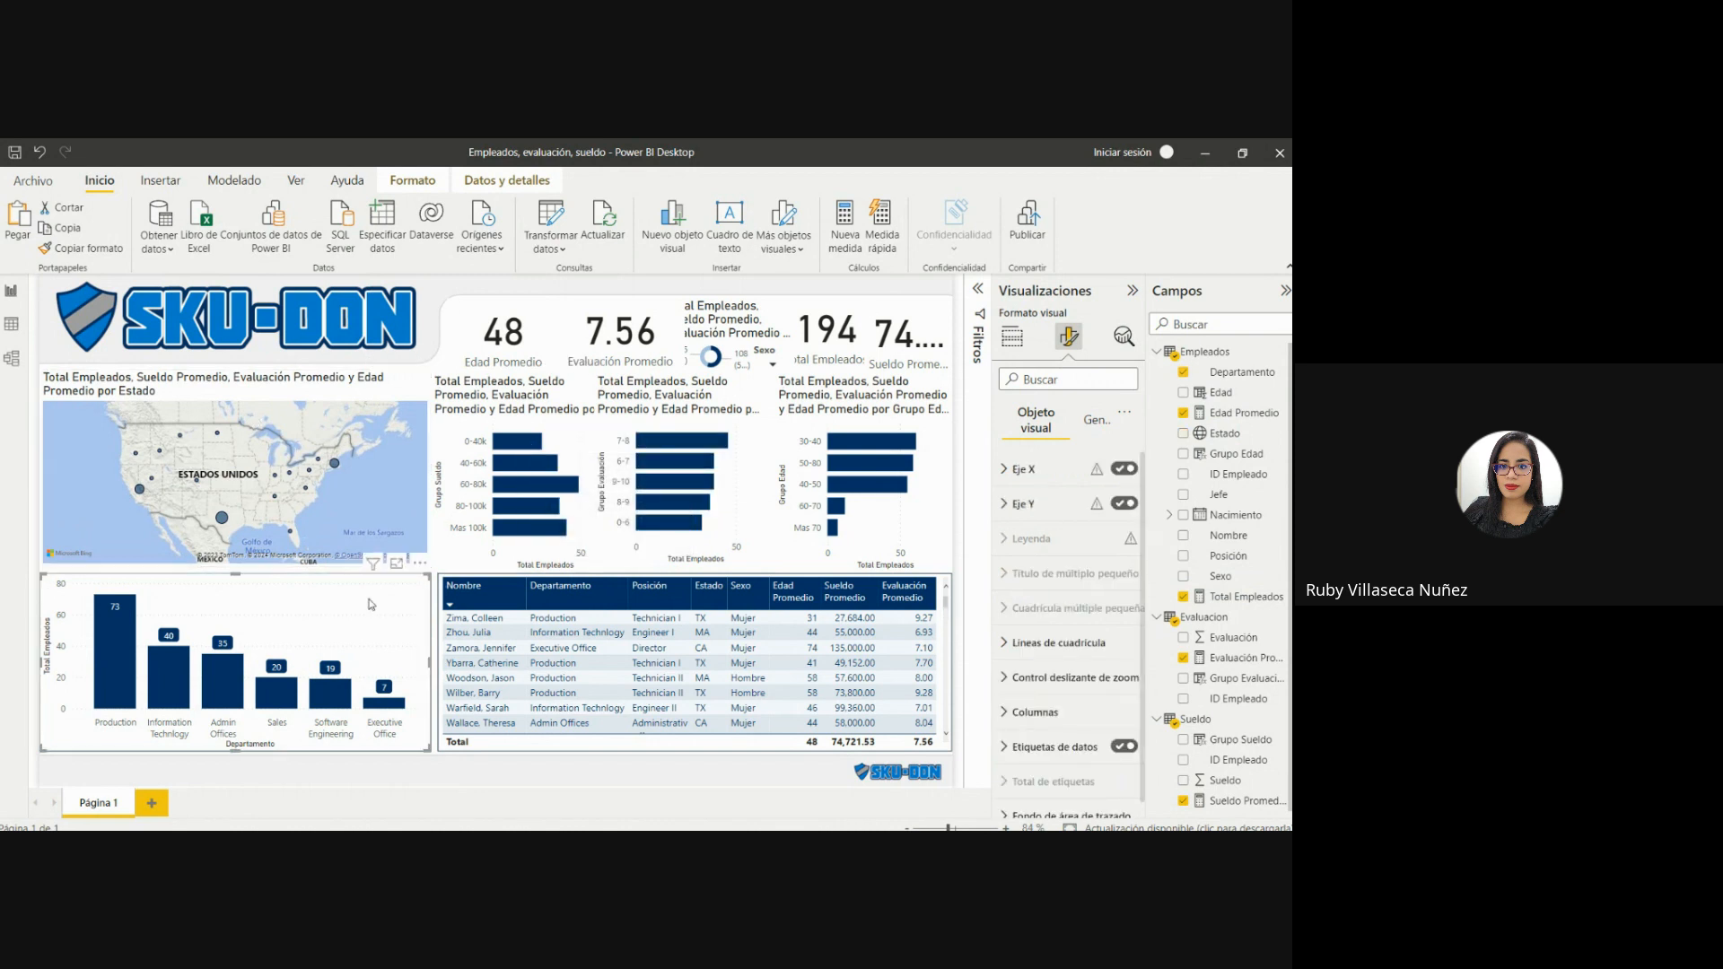
left_click(115, 251)
left_click(326, 382)
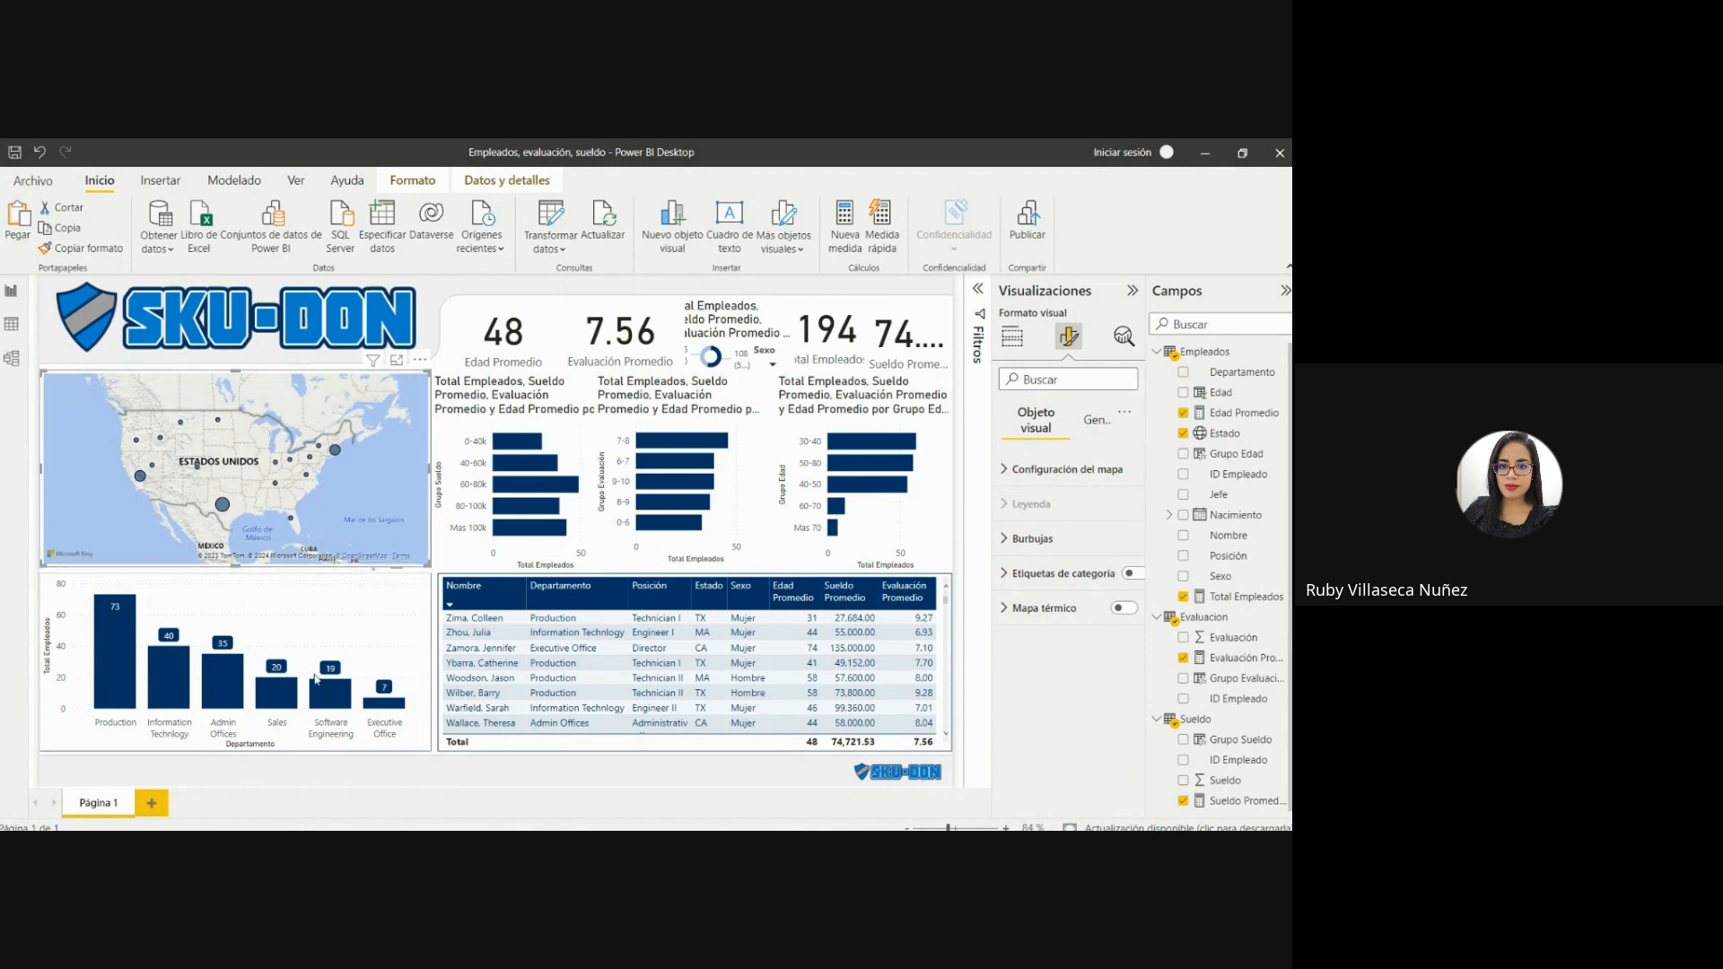
Reapply the column chart's format to the Estado map and set the map style to Escala de grises.
left_click(300, 608)
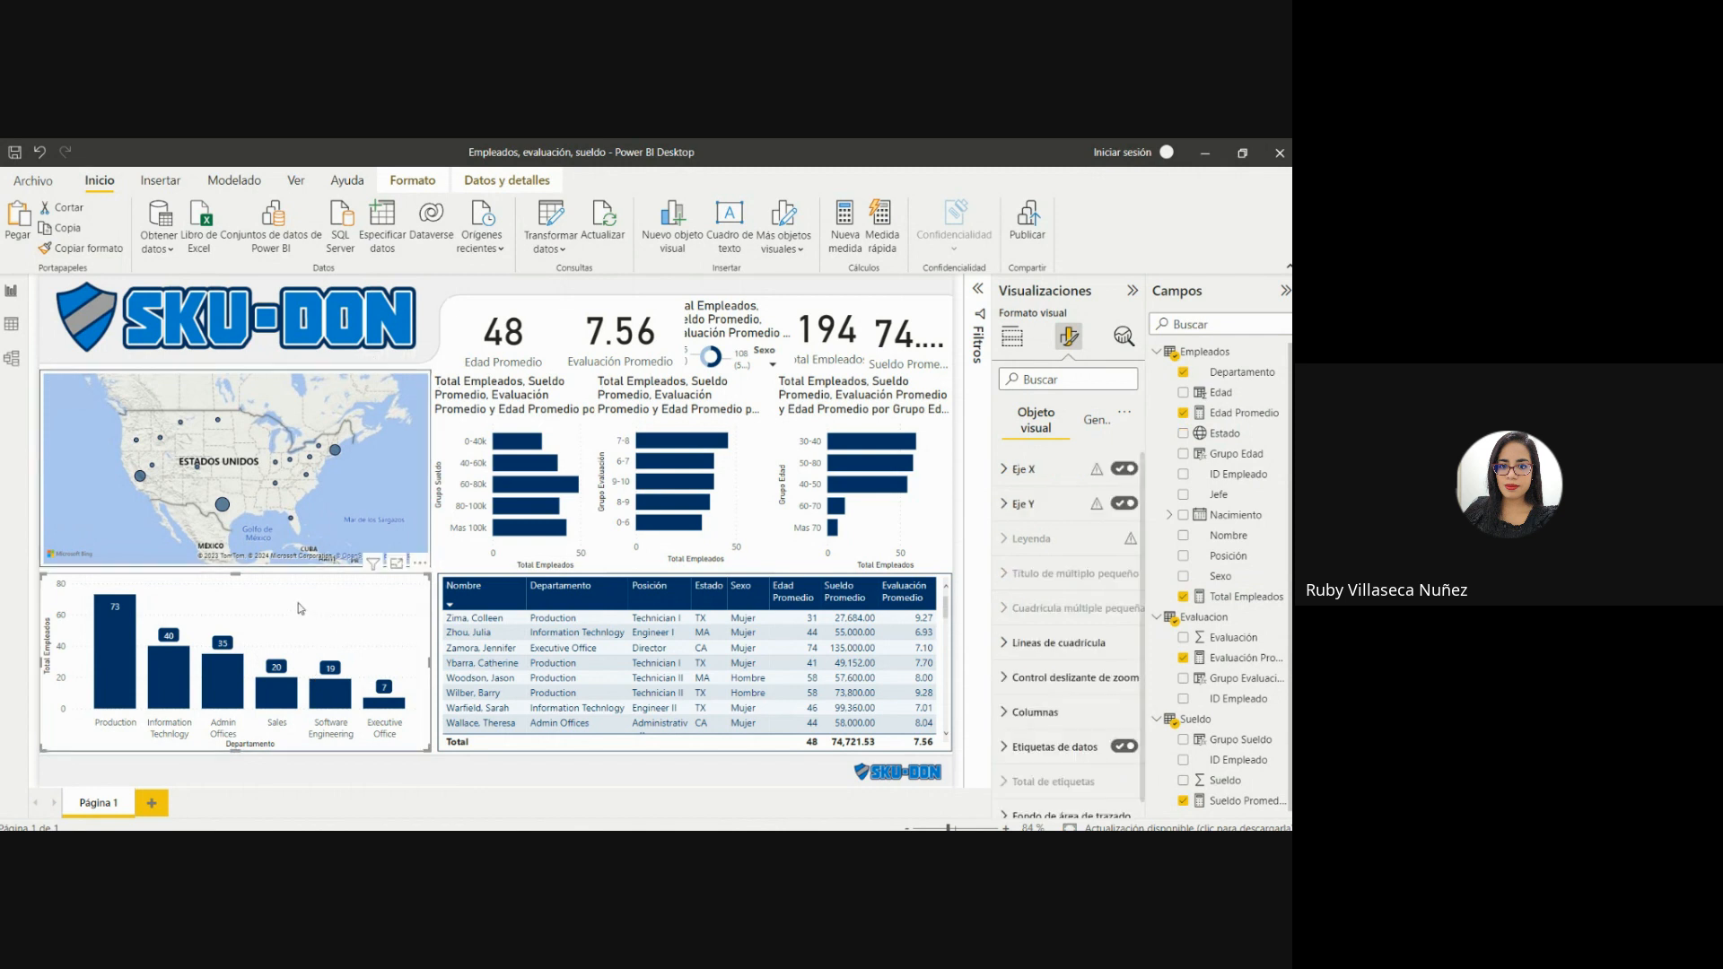
left_click(86, 252)
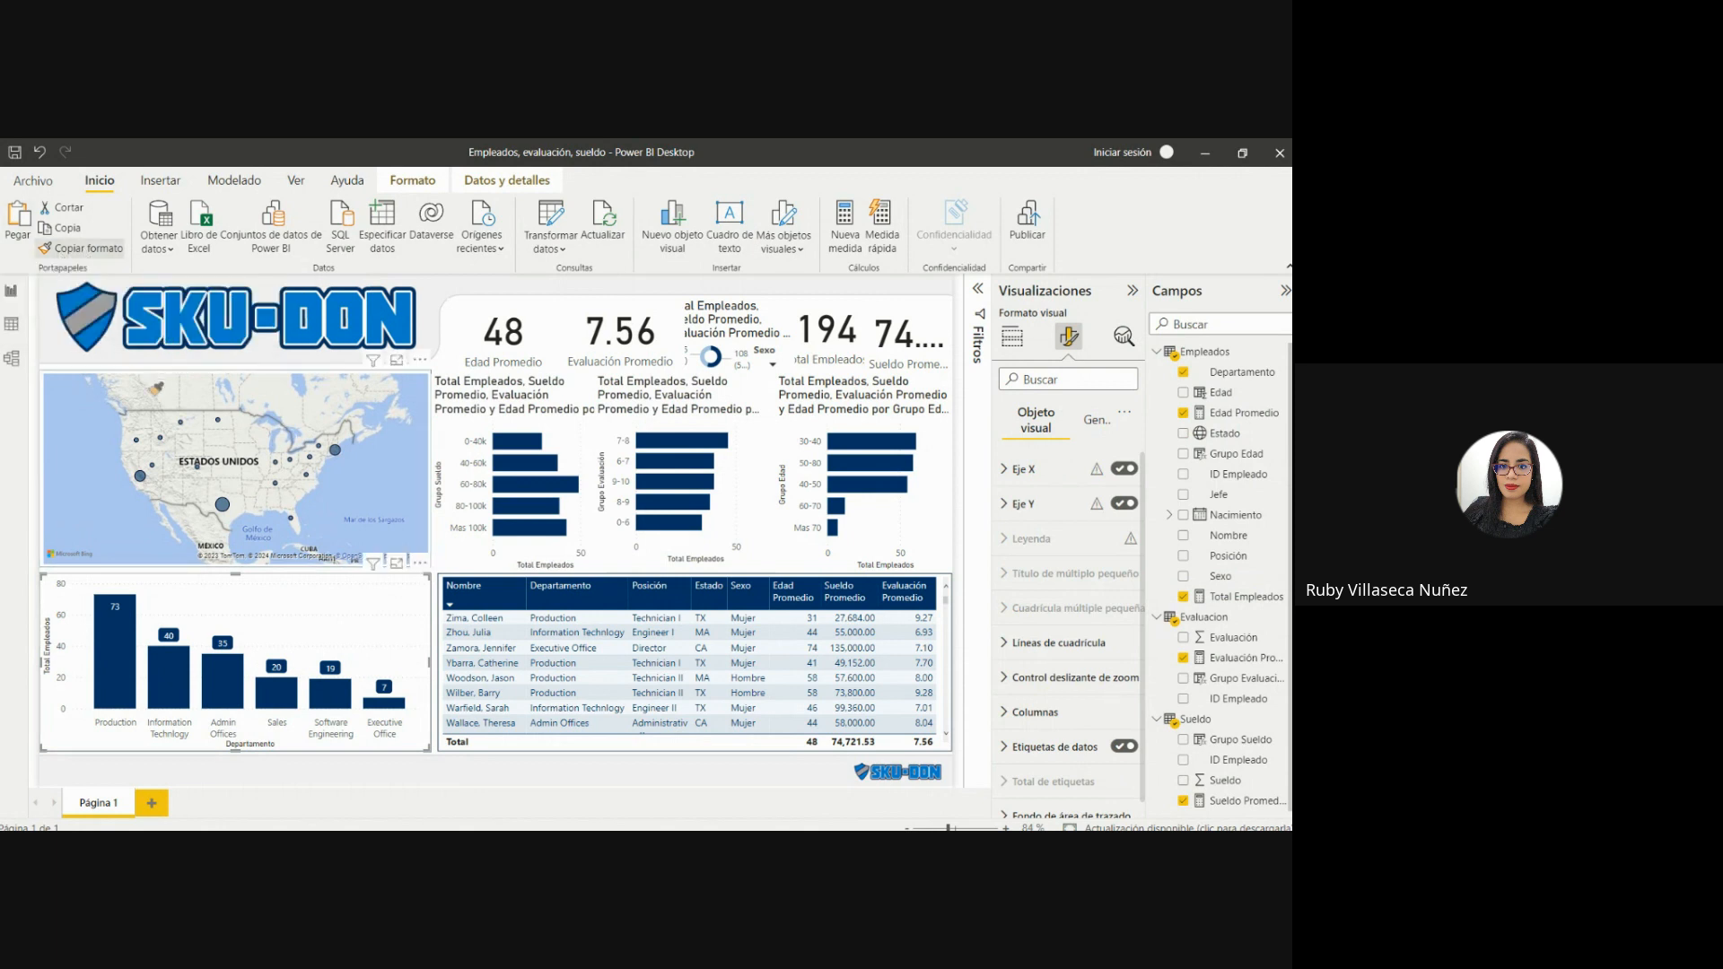
left_click(157, 392)
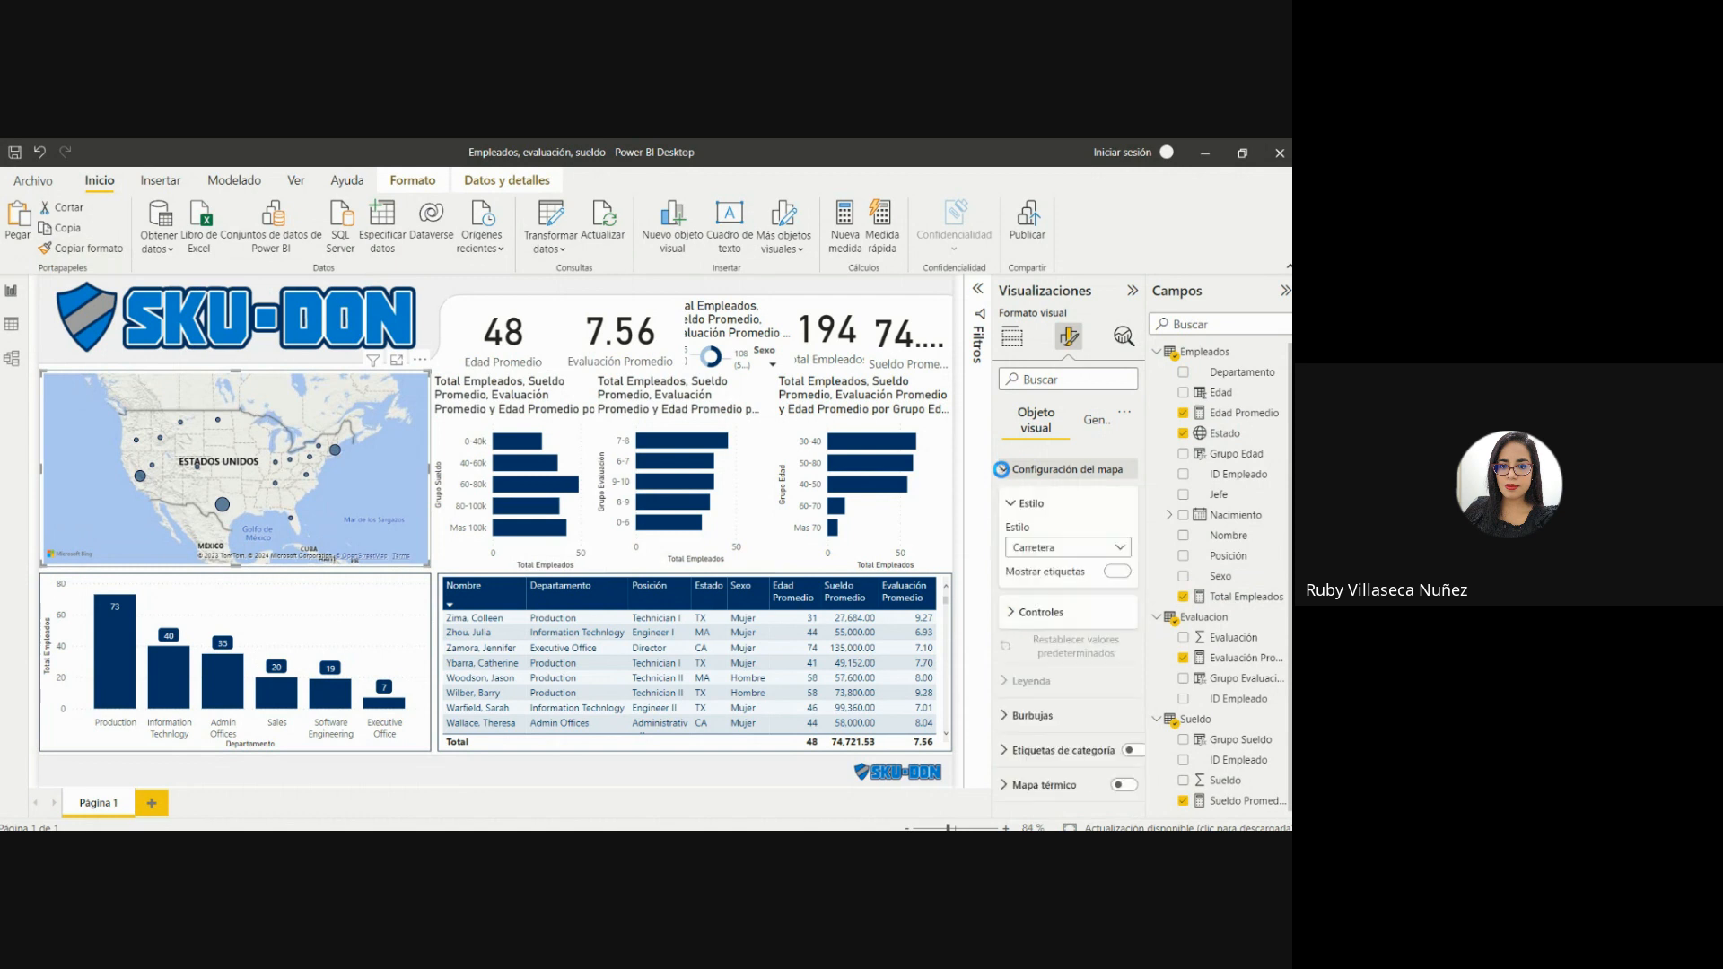
left_click(1063, 551)
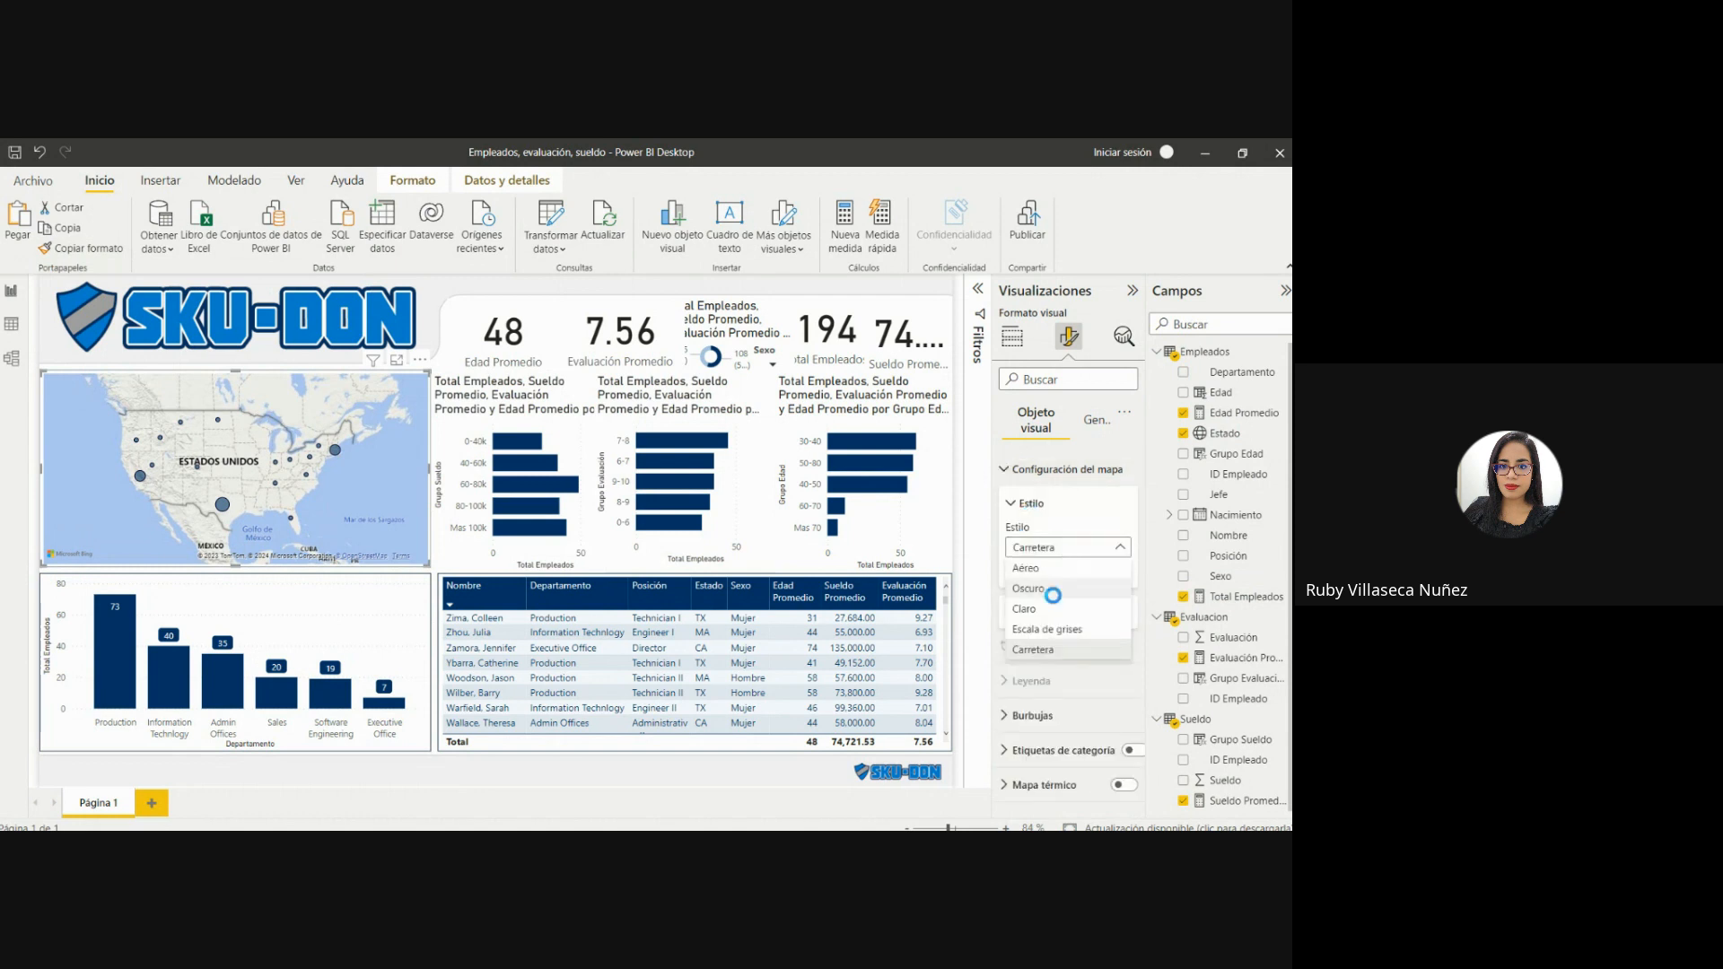
left_click(1047, 629)
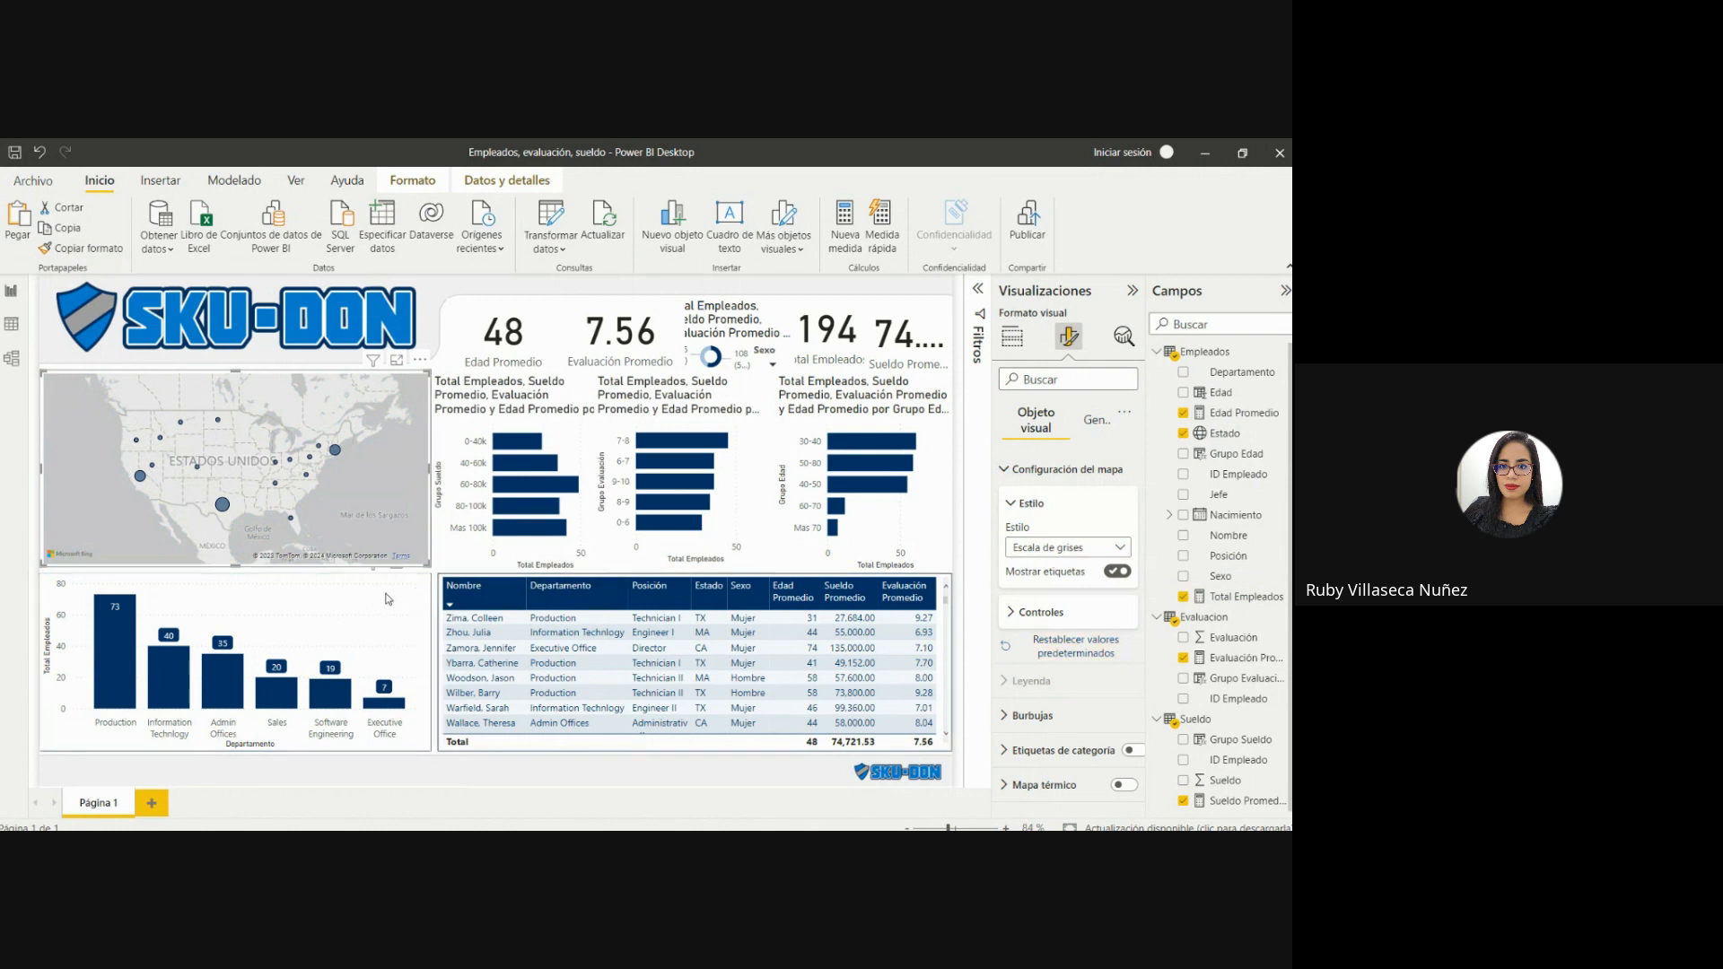
Copy the column chart's format onto the Grupo Sueldo bar chart.
left_click(333, 597)
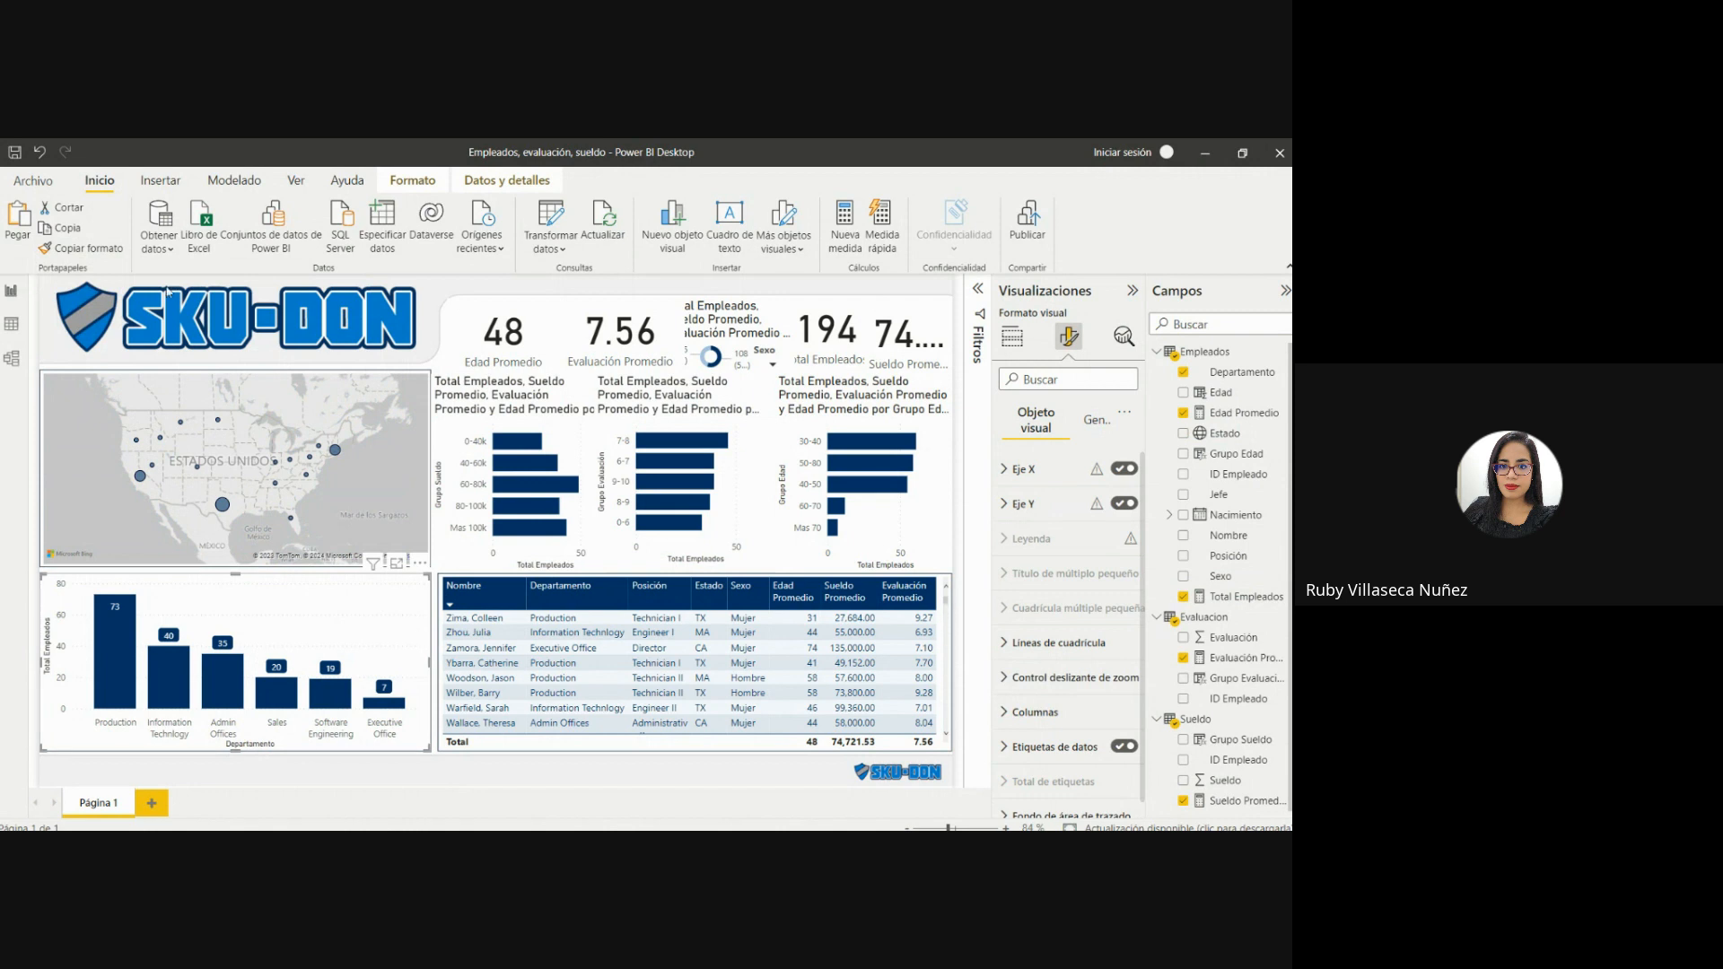
left_click(90, 251)
left_click(89, 254)
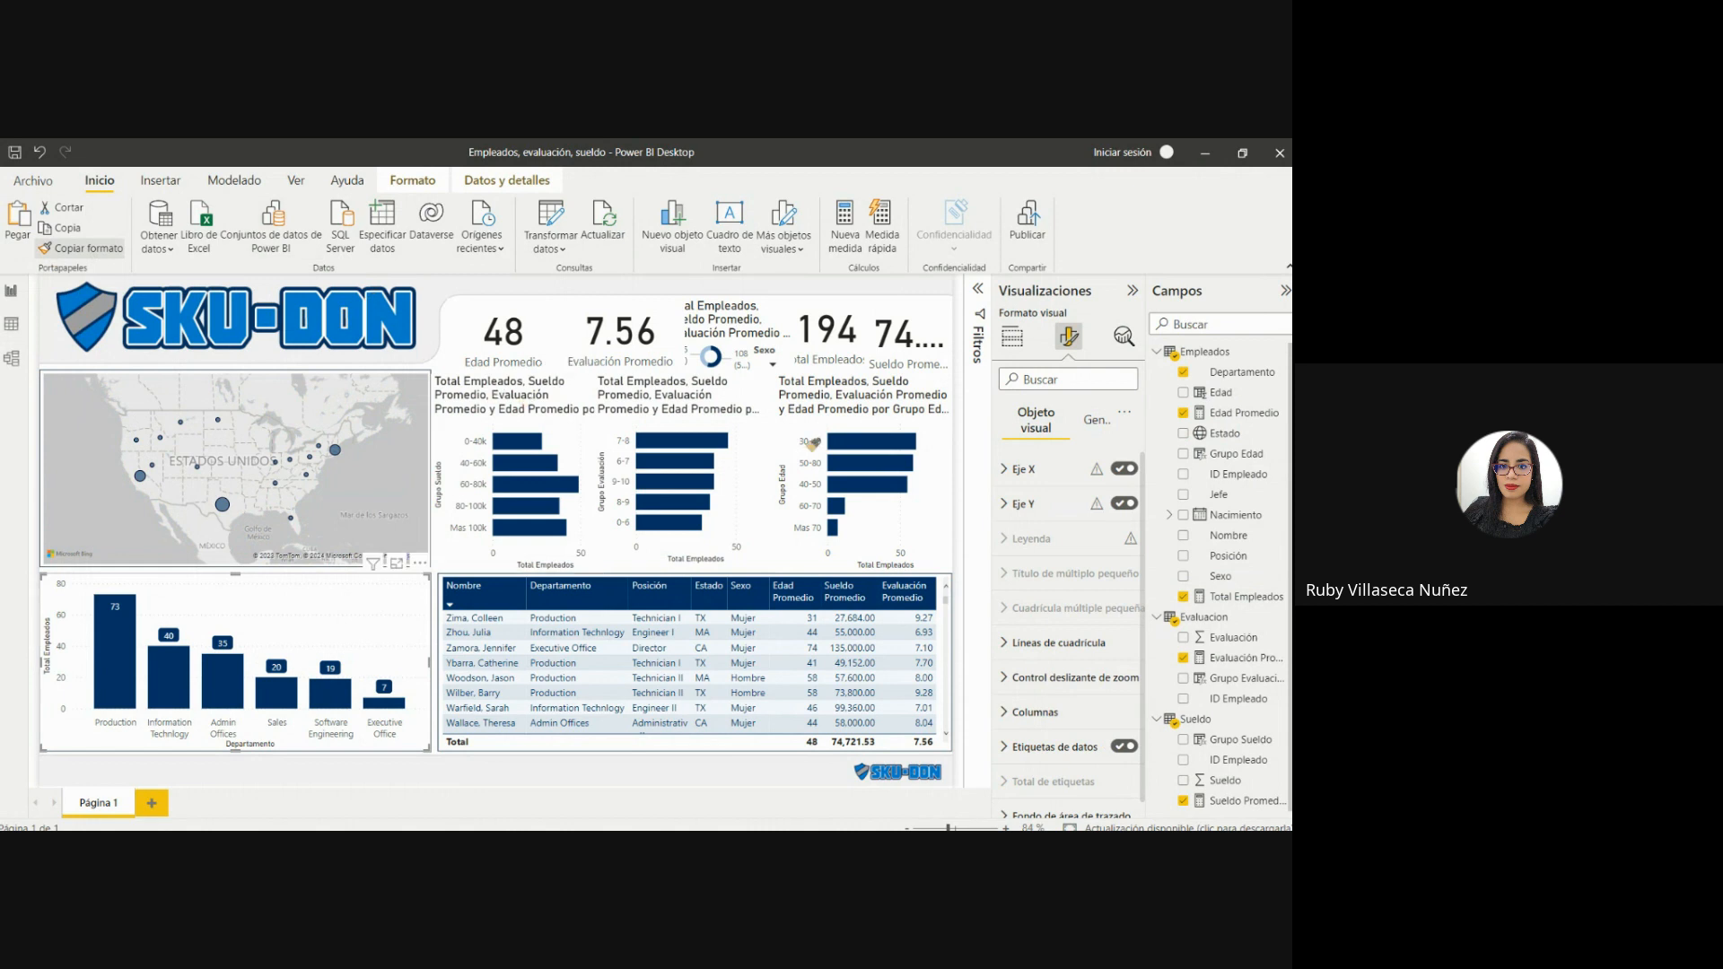
left_click(502, 399)
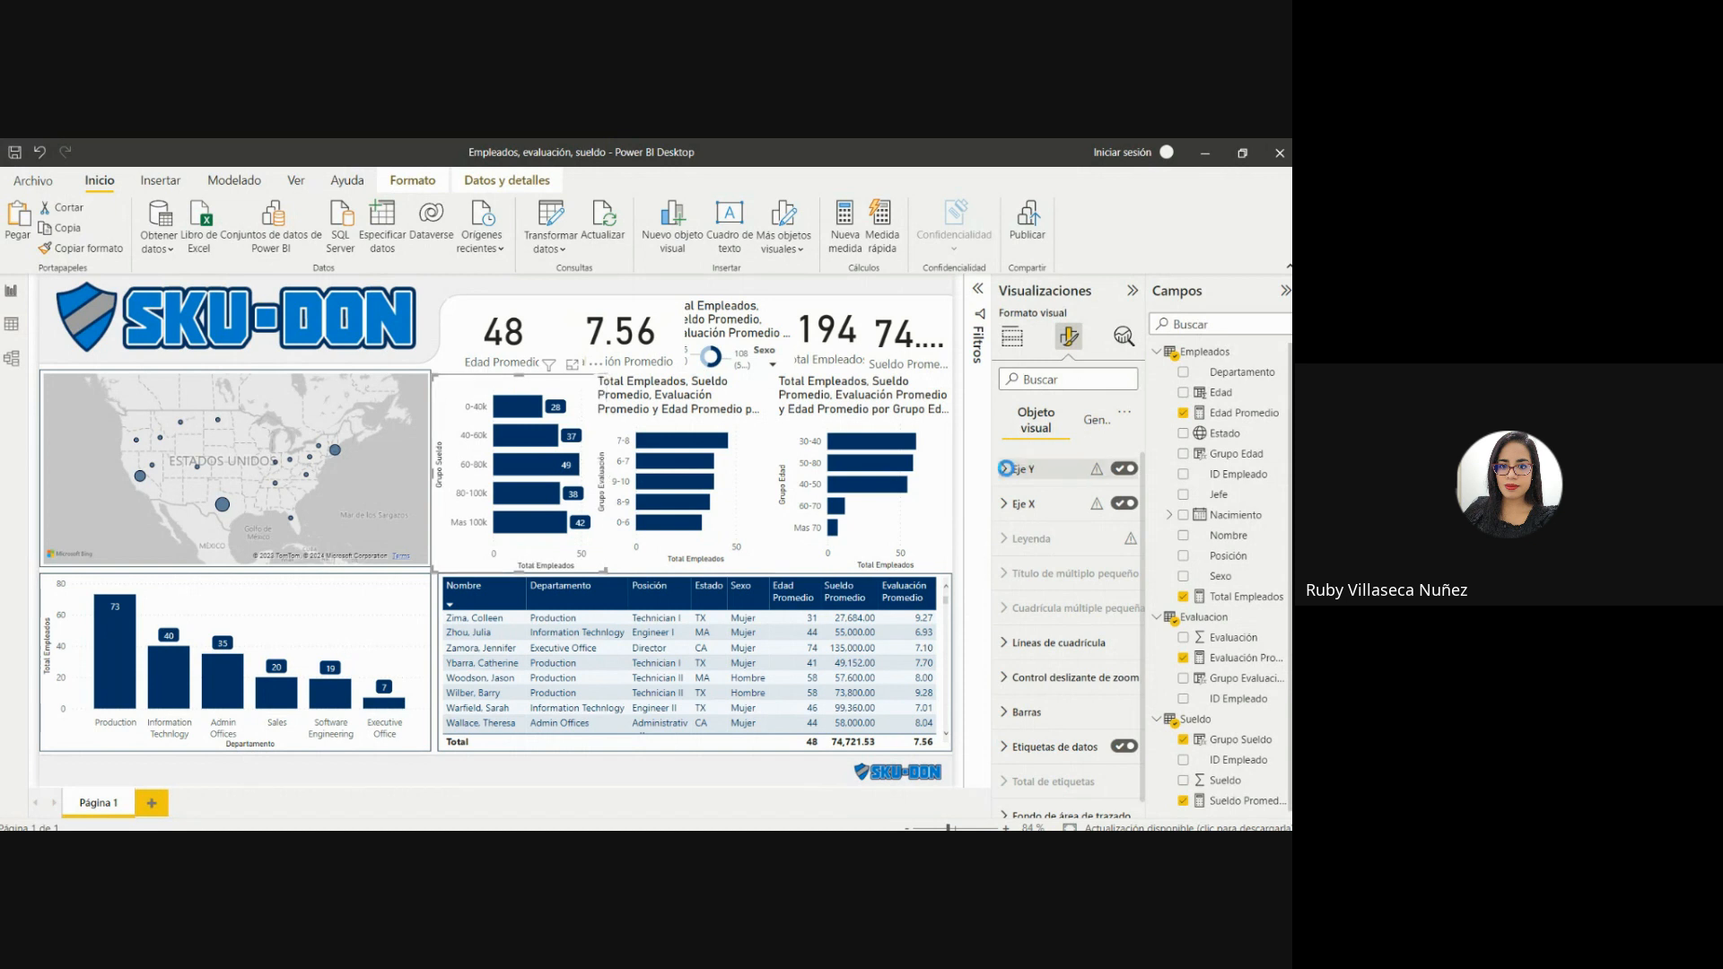
Turn off the Y-axis and X-axis titles of the Grupo Sueldo bar chart.
left_click(1005, 469)
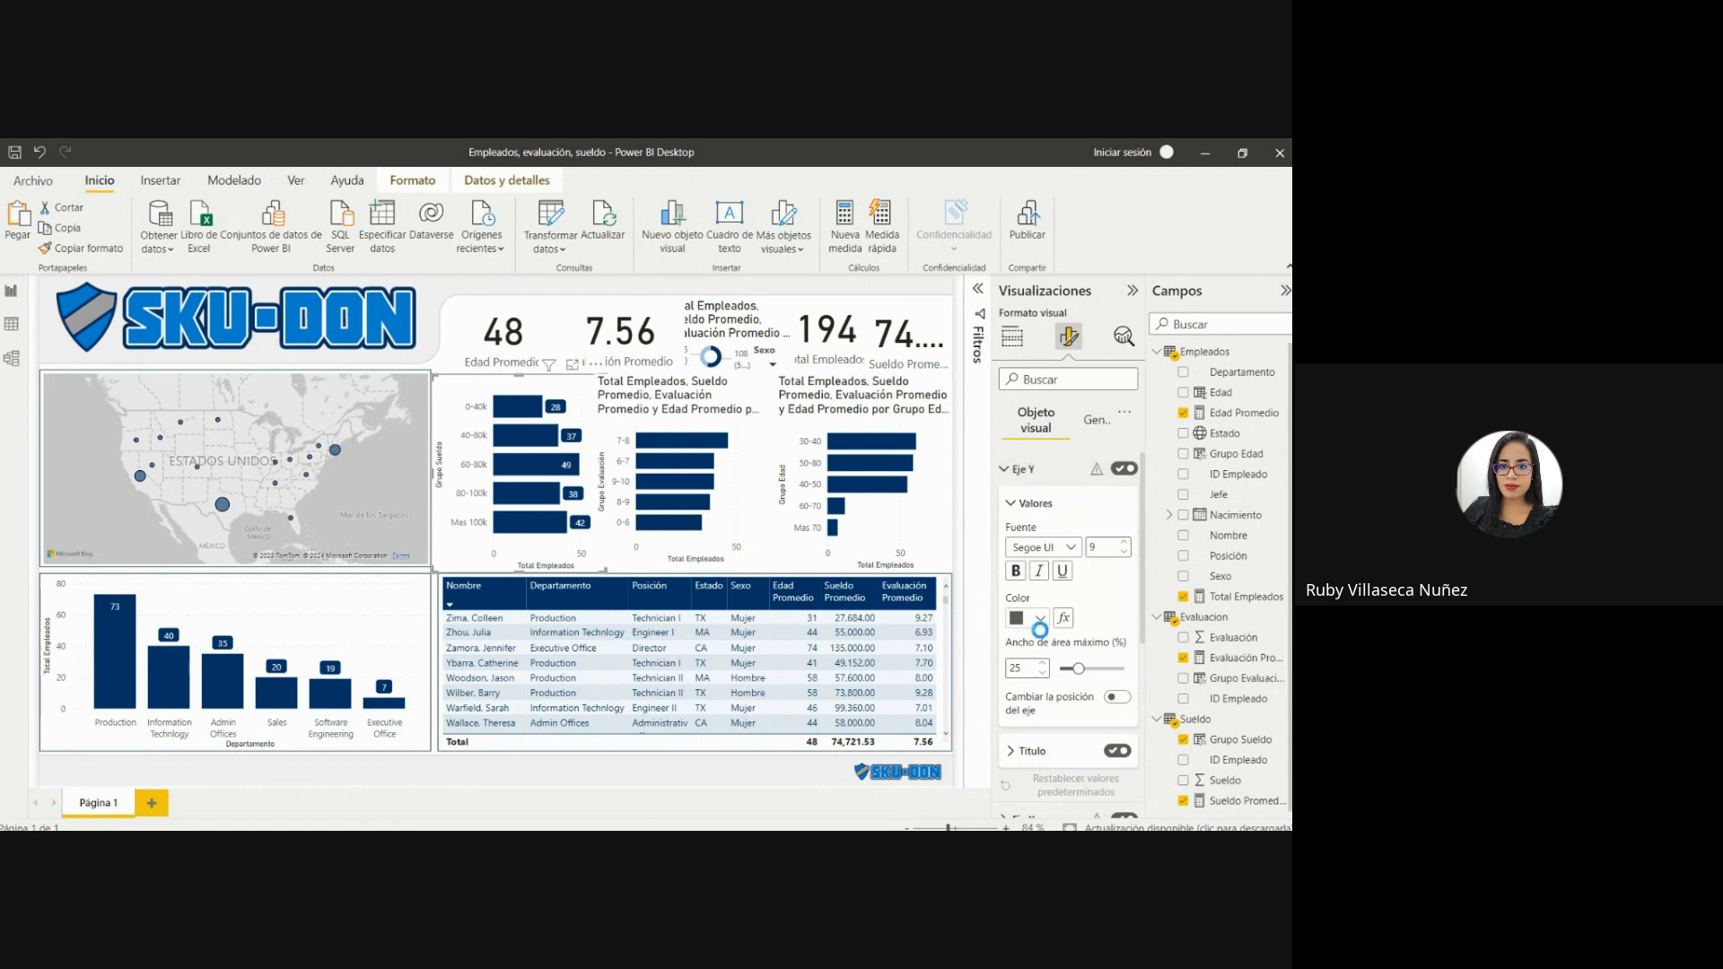
left_click(1118, 748)
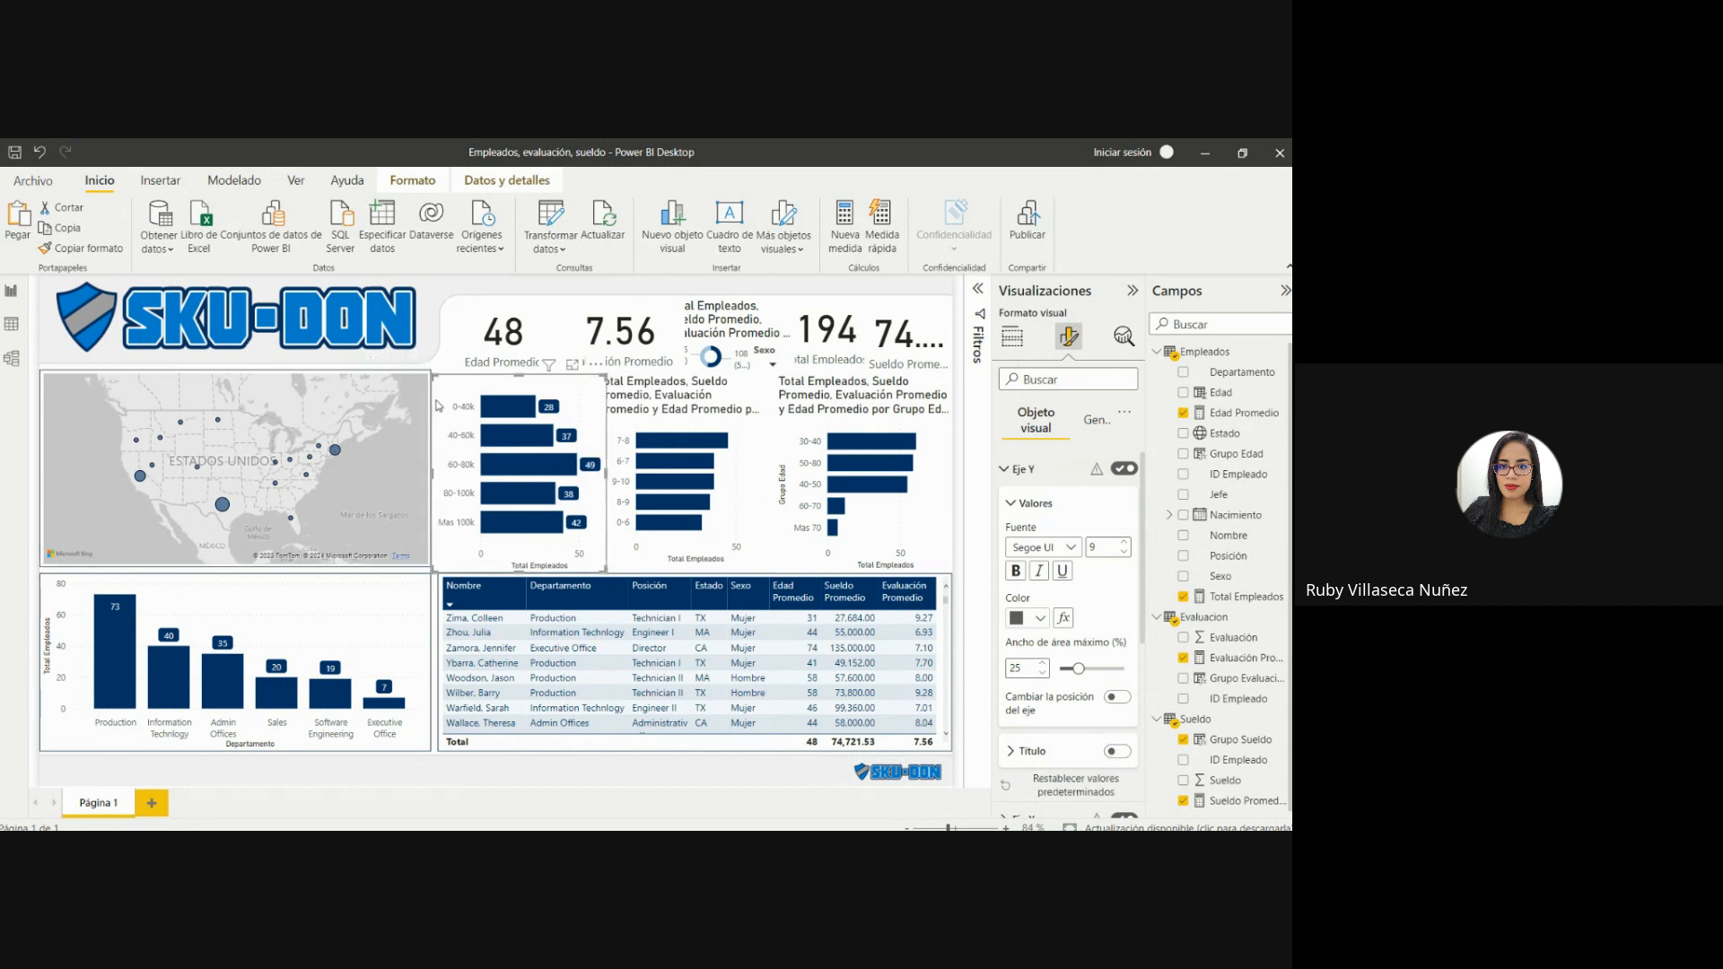
left_click(1005, 468)
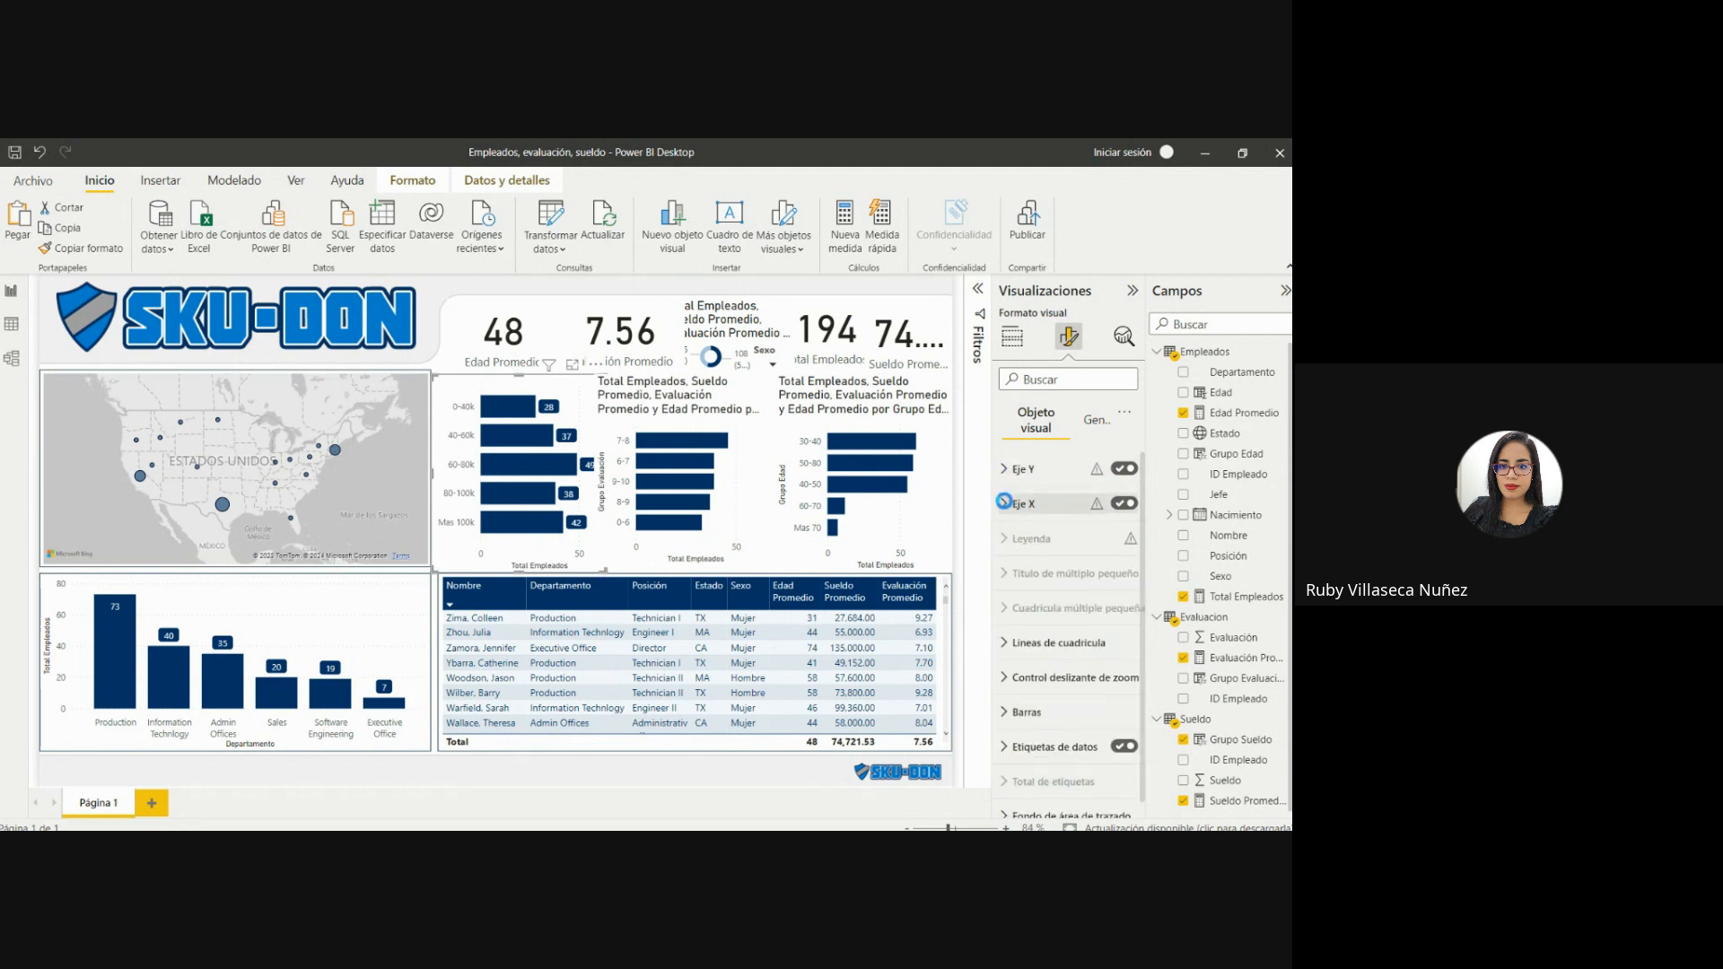
left_click(1004, 502)
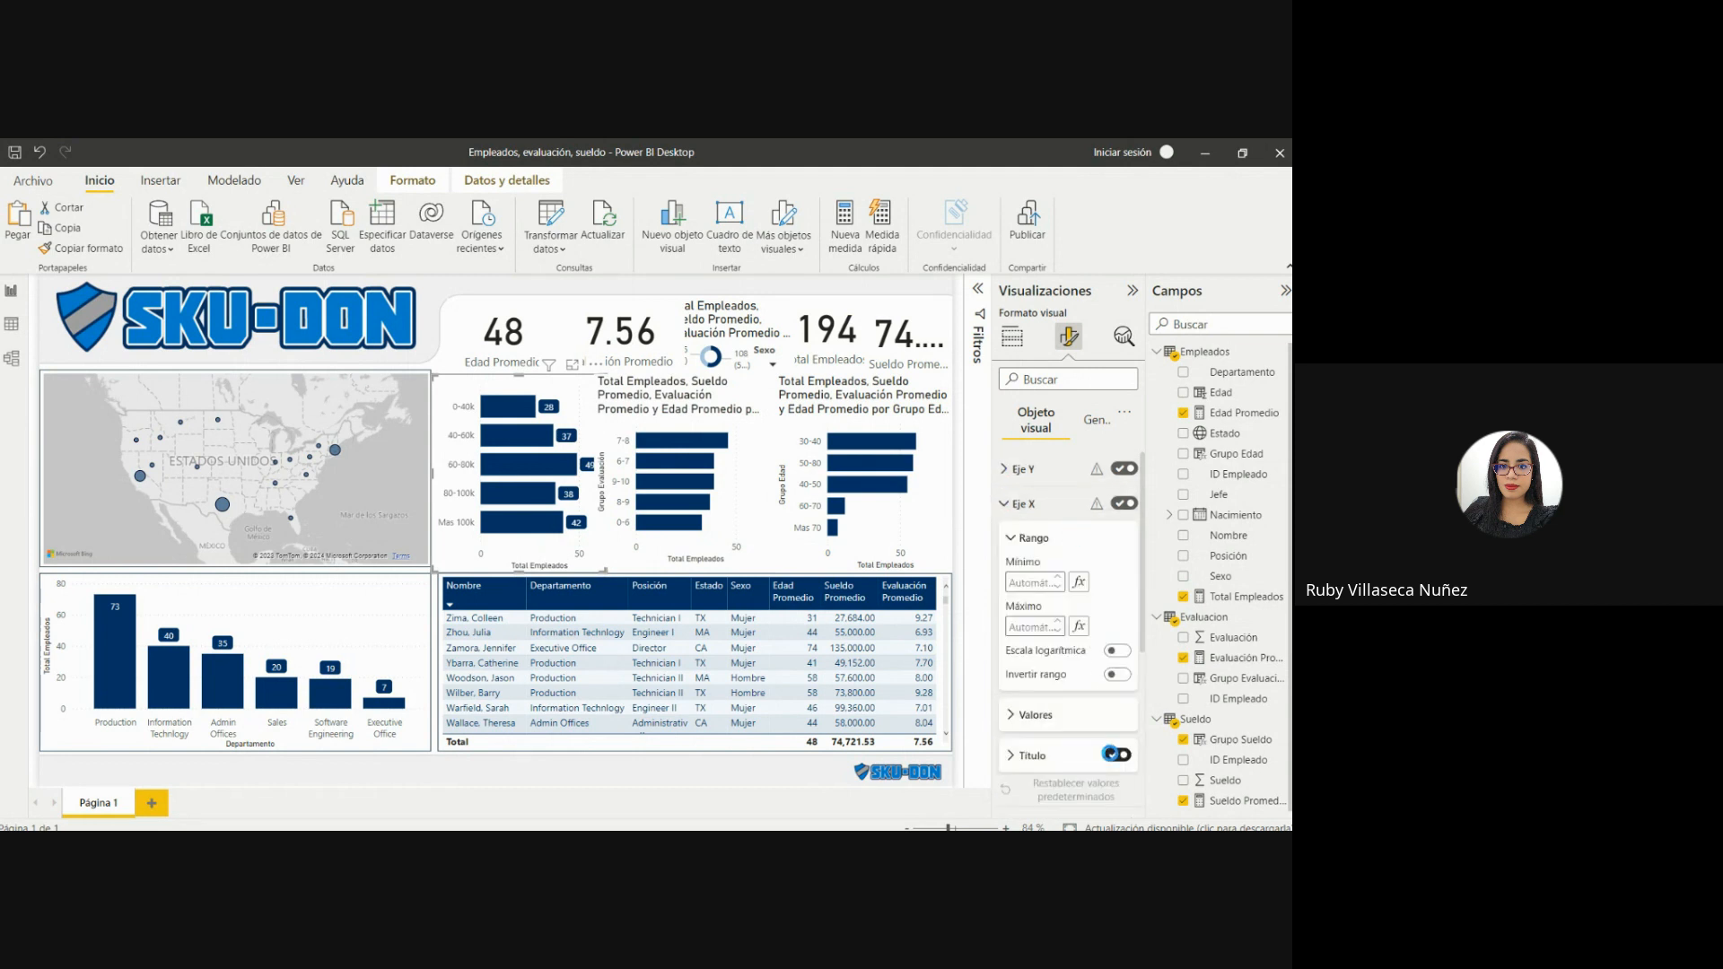
left_click(1115, 753)
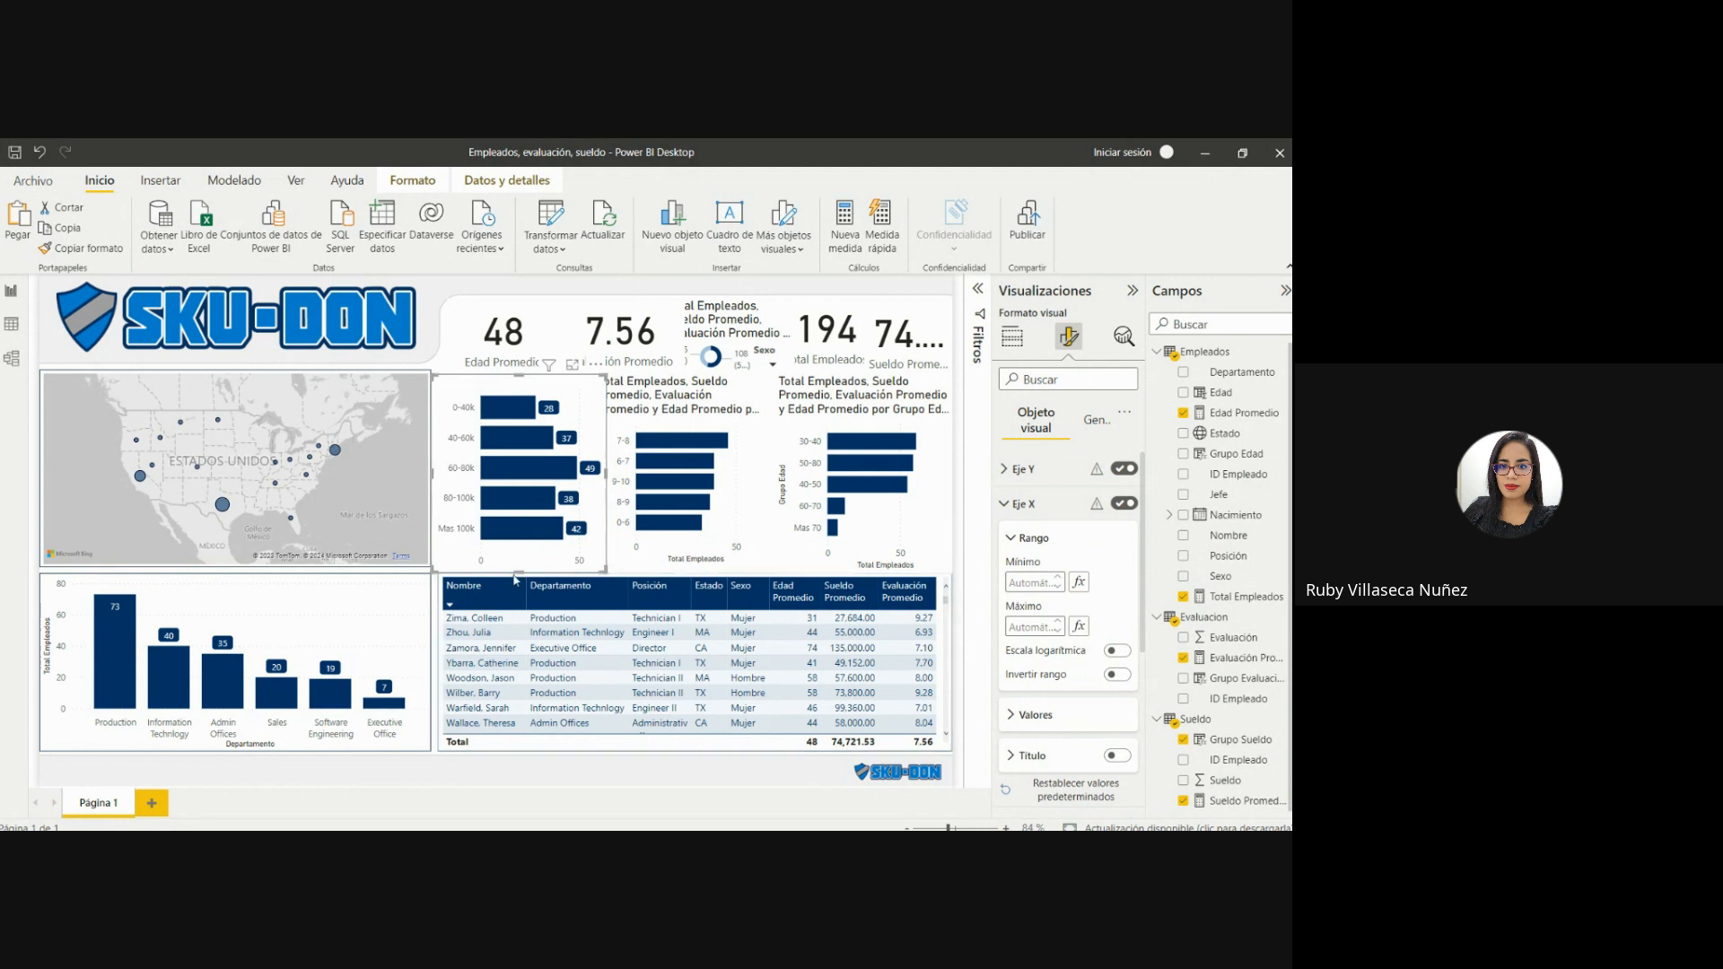
Pull in the lower, left and upper edges of the Grupo Sueldo bar chart to leave gaps around it and align it with the table.
left_click_drag(518, 572, 517, 566)
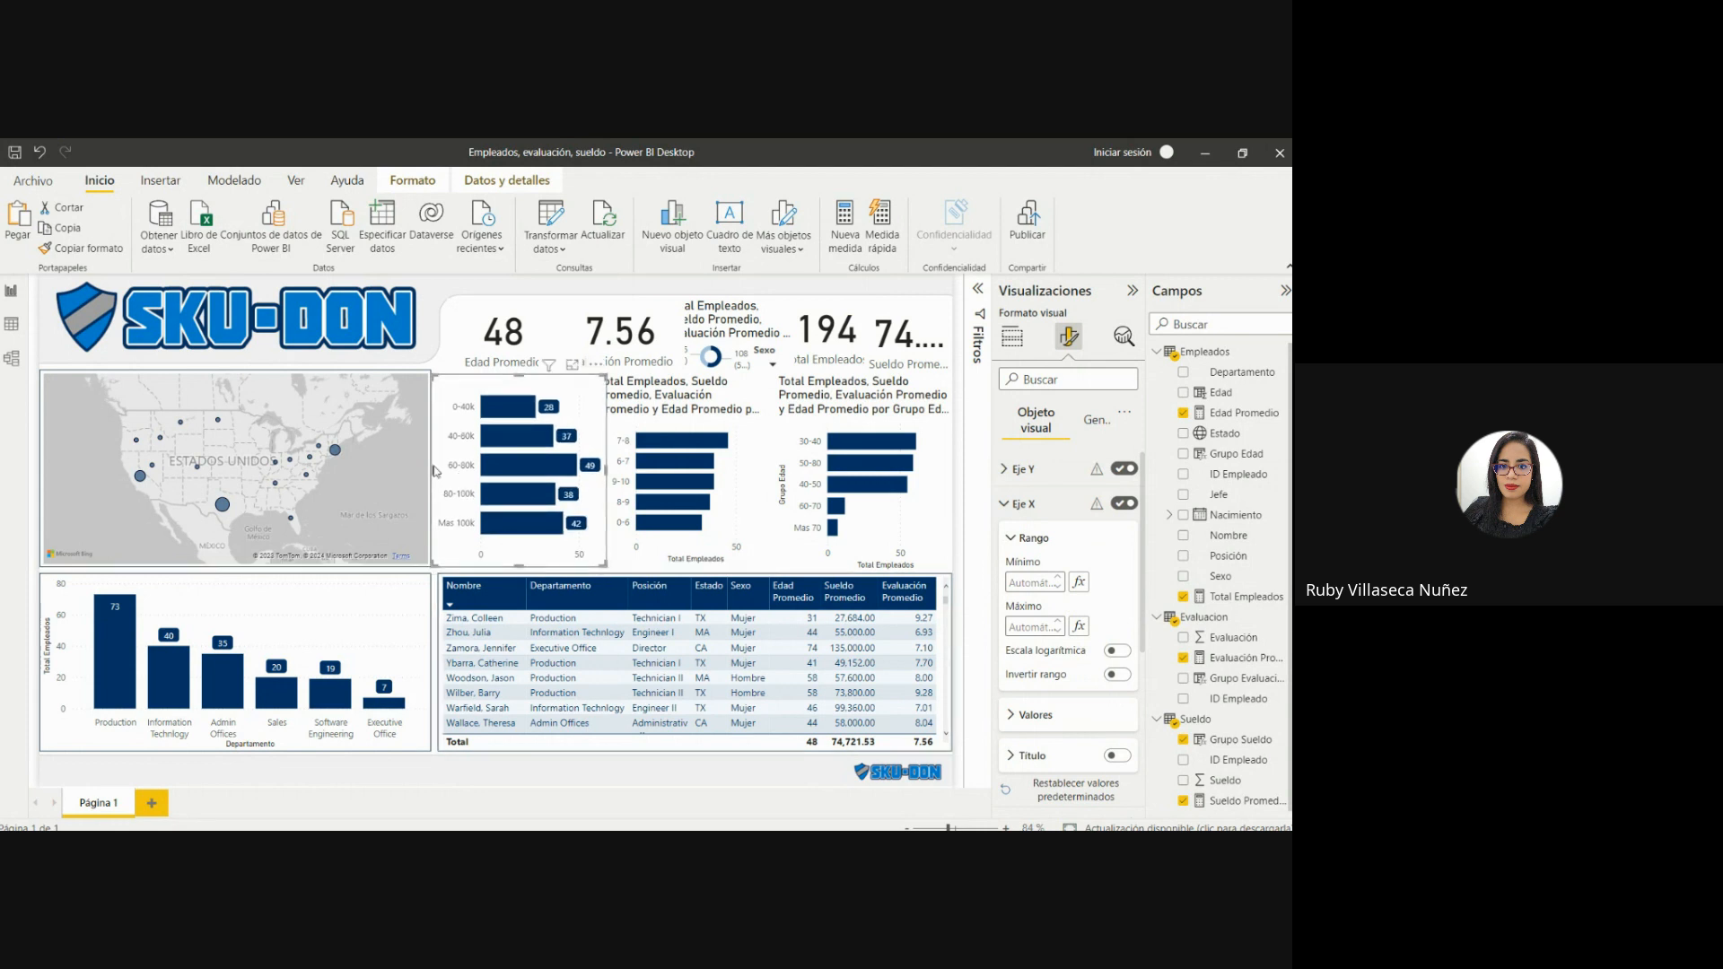
left_click_drag(434, 470, 439, 474)
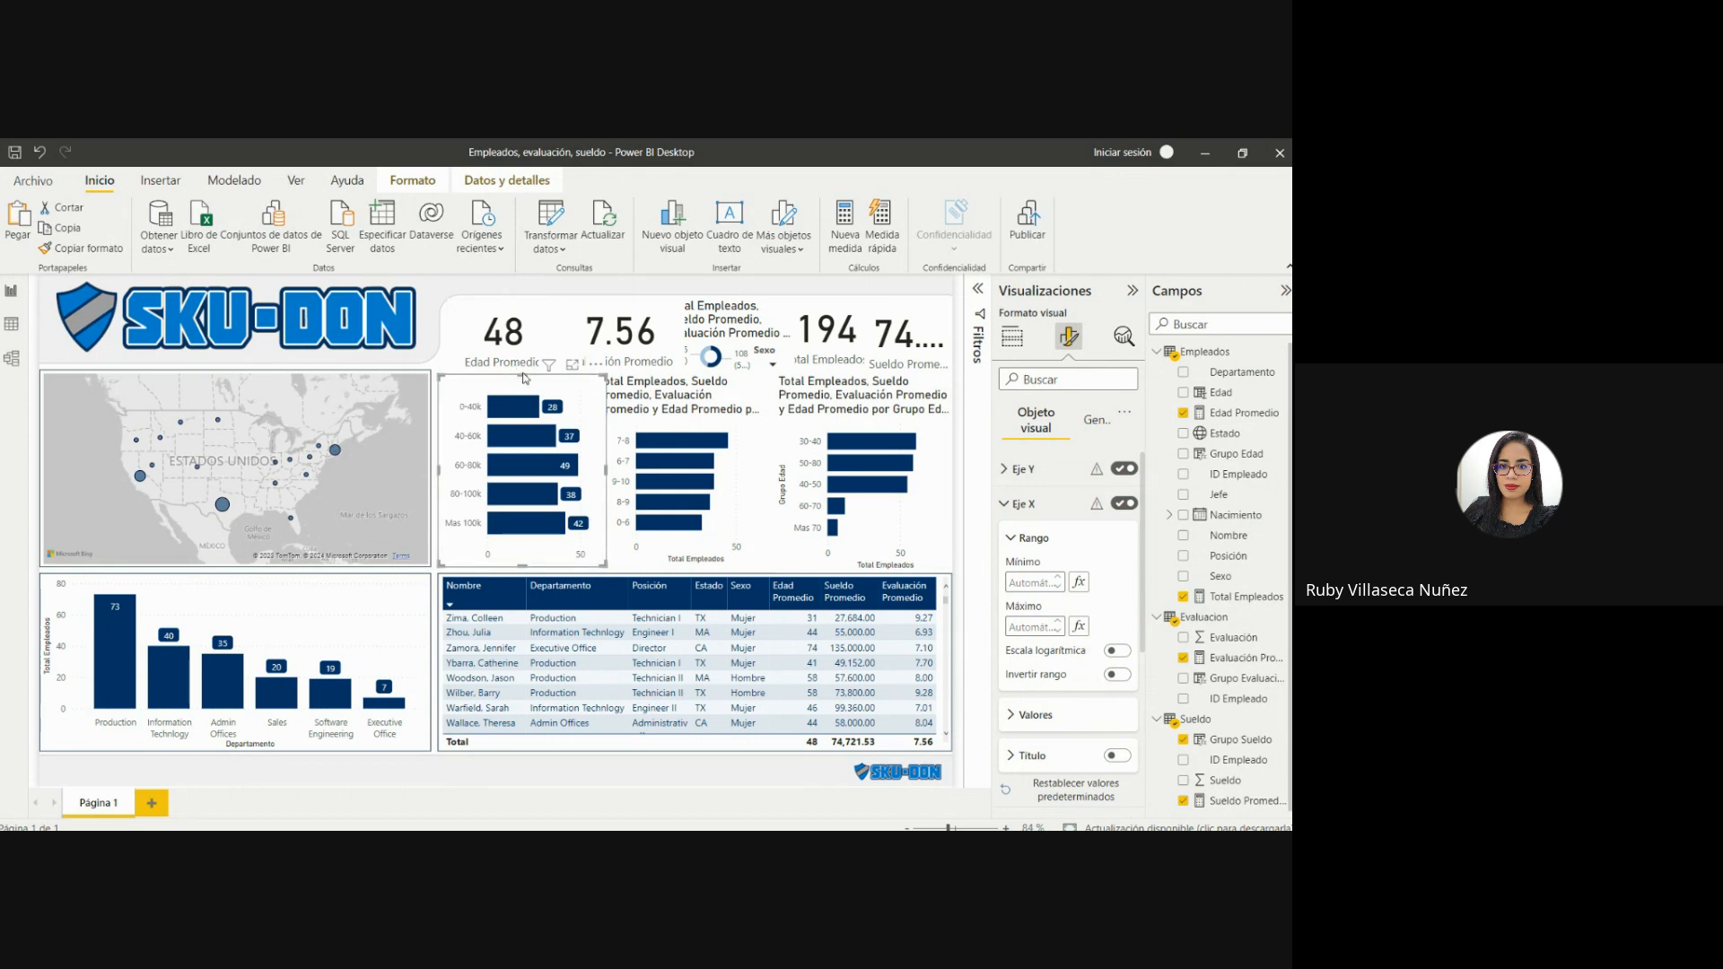
left_click_drag(525, 378, 526, 389)
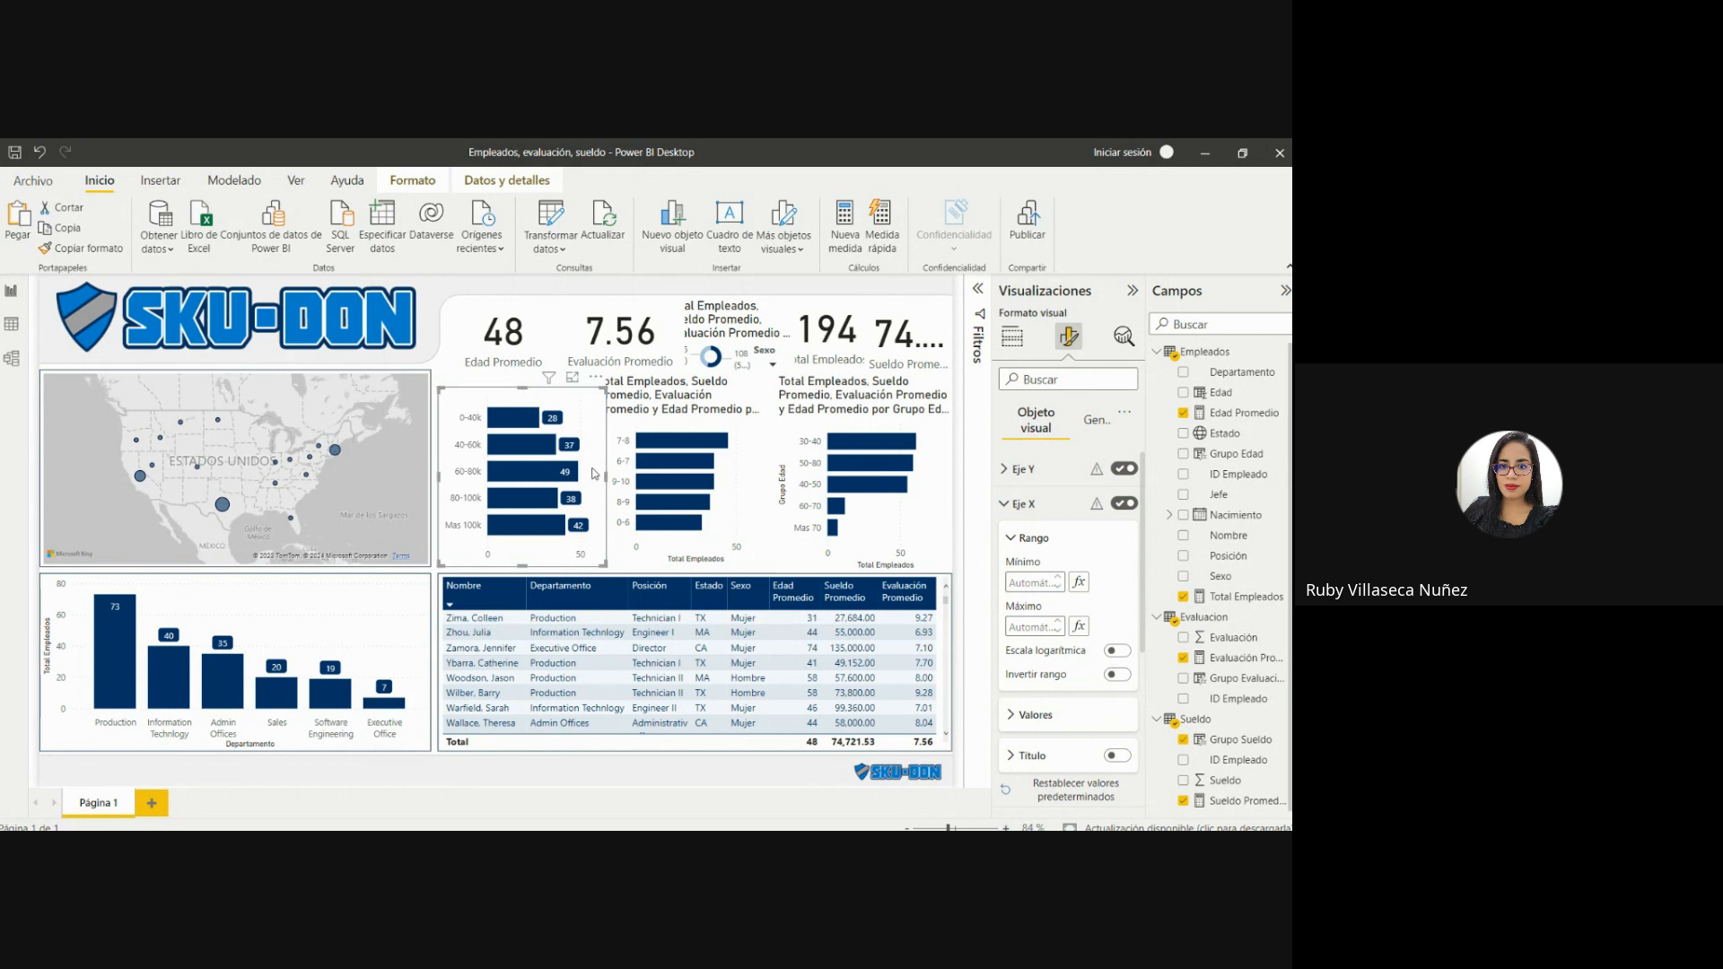
Turn on the Grupo Sueldo bar chart's title and change its text to "Total Empleados Por Grupo Sueldo".
left_click(1091, 421)
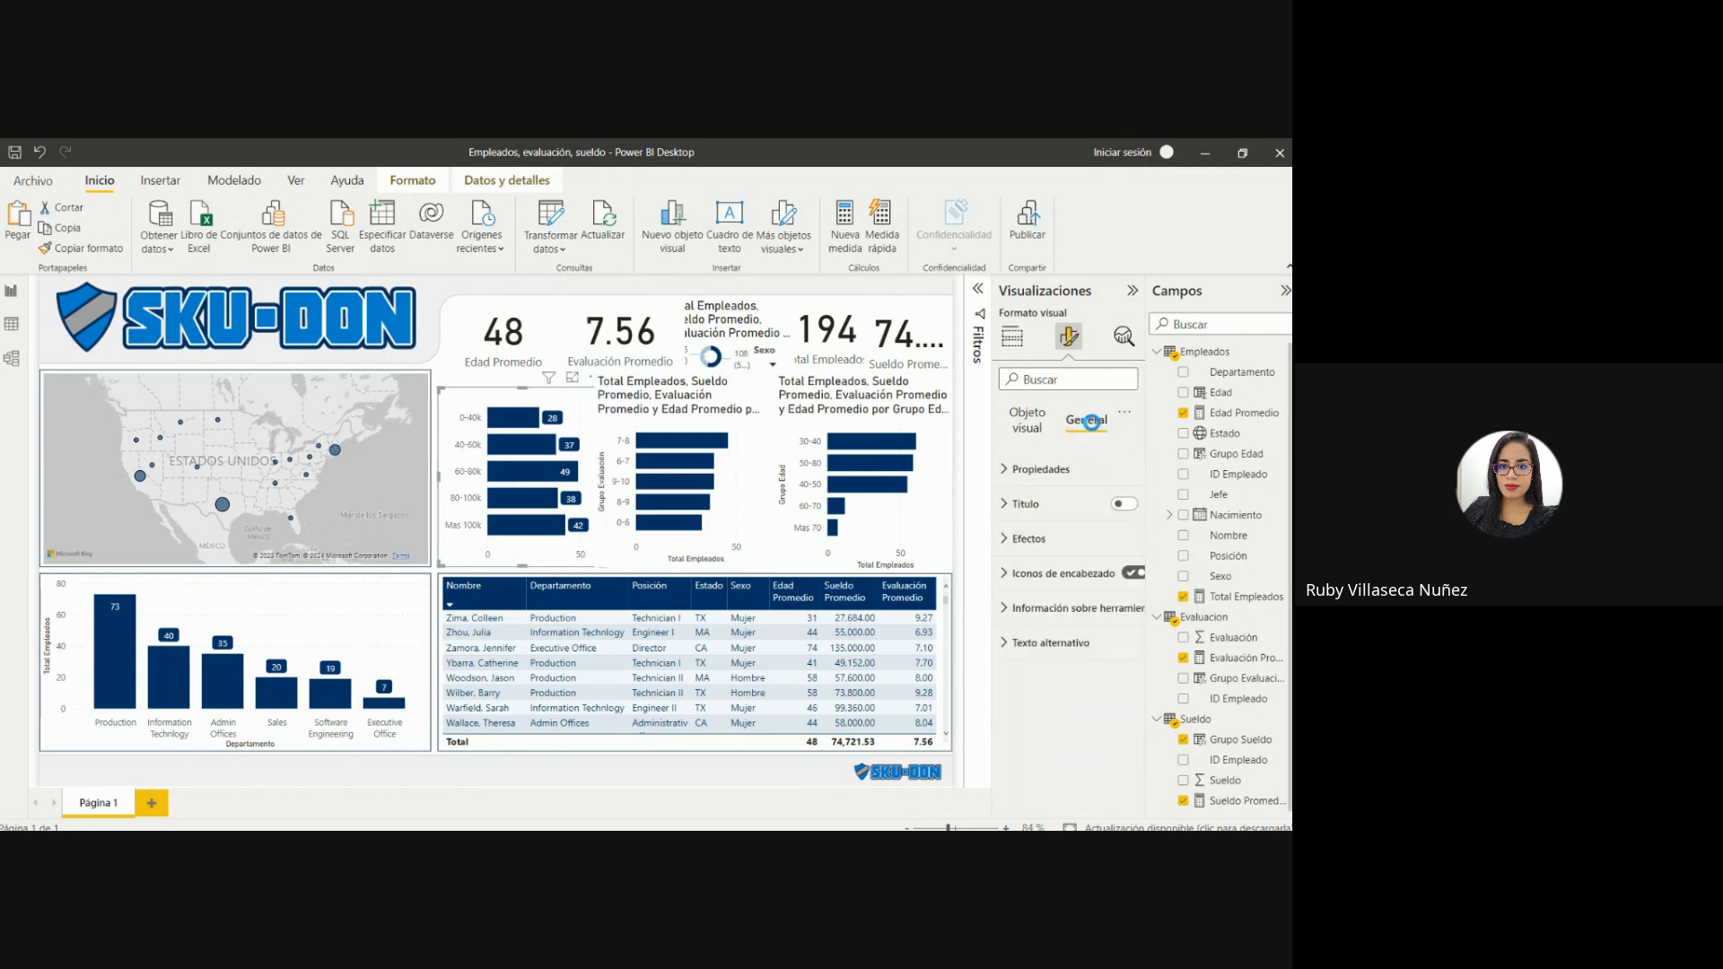
left_click(1123, 503)
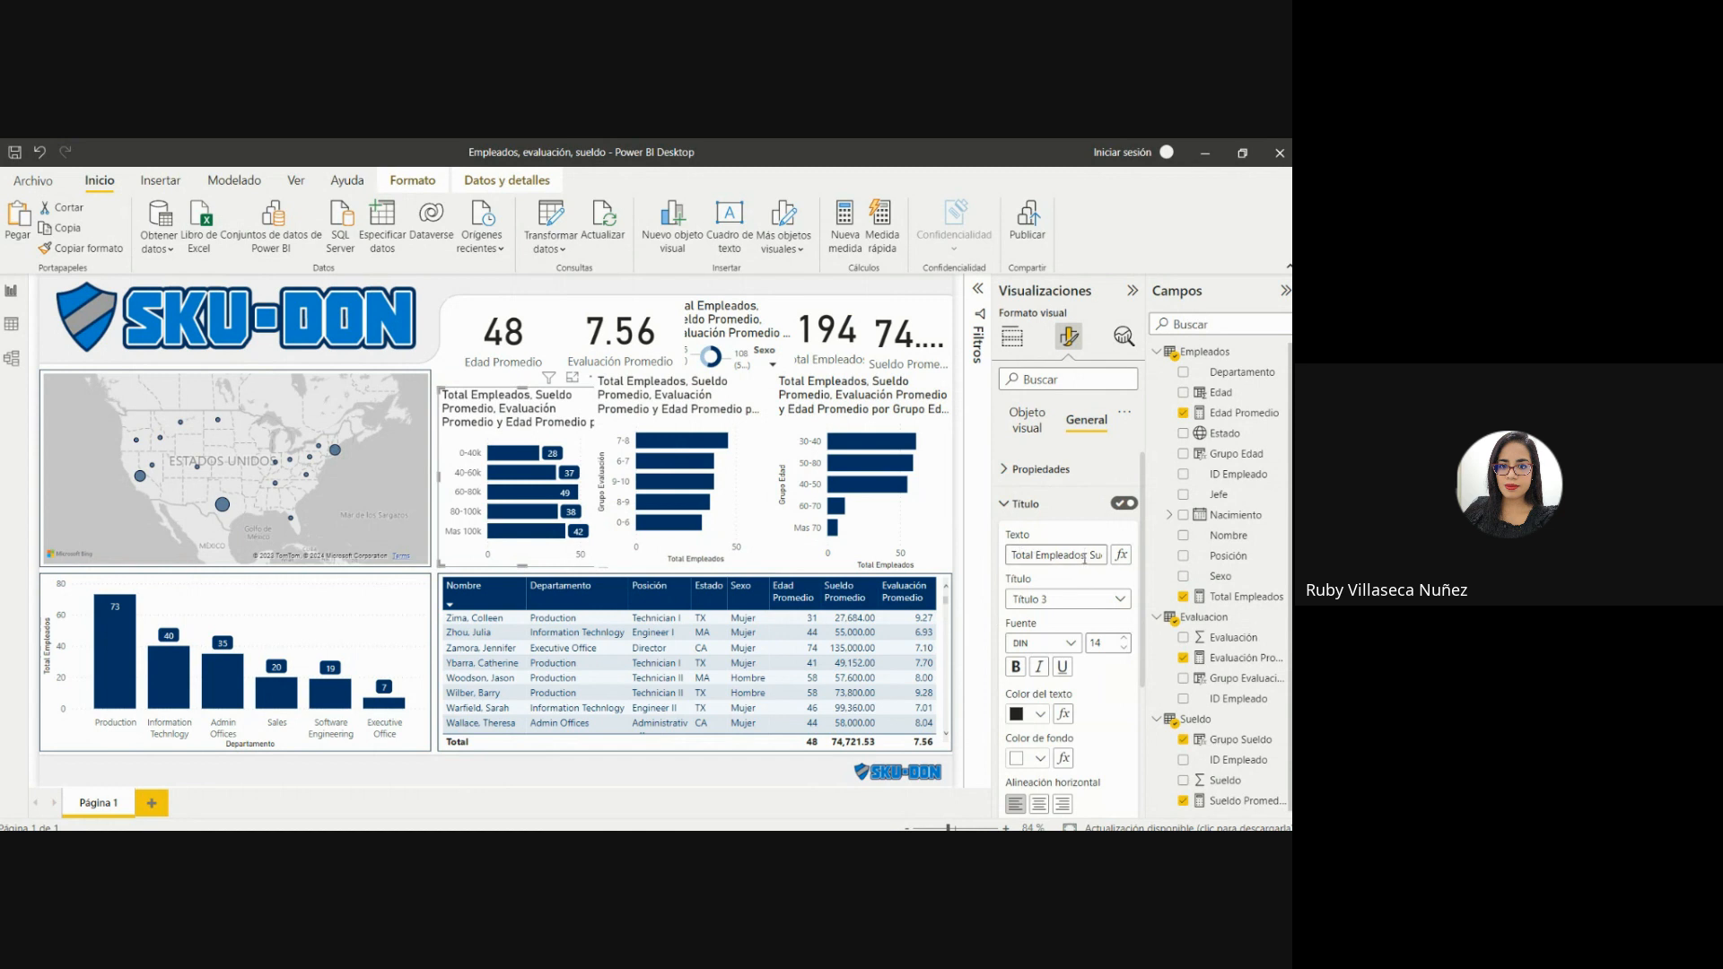
left_click_drag(1086, 558, 1174, 574)
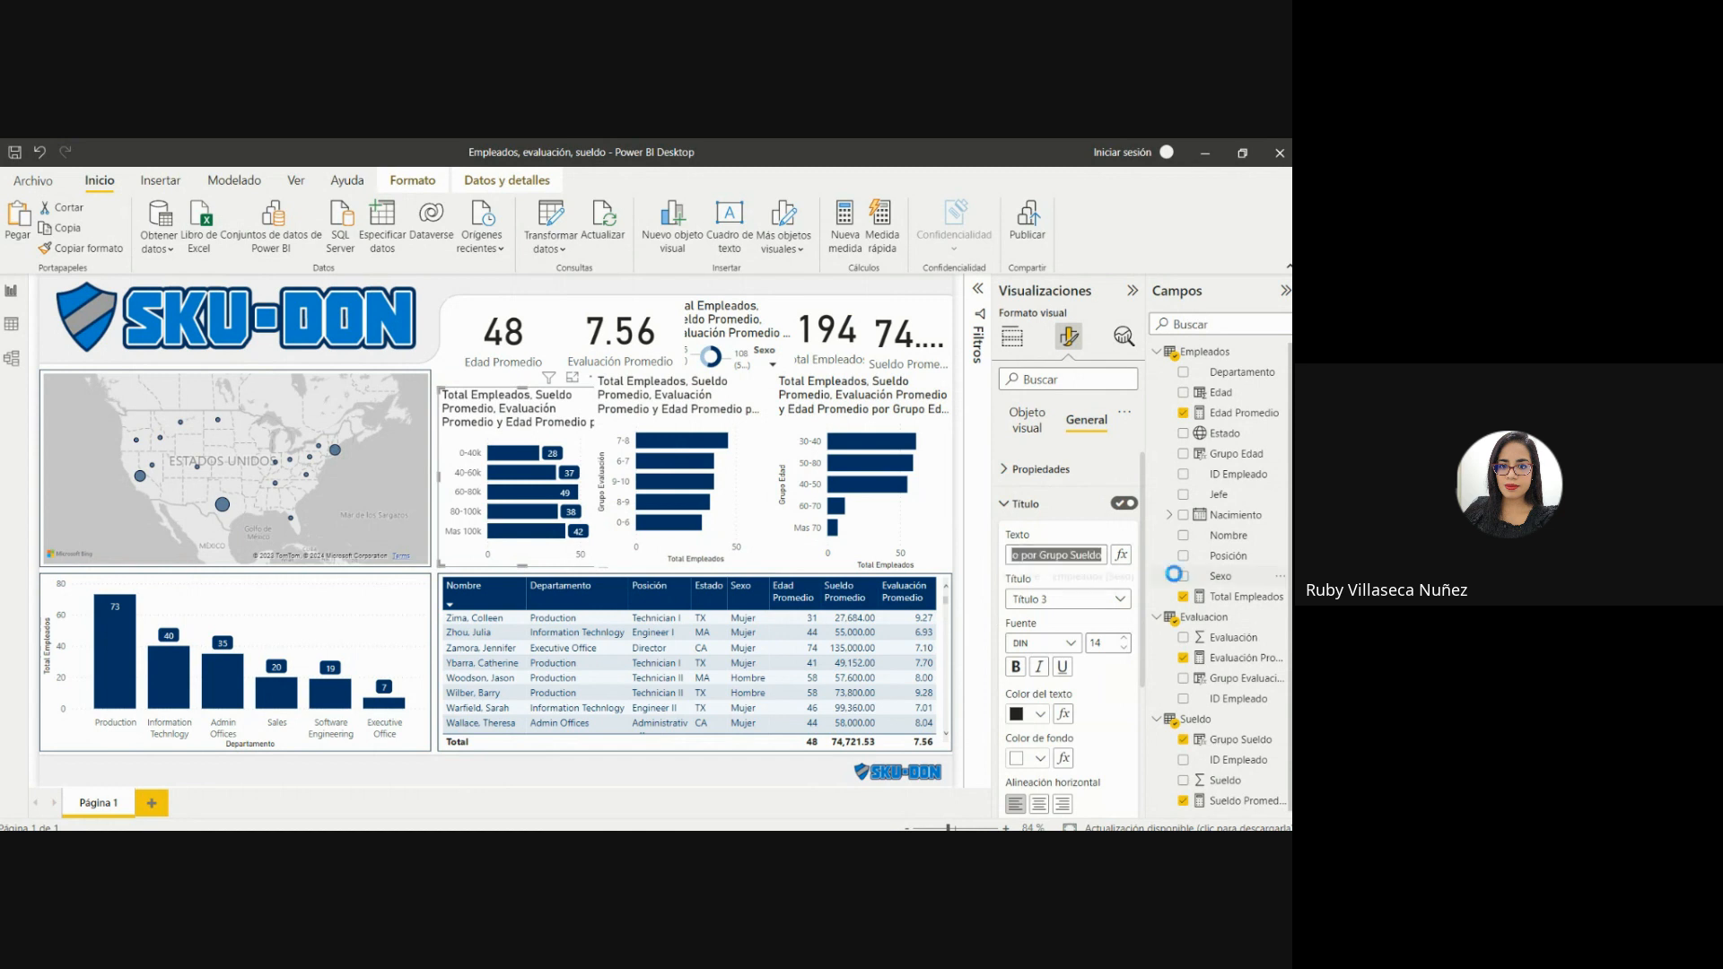
left_click(1024, 557)
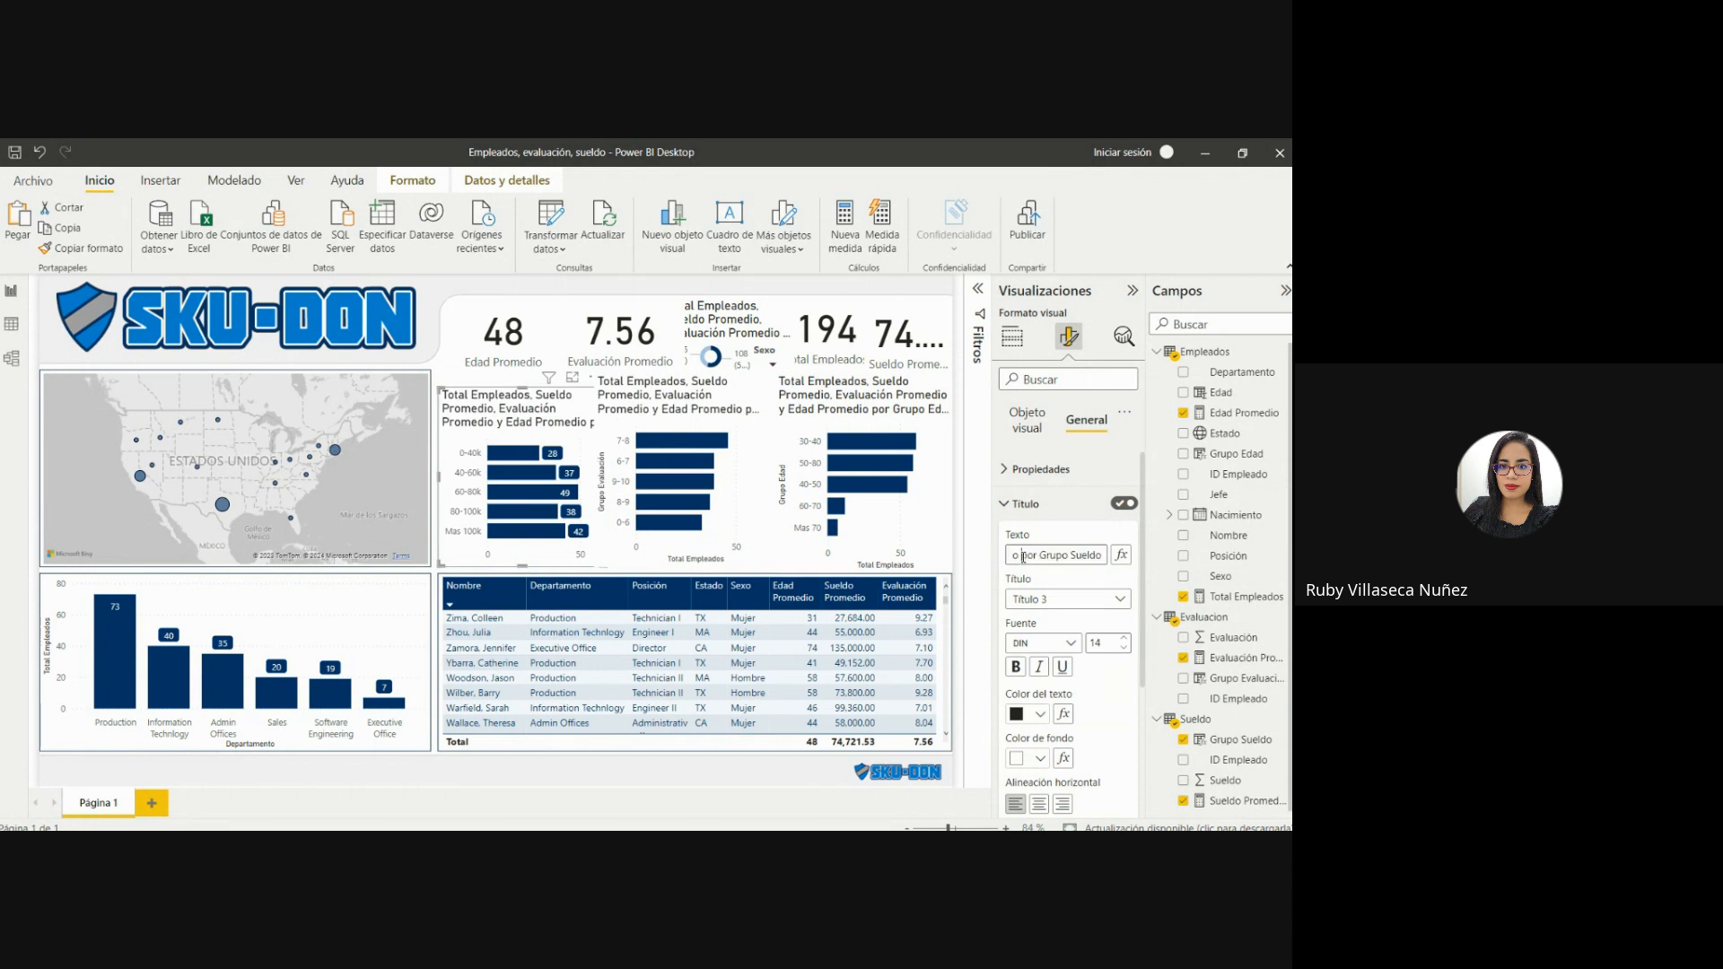
key("BackSpace")
key("BackSpace")
key("BackSpace")
key("BackSpace")
key("BackSpace")
key("BackSpace")
key("BackSpace")
key("BackSpace")
key("BackSpace")
key("BackSpace")
key("BackSpace")
key("BackSpace")
key("BackSpace")
key("BackSpace")
key("BackSpace")
key("BackSpace")
key("BackSpace")
key("BackSpace")
key("BackSpace")
key("BackSpace")
key("BackSpace")
key("BackSpace")
key("BackSpace")
key("BackSpace")
key("BackSpace")
key("BackSpace")
key("BackSpace")
key("BackSpace")
key("BackSpace")
key("BackSpace")
key("BackSpace")
key("BackSpace")
key("BackSpace")
key("BackSpace")
key("BackSpace")
key("BackSpace")
key("BackSpace")
key("BackSpace")
key("BackSpace")
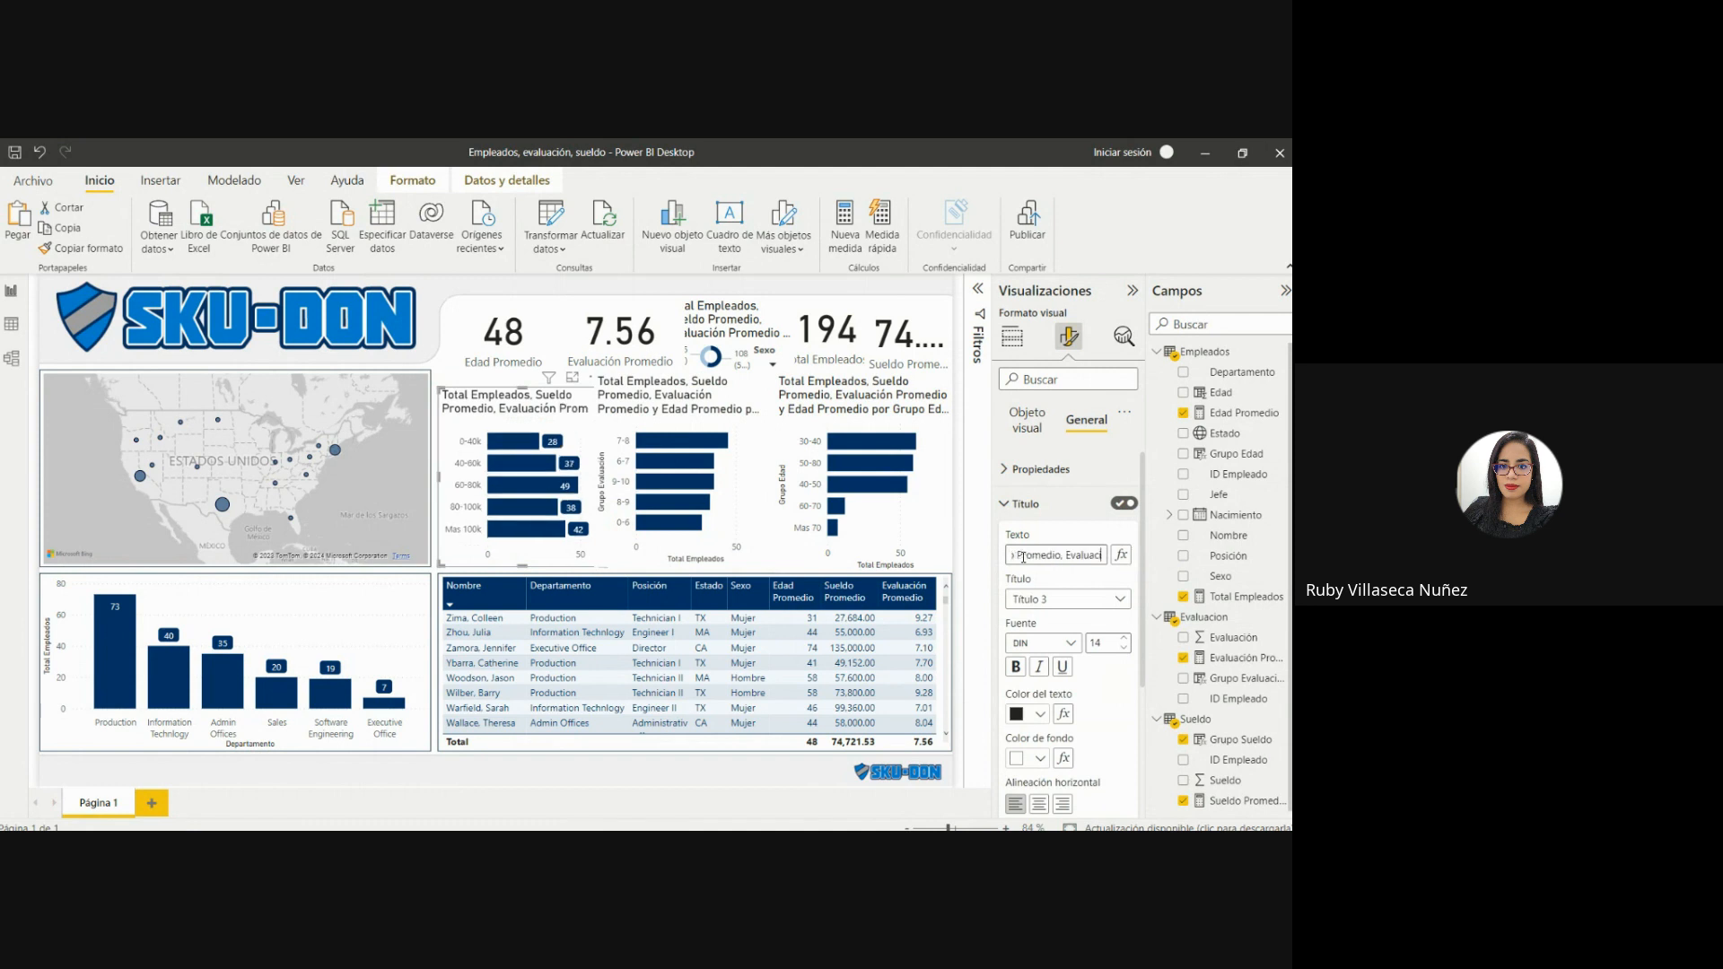
key("BackSpace")
key("BackSpace")
key("BackSpace")
key("BackSpace")
key("BackSpace")
key("BackSpace")
key("BackSpace")
key("BackSpace")
key("BackSpace")
key("BackSpace")
key("BackSpace")
key("BackSpace")
key("BackSpace")
key("BackSpace")
key("BackSpace")
key("BackSpace")
key("BackSpace")
key("BackSpace")
key("BackSpace")
key("BackSpace")
key("BackSpace")
key("BackSpace")
key("BackSpace")
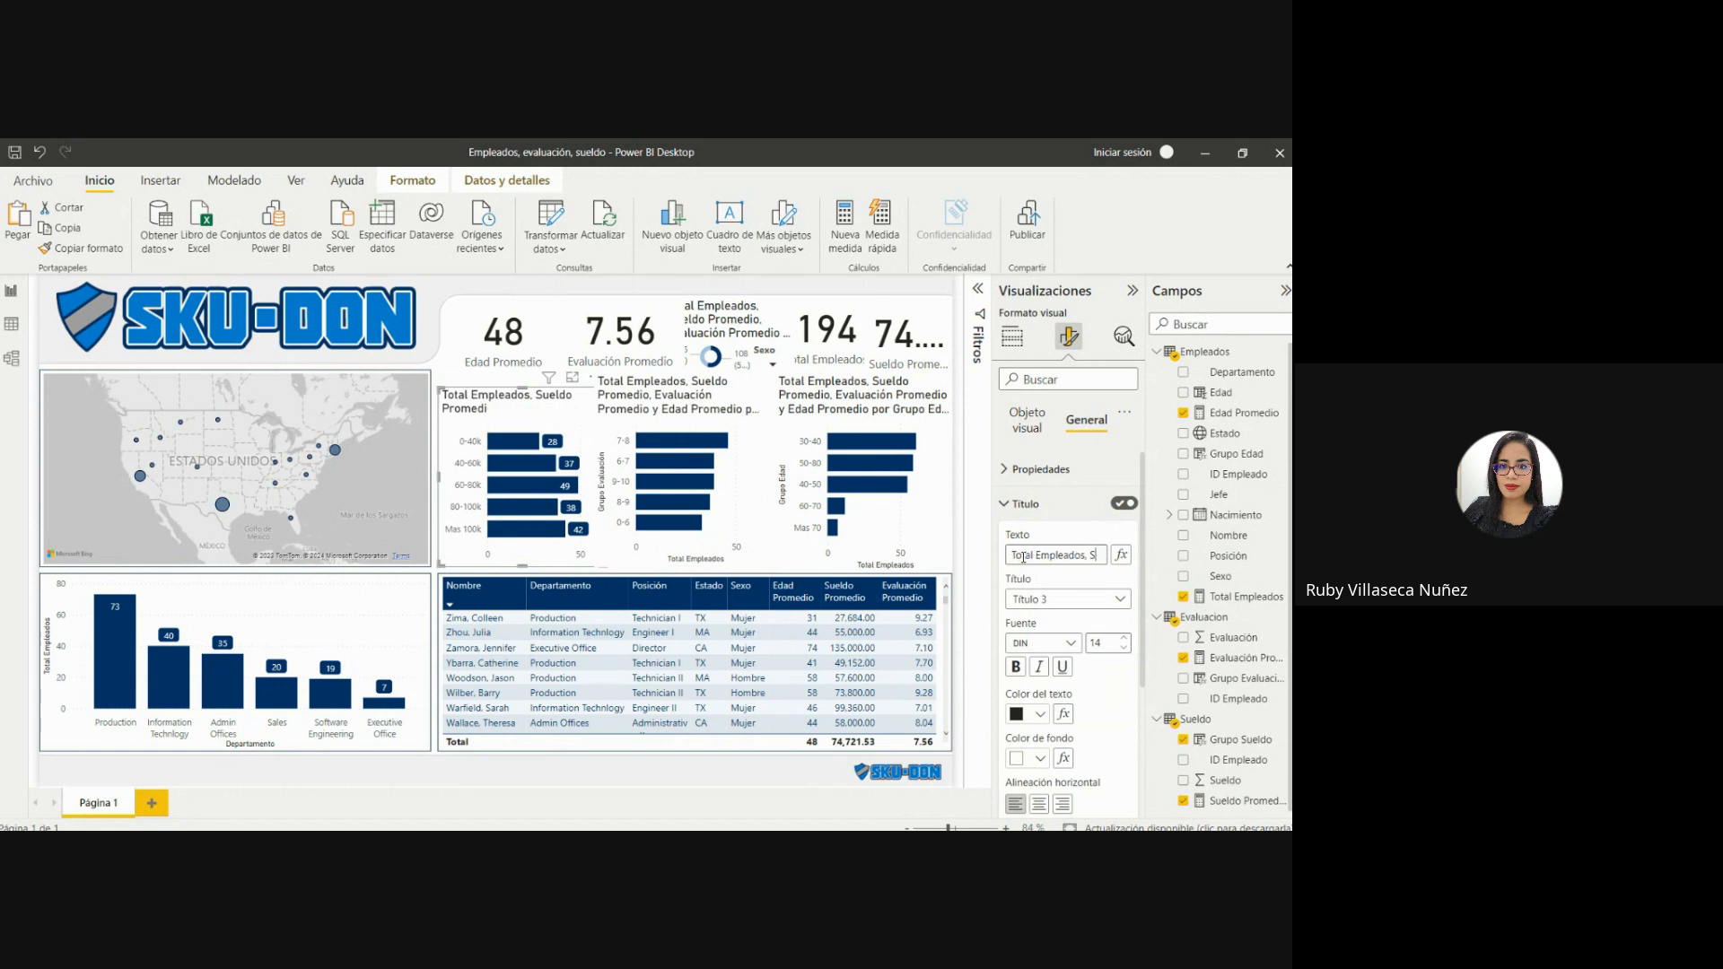
key("BackSpace")
key("BackSpace")
key("BackSpace")
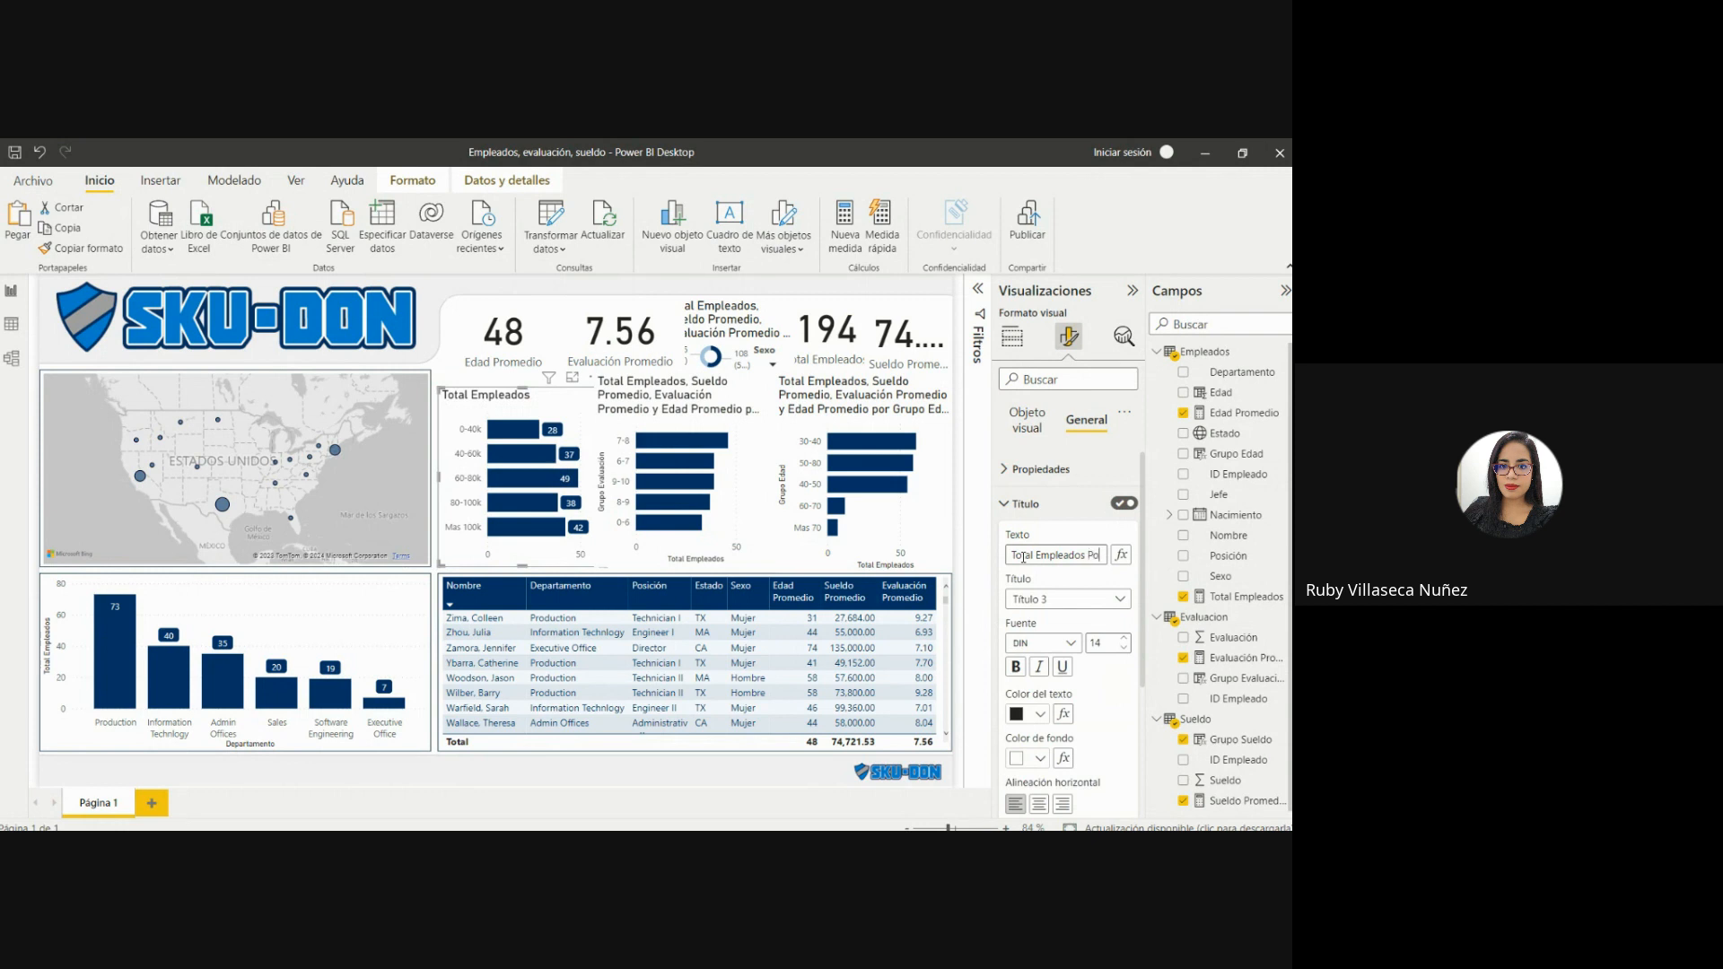
type("r Grupo Sue")
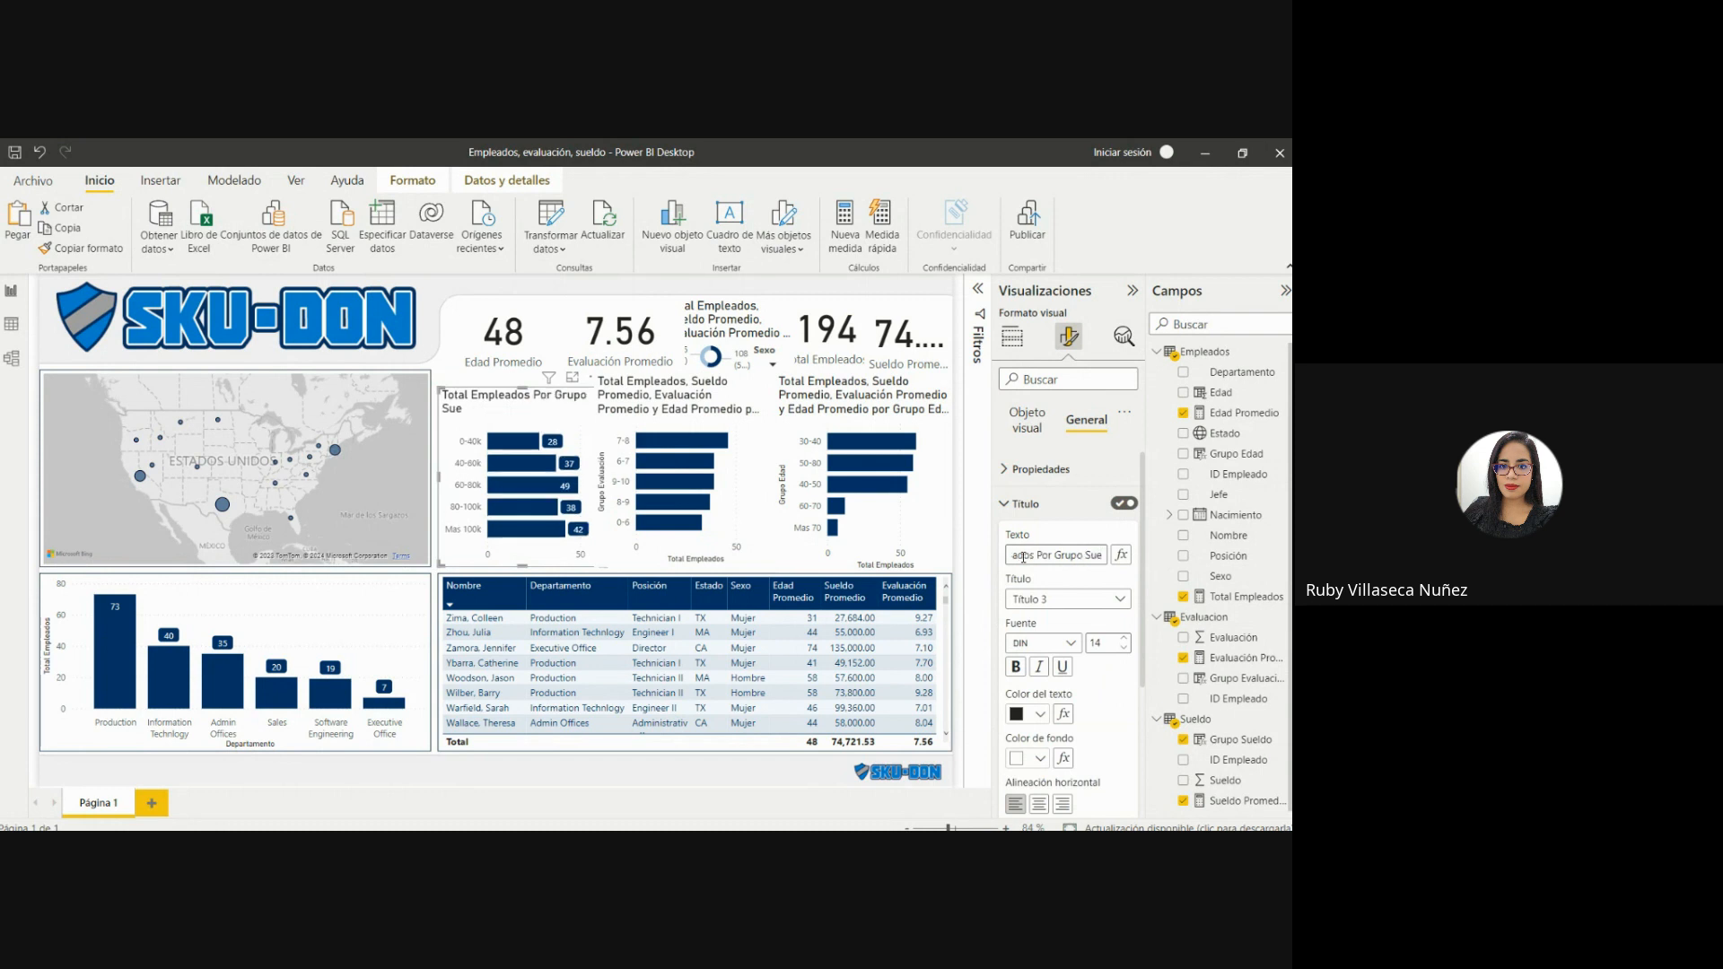
type("ldo")
Reduce the Grupo Sueldo chart's title font size to 11 and center the title.
left_click(1124, 648)
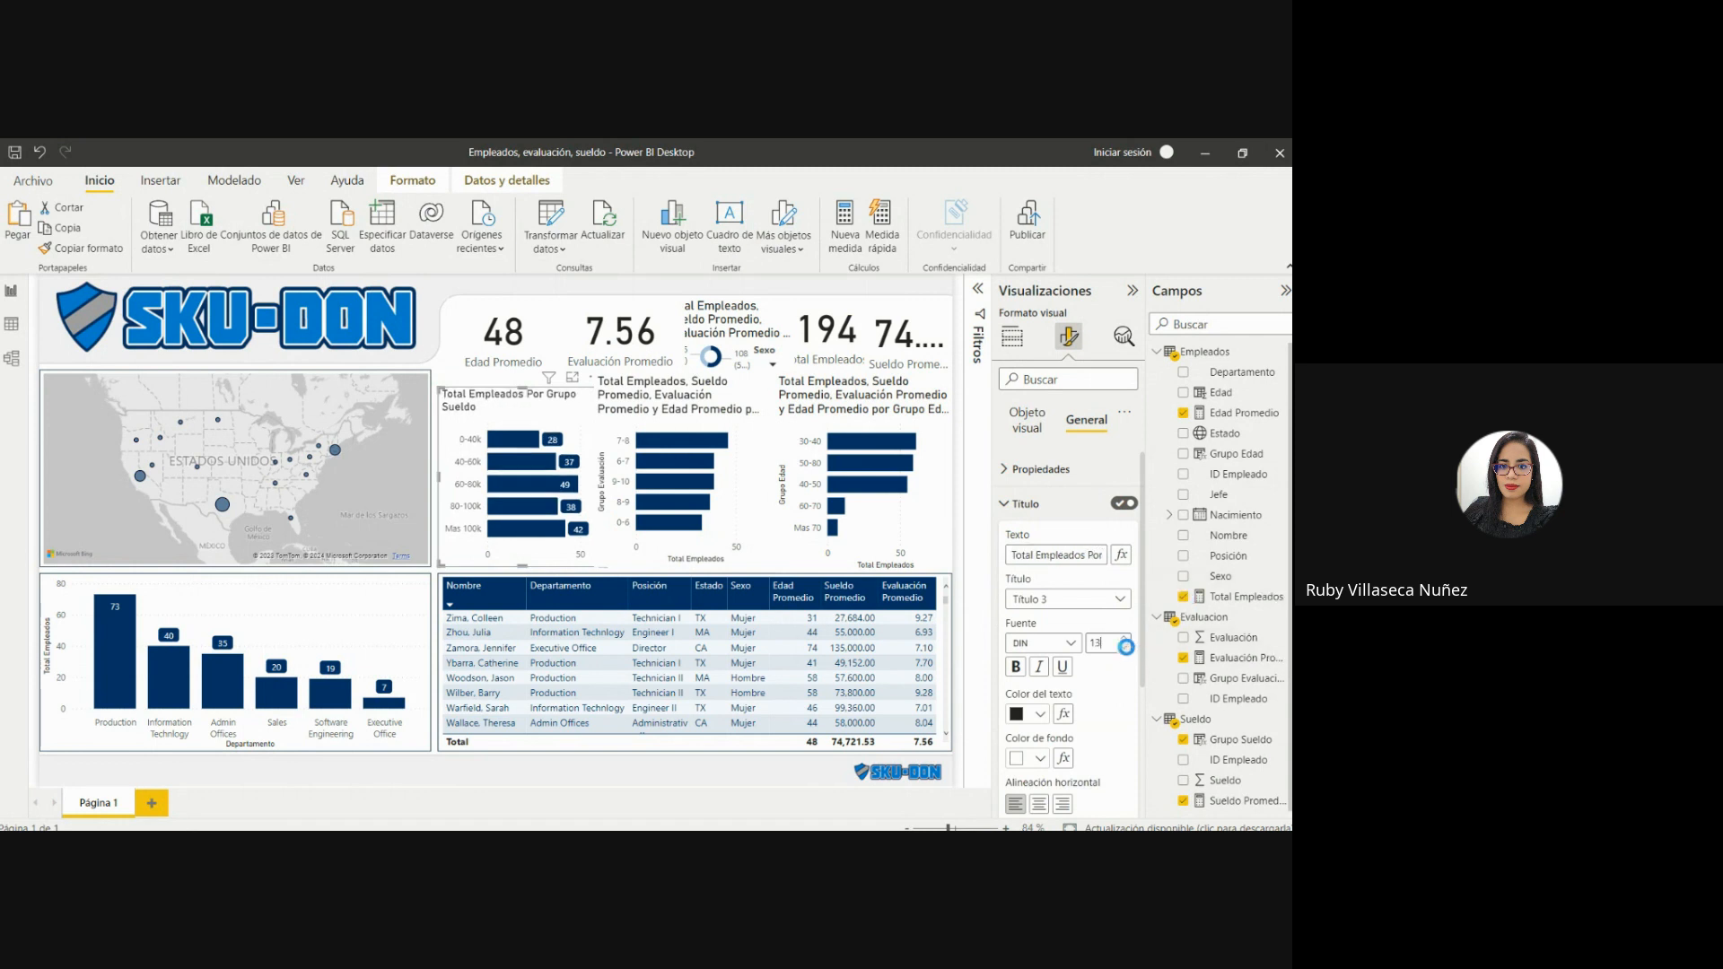
left_click(1124, 648)
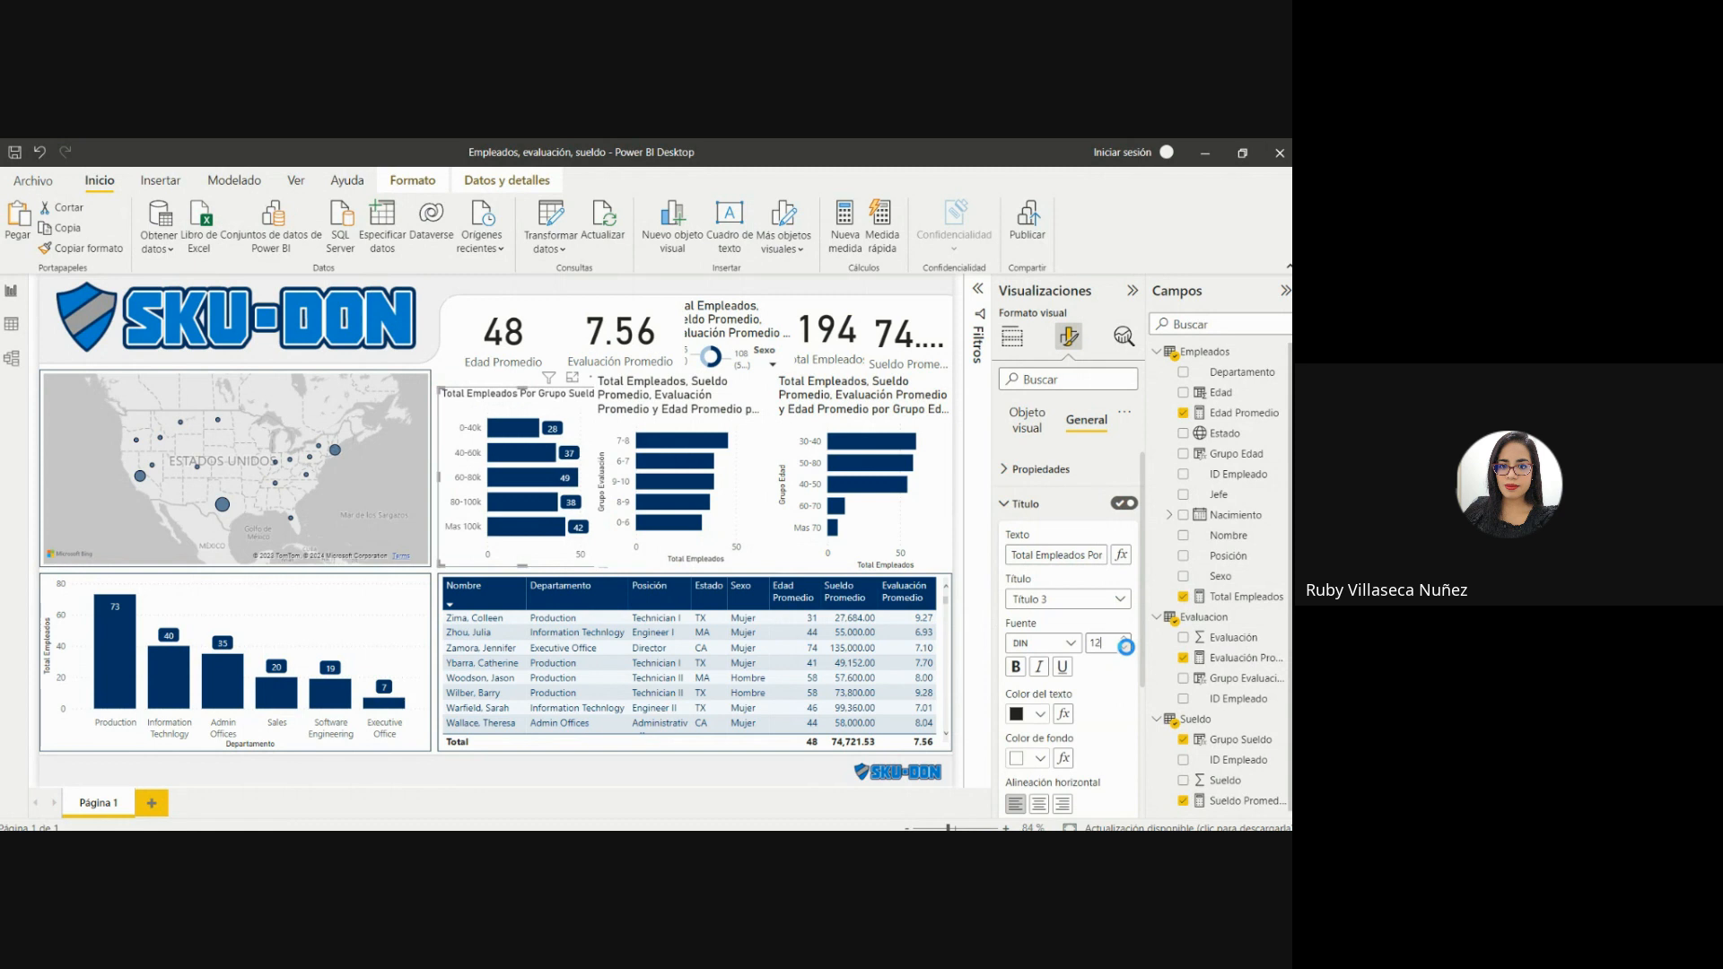
left_click(1124, 648)
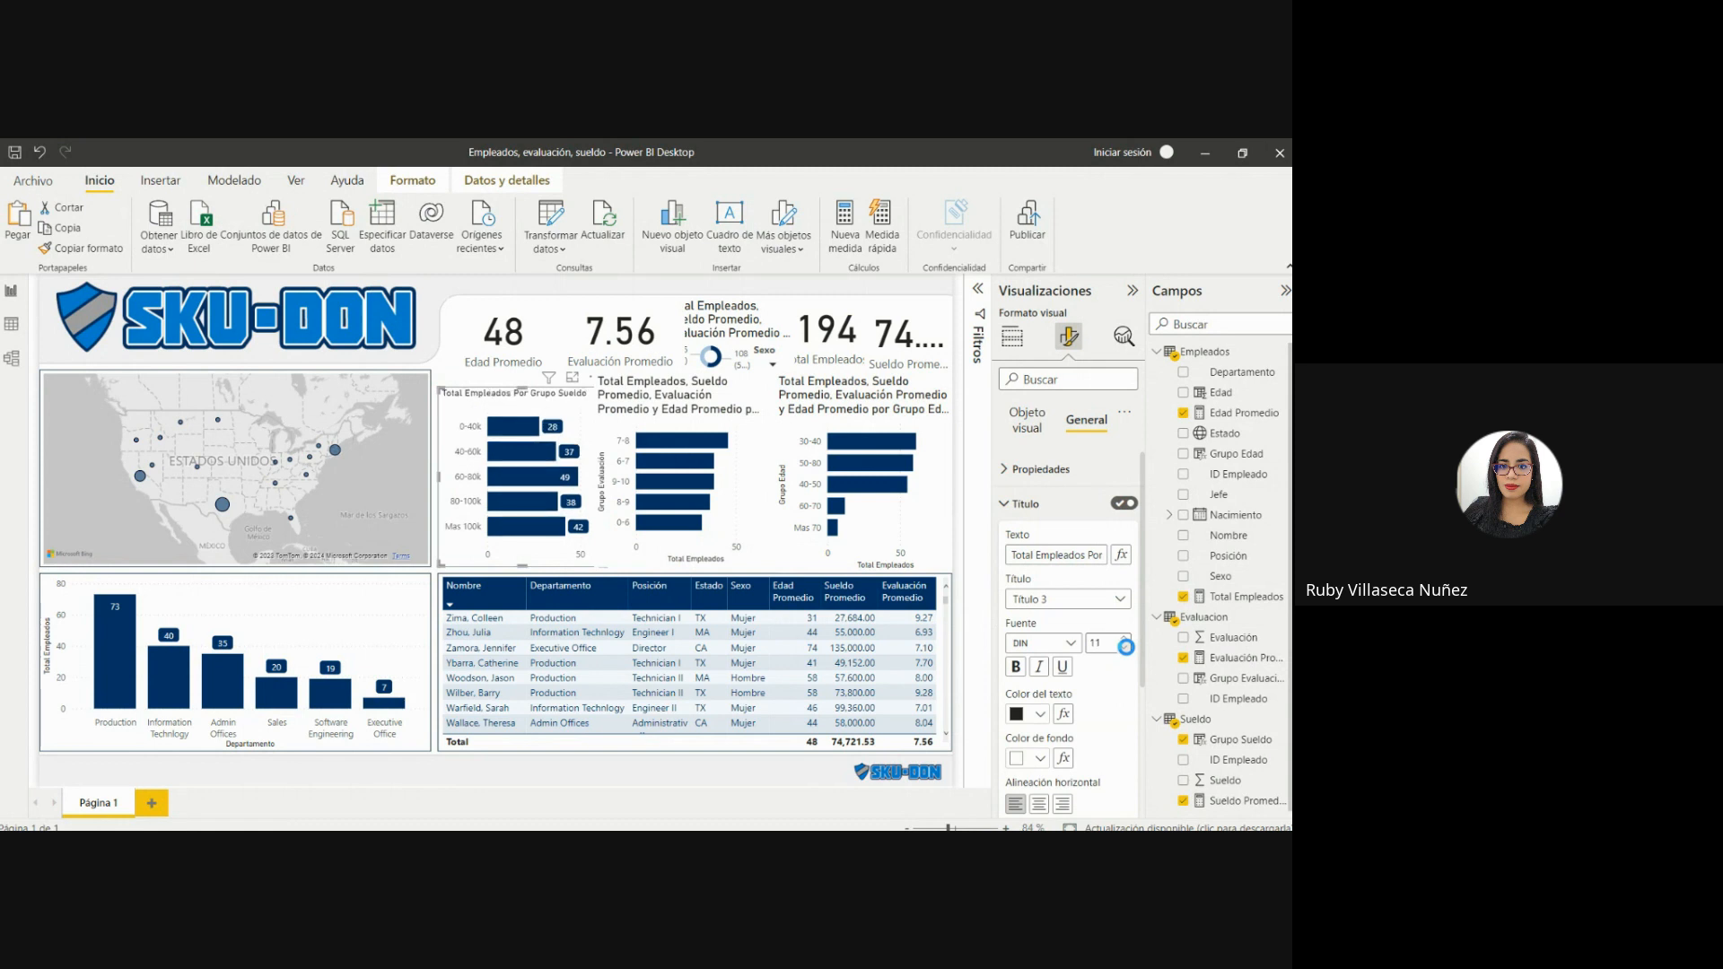
left_click(1038, 805)
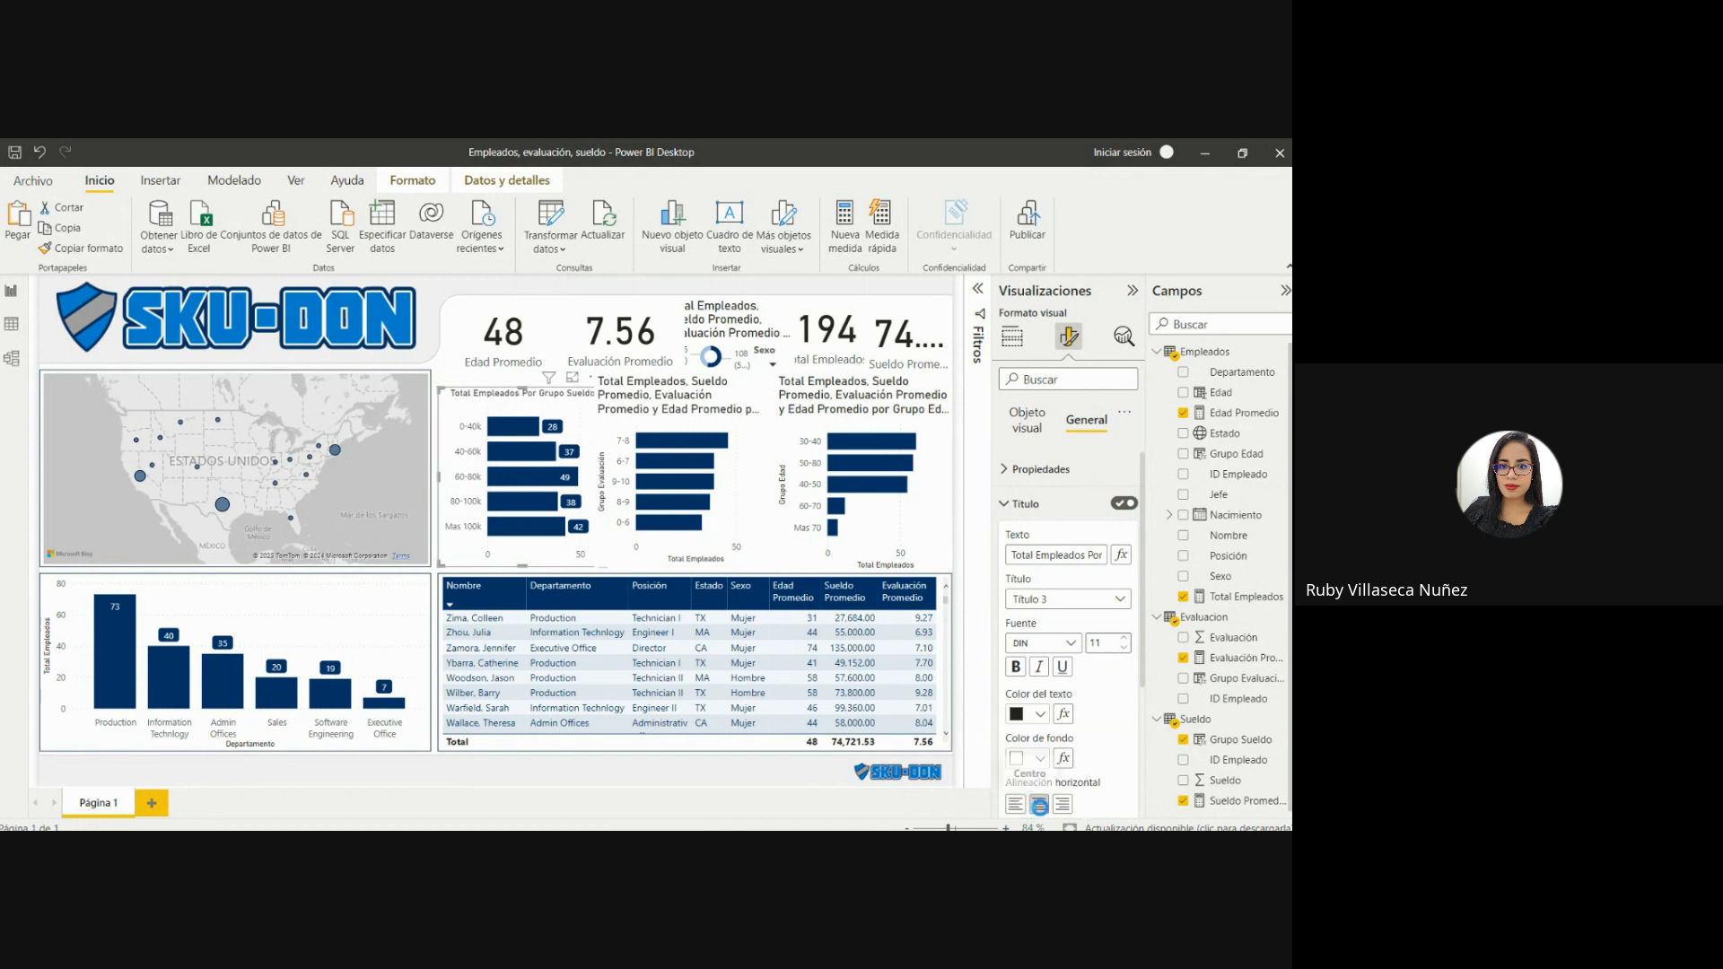
Set the Grupo Sueldo chart's title background to #003366 and its title text to white.
left_click(1037, 758)
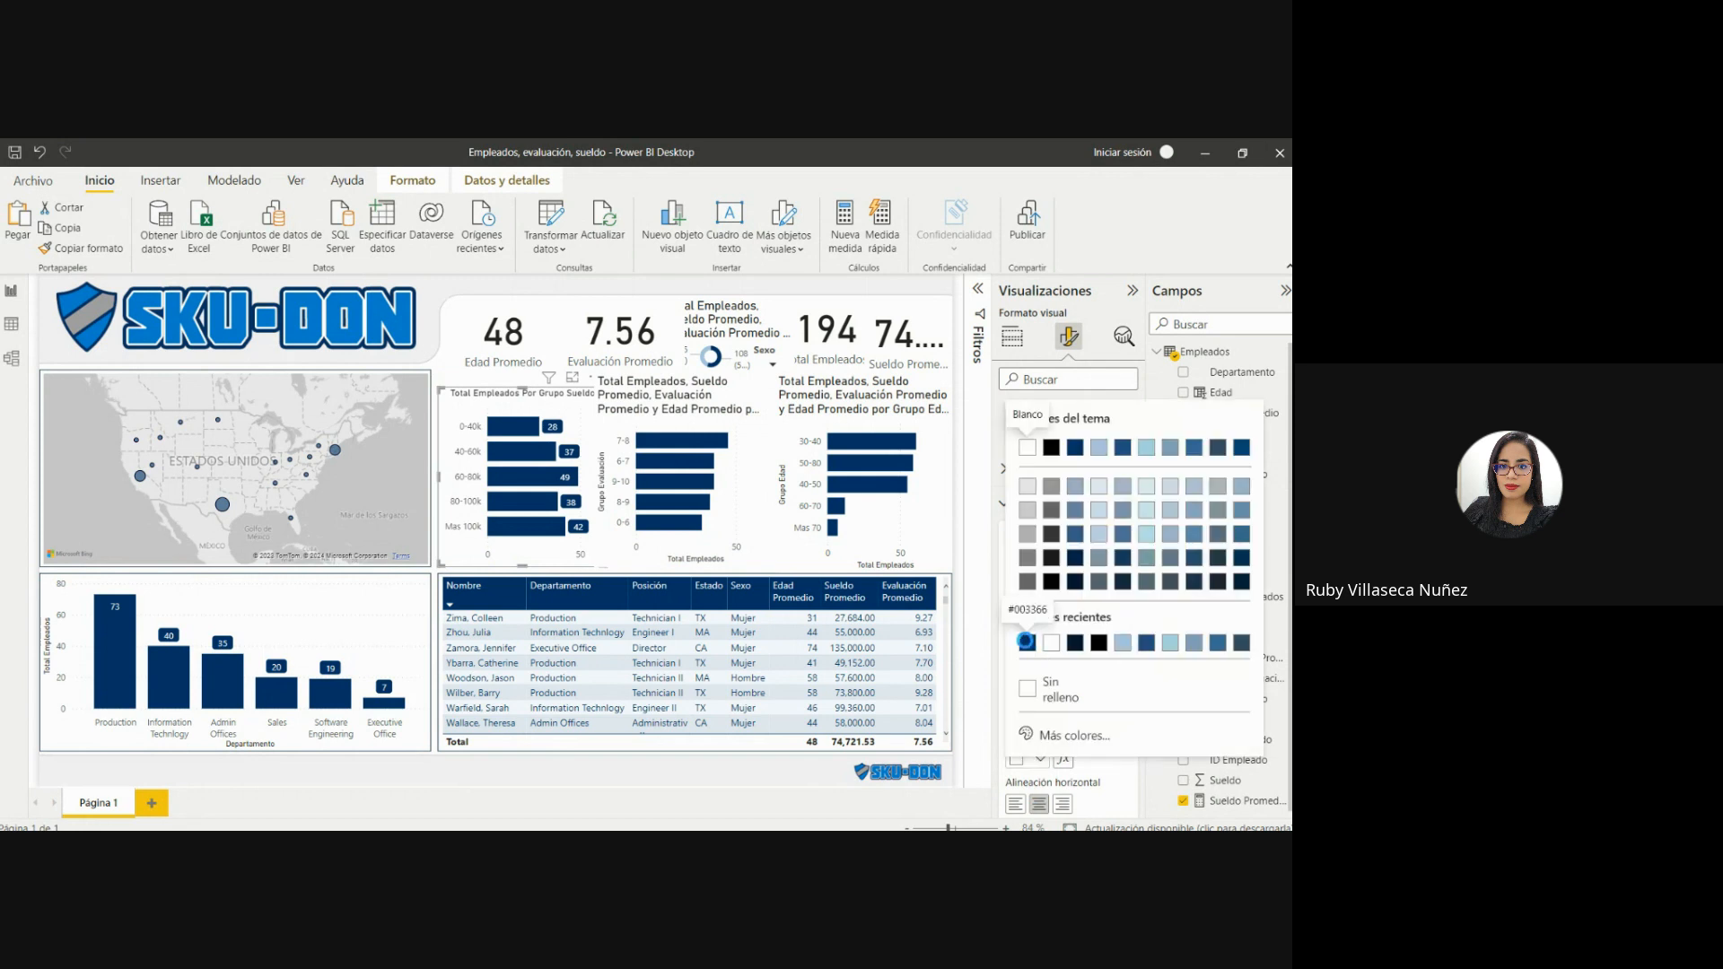
left_click(1024, 641)
left_click(1040, 715)
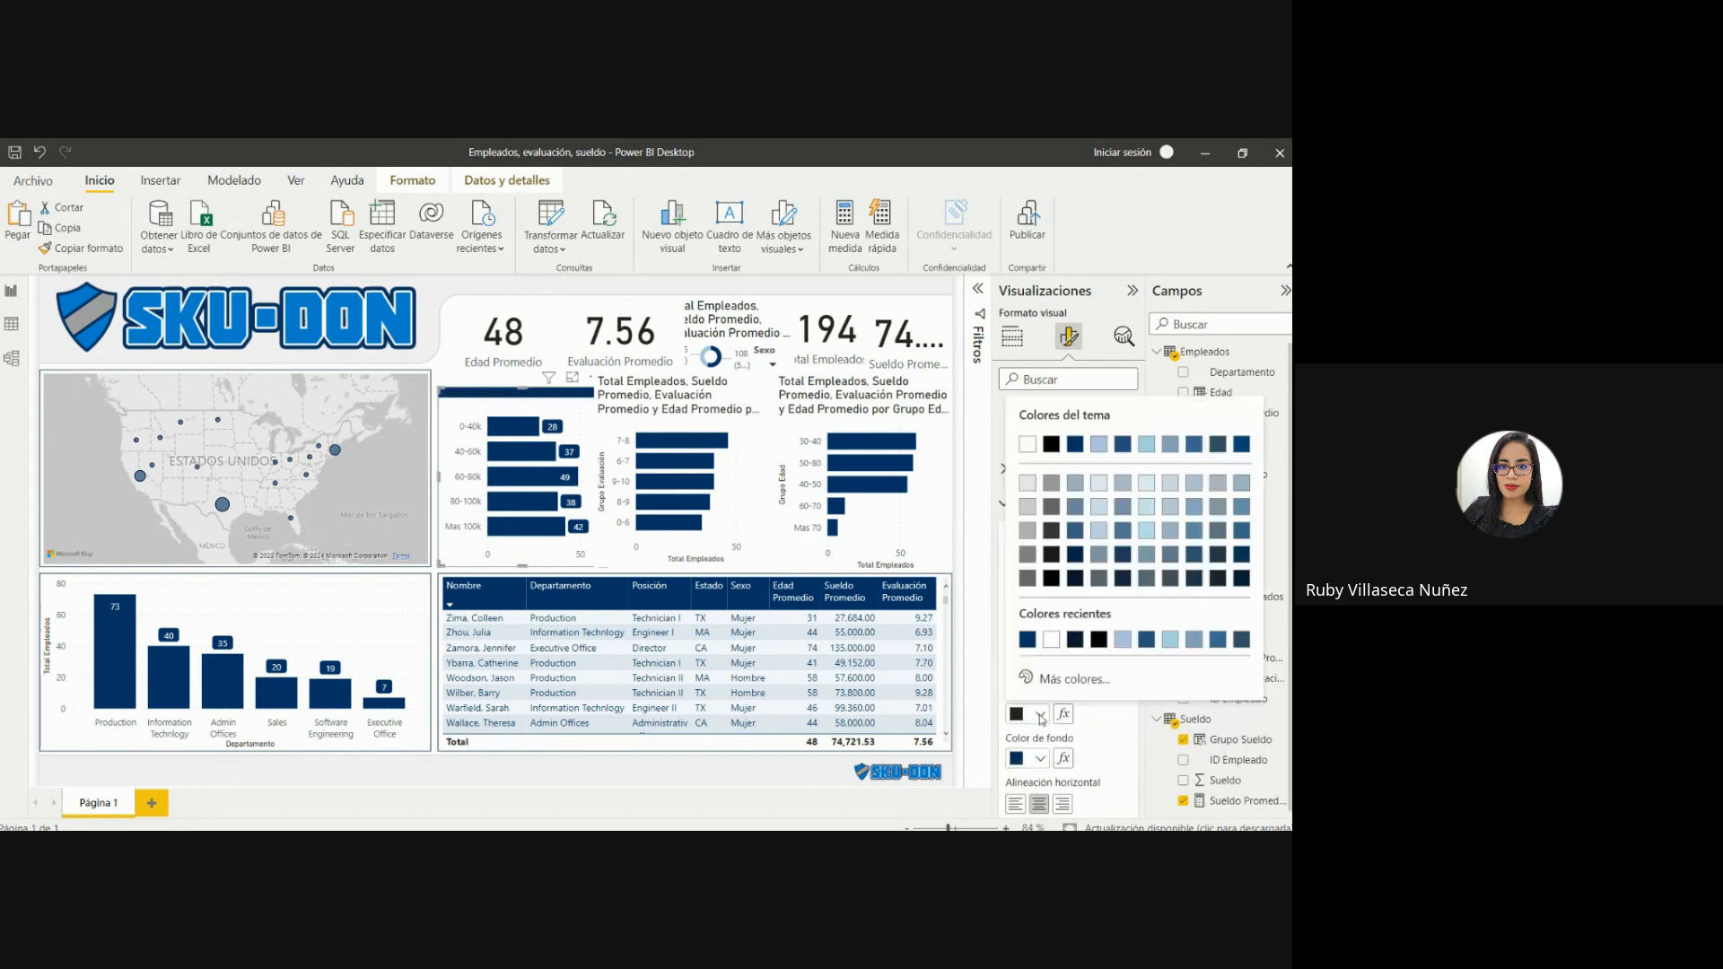
left_click(1052, 639)
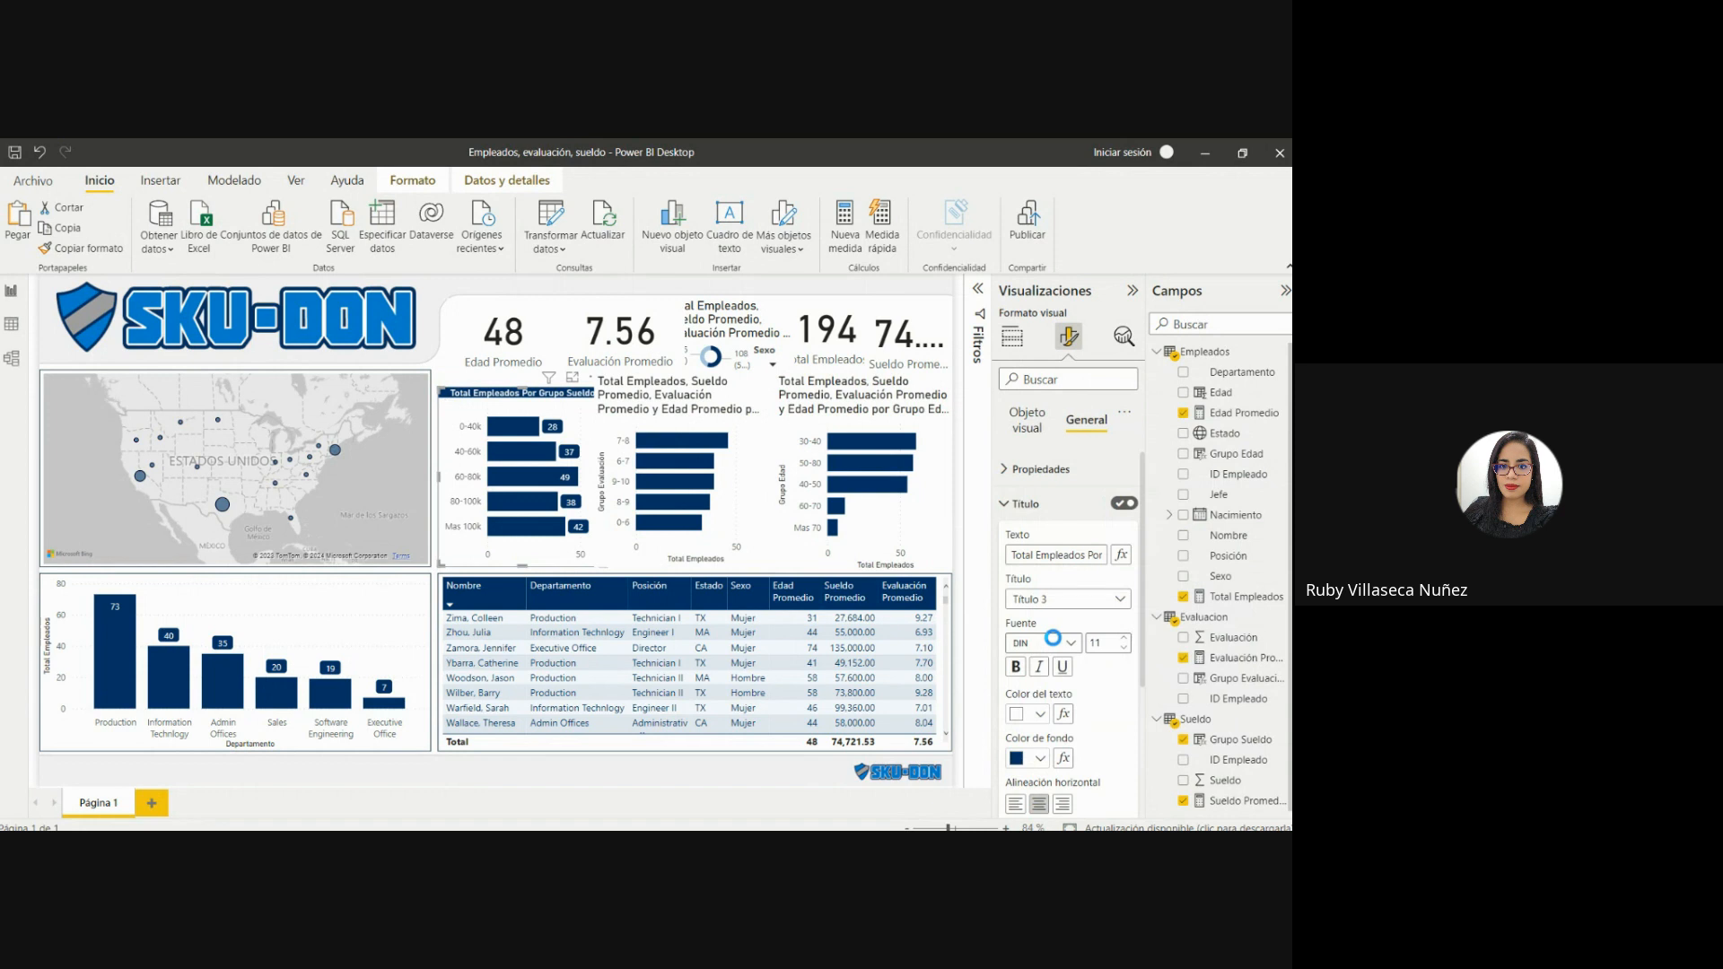
Copy the Grupo Sueldo chart's format onto the Grupo Evaluación chart and fit that chart beside it with matching upper and lower edges.
left_click(726, 419)
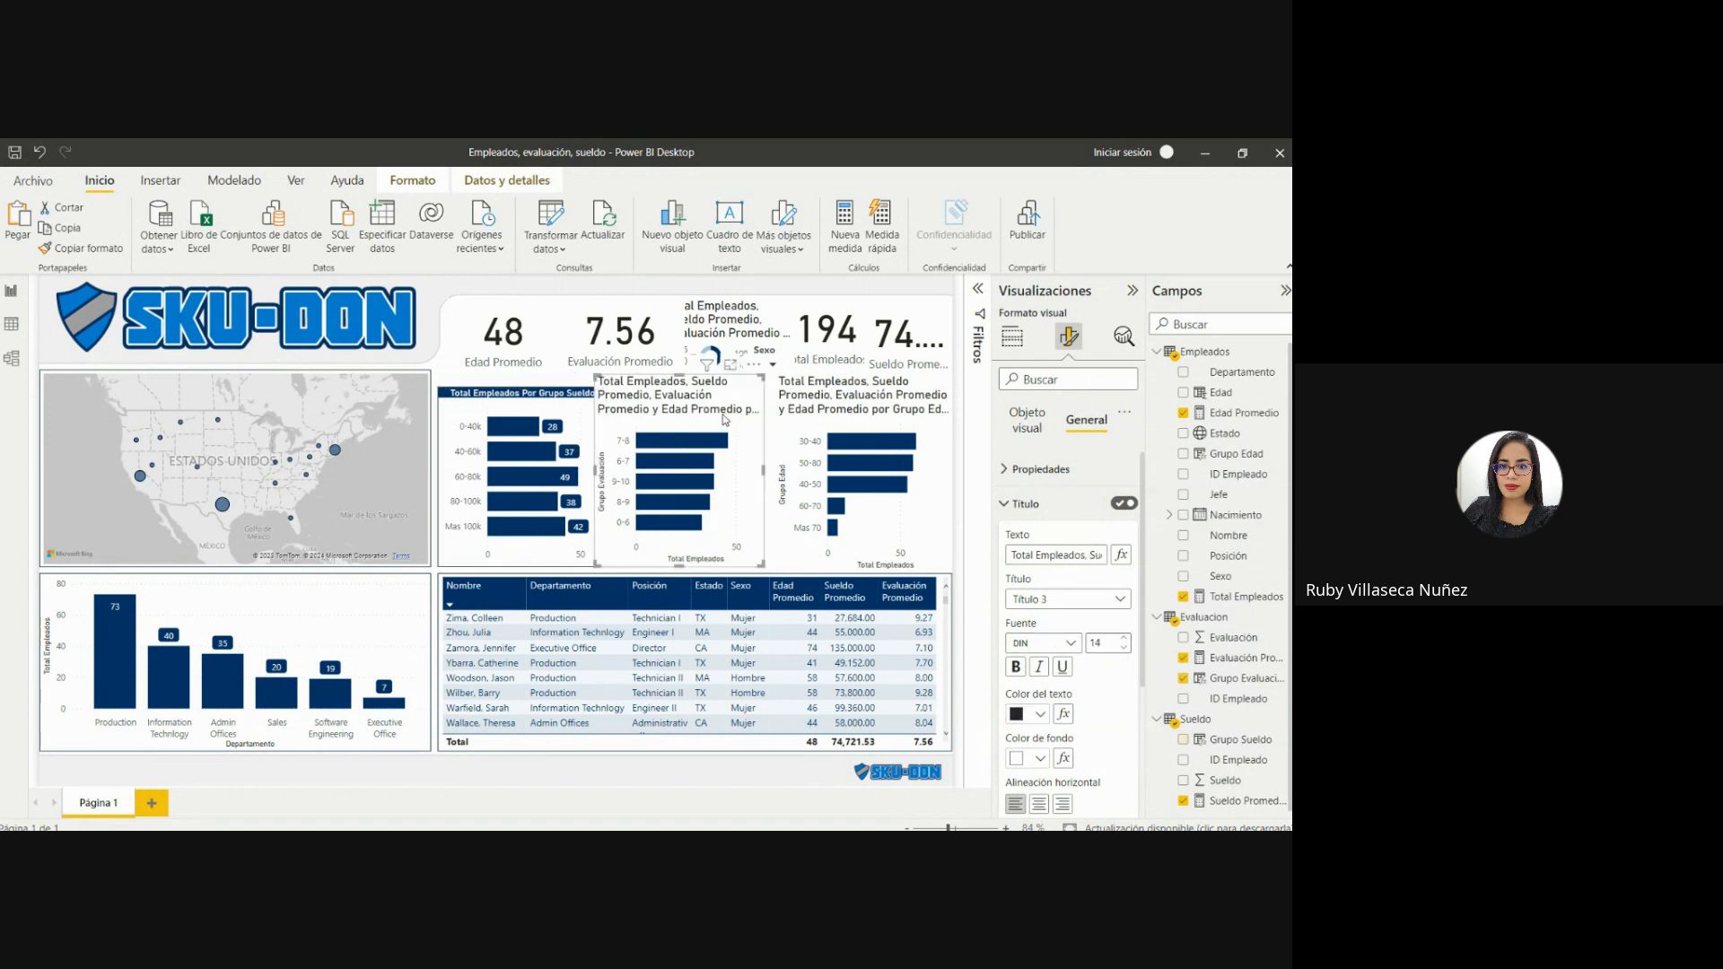
left_click_drag(726, 419, 742, 429)
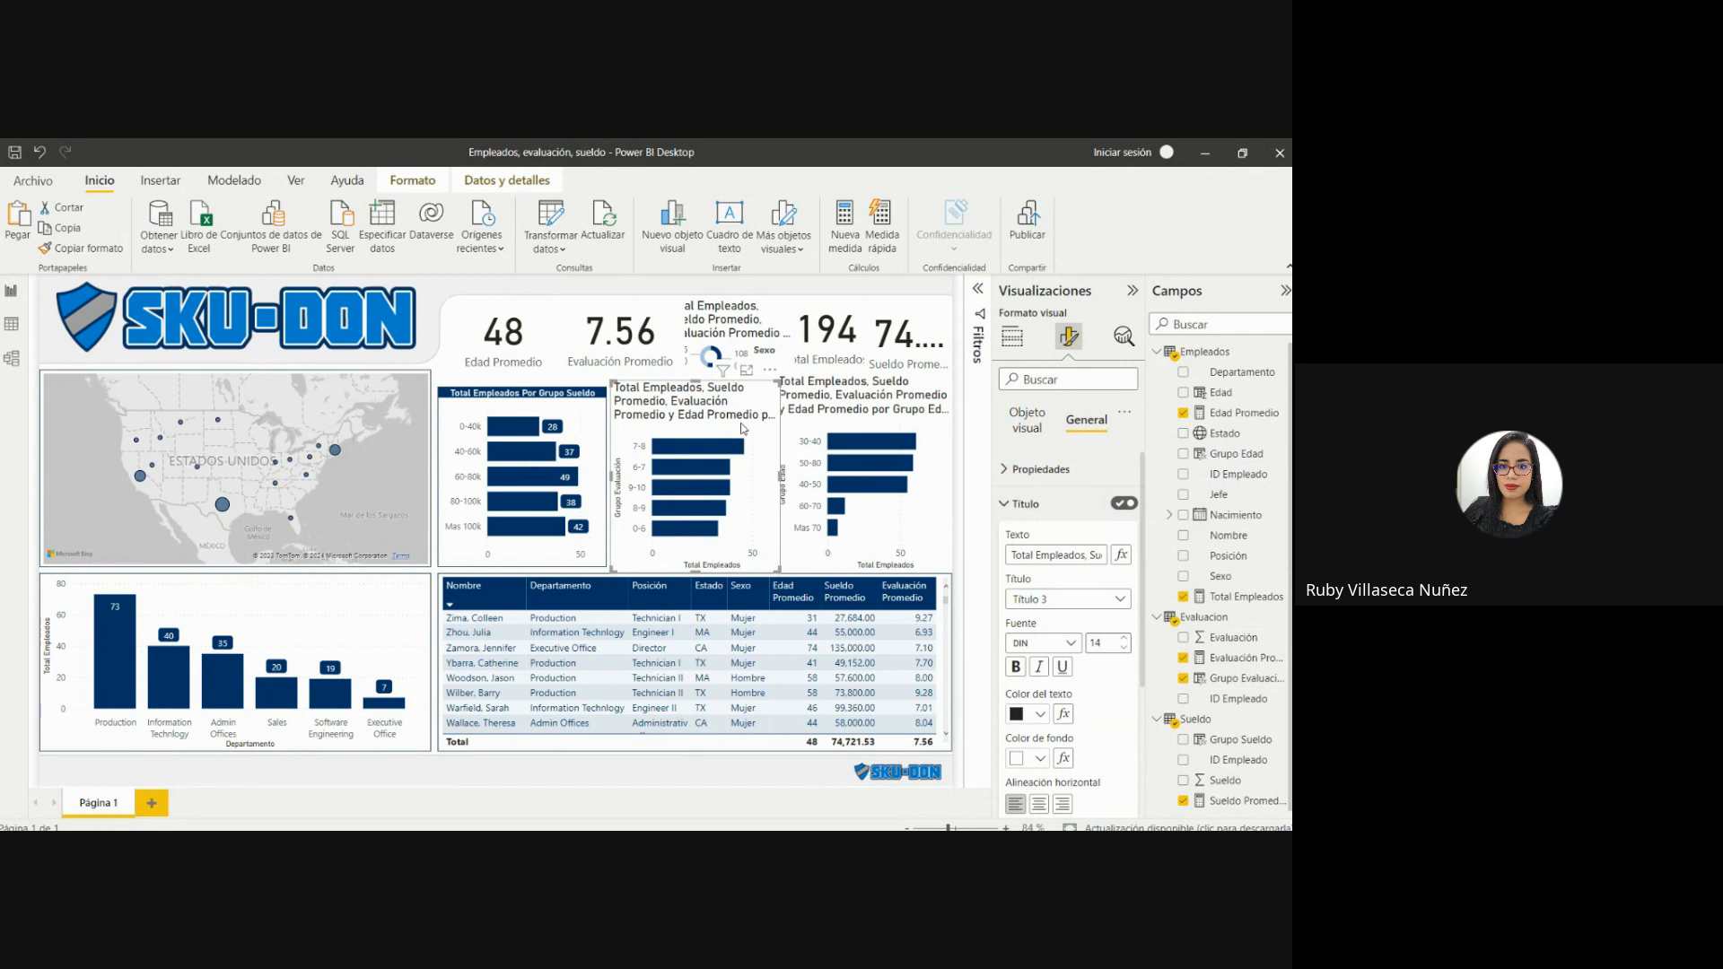
left_click(539, 410)
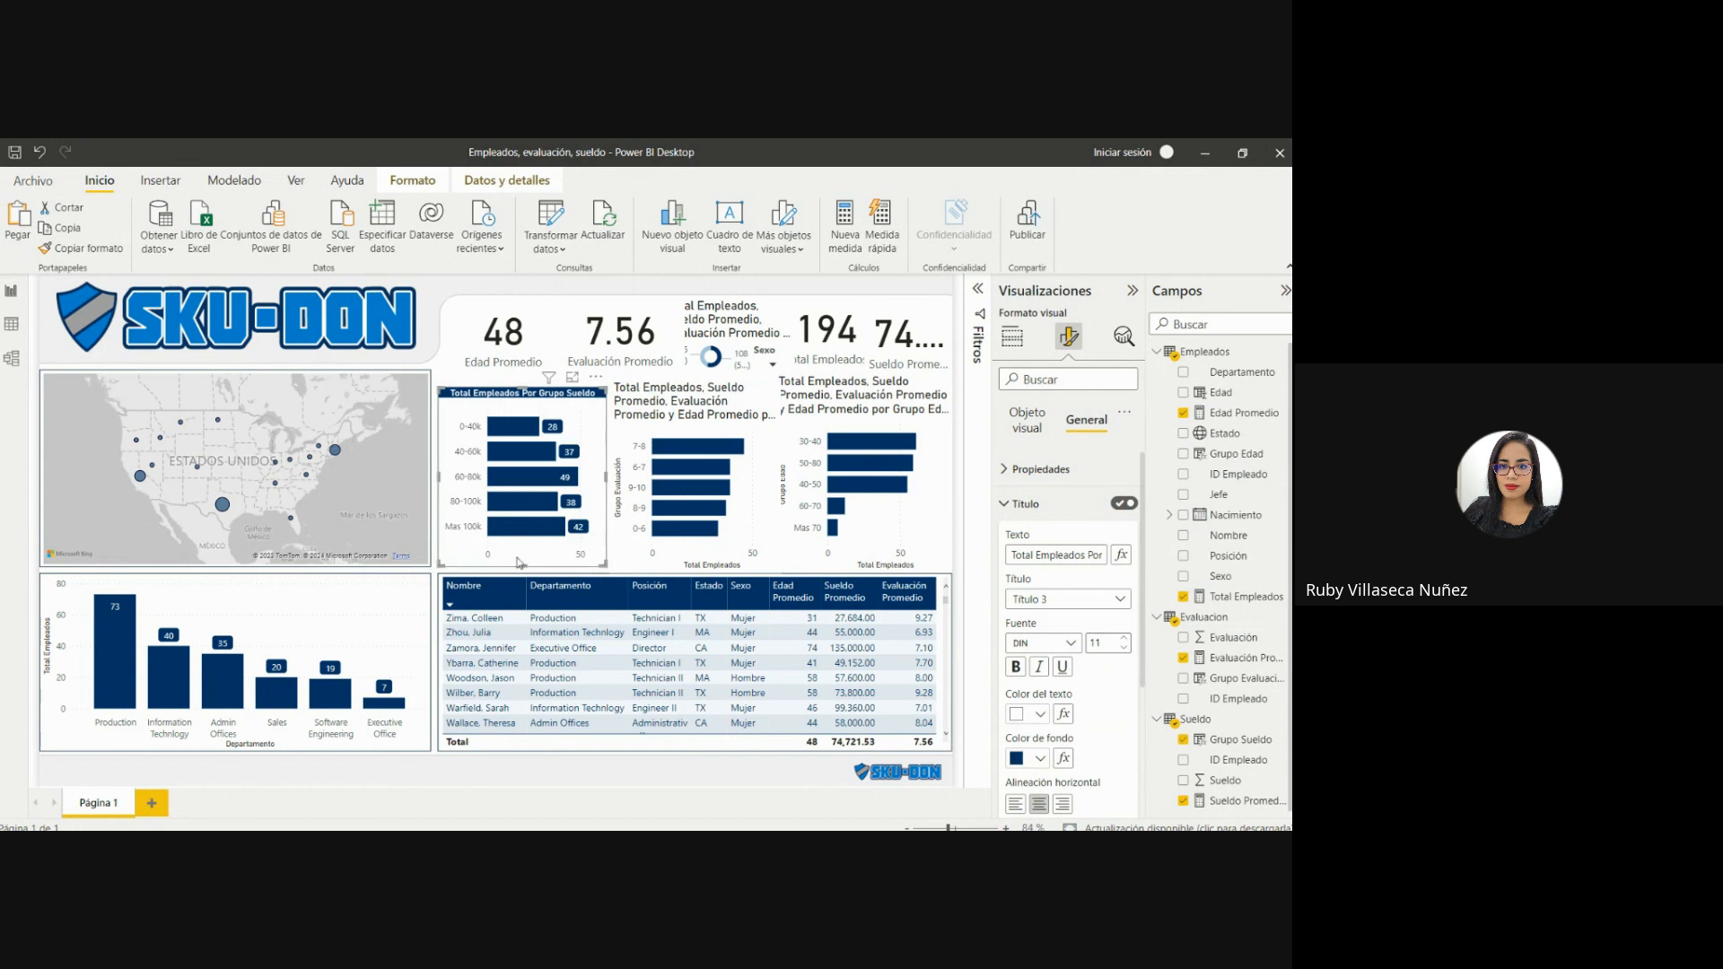
left_click(109, 257)
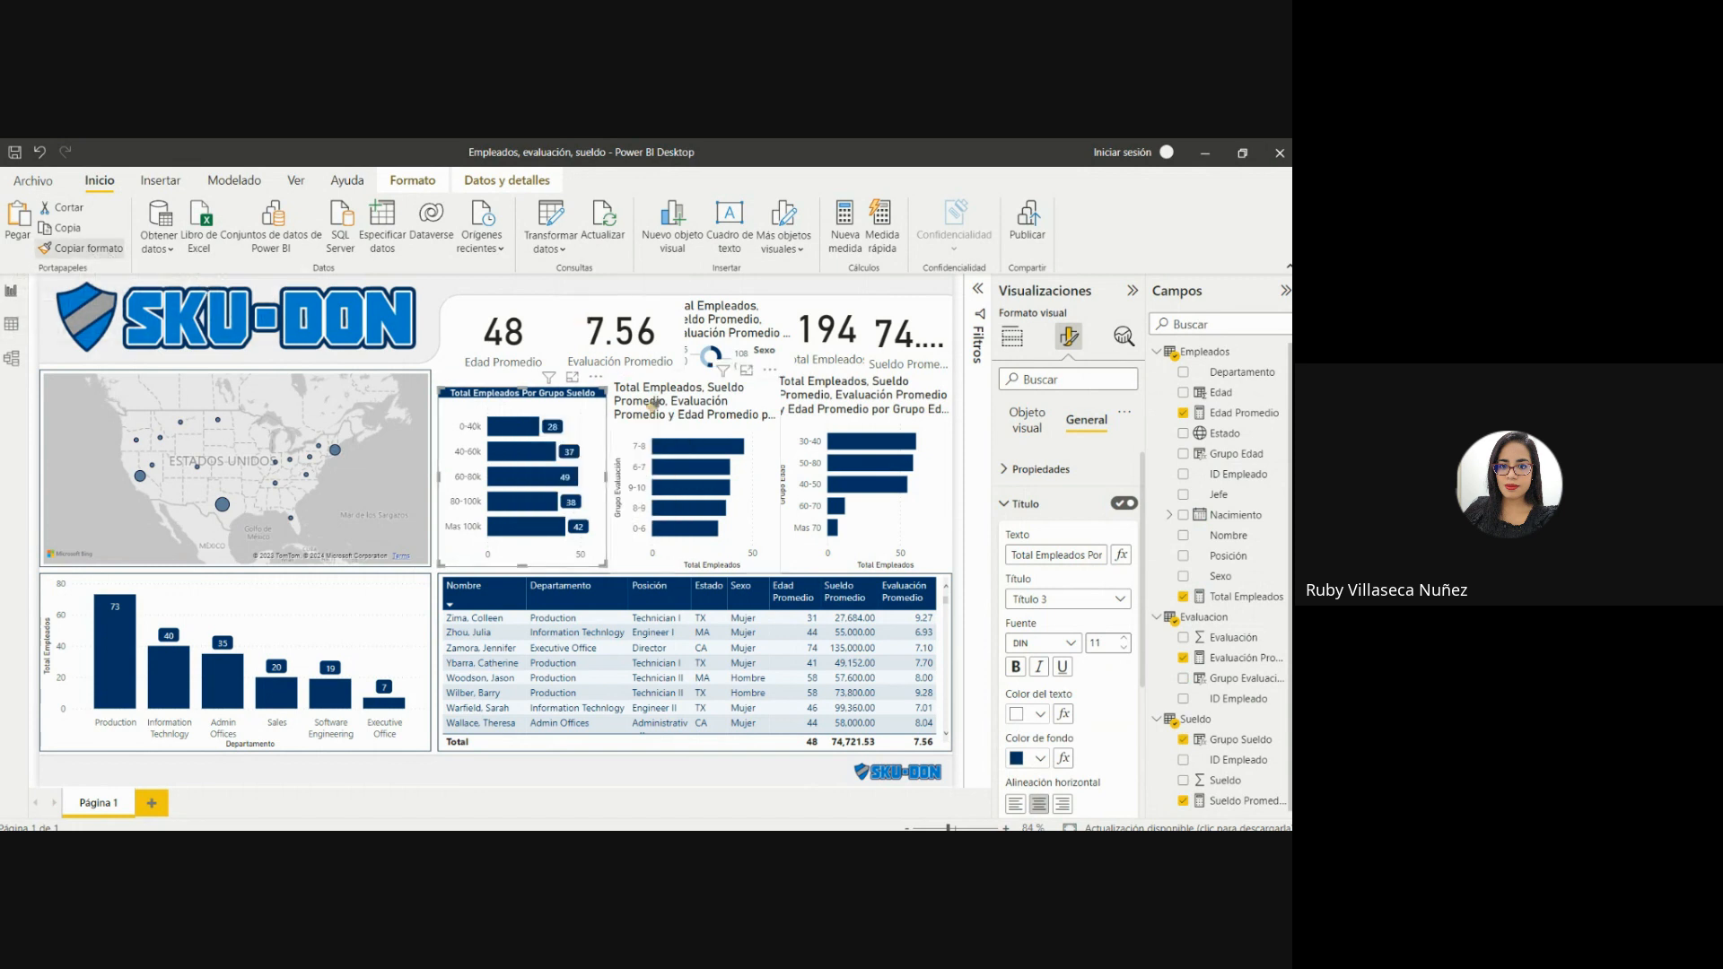
left_click(646, 404)
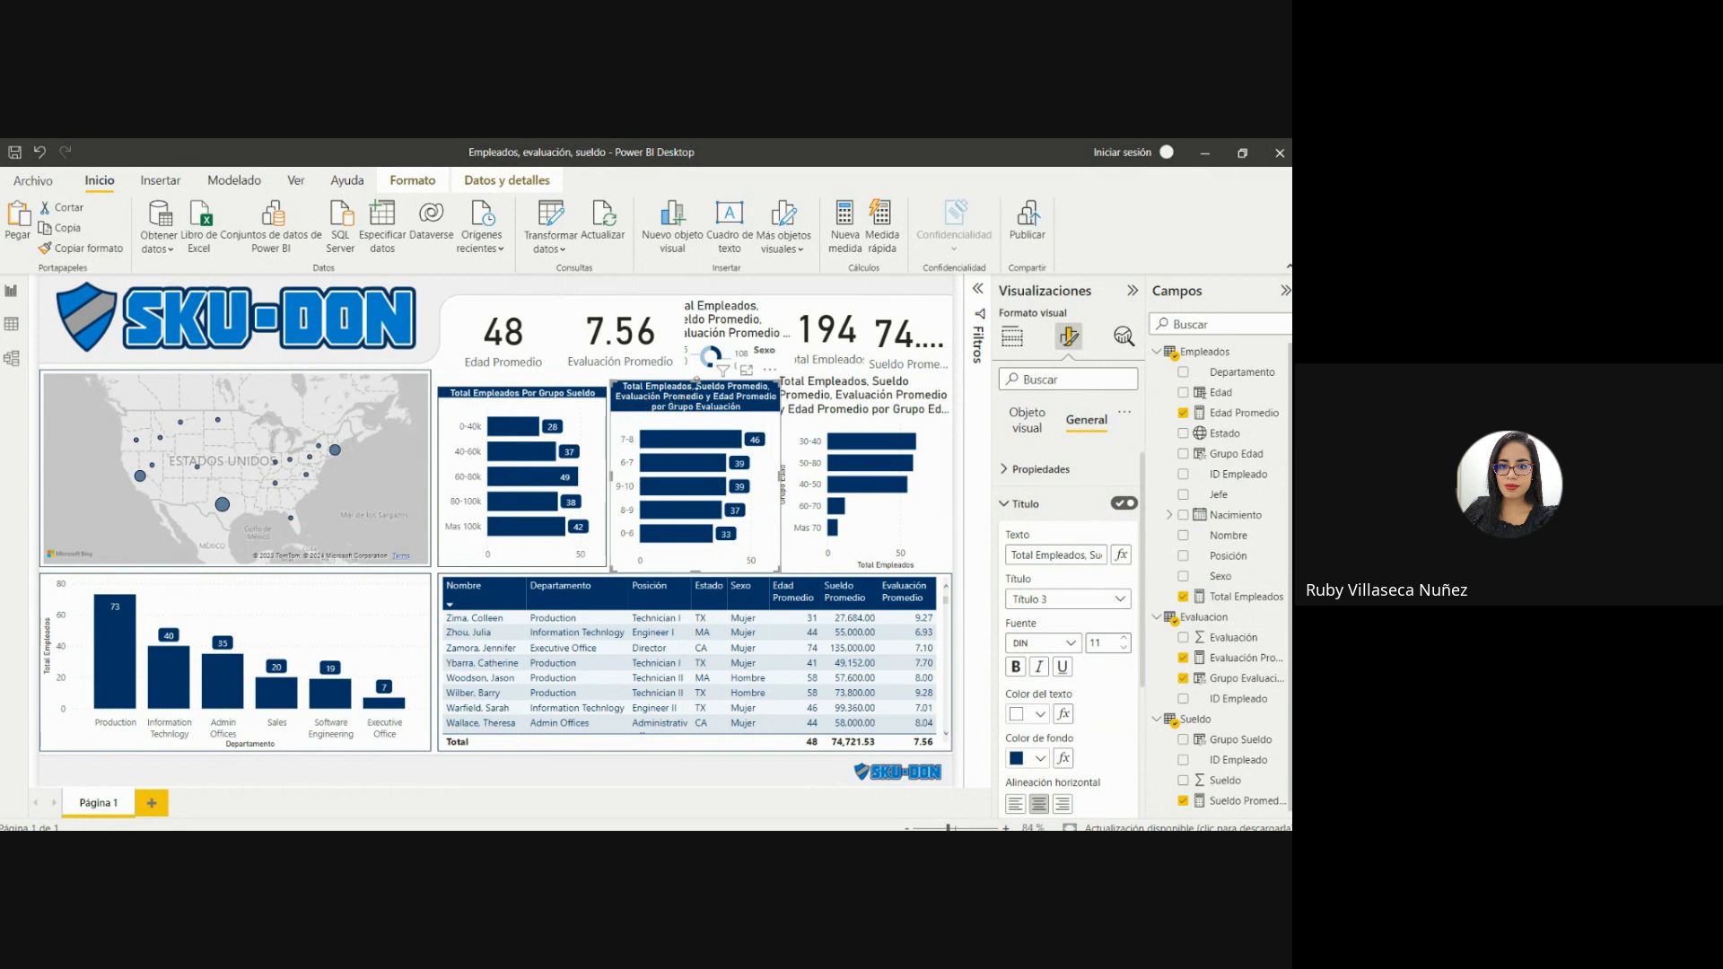
left_click_drag(696, 384, 696, 391)
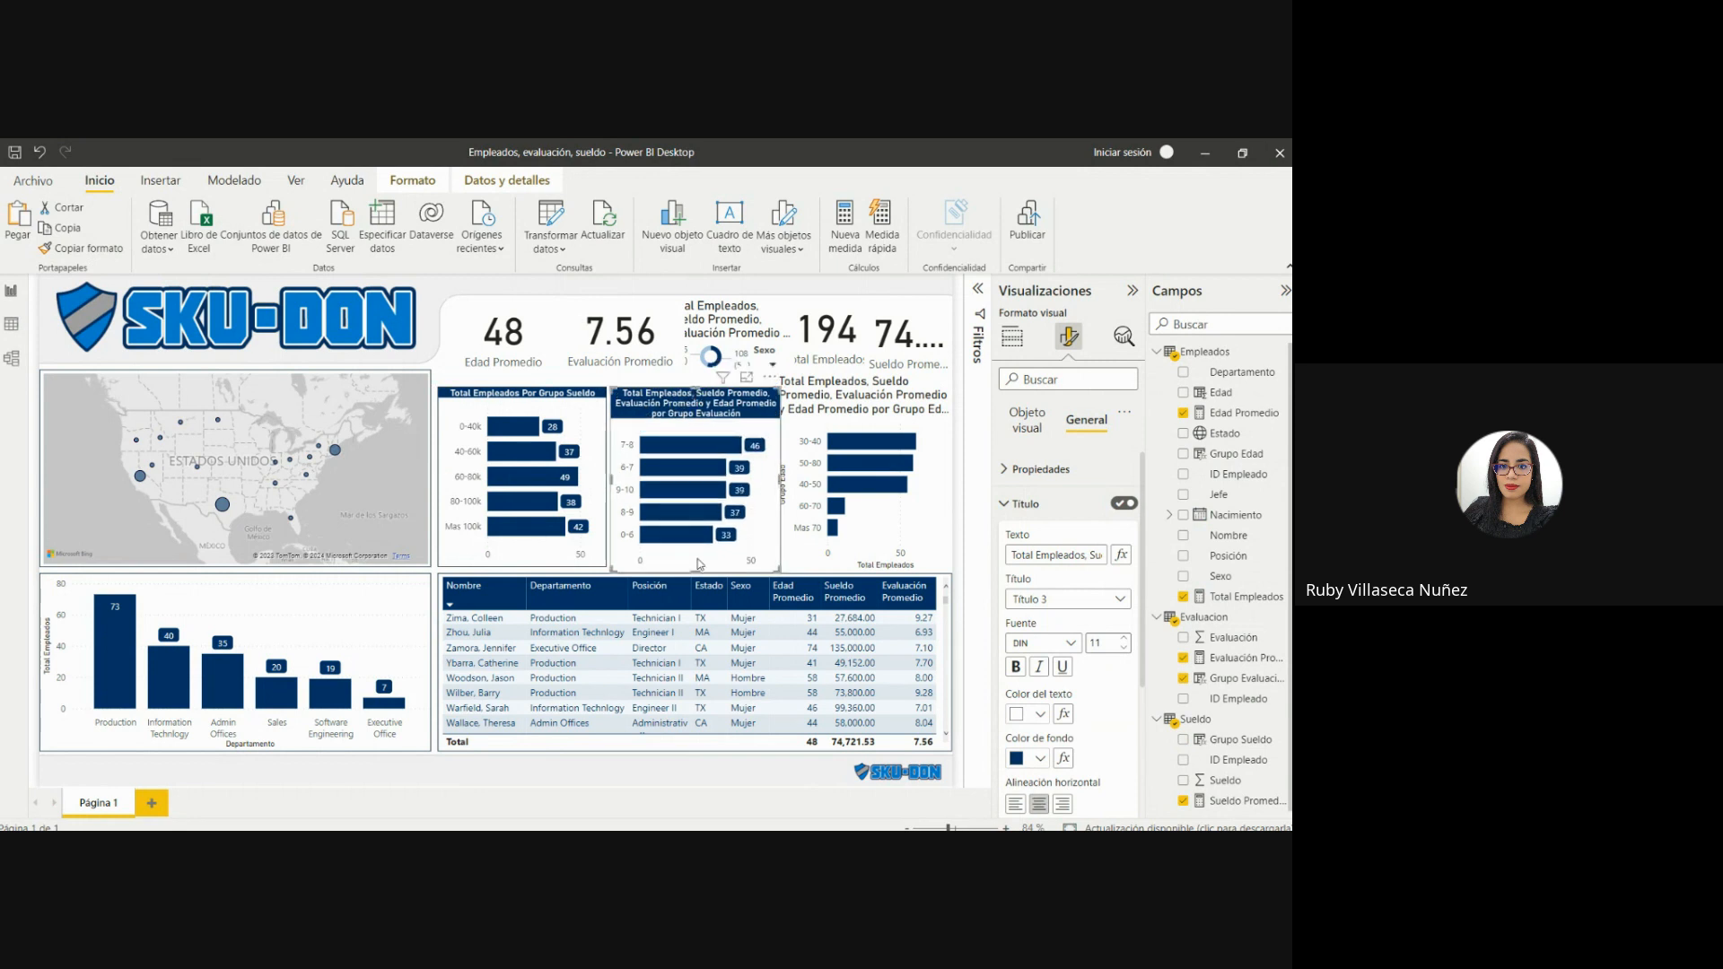
left_click_drag(695, 571, 695, 565)
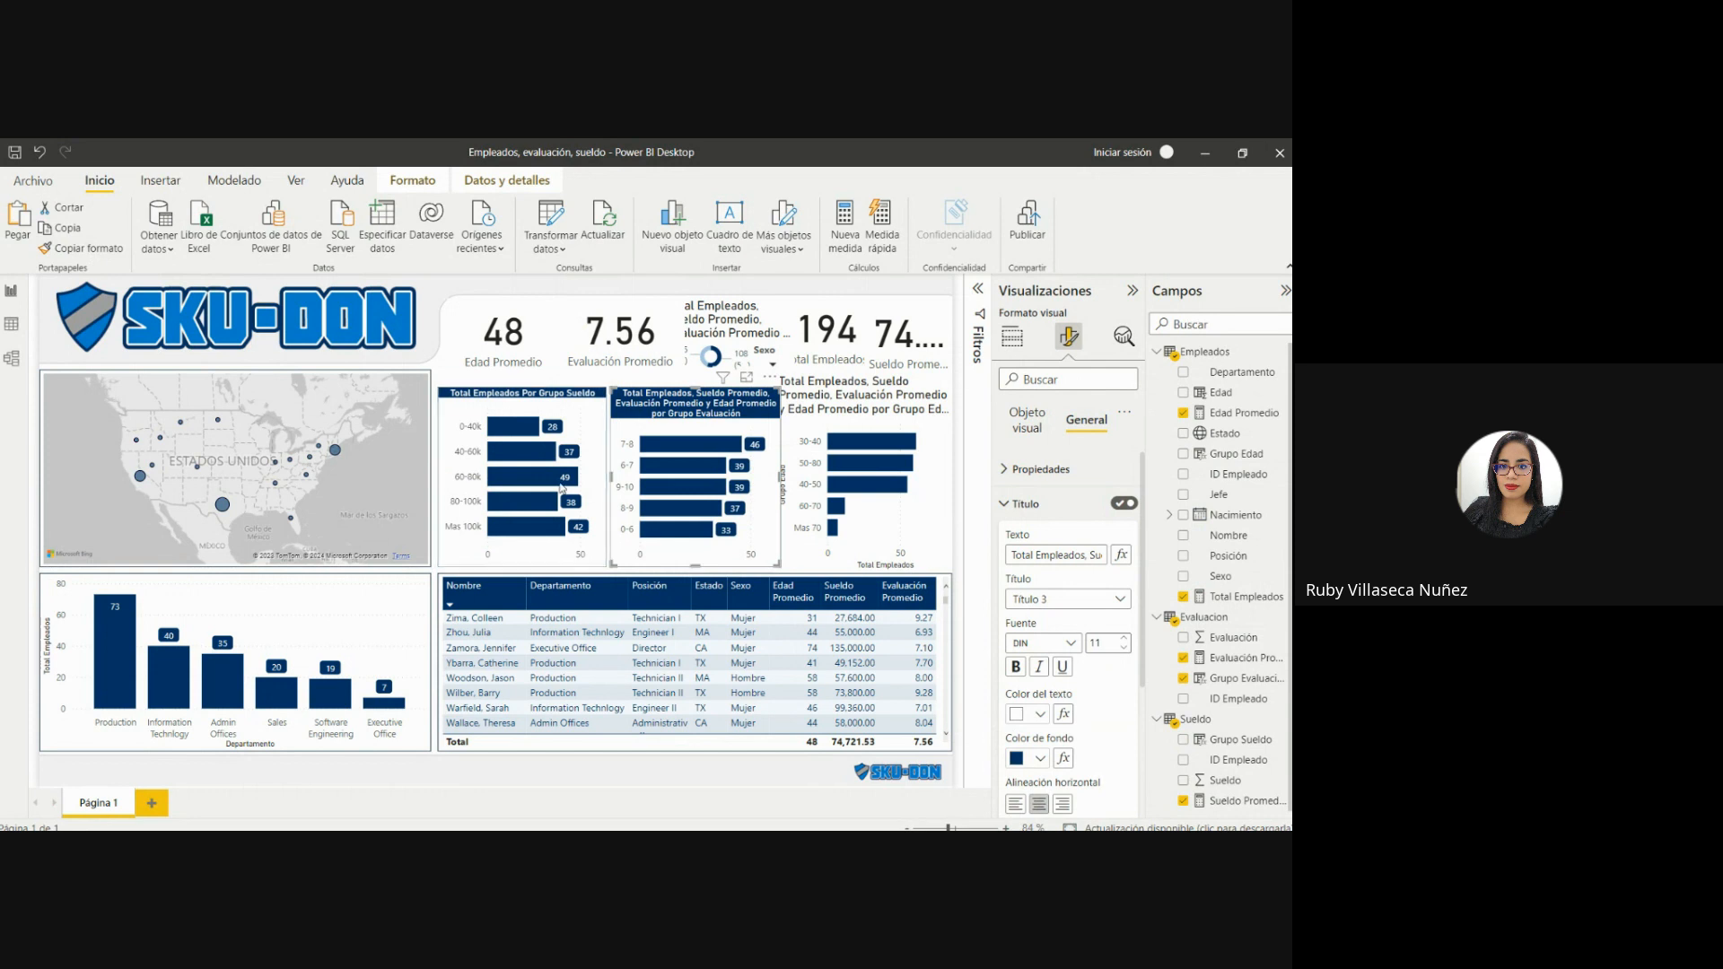
Copy the Grupo Evaluación chart's format onto the Grupo Edad chart and pull in its edges to align it with the neighbouring charts.
left_click(85, 249)
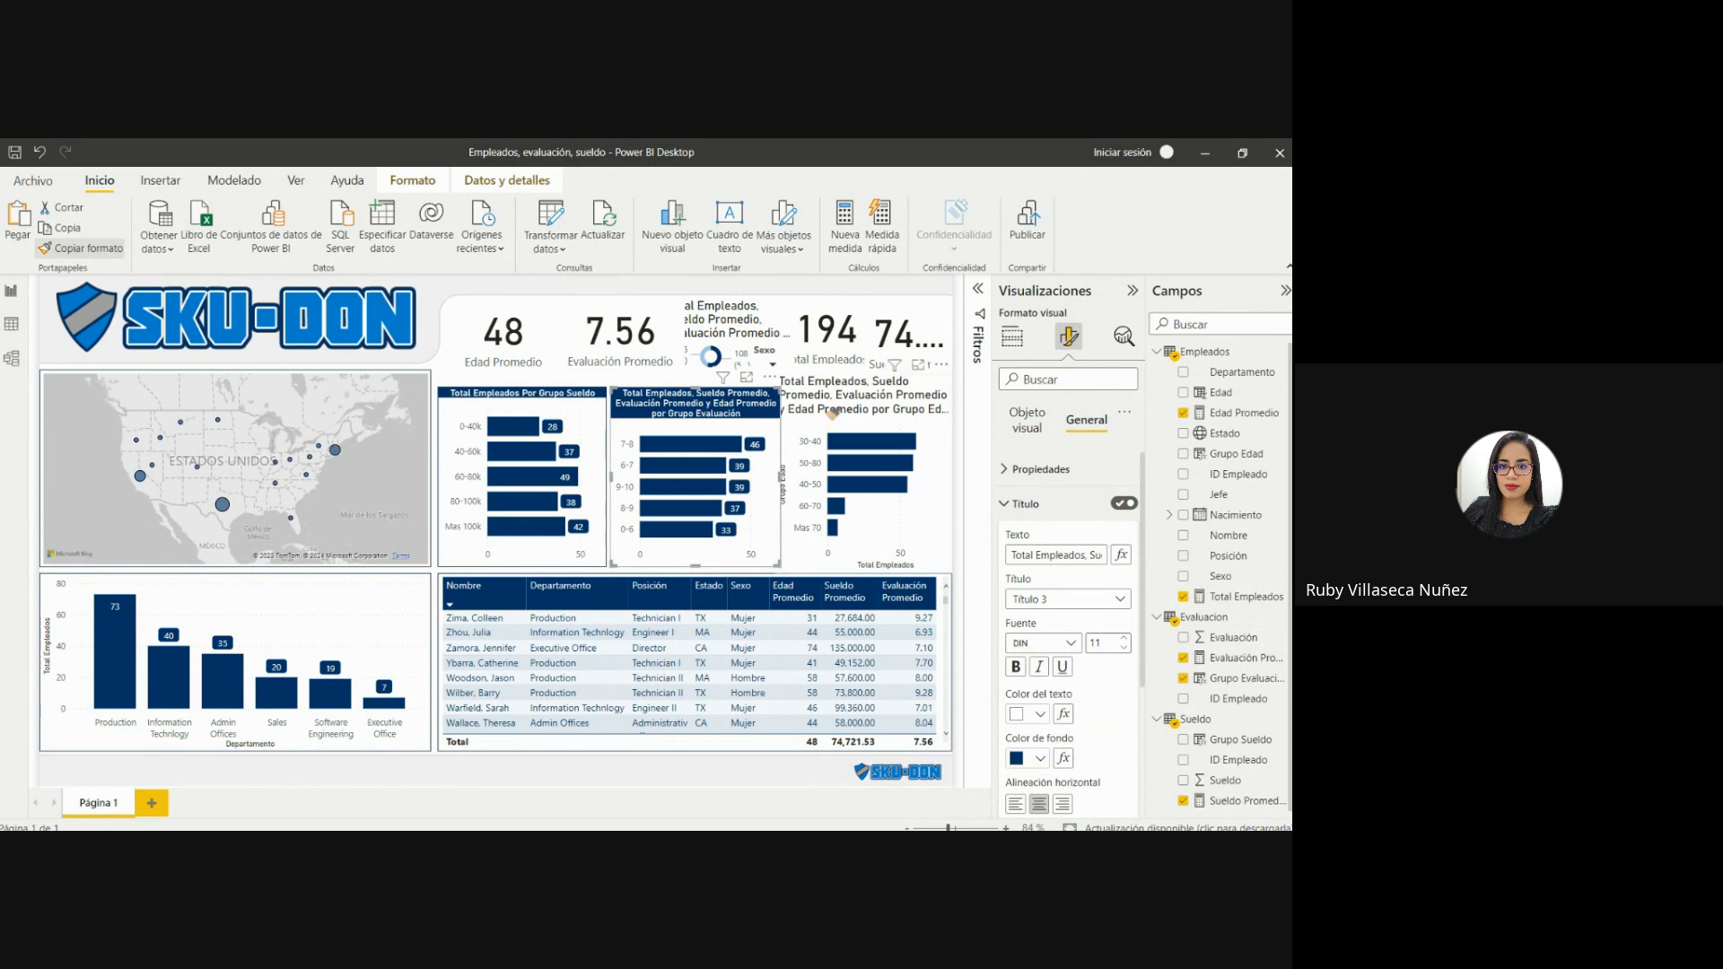
left_click(800, 384)
left_click_drag(776, 375, 792, 391)
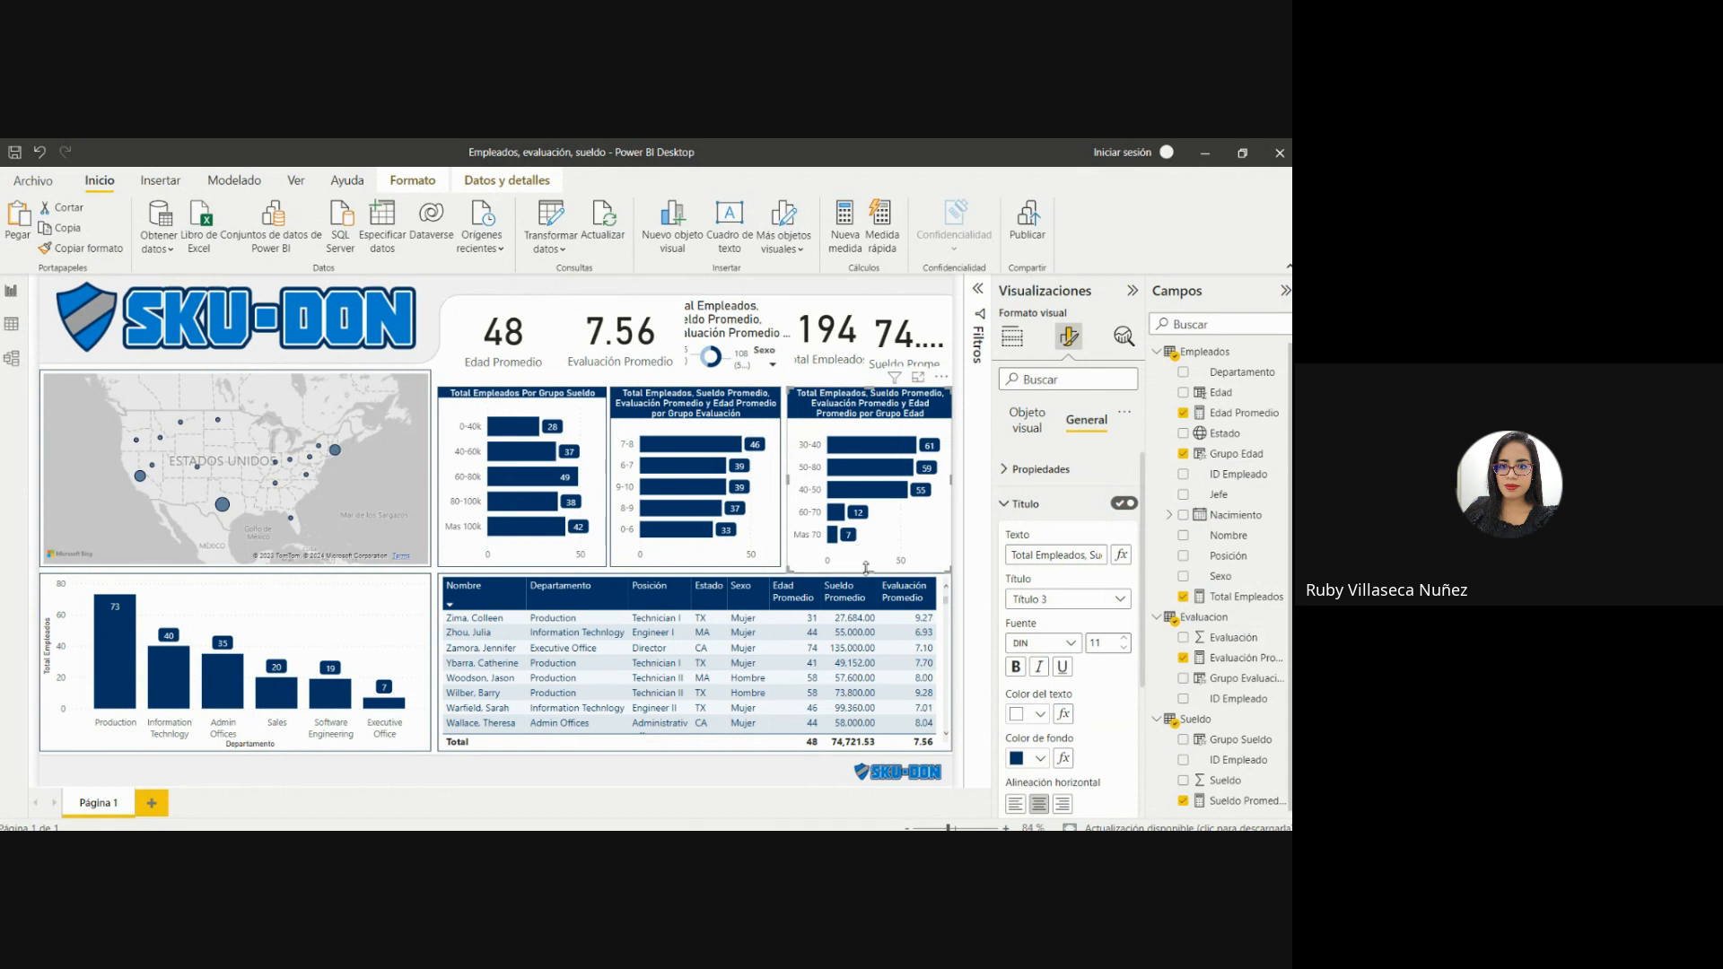
left_click_drag(867, 567, 867, 562)
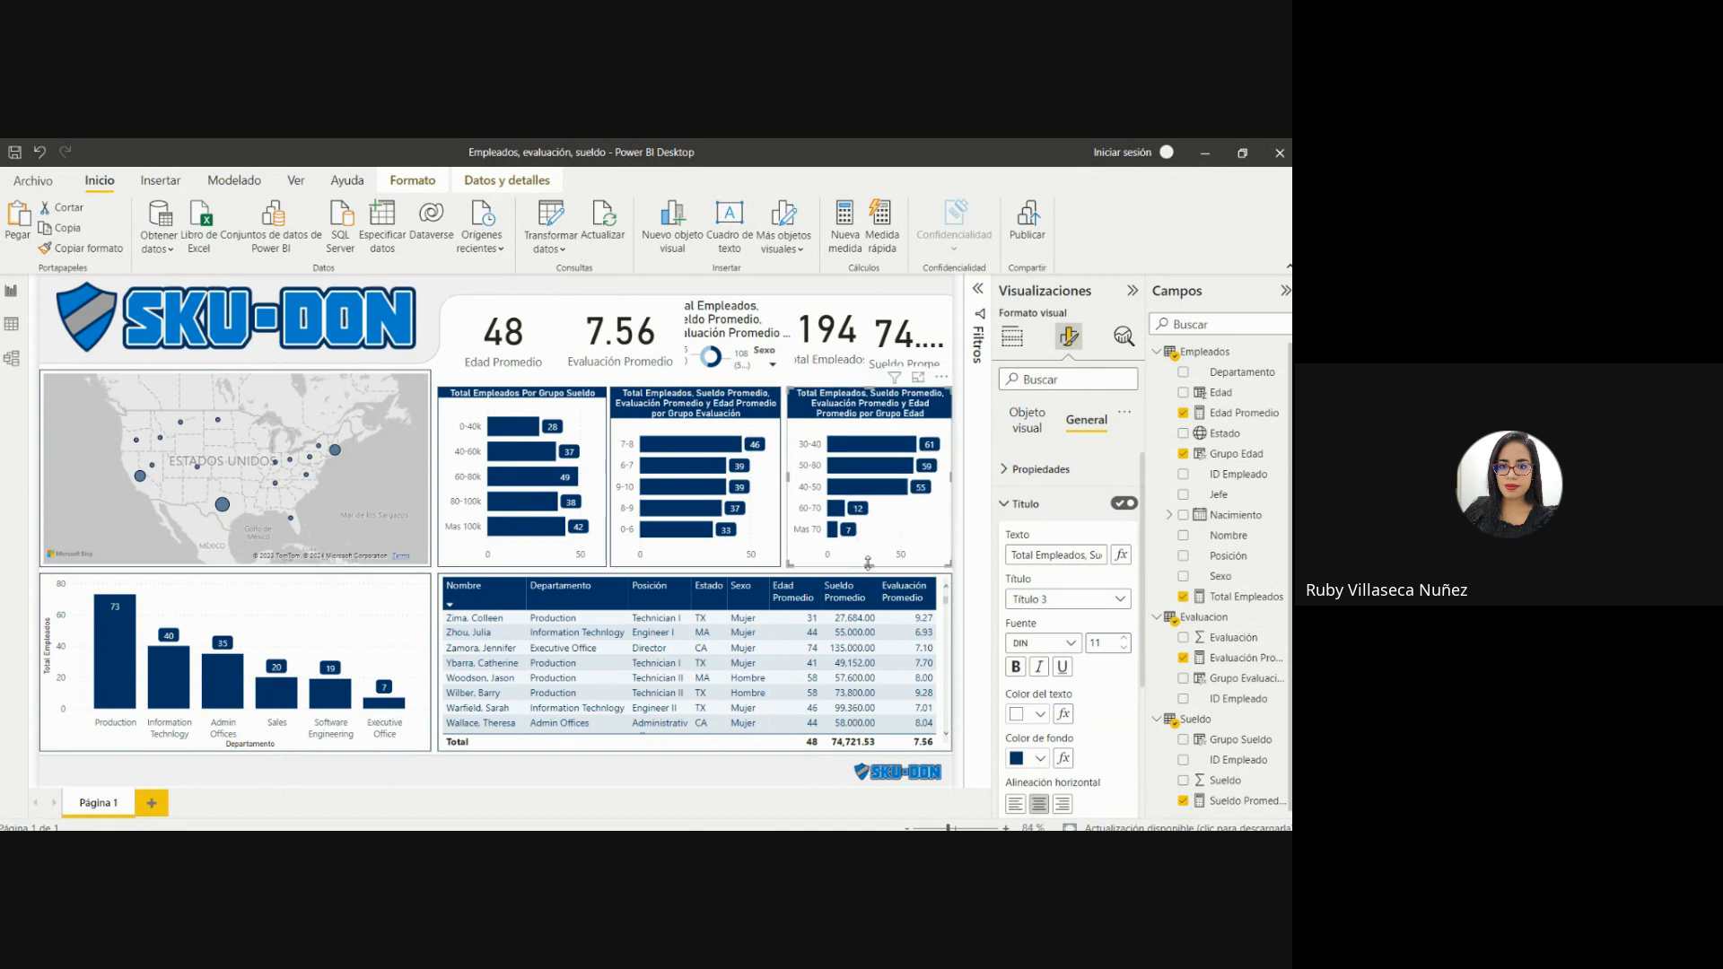
Shorten the Grupo Edad chart's title to "Total Empleados por Grupo Edad".
mouse_move(879, 478)
left_click_drag(1085, 555, 1033, 558)
key("BackSpace")
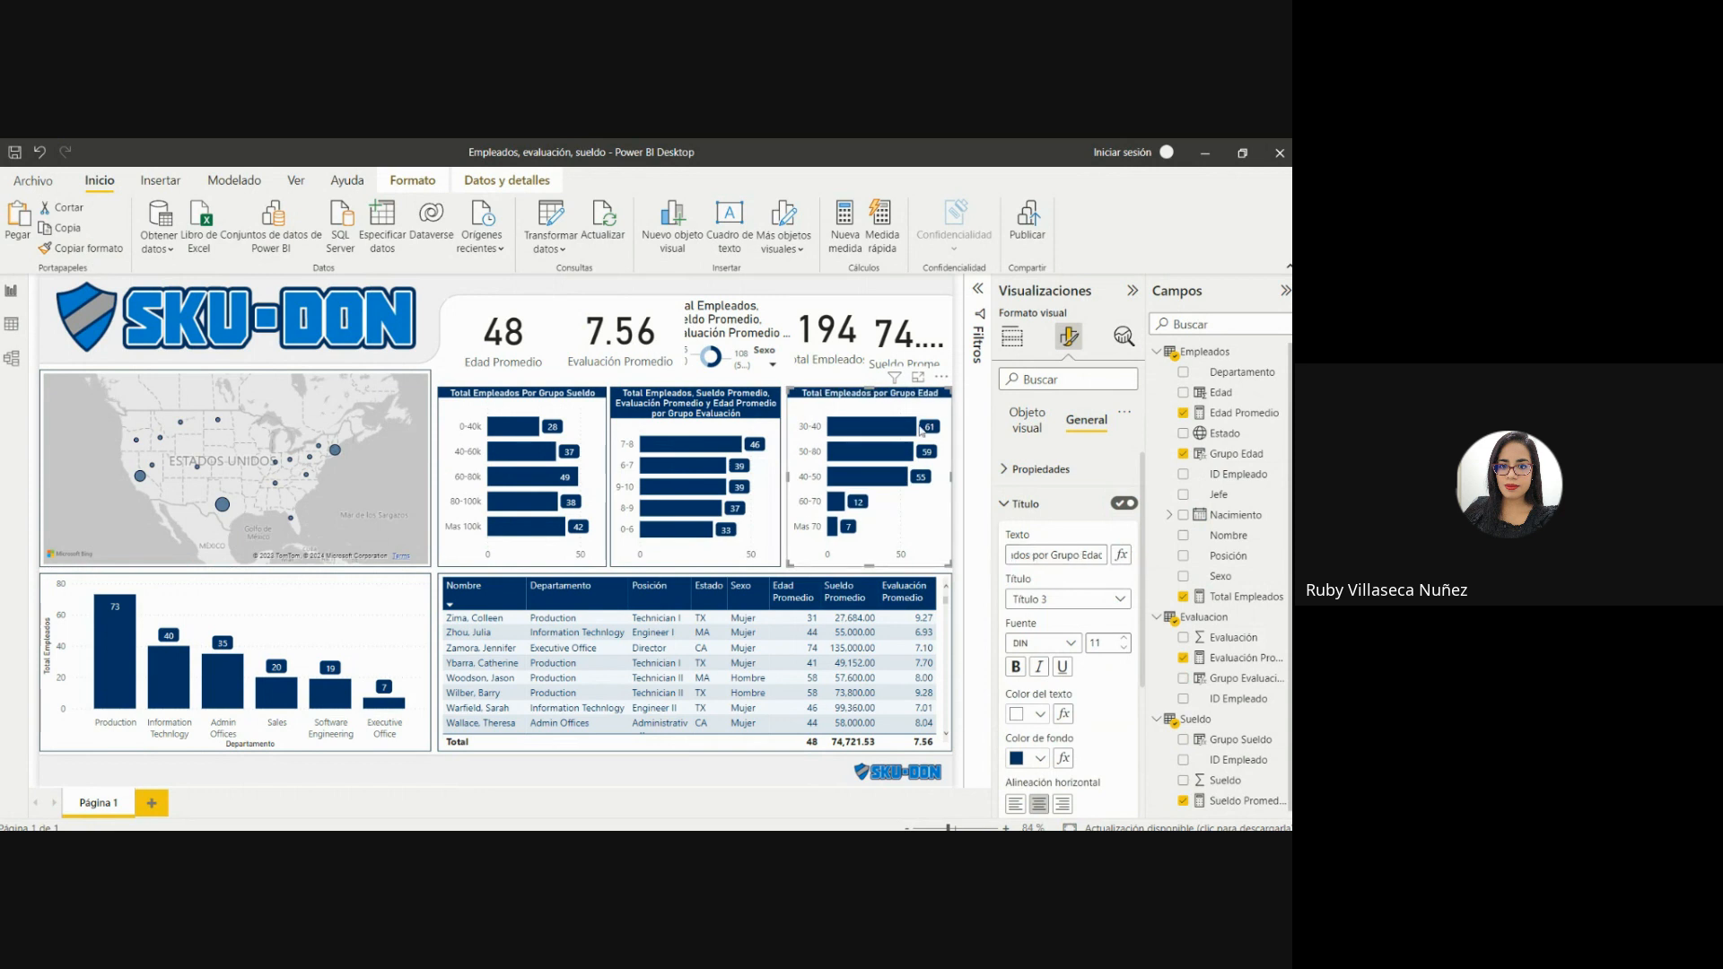
Shorten the Grupo Evaluación chart's title to "Total Empleados por Grupo Evaluación".
left_click(740, 423)
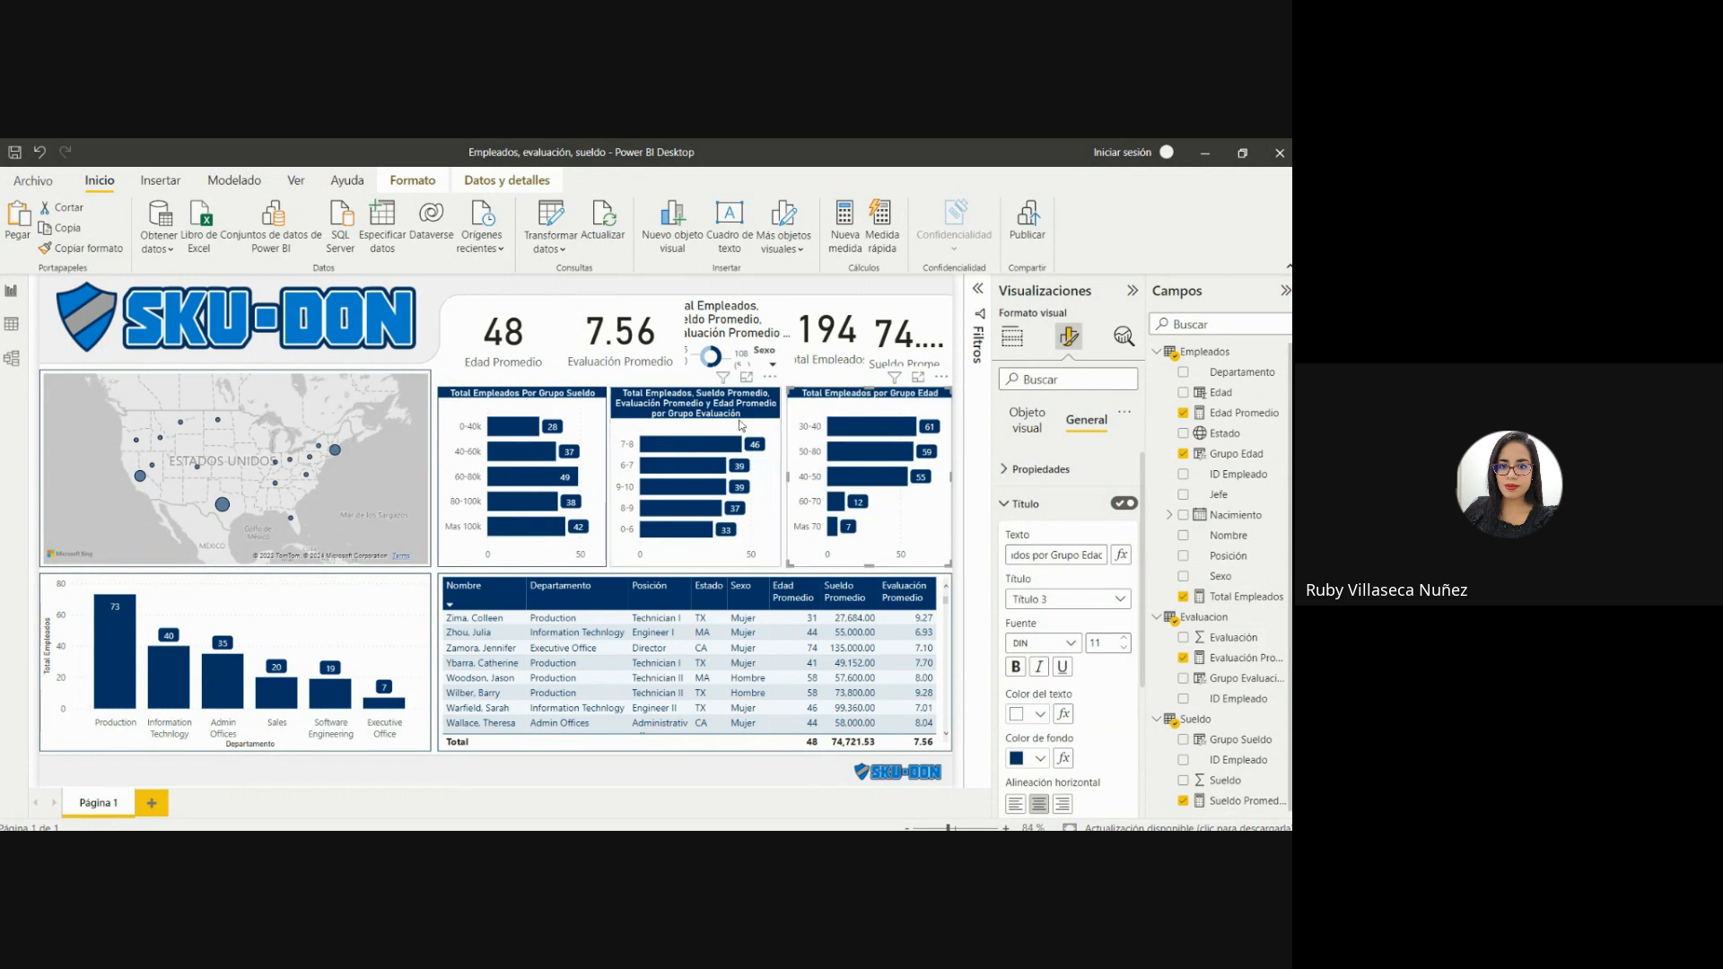
double_click(1085, 555)
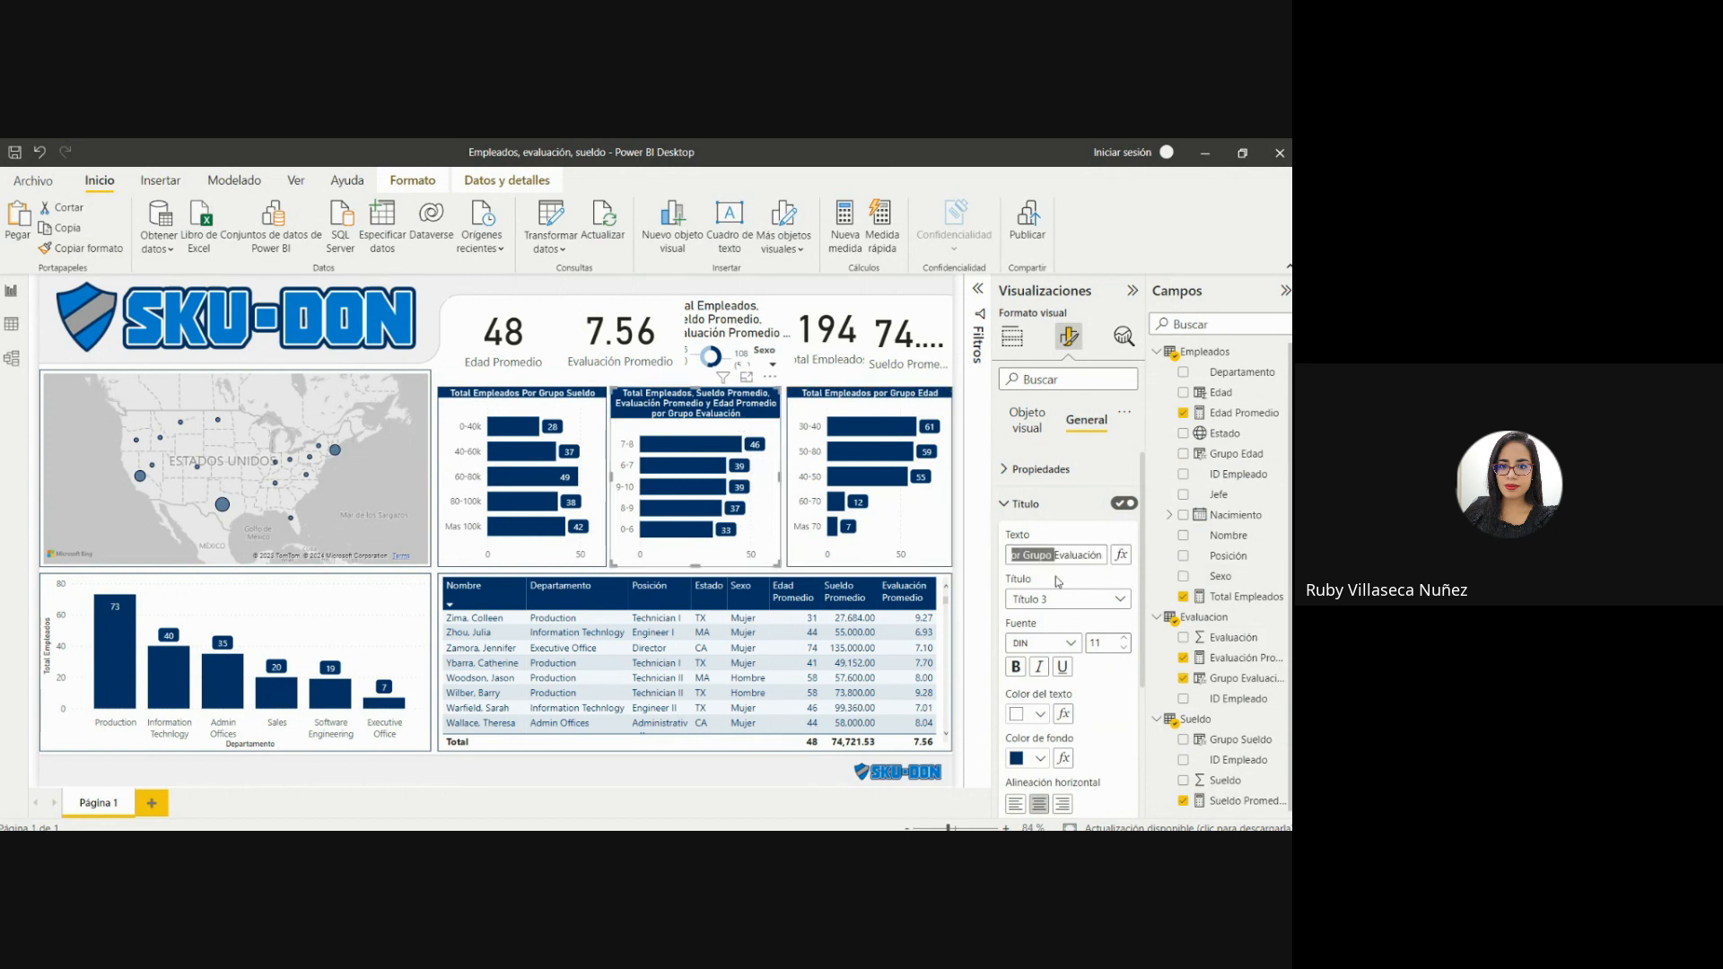
left_click_drag(1050, 577, 1095, 561)
key("BackSpace")
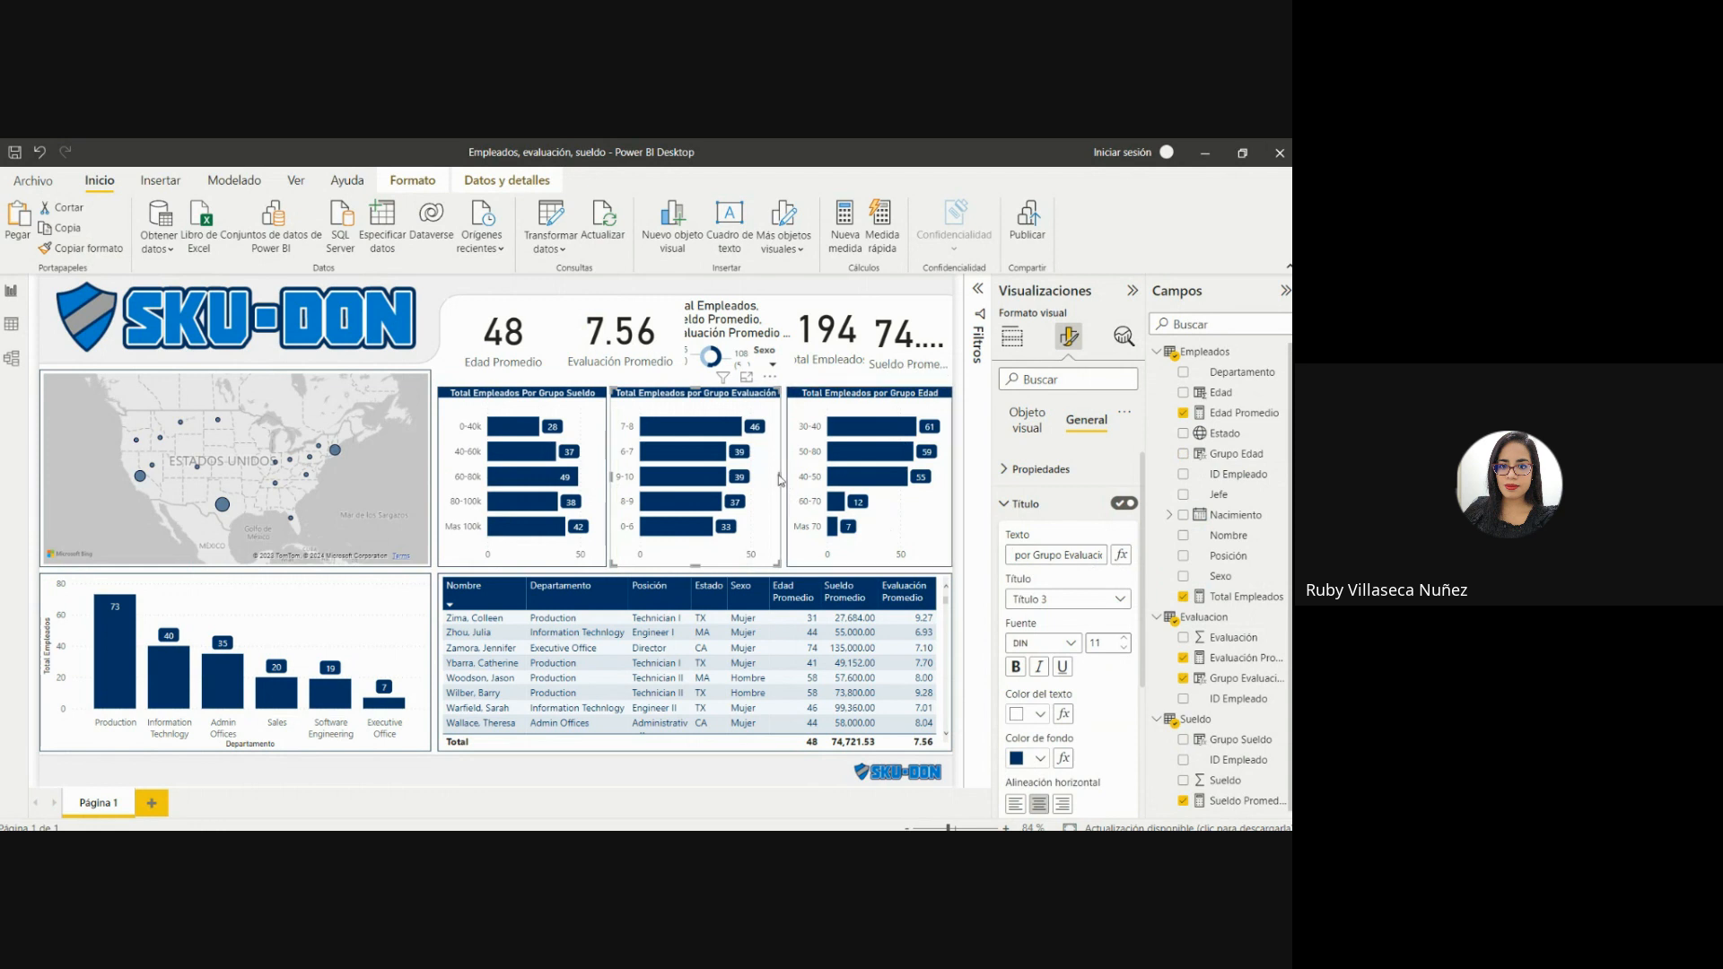
Adjust the side edges of the Grupo Evaluación chart to leave even gaps between it and the two neighbouring bar charts.
left_click_drag(779, 477, 784, 481)
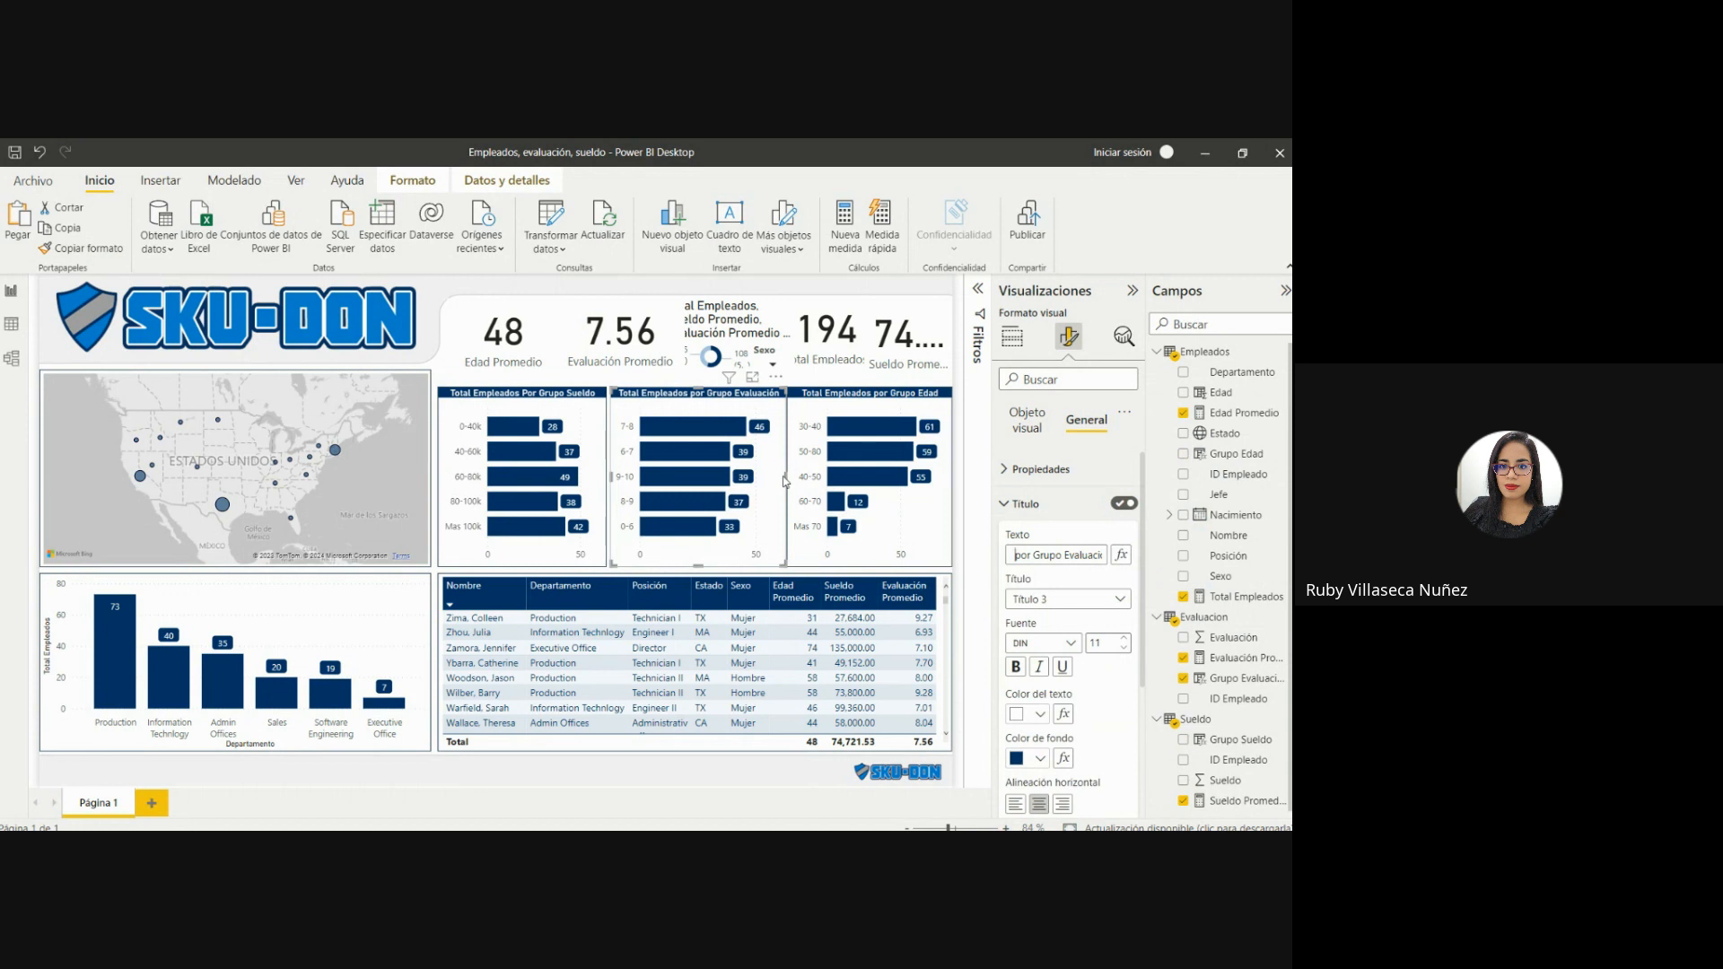
key("Left")
key("Left")
key("Left")
key("Left")
key("Home")
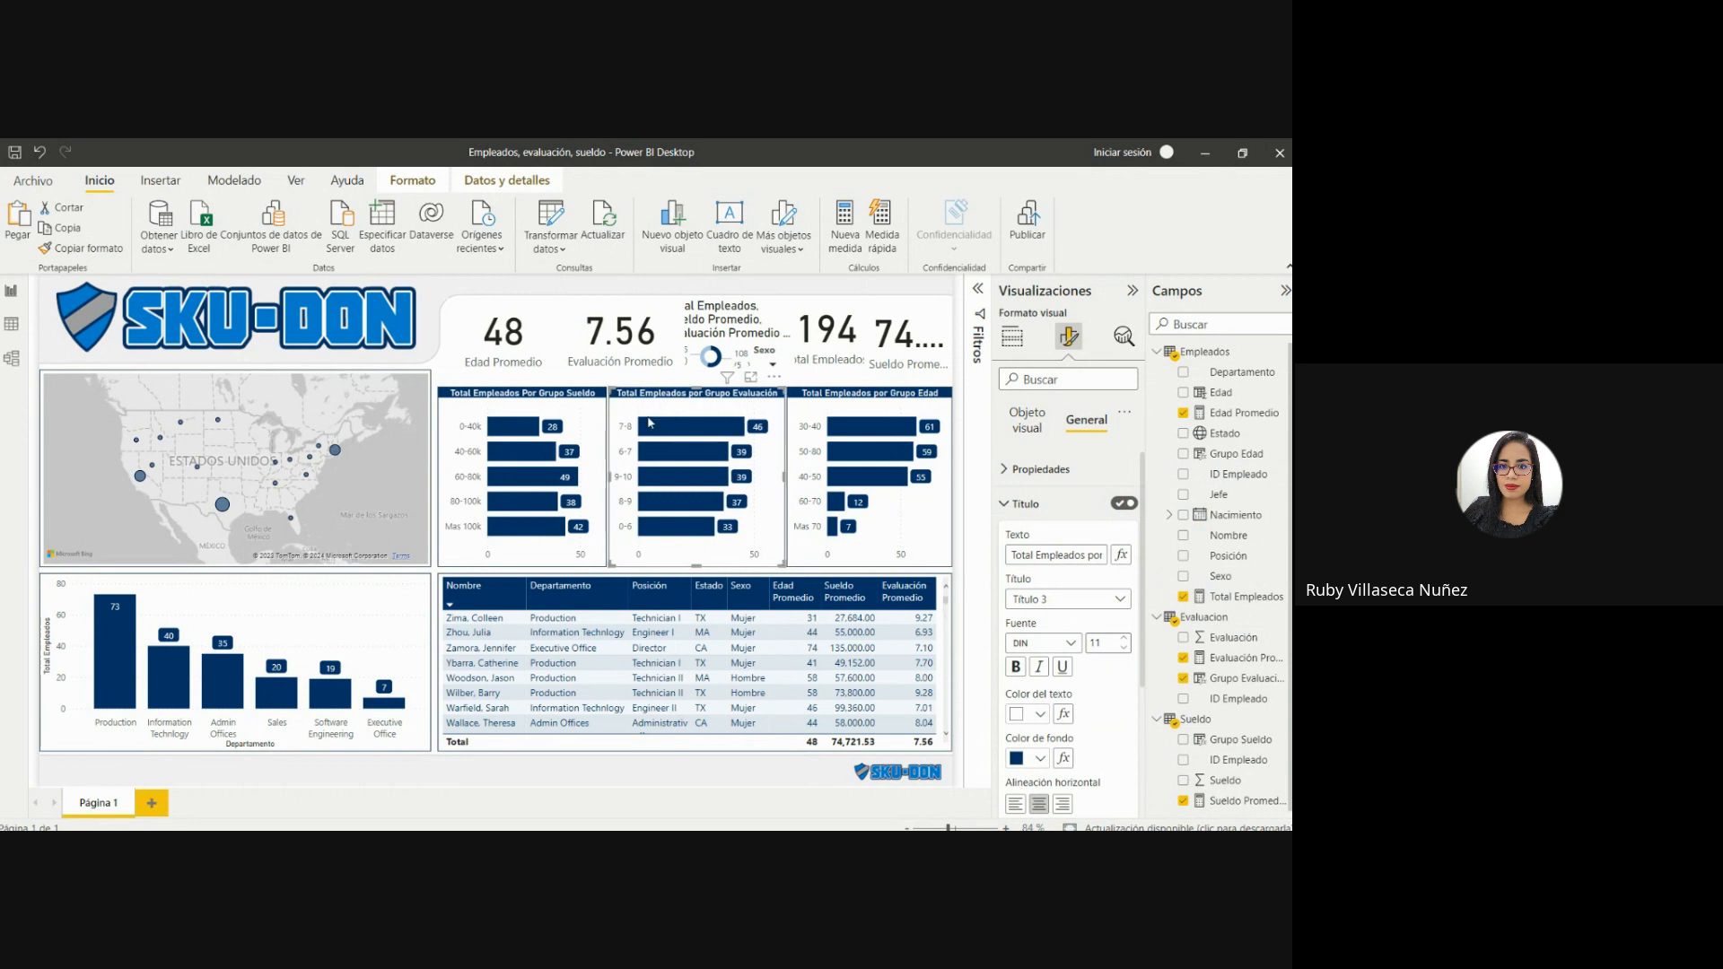
left_click(445, 363)
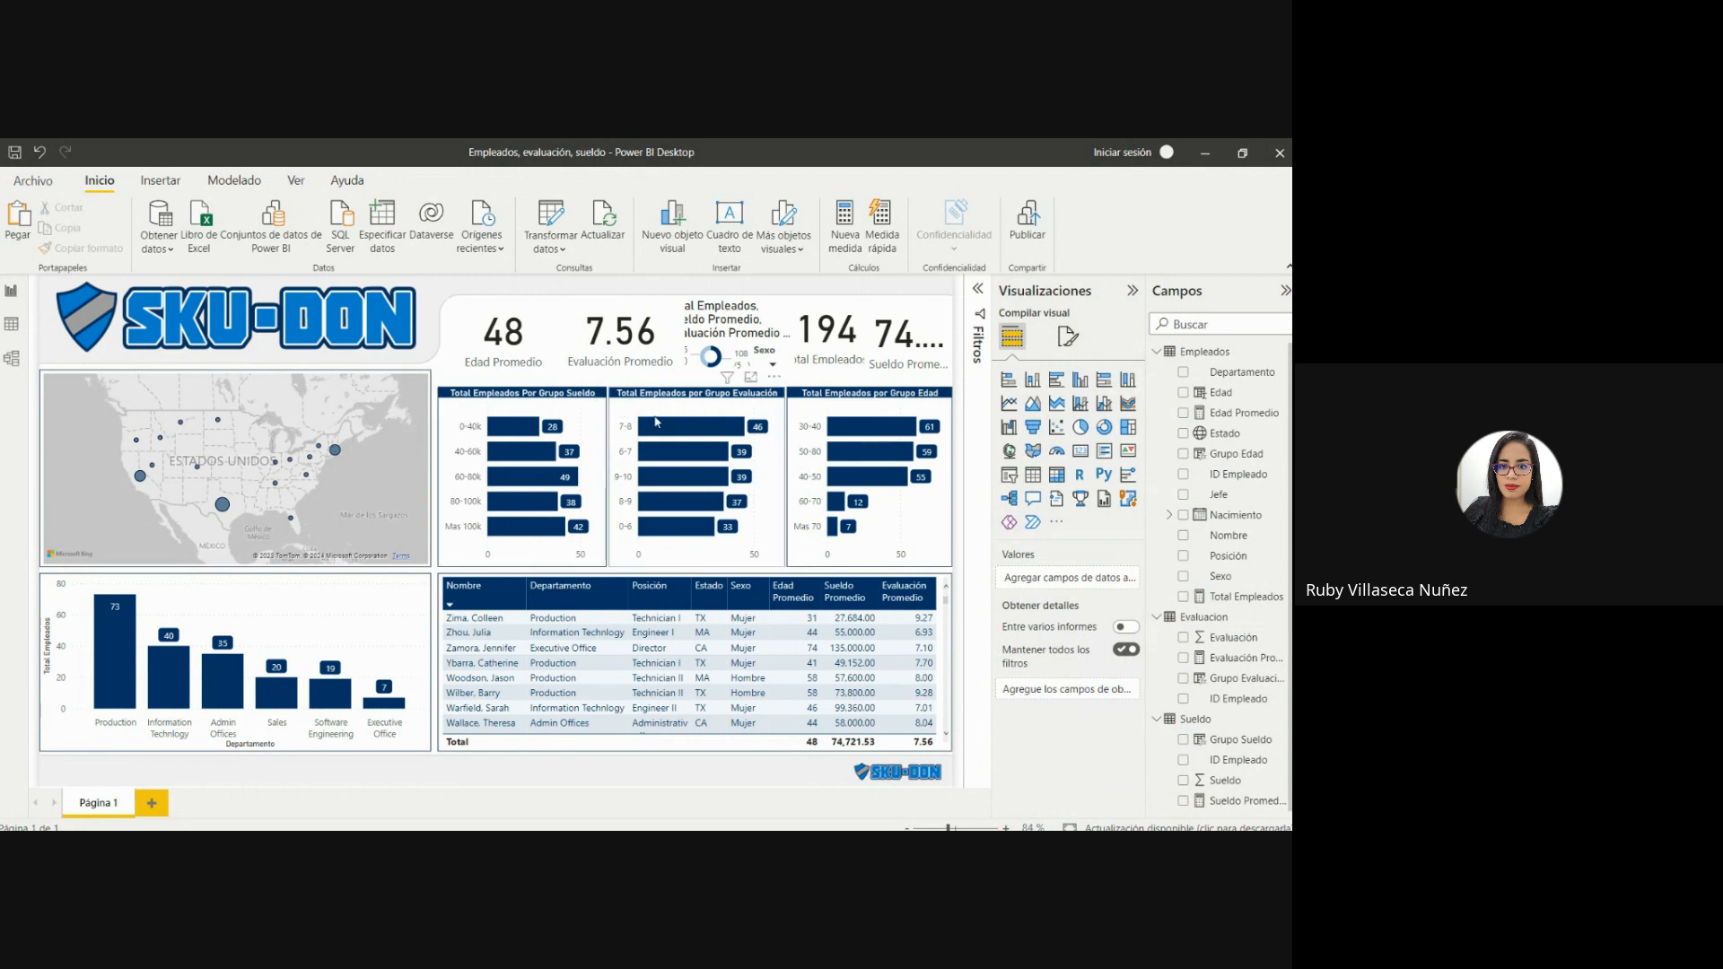
left_click(662, 412)
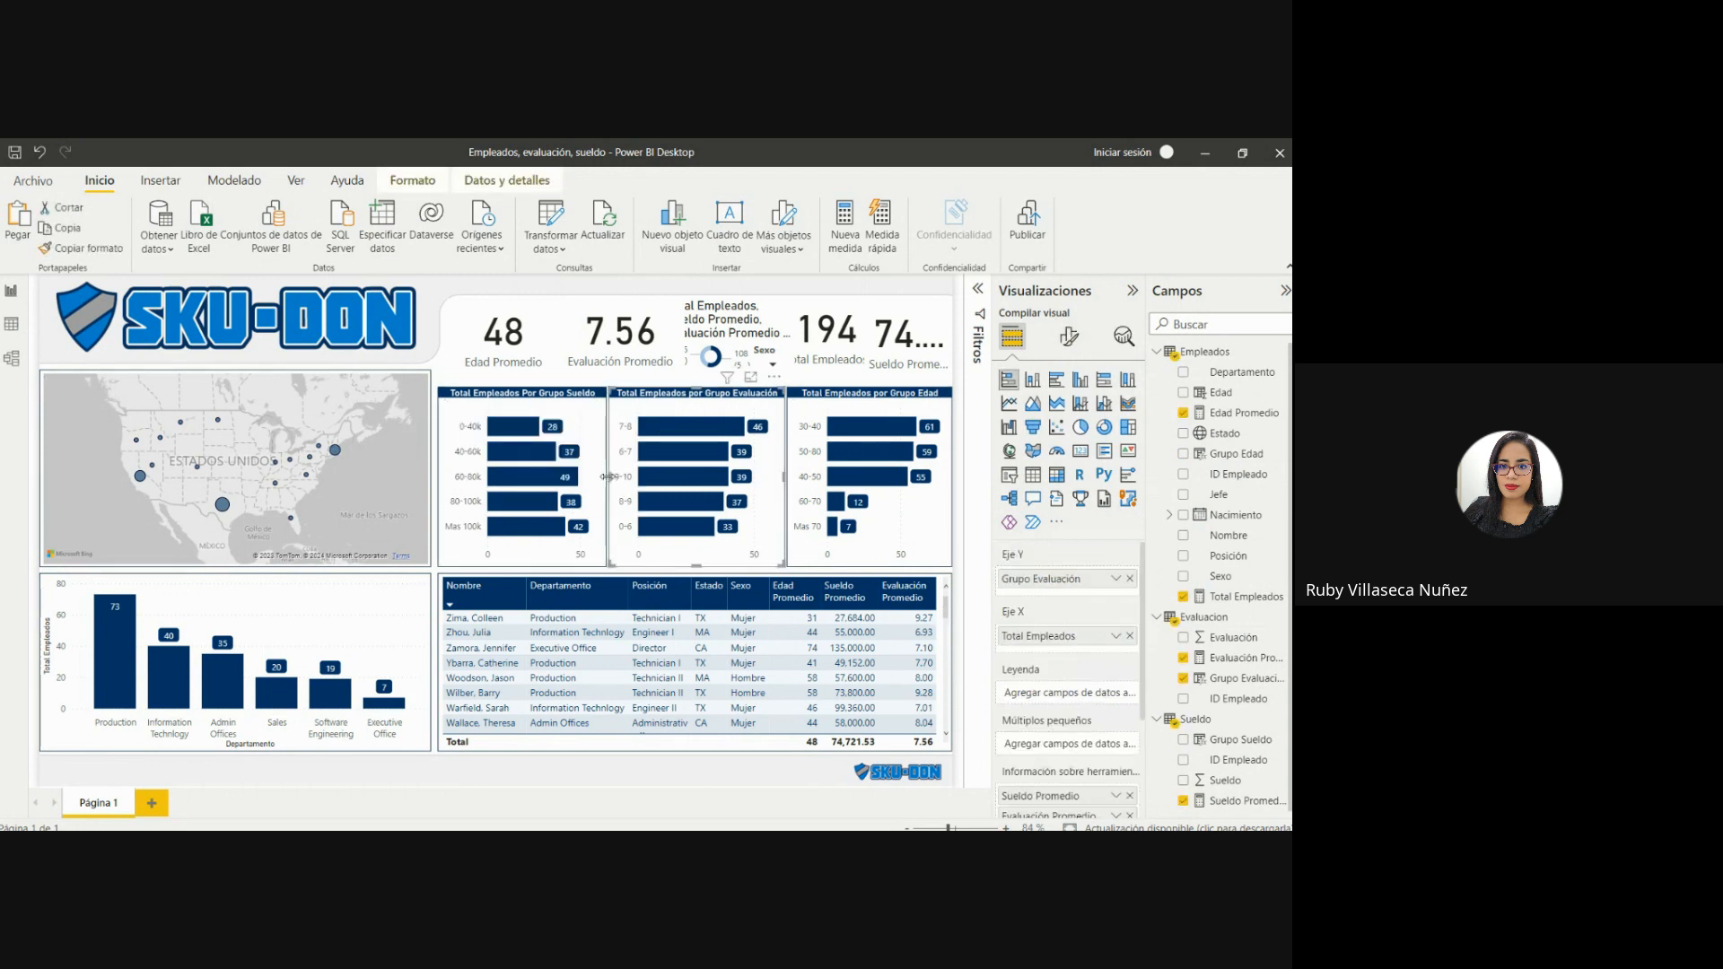
left_click_drag(610, 478, 618, 482)
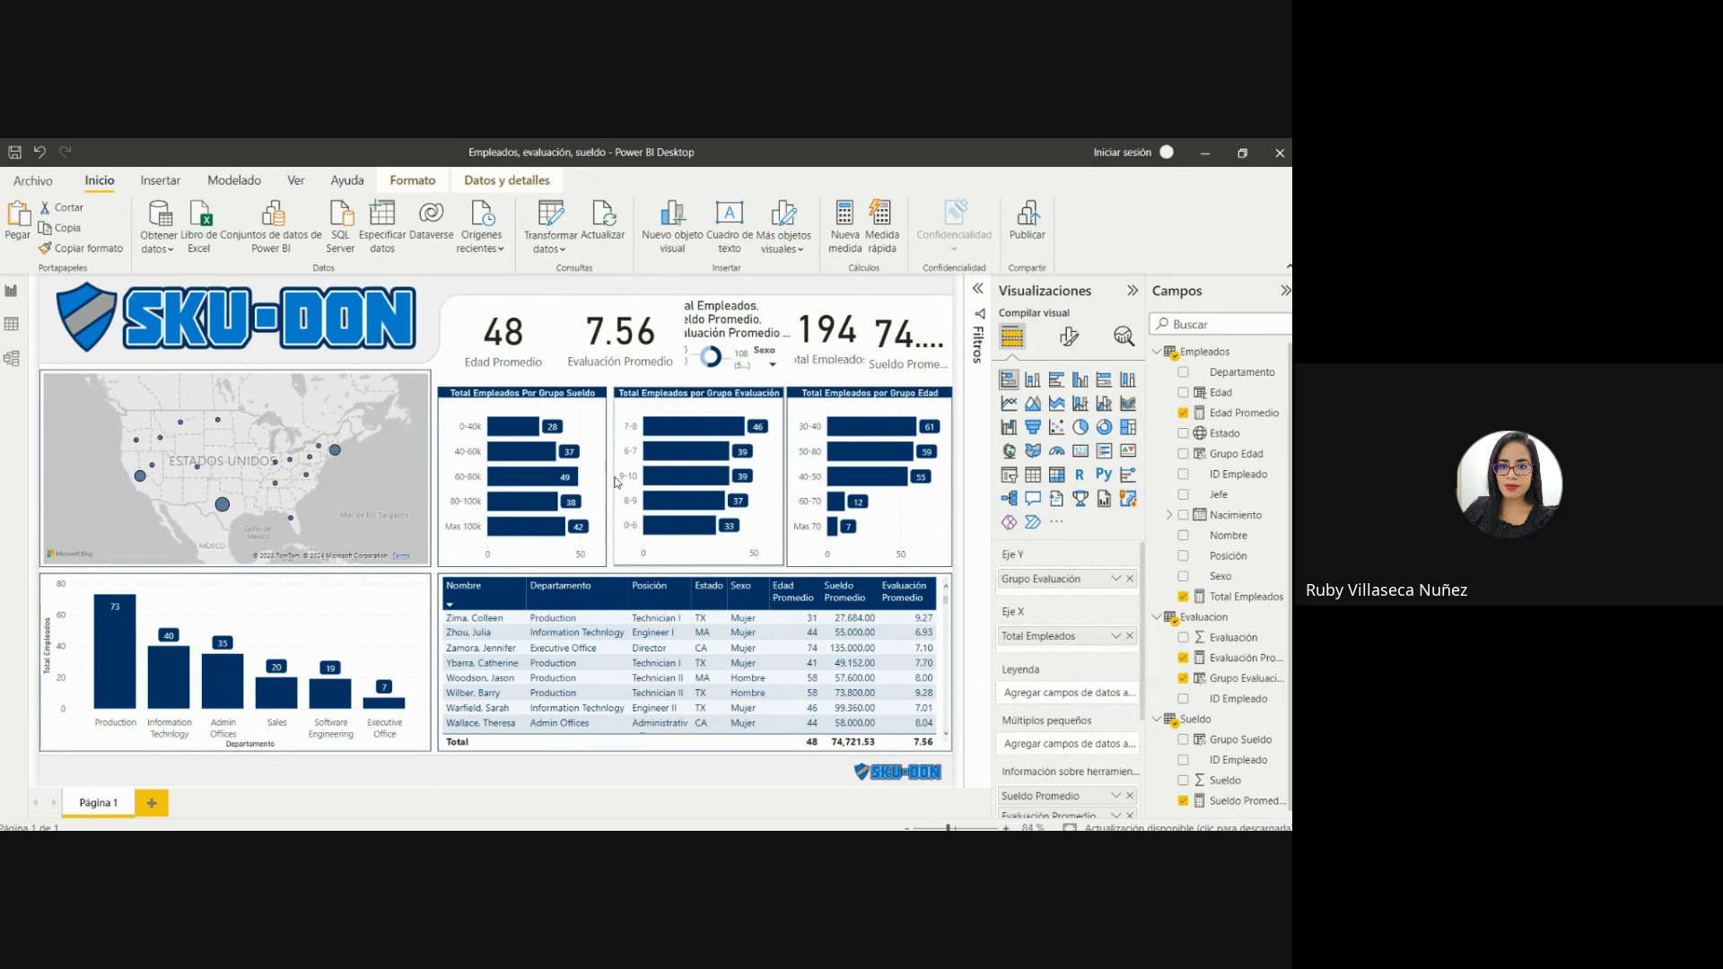
left_click_drag(615, 476, 612, 476)
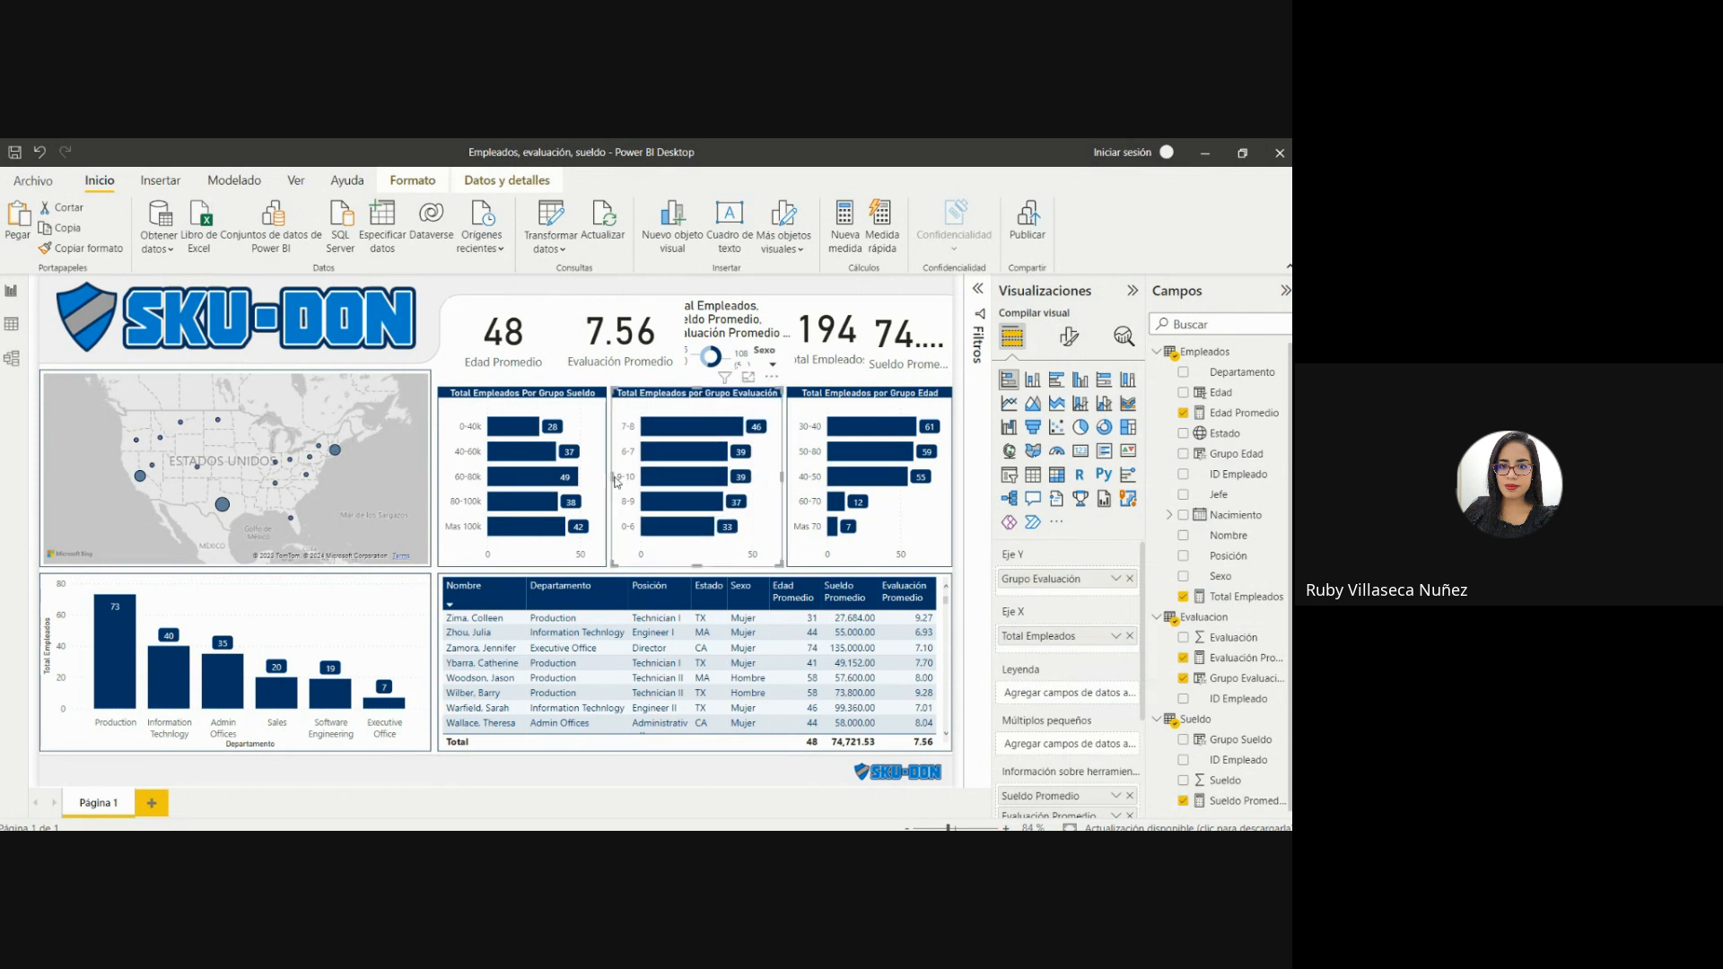
left_click(448, 371)
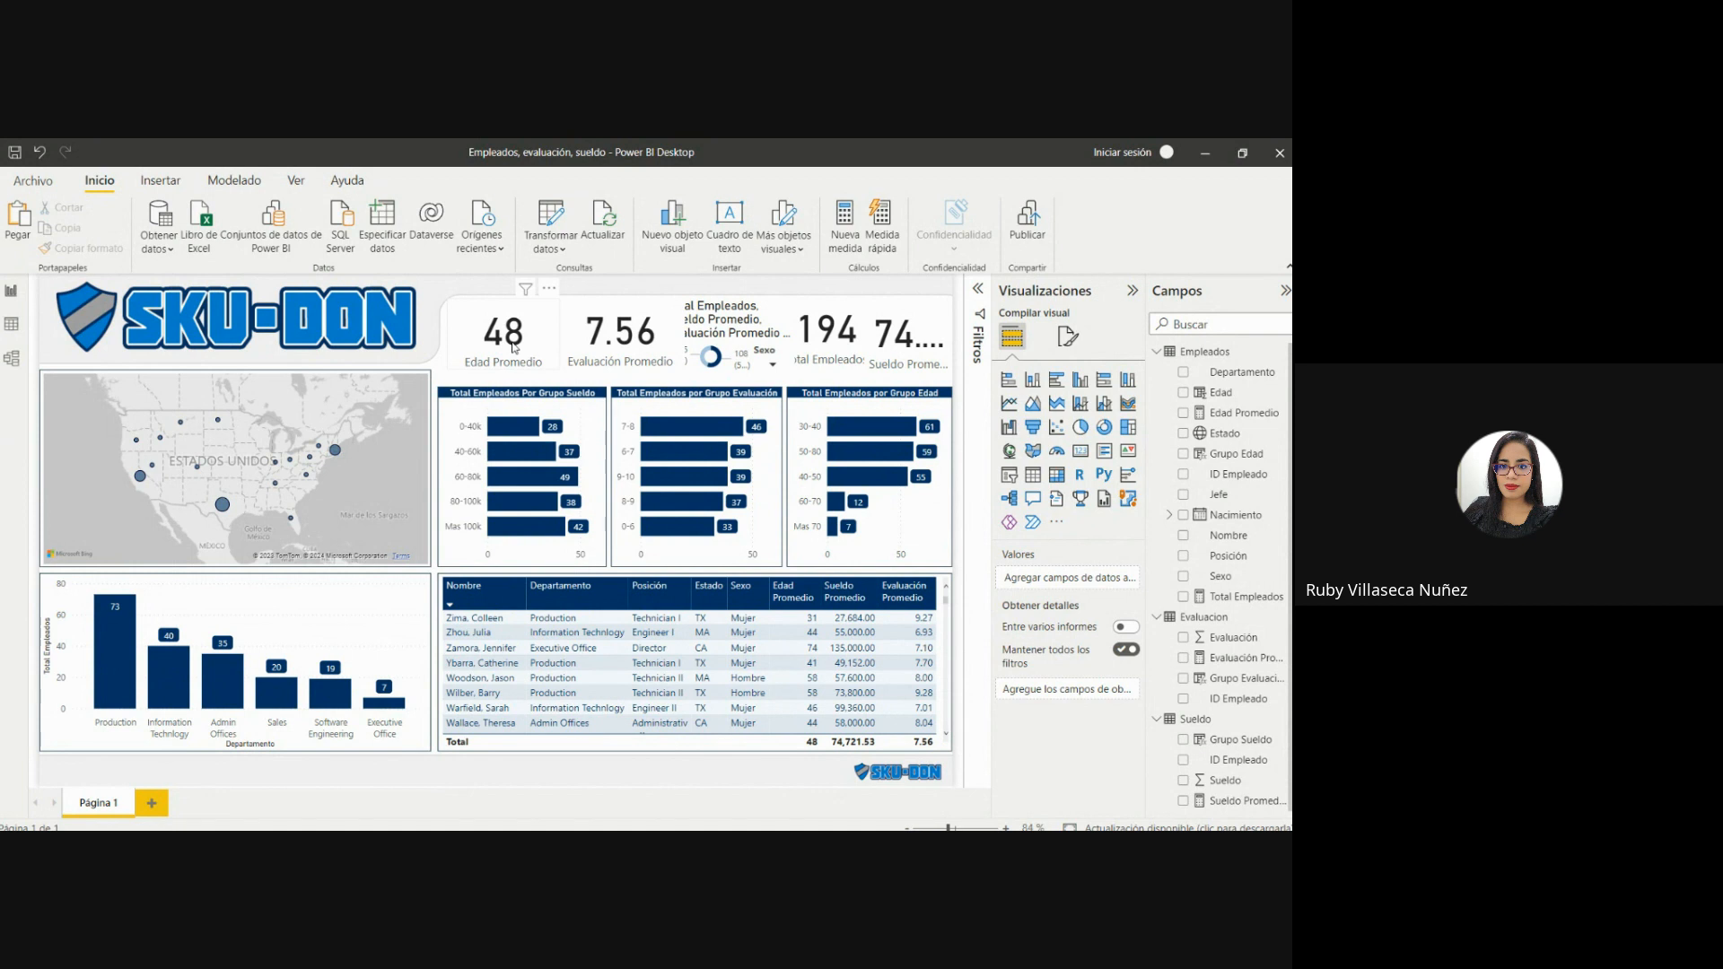
Move the Edad Promedio card slightly down and left, and pull in the left edge of the Grupo Sueldo chart.
left_click(473, 331)
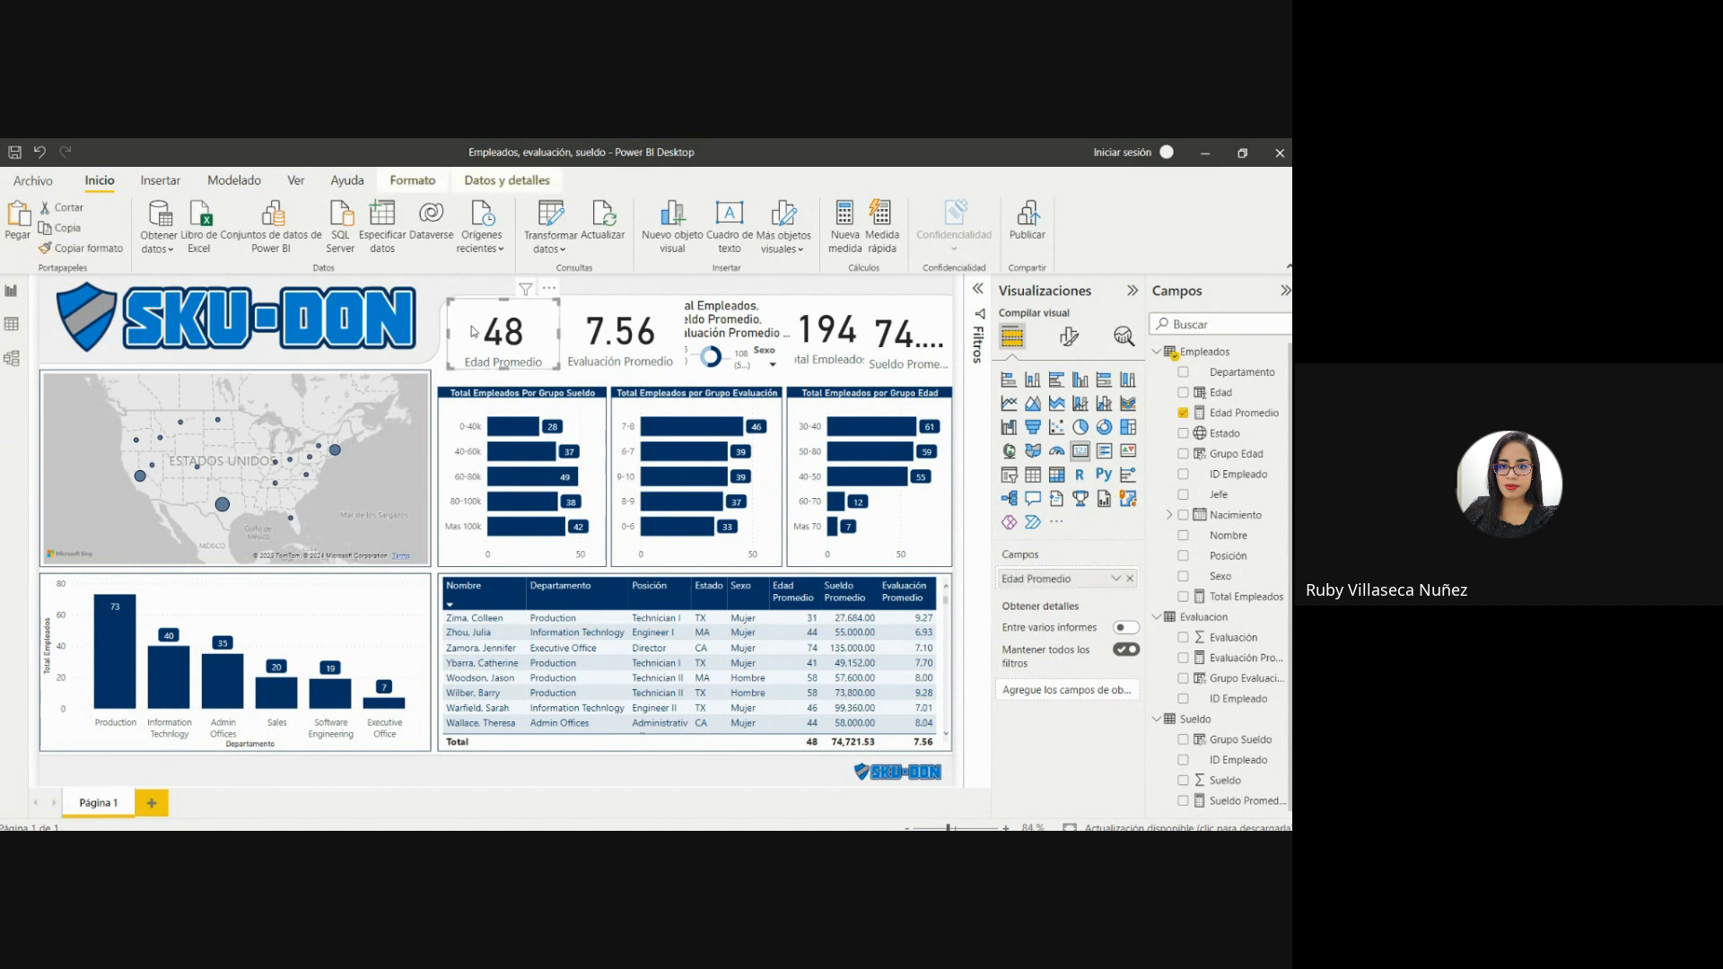
left_click_drag(473, 331, 471, 341)
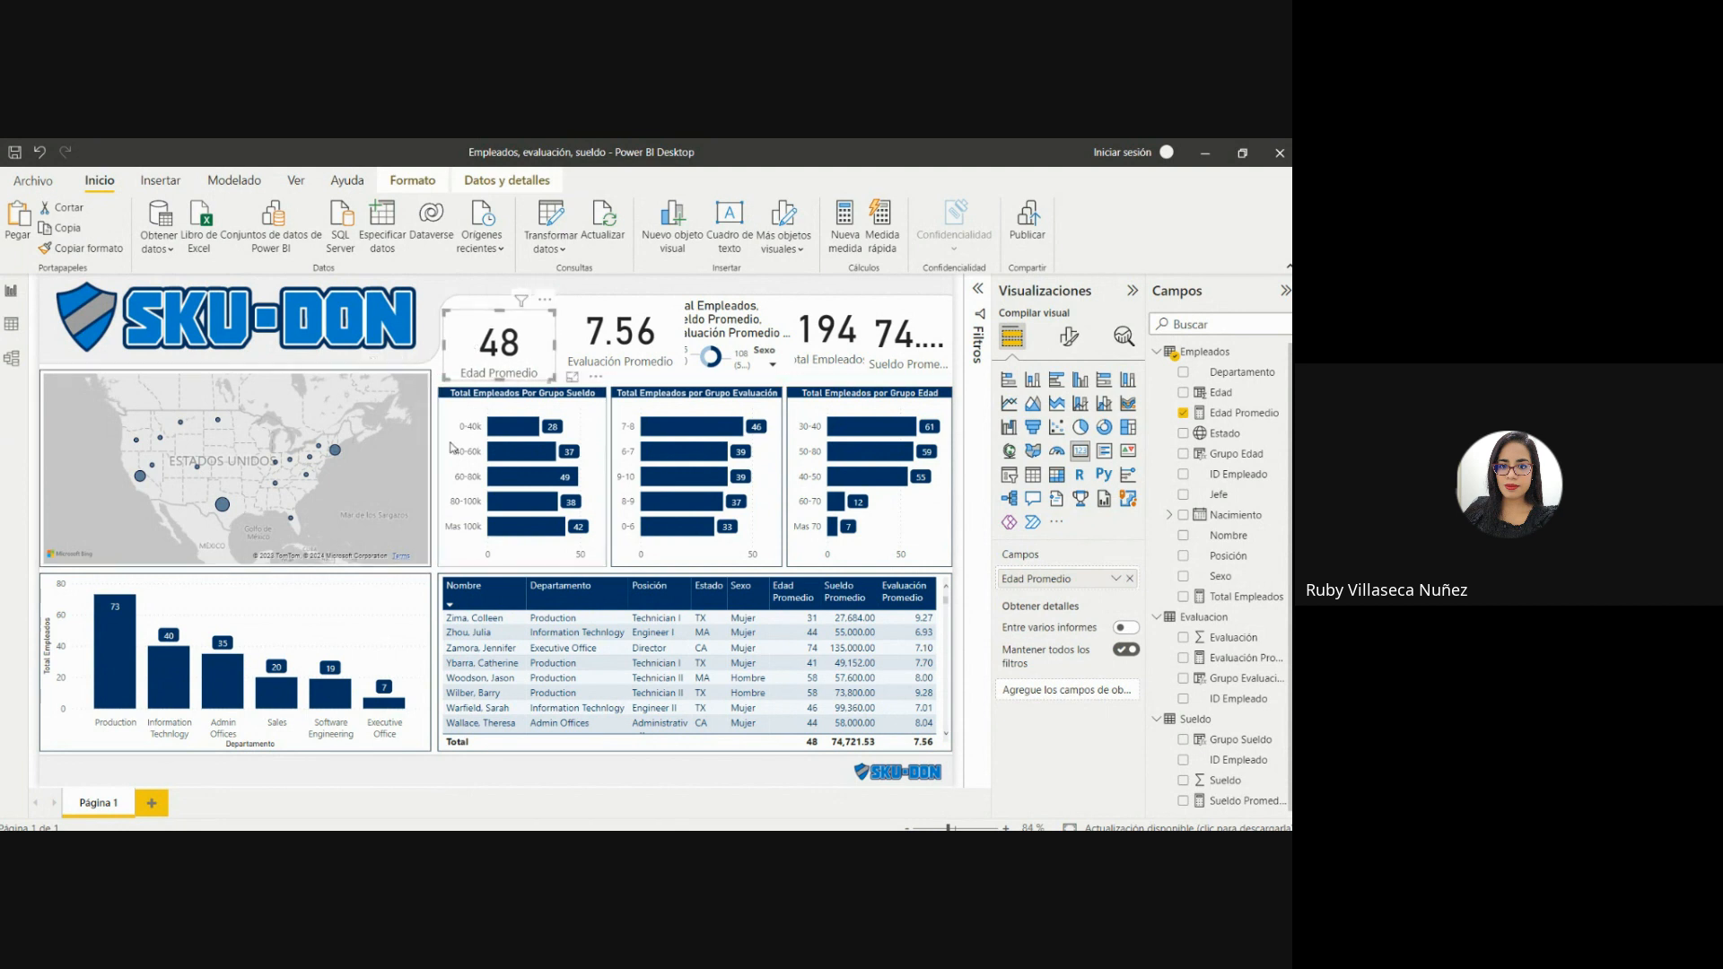
left_click(440, 474)
left_click_drag(438, 473, 446, 477)
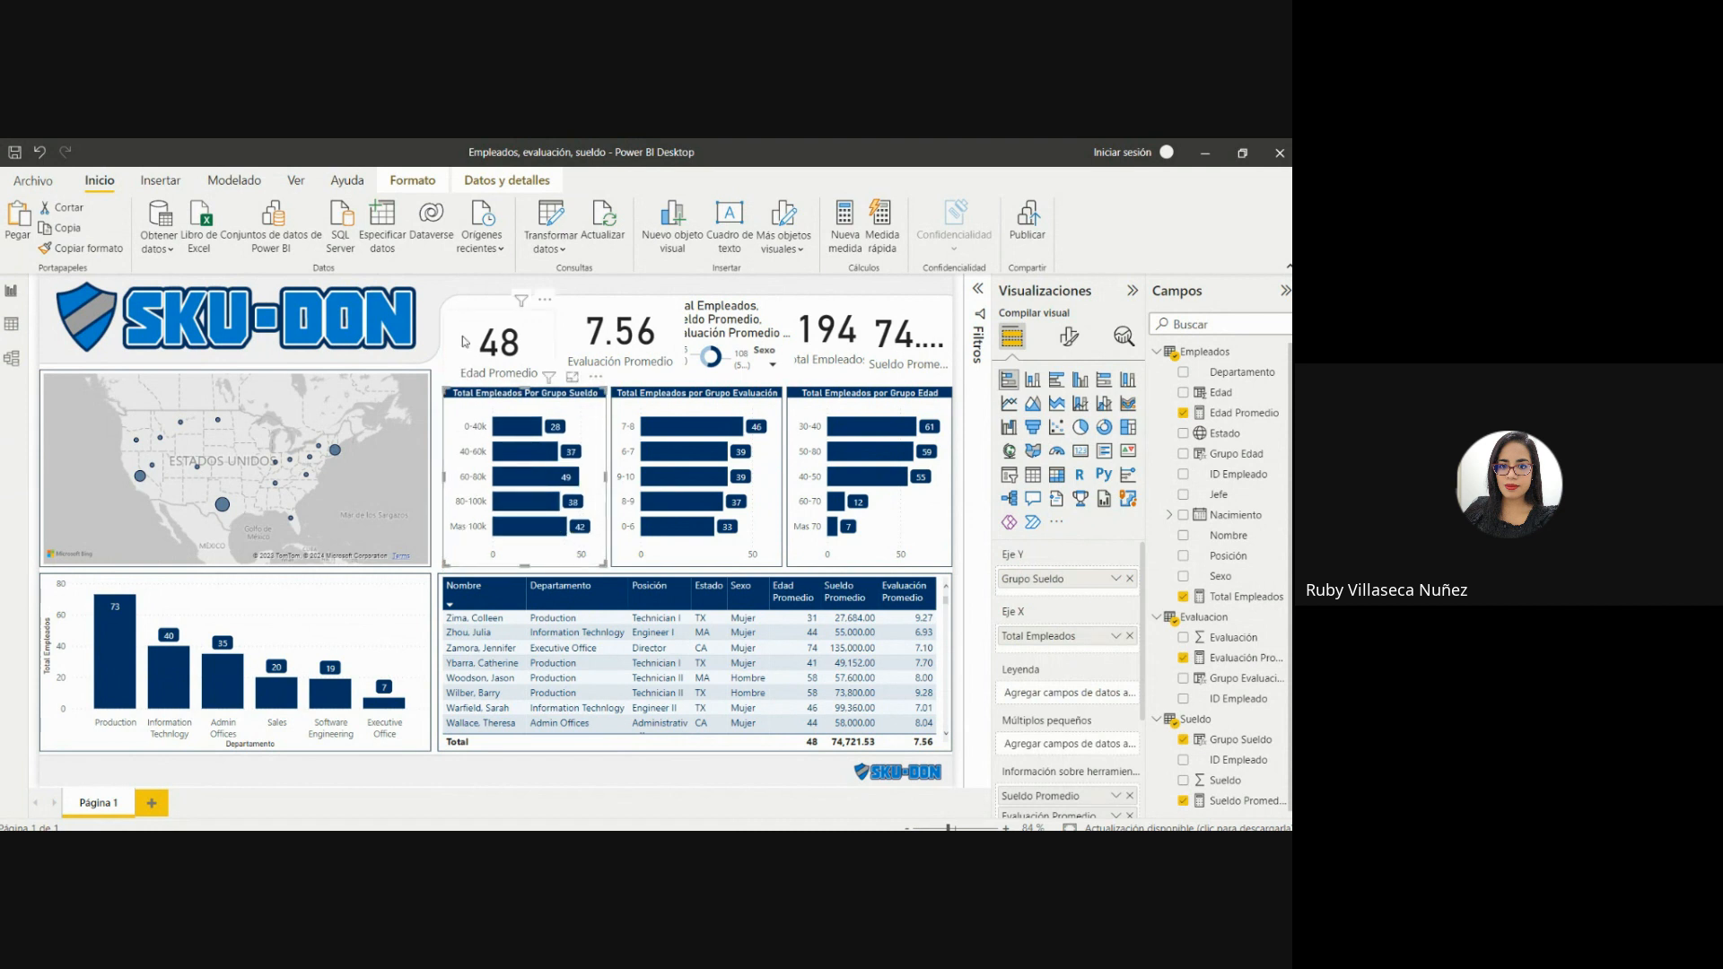
Extend the right edges of the map and department column chart, and pull in the table's left edge to keep a narrow gap.
left_click(416, 427)
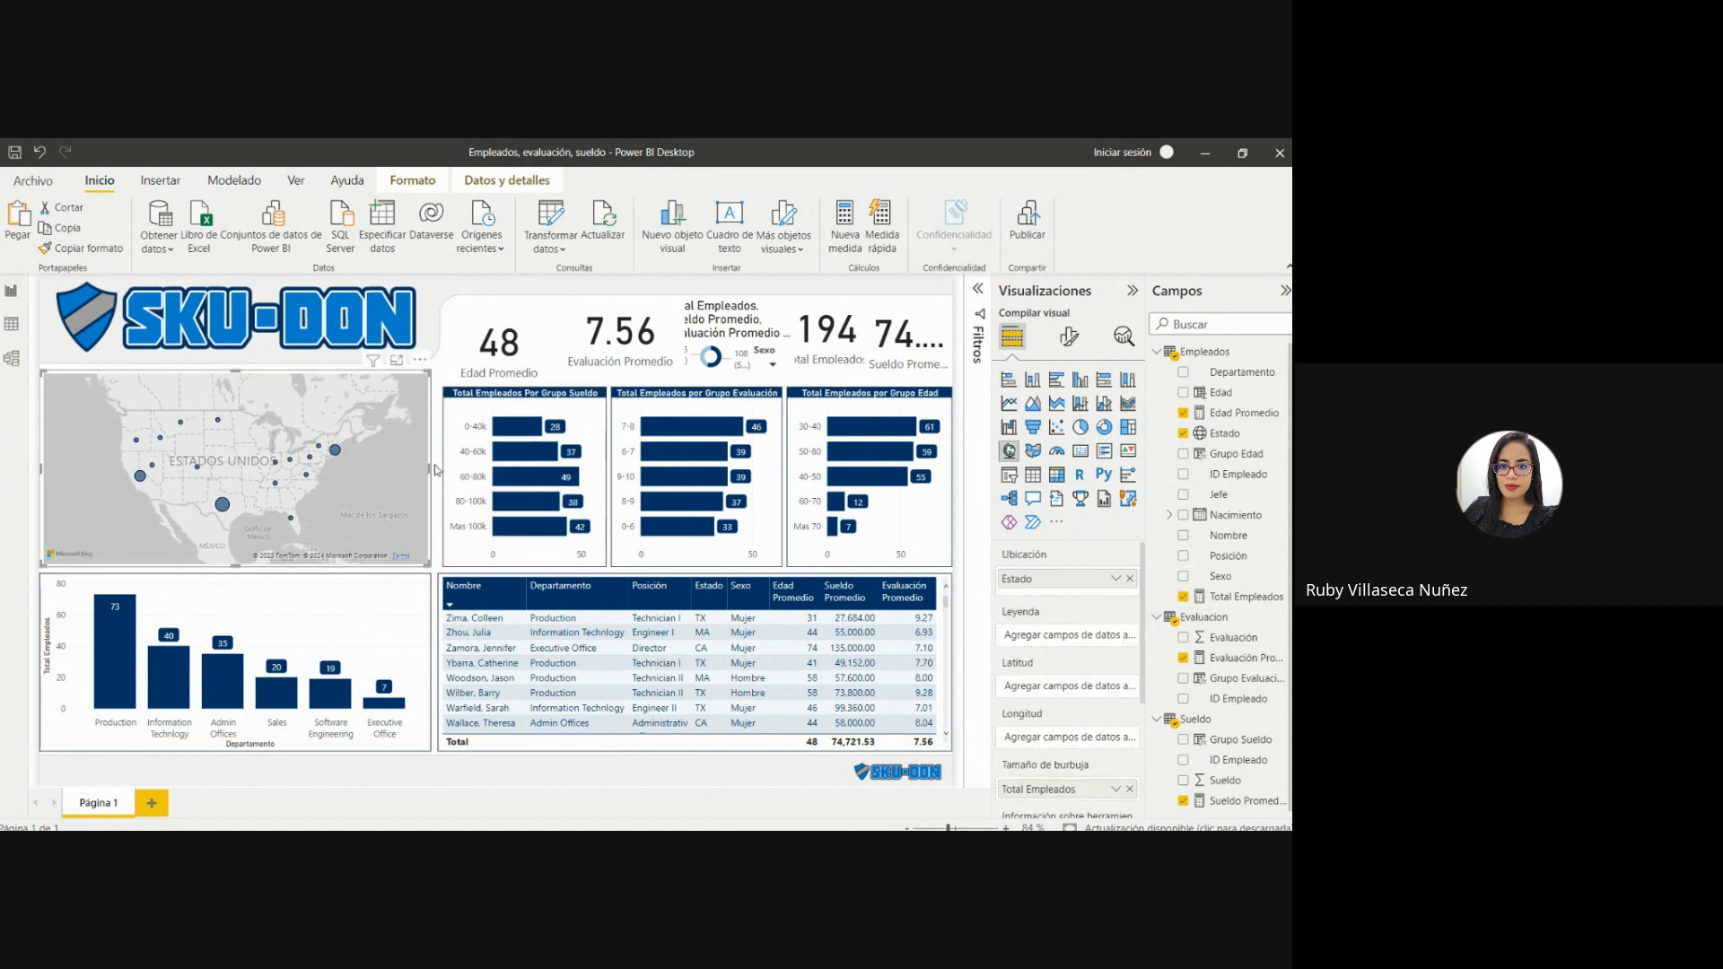
left_click_drag(431, 468, 440, 469)
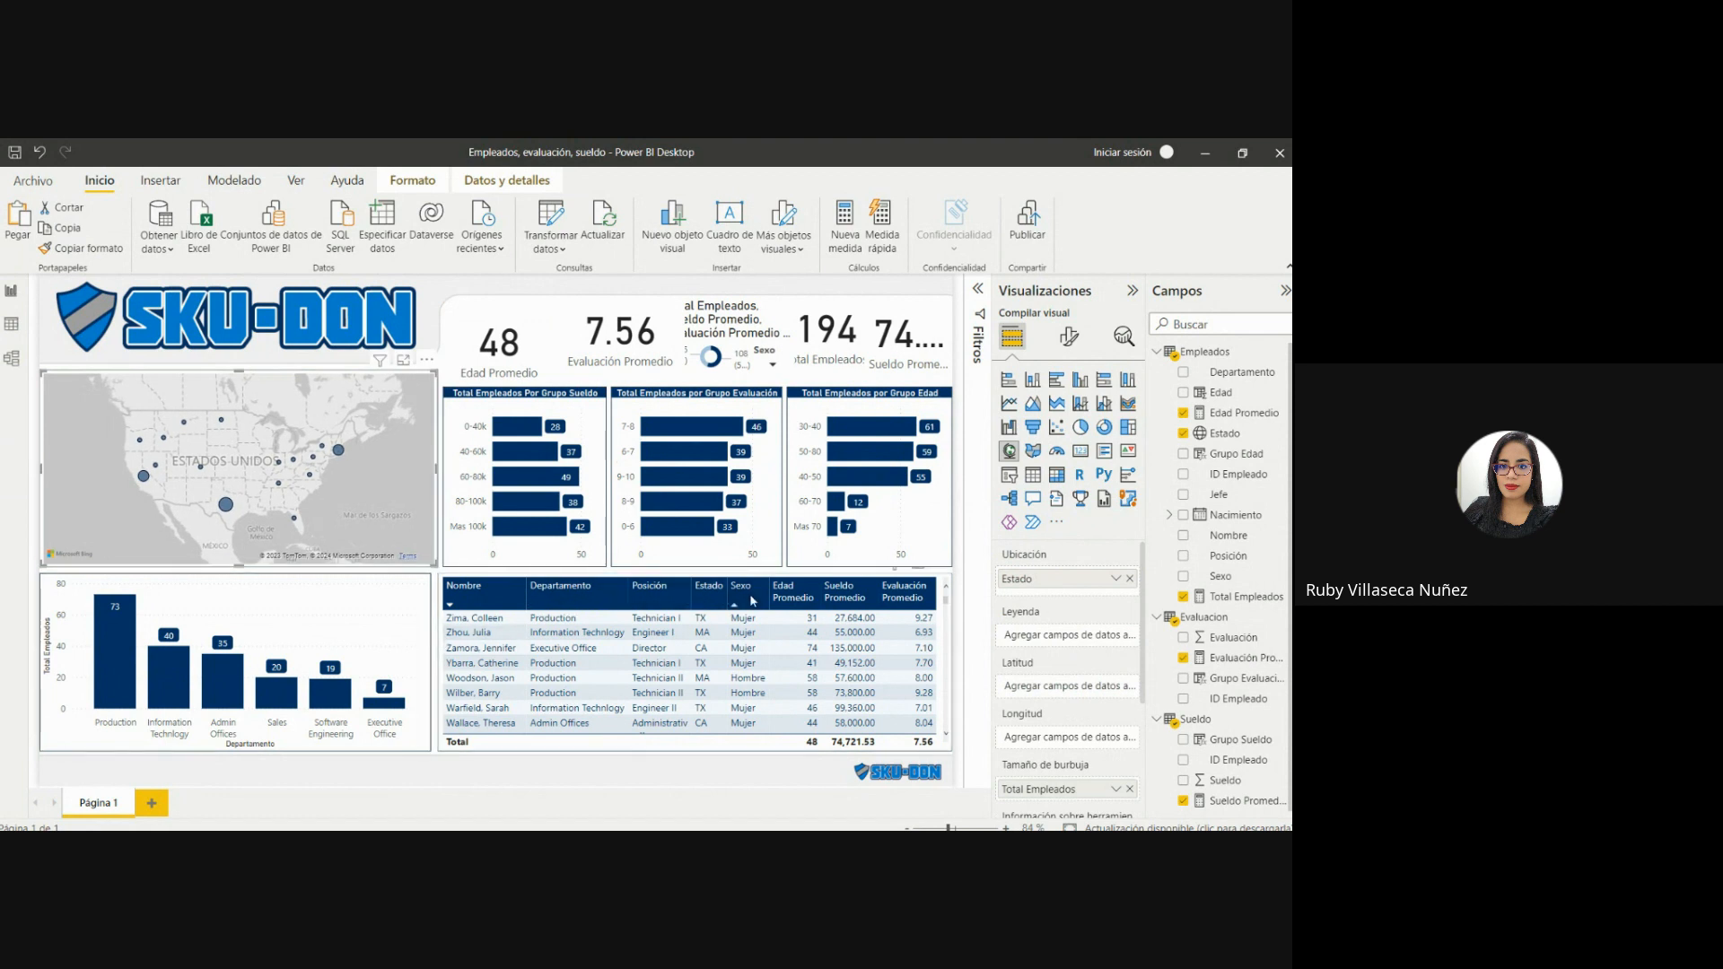
left_click(873, 596)
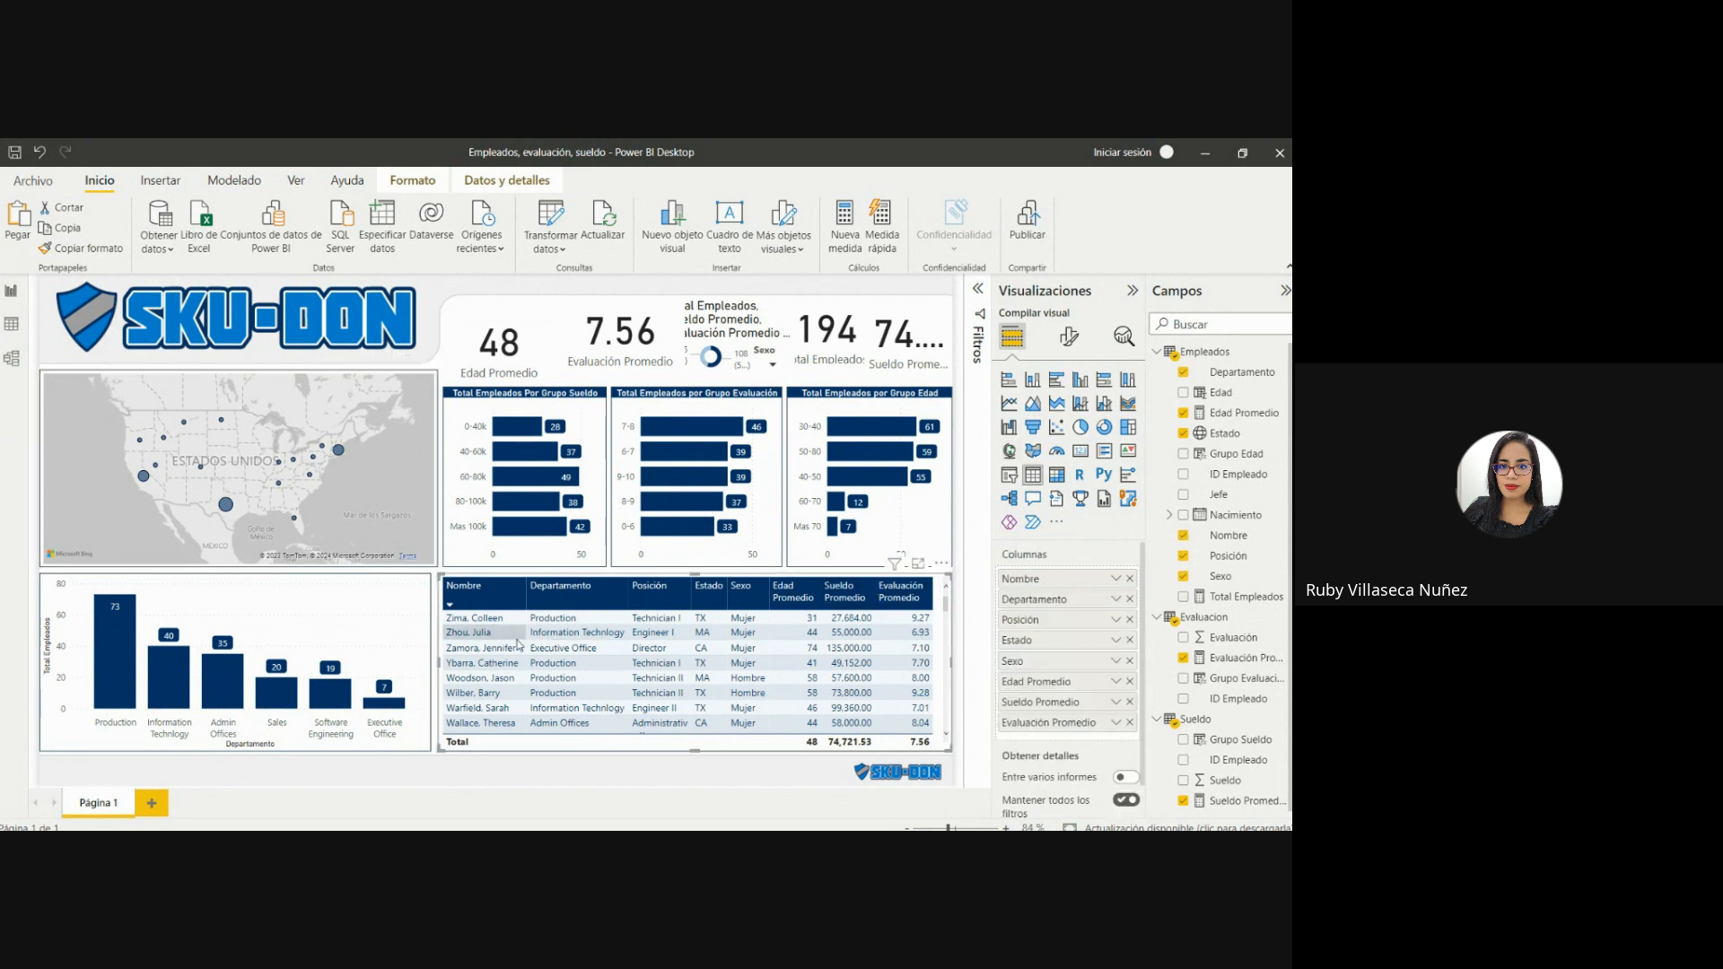
left_click_drag(437, 661, 443, 662)
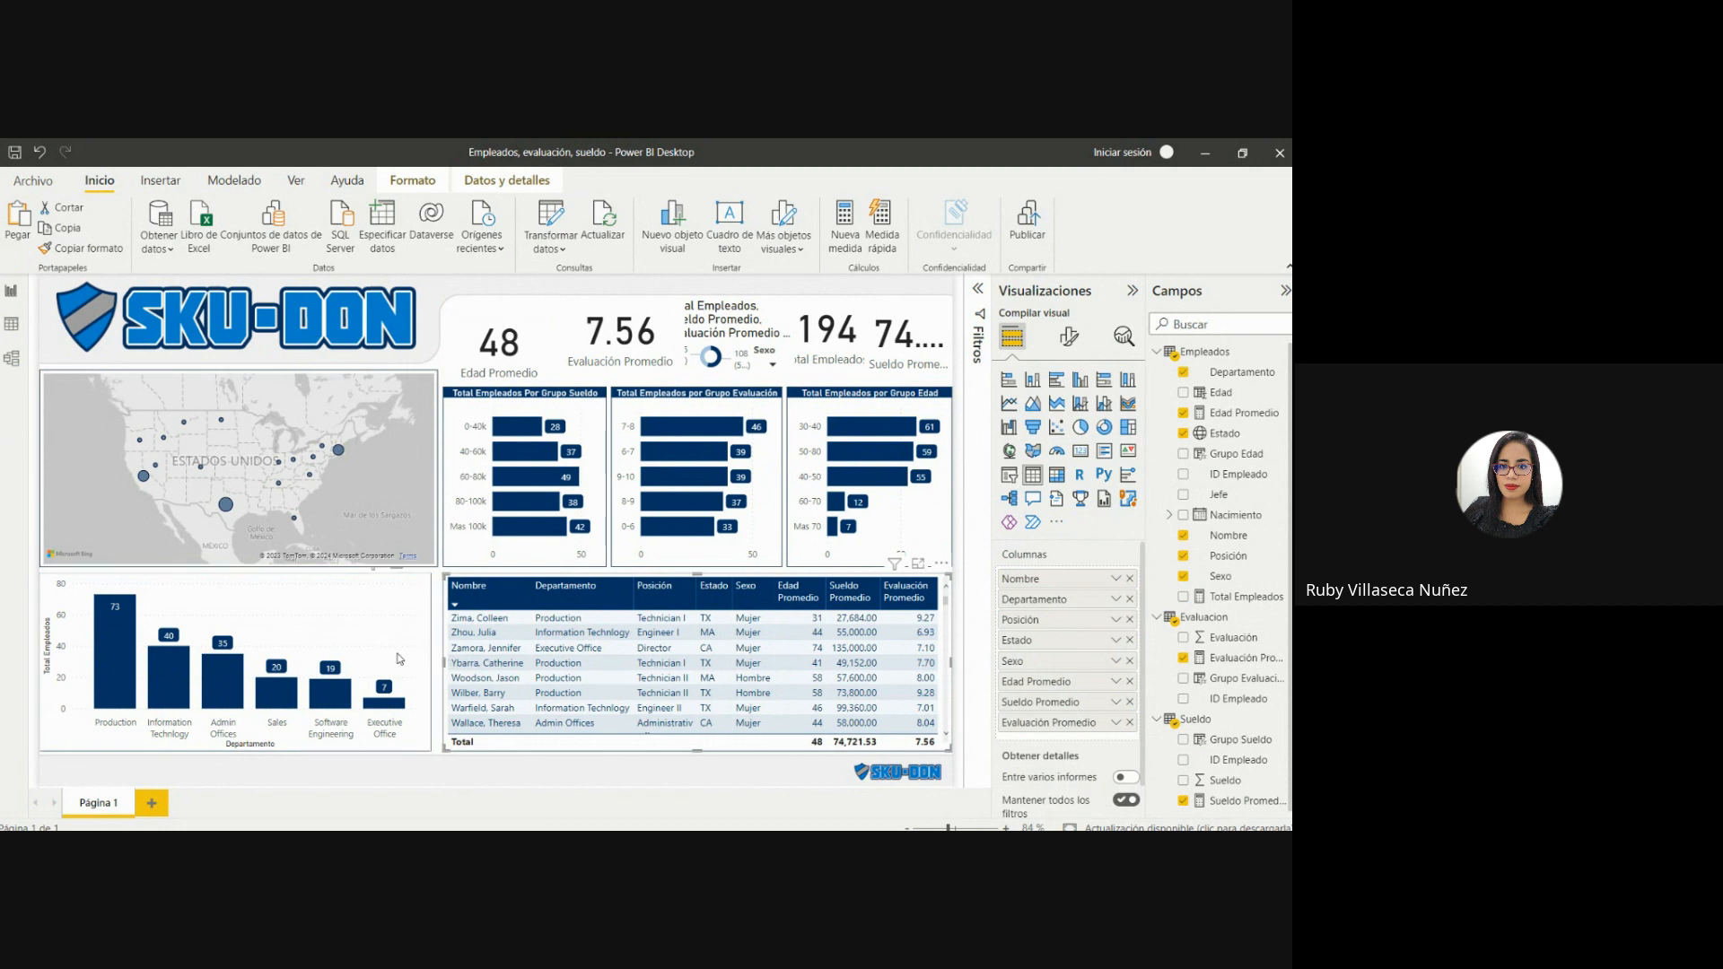
left_click(430, 658)
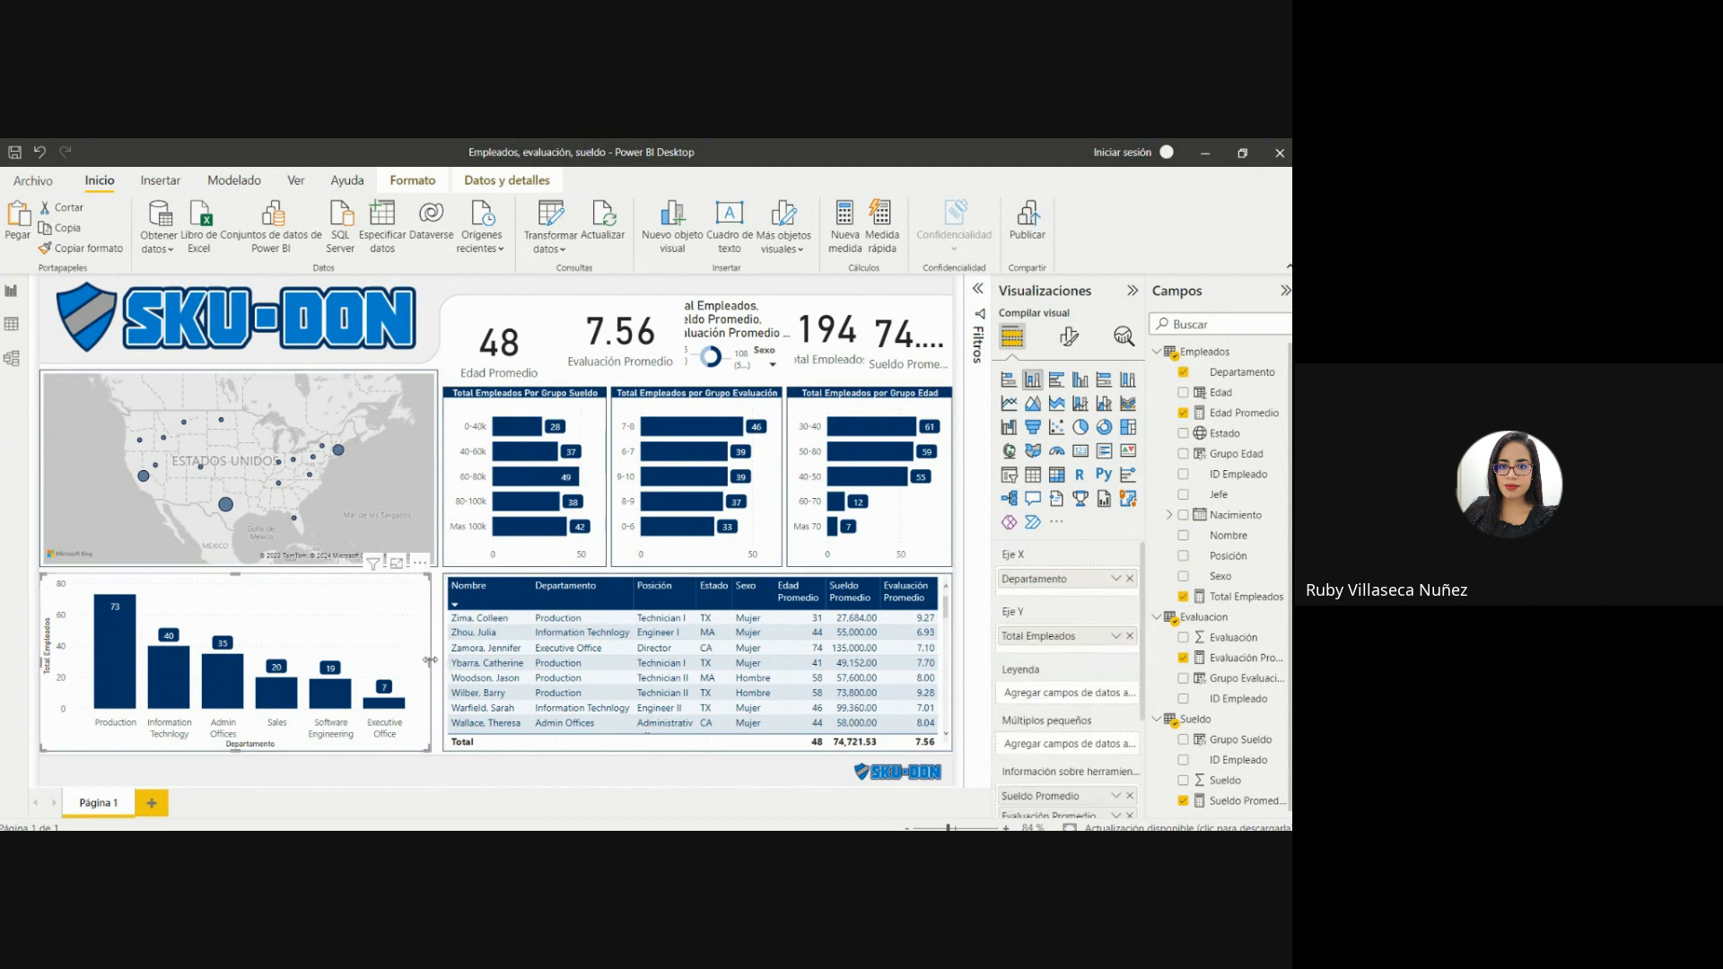
left_click_drag(430, 657, 438, 661)
Copy the map's format onto the Edad Promedio card and shrink the card from its upper right corner.
left_click_drag(488, 330, 494, 342)
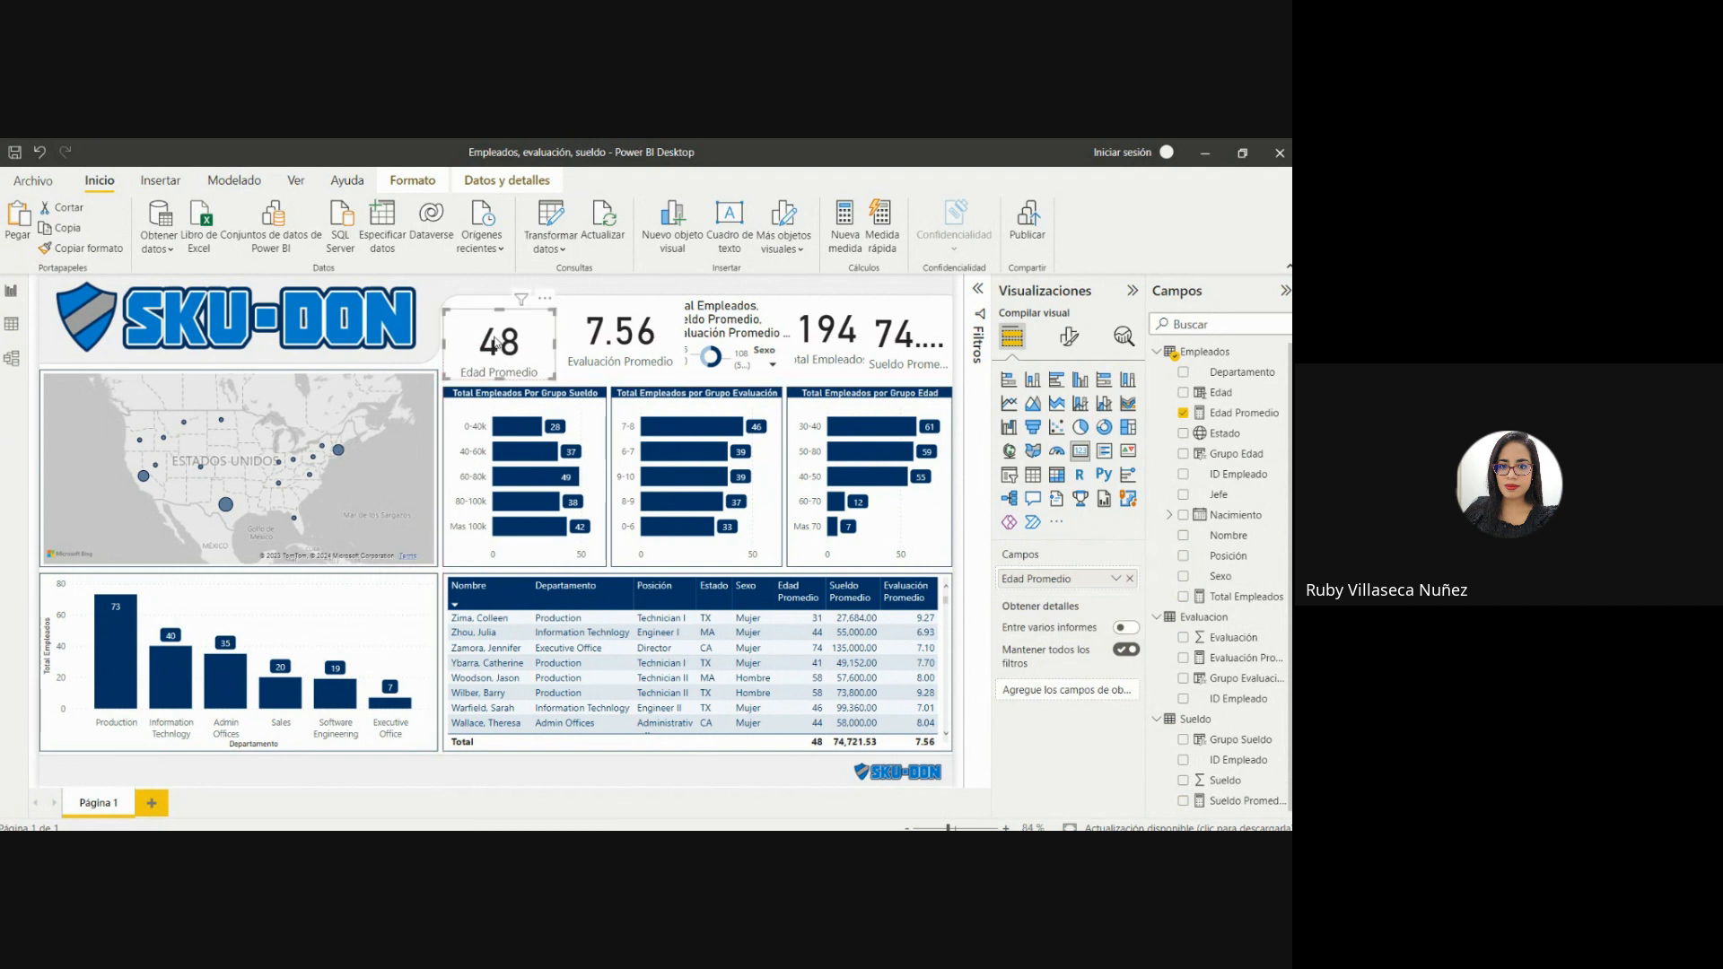
left_click(404, 460)
left_click(81, 250)
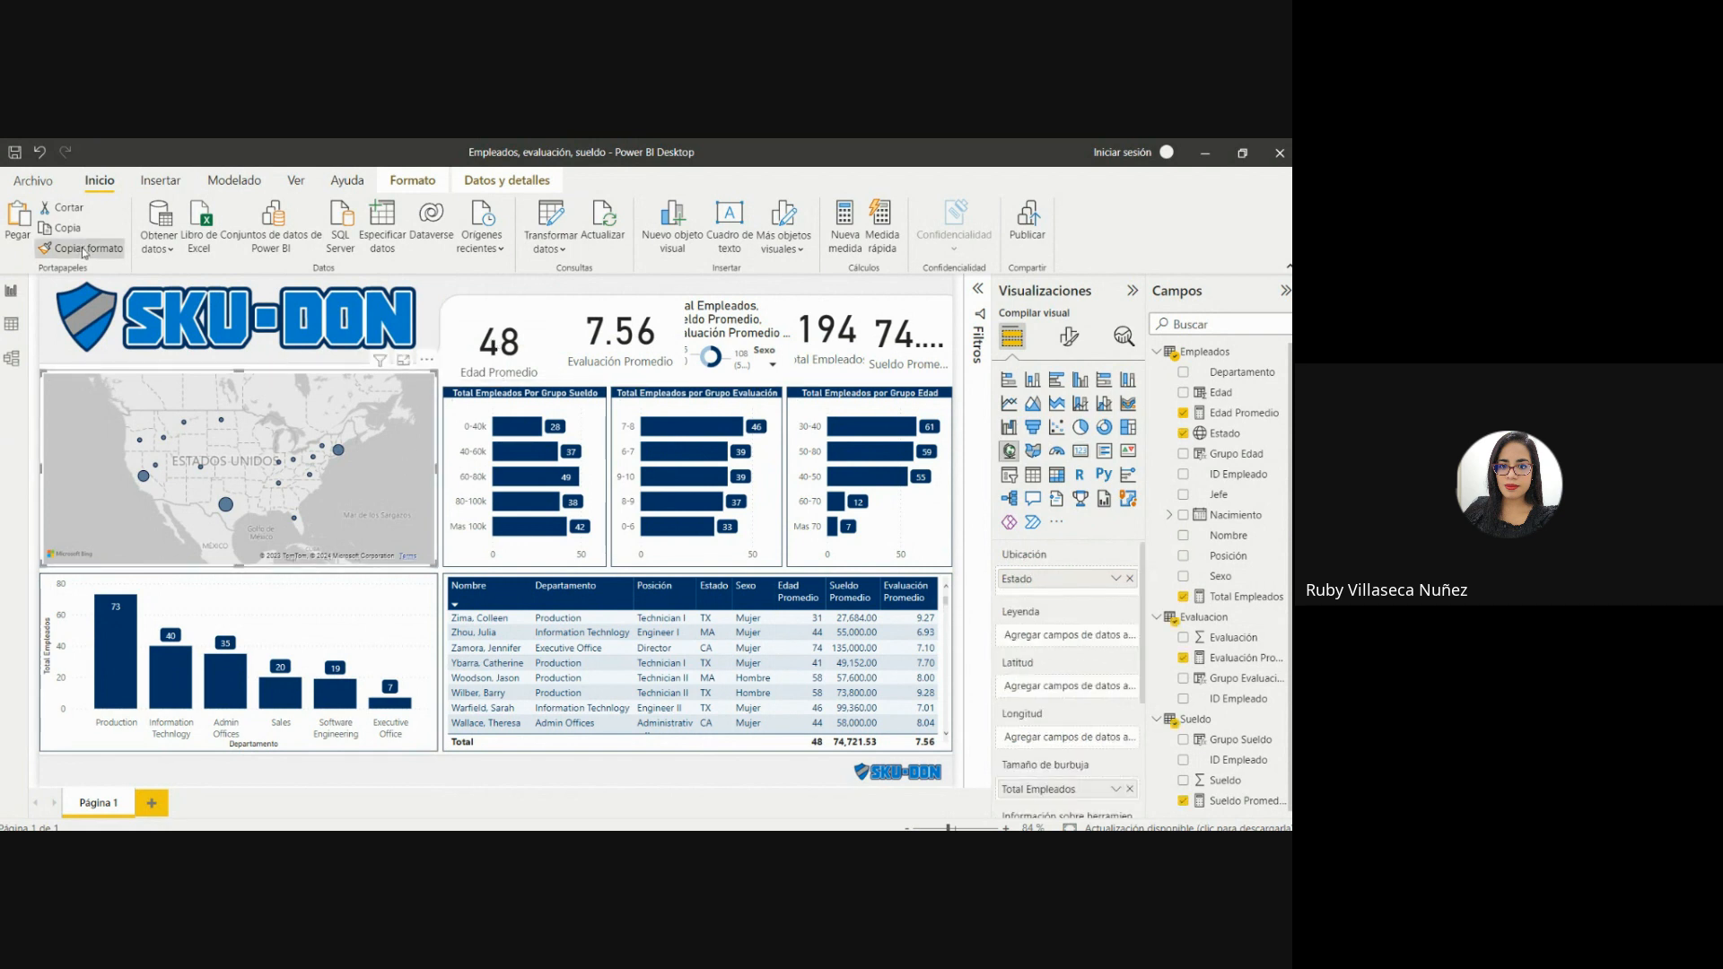
left_click(518, 325)
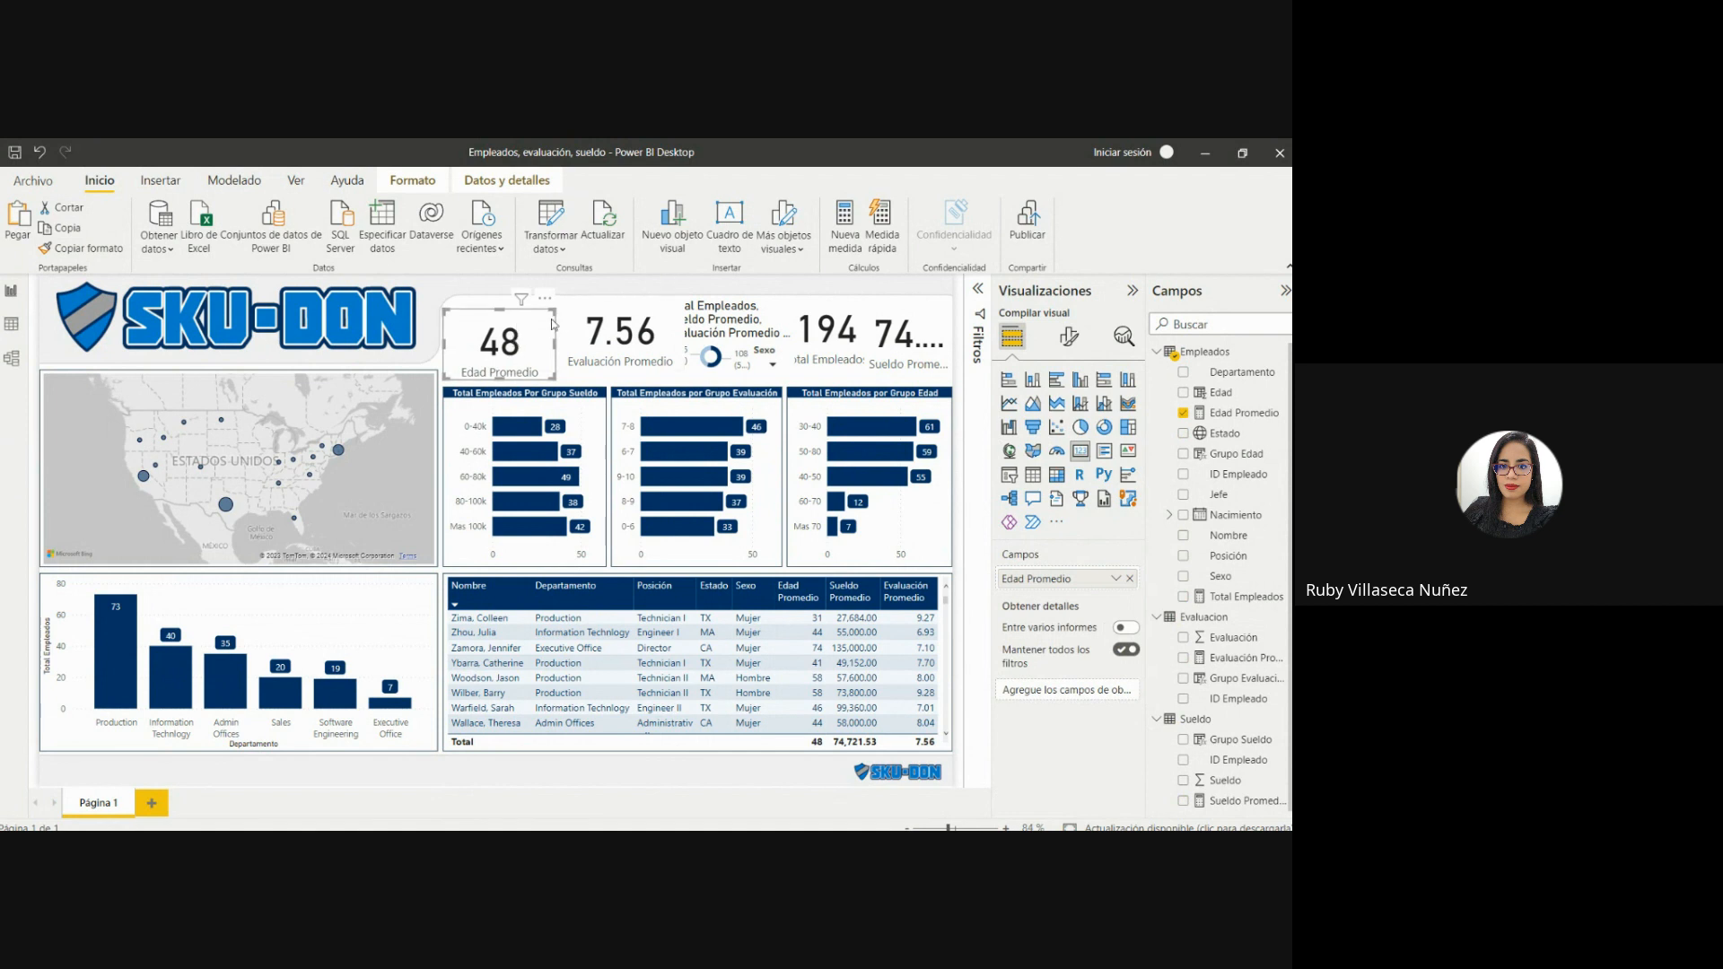
left_click_drag(556, 320, 545, 321)
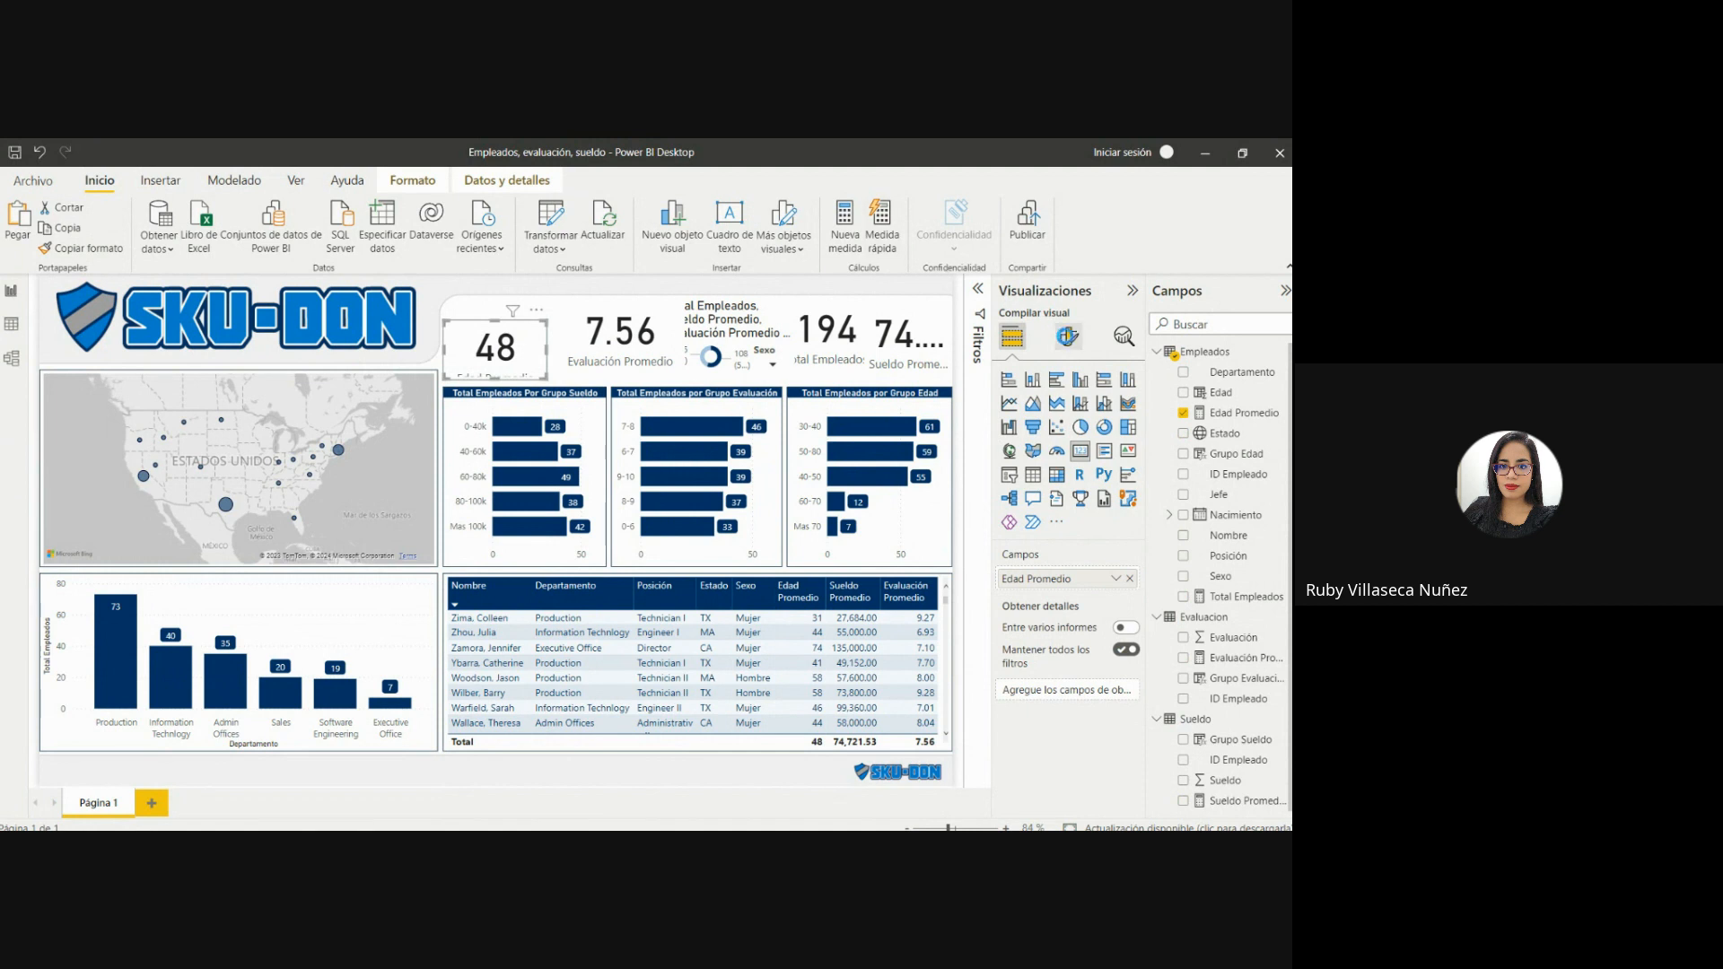
Reduce the font size of the Edad Promedio card's value to 35.
left_click(1067, 336)
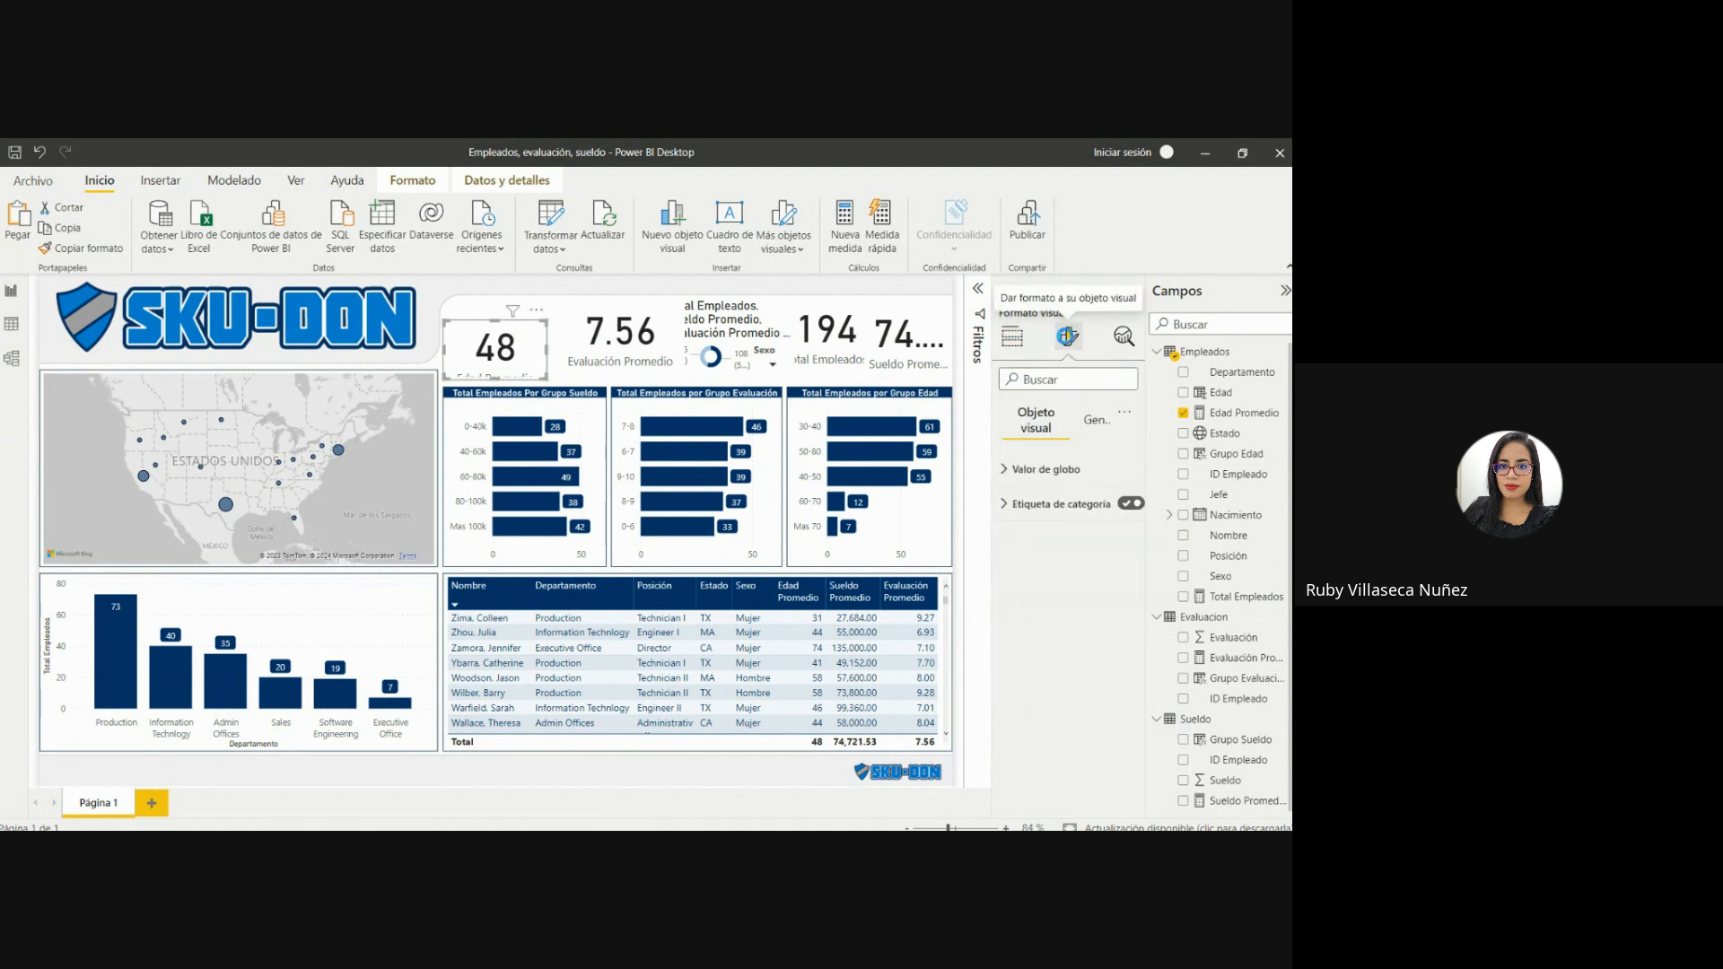
left_click(1007, 465)
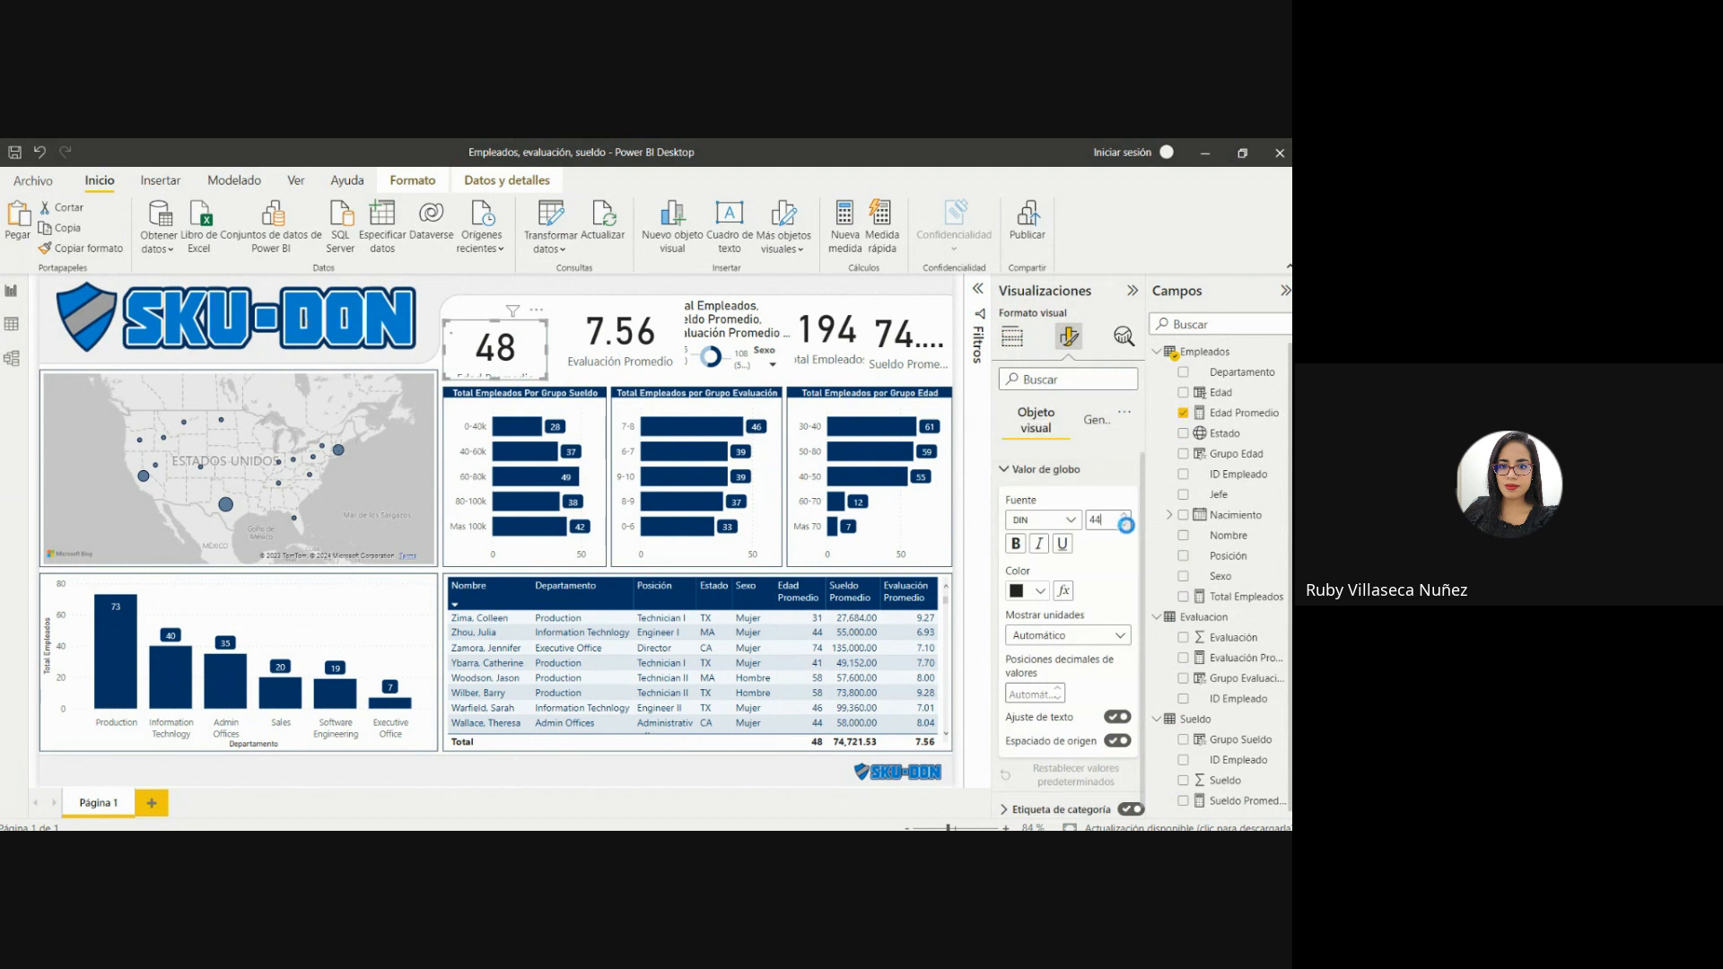
left_click(1125, 525)
left_click(1126, 524)
left_click(1125, 524)
left_click(1125, 525)
left_click(1125, 525)
Set the Edad Promedio card's value to font size 30 and color it dark blue.
left_click(1125, 524)
left_click(1125, 525)
left_click(1125, 524)
left_click(1125, 525)
left_click(1125, 525)
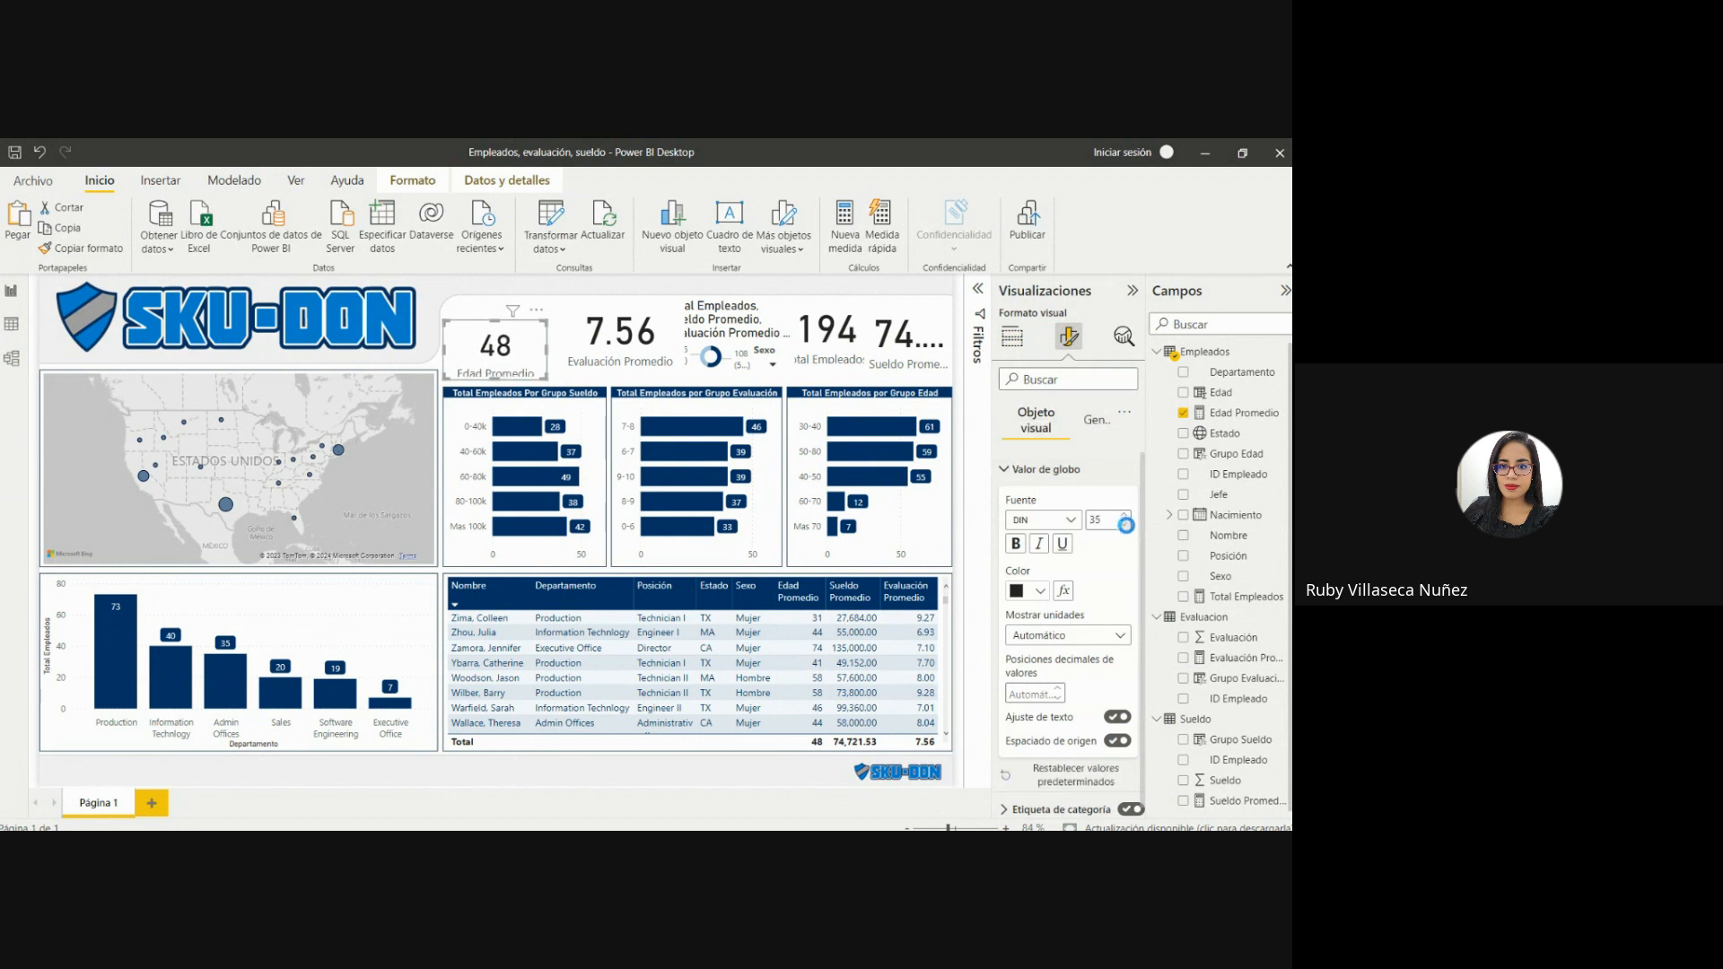
left_click(1125, 525)
left_click(1125, 525)
left_click(1125, 525)
left_click(1125, 524)
left_click(1125, 525)
left_click(1125, 524)
left_click(1125, 525)
left_click(1125, 524)
left_click(1125, 525)
left_click(1125, 525)
left_click(1125, 525)
left_click(1123, 515)
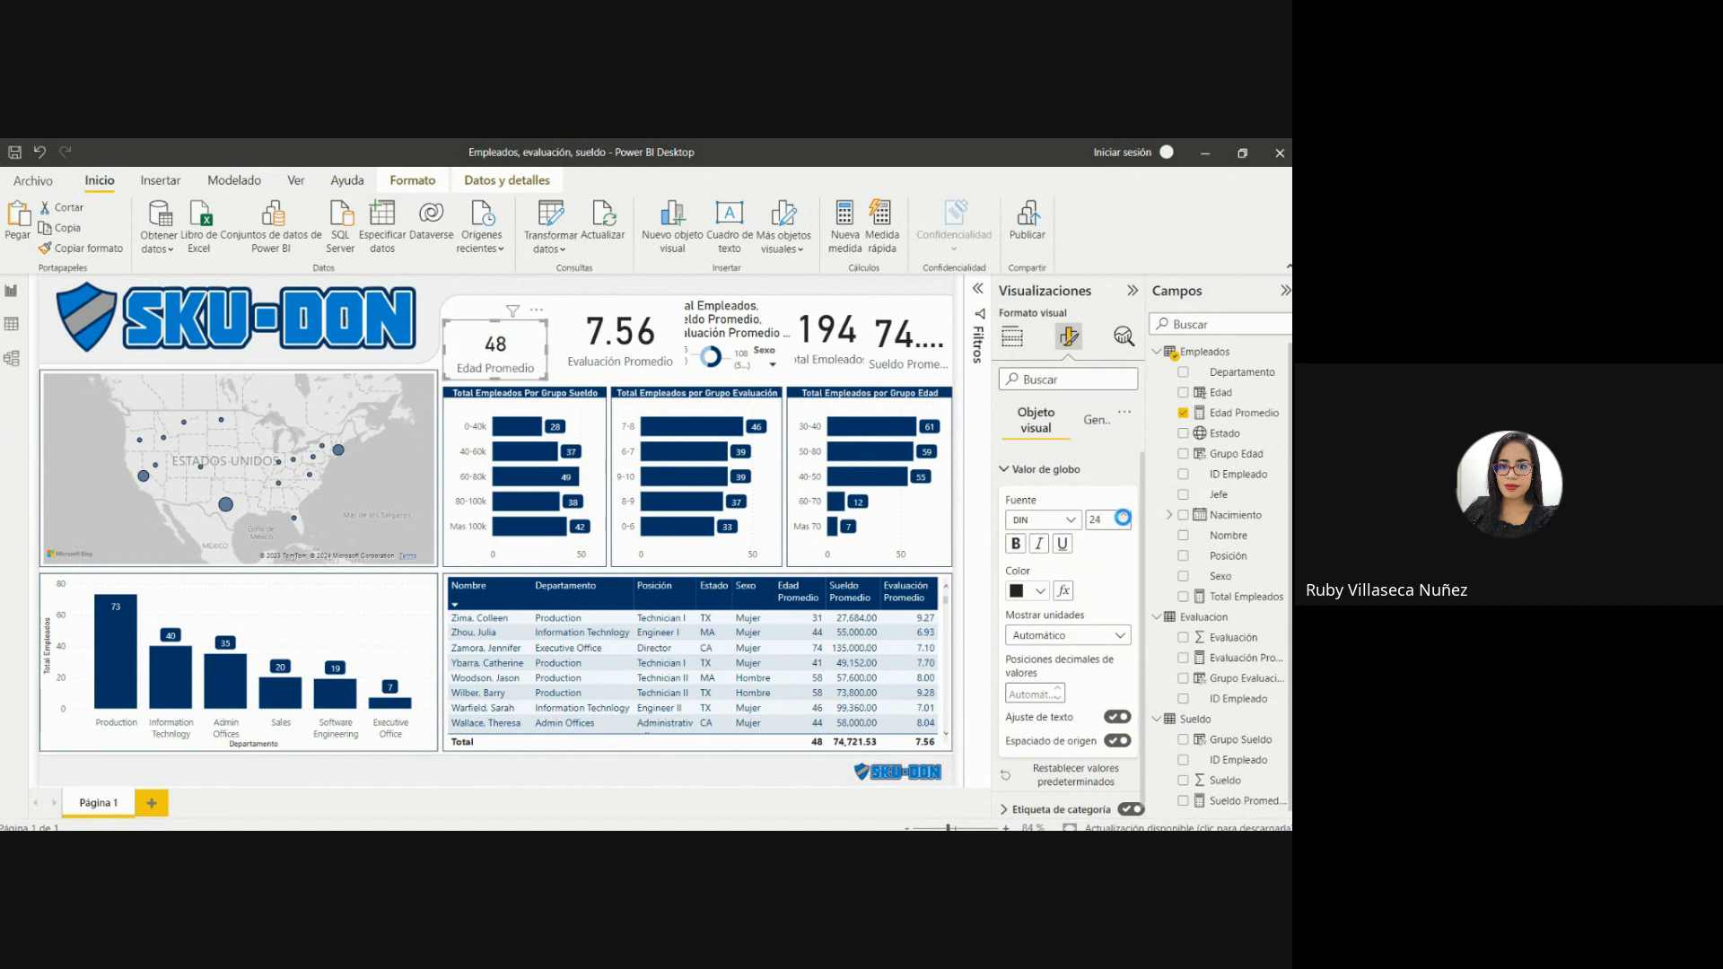
left_click(1123, 515)
left_click(1123, 515)
left_click(1123, 515)
left_click(1123, 515)
left_click(1123, 515)
left_click(1124, 515)
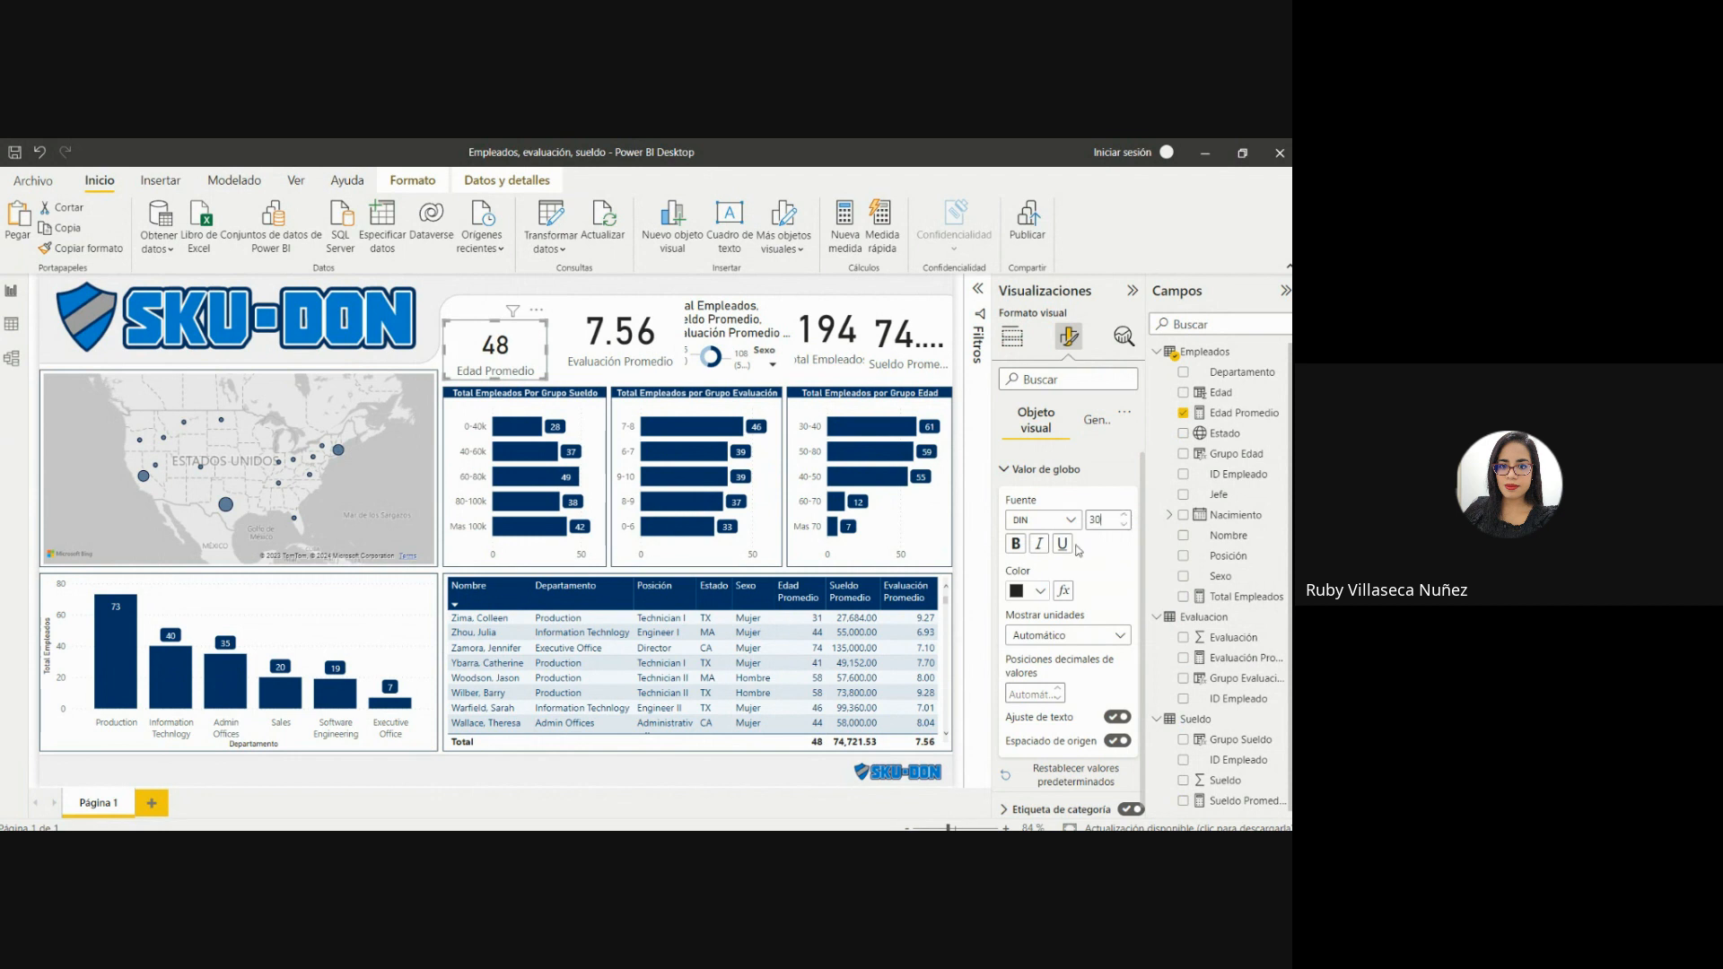
left_click(1041, 590)
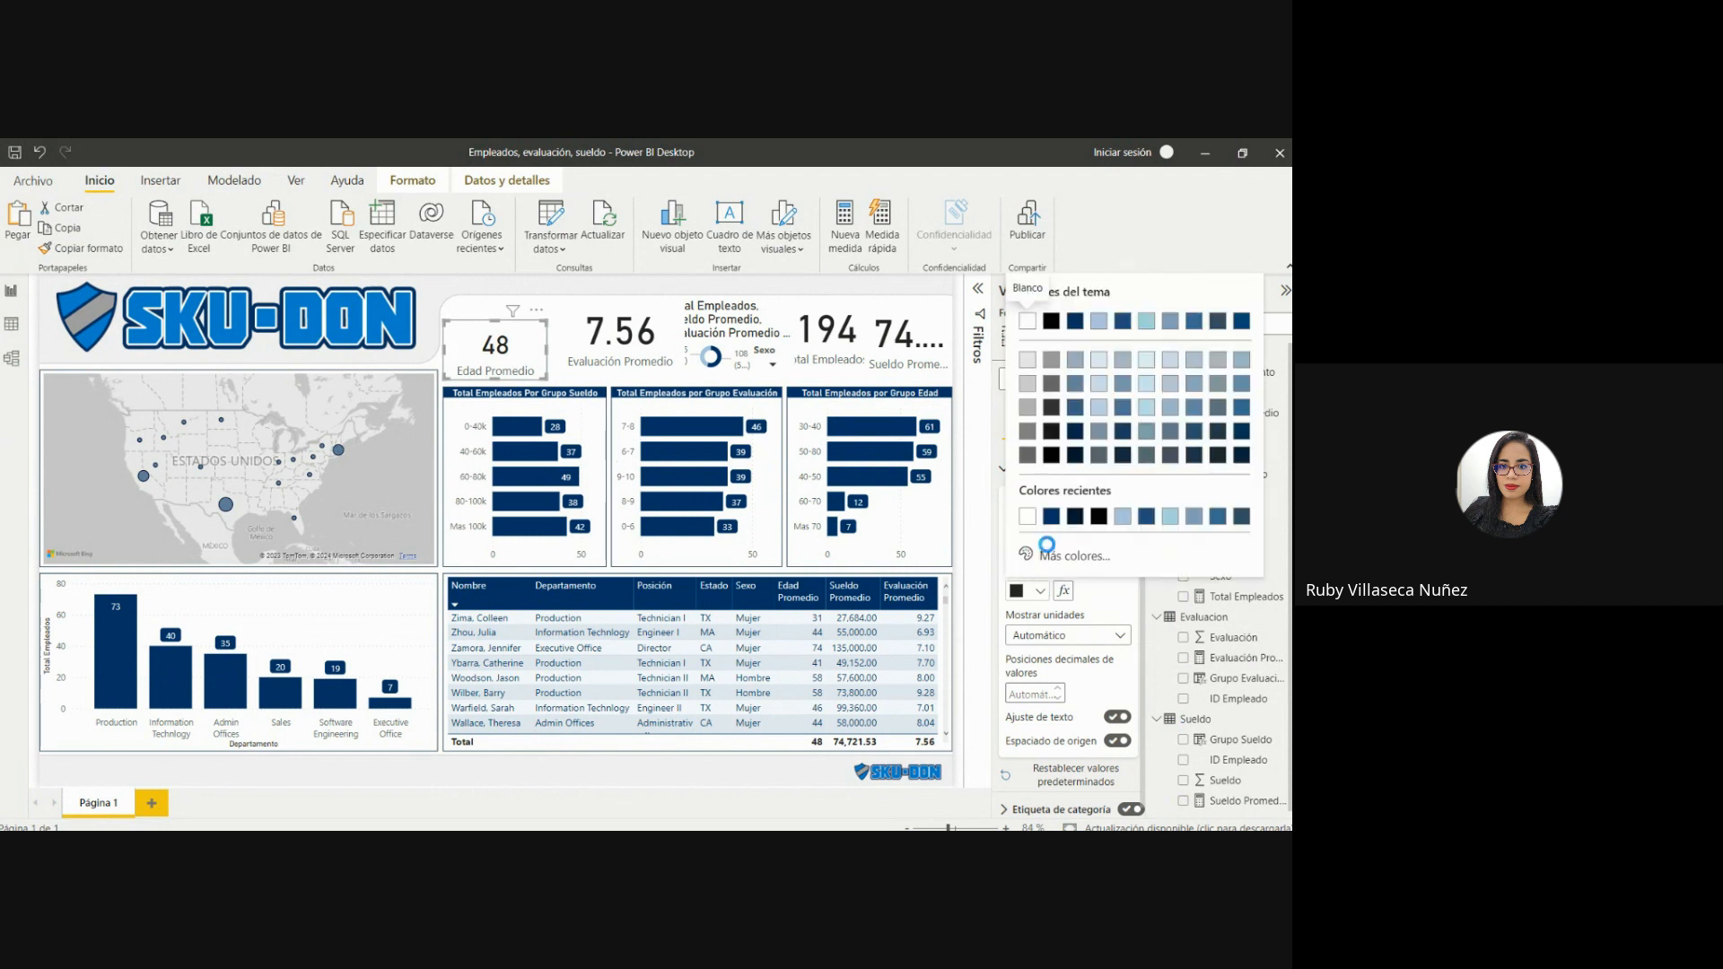
left_click(1050, 516)
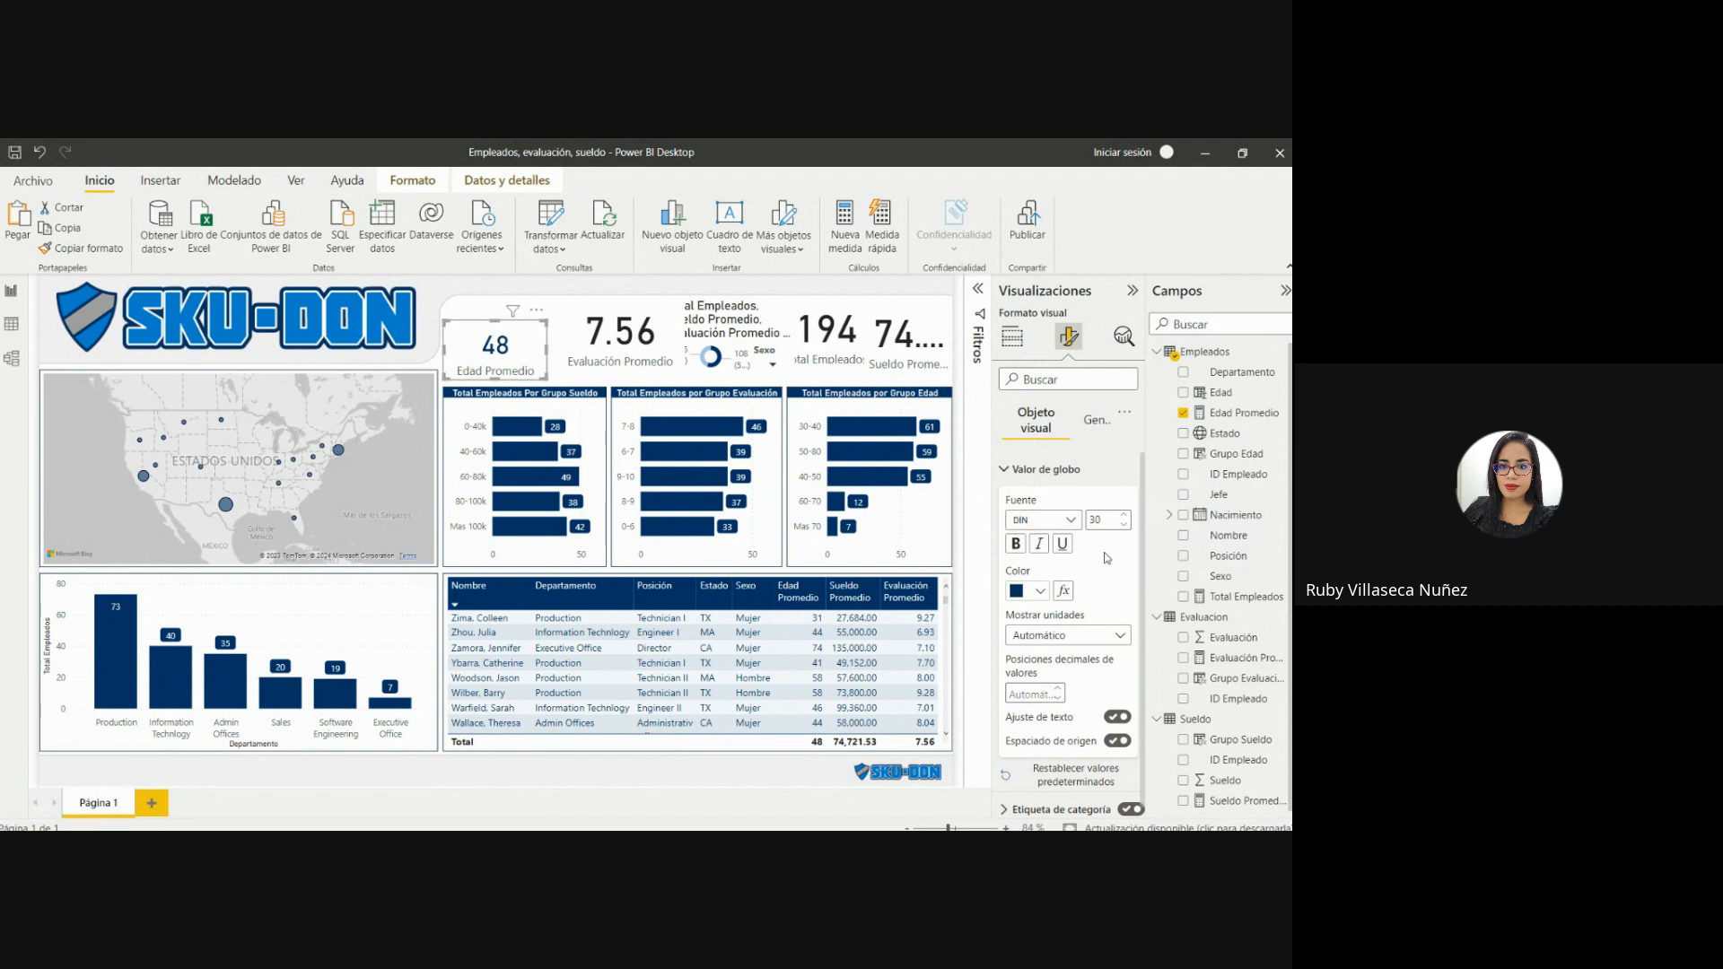
Color the Edad Promedio card's category label dark blue and set its font size to 11.
left_click(1006, 466)
left_click(1004, 499)
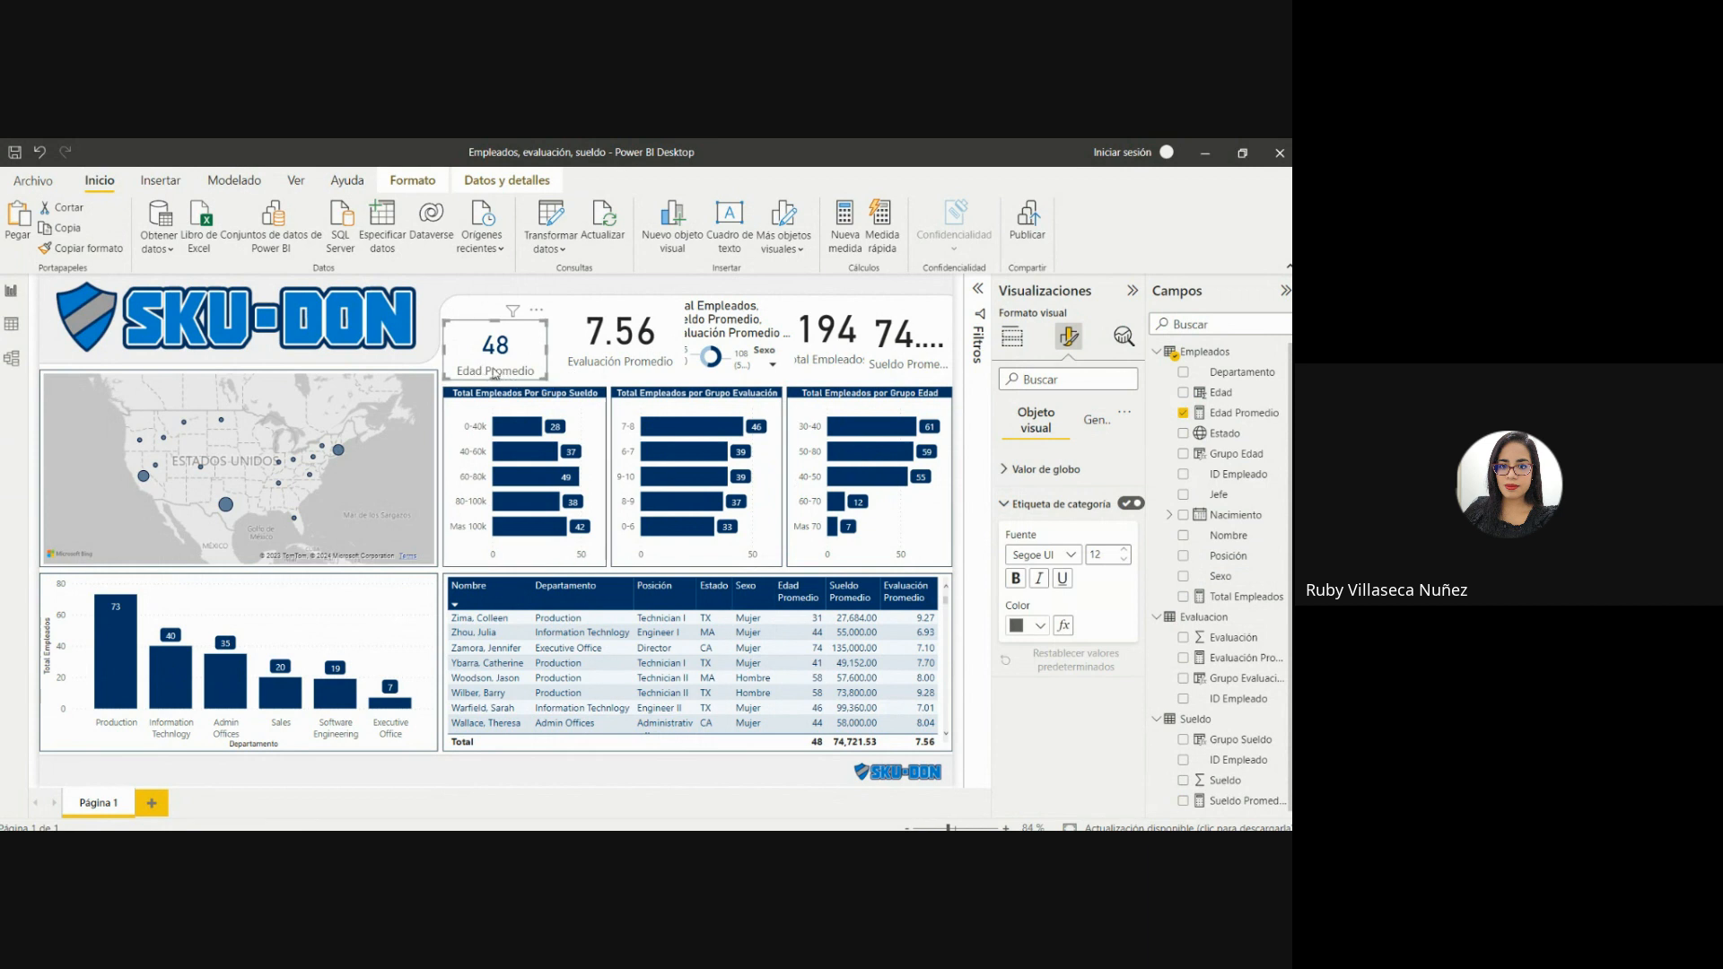
left_click(1035, 626)
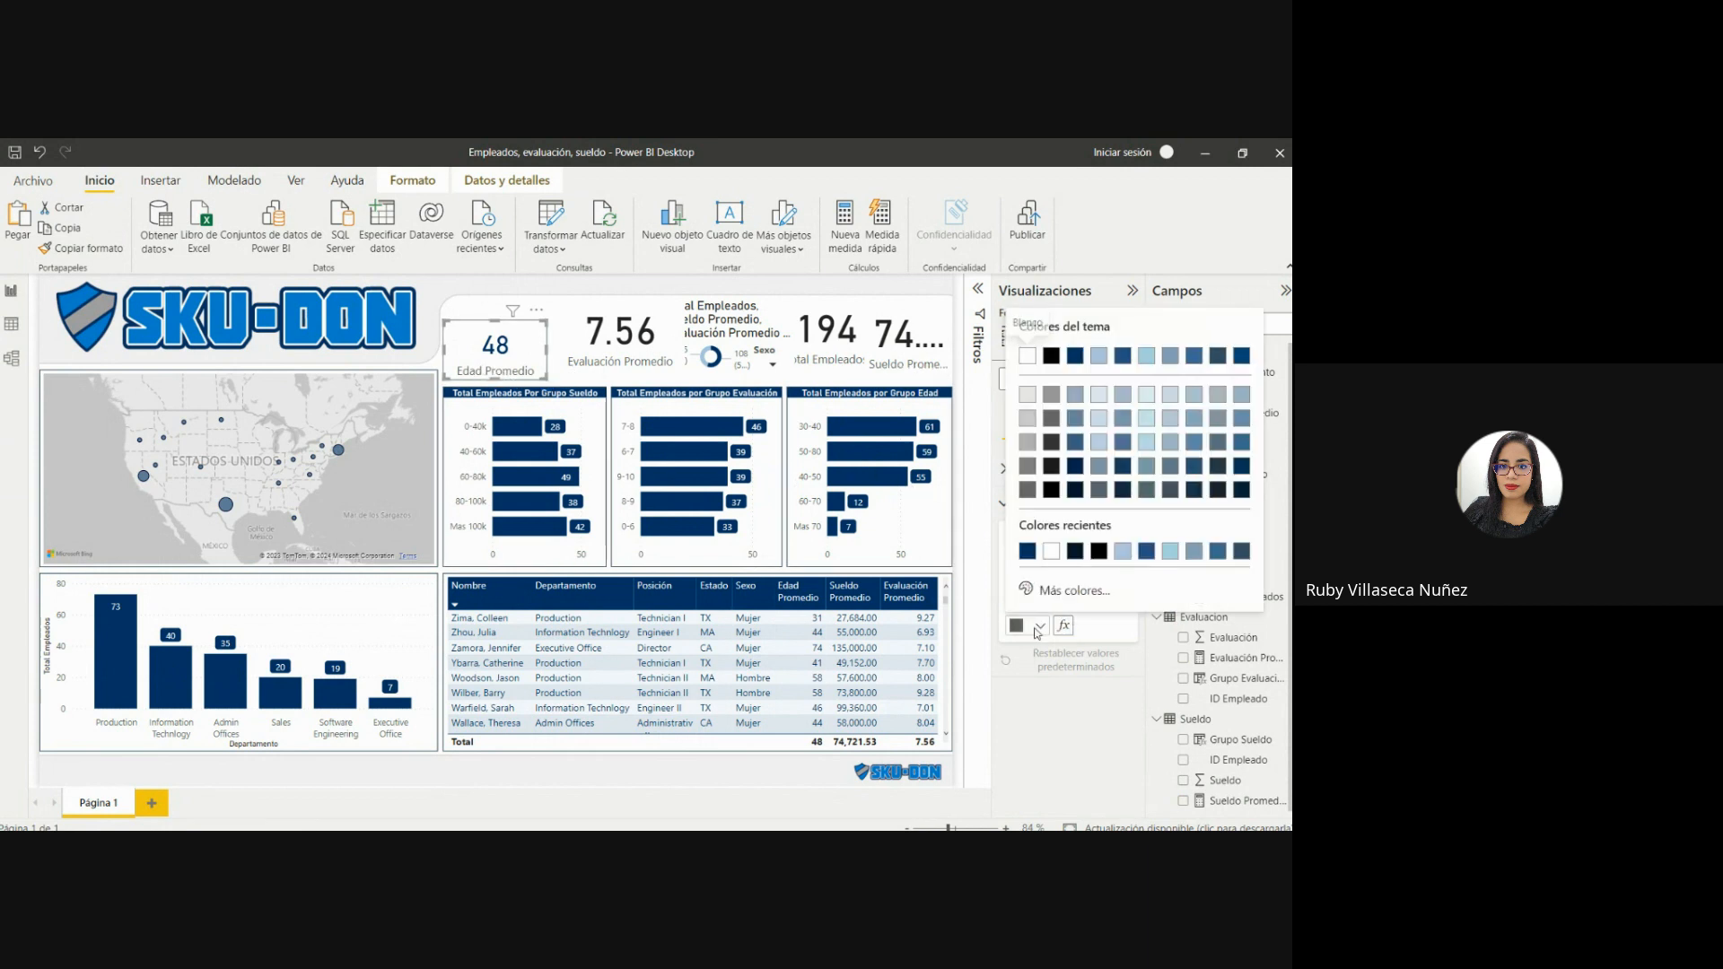
left_click(1024, 552)
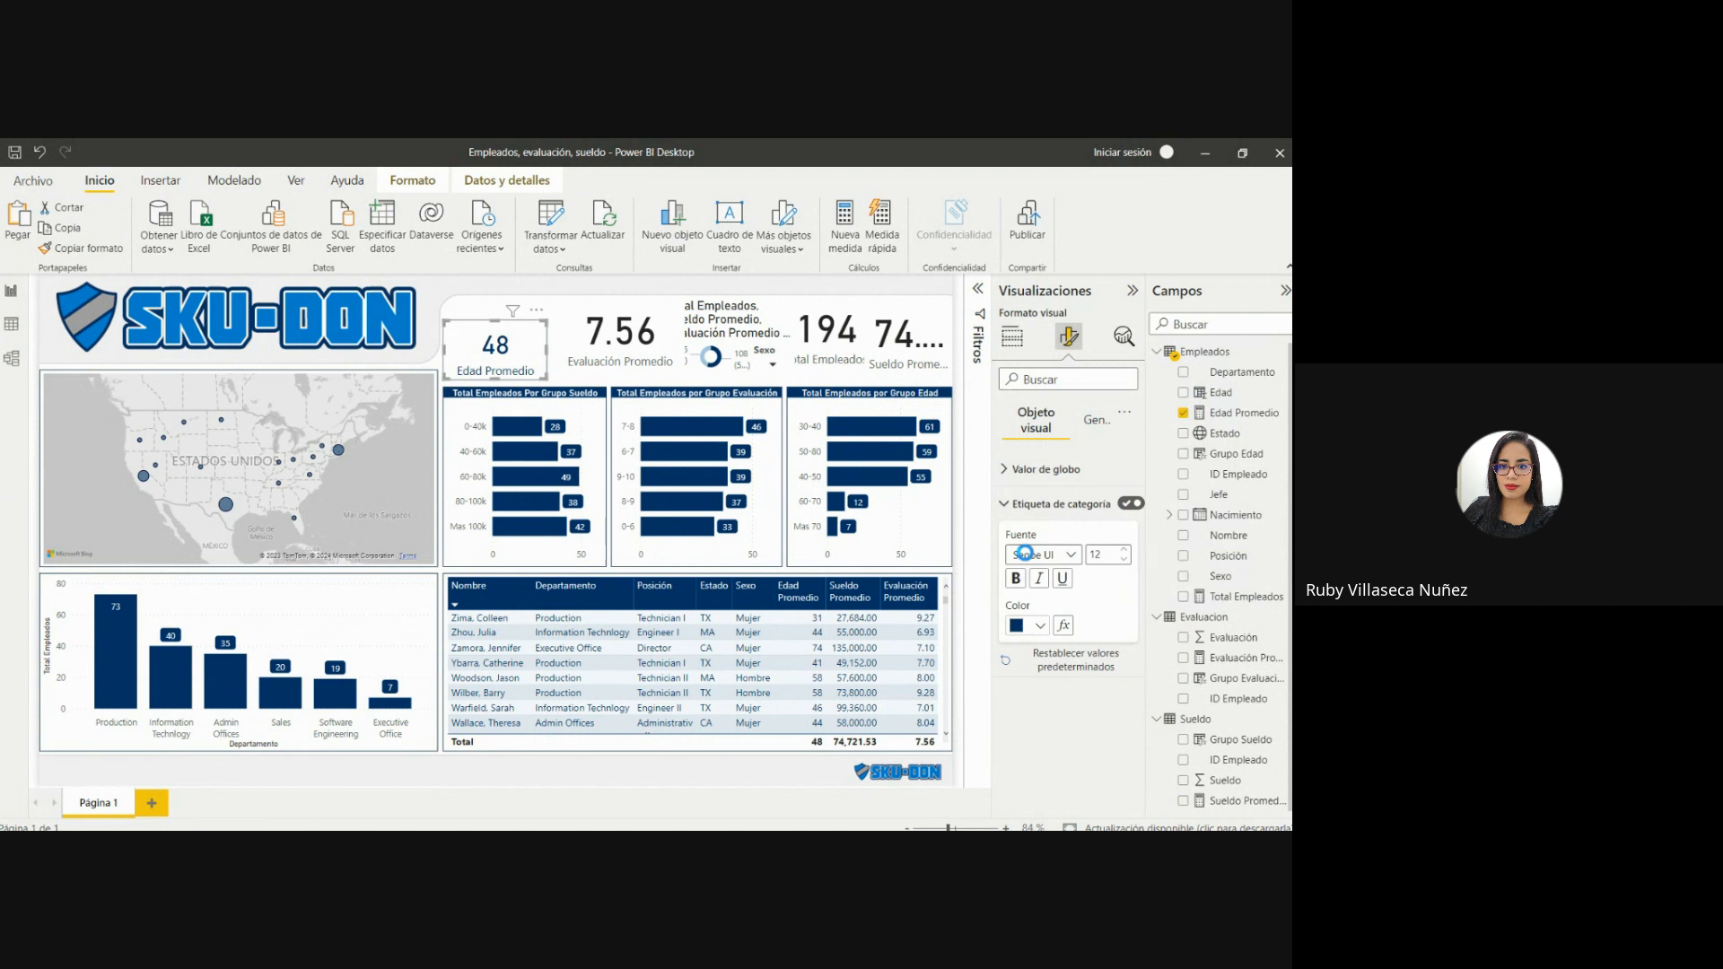
left_click(1122, 559)
Fill the Edad Promedio card's background with light grey at 25% transparency.
left_click(1091, 424)
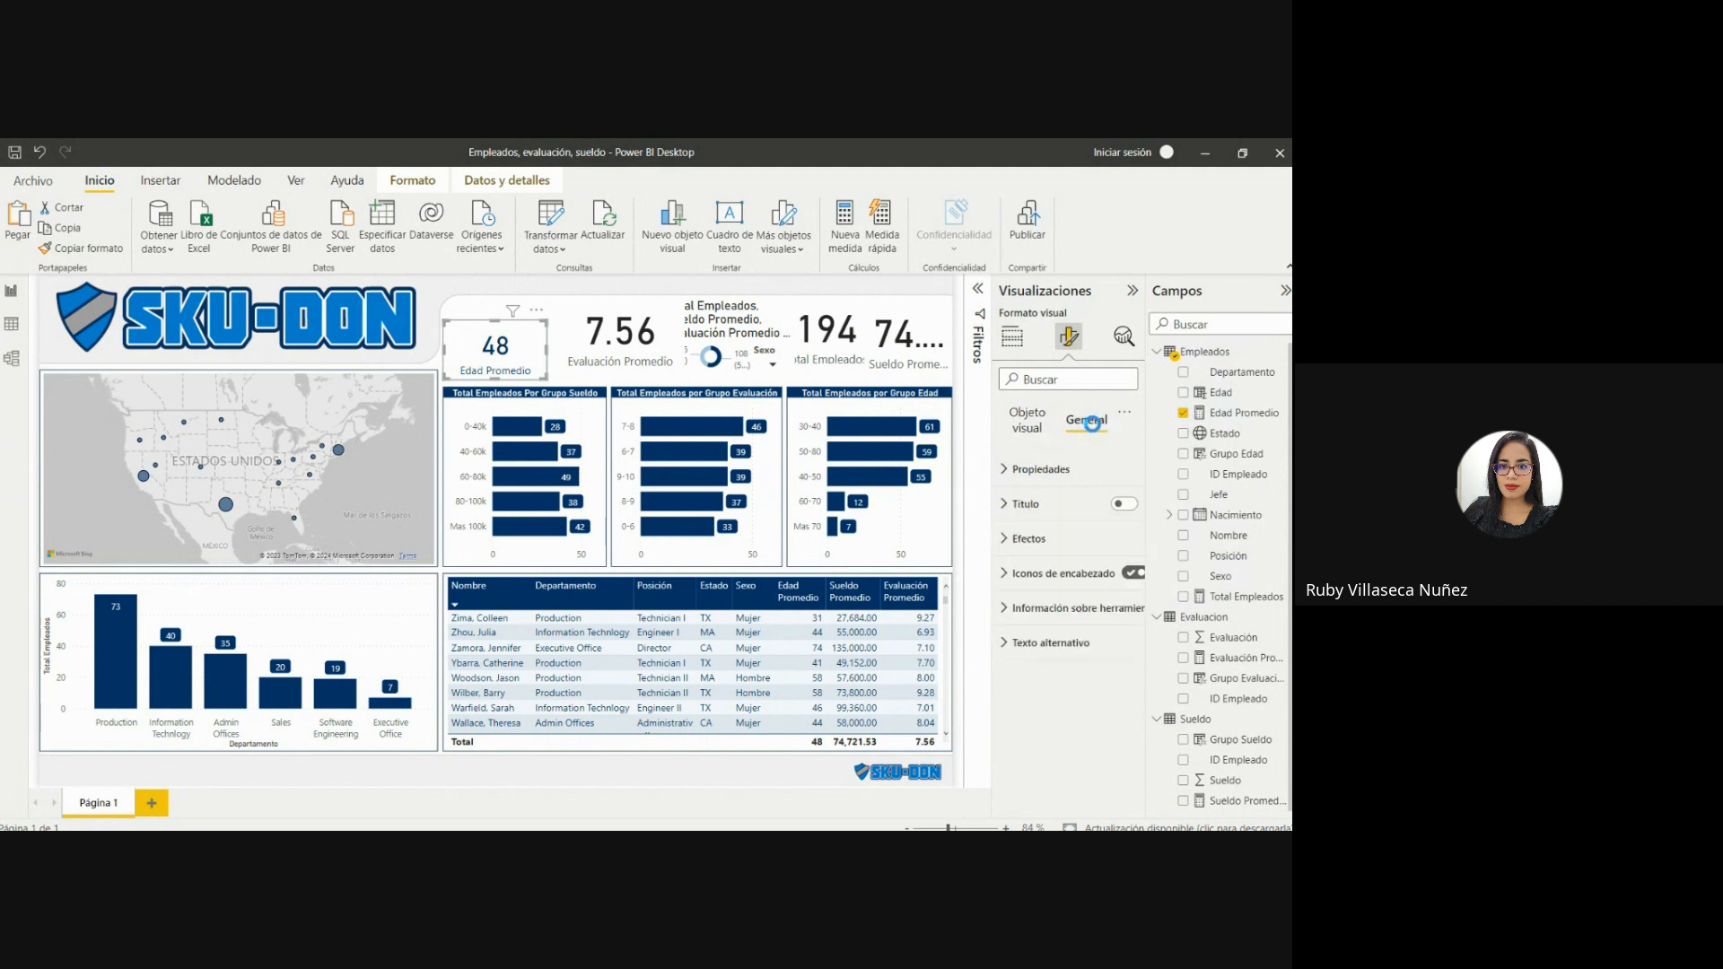
left_click(1023, 538)
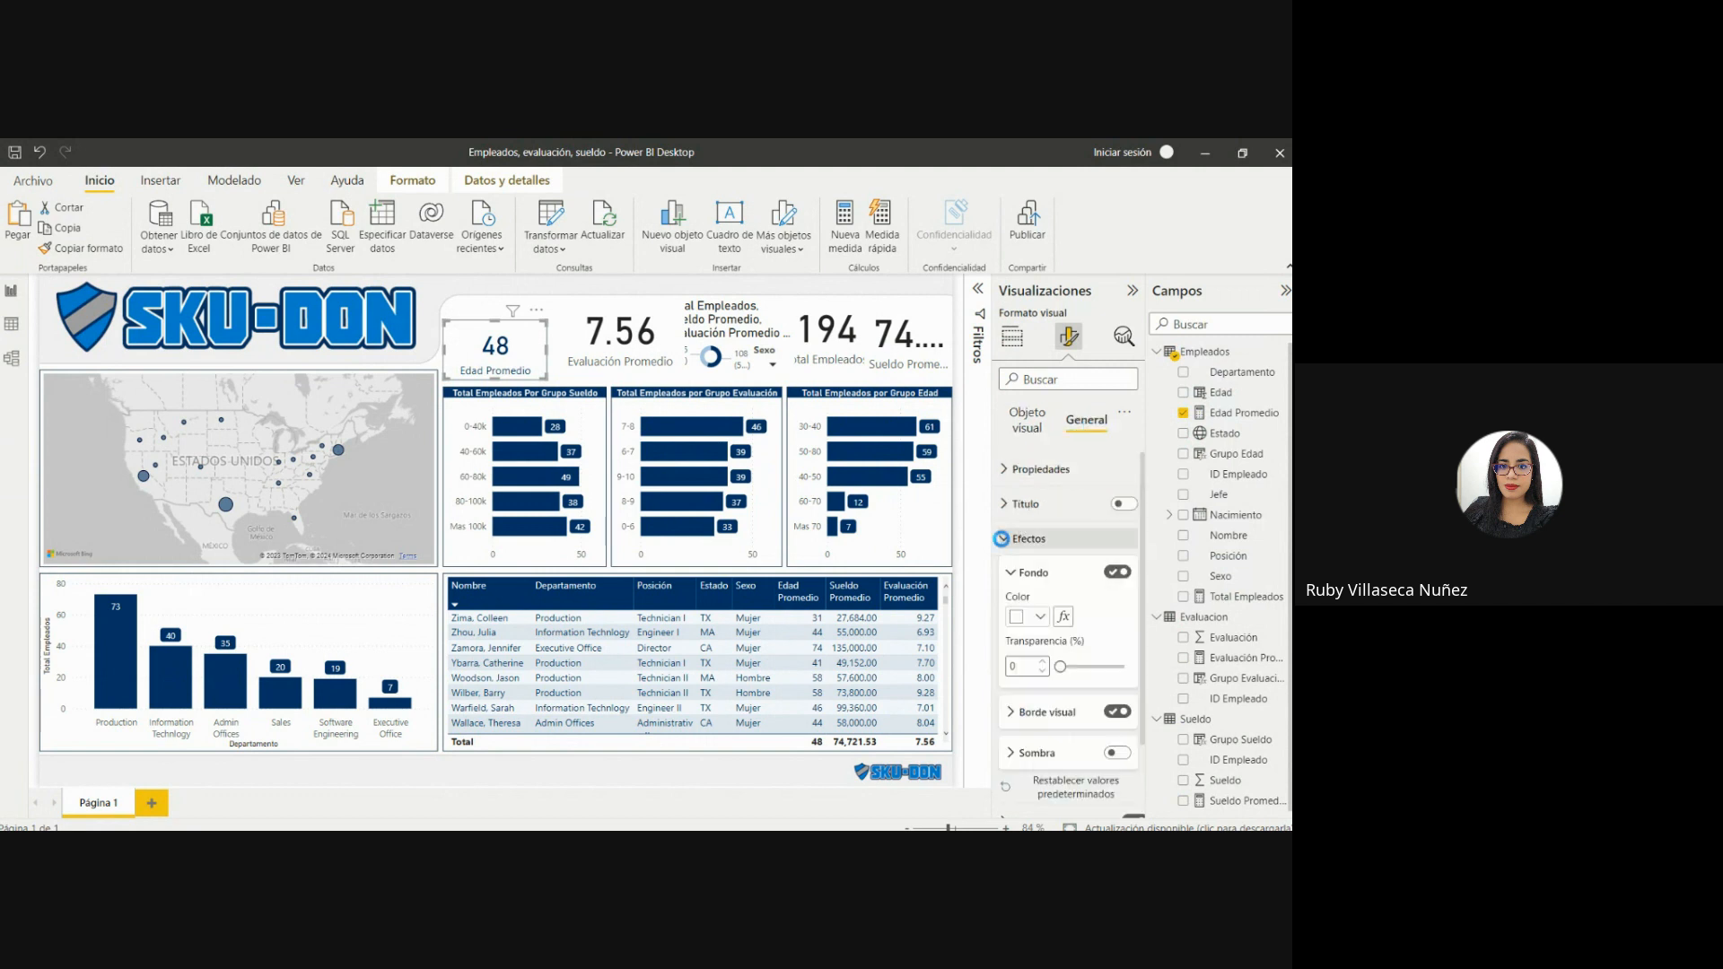
left_click(1041, 616)
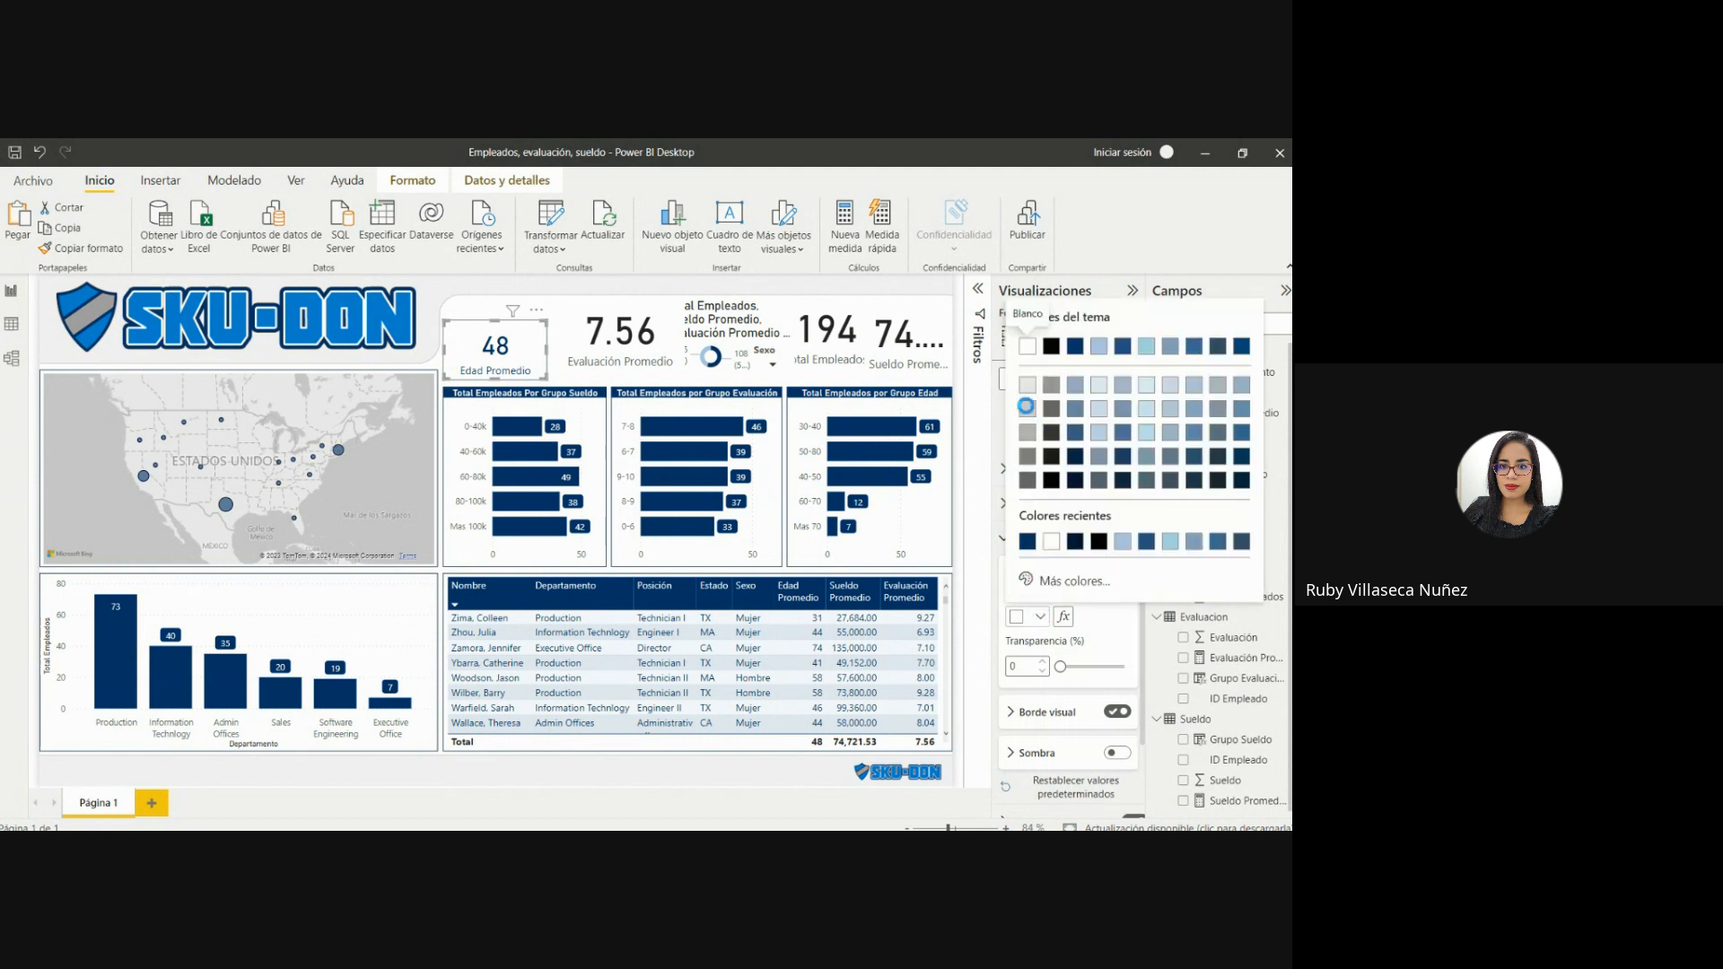
left_click(1025, 405)
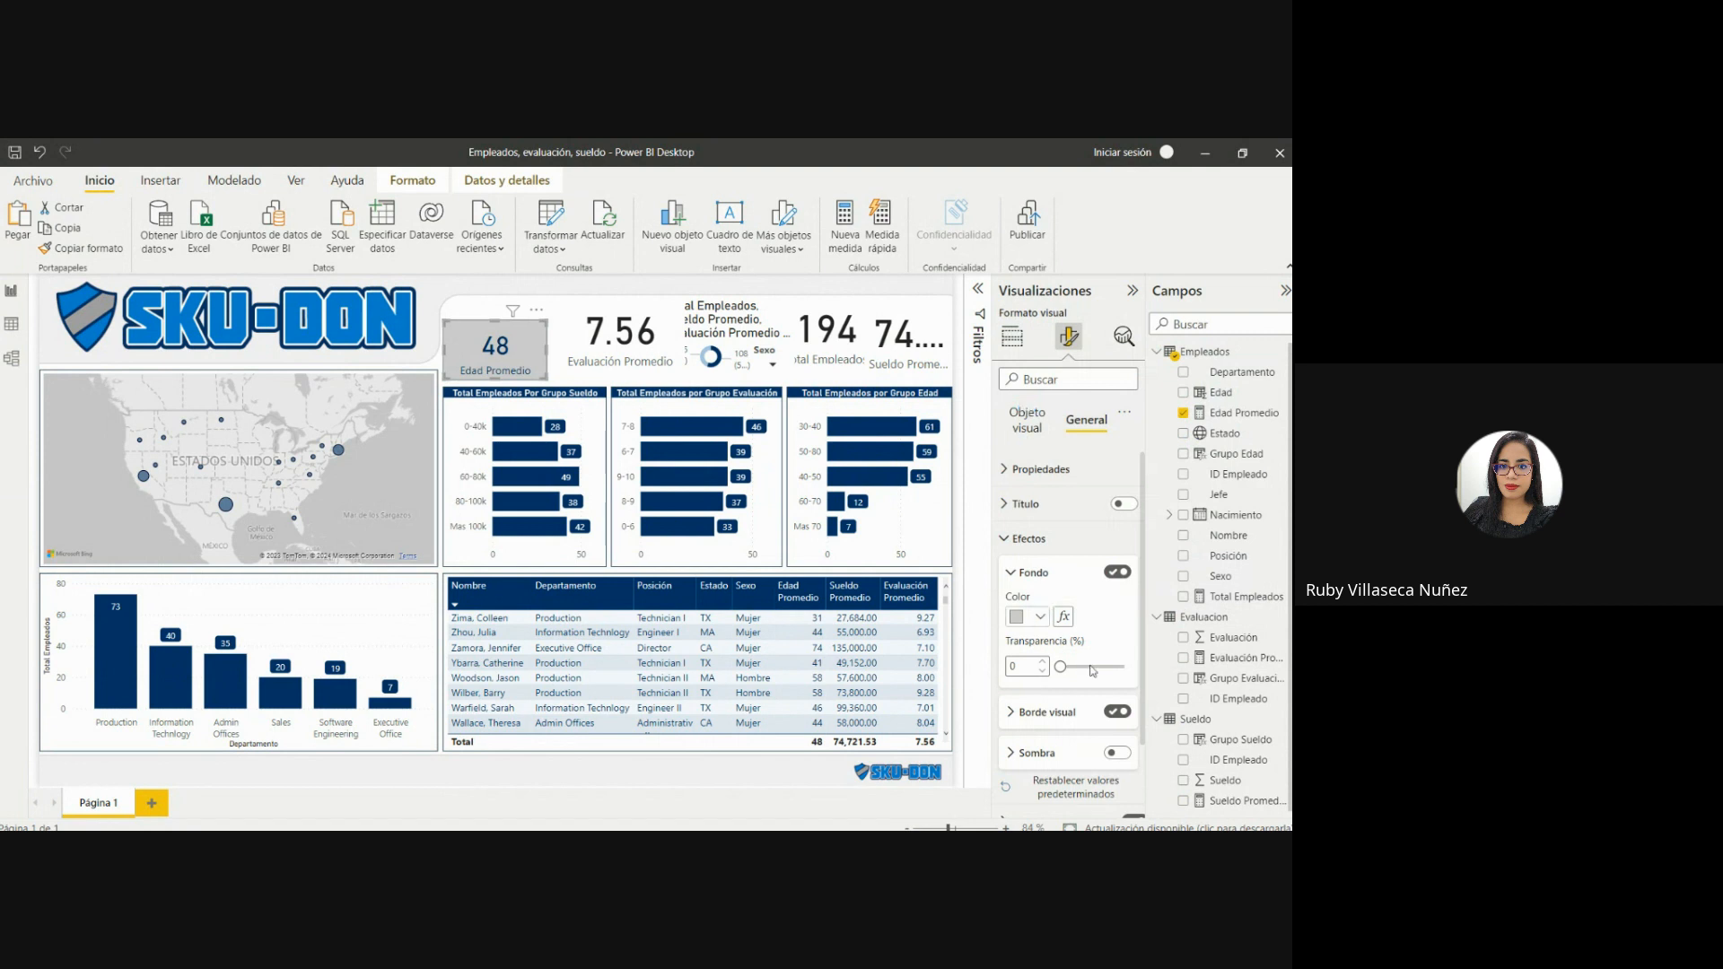
left_click_drag(1062, 666, 1073, 665)
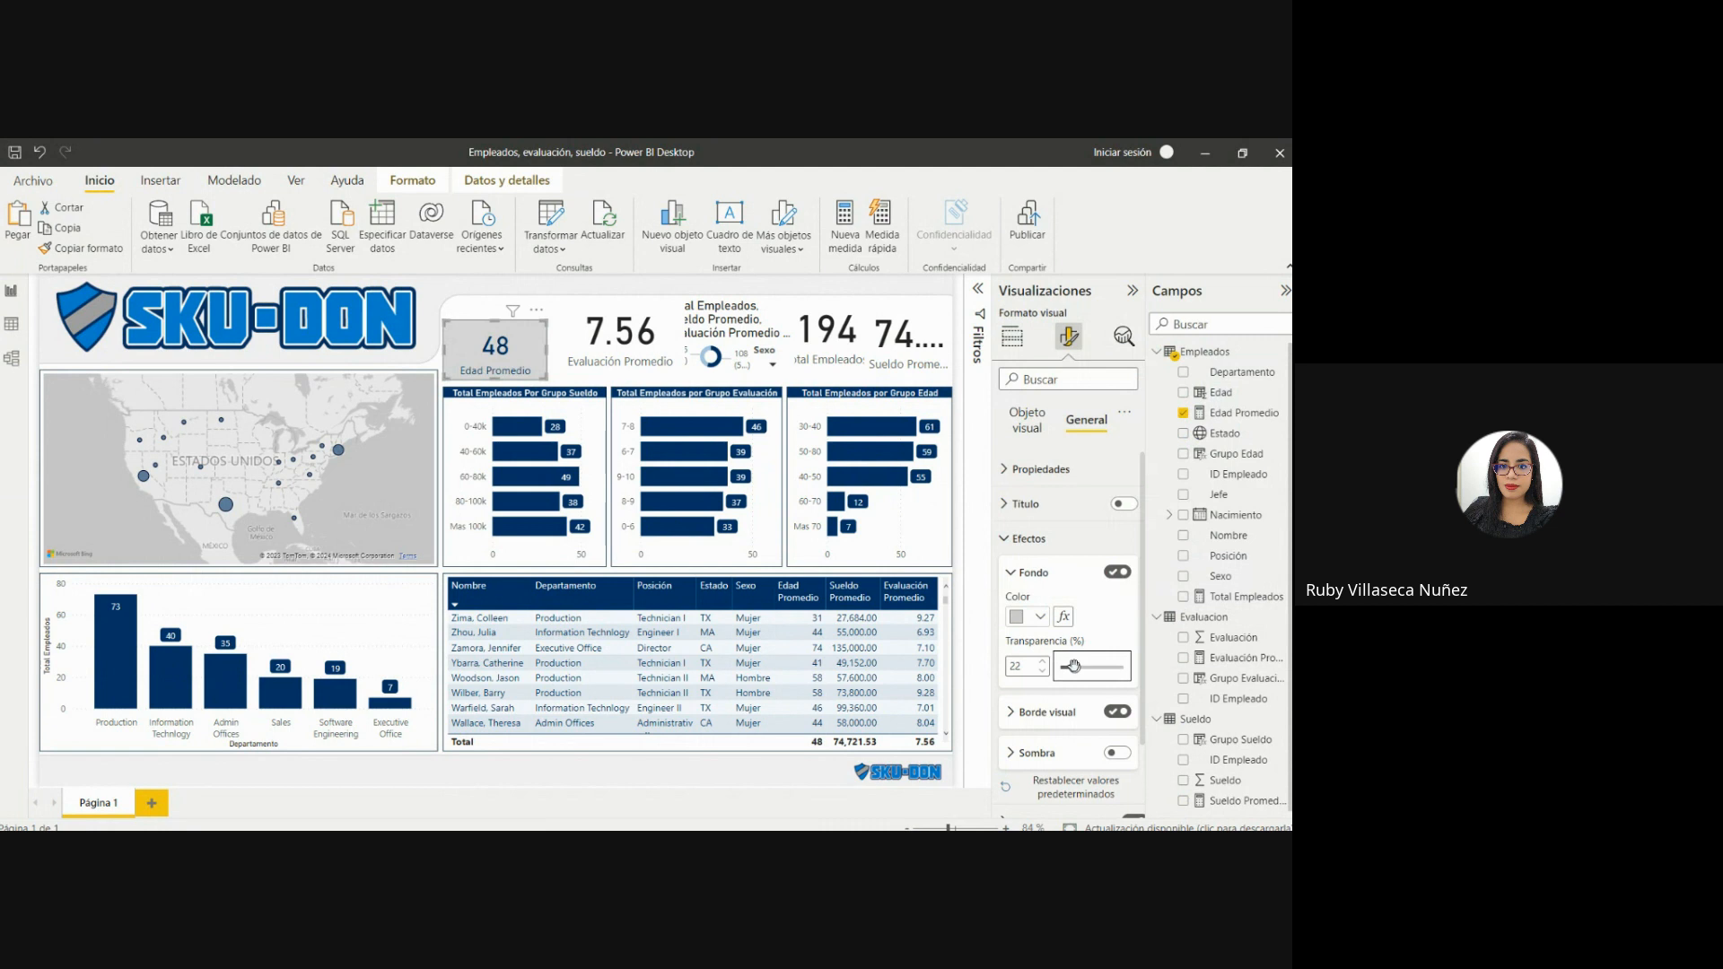
left_click(1039, 664)
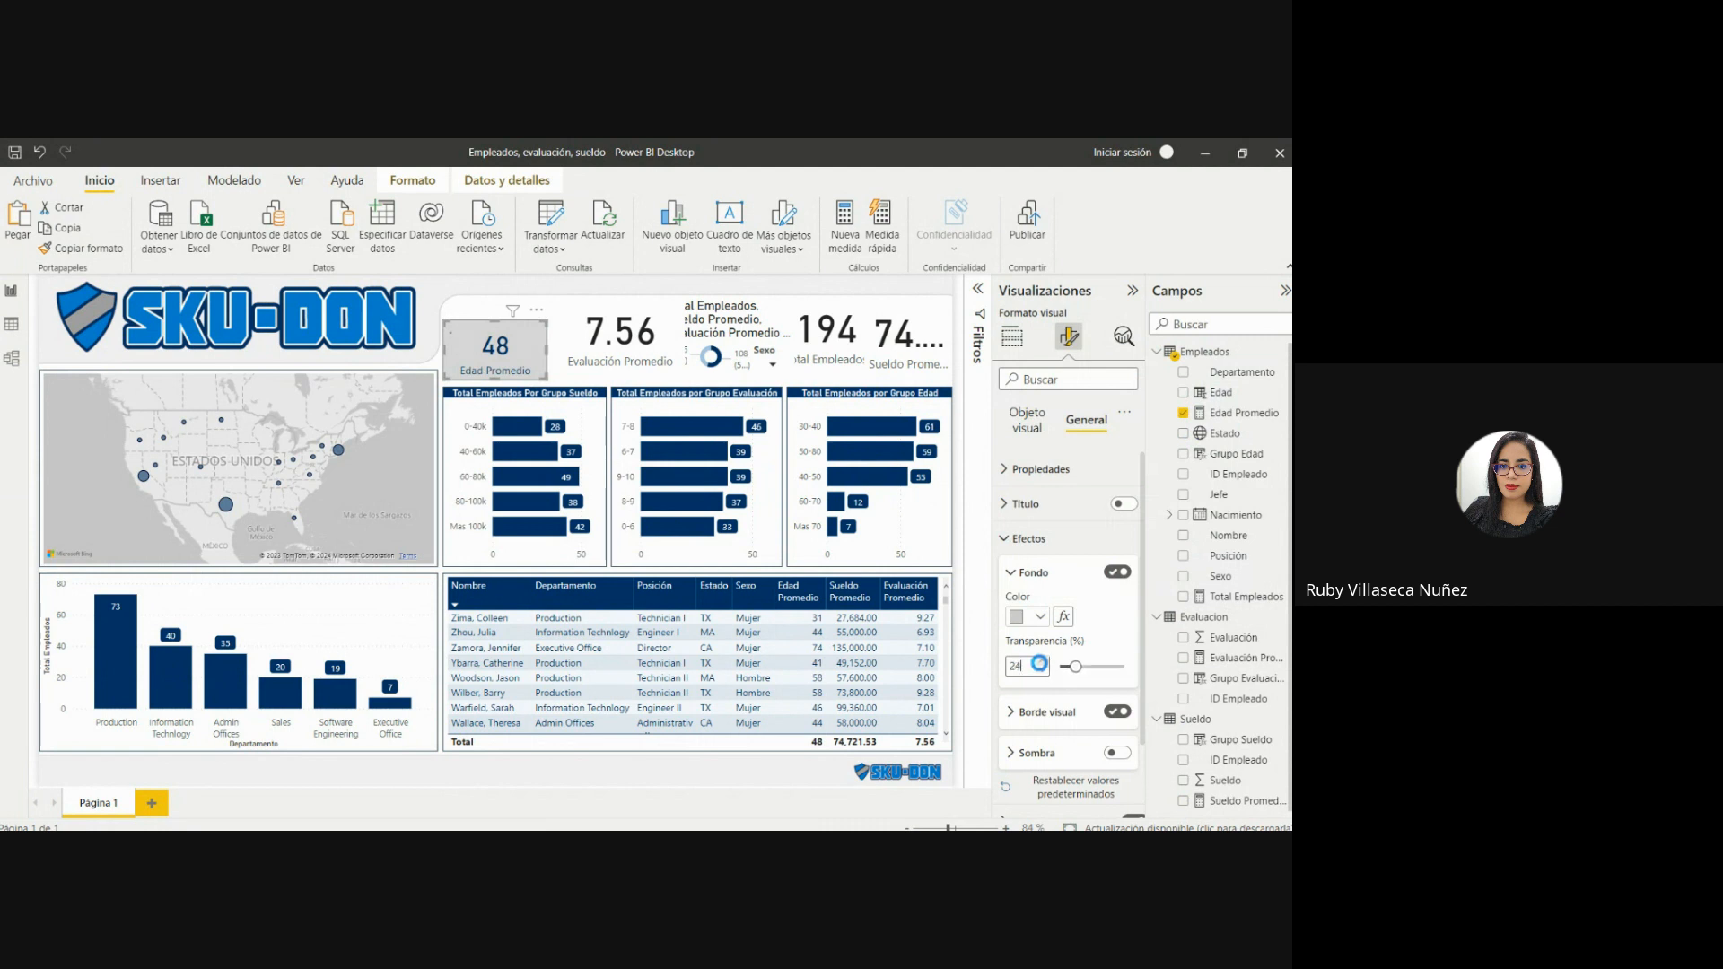
Narrow the Edad Promedio card slightly by pulling in its right edge.
left_click(485, 312)
left_click(473, 352)
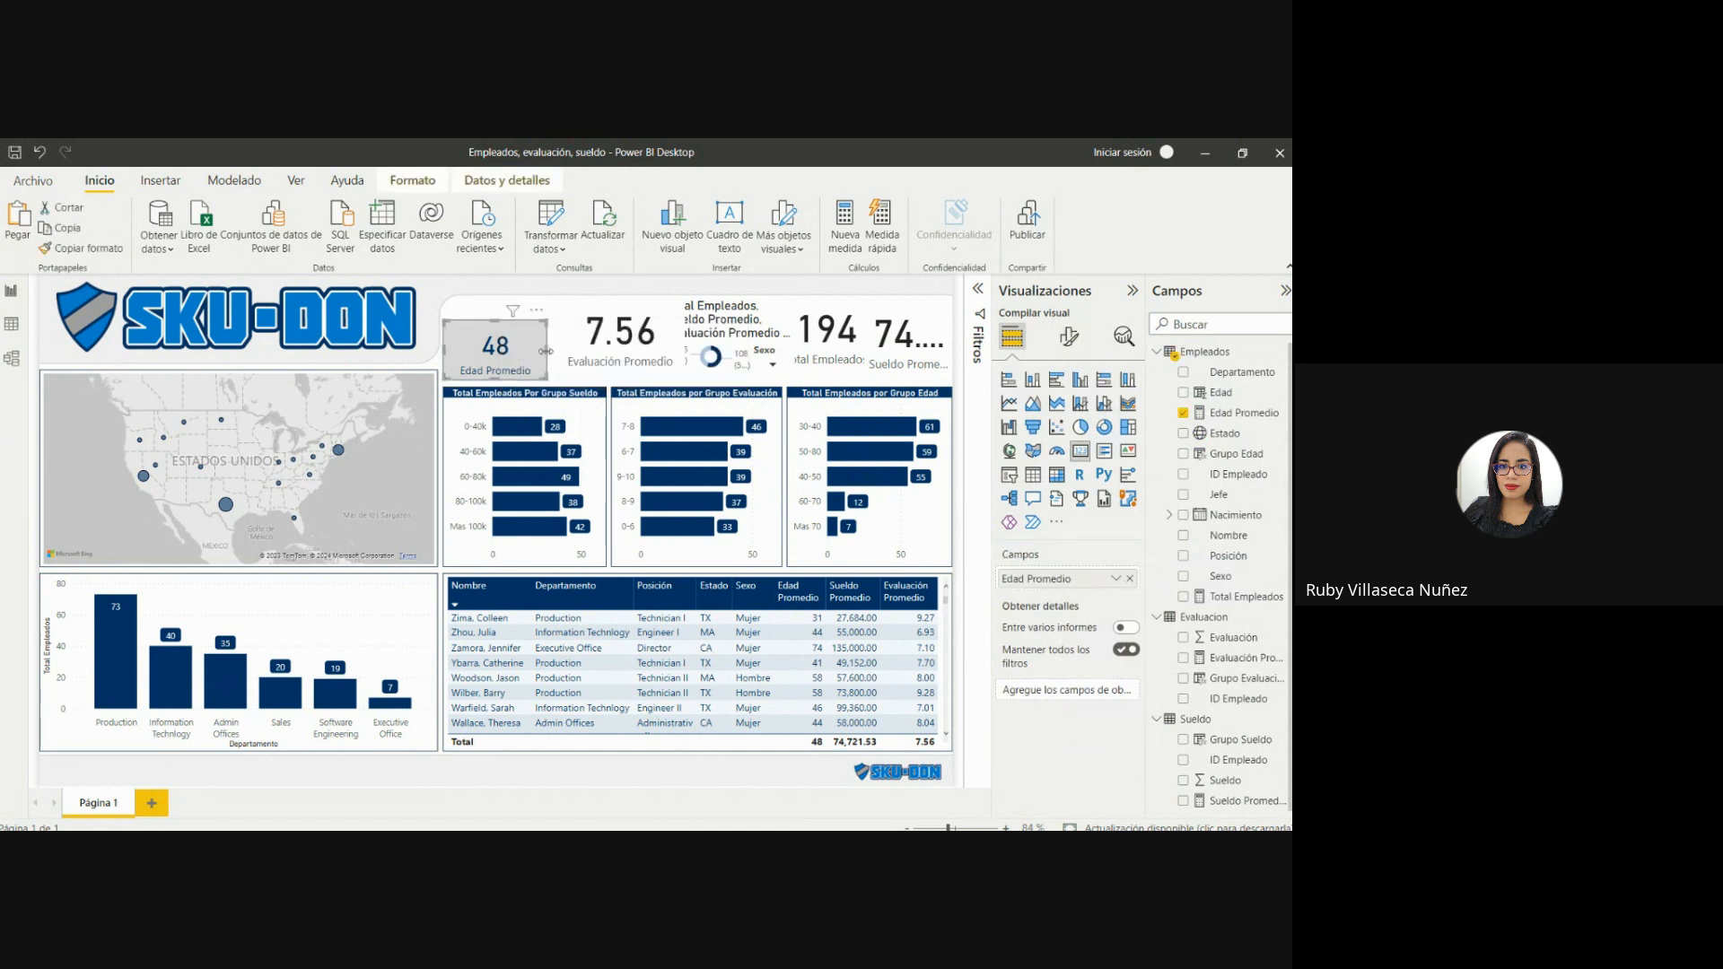
left_click_drag(544, 356, 524, 351)
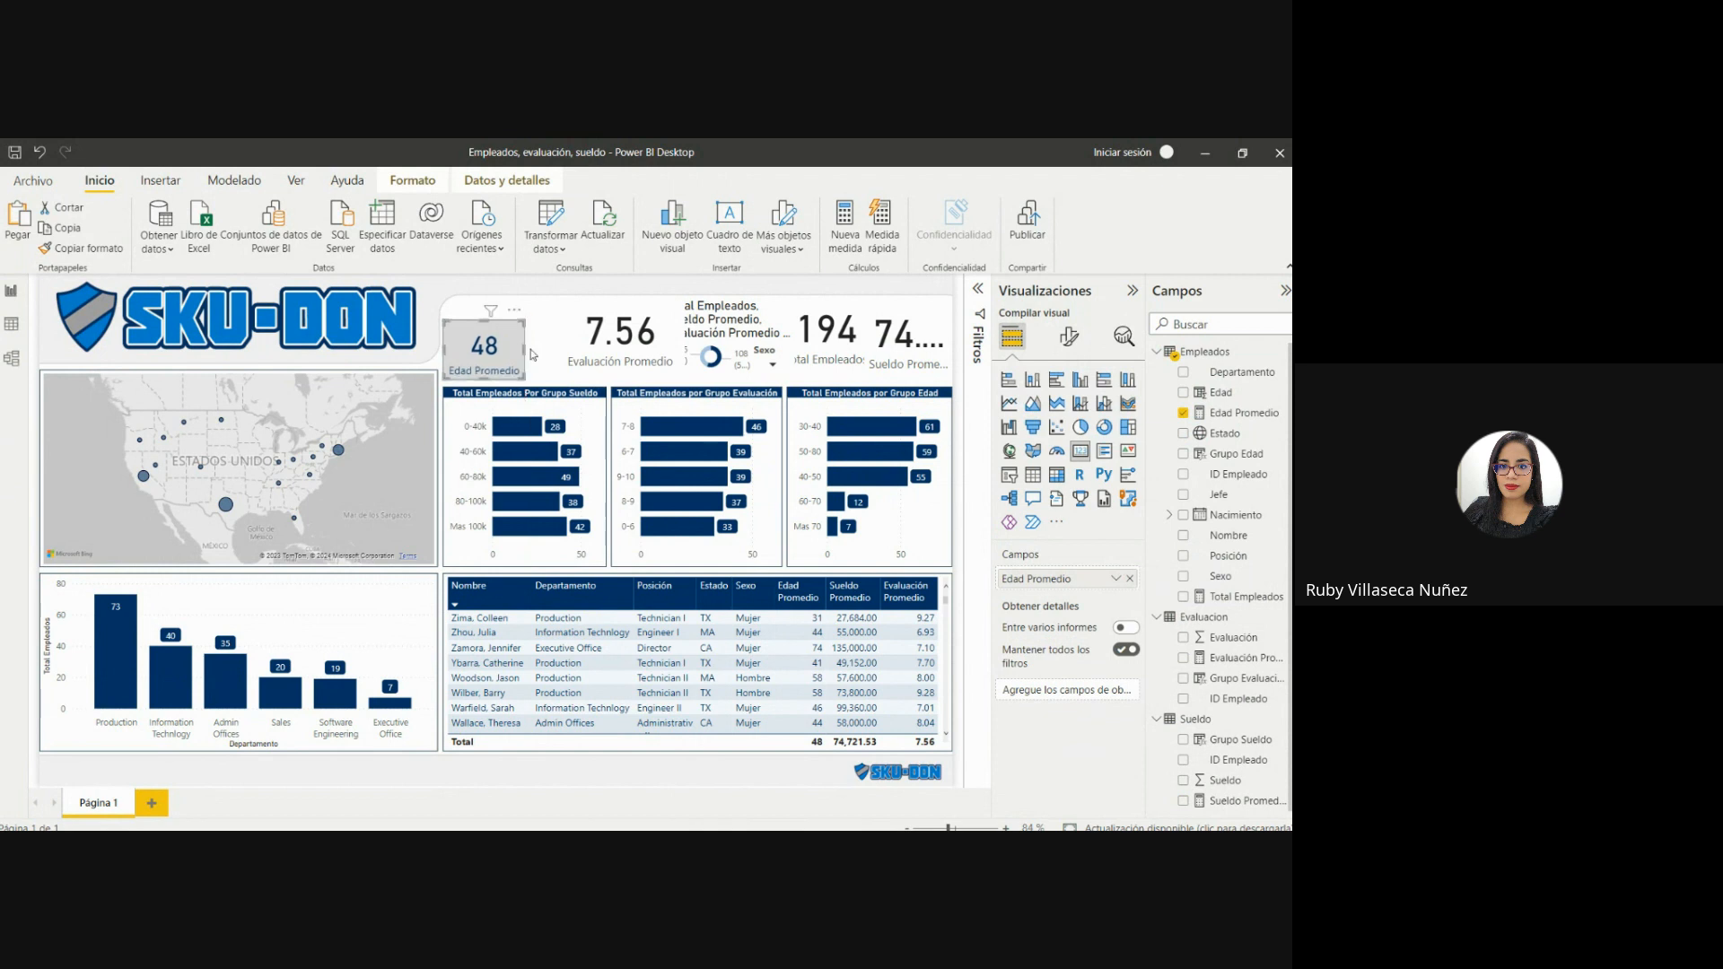
left_click(544, 358)
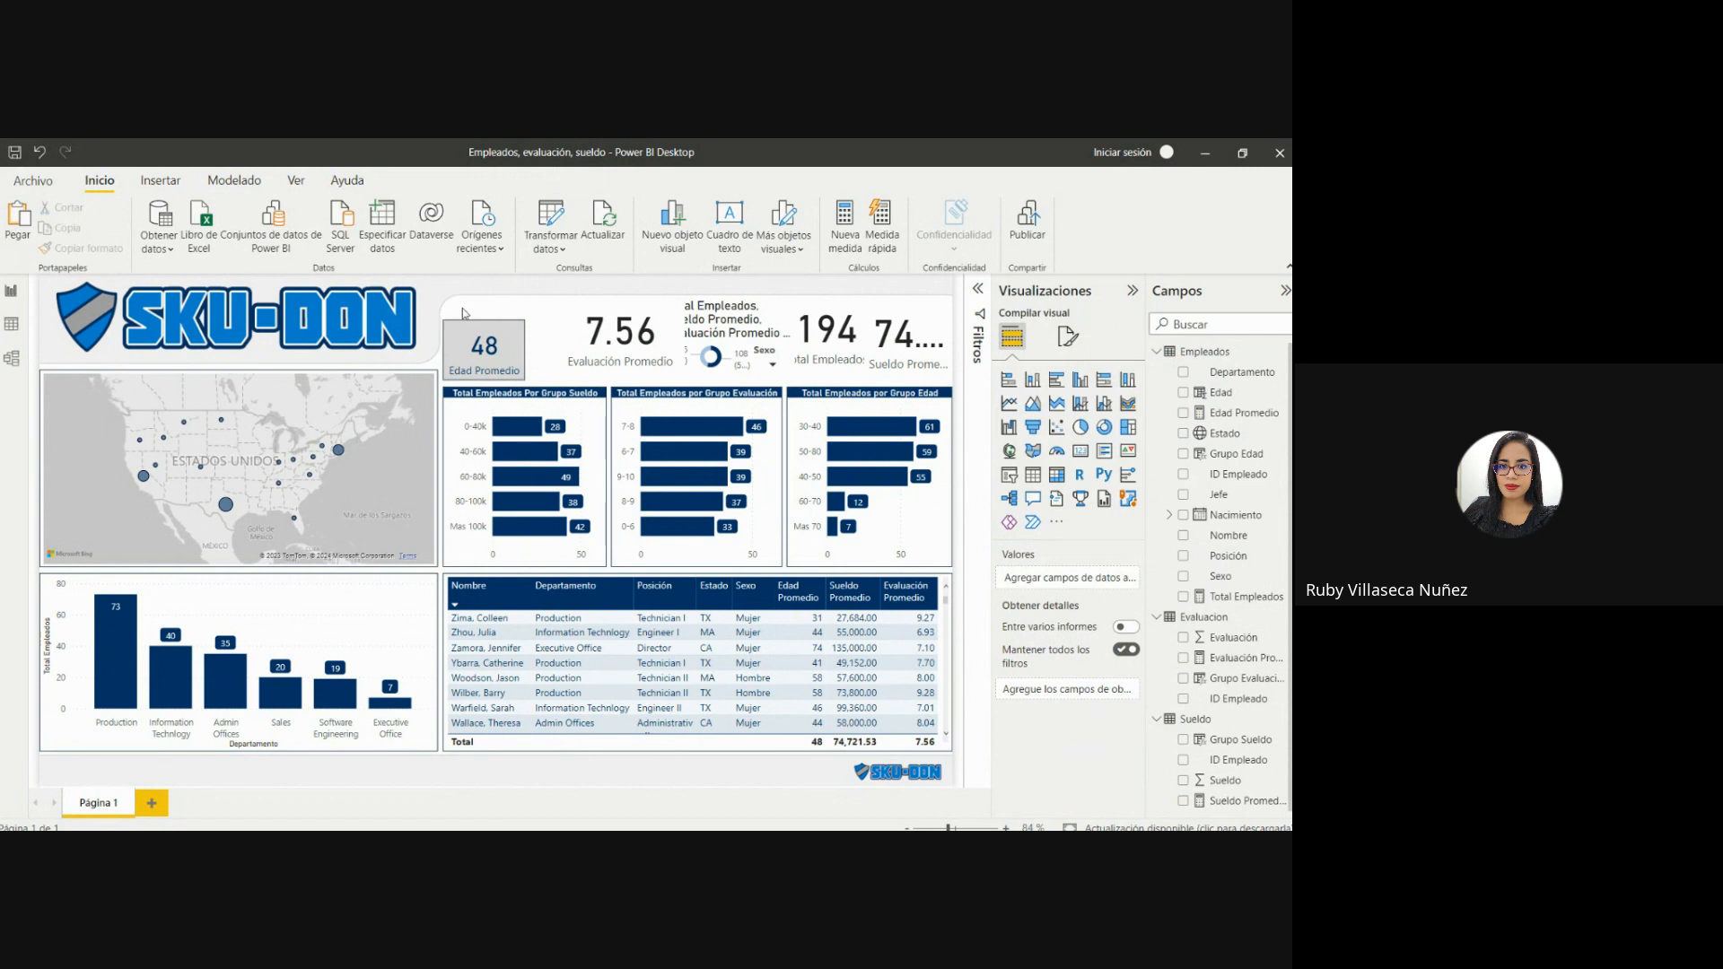
Review the Edad Promedio card's value font, category label and background fill settings.
left_click(505, 340)
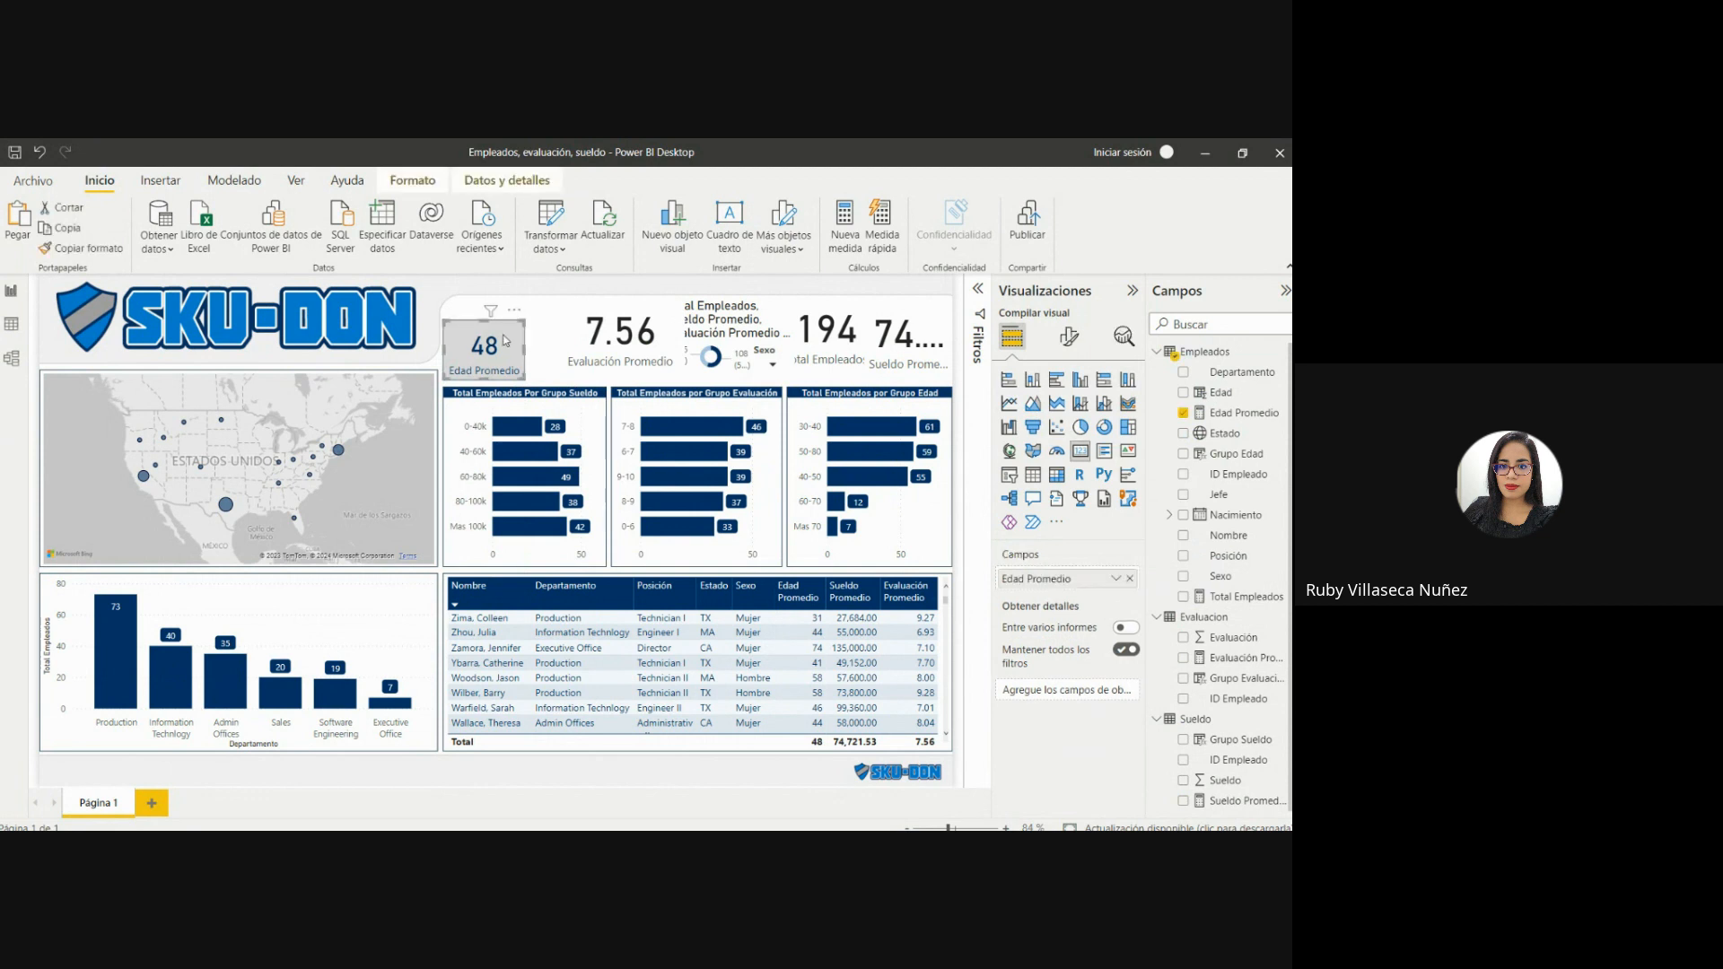
left_click(1069, 335)
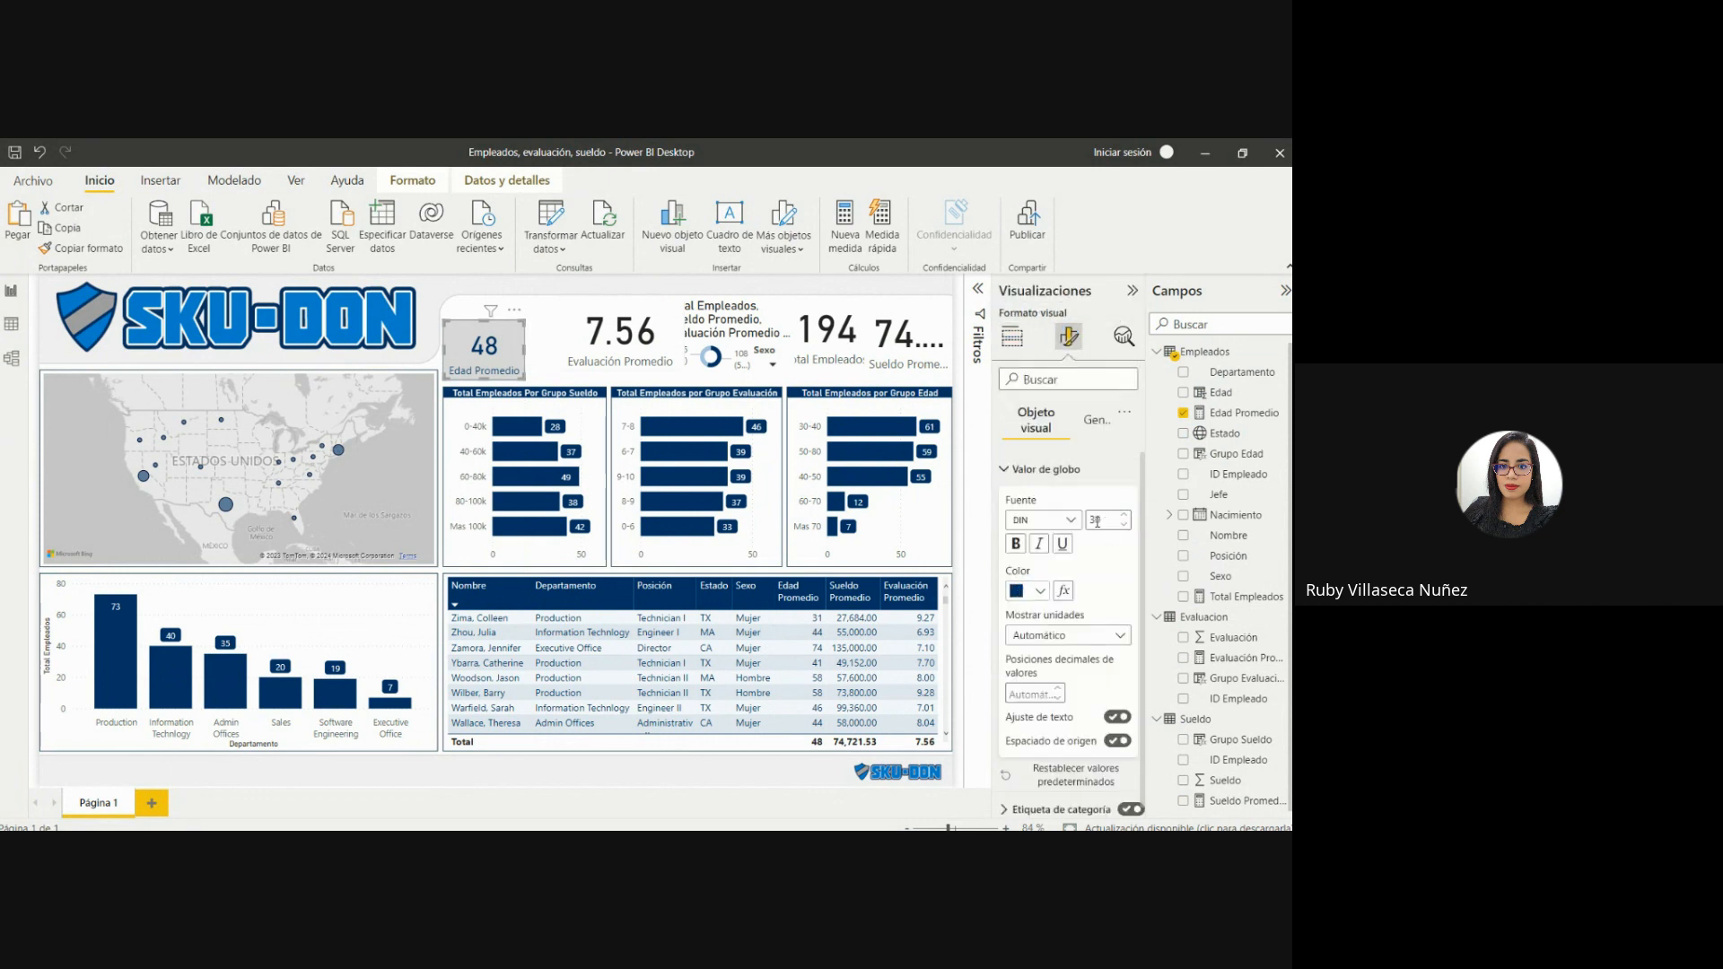
left_click(1005, 468)
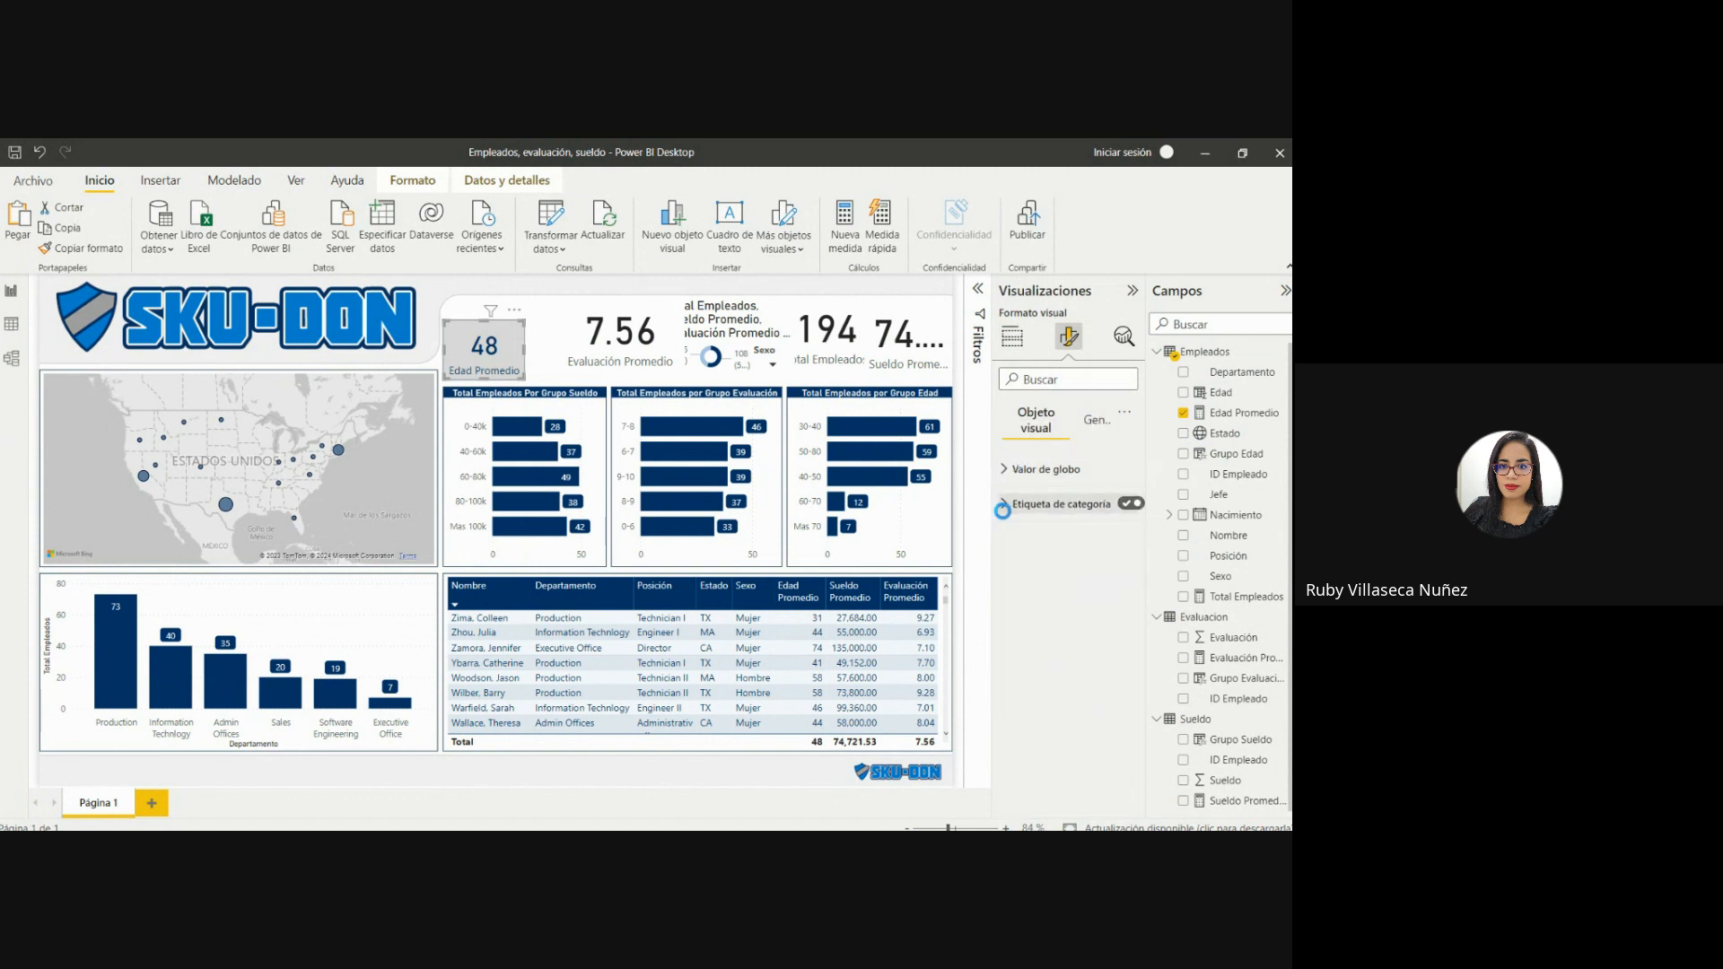
left_click(1003, 504)
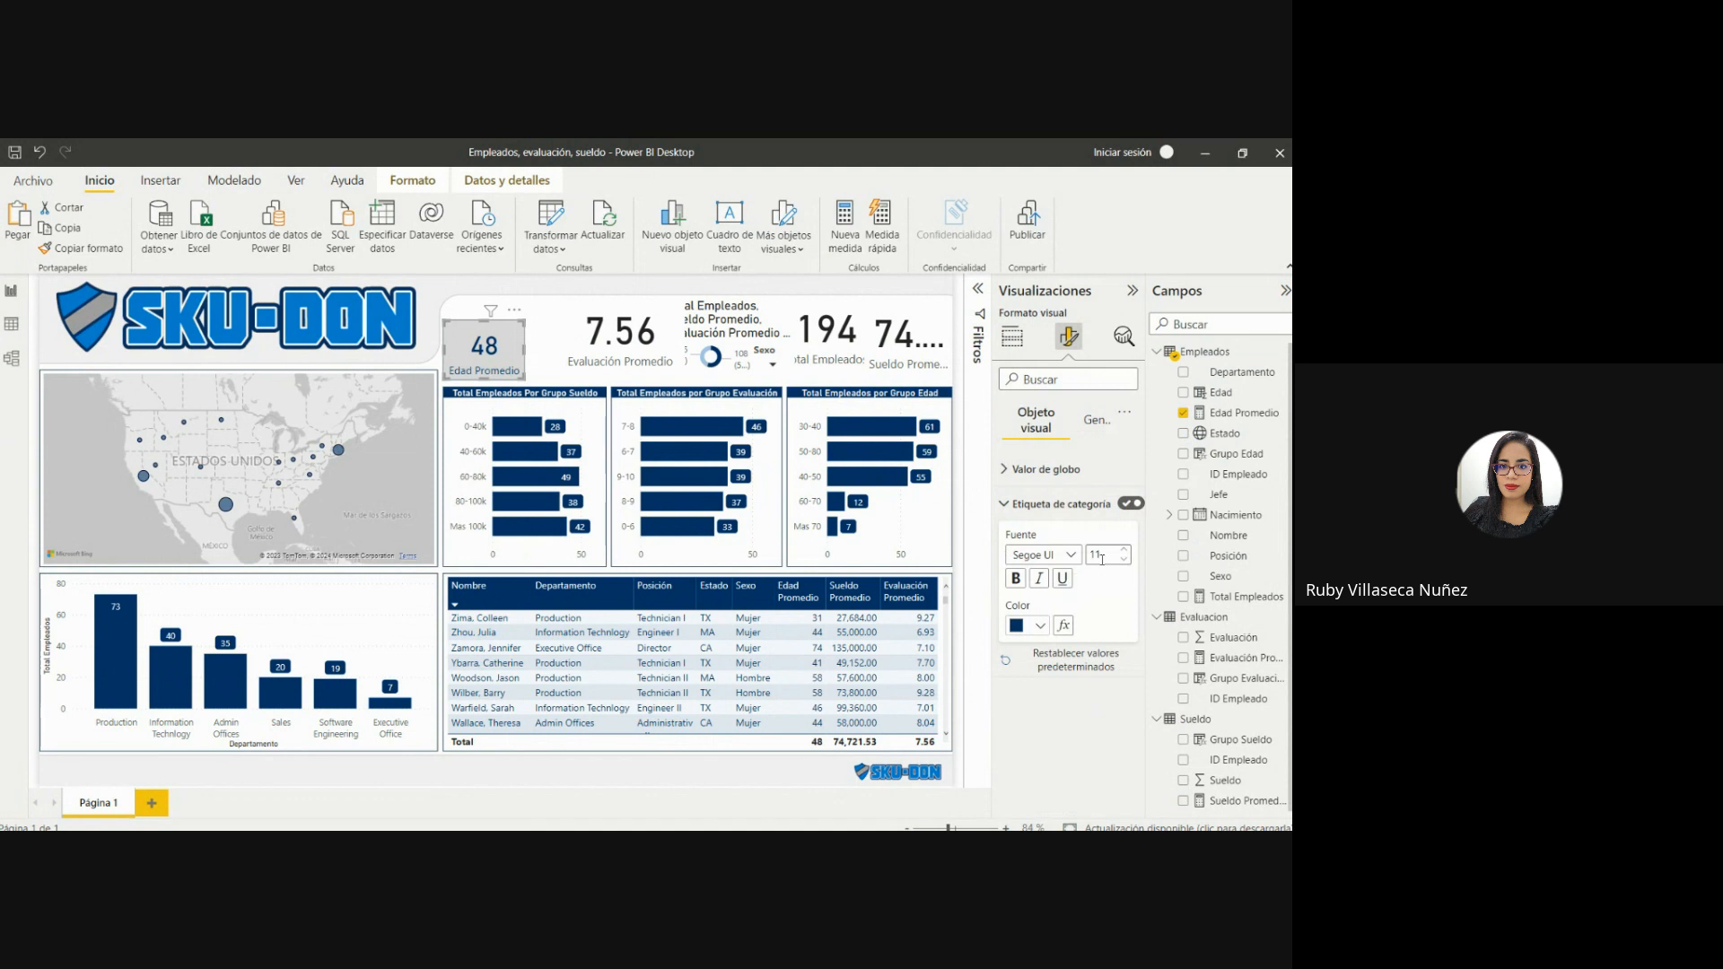
left_click(1094, 421)
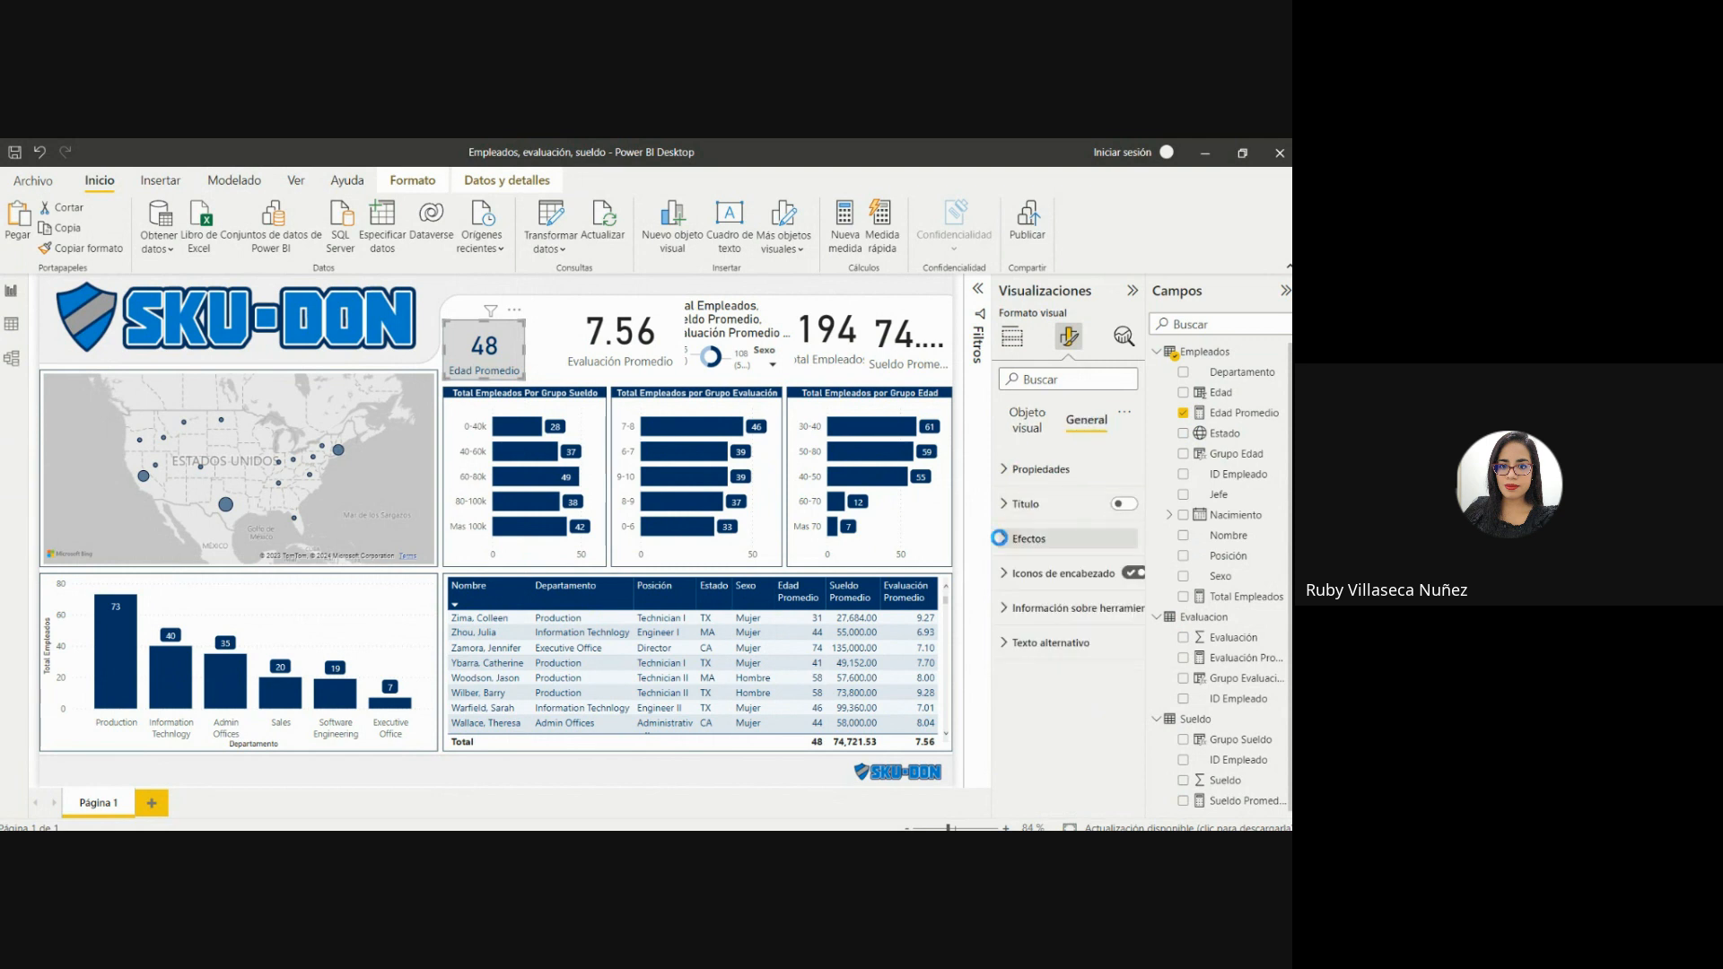
left_click(1011, 539)
left_click(1023, 616)
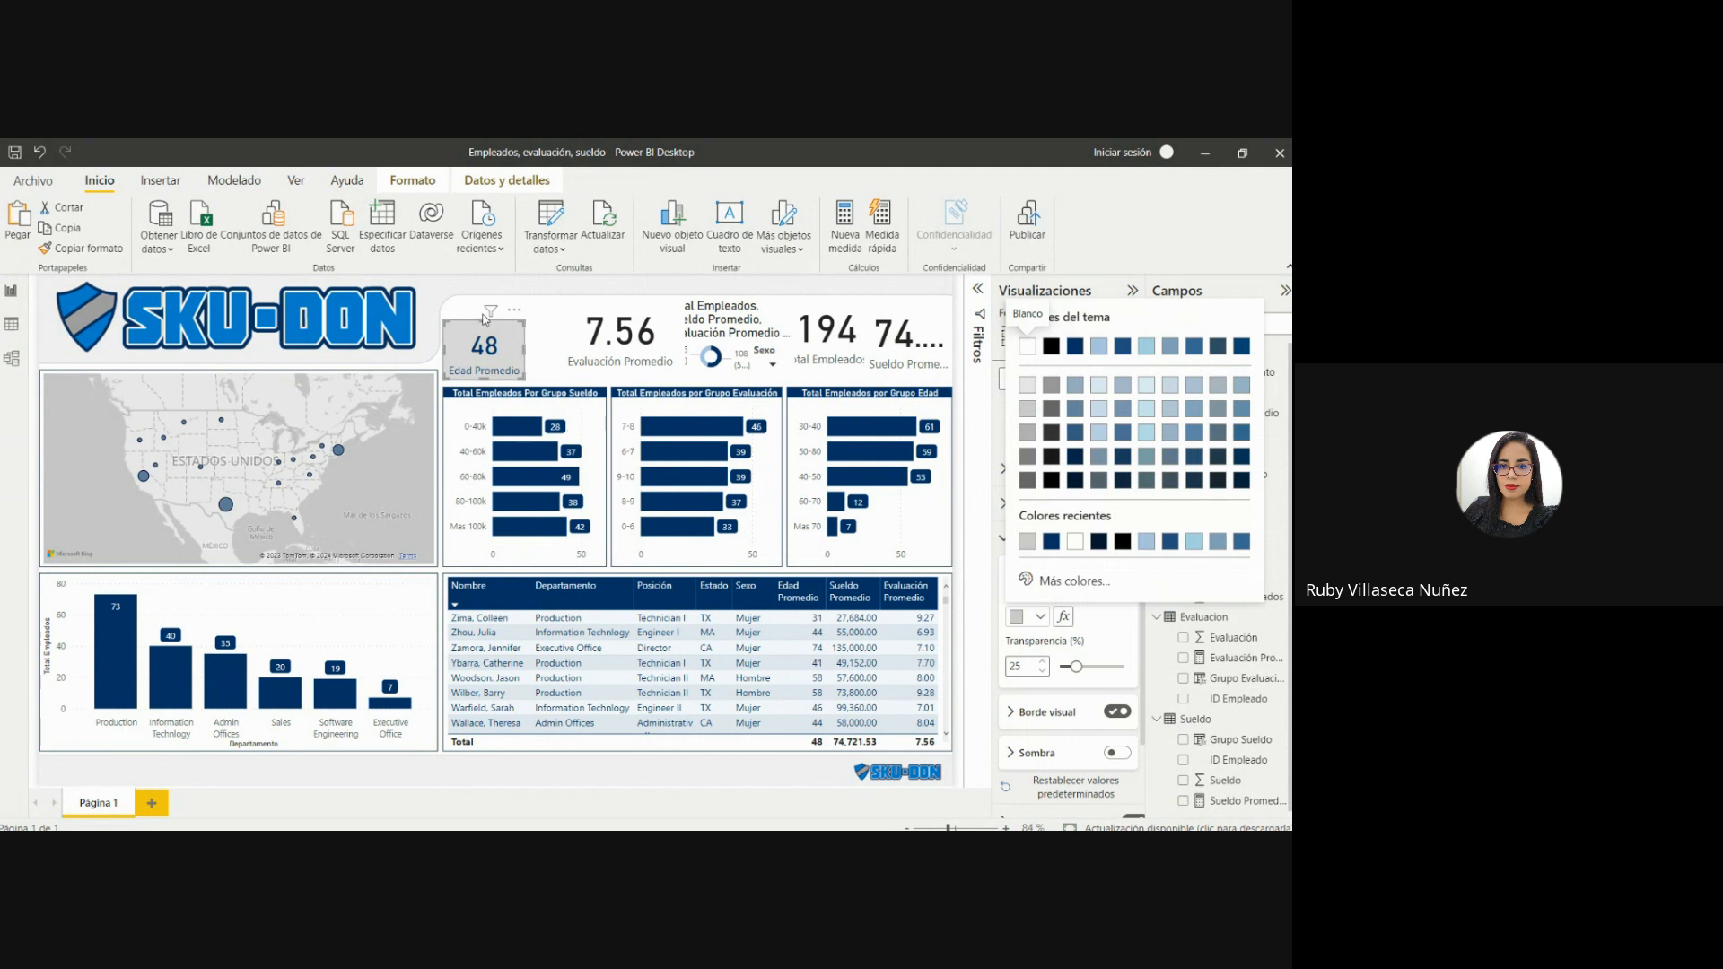
left_click(468, 338)
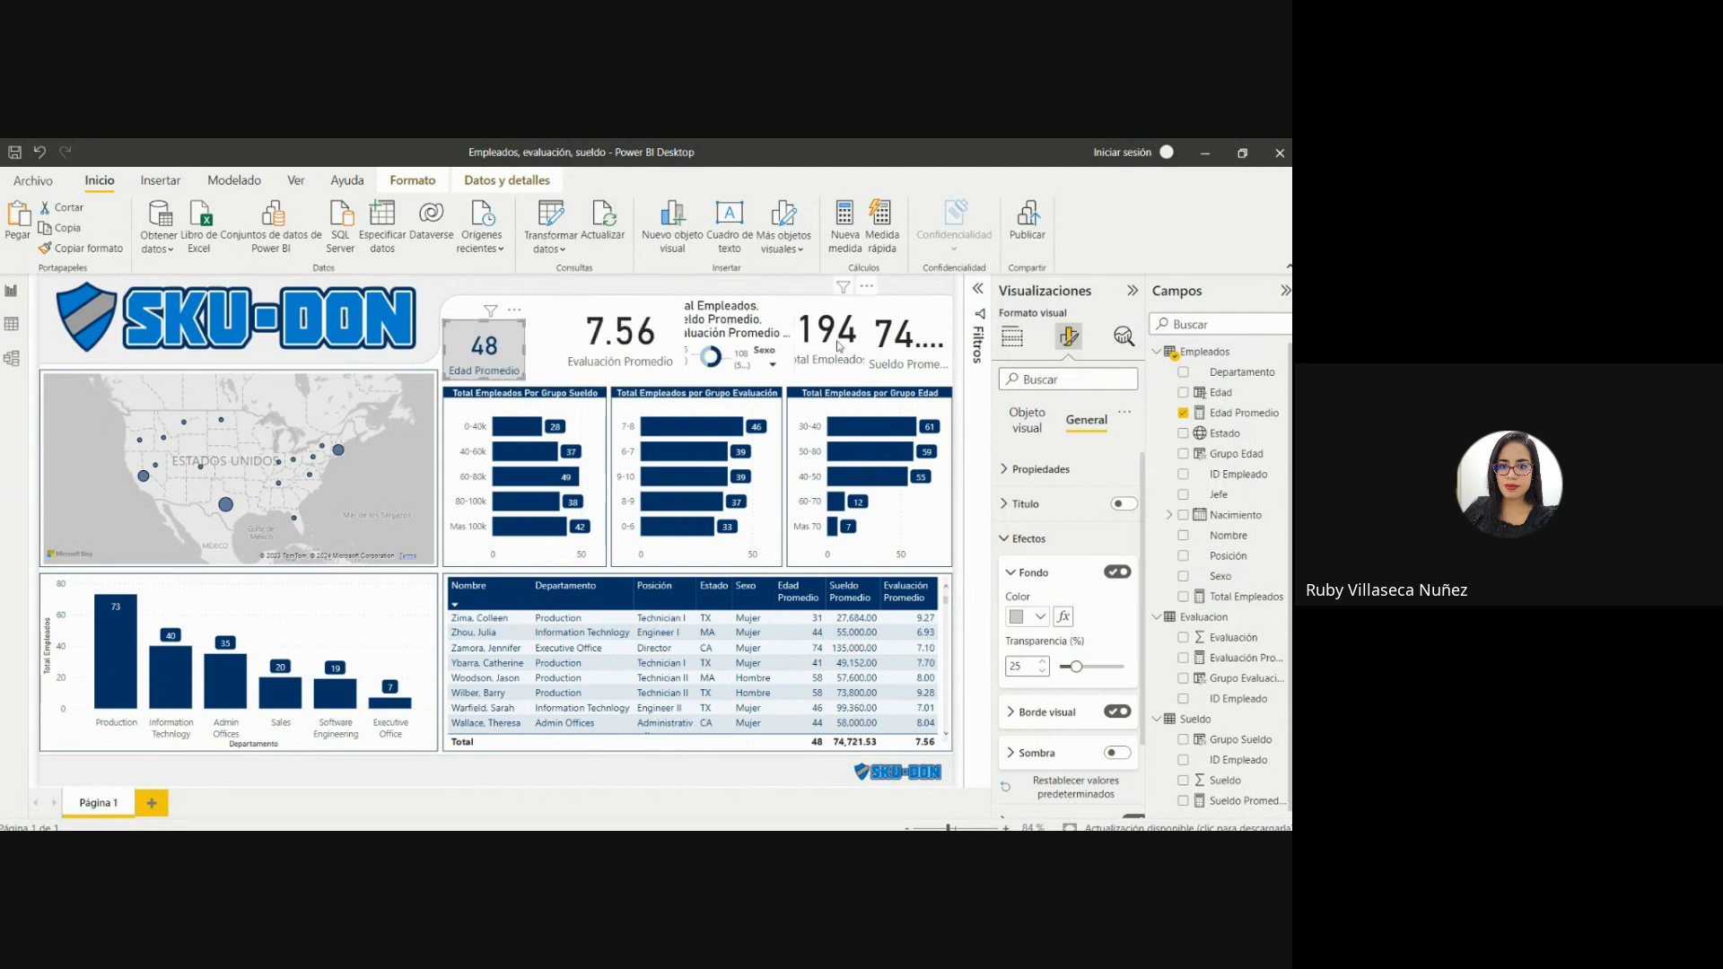
Copy the Edad Promedio card's format onto the Evaluación Promedio card and move that card right over the donut chart.
left_click(99, 253)
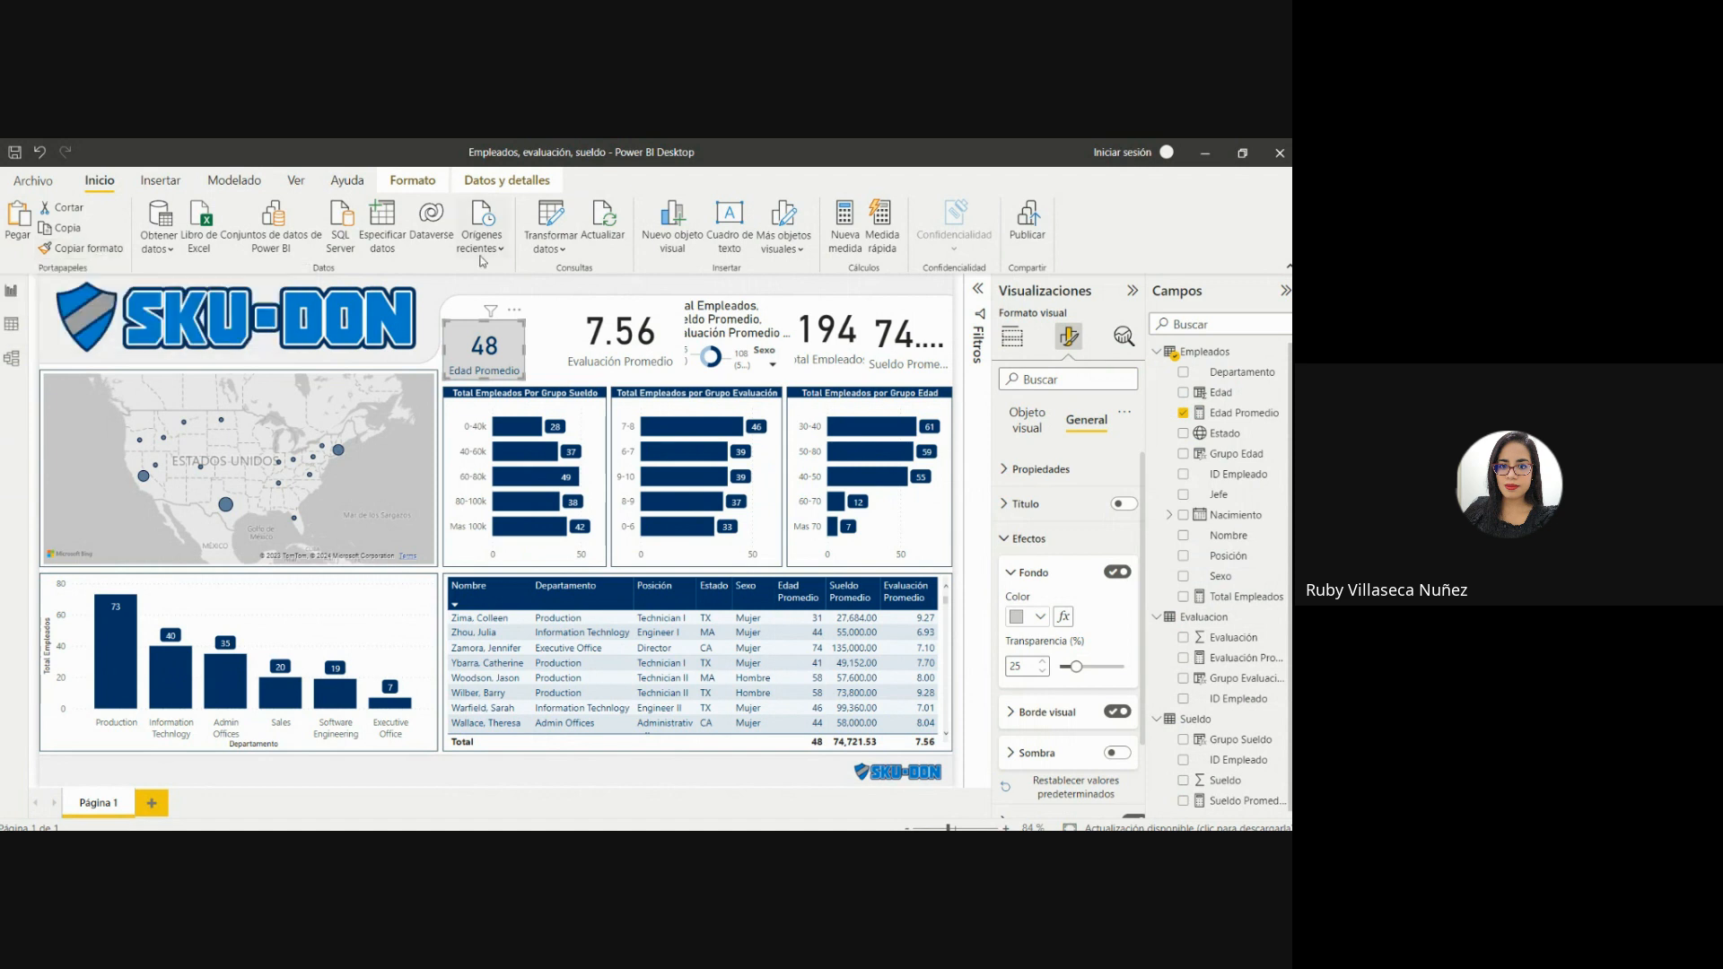
left_click(605, 350)
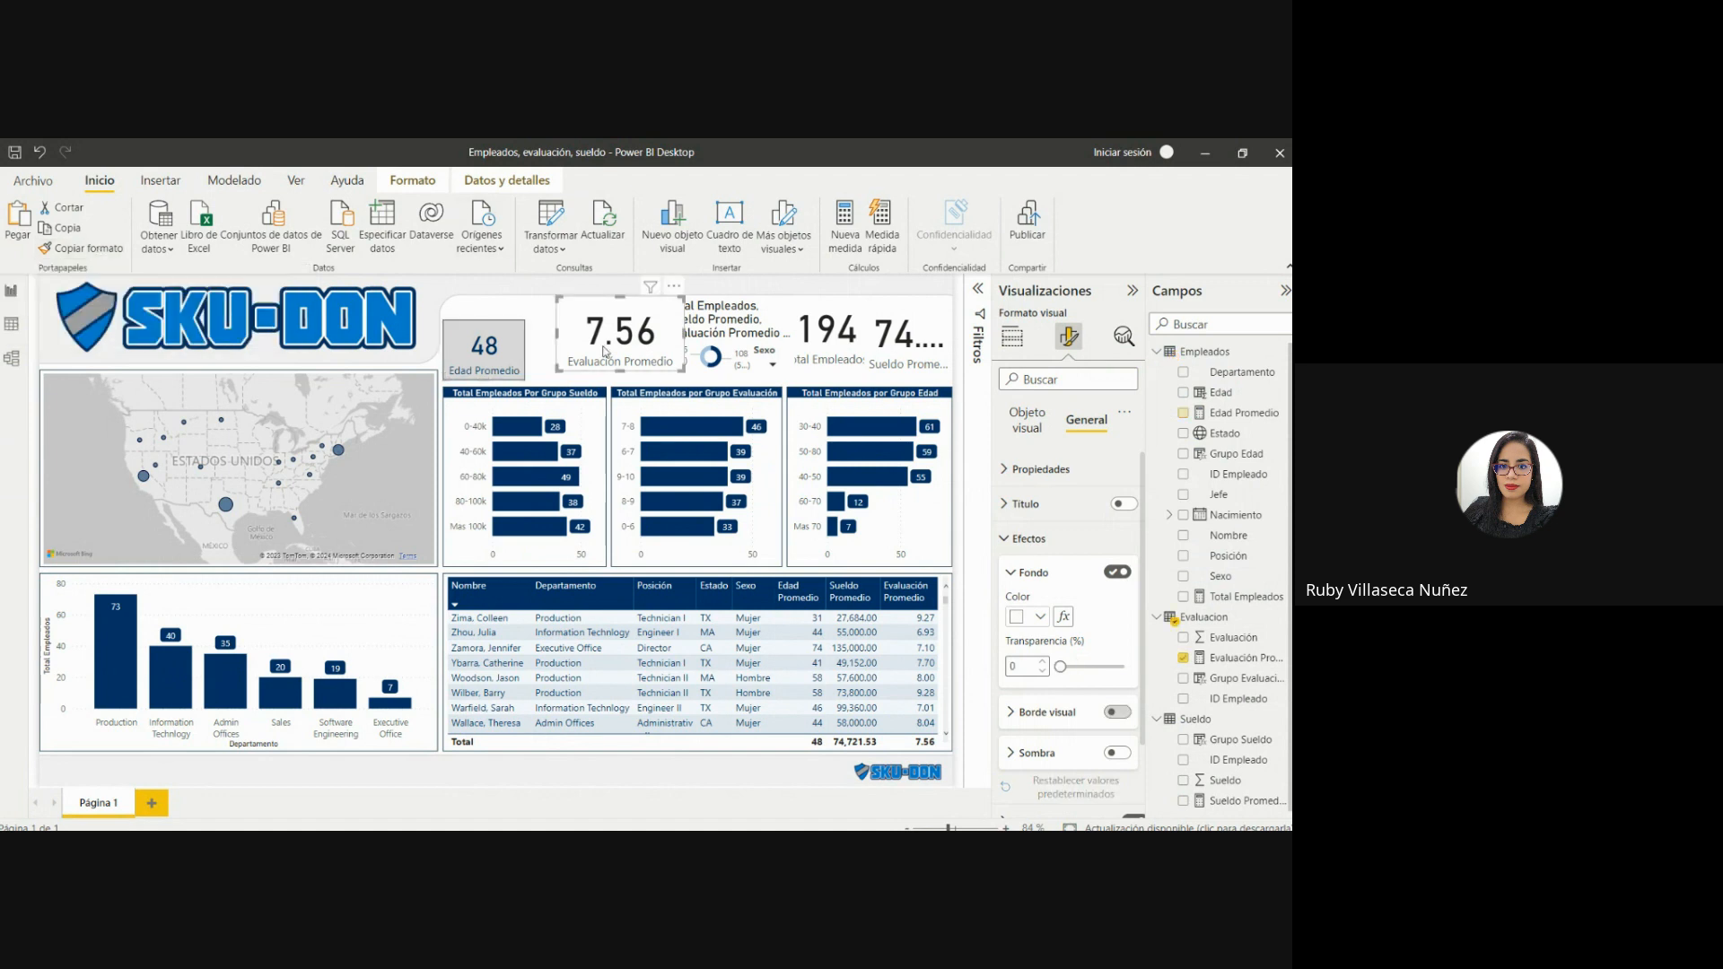
left_click(504, 344)
left_click(77, 248)
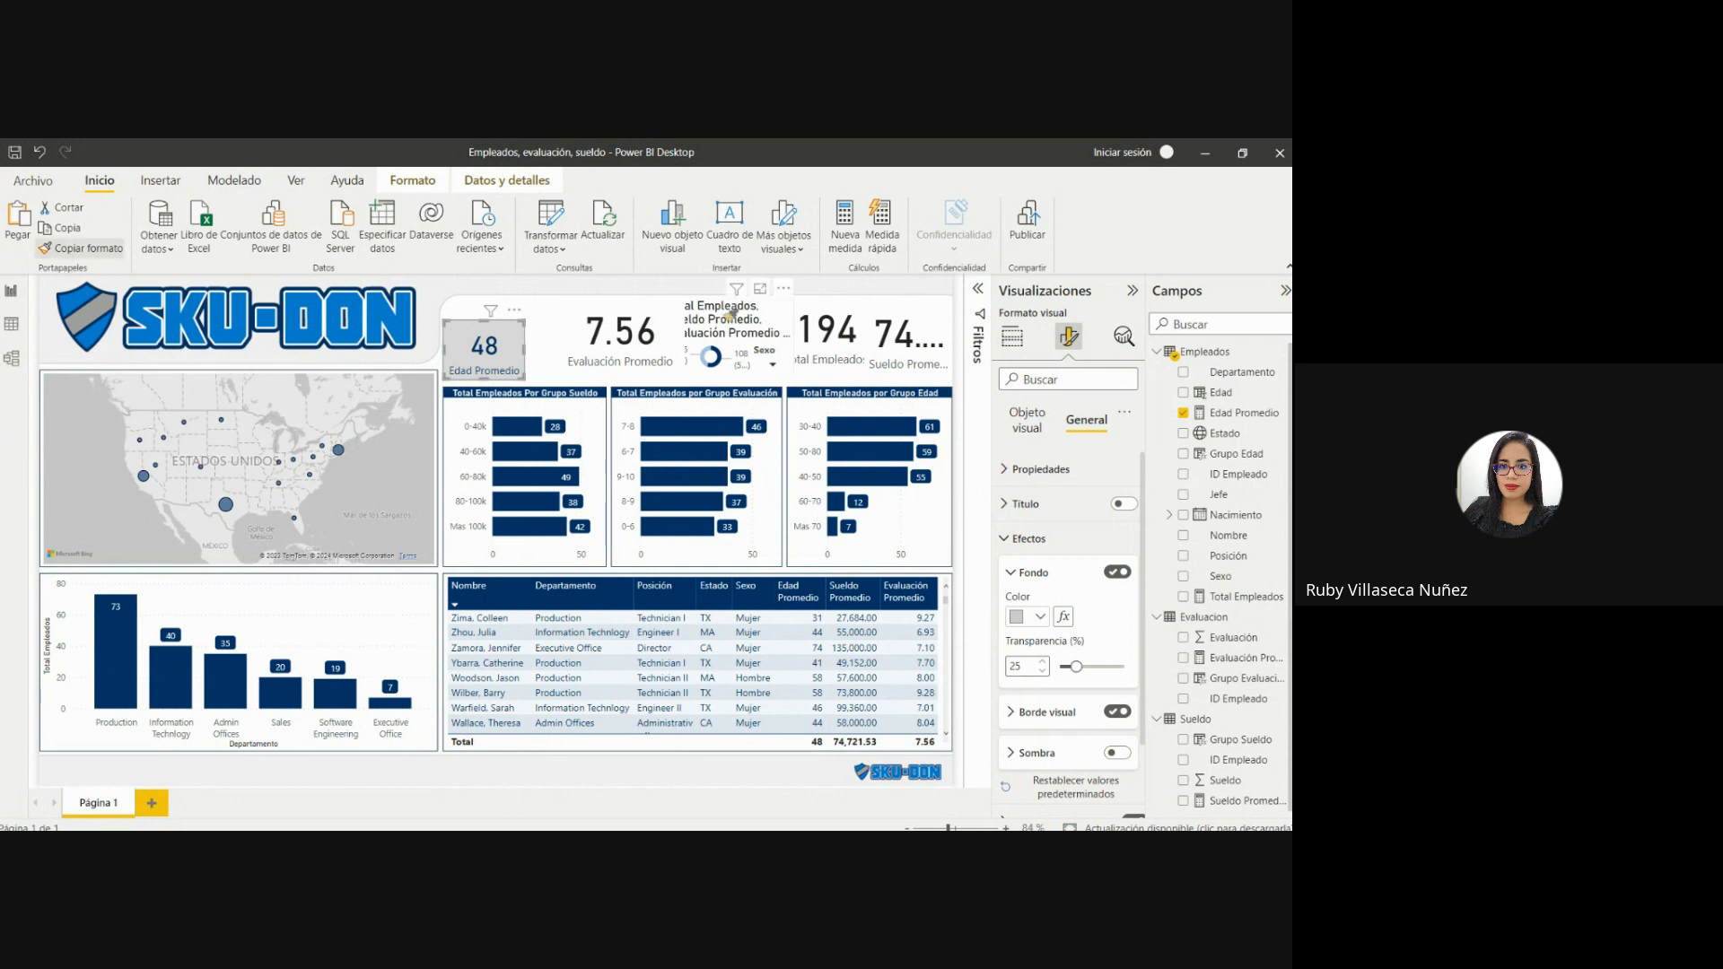
left_click(644, 341)
left_click_drag(642, 339, 715, 330)
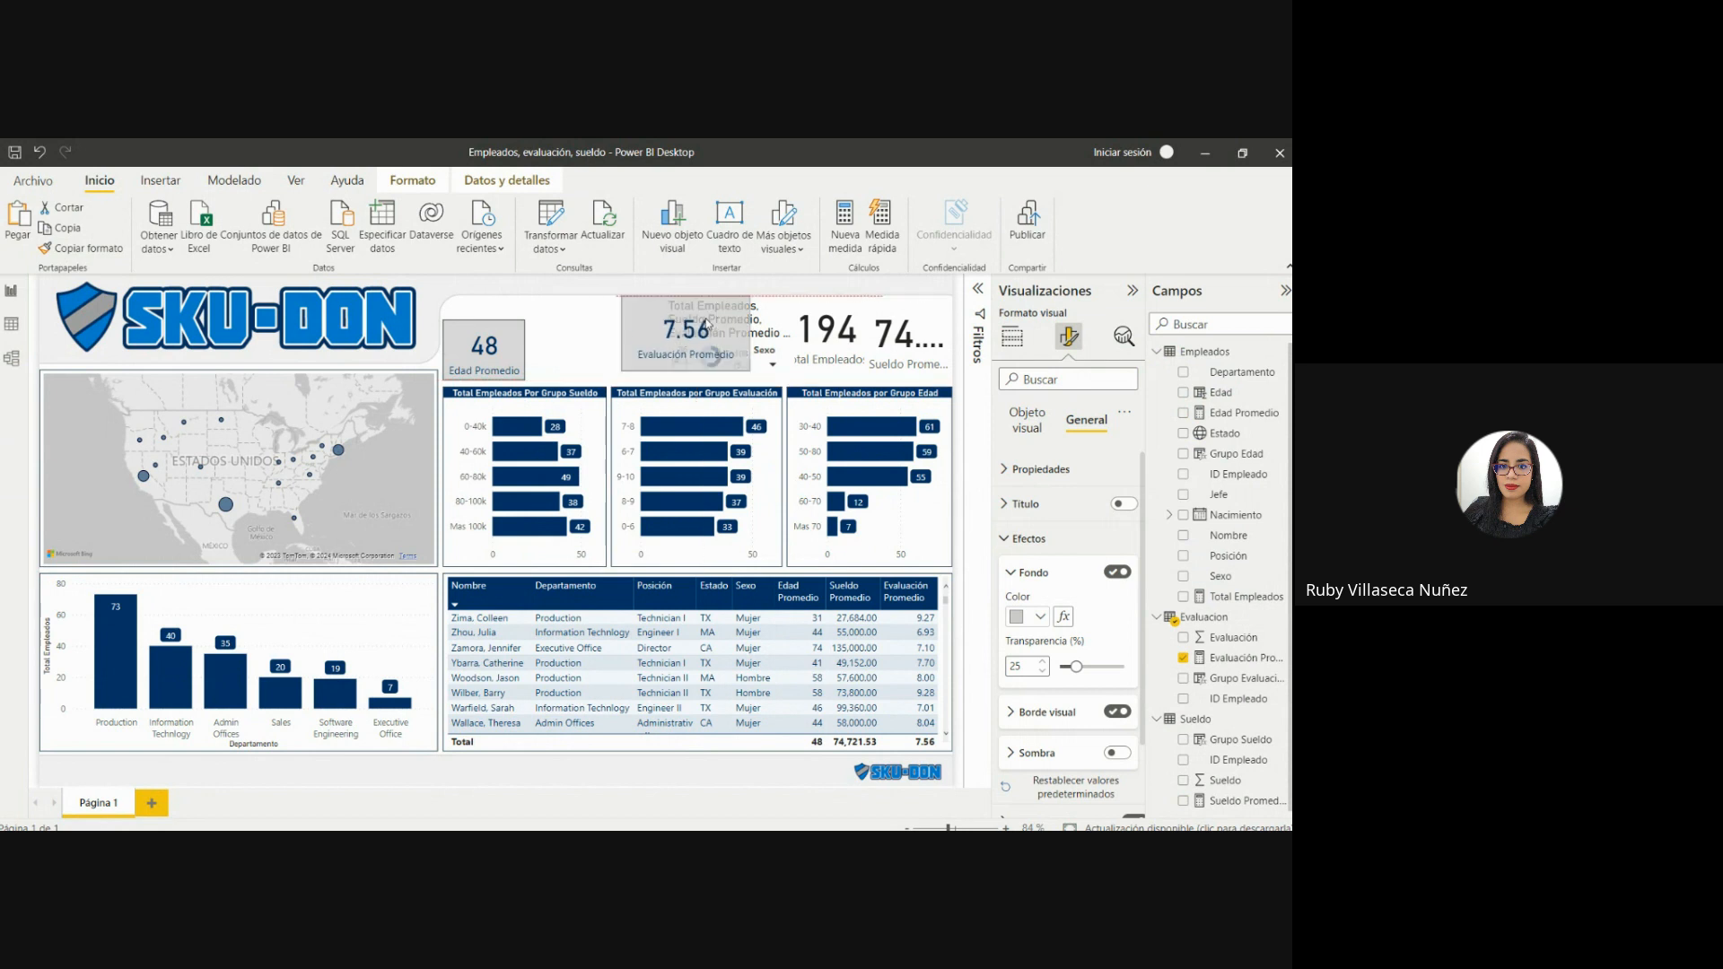
Copy the Edad Promedio card's format onto the Total Empleados and Sueldo Promedio cards.
left_click(514, 343)
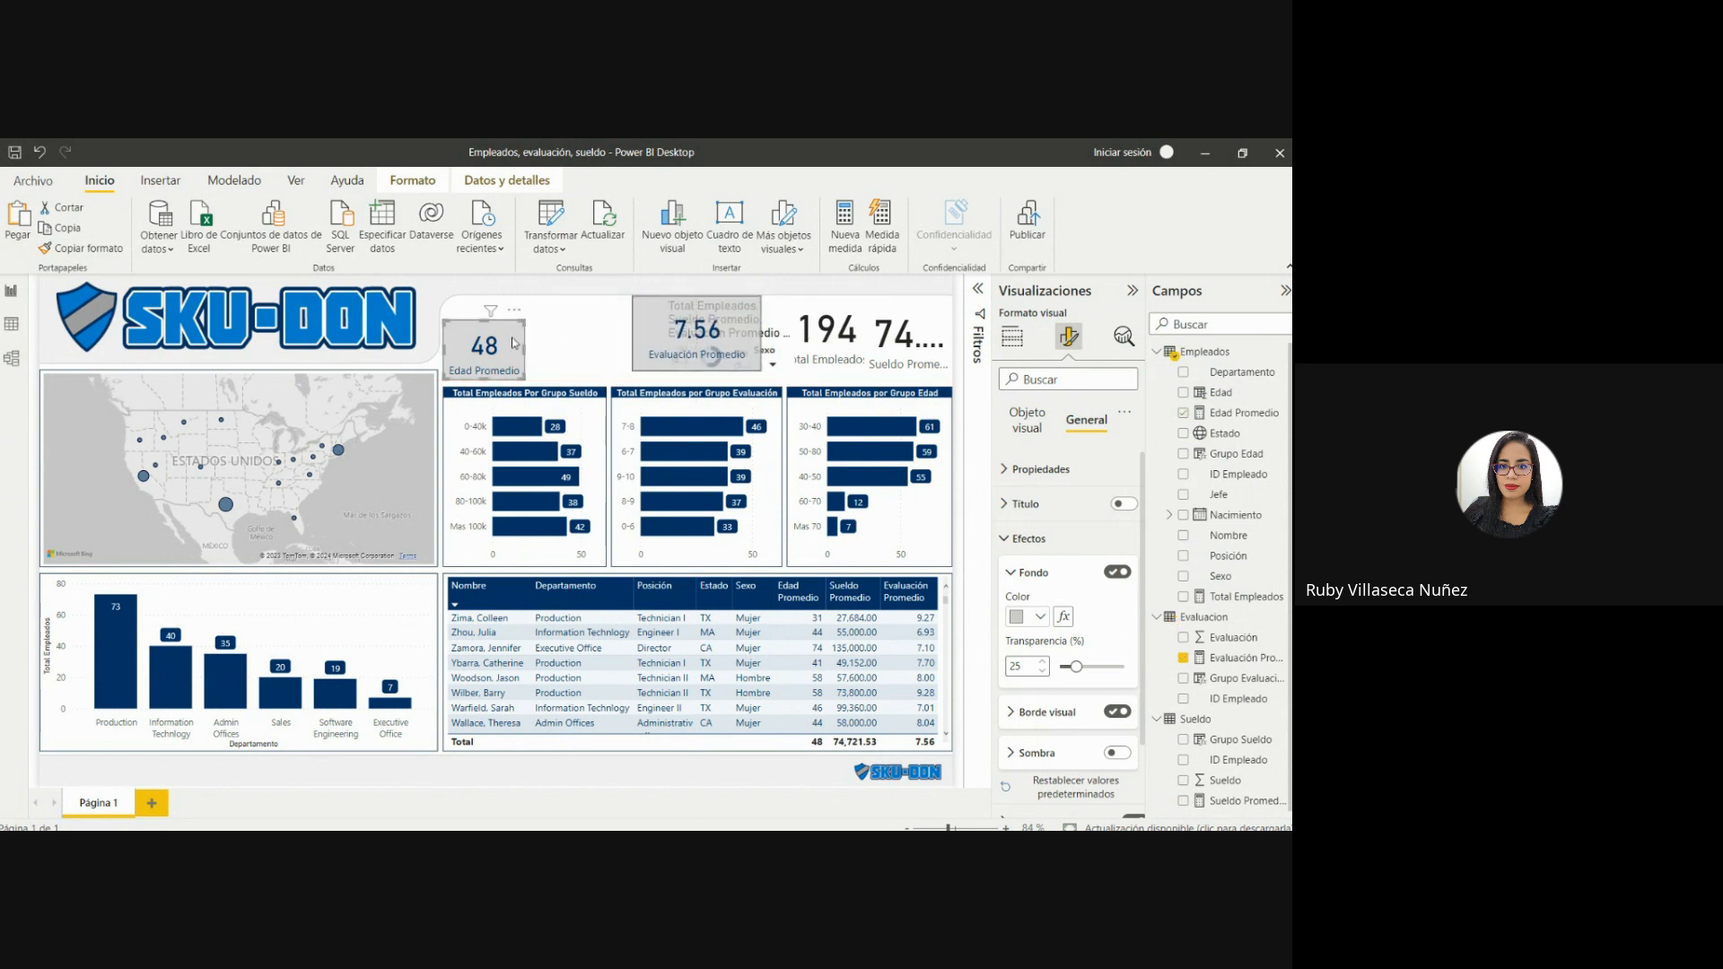
left_click(81, 248)
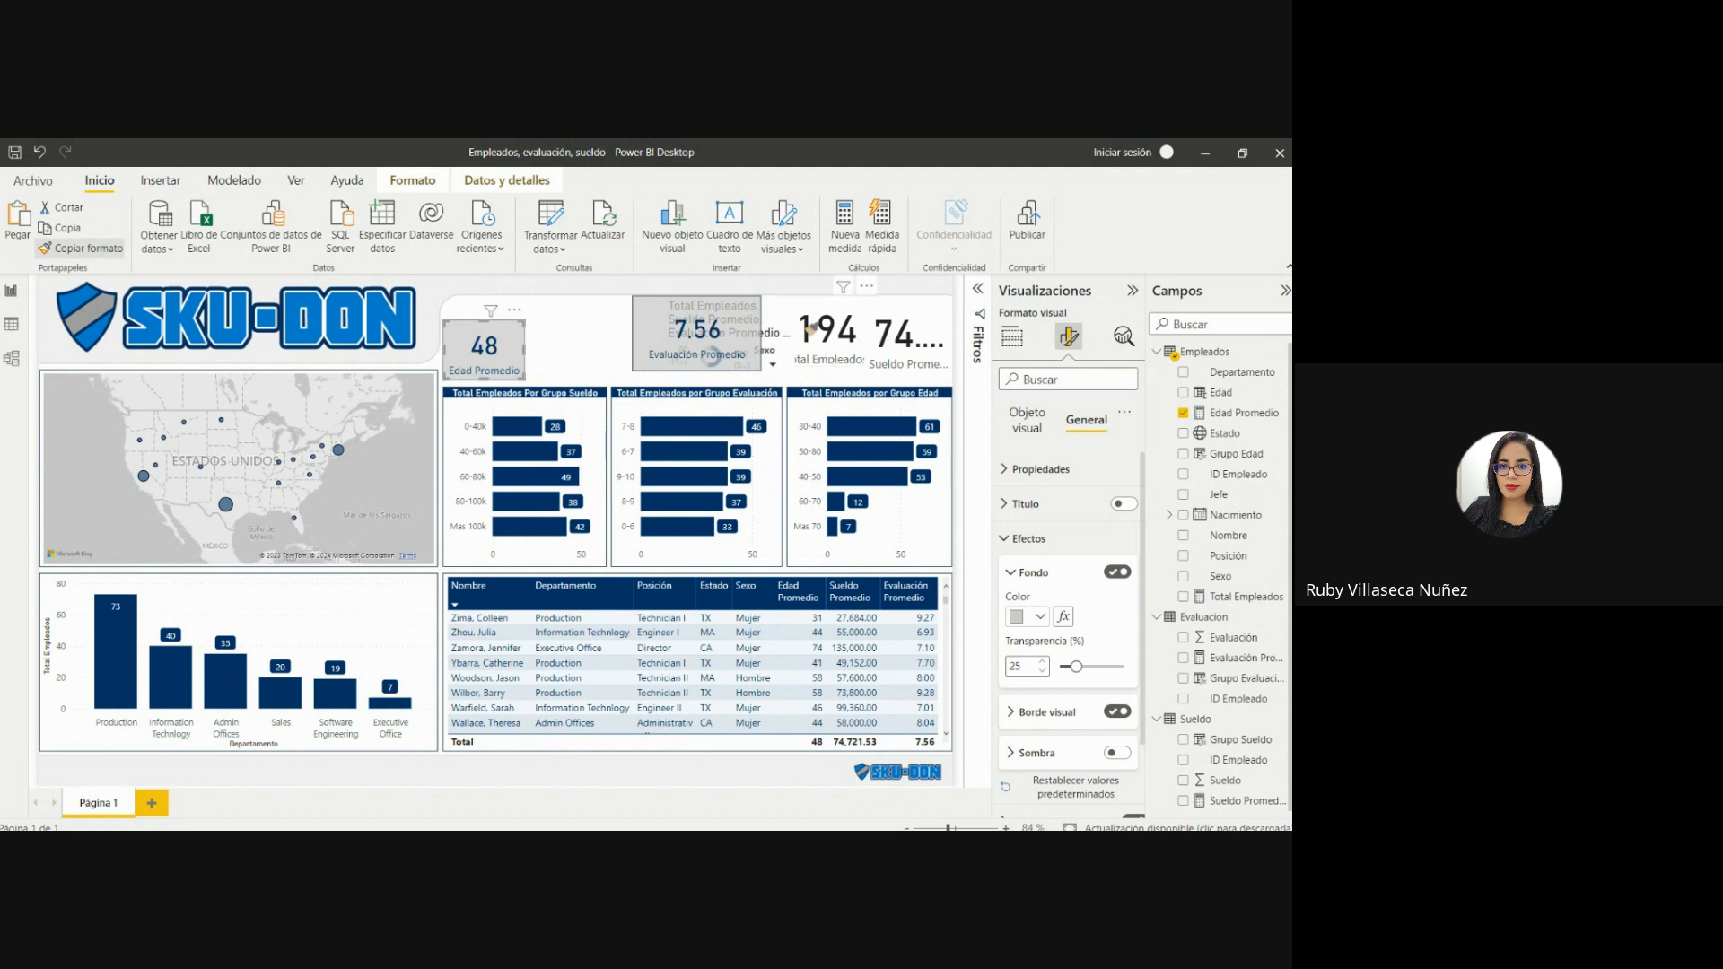
left_click(826, 332)
left_click(99, 248)
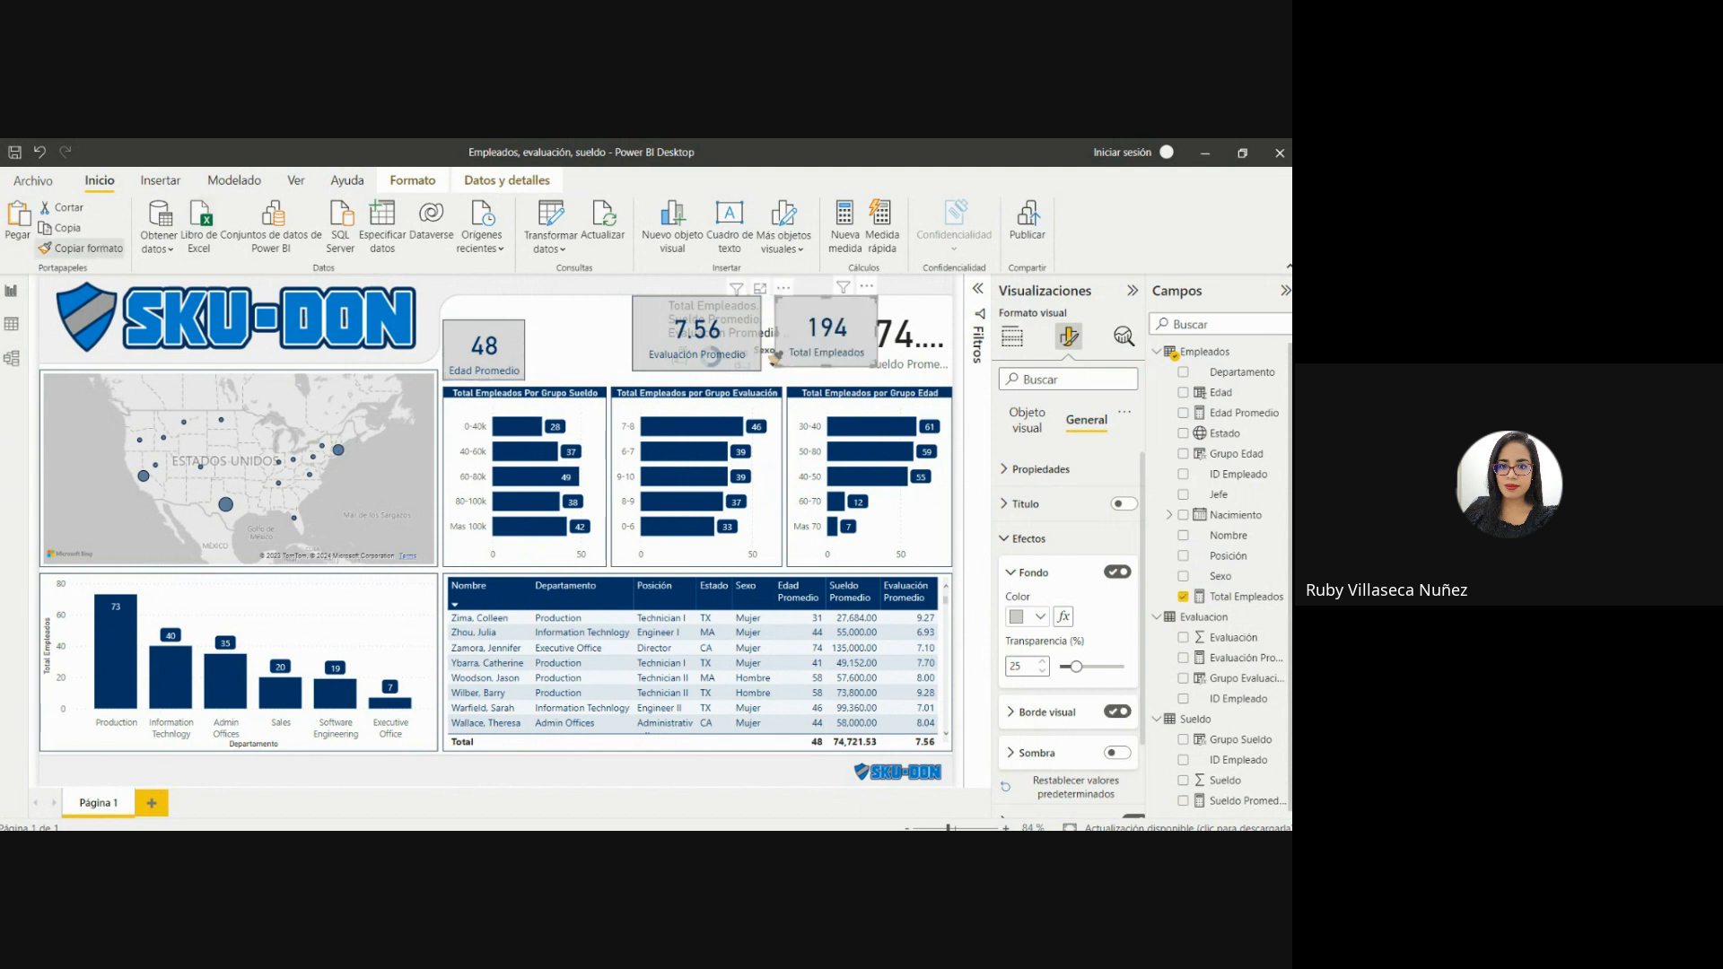
left_click(906, 346)
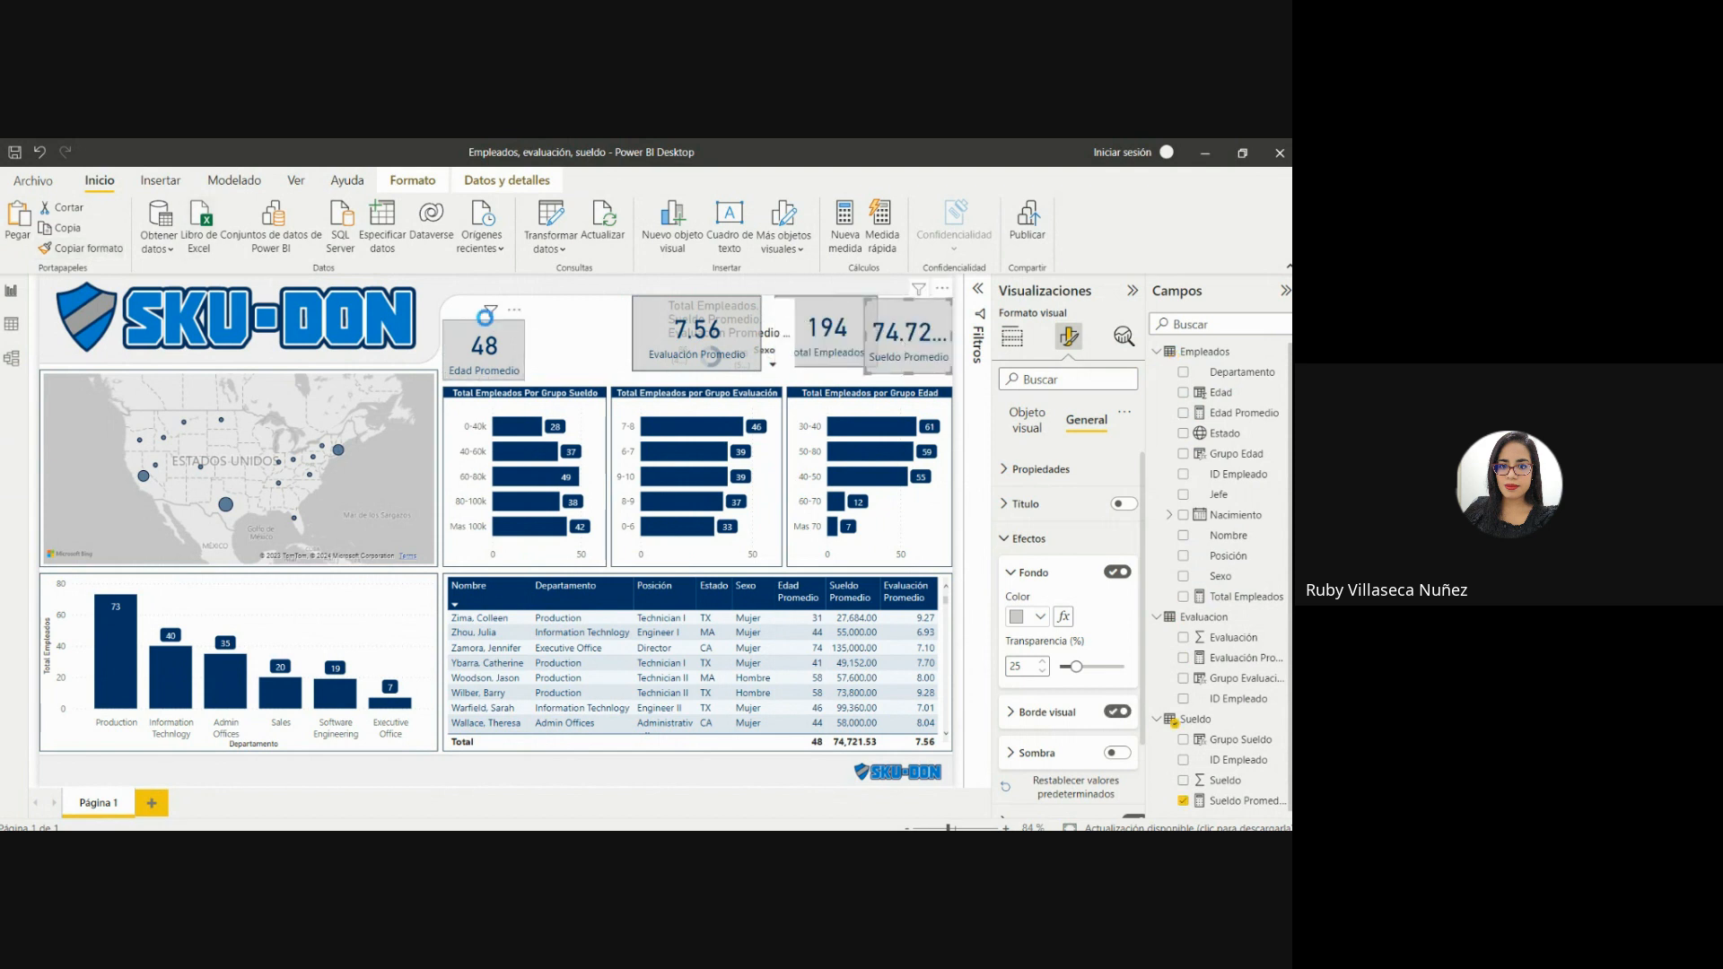
Rearrange the header visuals with Total Empleados above the Grupo Sueldo chart, Edad Promedio above the Grupo Evaluación chart, and the donut chart between them.
left_click_drag(494, 327, 706, 327)
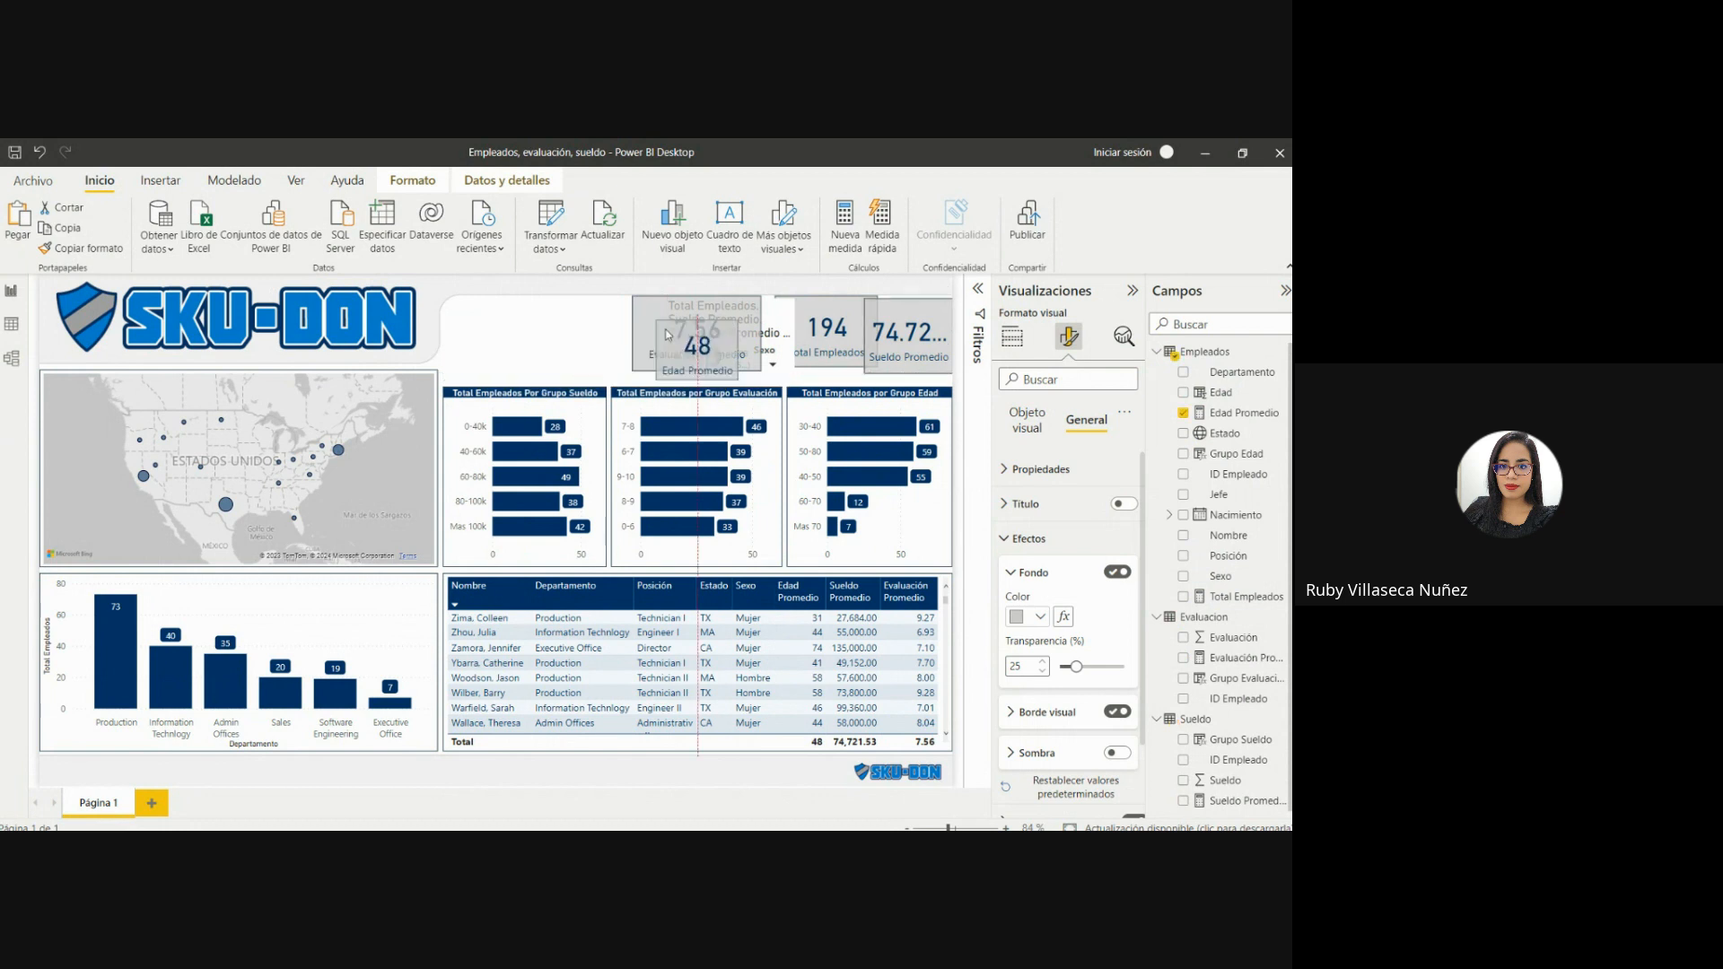
left_click_drag(811, 314, 541, 317)
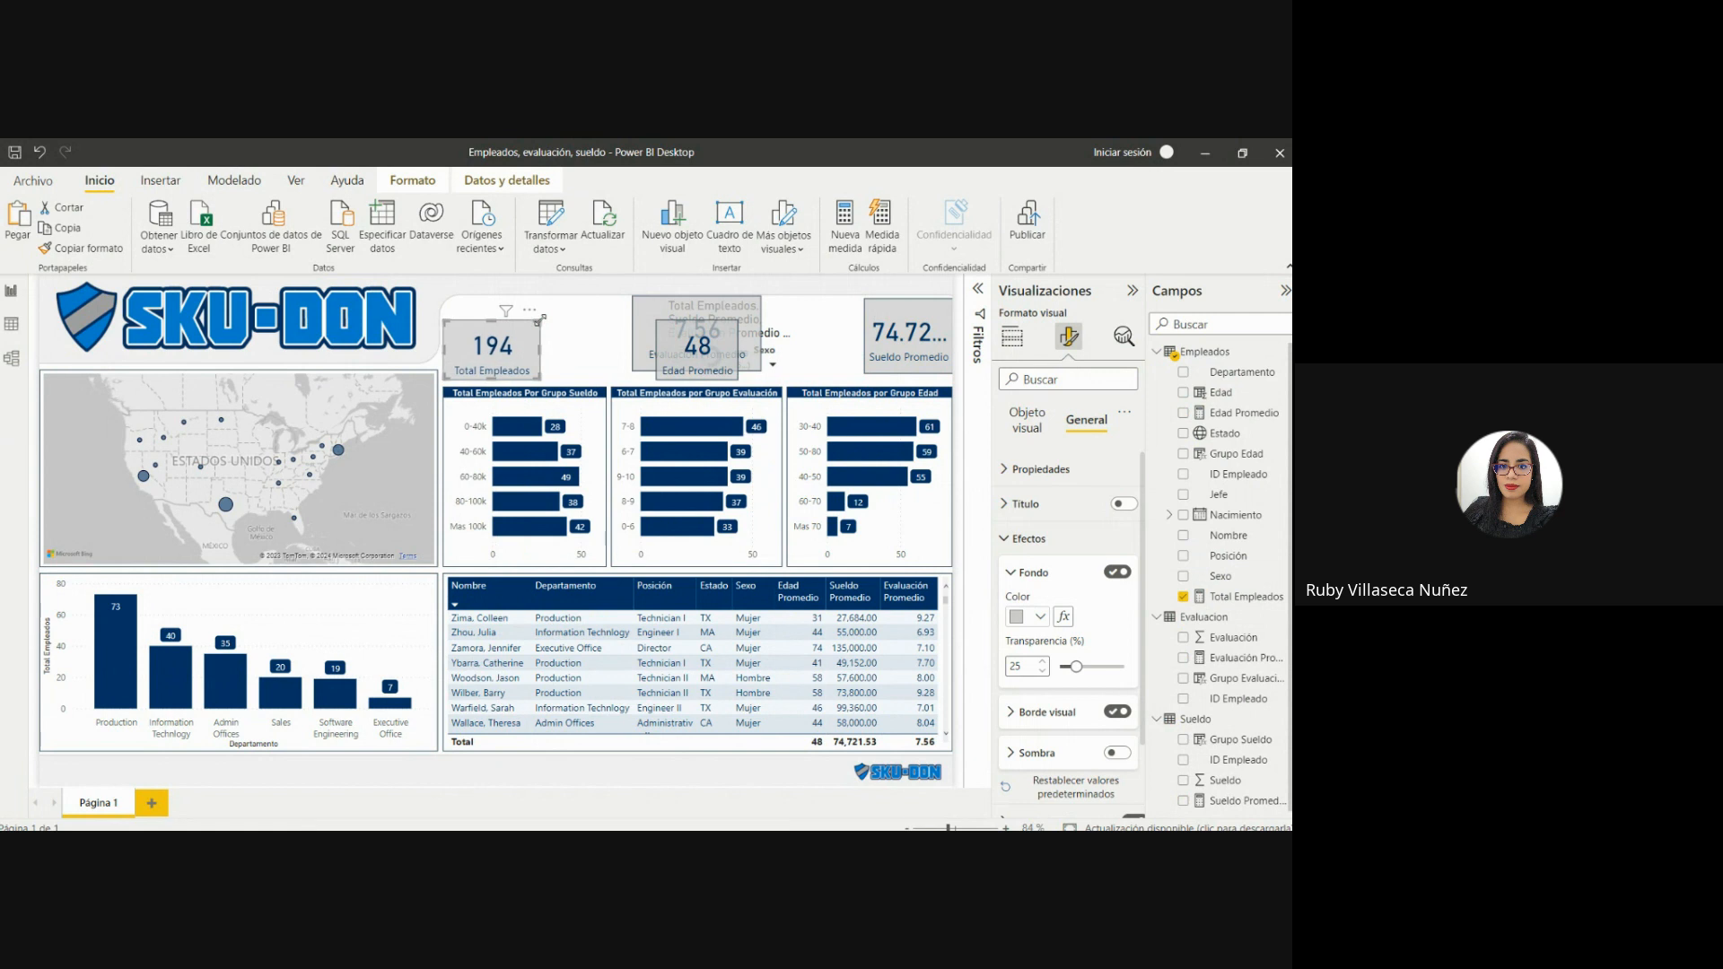
left_click(747, 338)
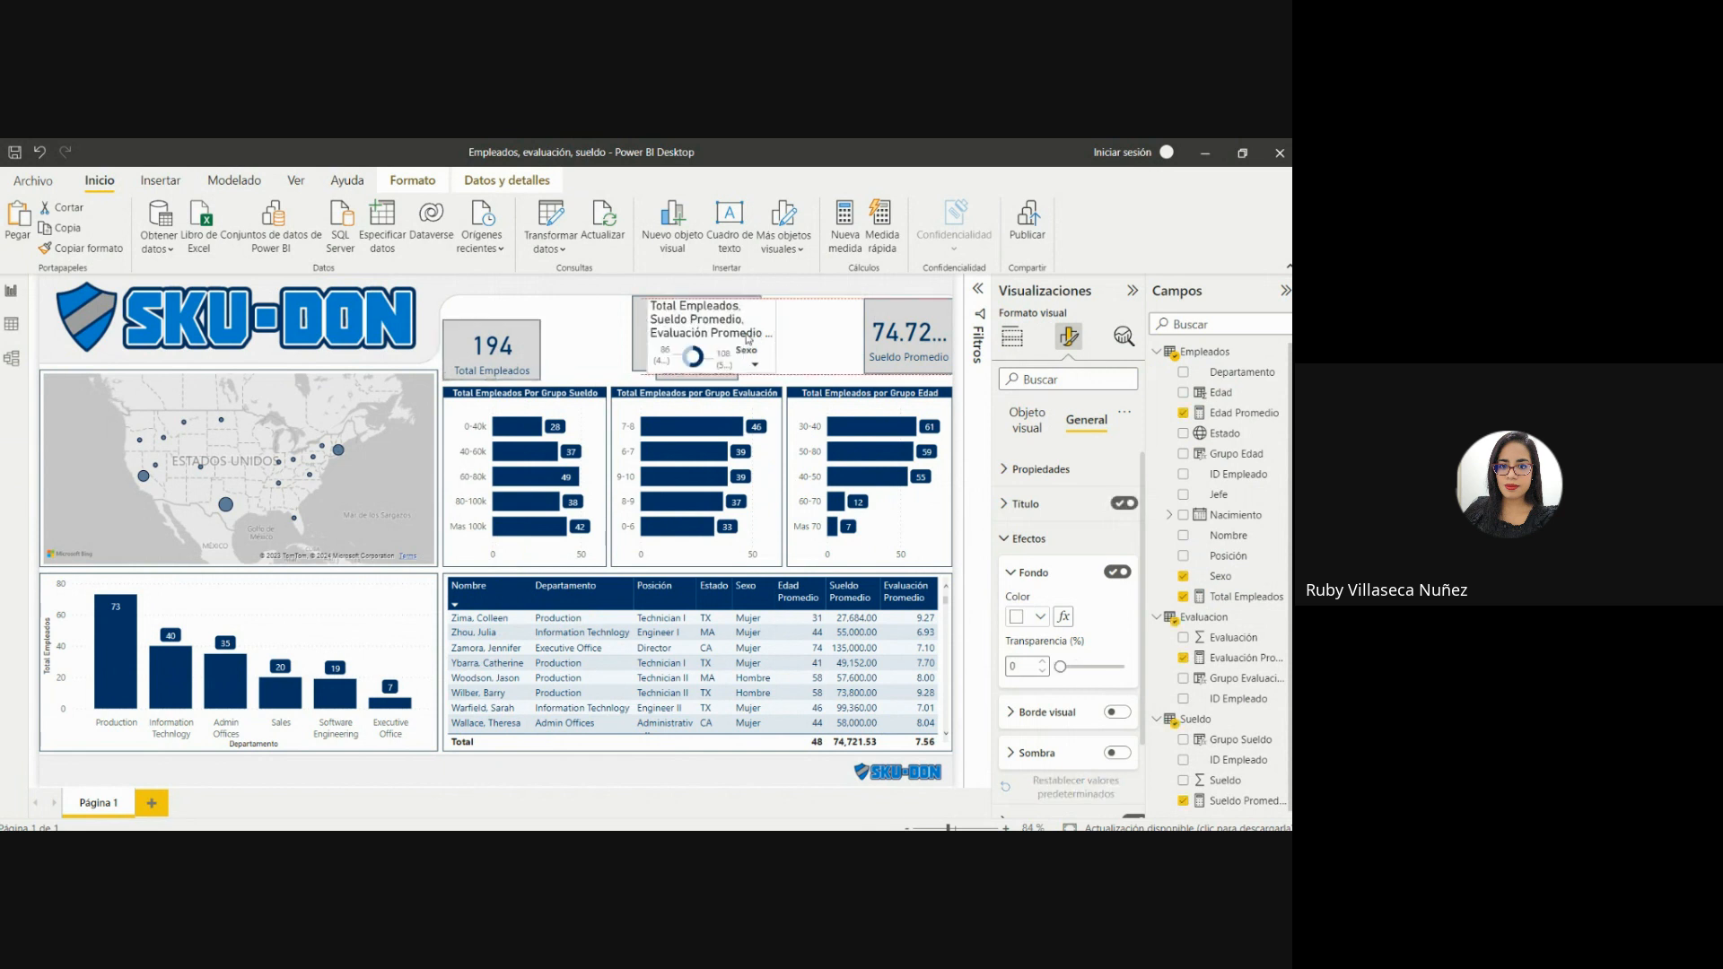
left_click_drag(747, 338, 656, 340)
left_click(498, 345)
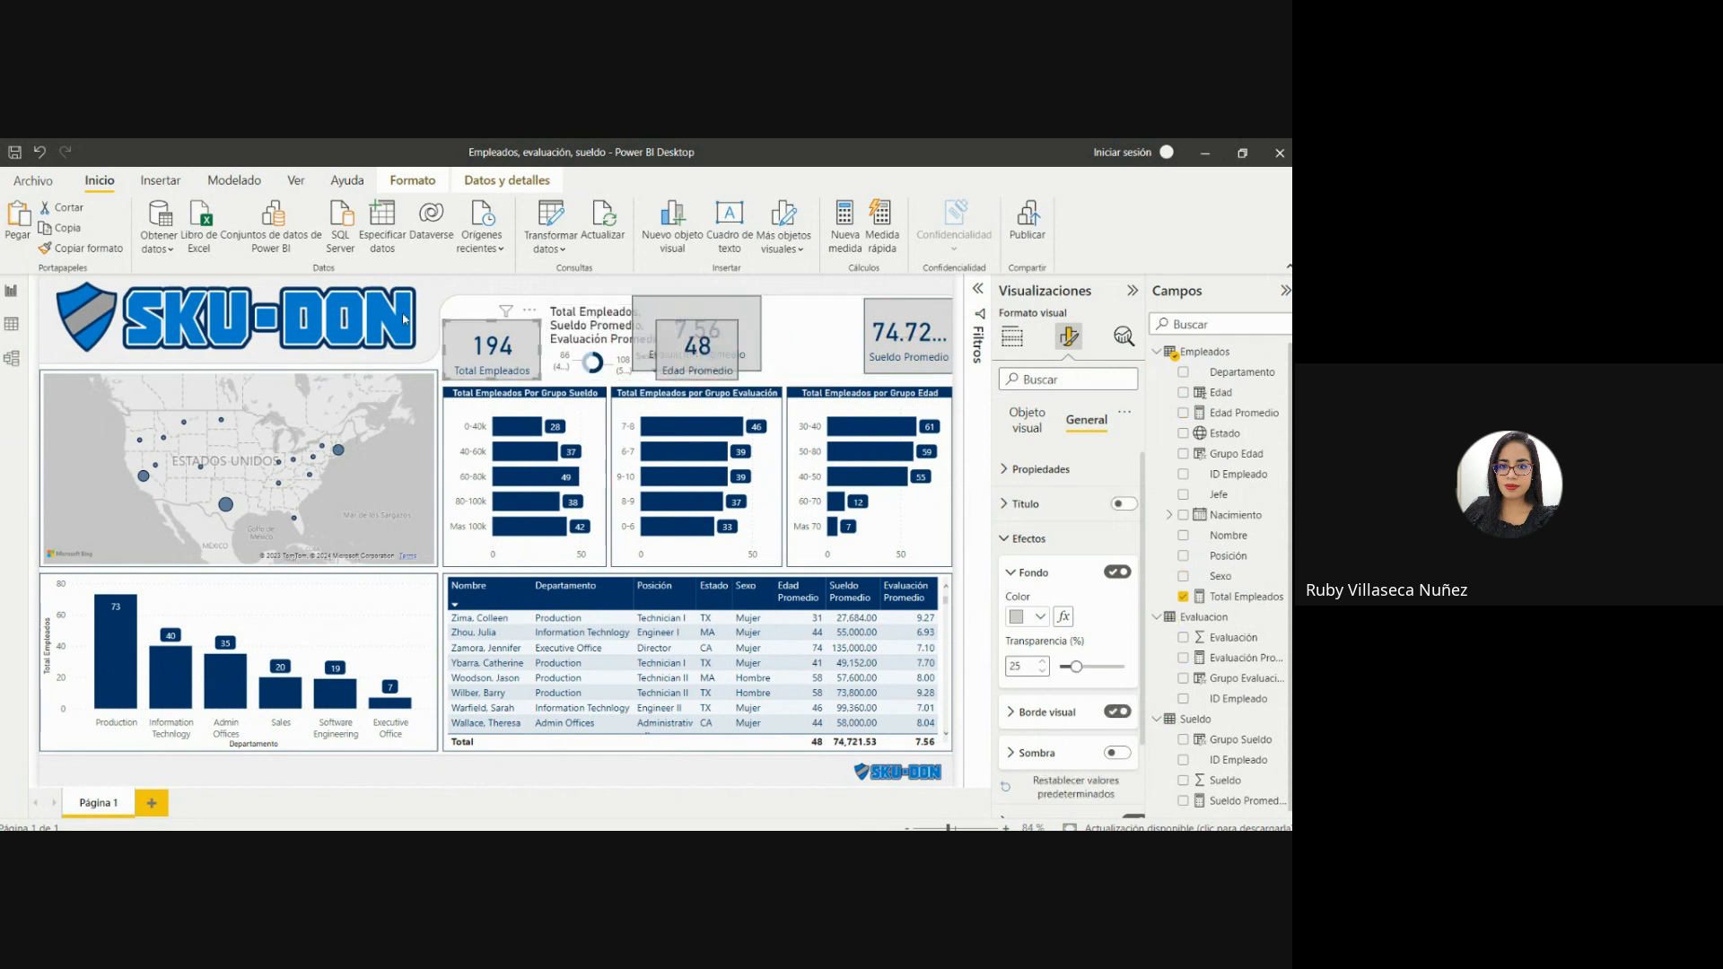
Copy the Total Empleados card's format onto the donut chart and line the donut up between the Total Empleados and Edad Promedio cards.
left_click(80, 248)
left_click(569, 332)
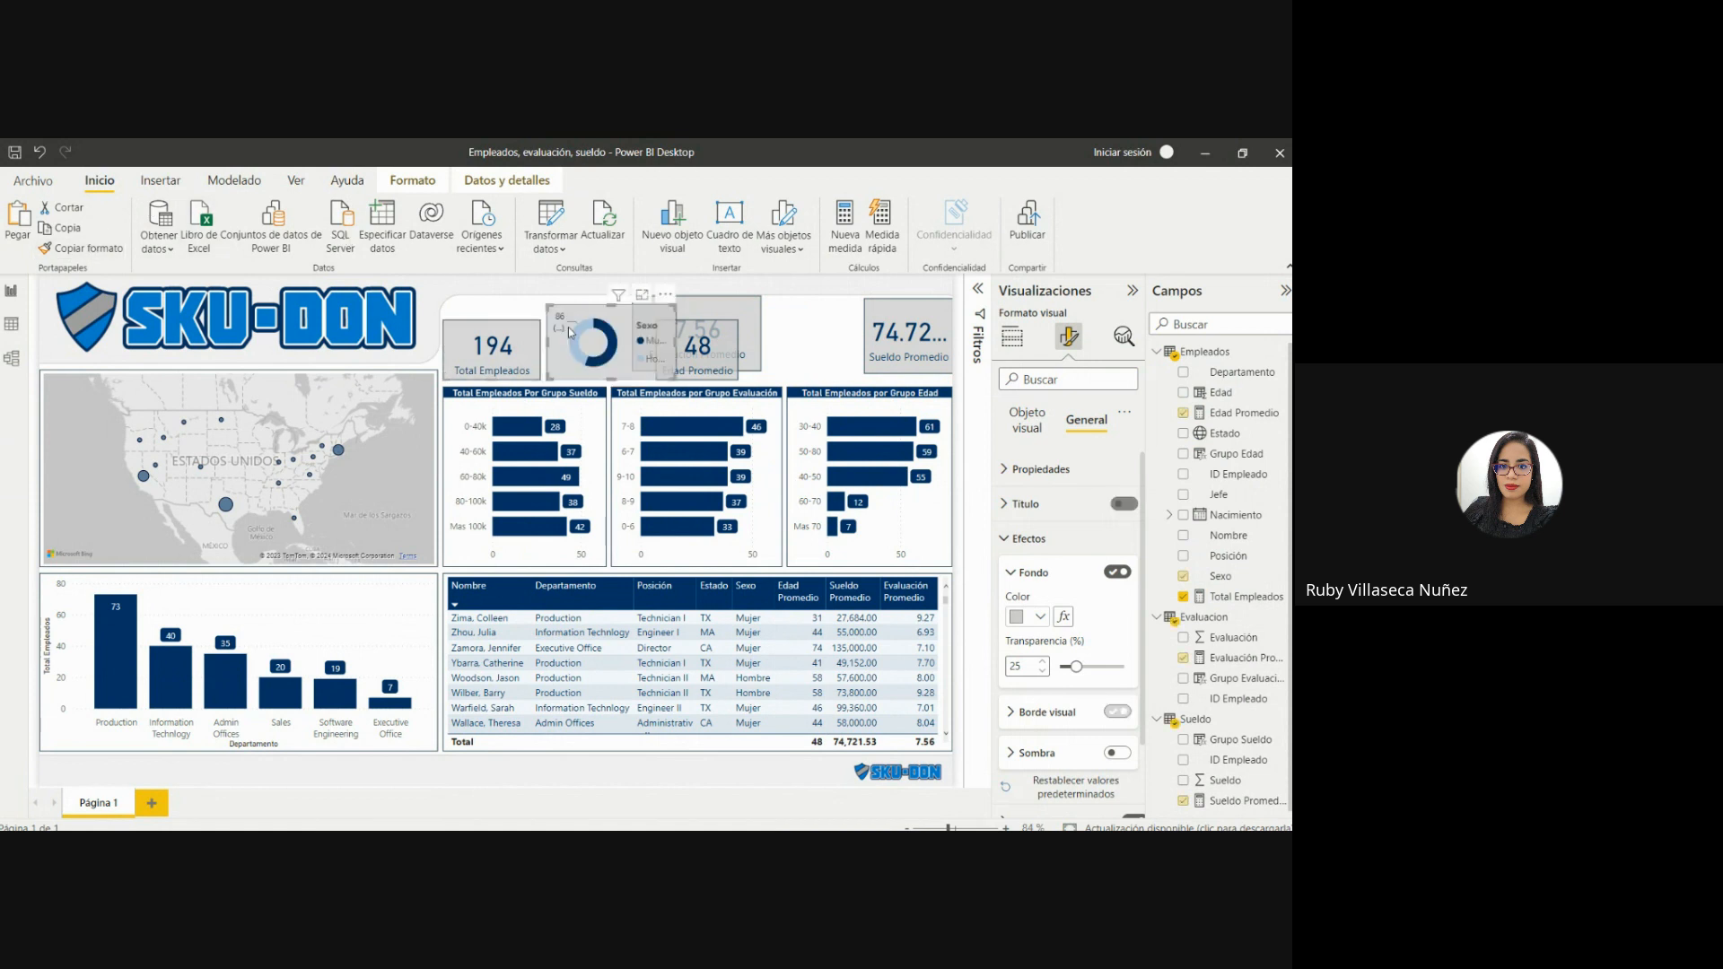
left_click_drag(675, 306, 663, 322)
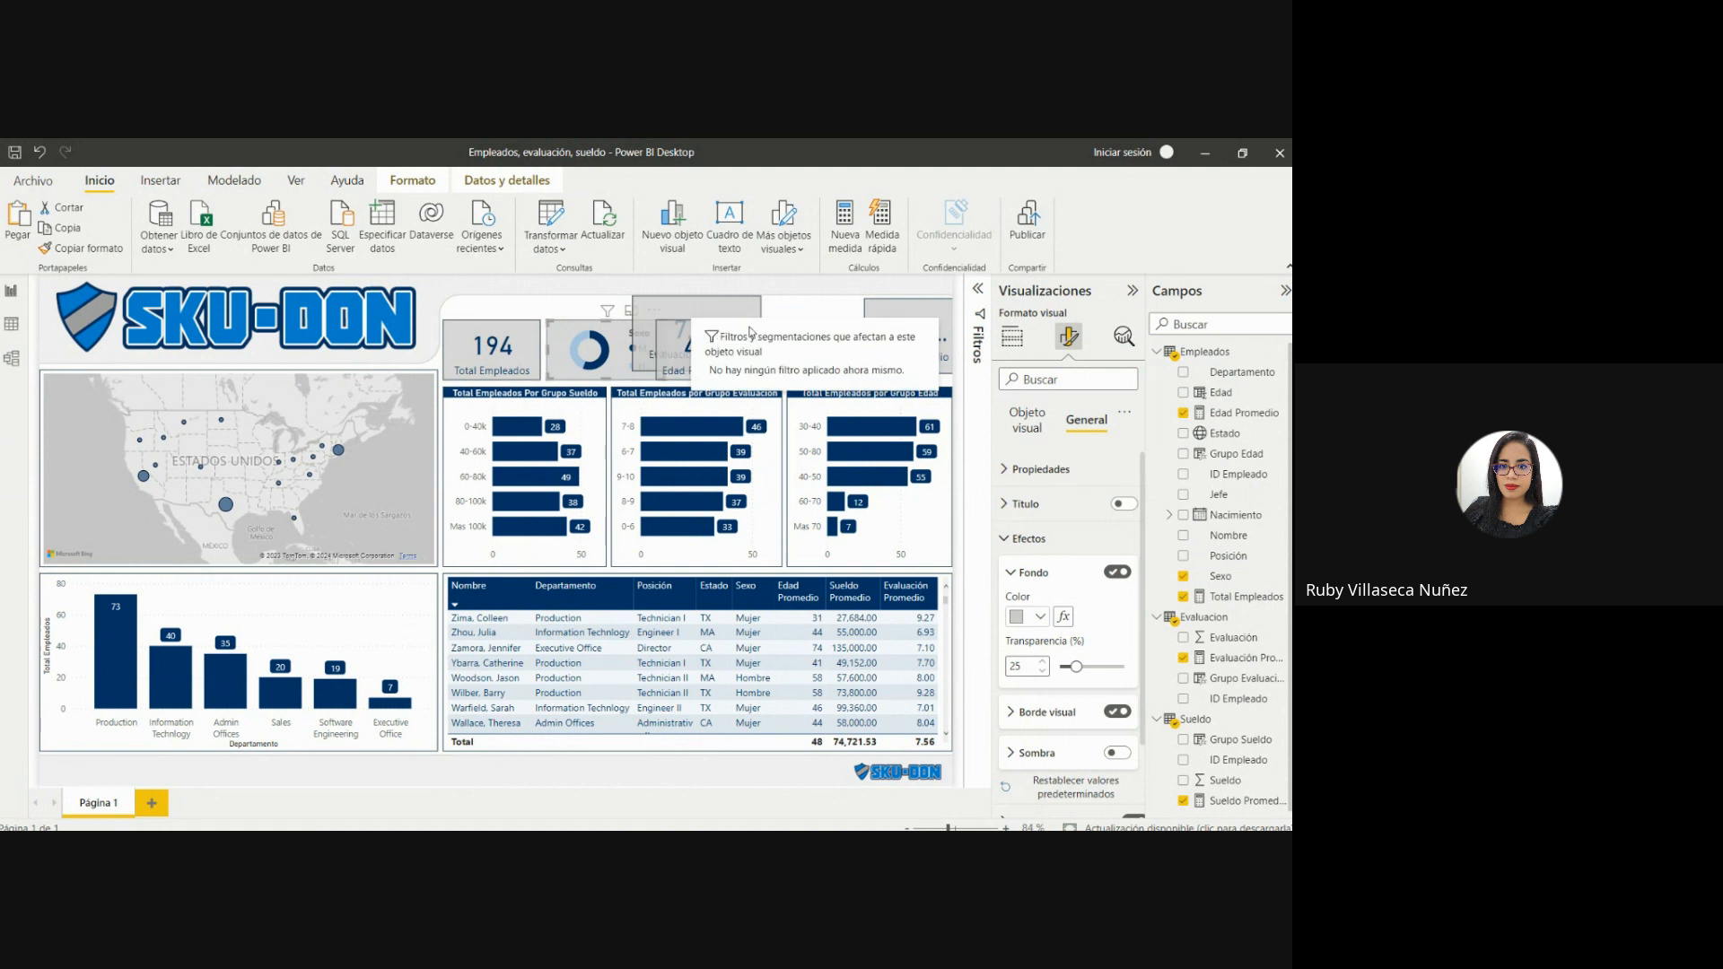
left_click_drag(727, 340, 743, 341)
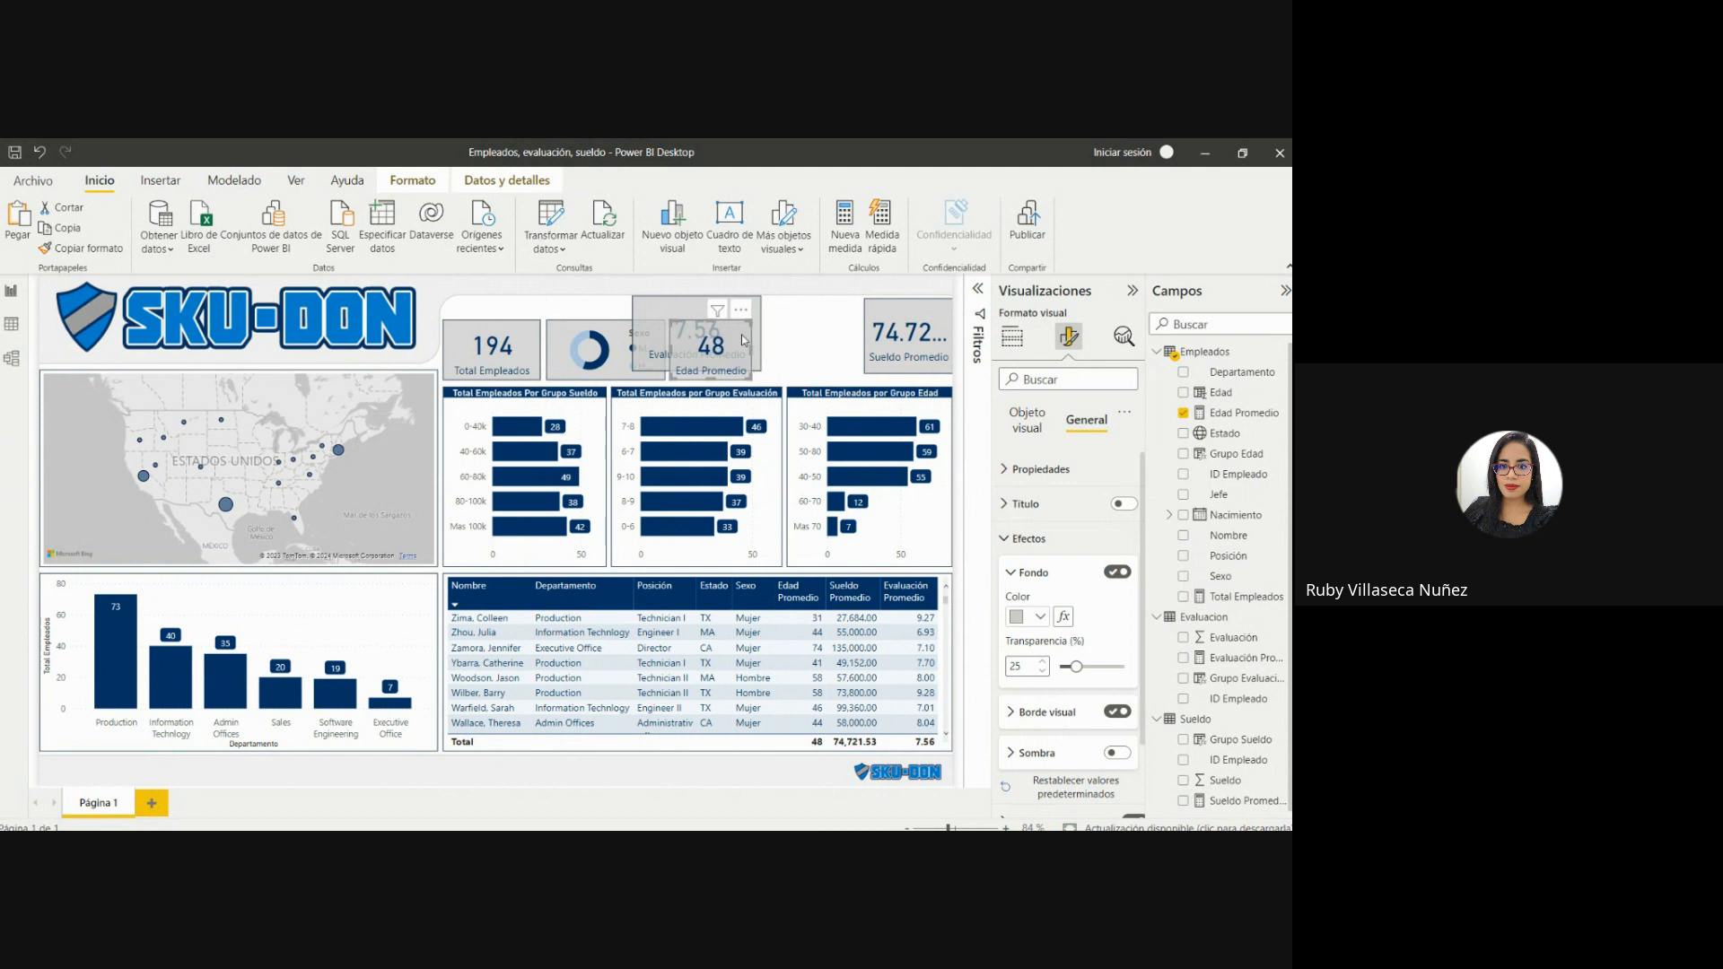
Move the Evaluación Promedio card between the Edad Promedio and Sueldo Promedio cards, level with the Edad Promedio card.
left_click(686, 307)
left_click_drag(685, 307, 858, 311)
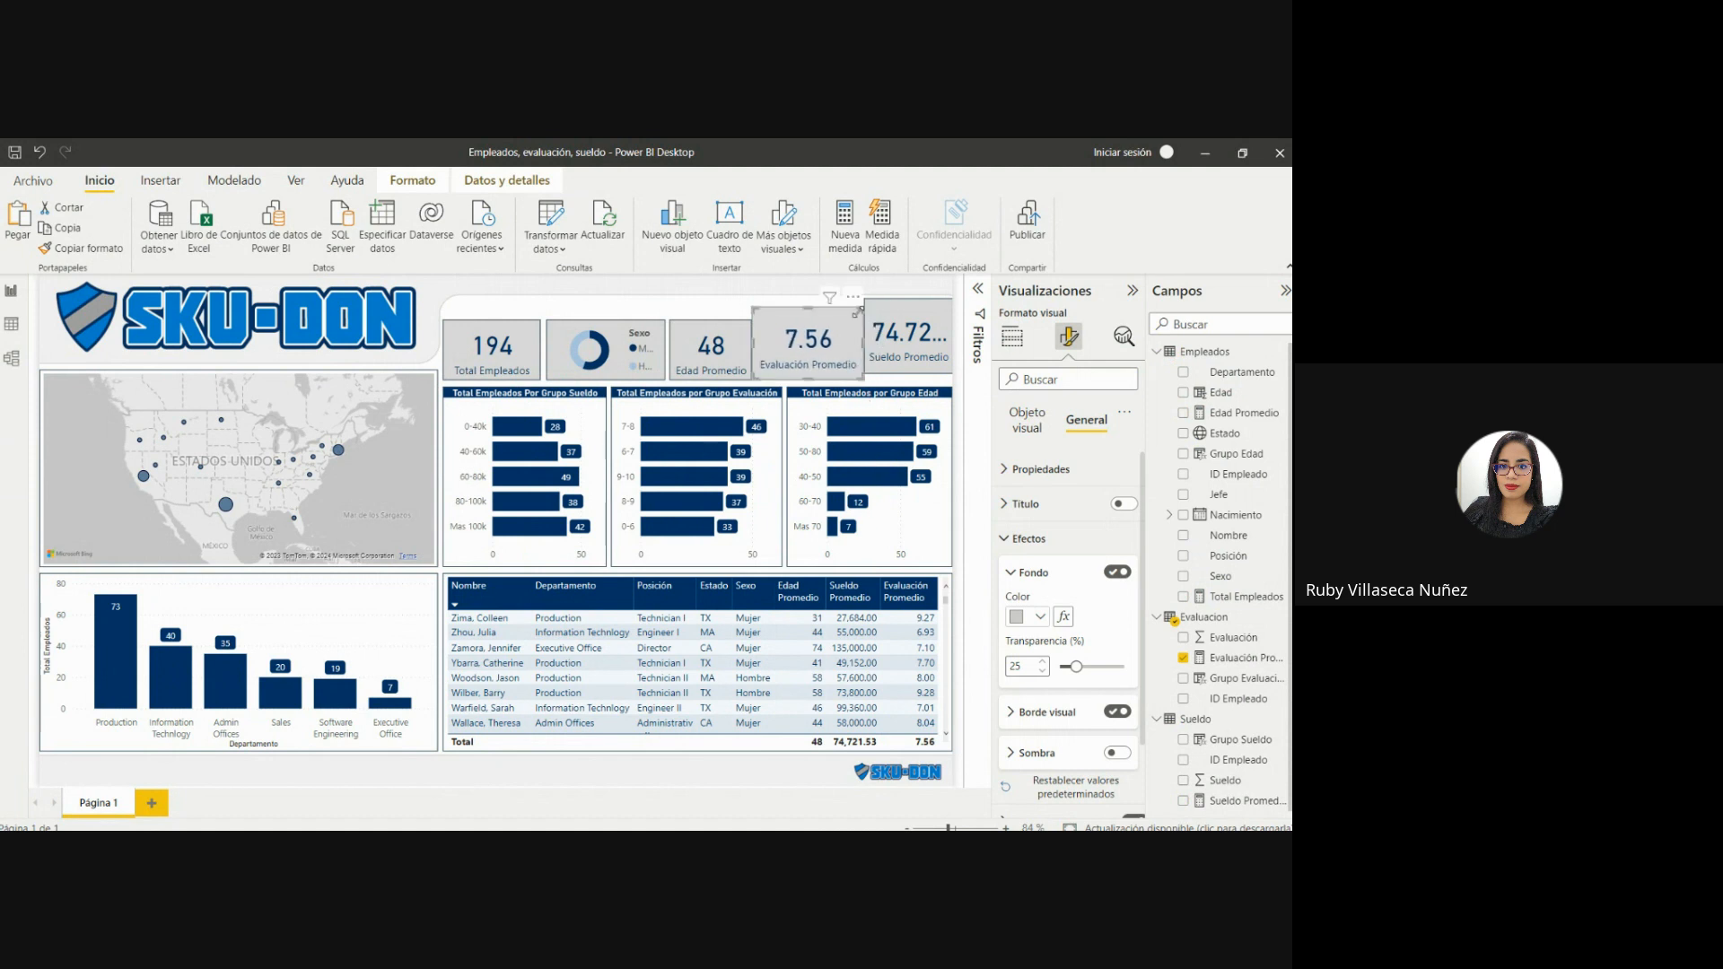
left_click_drag(808, 306, 806, 320)
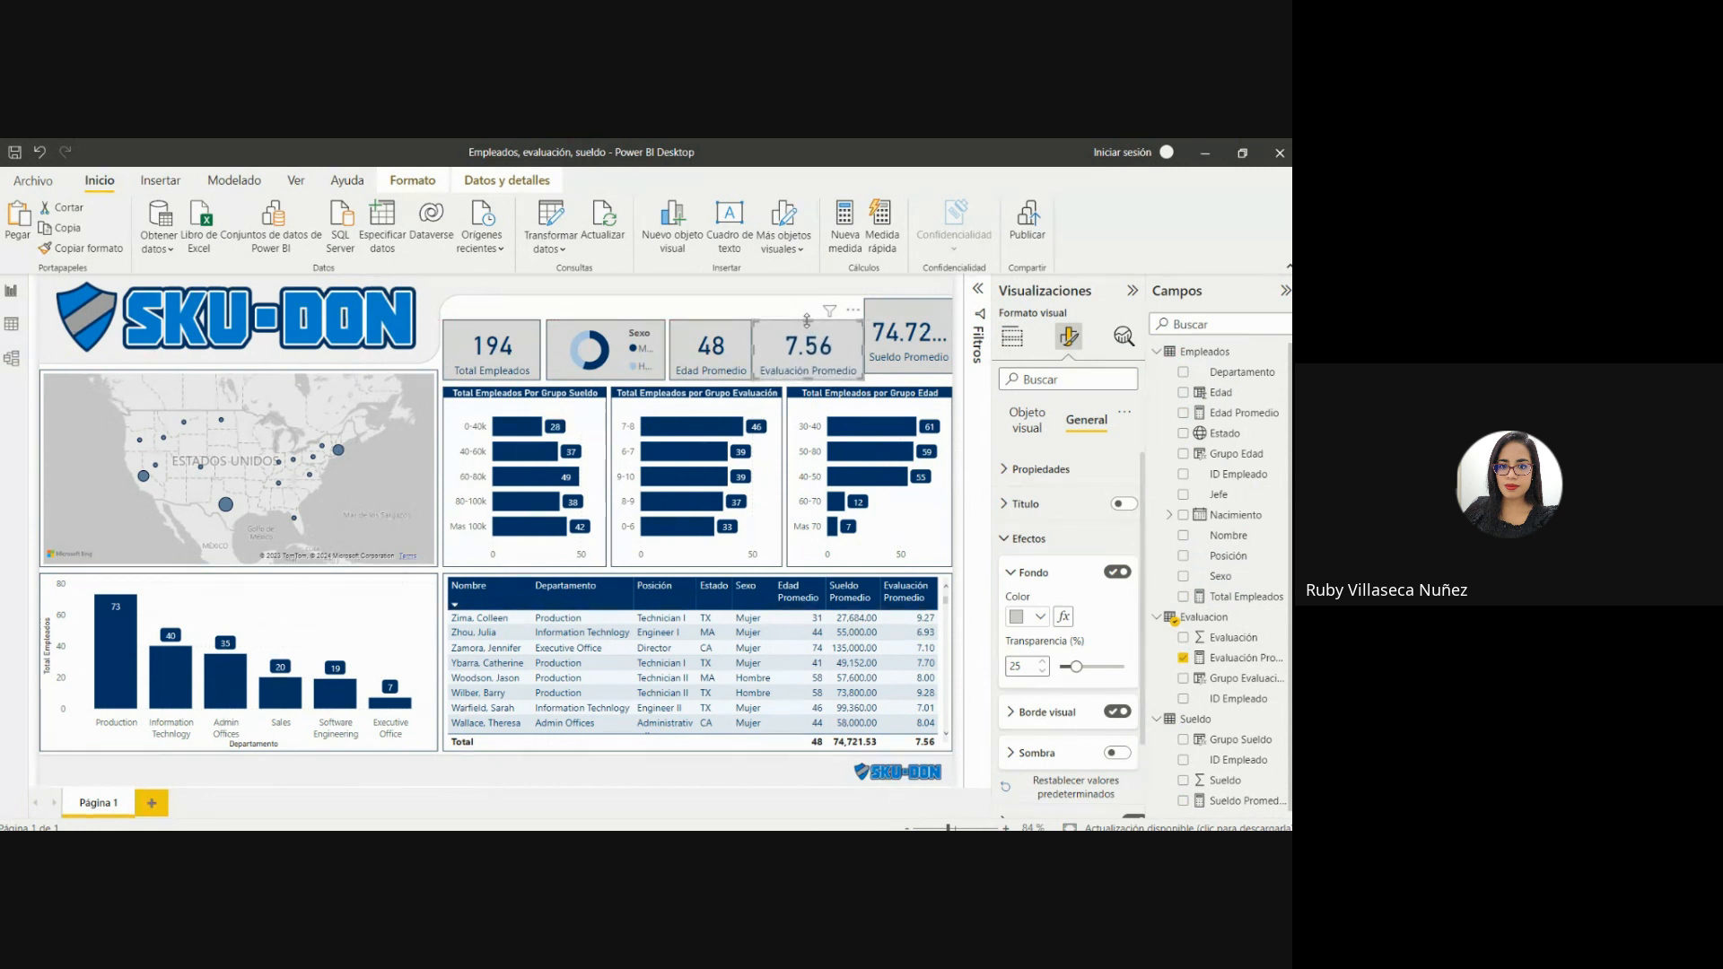
Shift the donut chart and the Edad Promedio card slightly left toward the Total Empleados card.
left_click(727, 335)
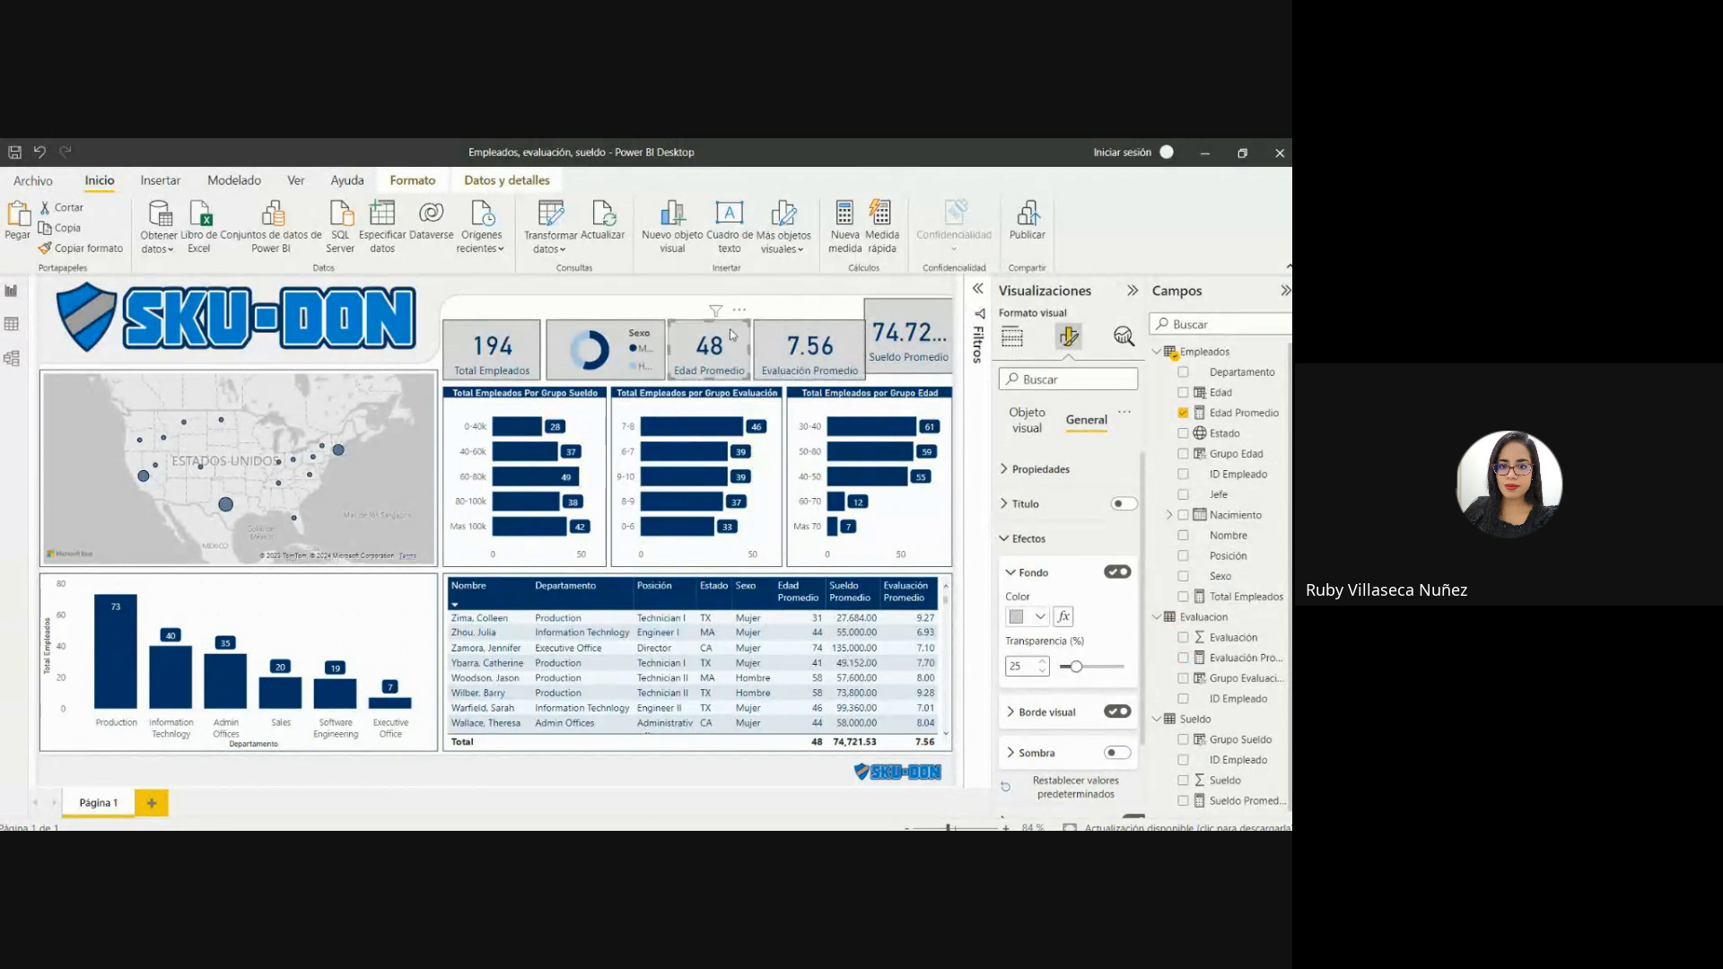
left_click(600, 328)
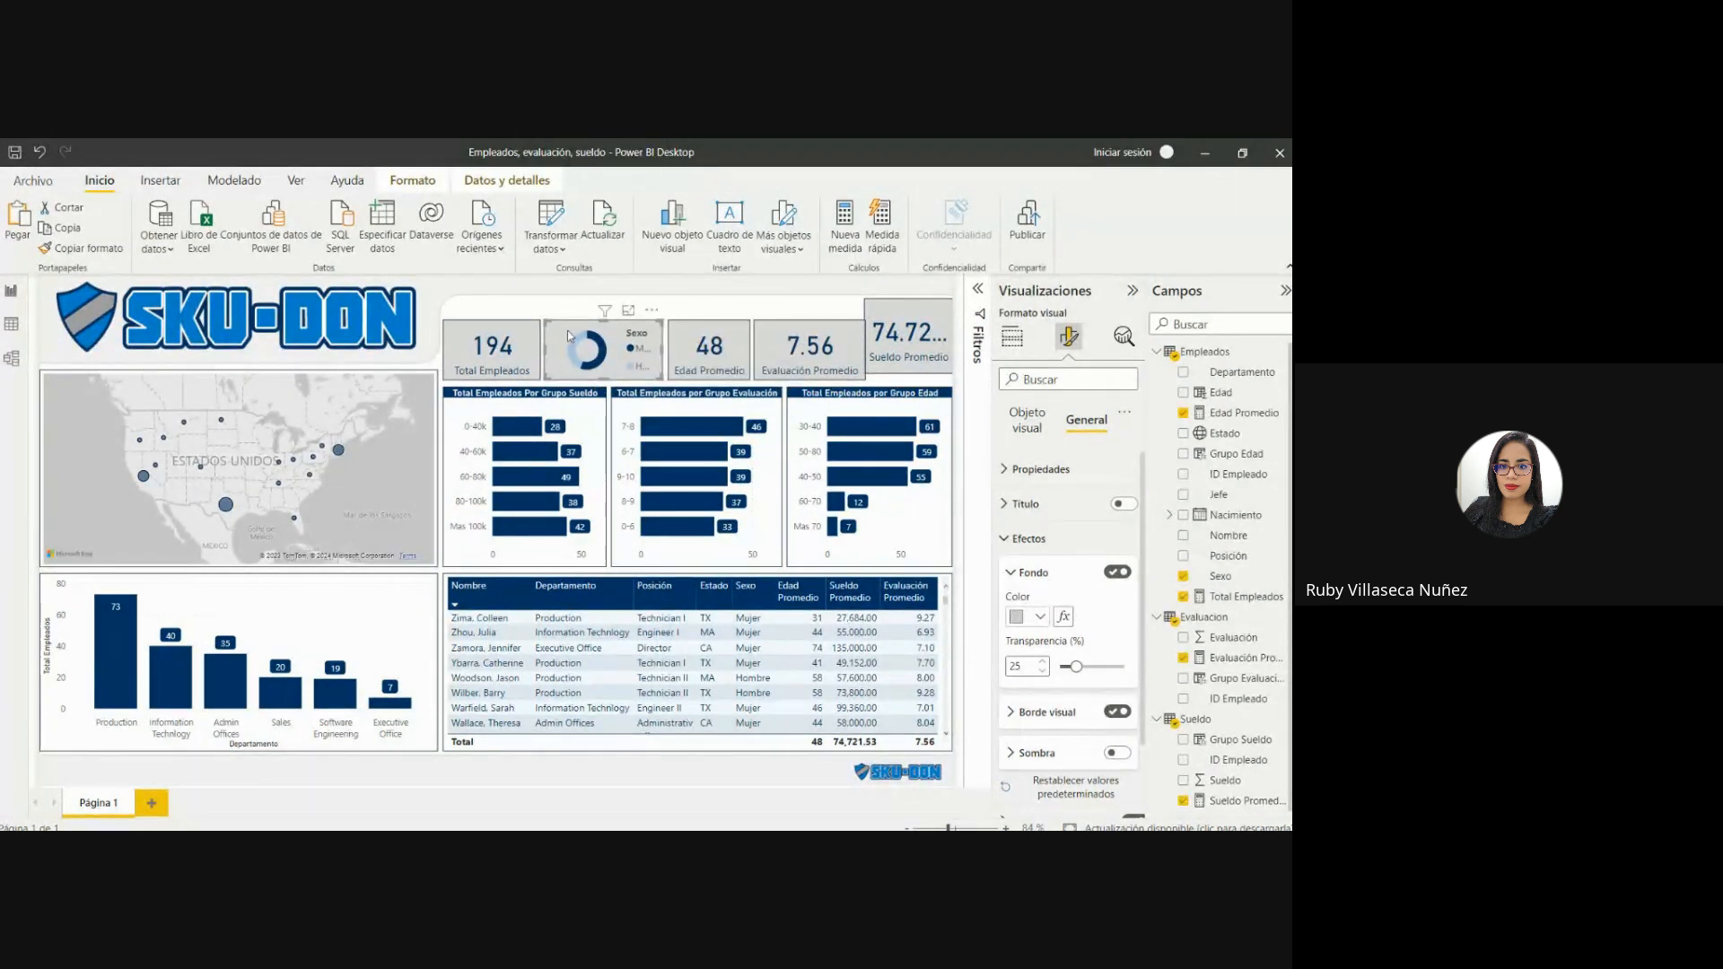
left_click(680, 338)
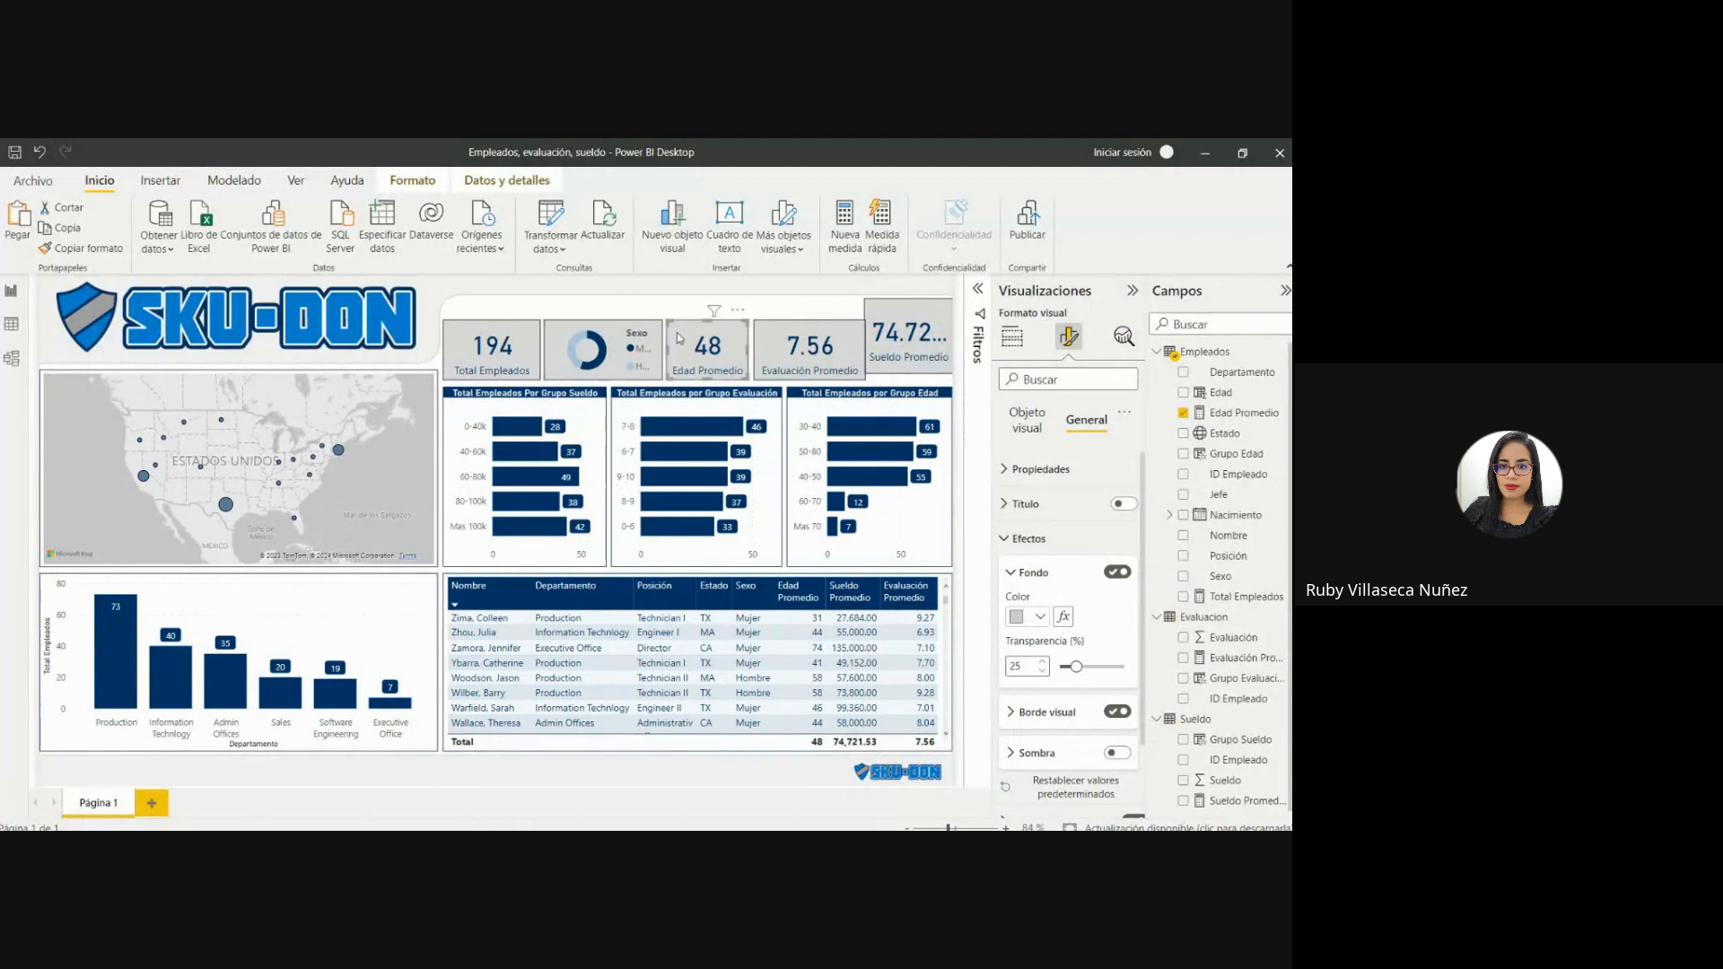
left_click(758, 336)
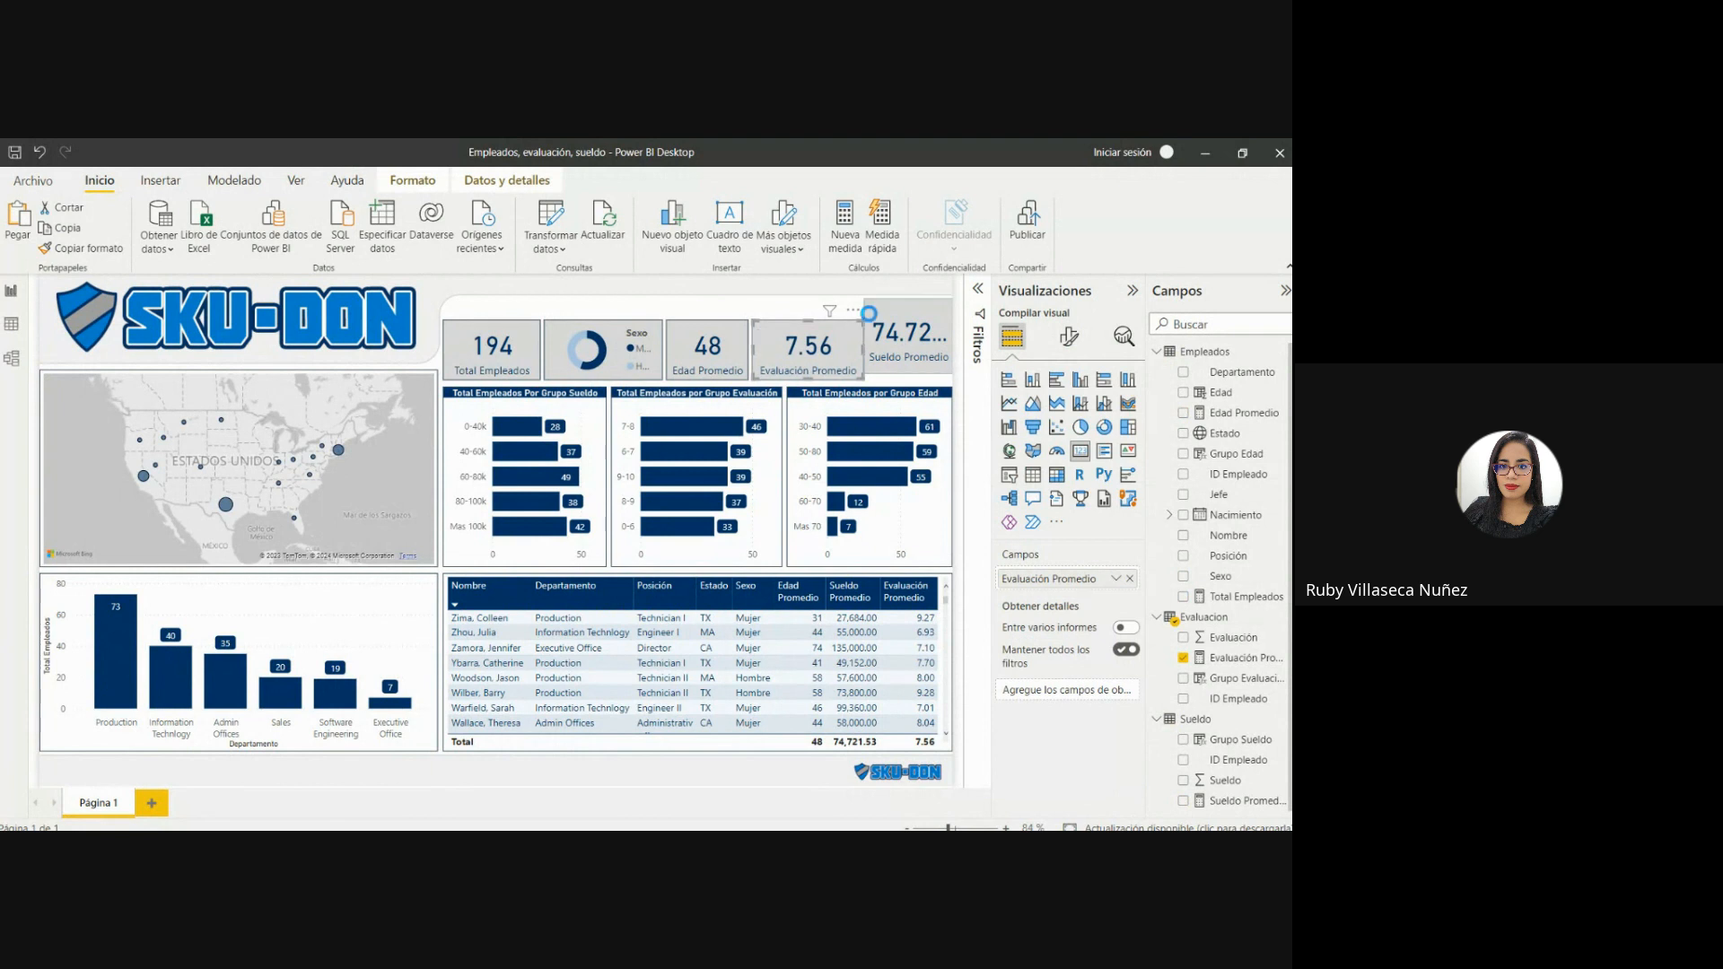
Resize the Sueldo Promedio card to match the card row's height, with its left side meeting the Evaluación Promedio card.
left_click(877, 307)
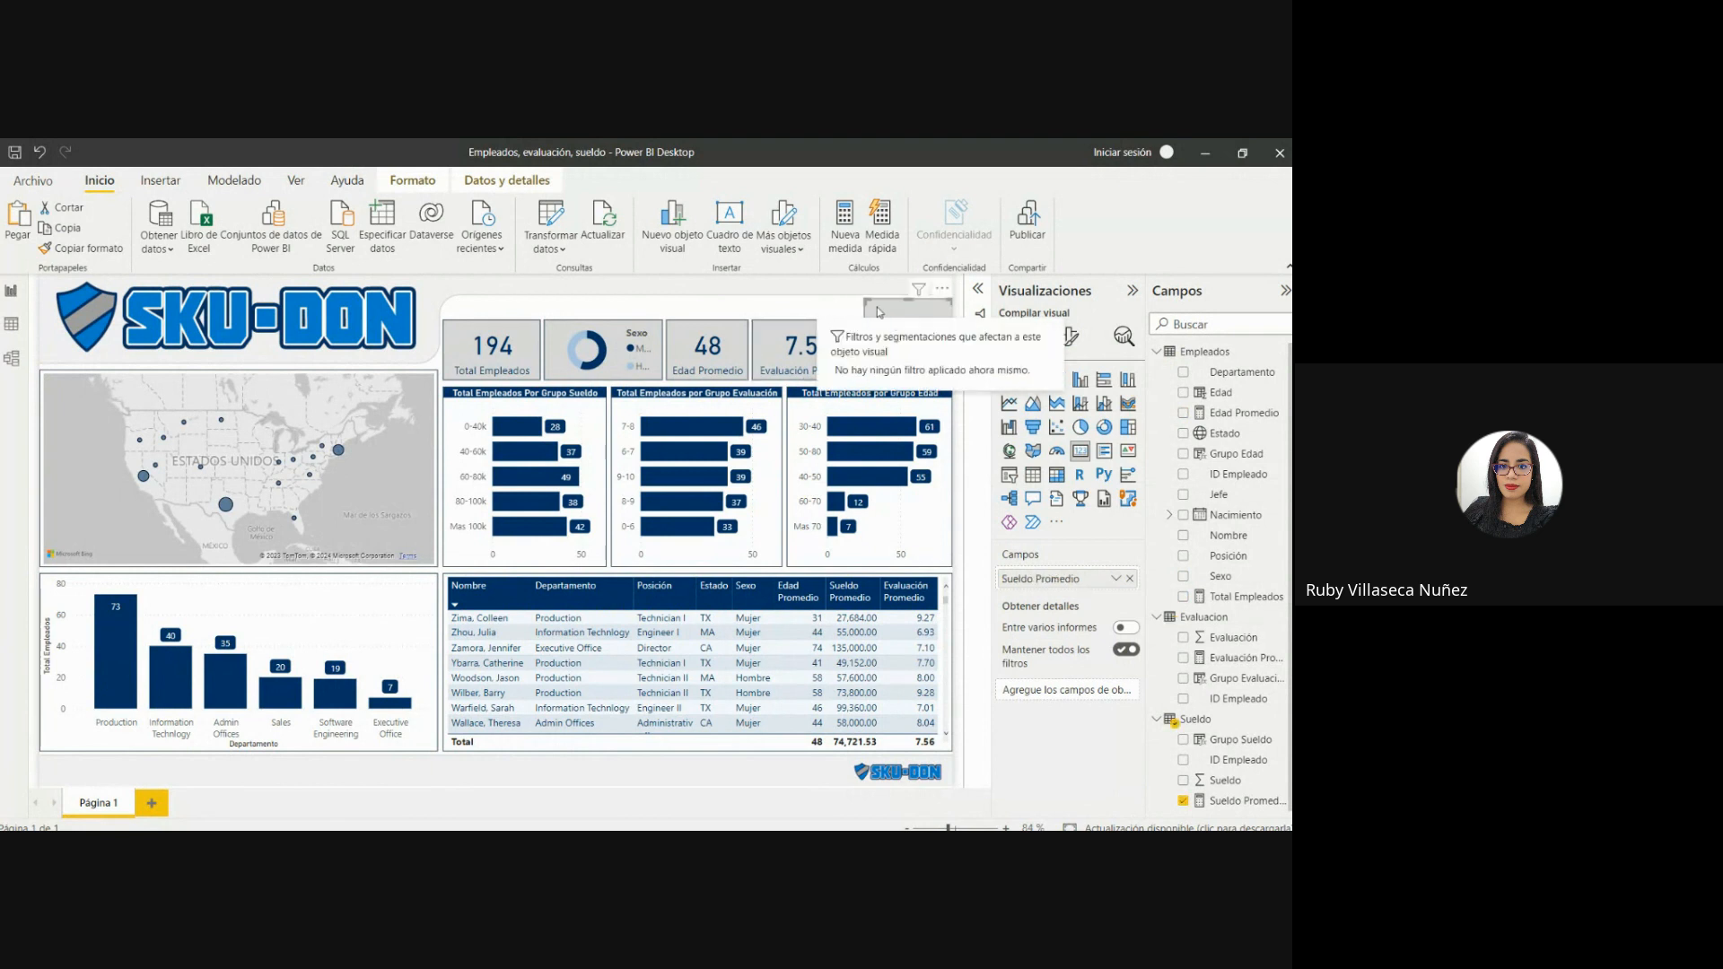
left_click_drag(866, 301, 885, 330)
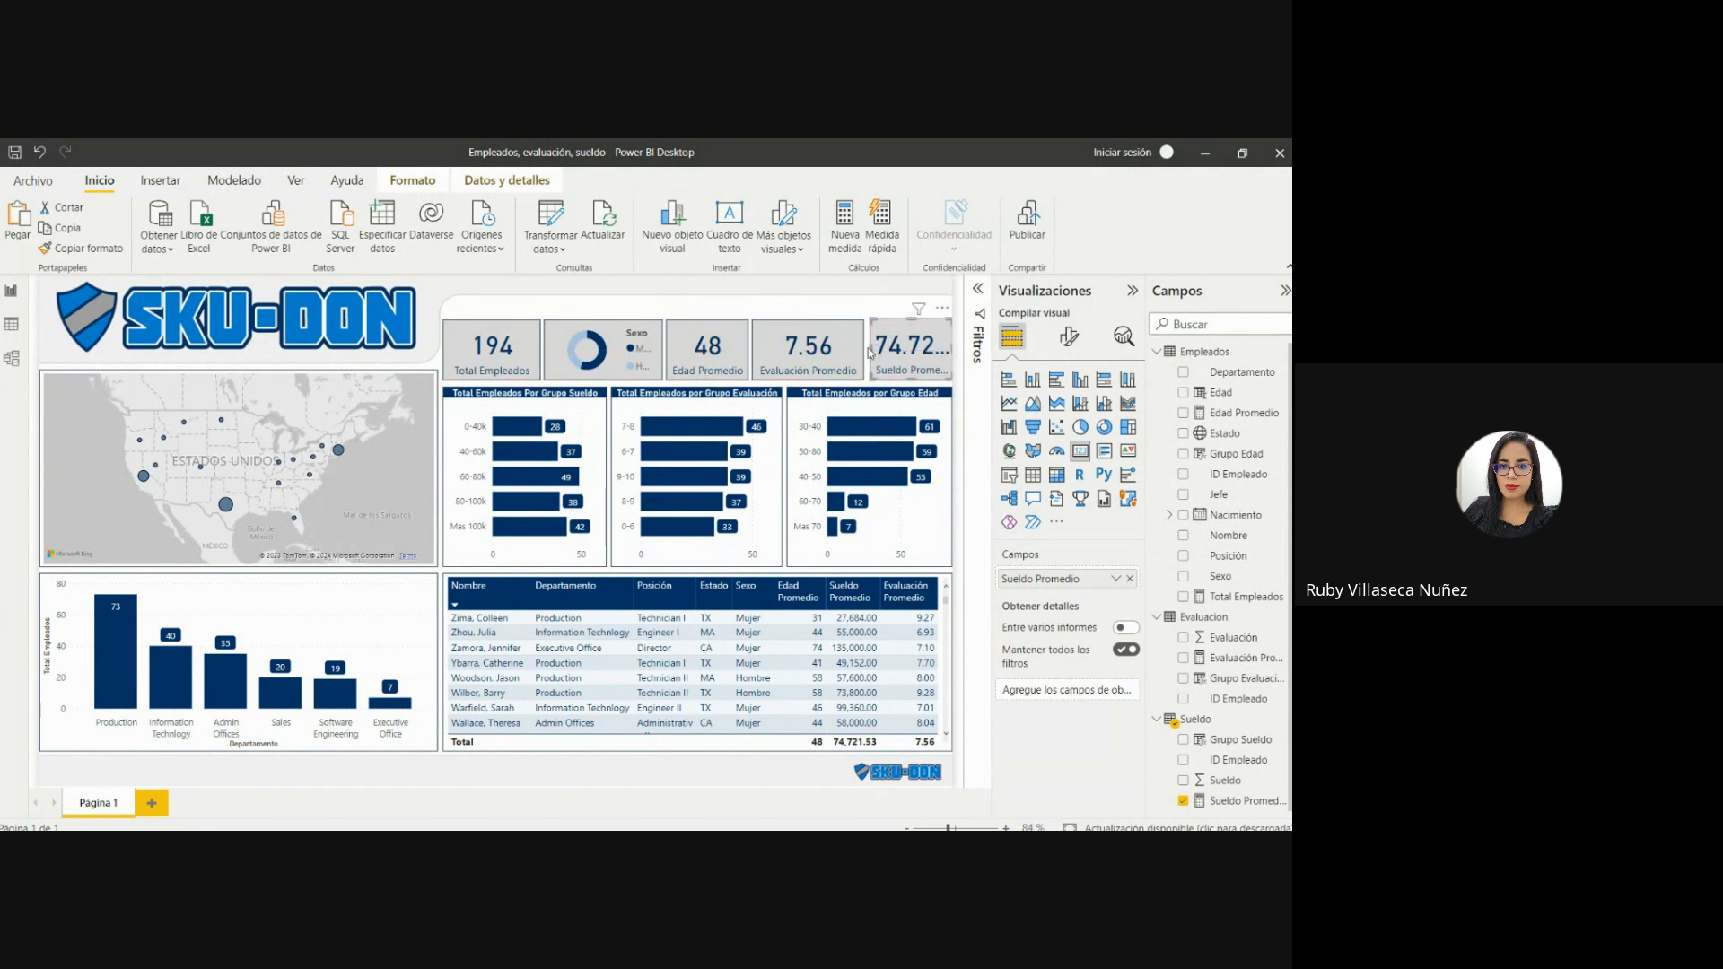
left_click_drag(868, 353, 862, 353)
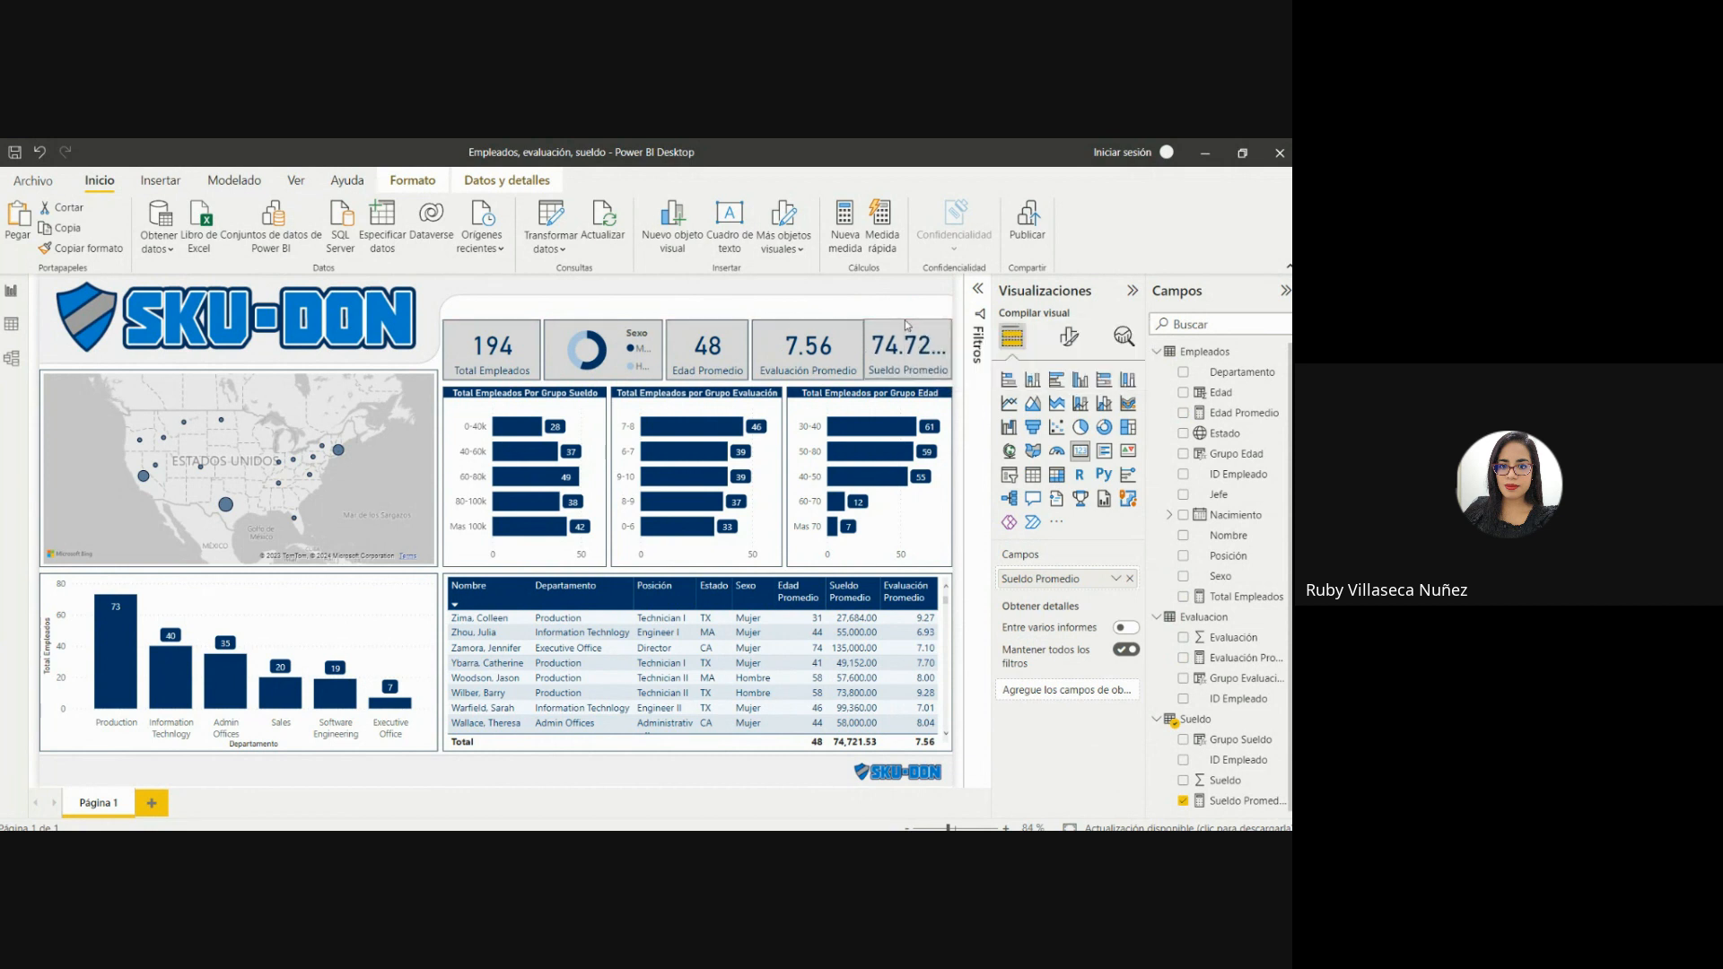
Narrow the Evaluación Promedio card slightly from its right side to leave a gap before Sueldo Promedio.
left_click(843, 357)
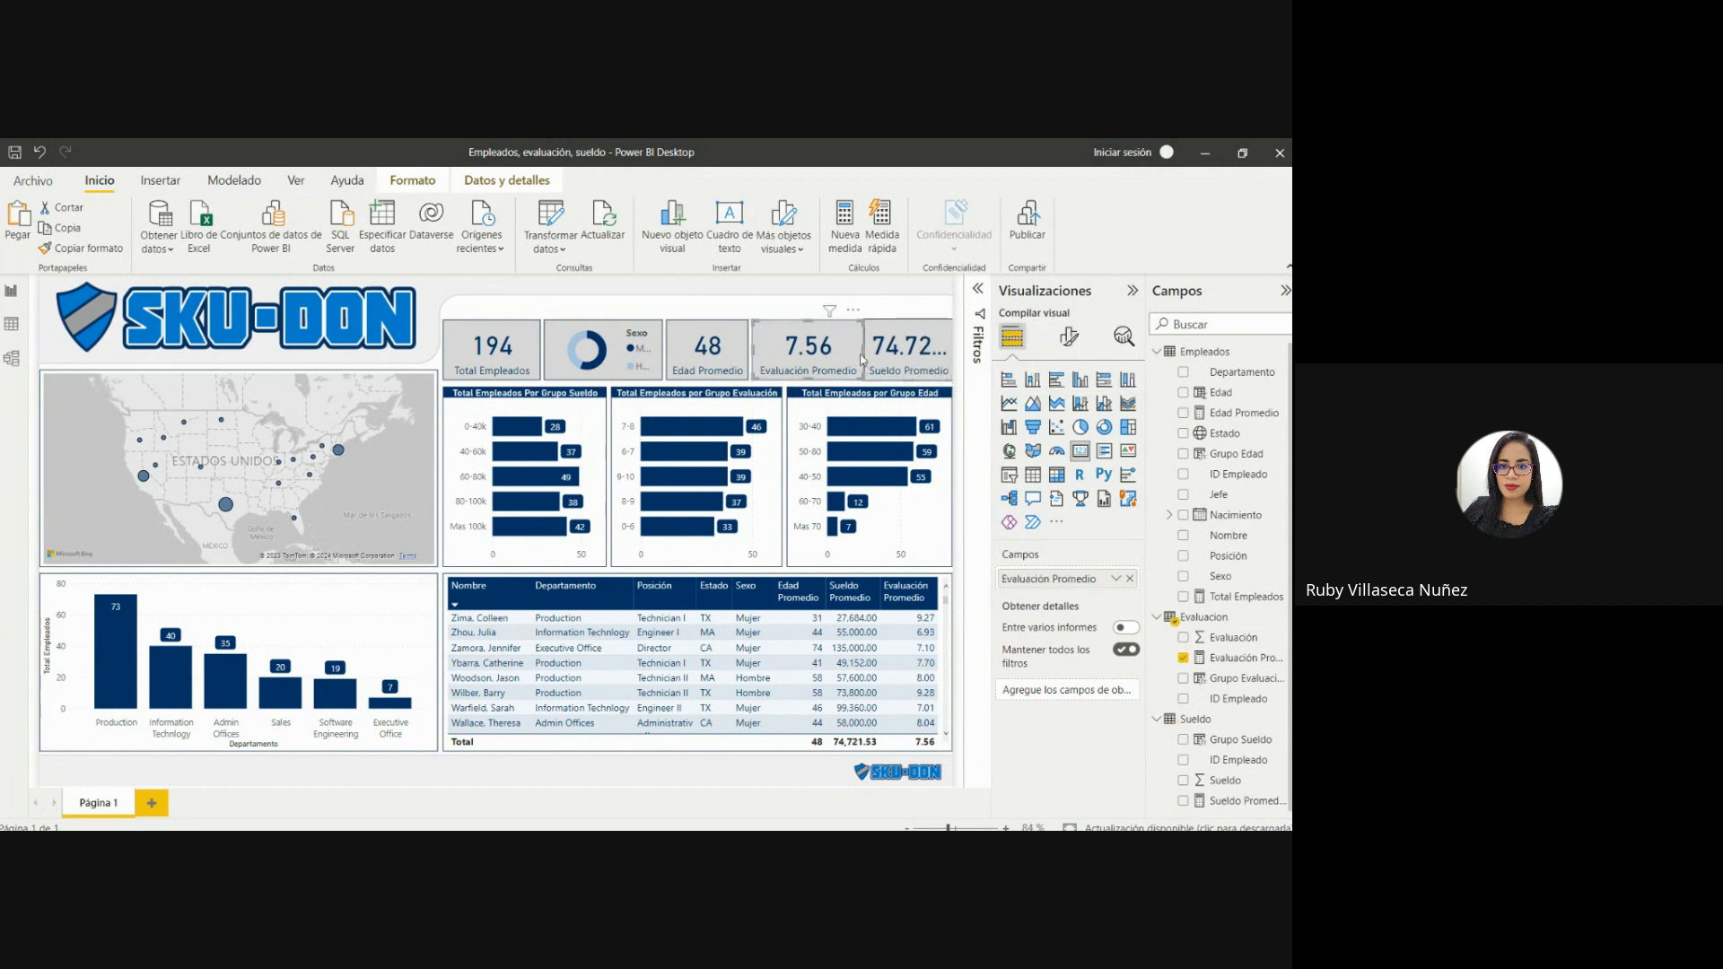
left_click_drag(862, 355, 858, 360)
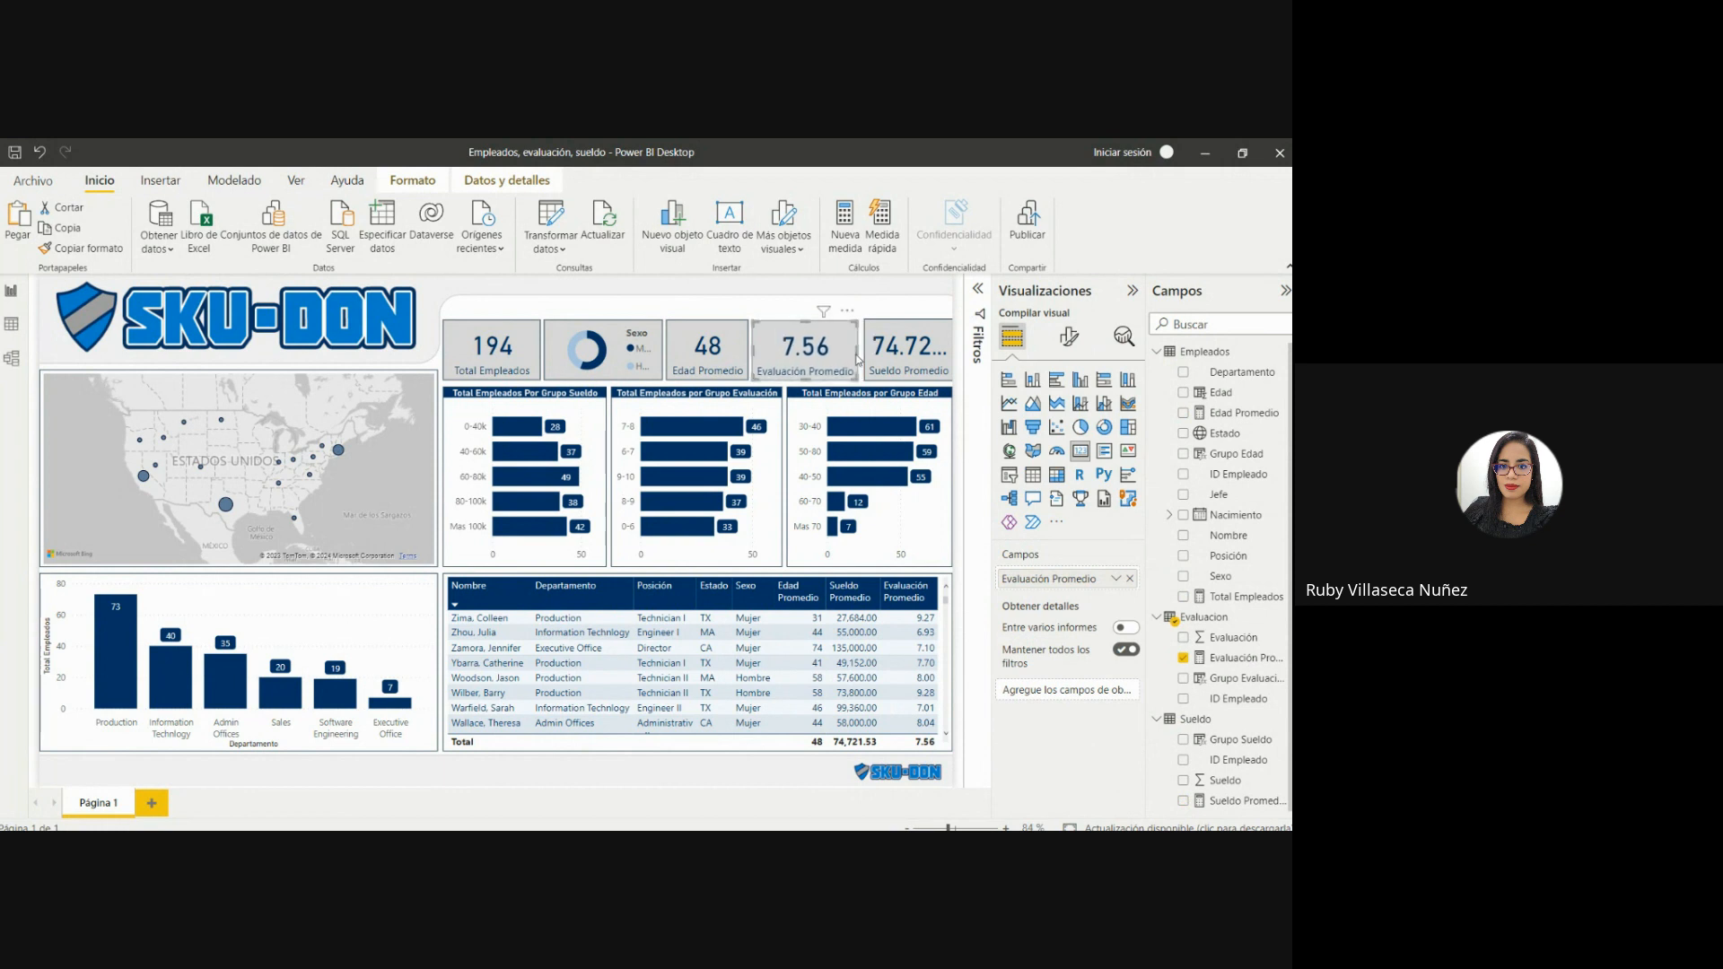
left_click(776, 298)
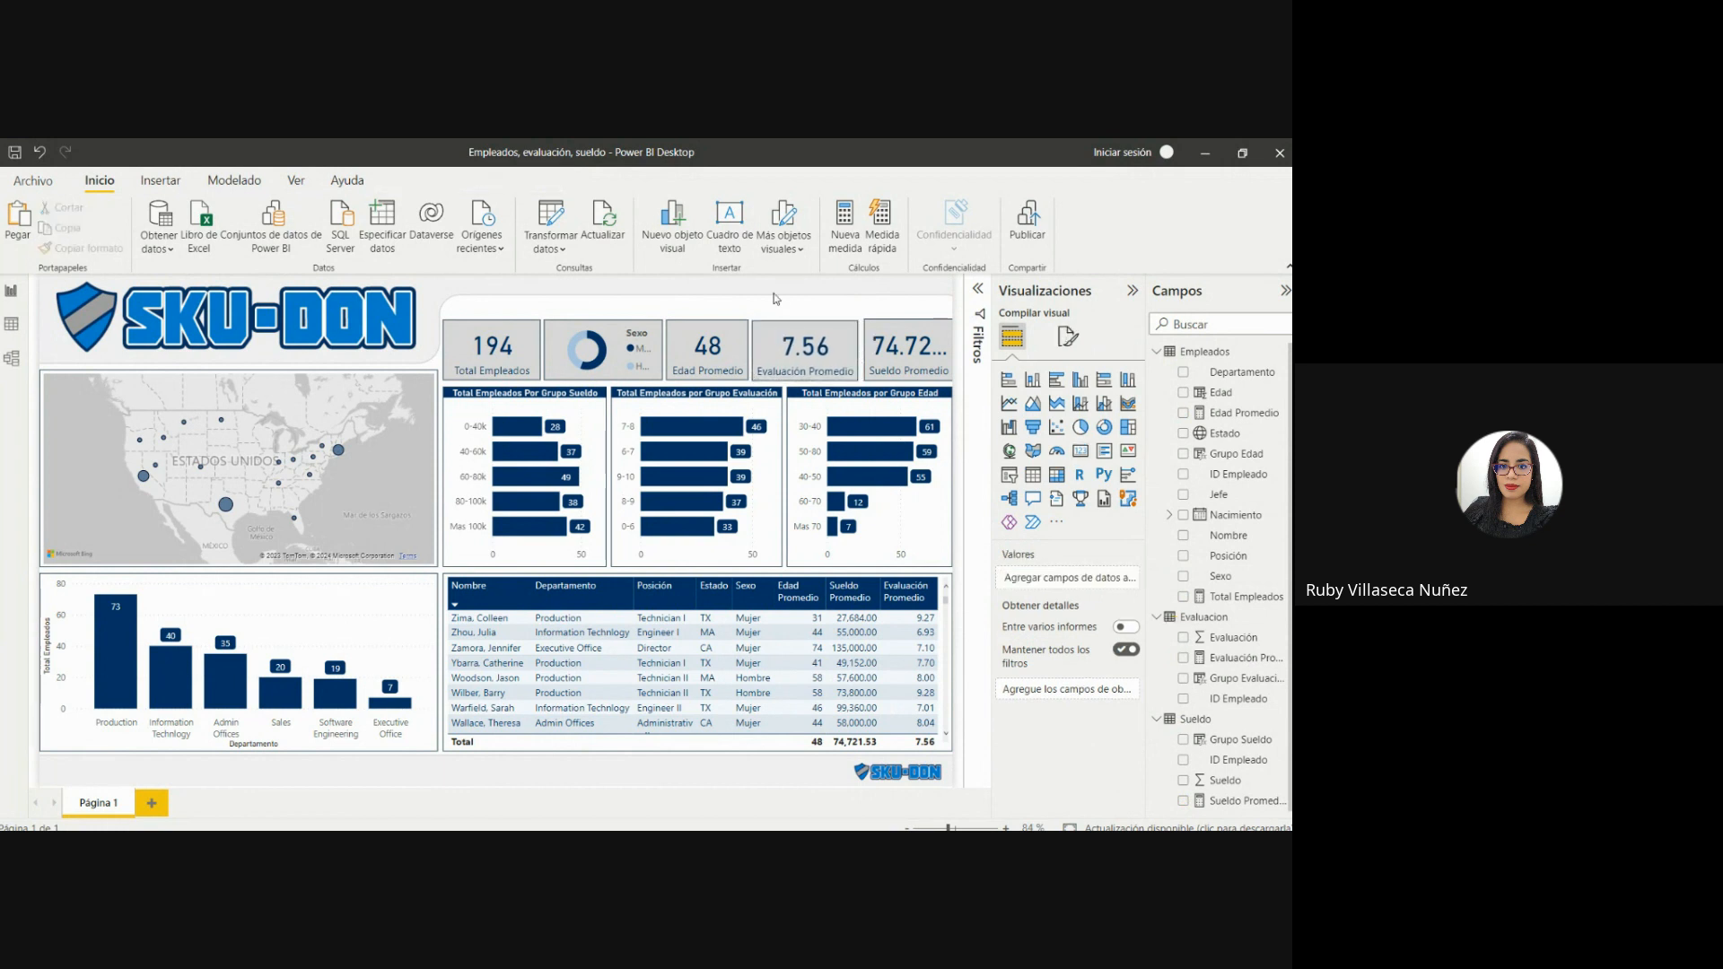
left_click(811, 320)
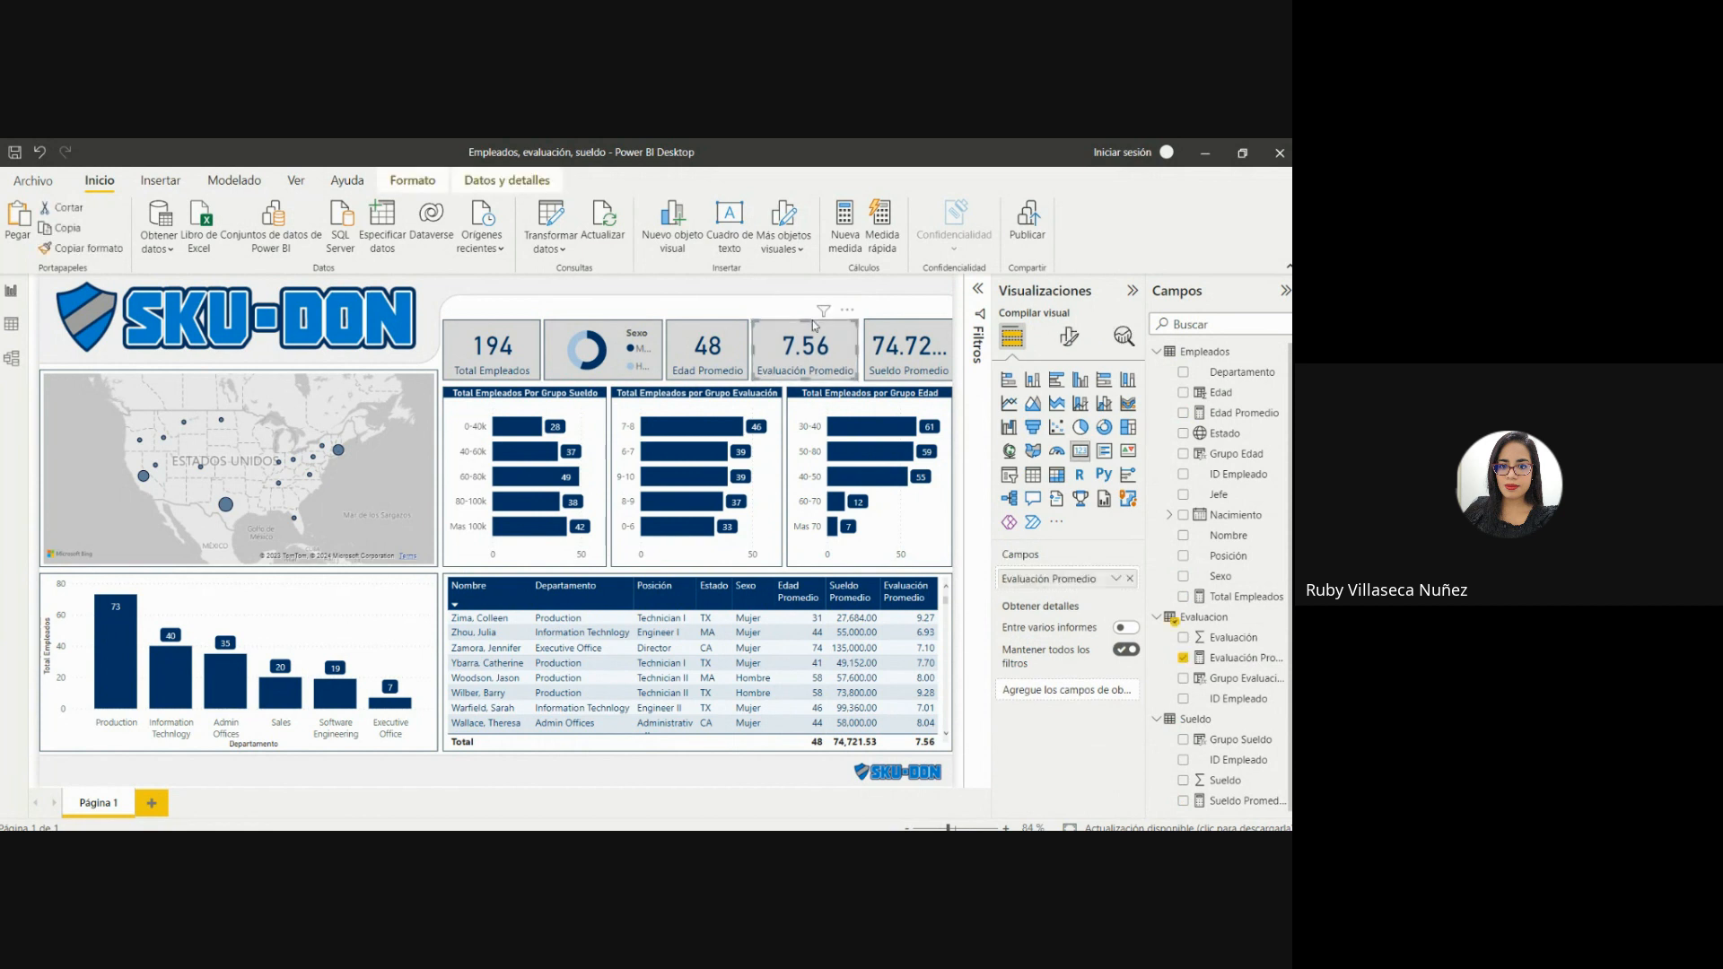
left_click(779, 311)
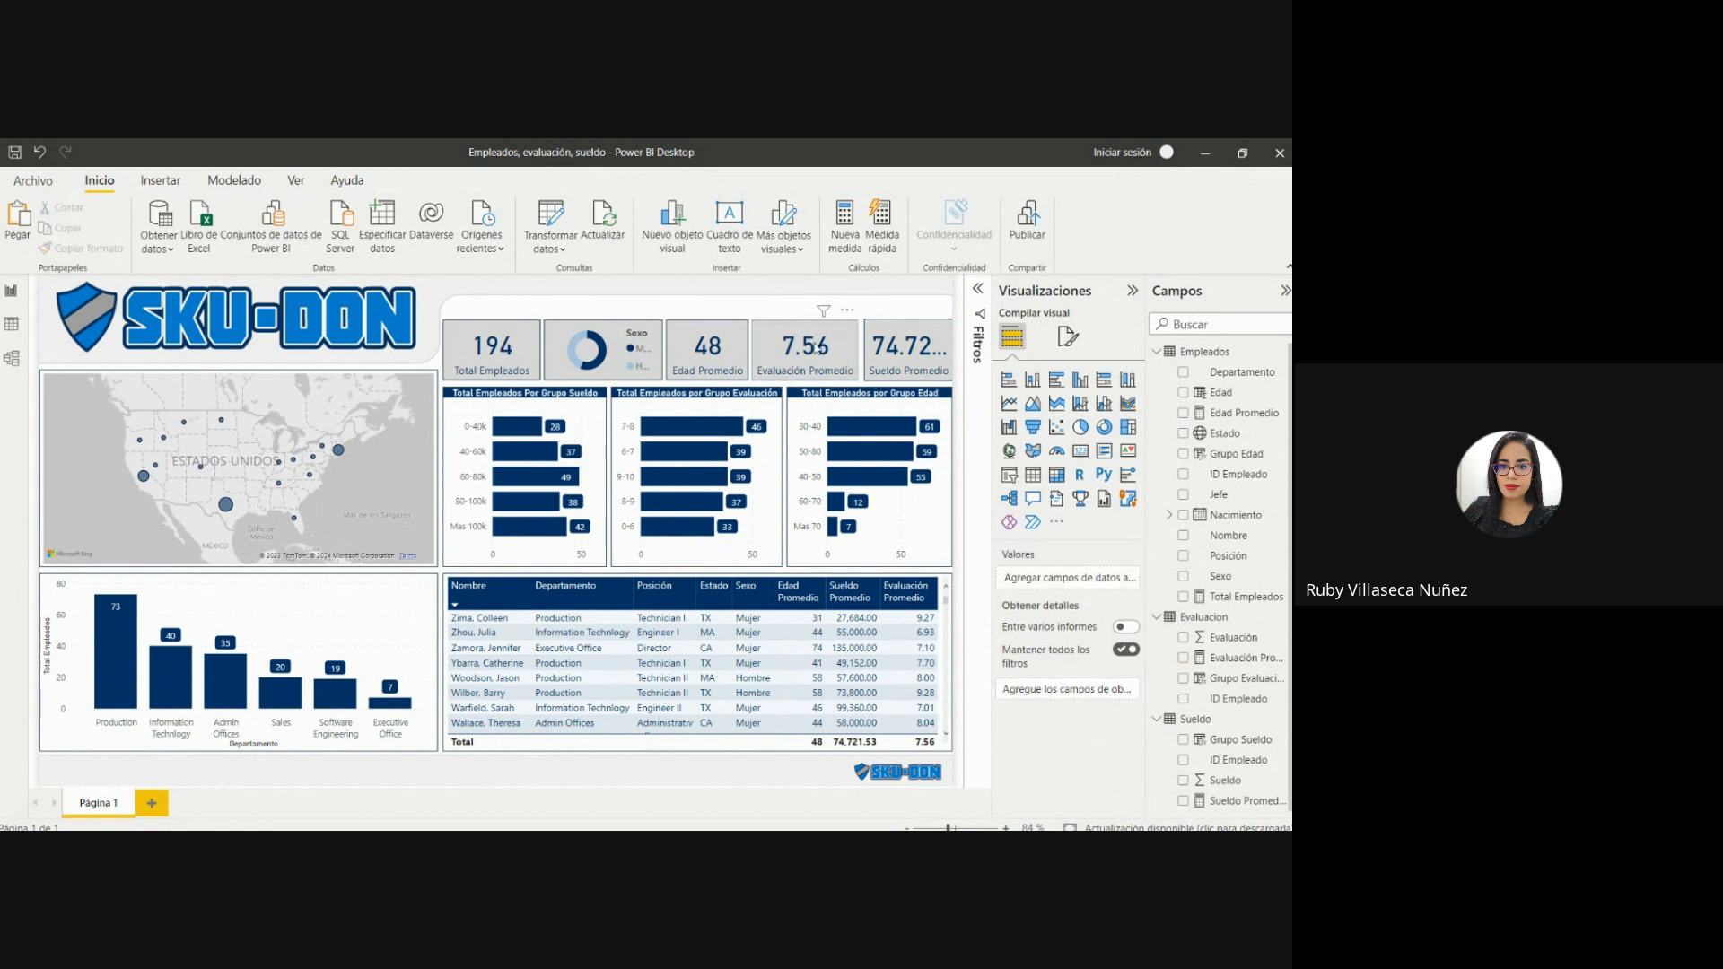
Shift the Sueldo Promedio card left against Evaluación Promedio and widen it to the right edge of the Grupo Edad chart.
left_click(880, 335)
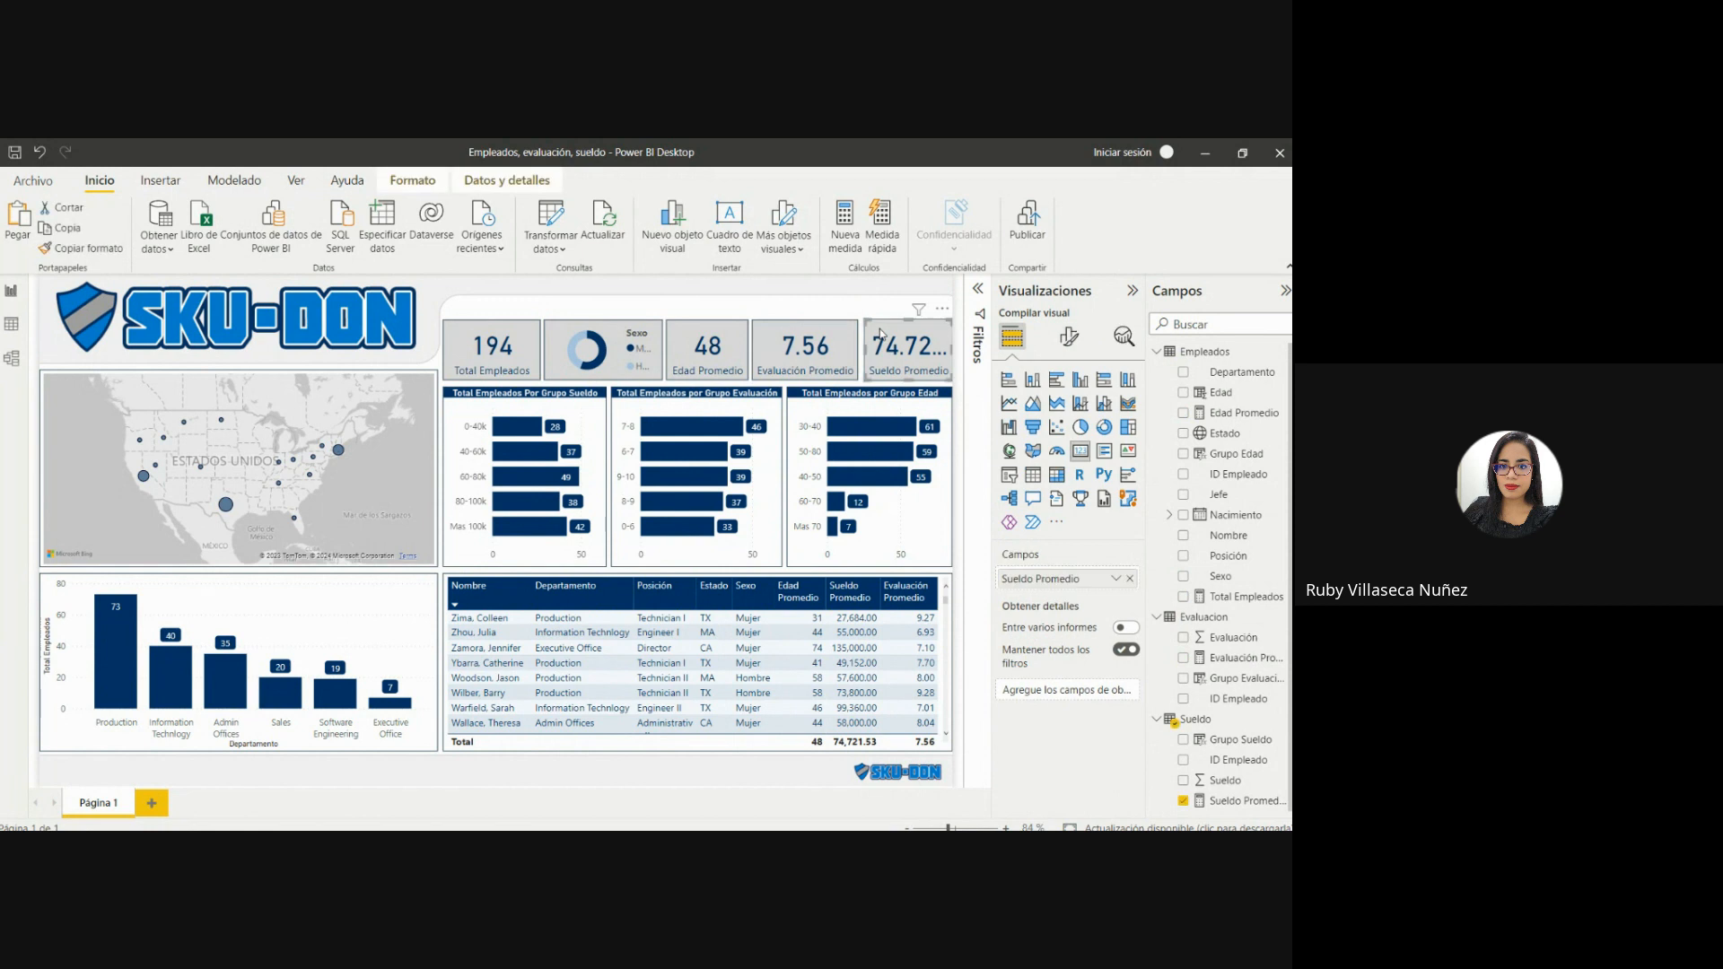
key("Left")
key("Left")
key("Left")
key("Left")
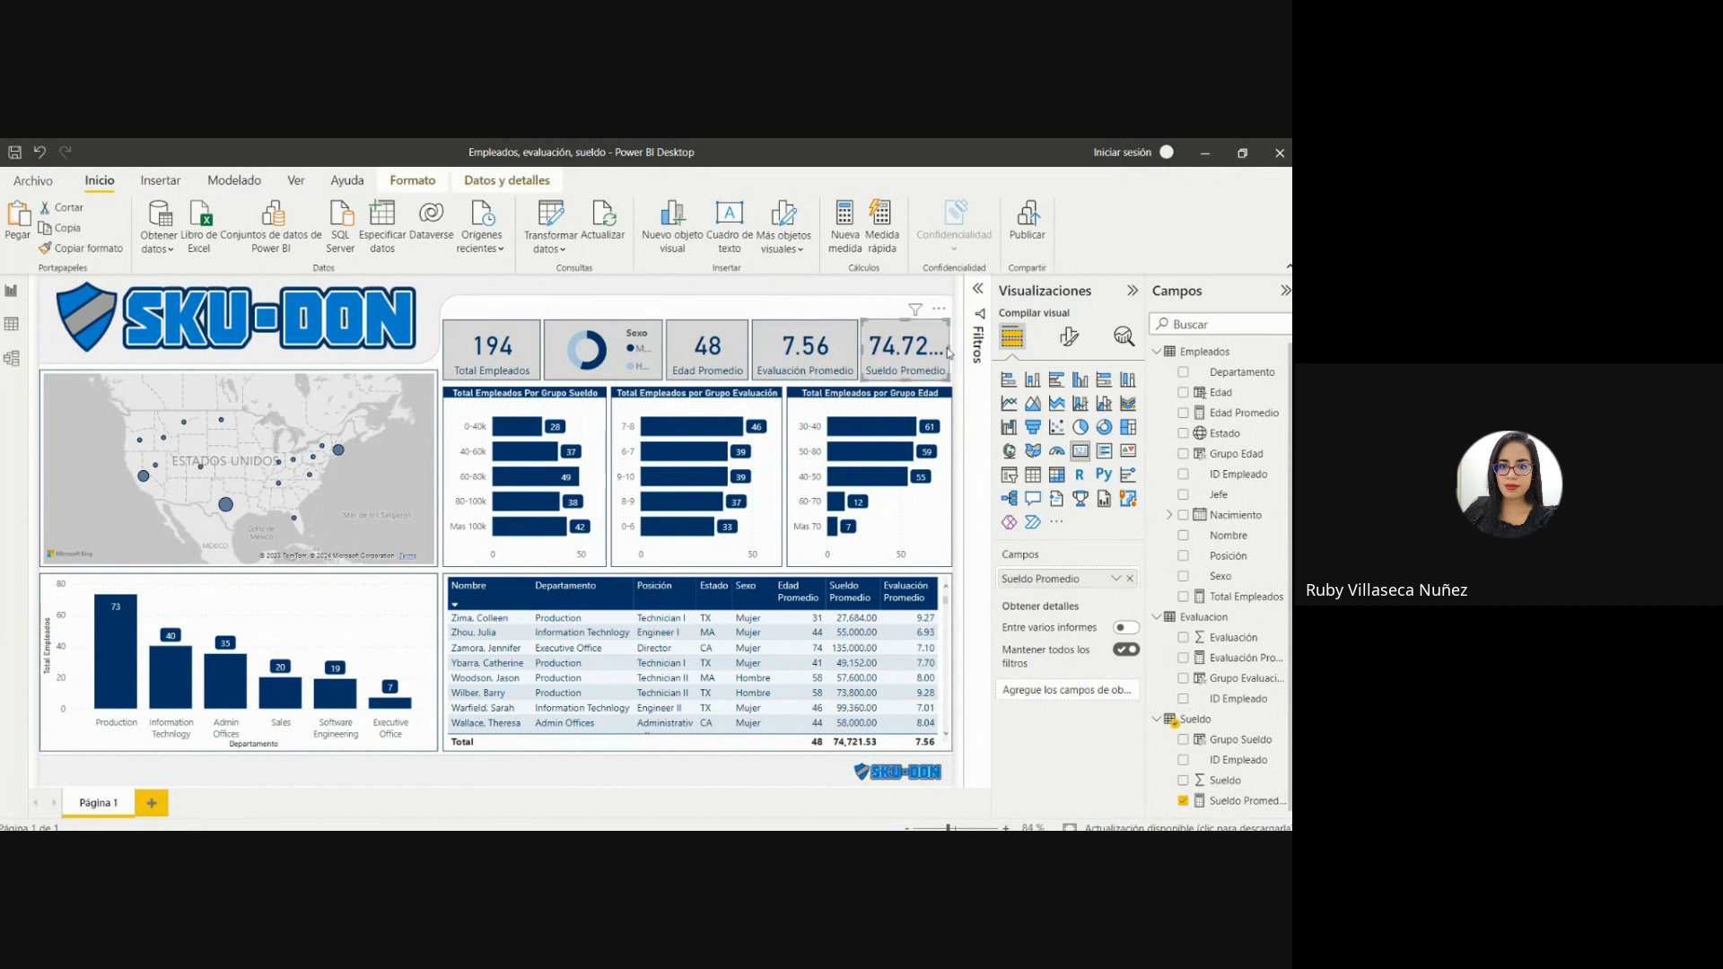
left_click_drag(949, 347, 952, 347)
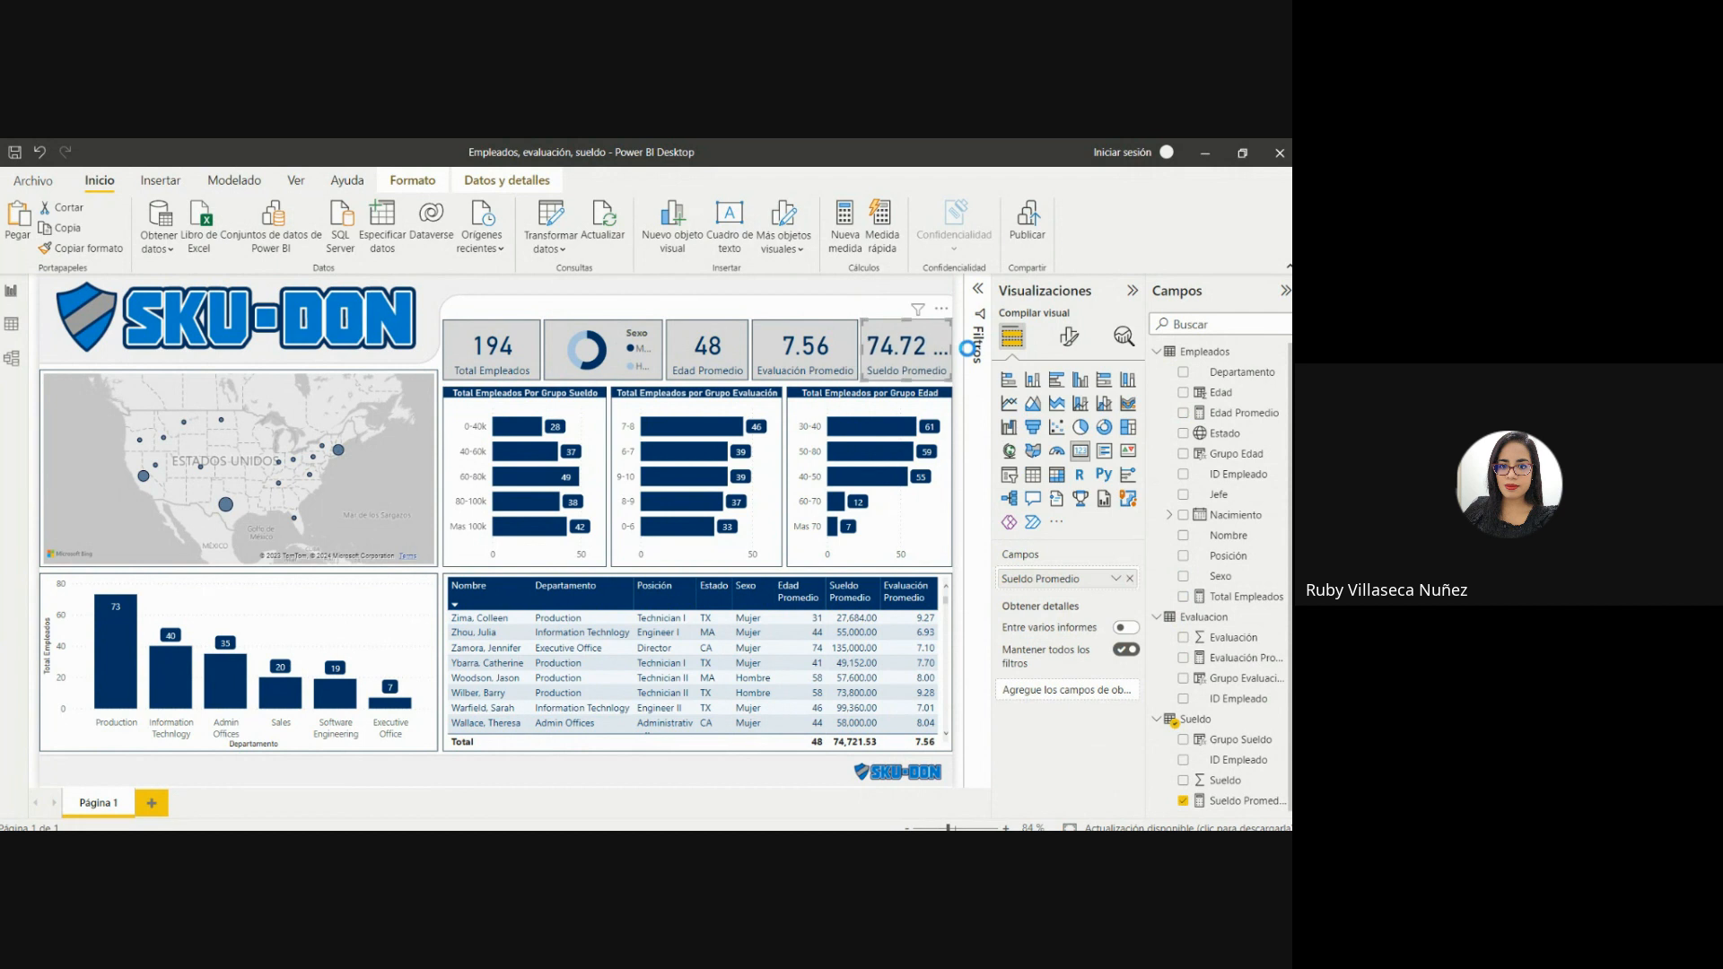
Widen the Edad Promedio card up to Evaluación Promedio and narrow the Total Empleados card from its right side.
left_click(749, 350)
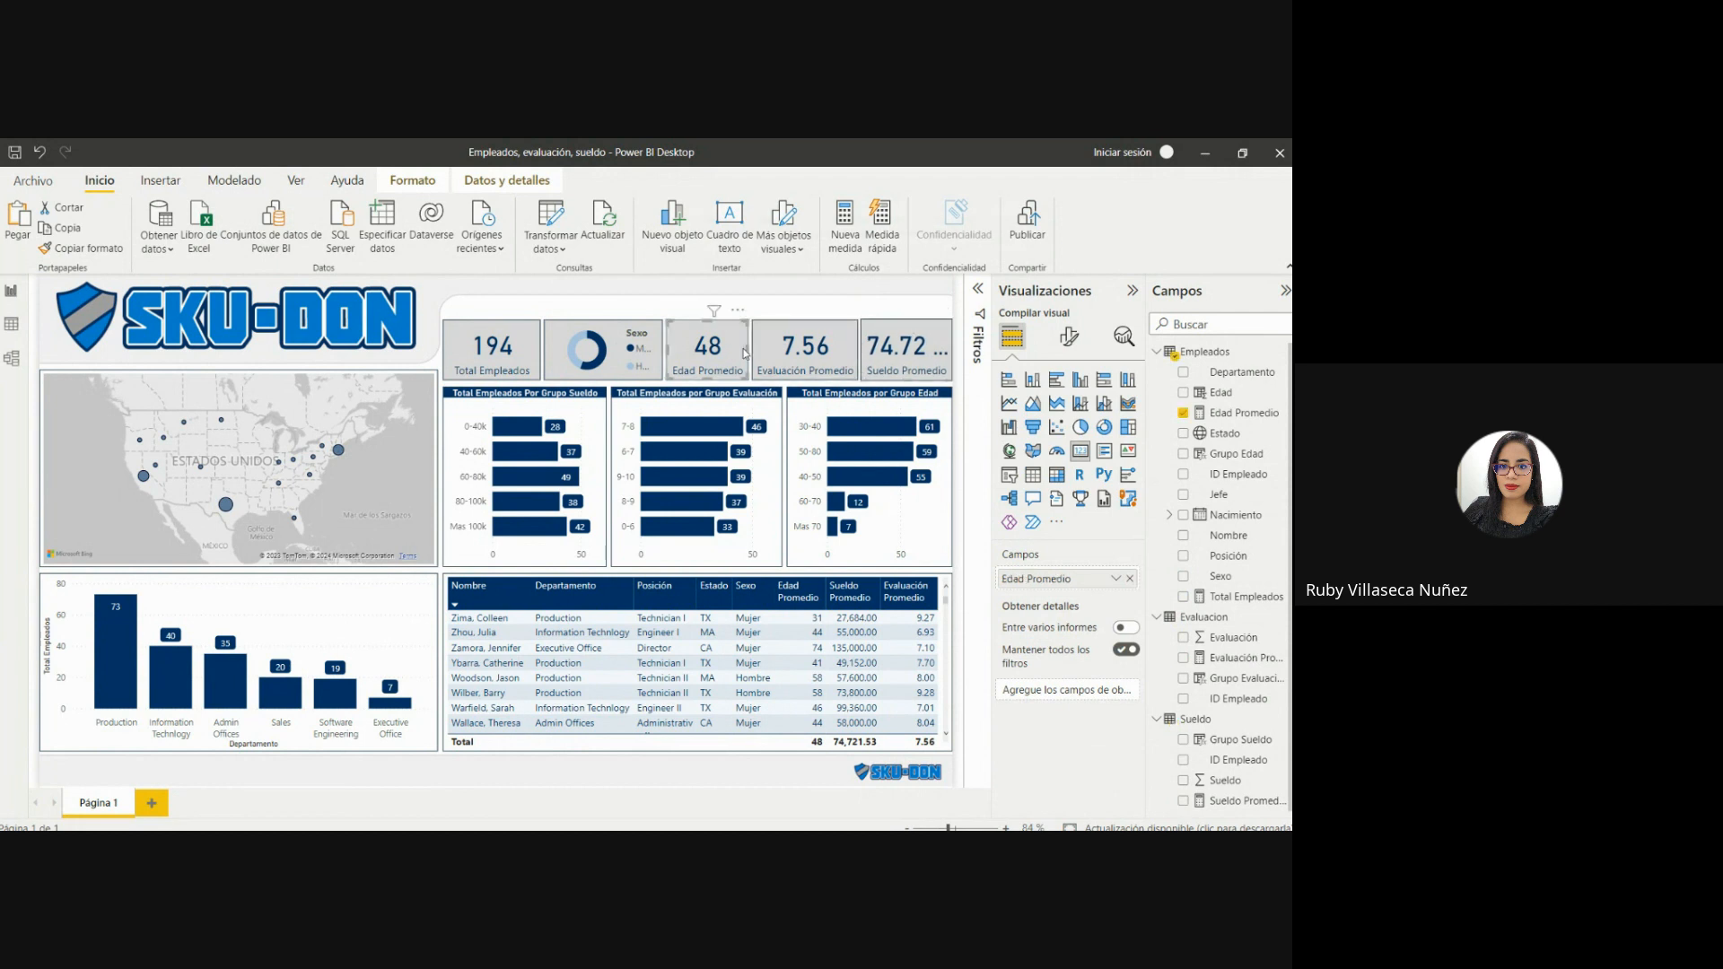
left_click_drag(744, 353, 750, 354)
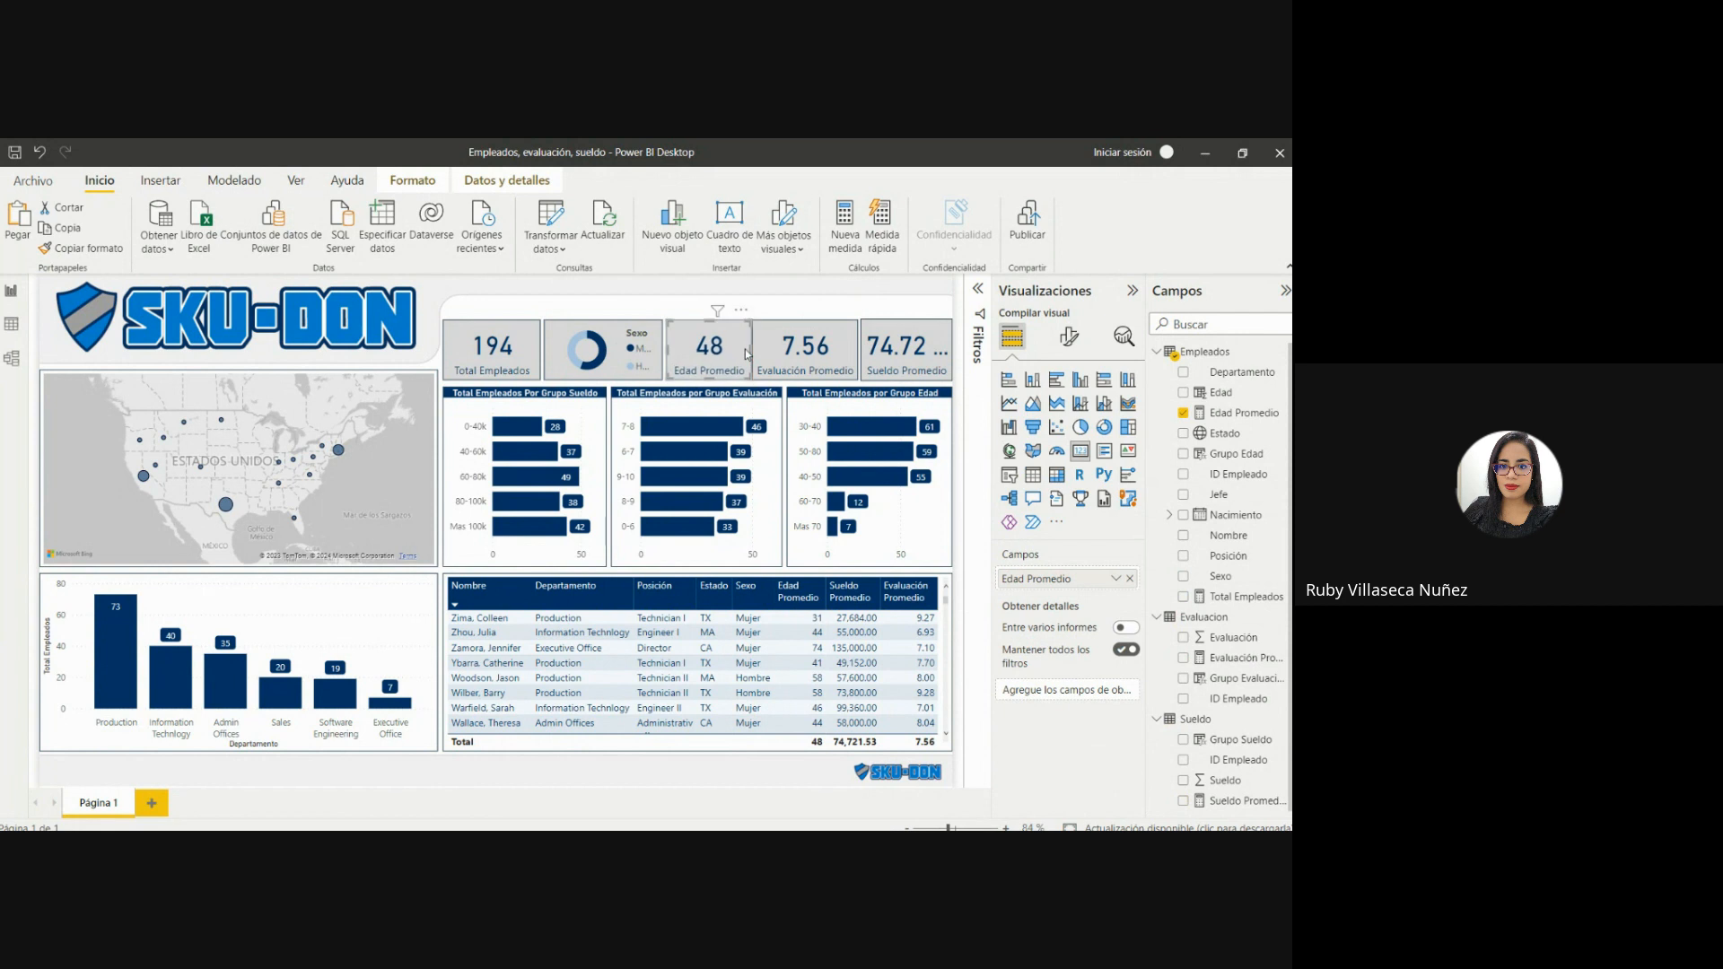
left_click(532, 348)
left_click_drag(540, 348, 533, 351)
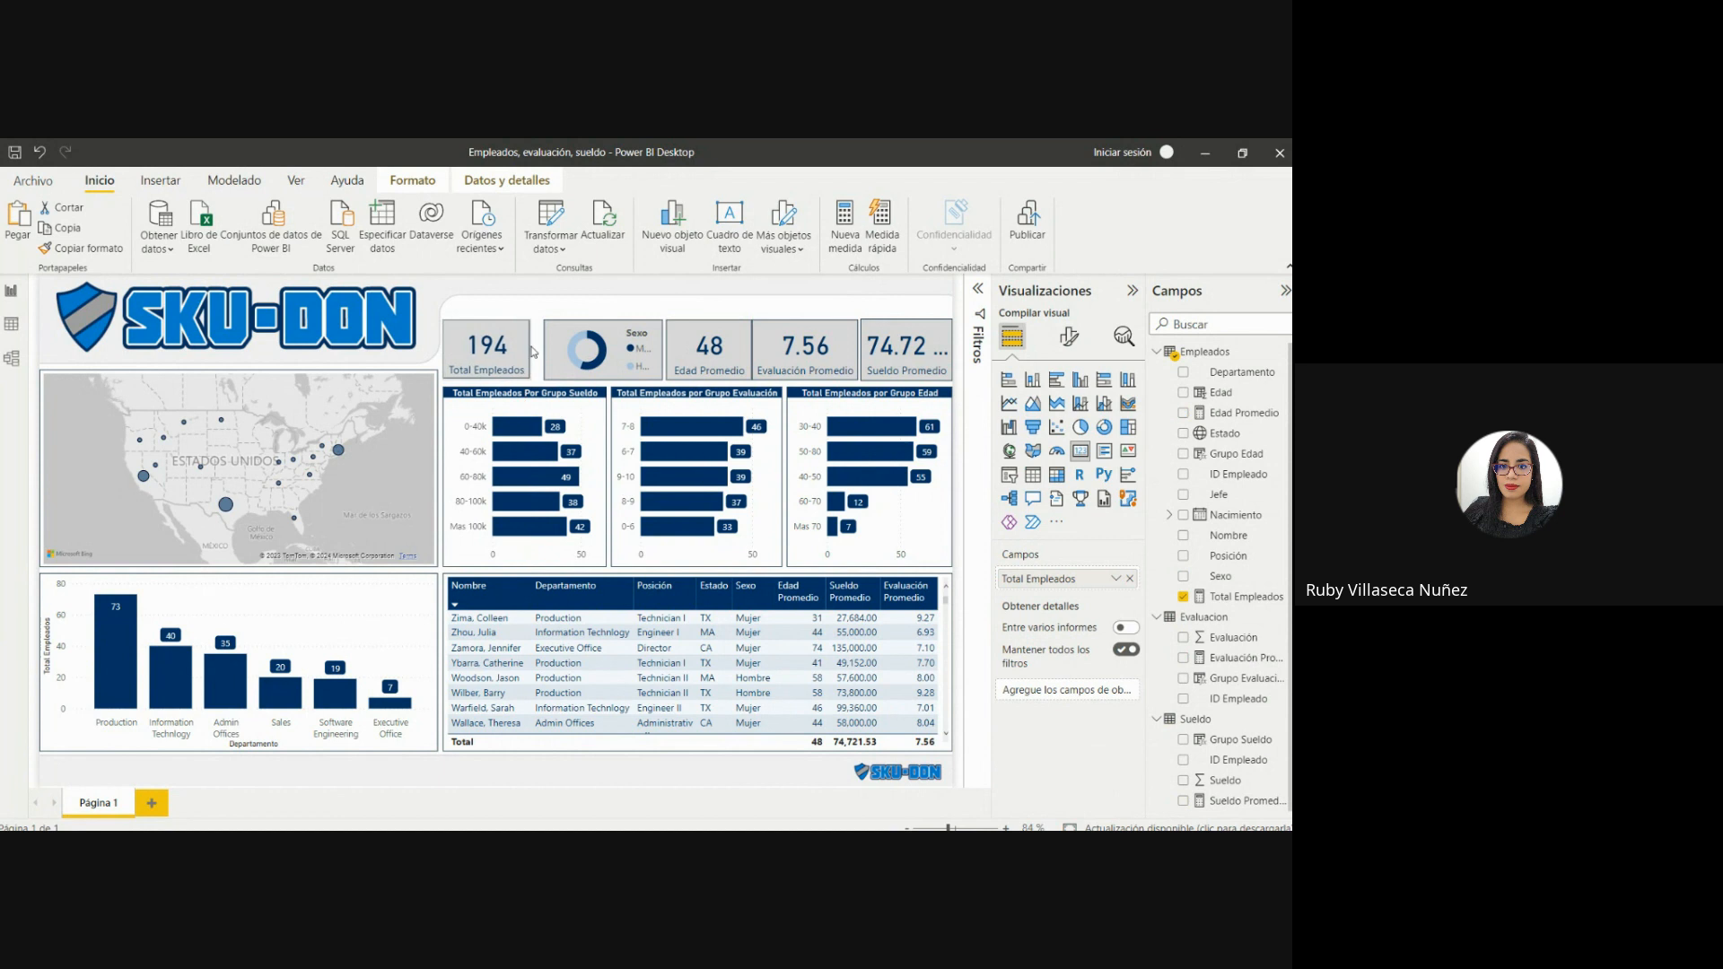
Nudge the donut chart left until it sits close beside the Total Empleados card.
left_click(552, 350)
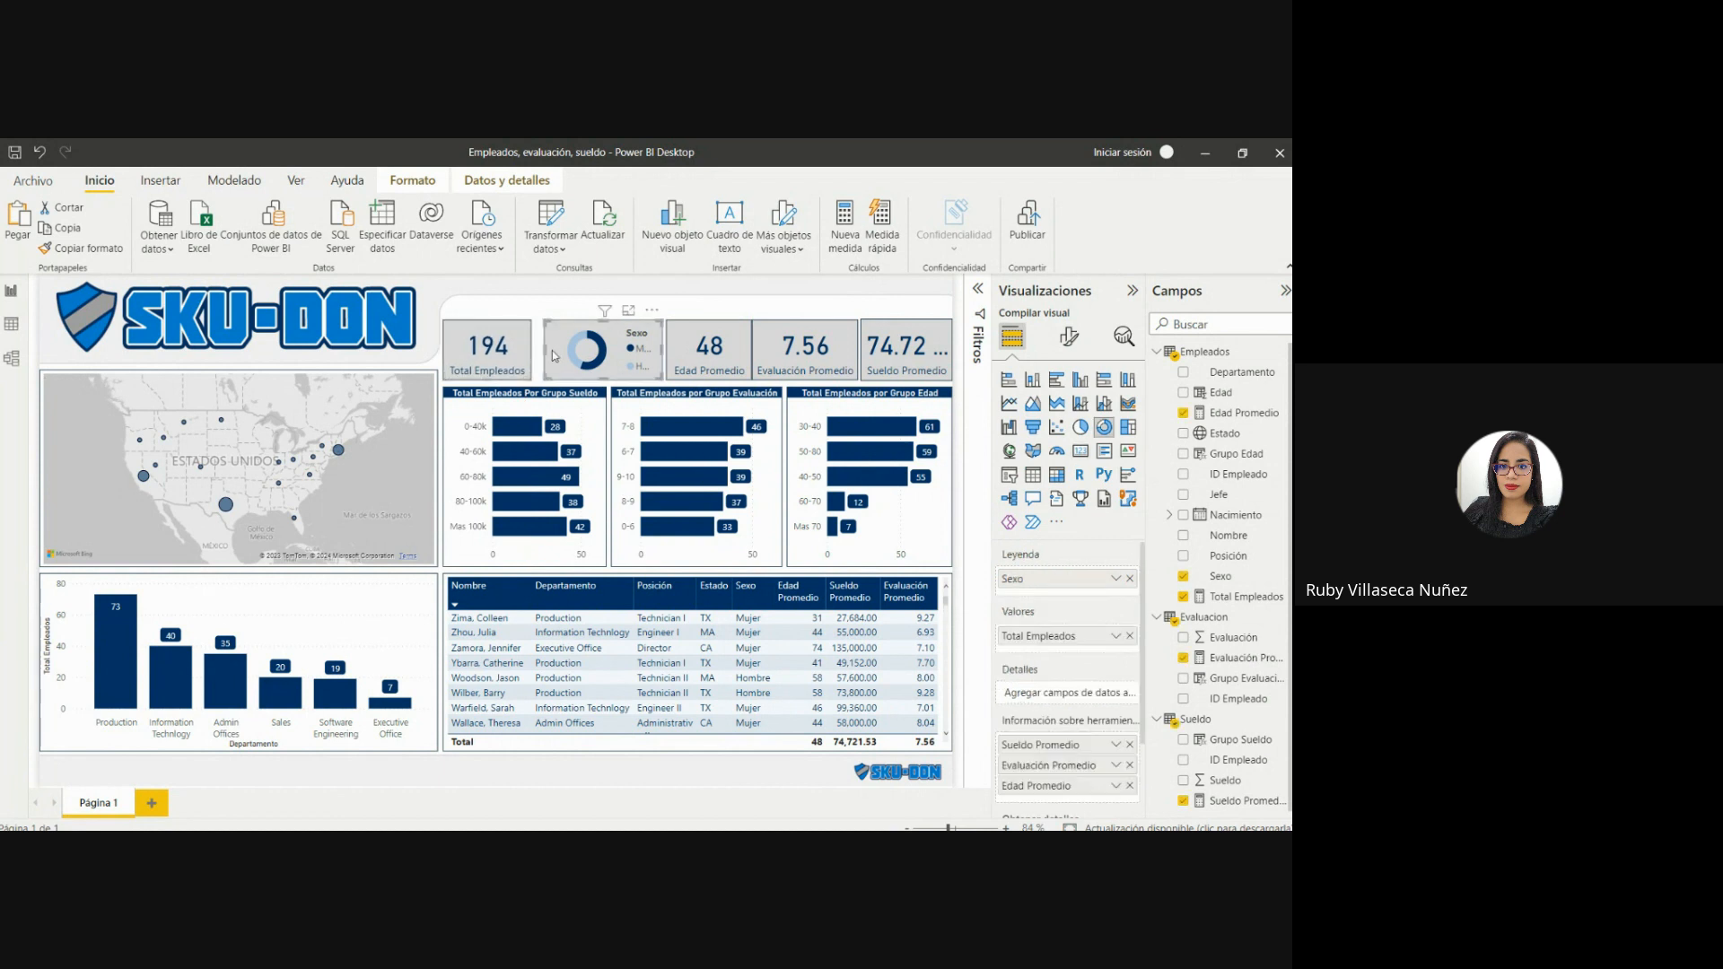
key("Left")
key("Left")
key("Left")
key("Left")
key("Left")
key("Left")
key("Left")
key("Left")
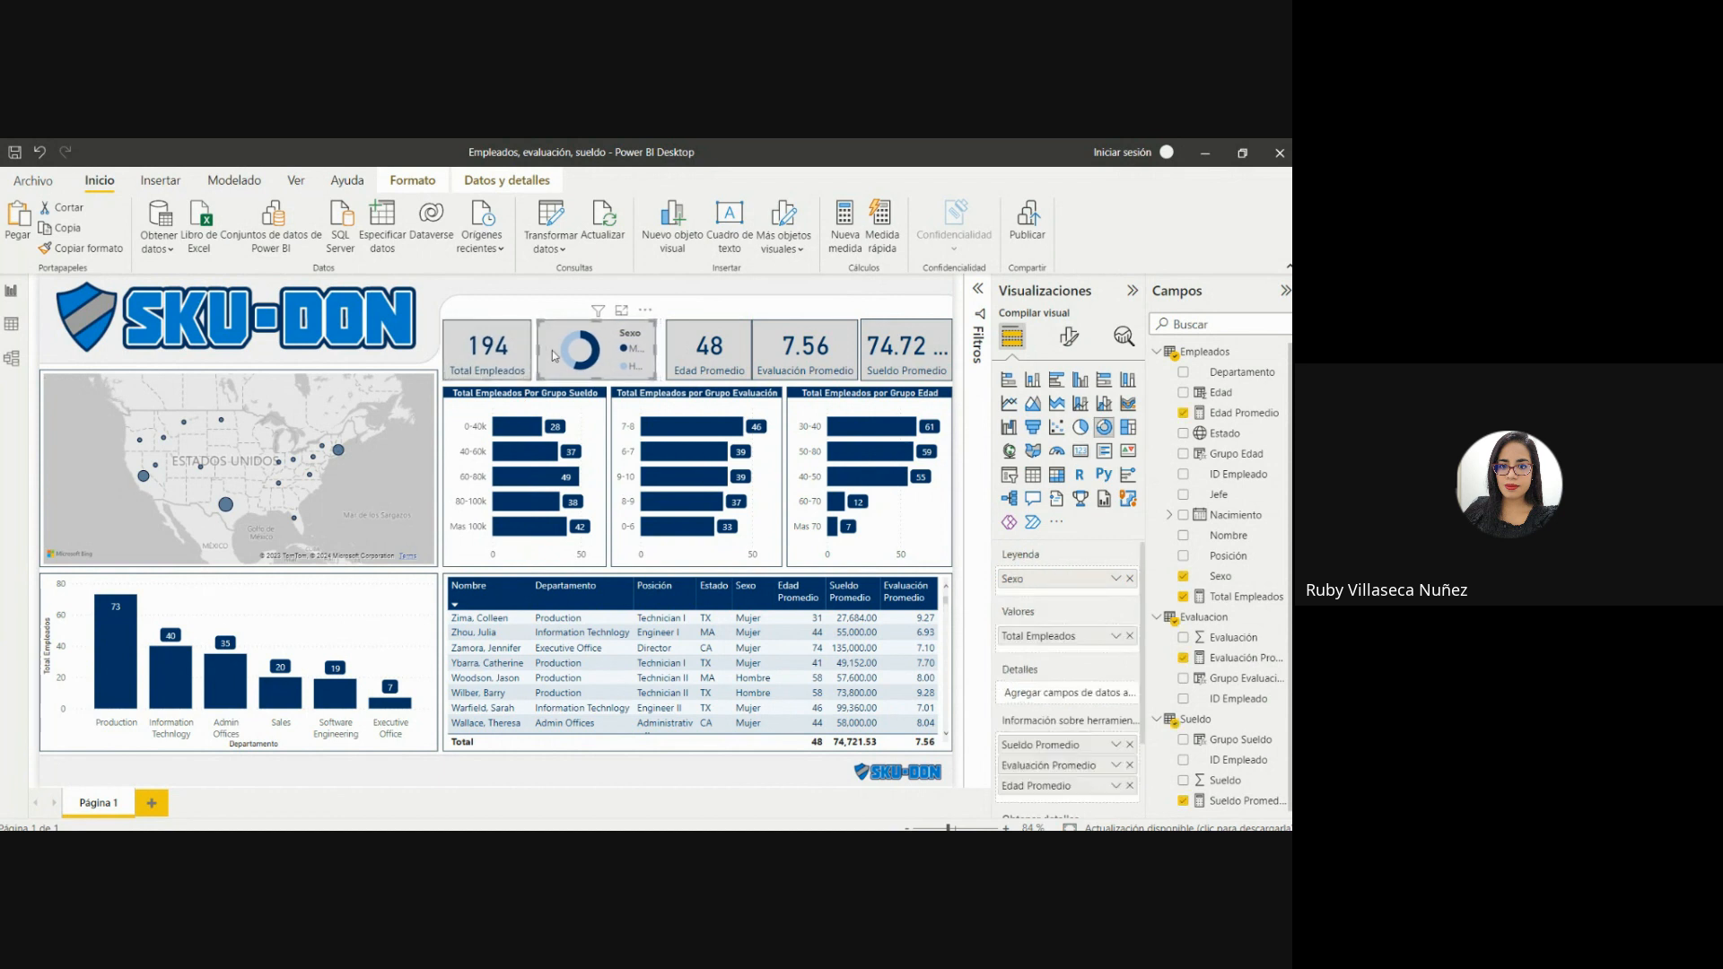
key("Left")
key("Left")
key("Left")
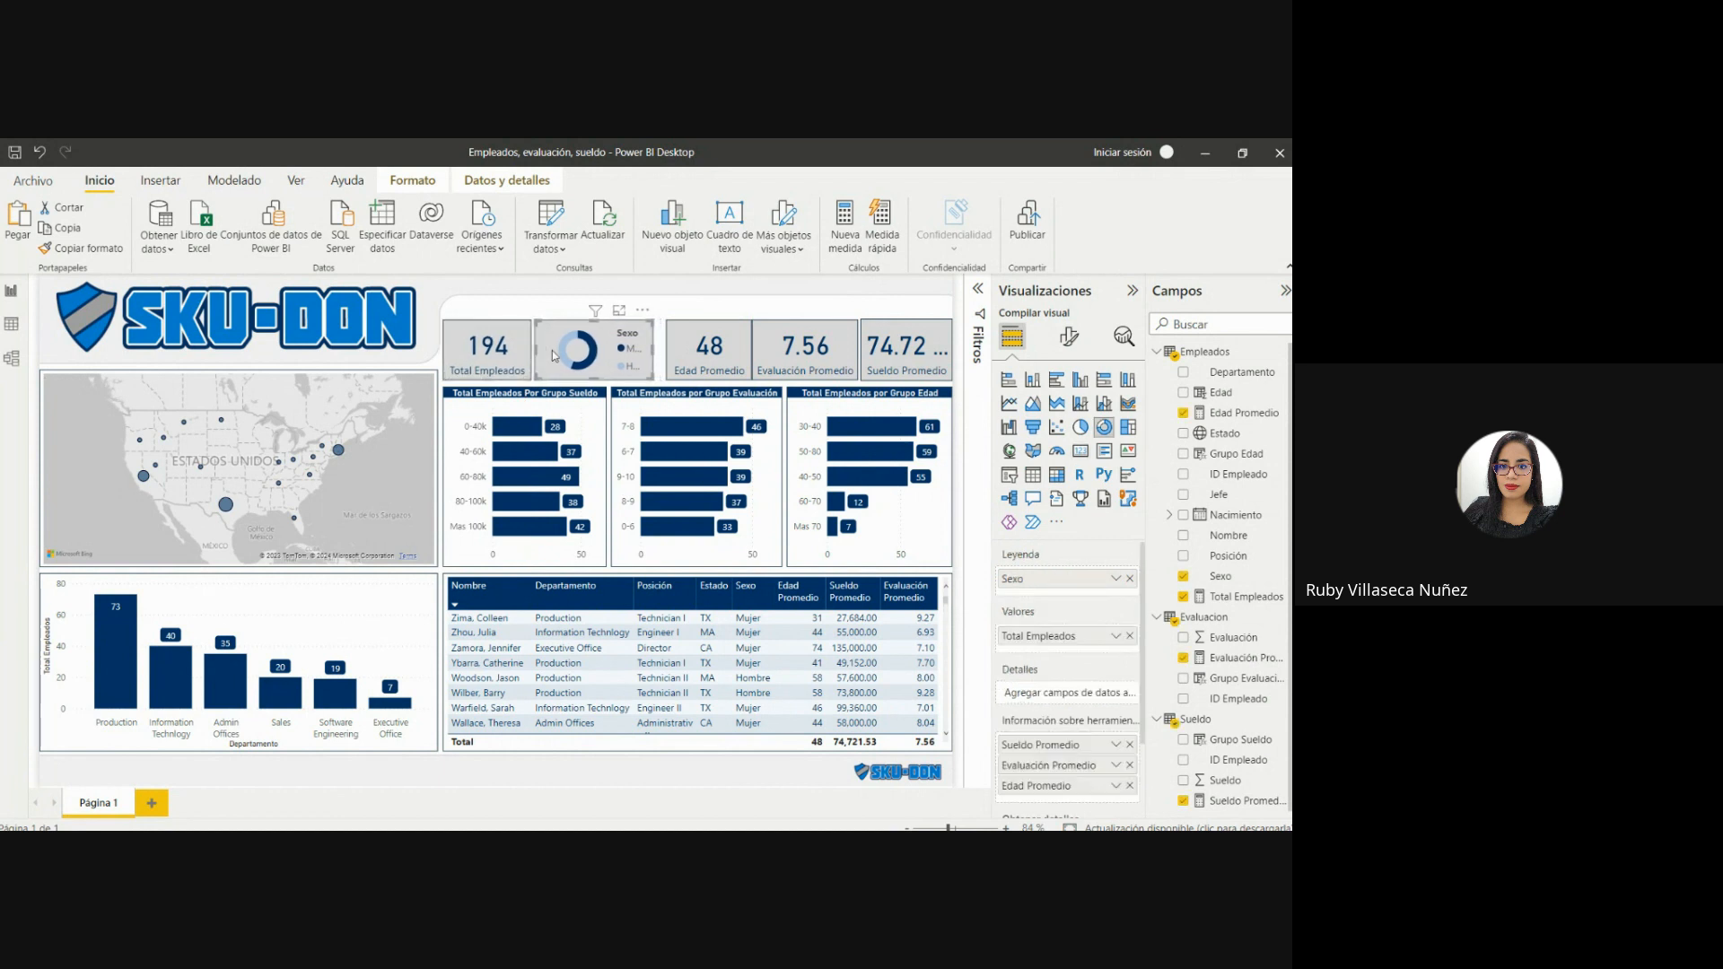
Nudge the Edad Promedio card left until it sits close beside the donut chart.
left_click(686, 347)
key("Left")
key("Left")
key("Left")
key("Left")
key("Left")
key("Left")
key("Left")
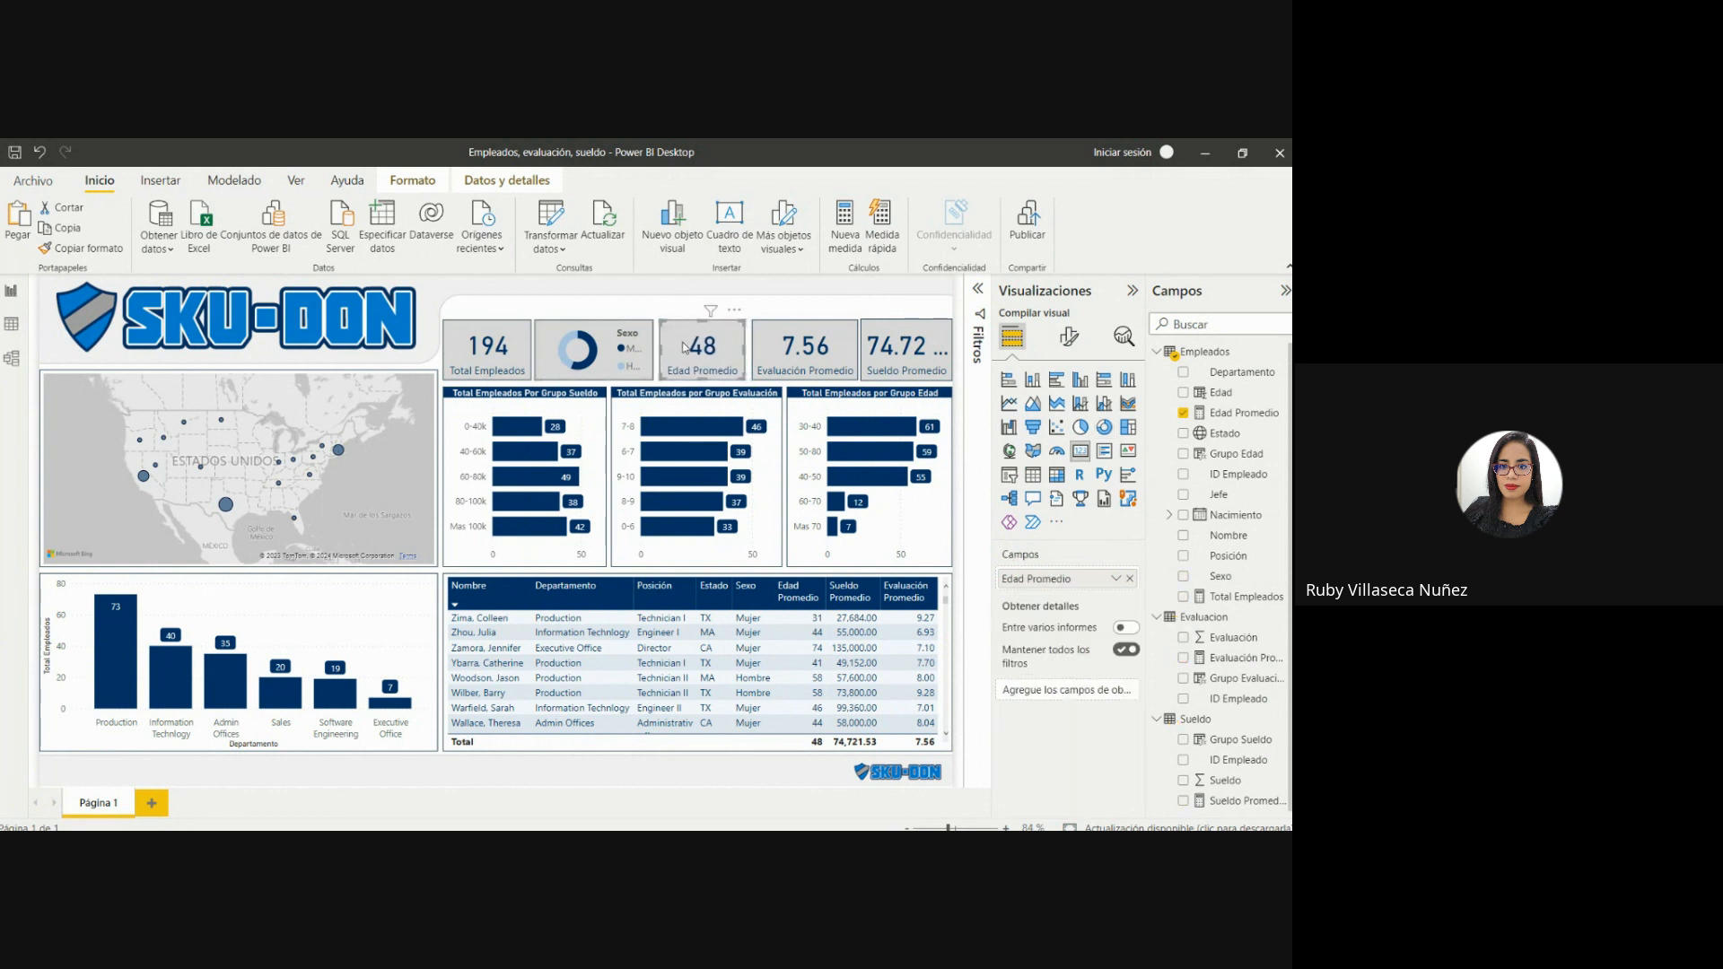
key("Left")
key("Left")
key("Left")
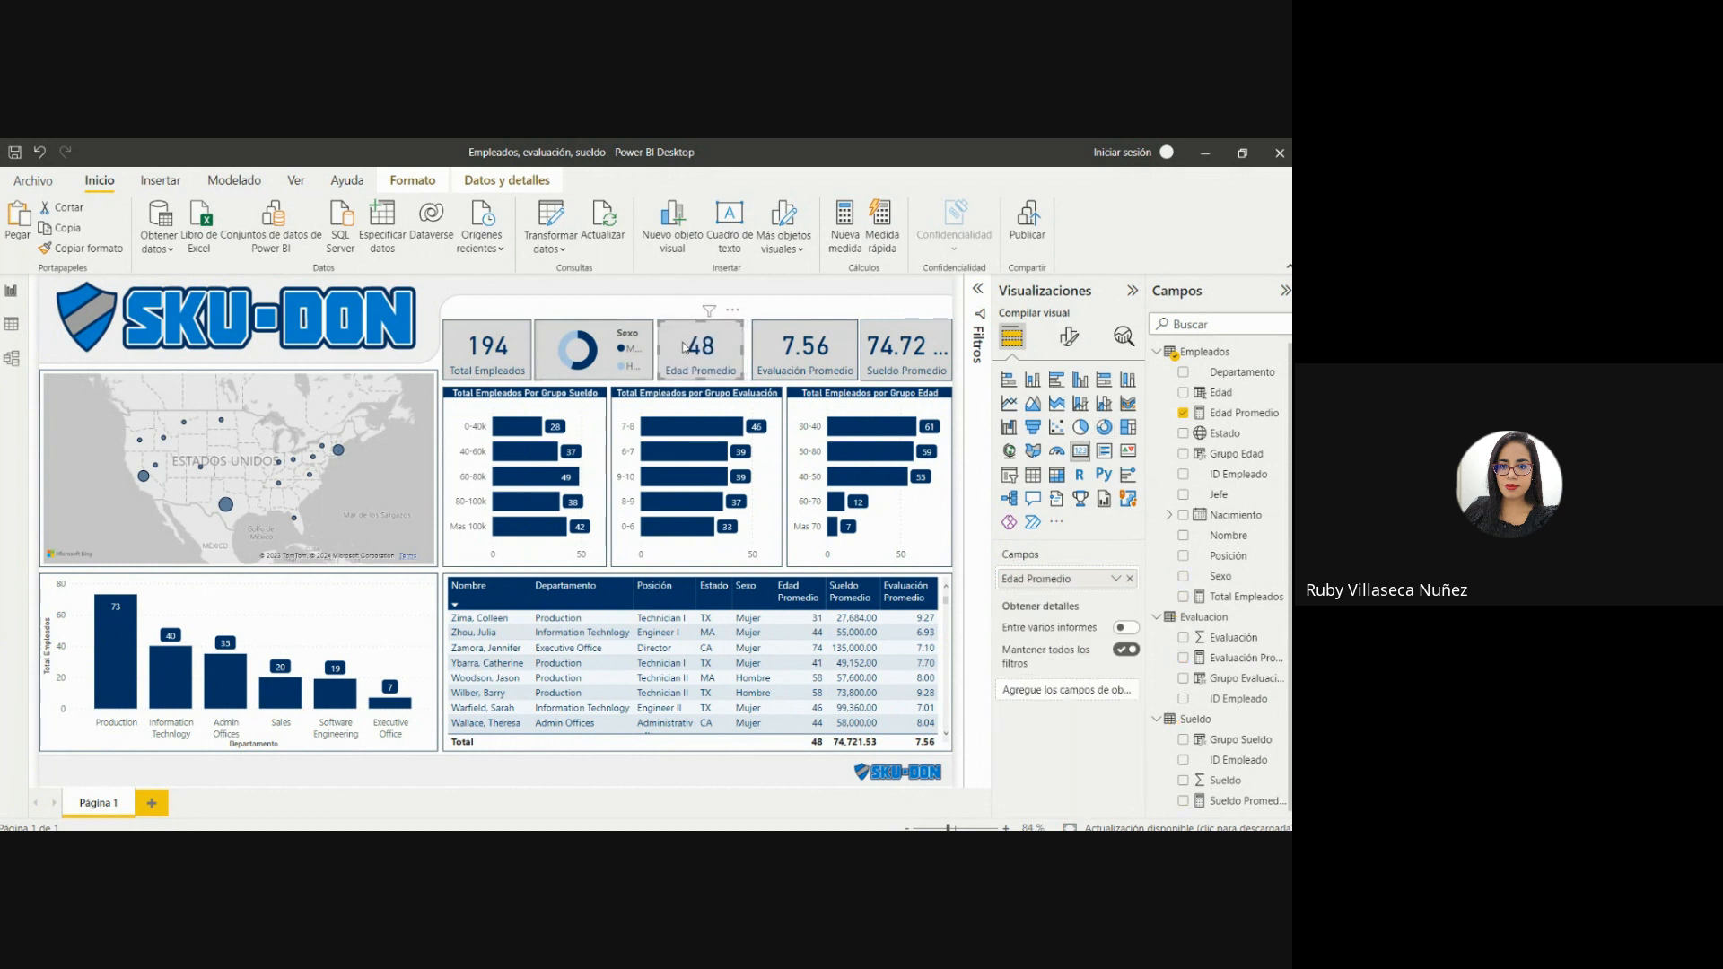
Nudge the Evaluación Promedio card left until it sits close beside the Edad Promedio card.
left_click(766, 357)
key("Left")
key("Left")
key("Left")
key("Left")
key("Left")
key("Left")
key("Left")
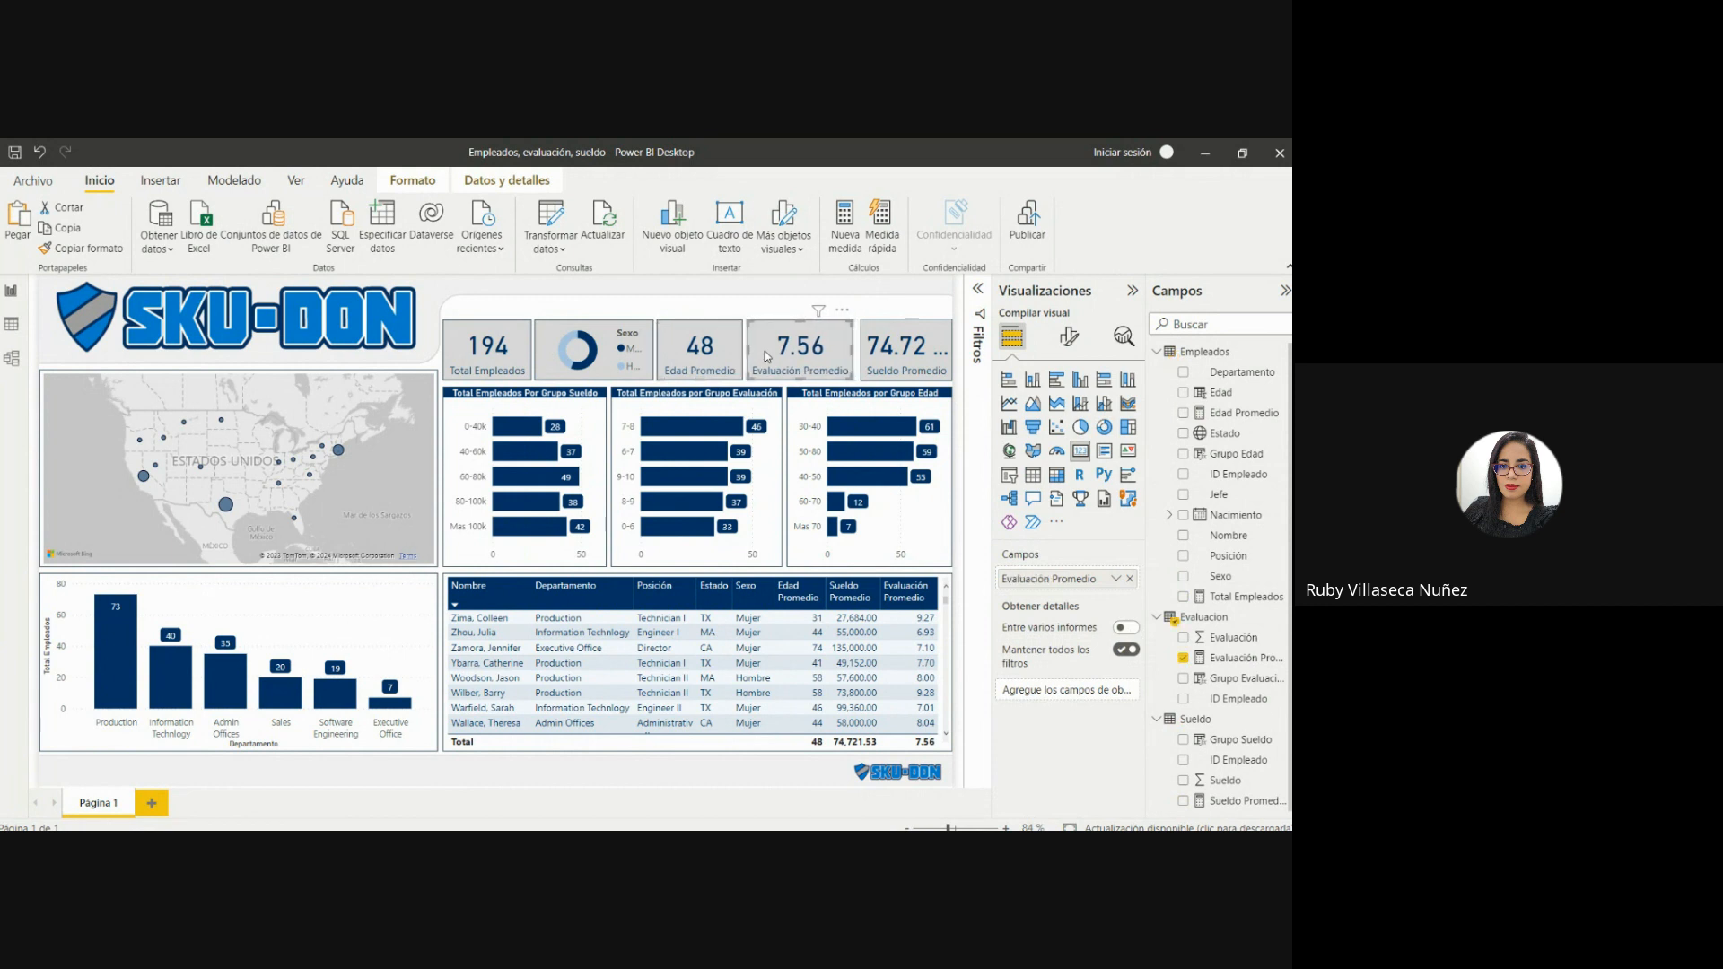
Nudge the Sueldo Promedio card left beside Evaluación Promedio and widen its right side to the Grupo Edad chart's edge.
left_click(867, 337)
key("Left")
key("Left")
key("Left")
key("Left")
key("Left")
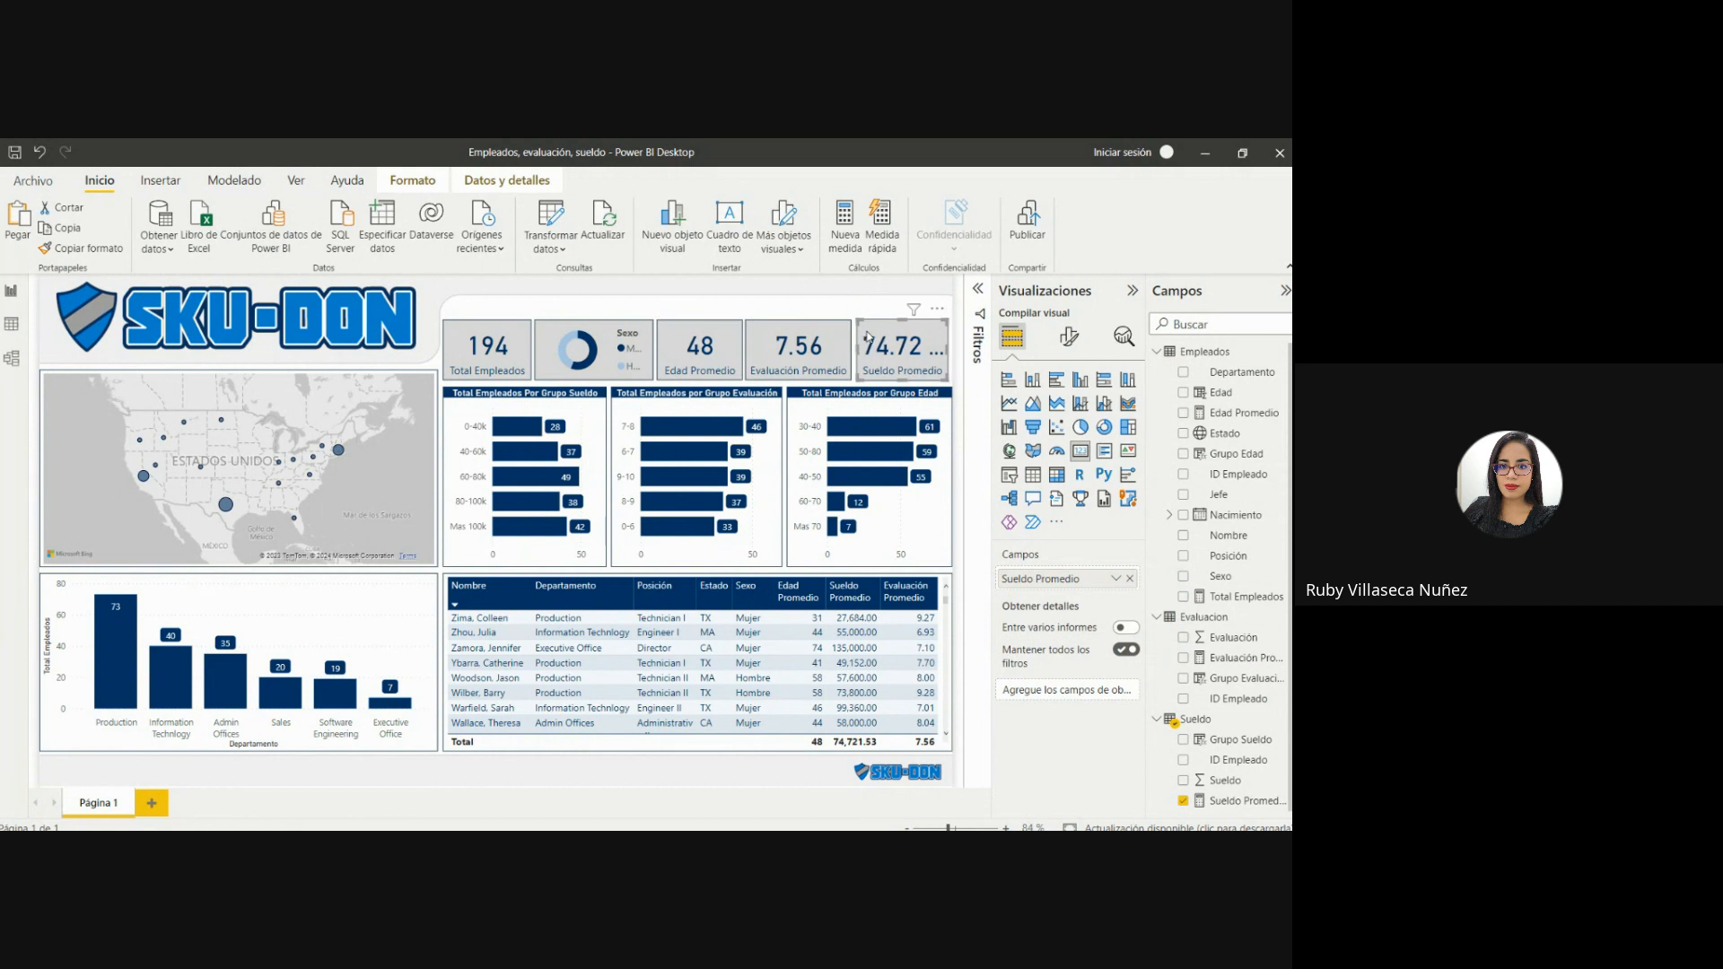
key("Left")
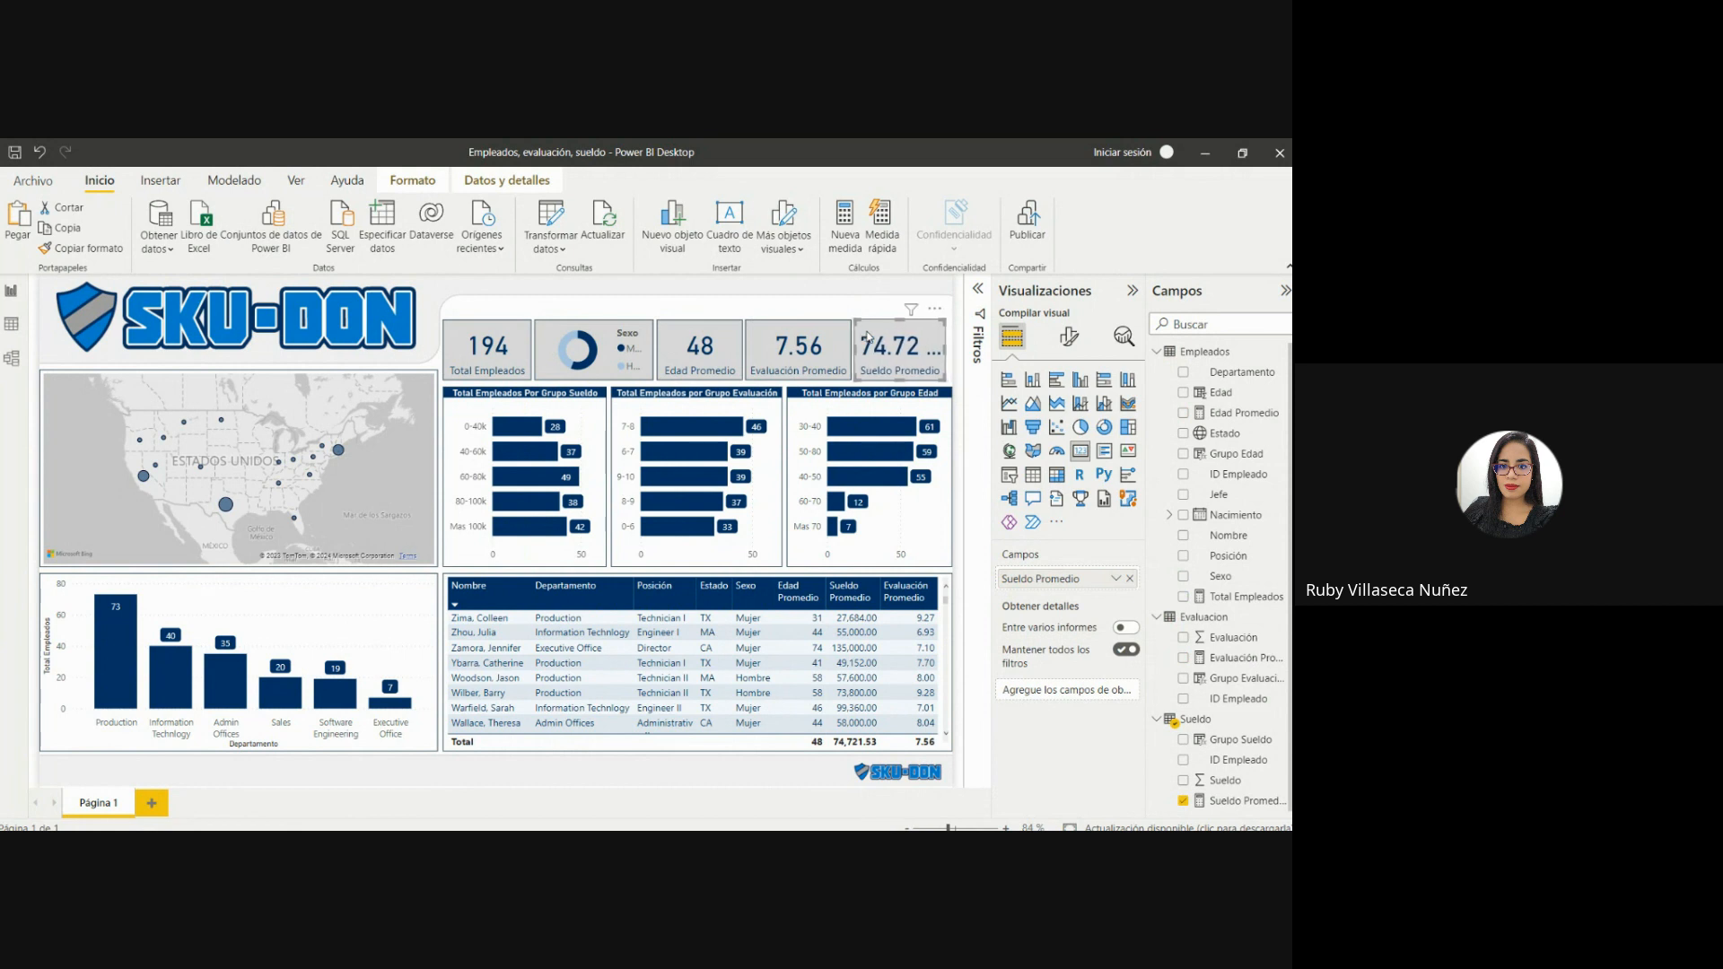
left_click(835, 337)
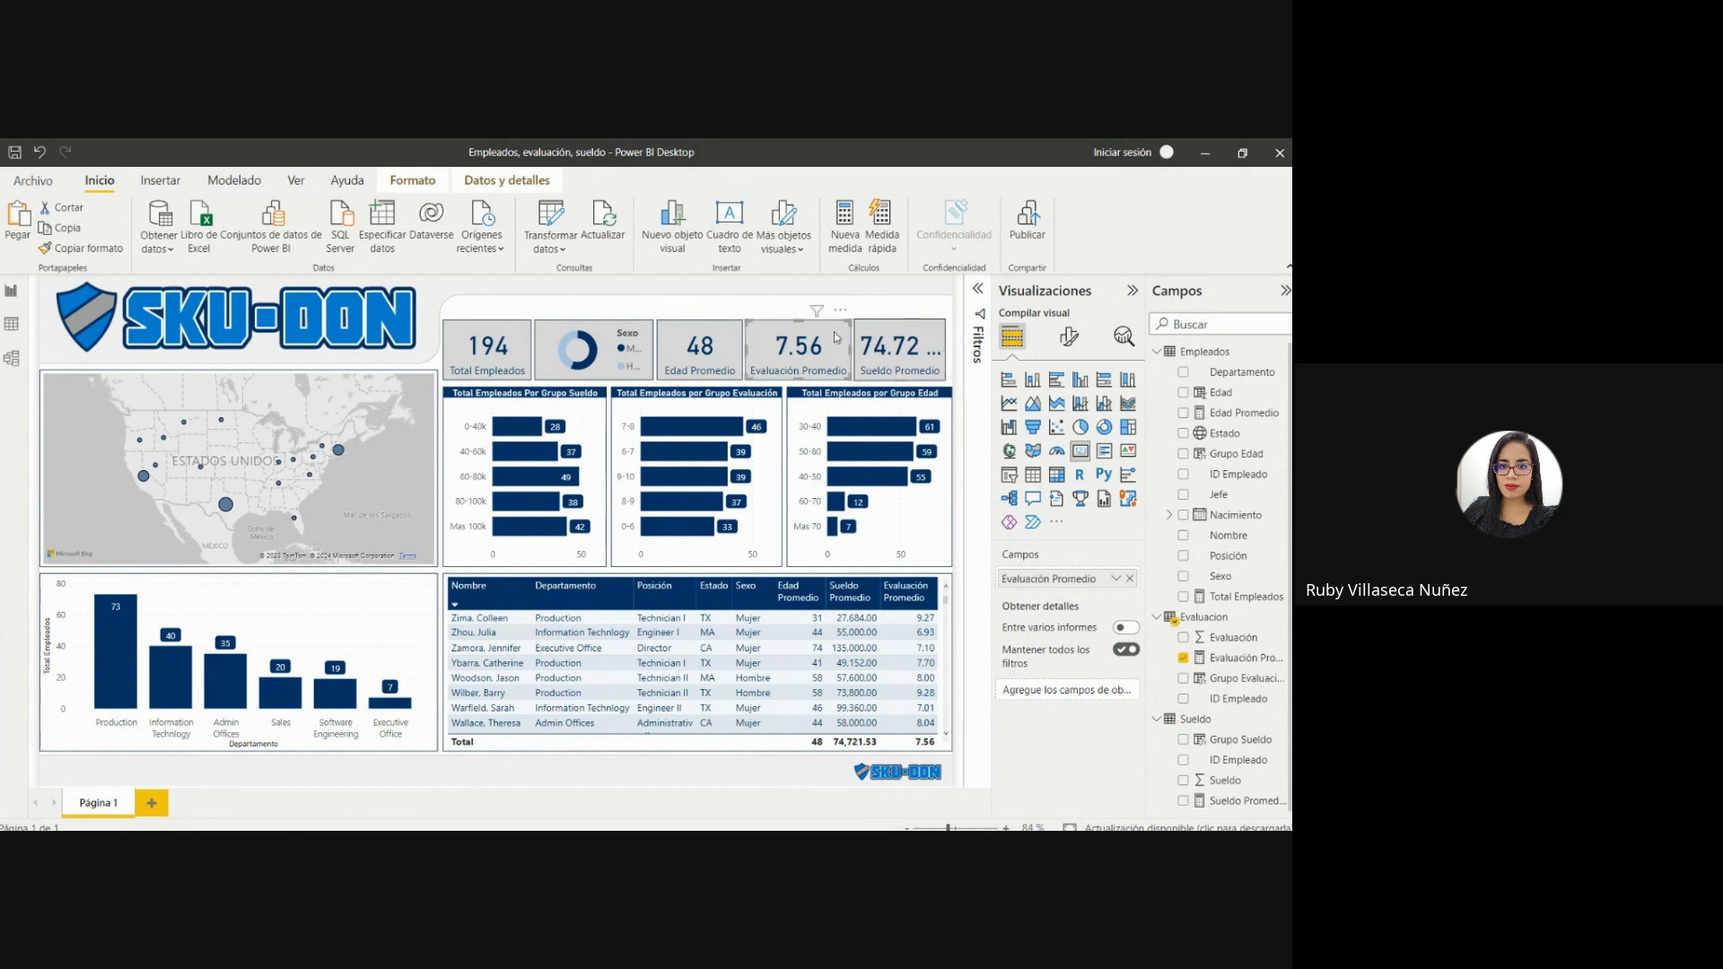
left_click(943, 357)
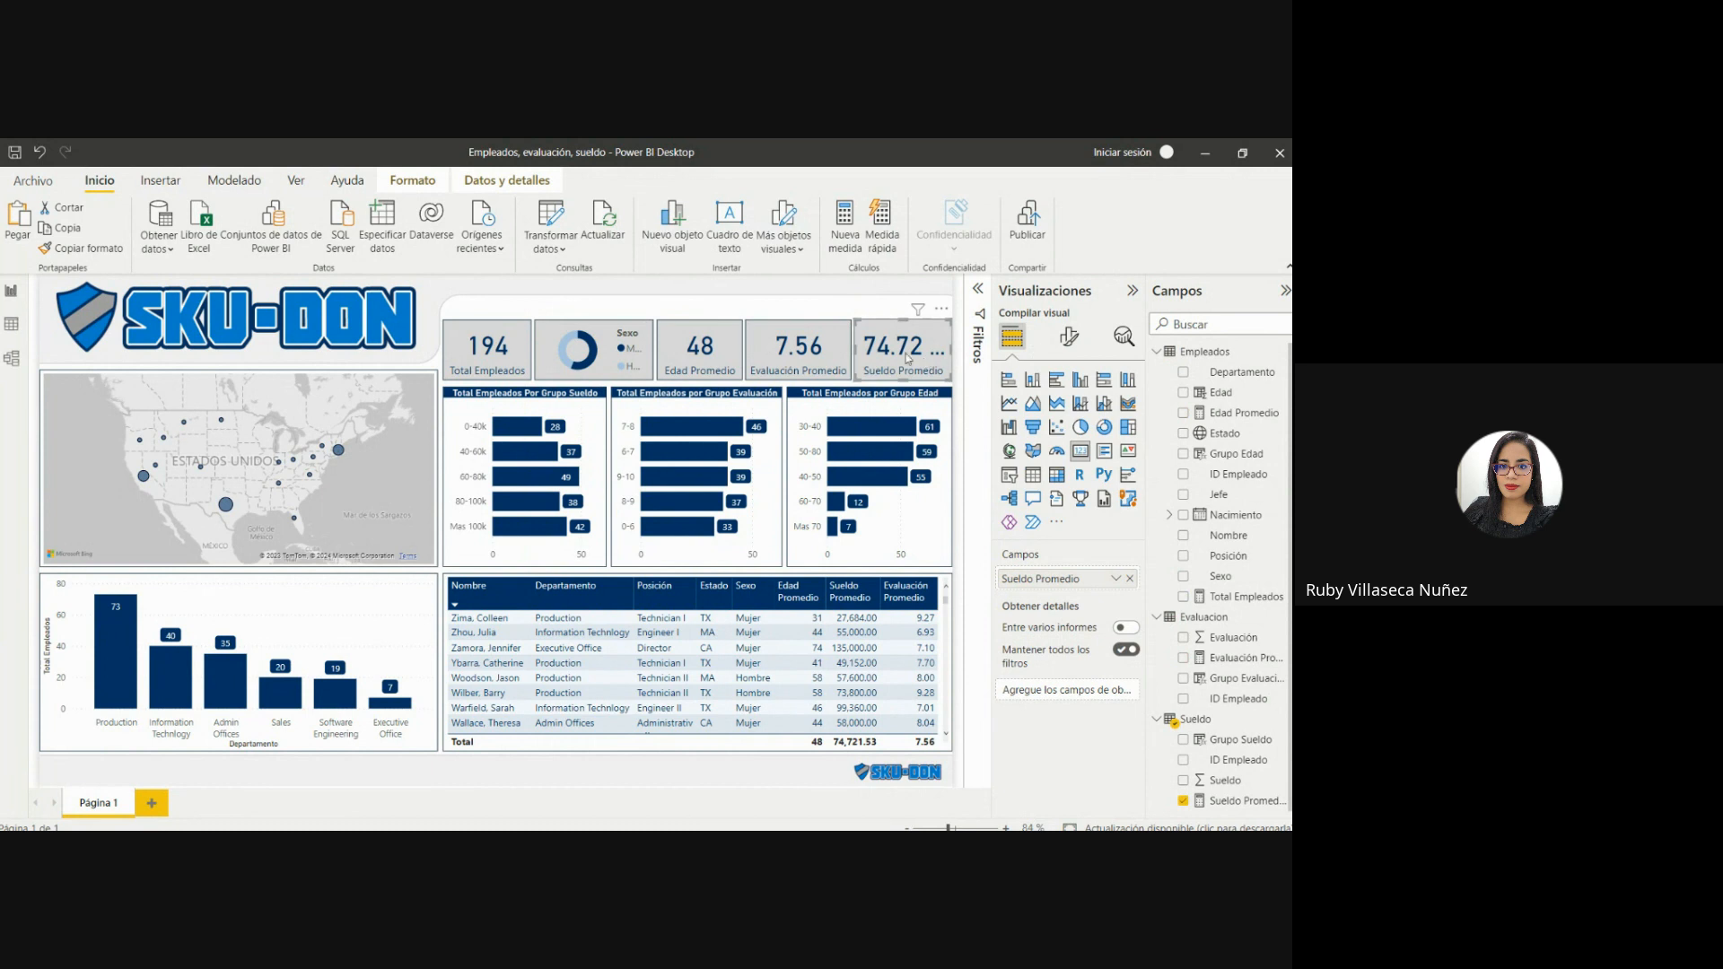
Reduce the Sueldo Promedio card's callout value font size to 26.
left_click(1070, 335)
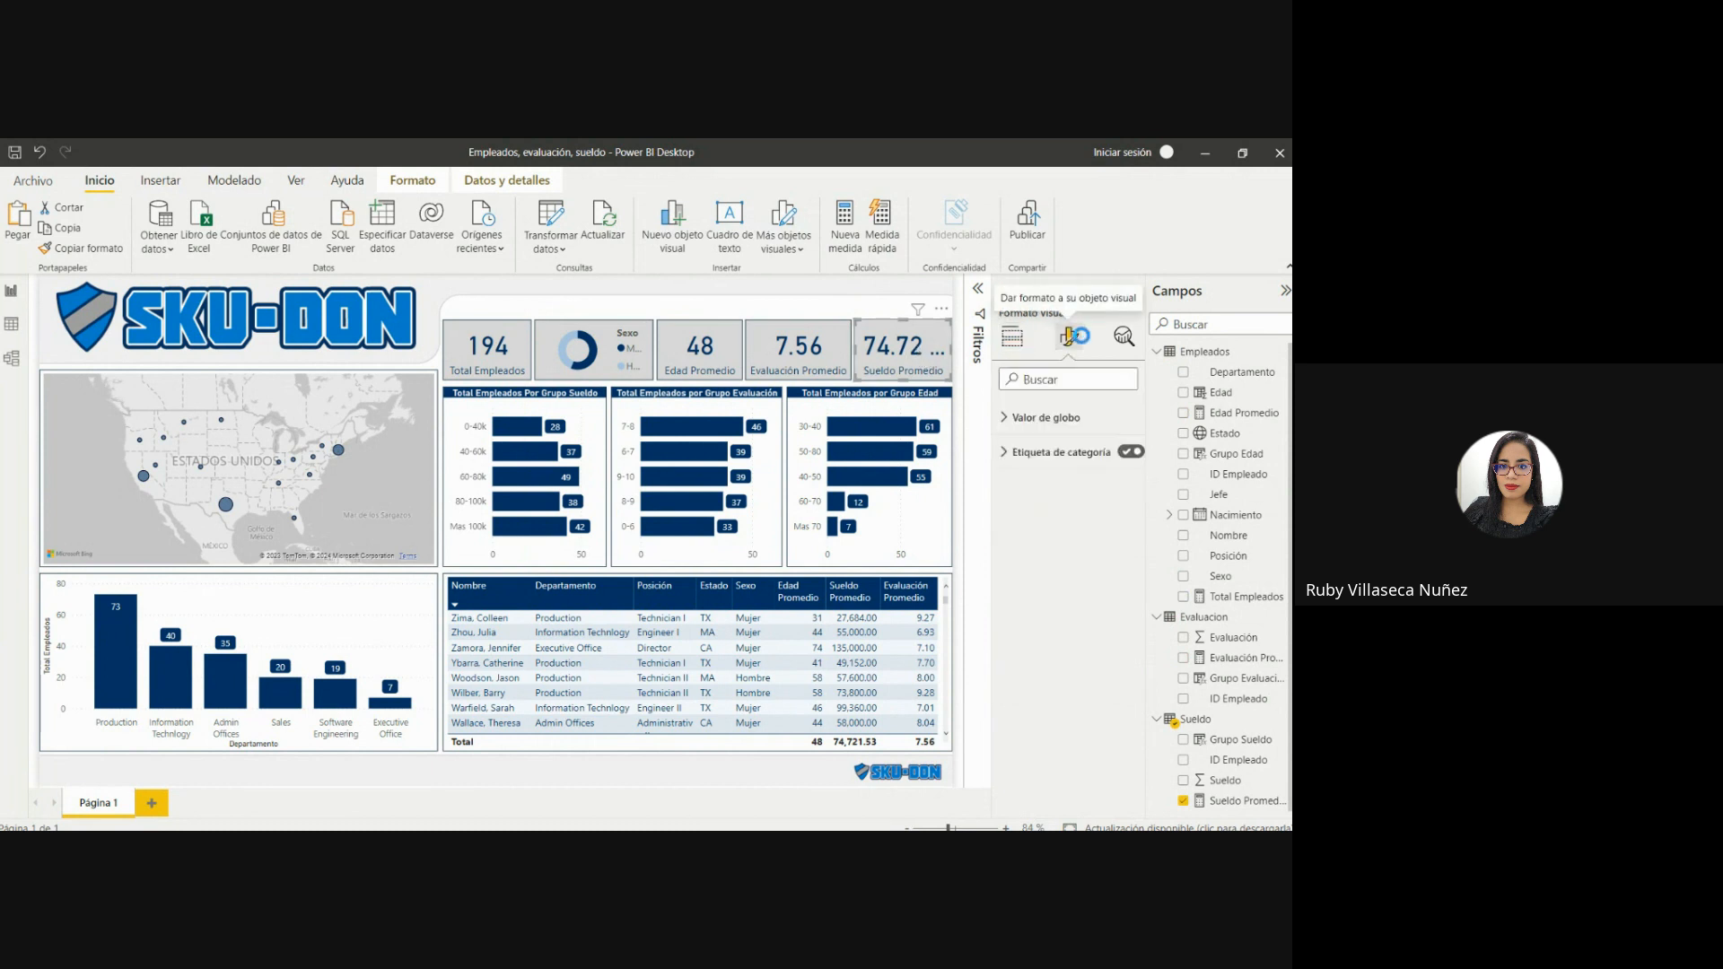
left_click(1007, 464)
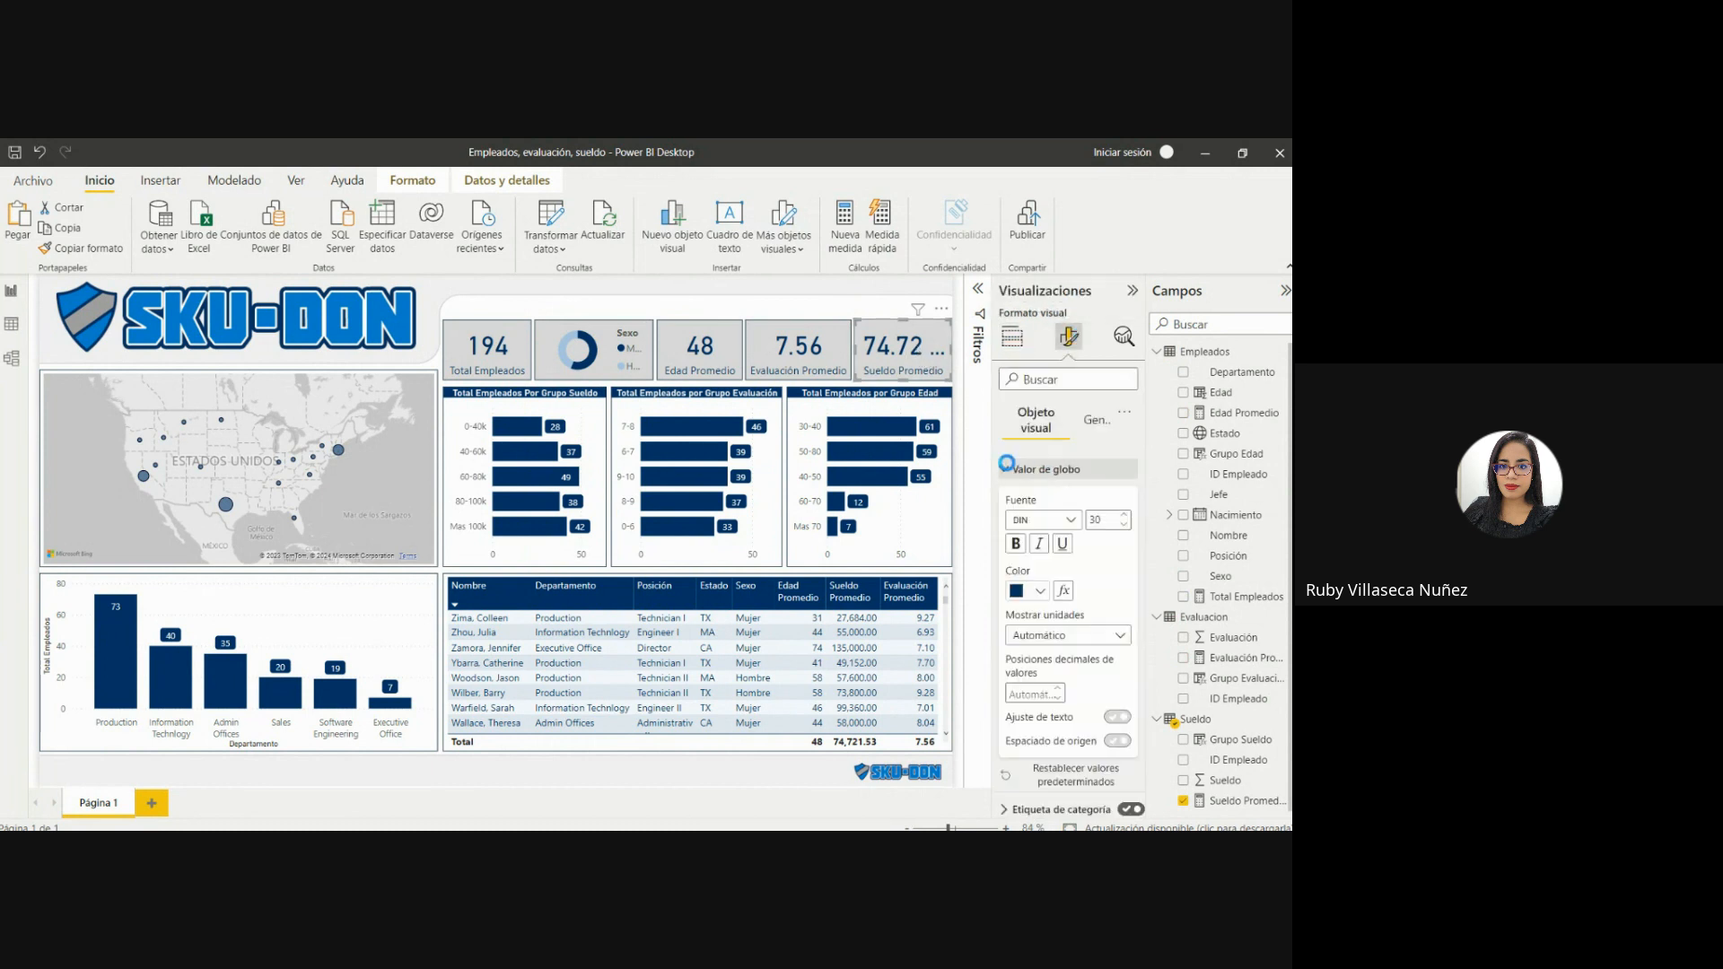
left_click(1123, 524)
left_click(1123, 524)
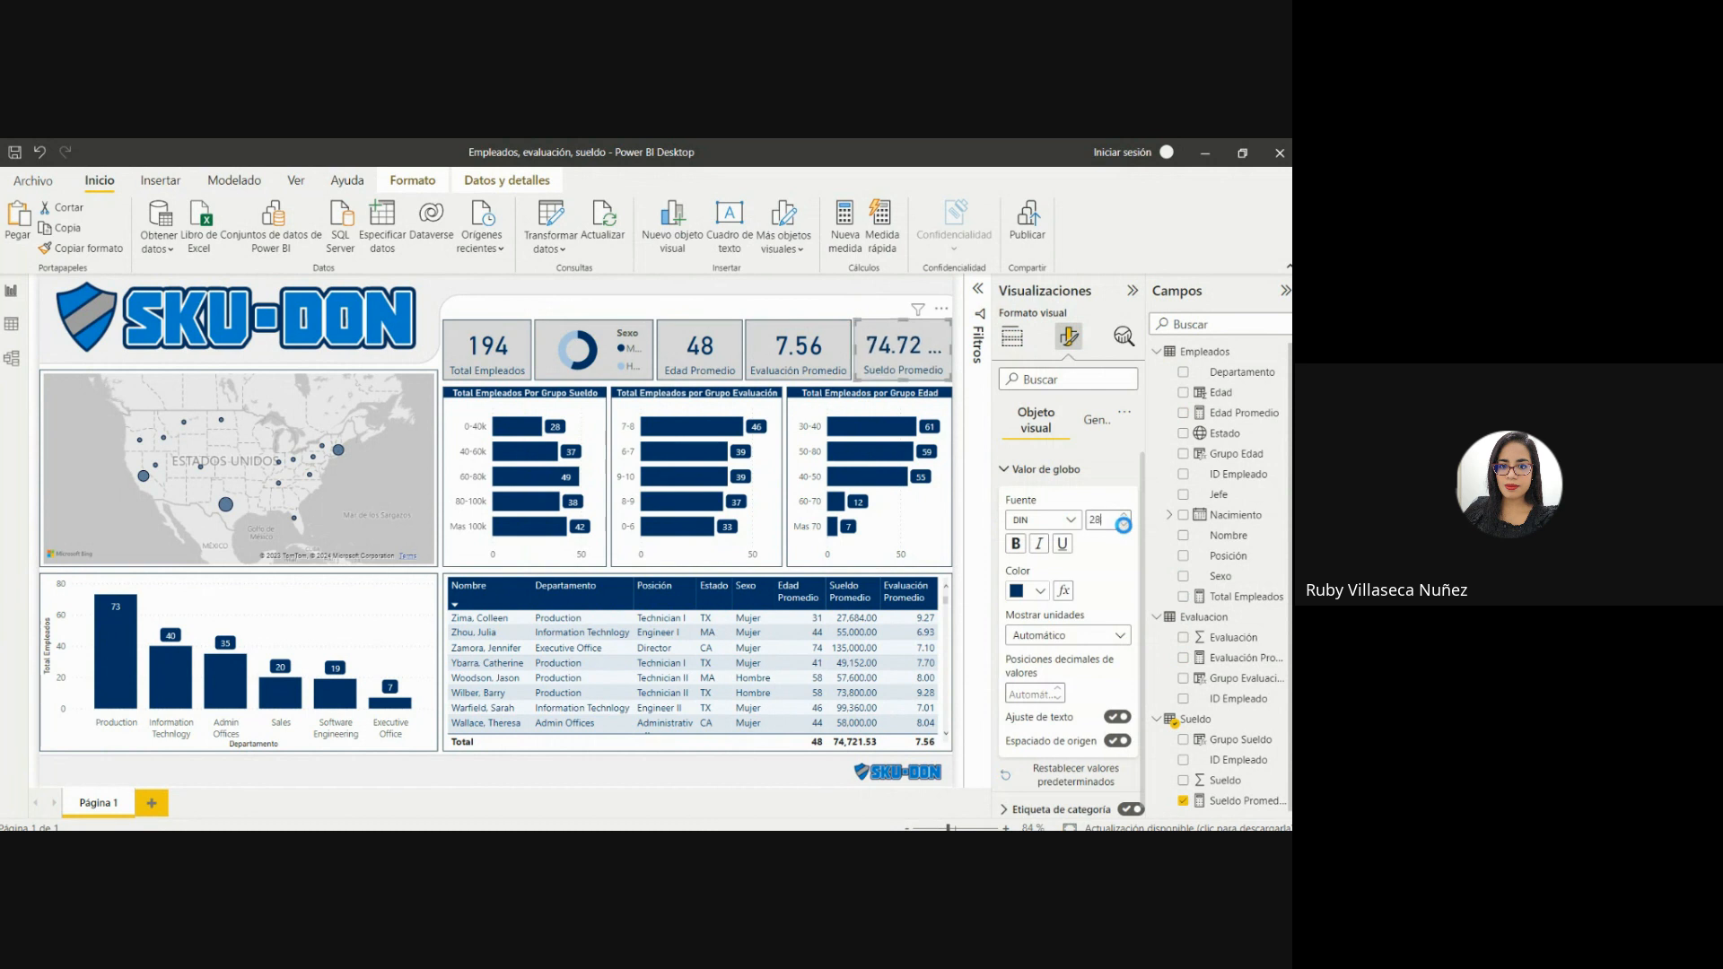
left_click(1123, 524)
left_click(1124, 524)
left_click(775, 305)
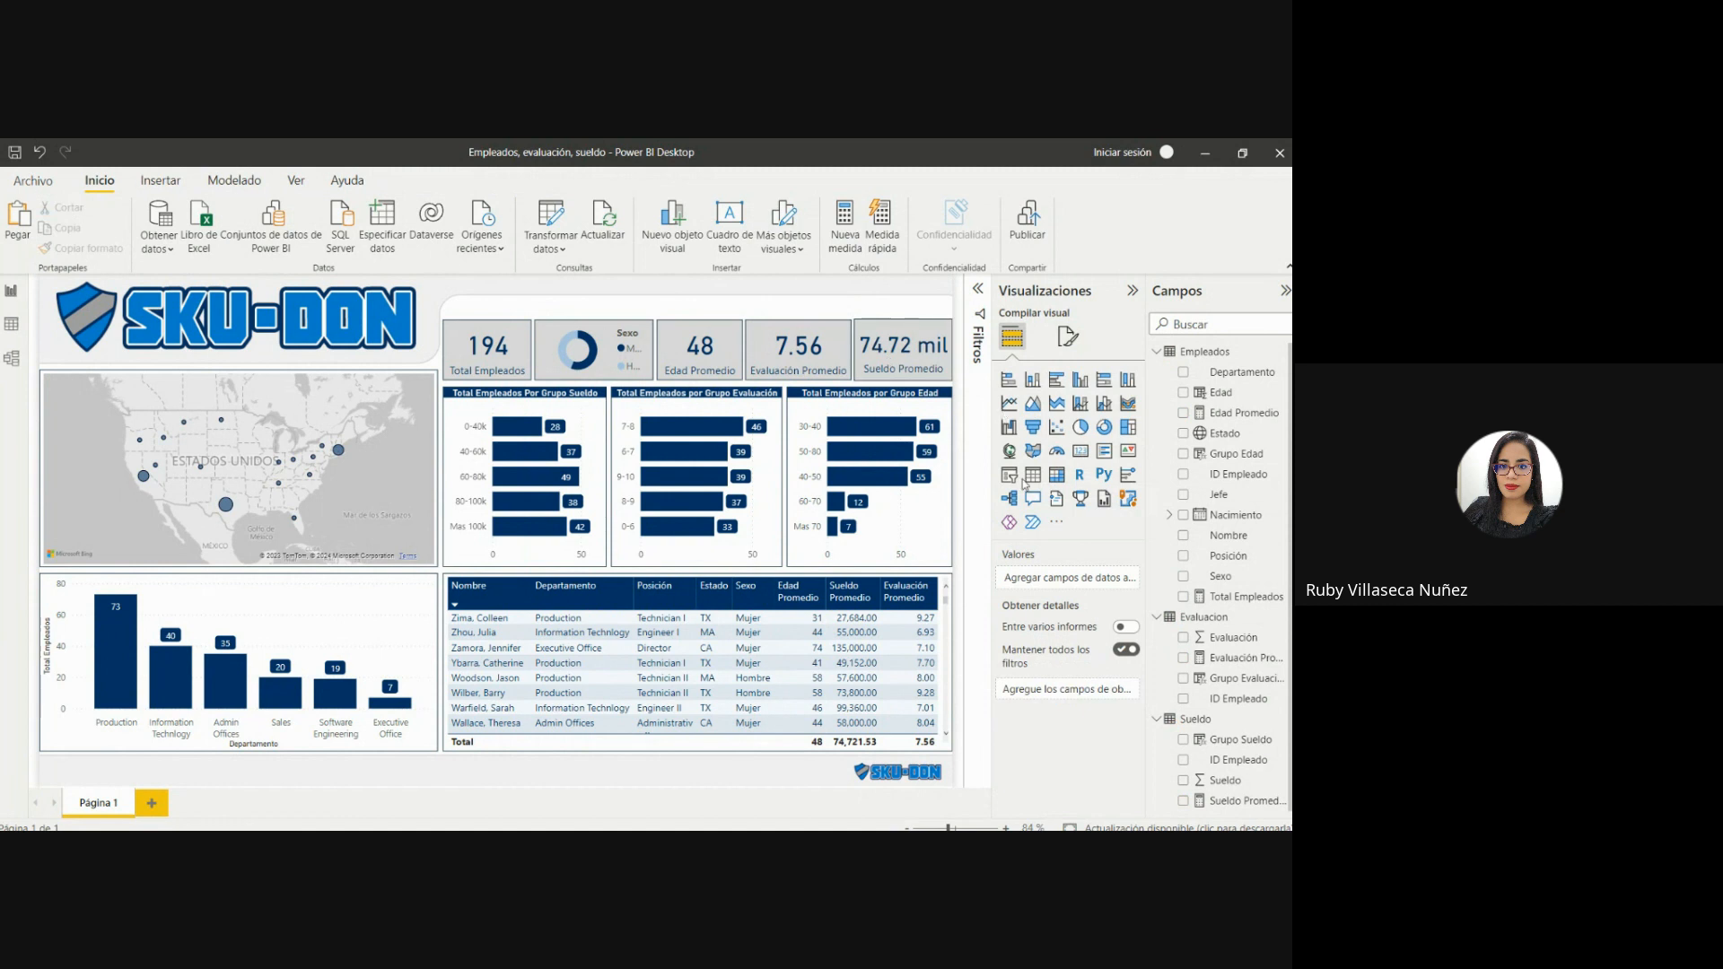
Set the Sueldo Promedio card's callout value display units to Ninguno and its font size to 22.
left_click(944, 348)
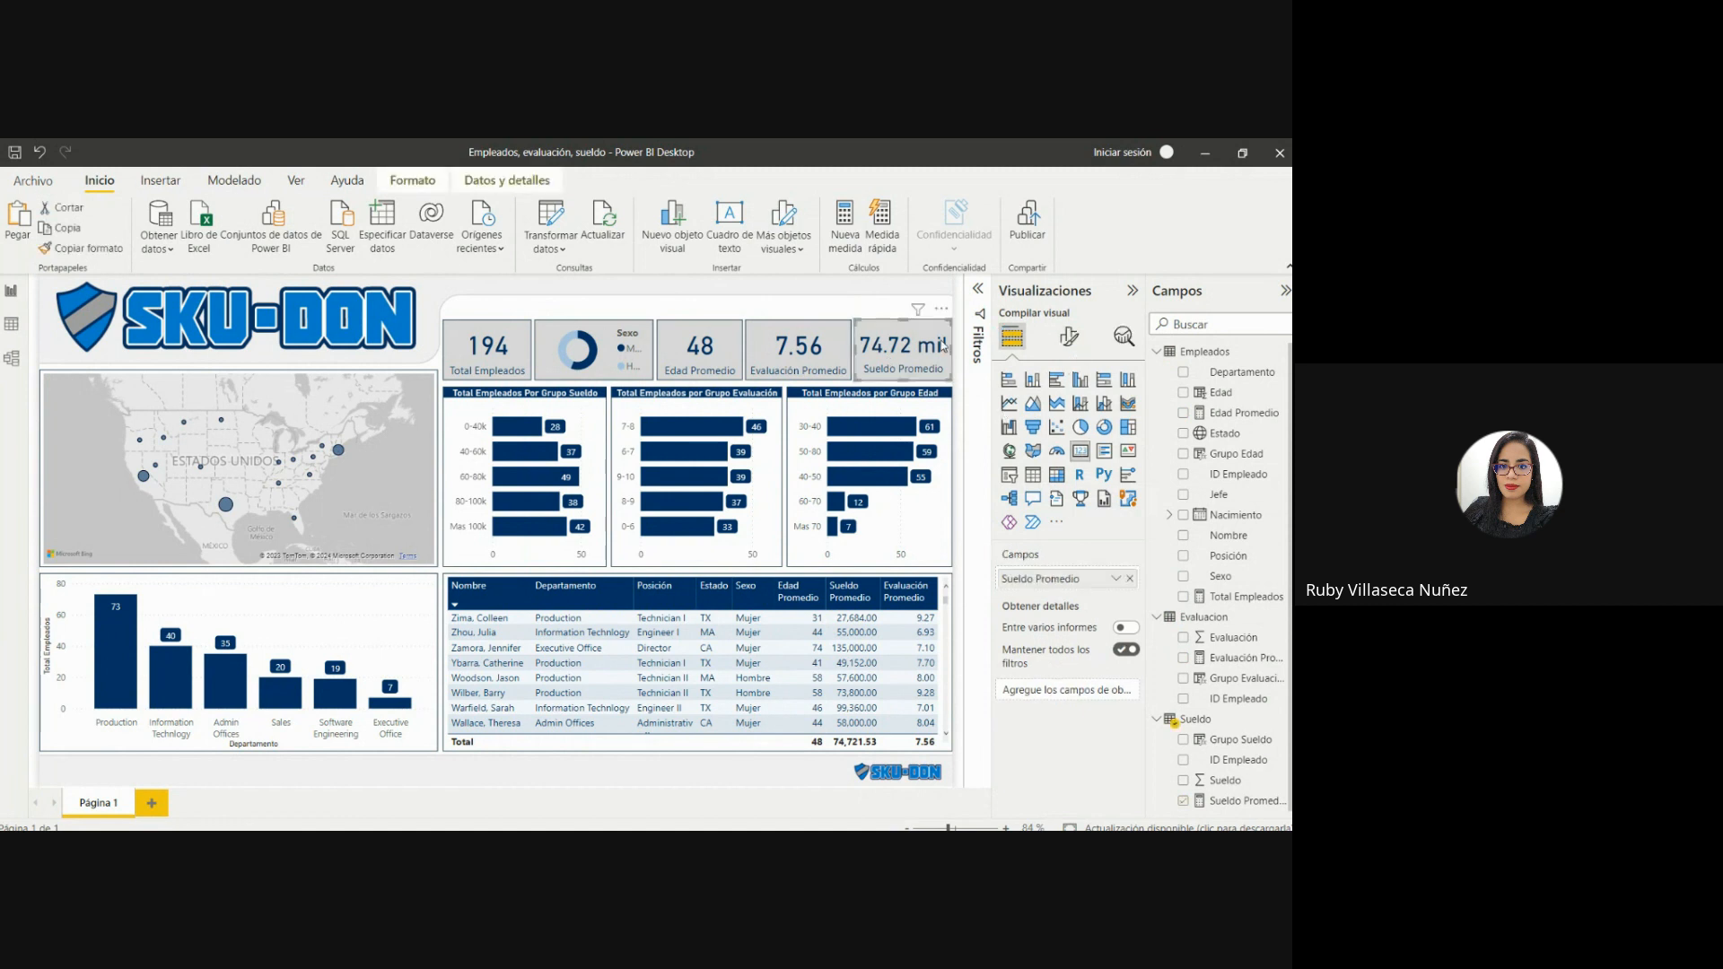
left_click(1068, 336)
left_click(1004, 468)
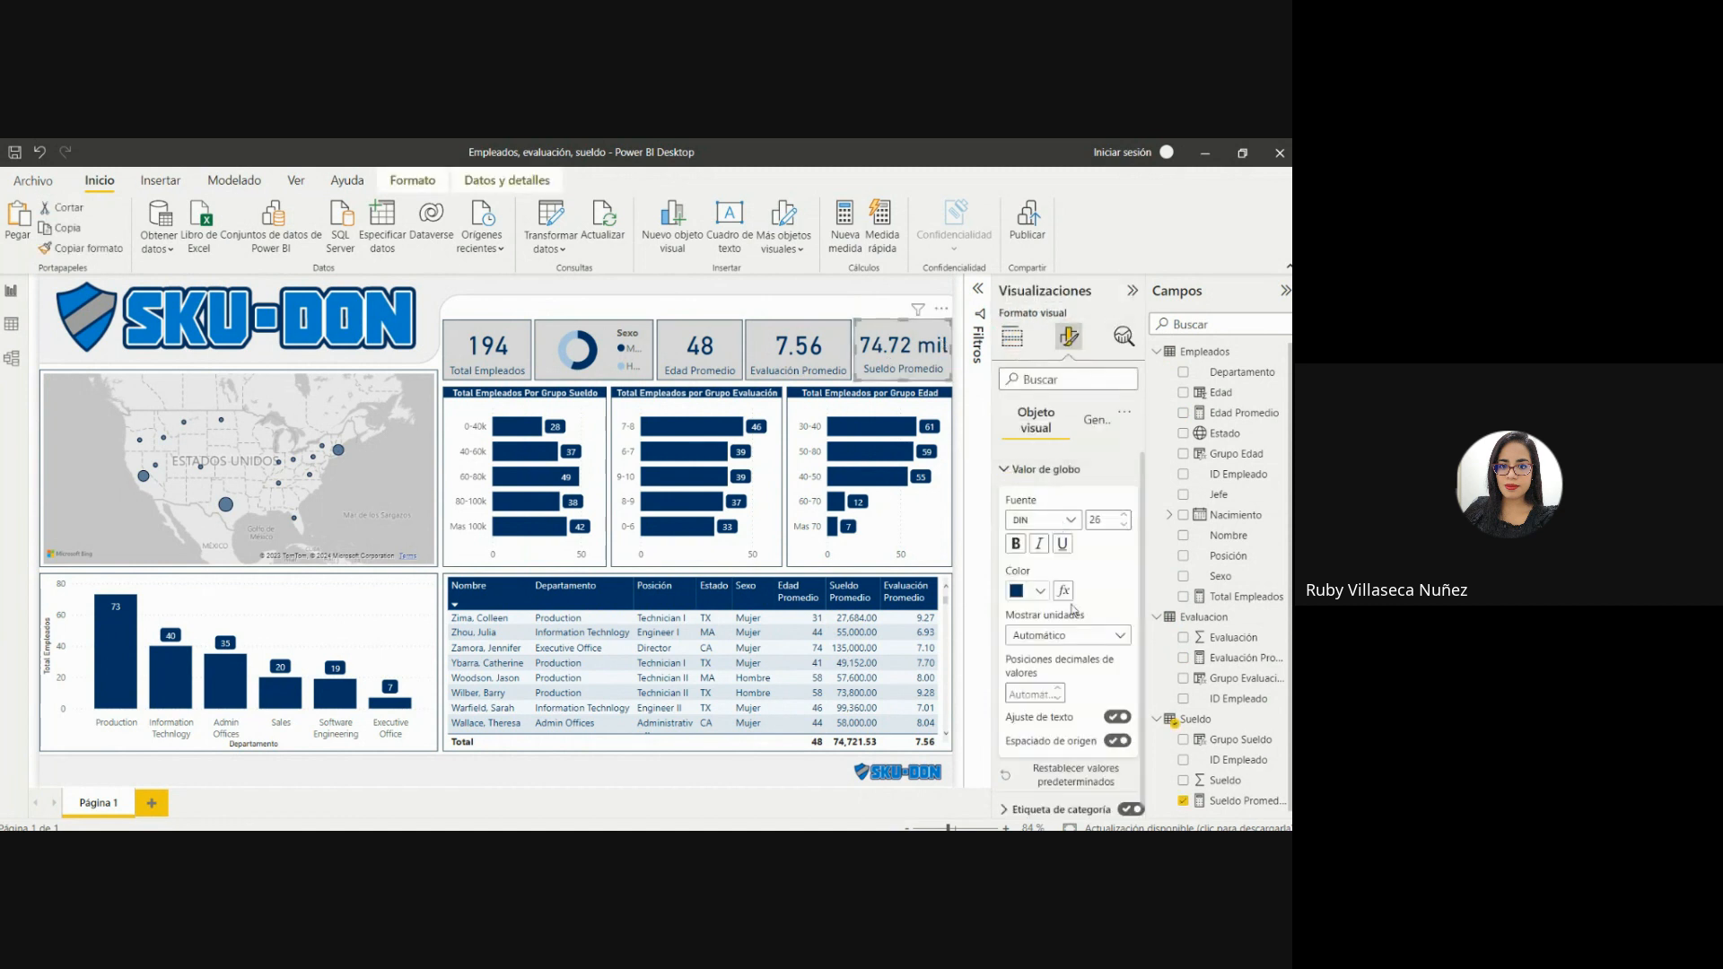
left_click(1045, 635)
left_click(1038, 675)
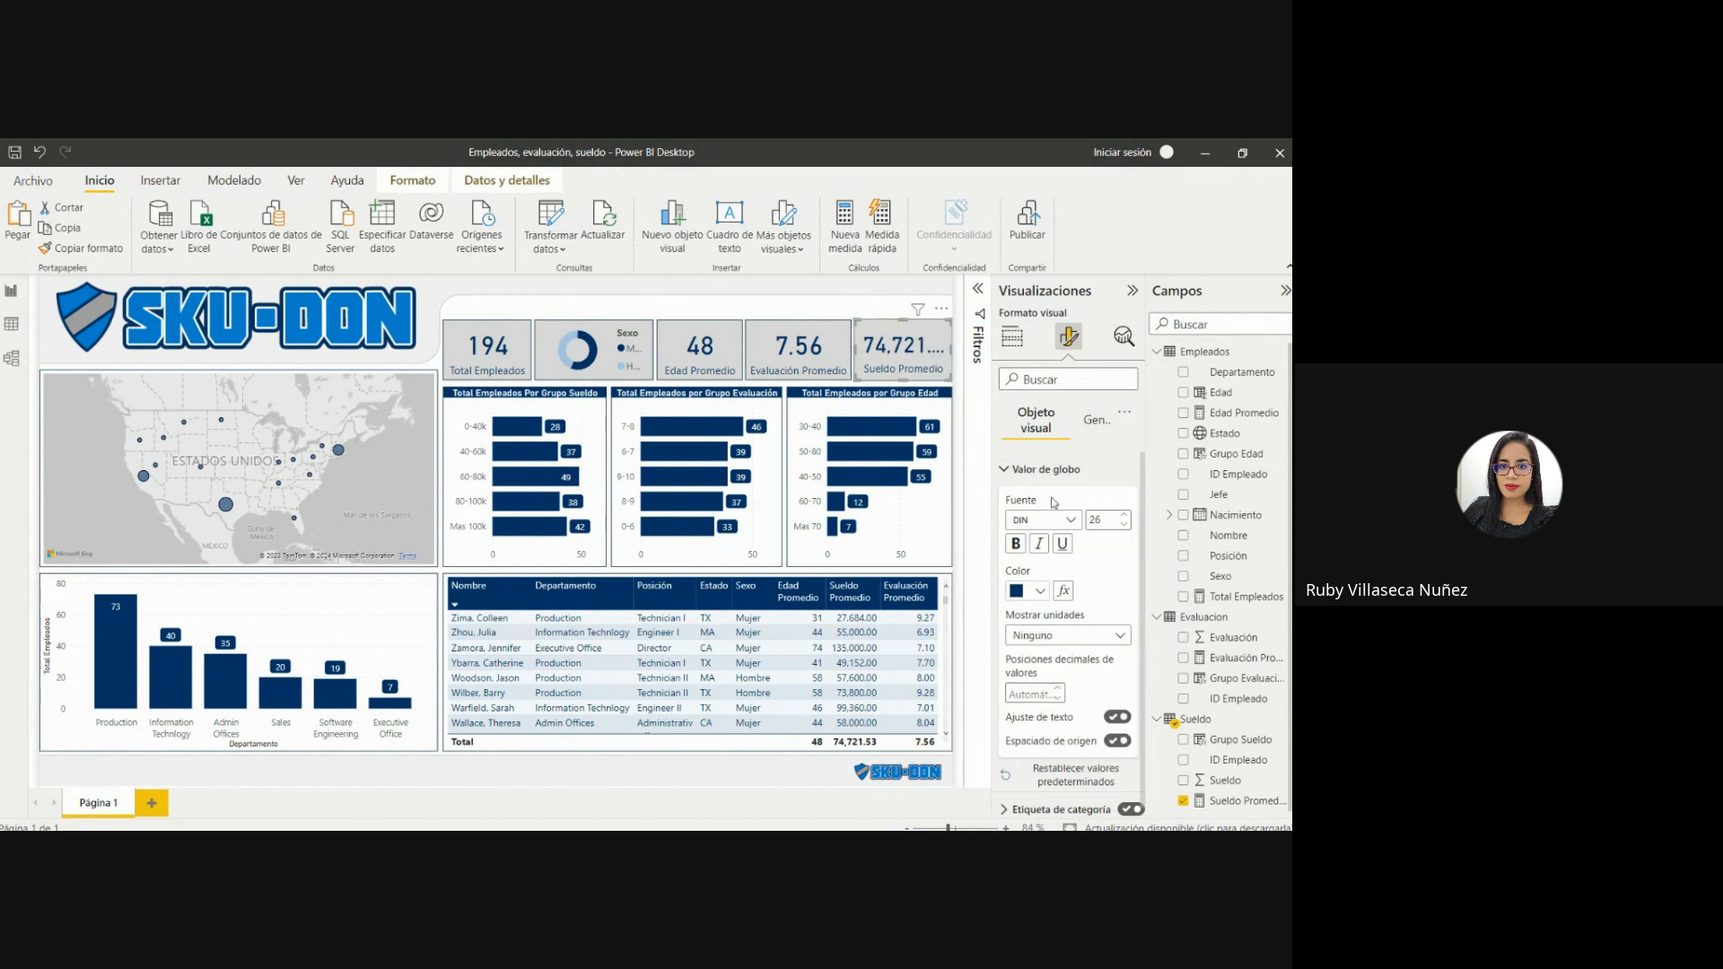
left_click(1124, 525)
left_click(1124, 525)
left_click(1124, 525)
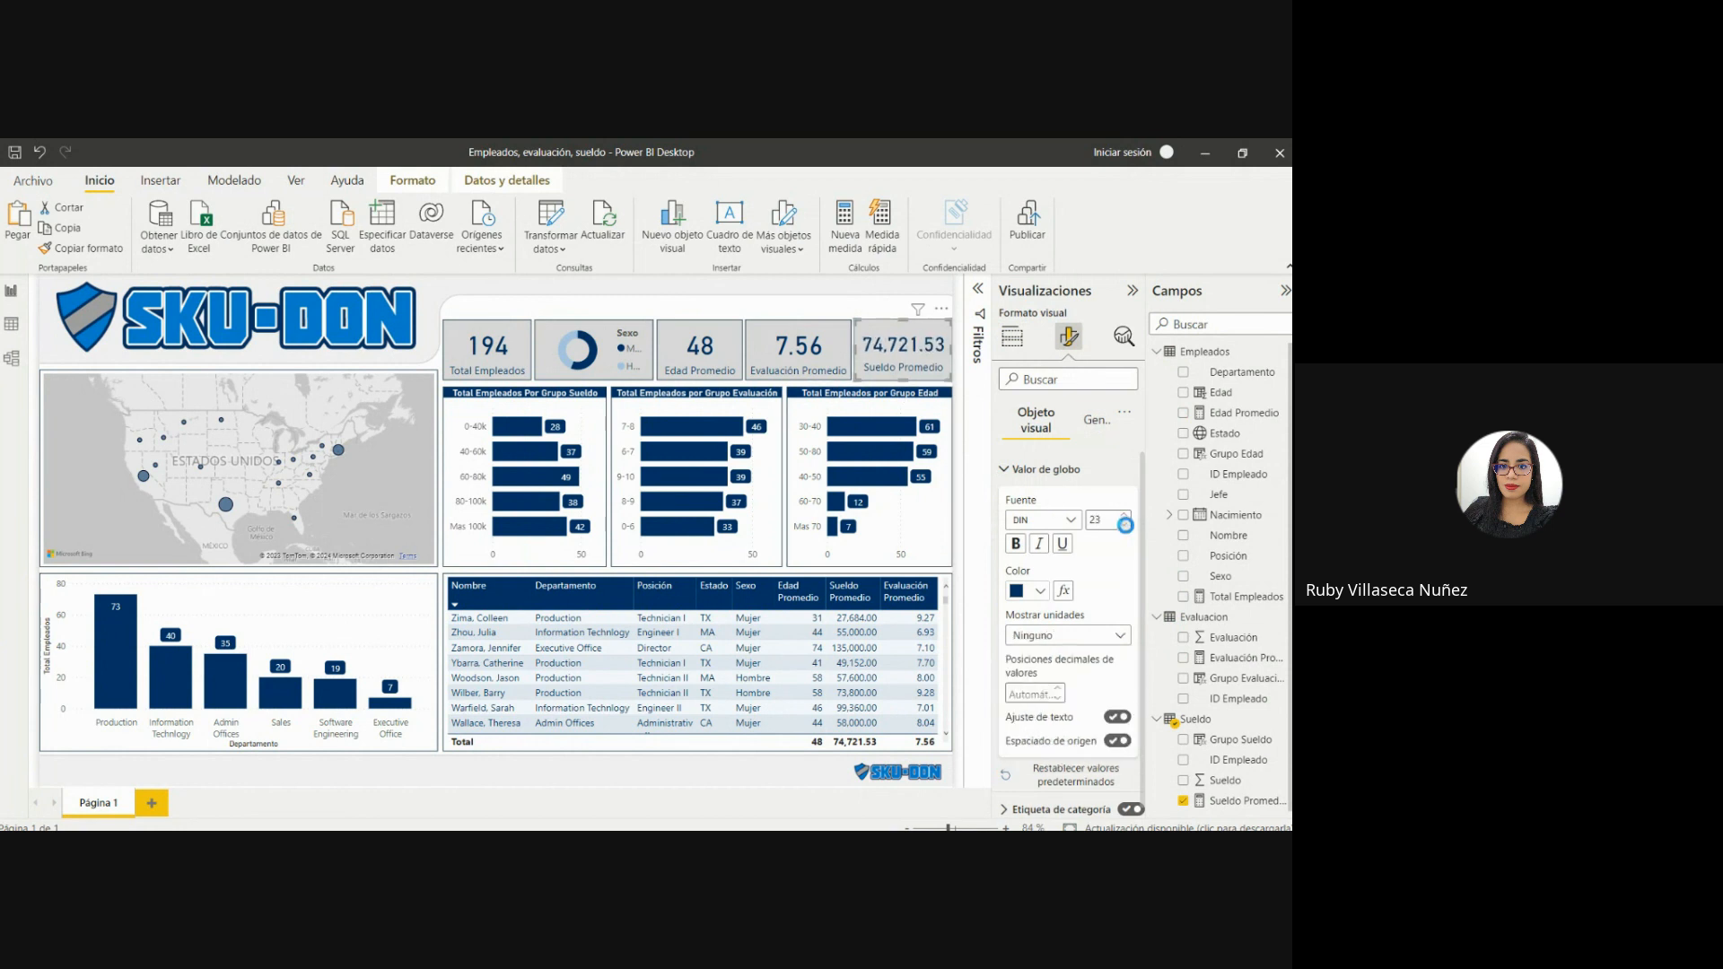
left_click(1125, 525)
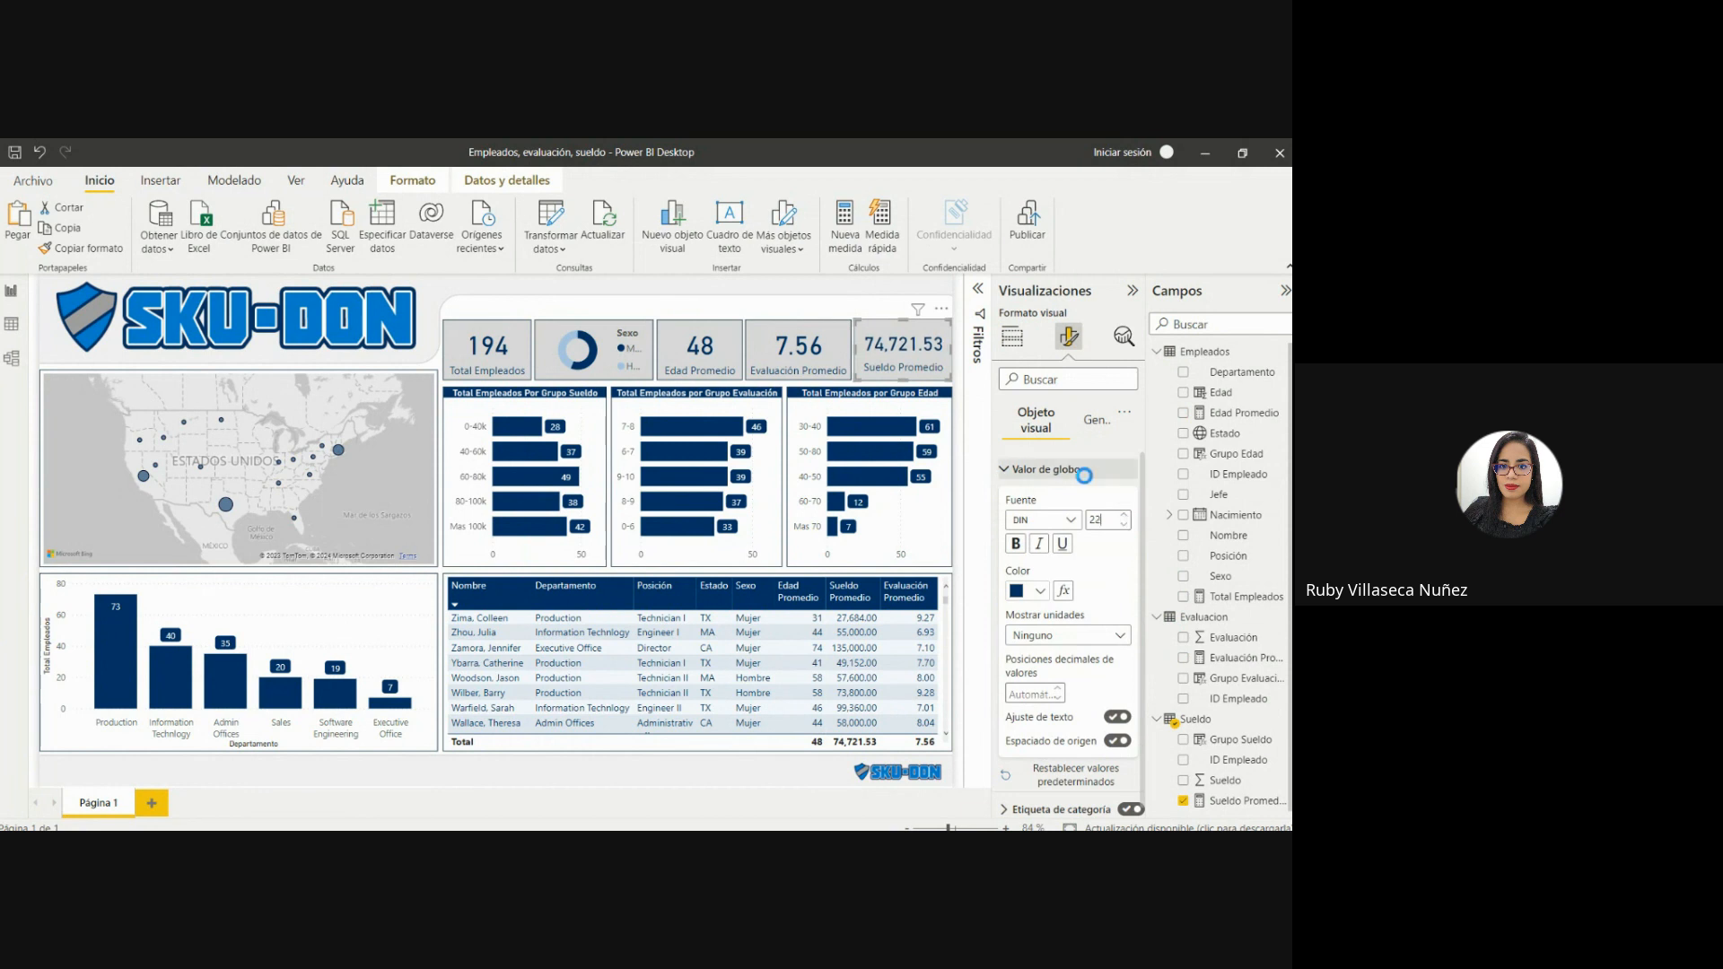
left_click(750, 309)
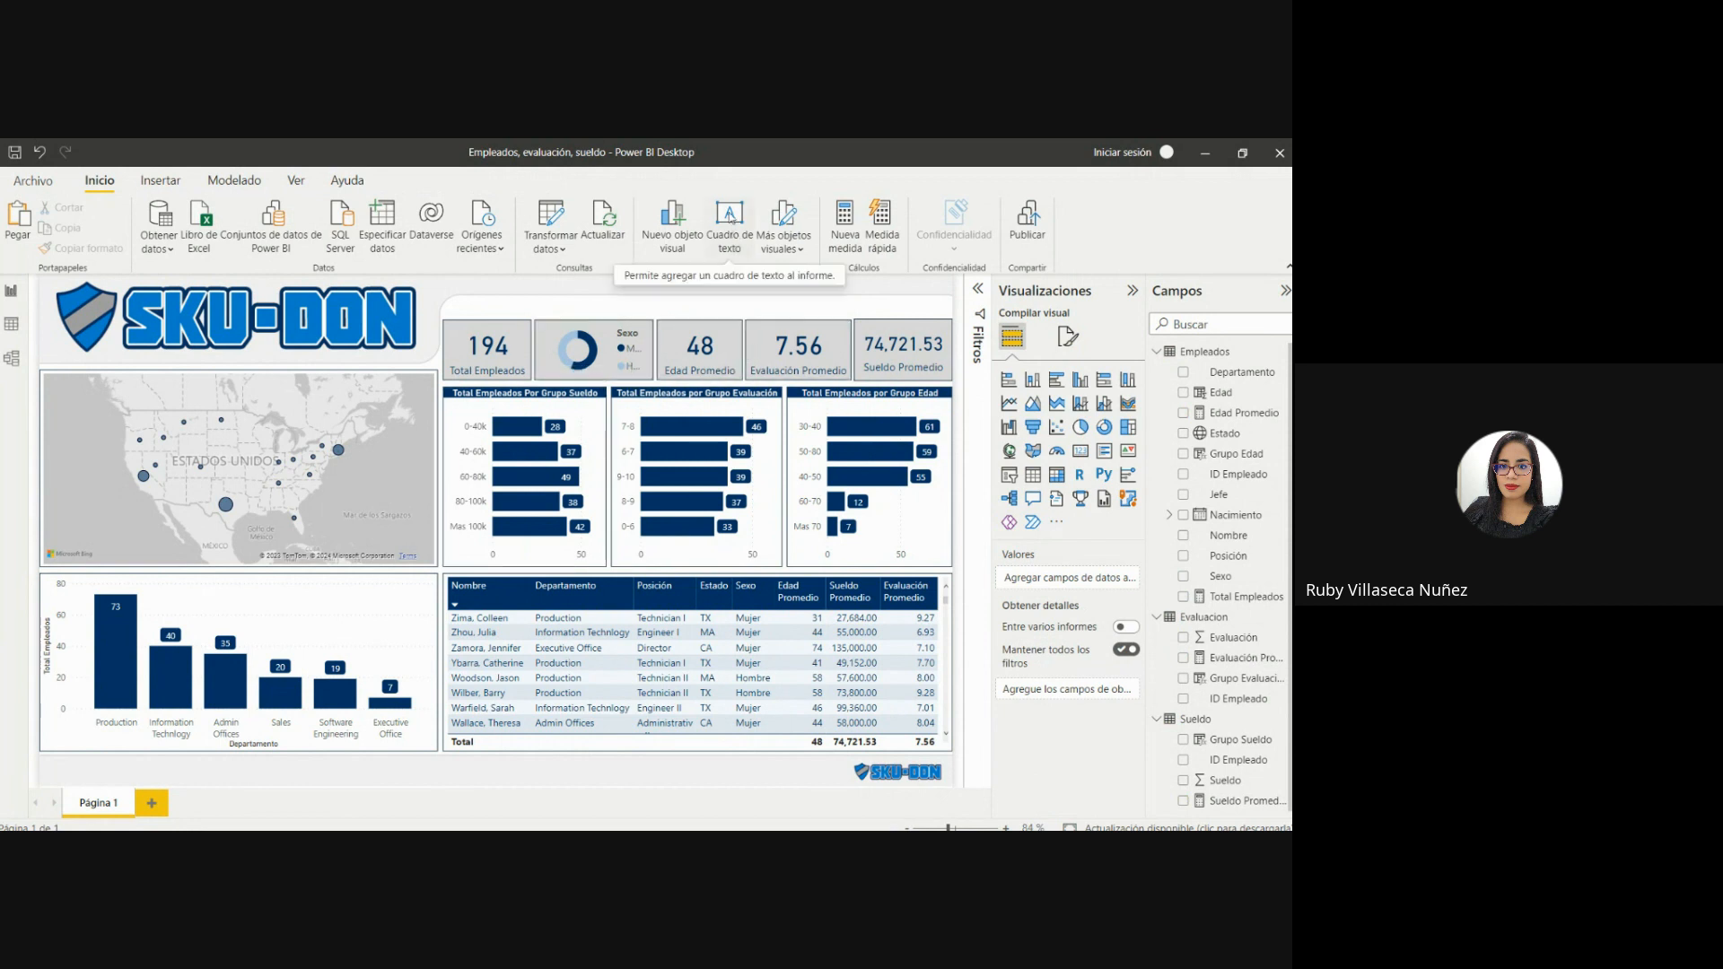
Insert a text box and fit it as a thin strip above the KPI cards, spanning nearly their full width.
left_click(729, 220)
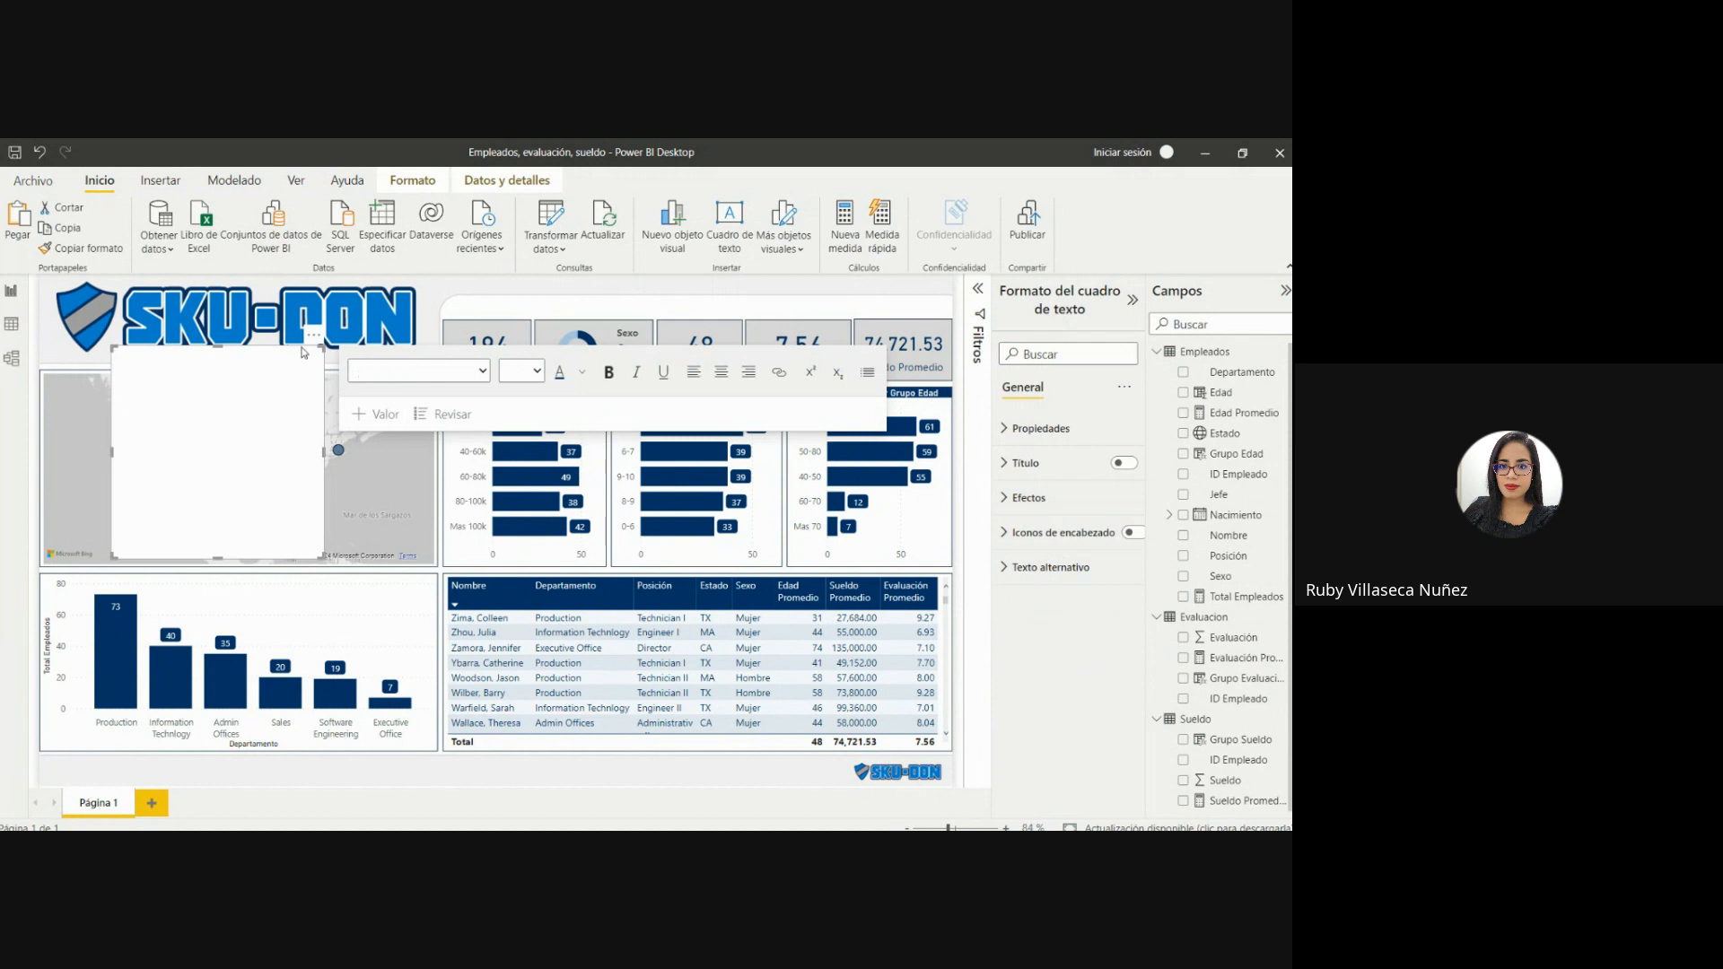
left_click_drag(293, 351, 644, 305)
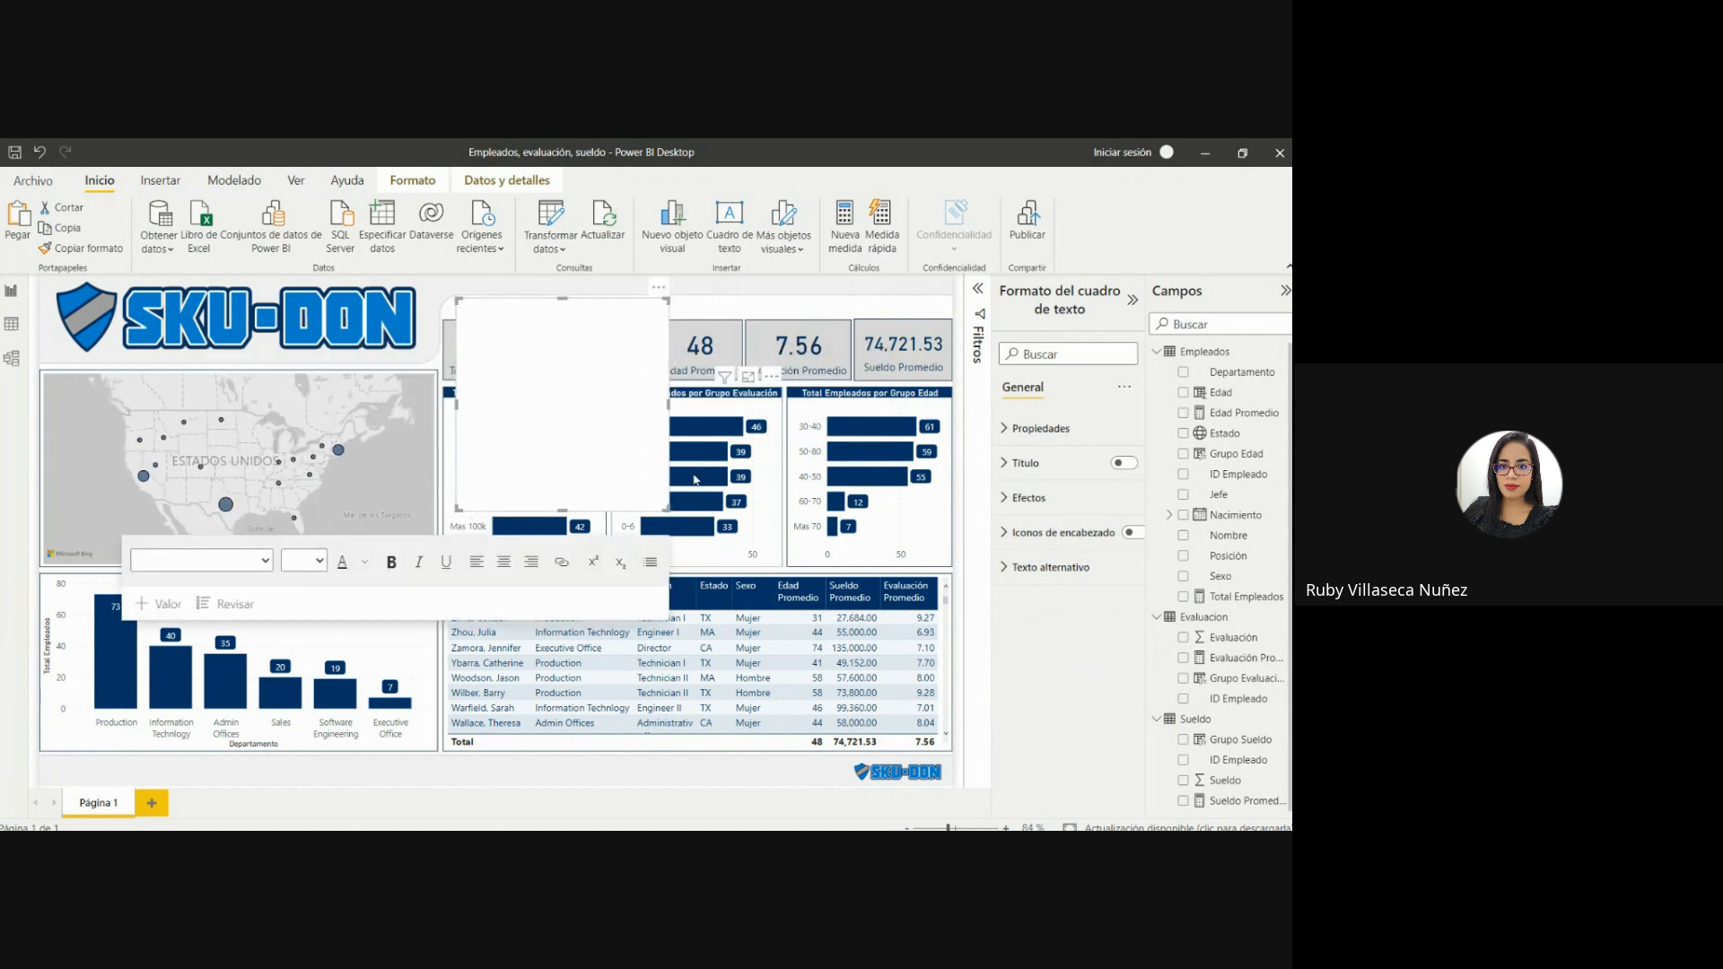
left_click_drag(673, 513, 916, 318)
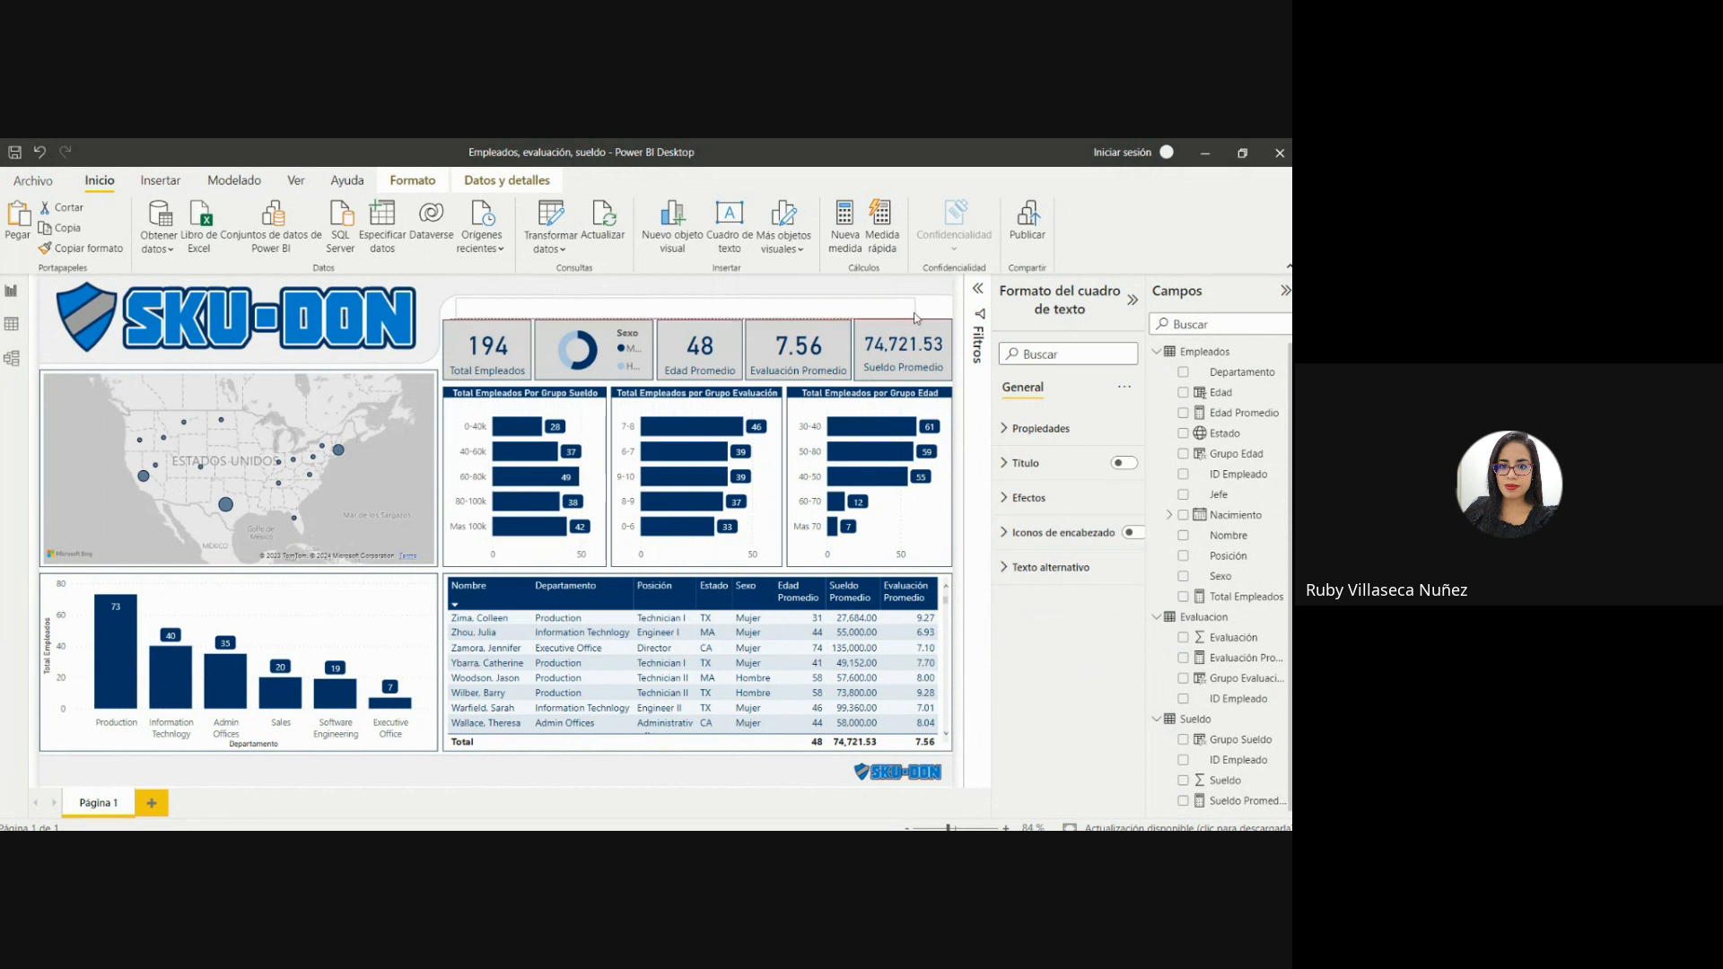
Enter the title "REPORTE DE RECURSOS HUMANOS 2024 - SKU-DON" in the new text box.
left_click(878, 309)
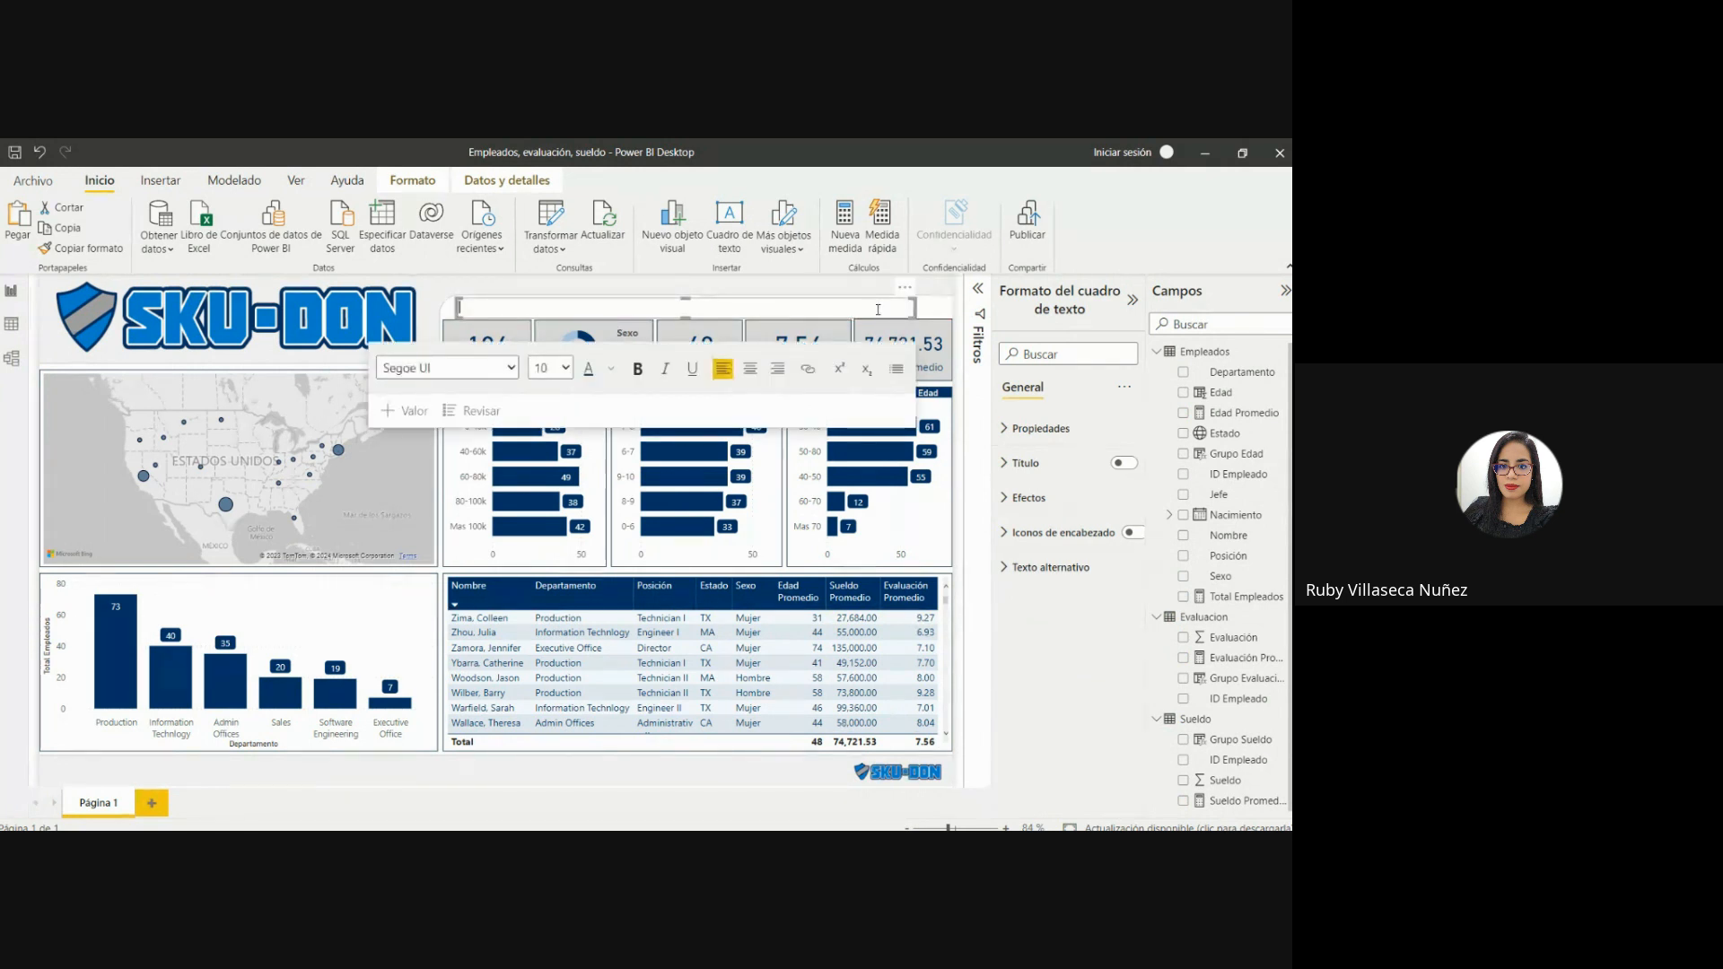
type("REPORTE DE")
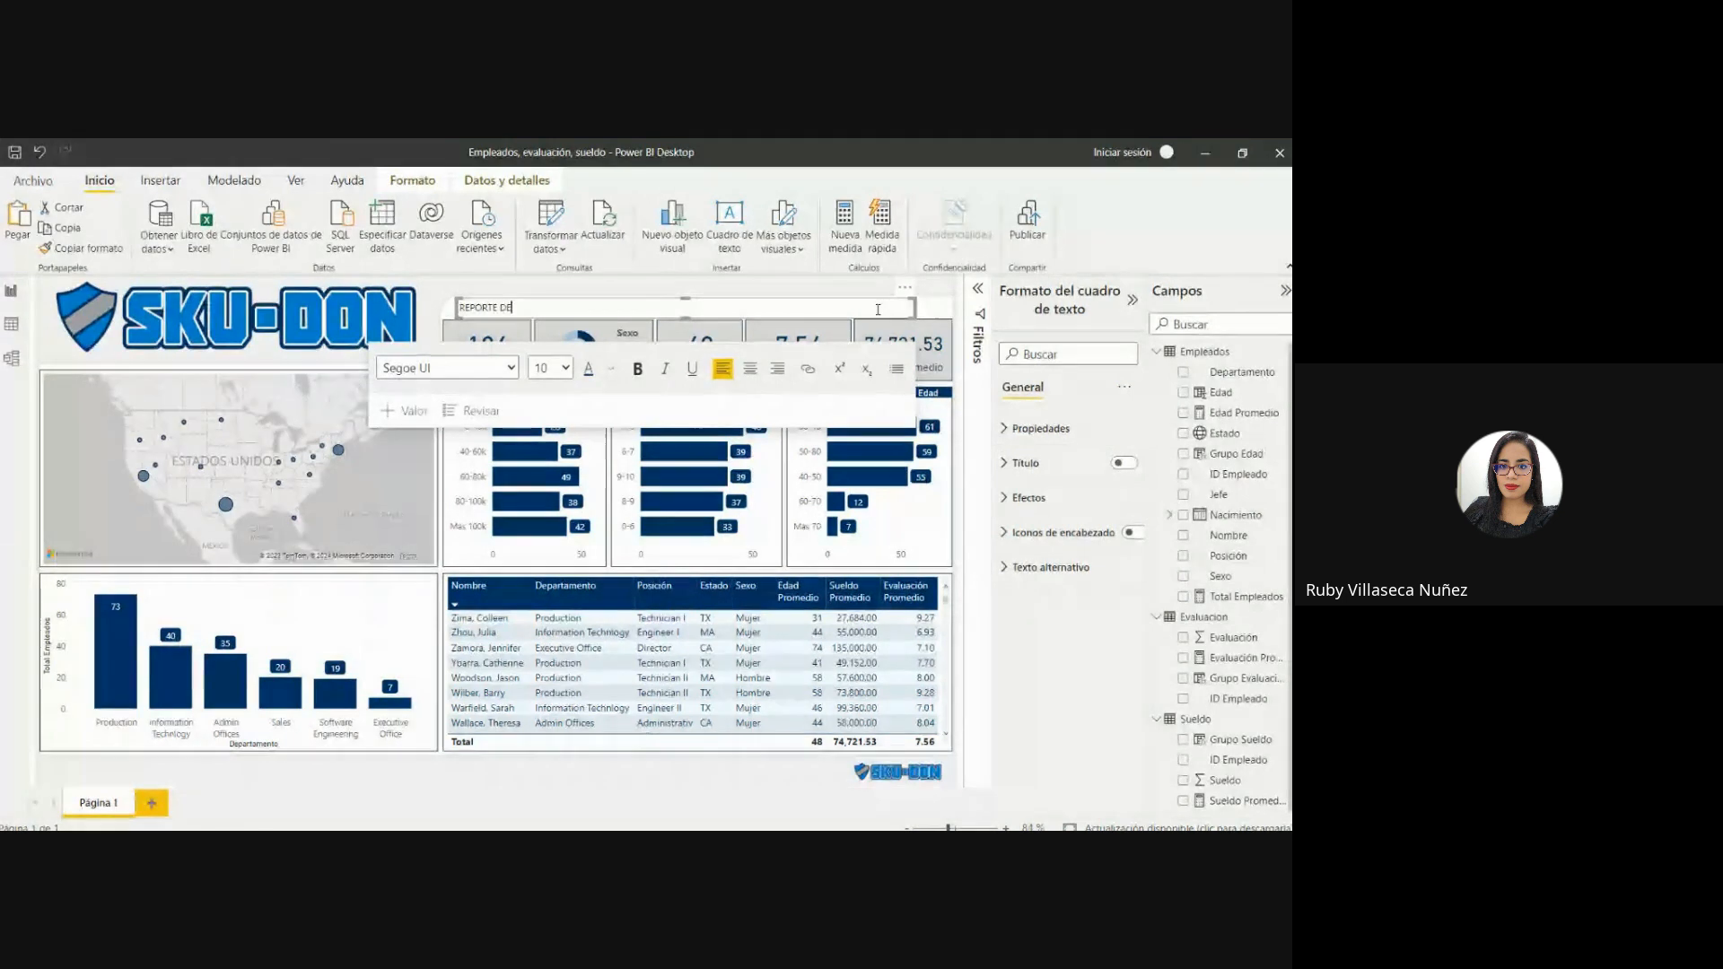
type(" RECURSOS HUMANOS 2024 - SKU-DON")
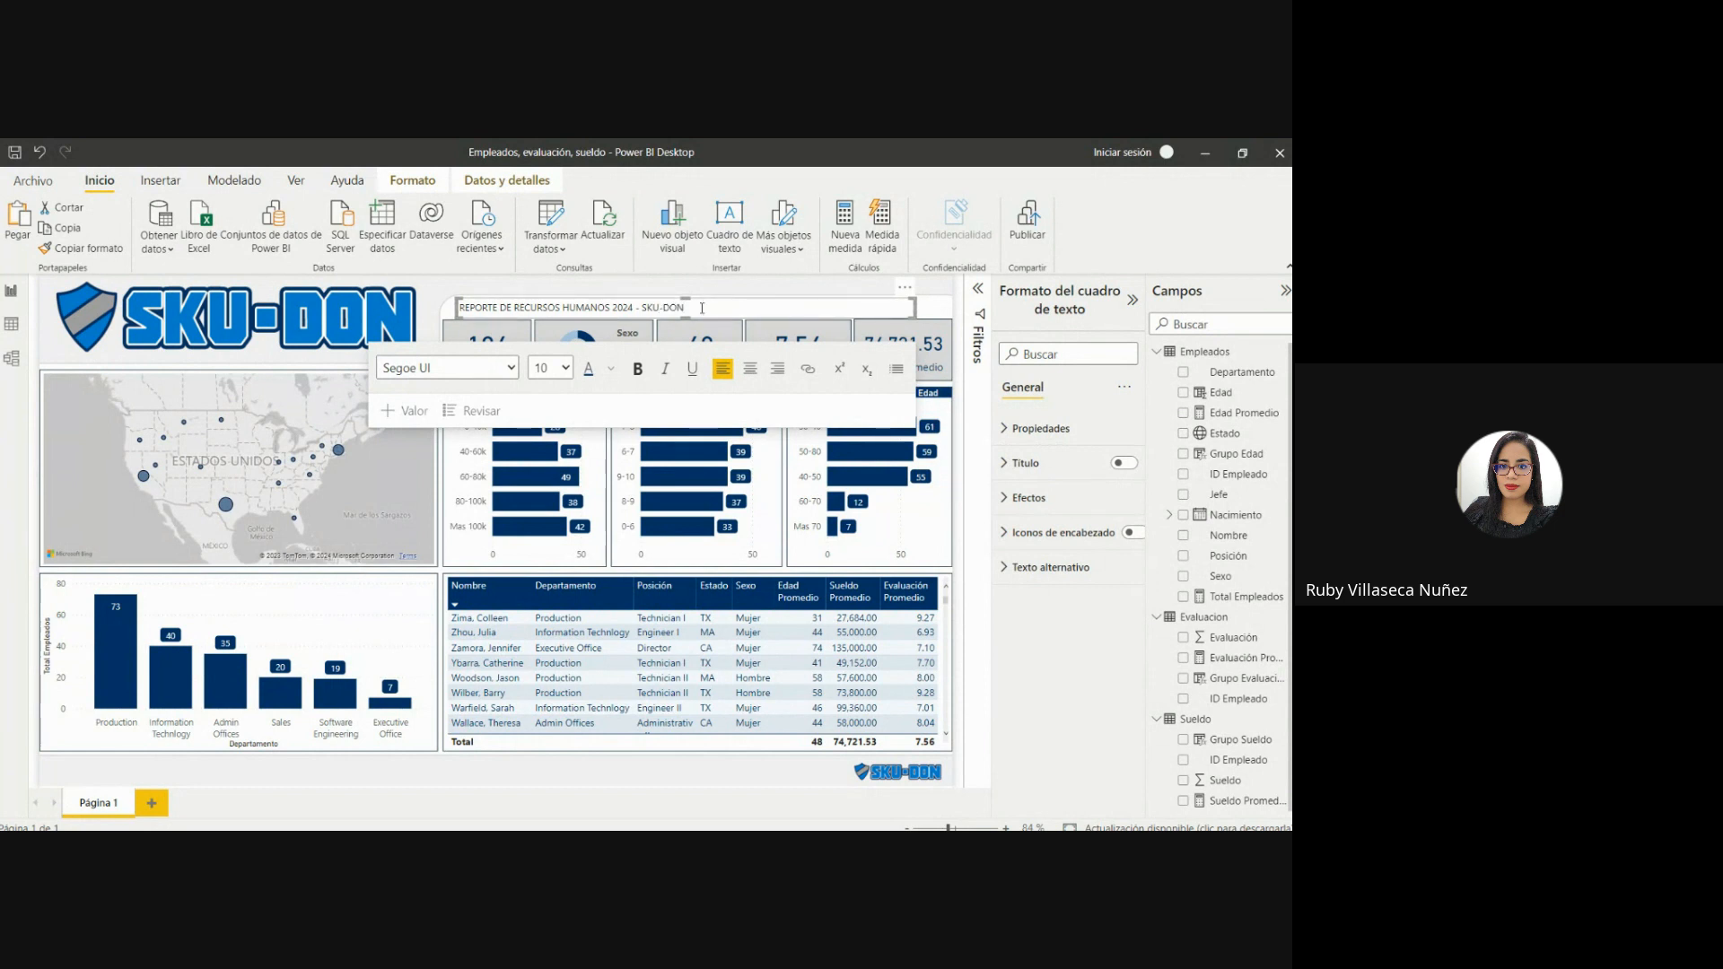
Center the report title in its text box and color its text with the theme's dark blue.
left_click(752, 373)
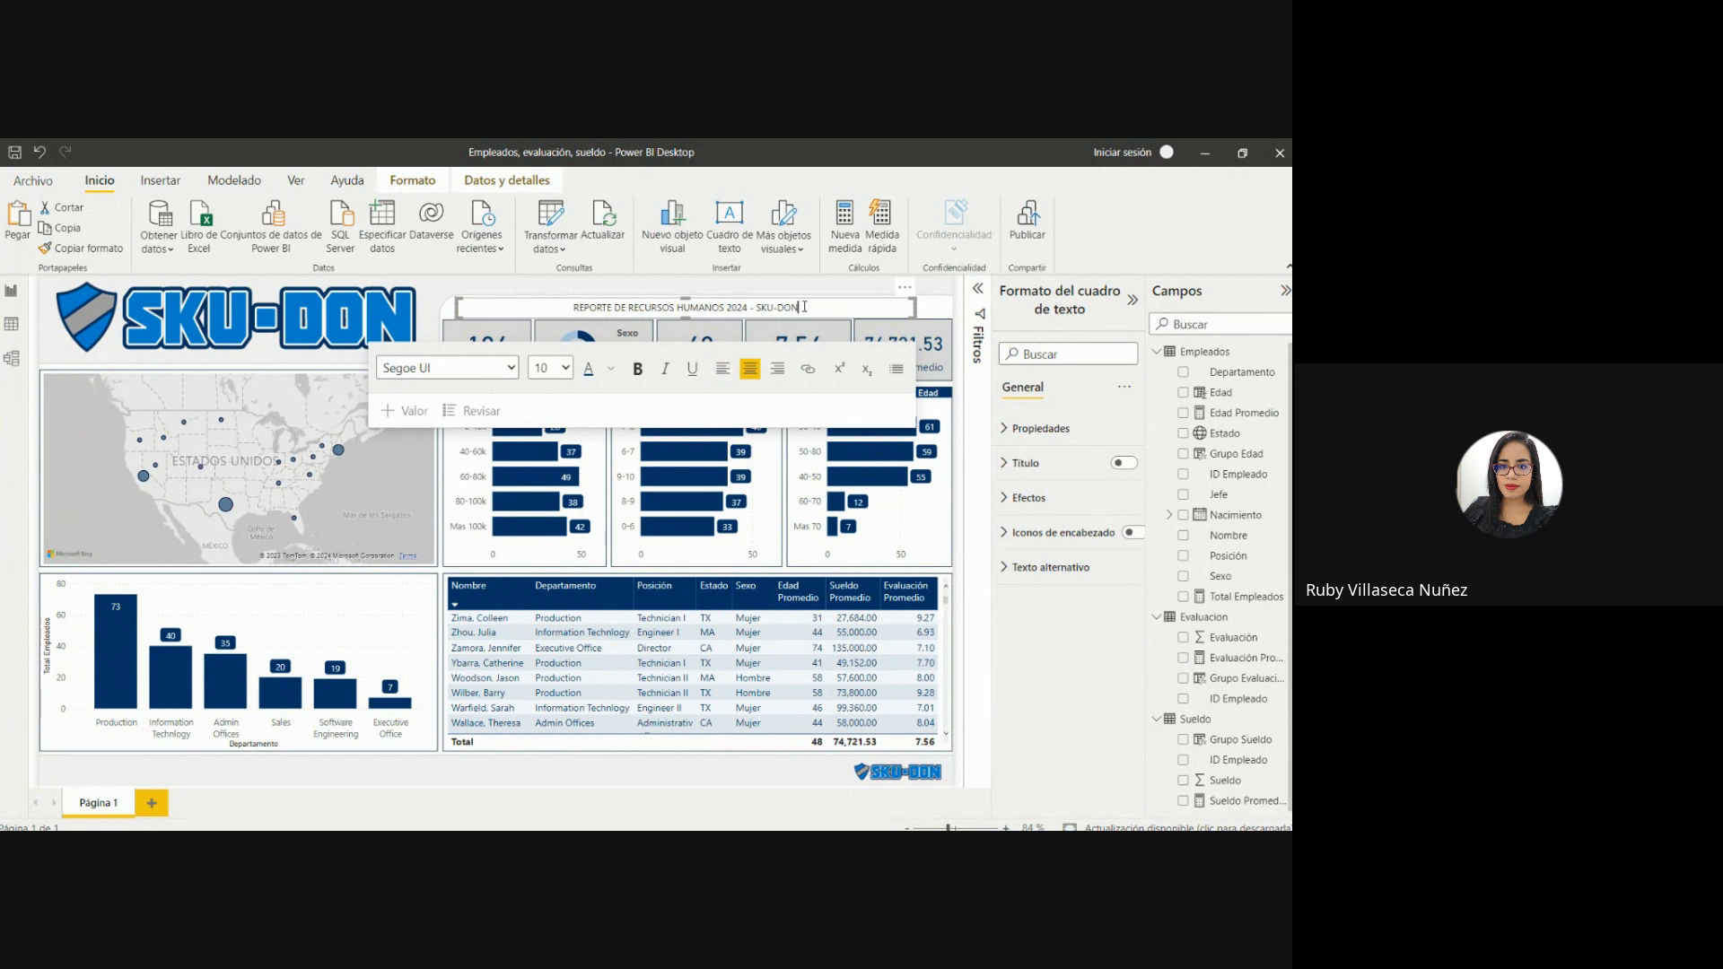
left_click_drag(801, 309, 572, 325)
left_click(588, 370)
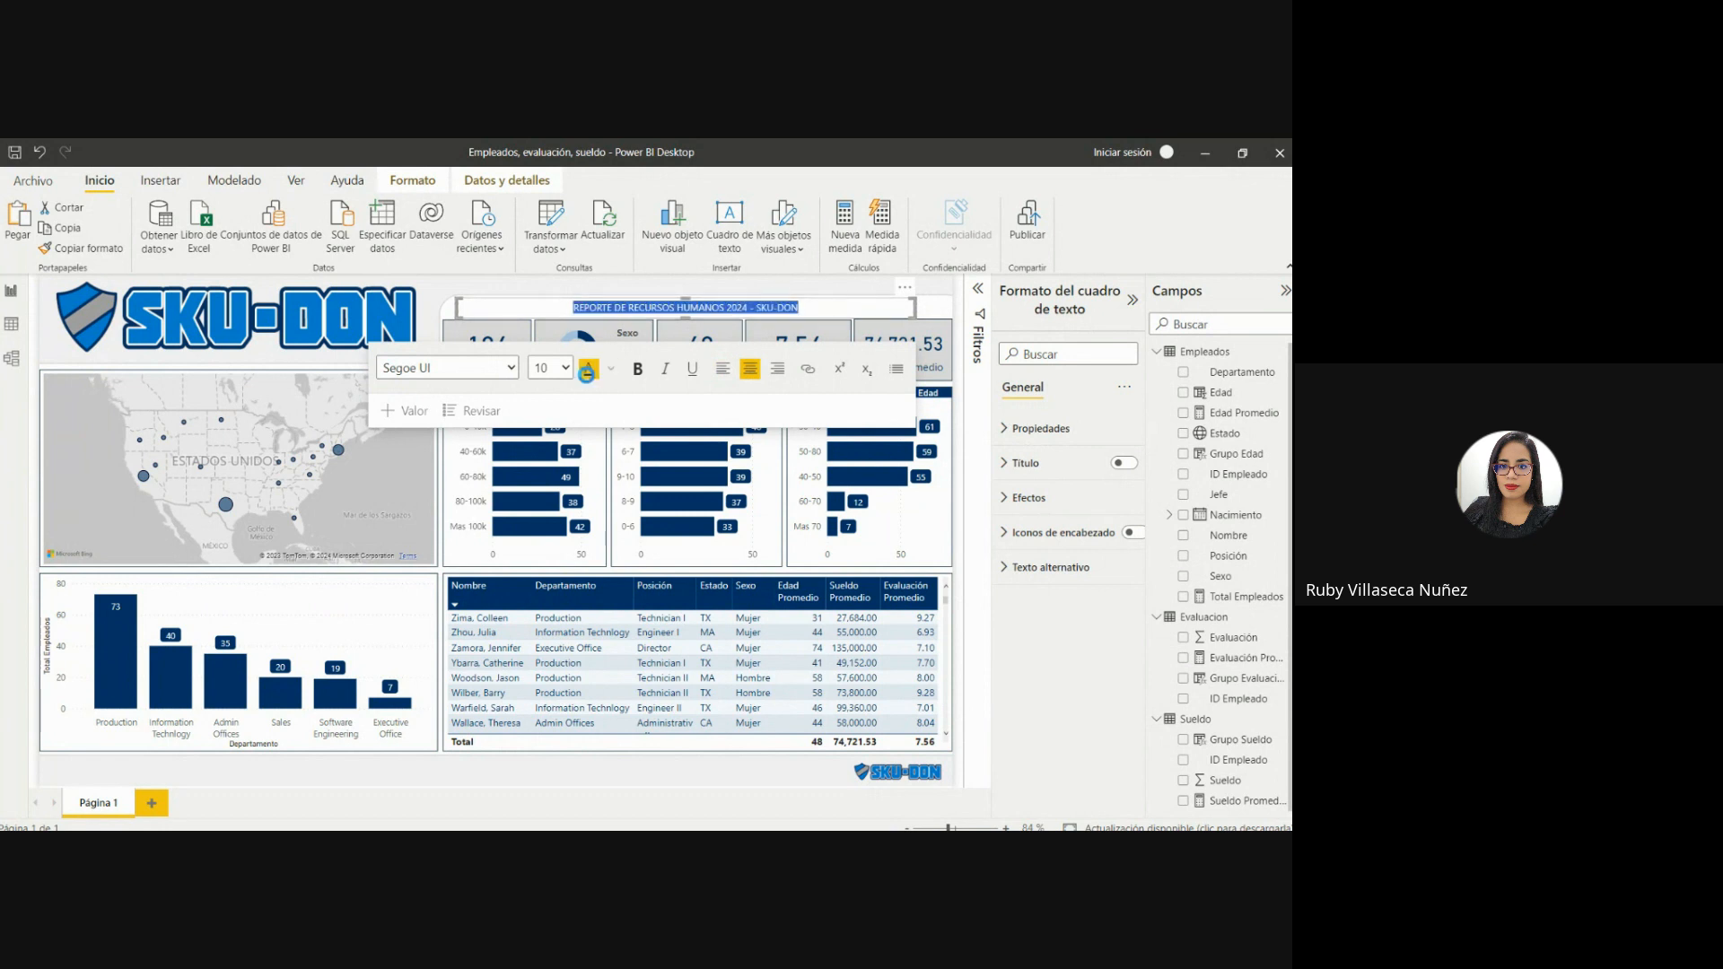
left_click(610, 367)
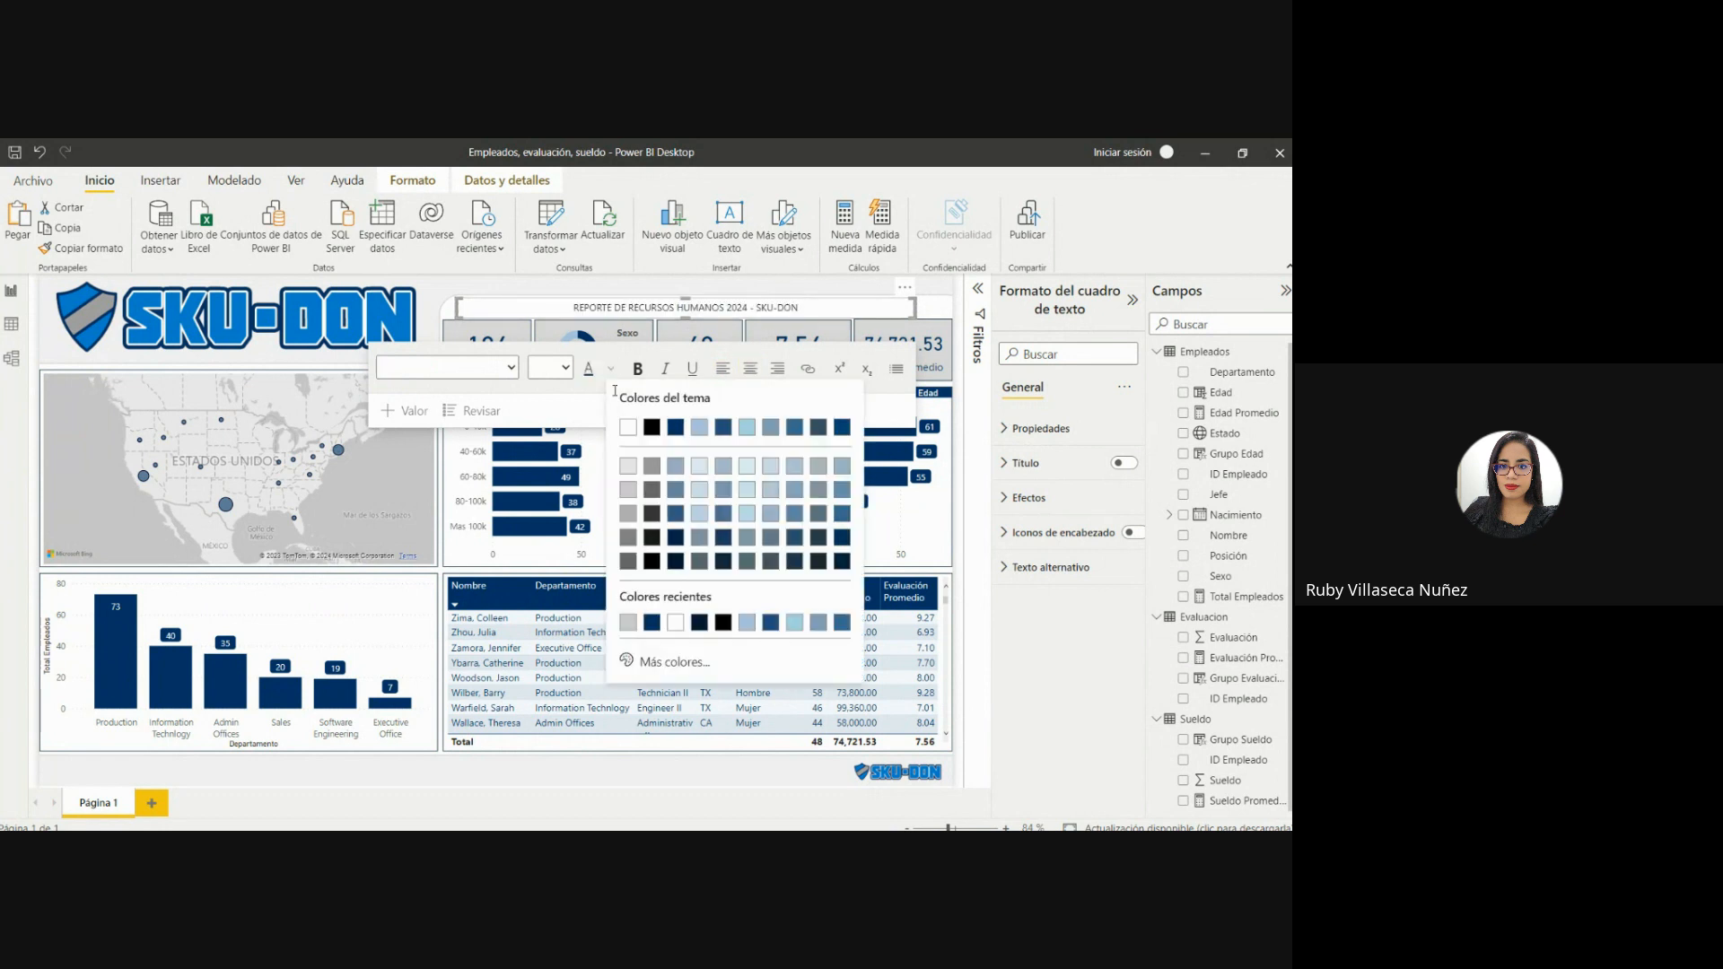
left_click(677, 437)
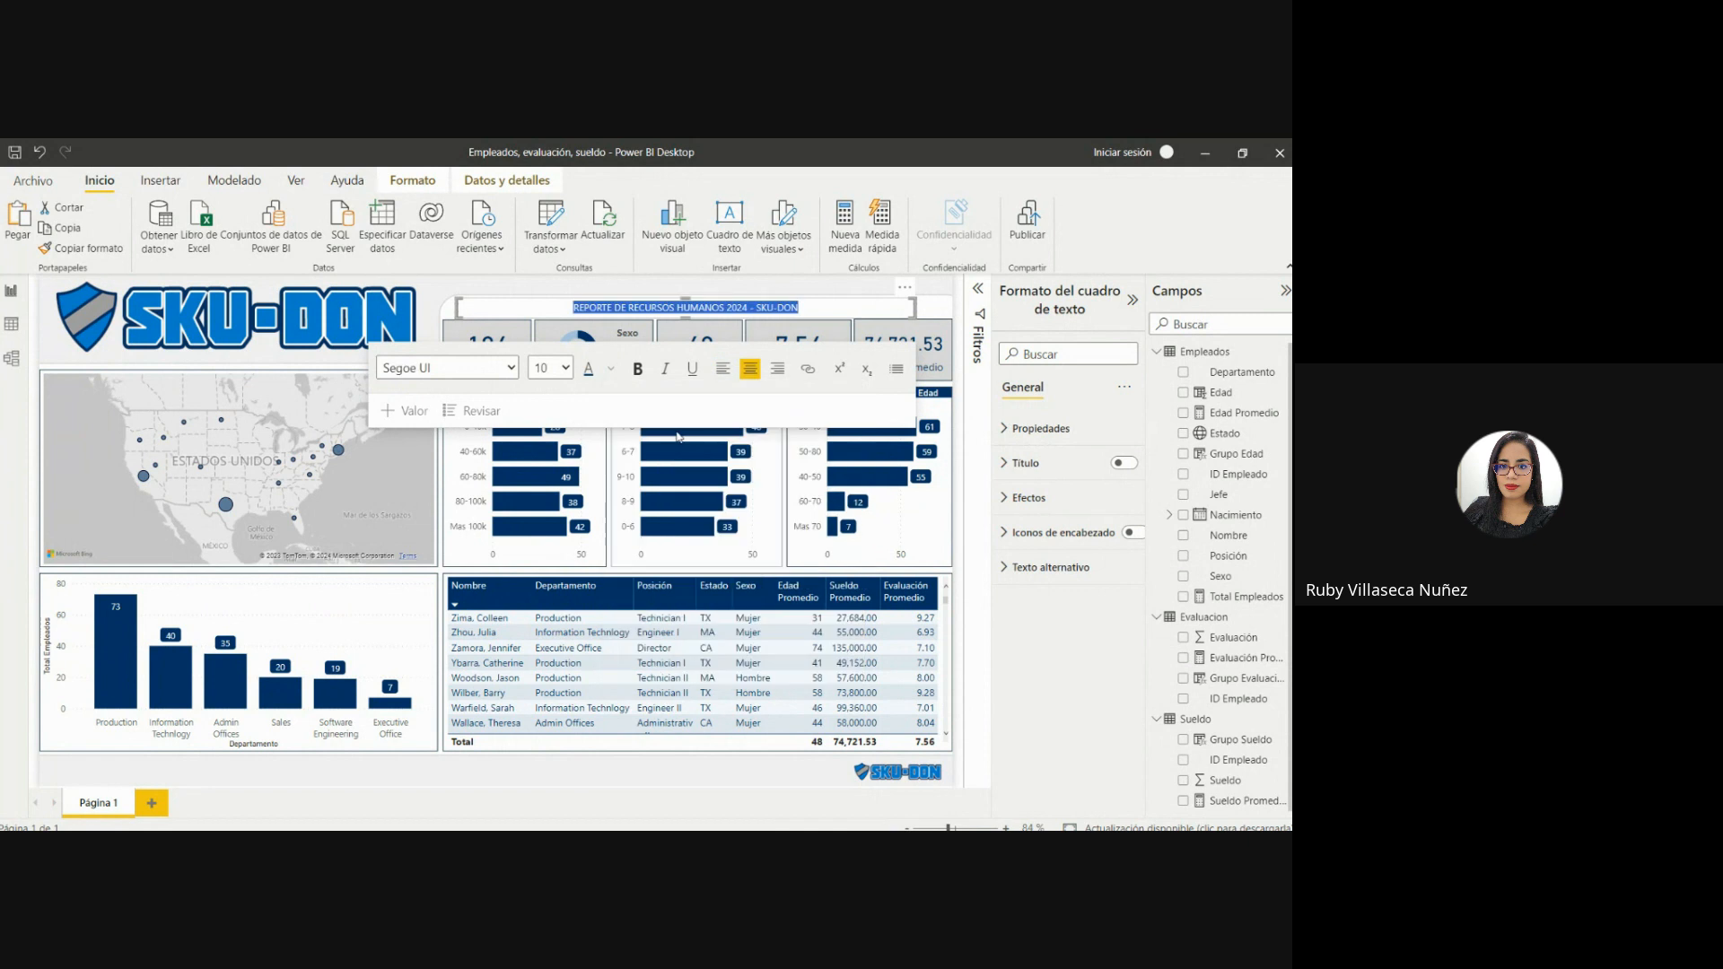
Format the report title as bold Arial at size 12.
left_click(550, 368)
left_click(550, 496)
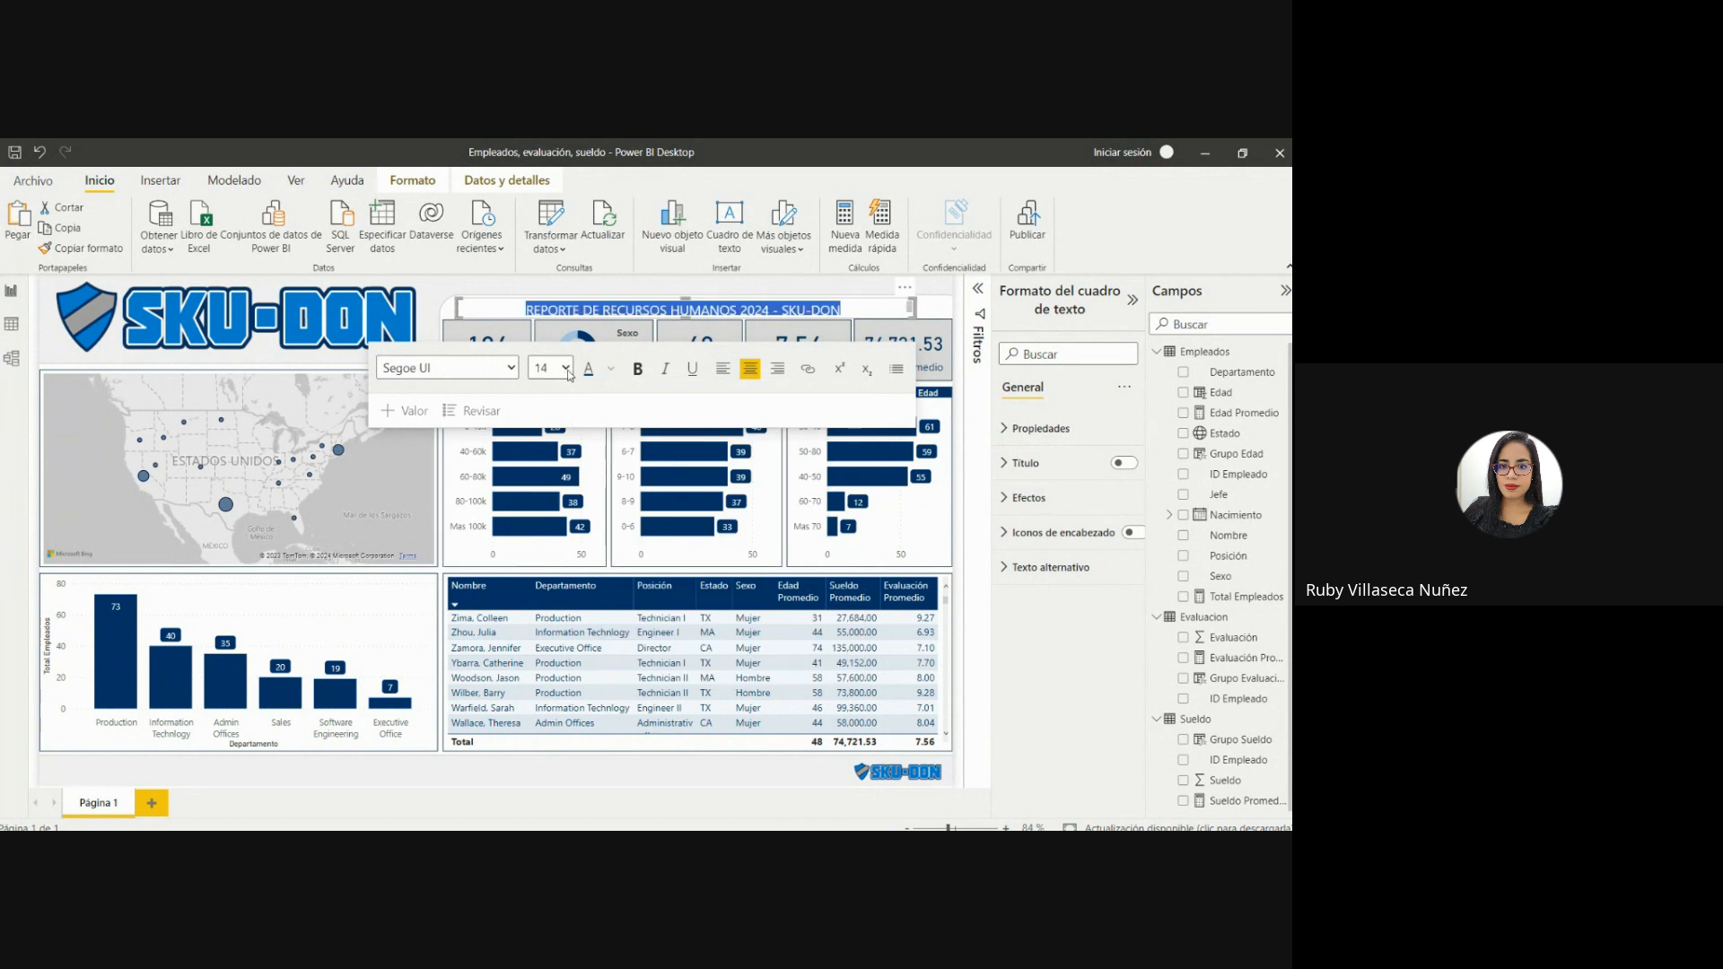
left_click(551, 476)
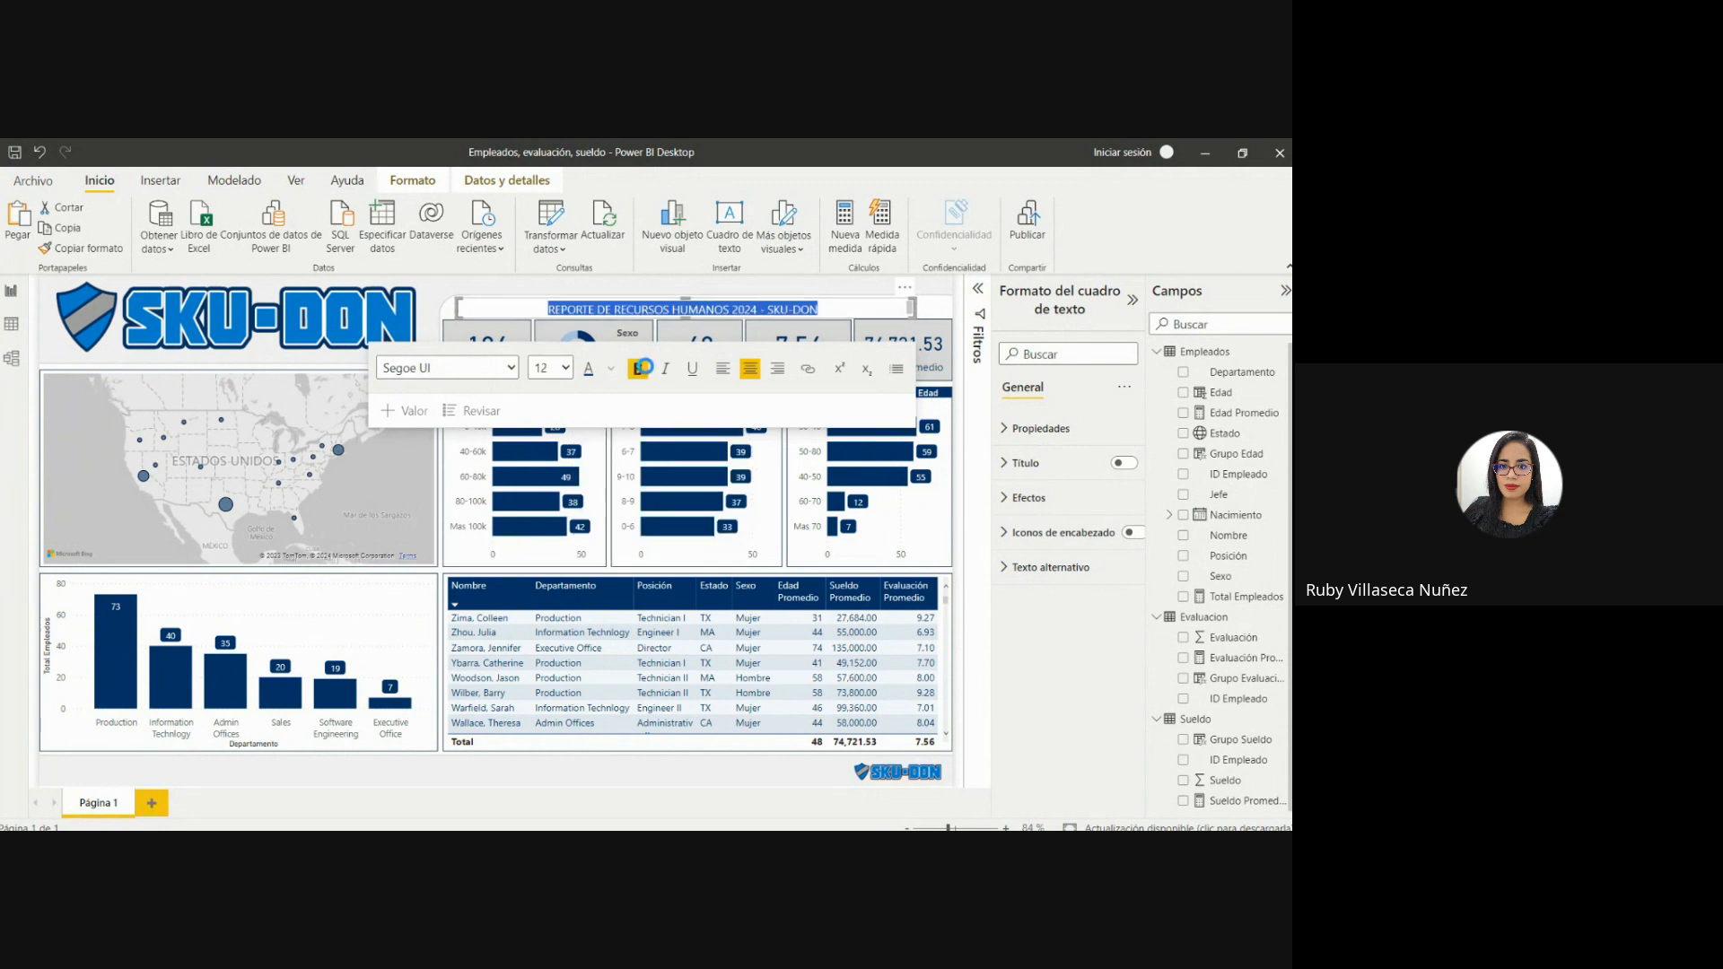
left_click(639, 367)
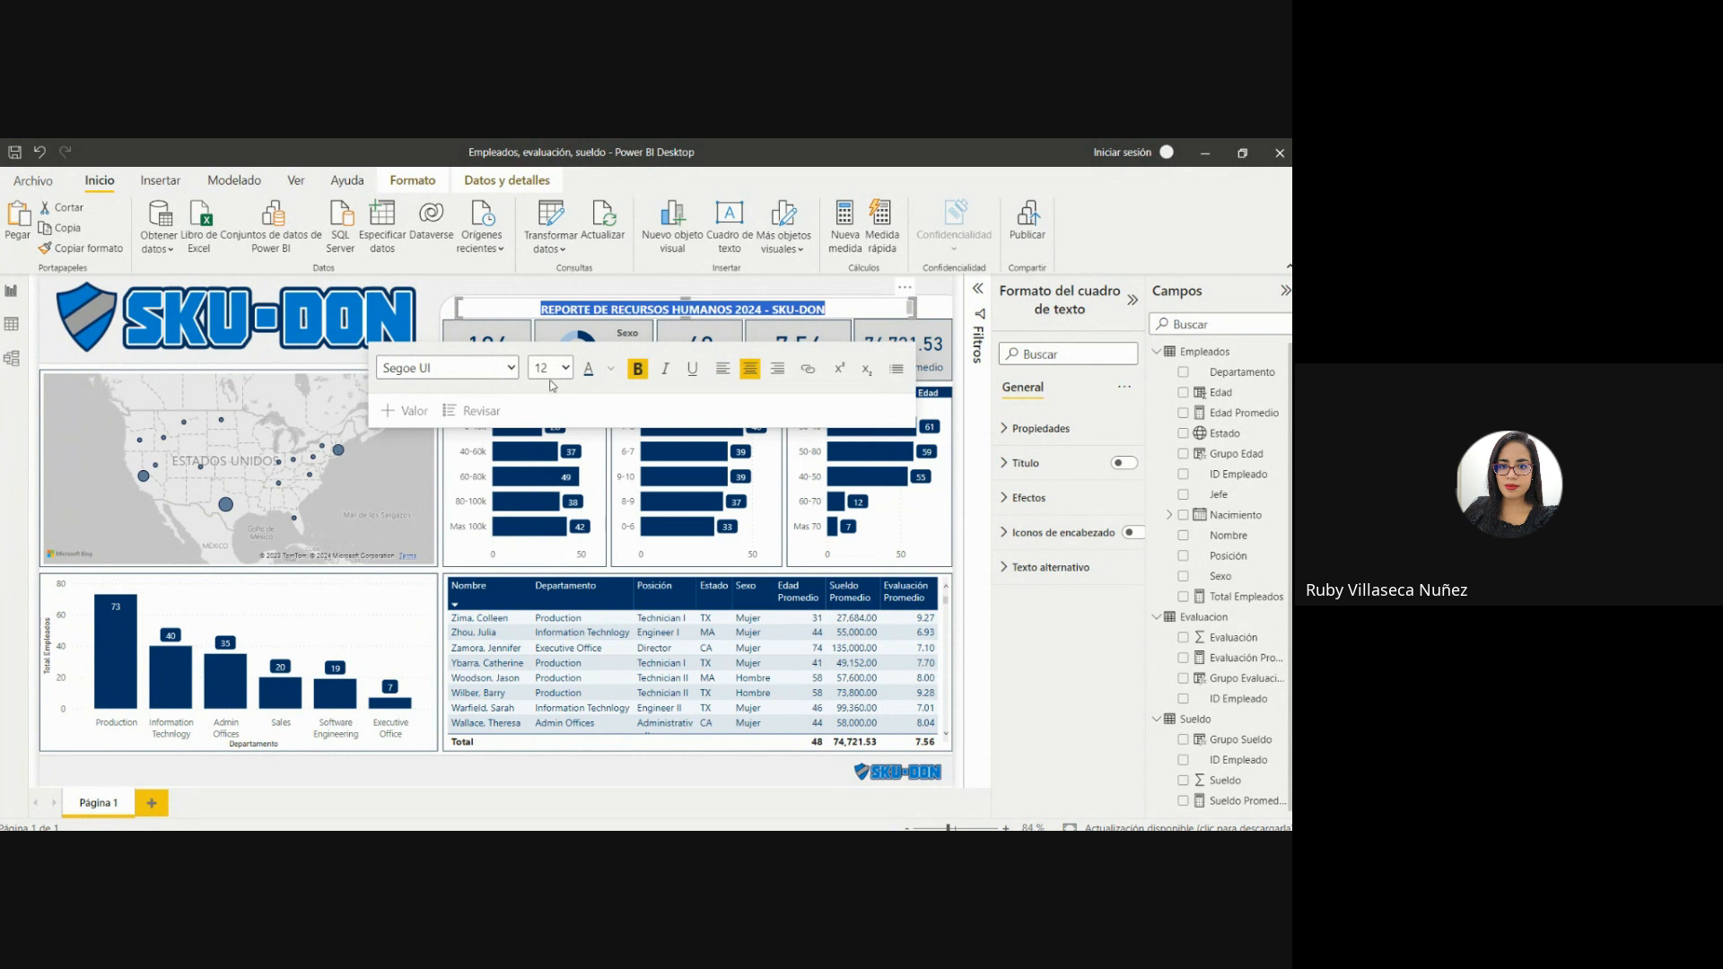
left_click(431, 395)
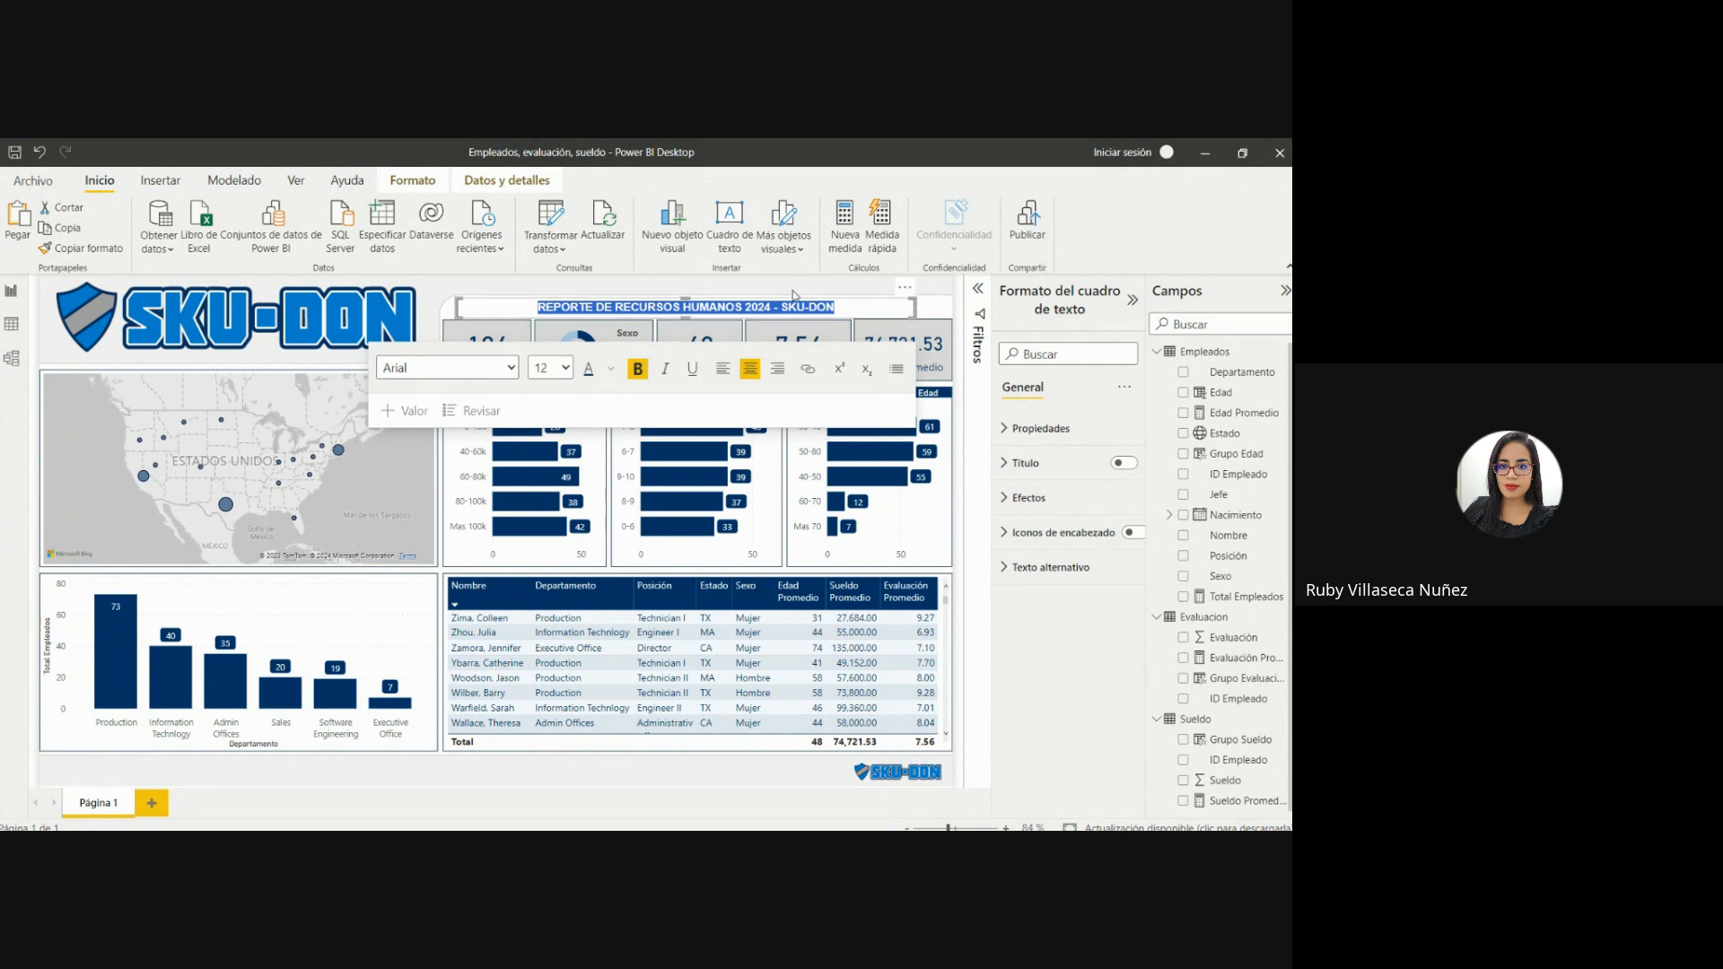
Fine-tune the title text box's top edge and shift it slightly right above the KPI cards.
left_click_drag(685, 300, 688, 296)
left_click(681, 285)
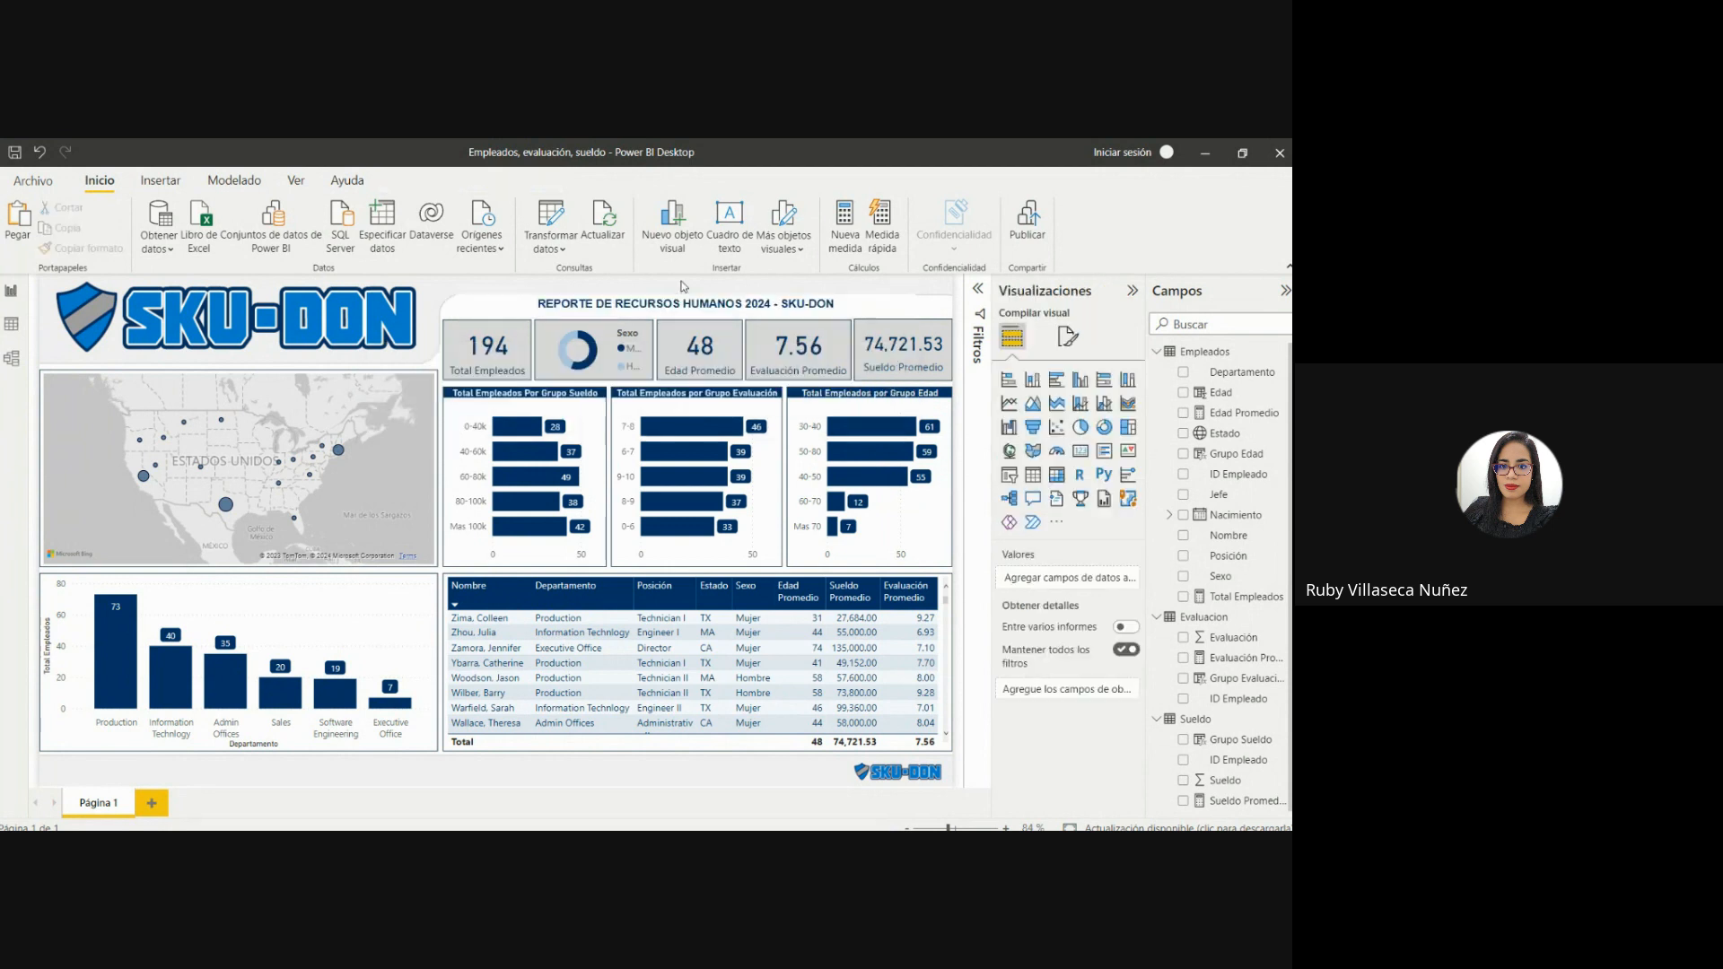
left_click(685, 300)
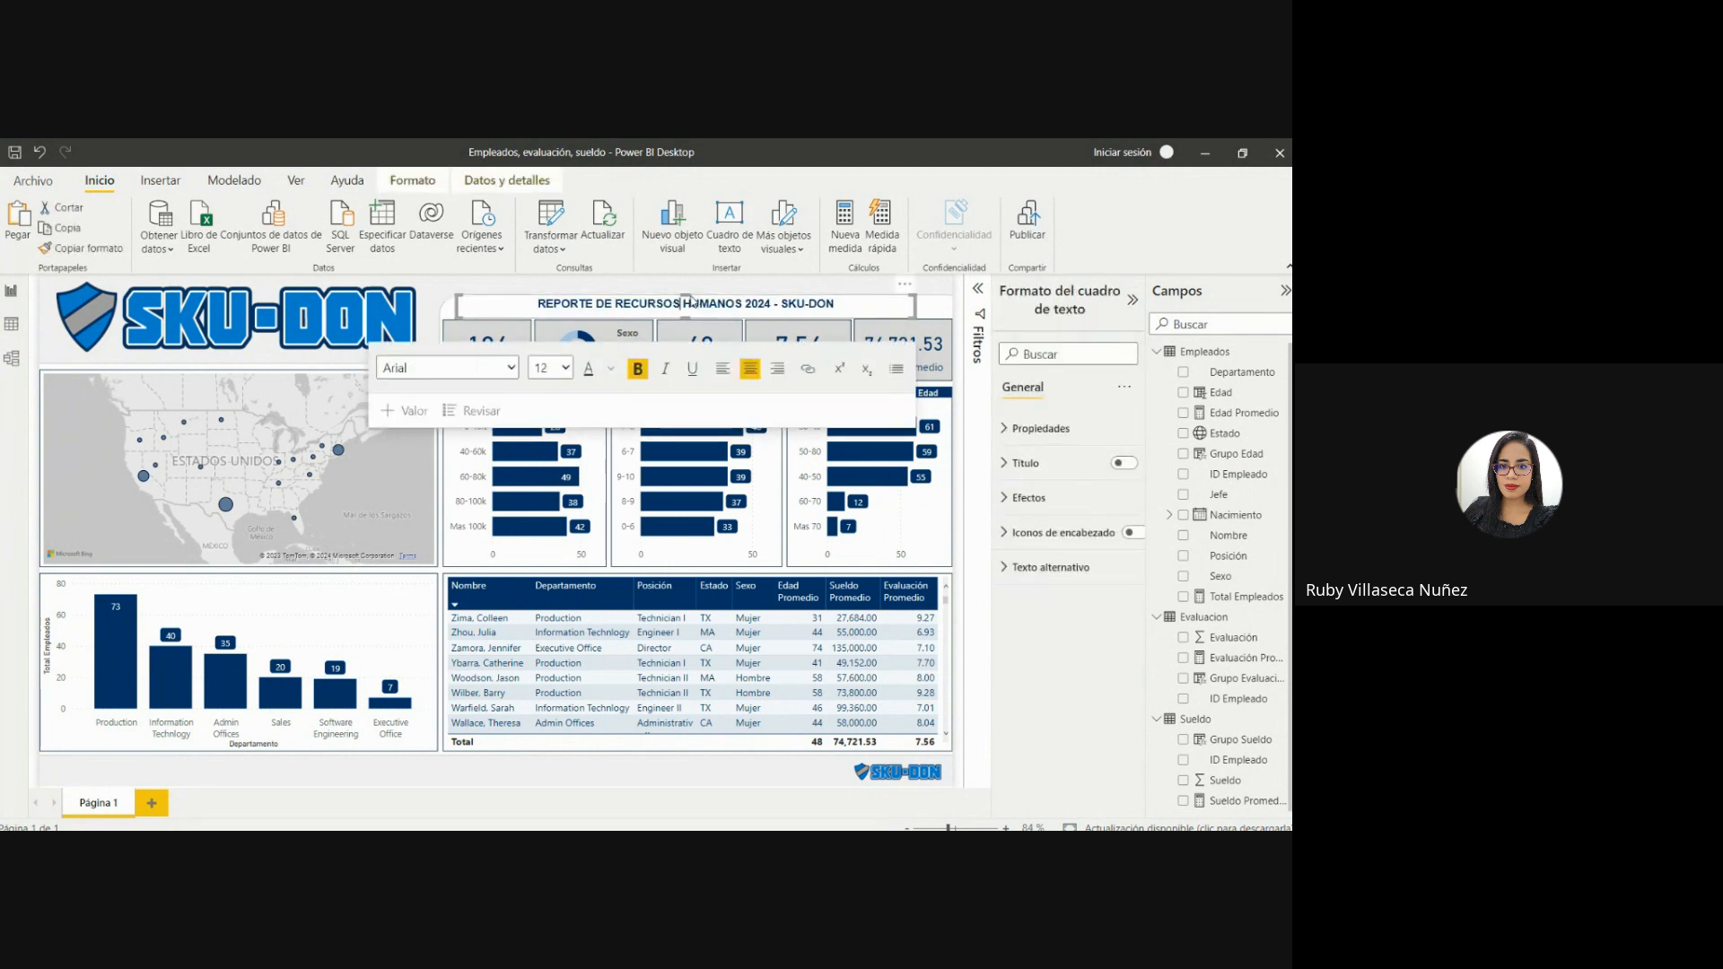
left_click_drag(685, 300, 688, 298)
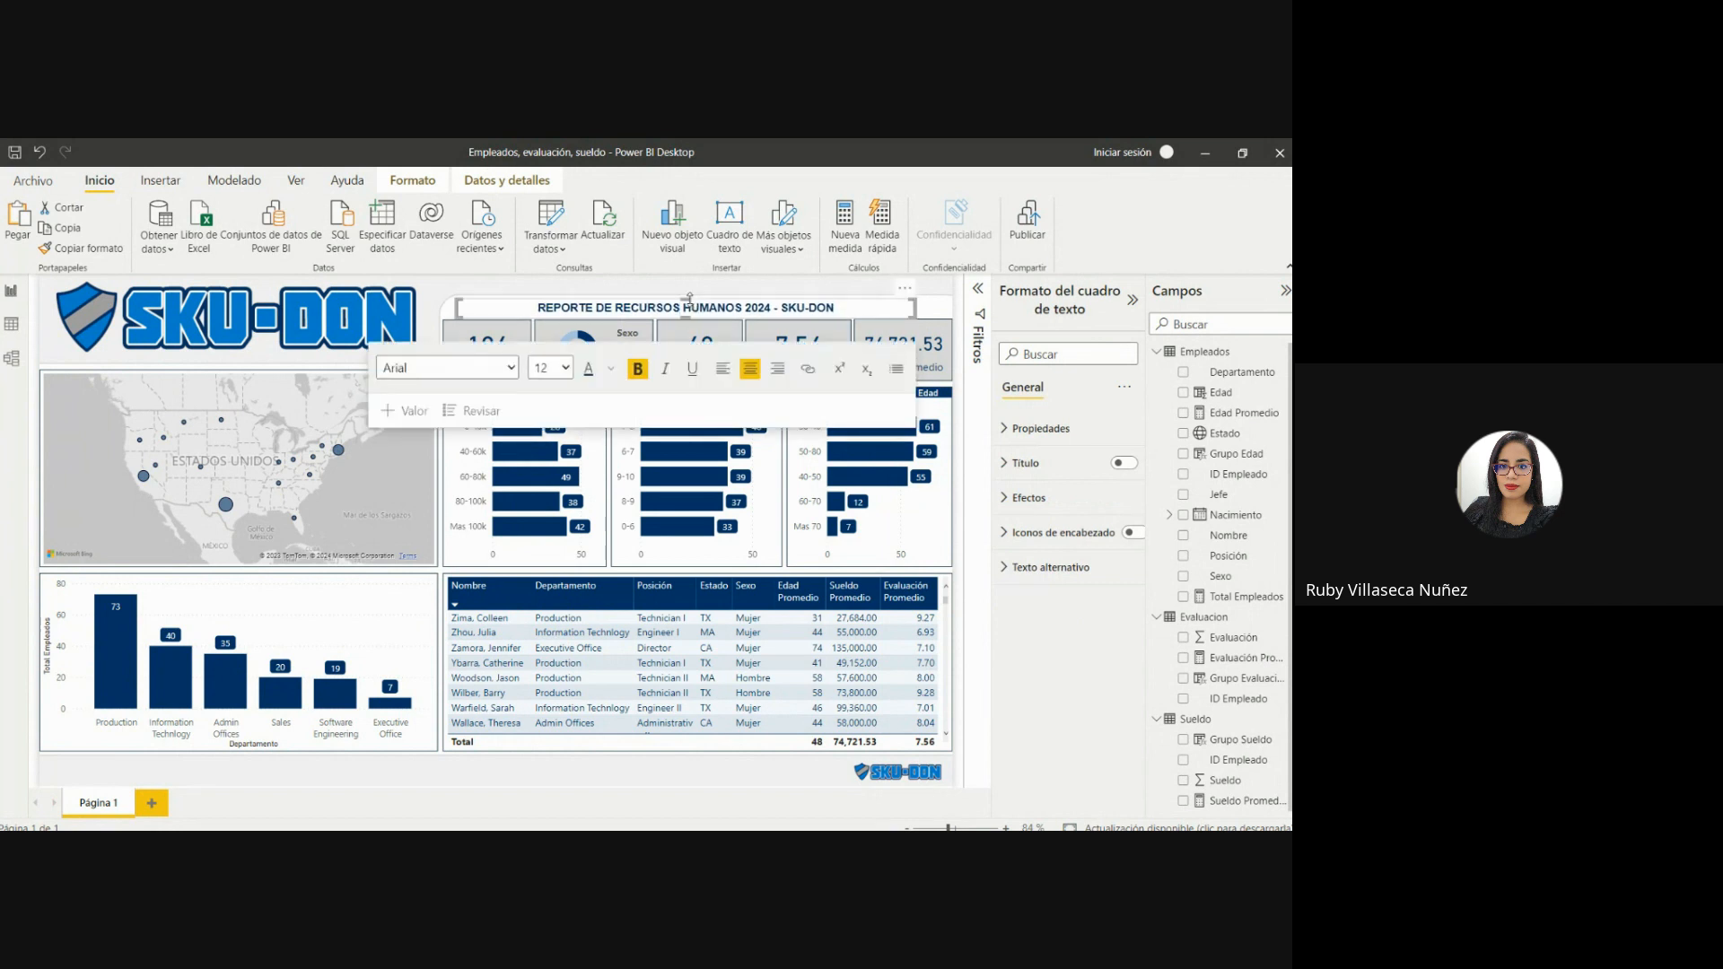
left_click(662, 291)
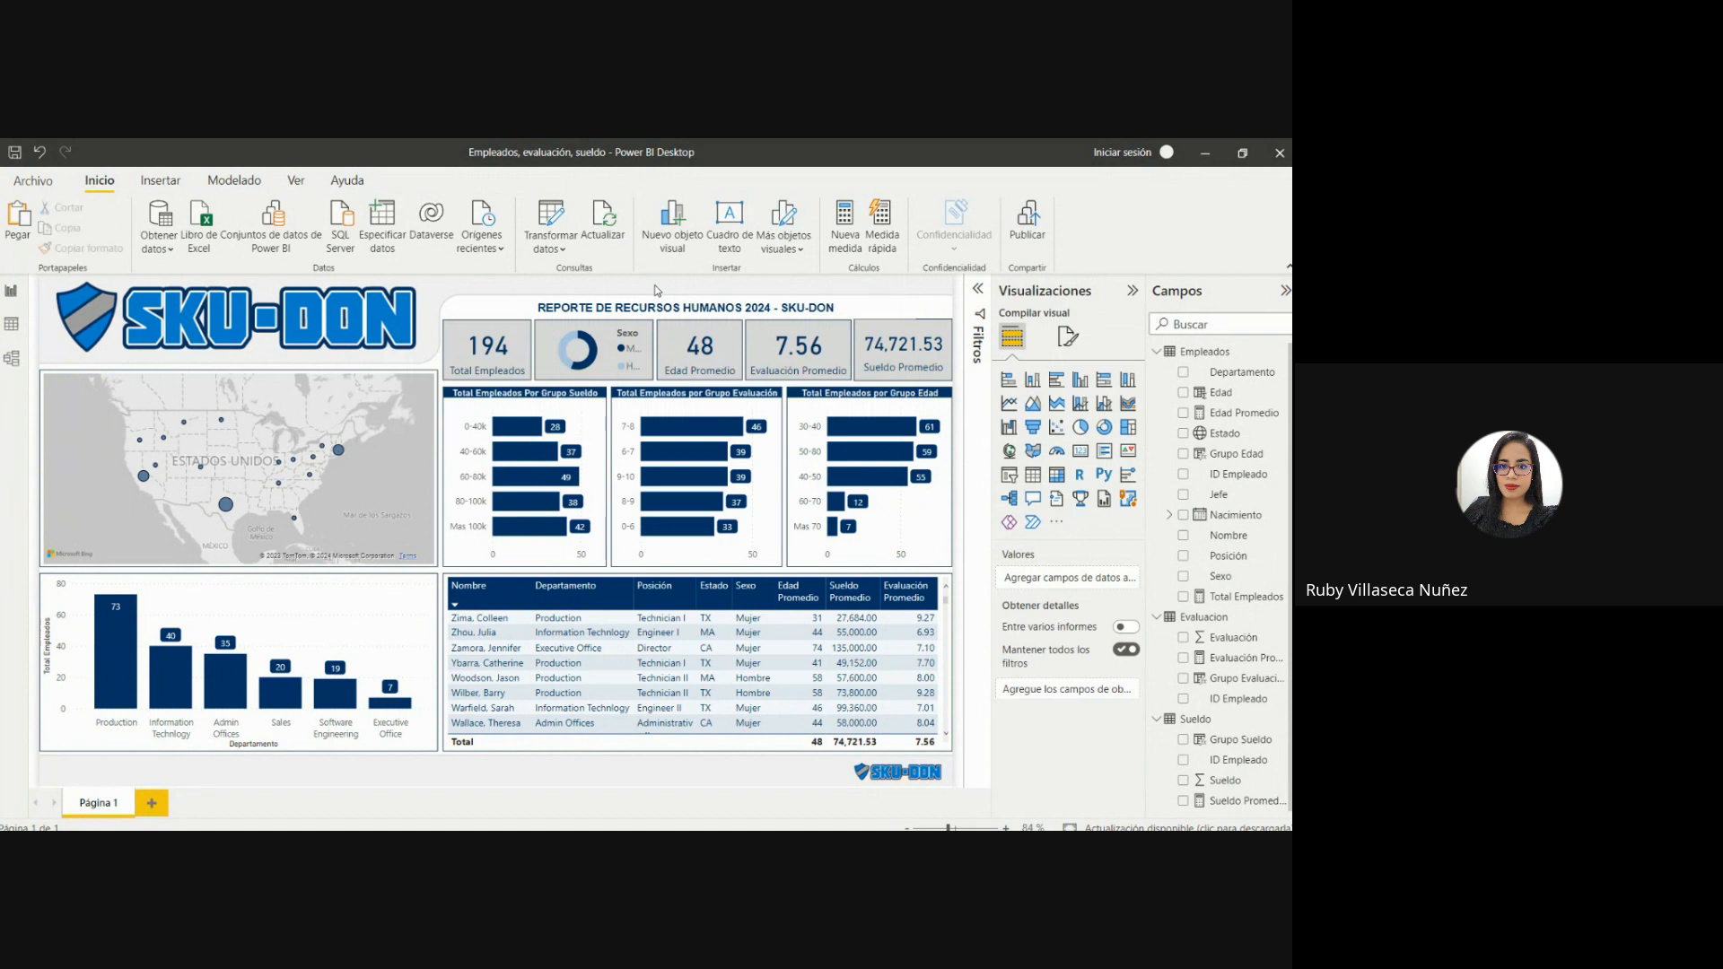
left_click(825, 308)
left_click(821, 301)
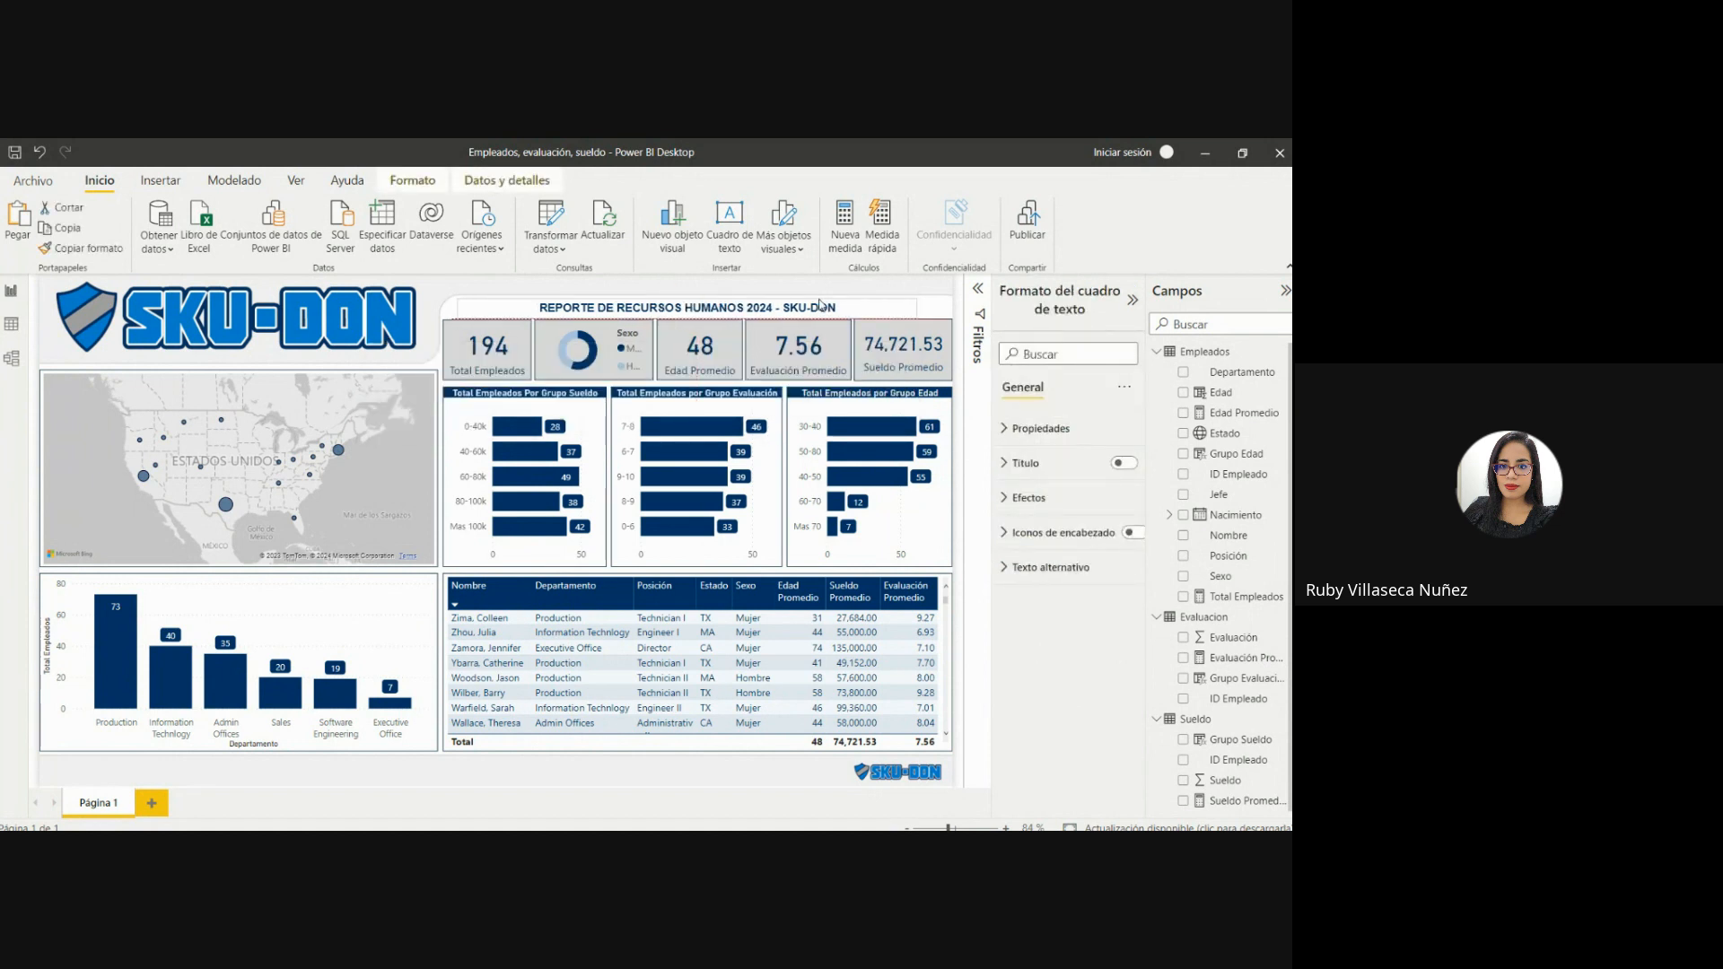
left_click(819, 305)
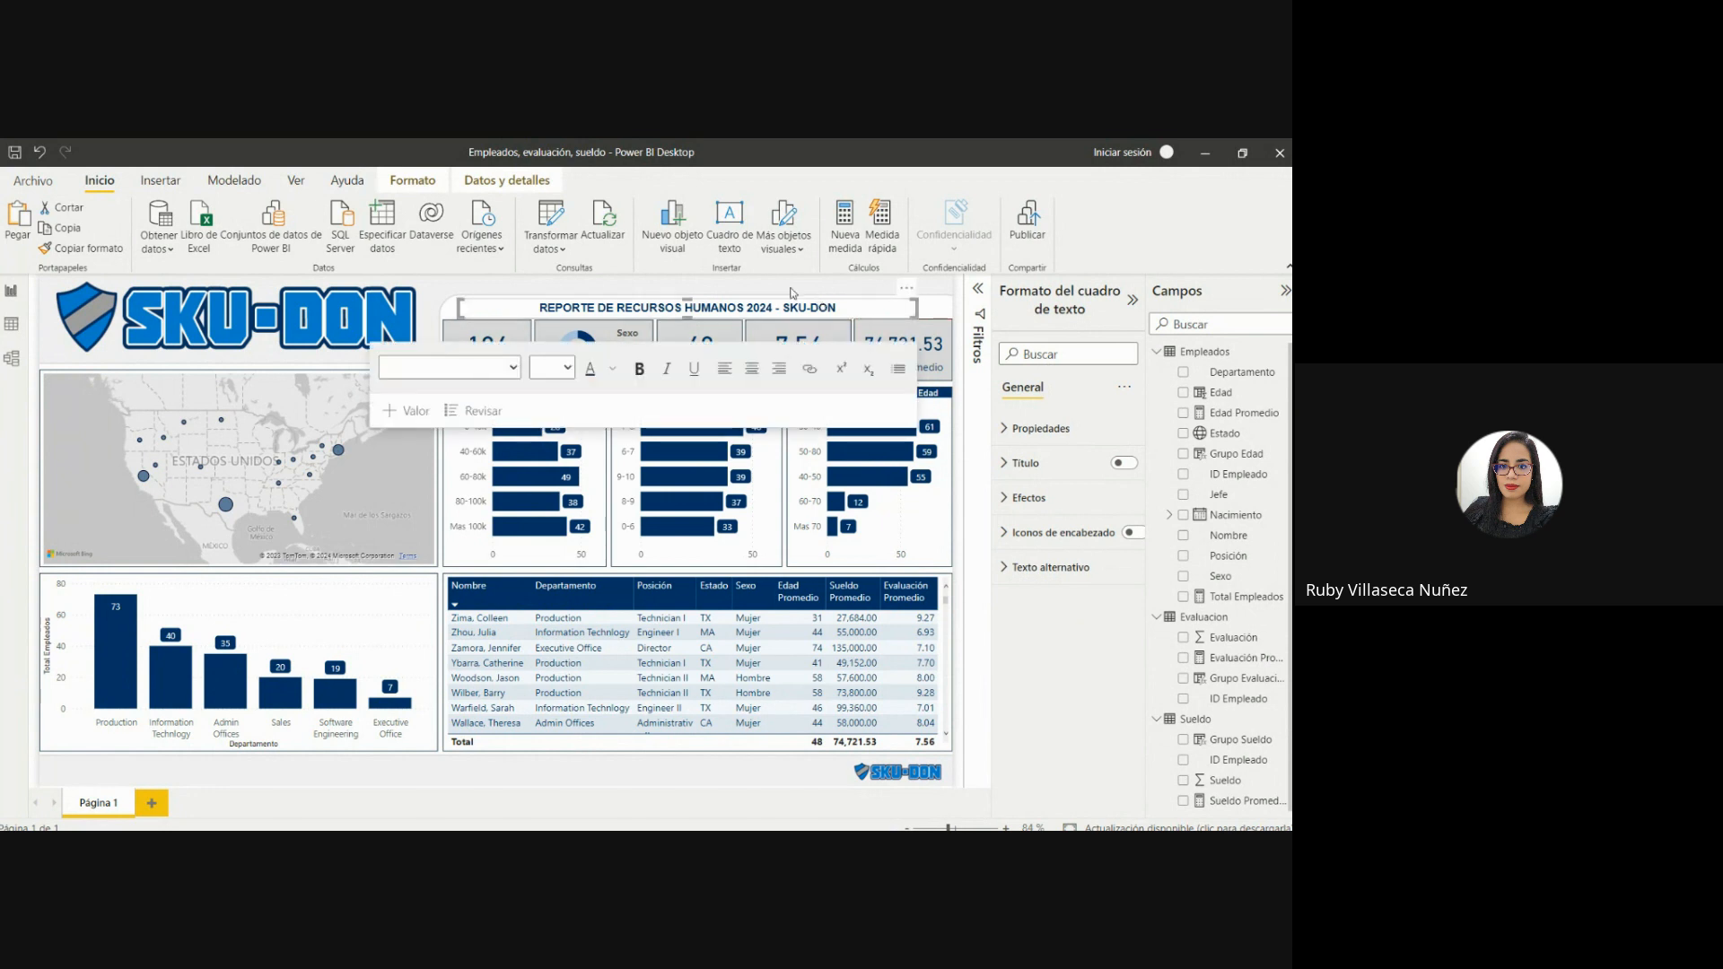
left_click(780, 291)
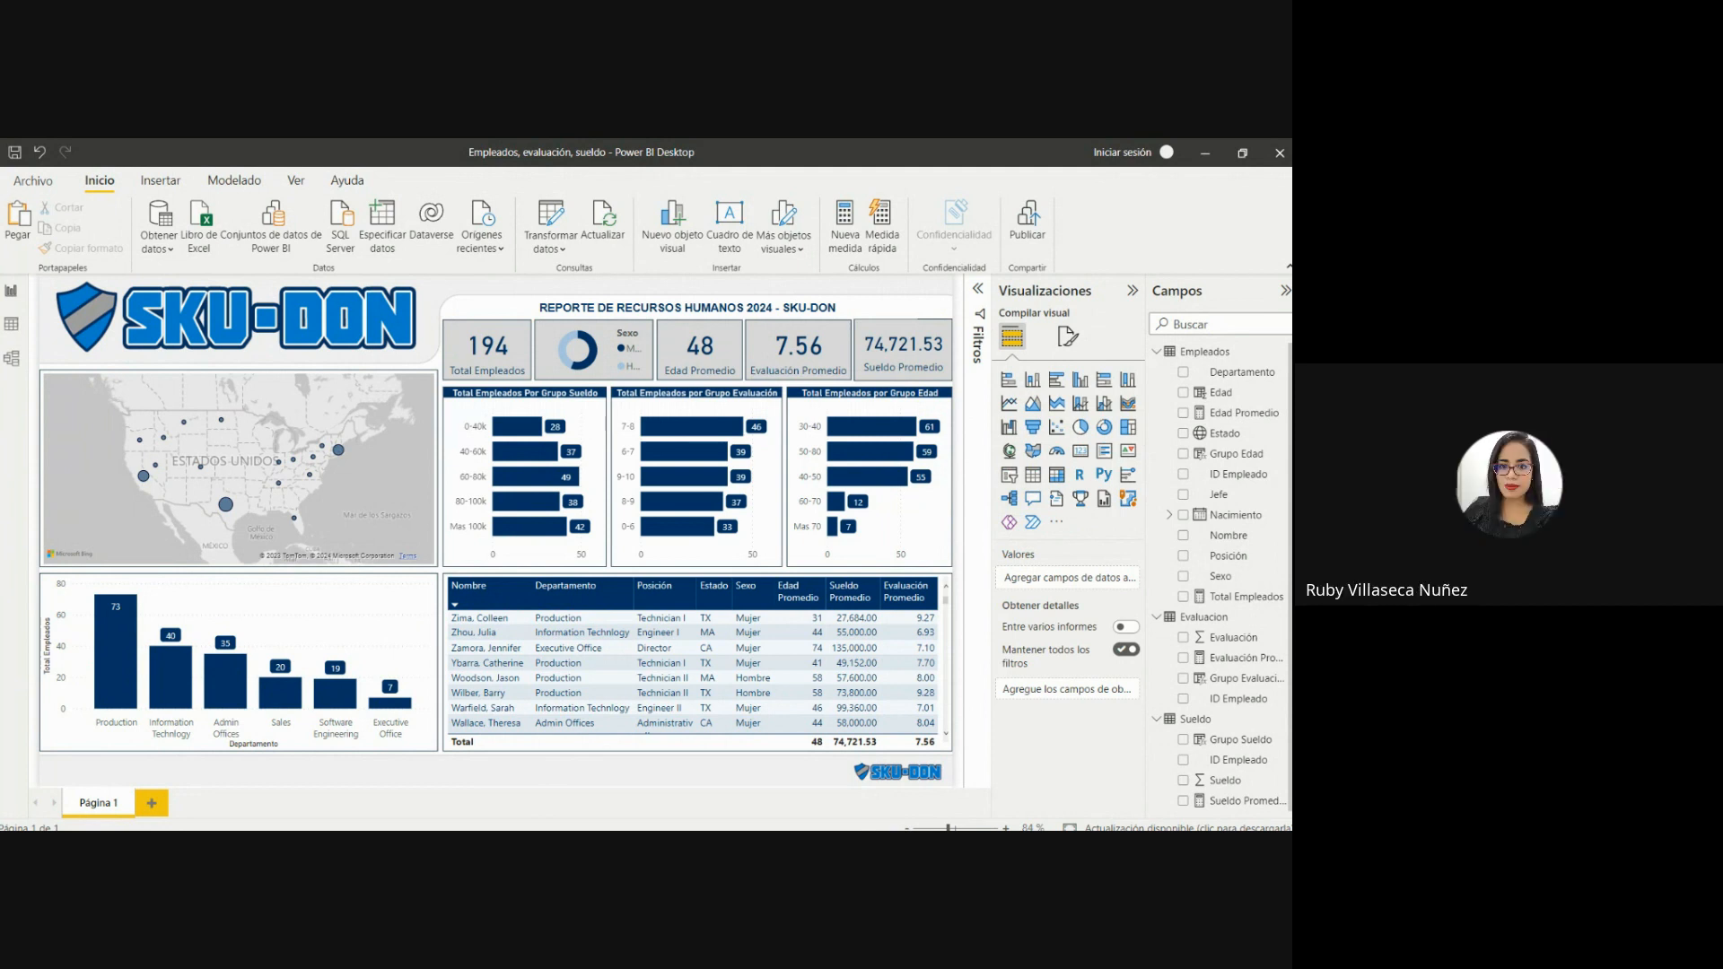
Review the display unit options of the Sueldo Promedio card's callout value and reselect Ninguno.
left_click(864, 343)
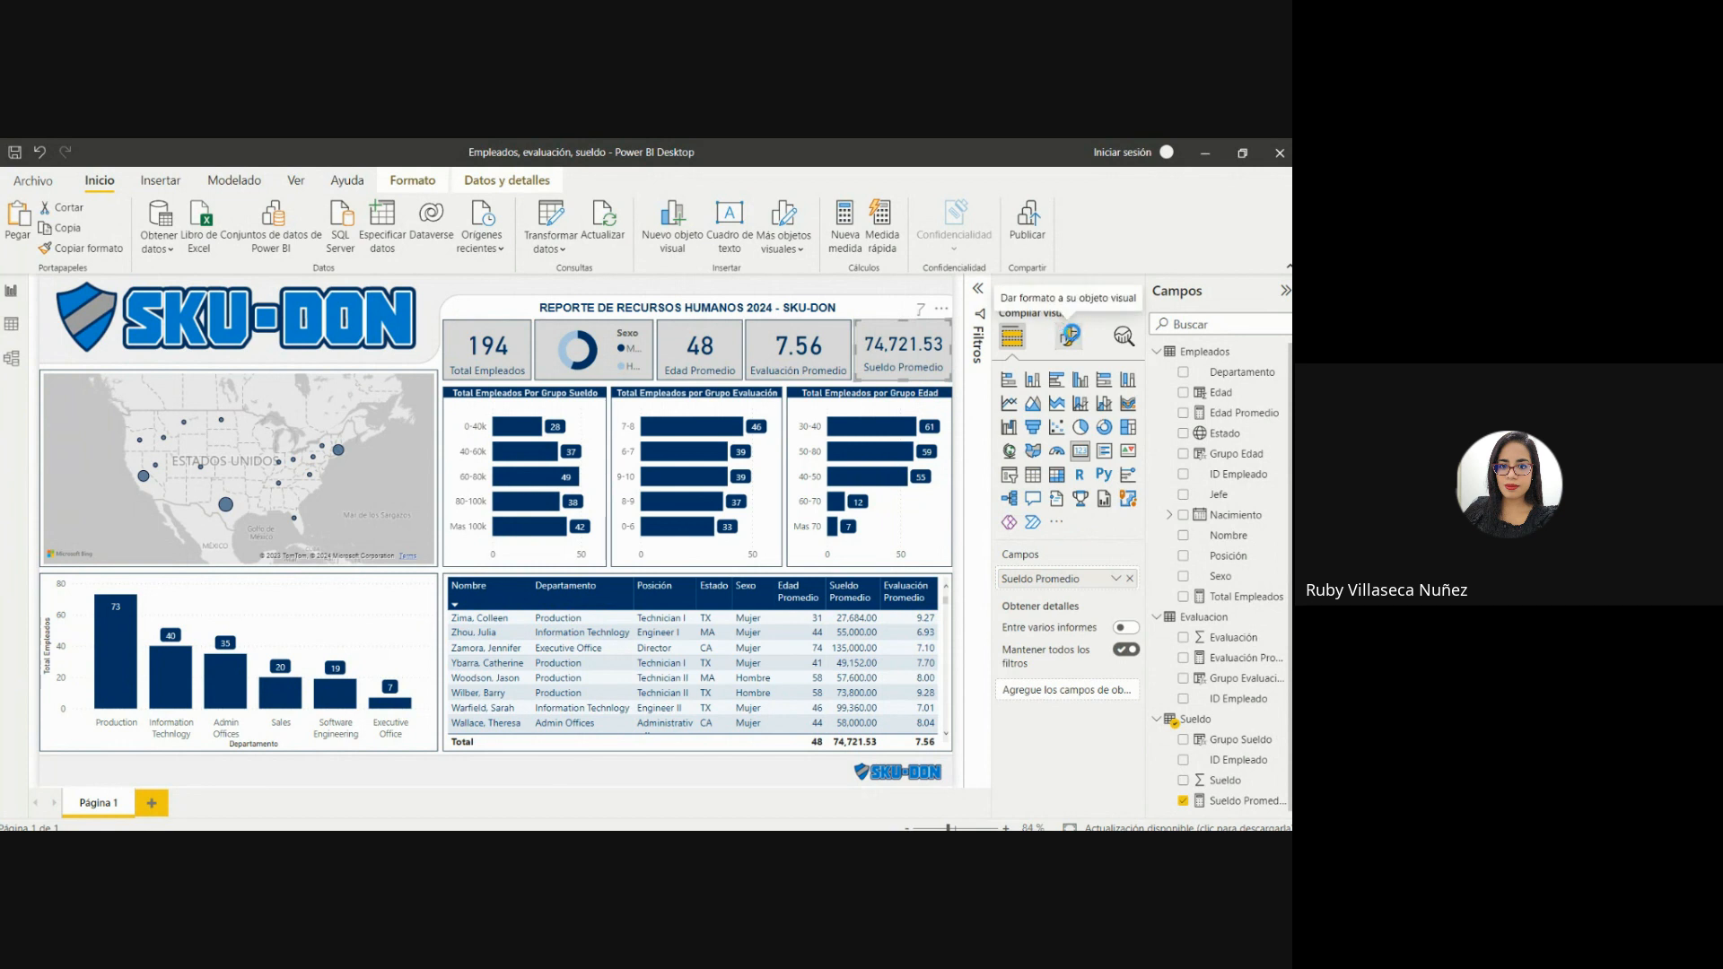
left_click(1069, 336)
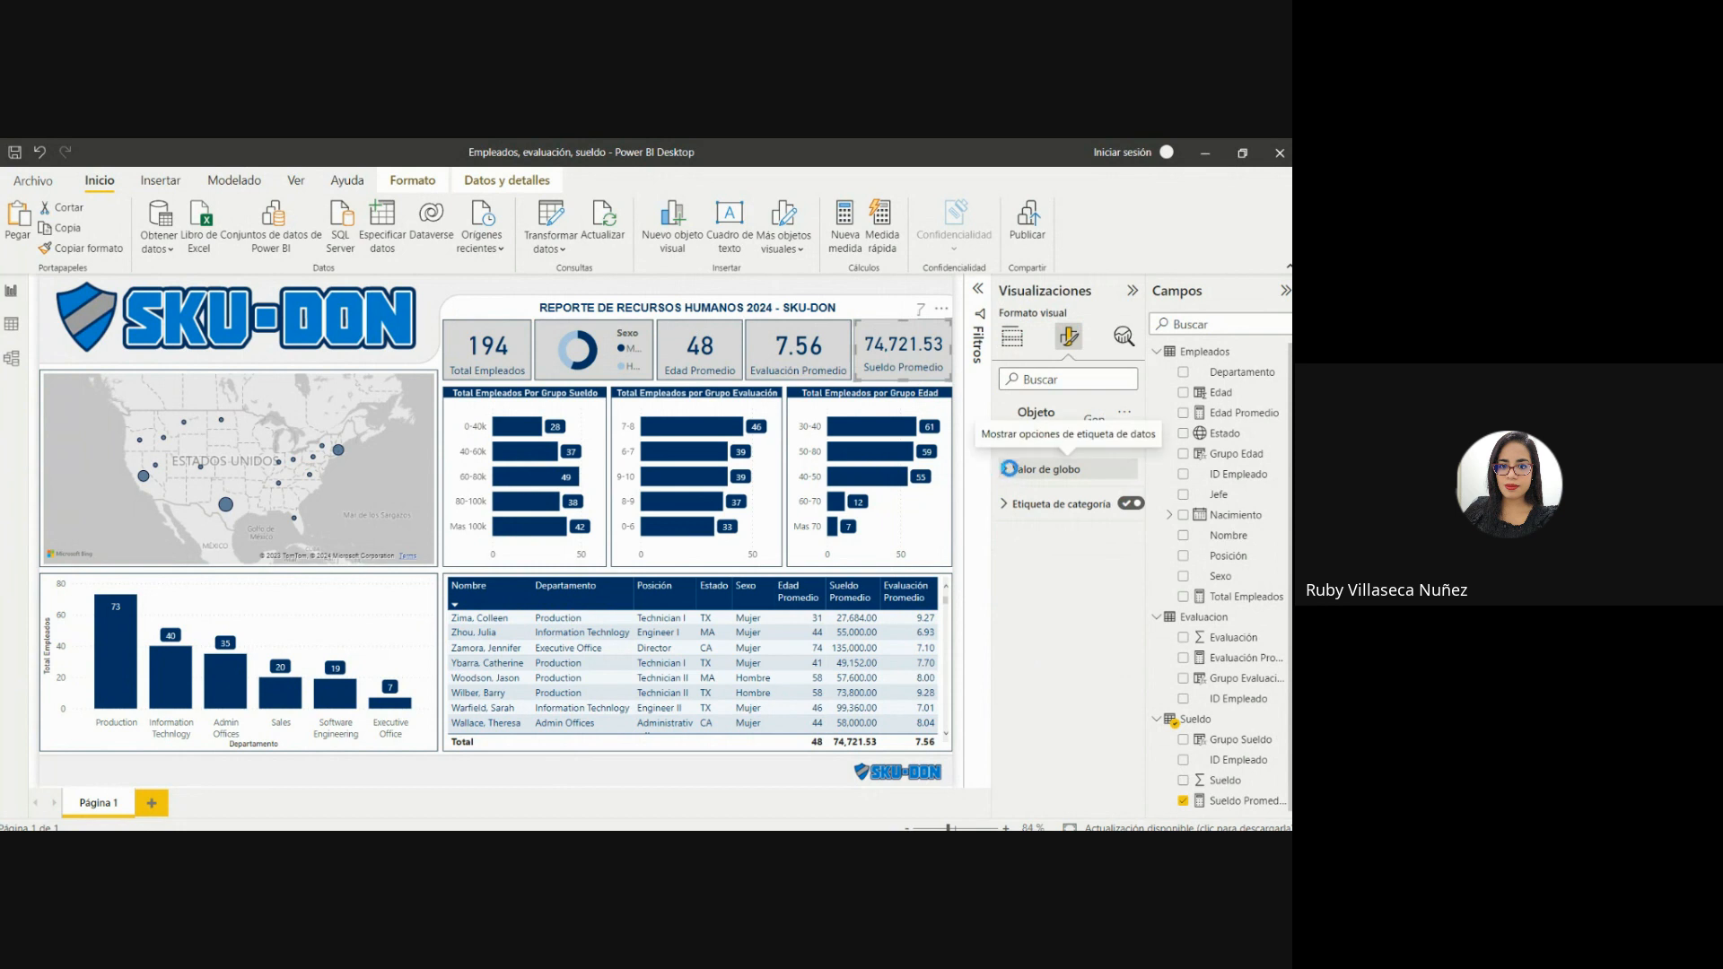
left_click(1006, 467)
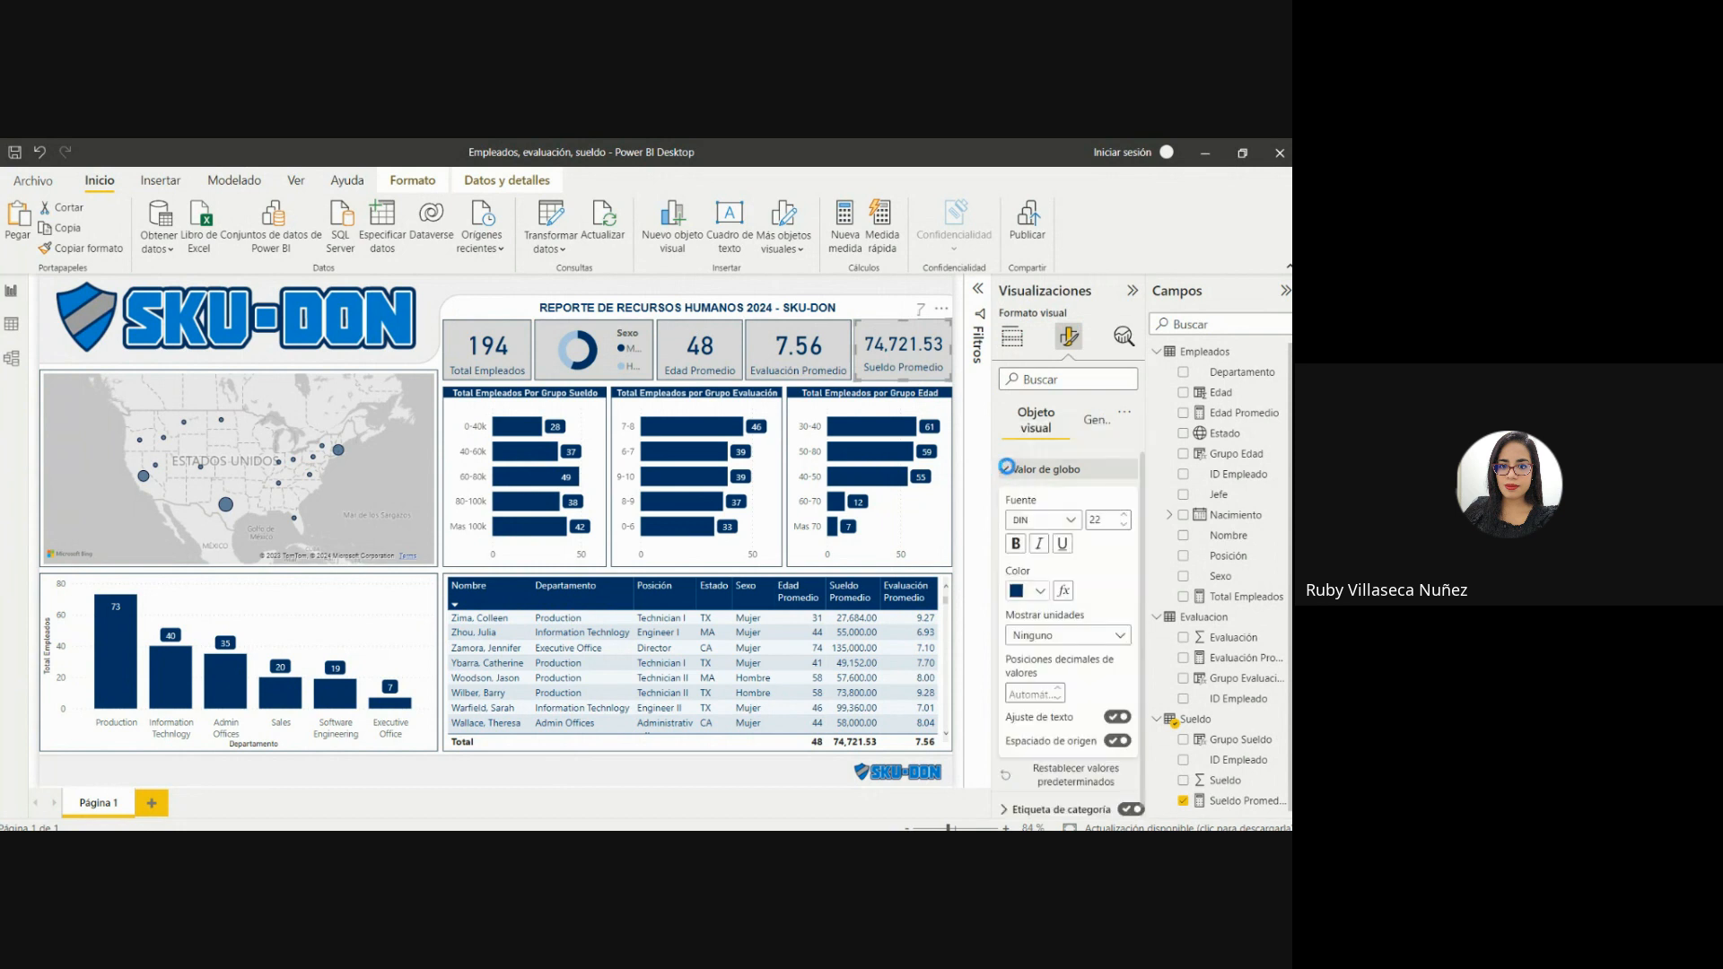
left_click(1063, 632)
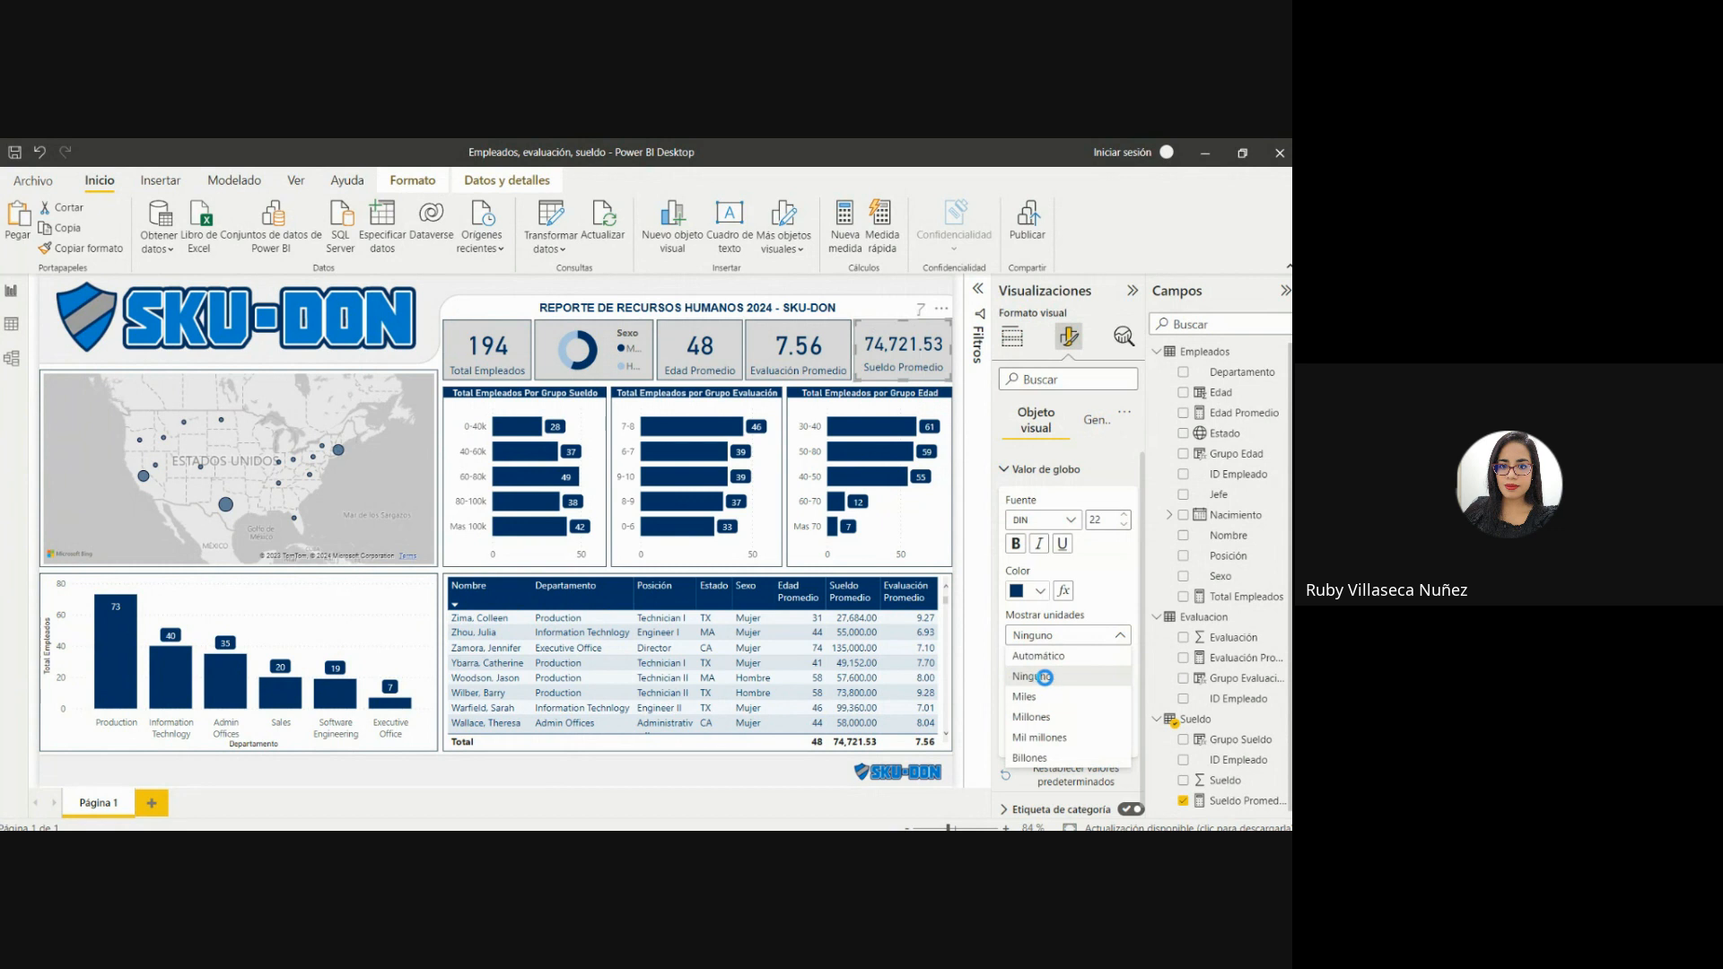
left_click(1044, 676)
Turn off the Sexo donut chart's legend and set its detail labels to show category and percentage of total.
left_click(586, 348)
left_click(575, 347)
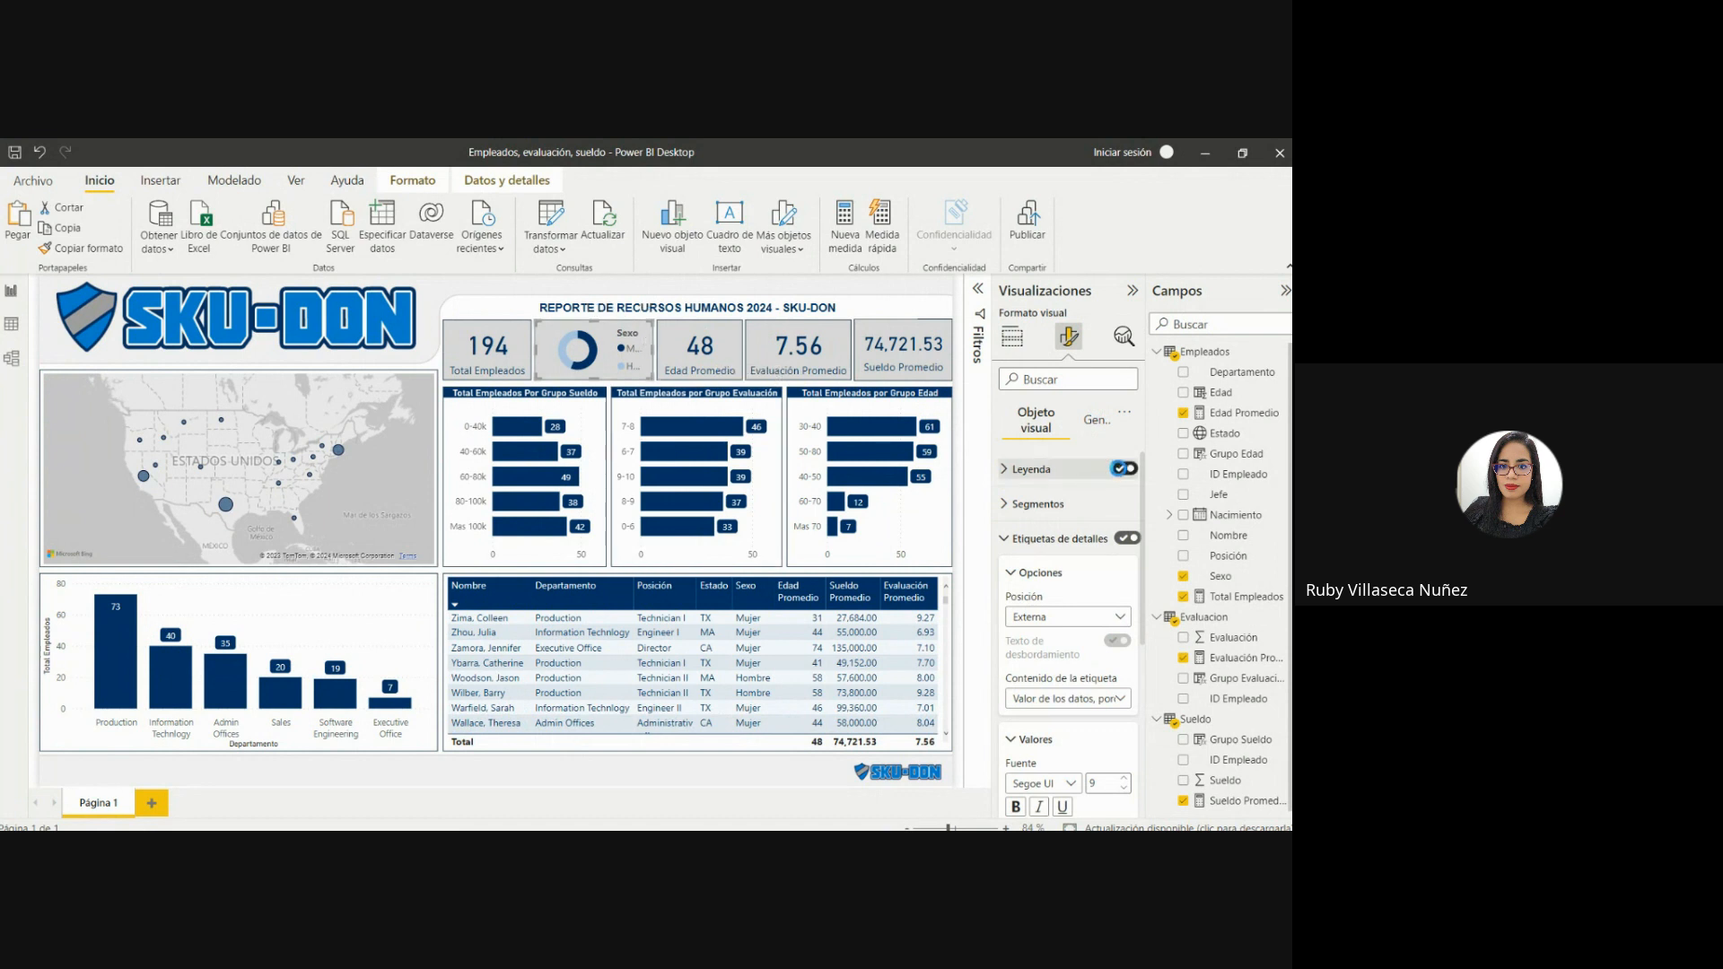
left_click(1120, 468)
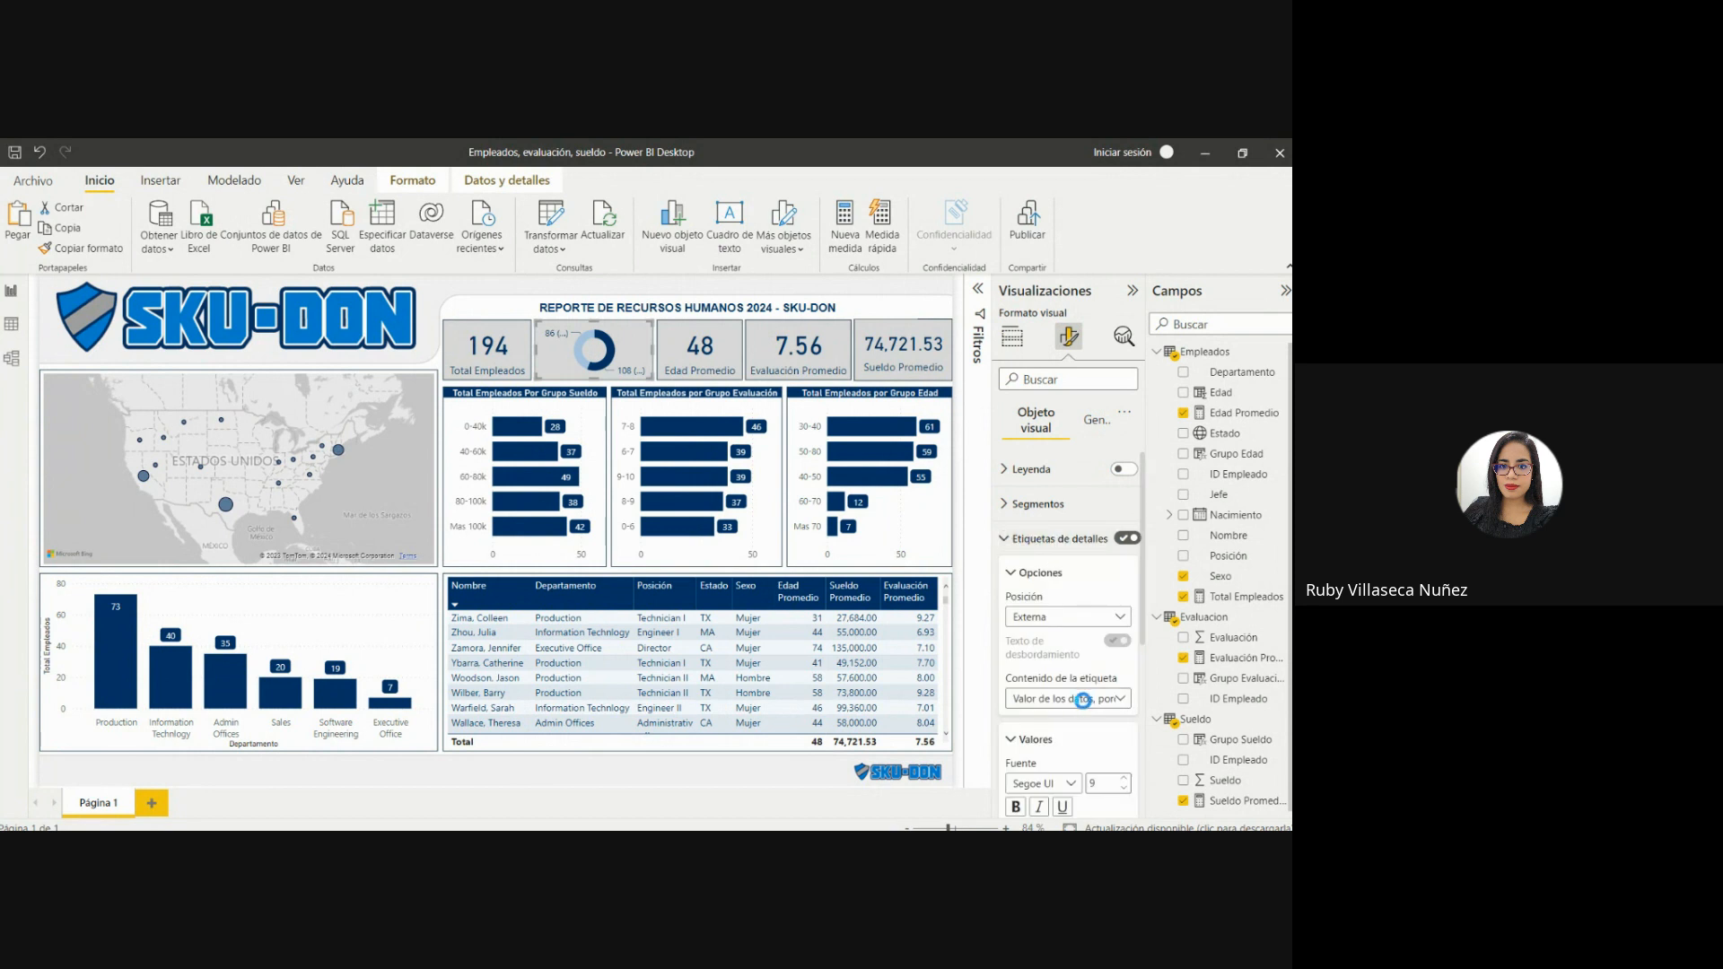
left_click(1083, 700)
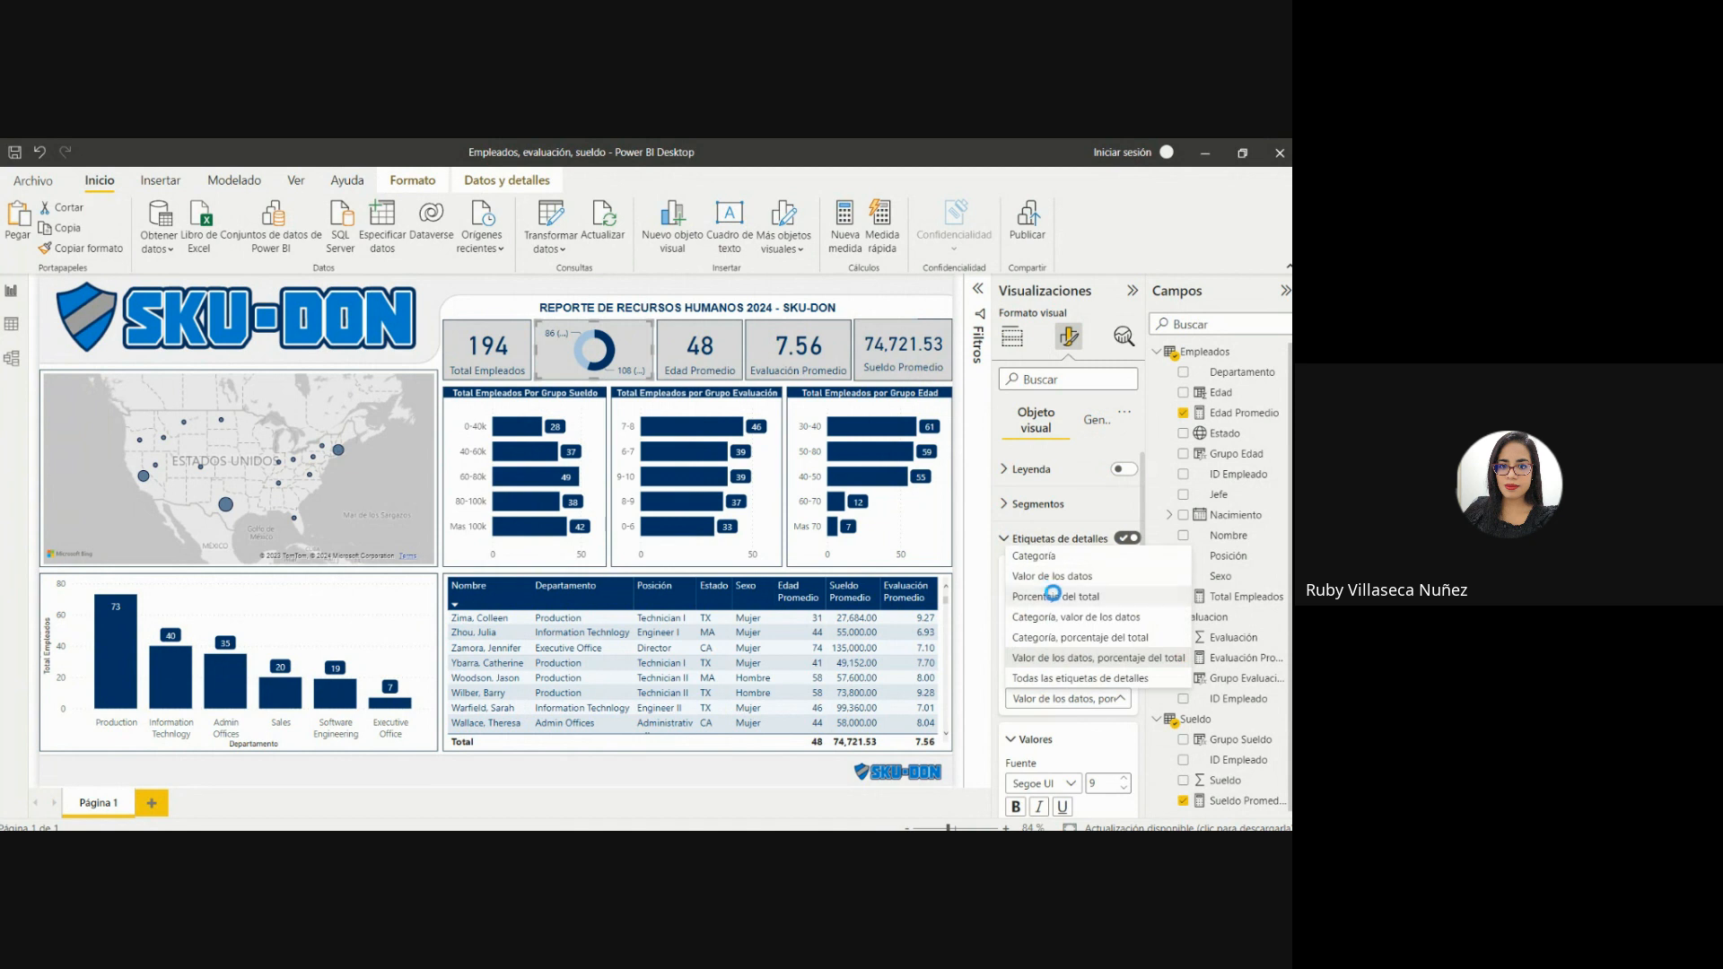
left_click(1053, 596)
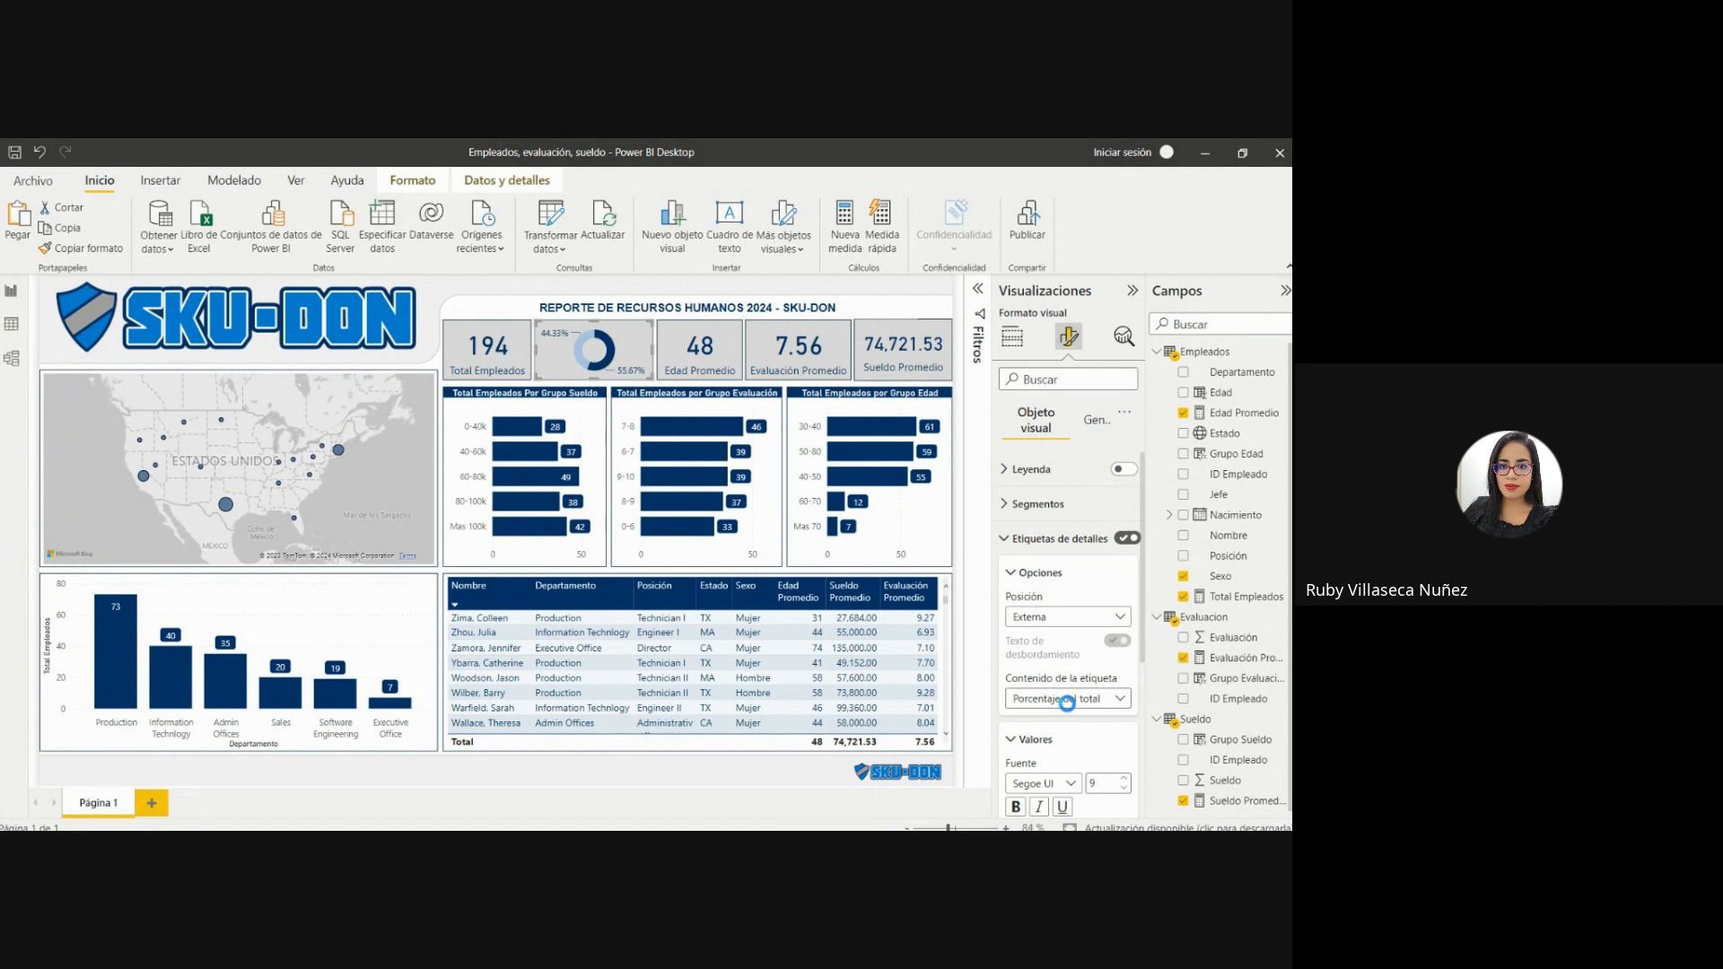
left_click(1066, 703)
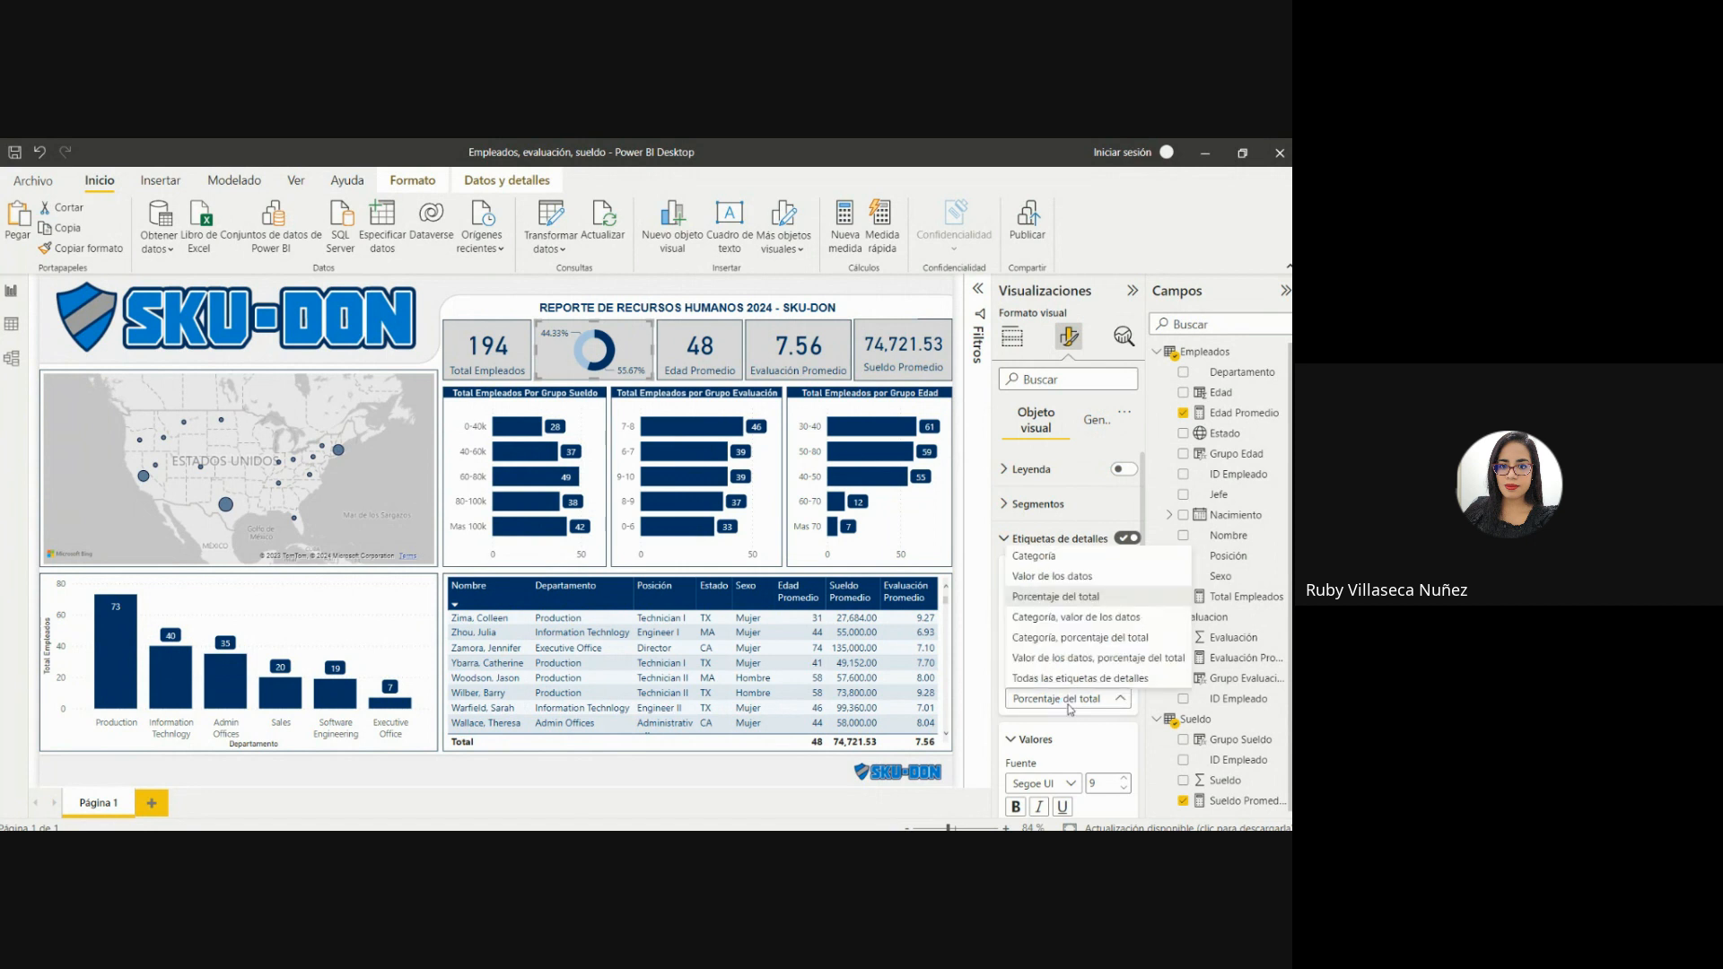
left_click(1053, 639)
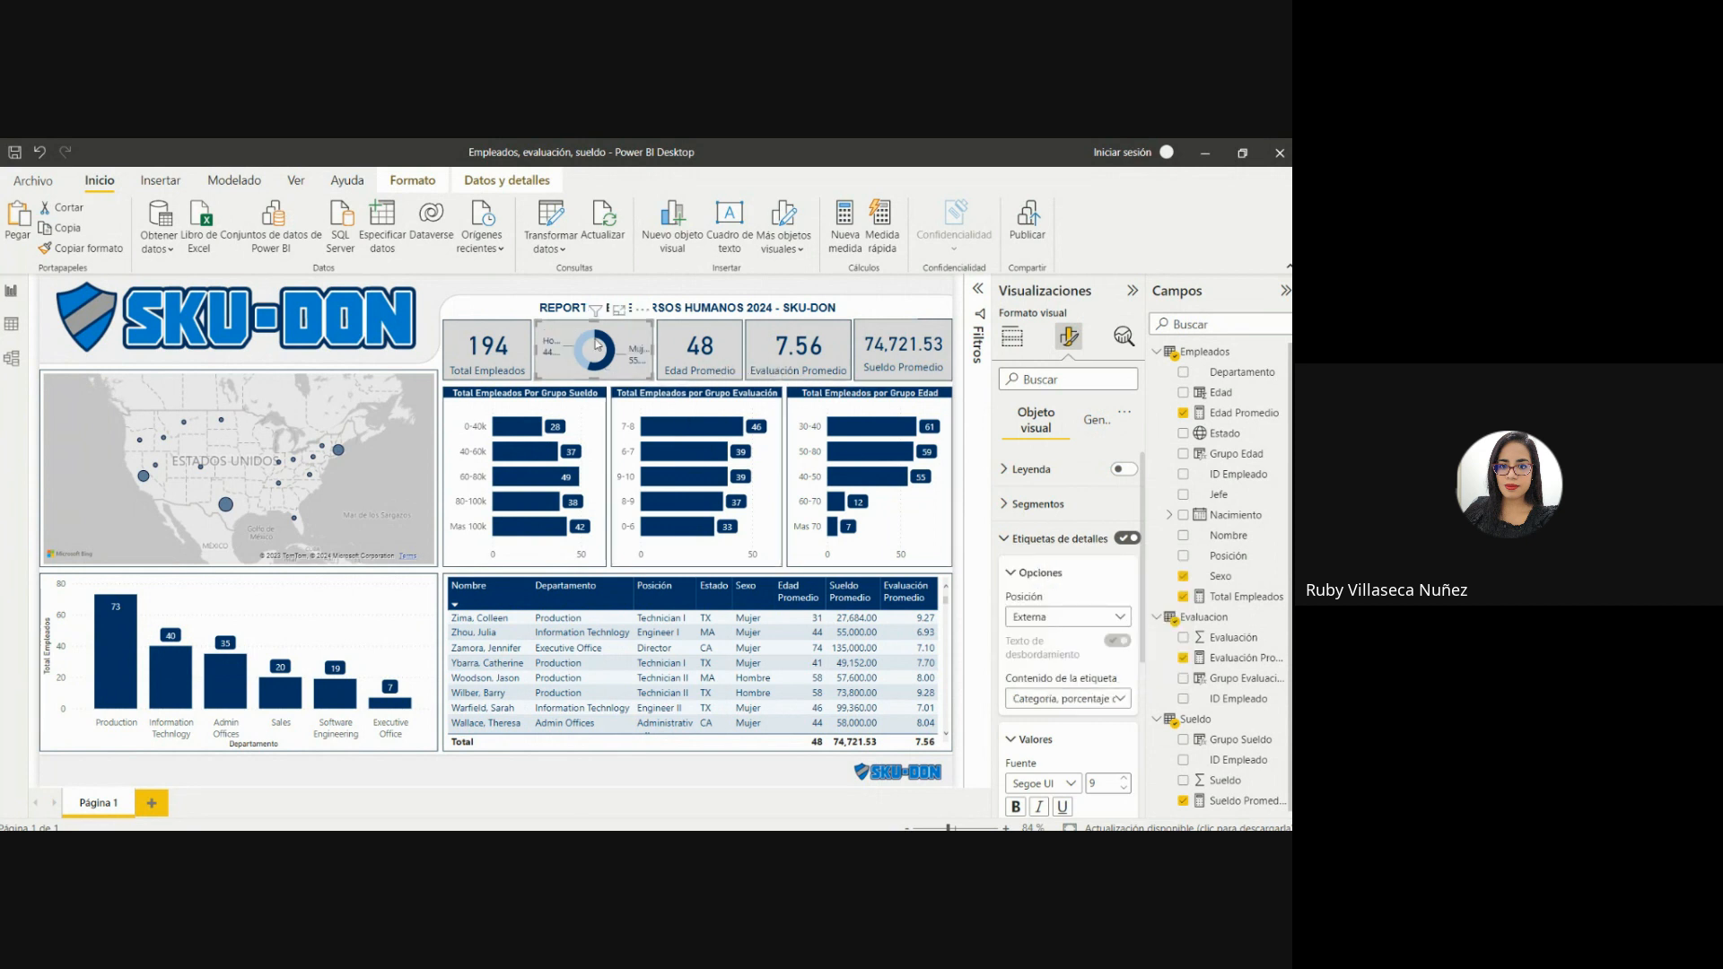
Set the Total Empleados card's category label to size 9 and narrow the card slightly from its right edge.
mouse_move(560, 341)
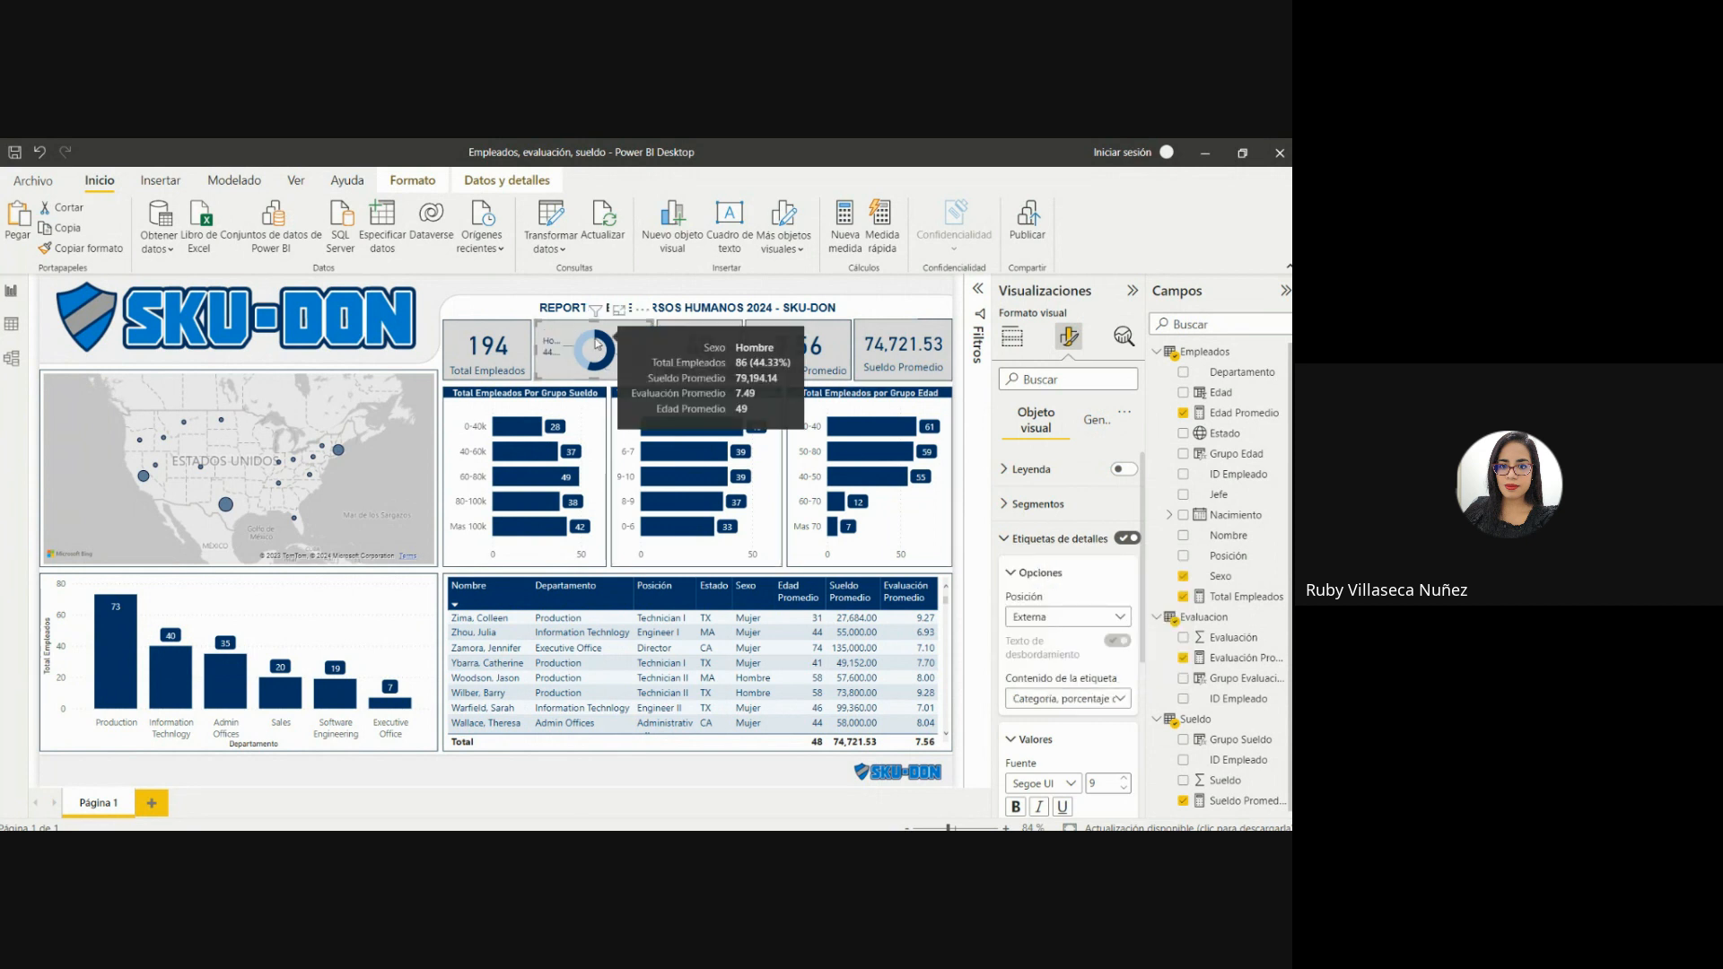
left_click(507, 339)
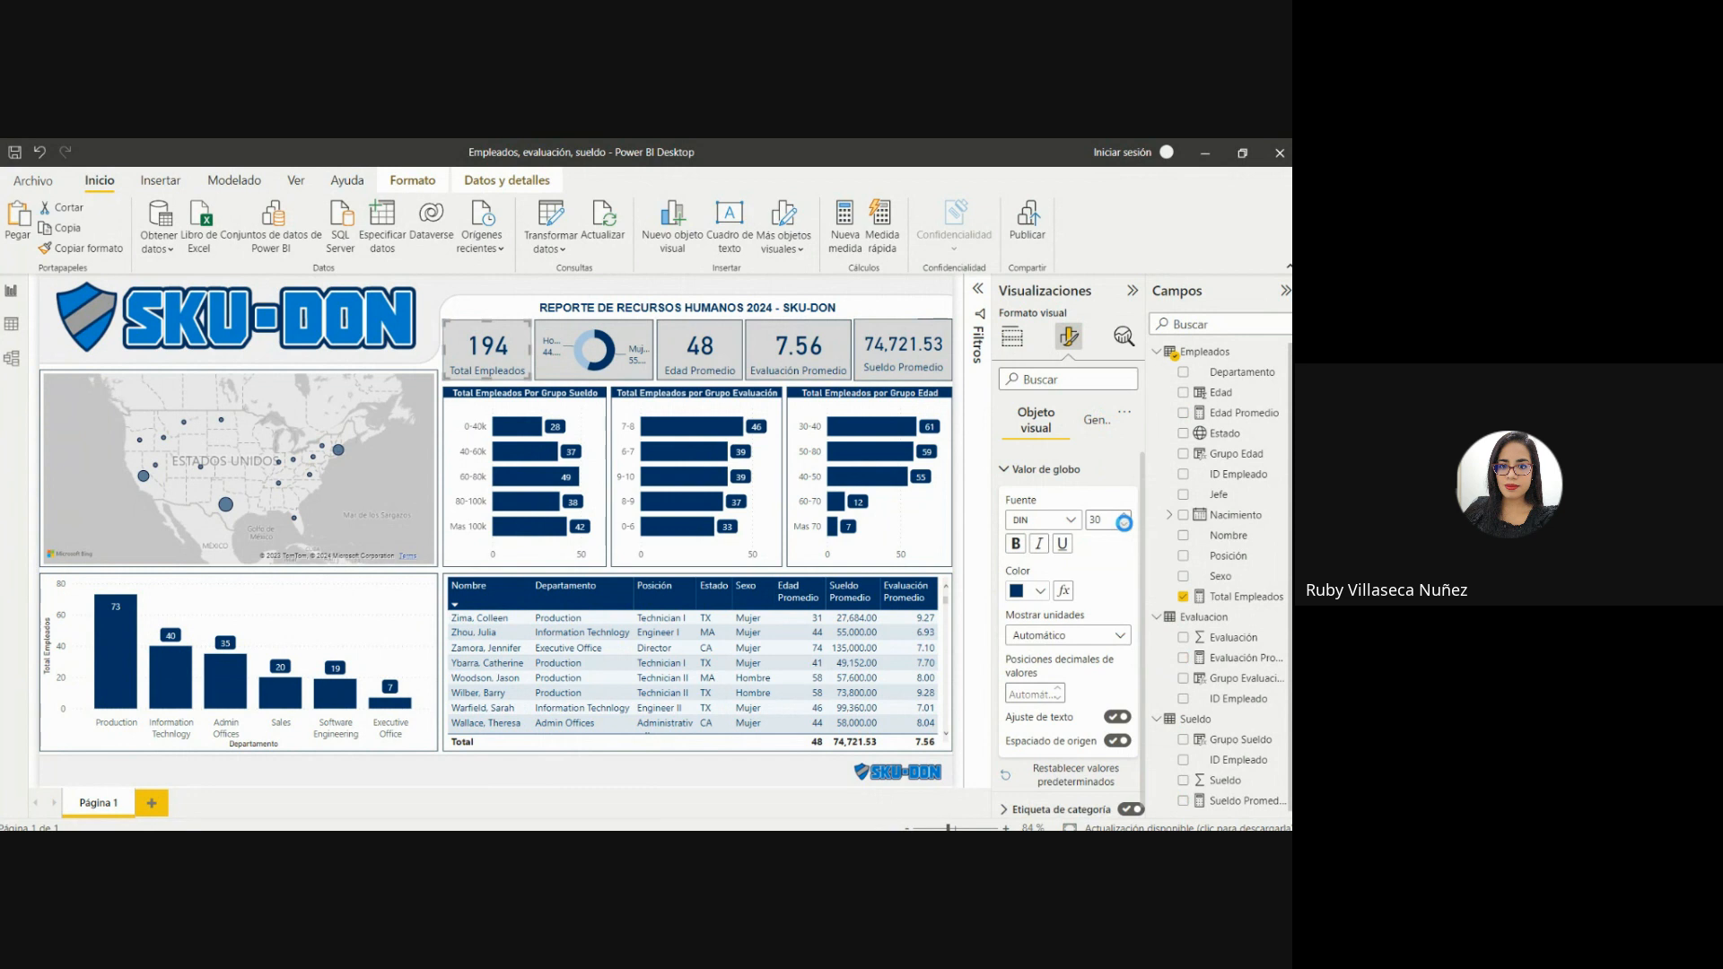
left_click(1003, 468)
left_click(1001, 501)
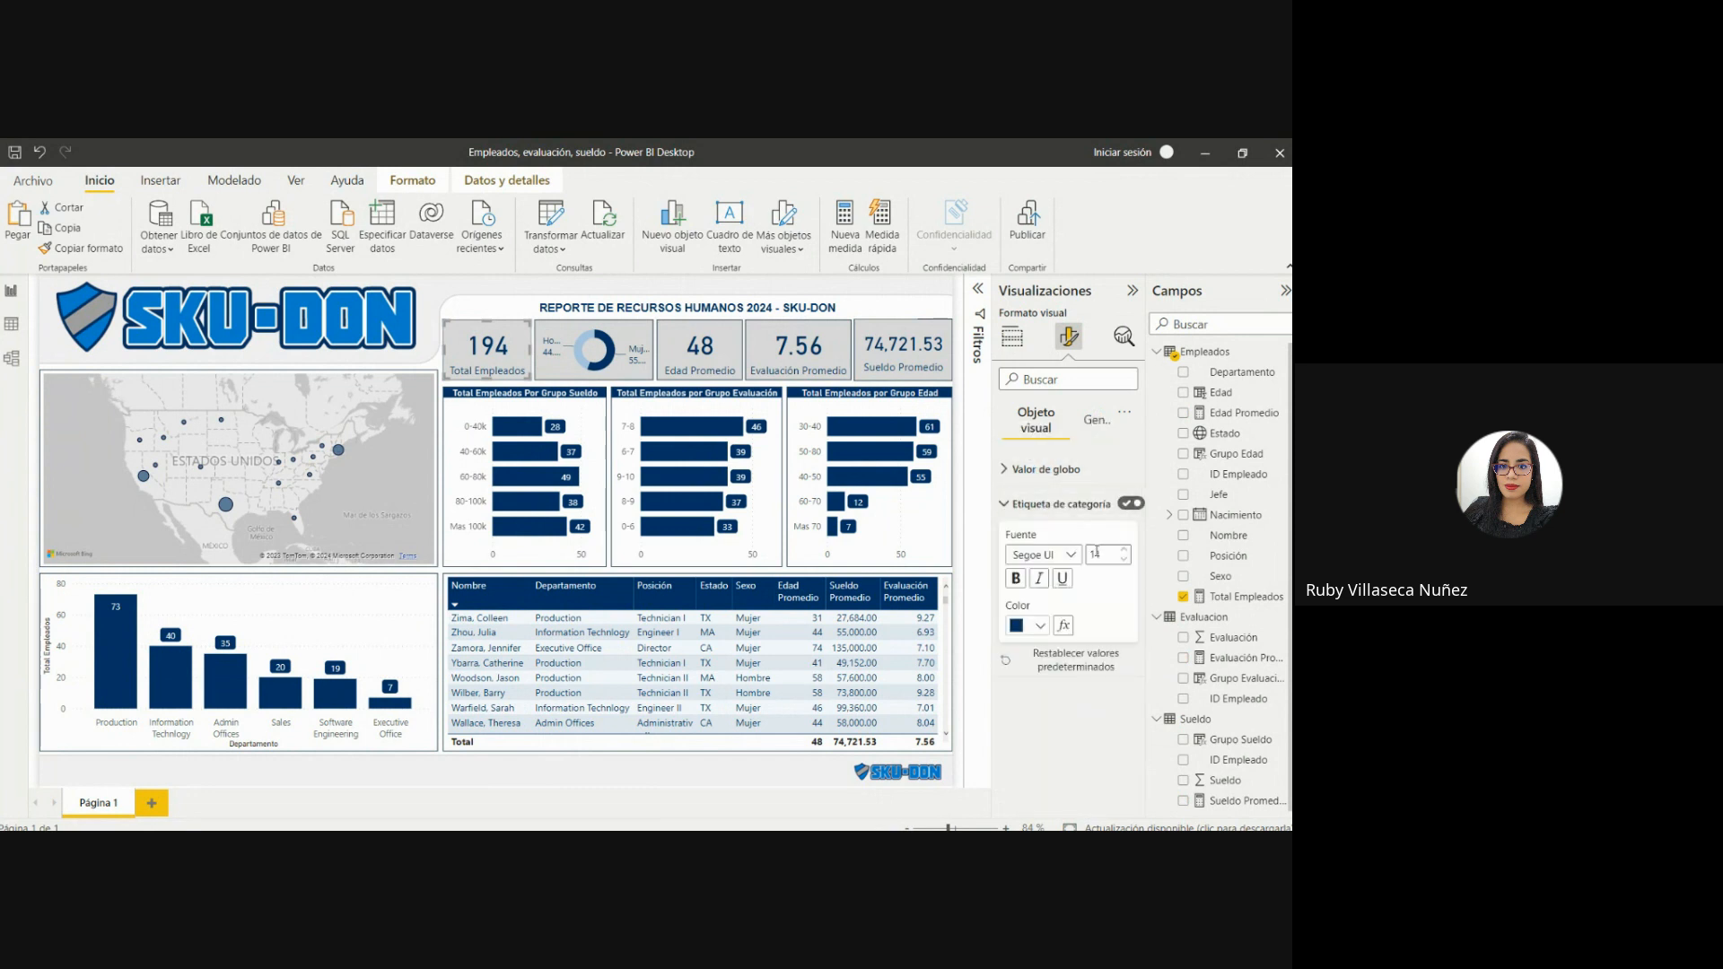
left_click(1123, 560)
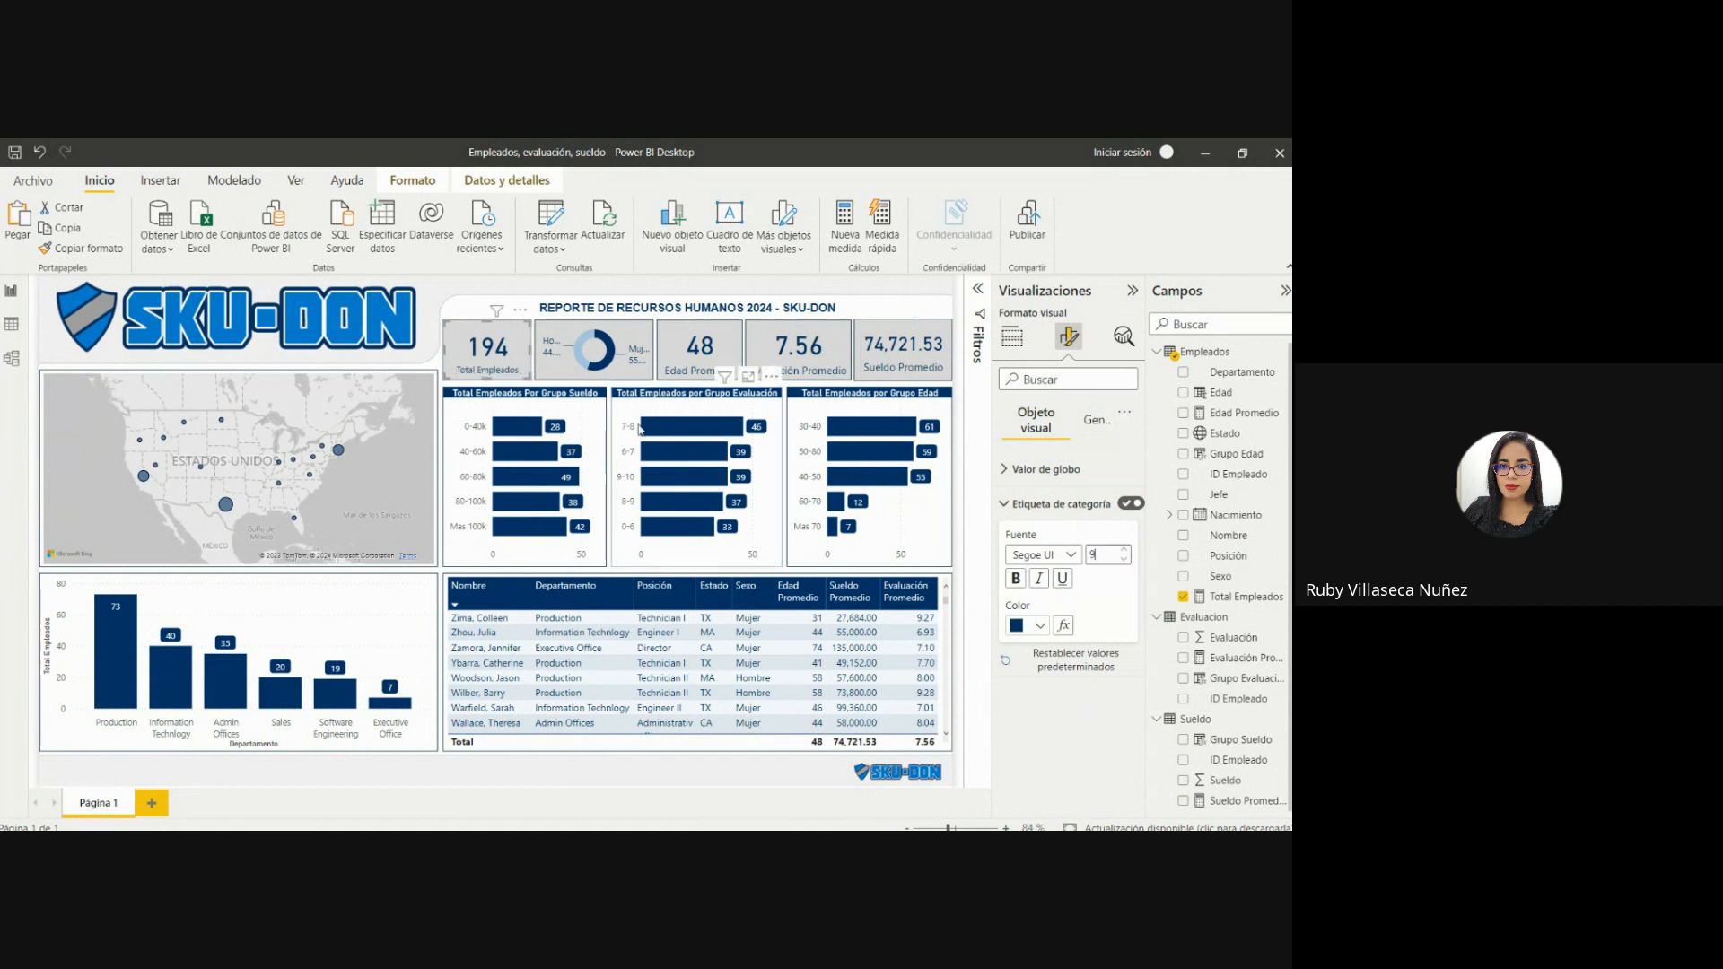
left_click_drag(530, 348, 525, 351)
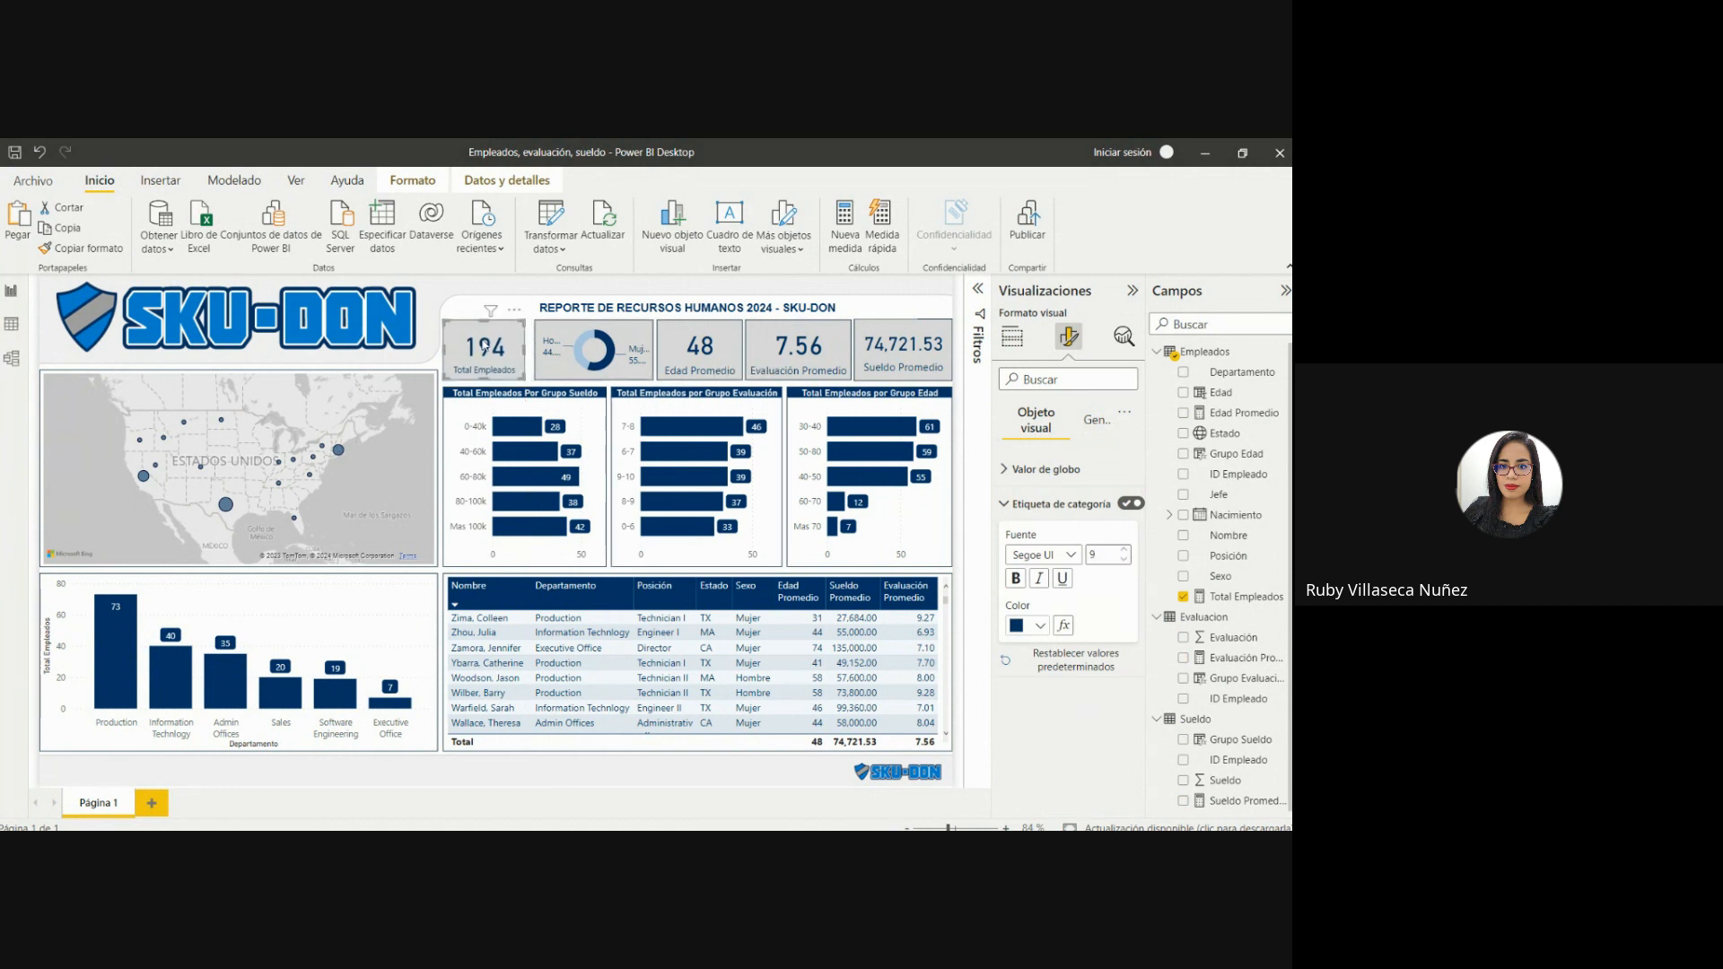
Copy the Total Empleados card's format to the Edad Promedio and Evaluación Promedio cards.
left_click(78, 249)
left_click(664, 341)
left_click(78, 249)
left_click(767, 348)
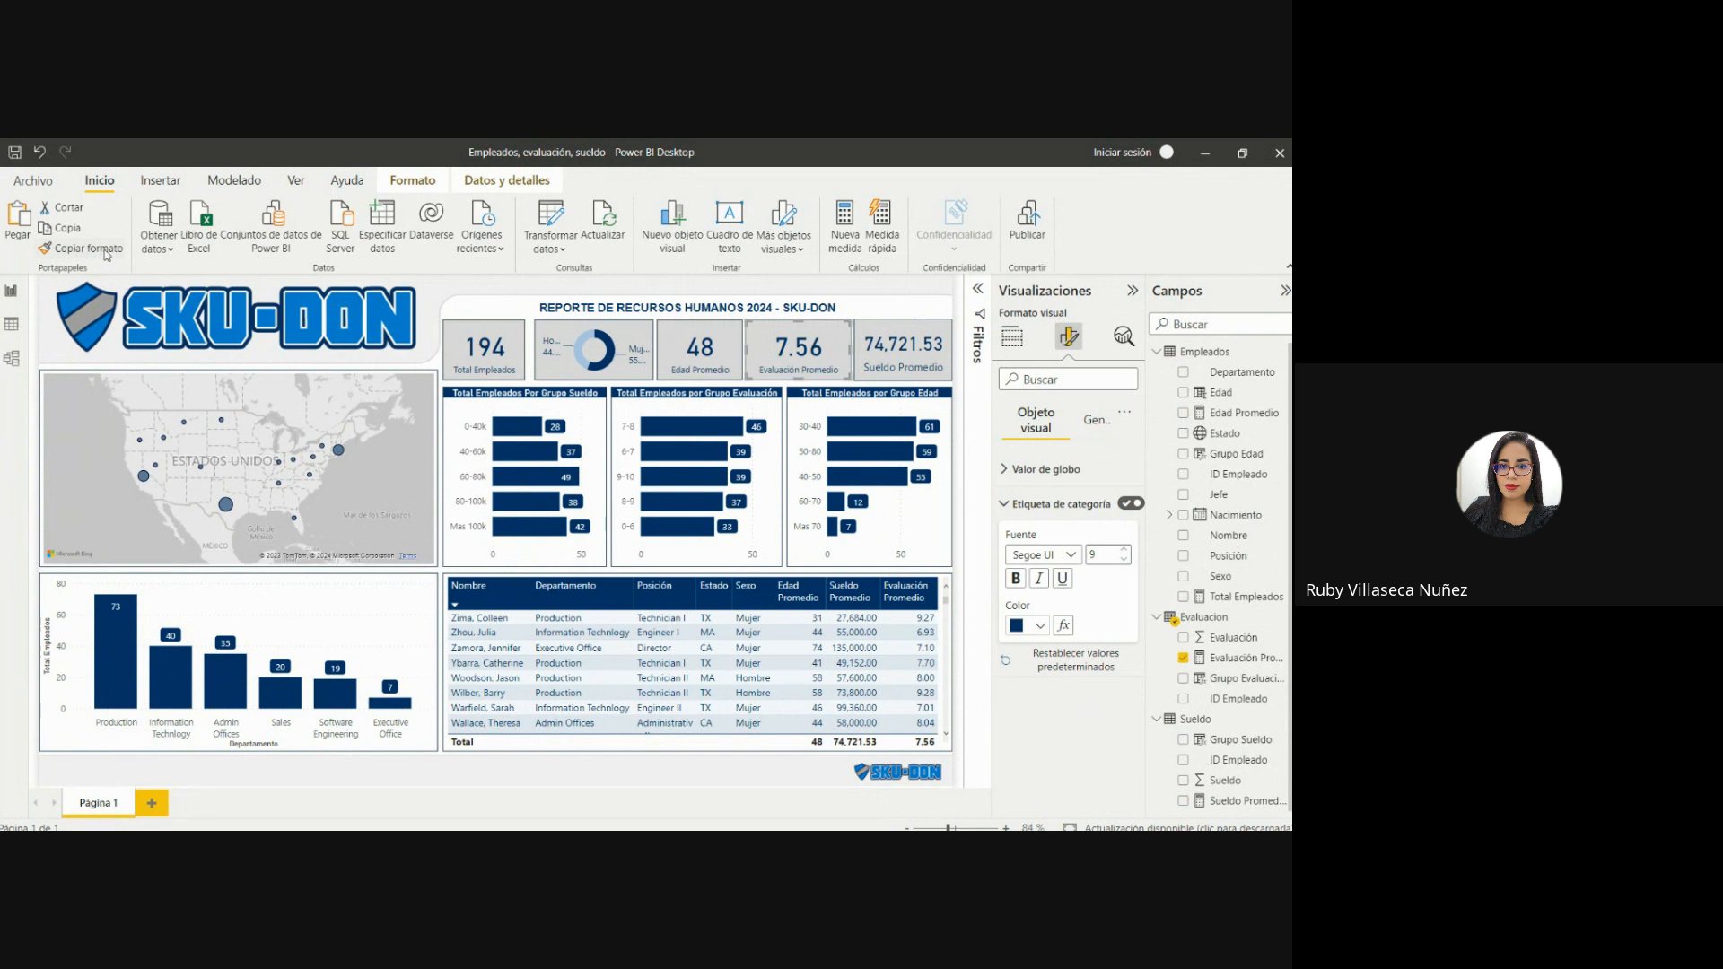
Narrow the Evaluación Promedio and Edad Promedio cards from their left edges and shift the Edad Promedio card right to close the gap.
left_click_drag(746, 349, 761, 354)
left_click(727, 352)
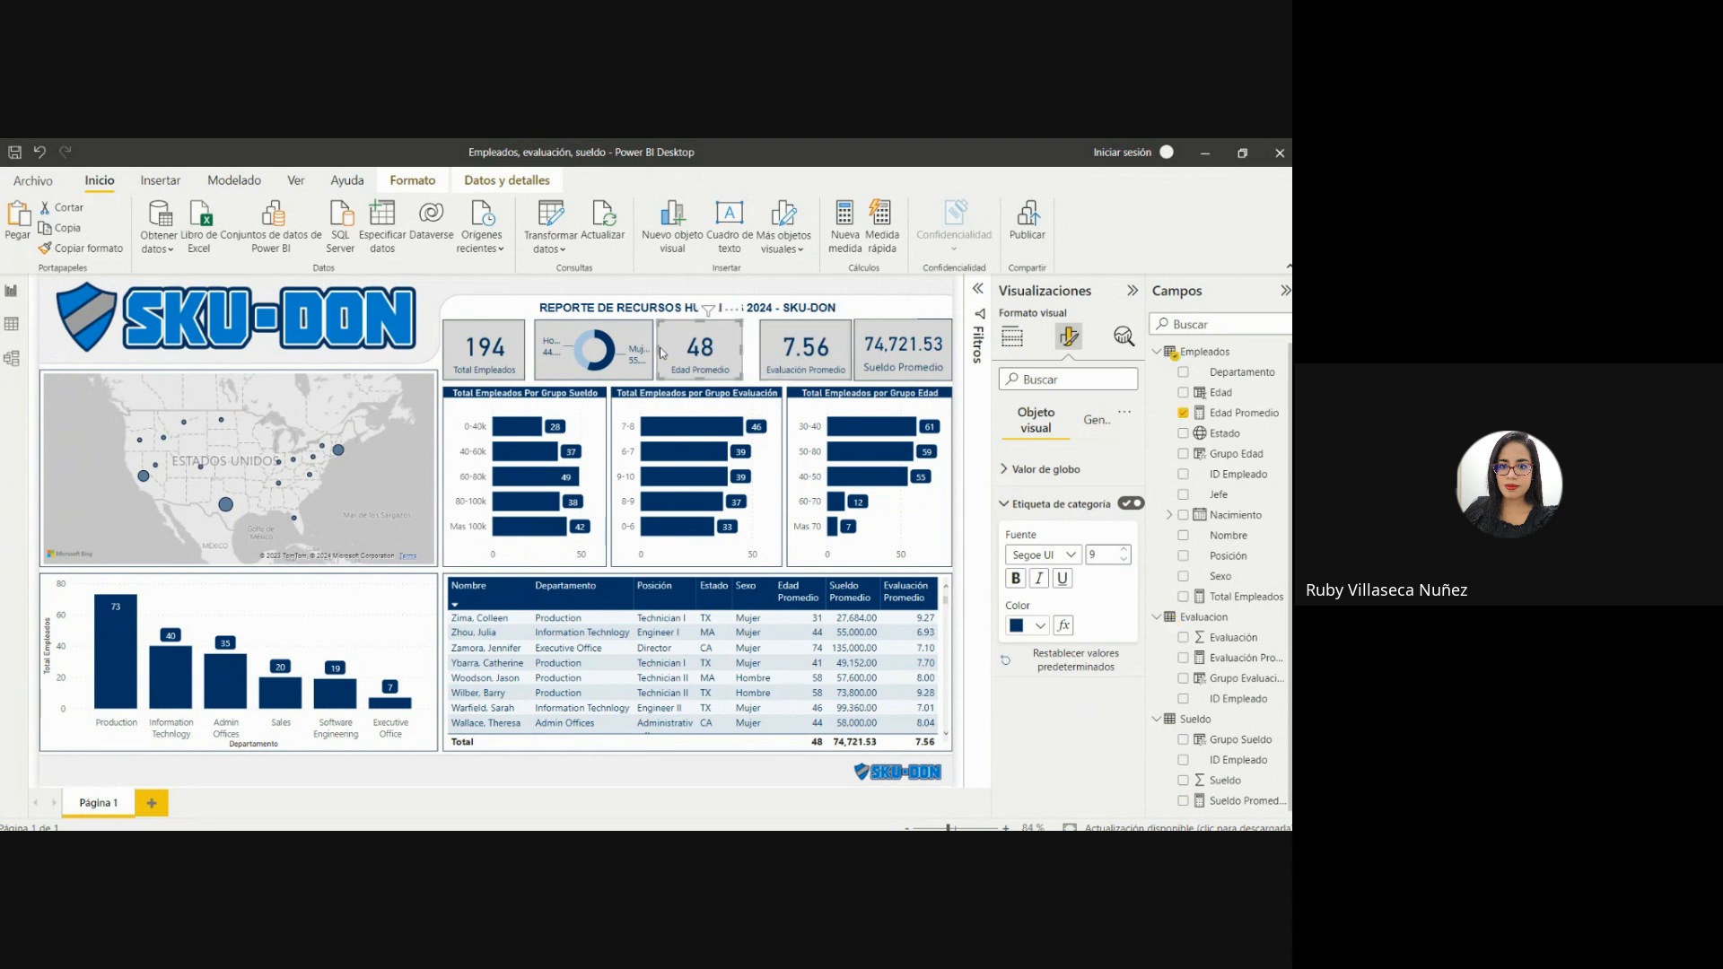
left_click_drag(659, 348, 669, 349)
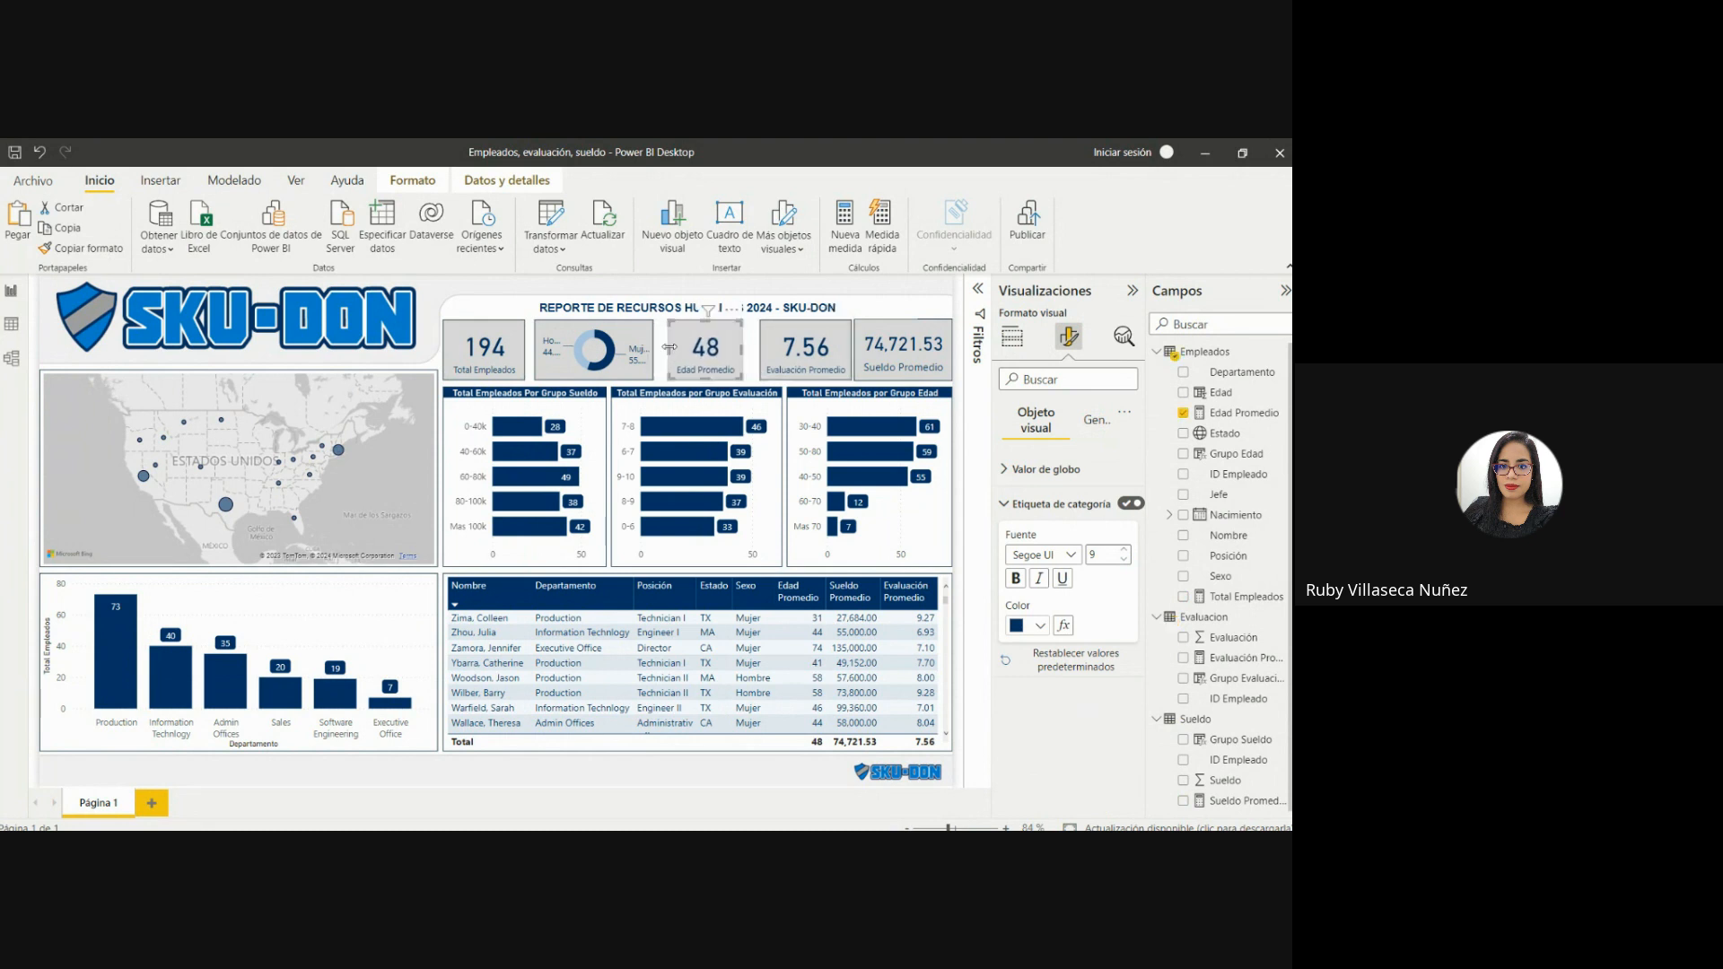
key("Right")
key("Right")
key("Right")
key("Right")
key("Right")
key("Right")
key("Right")
key("Right")
key("Right")
key("Right")
key("Right")
key("Right")
key("Right")
key("Right")
key("Right")
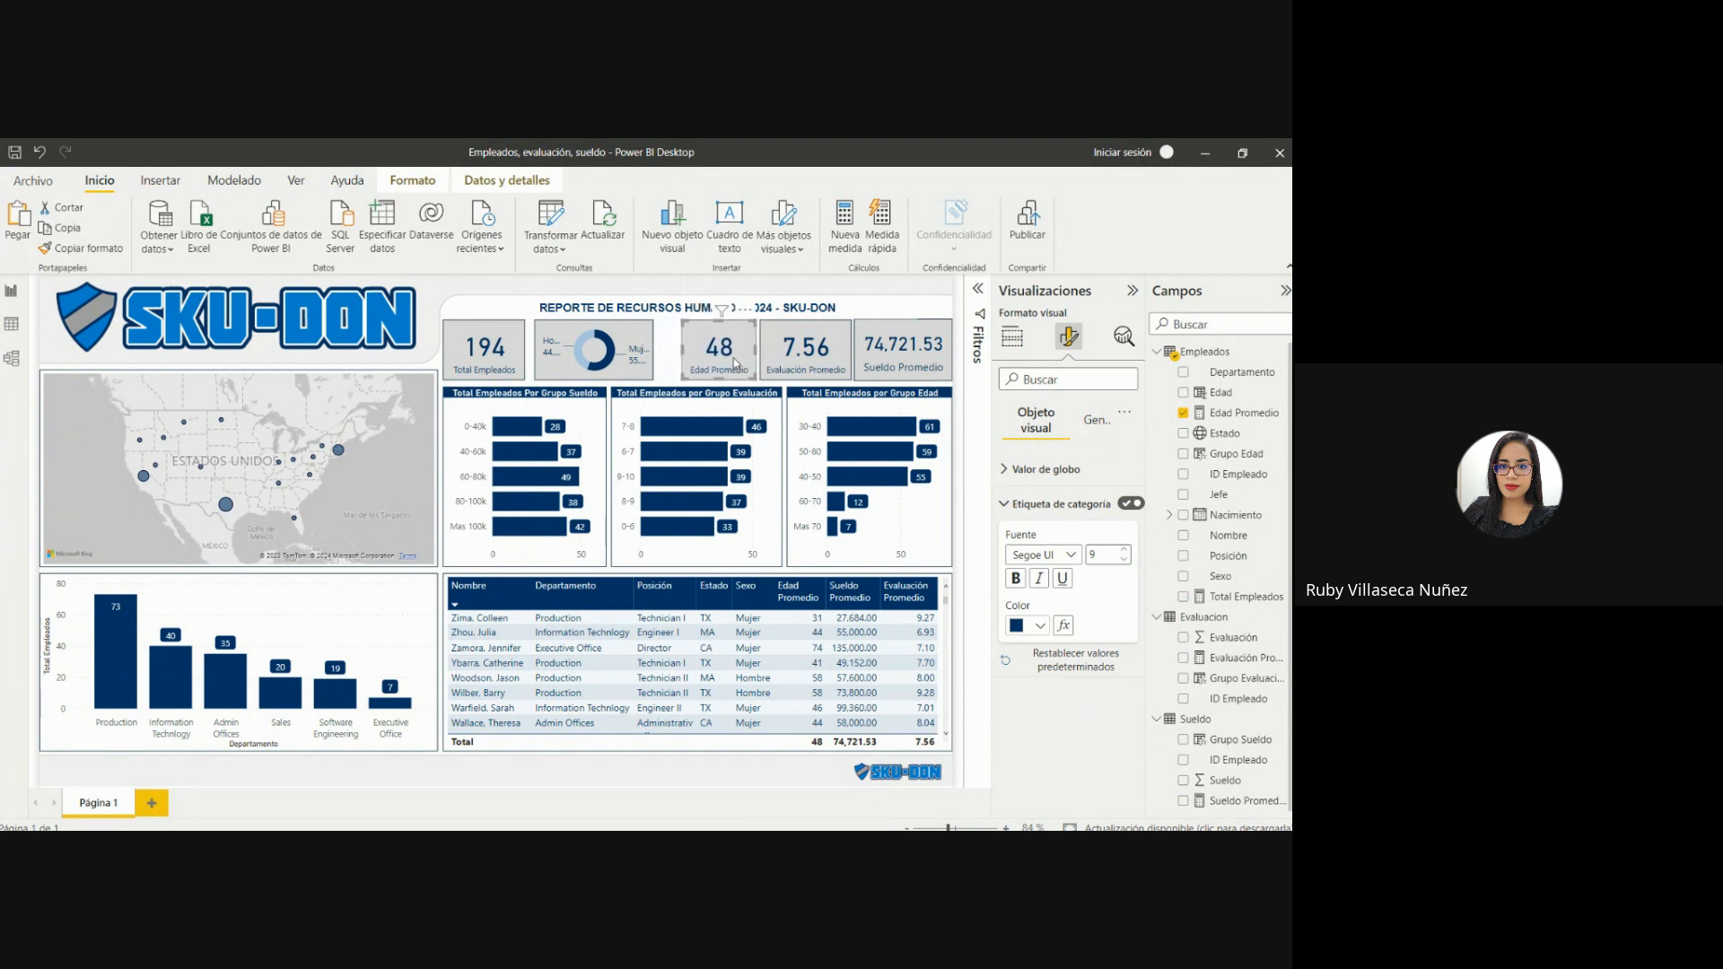
Widen the Sexo donut chart toward the Edad Promedio card and nudge it left to even out the spacing.
left_click(635, 333)
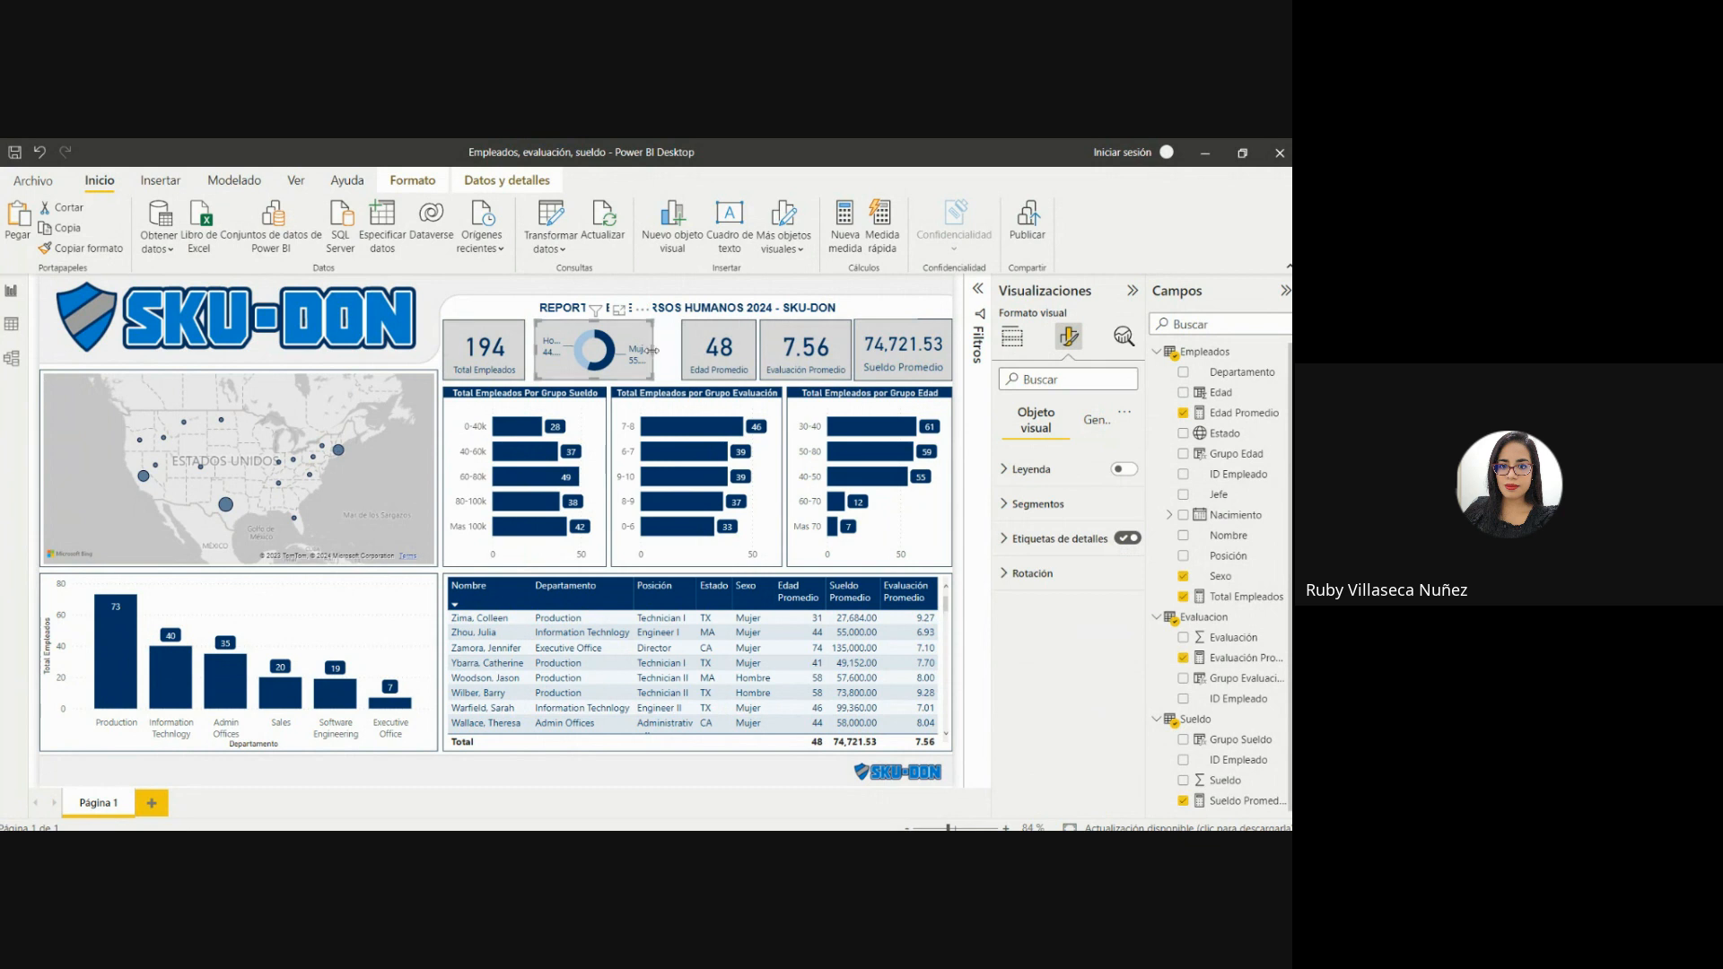
left_click_drag(653, 351, 679, 356)
key("Left")
key("Left")
key("Left")
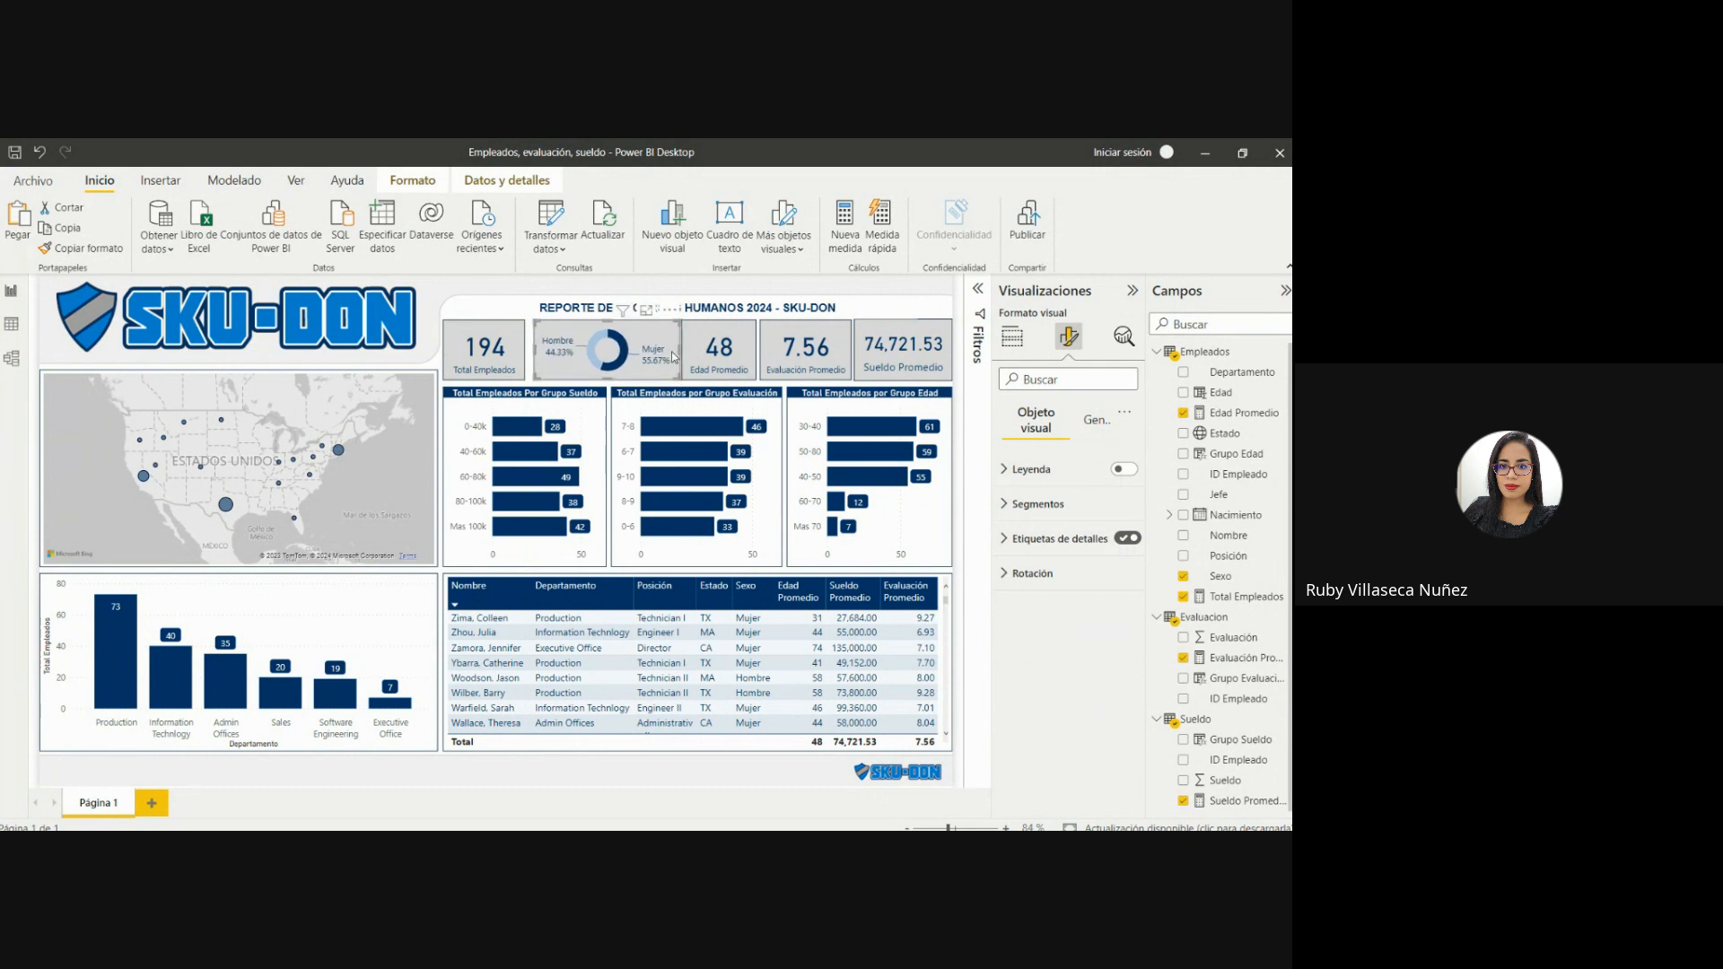
key("Left")
key("Left")
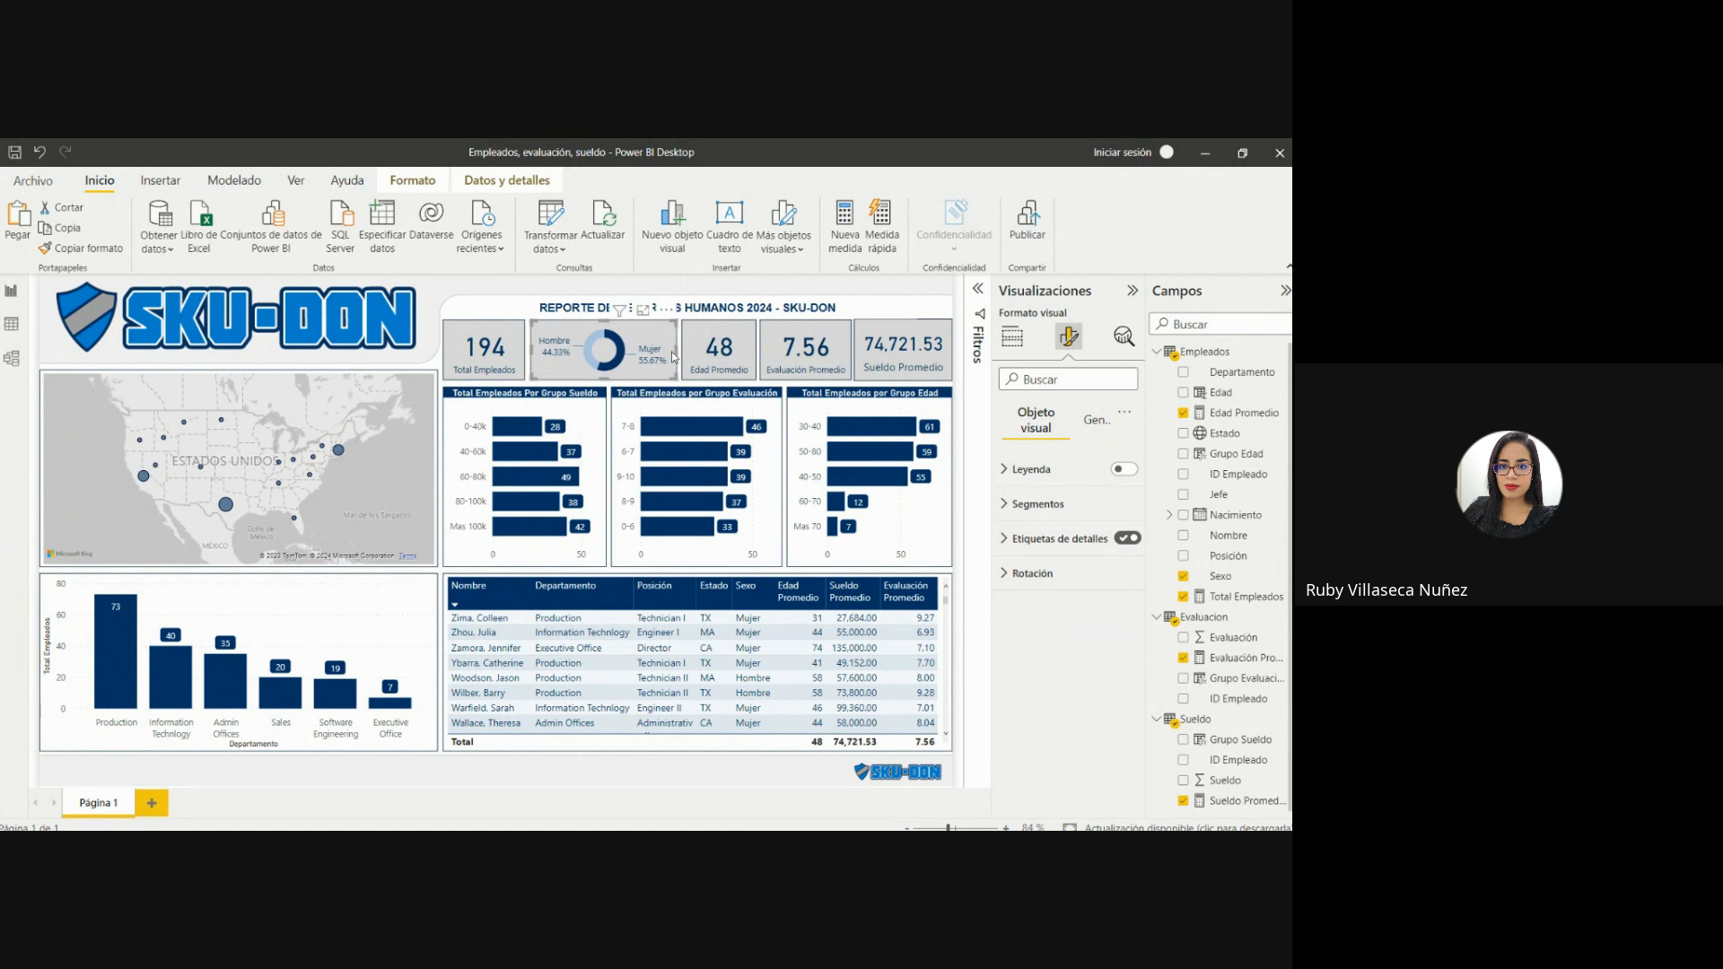
left_click(714, 327)
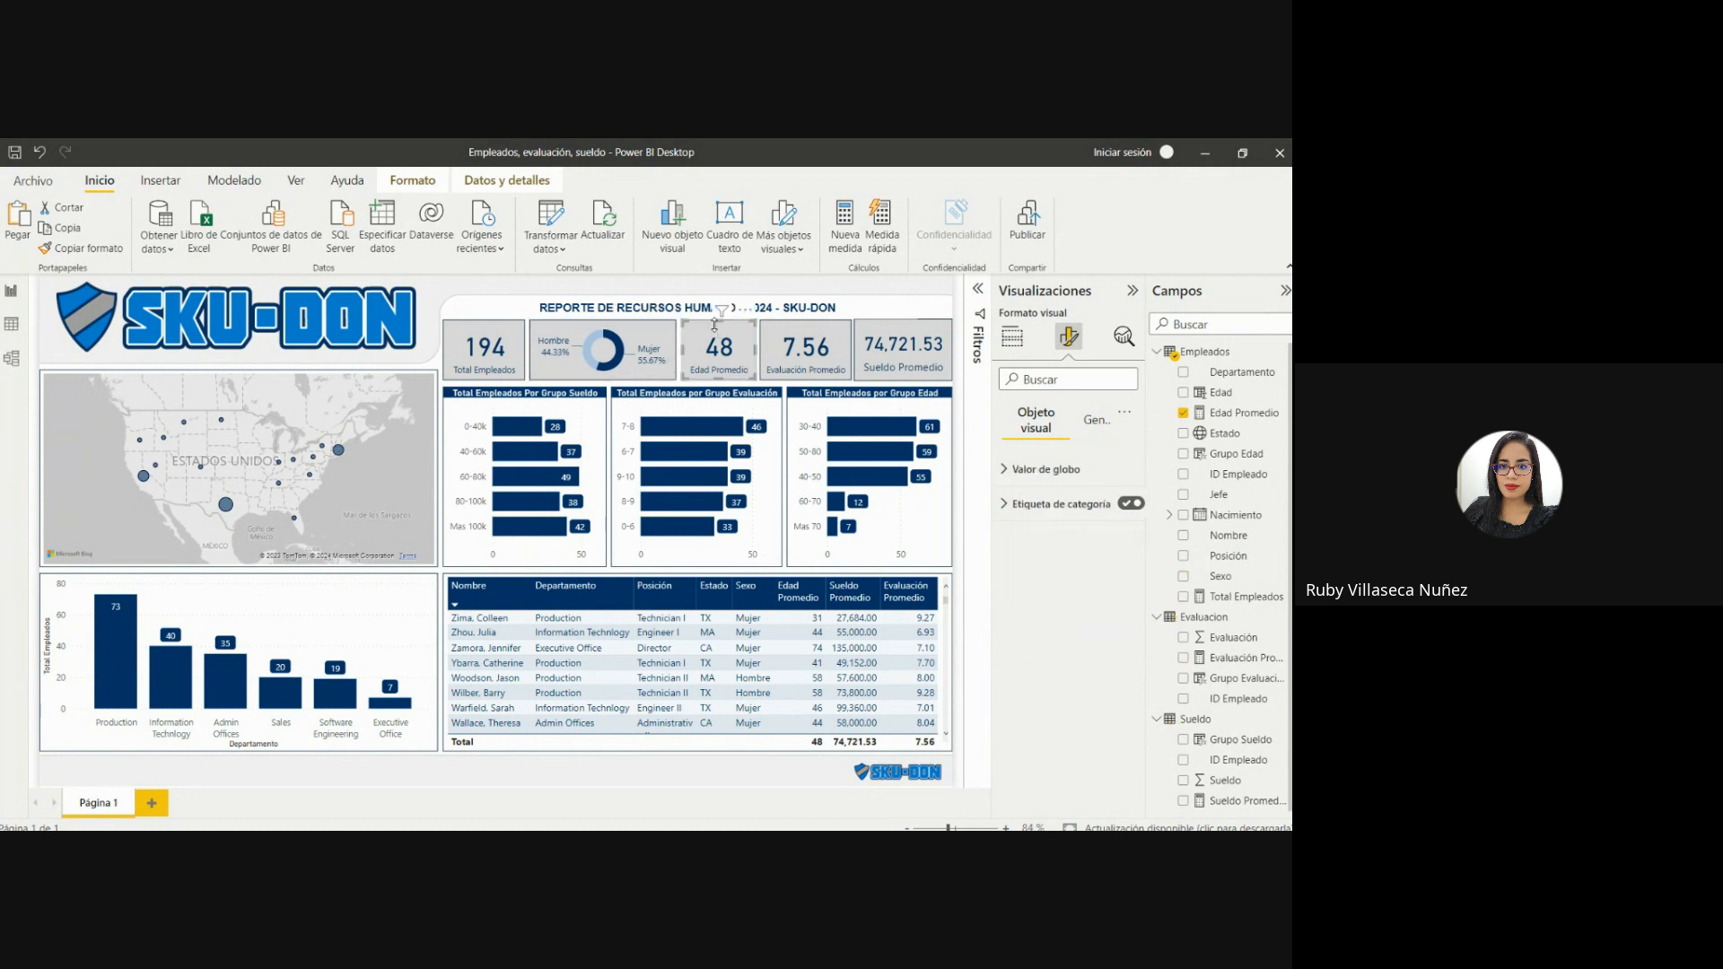
left_click(498, 302)
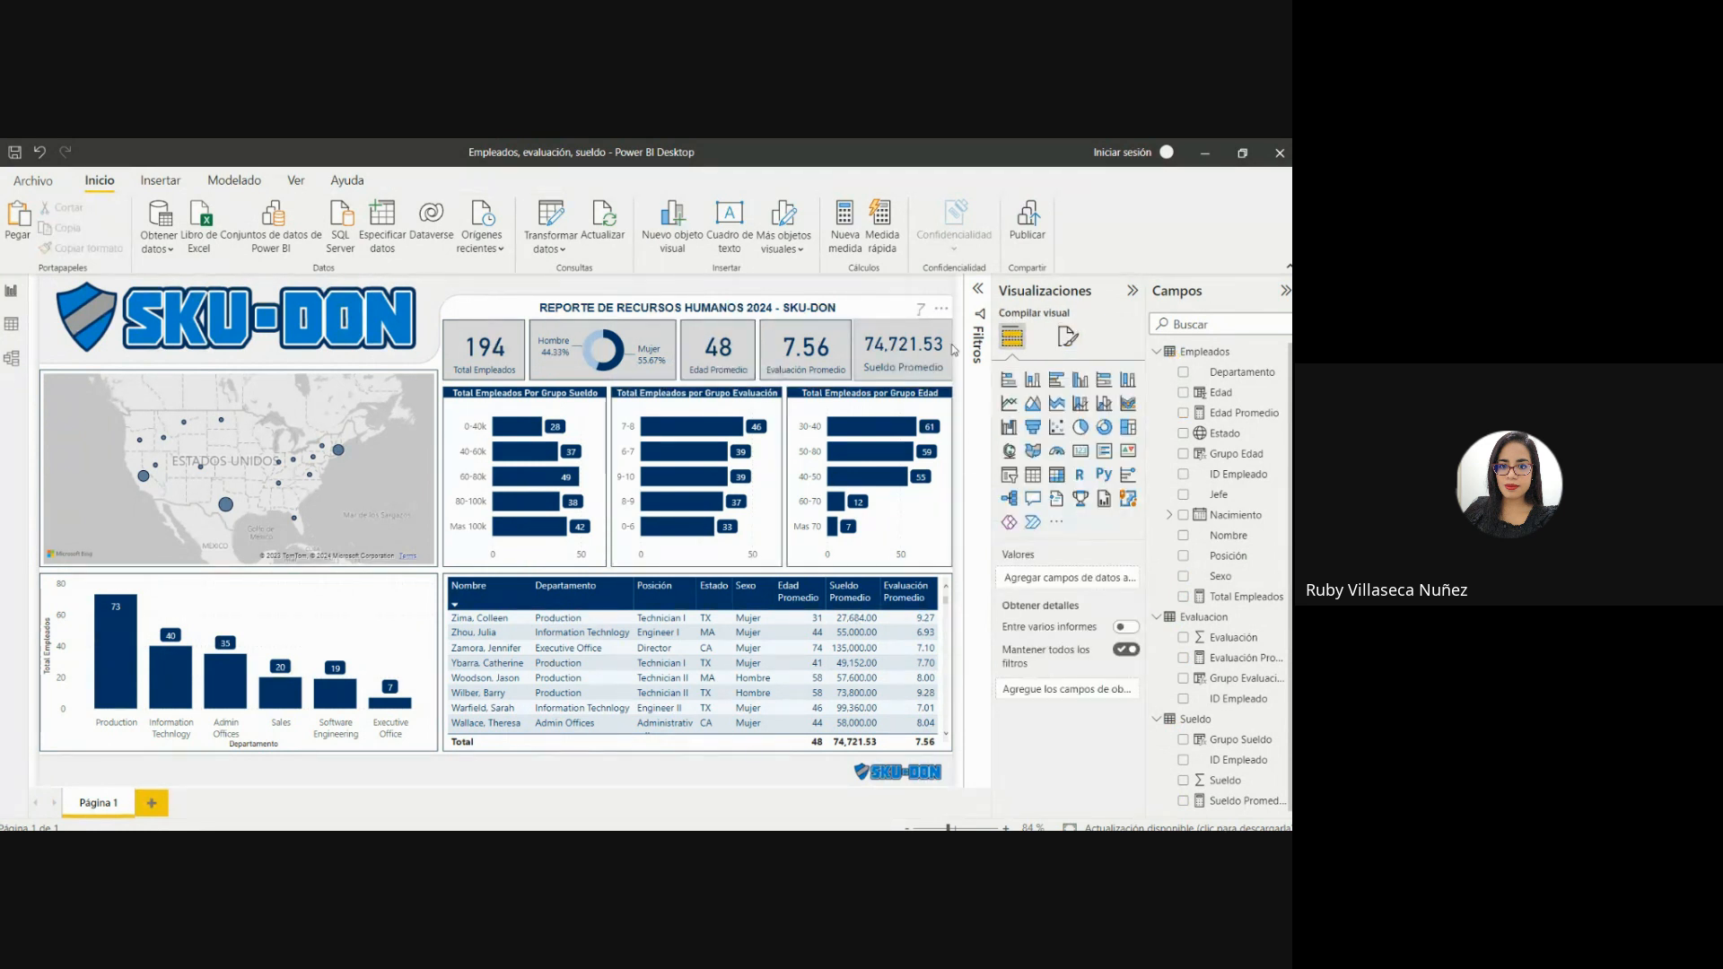
Collapse the formatting pane and clear the selection to review the whole dashboard.
left_click(900, 375)
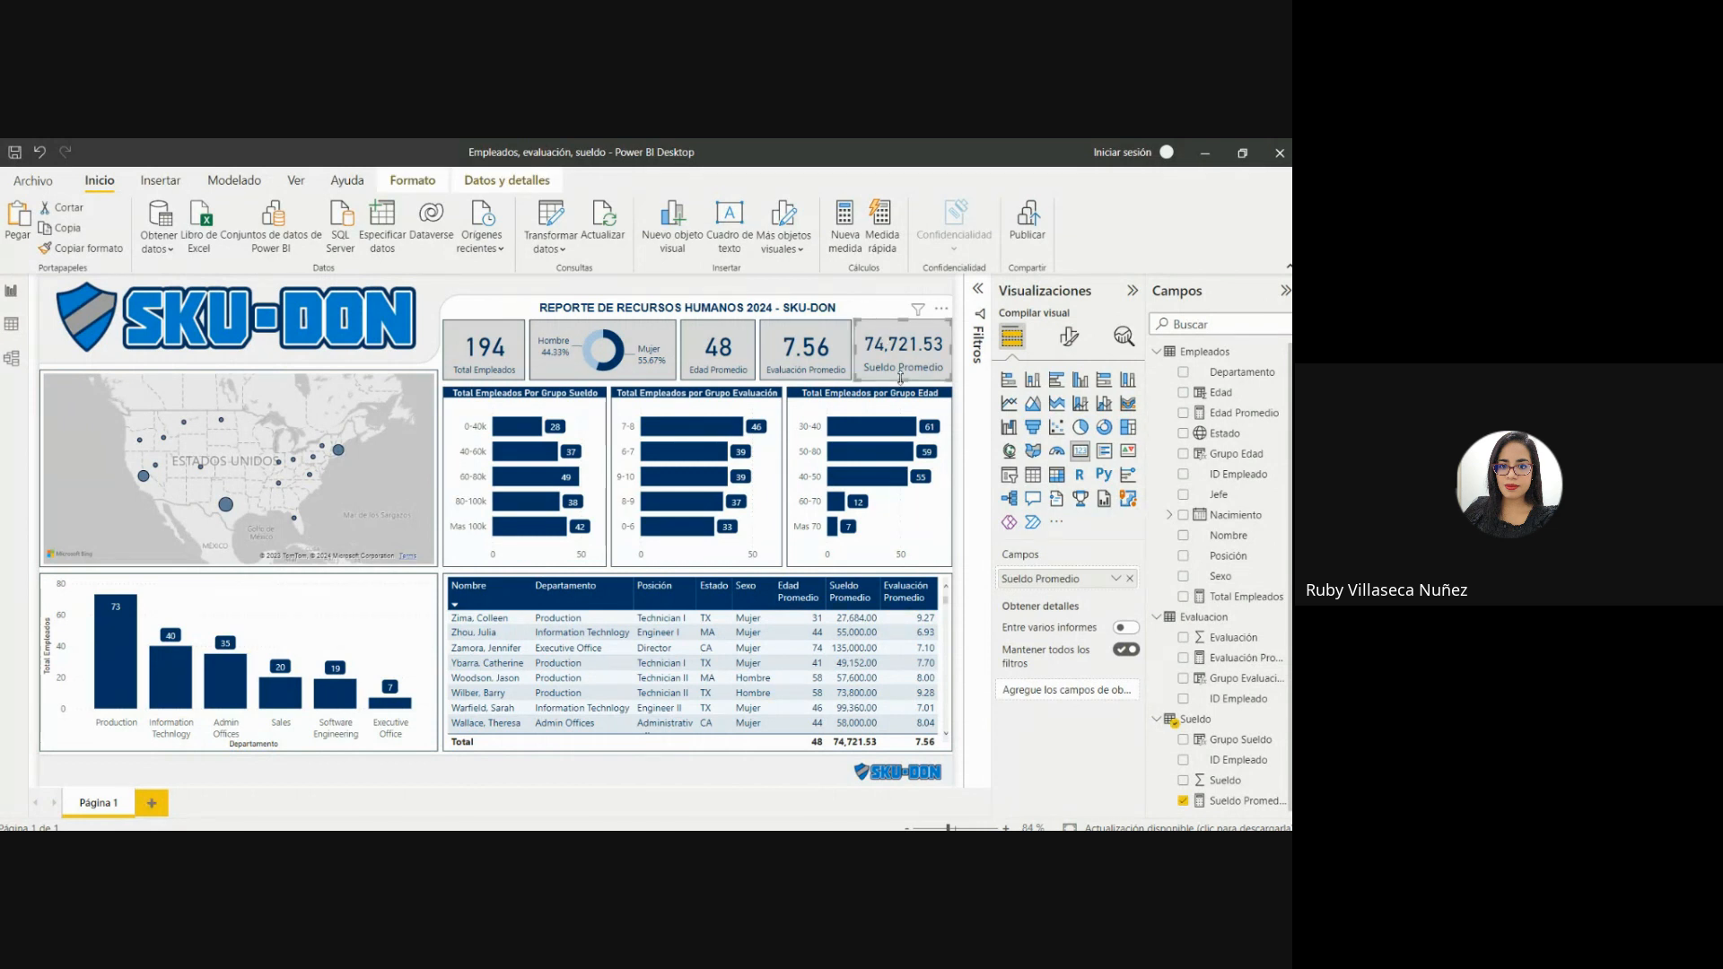
left_click(871, 314)
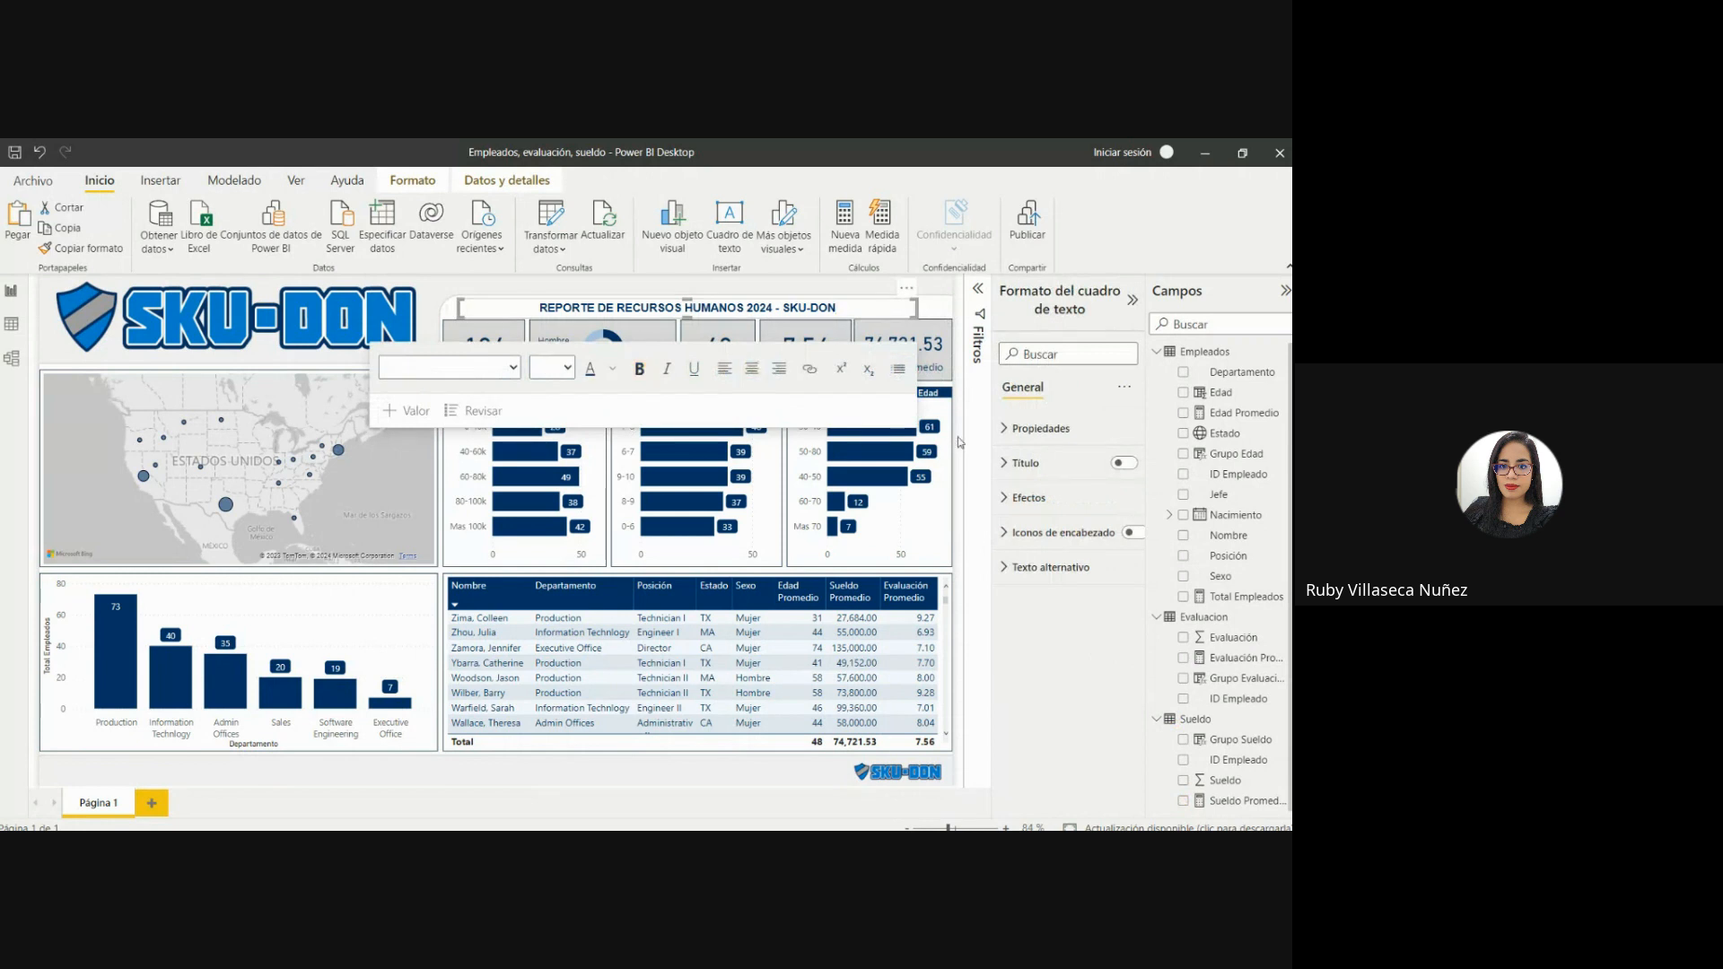
left_click(1132, 299)
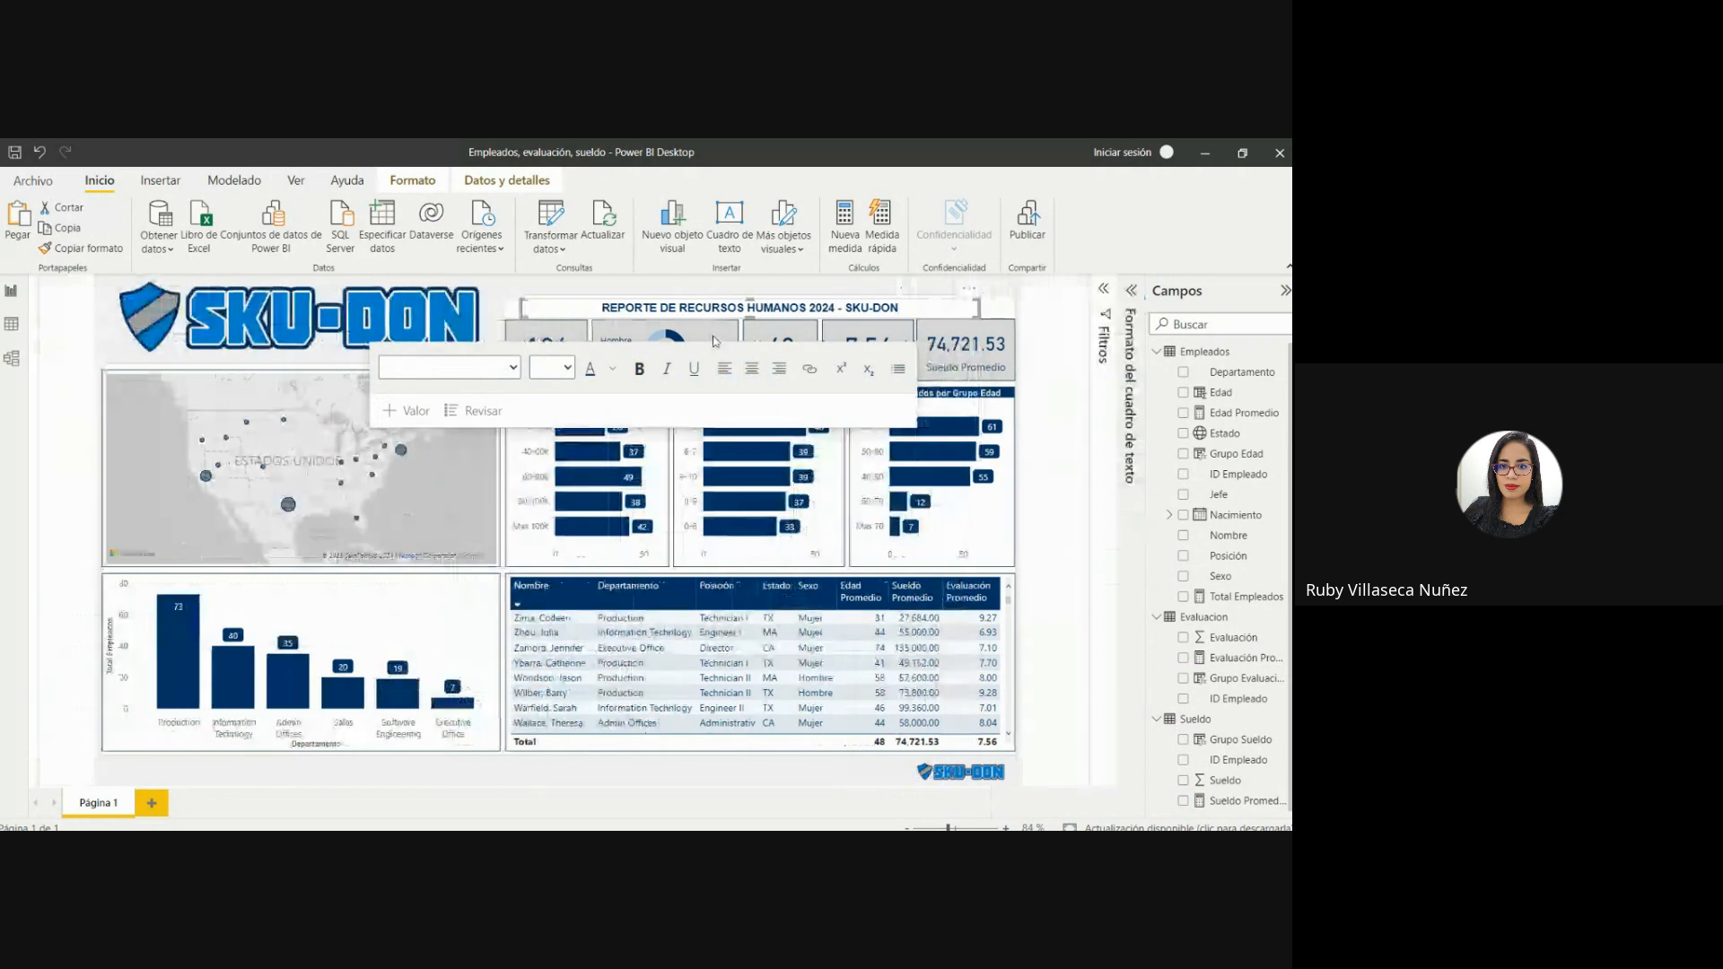
left_click(533, 290)
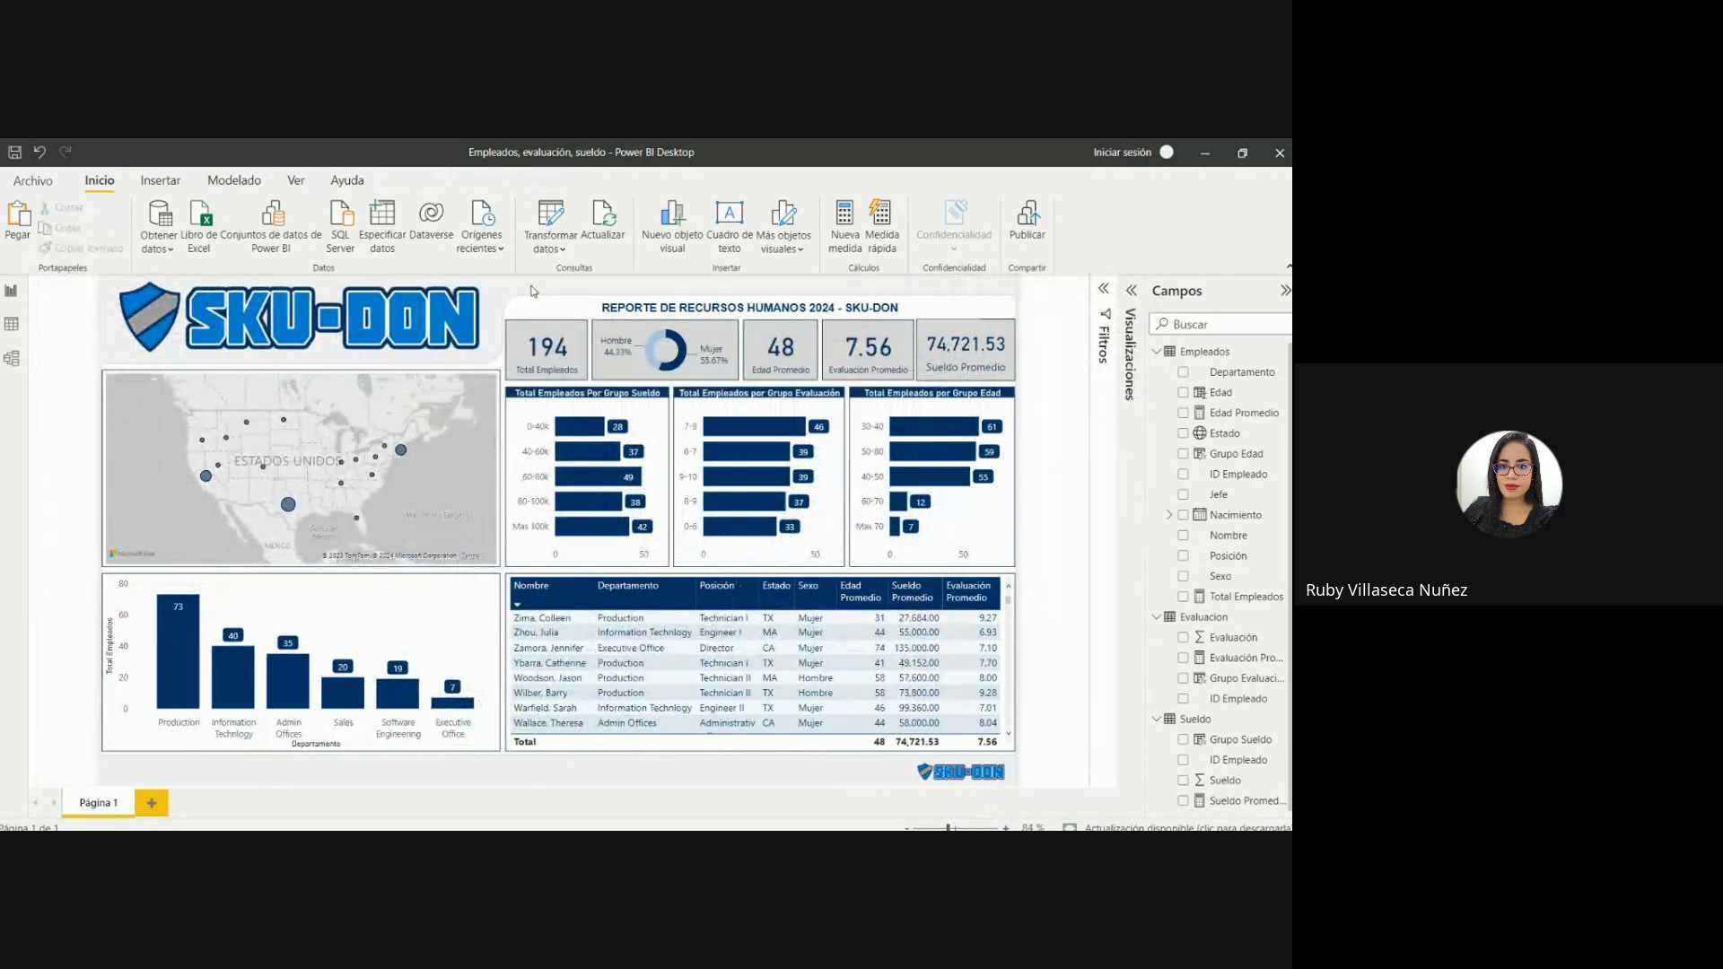